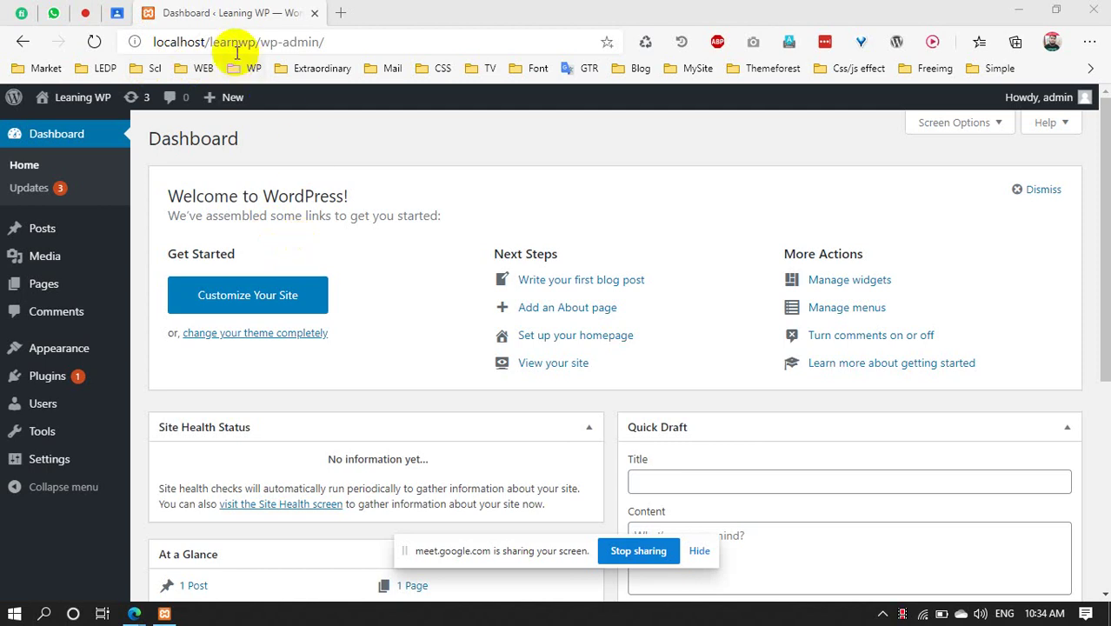
pyautogui.click(212, 42)
pyautogui.moveTo(212, 42); pyautogui.dragTo(232, 45)
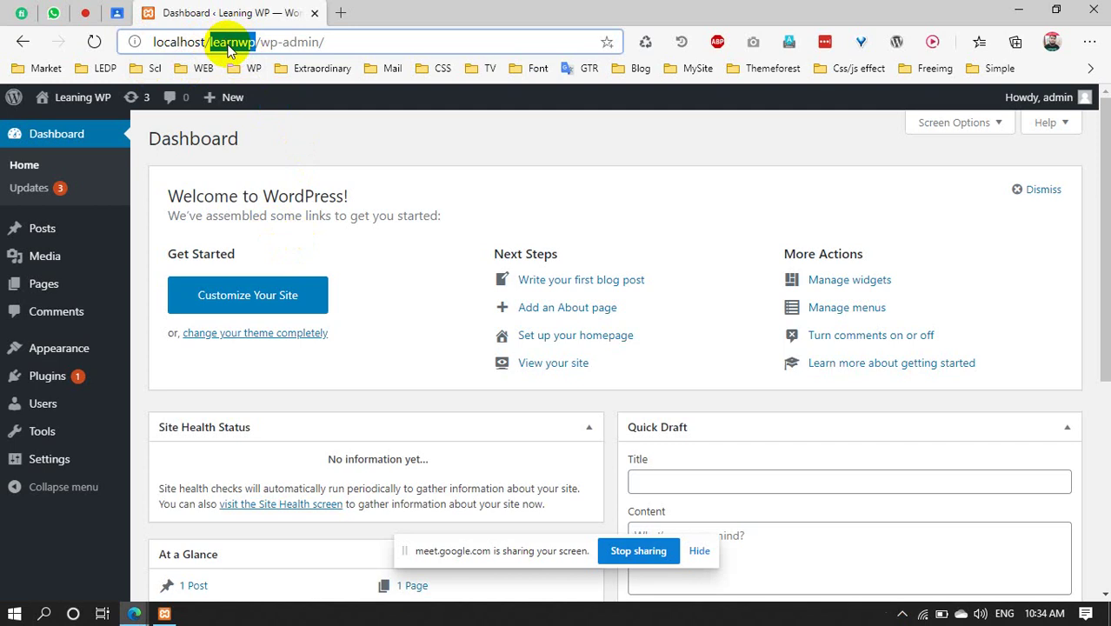
pyautogui.click(231, 43)
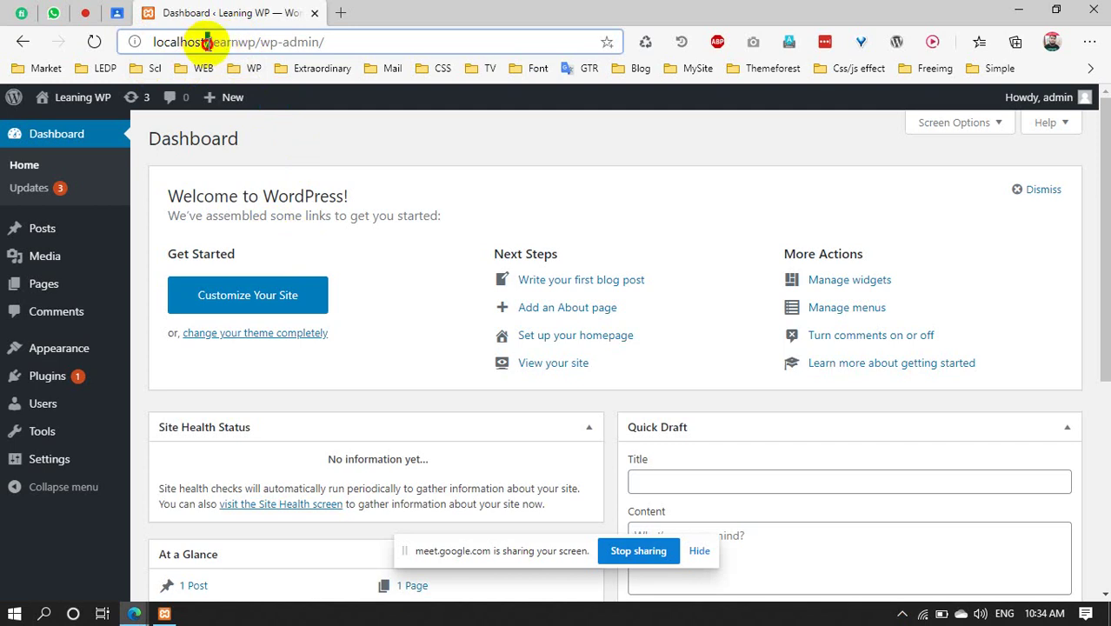
pyautogui.moveTo(206, 42); pyautogui.dragTo(334, 45)
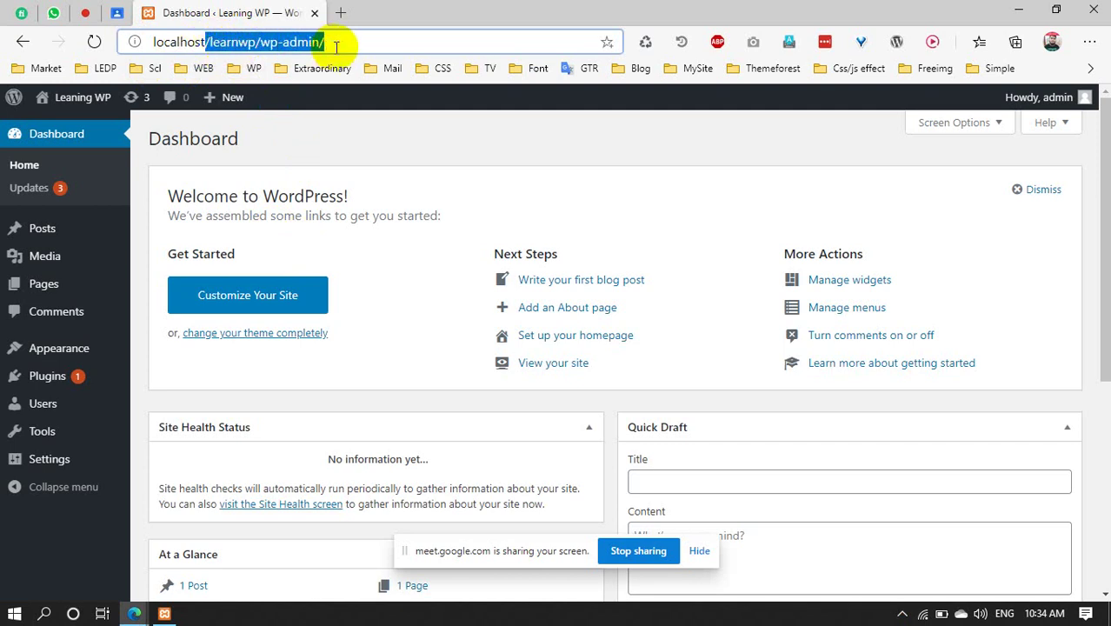
# Try to open the address localhost/desboard in place of the WordPress admin address, and go back to the previous page
pyautogui.click(335, 47)
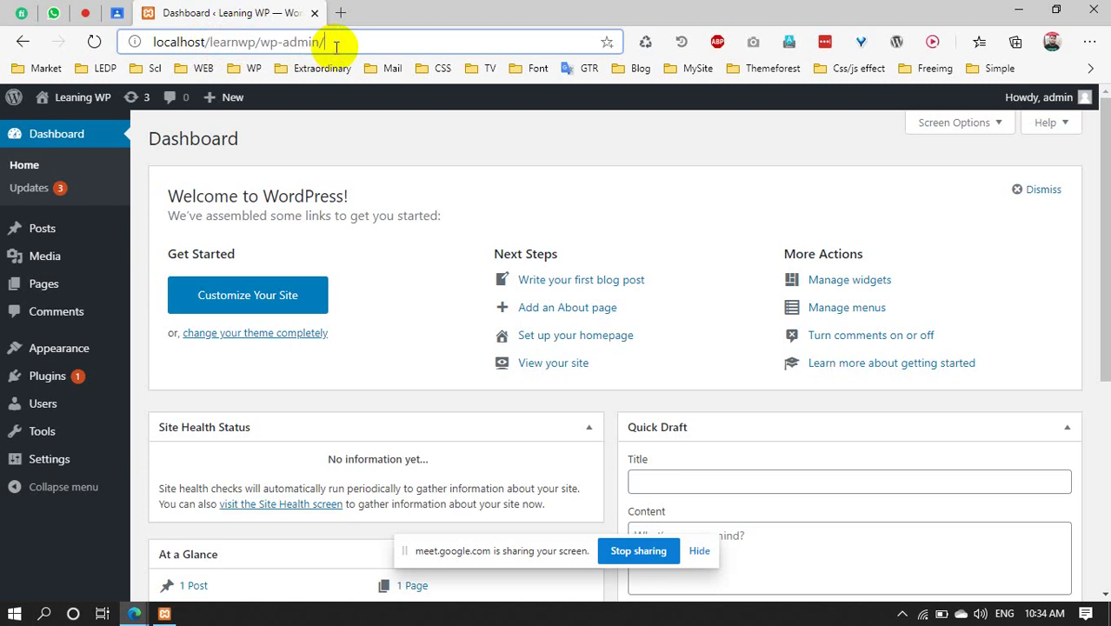
pyautogui.press('BackSpace')
pyautogui.press('BackSpace')
pyautogui.press('BackSpace')
pyautogui.press('BackSpace')
pyautogui.press('BackSpace')
pyautogui.press('BackSpace')
pyautogui.press('BackSpace')
pyautogui.press('BackSpace')
pyautogui.press('BackSpace')
pyautogui.press('BackSpace')
pyautogui.press('BackSpace')
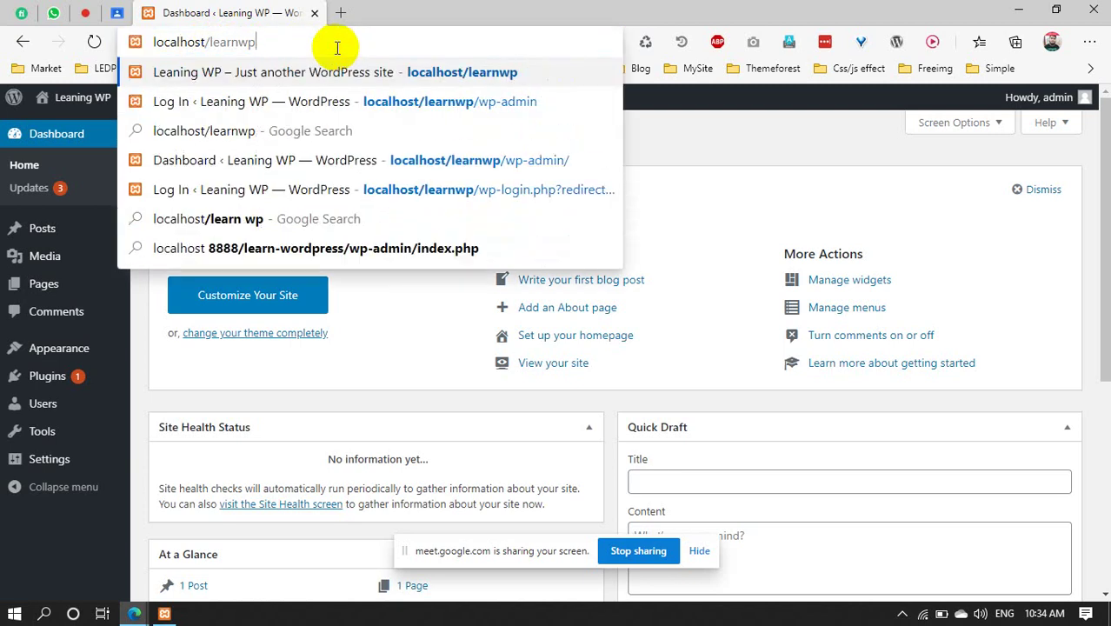
pyautogui.press('BackSpace')
pyautogui.press('BackSpace')
pyautogui.press('BackSpace')
pyautogui.press('BackSpace')
pyautogui.press('BackSpace')
pyautogui.press('BackSpace')
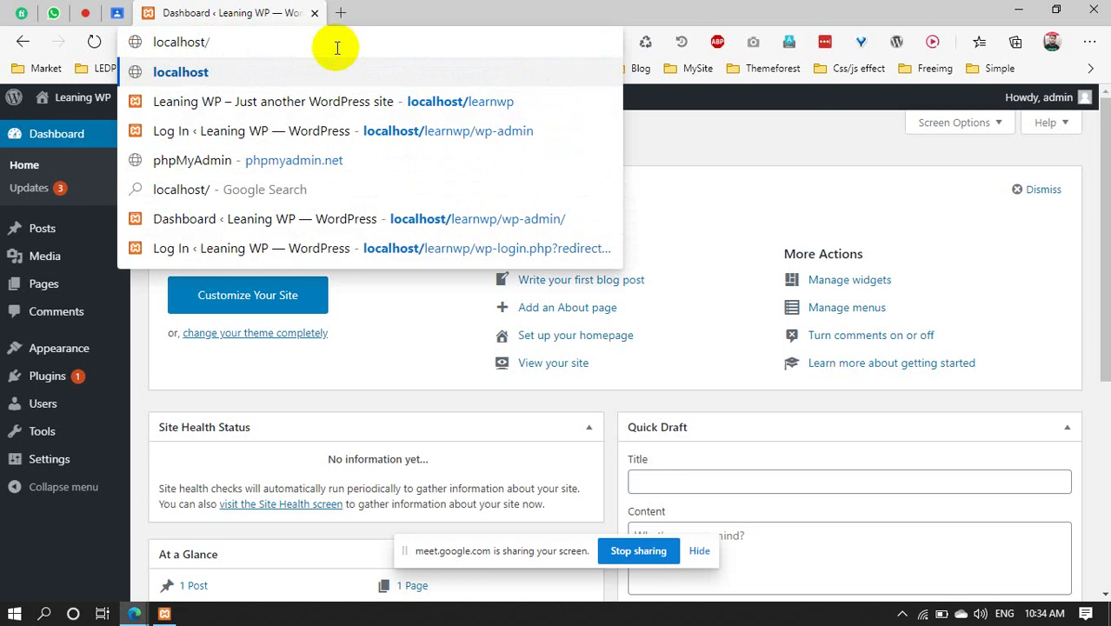
pyautogui.write('des')
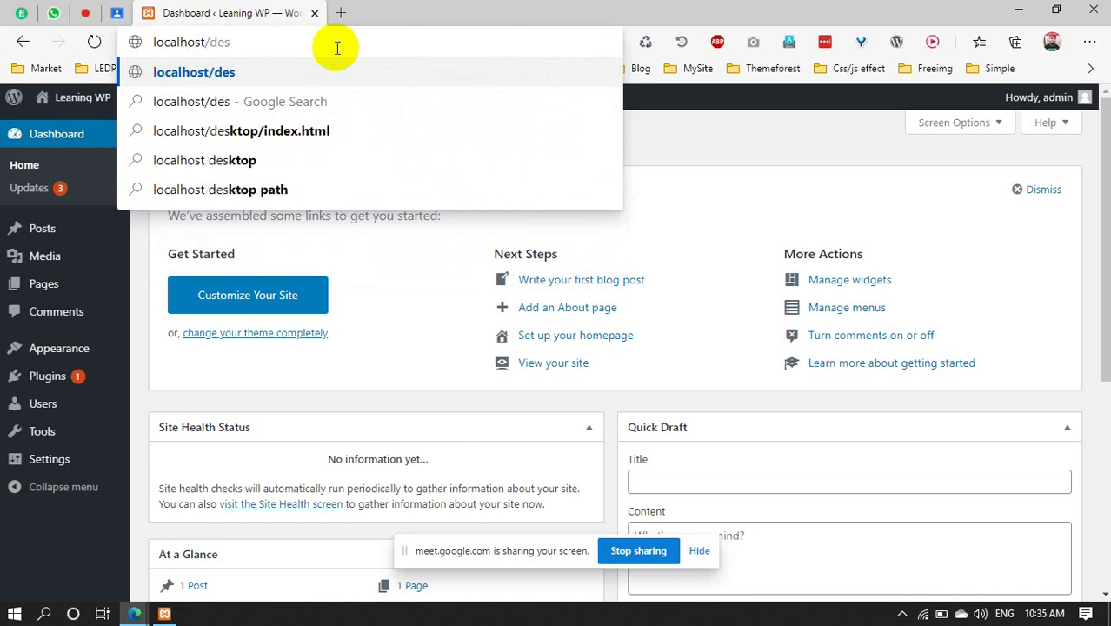
pyautogui.write('bo')
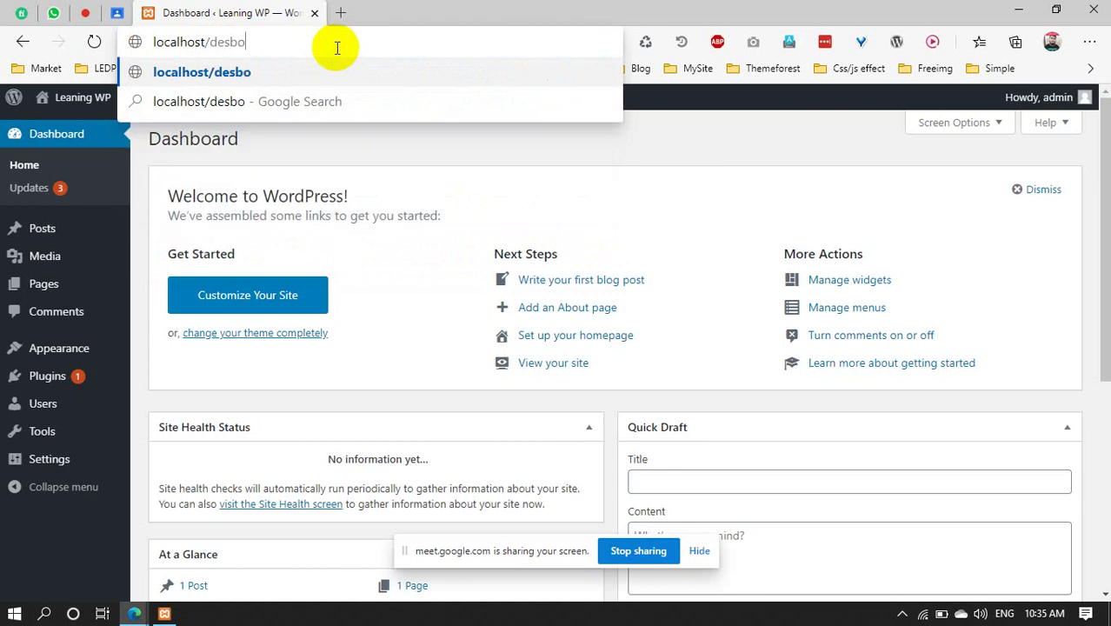
pyautogui.write('ard')
pyautogui.press('Return')
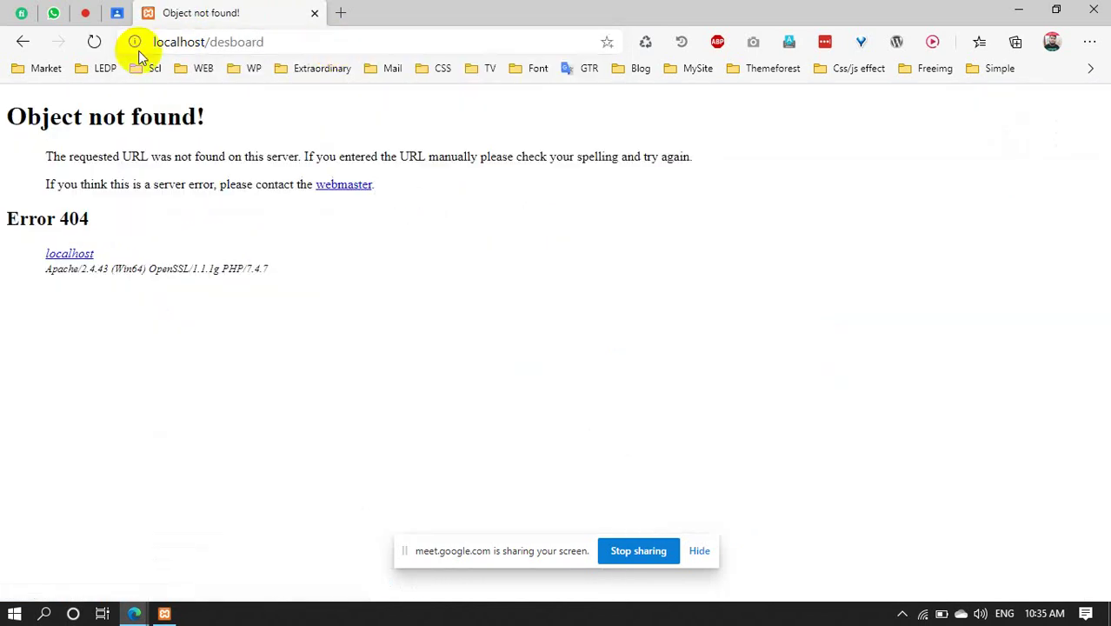
pyautogui.click(18, 48)
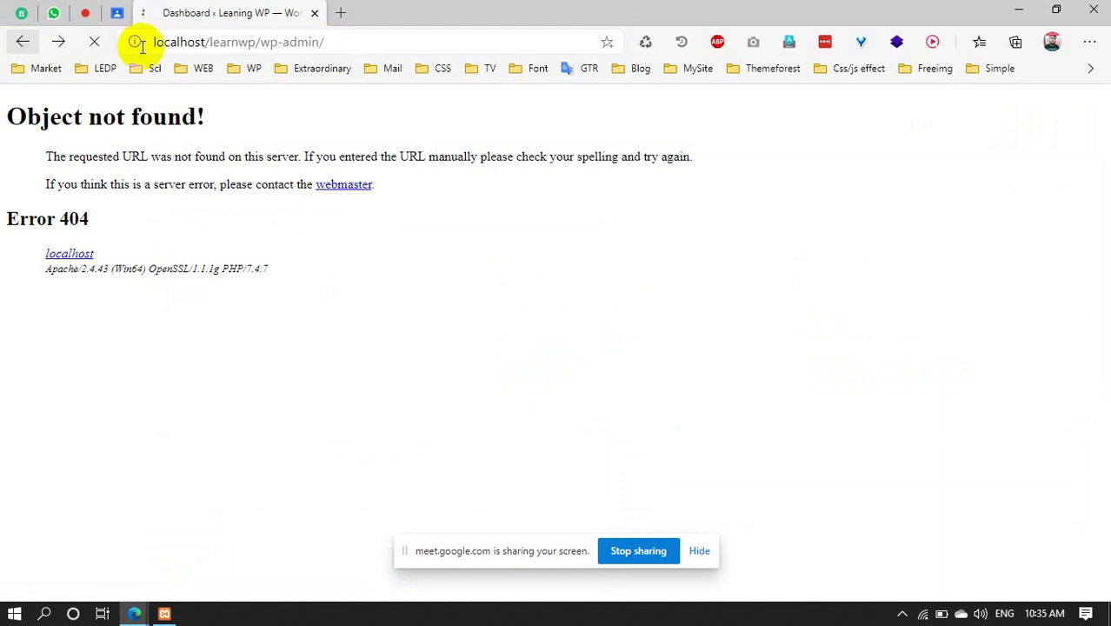
# Open the XAMPP welcome page by changing the address to localhost/dashboard
pyautogui.click(287, 41)
pyautogui.click(324, 42)
pyautogui.moveTo(324, 42); pyautogui.dragTo(202, 39)
pyautogui.write('desh')
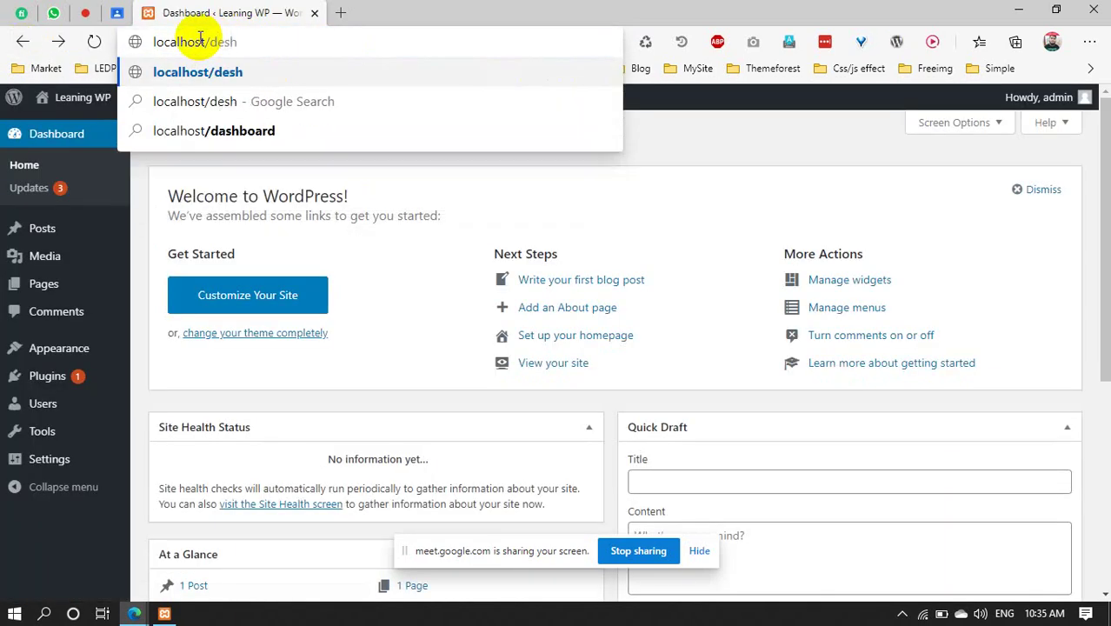
pyautogui.write('board')
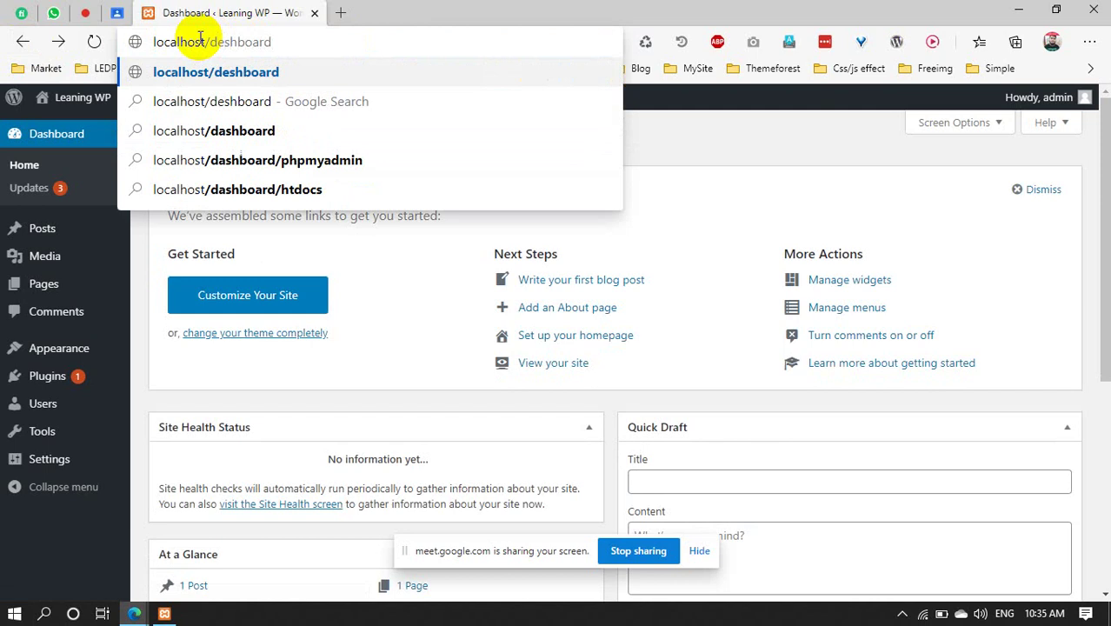
pyautogui.press('BackSpace')
pyautogui.write('a')
pyautogui.press('Return')
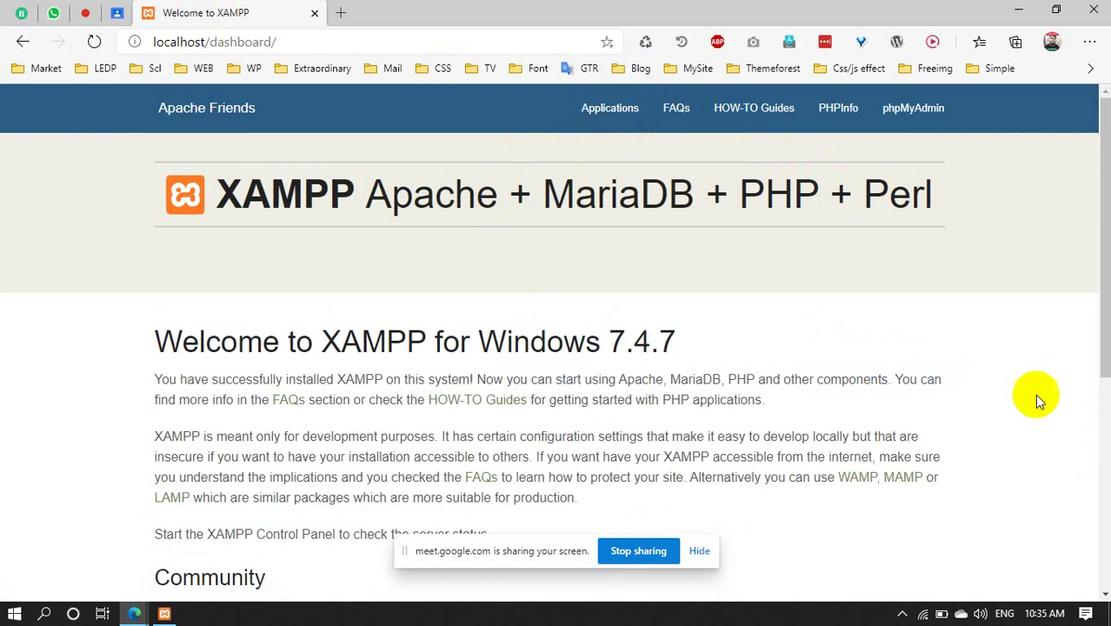
# Open phpMyAdmin from the XAMPP page, look over its home page, and return to the XAMPP page
pyautogui.click(898, 112)
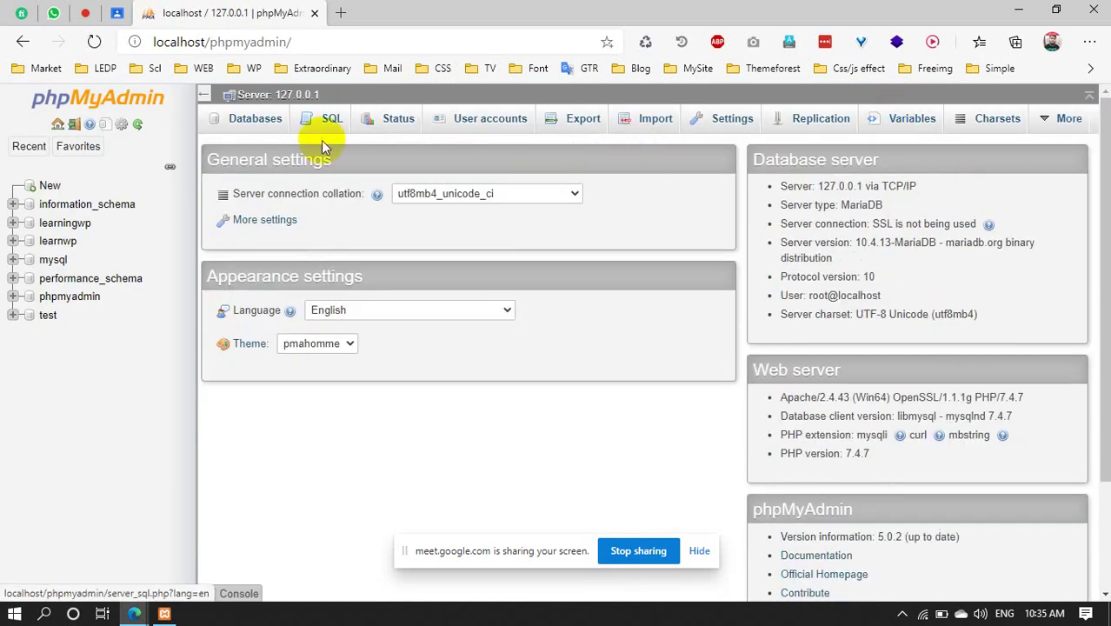
pyautogui.scroll(-2, 602, 315)
pyautogui.scroll(2, 602, 315)
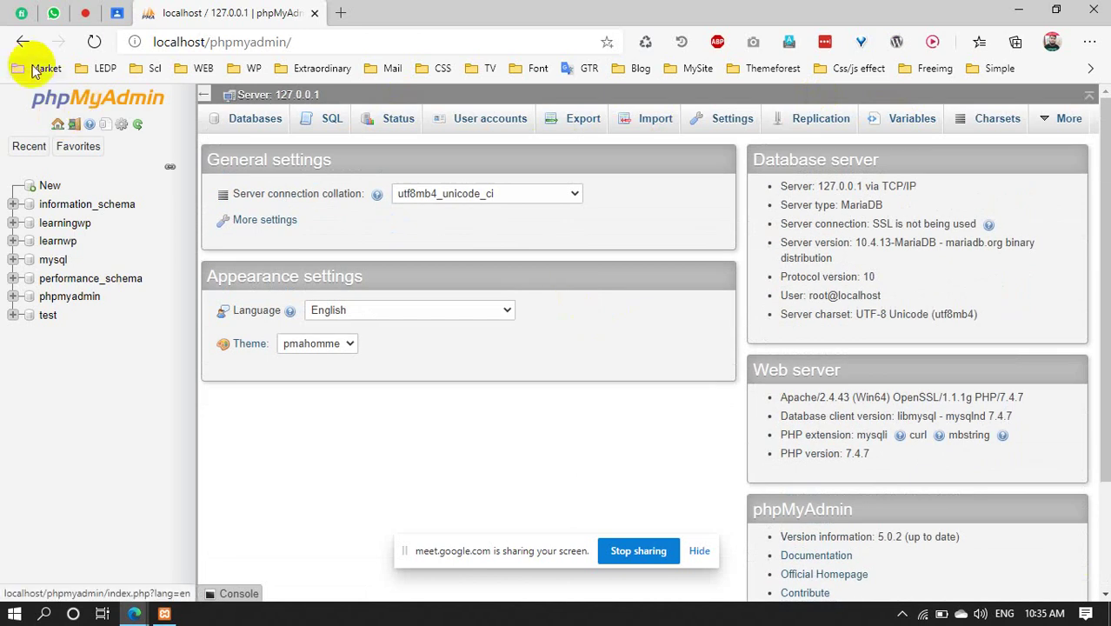
pyautogui.click(22, 42)
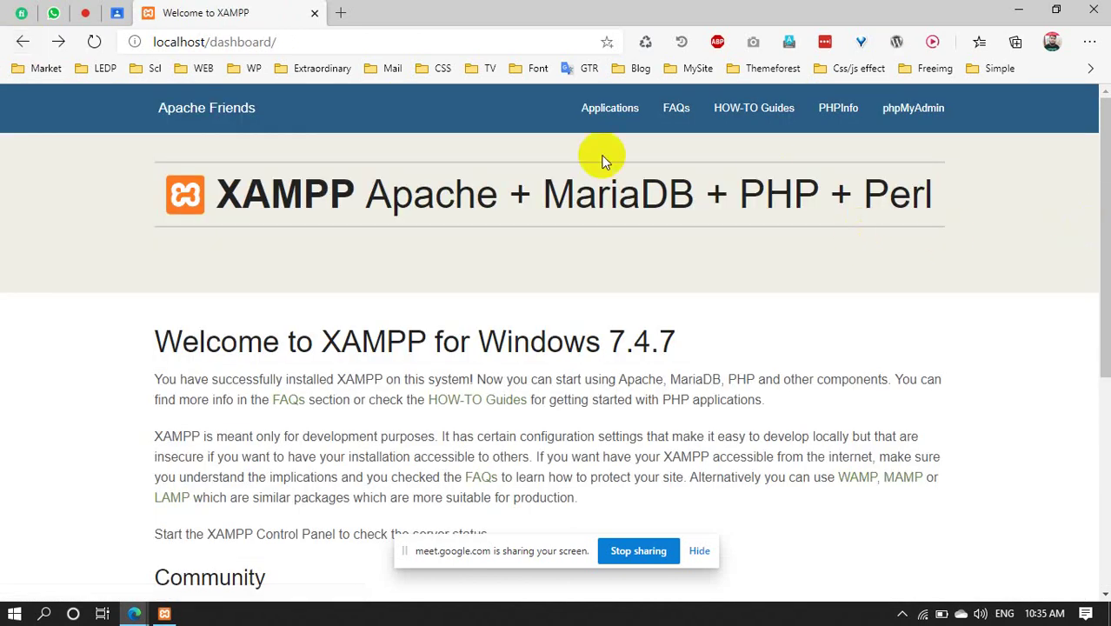
# Open the local WordPress site by replacing the dashboard path in the address with learnwp
pyautogui.click(224, 42)
pyautogui.moveTo(210, 41); pyautogui.dragTo(452, 54)
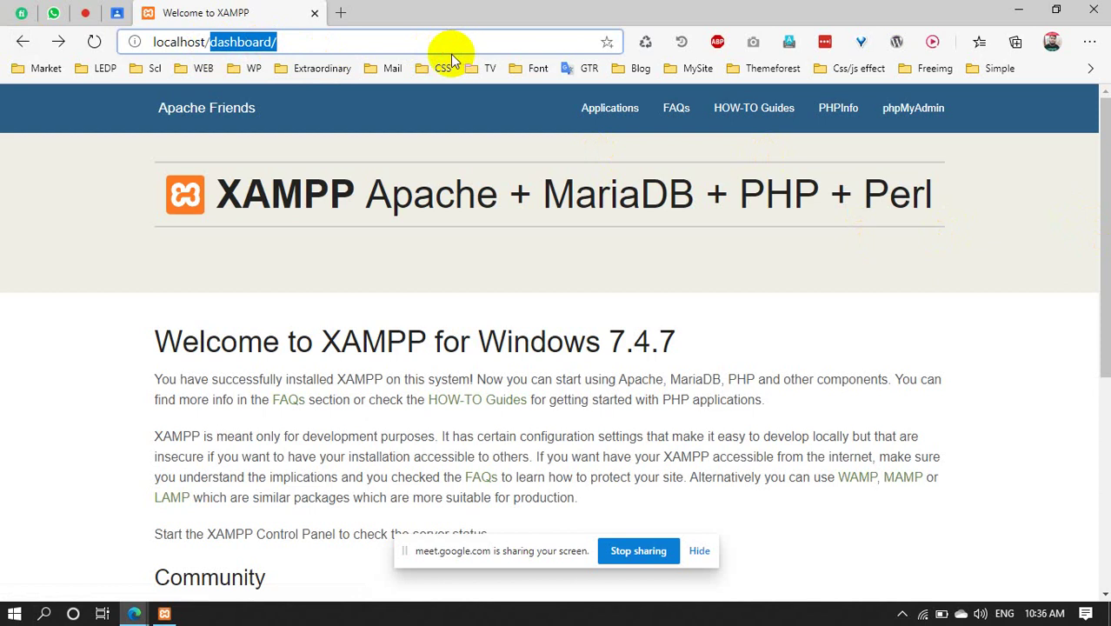
pyautogui.write('learnwp')
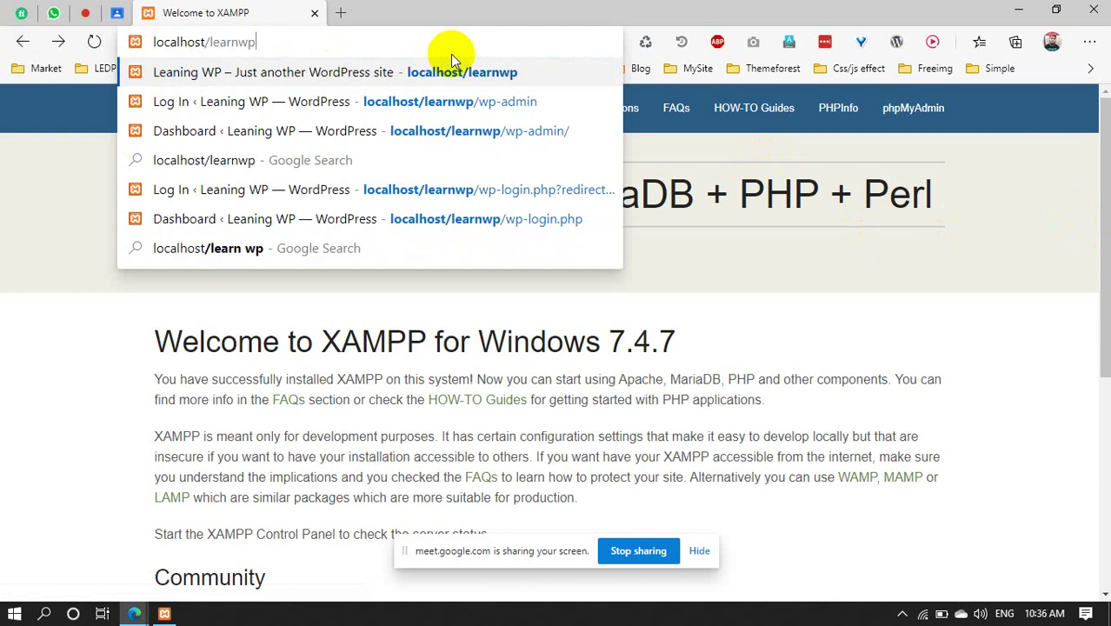
pyautogui.press('Return')
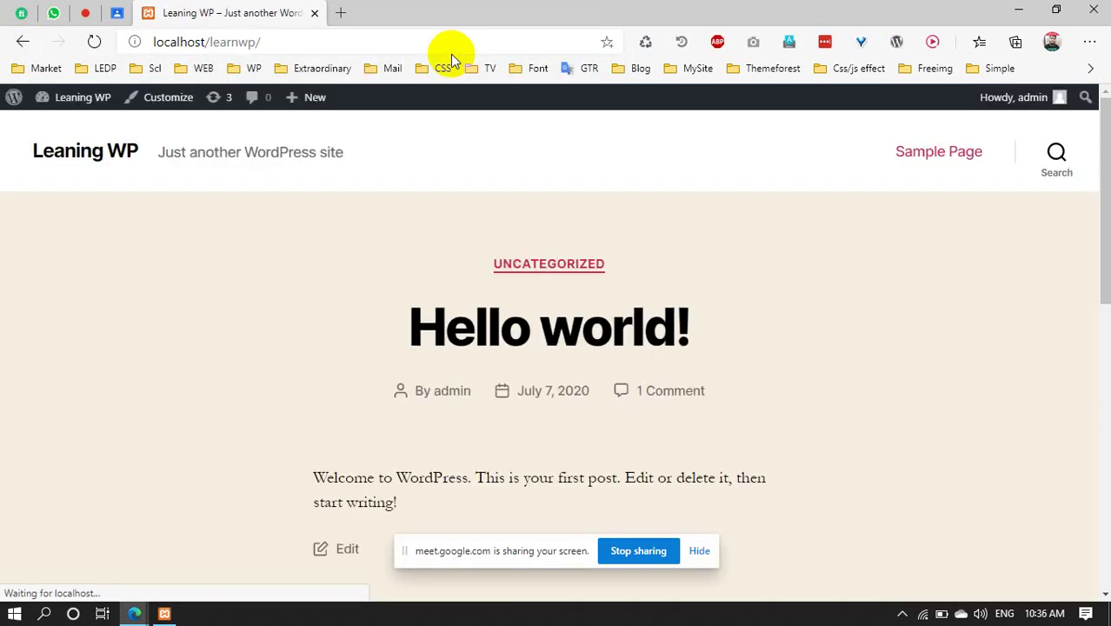
# Log out of the WordPress account and view the public front page at localhost/learnwp/ as a visitor
pyautogui.moveTo(1053, 95)
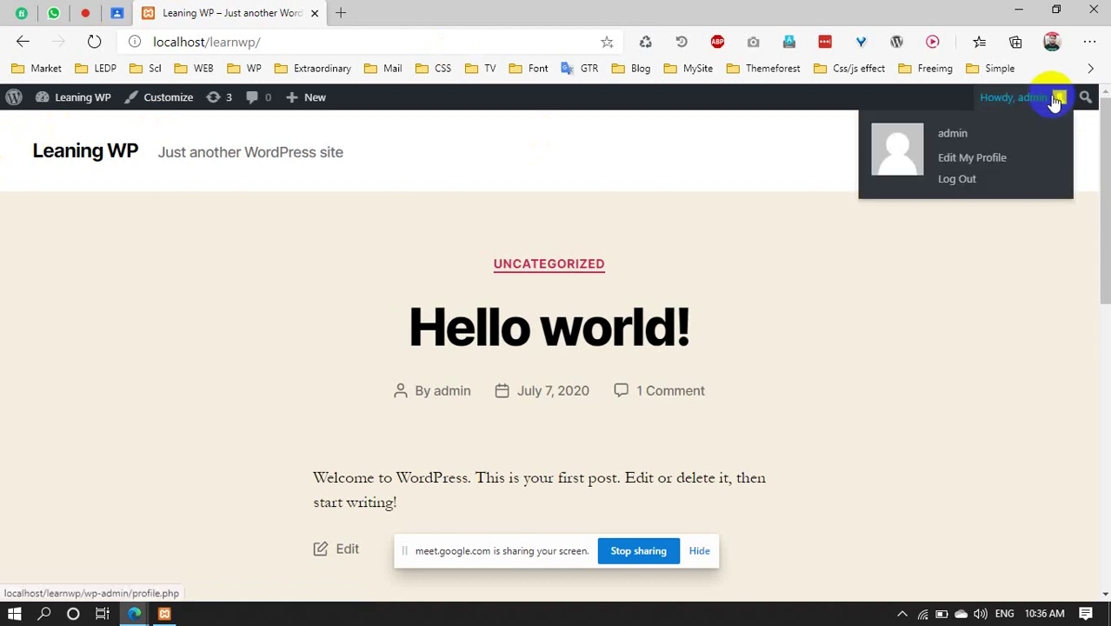
pyautogui.click(954, 183)
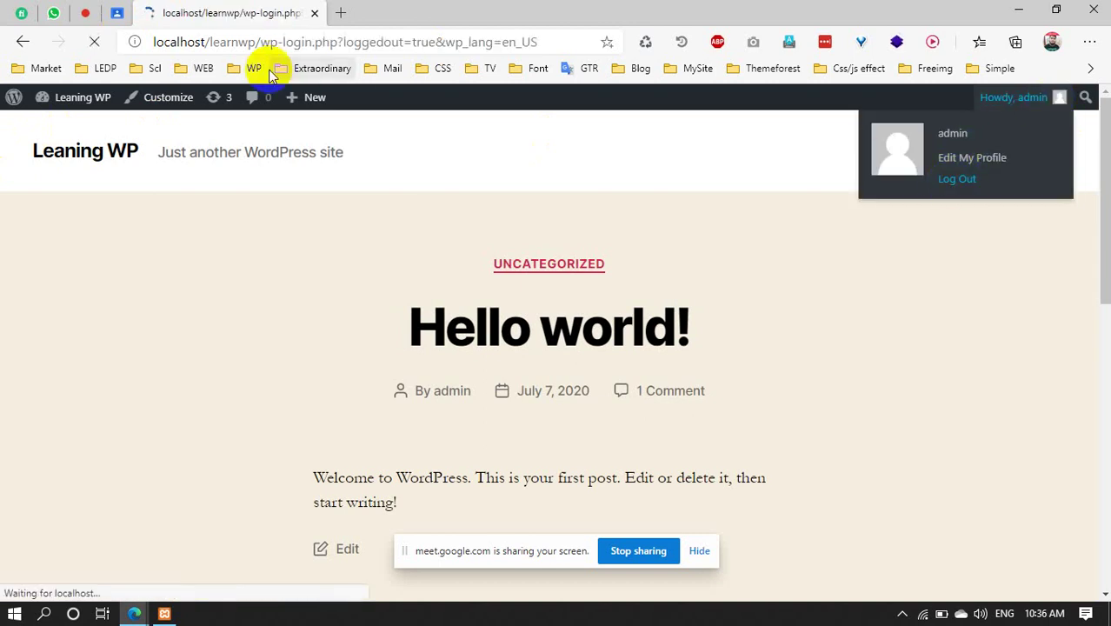
pyautogui.moveTo(261, 42); pyautogui.dragTo(539, 42)
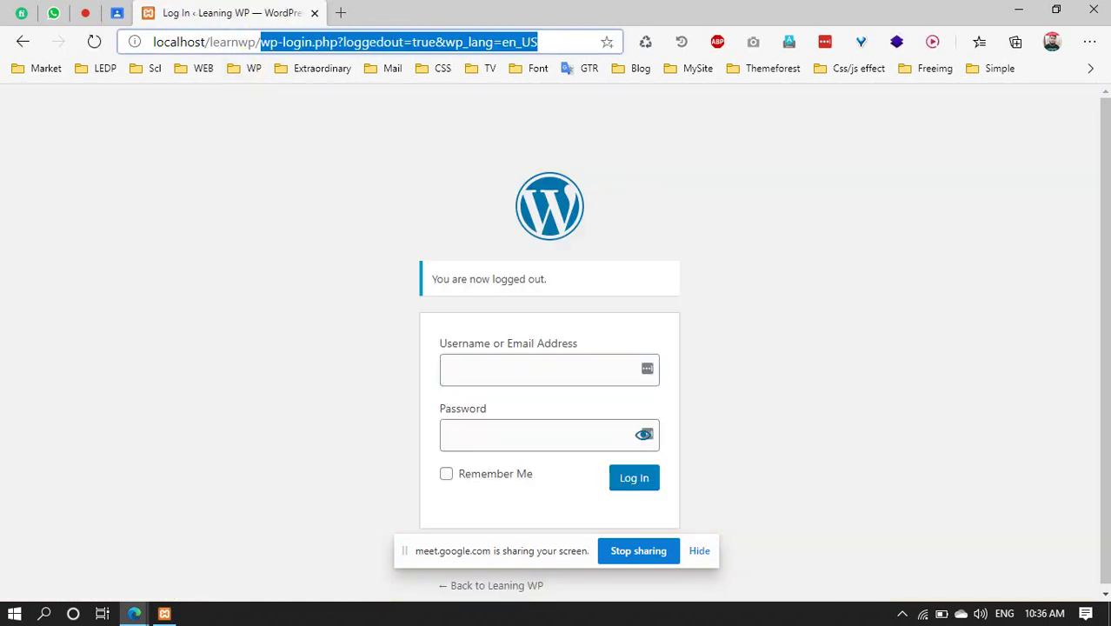
pyautogui.press('BackSpace')
pyautogui.press('Return')
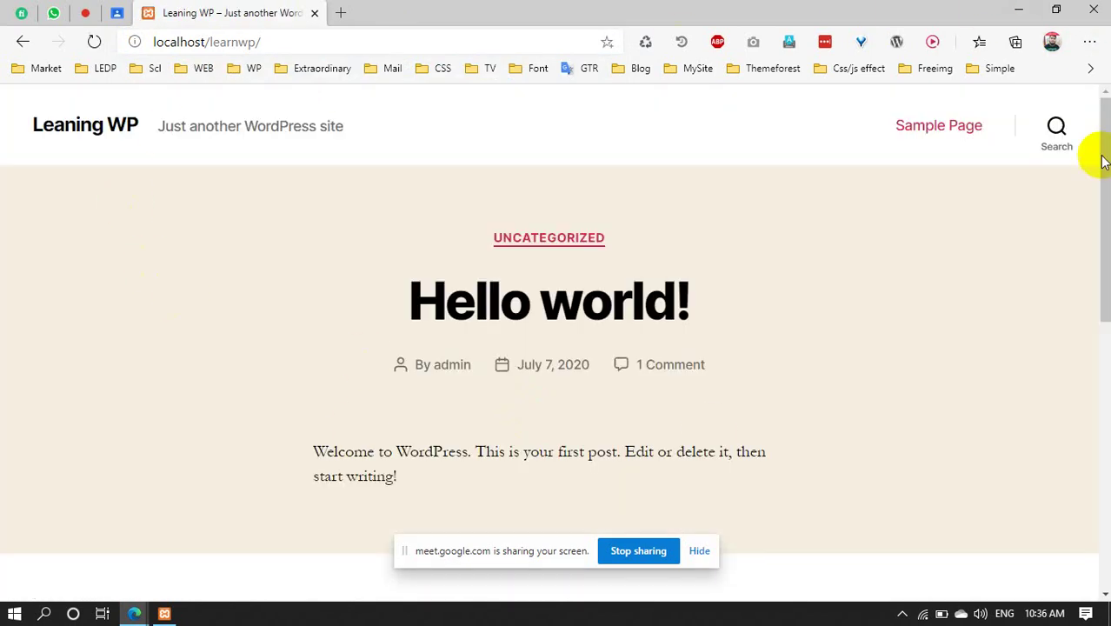
pyautogui.scroll(-8, 682, 339)
pyautogui.scroll(10, 554, 305)
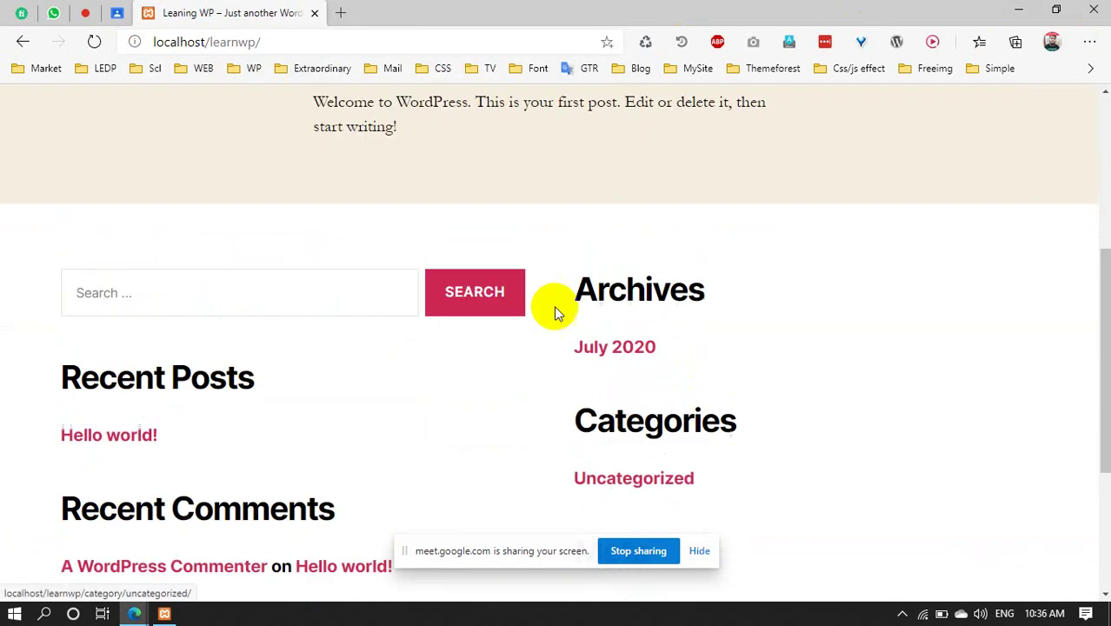
# Open the WordPress login page by adding wp-admin to the site address localhost/learnwp/
pyautogui.click(281, 39)
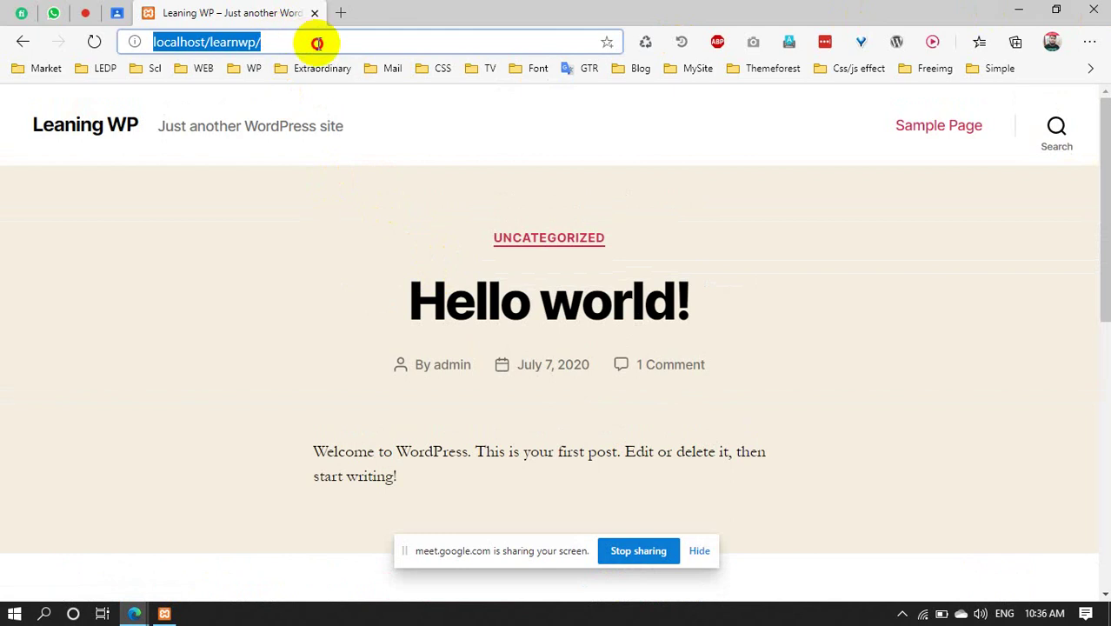
pyautogui.click(316, 40)
pyautogui.click(252, 42)
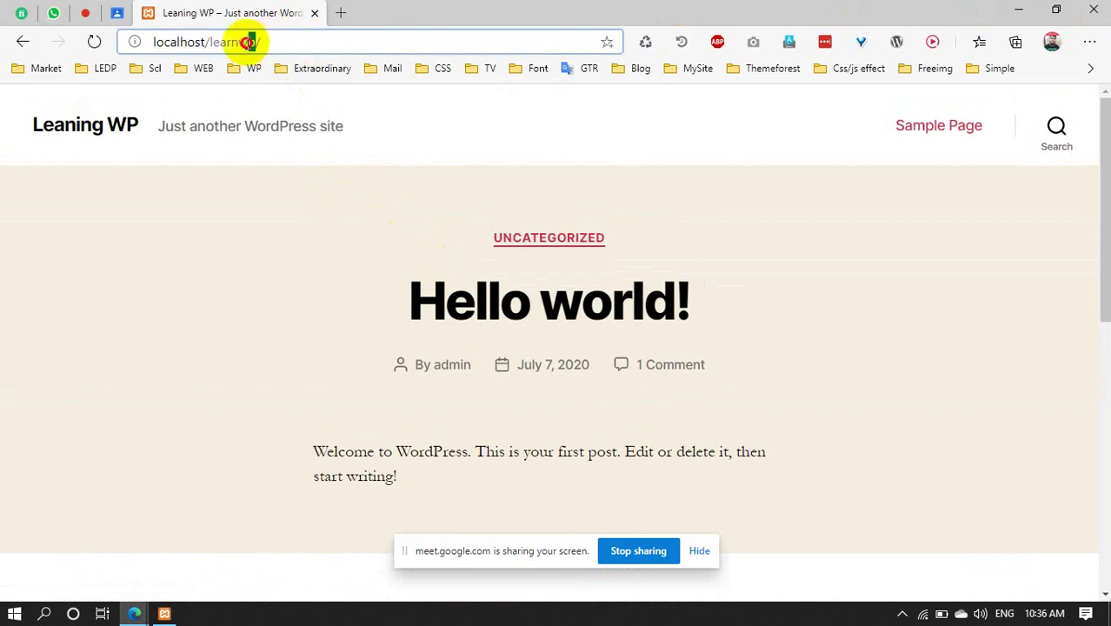
pyautogui.moveTo(249, 40); pyautogui.dragTo(94, 40)
pyautogui.click(290, 39)
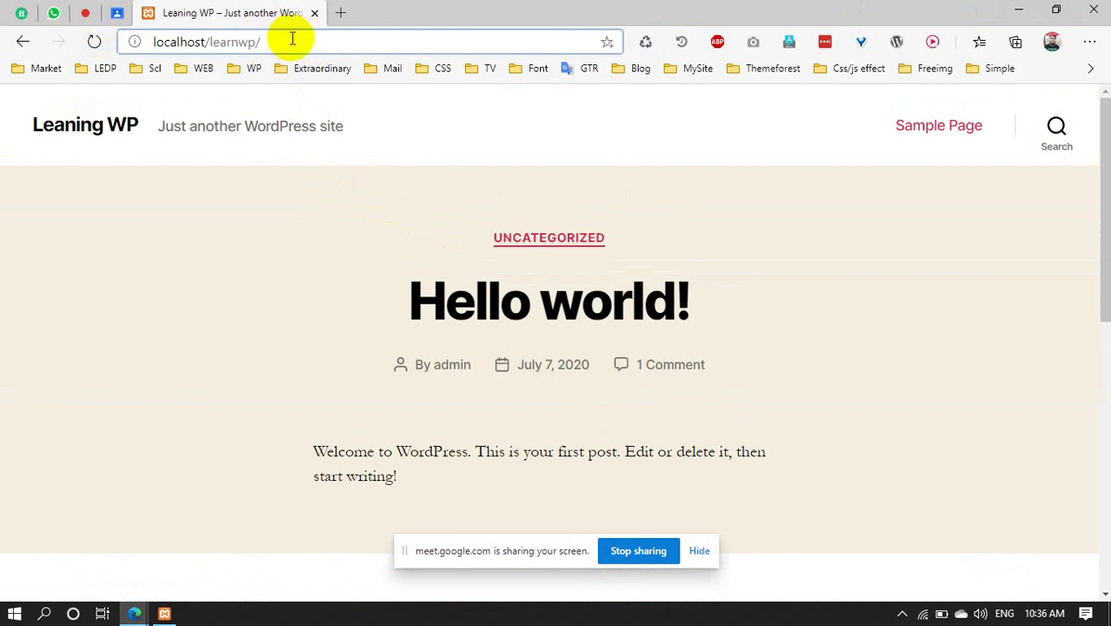
pyautogui.write('wp-admin')
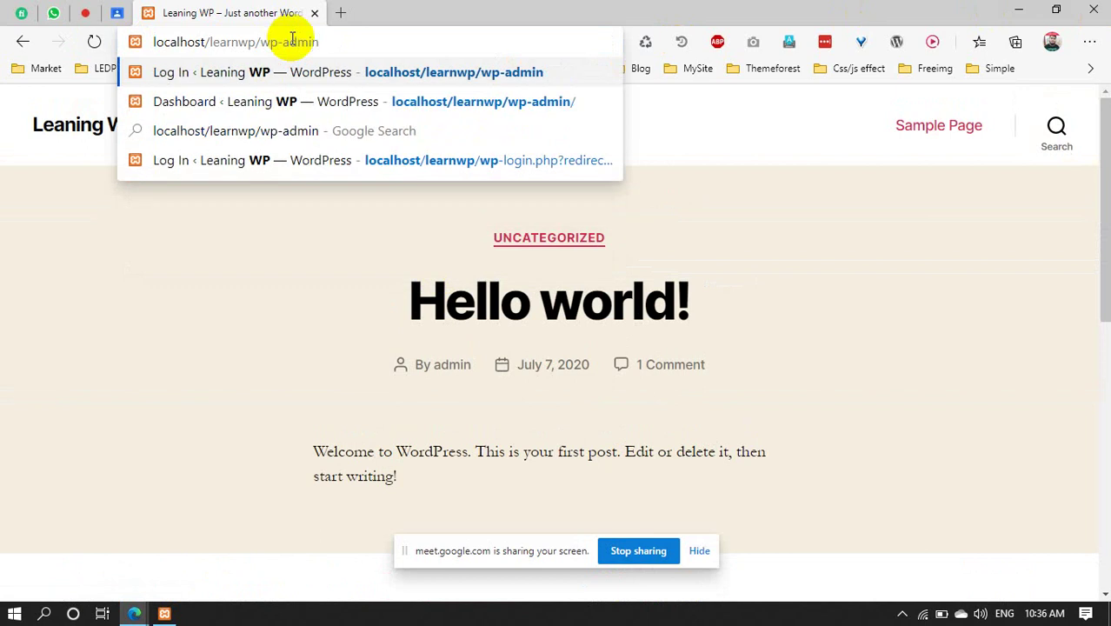
pyautogui.press('Return')
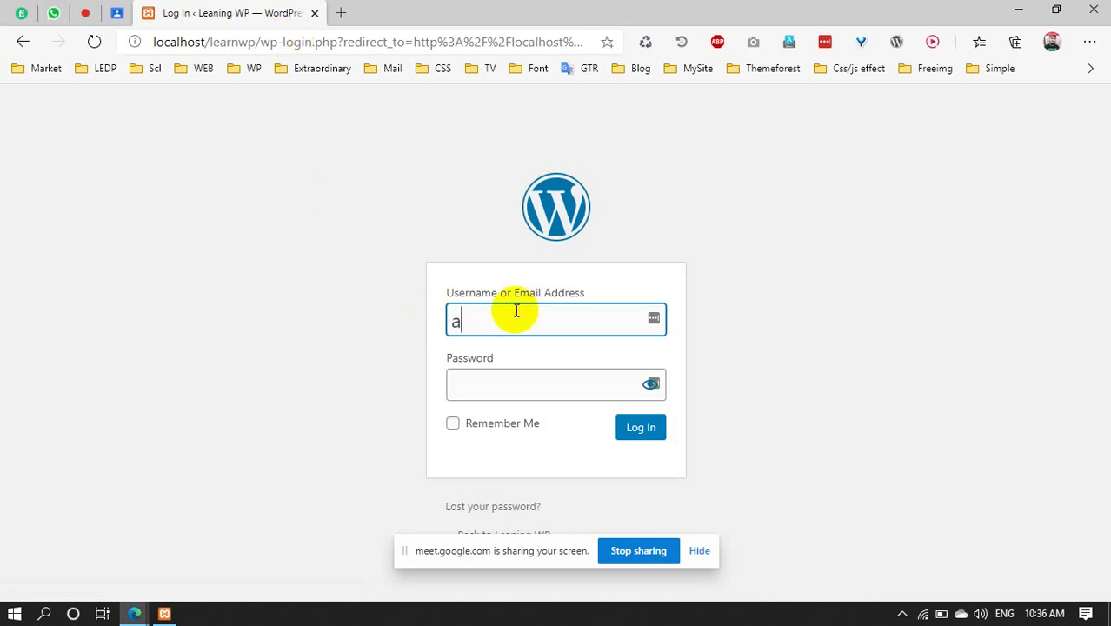
# Log in to the WordPress dashboard with the administrator's username and account password
pyautogui.click(504, 379)
pyautogui.write('ad')
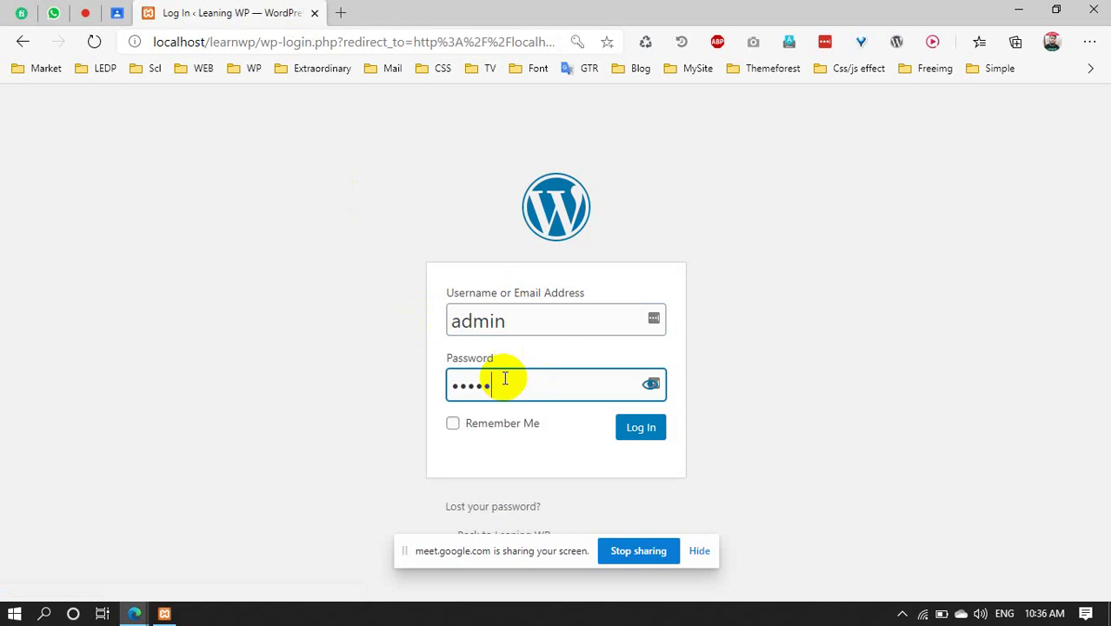
pyautogui.write('min')
pyautogui.click(650, 427)
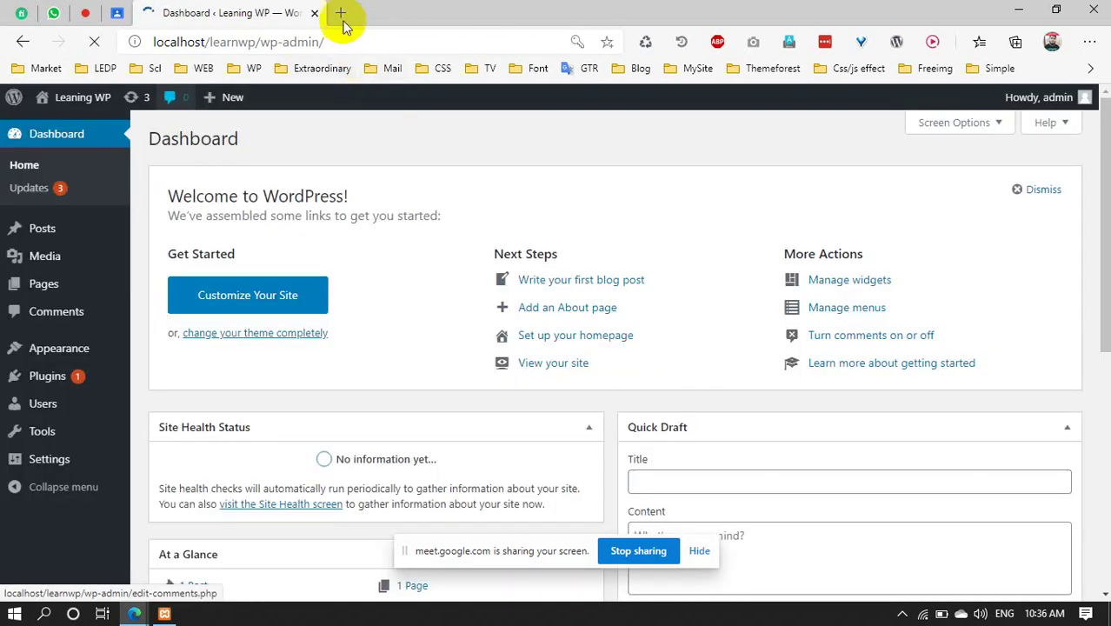
# Open the Gmail inbox in a new browser tab and return to the WordPress dashboard tab
pyautogui.click(343, 21)
pyautogui.write('mai')
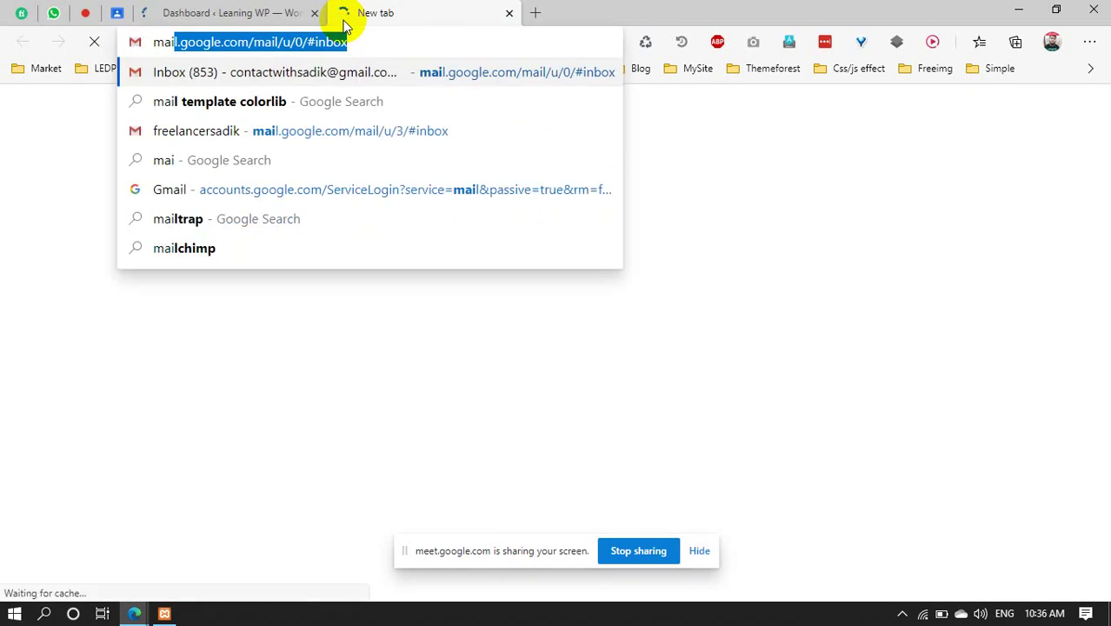
pyautogui.press('Return')
pyautogui.click(306, 11)
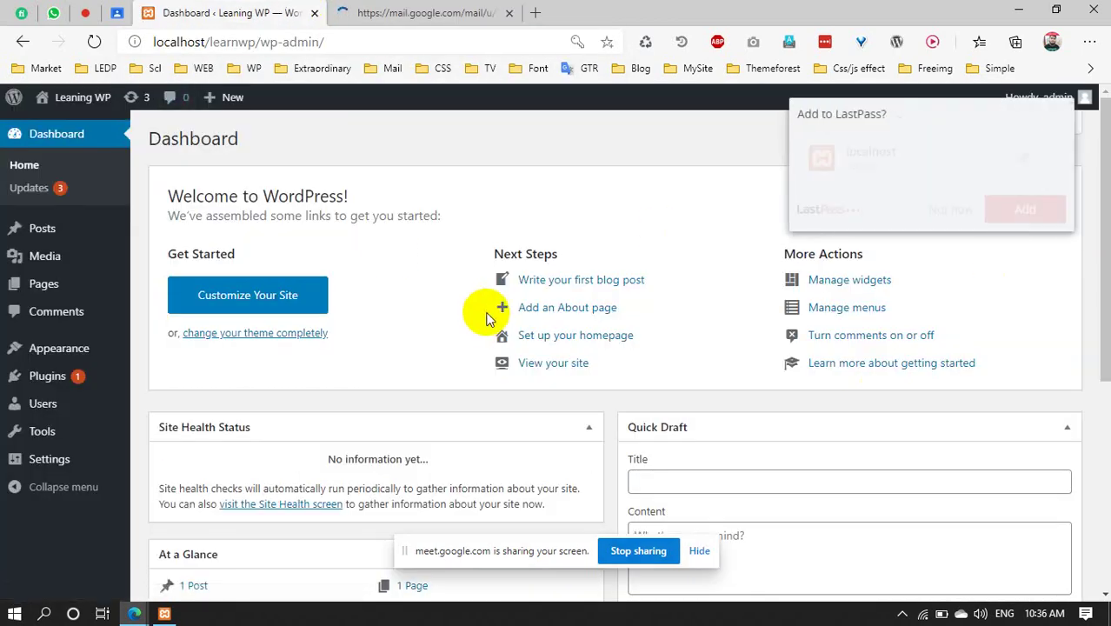
# Decline adding the localhost login to LastPass
pyautogui.click(965, 213)
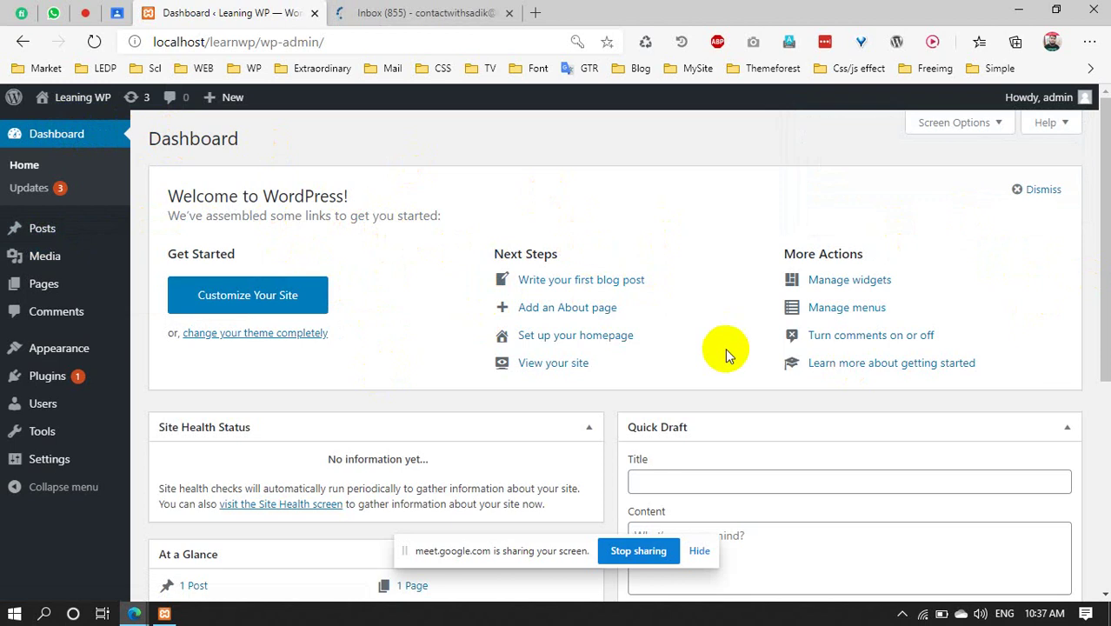
pyautogui.scroll(-1, 461, 354)
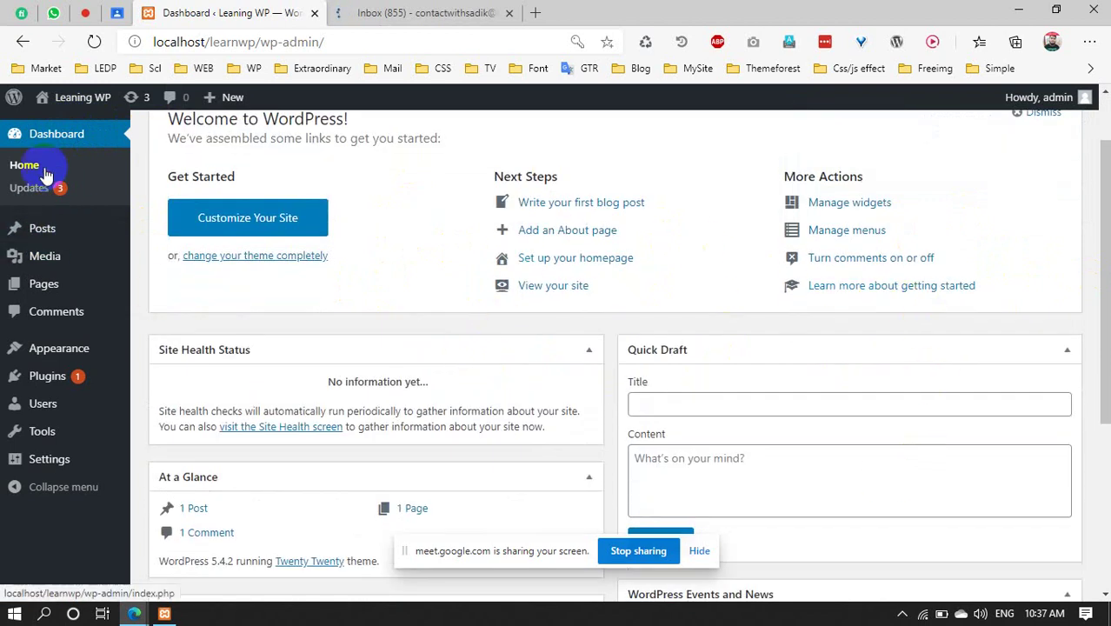
# Admit the waiting participant to the Google Meet call and return to the WordPress dashboard
pyautogui.scroll(1, 413, 260)
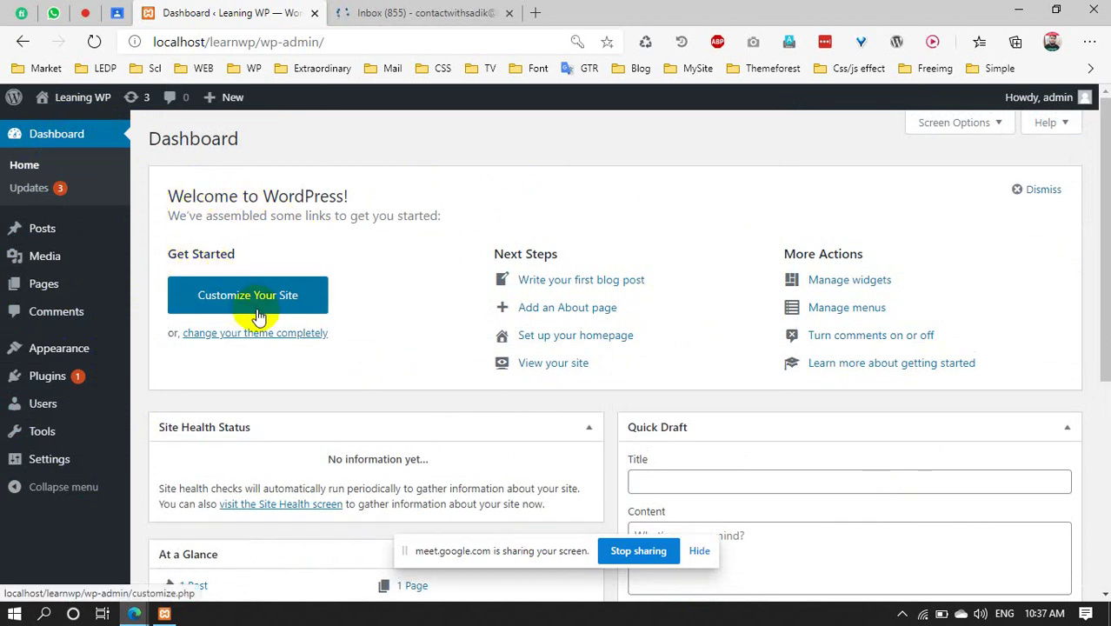
pyautogui.moveTo(50, 348)
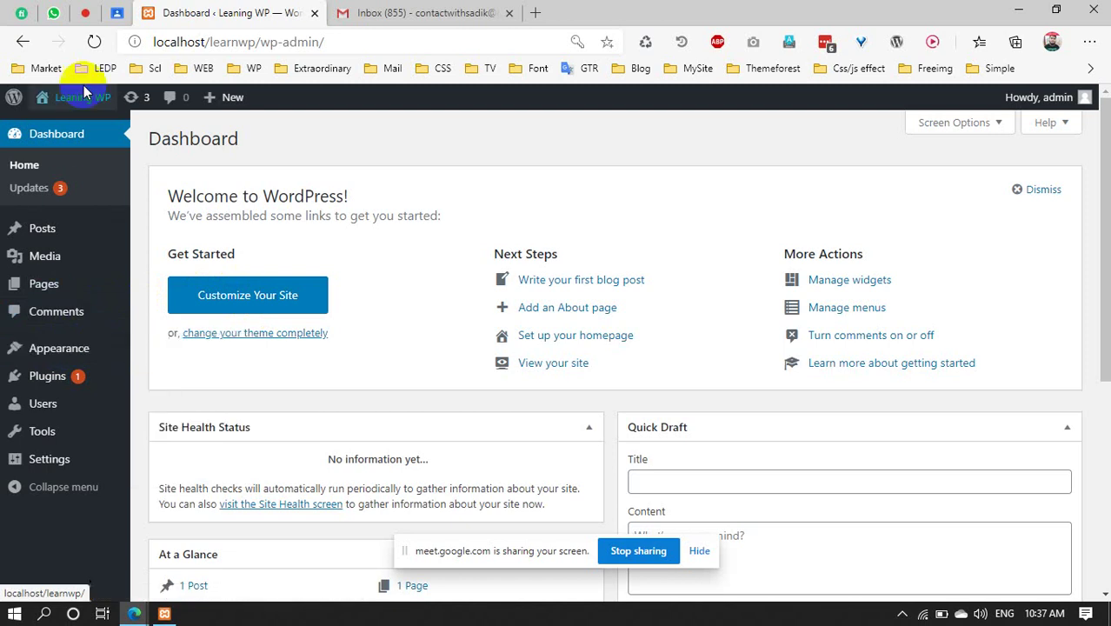
pyautogui.click(83, 11)
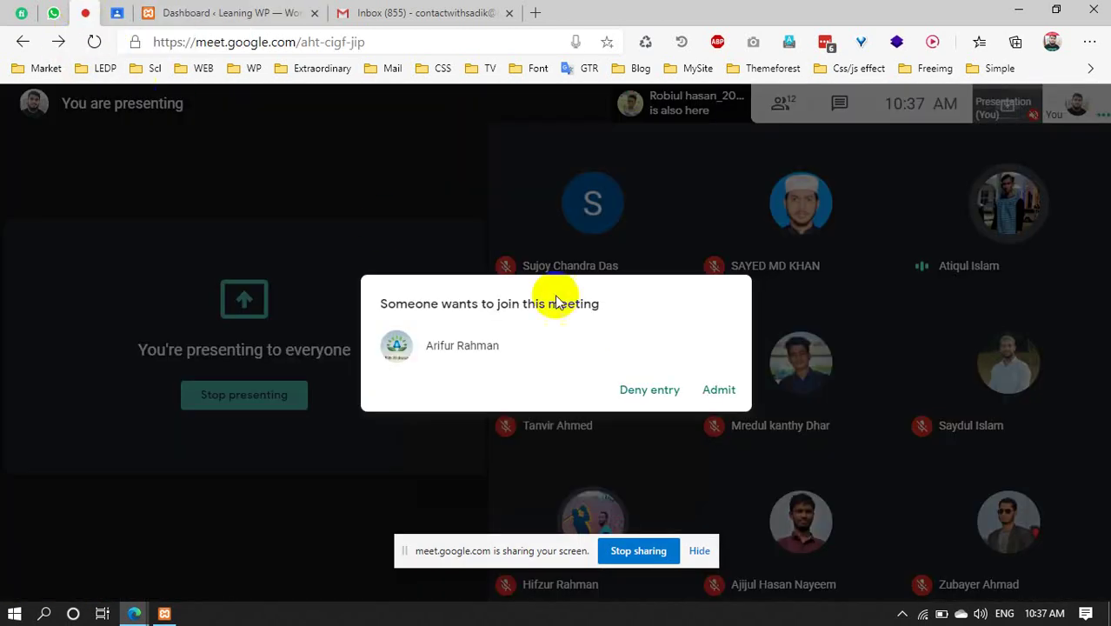
pyautogui.click(717, 389)
pyautogui.click(285, 12)
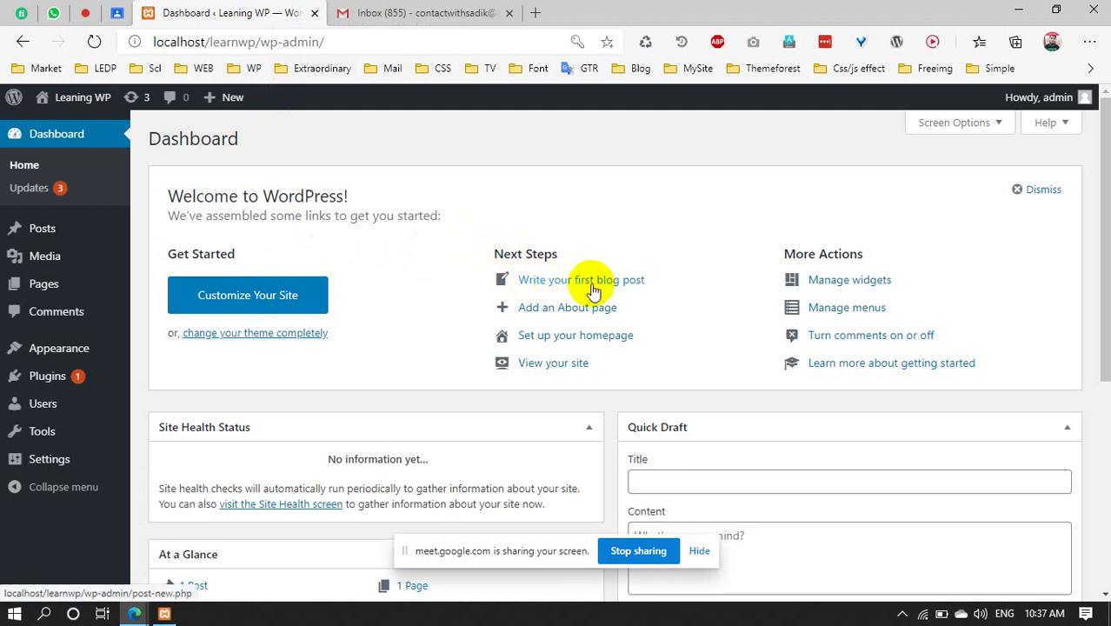
# Look through the dashboard from the Welcome panel down to the Activity and WordPress Events and News boxes
pyautogui.click(54, 240)
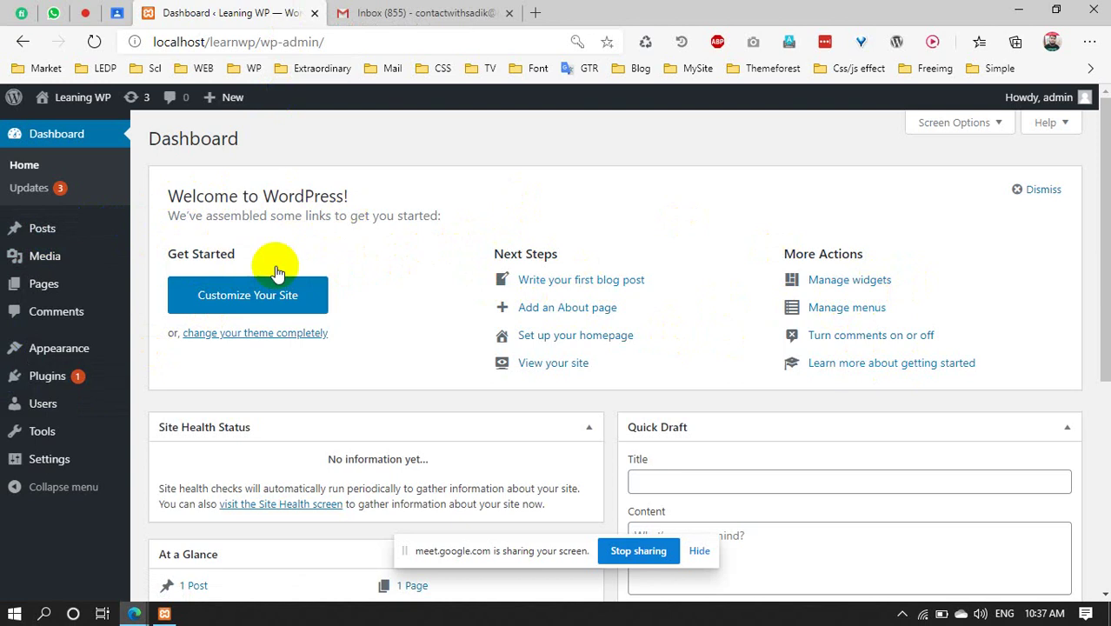
pyautogui.click(105, 147)
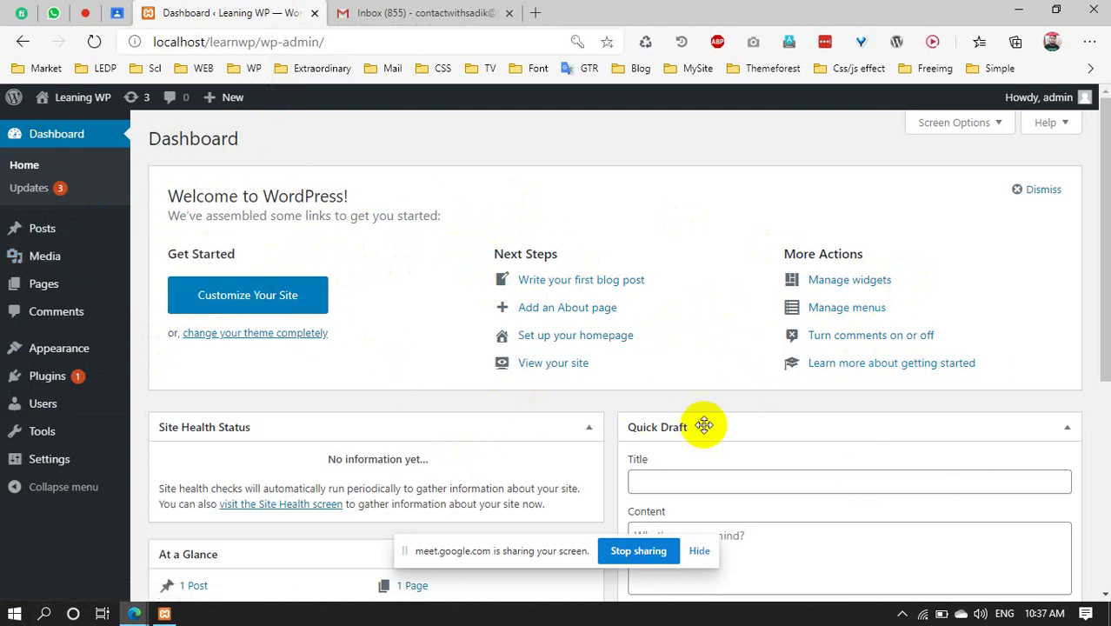
pyautogui.scroll(-4, 709, 419)
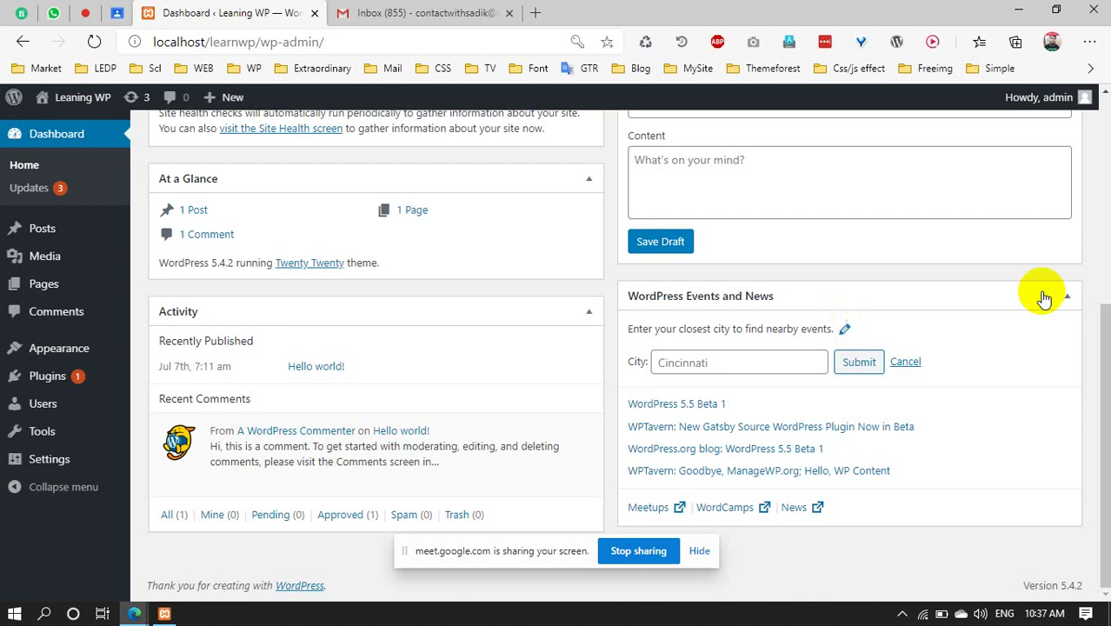
pyautogui.scroll(5, 1041, 298)
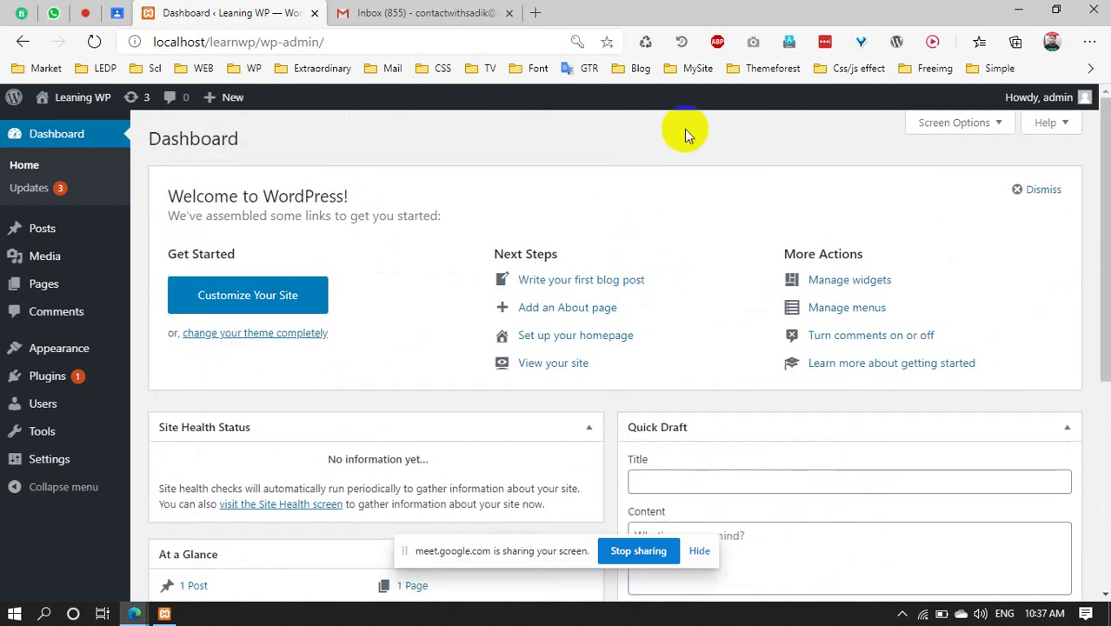
pyautogui.scroll(-4, 1047, 435)
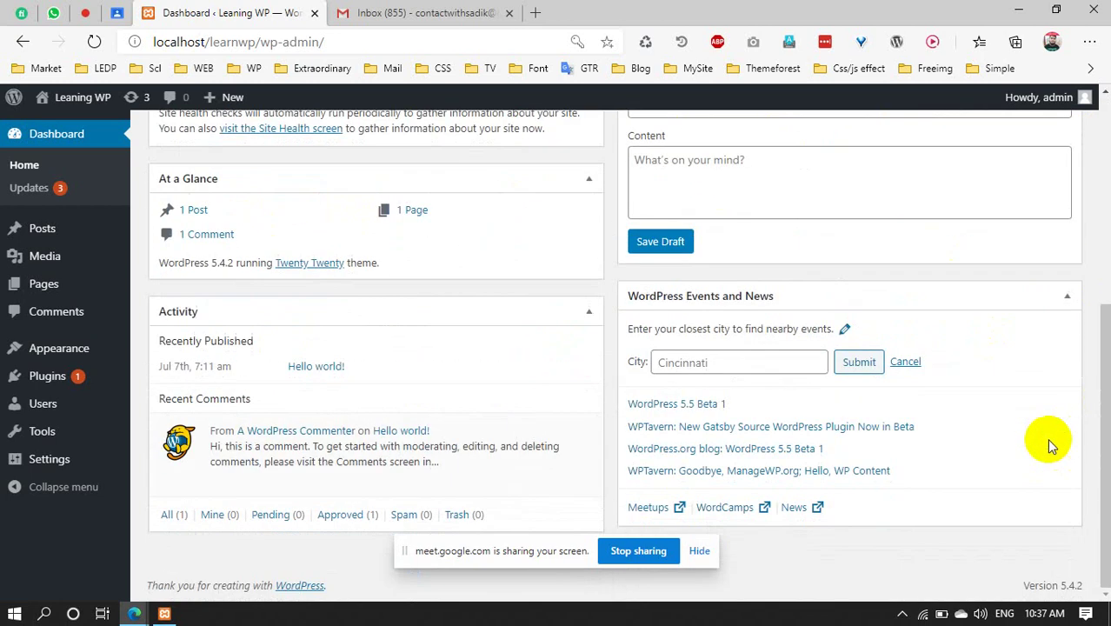
pyautogui.scroll(4, 1008, 347)
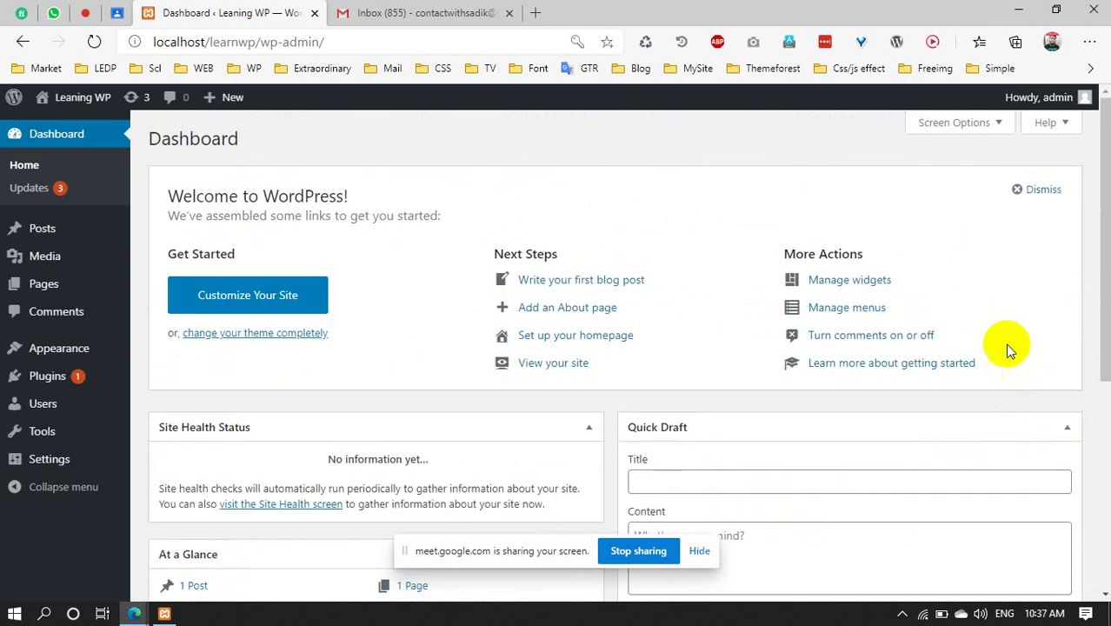
# Expand the dashboard's Screen Options, review the listed boxes on the page, and dismiss the Welcome panel
pyautogui.click(960, 124)
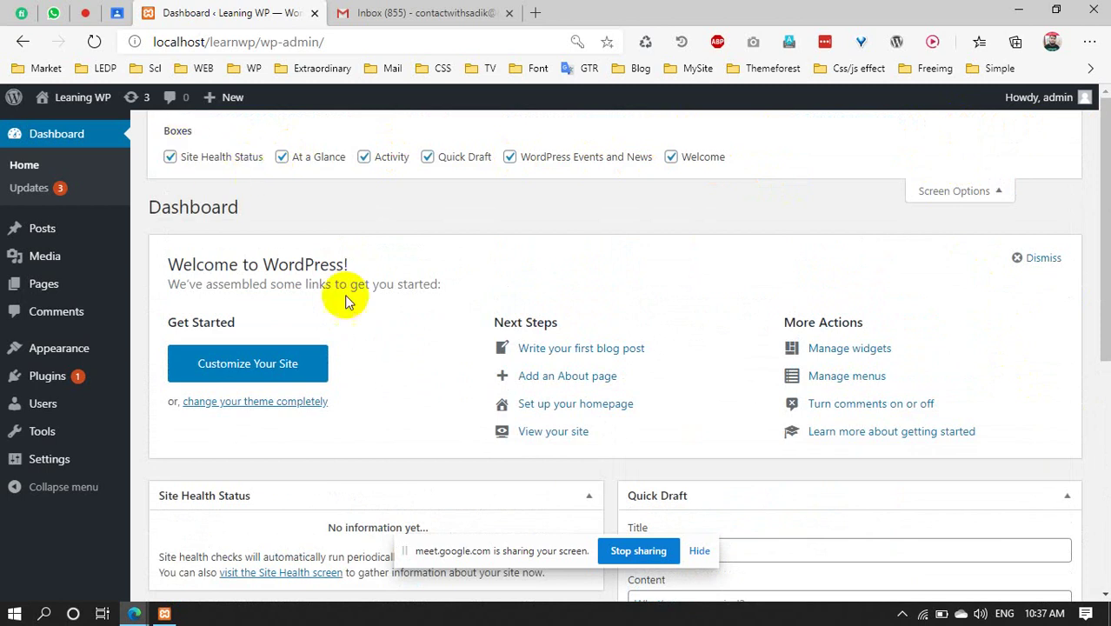
pyautogui.scroll(-5, 528, 409)
pyautogui.scroll(6, 606, 486)
pyautogui.scroll(-1, 889, 449)
pyautogui.scroll(1, 889, 449)
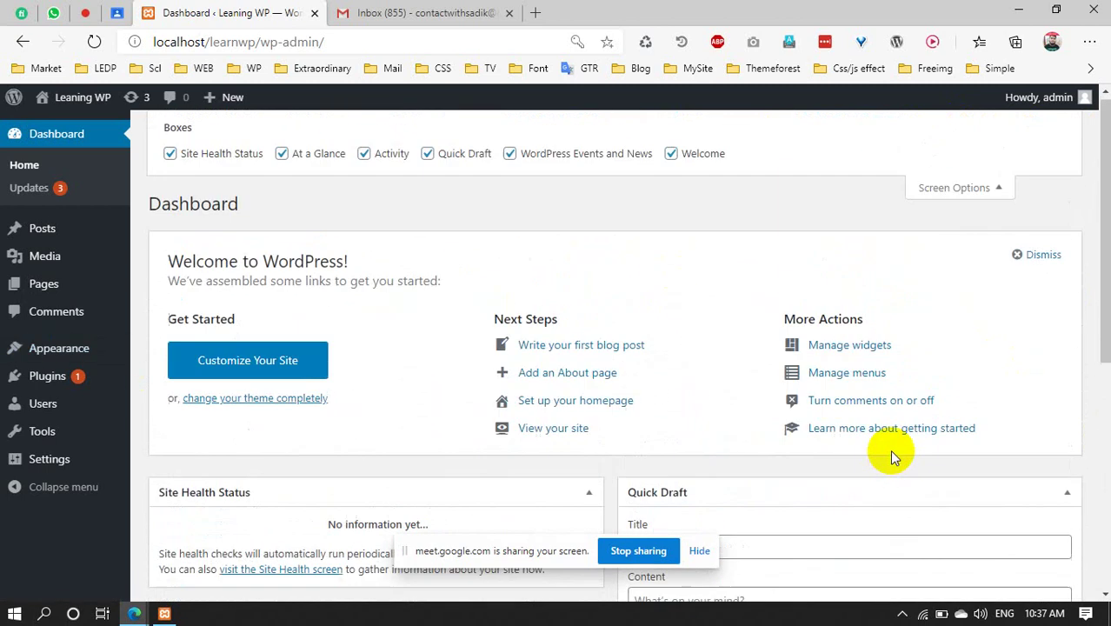
pyautogui.click(1047, 259)
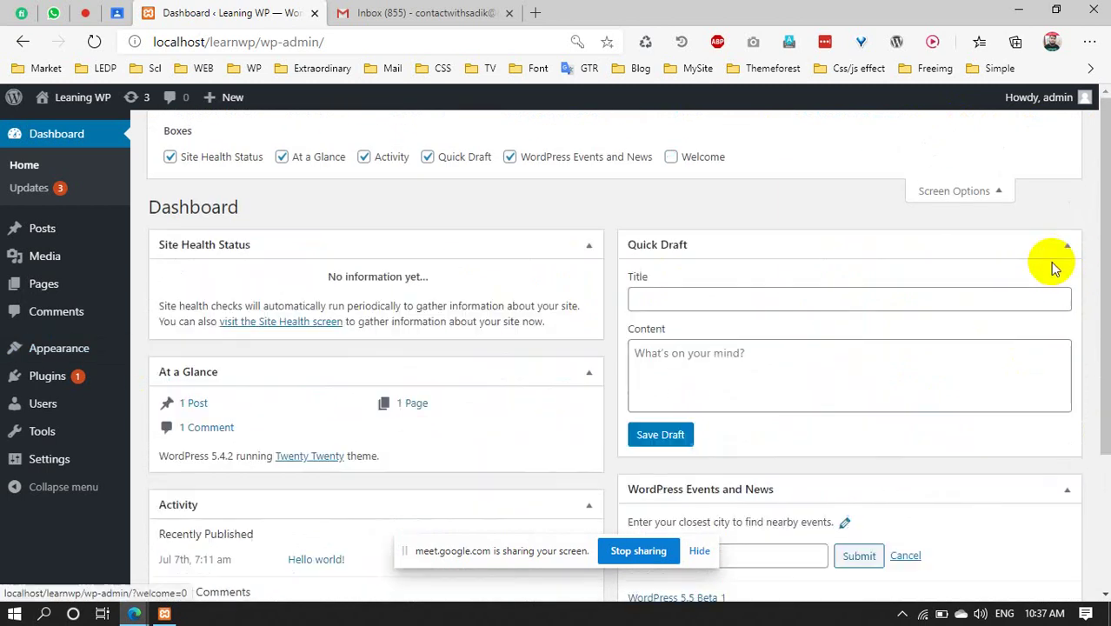
# Hide the Site Health Status, At a Glance, Activity, Quick Draft and WordPress Events and News boxes
pyautogui.click(170, 158)
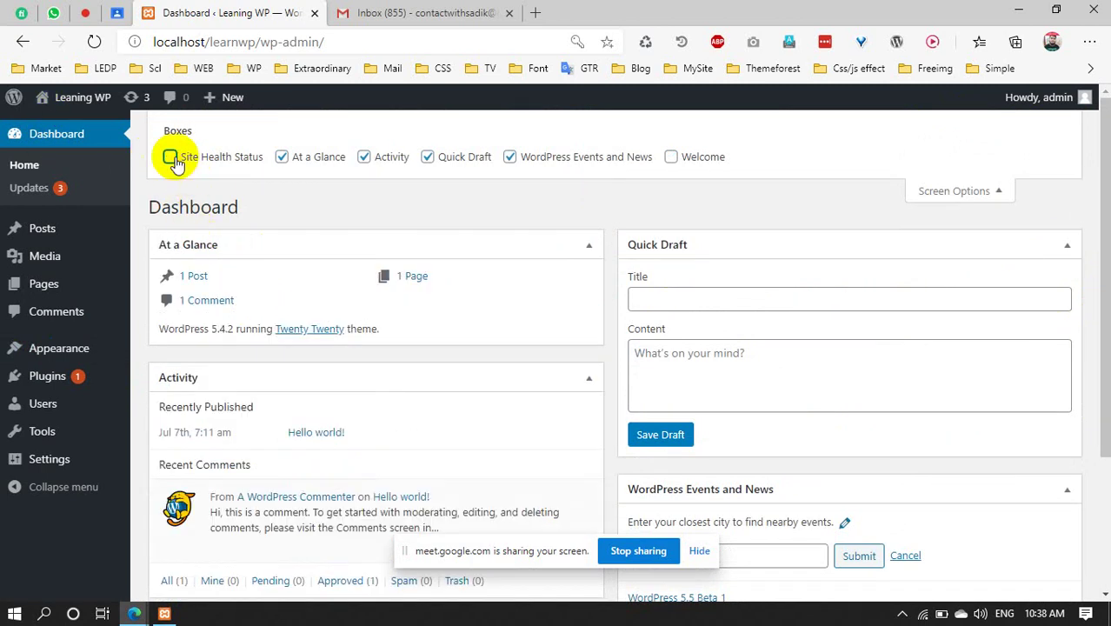
pyautogui.click(284, 159)
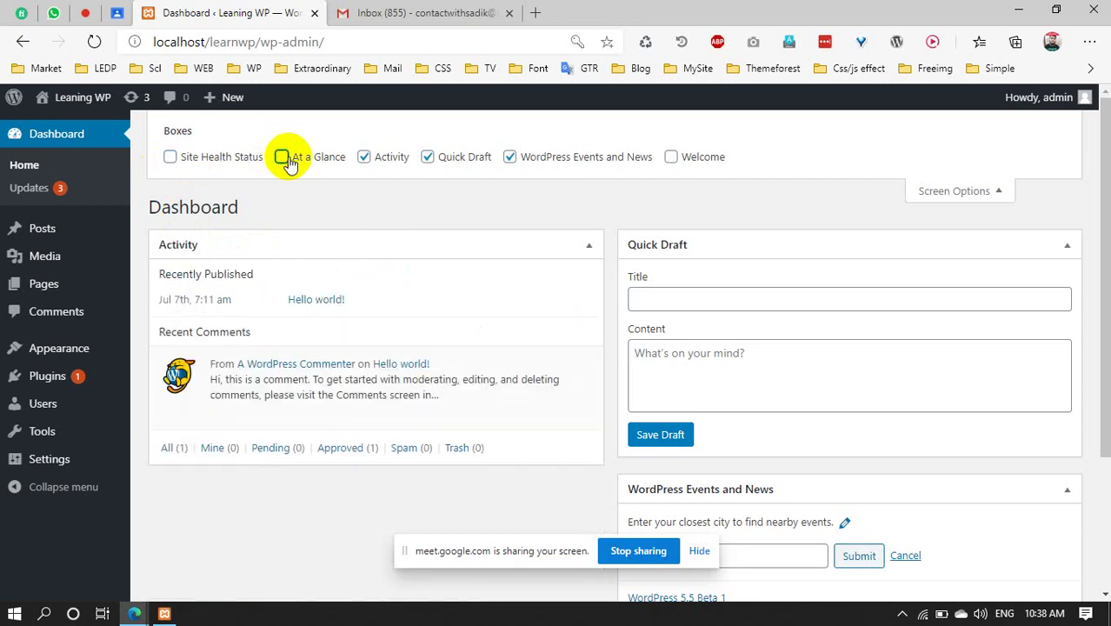
pyautogui.click(365, 160)
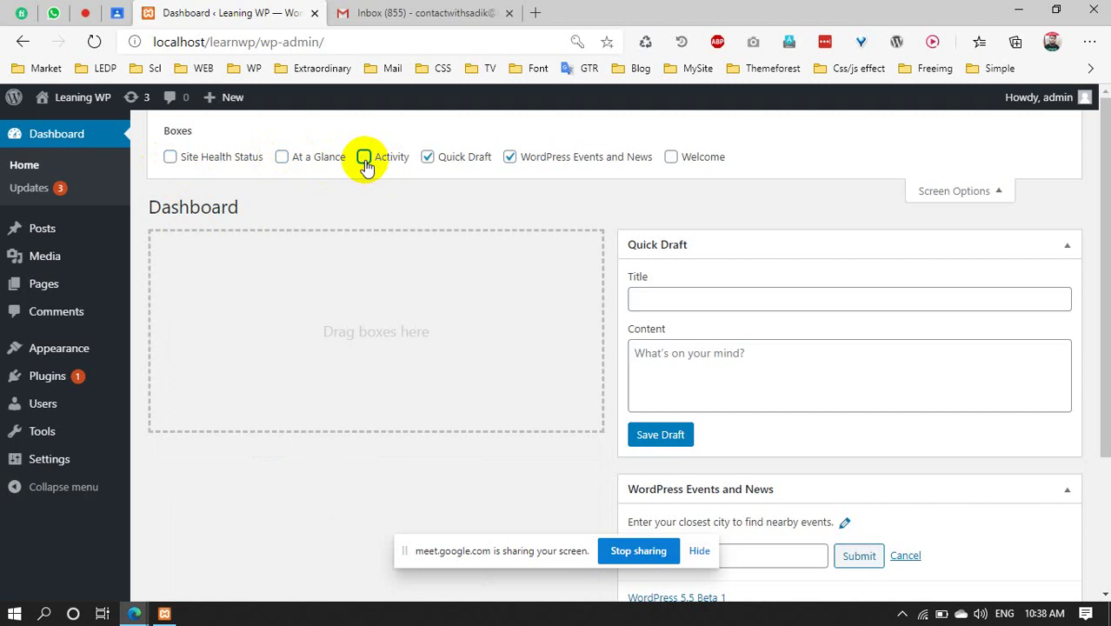
pyautogui.click(430, 159)
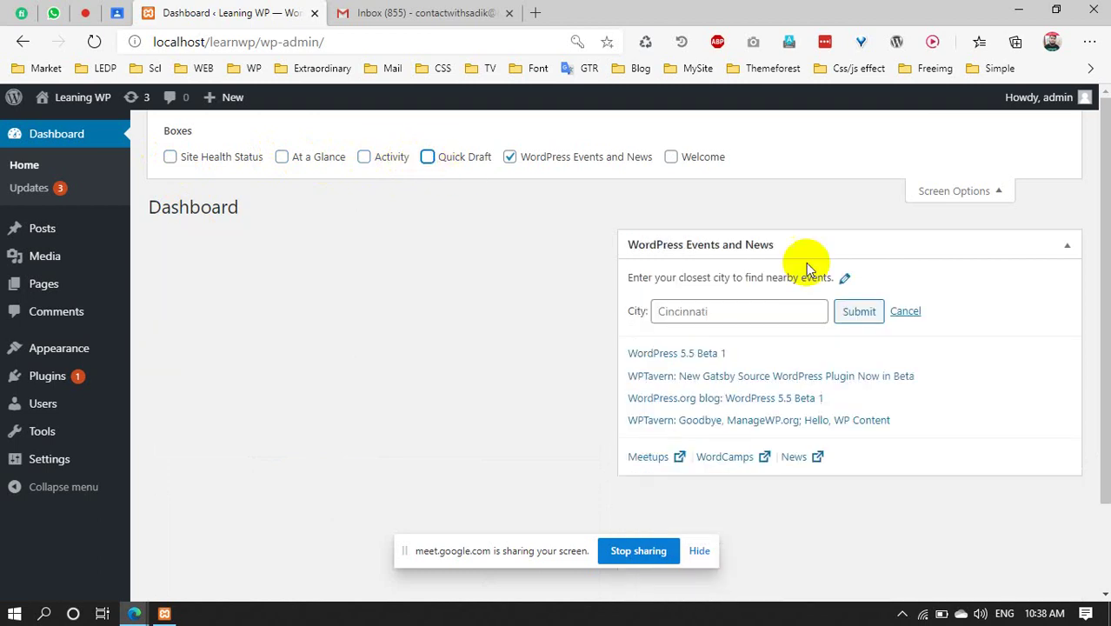
pyautogui.click(512, 161)
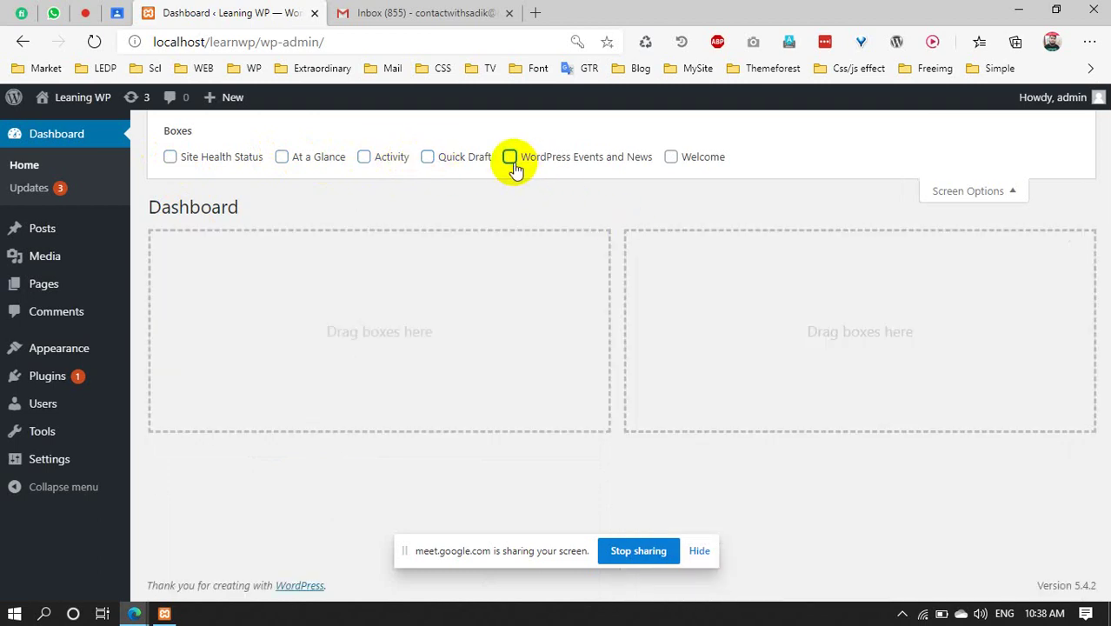
# Turn the Welcome panel on and off again, and collapse the Screen Options
pyautogui.click(672, 165)
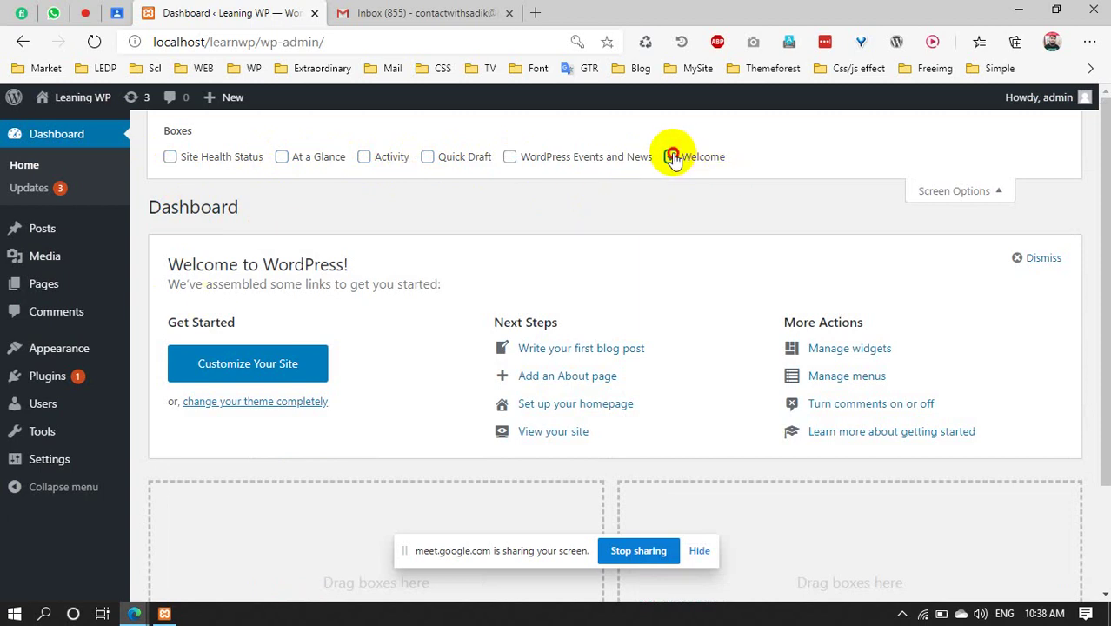
pyautogui.click(672, 158)
pyautogui.click(960, 192)
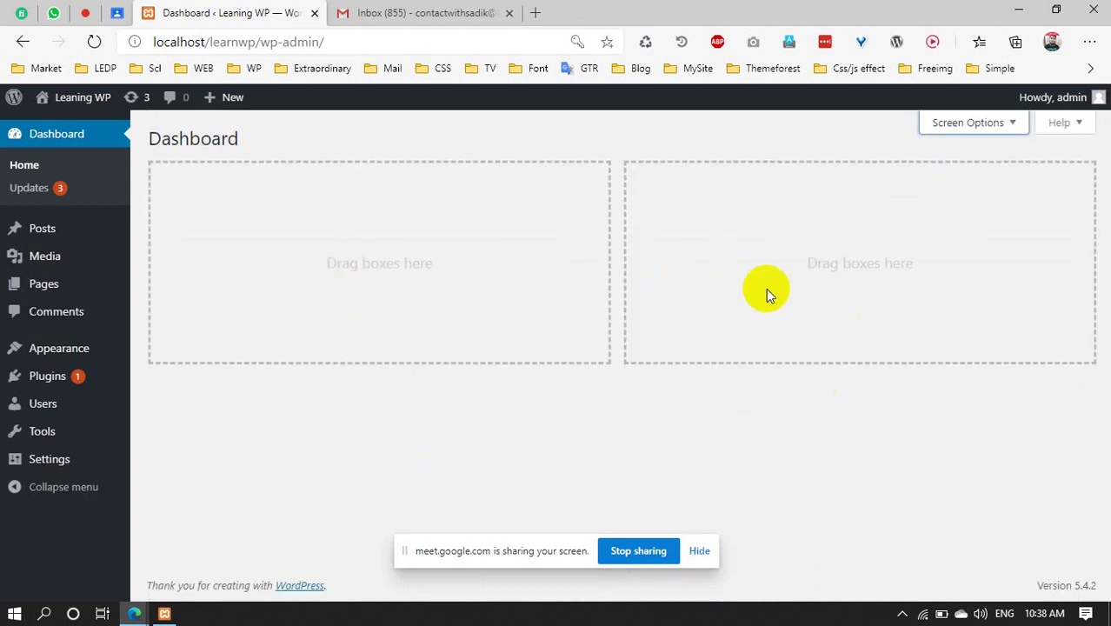
# Show the Welcome panel on the dashboard through the Screen Options and collapse them
pyautogui.click(952, 141)
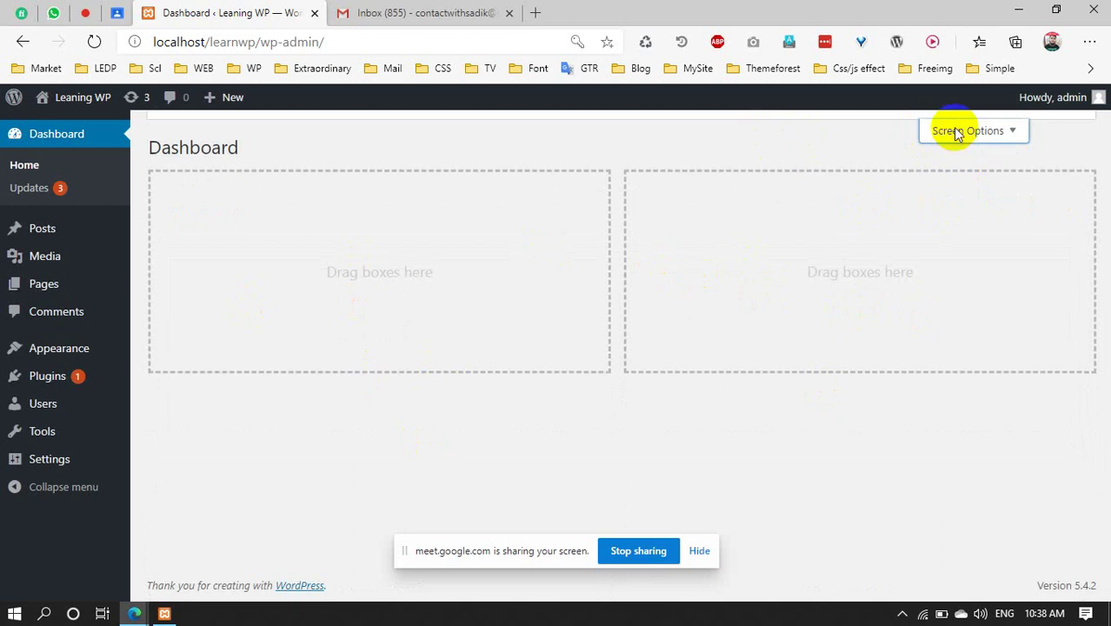
pyautogui.click(671, 158)
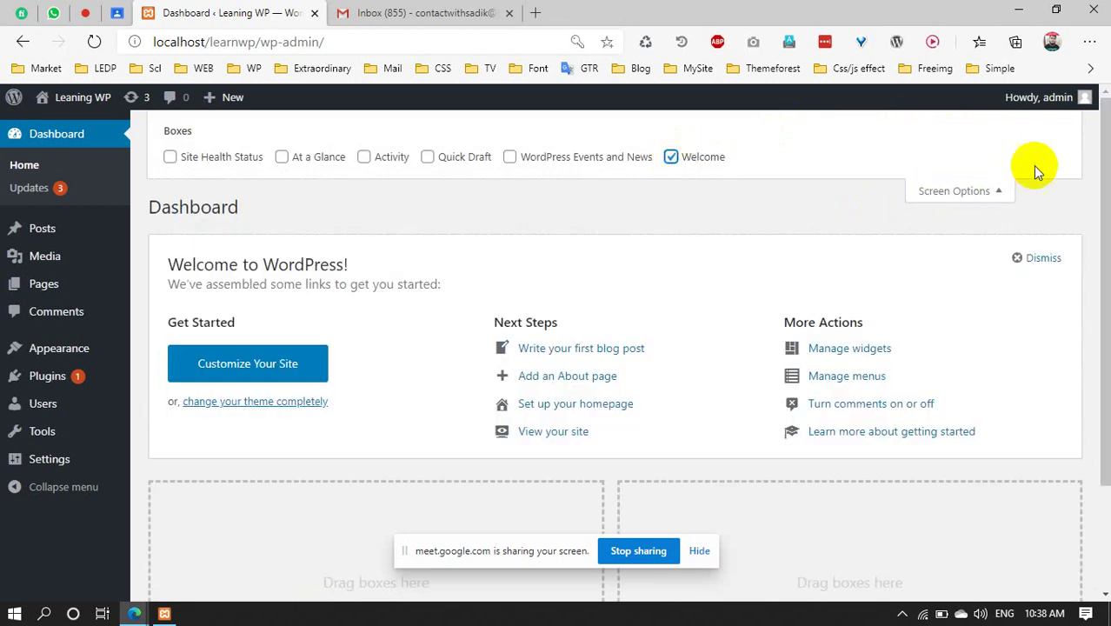
pyautogui.click(985, 192)
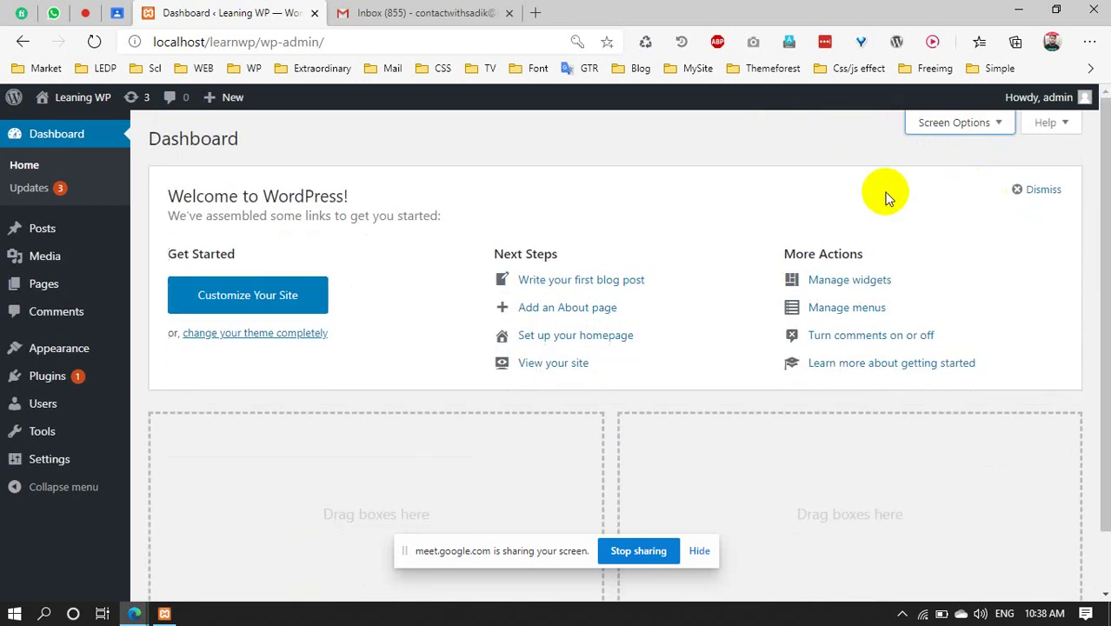
# Show the Site Health Status, Activity, Quick Draft and WordPress Events and News boxes on the dashboard, and collapse the Screen Options
pyautogui.click(951, 137)
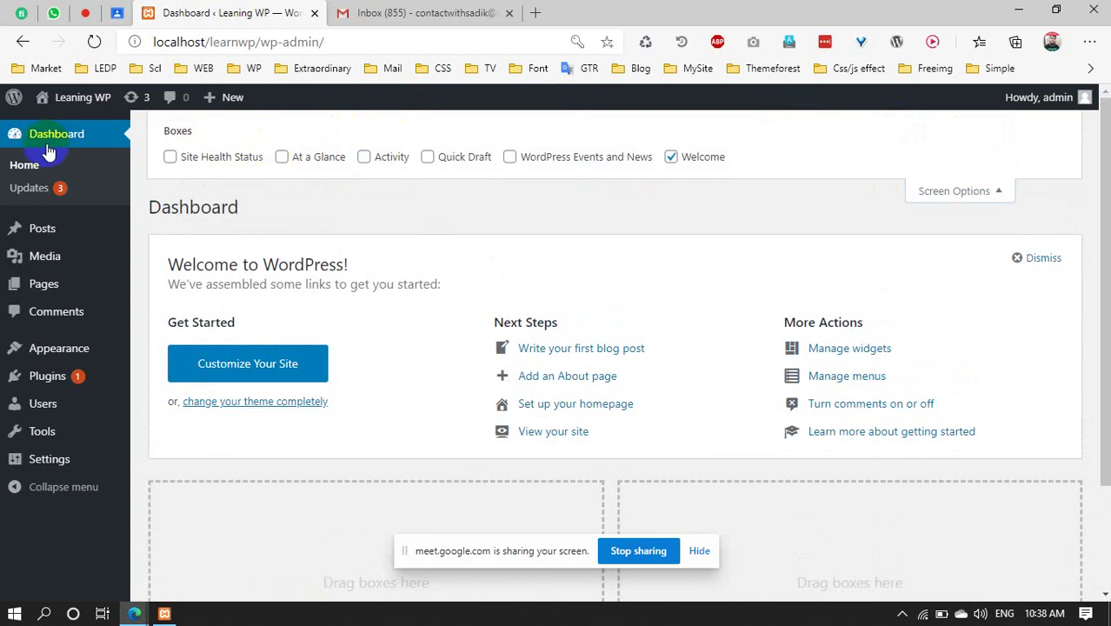
pyautogui.click(169, 159)
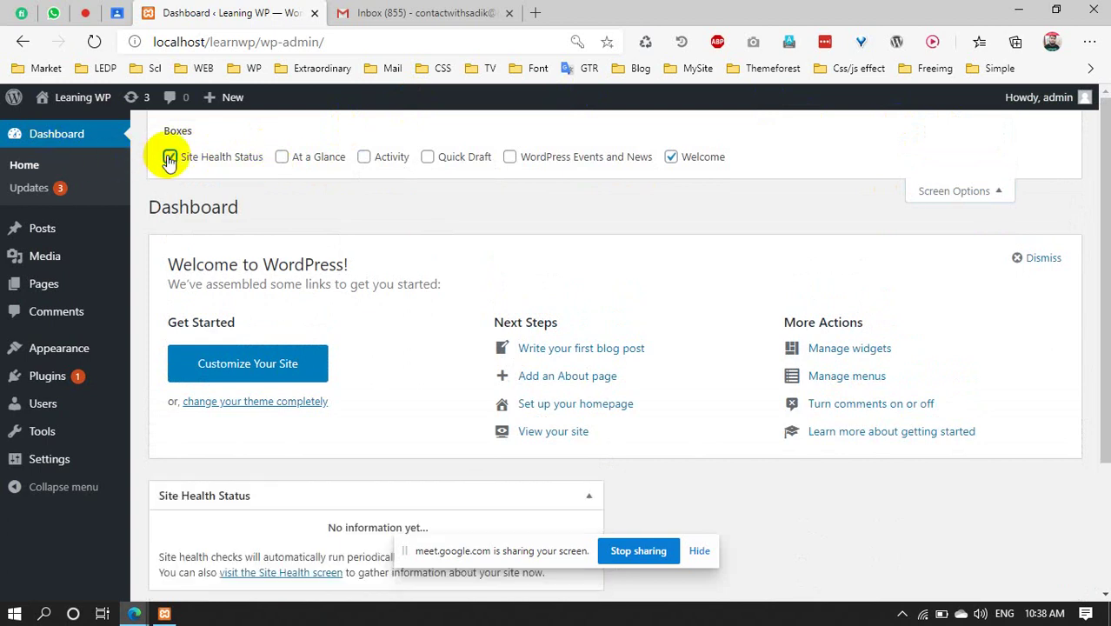
pyautogui.click(365, 157)
pyautogui.click(428, 158)
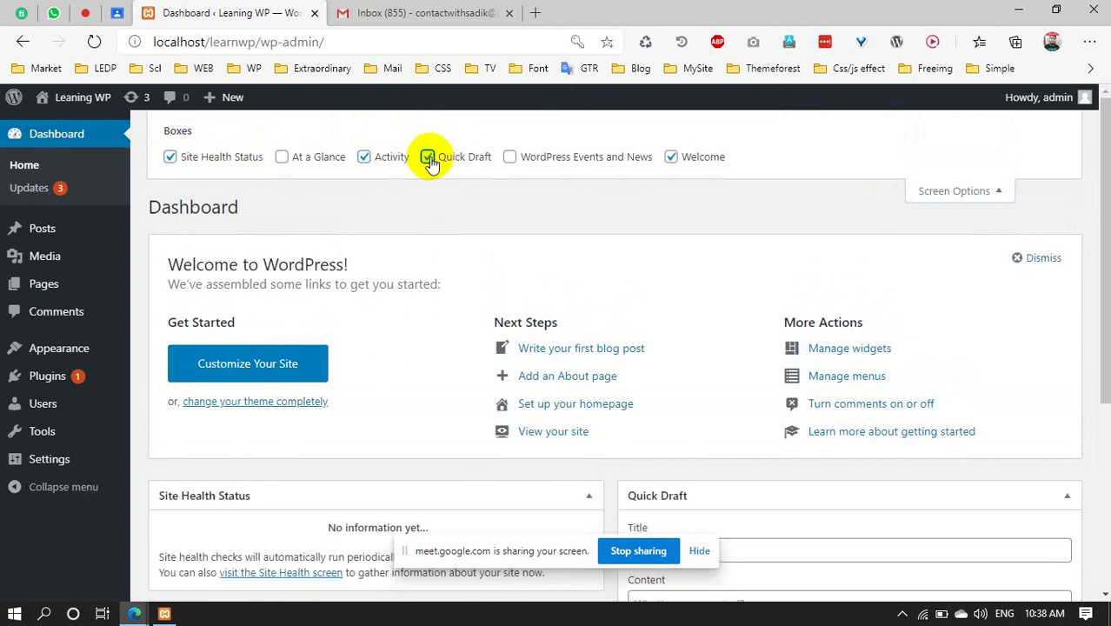
pyautogui.click(509, 157)
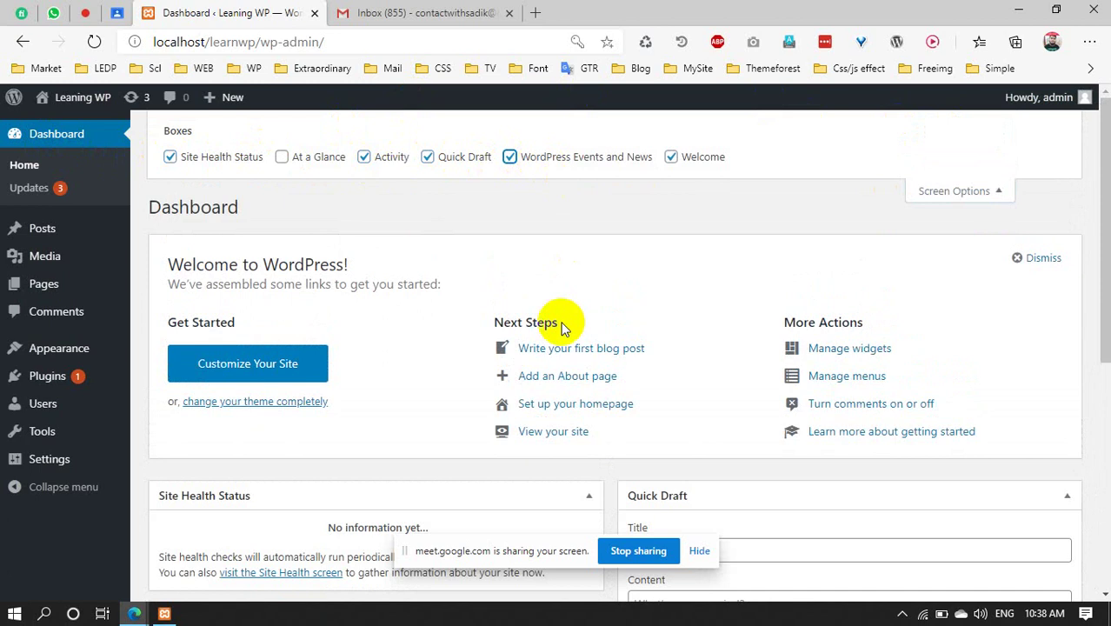
pyautogui.scroll(-5, 563, 325)
pyautogui.scroll(5, 645, 367)
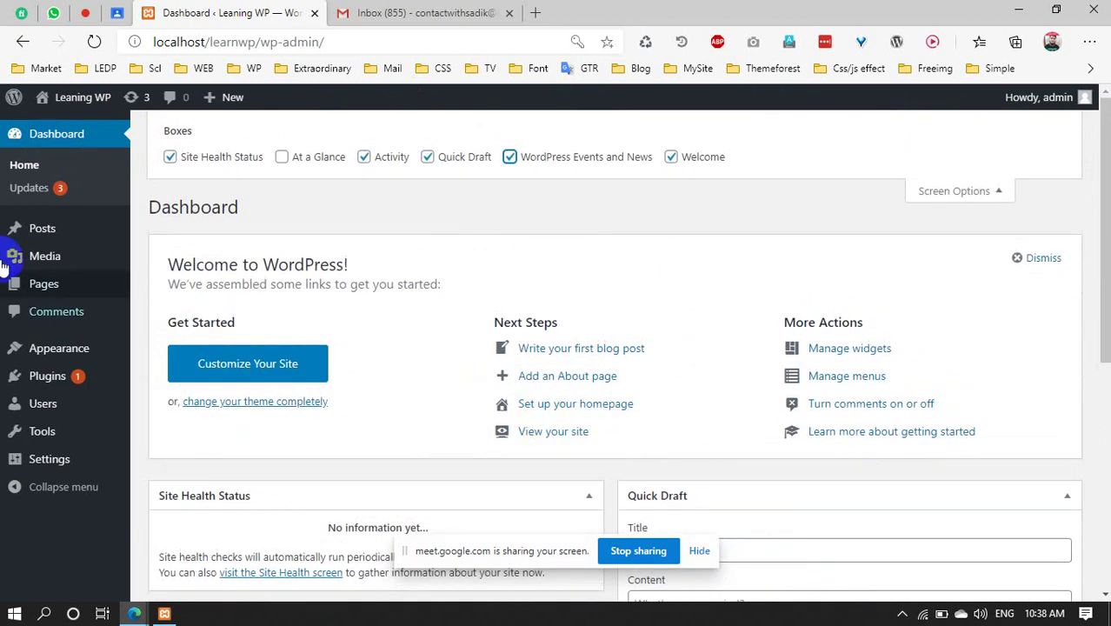
pyautogui.click(949, 190)
# Review the dashboard boxes against the expanded Screen Options list, and leave the Screen Options collapsed
pyautogui.moveTo(248, 148); pyautogui.dragTo(162, 139)
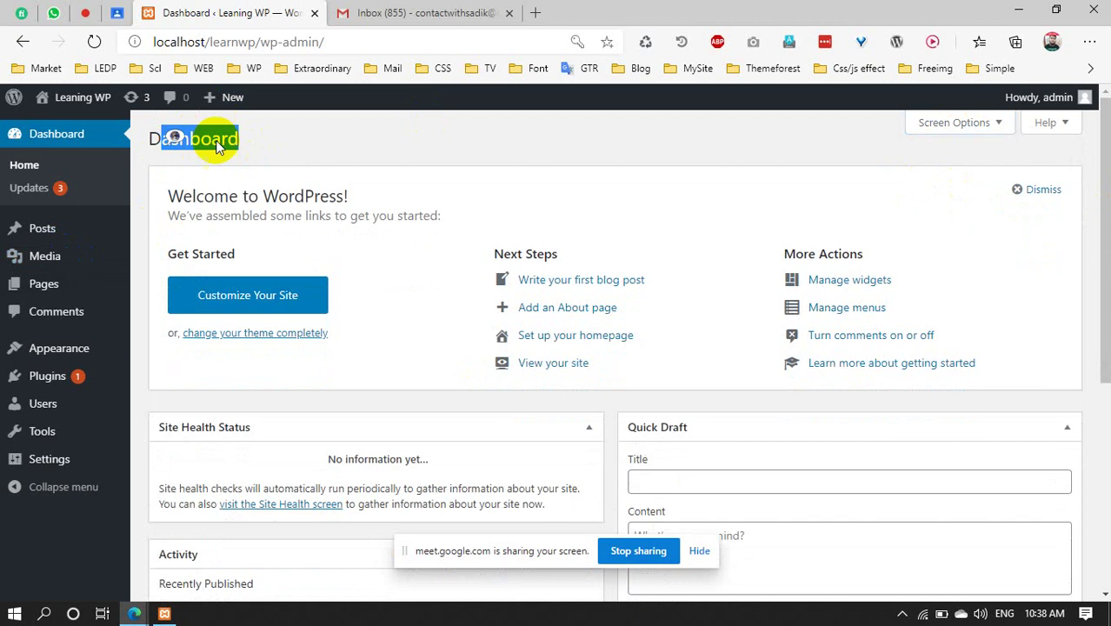
pyautogui.click(991, 124)
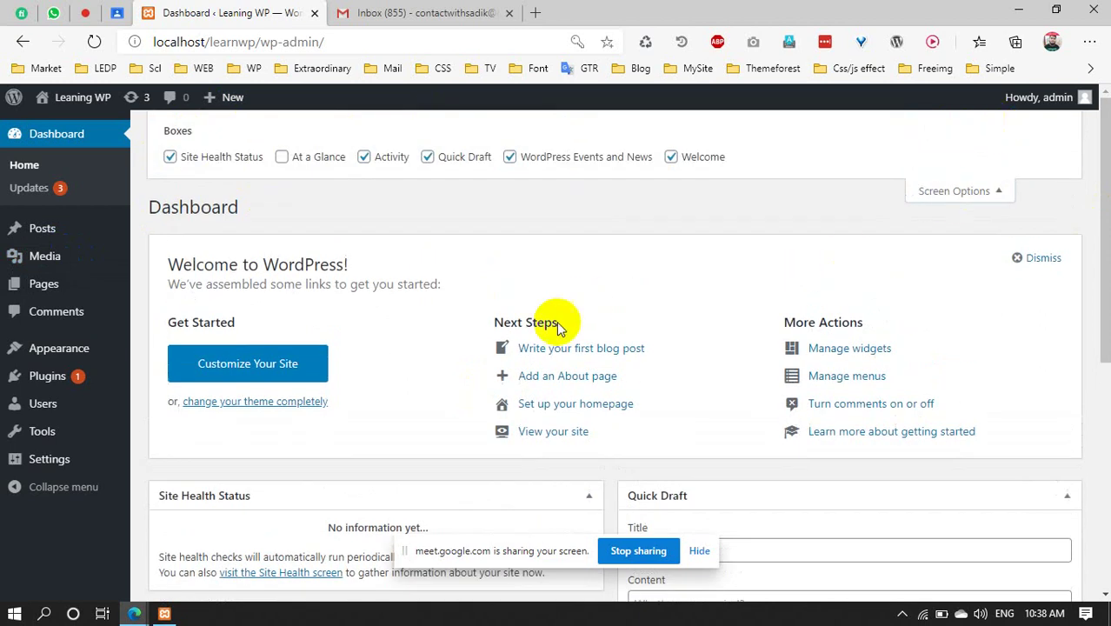
pyautogui.scroll(-5, 781, 359)
pyautogui.scroll(6, 397, 334)
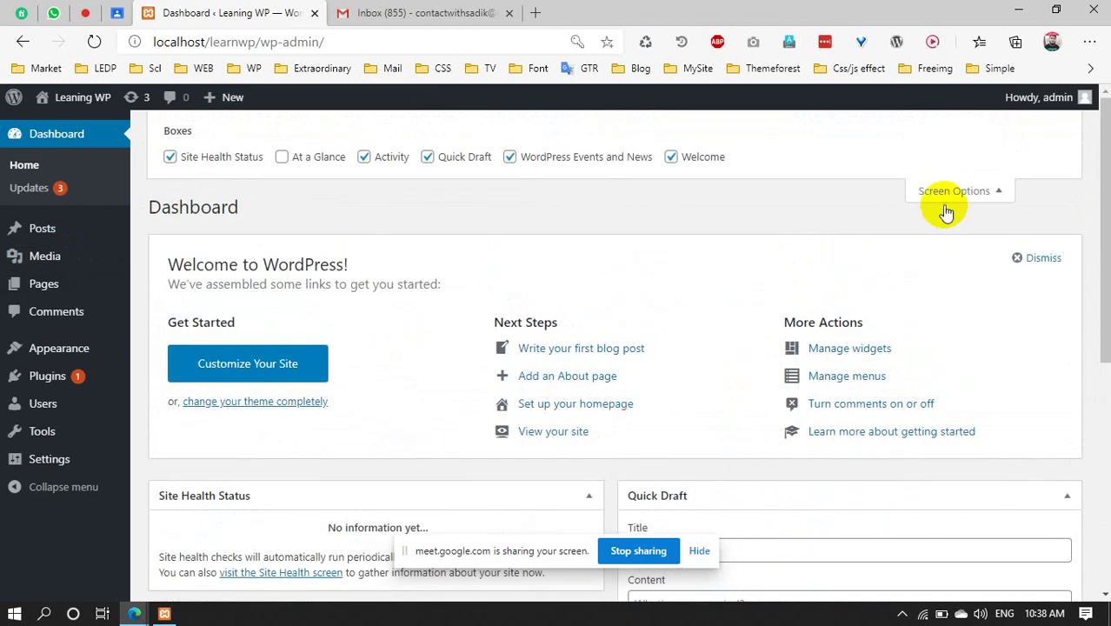
pyautogui.click(955, 192)
pyautogui.click(954, 127)
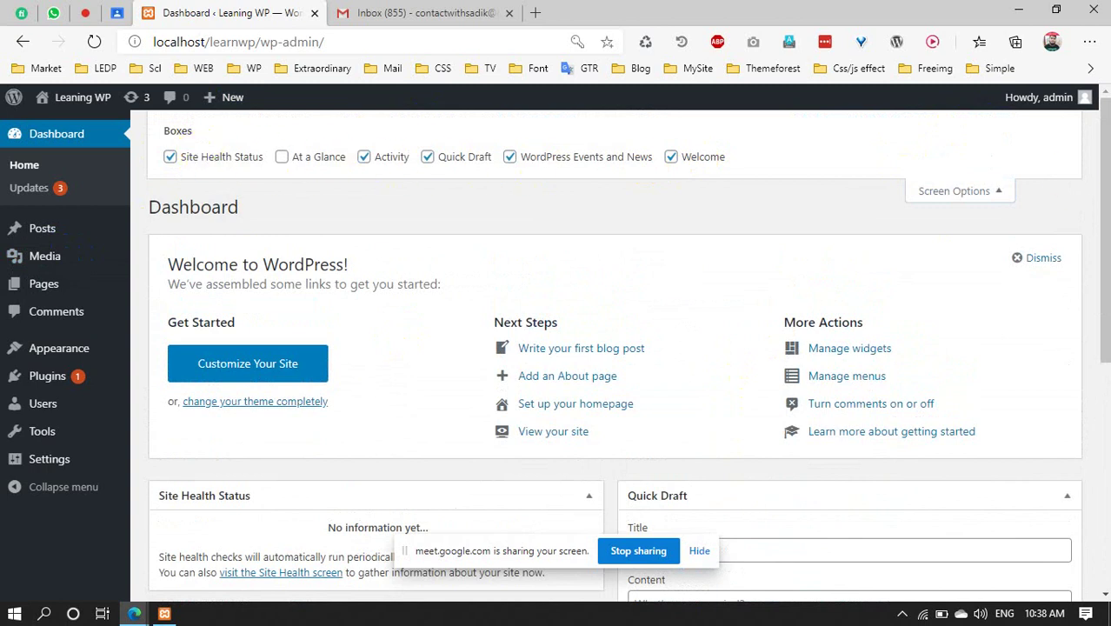
pyautogui.click(957, 202)
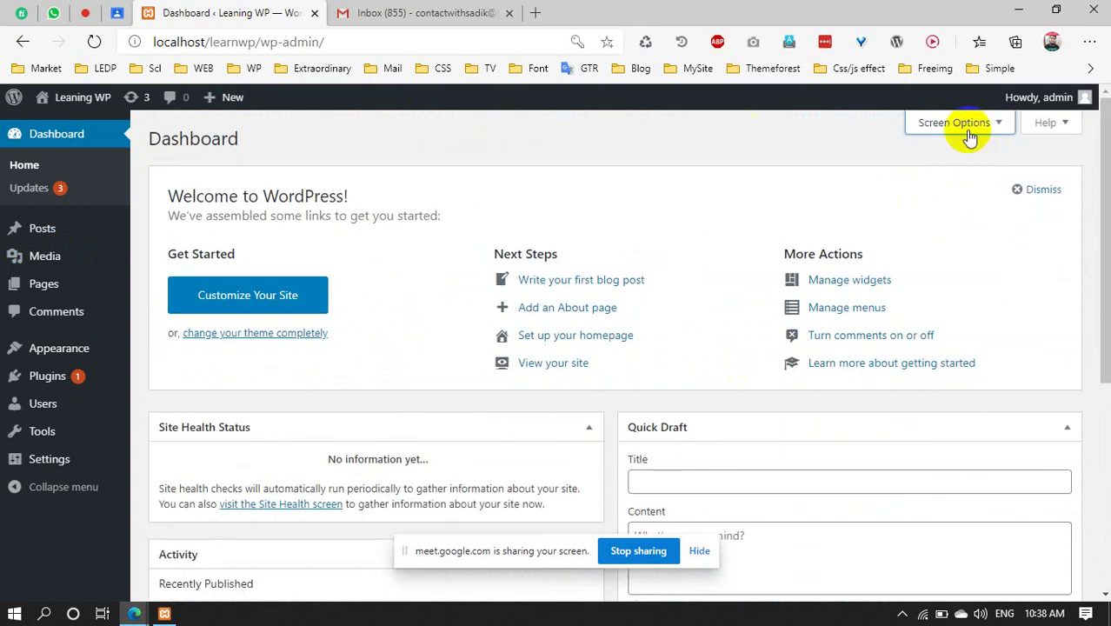
# View the Overview section of the dashboard's Help and close it
pyautogui.click(1044, 126)
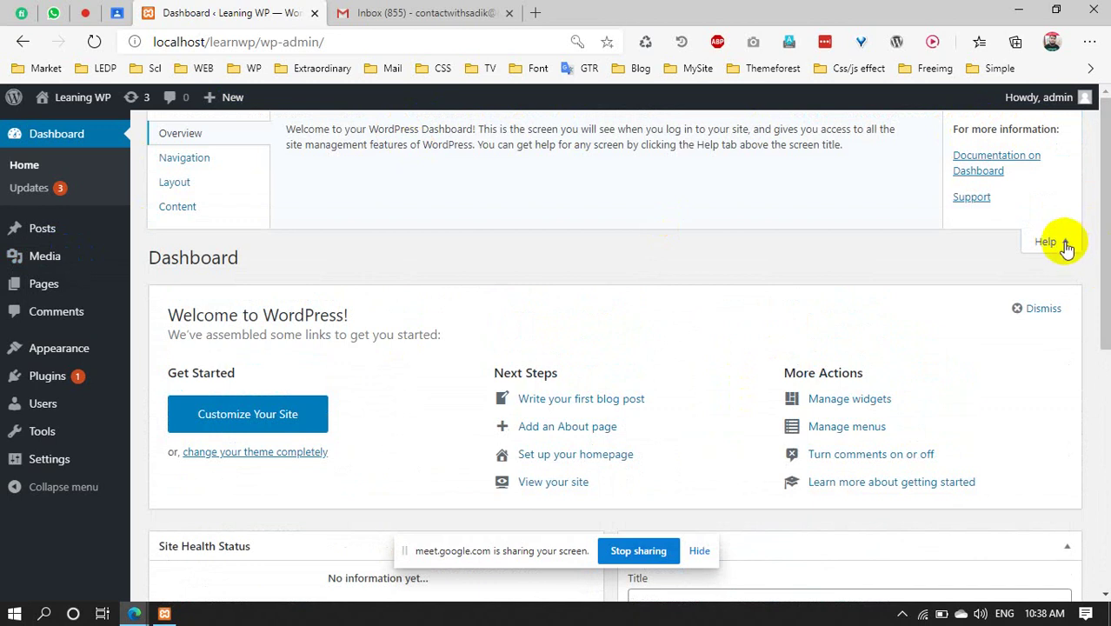
pyautogui.click(1050, 241)
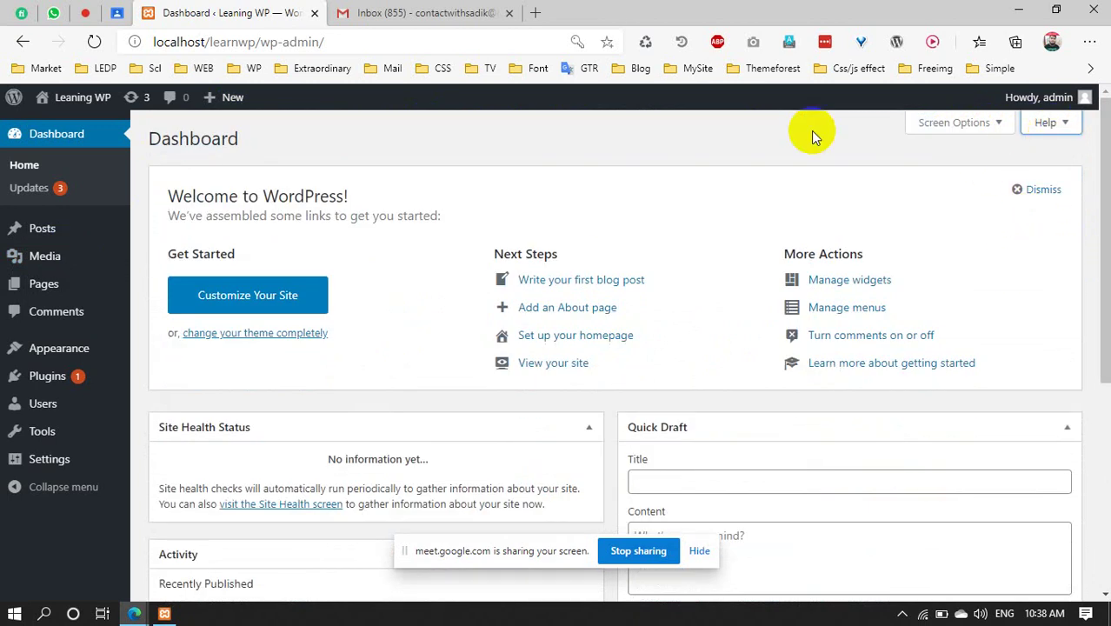
# Expand the dashboard's Help again to show its sections and documentation links, and collapse it
pyautogui.click(1047, 123)
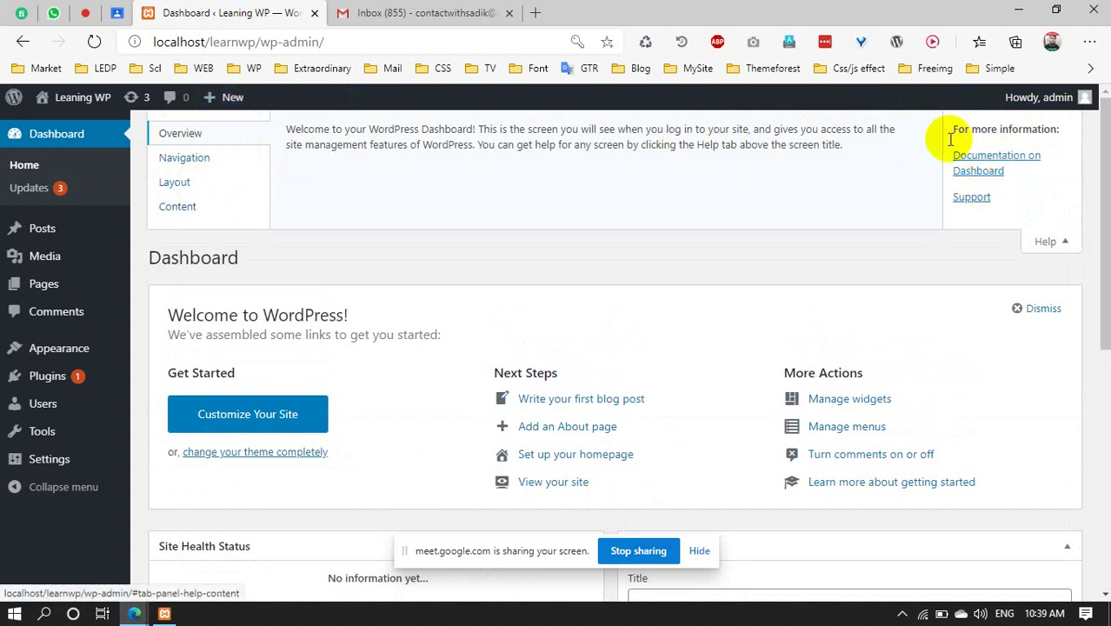
pyautogui.click(1050, 240)
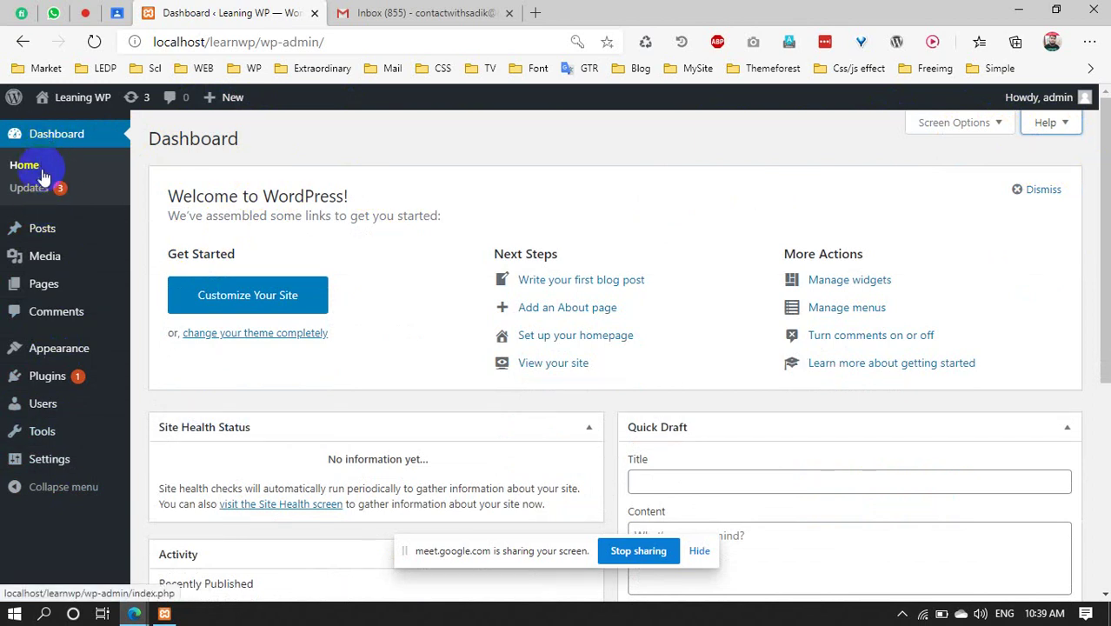
# Look through the Posts, Media, Pages and Appearance entries of the admin menu and the Dashboard page heading
pyautogui.moveTo(39, 231)
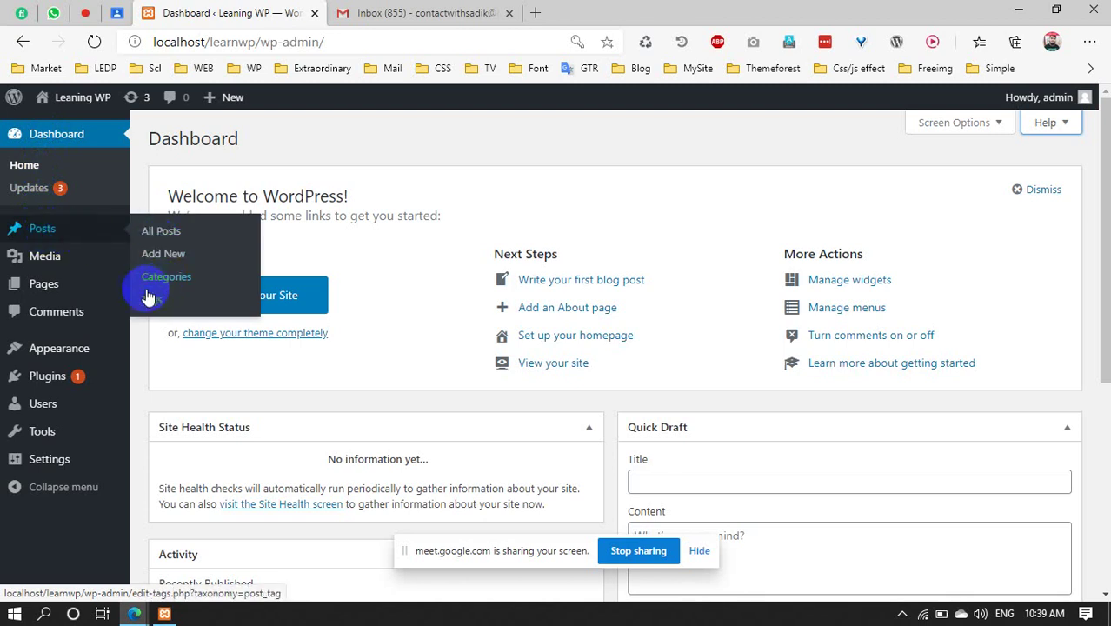
pyautogui.moveTo(39, 256)
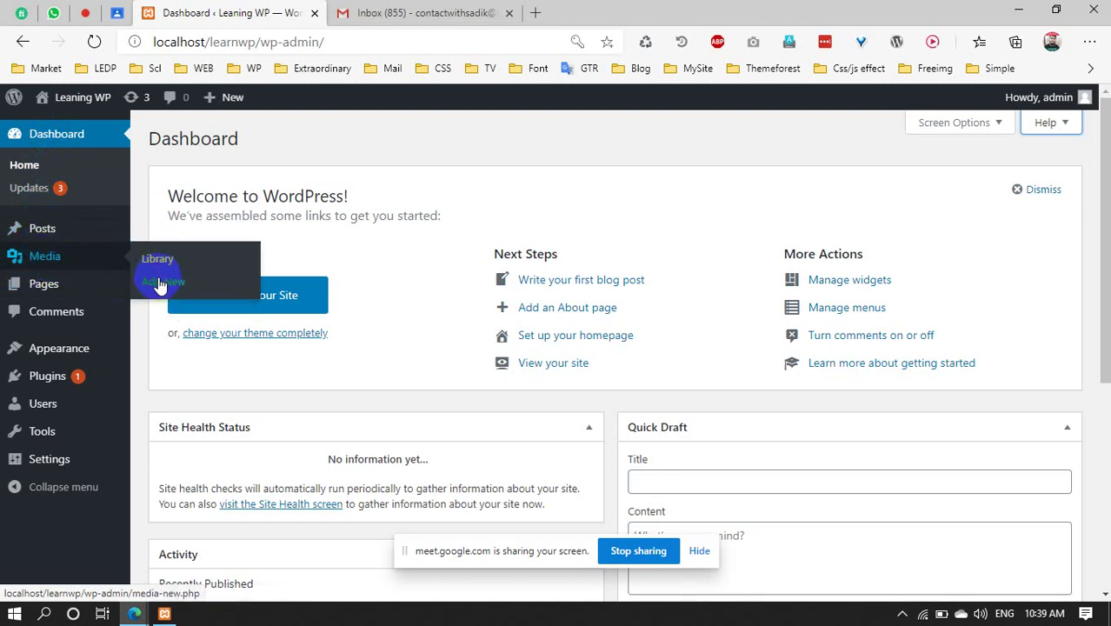
pyautogui.moveTo(46, 293)
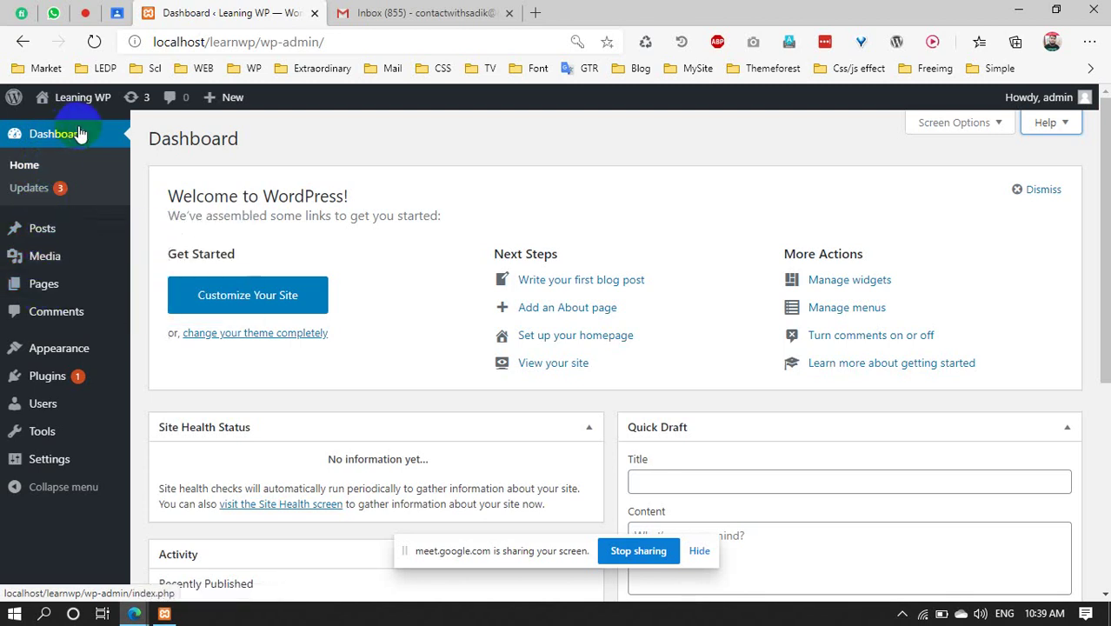
pyautogui.moveTo(241, 146); pyautogui.dragTo(149, 136)
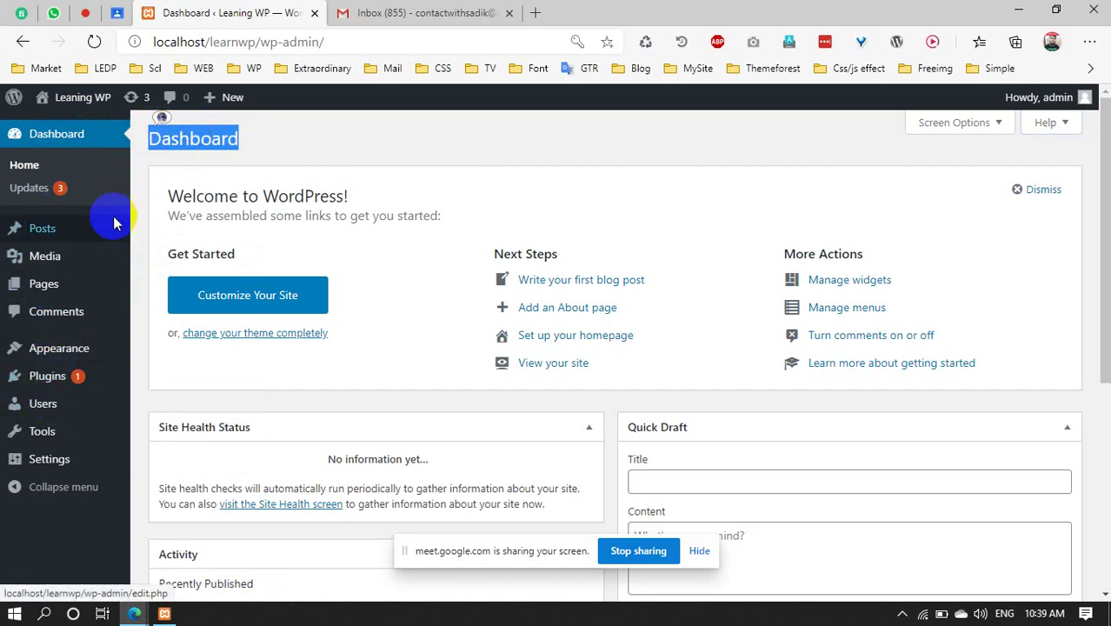
pyautogui.click(228, 137)
pyautogui.moveTo(234, 137)
pyautogui.mouseDown()
pyautogui.moveTo(148, 128)
pyautogui.moveTo(75, 154)
pyautogui.moveTo(30, 296)
pyautogui.moveTo(62, 198)
pyautogui.moveTo(38, 154)
pyautogui.mouseUp()
pyautogui.click(180, 139)
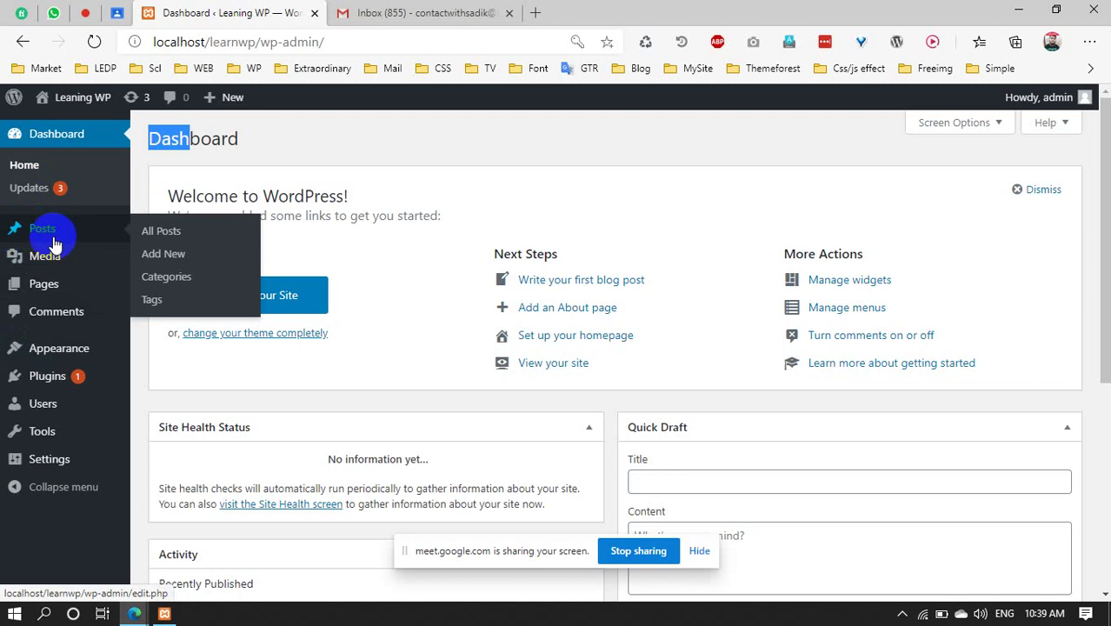
pyautogui.moveTo(30, 265)
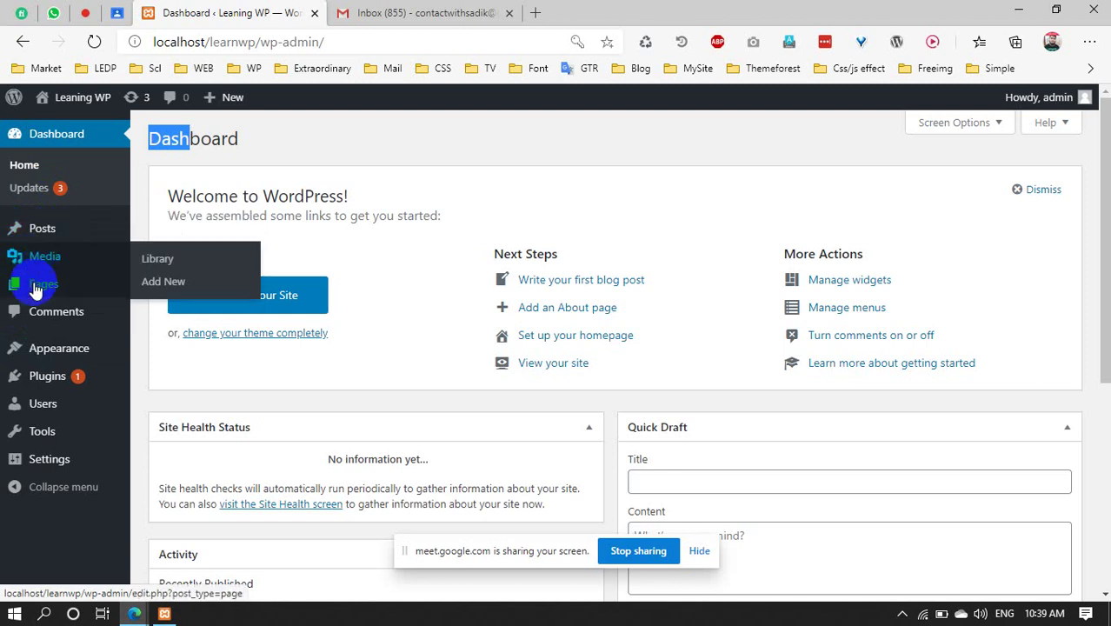
pyautogui.moveTo(7, 293)
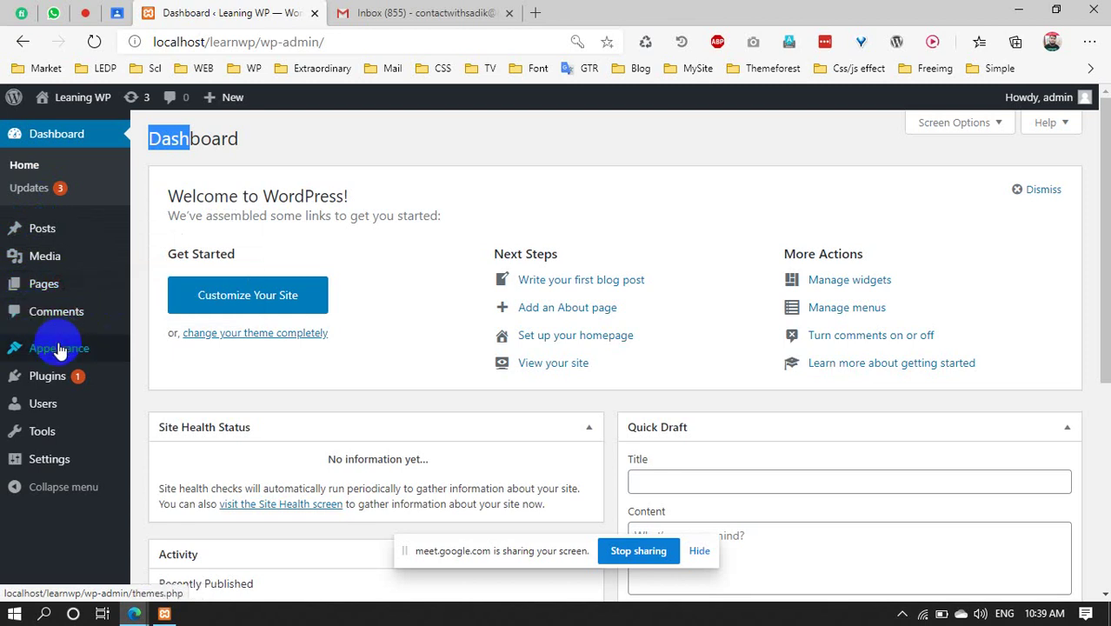
pyautogui.moveTo(52, 354)
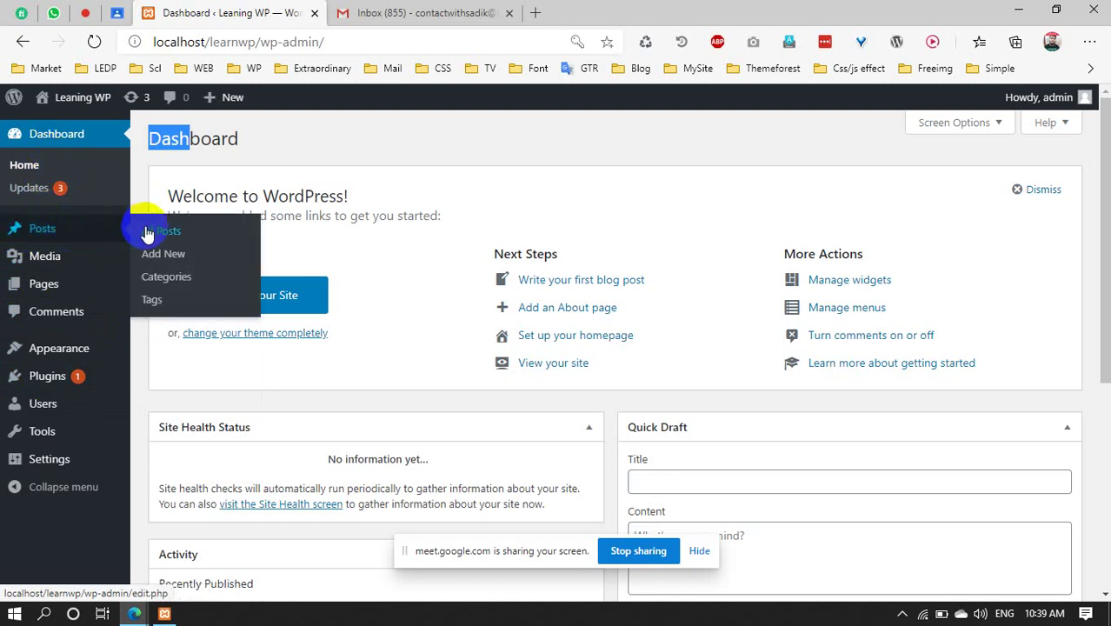
# Review the Add New Tag form and the tag list on the Posts Tags page, and return to the Dashboard
pyautogui.click(153, 306)
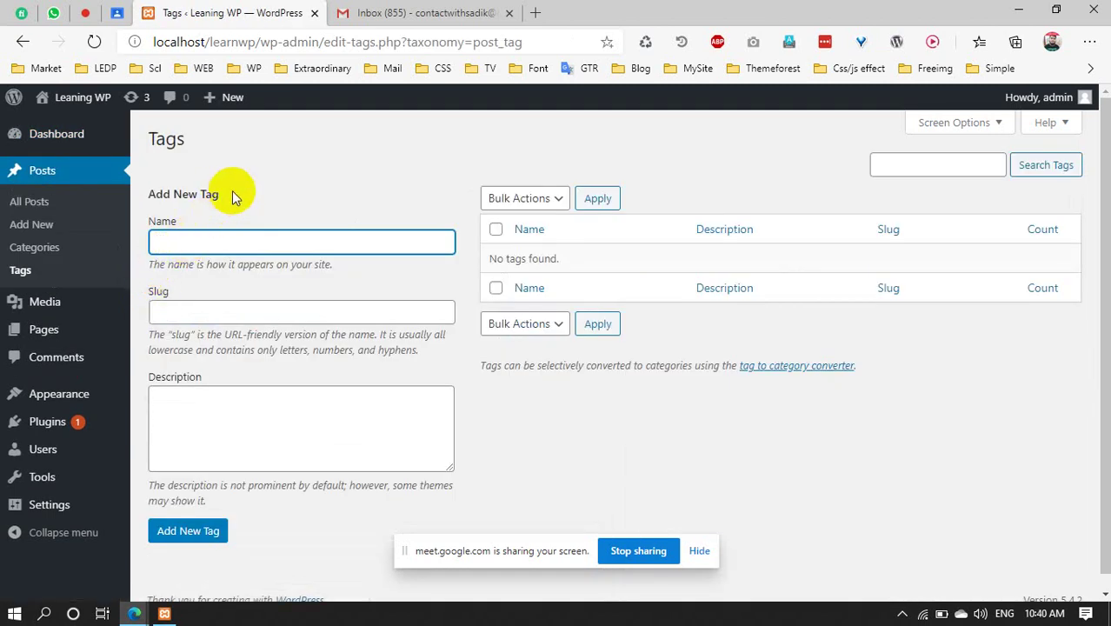
pyautogui.moveTo(228, 193); pyautogui.dragTo(174, 320)
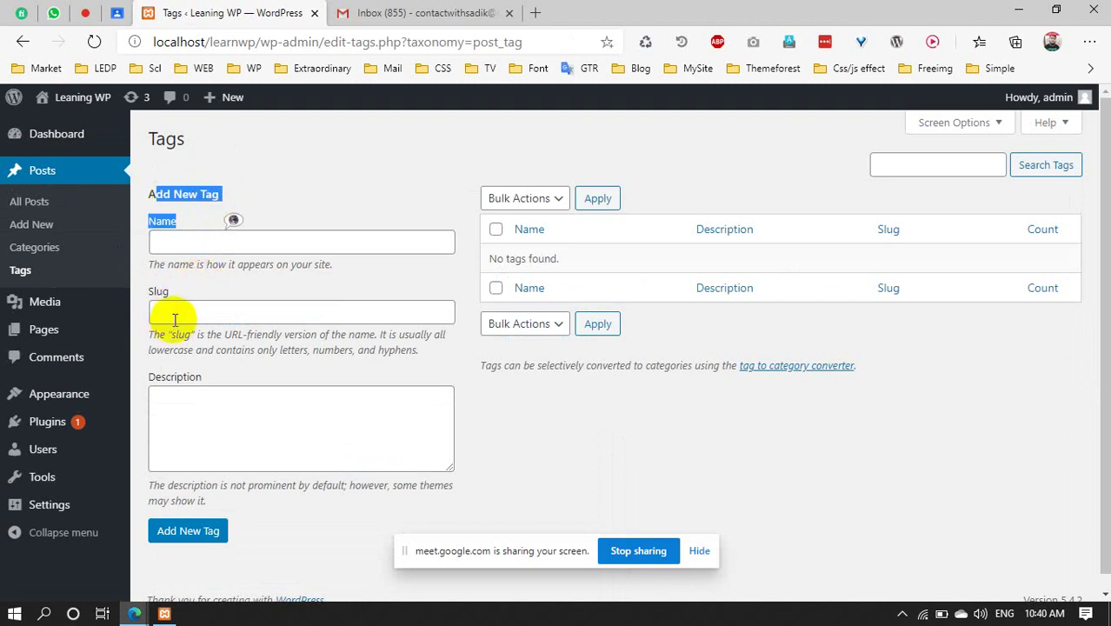
pyautogui.click(252, 306)
pyautogui.moveTo(563, 258); pyautogui.dragTo(471, 248)
pyautogui.click(533, 260)
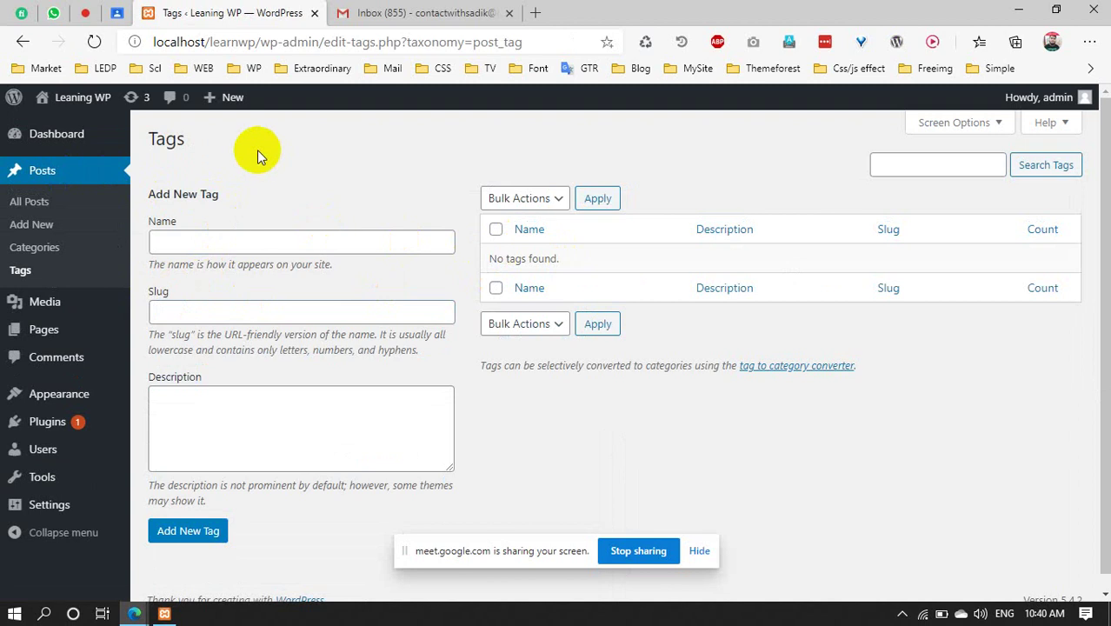
pyautogui.click(77, 138)
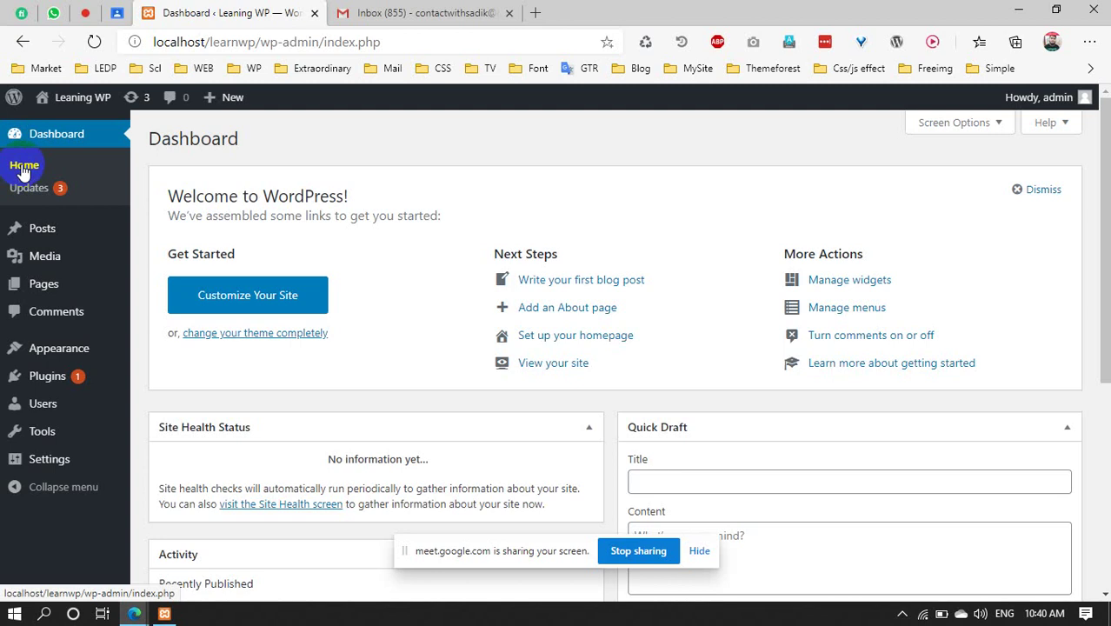
# Switch to the Google Meet call, admit the waiting participant, and return to the WordPress dashboard
pyautogui.click(84, 12)
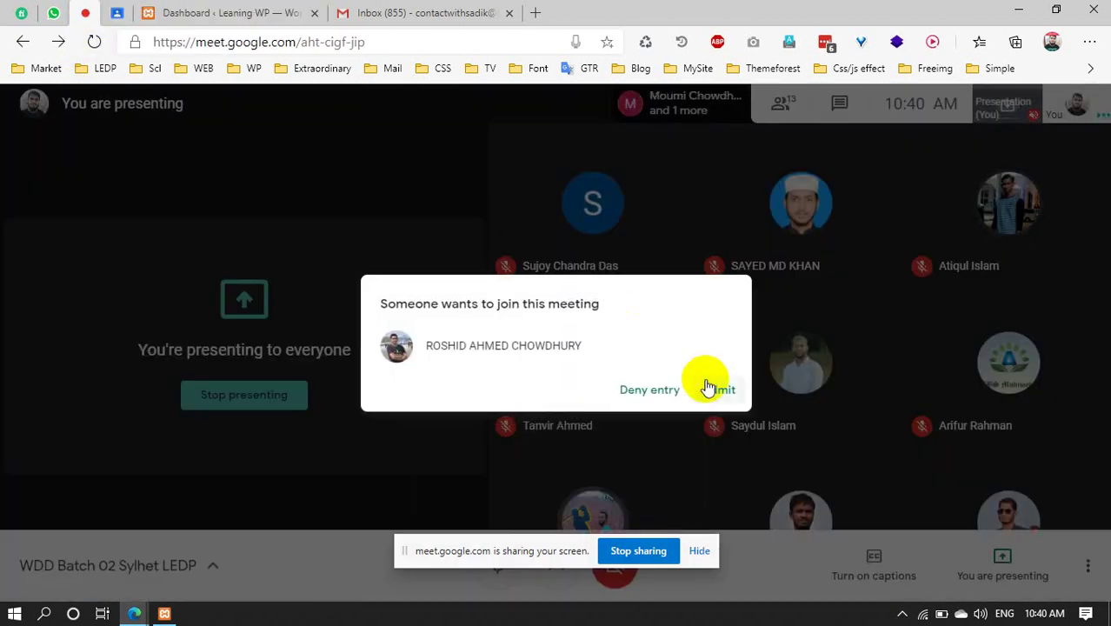
pyautogui.click(720, 390)
pyautogui.click(174, 12)
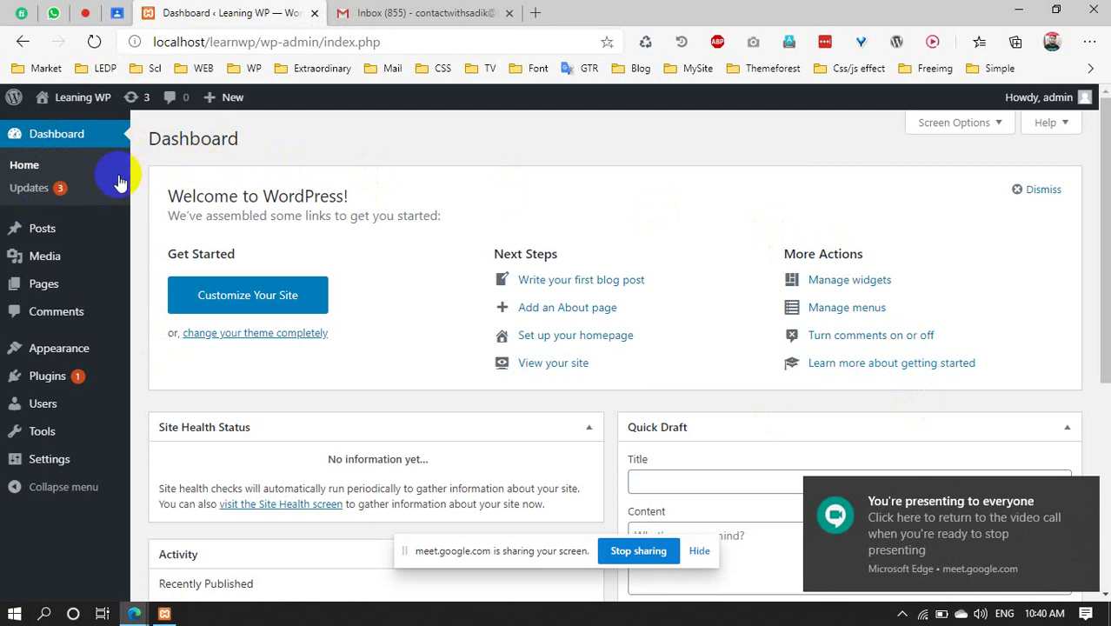
# Update the Akismet Anti-Spam plugin to version 4.1.6 from the WordPress Updates page
pyautogui.click(25, 195)
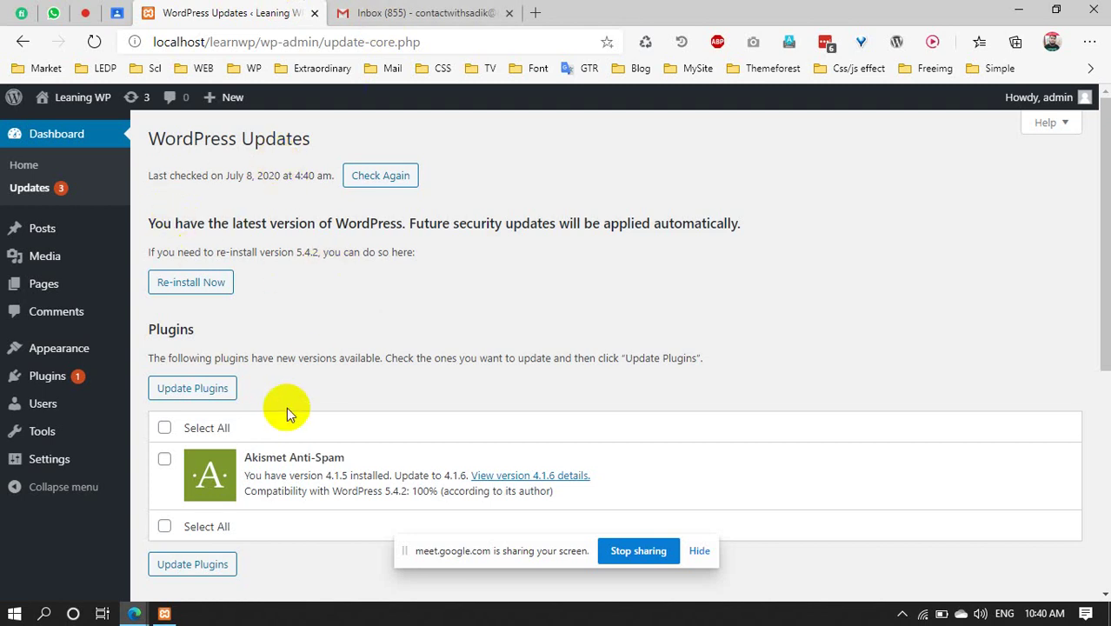
pyautogui.scroll(-2, 295, 413)
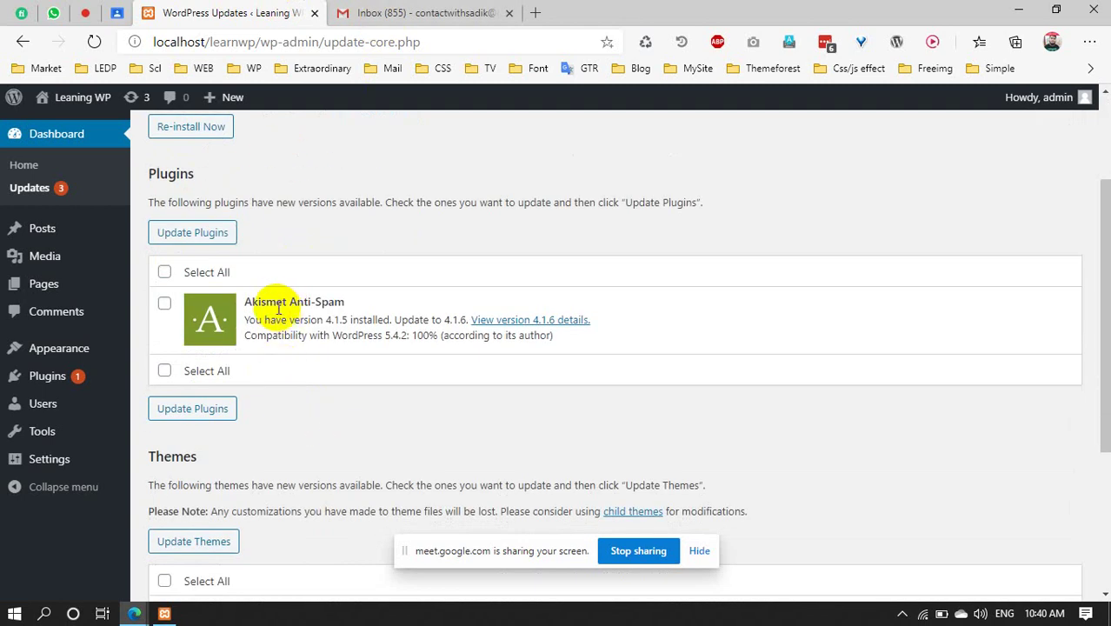
pyautogui.moveTo(259, 305); pyautogui.dragTo(306, 302)
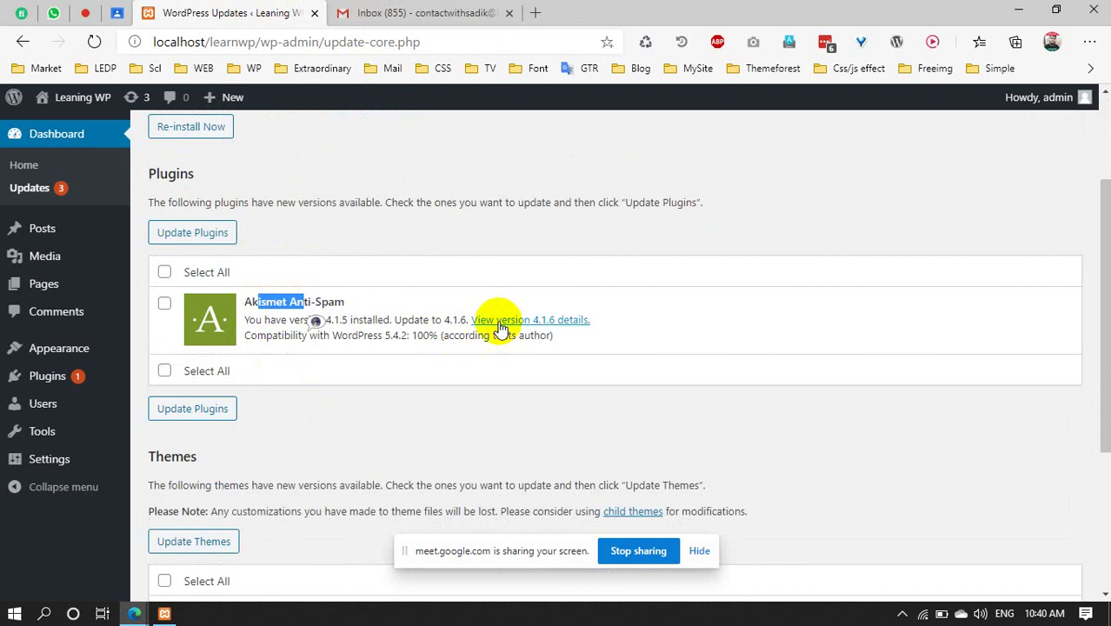
pyautogui.click(382, 323)
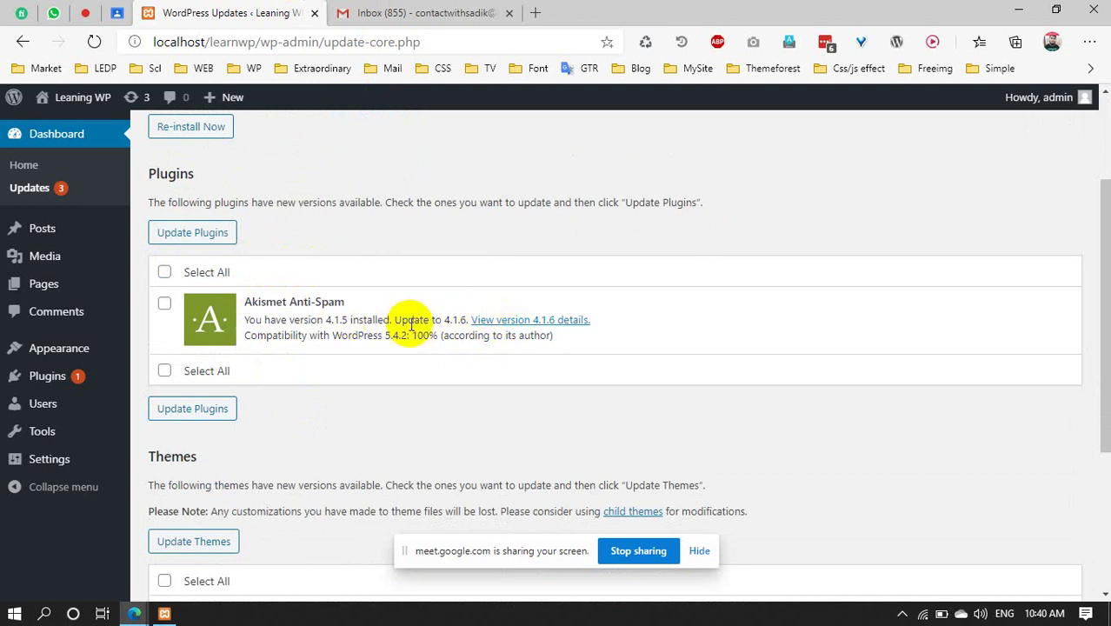
pyautogui.click(165, 305)
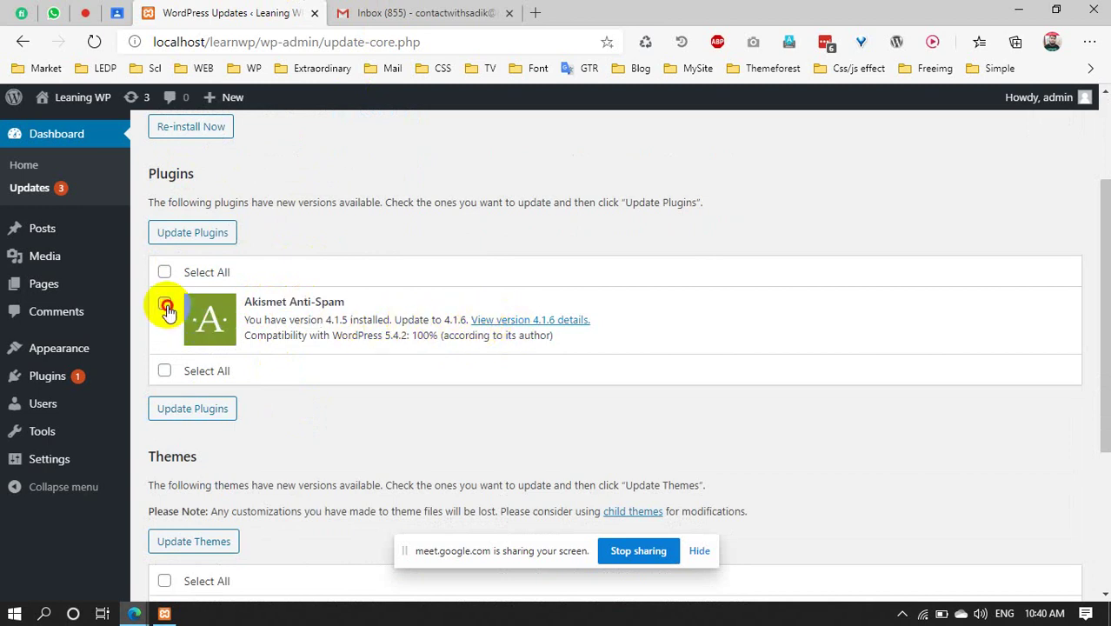
pyautogui.click(205, 409)
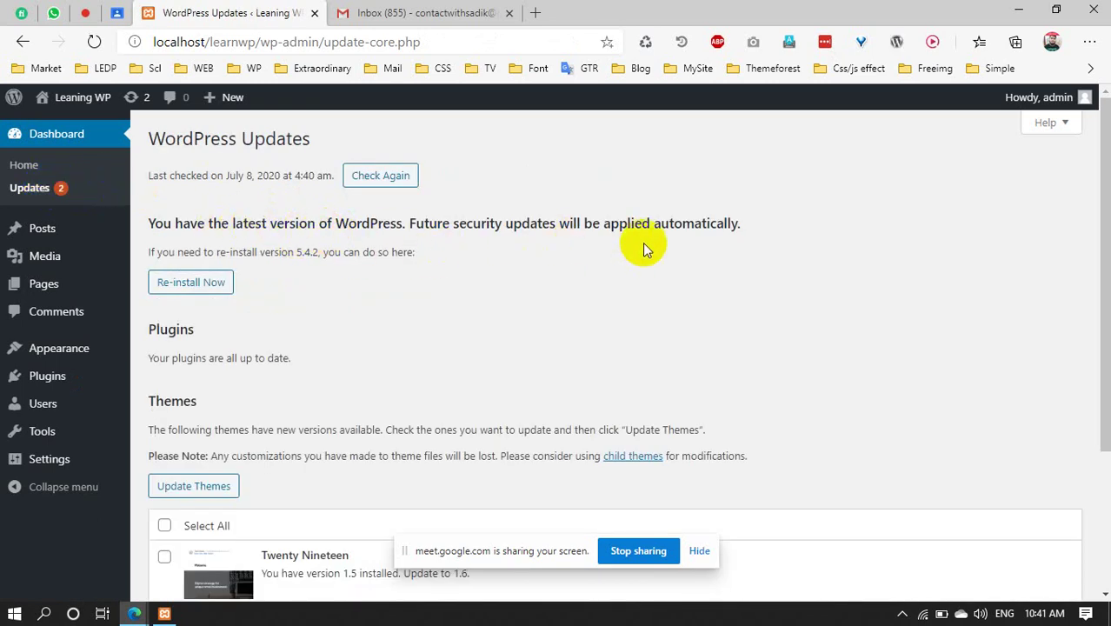
# Start re-installing WordPress 5.4.2 from the WordPress Updates page
pyautogui.click(186, 292)
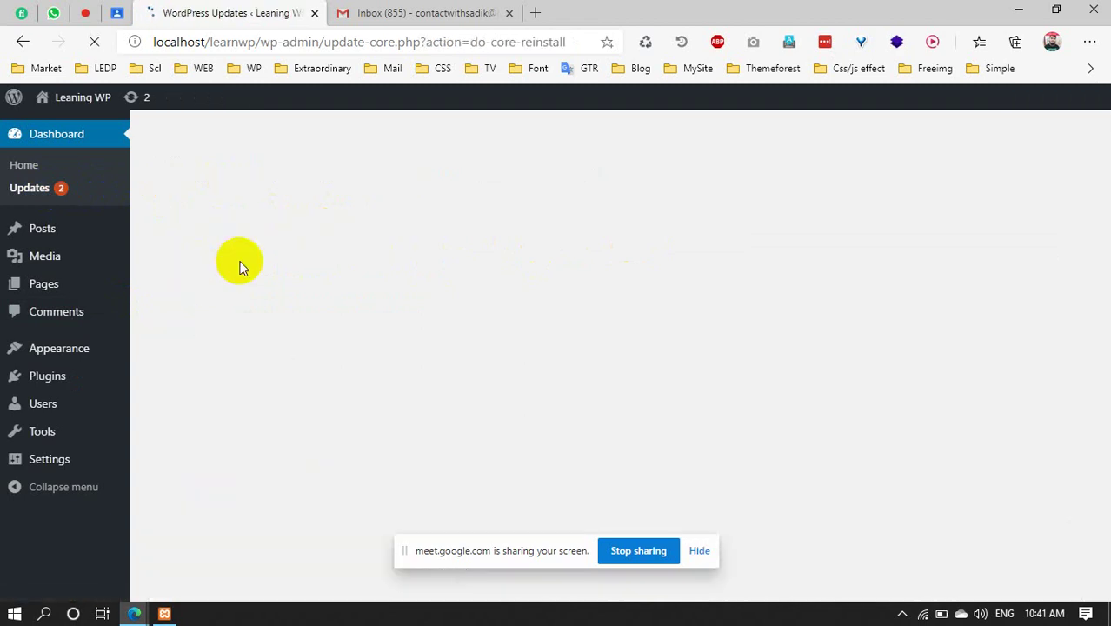
pyautogui.click(35, 192)
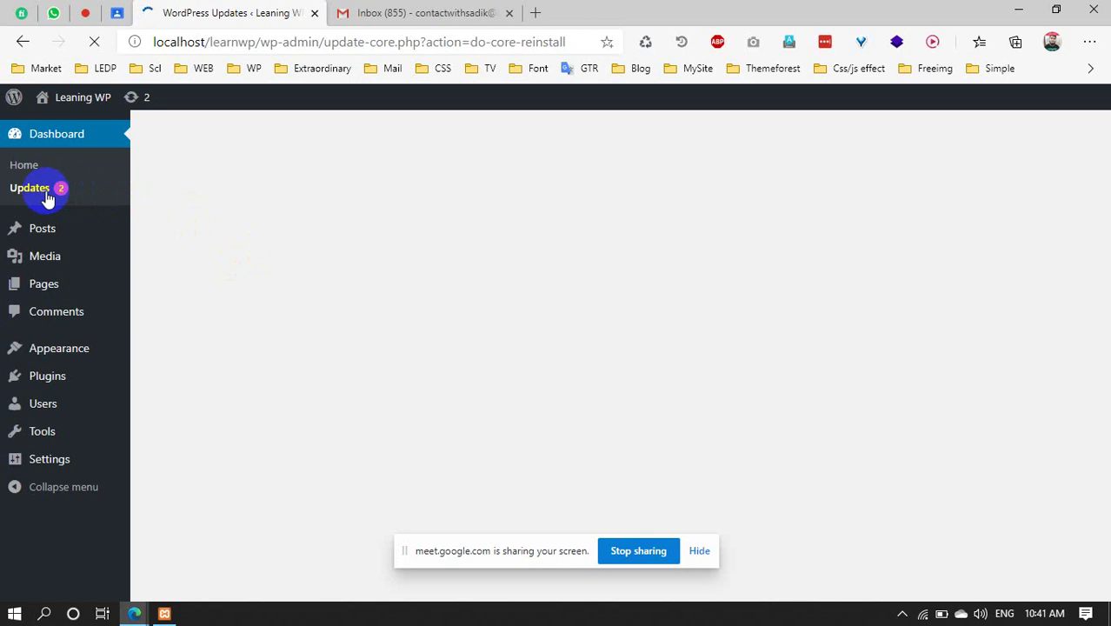
pyautogui.click(22, 193)
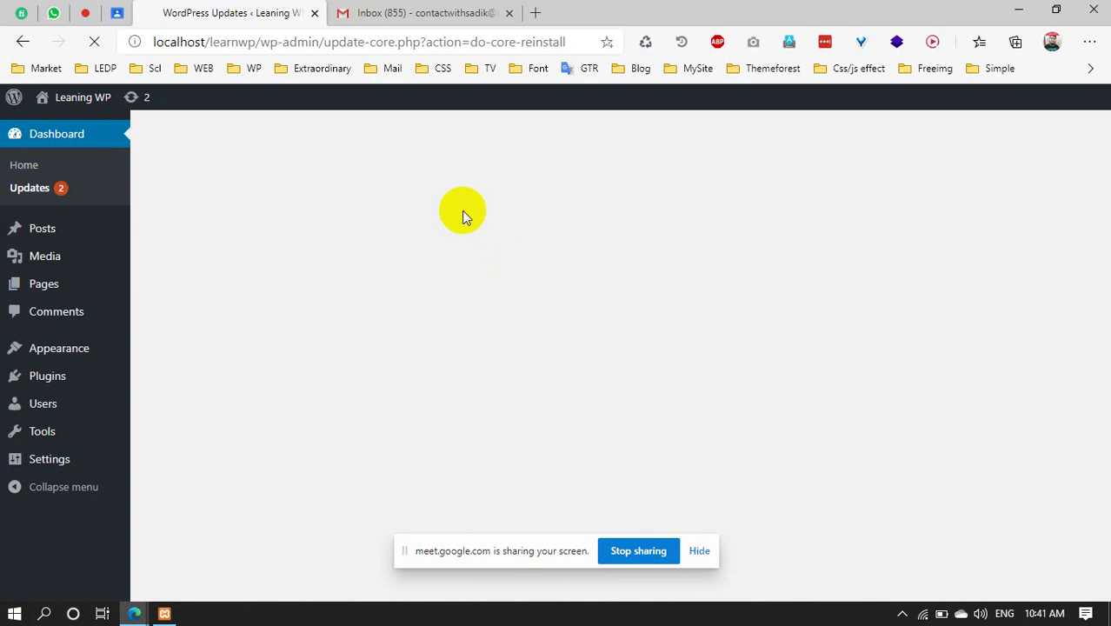
# Switch to Gmail and read the "The Overflow #29: Checkboxland" and "Html email sign file" messages
pyautogui.click(377, 12)
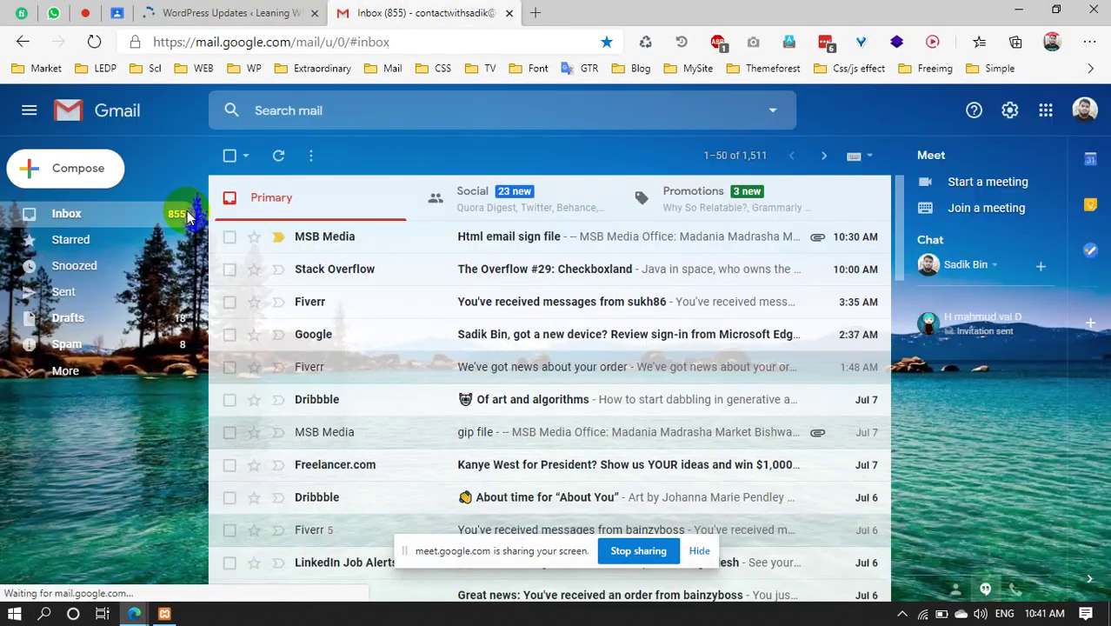
pyautogui.click(491, 264)
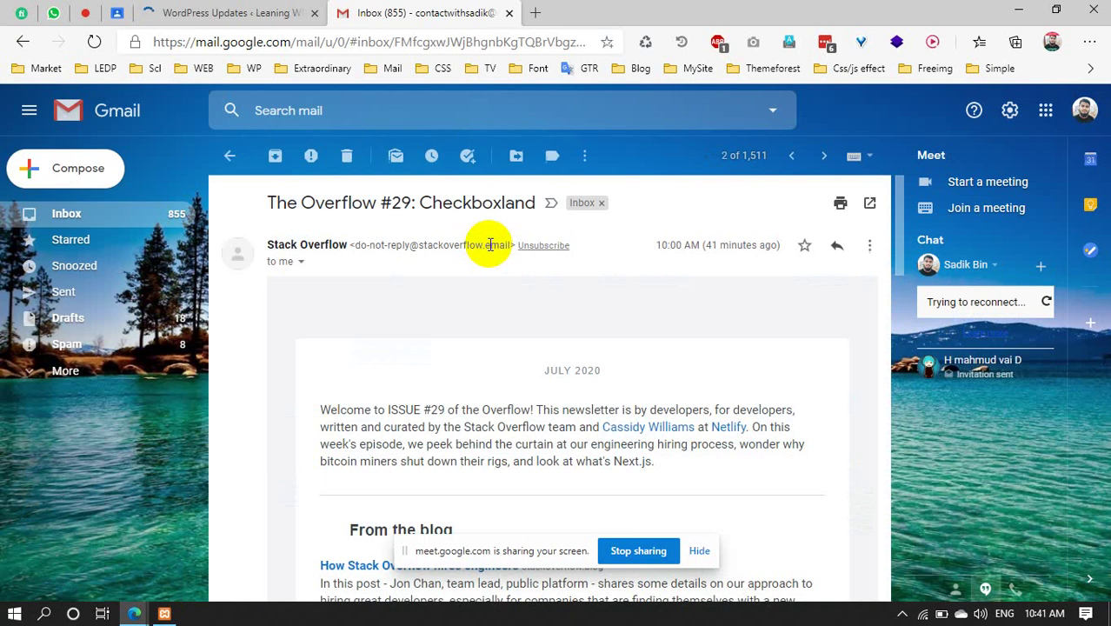
pyautogui.scroll(-2, 510, 389)
pyautogui.scroll(-2, 510, 389)
pyautogui.press('k')
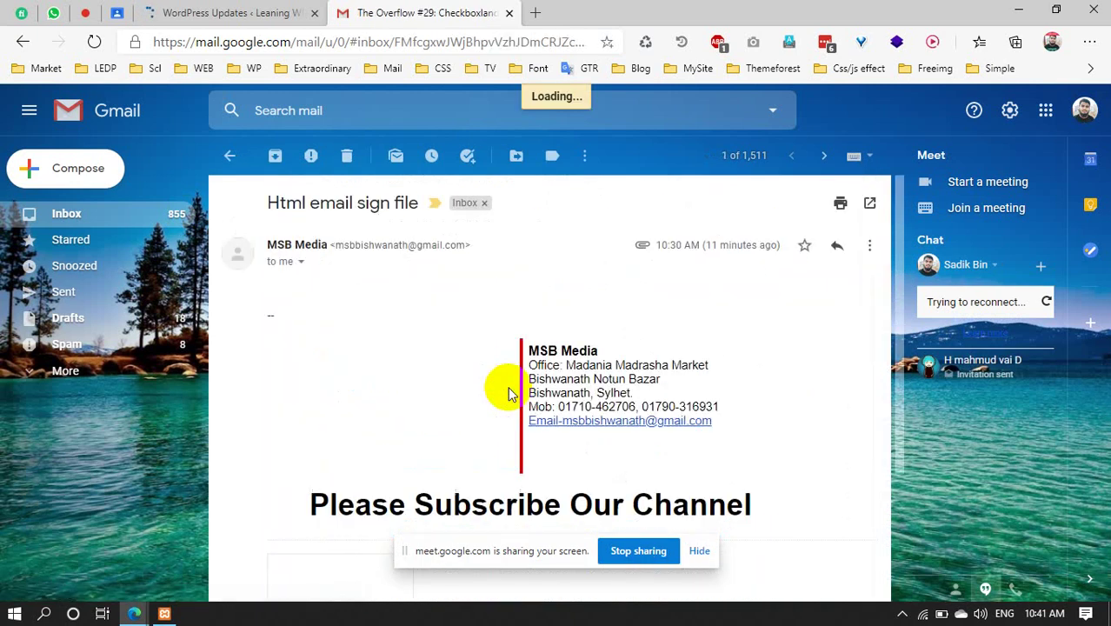
pyautogui.scroll(-2, 509, 393)
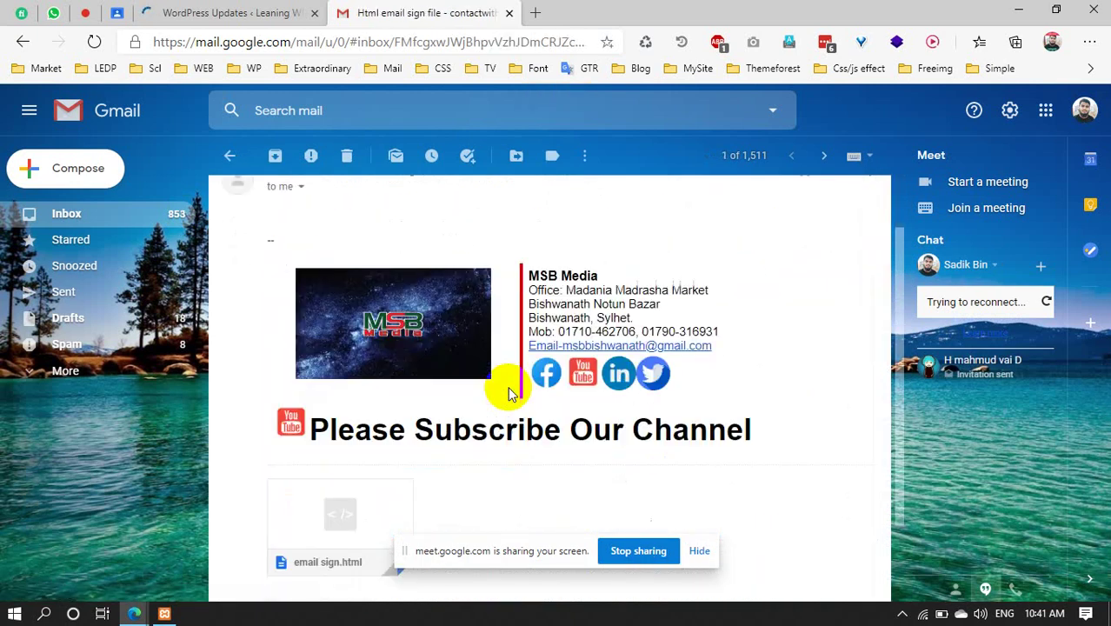
pyautogui.scroll(2, 509, 394)
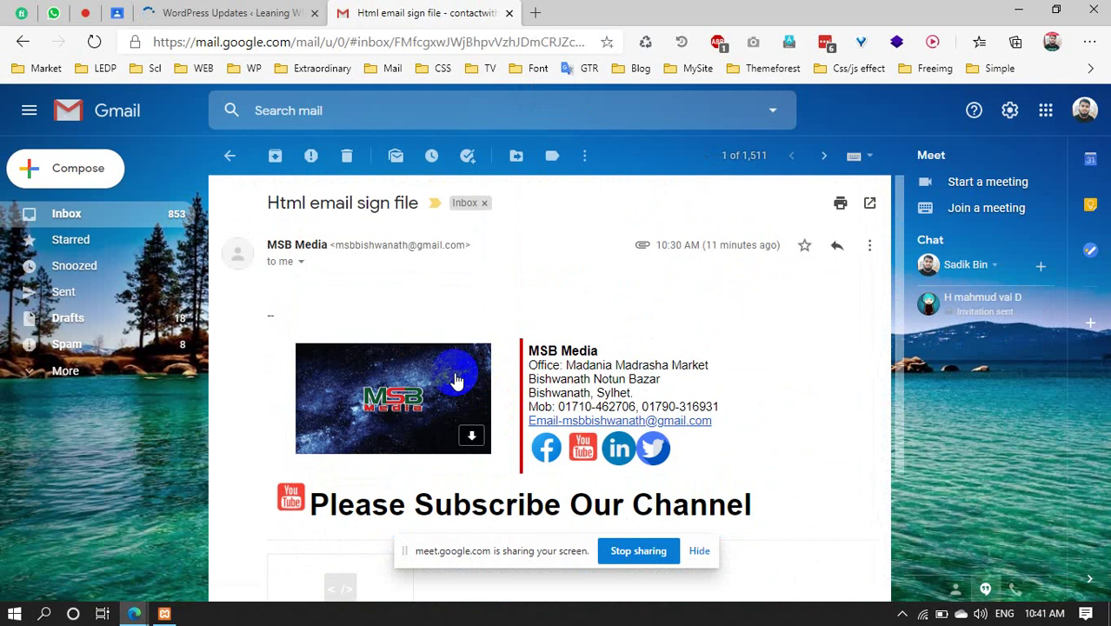
pyautogui.scroll(-2, 439, 376)
pyautogui.scroll(2, 436, 376)
pyautogui.scroll(-2, 434, 375)
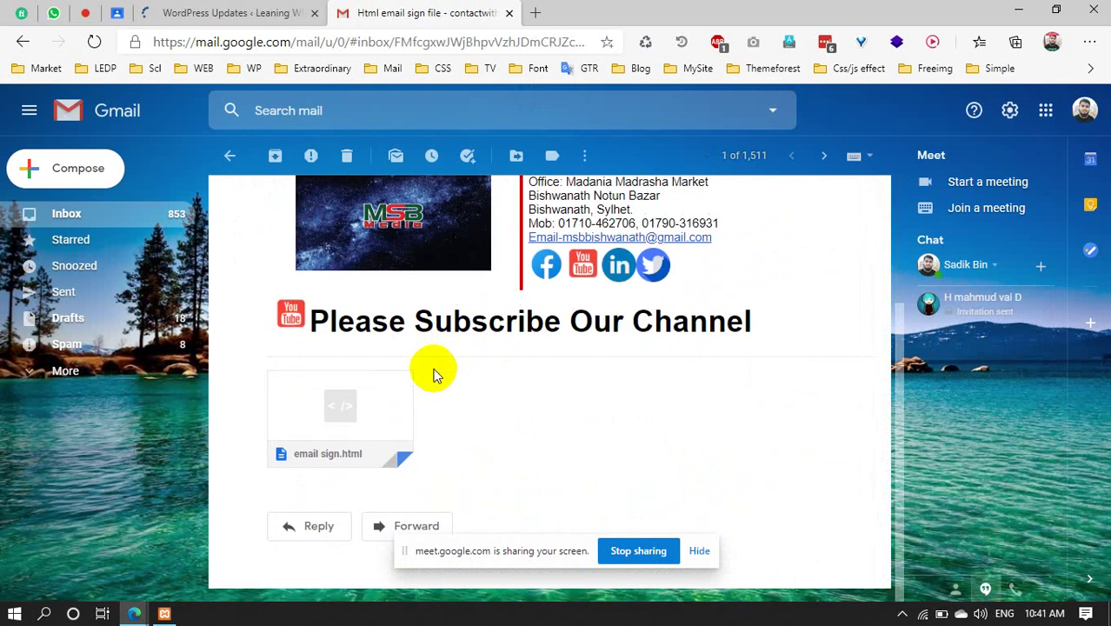
# Return to the WordPress update page and examine the download address and progress of the re-installation
pyautogui.click(223, 12)
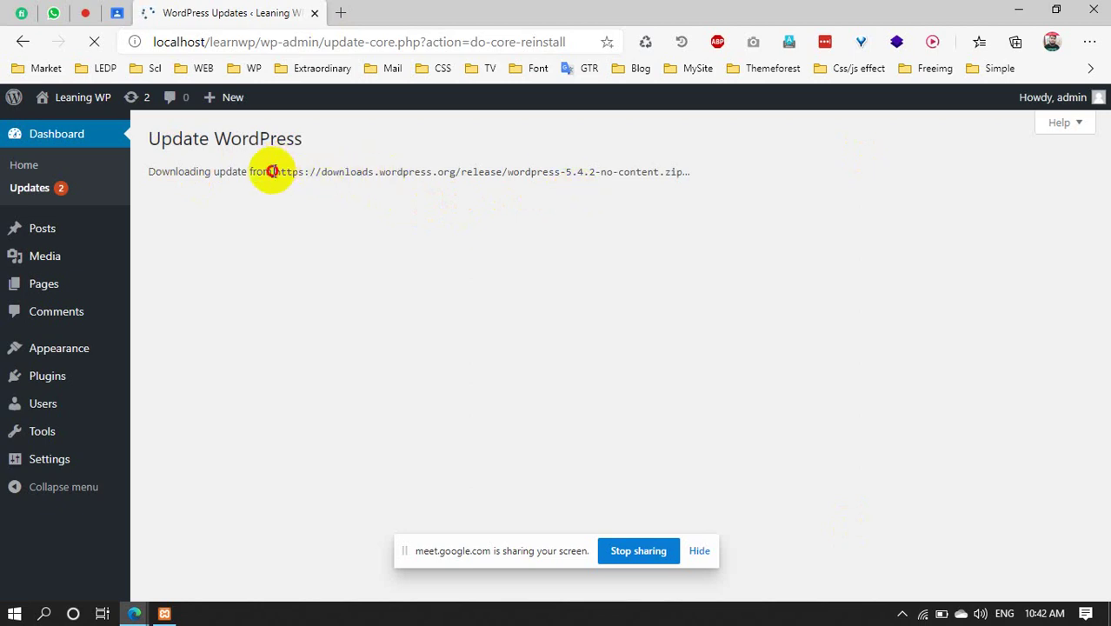
pyautogui.moveTo(273, 172); pyautogui.dragTo(662, 174)
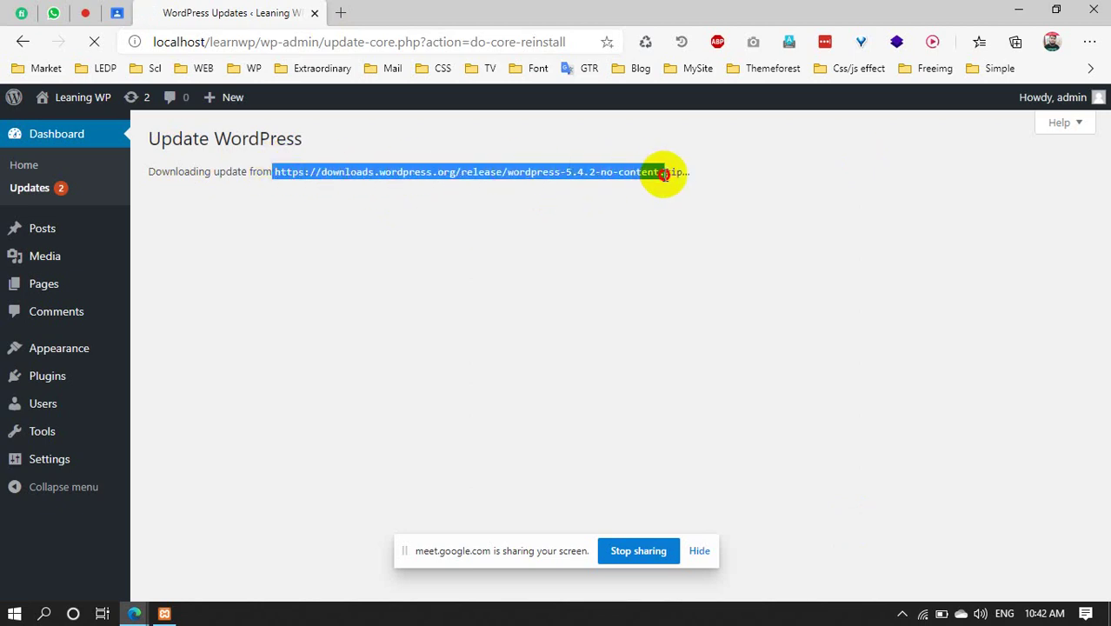
pyautogui.click(609, 173)
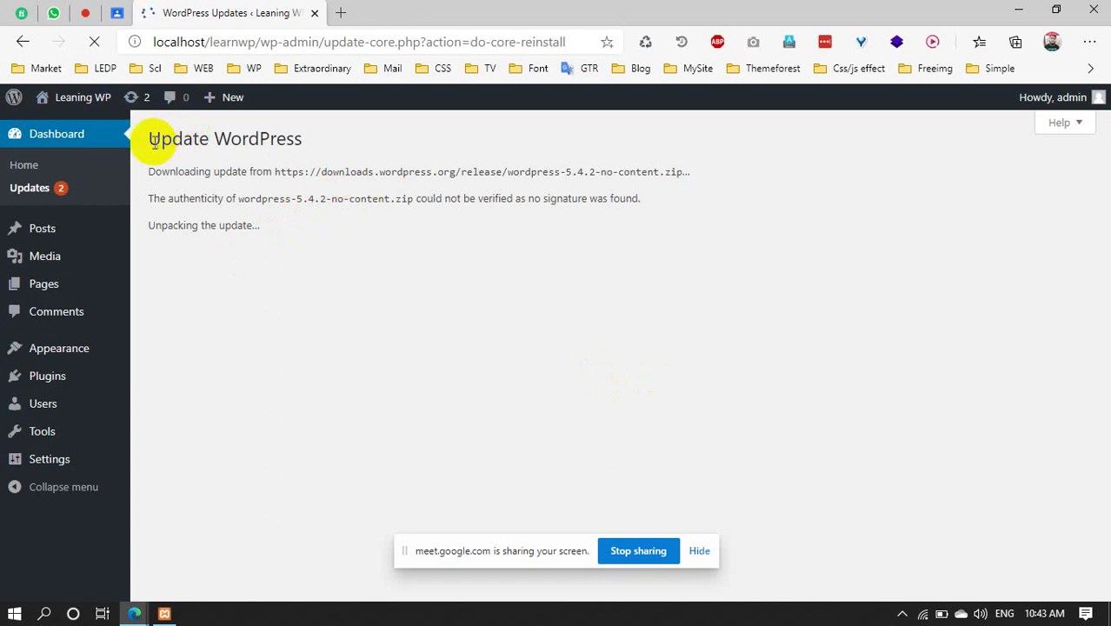
pyautogui.moveTo(145, 139); pyautogui.dragTo(329, 139)
pyautogui.click(188, 140)
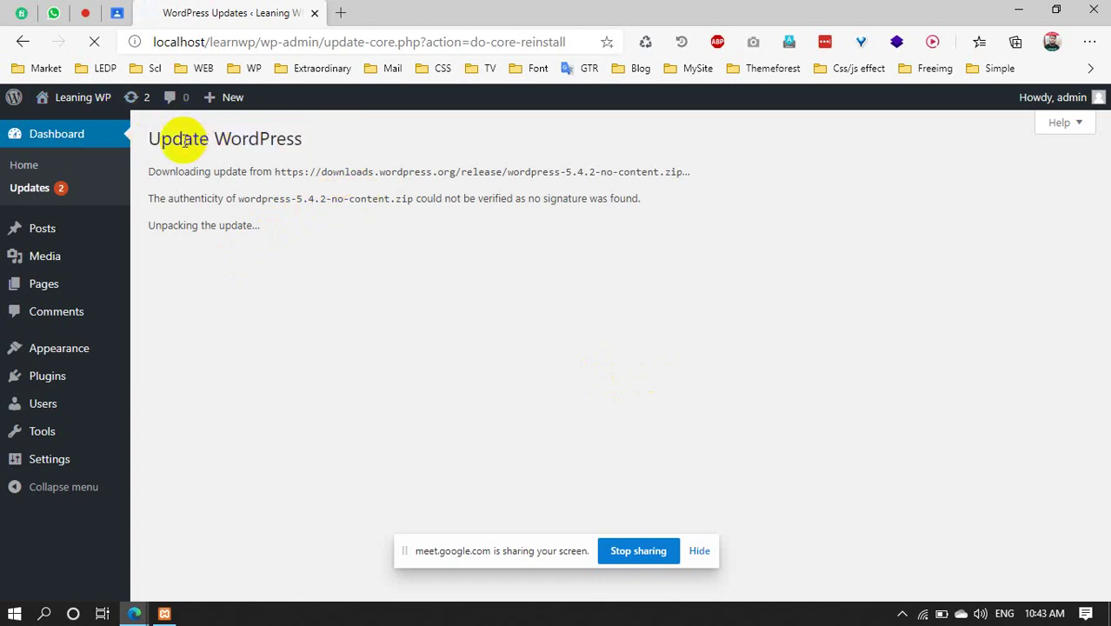
pyautogui.doubleClick(159, 141)
pyautogui.click(272, 142)
pyautogui.doubleClick(272, 142)
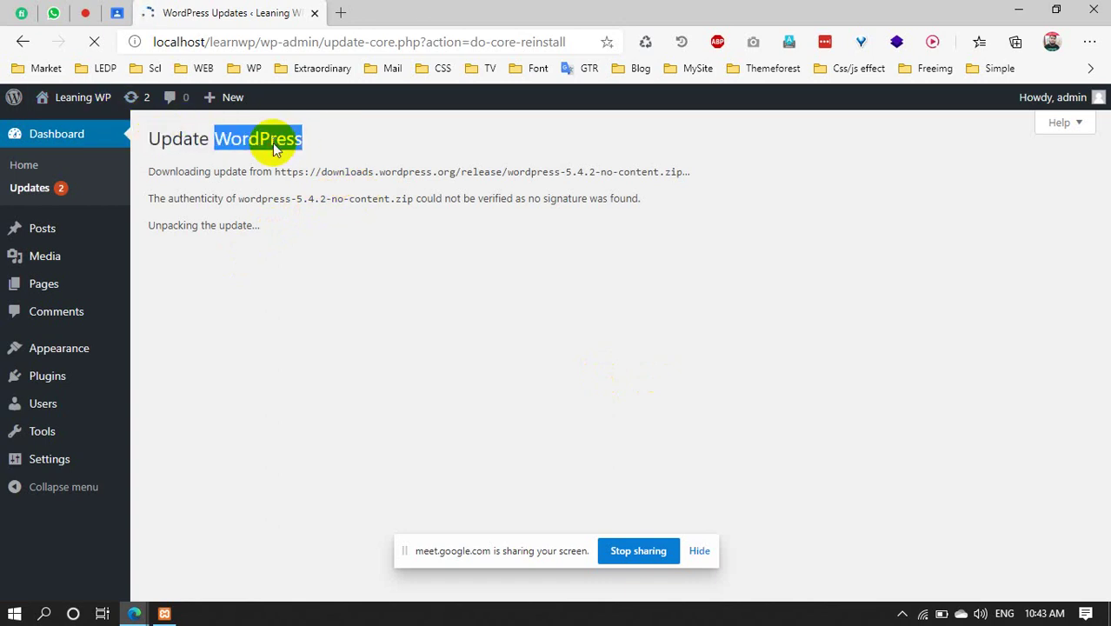
pyautogui.doubleClick(289, 172)
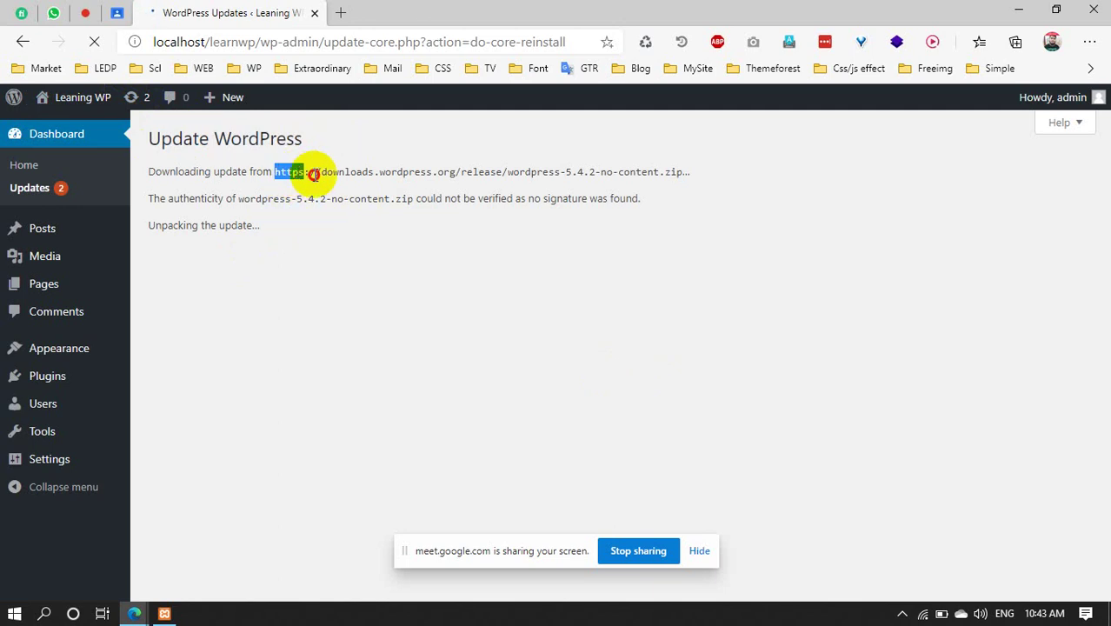
pyautogui.click(324, 173)
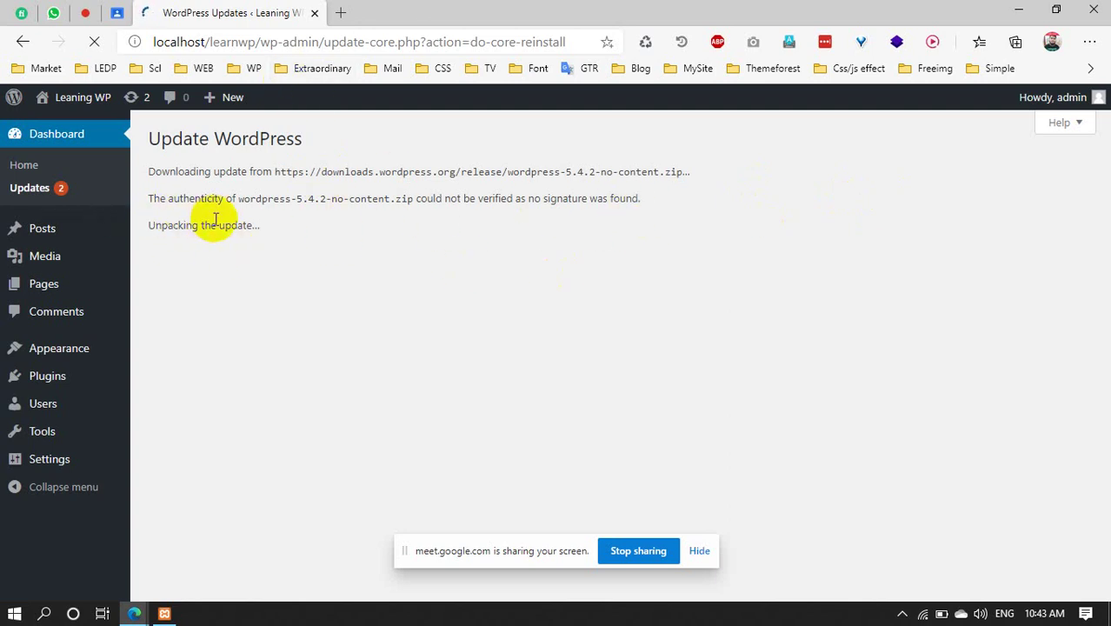
# Clear all Windows notifications and close the notification centre
pyautogui.click(1108, 622)
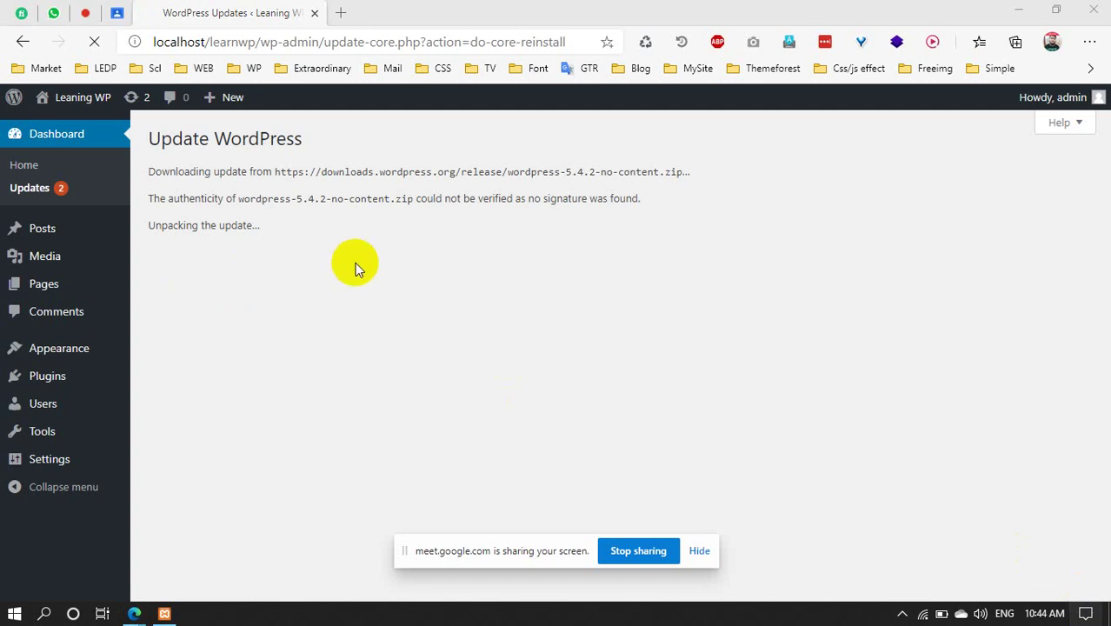
pyautogui.press('super+a')
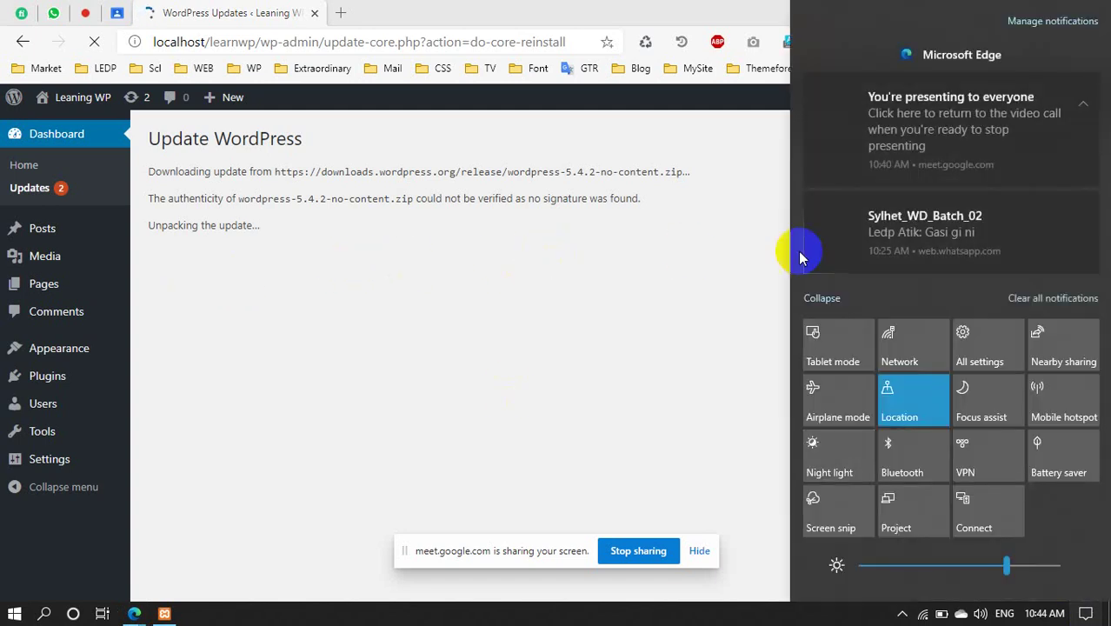
pyautogui.click(1059, 300)
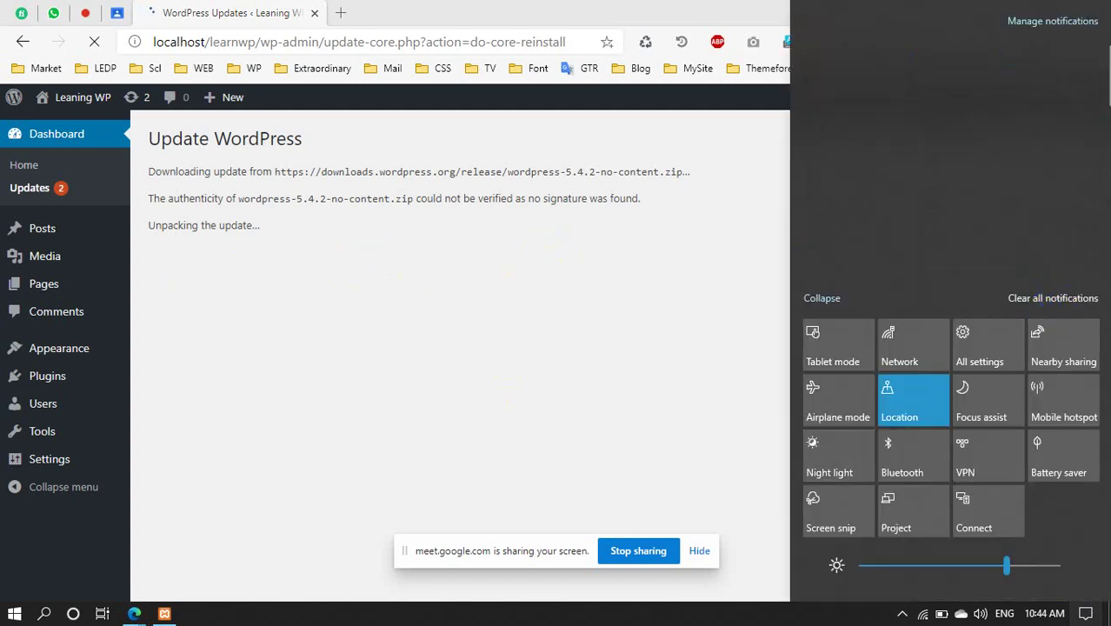
pyautogui.click(1090, 617)
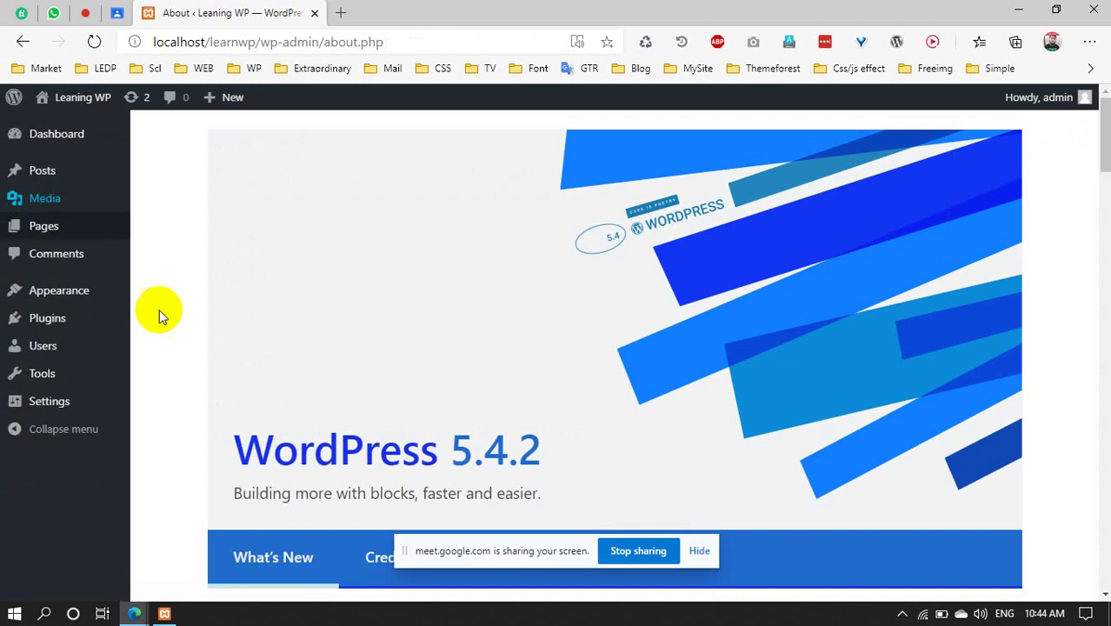
# Read through the What's New page for WordPress 5.4.2 and go to the dashboard home from its closing links
pyautogui.scroll(-5, 594, 315)
pyautogui.scroll(-15, 594, 315)
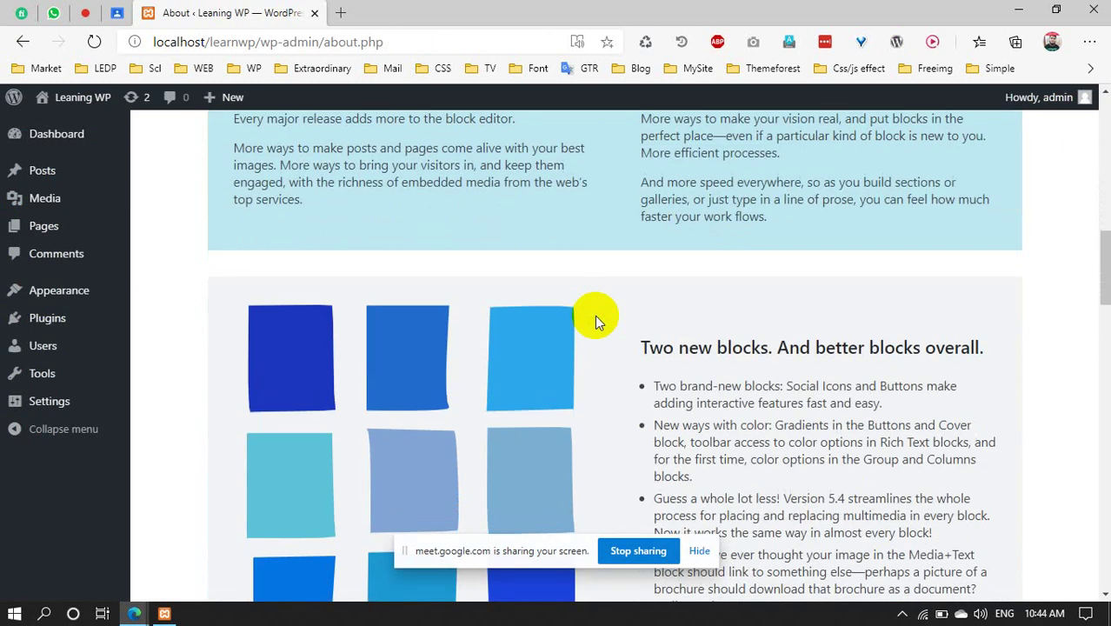
pyautogui.scroll(-7, 594, 320)
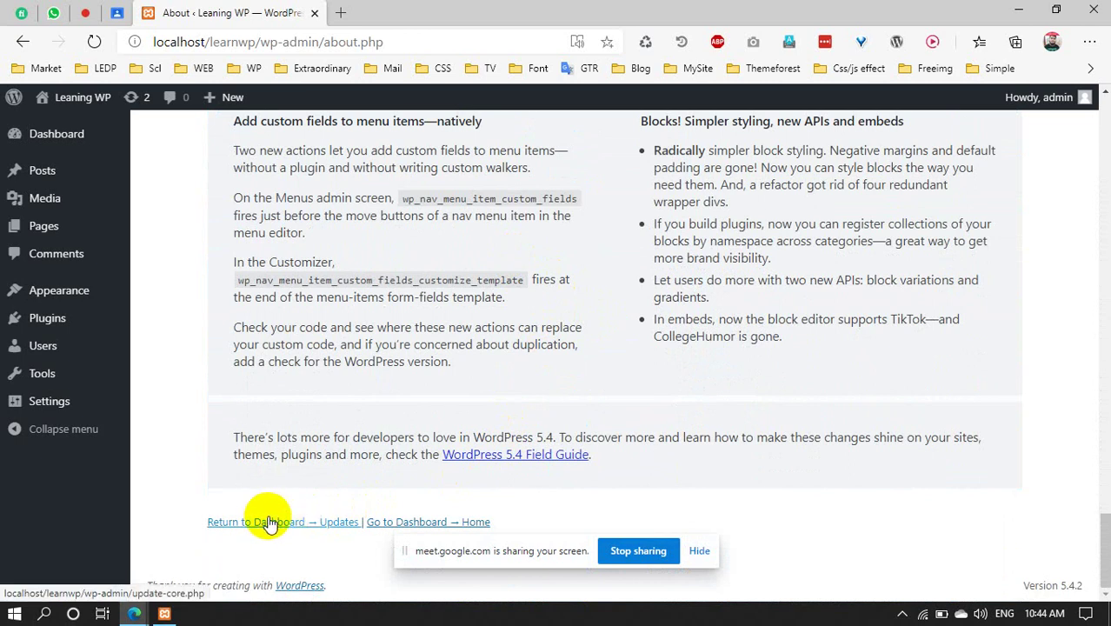
pyautogui.click(402, 527)
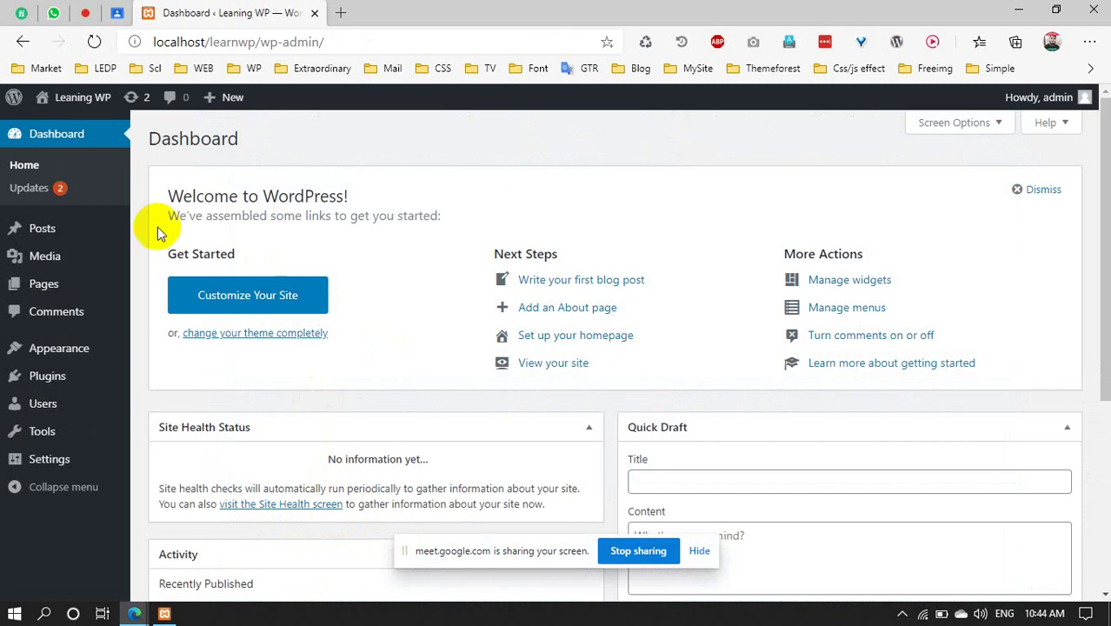
# Update the Twenty Nineteen theme to 1.6 and the Twenty Twenty theme to 1.4 from the WordPress Updates page
pyautogui.click(35, 189)
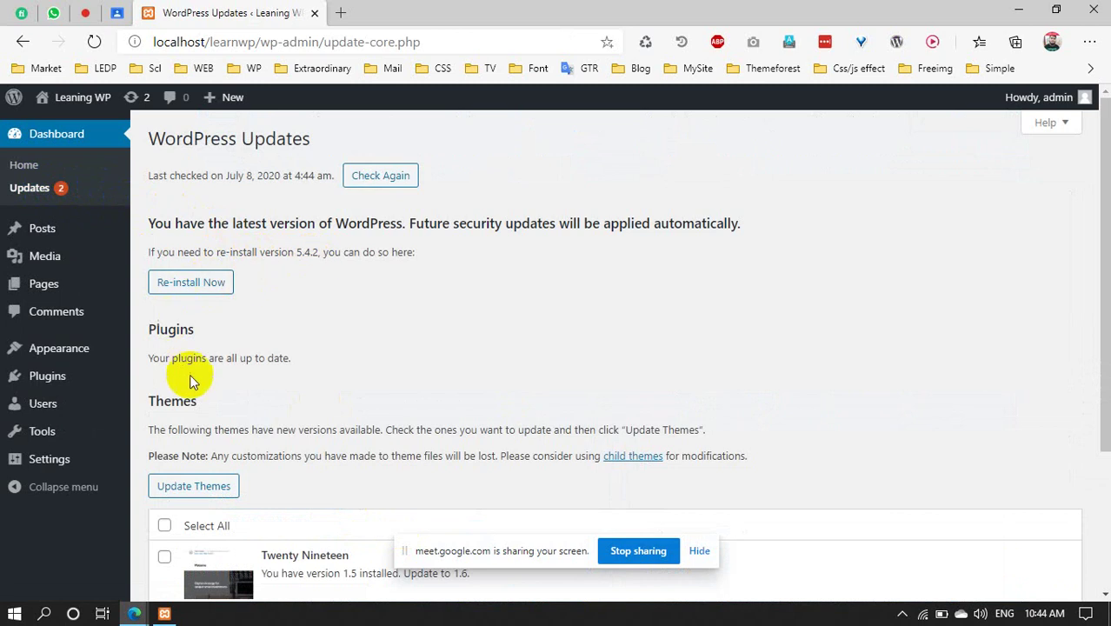
pyautogui.scroll(-3, 253, 362)
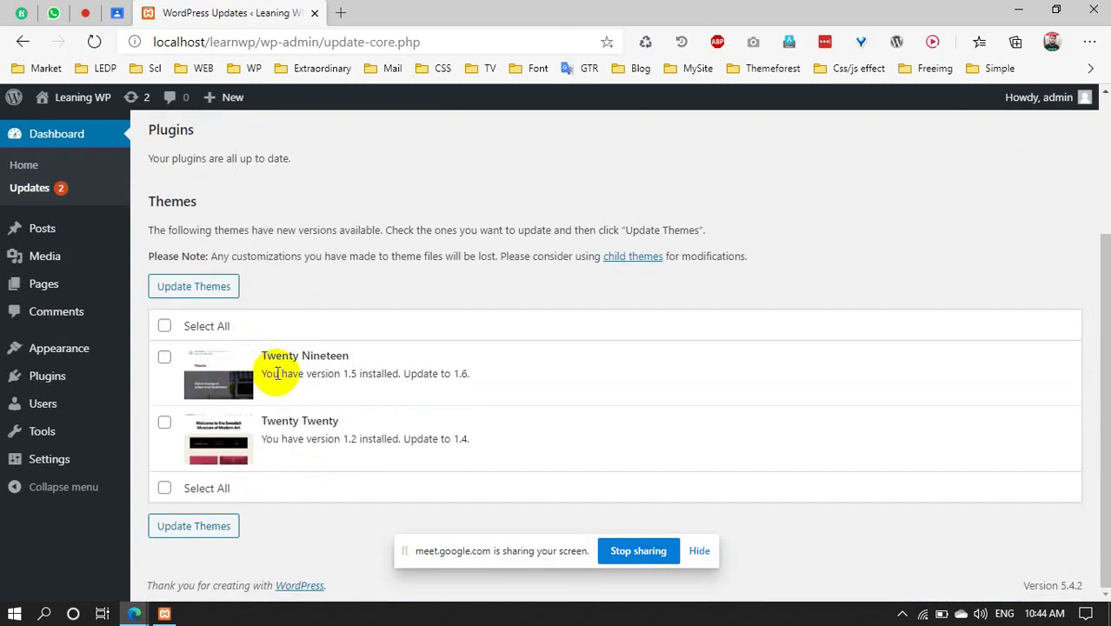
pyautogui.click(165, 326)
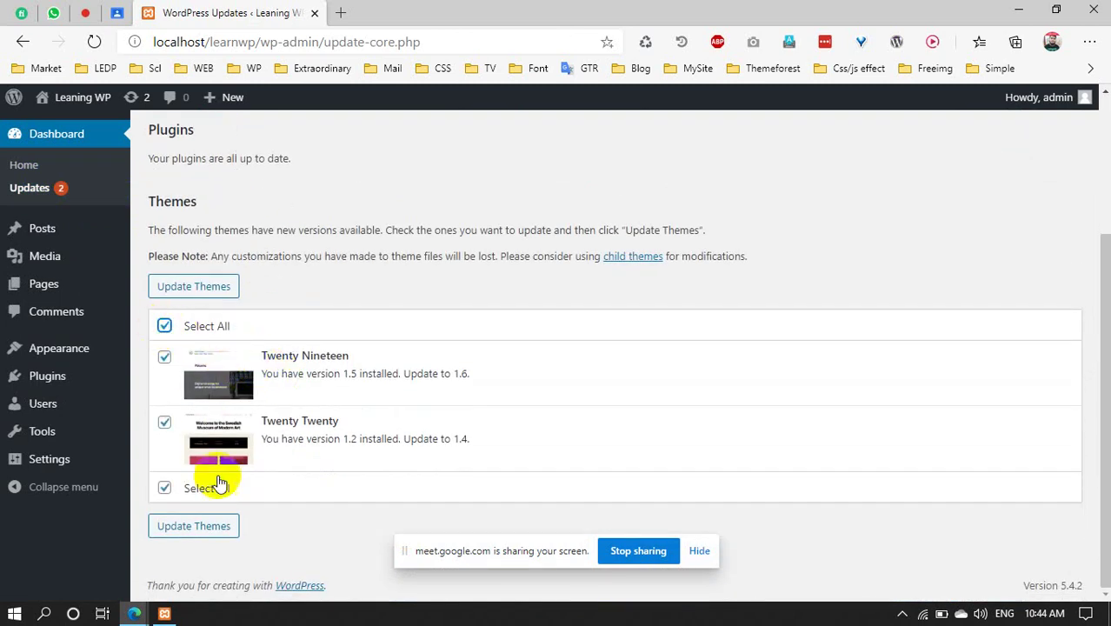
pyautogui.click(196, 527)
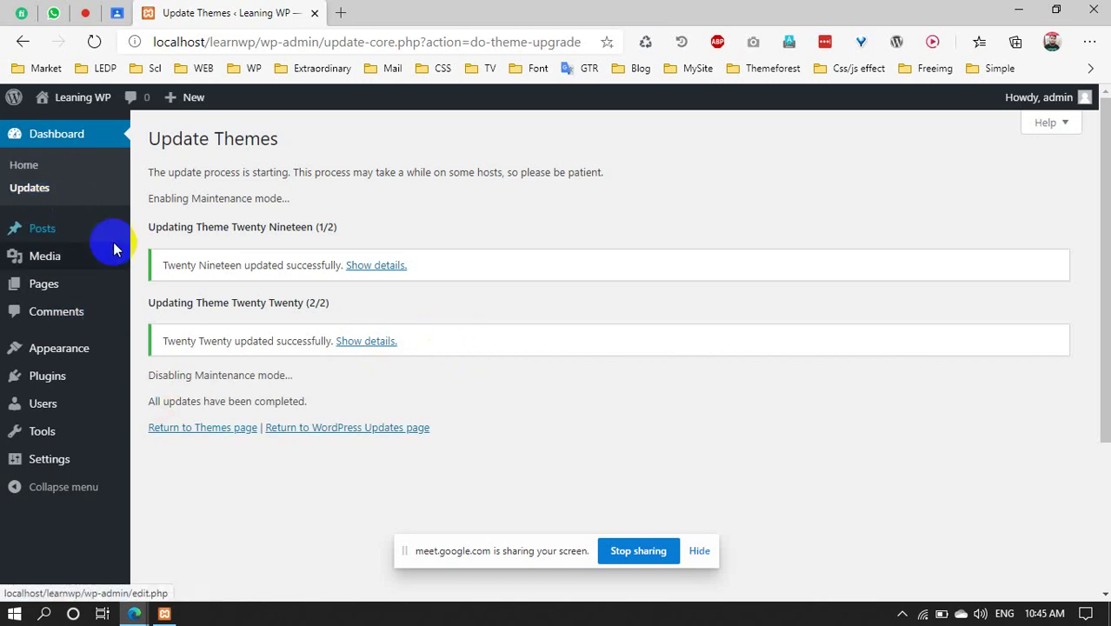
# View the installed themes on the Themes page and return to the dashboard home
pyautogui.click(201, 428)
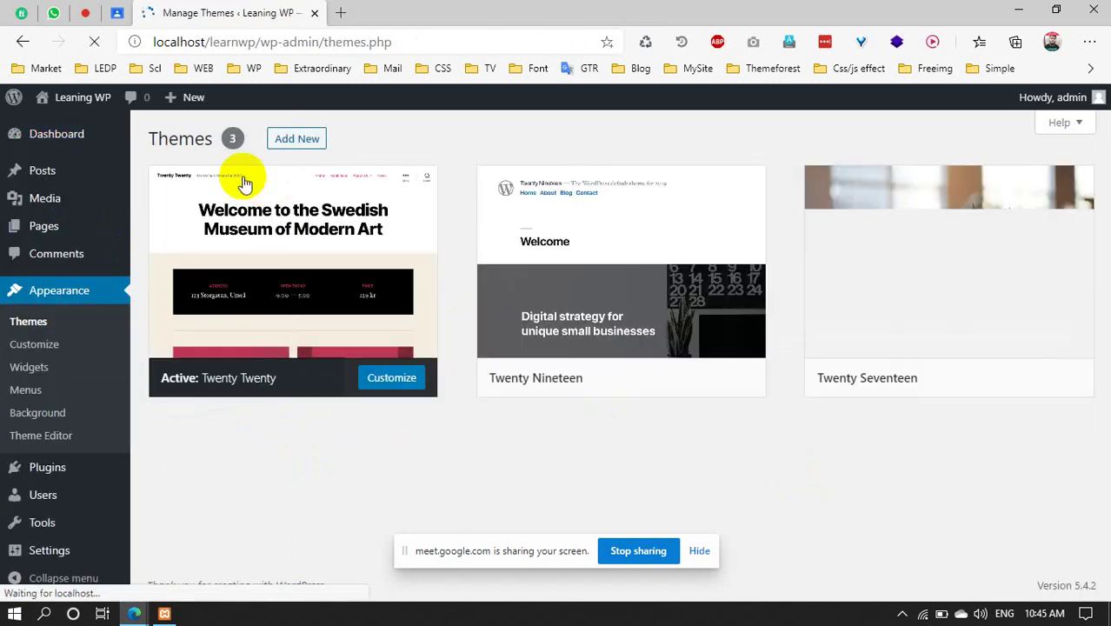
pyautogui.click(36, 141)
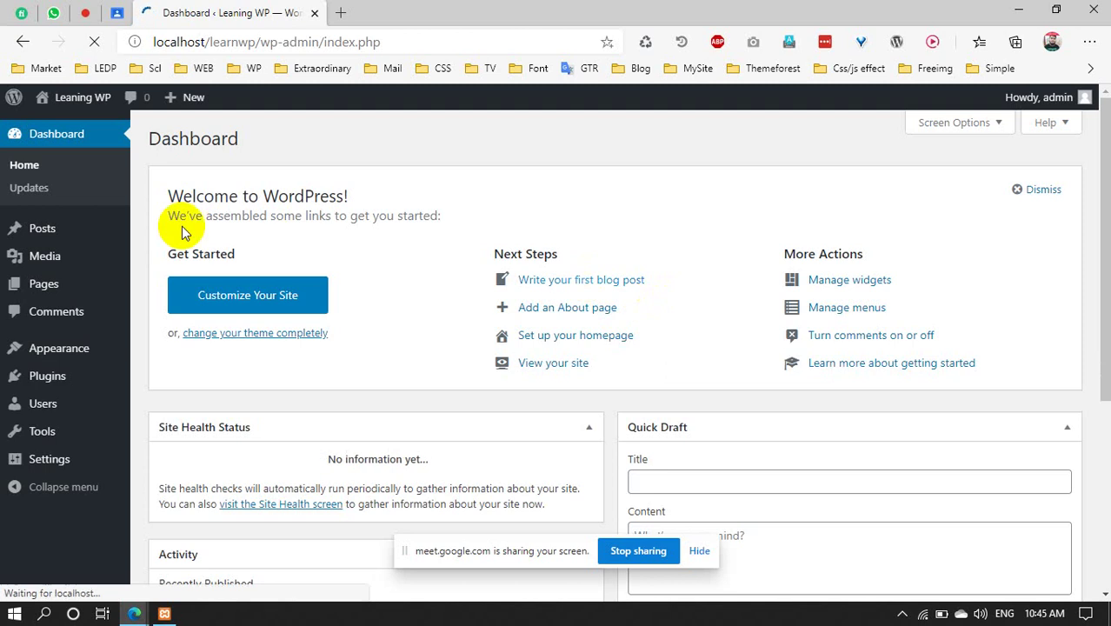
pyautogui.click(30, 201)
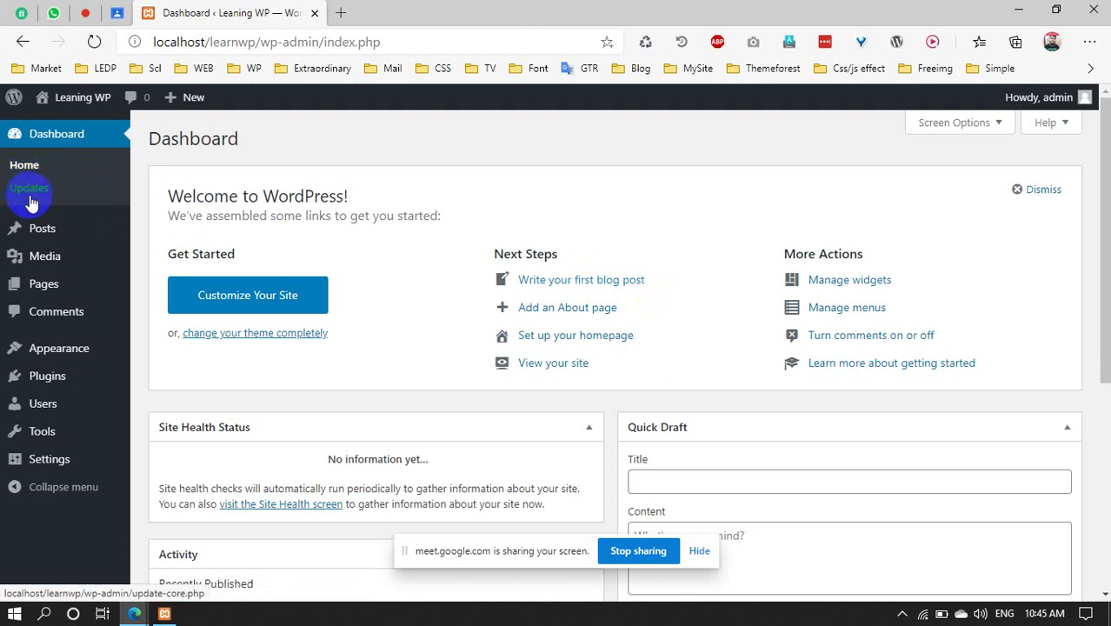
# Examine the "Welcome to WordPress!" heading and the introductory line beneath it in the dashboard's welcome panel
pyautogui.moveTo(165, 198); pyautogui.dragTo(450, 228)
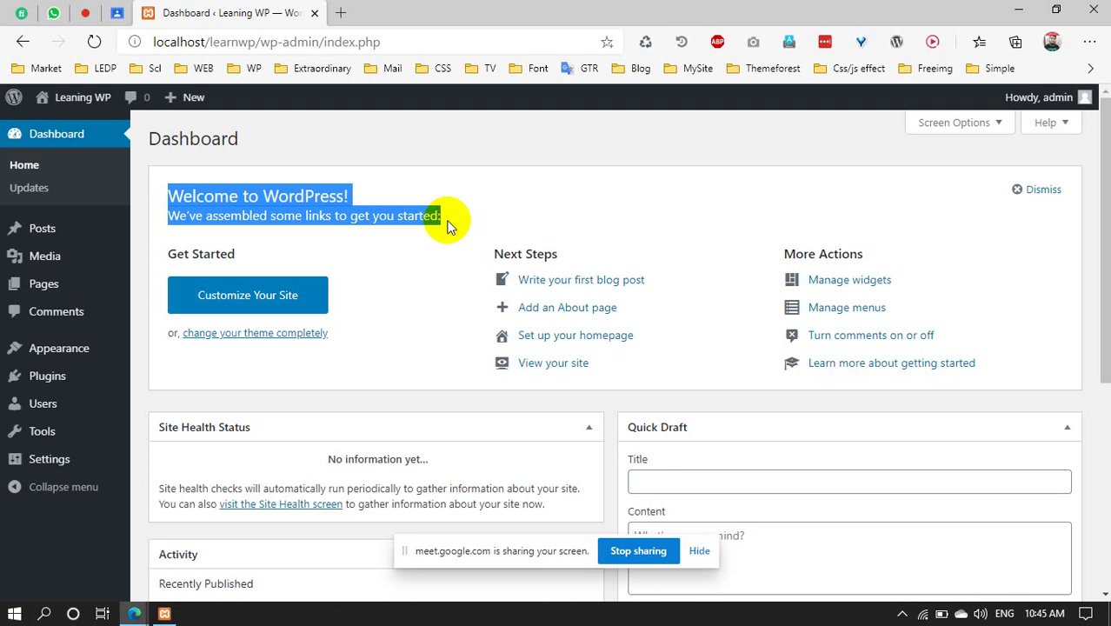
pyautogui.click(451, 217)
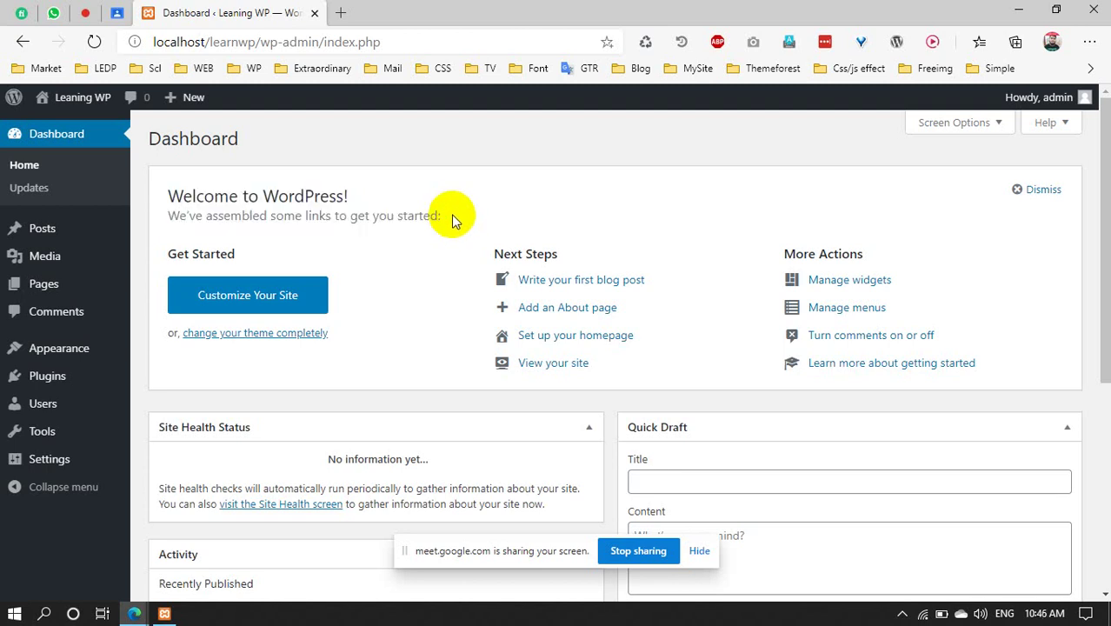
pyautogui.moveTo(445, 216)
pyautogui.mouseDown()
pyautogui.moveTo(147, 191)
pyautogui.moveTo(441, 218)
pyautogui.mouseUp()
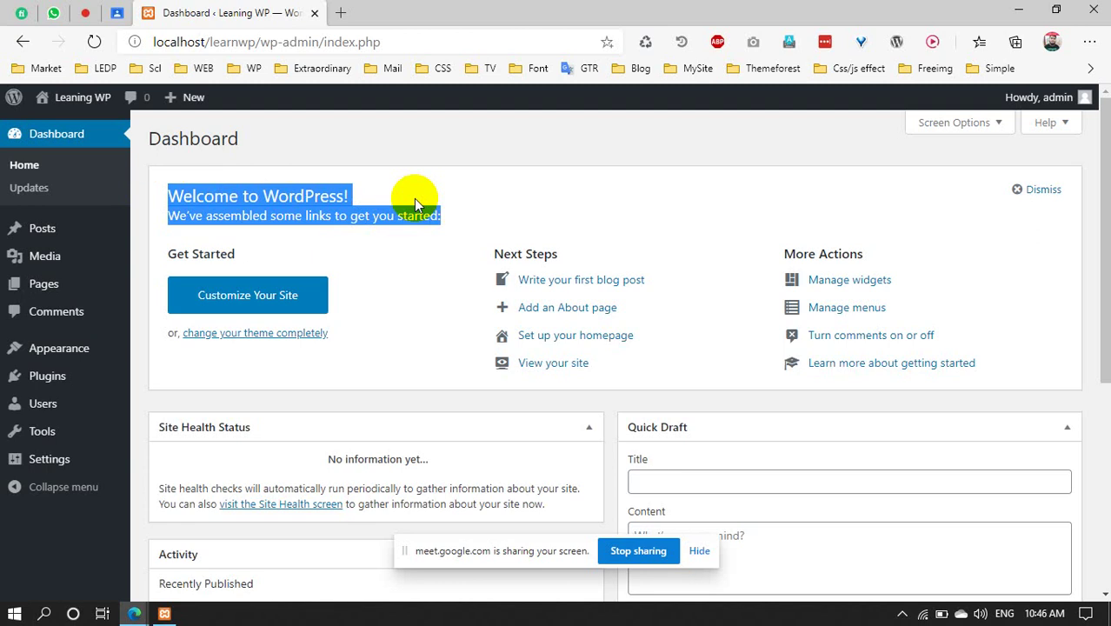
pyautogui.click(426, 198)
pyautogui.click(443, 215)
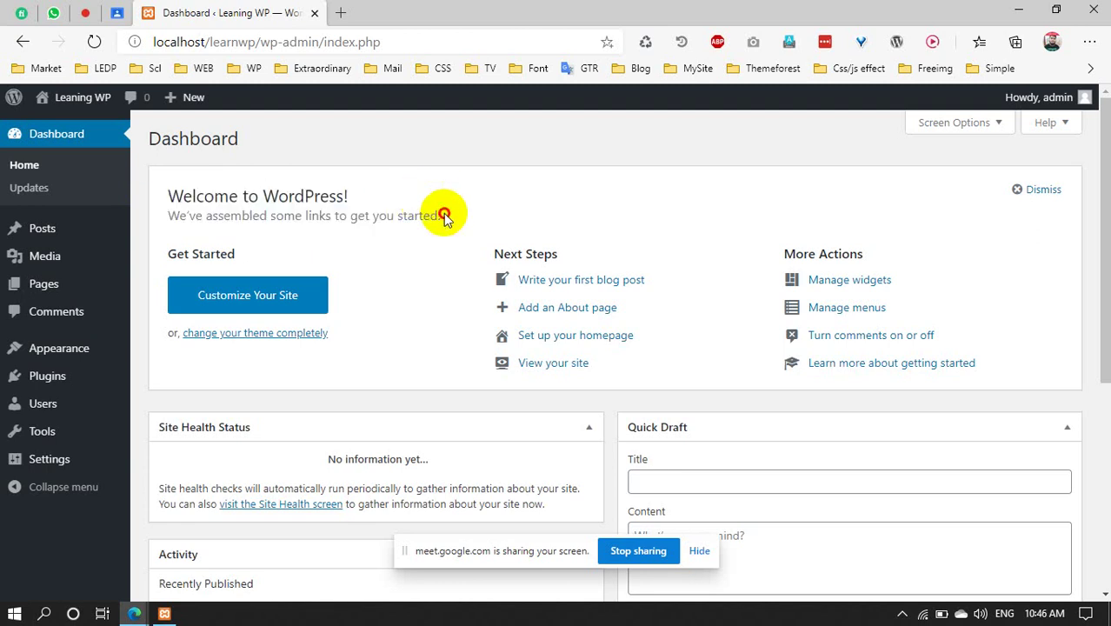
pyautogui.moveTo(443, 215)
pyautogui.mouseDown()
pyautogui.moveTo(328, 194)
pyautogui.moveTo(166, 186)
pyautogui.moveTo(174, 199)
pyautogui.moveTo(258, 219)
pyautogui.moveTo(398, 235)
pyautogui.moveTo(461, 222)
pyautogui.mouseUp()
pyautogui.click(171, 193)
pyautogui.click(274, 196)
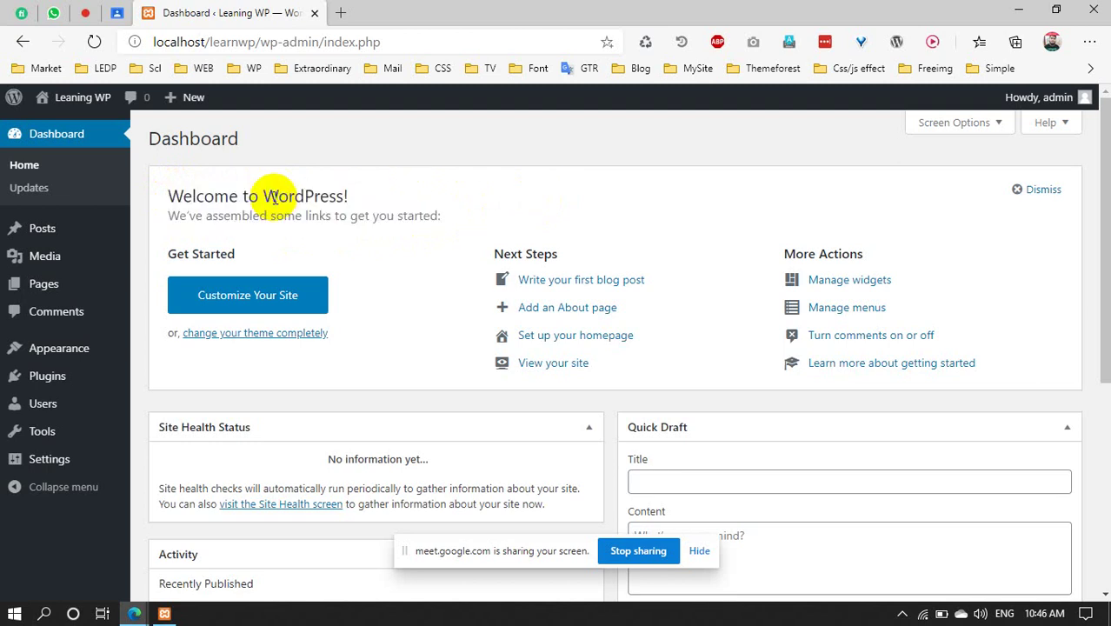
pyautogui.moveTo(169, 197)
pyautogui.mouseDown()
pyautogui.moveTo(208, 217)
pyautogui.moveTo(441, 213)
pyautogui.moveTo(148, 194)
pyautogui.mouseUp()
pyautogui.click(315, 228)
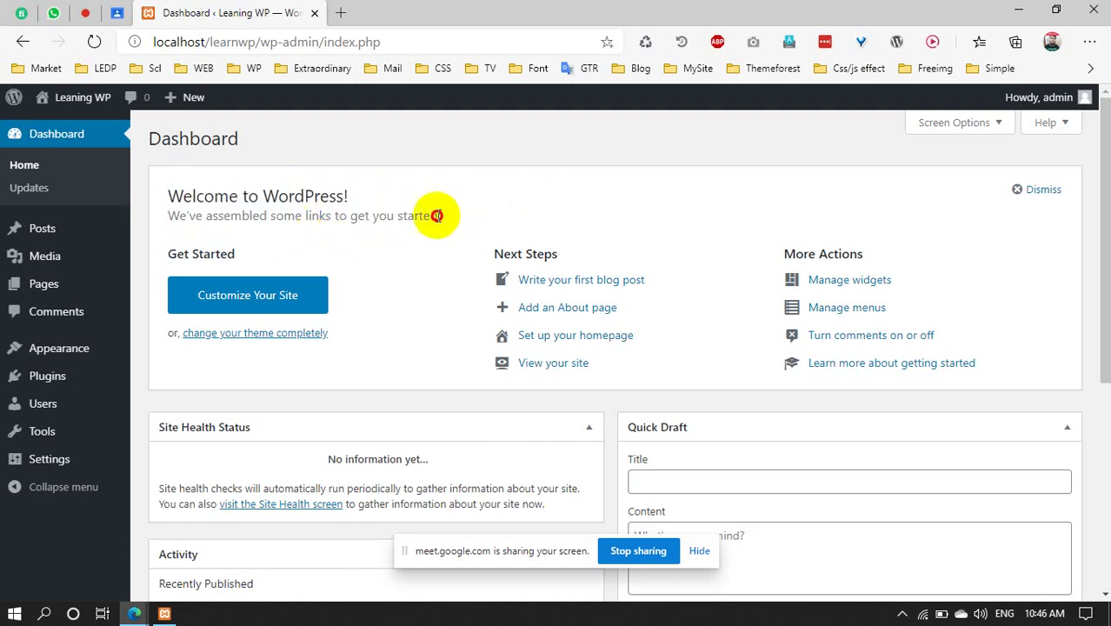
pyautogui.moveTo(438, 215); pyautogui.dragTo(156, 202)
pyautogui.click(169, 188)
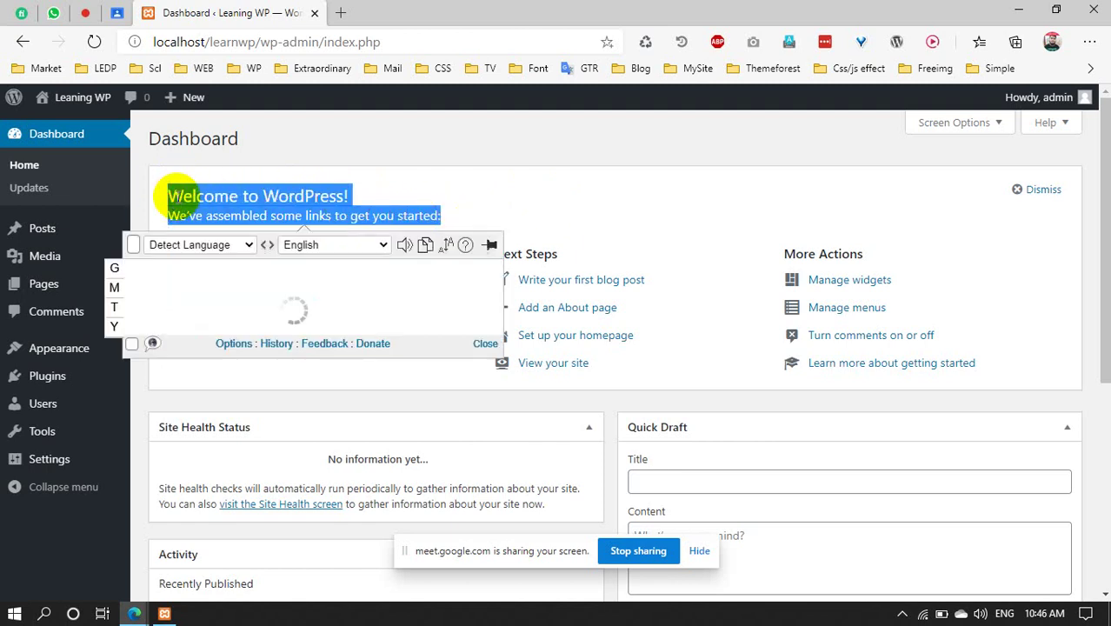
pyautogui.click(166, 195)
pyautogui.moveTo(165, 195)
pyautogui.mouseDown()
pyautogui.moveTo(186, 211)
pyautogui.moveTo(454, 224)
pyautogui.moveTo(181, 193)
pyautogui.mouseUp()
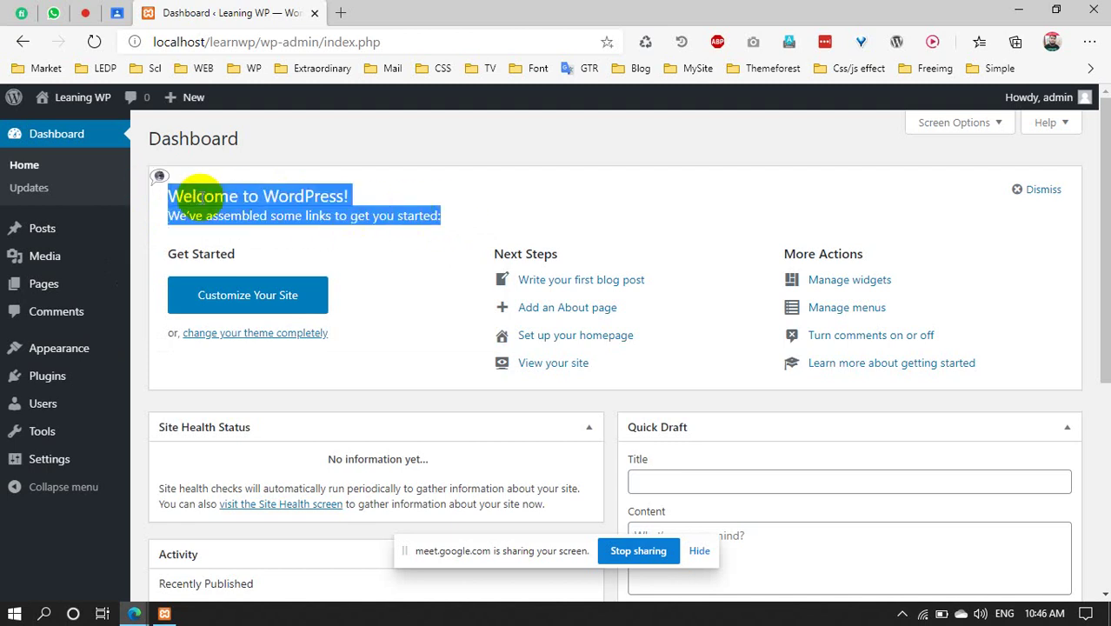
pyautogui.click(782, 189)
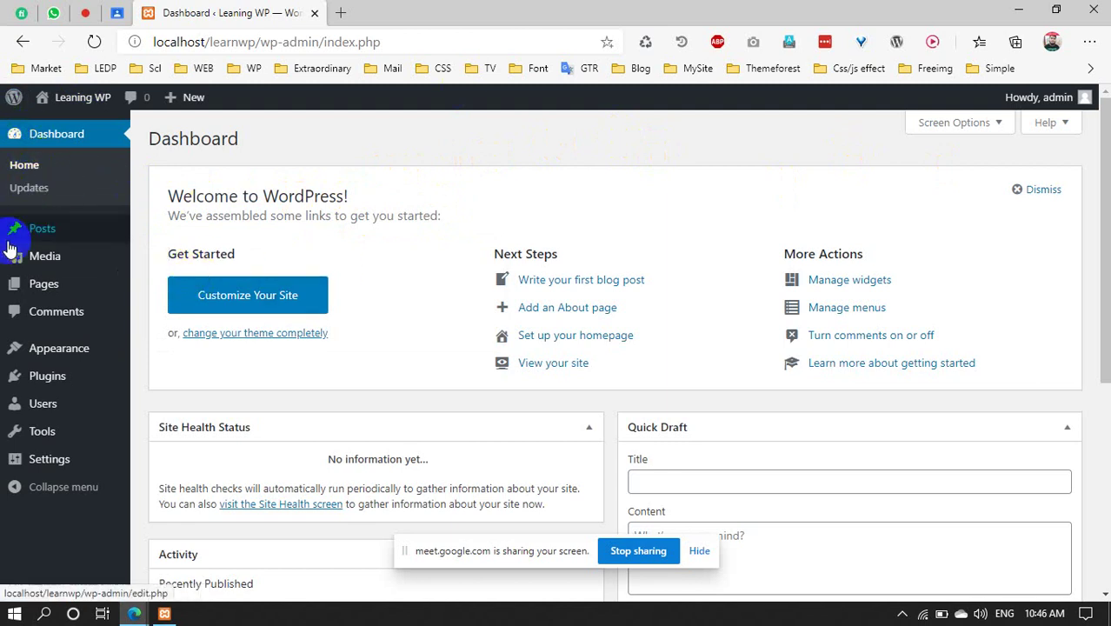
# Open the list of all posts and examine its Posts heading
pyautogui.moveTo(8, 247)
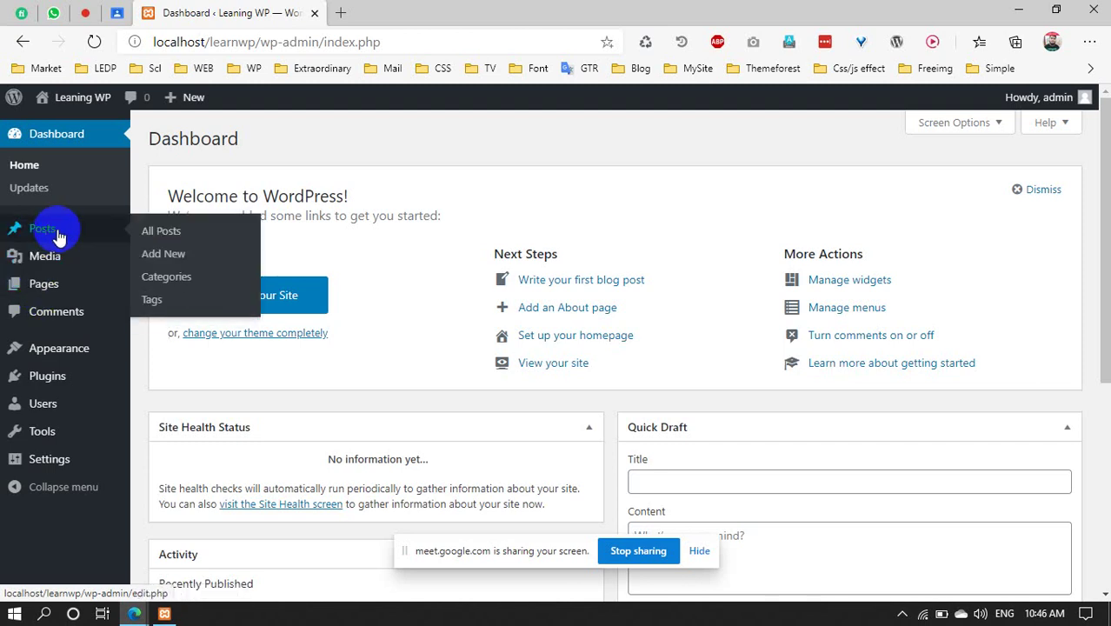
pyautogui.moveTo(28, 270)
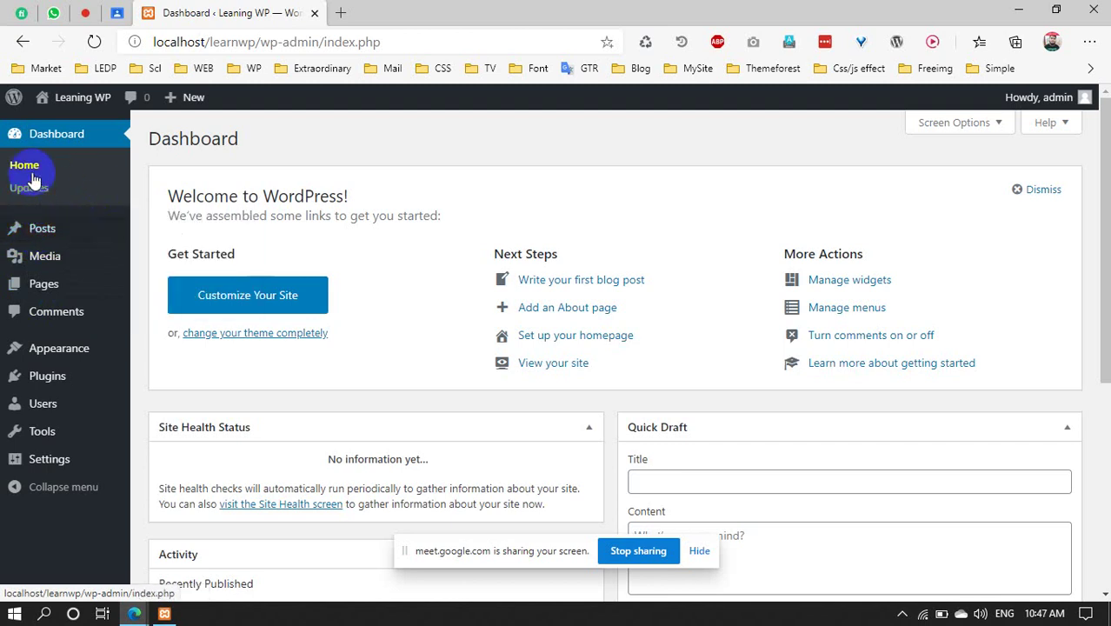
pyautogui.moveTo(32, 233)
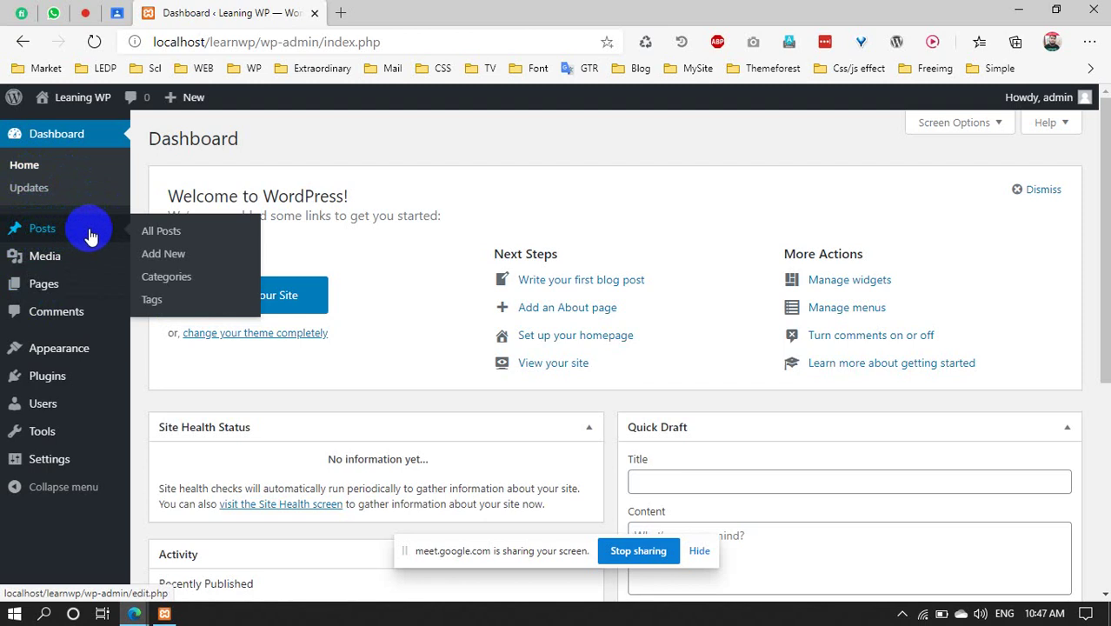
pyautogui.click(158, 236)
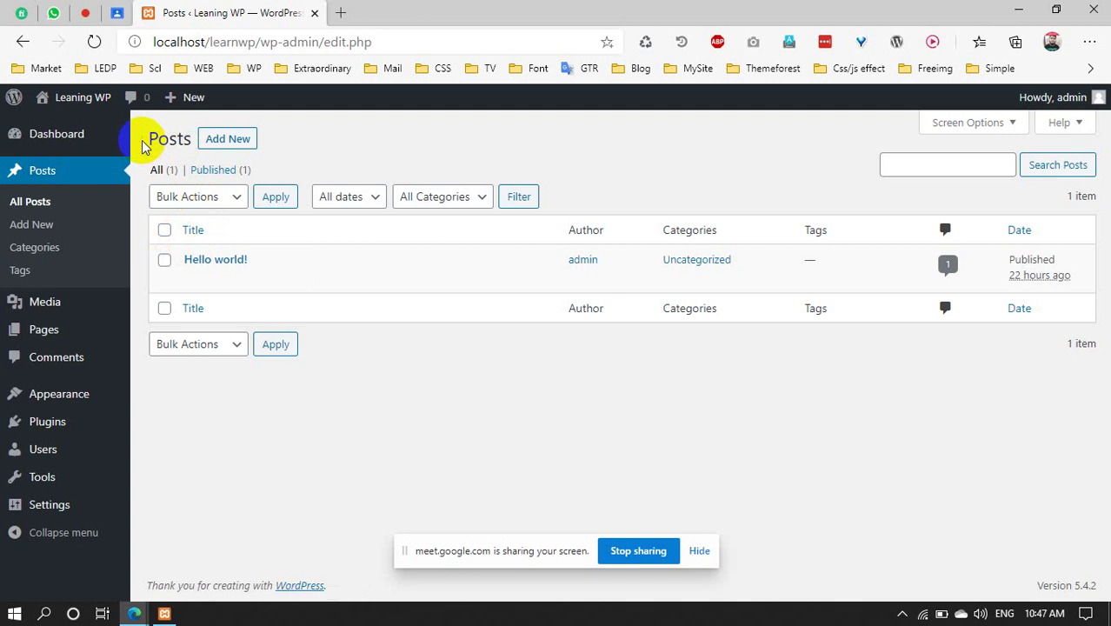
pyautogui.moveTo(144, 144); pyautogui.dragTo(191, 142)
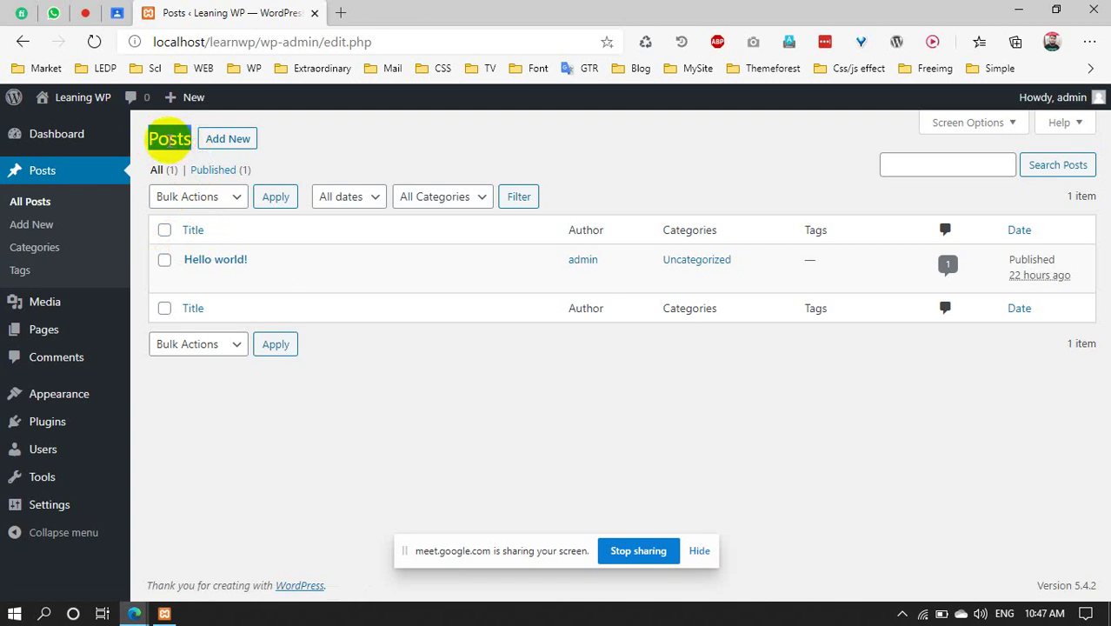
pyautogui.click(147, 145)
pyautogui.moveTo(148, 139); pyautogui.dragTo(178, 137)
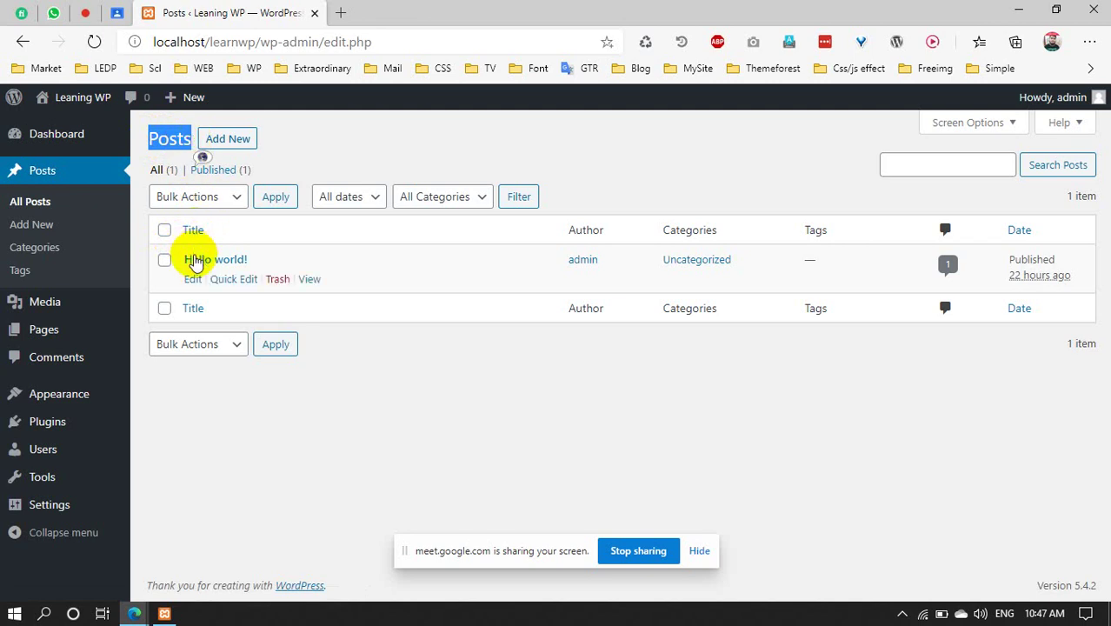
# Open the Leaning WP site's front end in a new browser tab
pyautogui.moveTo(83, 99)
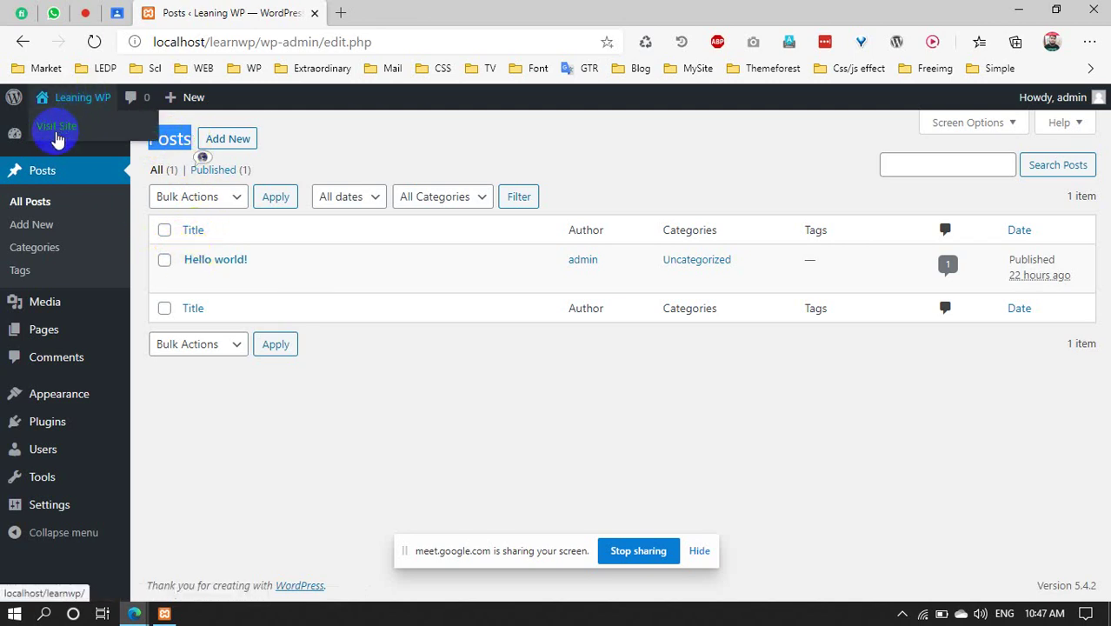
pyautogui.click(55, 136)
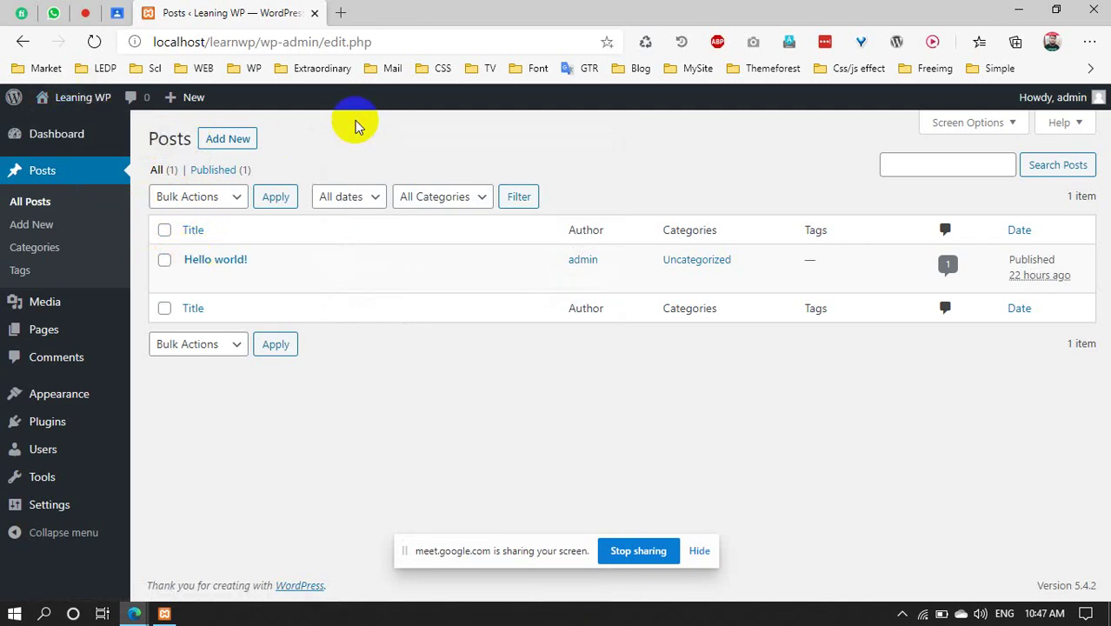
pyautogui.moveTo(78, 101)
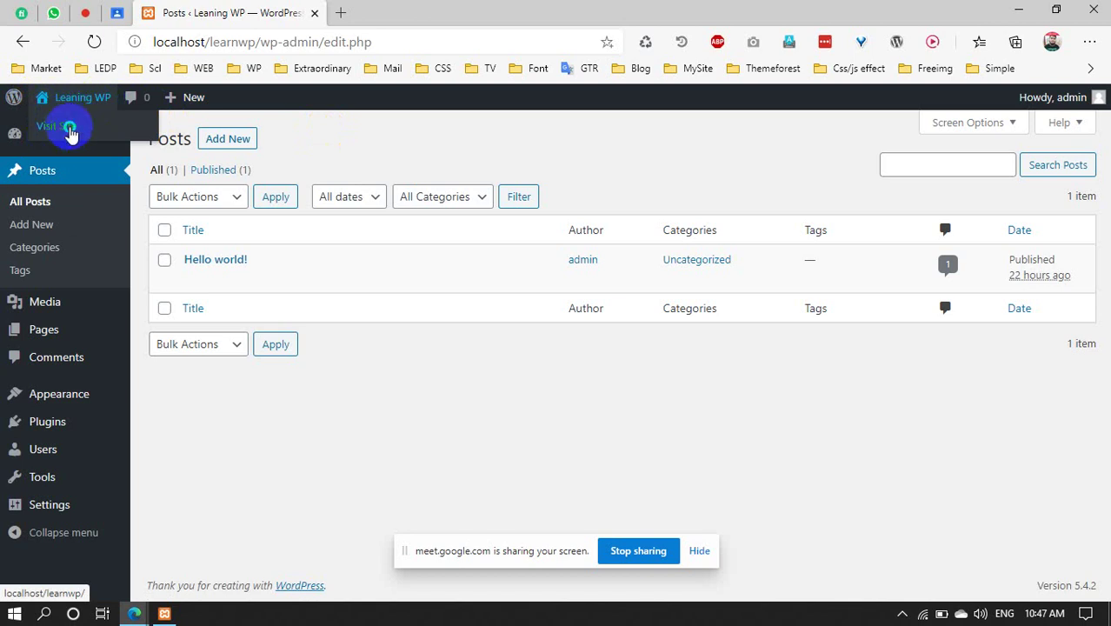
pyautogui.rightClick(70, 127)
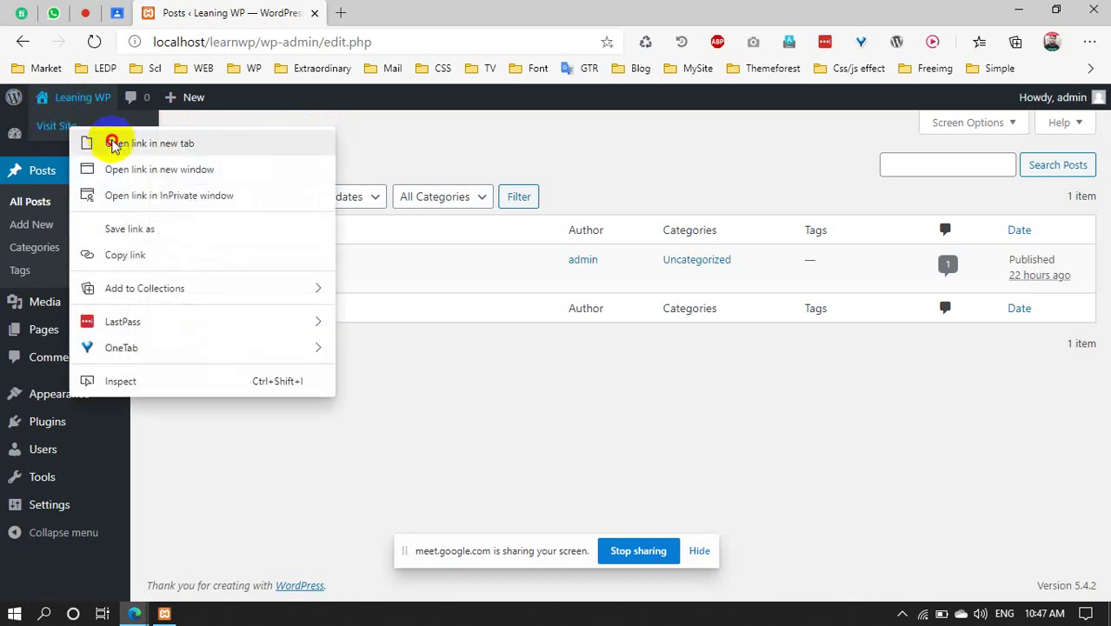
pyautogui.click(113, 144)
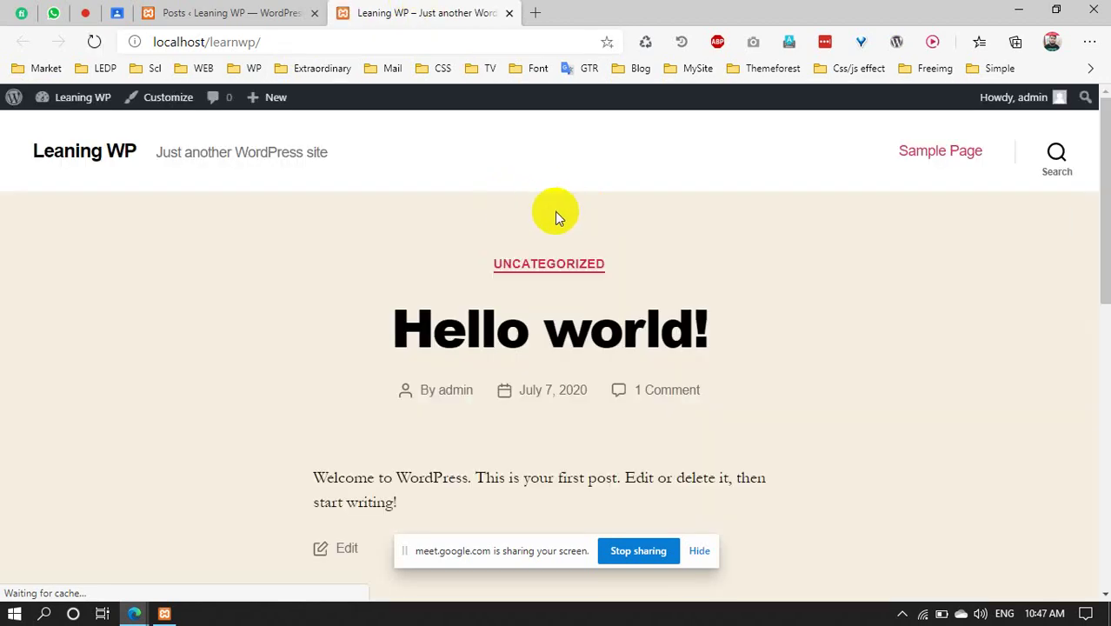
# Examine the "Hello world!" post on the site's front page, including its category, title and welcome paragraph
pyautogui.scroll(-1, 772, 209)
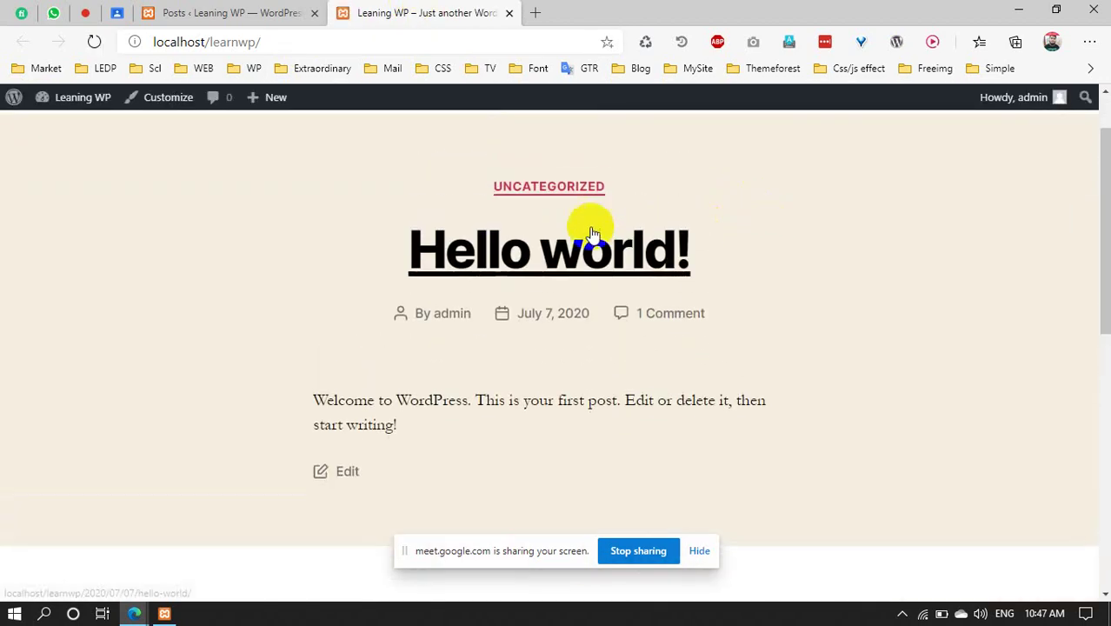
pyautogui.scroll(1, 578, 243)
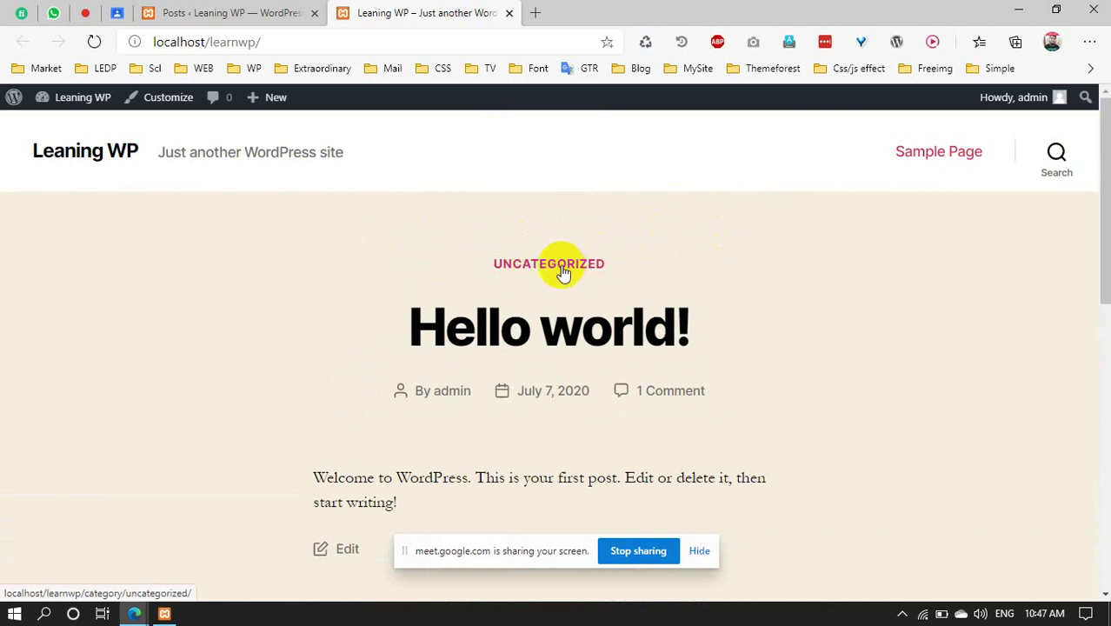
pyautogui.scroll(-1, 826, 348)
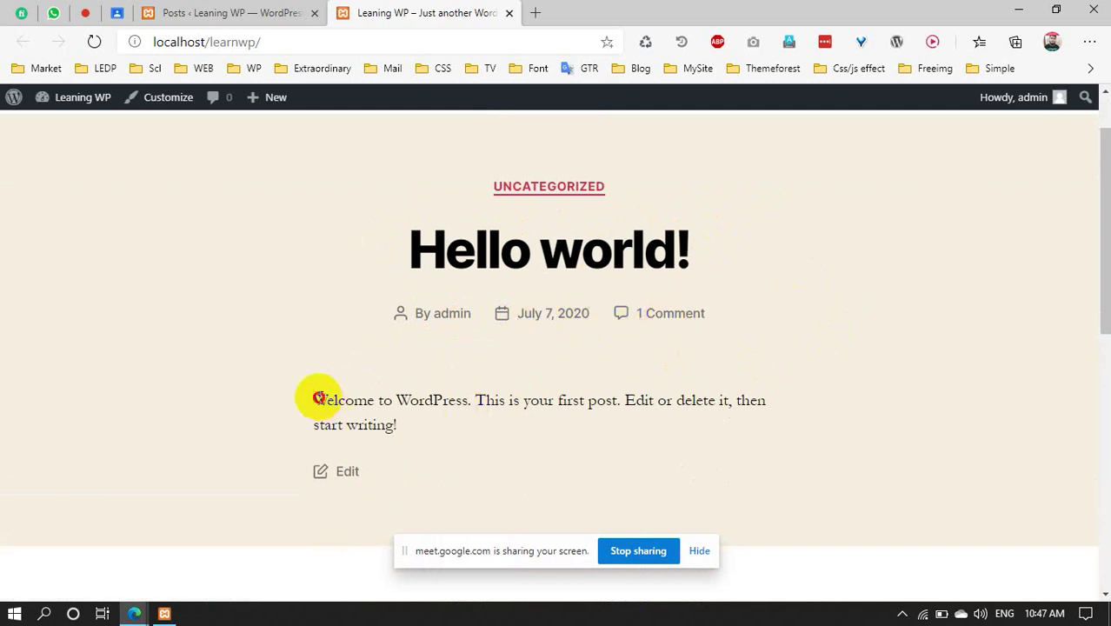
pyautogui.moveTo(317, 398); pyautogui.dragTo(386, 426)
pyautogui.click(395, 422)
pyautogui.click(312, 399)
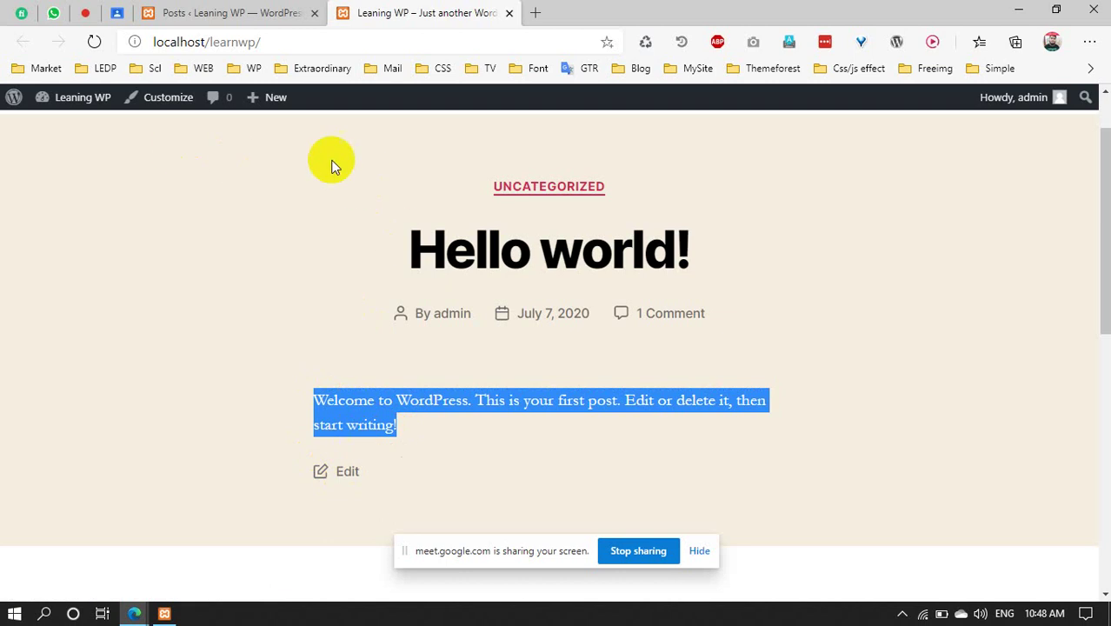
pyautogui.click(487, 421)
pyautogui.click(451, 272)
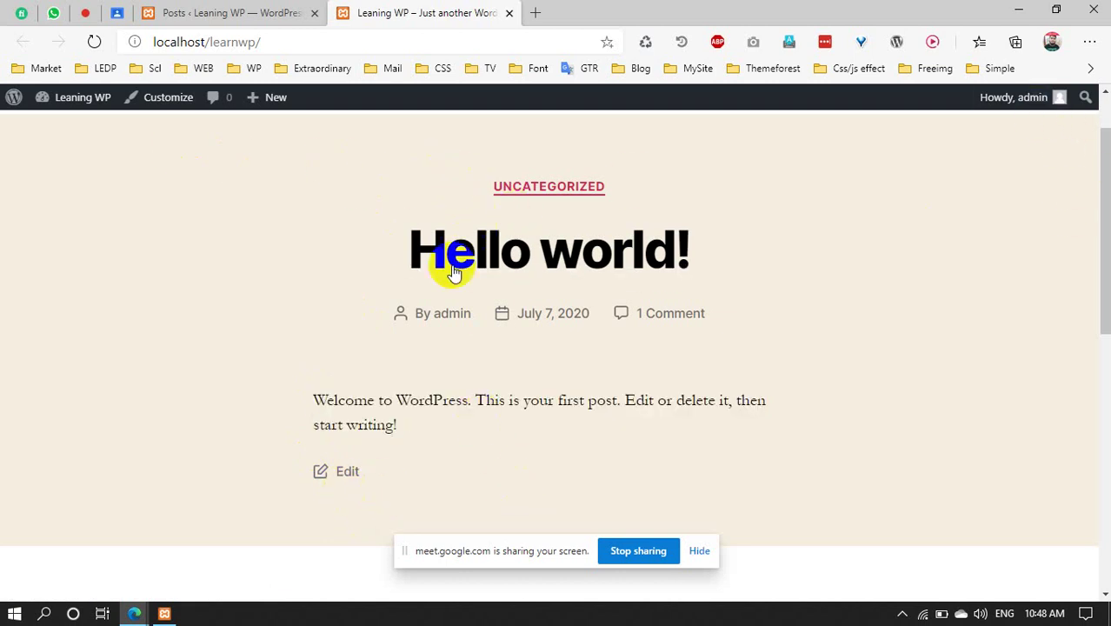
# Compare the posts list in the admin area with the post shown on the site's front page
pyautogui.click(224, 12)
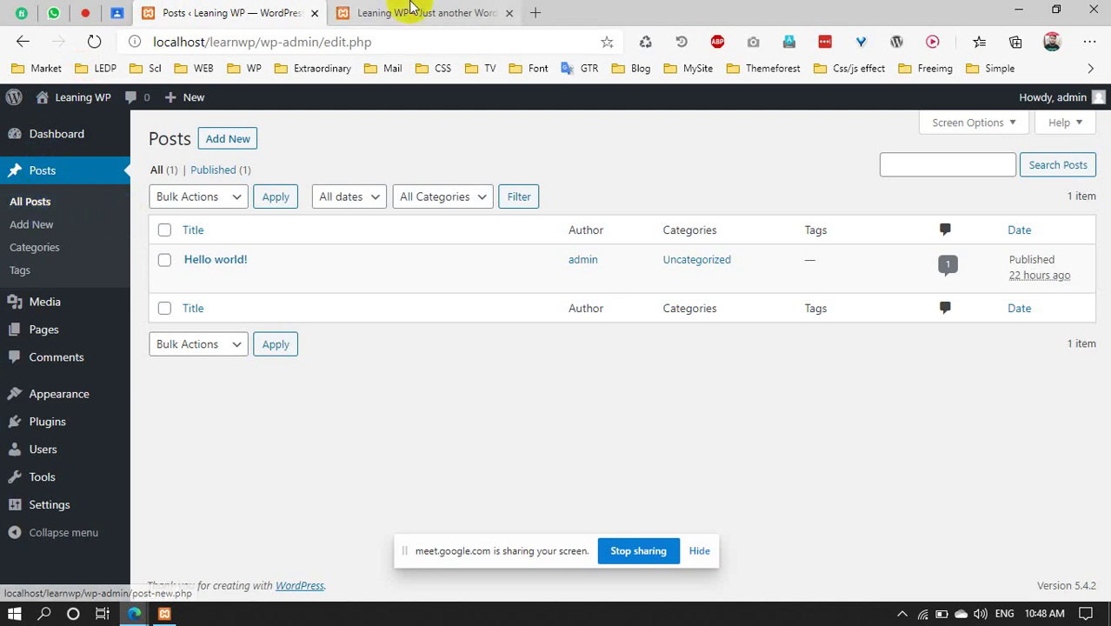
pyautogui.click(417, 12)
pyautogui.click(244, 14)
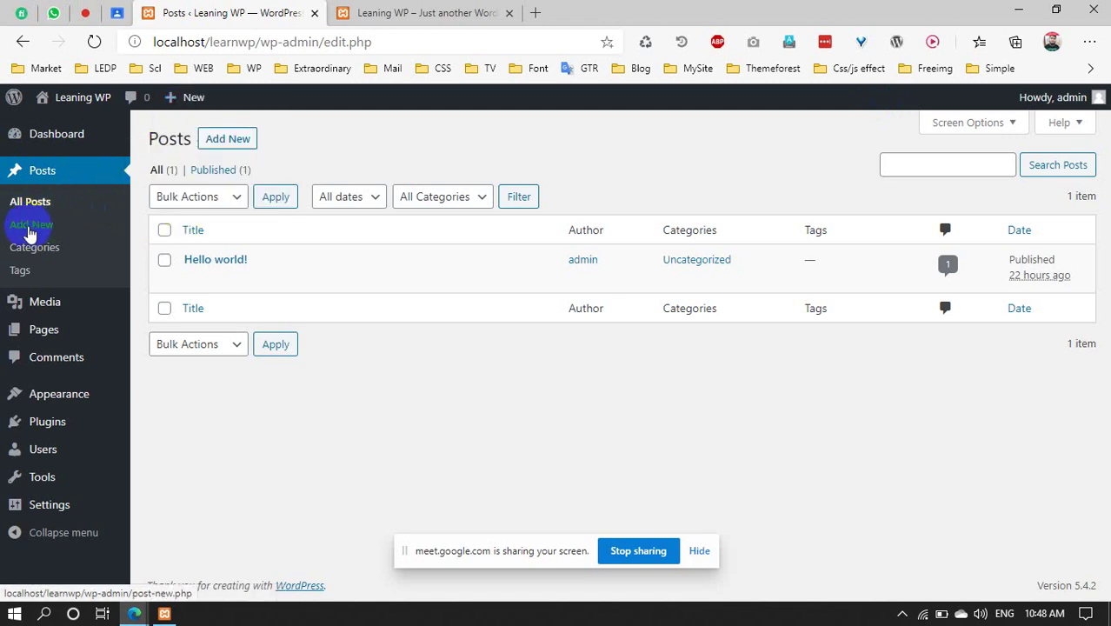
# Dismiss the block introduction guide in the new post editor and return to the posts list
pyautogui.click(37, 233)
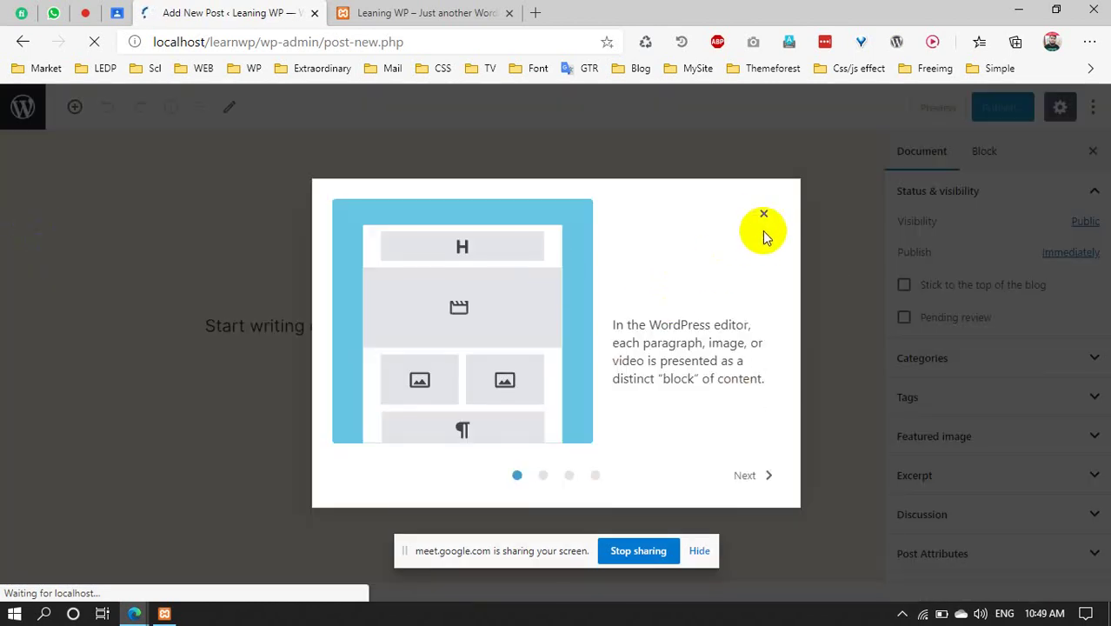
pyautogui.click(763, 213)
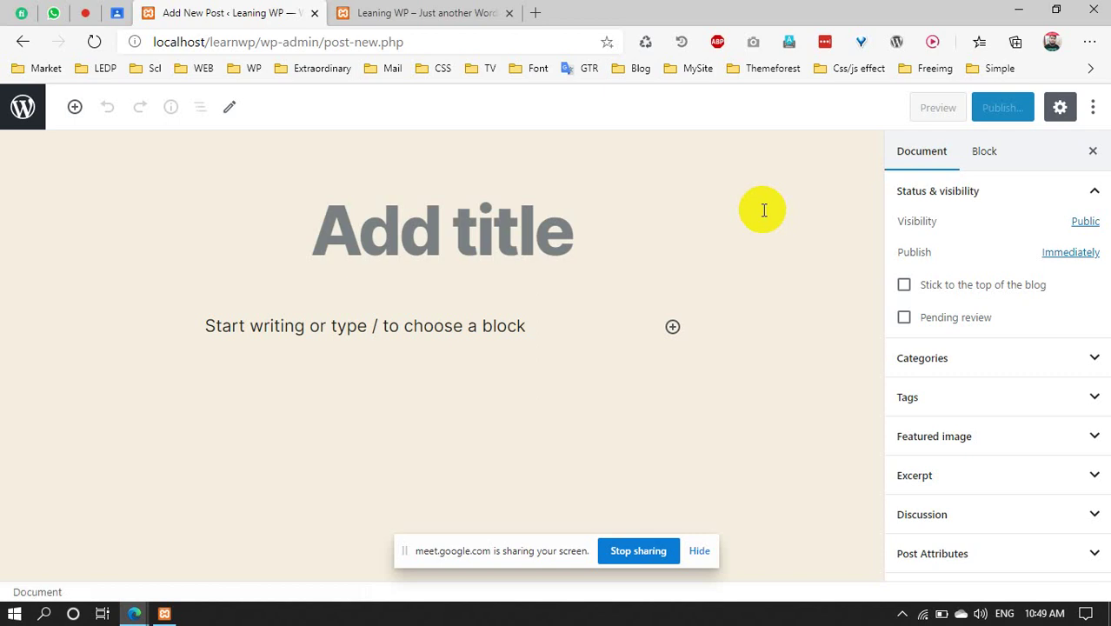
pyautogui.click(21, 106)
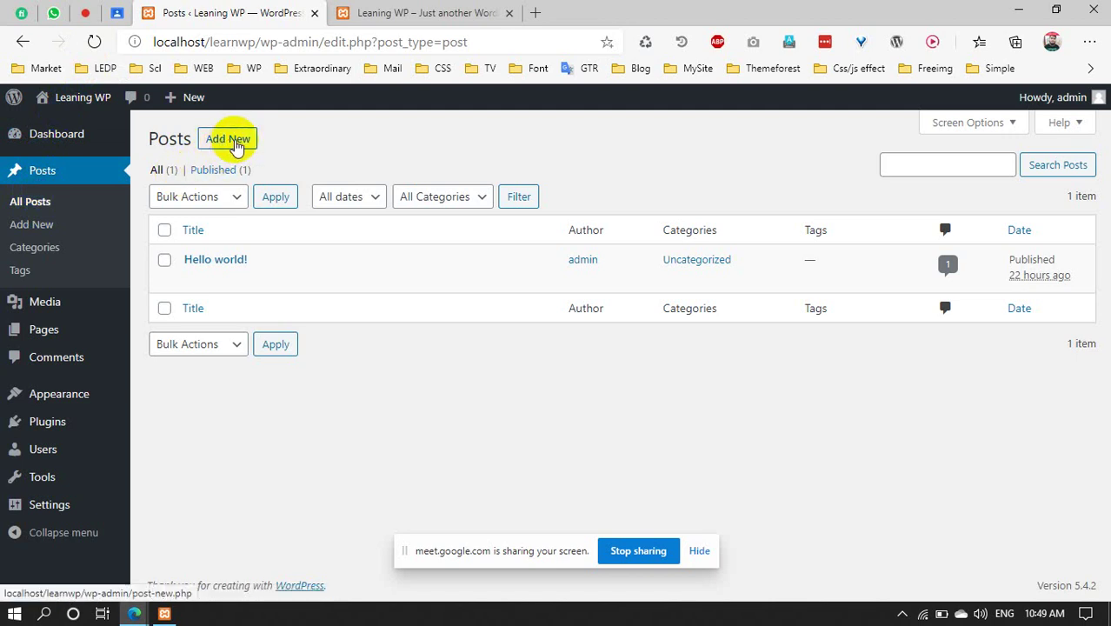
# Start a new post titled "Our Post Title" and place the cursor in its empty body paragraph
pyautogui.click(235, 145)
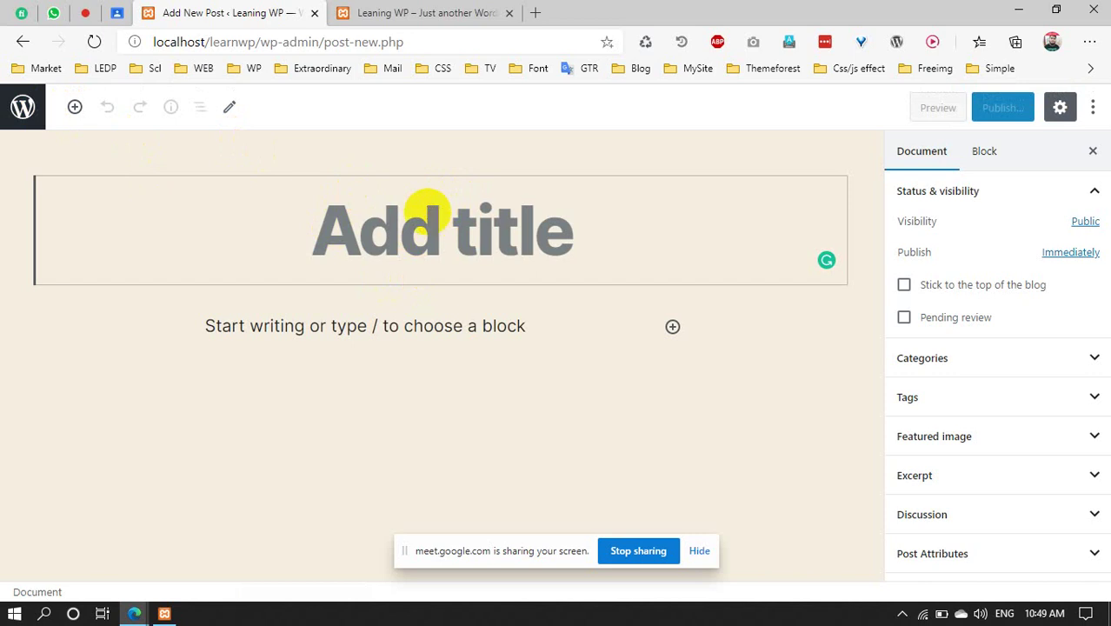
pyautogui.write('HW')
pyautogui.press('BackSpace')
pyautogui.press('BackSpace')
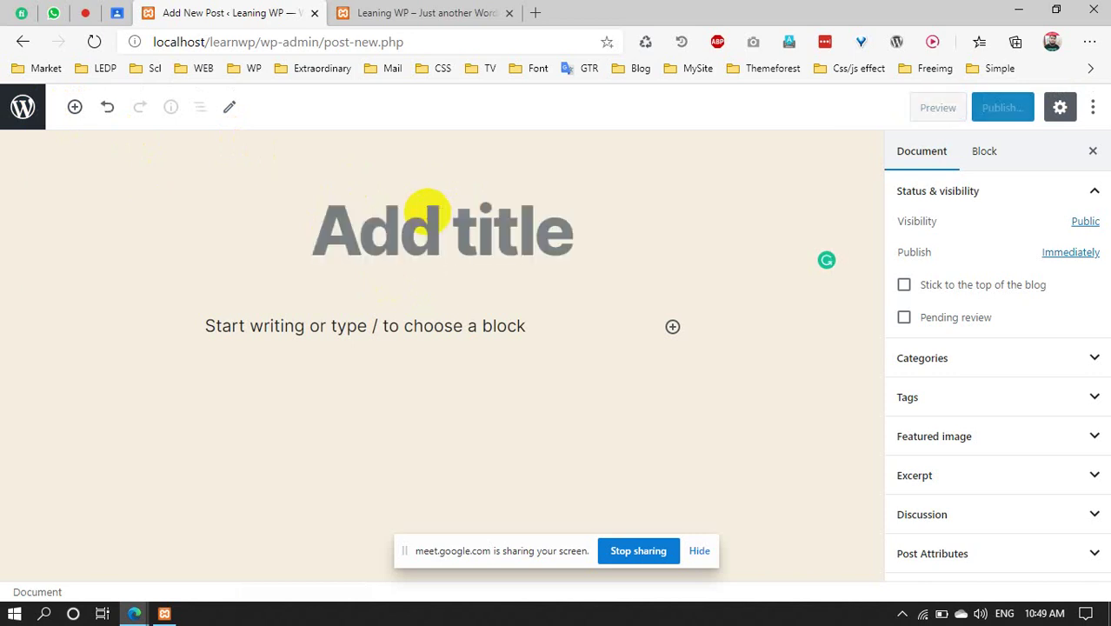
pyautogui.write('P')
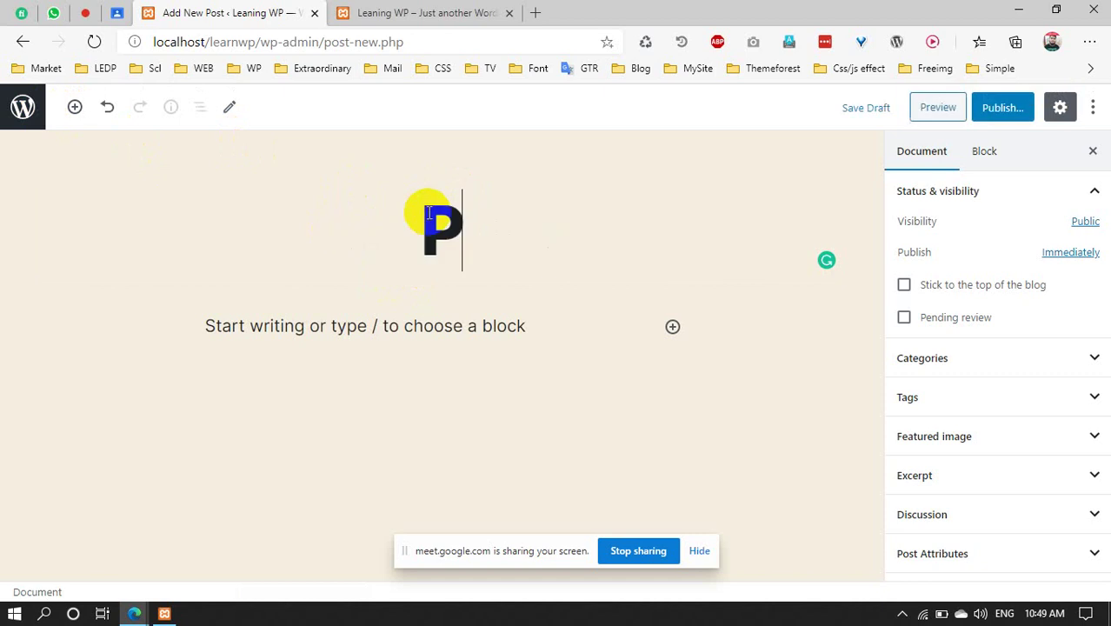
pyautogui.press('BackSpace')
pyautogui.write('Our ')
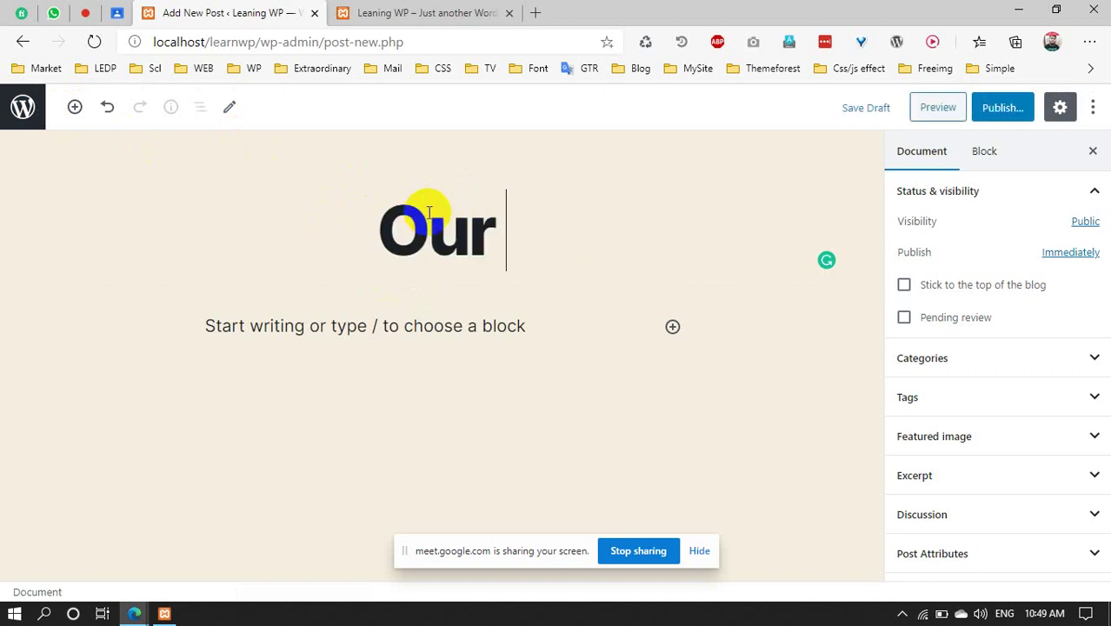
pyautogui.write('Post T')
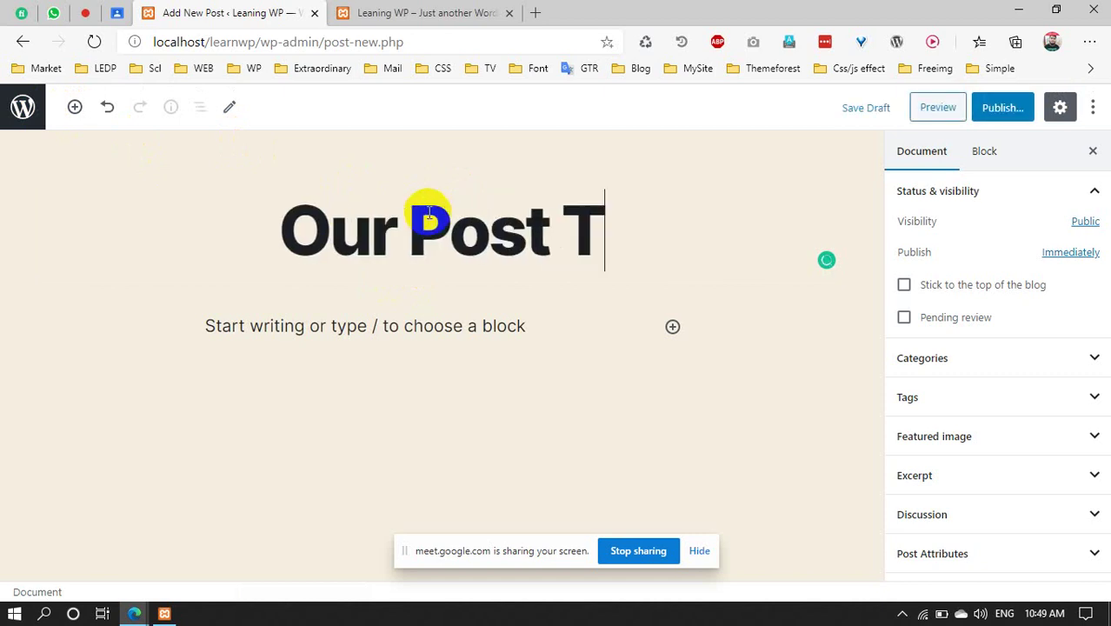
pyautogui.write('itle')
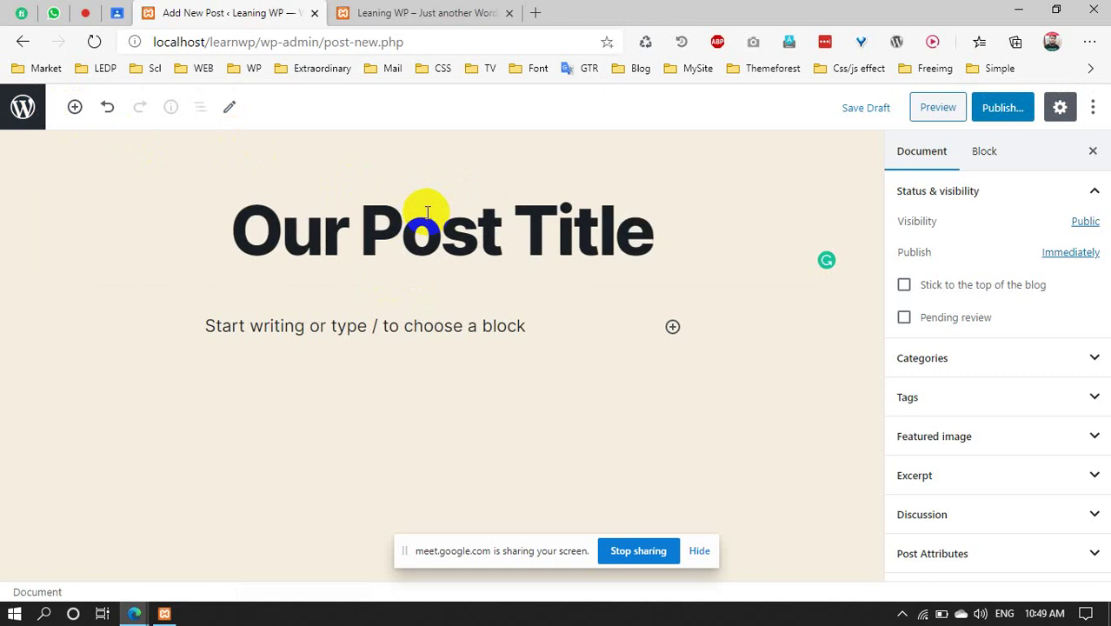
pyautogui.click(405, 320)
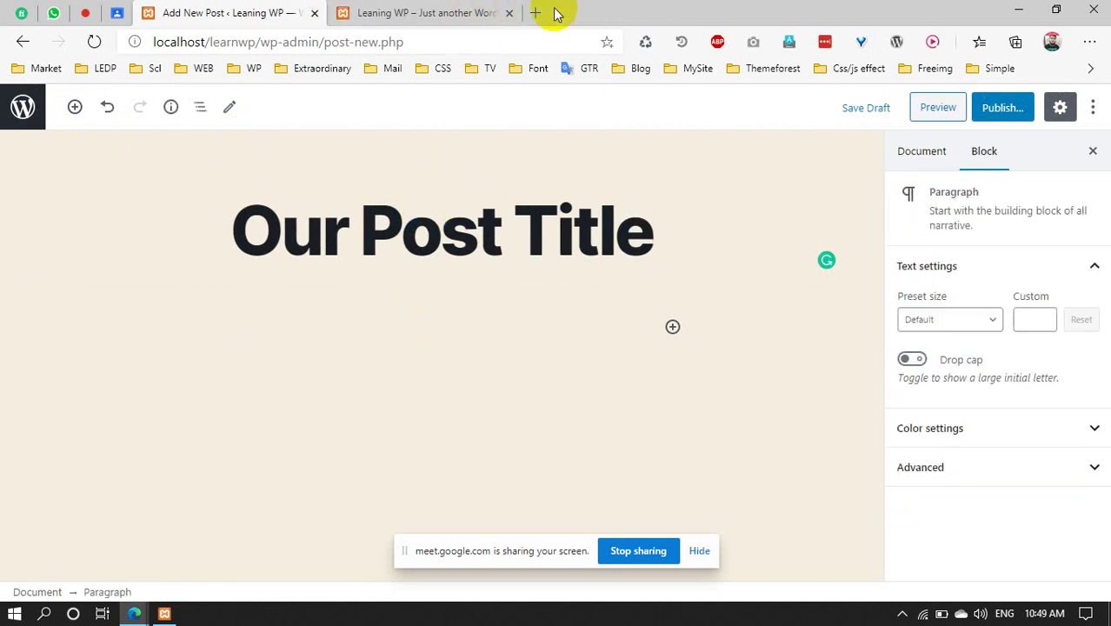
# Search Google for "lorem ipsum" in a new browser tab
pyautogui.click(538, 15)
pyautogui.write('lore')
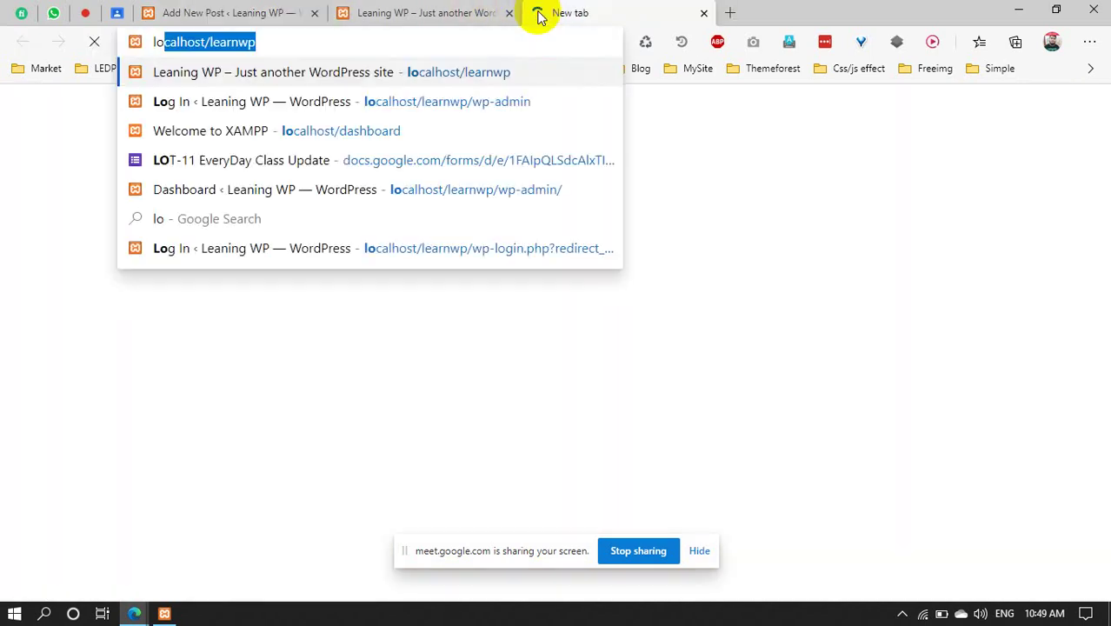
pyautogui.press('Down')
pyautogui.press('Return')
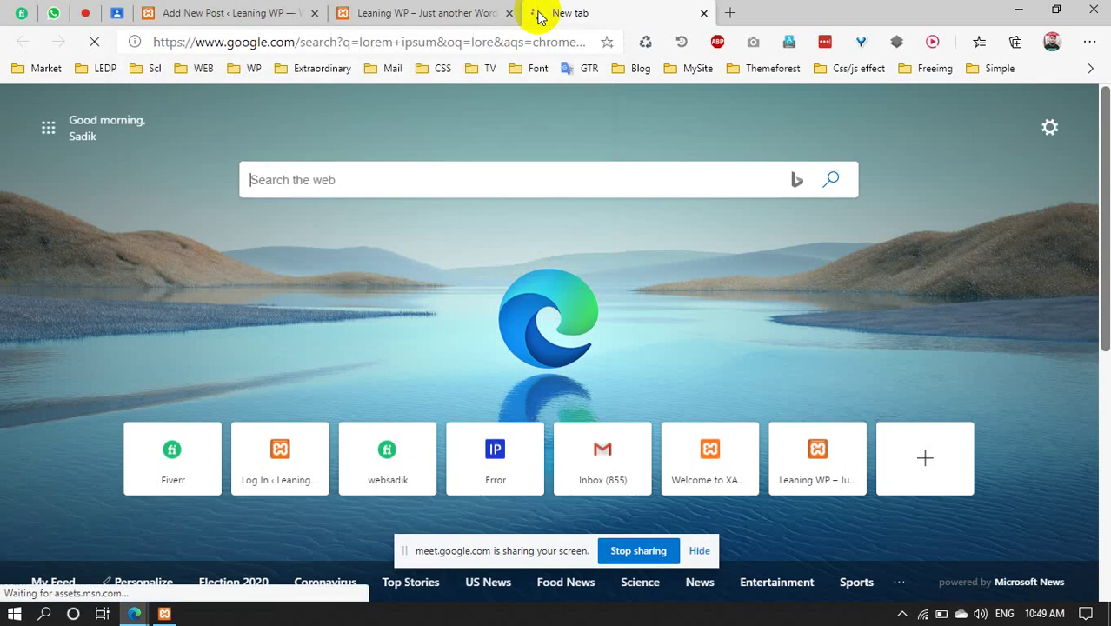
pyautogui.click(382, 10)
pyautogui.click(627, 13)
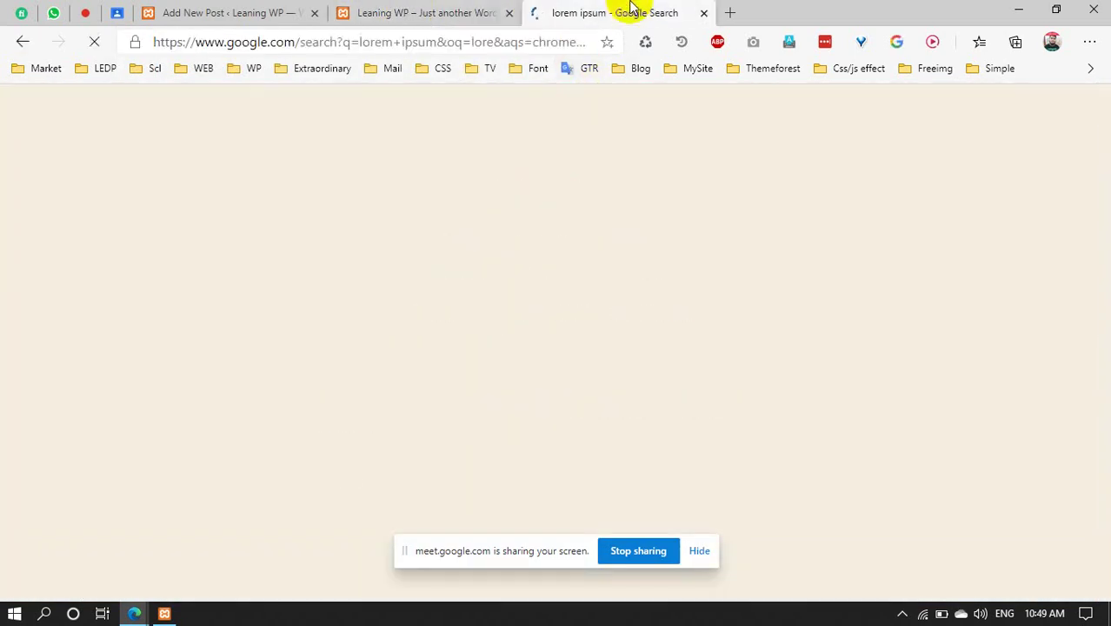
# Return to the "Our Post Title" draft and leave it for the posts list without saving the changes
pyautogui.click(274, 7)
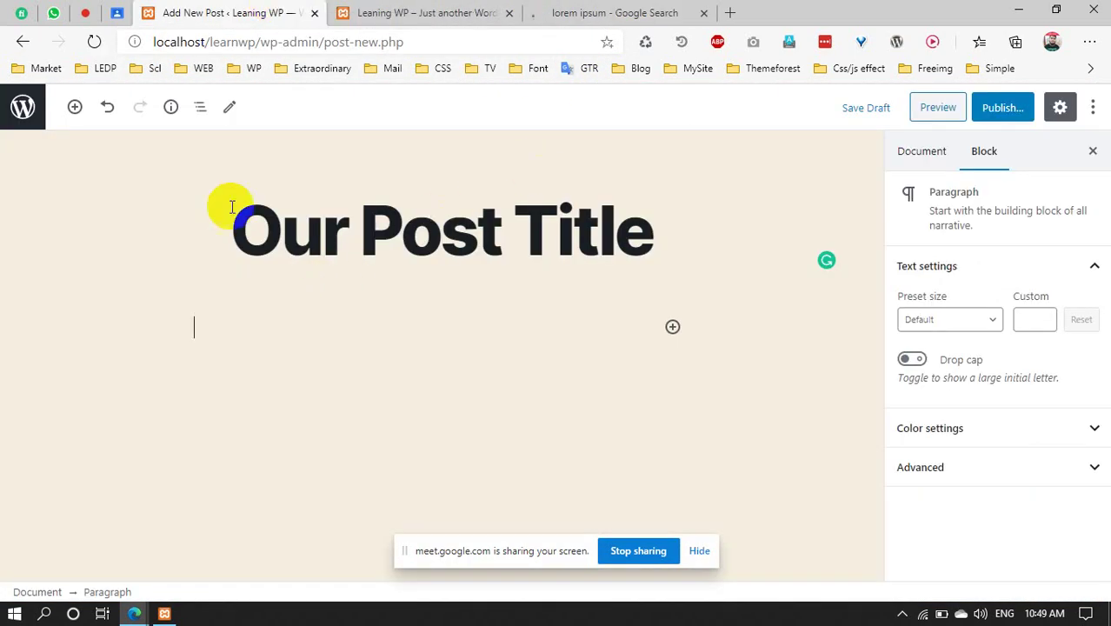
pyautogui.doubleClick(450, 217)
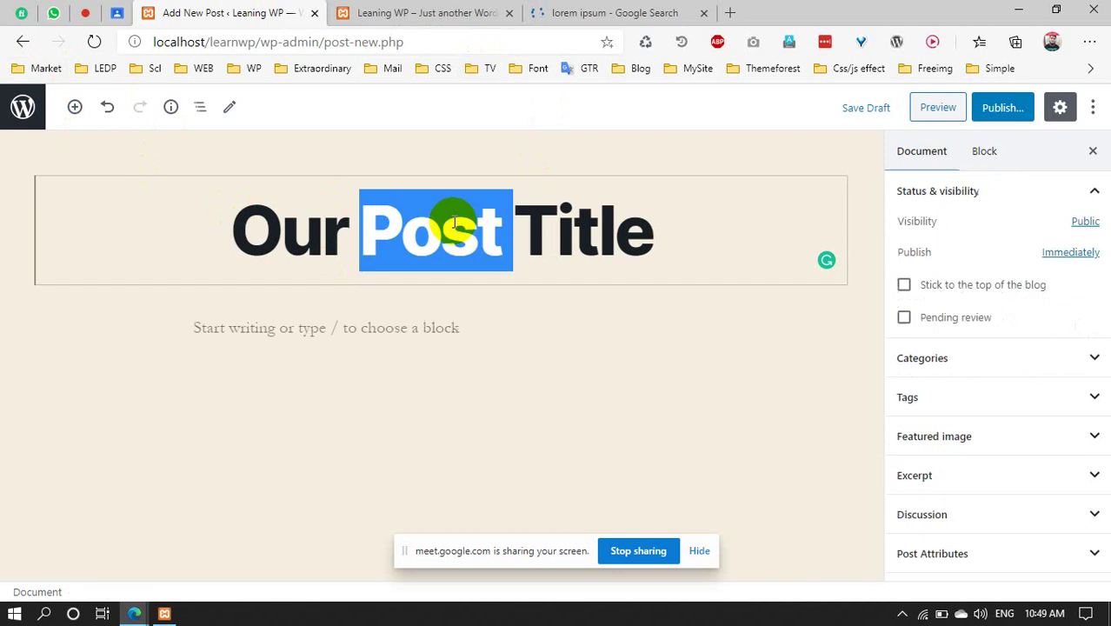
pyautogui.click(12, 103)
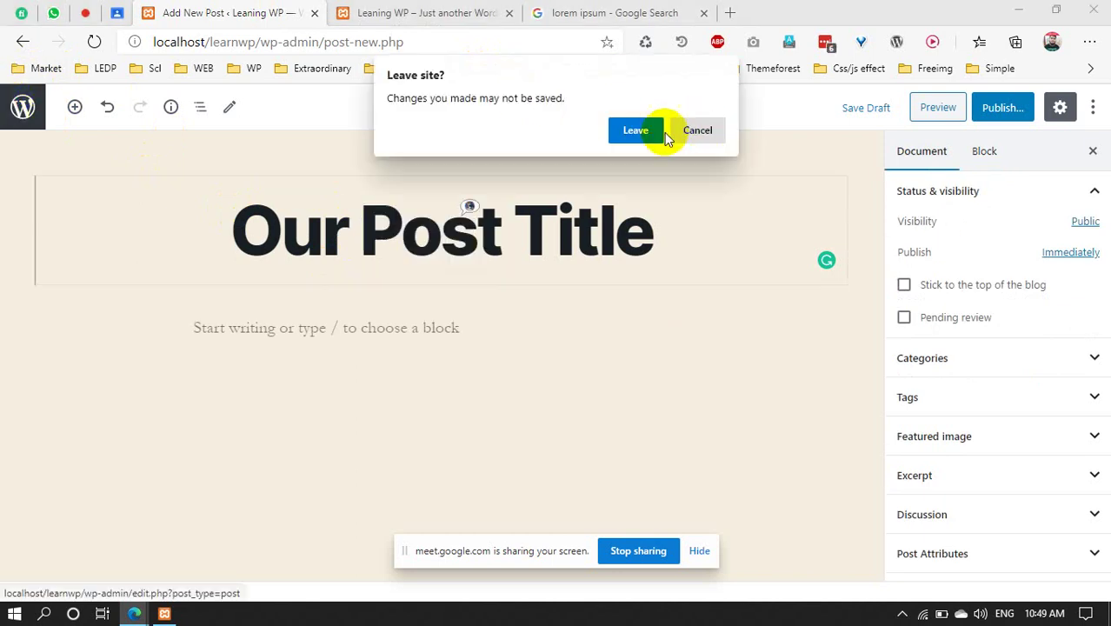
pyautogui.click(648, 133)
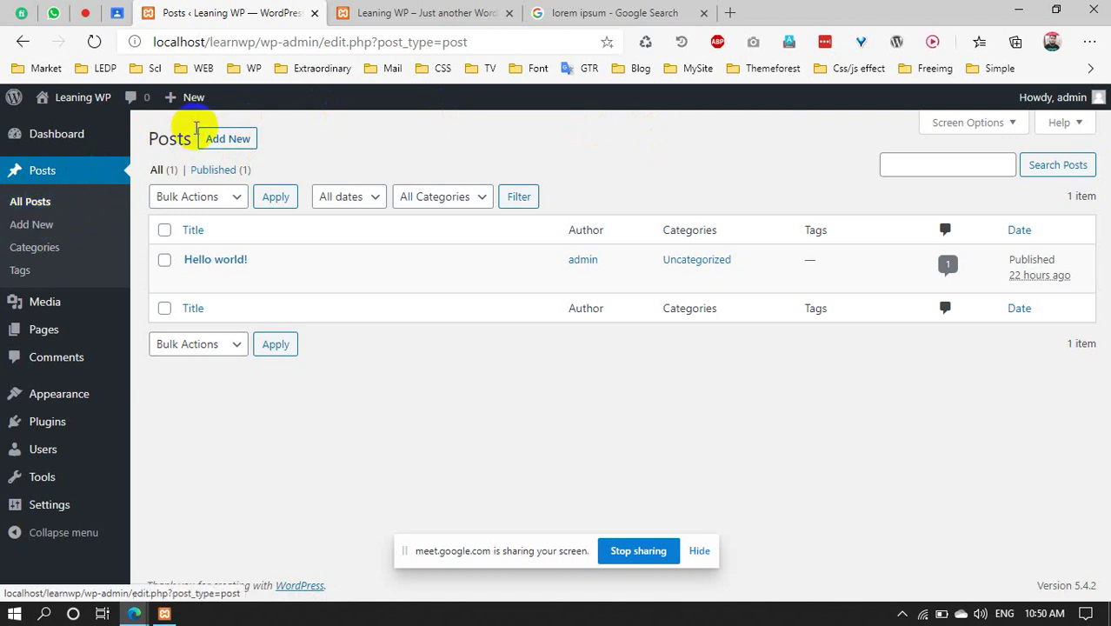
# View the block library and title field in a blank new post and return to the posts list
pyautogui.click(240, 141)
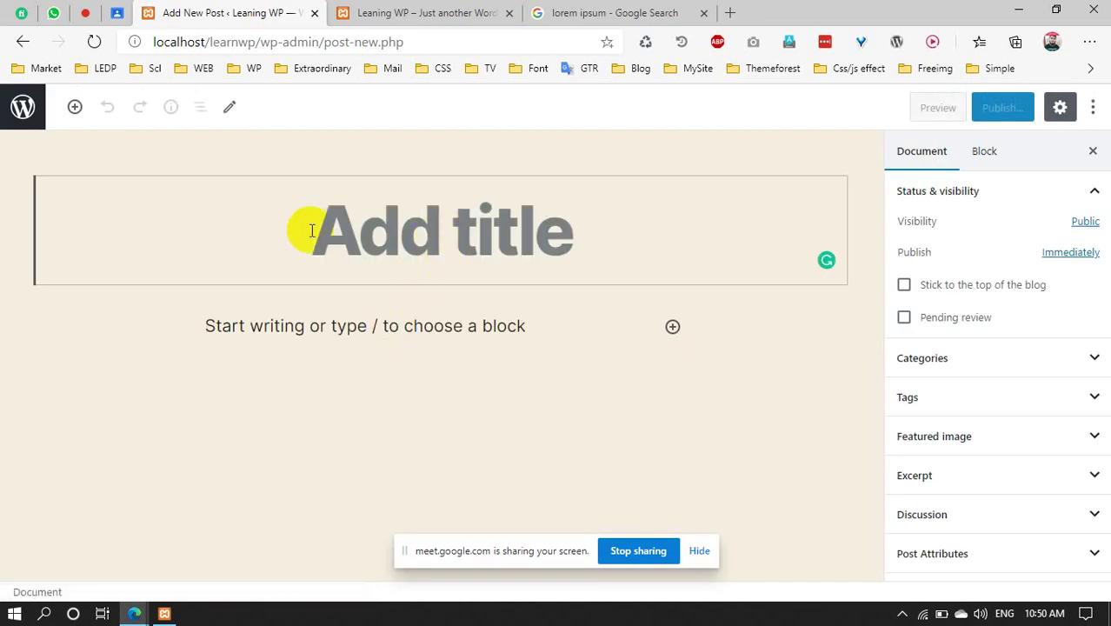
pyautogui.click(75, 108)
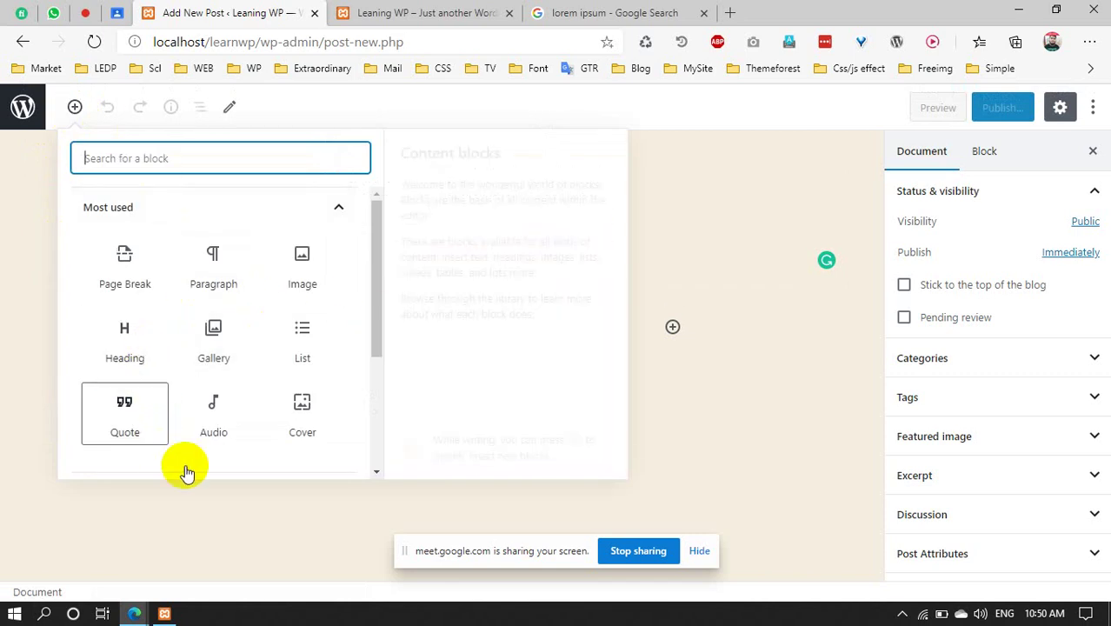
pyautogui.click(735, 174)
pyautogui.click(443, 228)
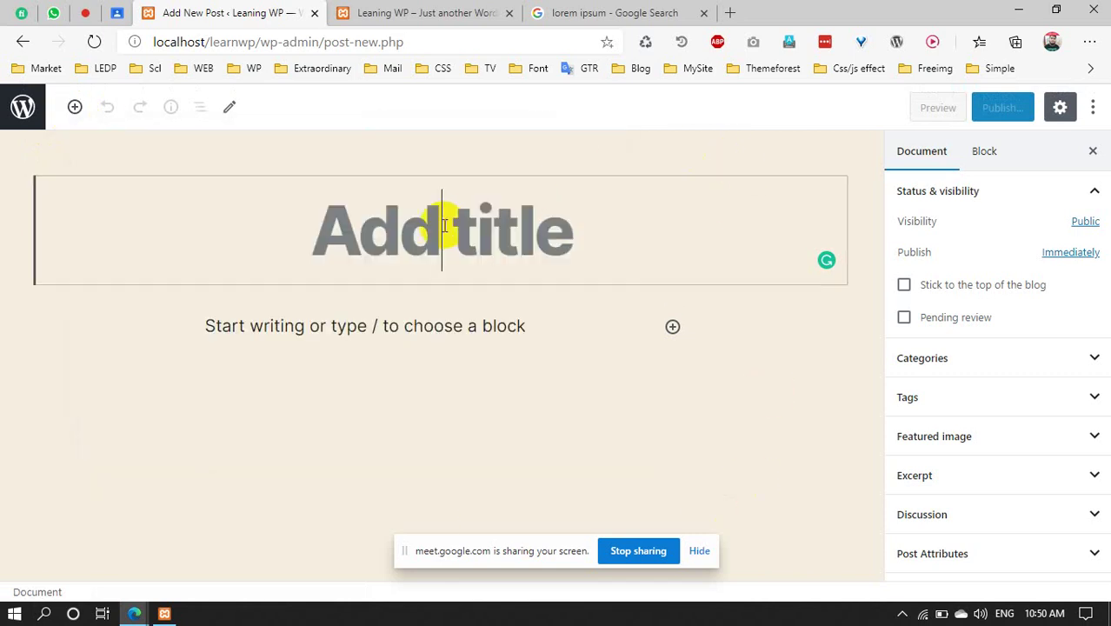
pyautogui.click(28, 122)
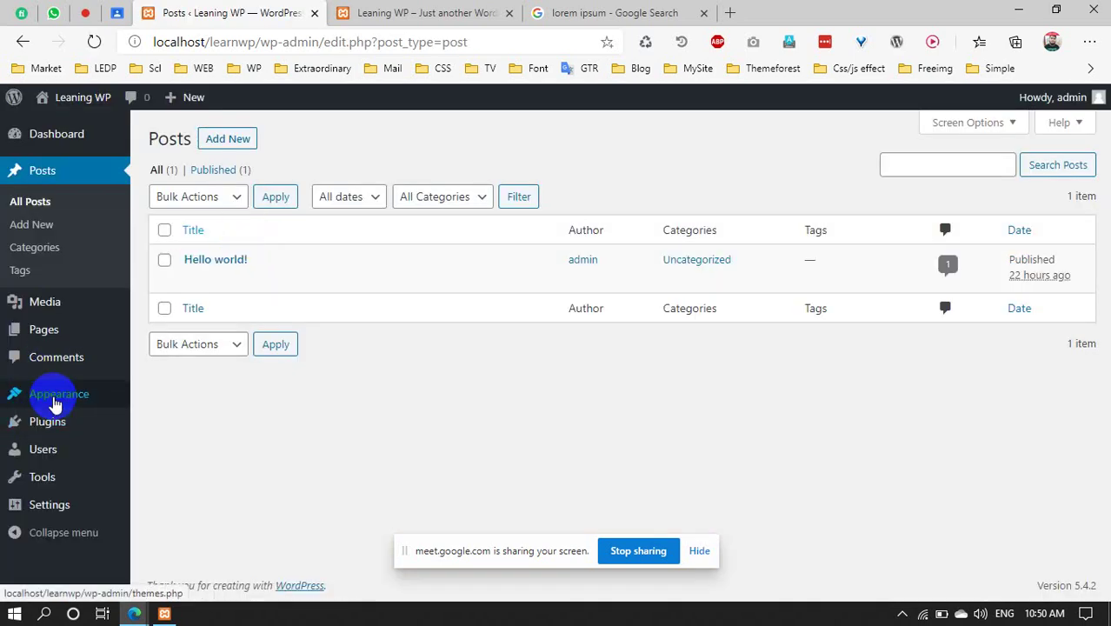
# Open the Add Plugins page for installing new plugins
pyautogui.click(76, 426)
pyautogui.click(47, 423)
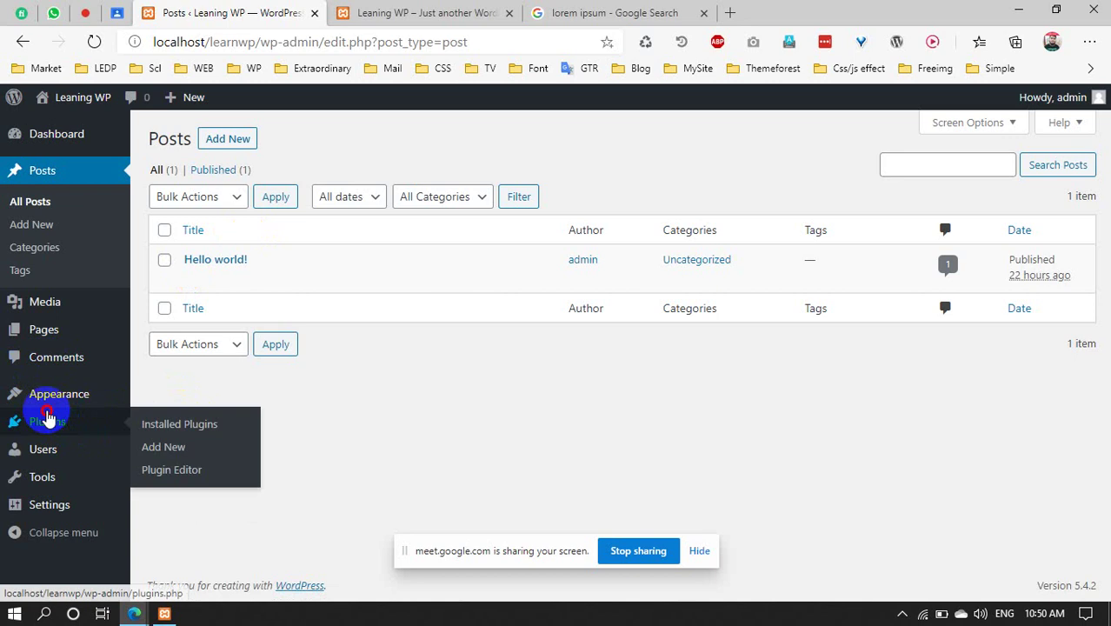
pyautogui.click(164, 449)
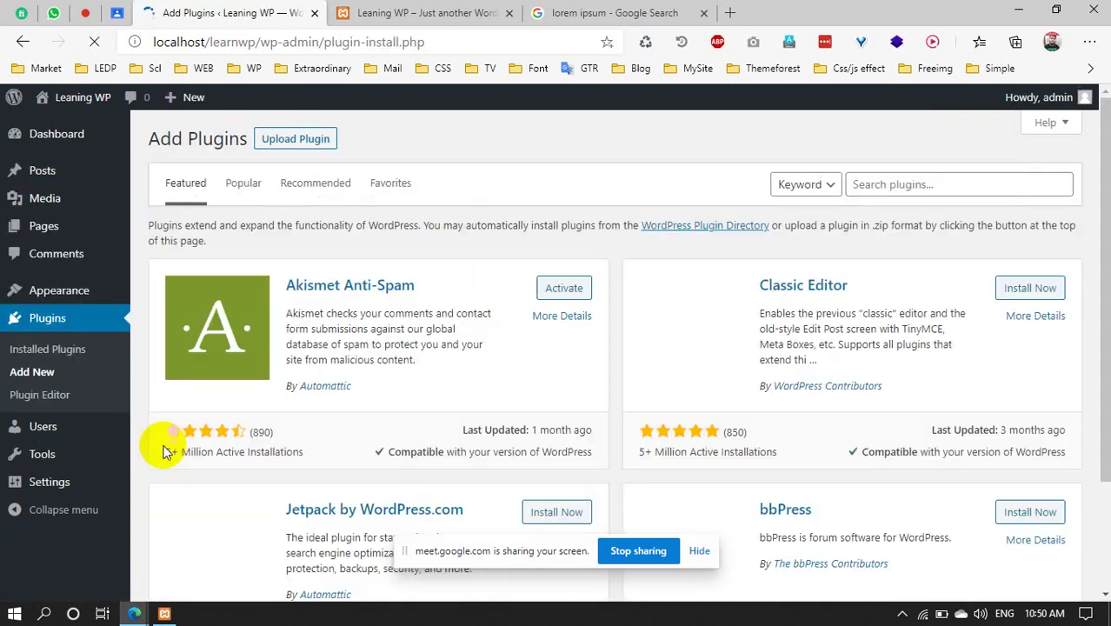
# Install and activate the Classic Editor plugin
pyautogui.click(1019, 289)
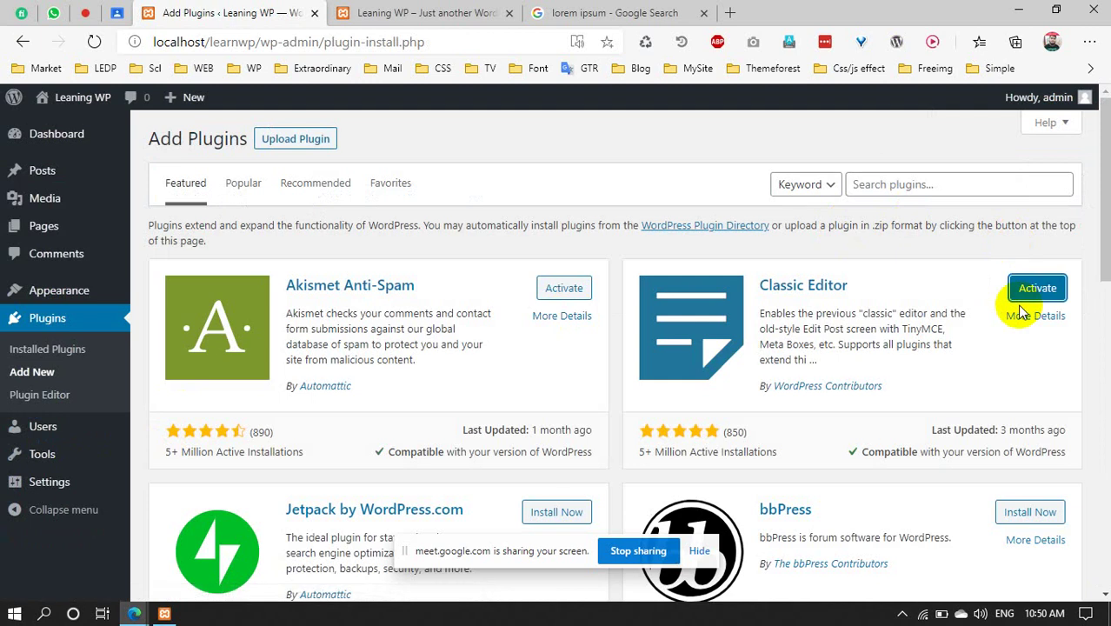
pyautogui.click(1037, 288)
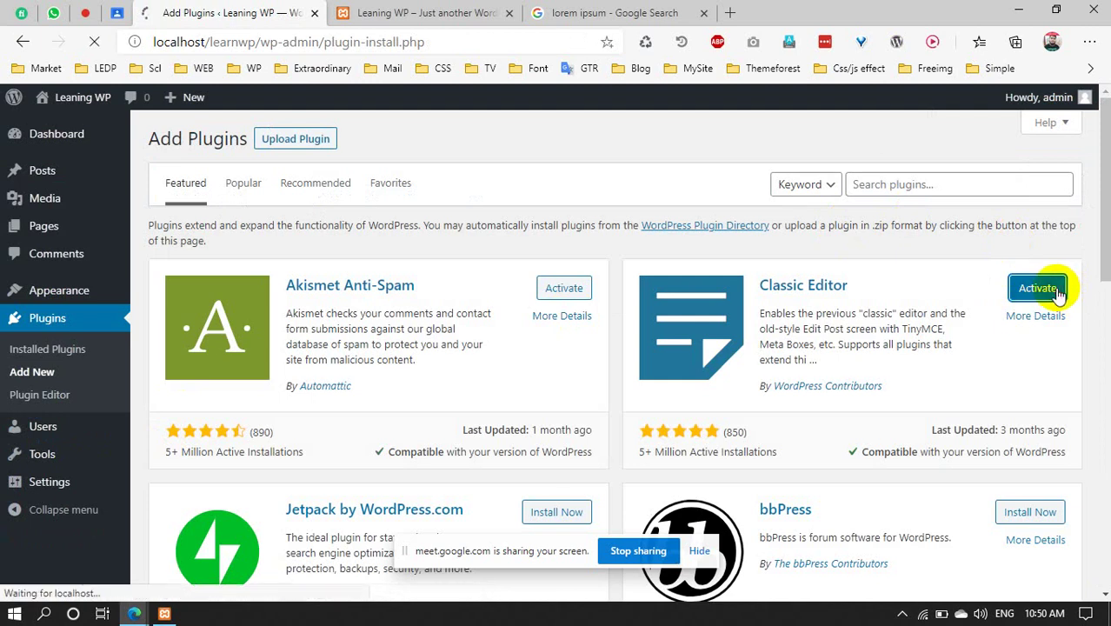
# Start a new post and look over the title and content areas of the classic editor
pyautogui.moveTo(48, 168)
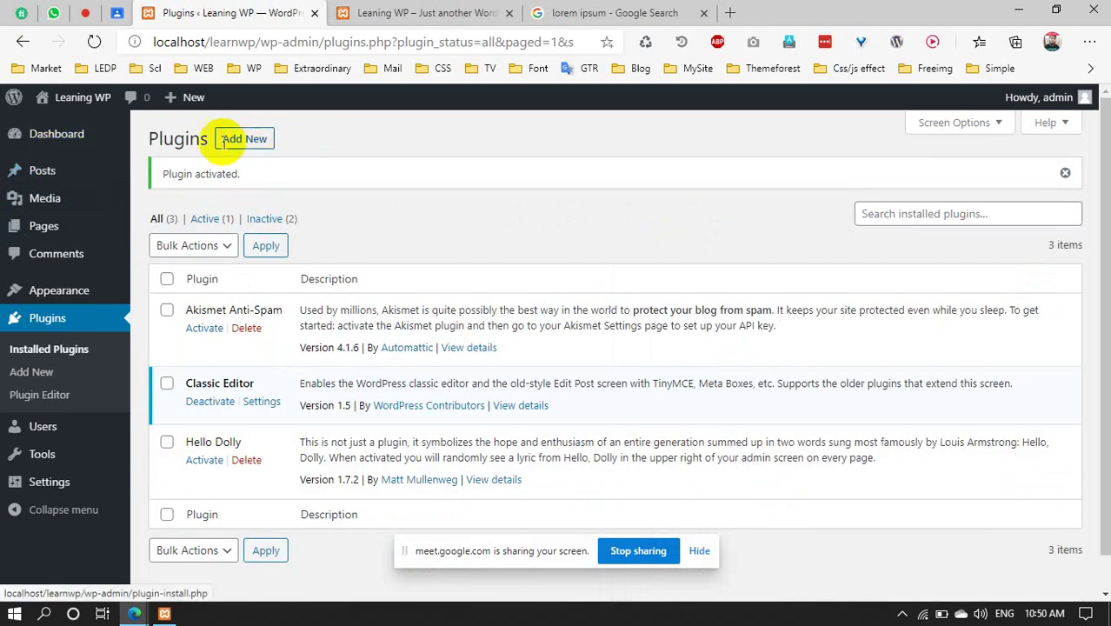
pyautogui.moveTo(43, 187)
pyautogui.click(166, 198)
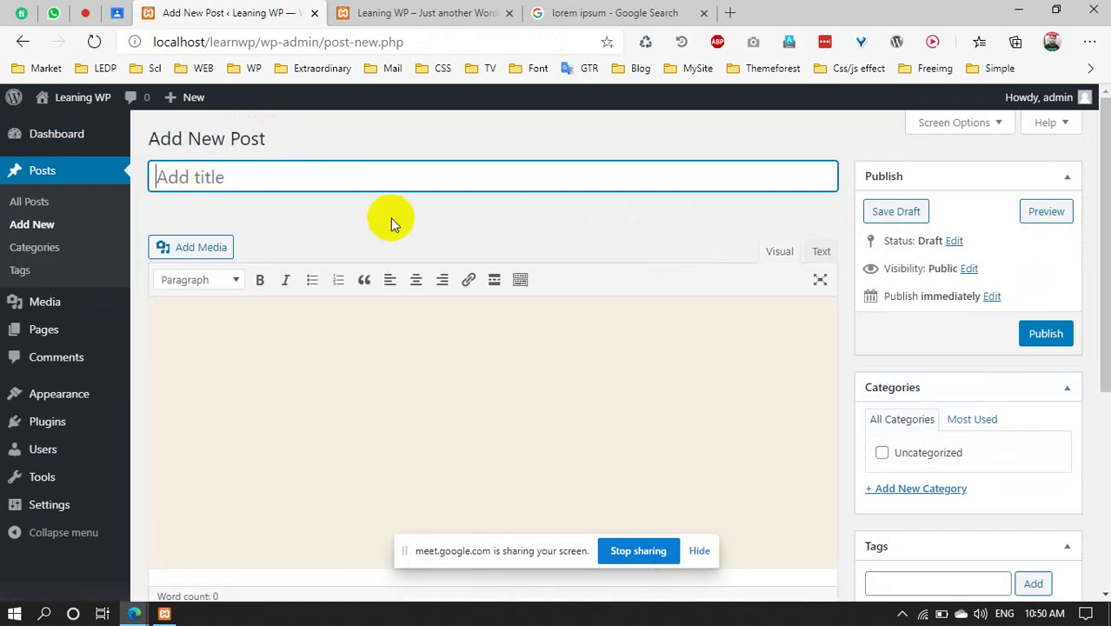
pyautogui.scroll(-1, 653, 378)
pyautogui.scroll(-2, 609, 305)
pyautogui.scroll(2, 586, 235)
pyautogui.click(552, 309)
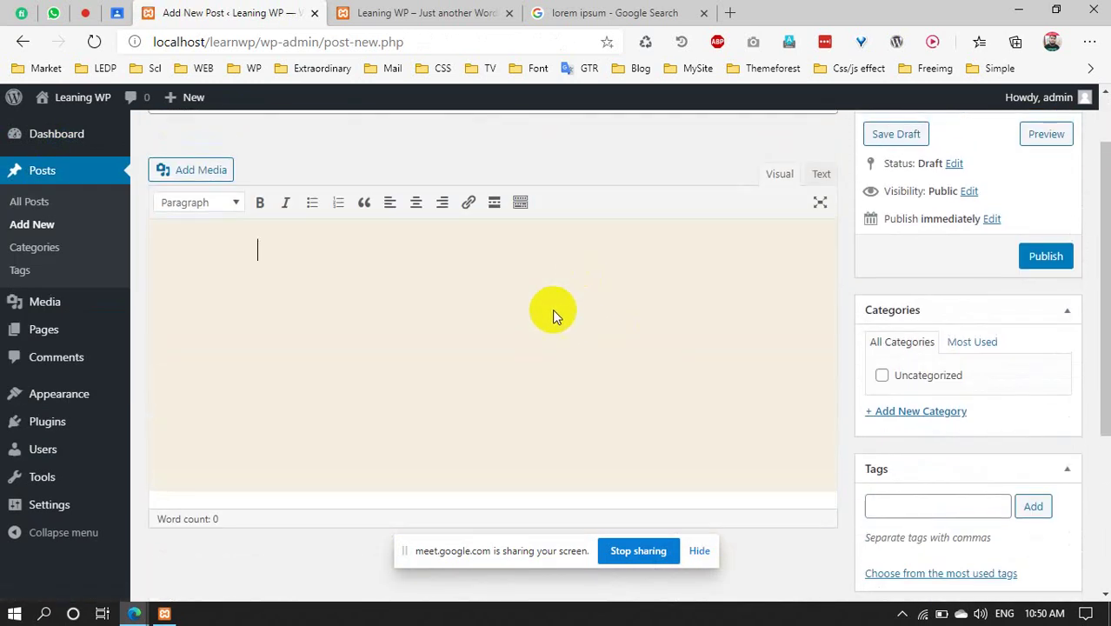
pyautogui.scroll(1, 306, 254)
pyautogui.click(237, 175)
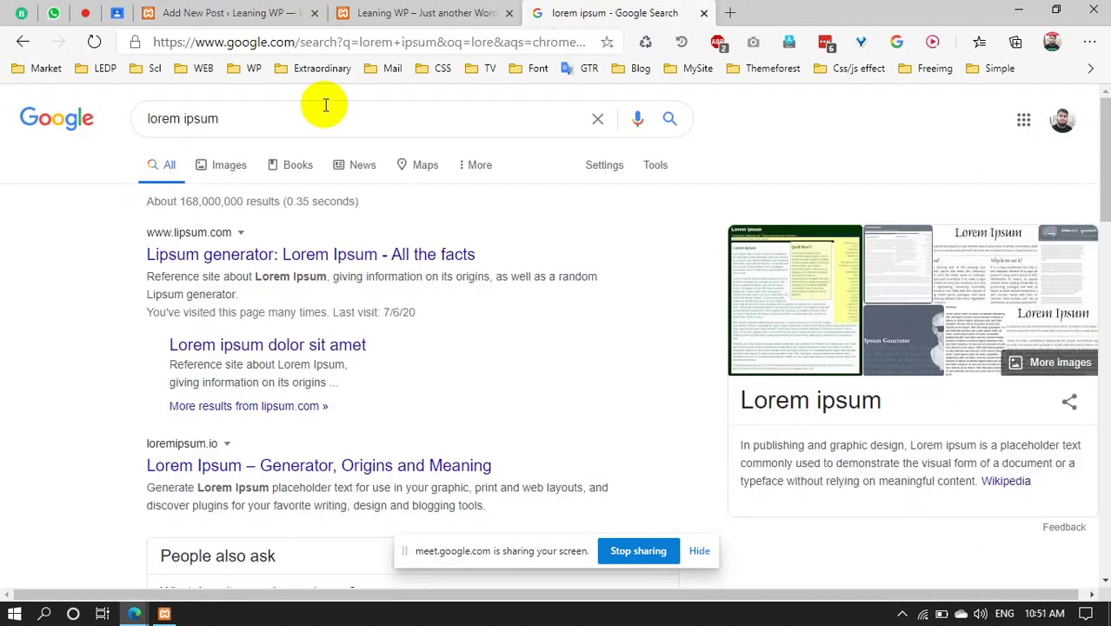
# Copy the "What is Lorem Ipsum?" text from "printing and typesetting" onward on lipsum.com into the new post's content
pyautogui.click(198, 255)
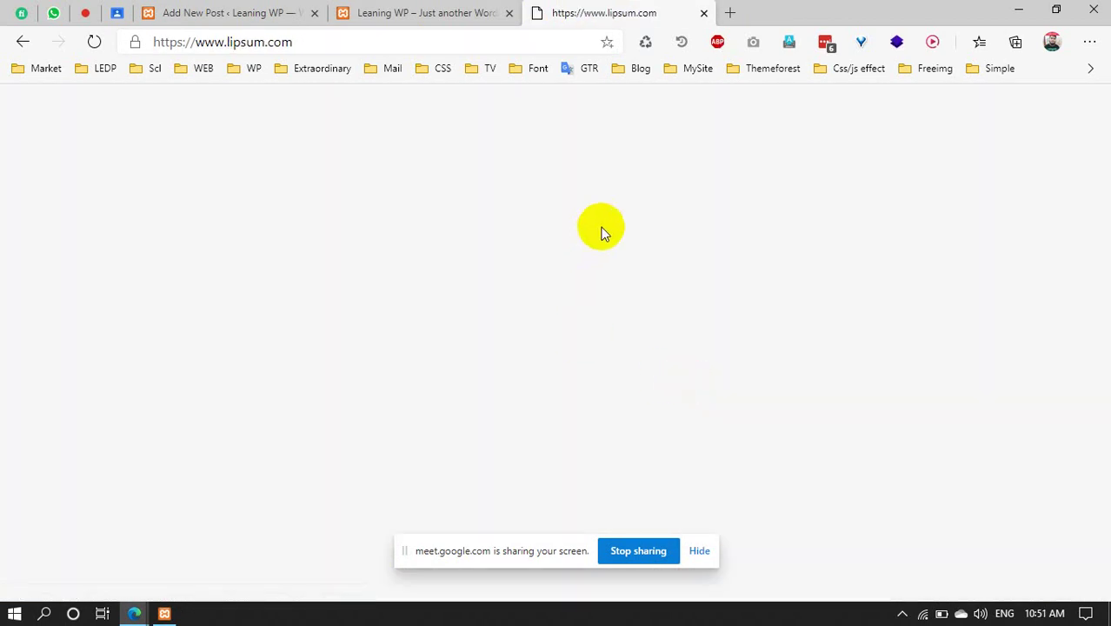
pyautogui.scroll(-1, 287, 409)
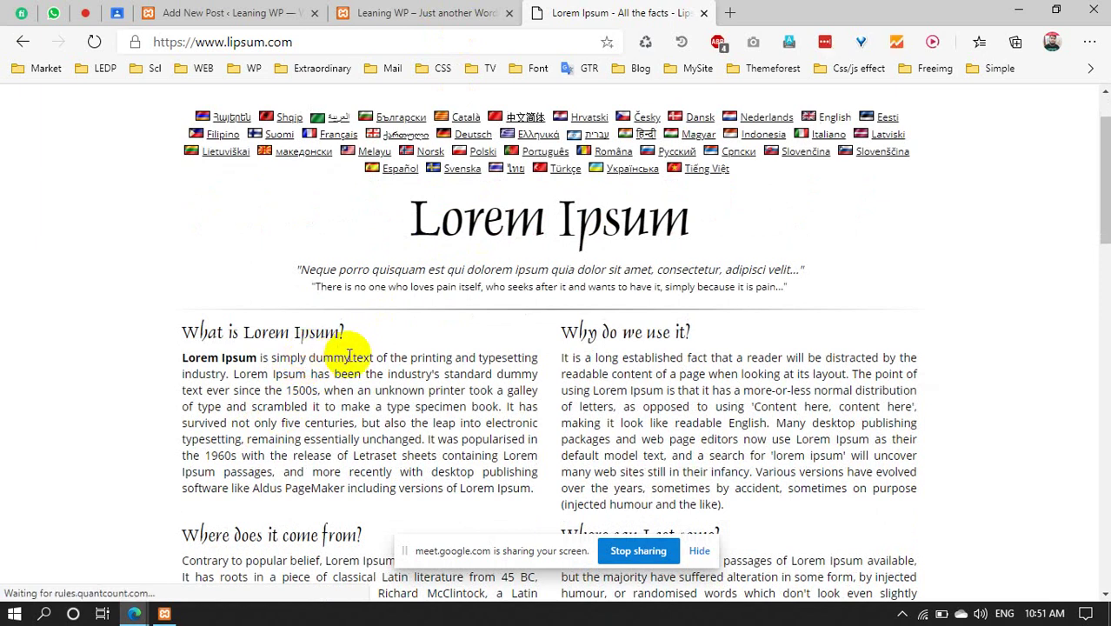
pyautogui.moveTo(410, 357); pyautogui.dragTo(533, 491)
pyautogui.hotkey('ctrl', 'c')
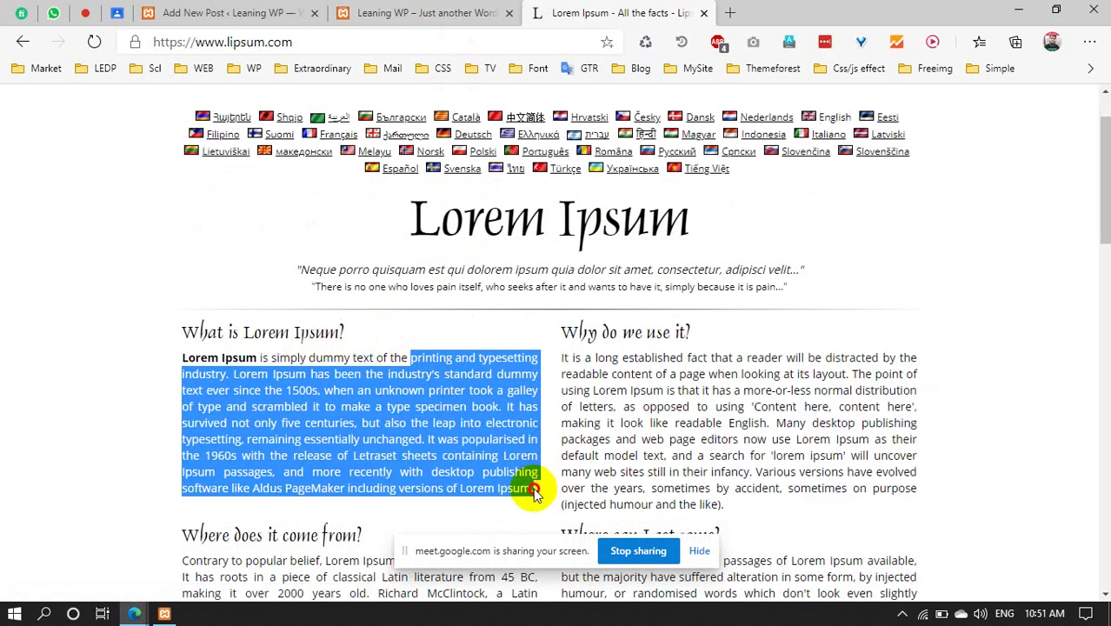
pyautogui.click(196, 12)
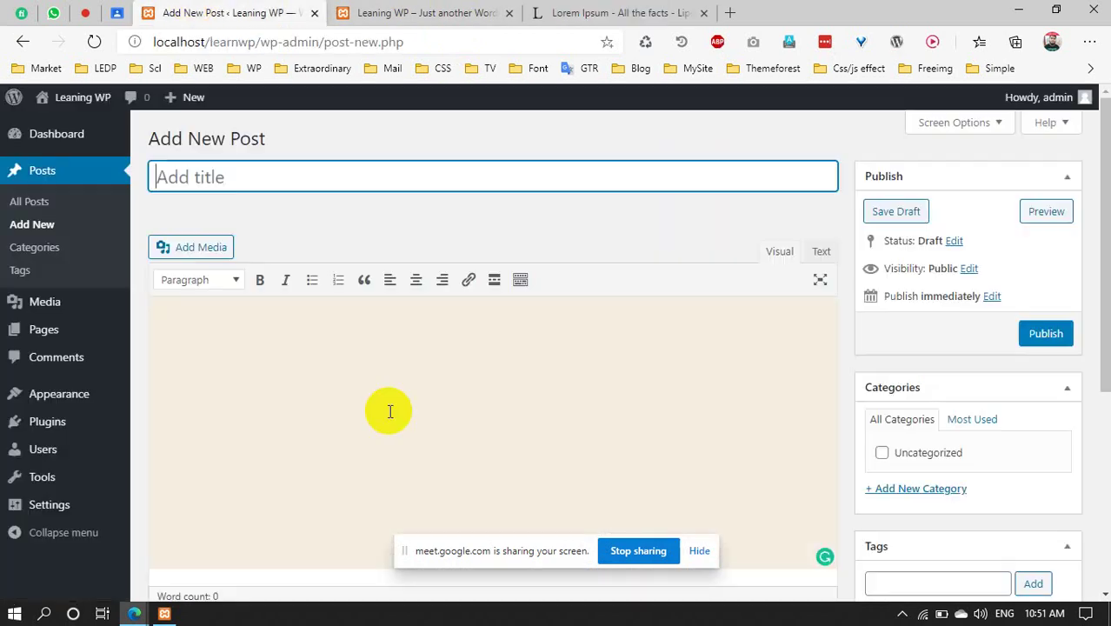
pyautogui.click(334, 333)
pyautogui.hotkey('ctrl', 'v')
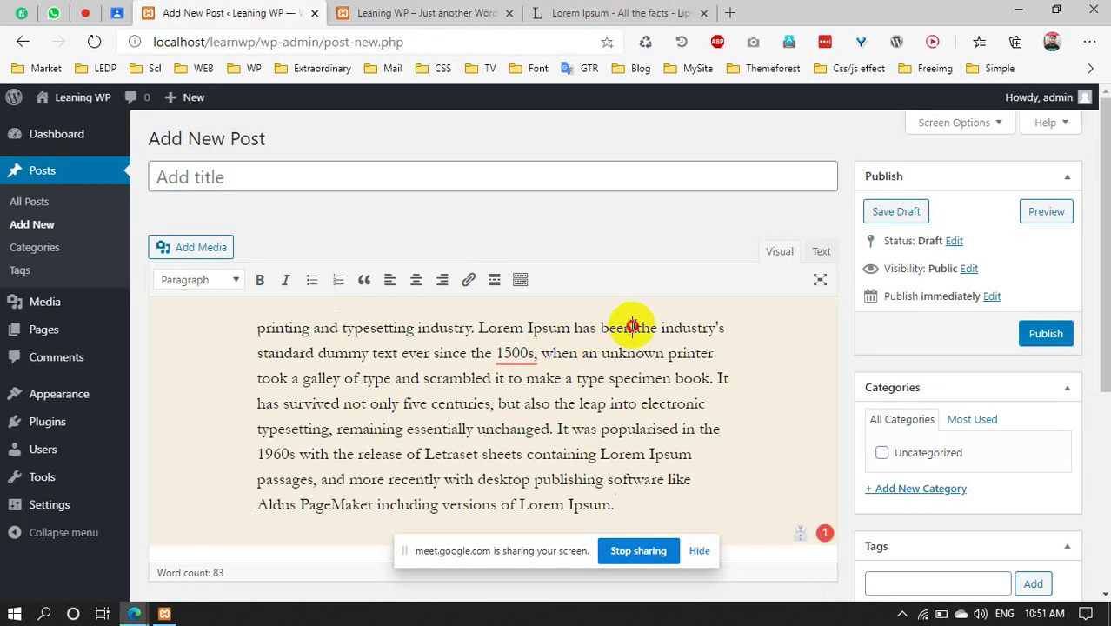
# Copy the content's first line, "printing and typesetting industry. Lorem Ipsum has been the industry's", into the post title
pyautogui.moveTo(723, 327); pyautogui.dragTo(263, 318)
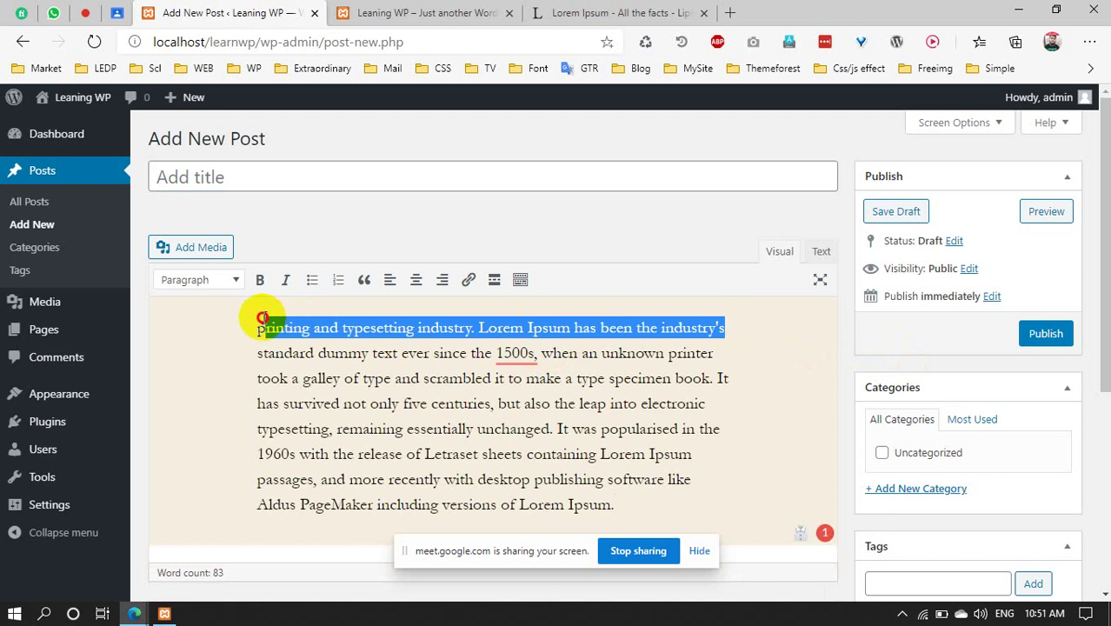
pyautogui.hotkey('ctrl', 'c')
pyautogui.click(206, 174)
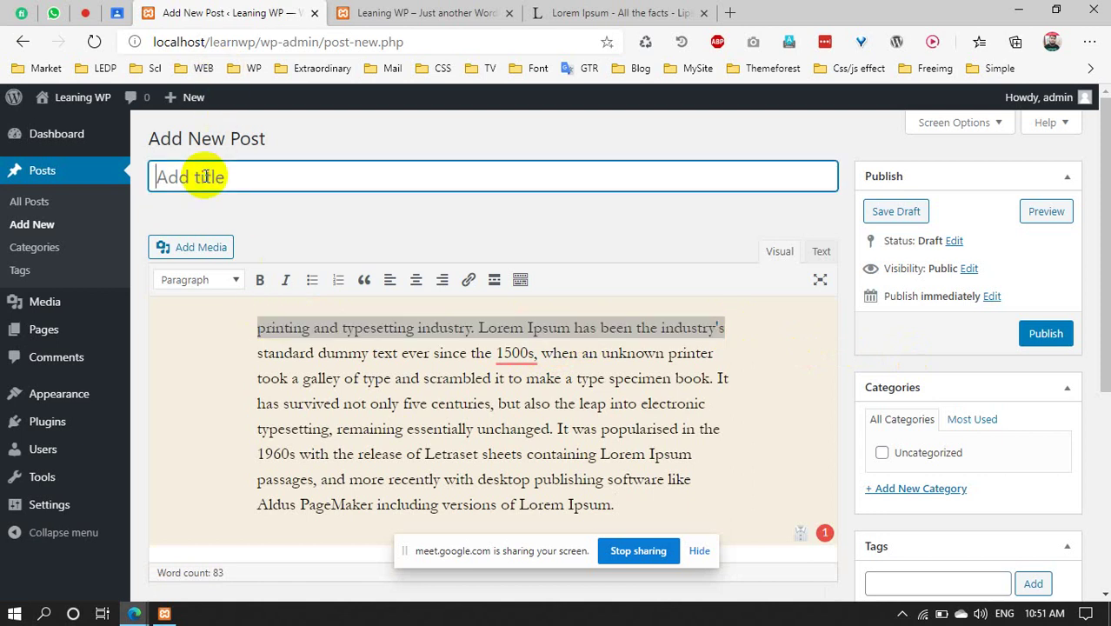
pyautogui.hotkey('ctrl', 'v')
pyautogui.moveTo(293, 178); pyautogui.dragTo(543, 183)
pyautogui.scroll(-3, 396, 372)
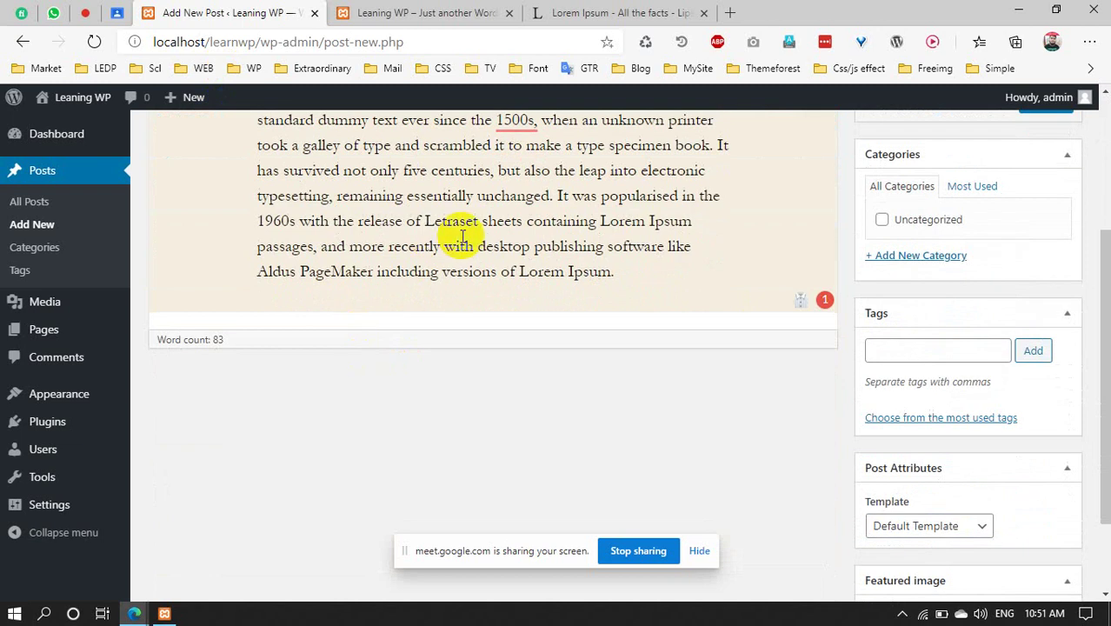
pyautogui.scroll(3, 504, 249)
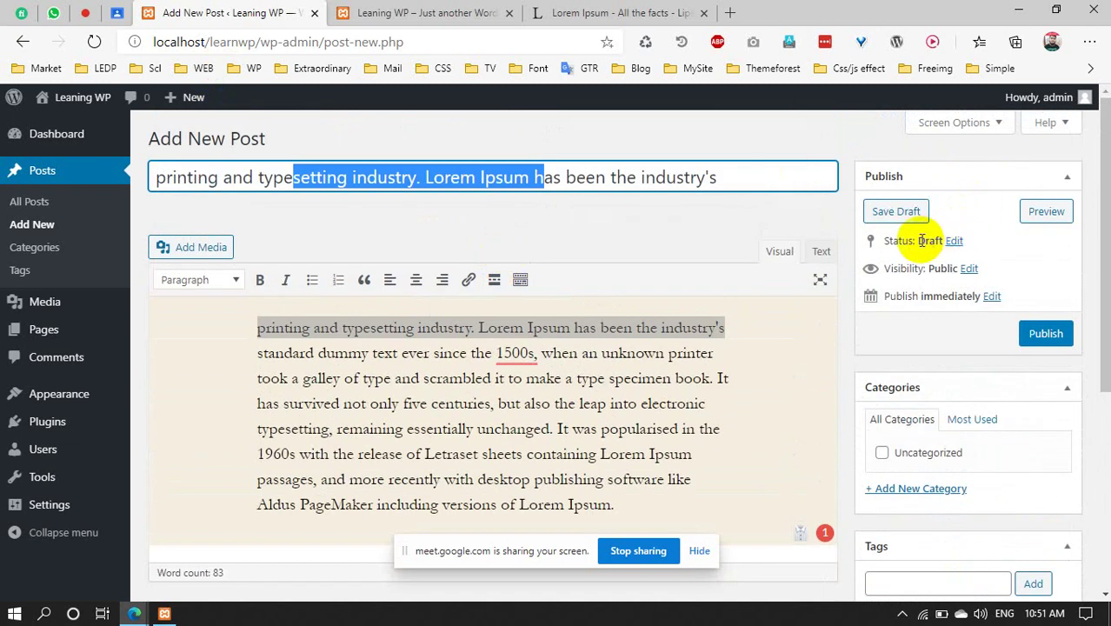
pyautogui.moveTo(888, 241); pyautogui.dragTo(910, 241)
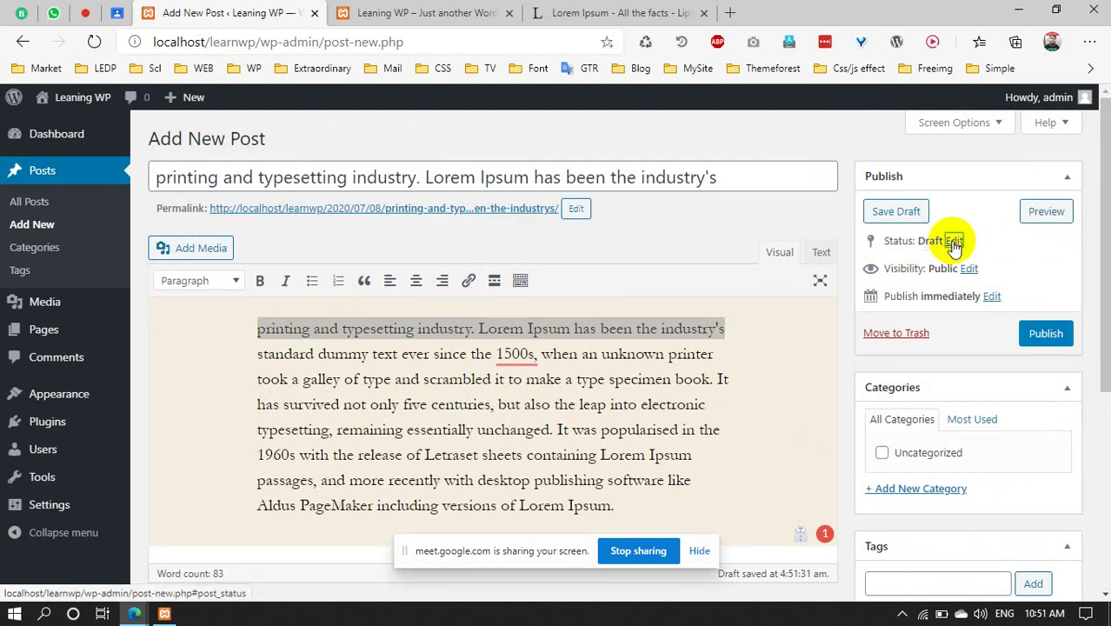
pyautogui.click(954, 242)
pyautogui.click(942, 266)
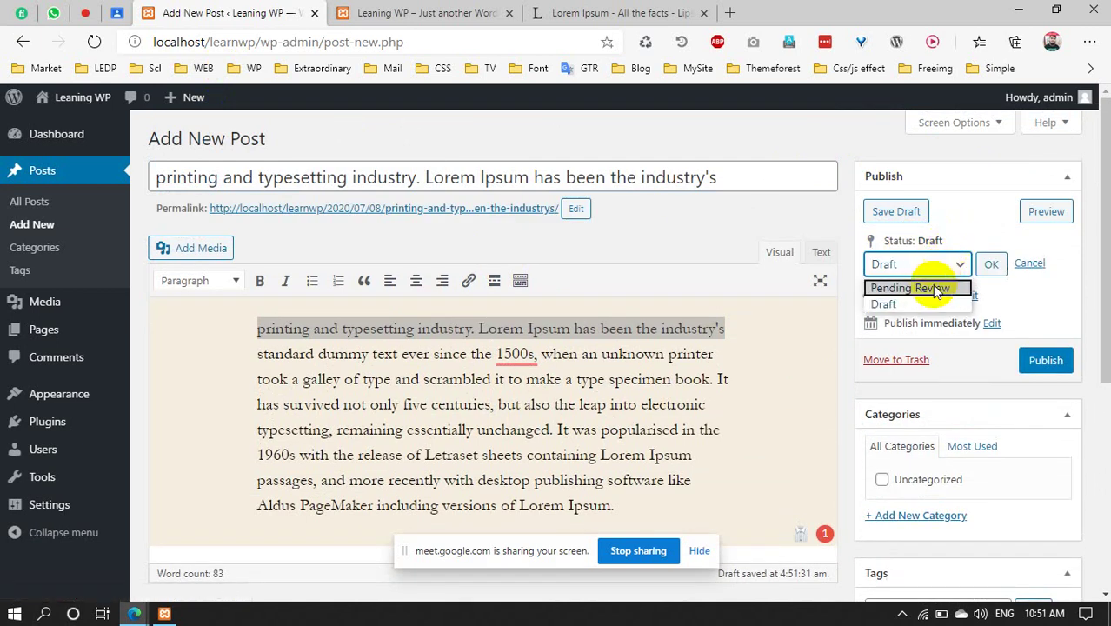
pyautogui.click(936, 290)
pyautogui.click(935, 272)
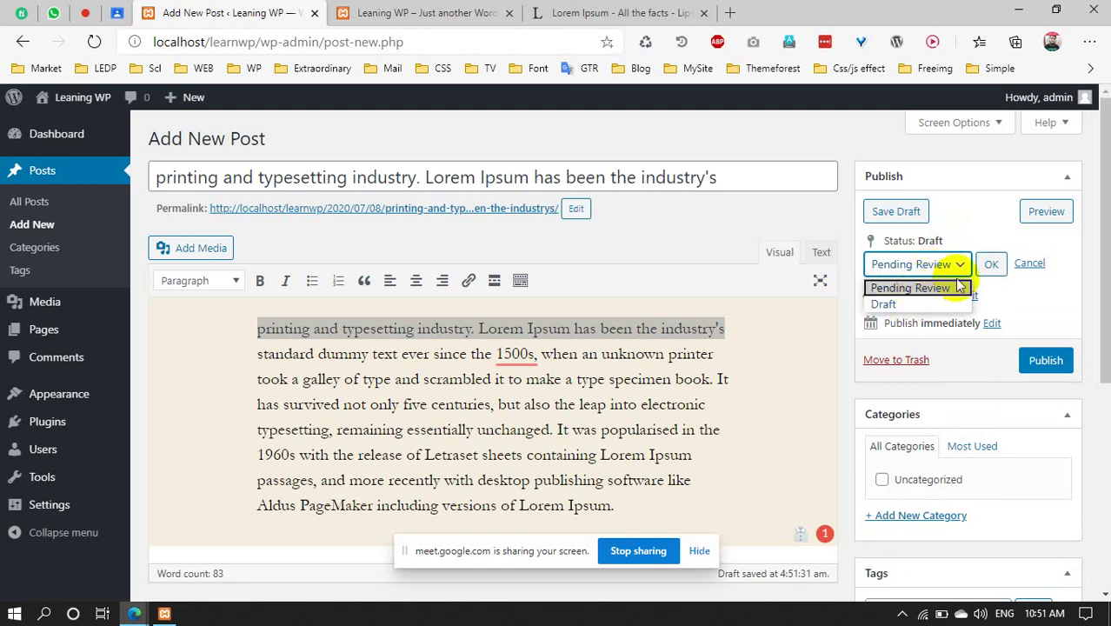
pyautogui.click(1028, 264)
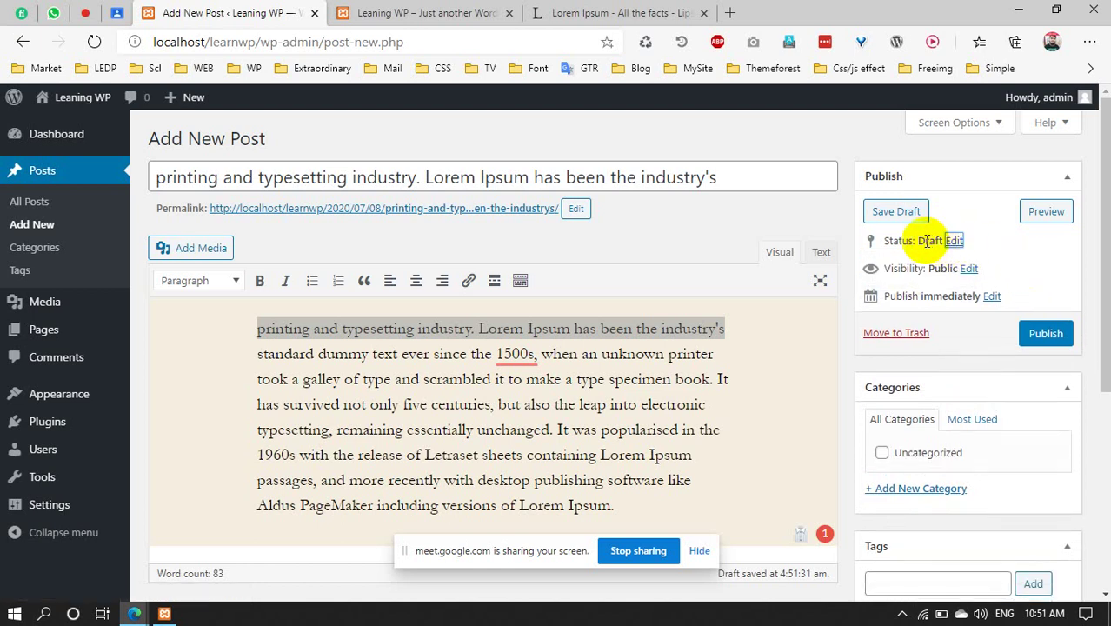
# Choose Pending Review as the post's status without applying it, and review the title and content
pyautogui.click(953, 241)
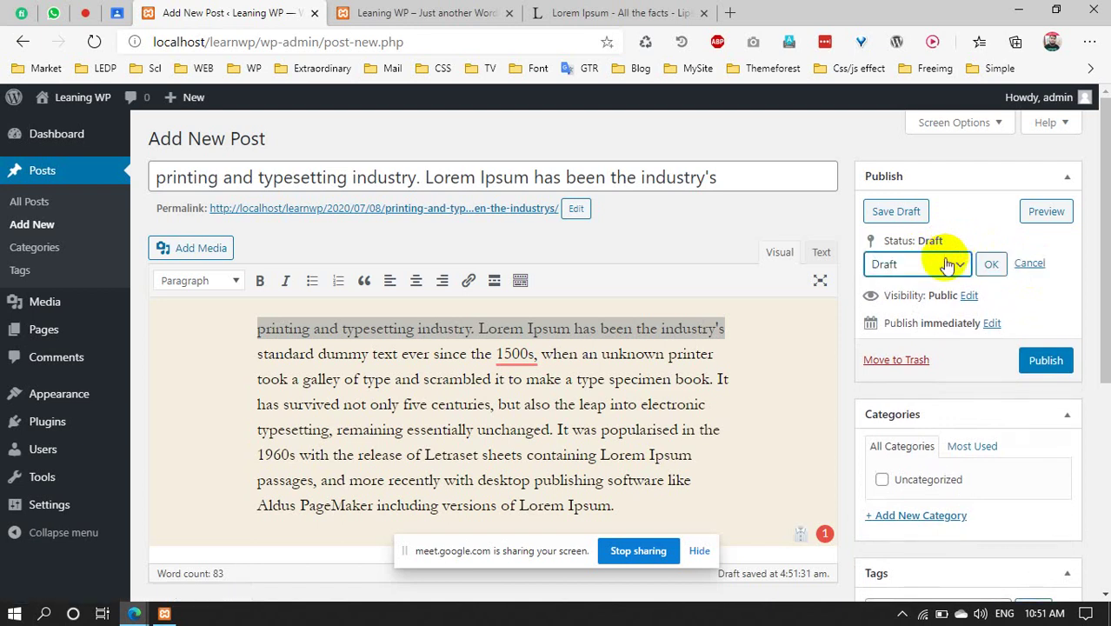
pyautogui.click(942, 268)
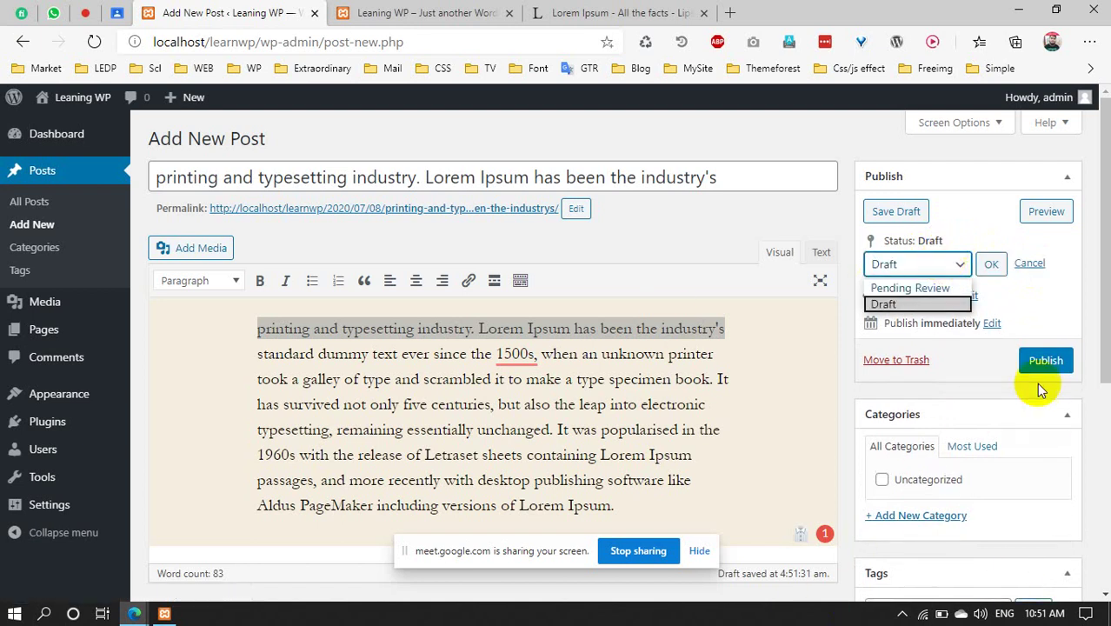
pyautogui.click(885, 288)
pyautogui.click(948, 268)
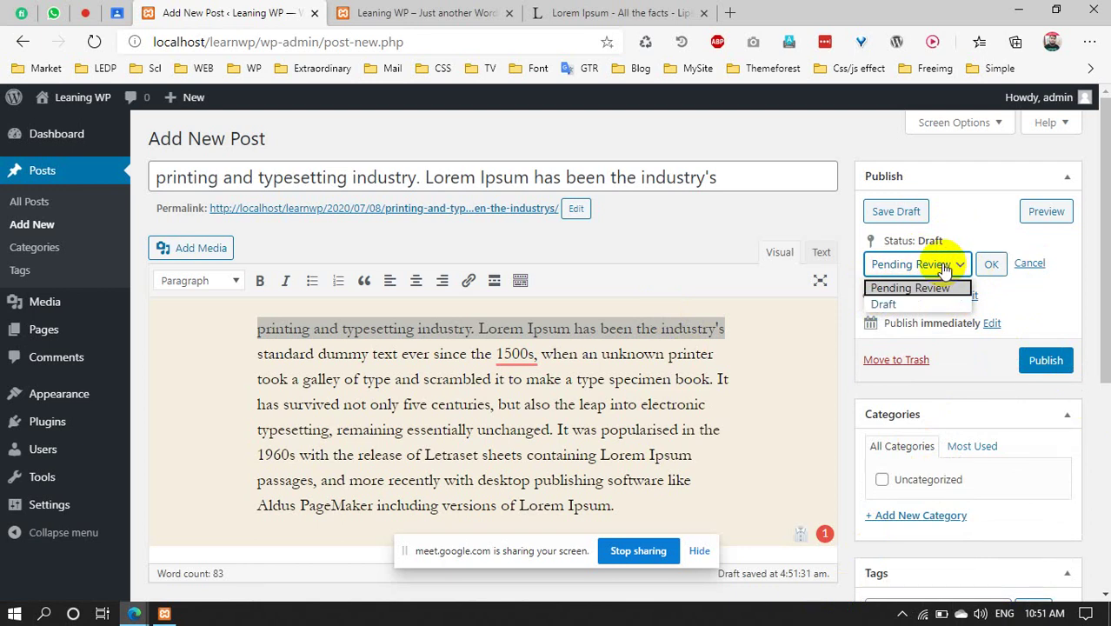
pyautogui.click(913, 292)
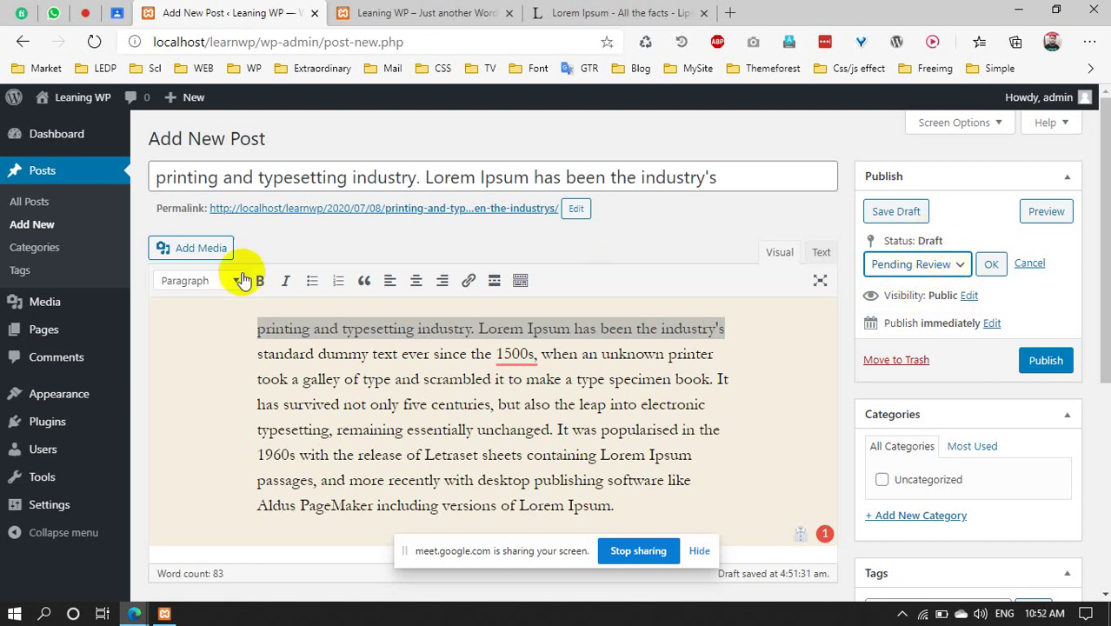
pyautogui.moveTo(197, 179); pyautogui.dragTo(749, 185)
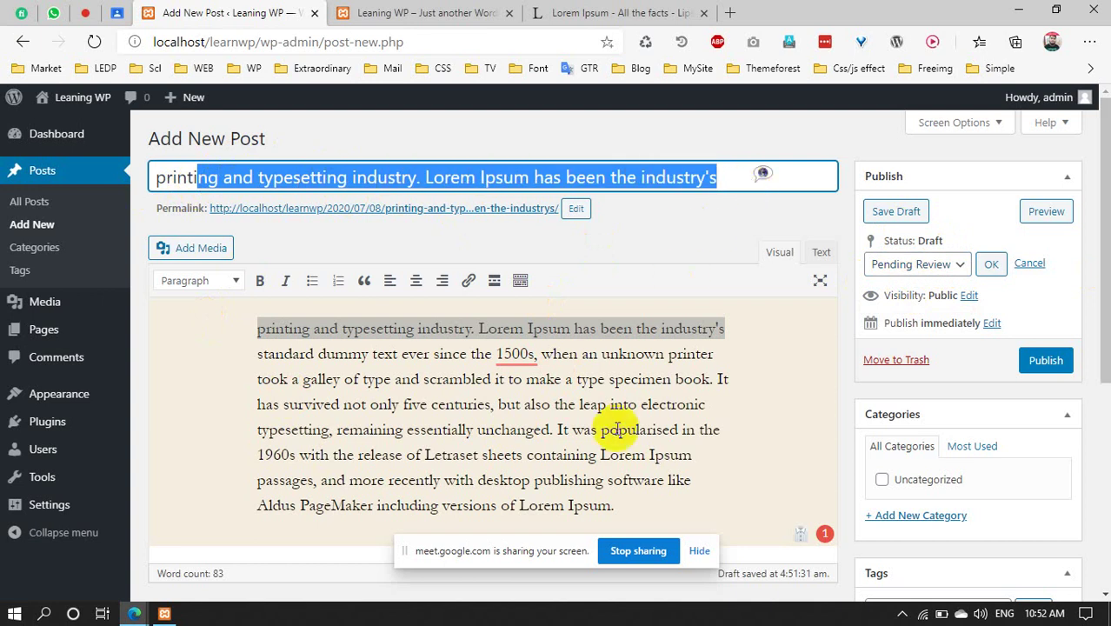
pyautogui.scroll(-5, 788, 451)
pyautogui.scroll(5, 614, 453)
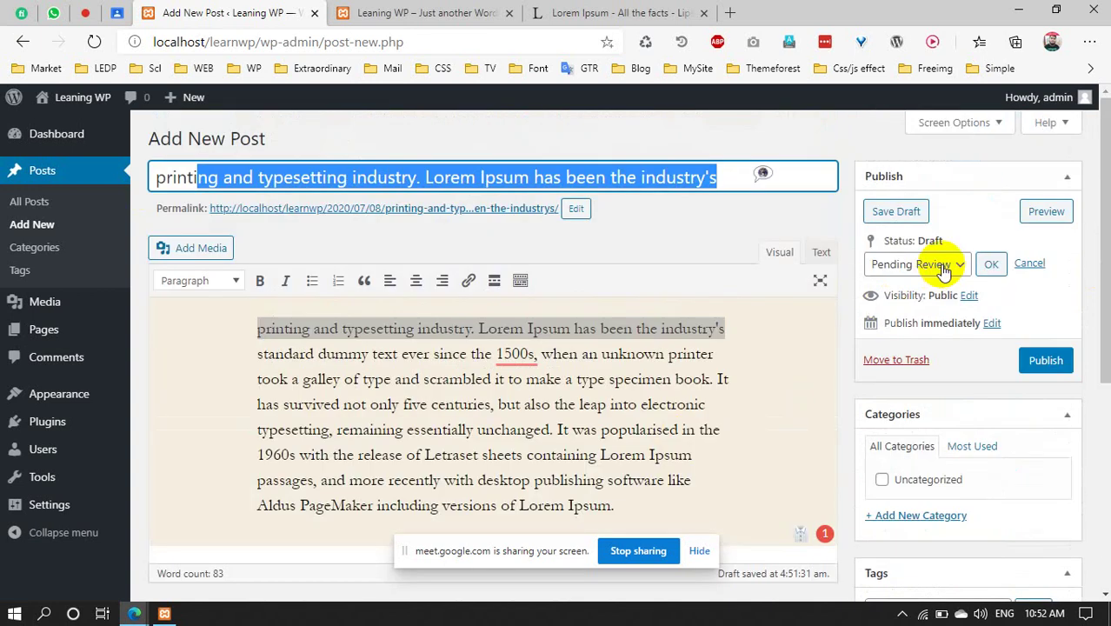
# Try the Private and Password protected visibility options for the post and return the choice to Public
pyautogui.click(899, 295)
pyautogui.click(968, 297)
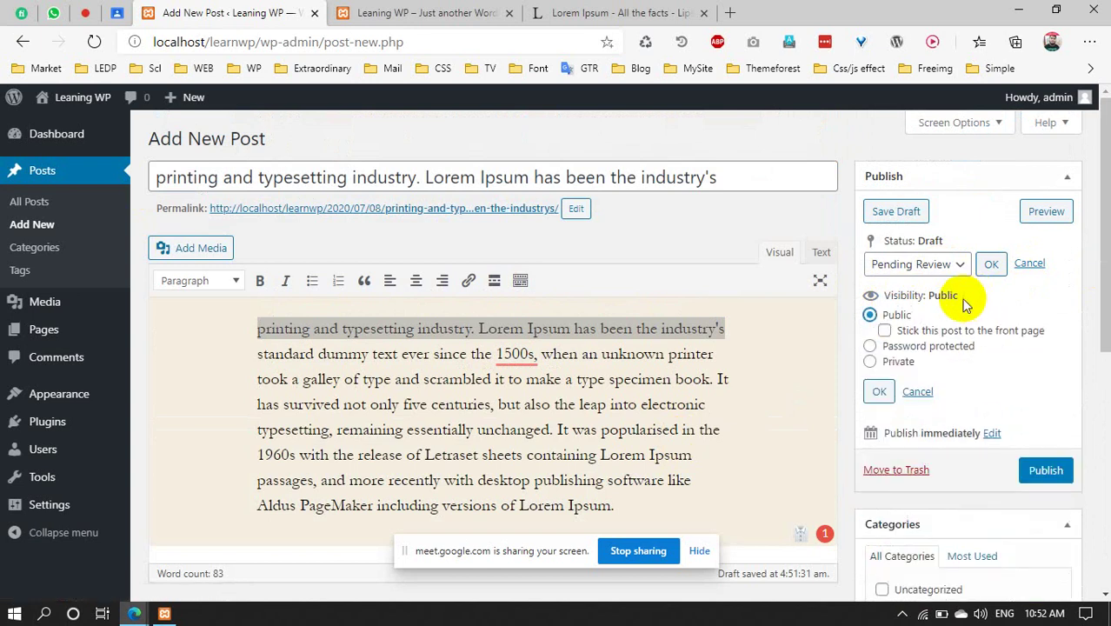
pyautogui.click(867, 363)
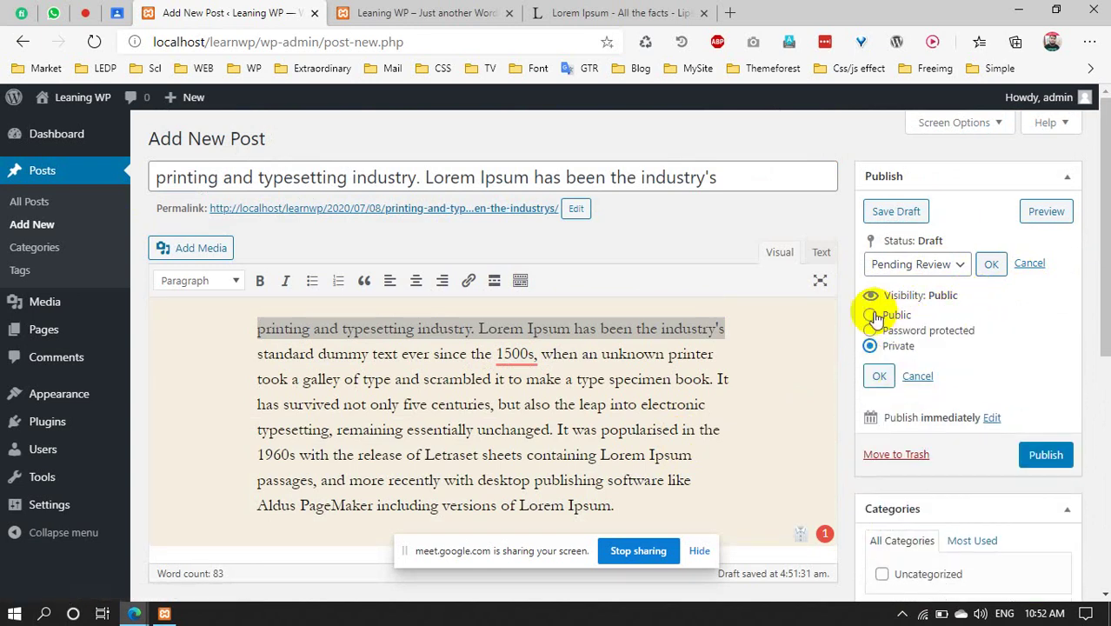
pyautogui.click(870, 314)
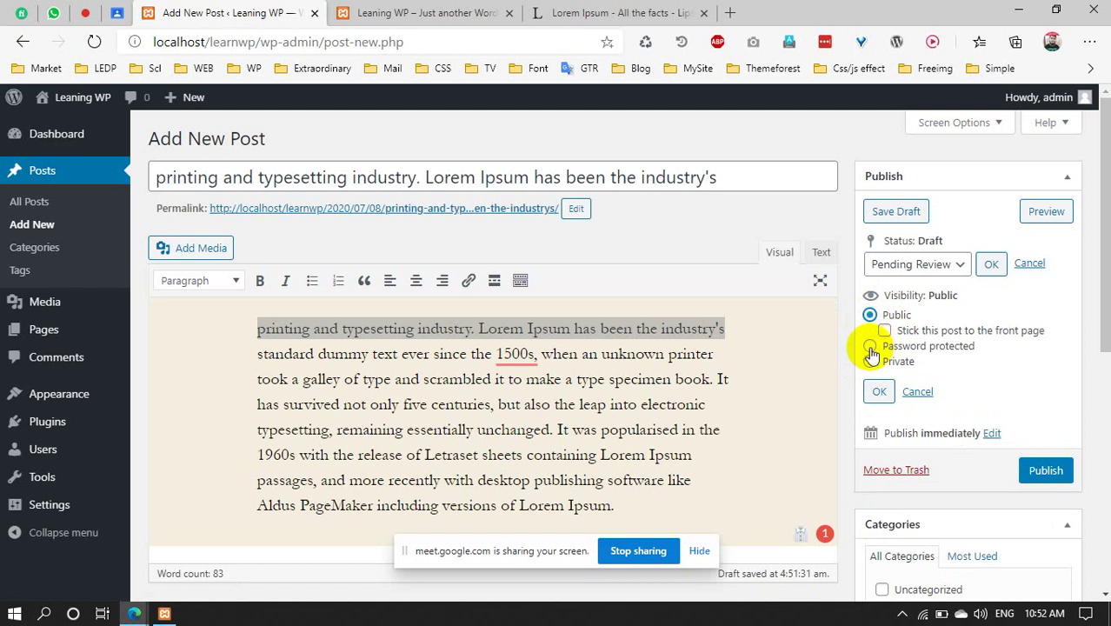
pyautogui.click(870, 347)
pyautogui.click(885, 363)
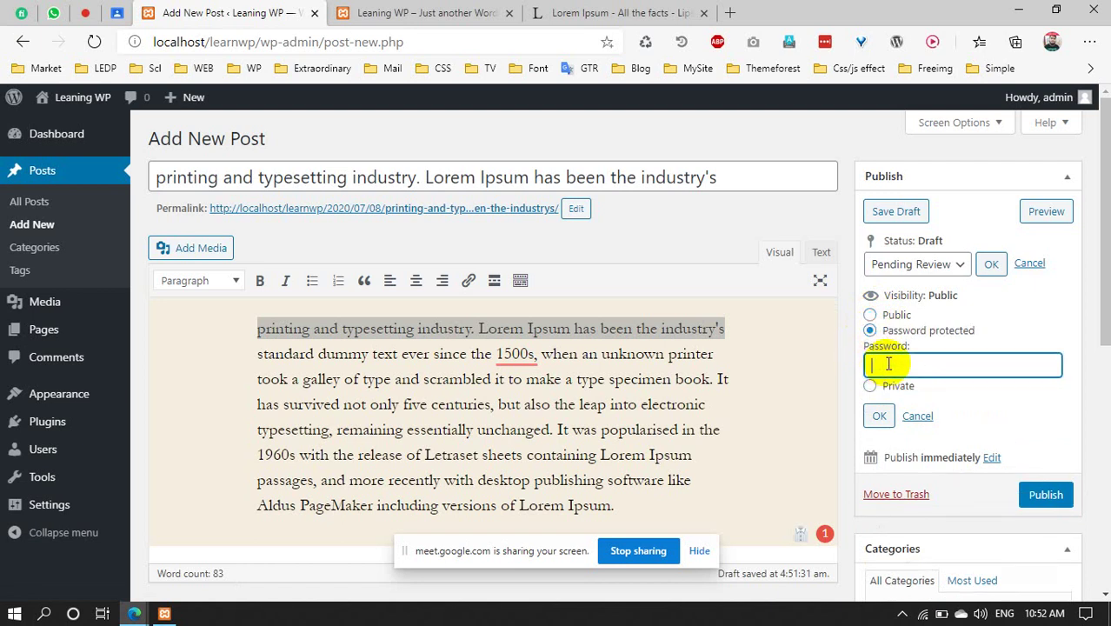
pyautogui.click(869, 314)
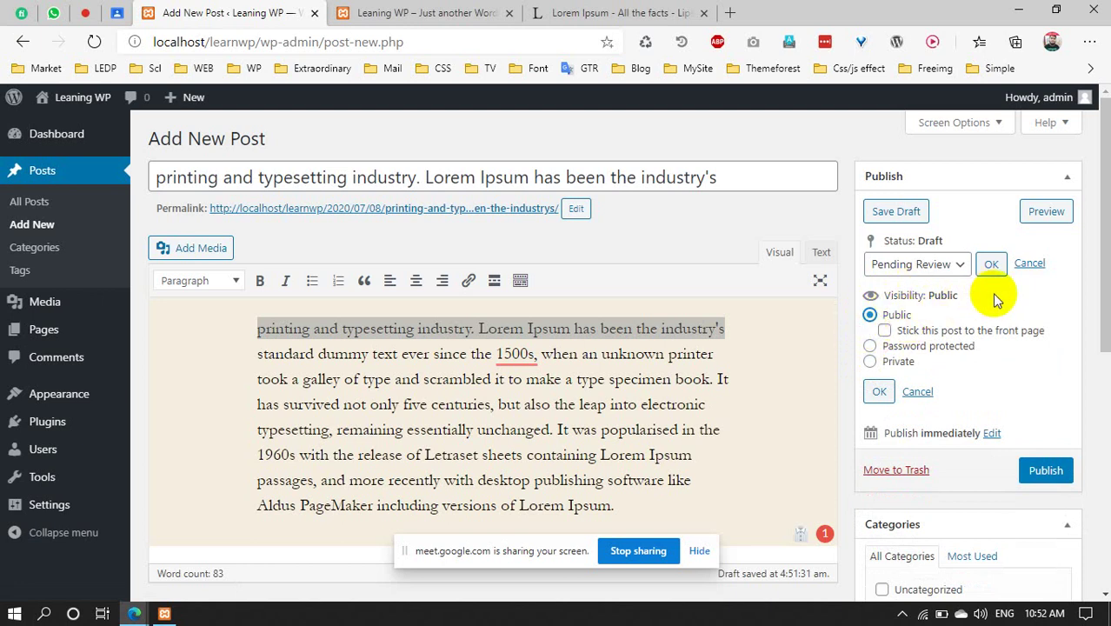
# Examine the post's publish date settings and month choices, then close them without scheduling a date
pyautogui.scroll(-1, 1008, 356)
pyautogui.scroll(-2, 1005, 352)
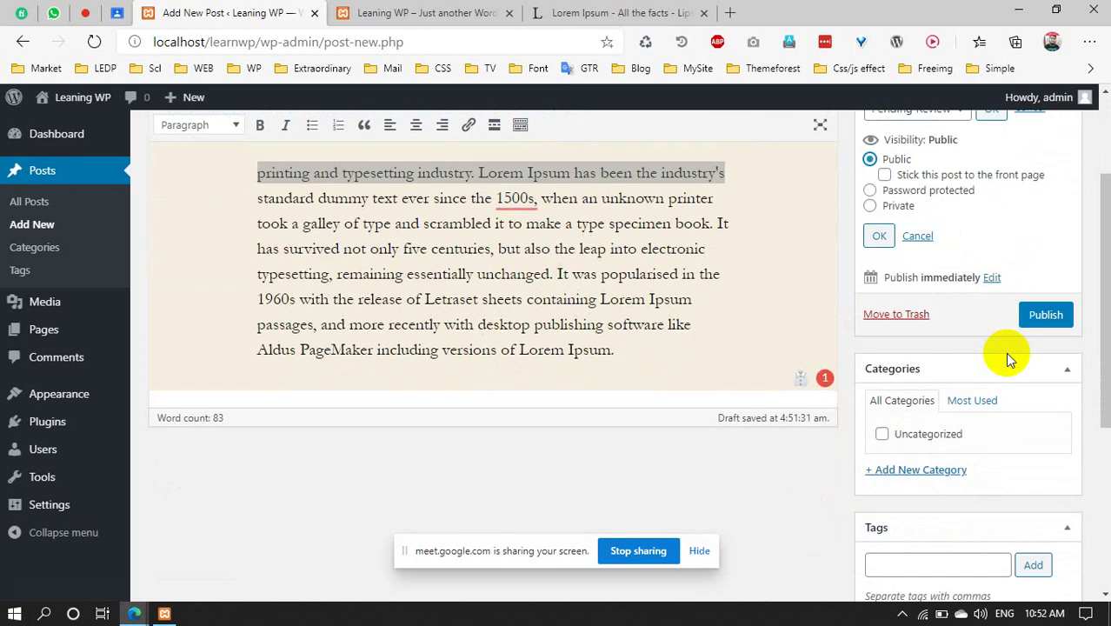
pyautogui.click(989, 278)
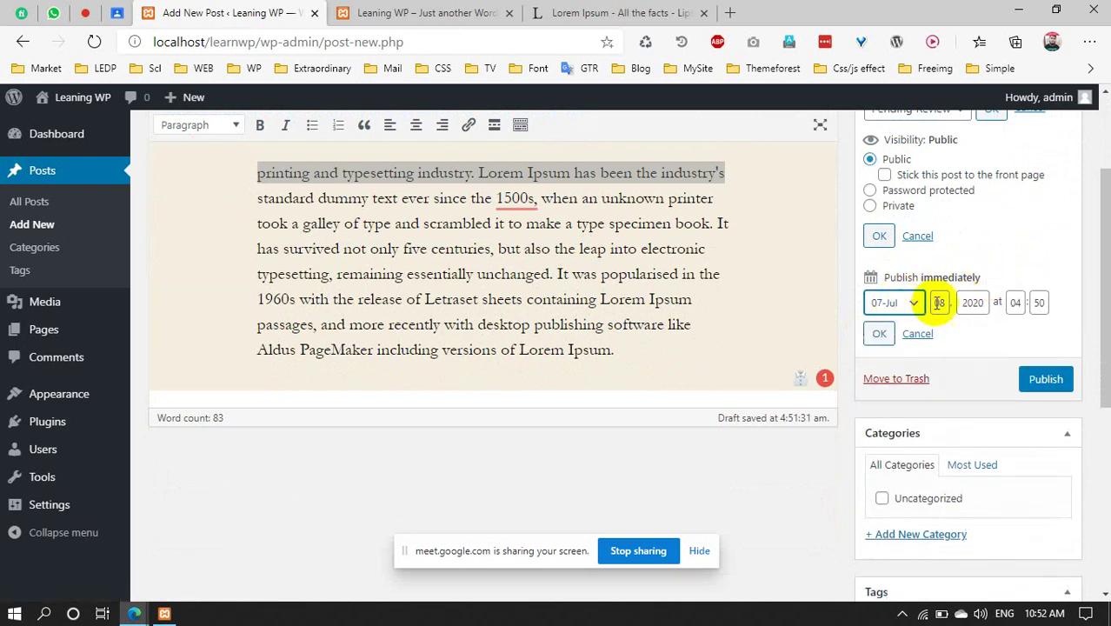
pyautogui.click(888, 303)
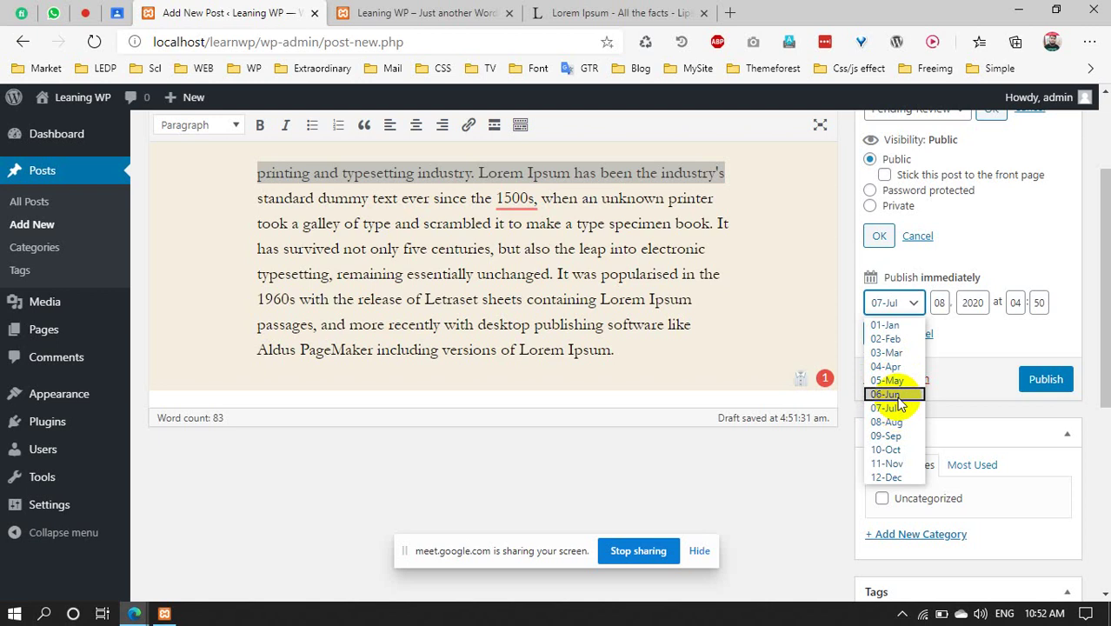
pyautogui.click(957, 330)
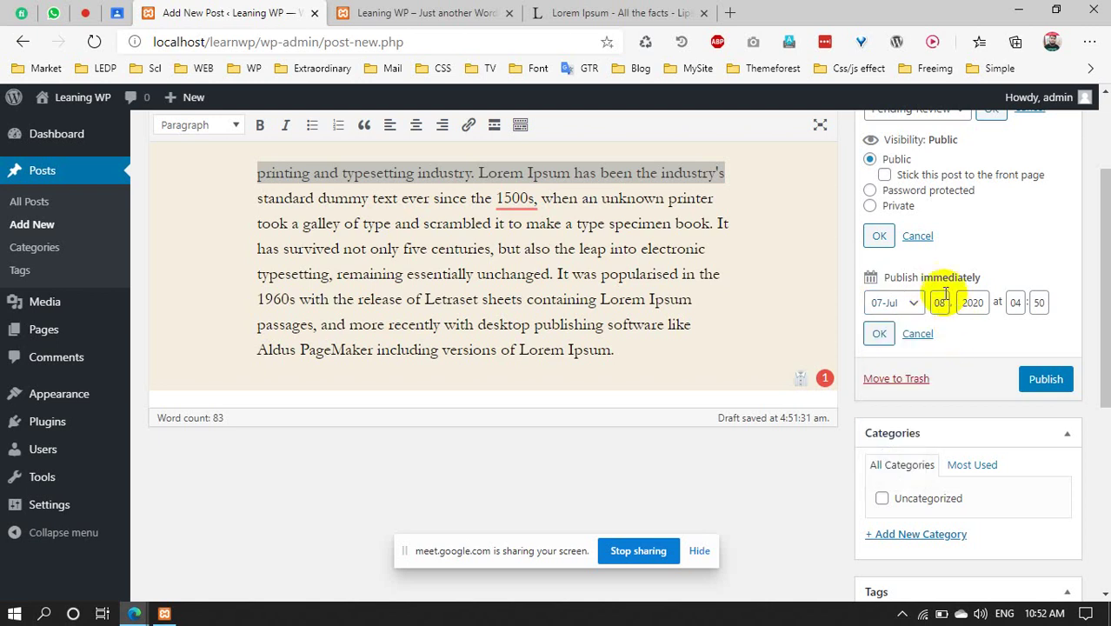
pyautogui.click(914, 336)
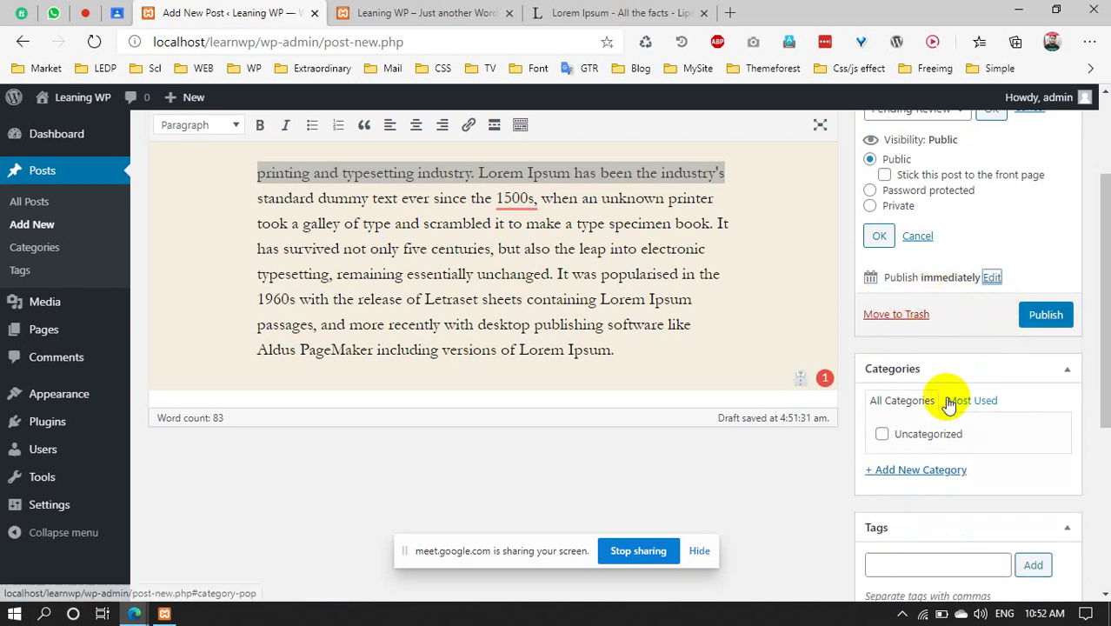
# Collapse the Categories box of the post and expand it again
pyautogui.scroll(-1, 977, 365)
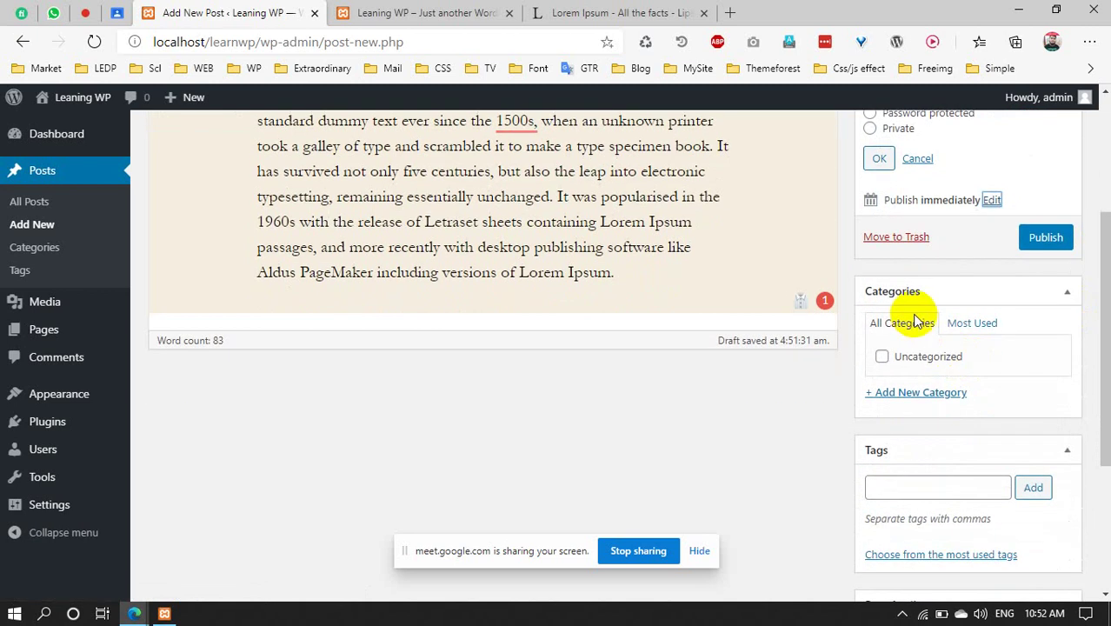
pyautogui.click(1040, 291)
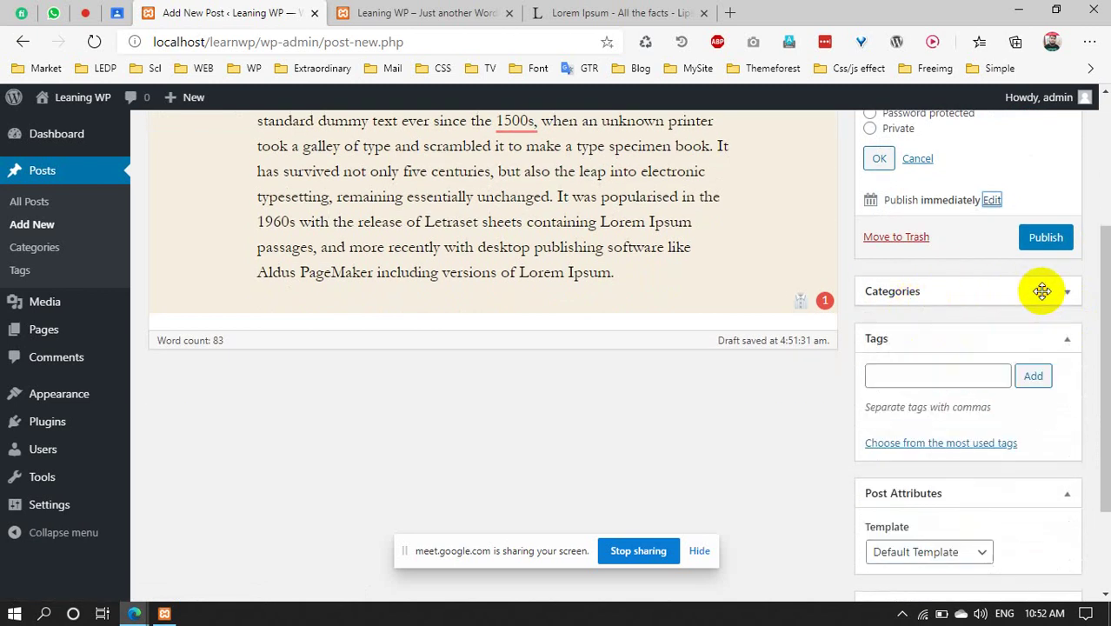
pyautogui.click(1040, 290)
pyautogui.scroll(3, 222, 117)
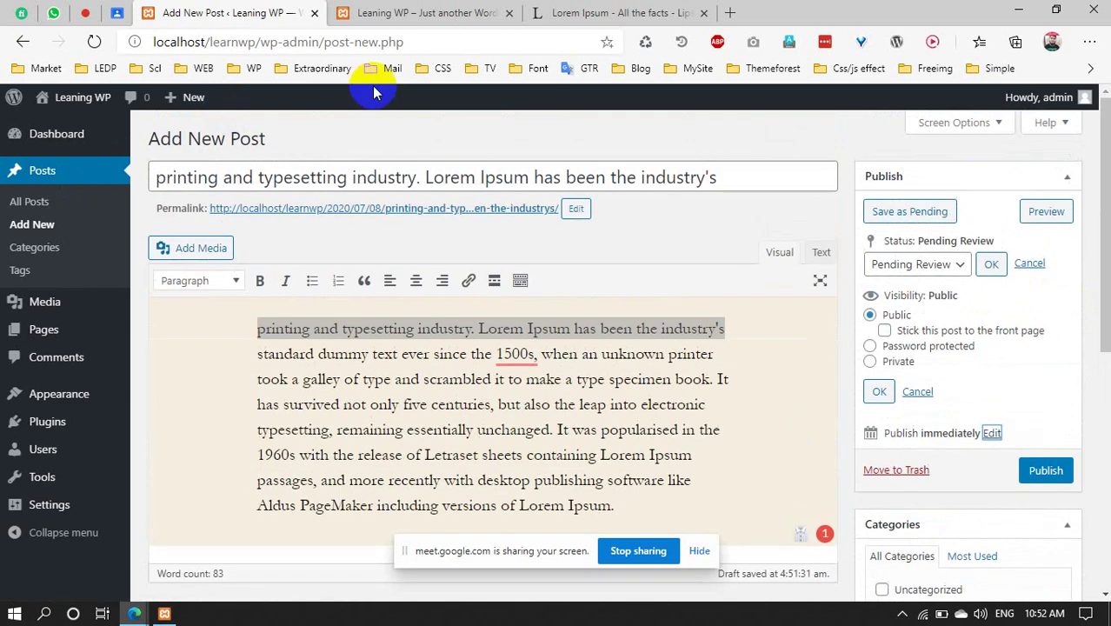
# Look at the category and layout of the Hello world! post on the site's front page, then return to the post editor
pyautogui.click(408, 11)
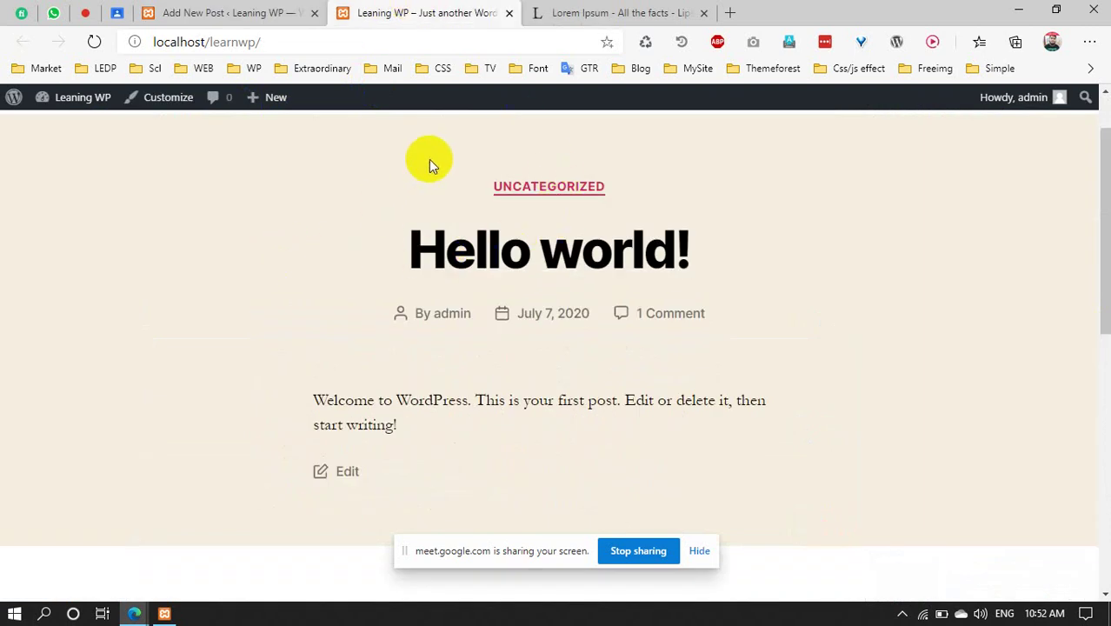
pyautogui.moveTo(441, 134); pyautogui.dragTo(775, 433)
pyautogui.click(381, 141)
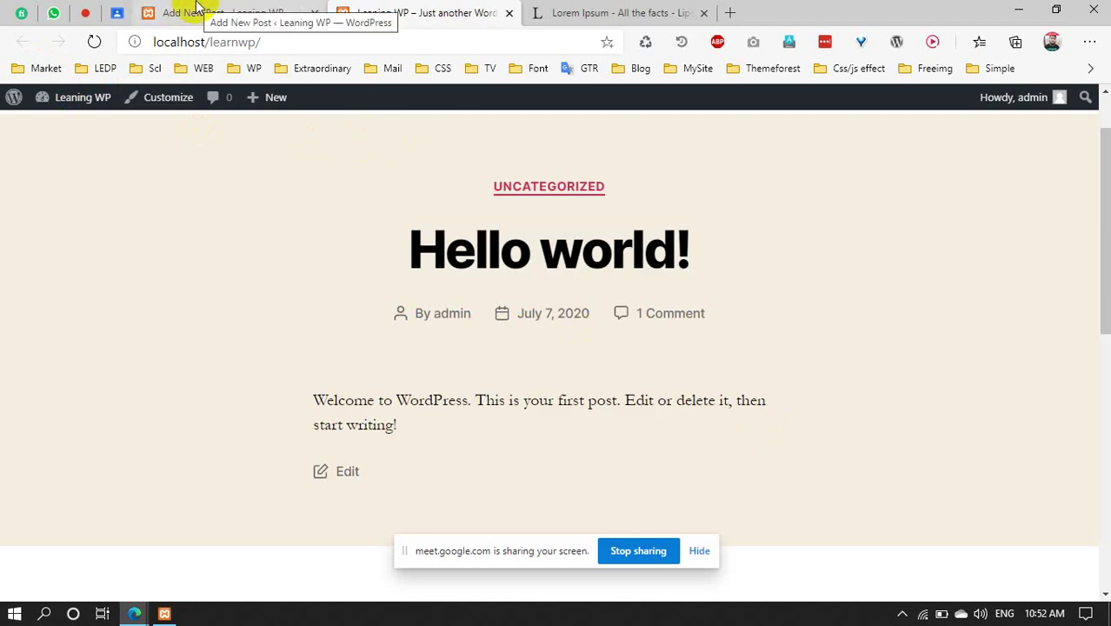
pyautogui.click(236, 13)
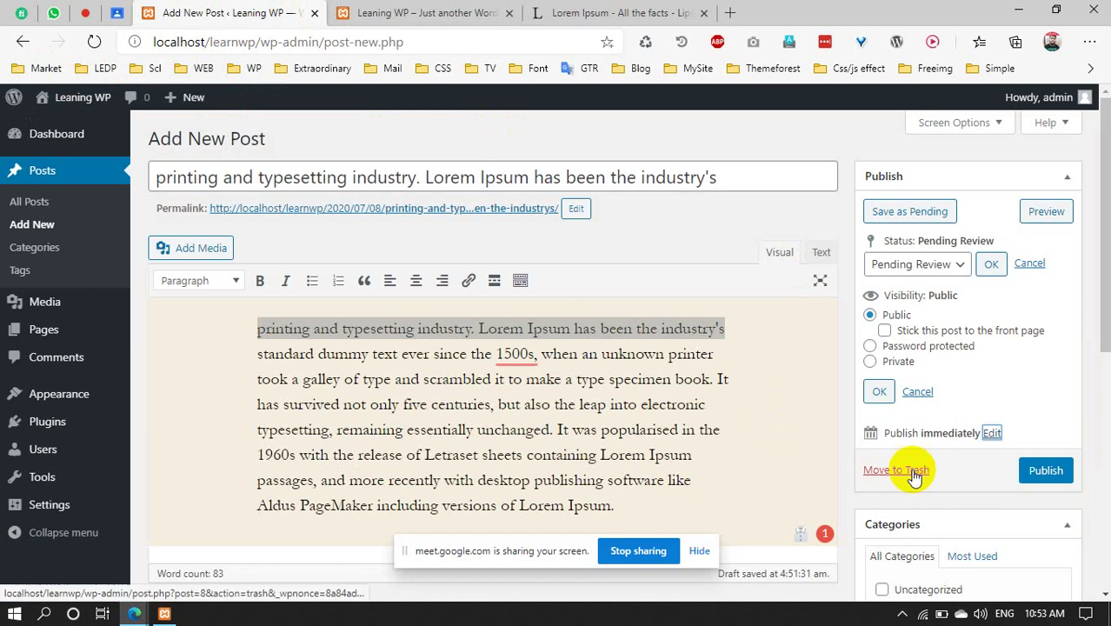
# Add a new category named "Web Design" to the post, without a parent category
pyautogui.scroll(-1, 1040, 573)
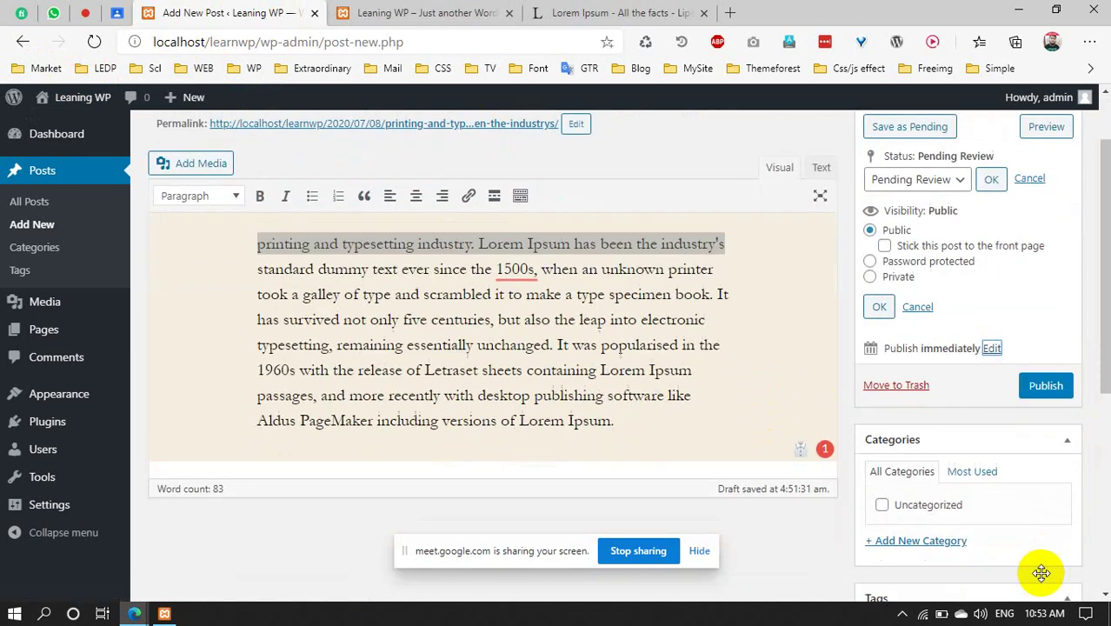
pyautogui.scroll(-1, 1040, 573)
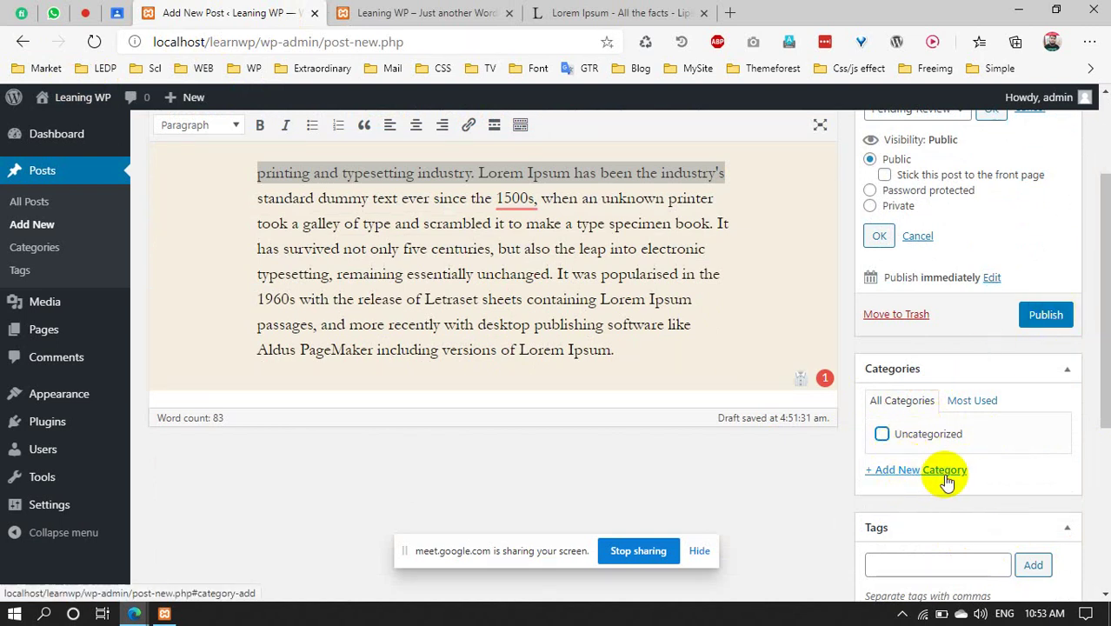
pyautogui.scroll(-2, 951, 482)
pyautogui.click(934, 319)
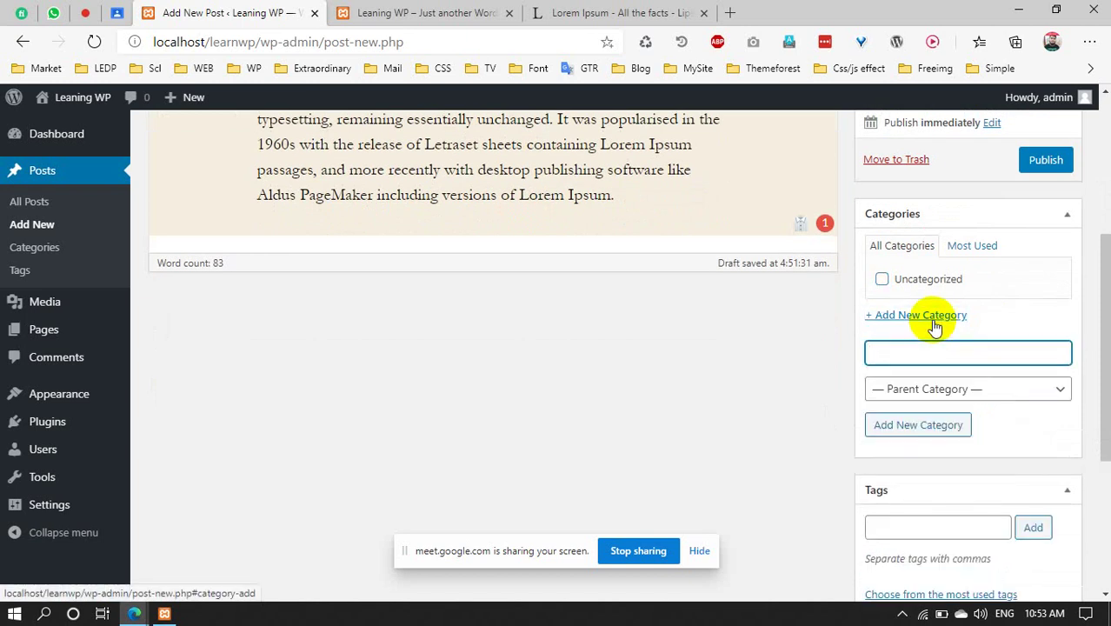
pyautogui.rightClick(915, 353)
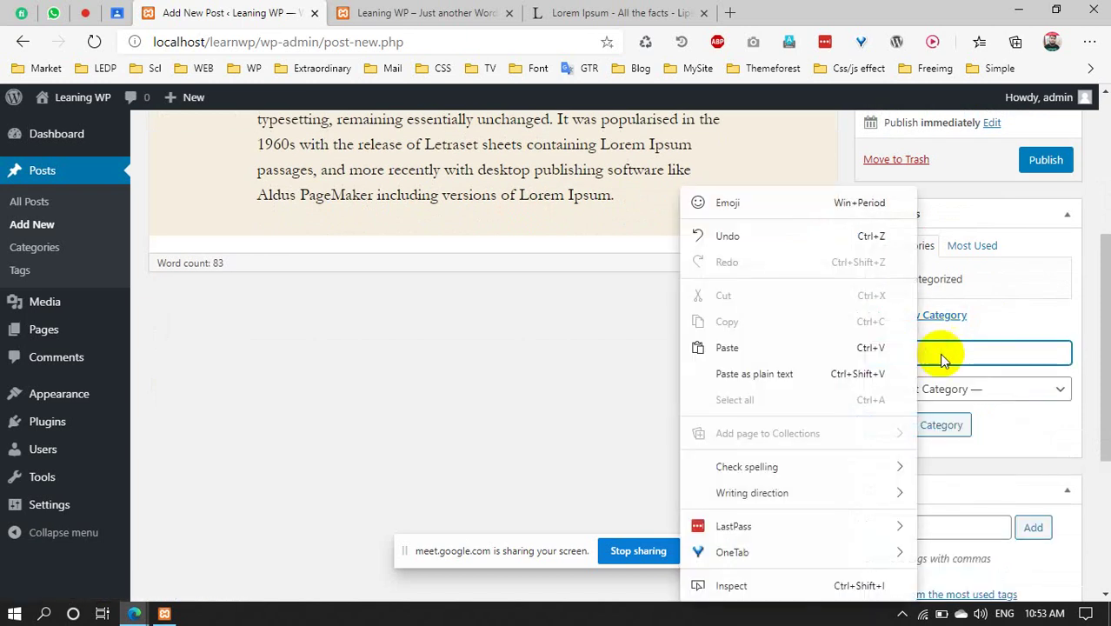
pyautogui.click(942, 355)
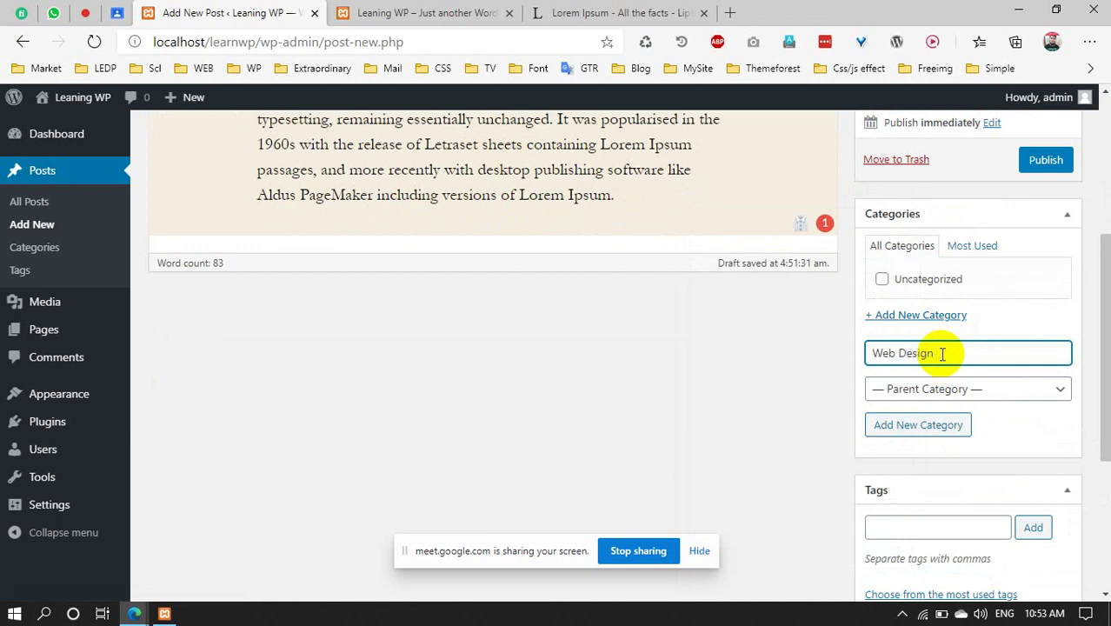
pyautogui.click(960, 417)
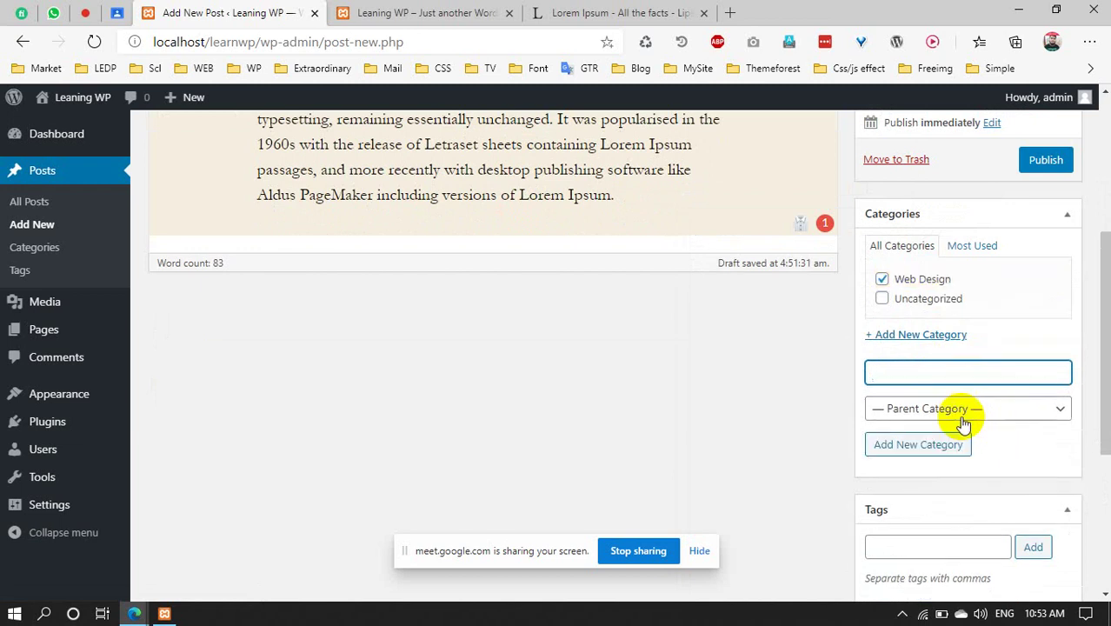
# Review the post's category list and the available parent category choices without picking a parent
pyautogui.scroll(1, 963, 423)
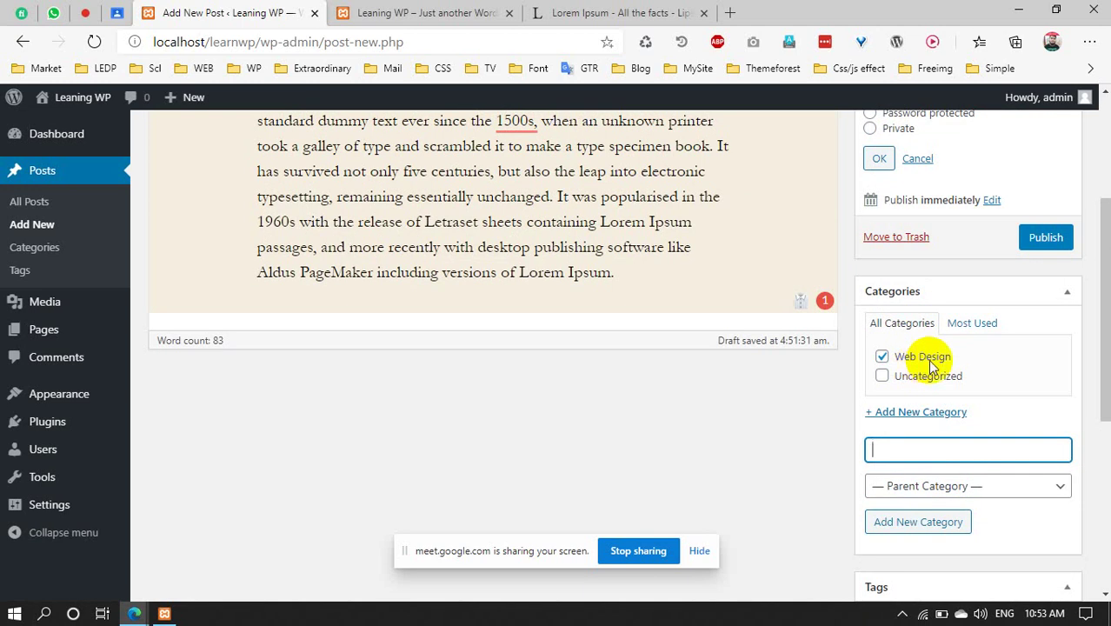
pyautogui.scroll(-1, 987, 417)
pyautogui.click(975, 413)
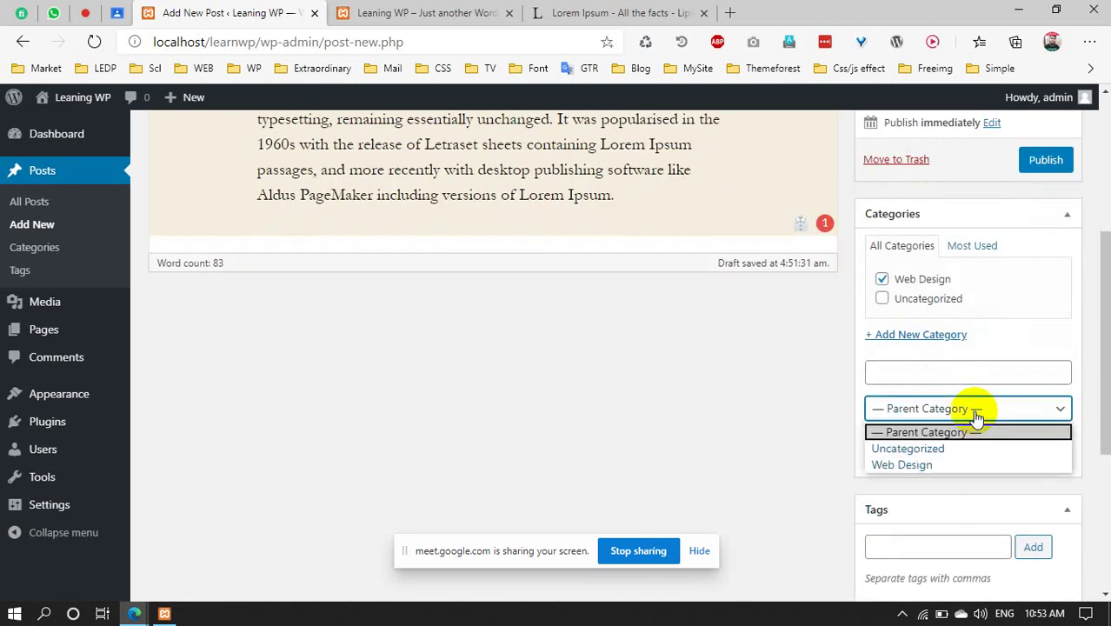
pyautogui.click(974, 415)
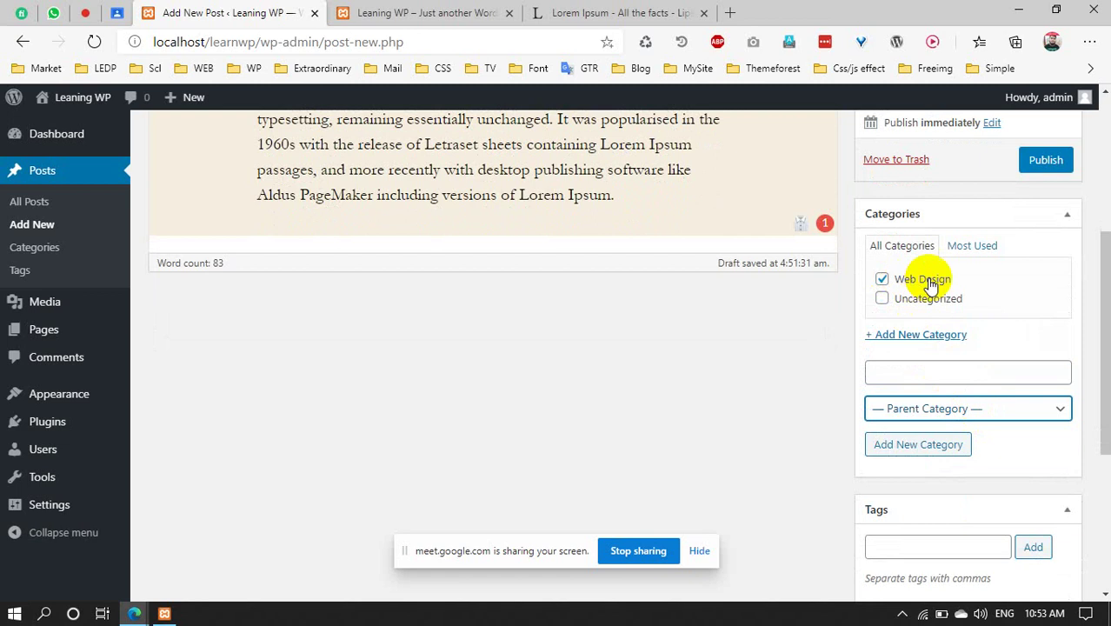
# Check the Google Meet call, return to the WordPress post editor and dismiss the presenting notification
pyautogui.click(86, 12)
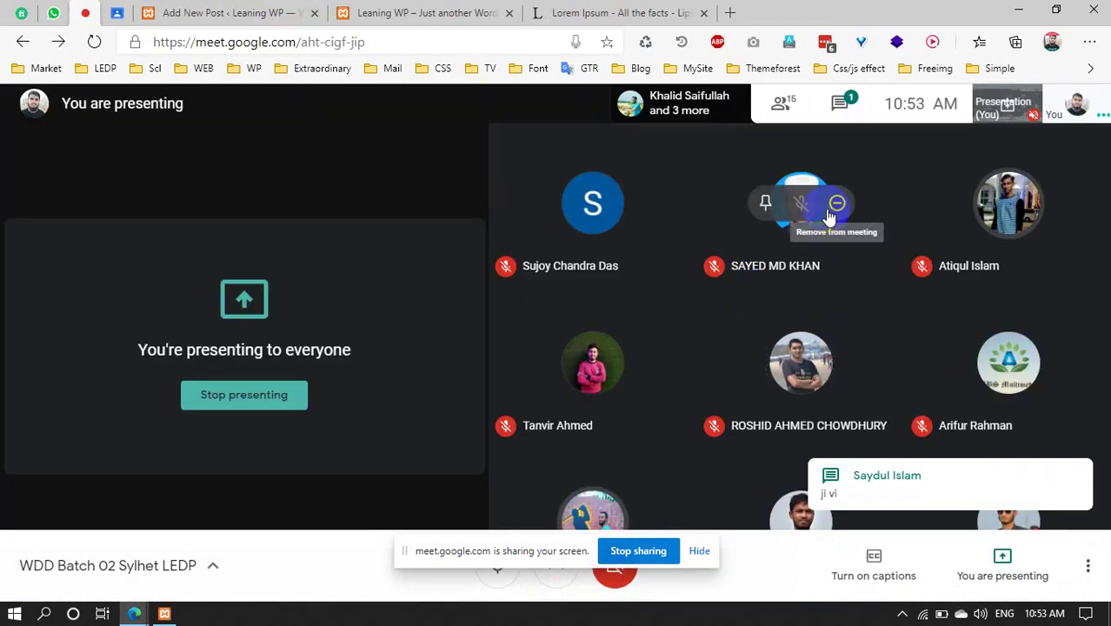
pyautogui.click(196, 12)
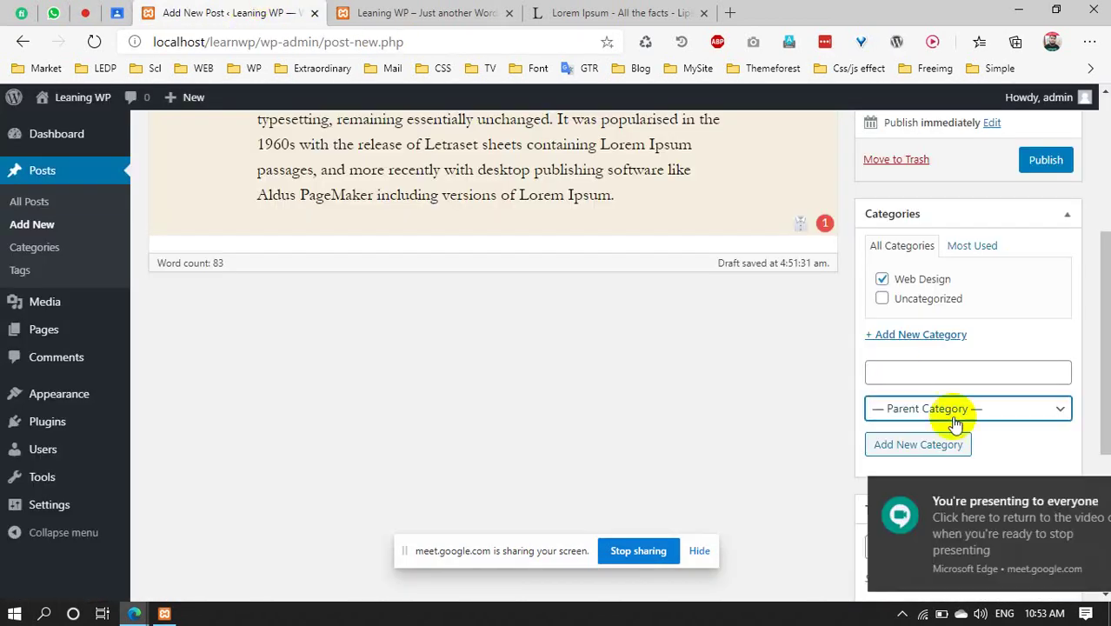
pyautogui.click(1076, 489)
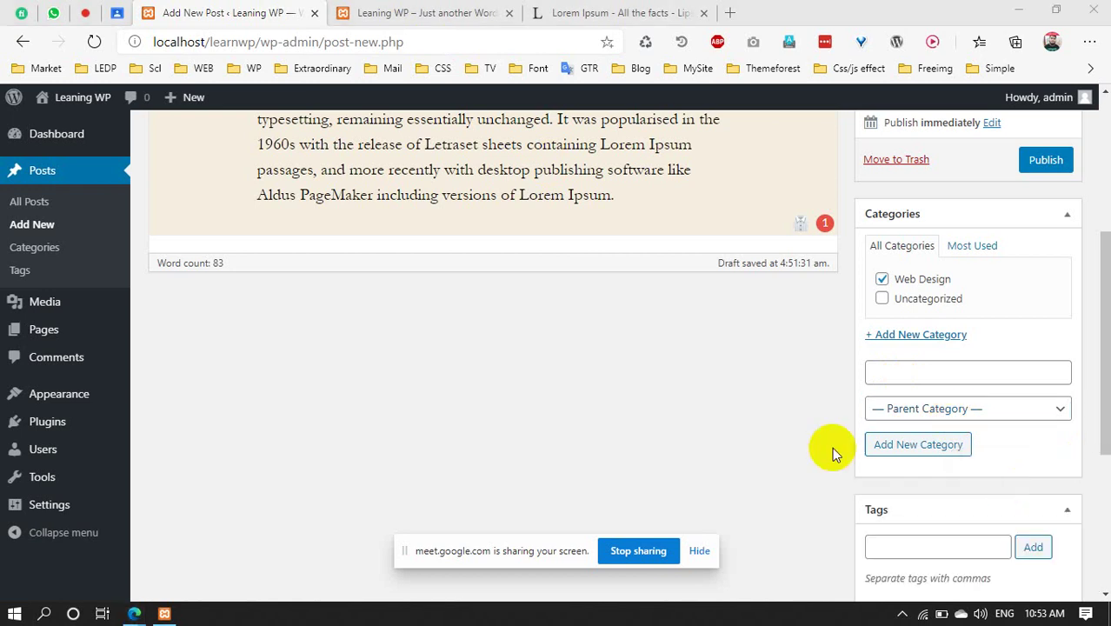
# Add a new category named "Front-end Development" with Web Design as its parent category
pyautogui.click(931, 409)
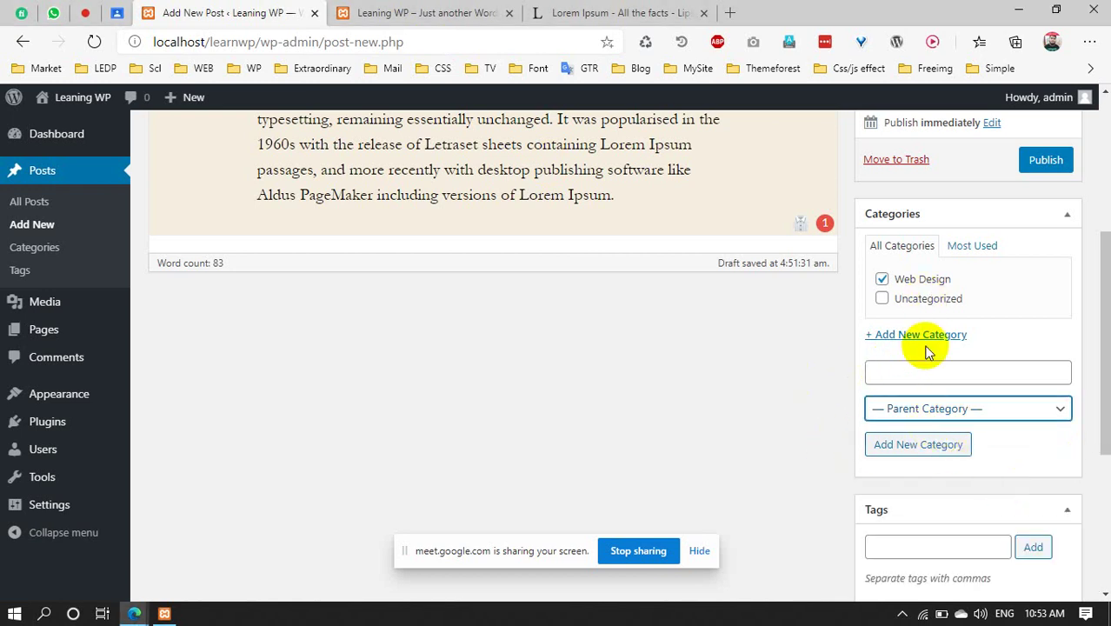
pyautogui.click(906, 369)
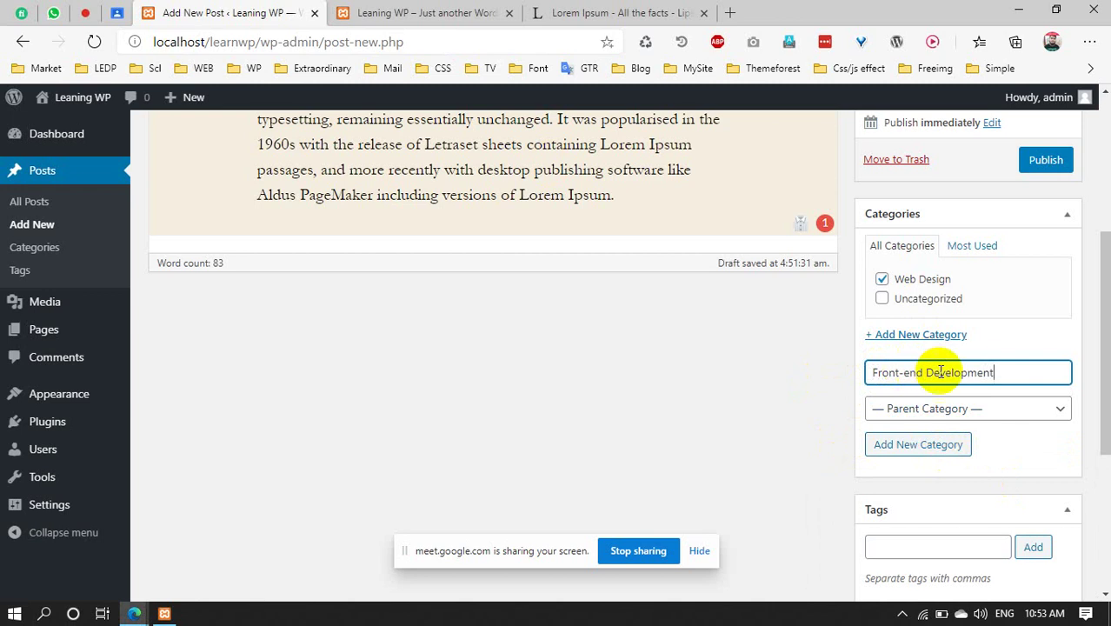
pyautogui.moveTo(986, 372); pyautogui.dragTo(860, 374)
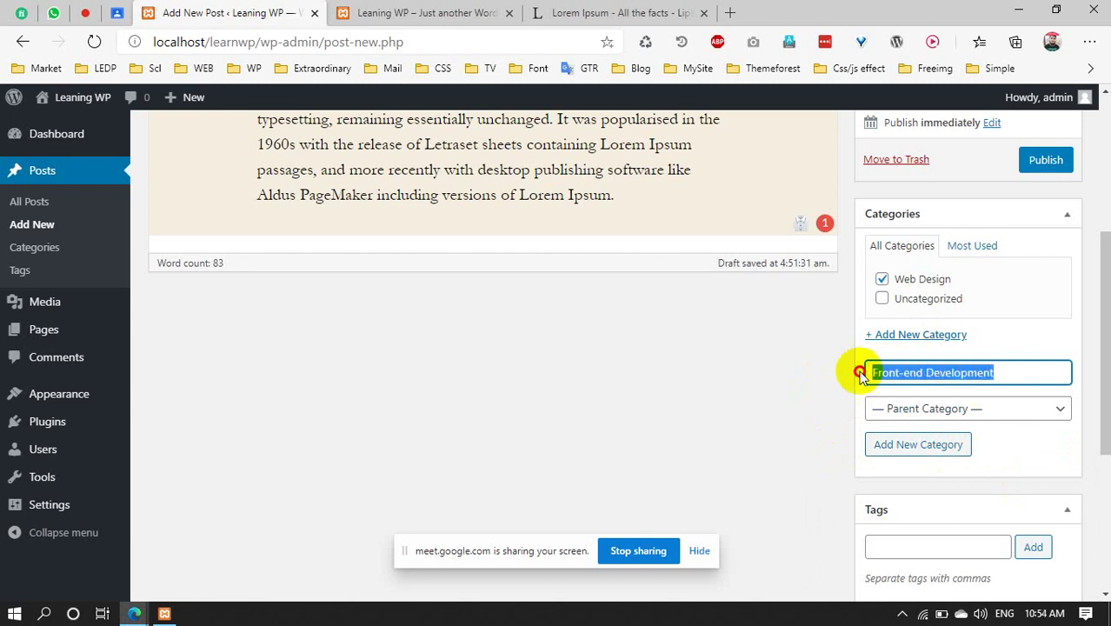
pyautogui.click(972, 416)
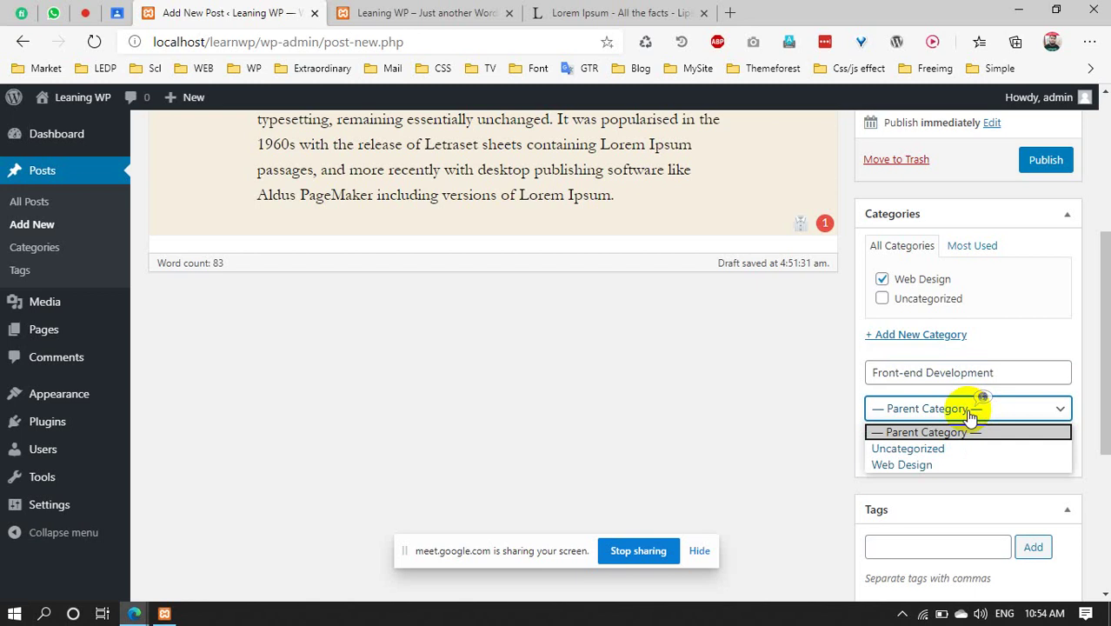
pyautogui.click(943, 475)
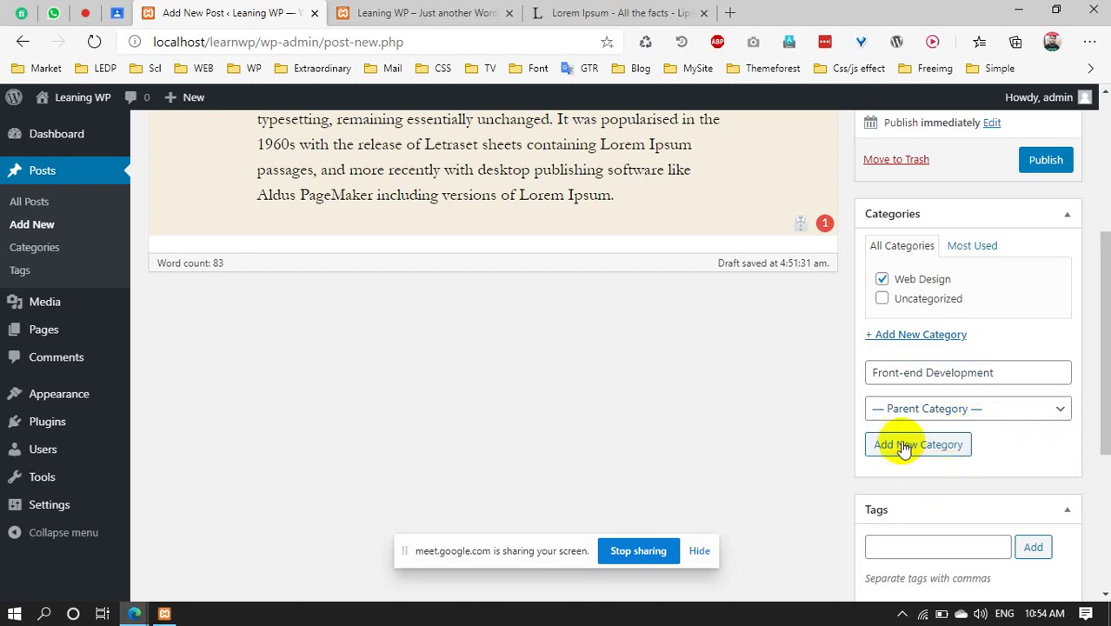
pyautogui.click(911, 416)
pyautogui.click(912, 461)
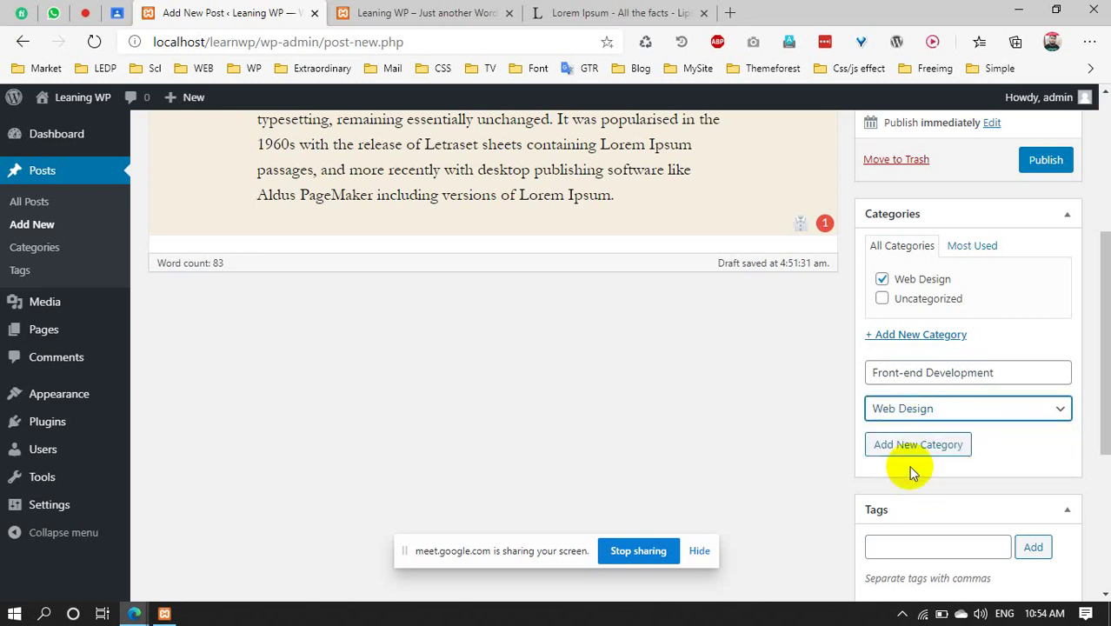
pyautogui.click(909, 449)
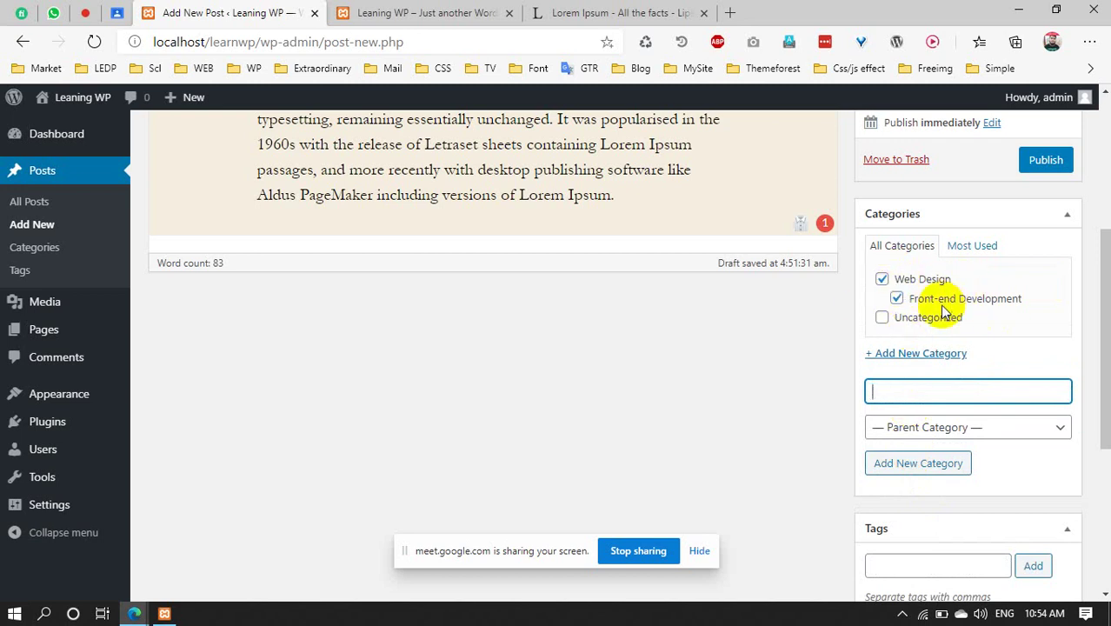
# Compare the most used categories with all categories, and review the parent category choices without picking one
pyautogui.scroll(-2, 962, 347)
pyautogui.scroll(2, 954, 345)
pyautogui.click(980, 248)
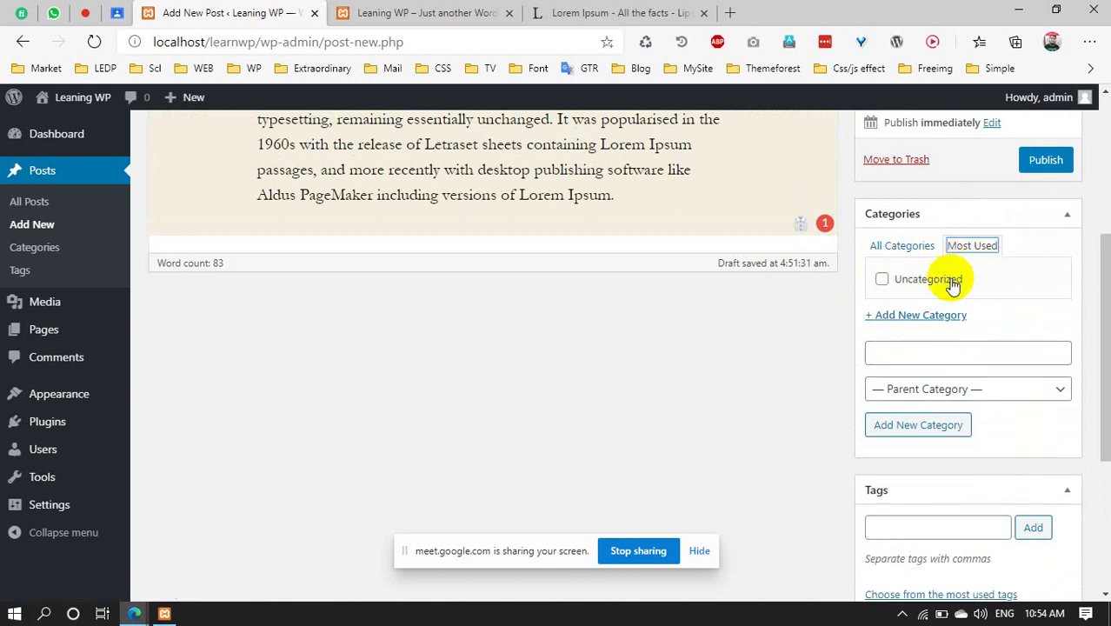
pyautogui.click(905, 354)
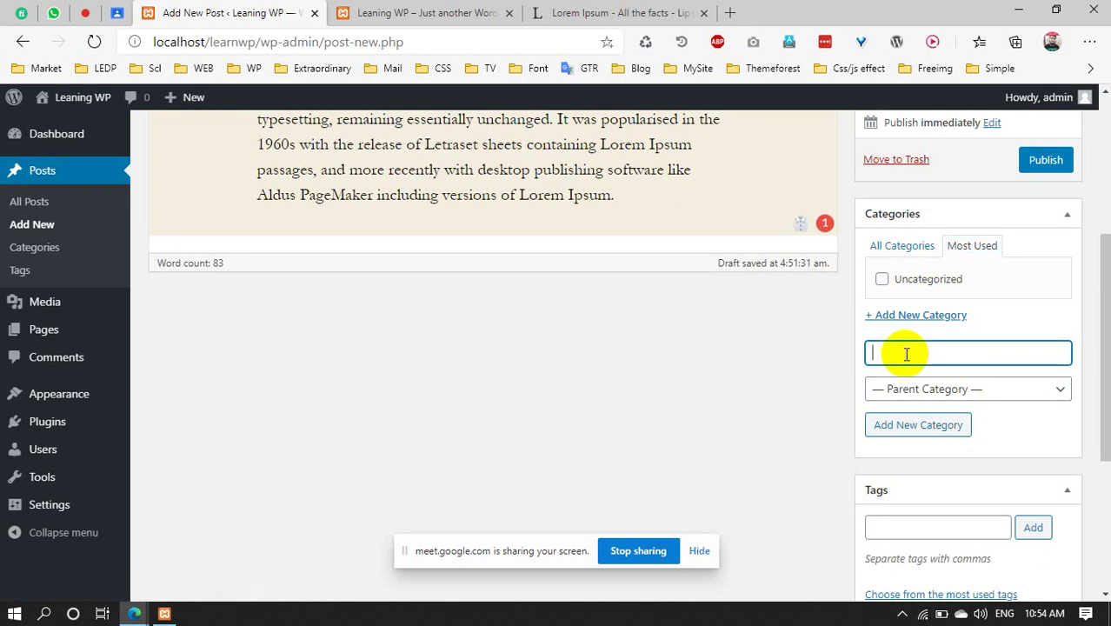
pyautogui.click(908, 248)
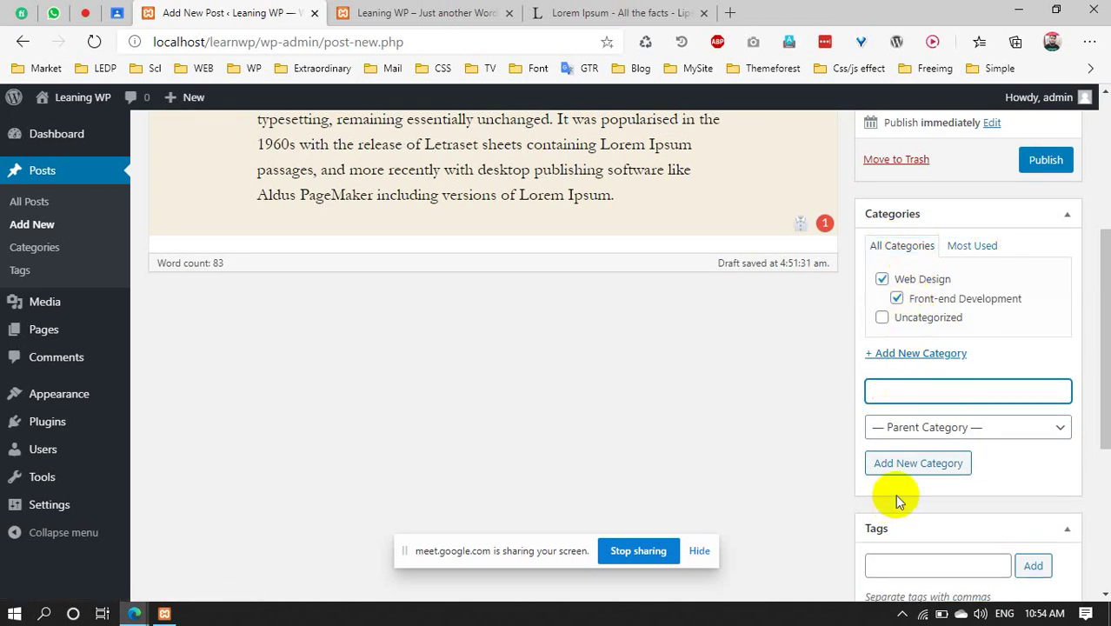
pyautogui.click(944, 429)
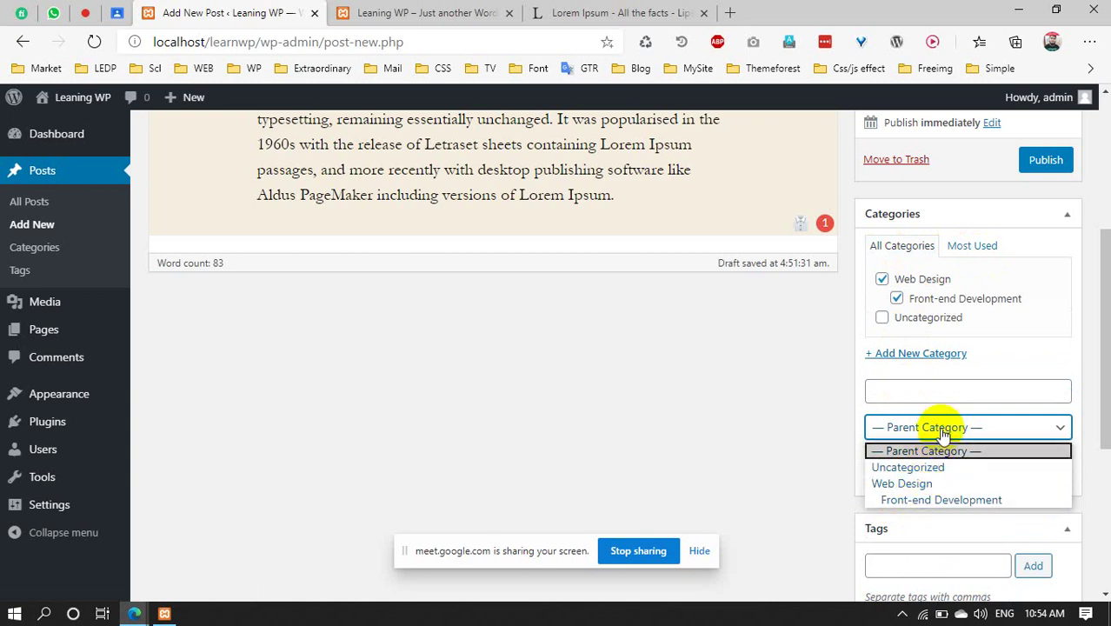
pyautogui.click(945, 429)
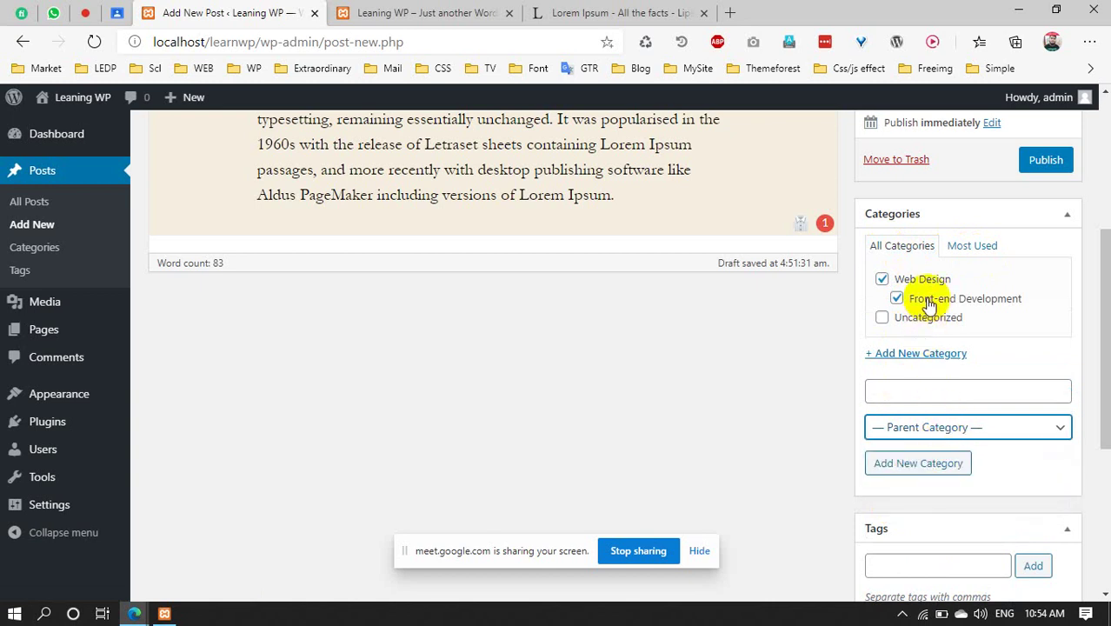
# Add a new category named "HTML" with Front-end Development as its parent category
pyautogui.click(915, 394)
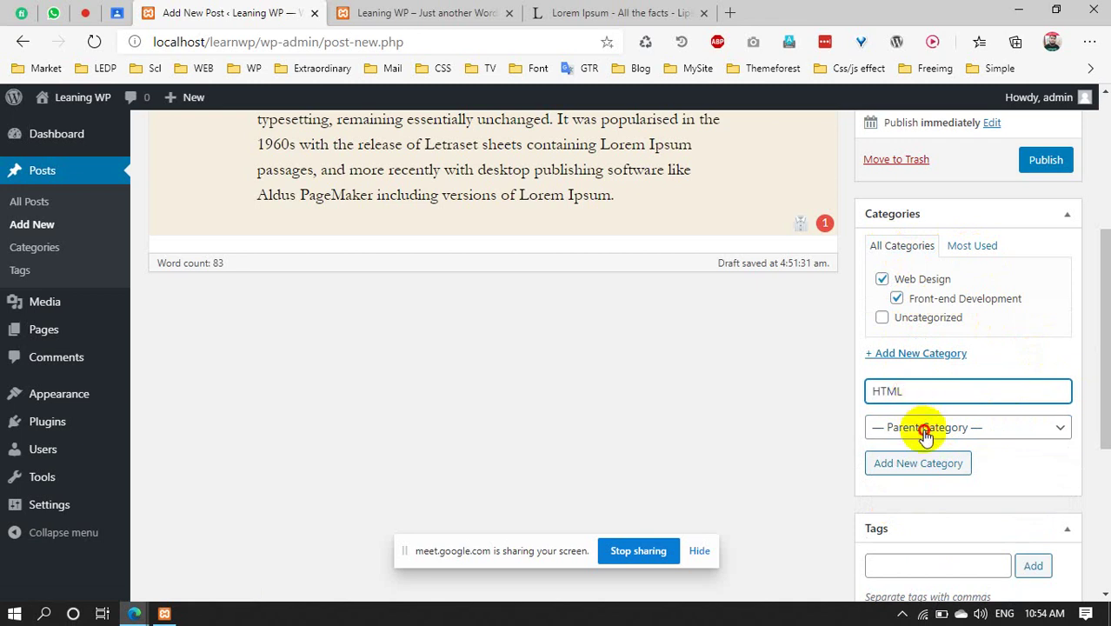
pyautogui.click(924, 432)
pyautogui.click(942, 497)
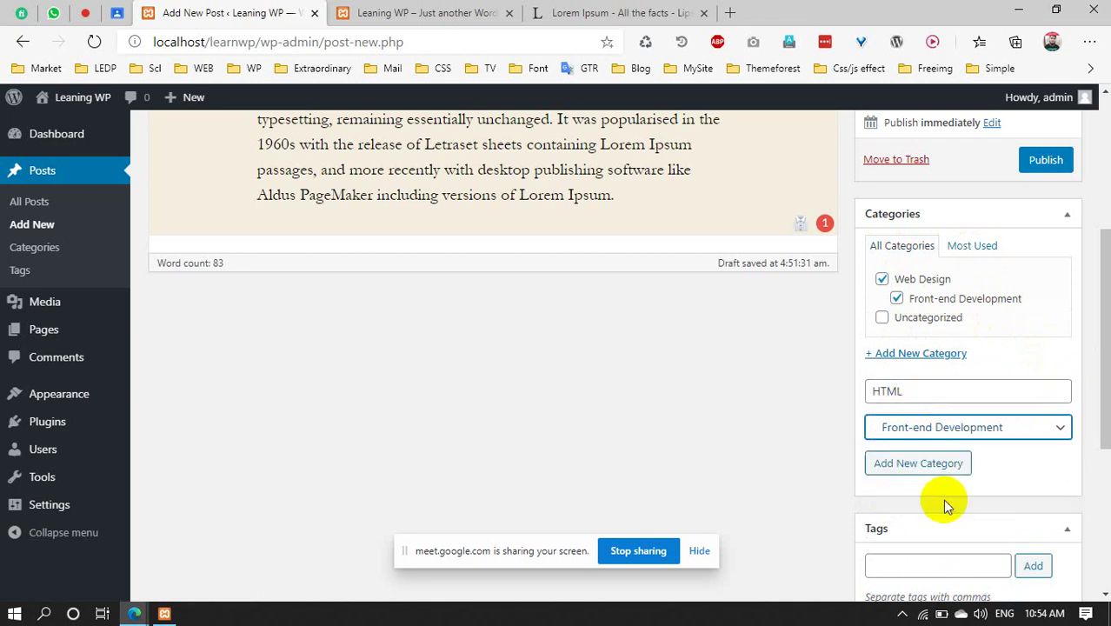
pyautogui.click(927, 462)
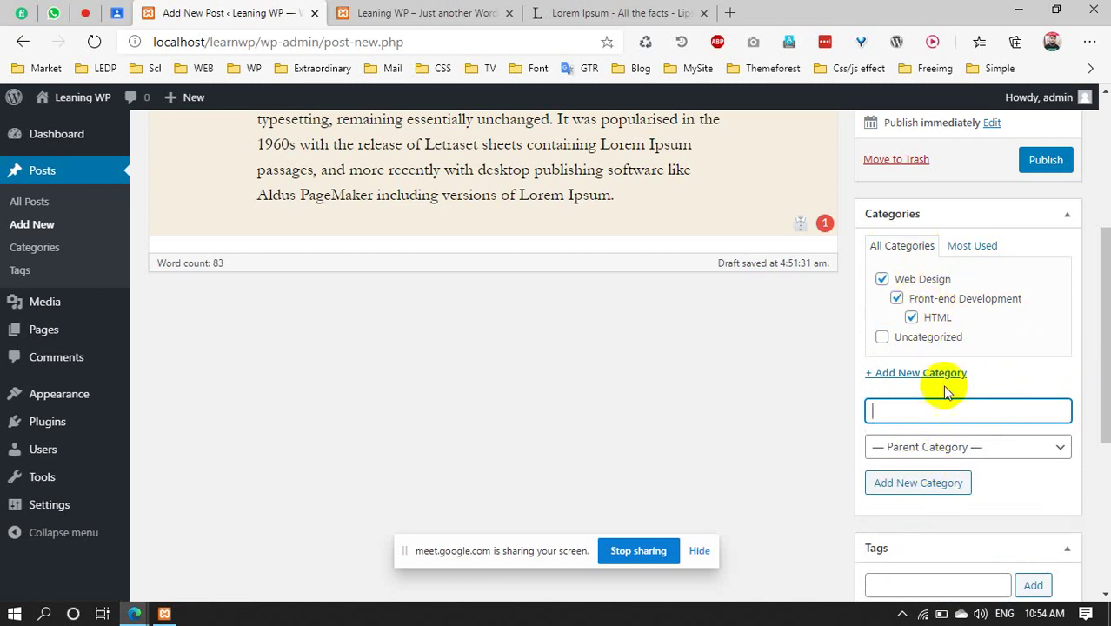
# Add a top-level category named "Digital Marketing" and leave only HTML selected as the post's category
pyautogui.click(943, 449)
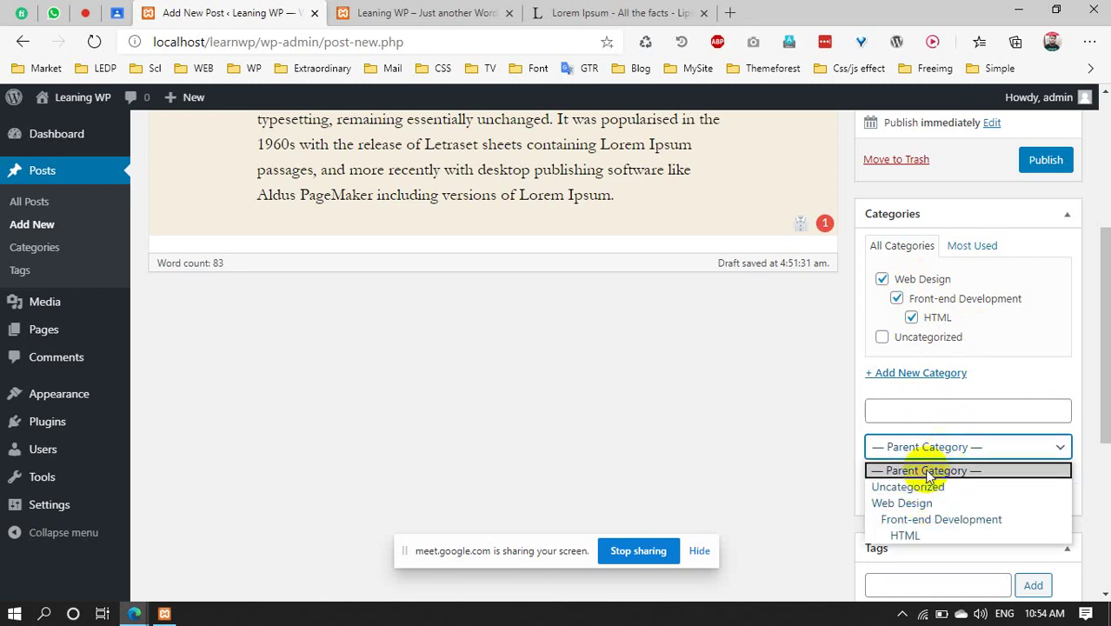
pyautogui.click(917, 402)
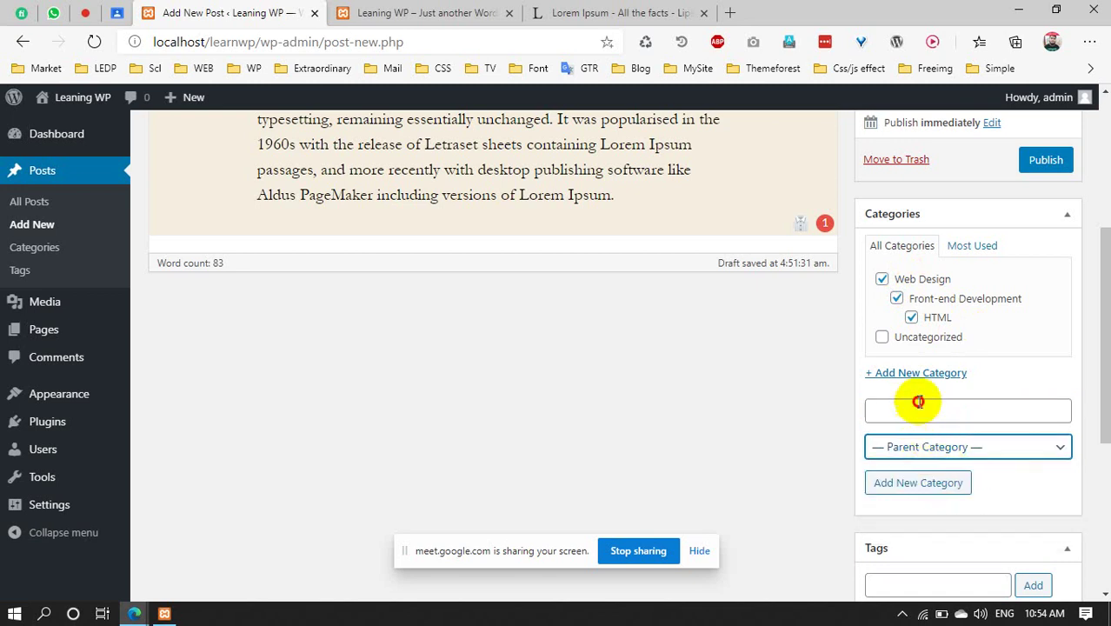
pyautogui.click(917, 401)
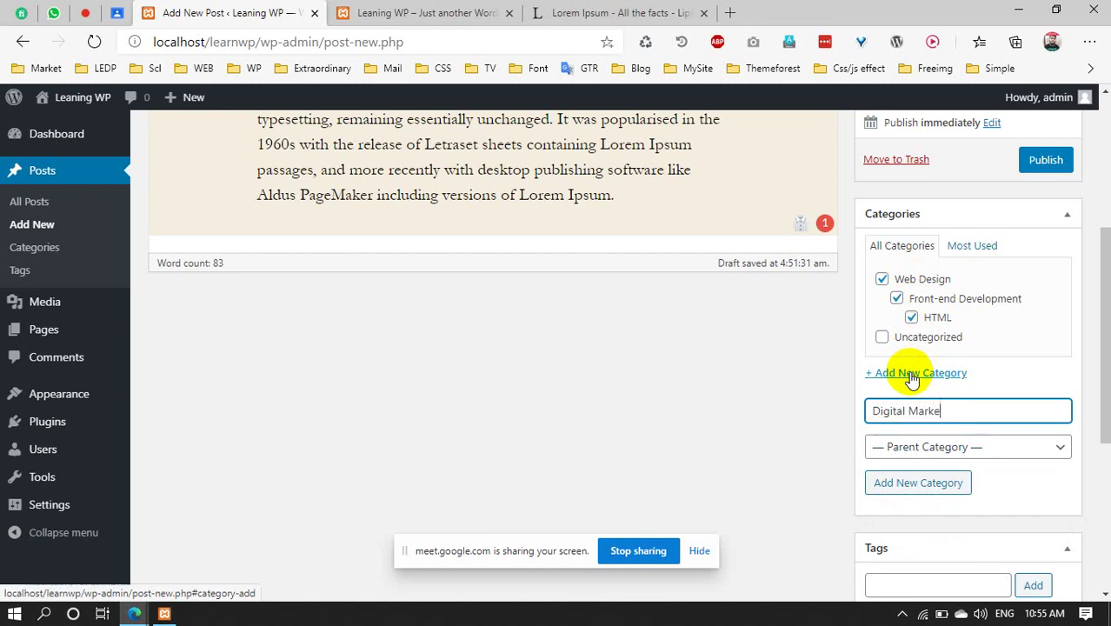
pyautogui.click(918, 485)
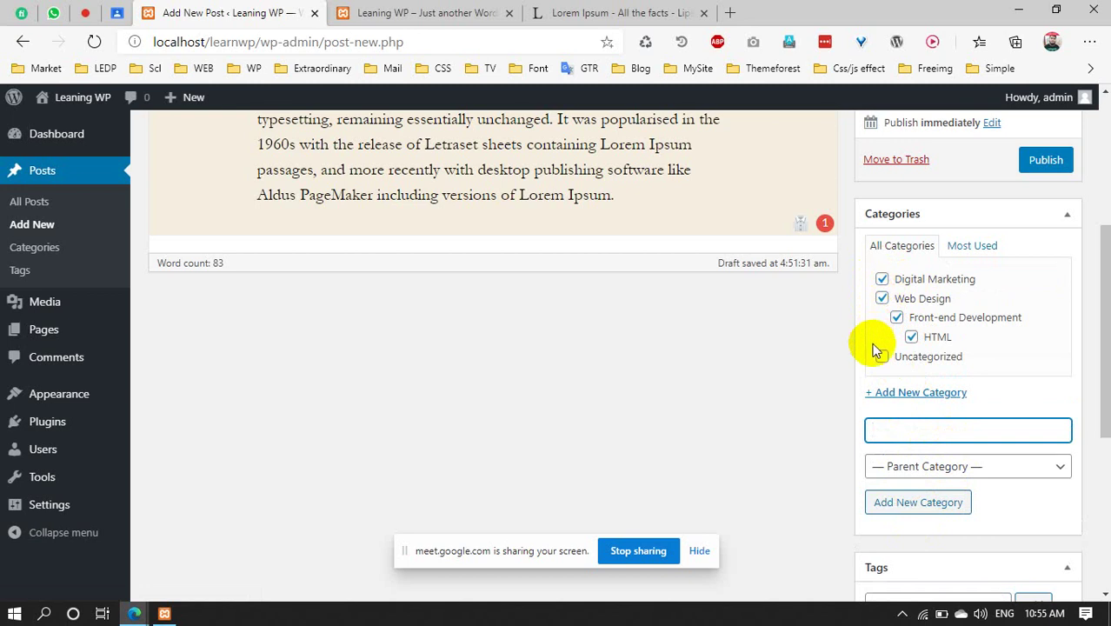
pyautogui.click(882, 296)
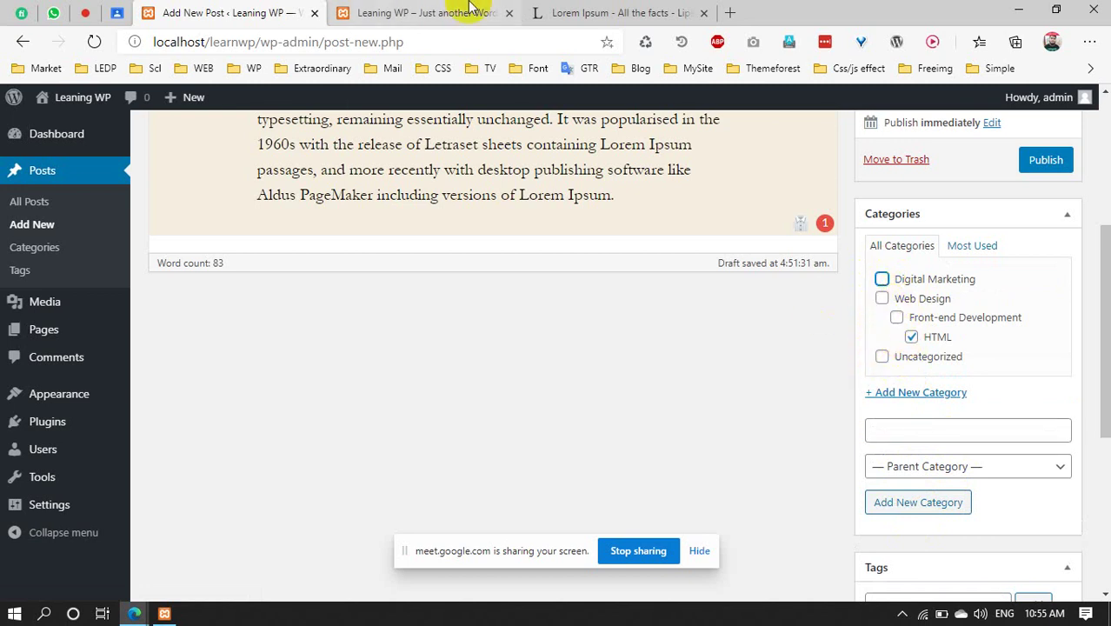
# Search the web for "prothom alo" in a new tab, open the newspaper's site and dismiss its translation and notification prompts
pyautogui.click(686, 13)
pyautogui.click(724, 13)
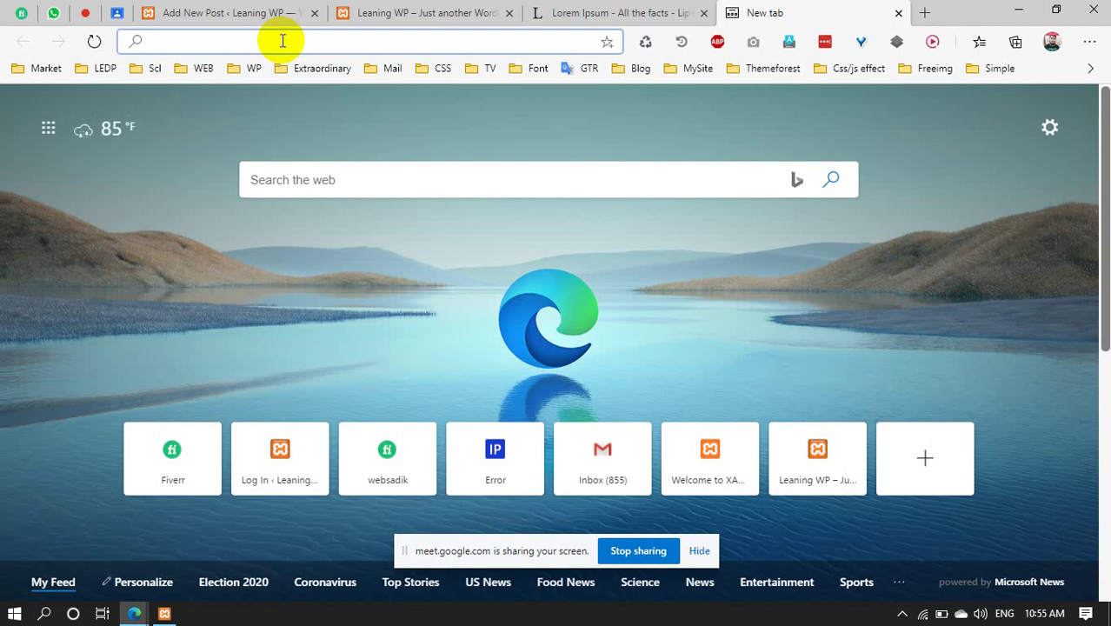
pyautogui.write('protom')
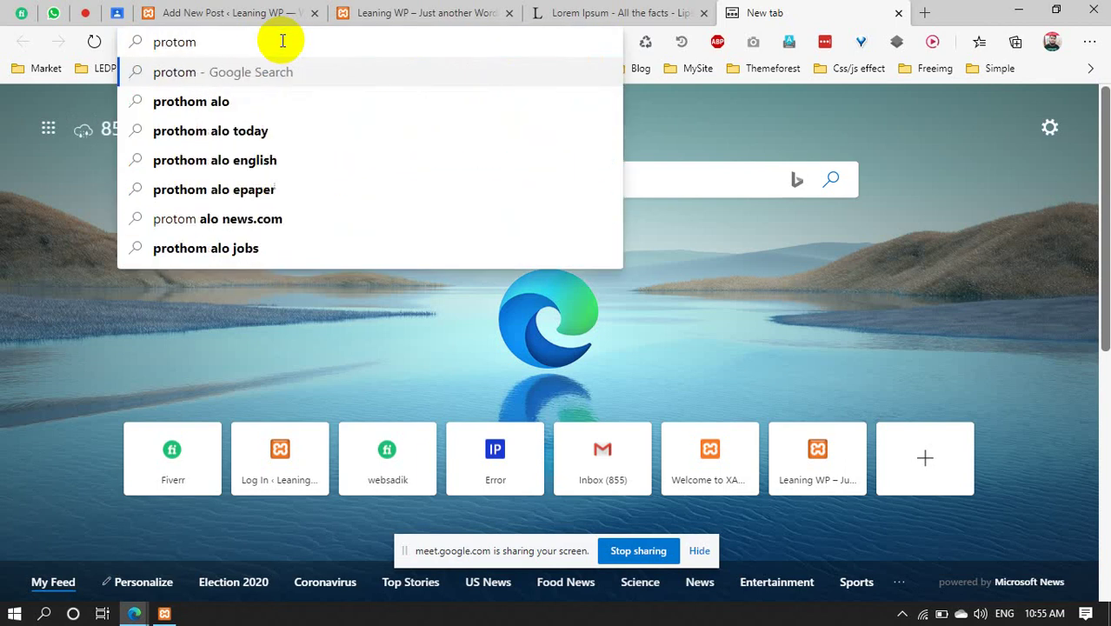
pyautogui.press('Down')
pyautogui.press('Return')
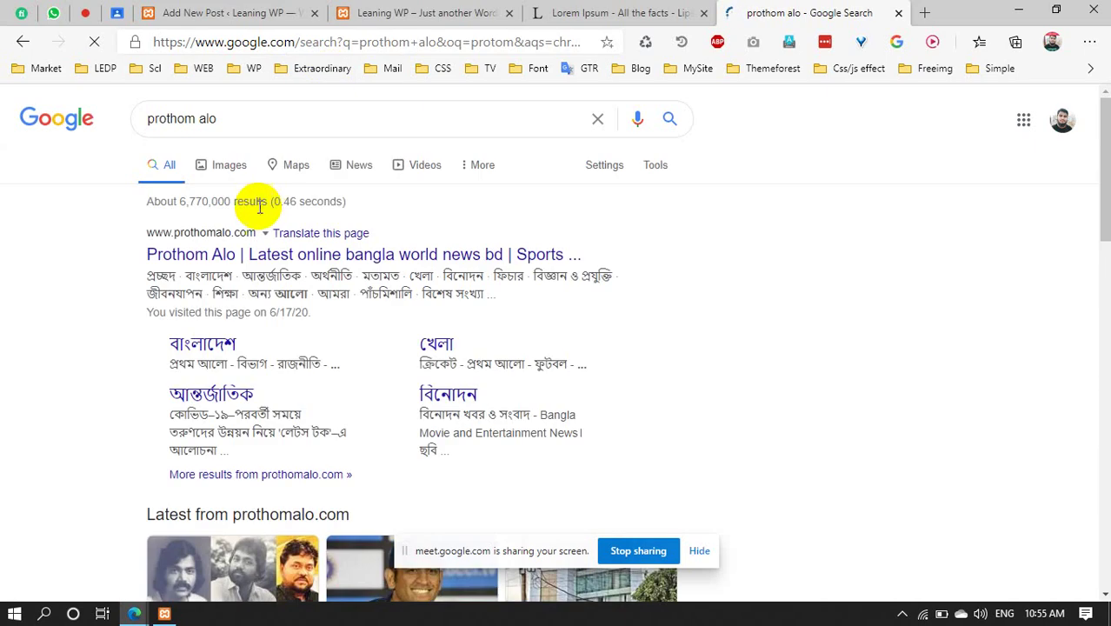
pyautogui.click(243, 265)
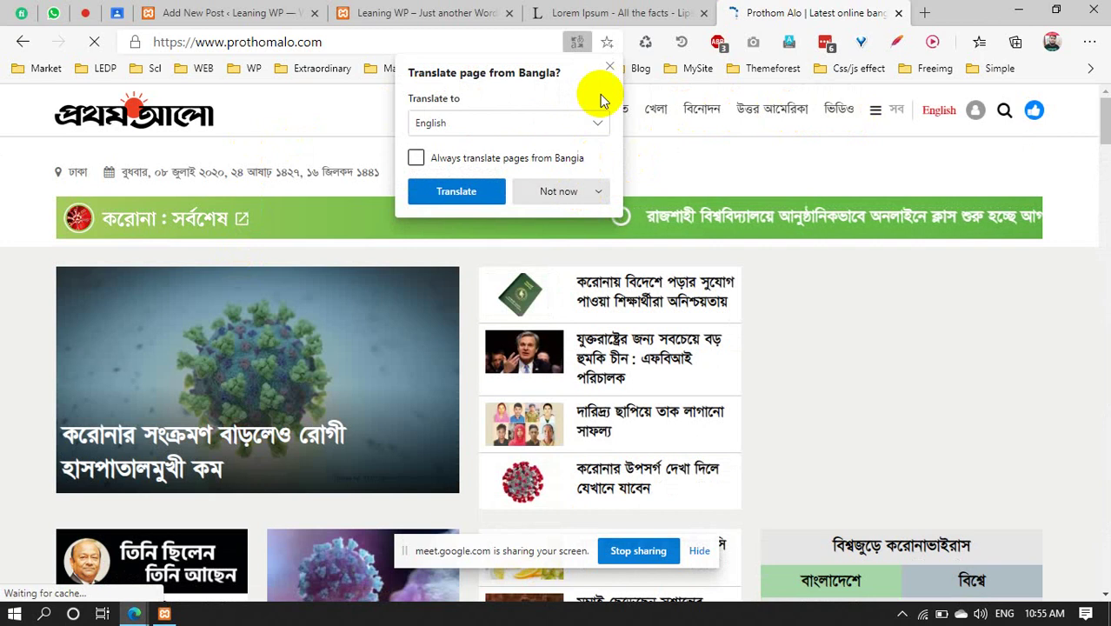
pyautogui.click(610, 70)
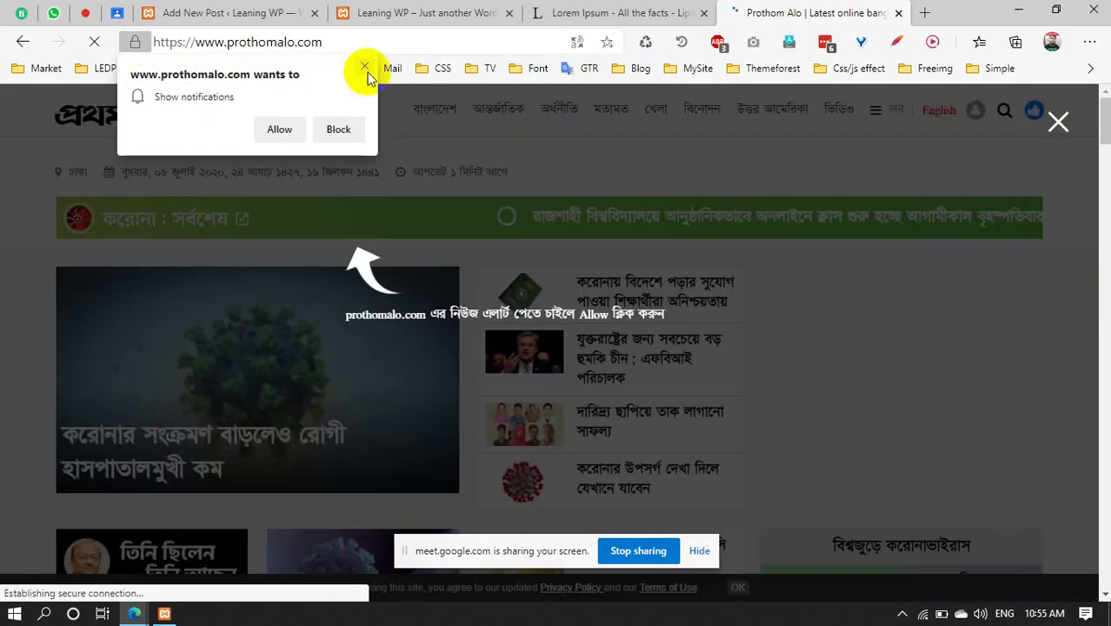
pyautogui.click(422, 93)
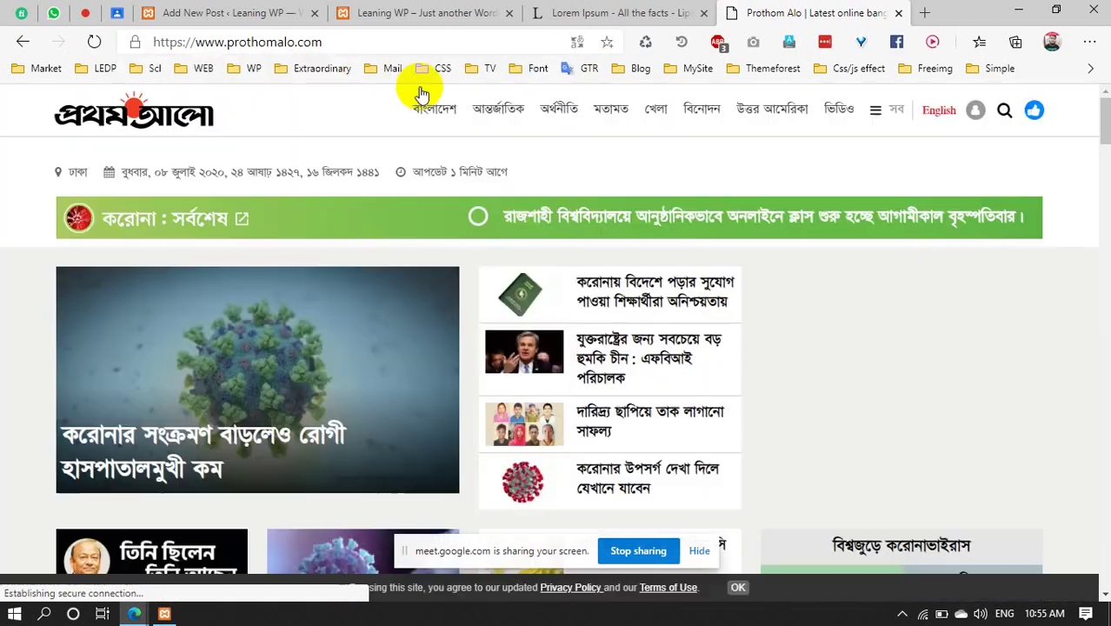
# Open Prothom Alo's economy section (অর্থনীতি) and examine its subcategories and article listings
pyautogui.click(579, 122)
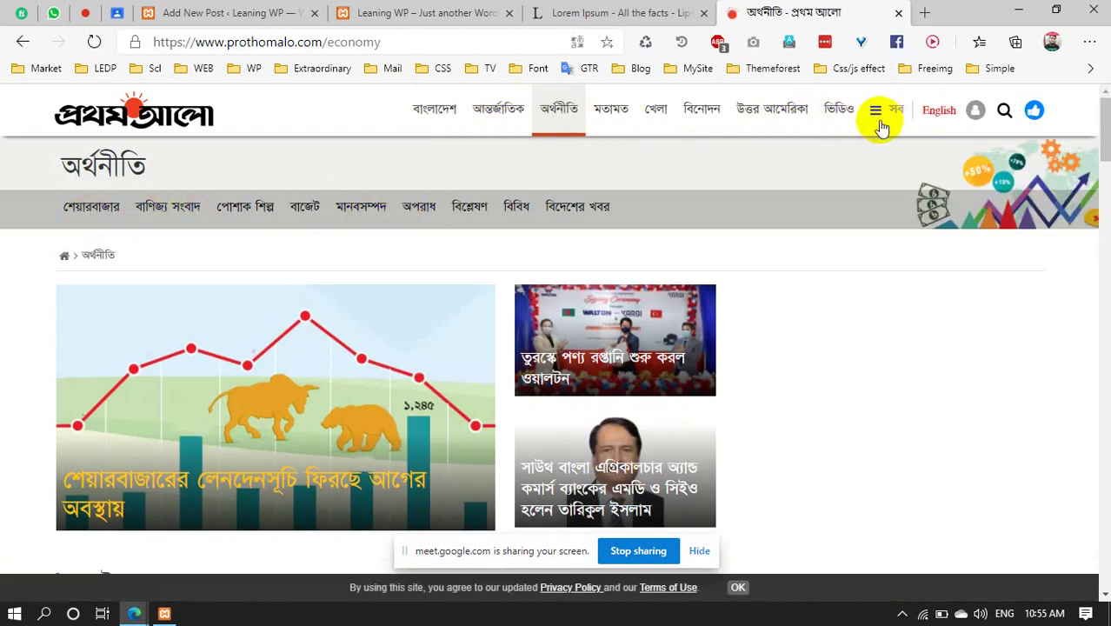
pyautogui.scroll(-5, 283, 334)
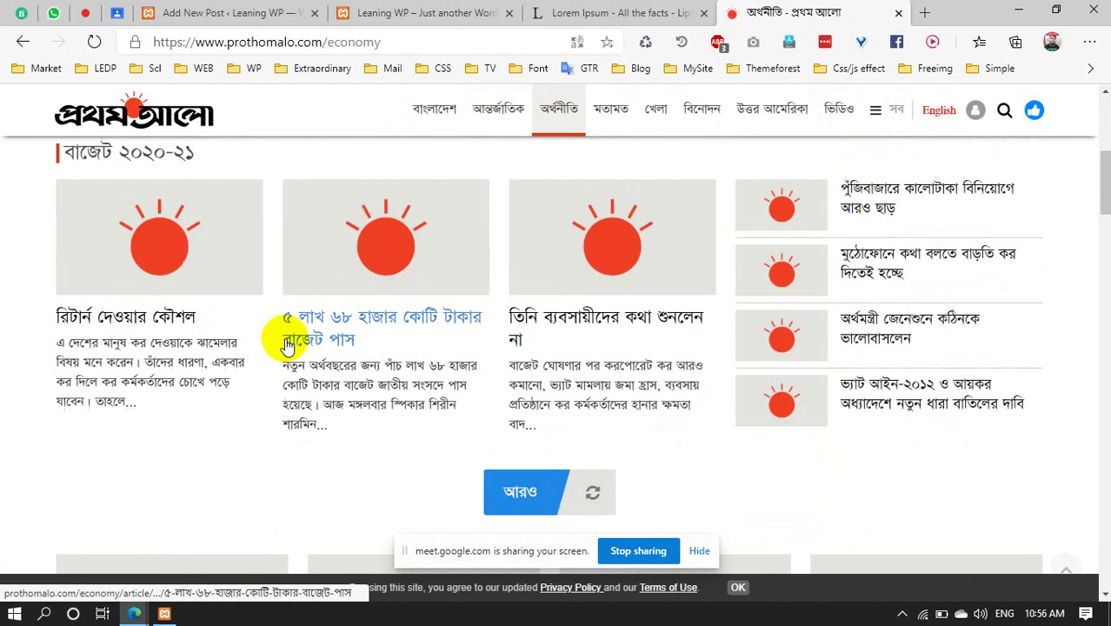
pyautogui.scroll(5, 280, 330)
# Search the web for "ntv" in another new tab and open the ntvbd.com news site
pyautogui.click(925, 14)
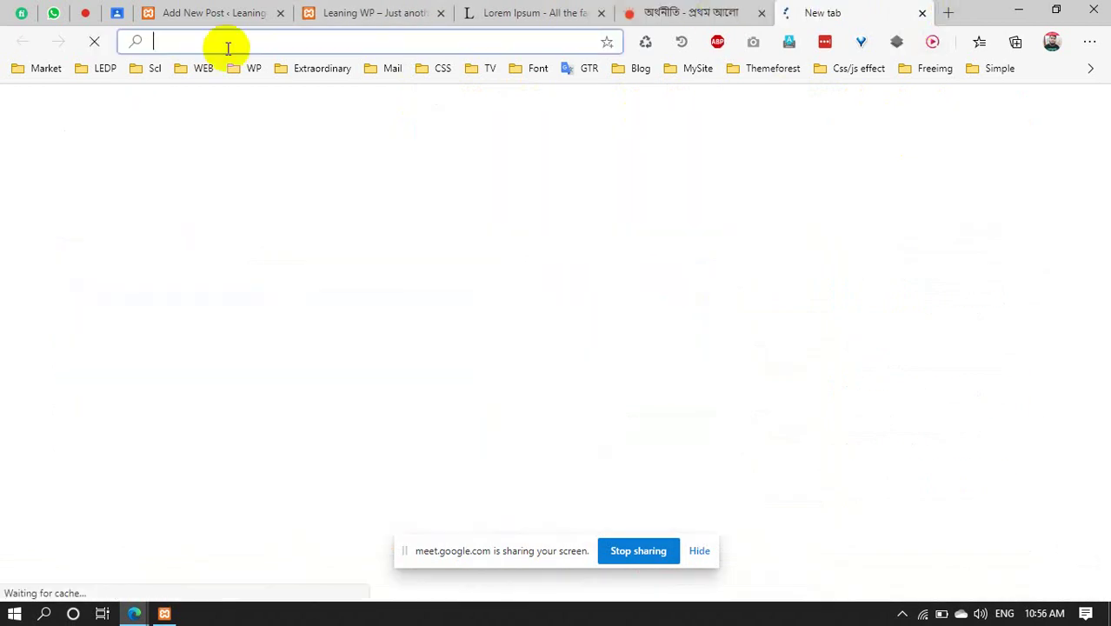
pyautogui.write('n')
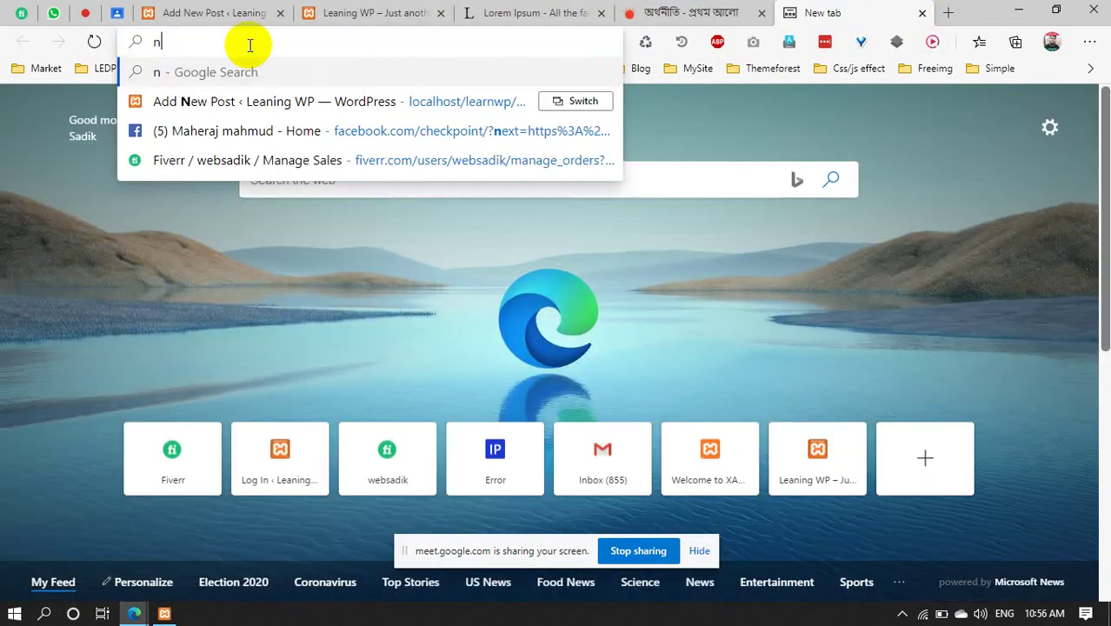
pyautogui.write('tb')
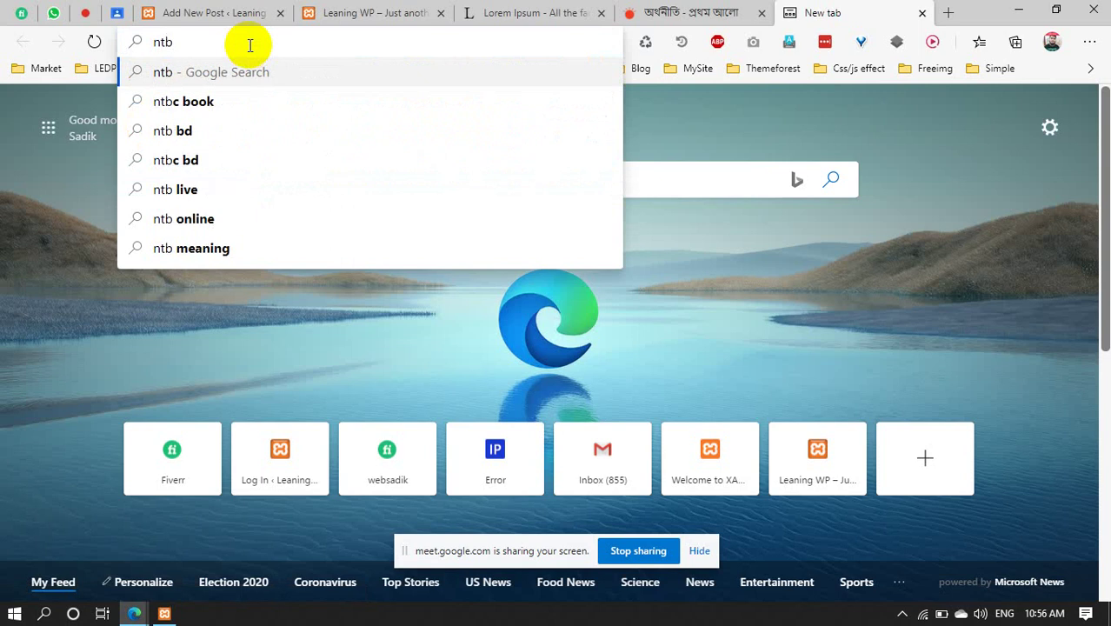
pyautogui.press('BackSpace')
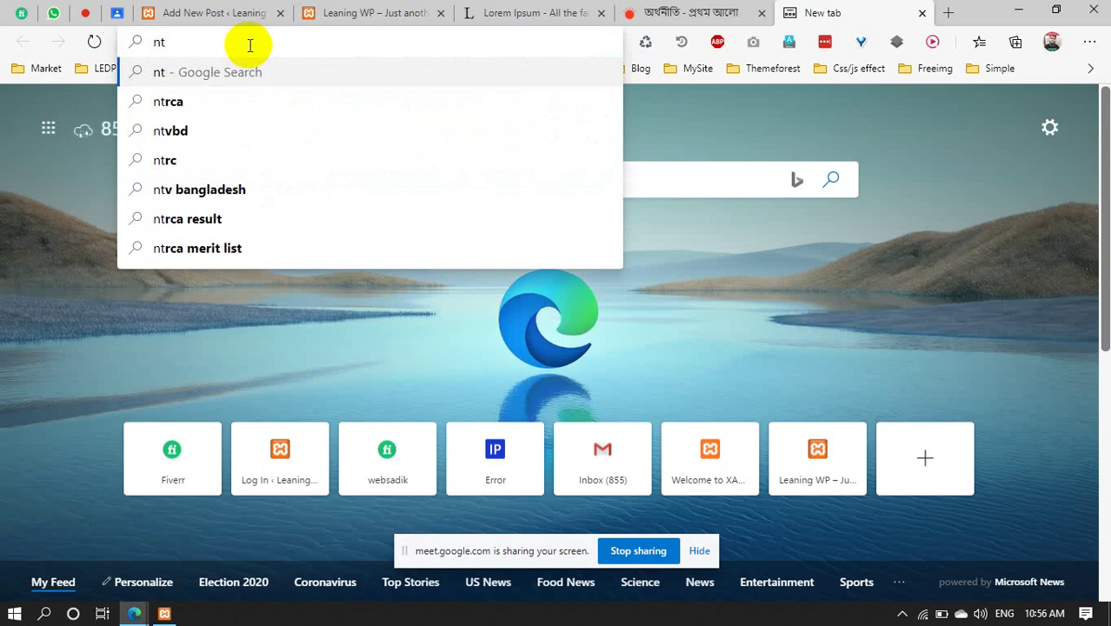
pyautogui.write('v')
pyautogui.press('Return')
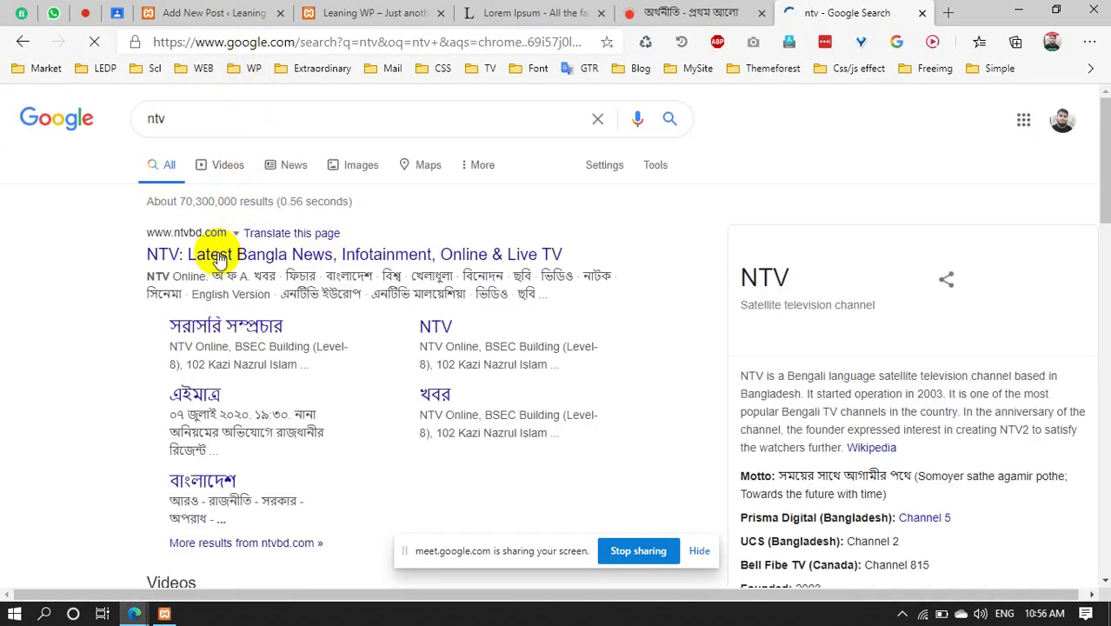
pyautogui.click(219, 259)
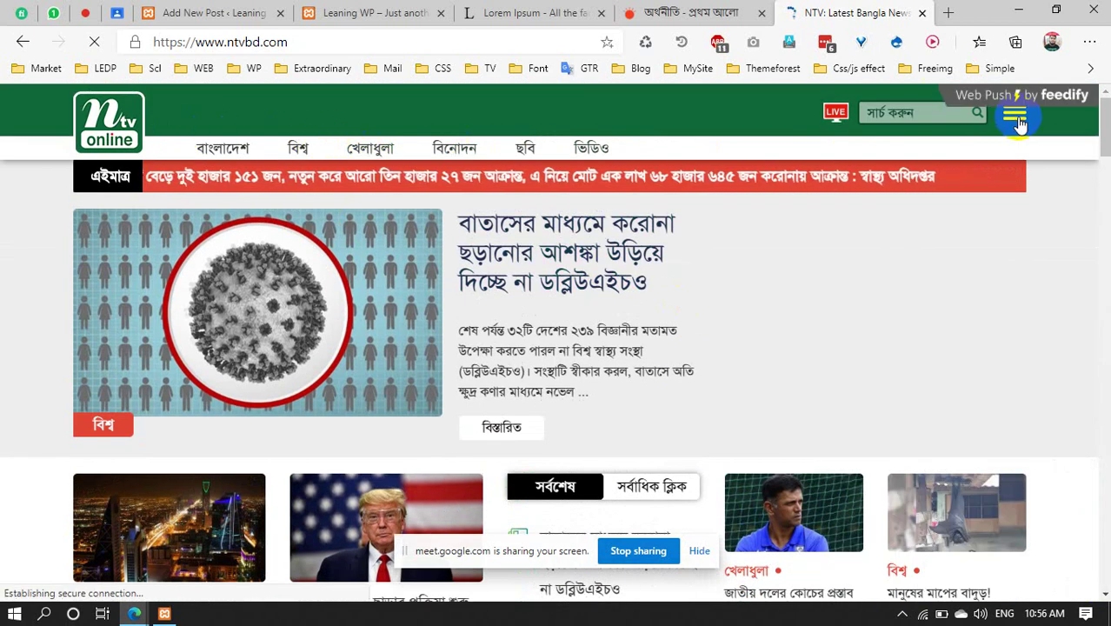
# Dismiss NTV's notification request and examine the news categories and article labels on its home page
pyautogui.click(661, 12)
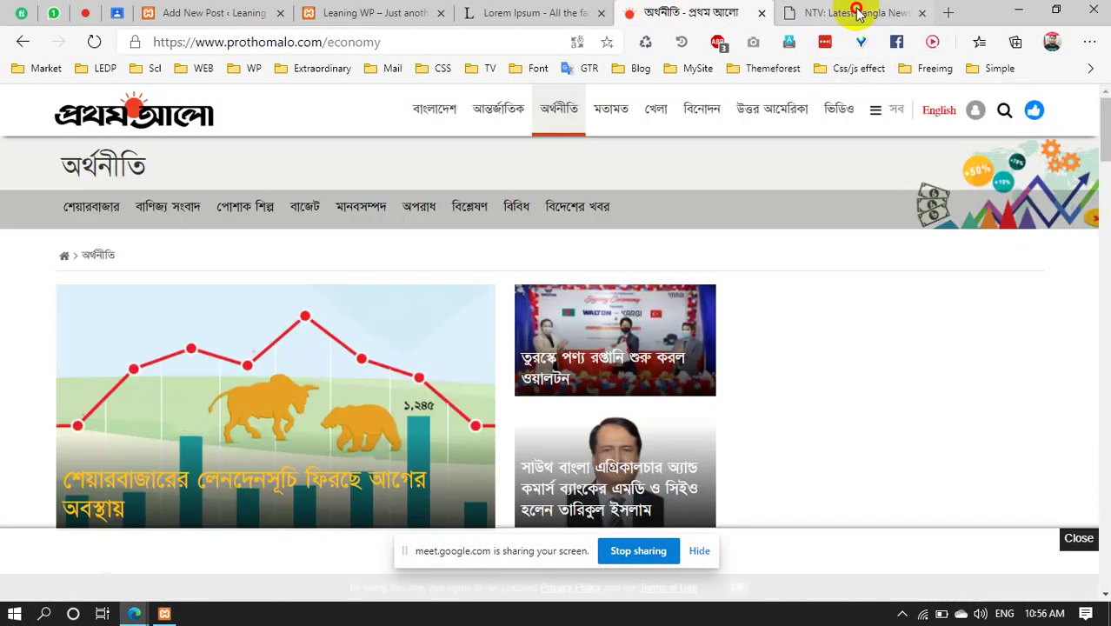
pyautogui.click(856, 12)
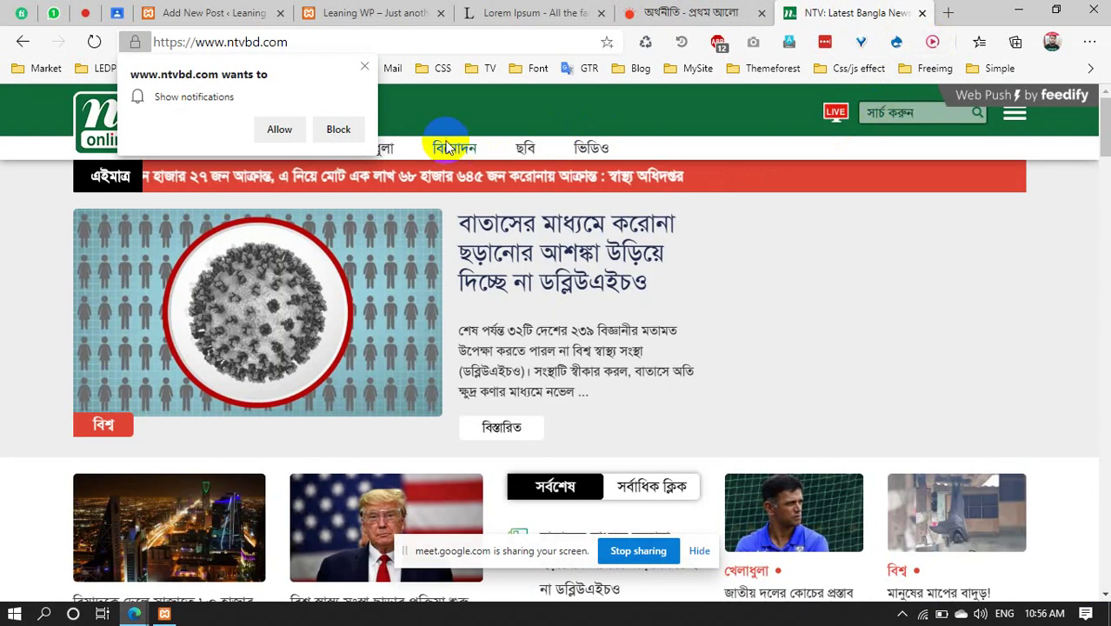
pyautogui.click(364, 66)
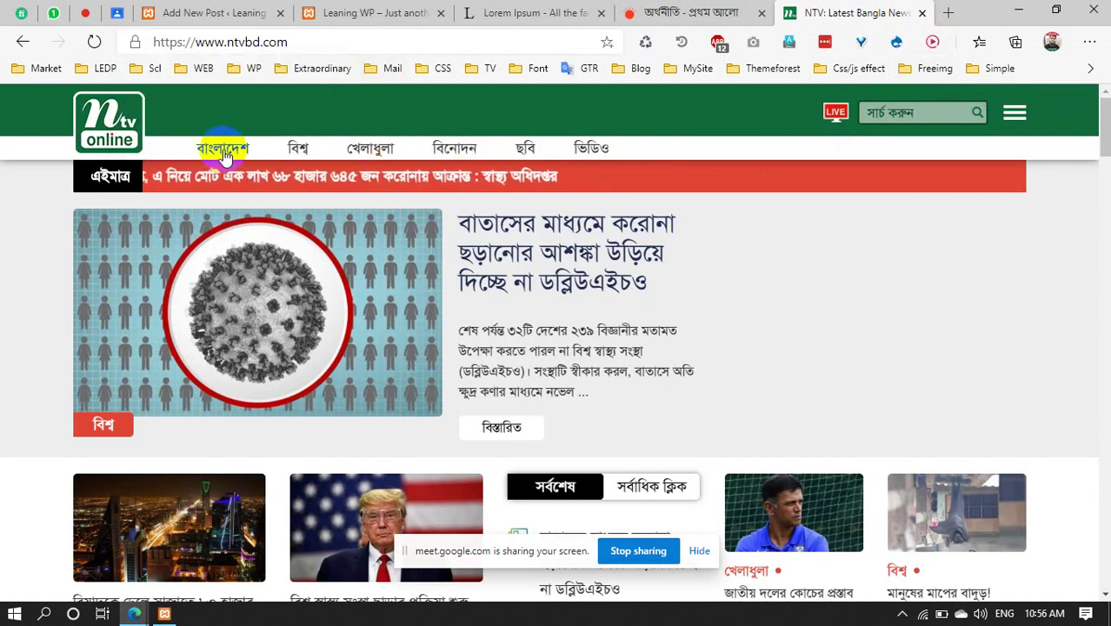
pyautogui.scroll(-3, 434, 335)
pyautogui.scroll(3, 657, 325)
pyautogui.scroll(-1, 602, 325)
pyautogui.scroll(1, 556, 187)
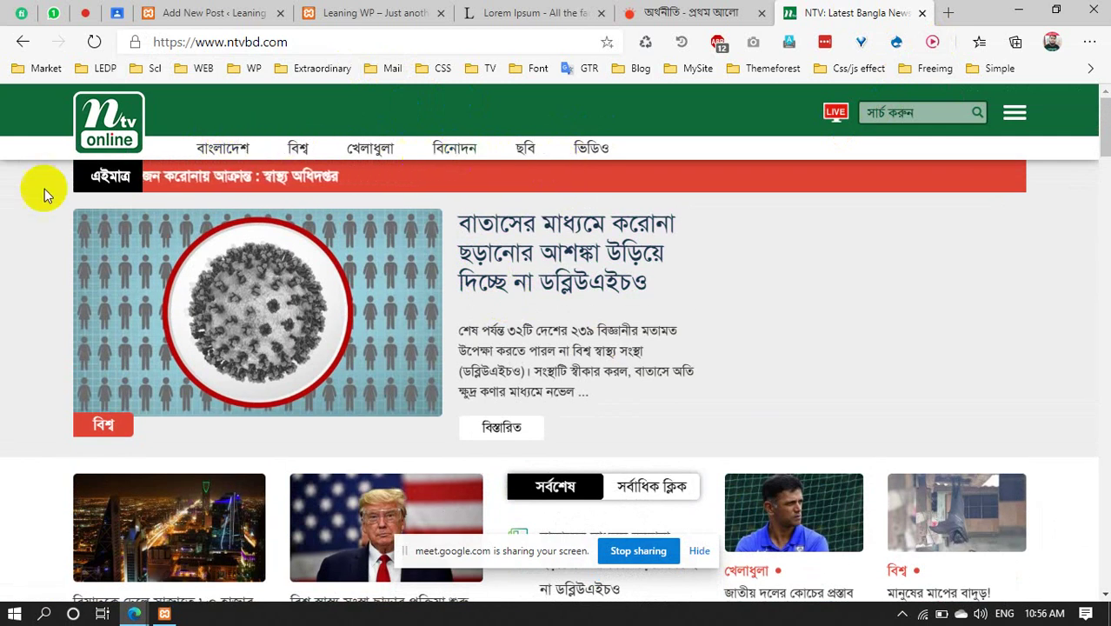
pyautogui.scroll(-3, 508, 309)
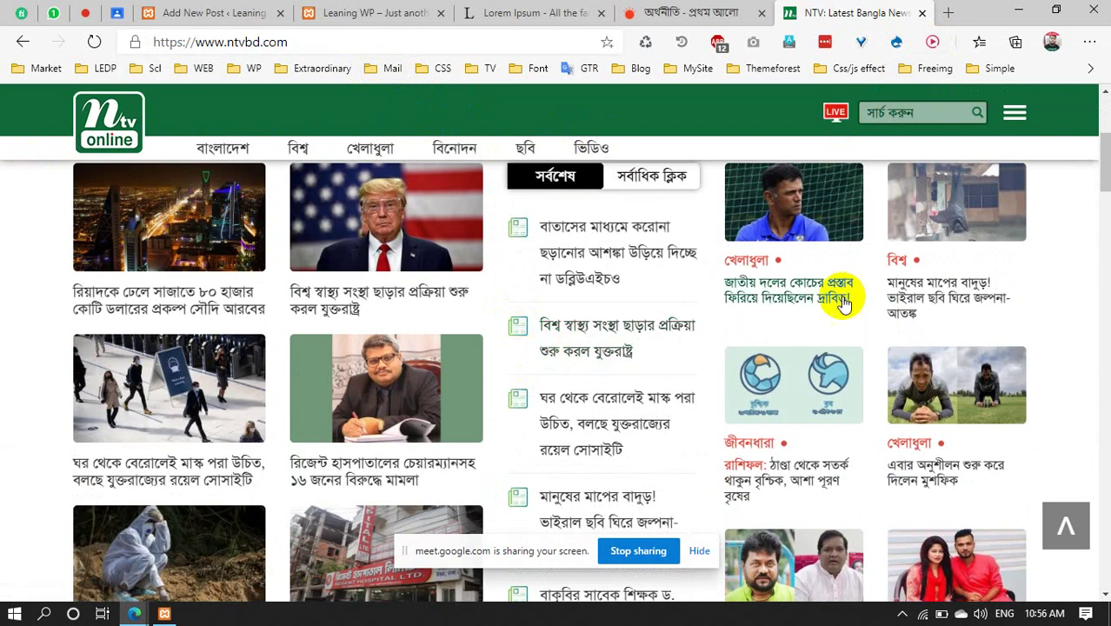
pyautogui.scroll(3, 892, 271)
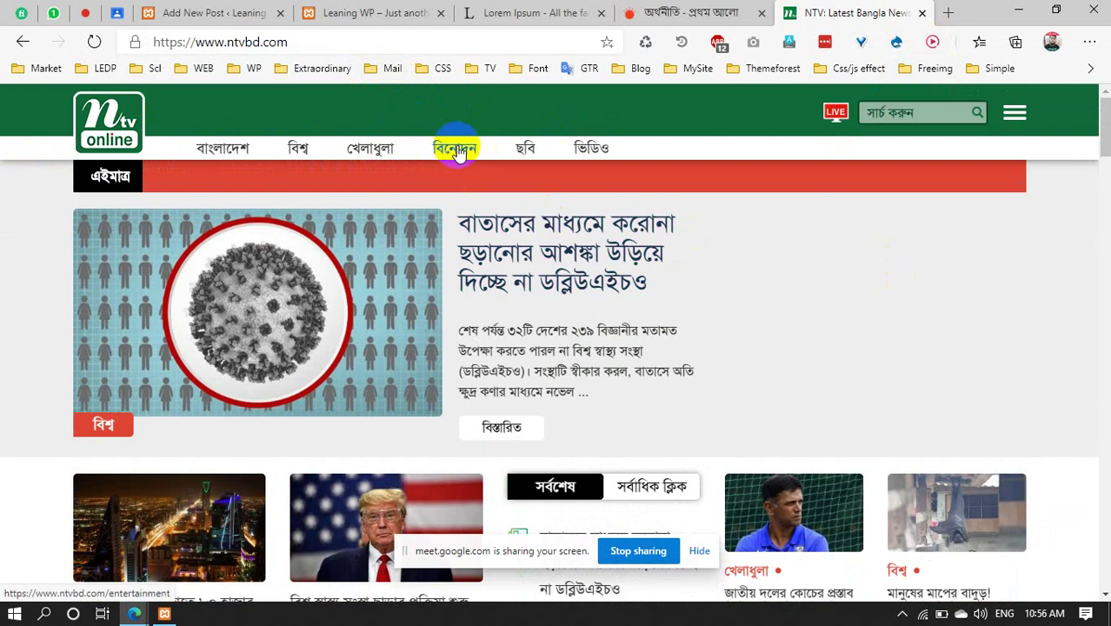
# Search the web for "the guardian" in the NTV tab, using the corrected spelling
pyautogui.click(320, 43)
pyautogui.write('the')
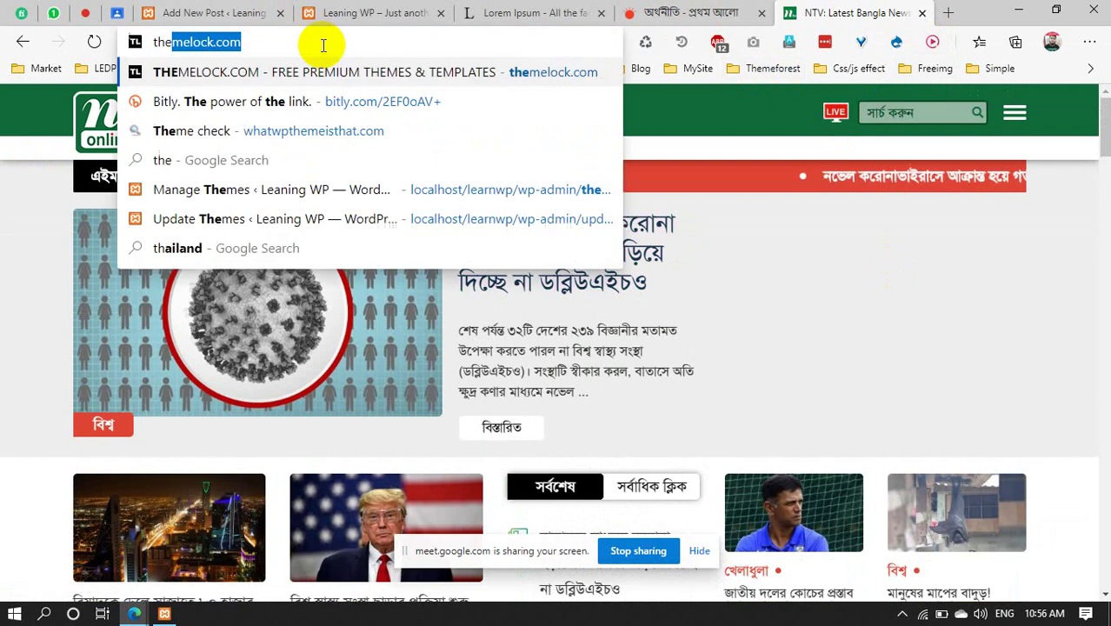
pyautogui.write(' ga')
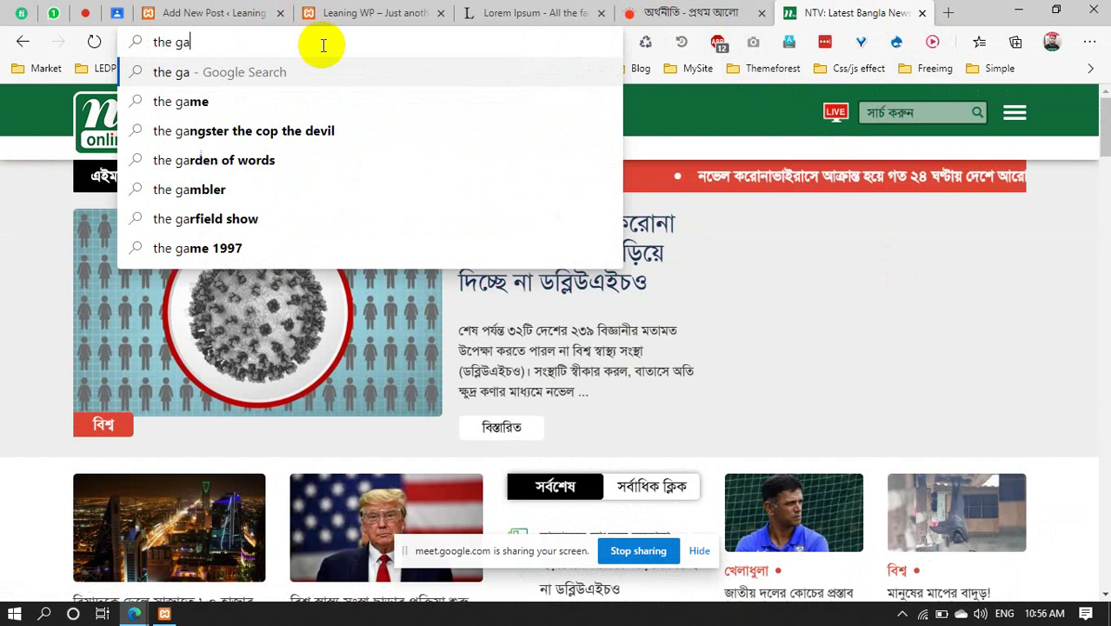
pyautogui.press('BackSpace')
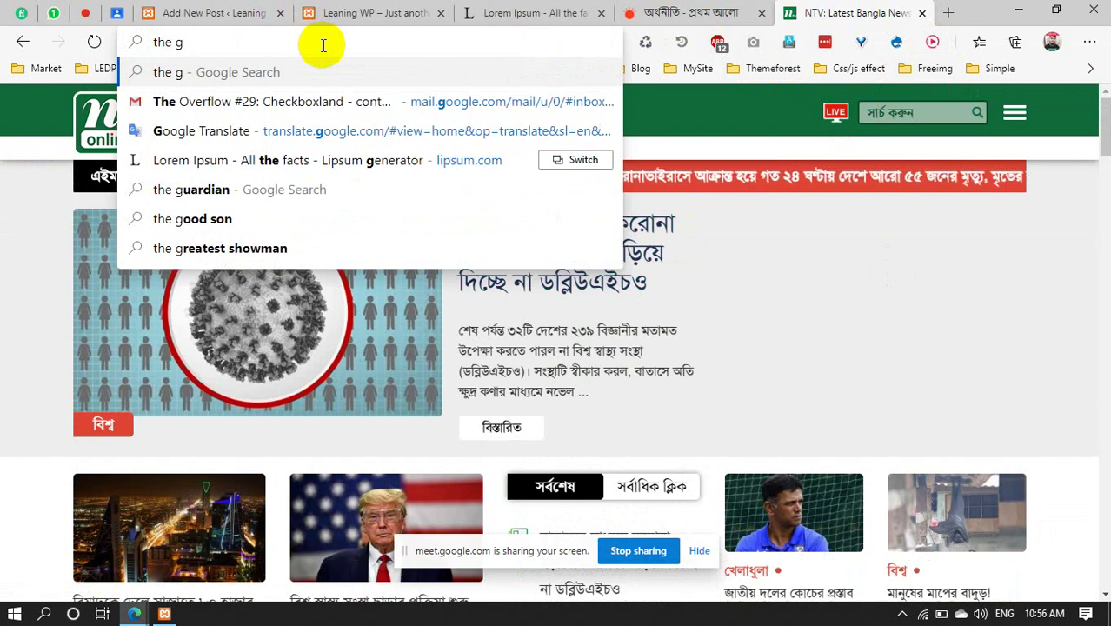
pyautogui.write('urdian')
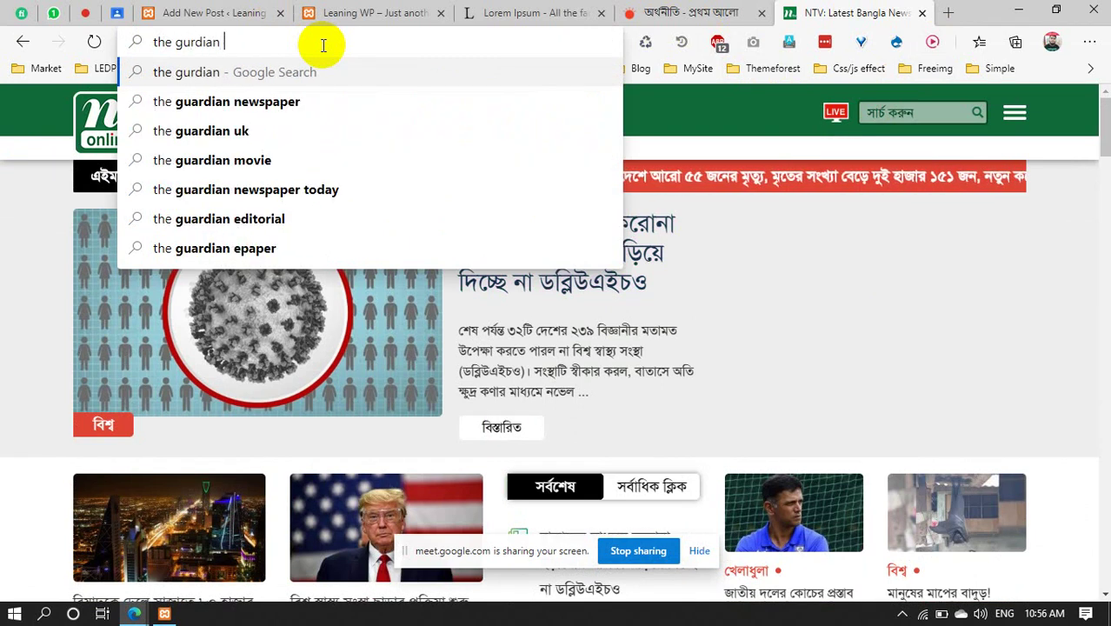
pyautogui.press('Return')
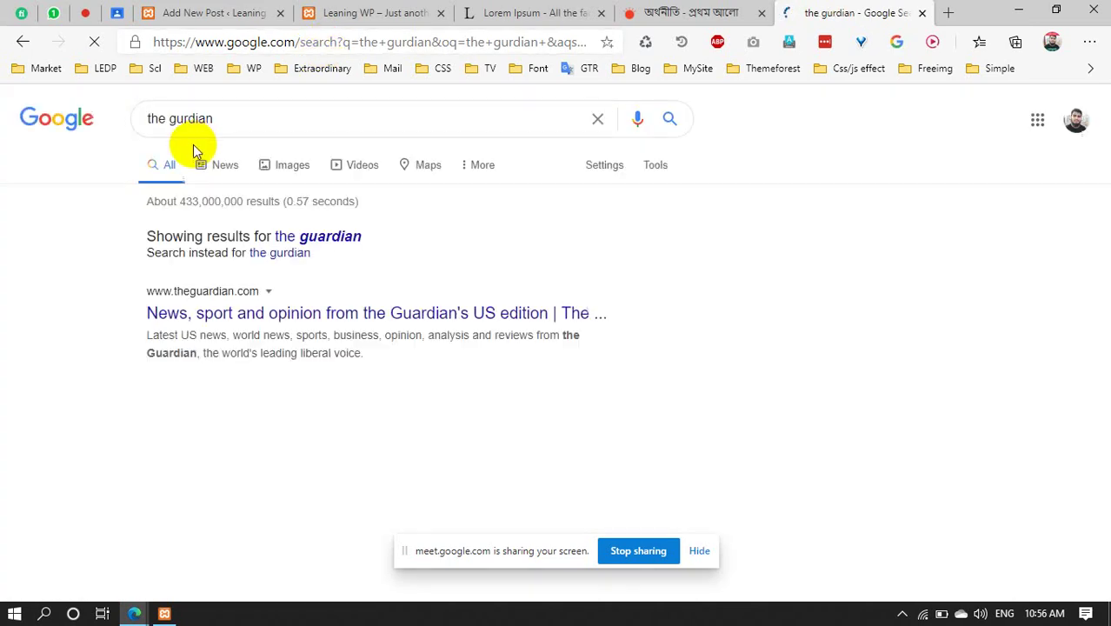
pyautogui.click(330, 236)
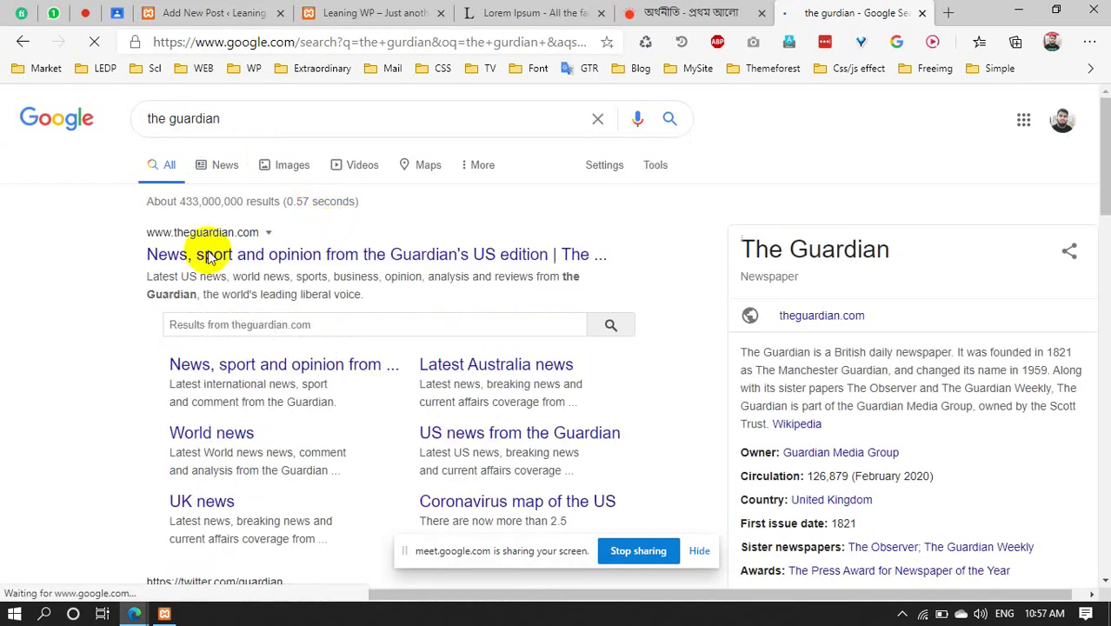
# Open The Guardian's website and expand its full section list to examine the categories and their subcategories
pyautogui.click(251, 265)
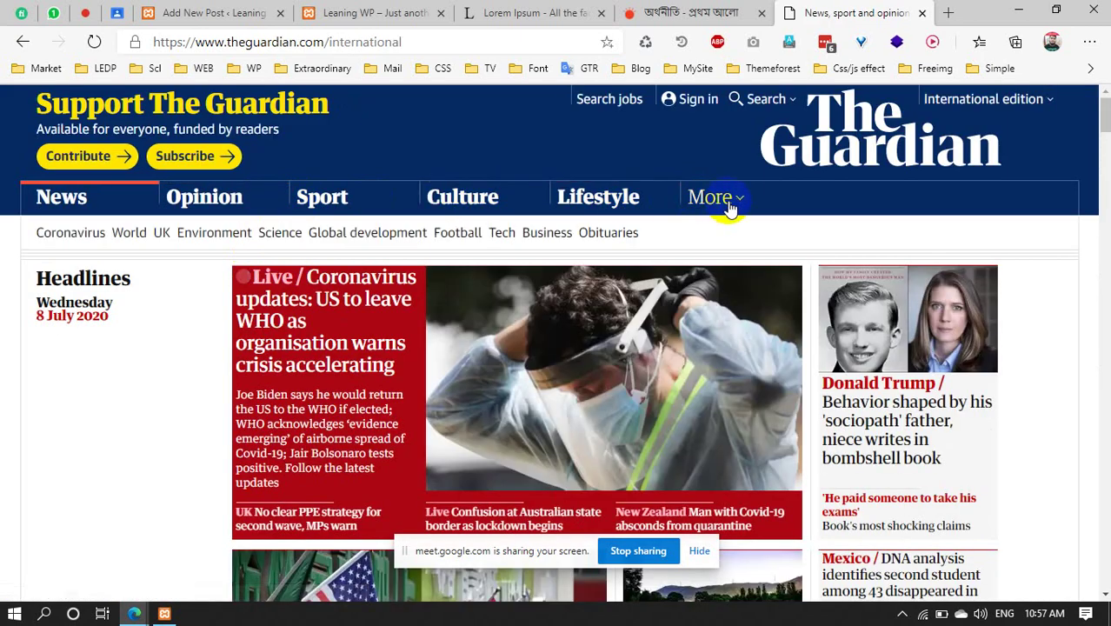
pyautogui.click(730, 209)
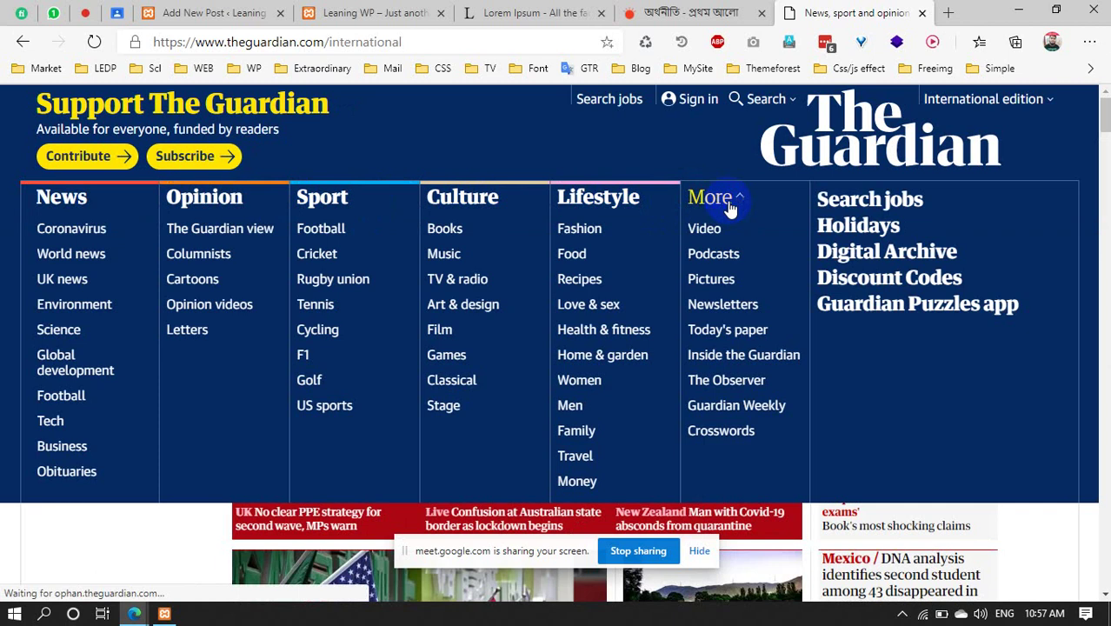
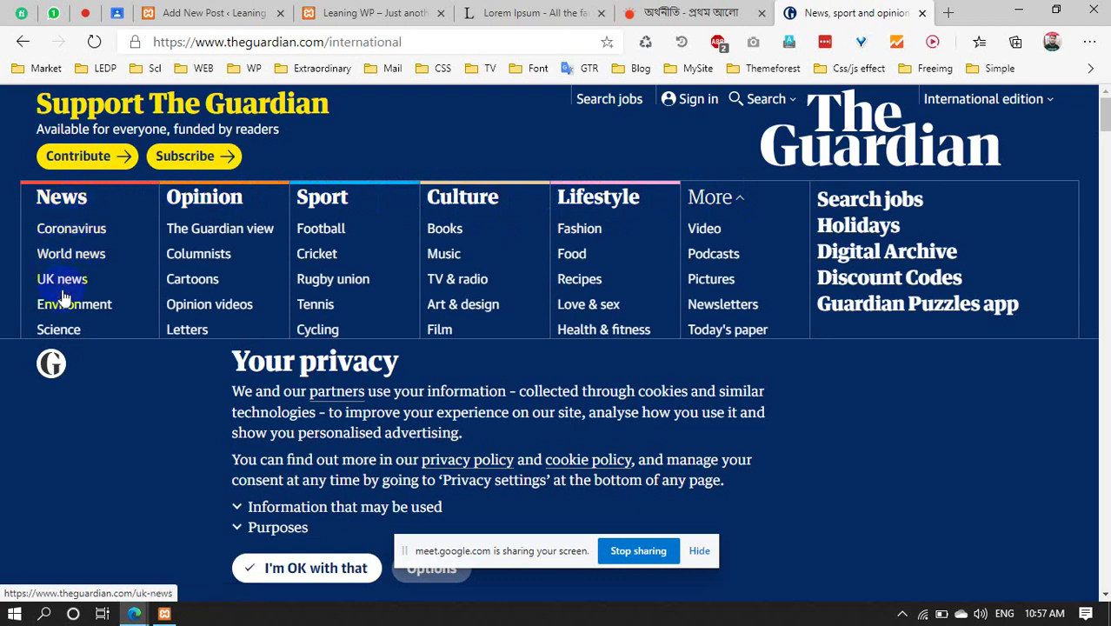
pyautogui.scroll(-3, 456, 255)
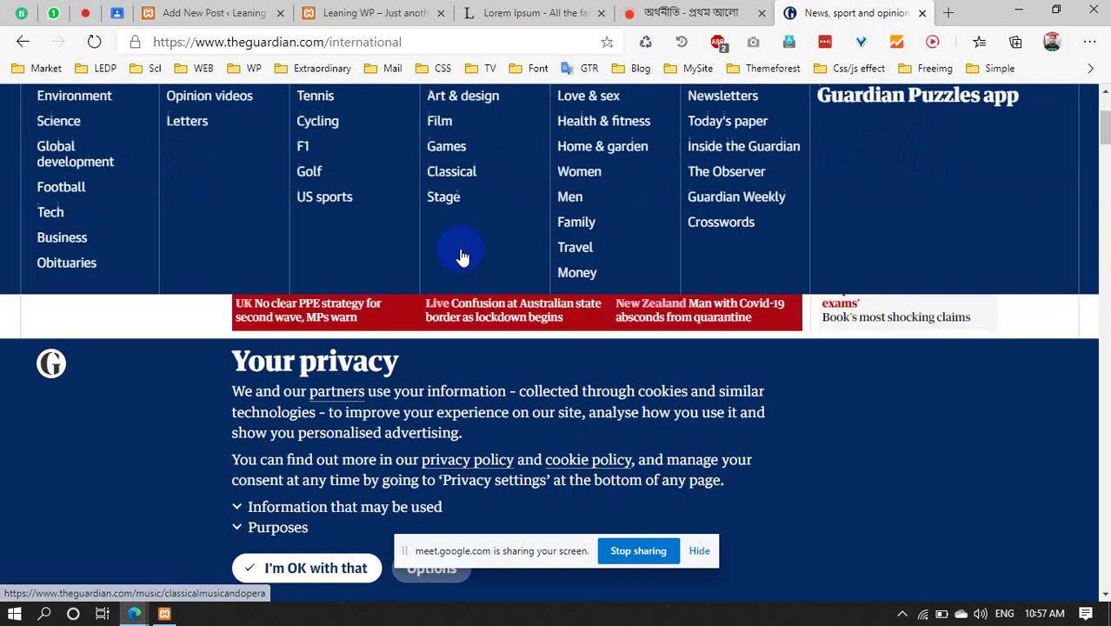
# Compare the post's nested categories, from Web Design down to HTML, with The Guardian's sections and subsections
pyautogui.scroll(3, 452, 253)
pyautogui.click(525, 13)
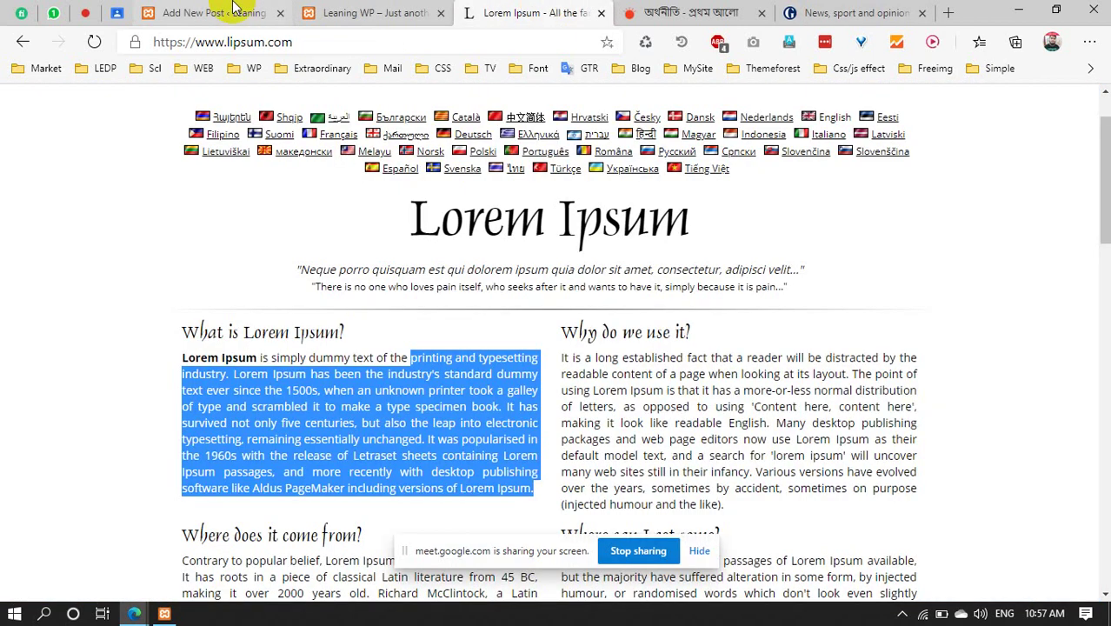
pyautogui.click(231, 10)
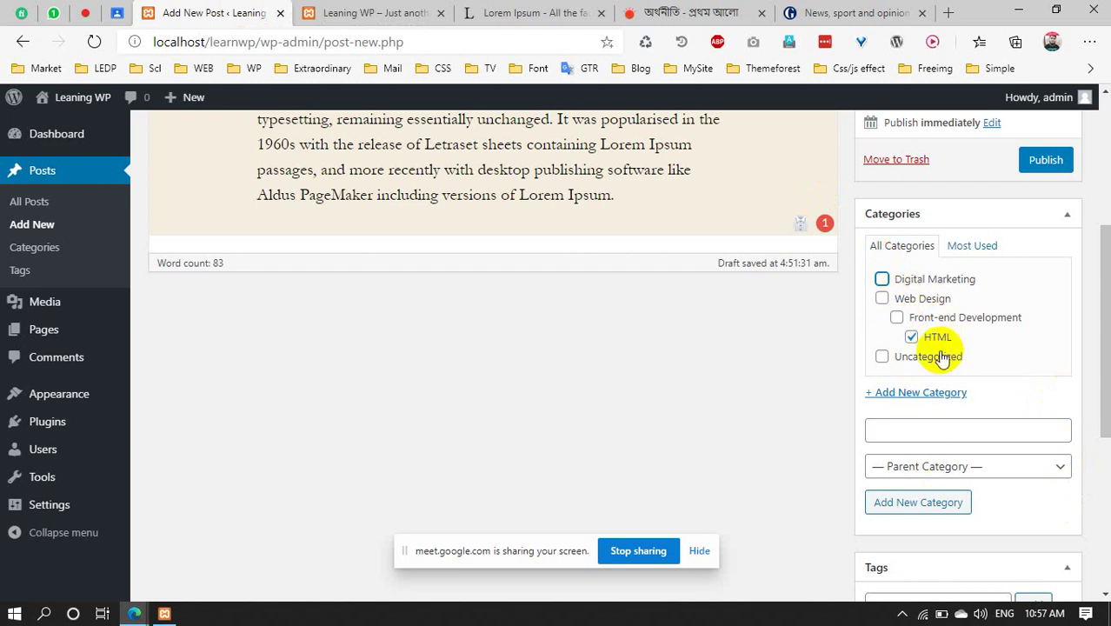
pyautogui.click(809, 12)
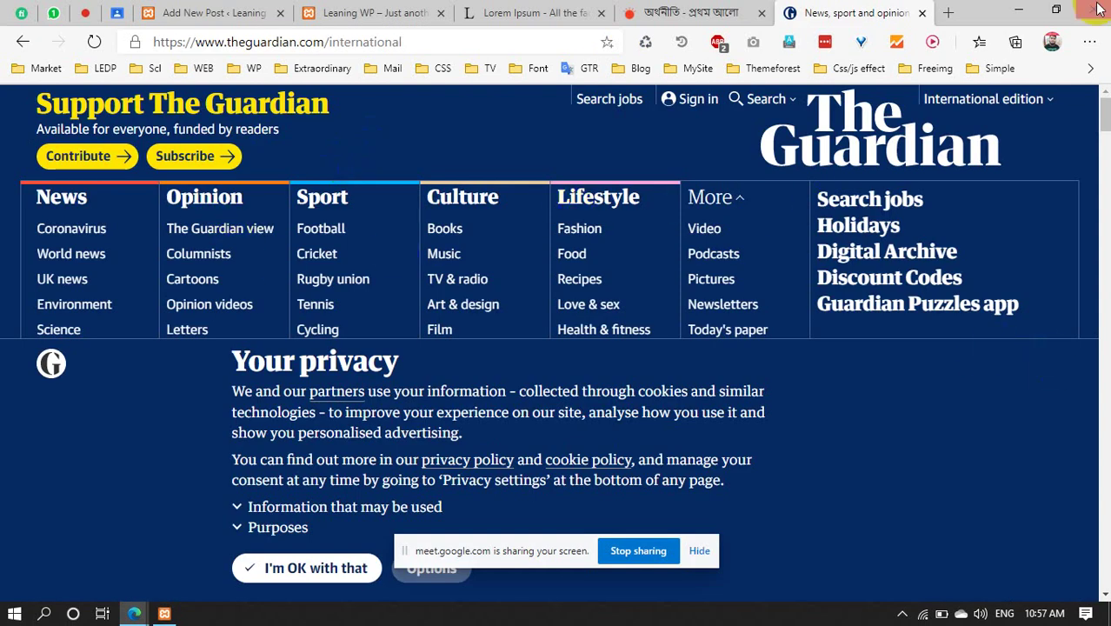
pyautogui.click(709, 9)
pyautogui.click(252, 12)
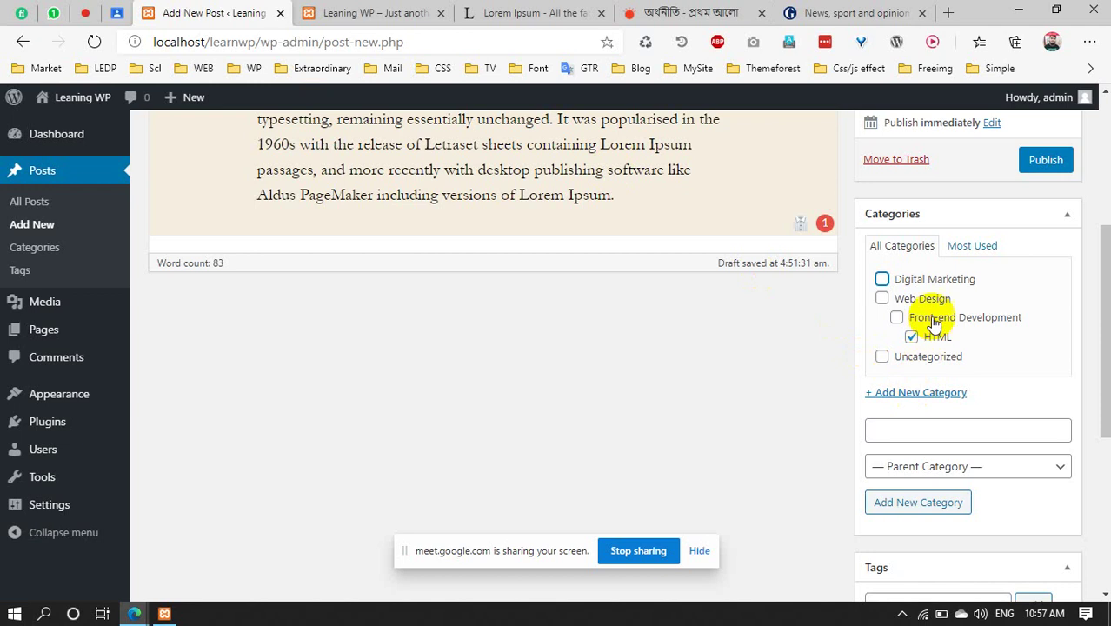
pyautogui.scroll(4, 716, 280)
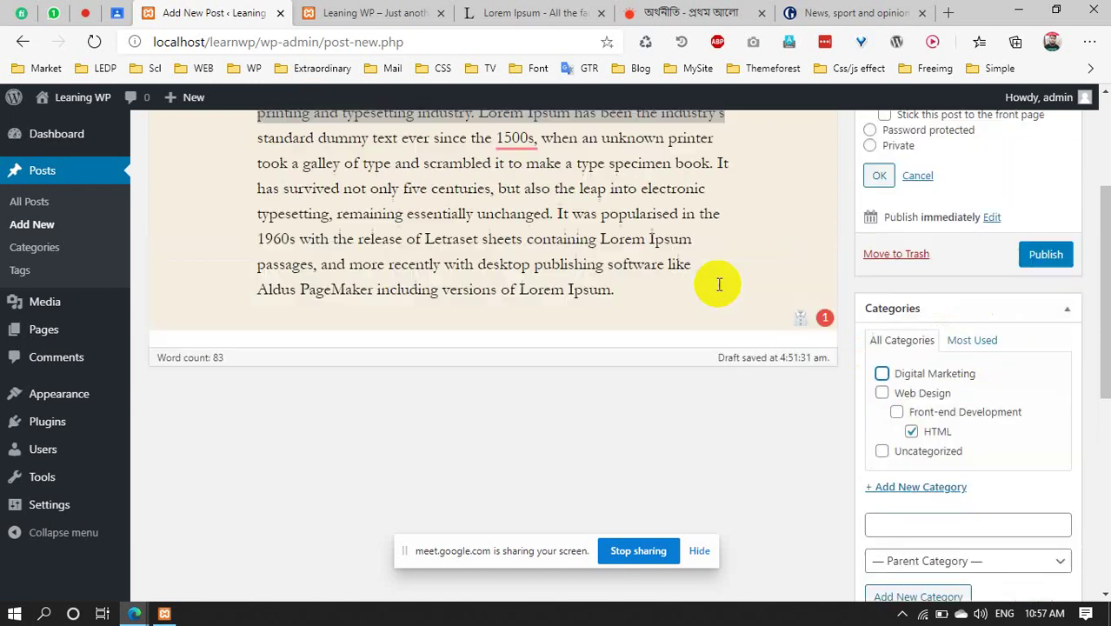
pyautogui.click(817, 12)
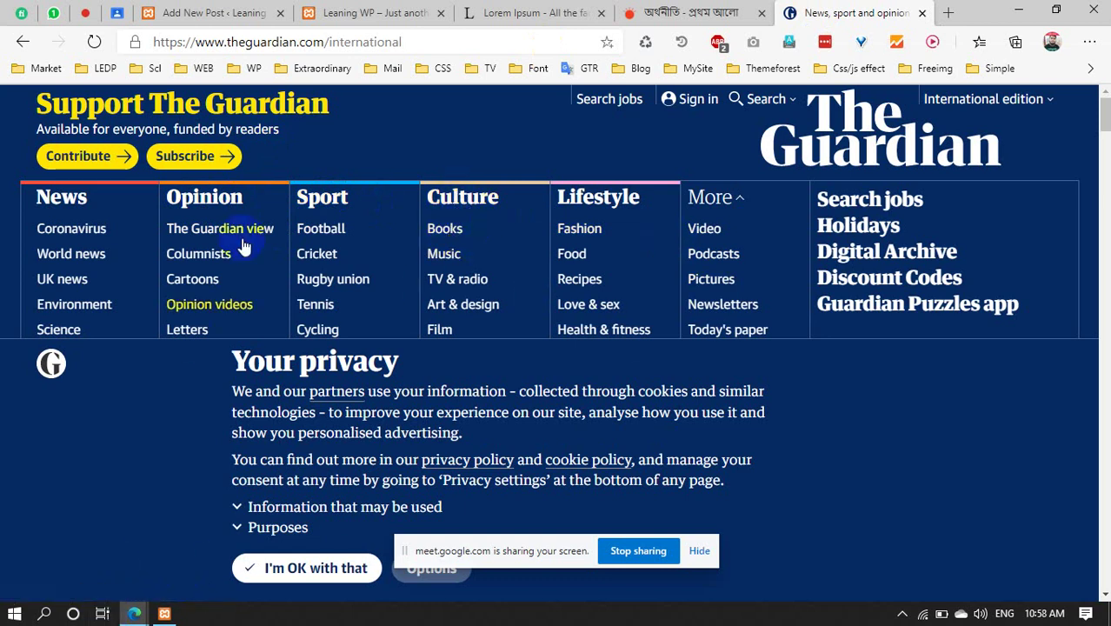
pyautogui.click(318, 7)
pyautogui.click(252, 13)
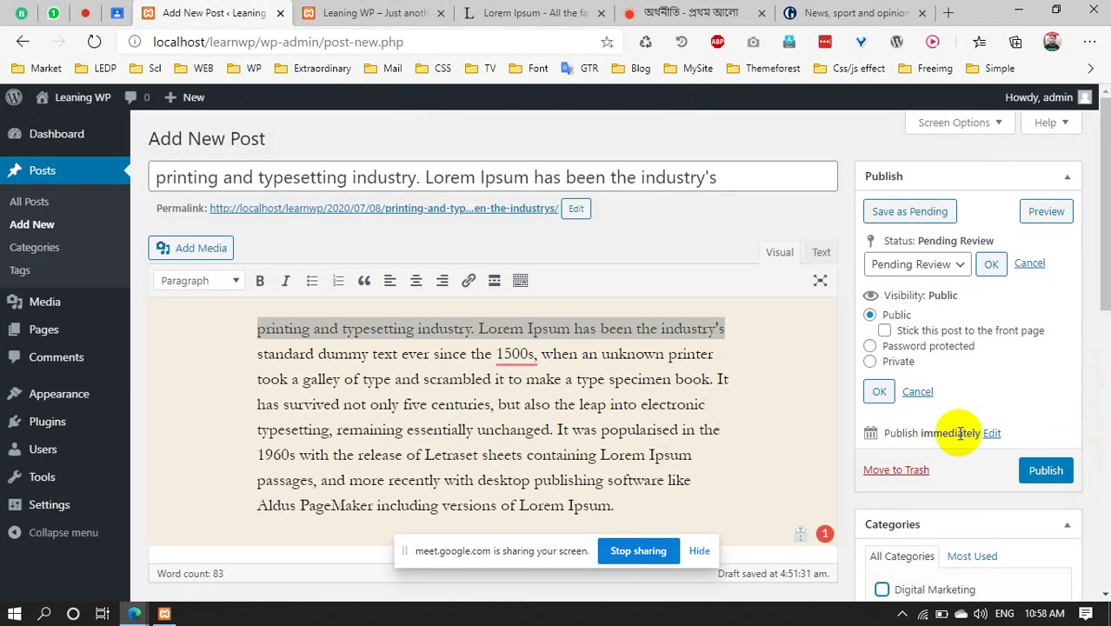
# Try the Web Design category on the post, clear it again, and remove the HTML category
pyautogui.scroll(-5, 959, 433)
pyautogui.click(881, 298)
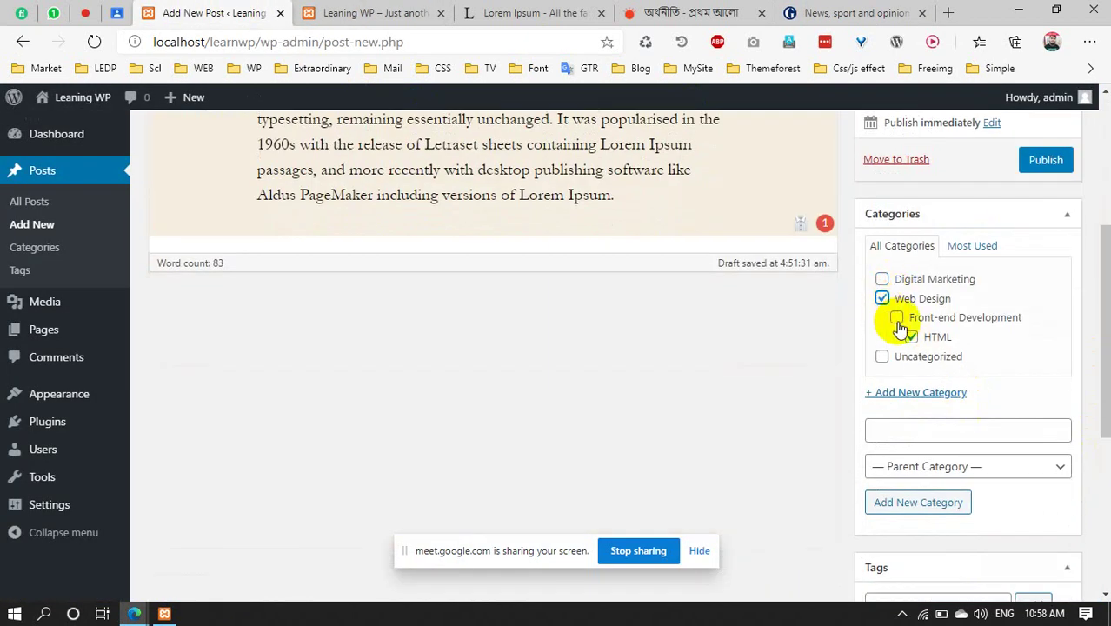
pyautogui.click(882, 298)
pyautogui.click(897, 318)
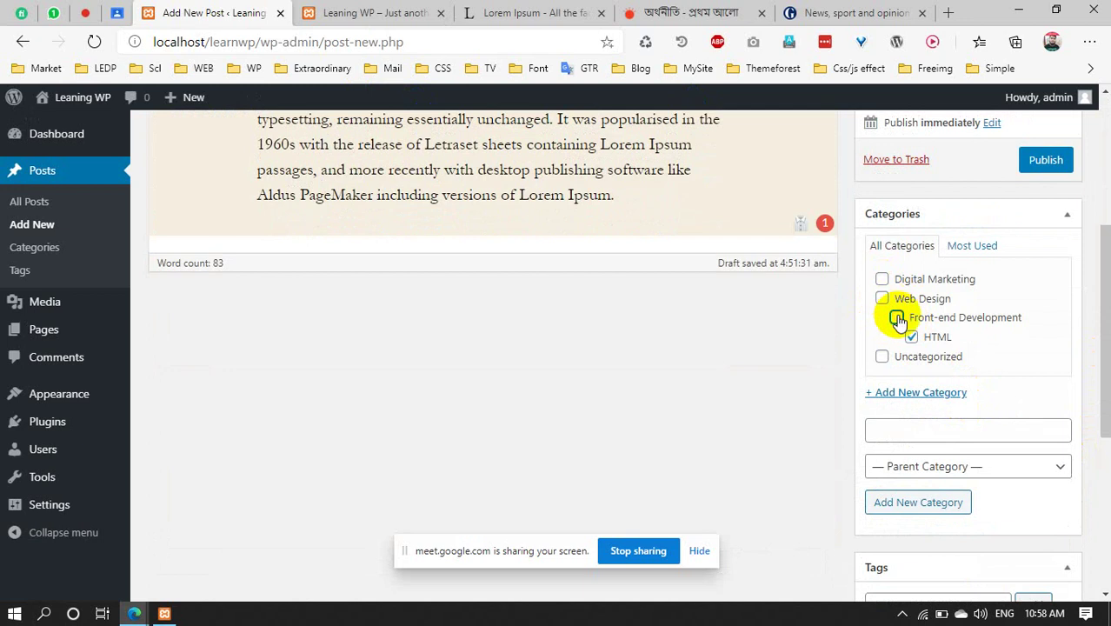
pyautogui.click(911, 336)
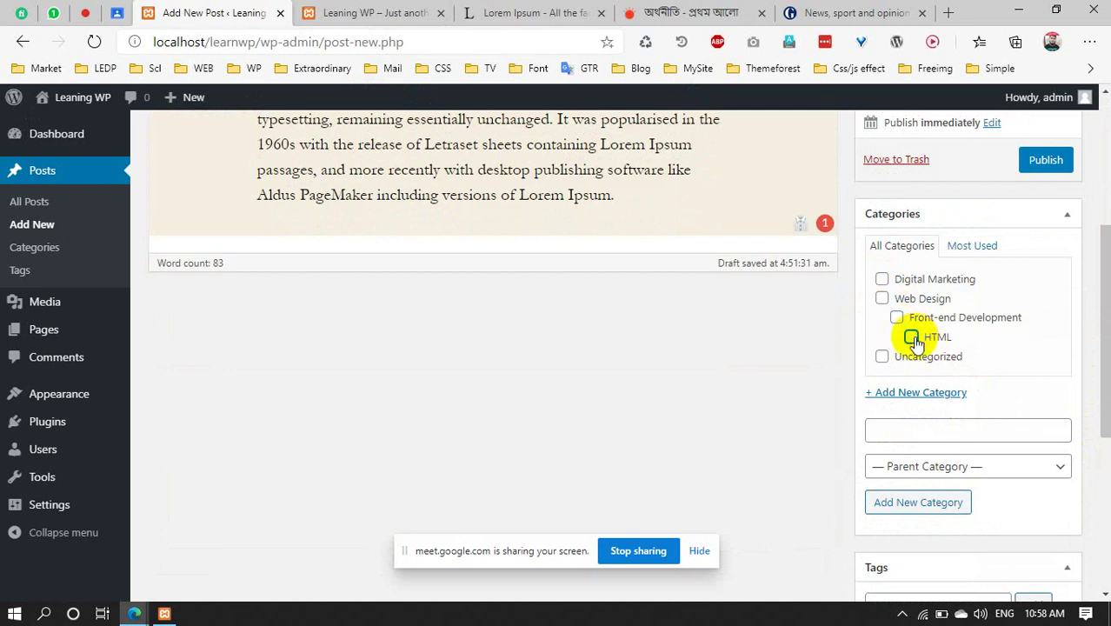
# Create a top-level category named Culture and a category named Book with Culture as its parent
pyautogui.click(907, 429)
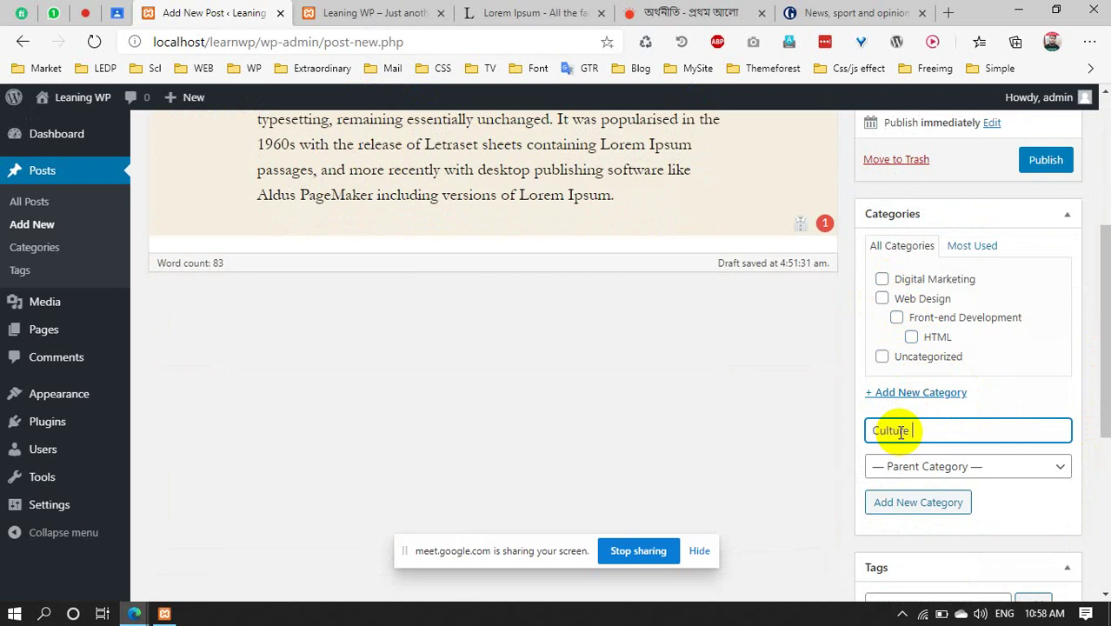
pyautogui.press('Return')
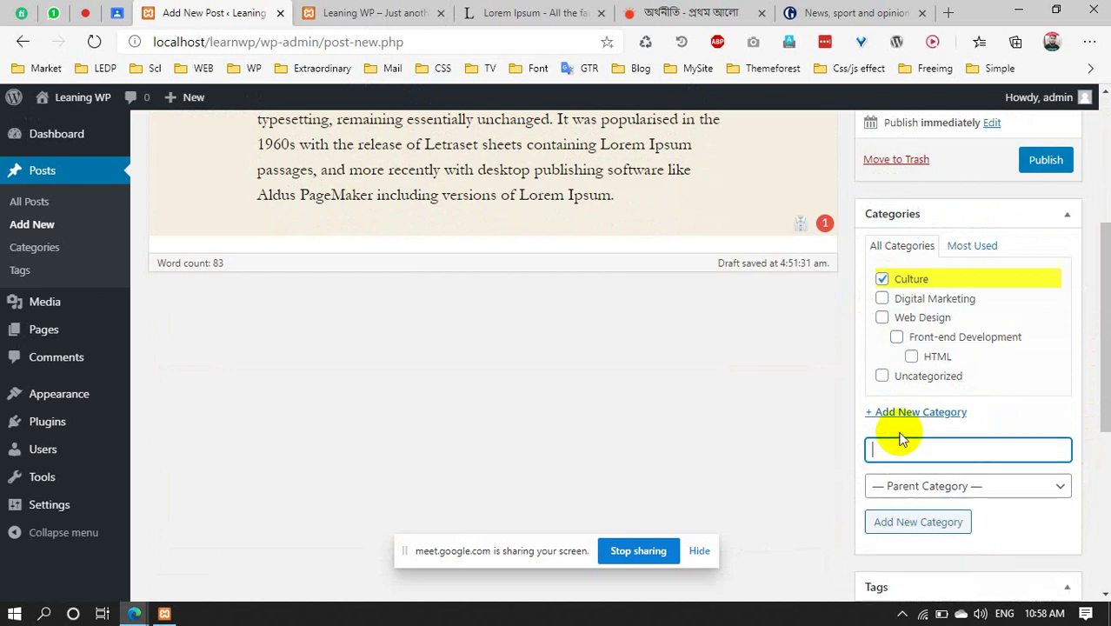
pyautogui.click(869, 7)
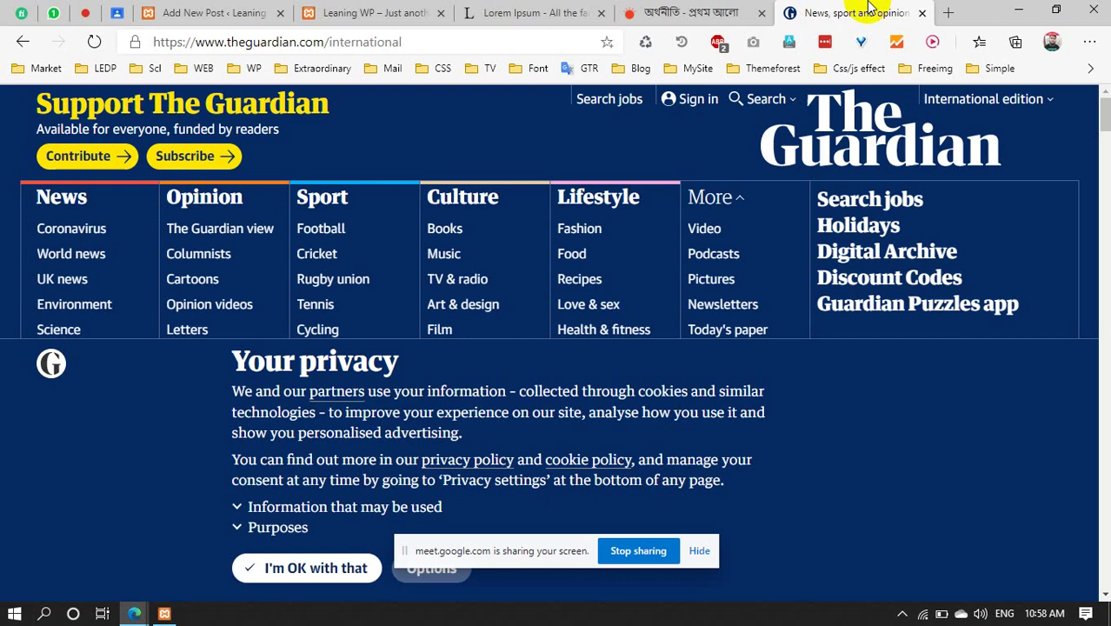
pyautogui.click(200, 12)
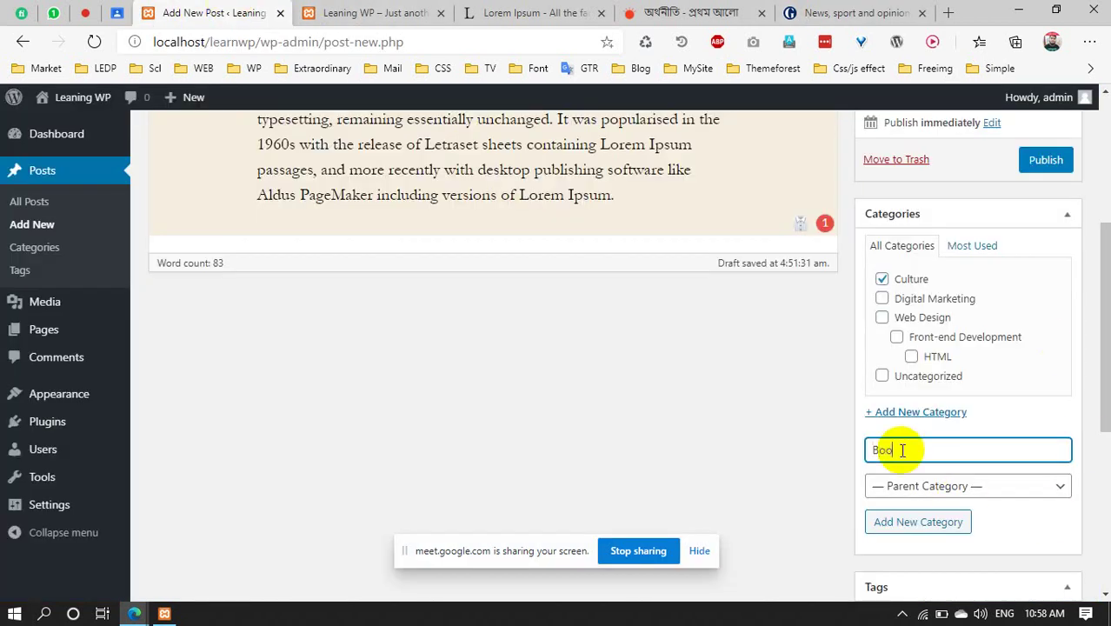
pyautogui.click(949, 487)
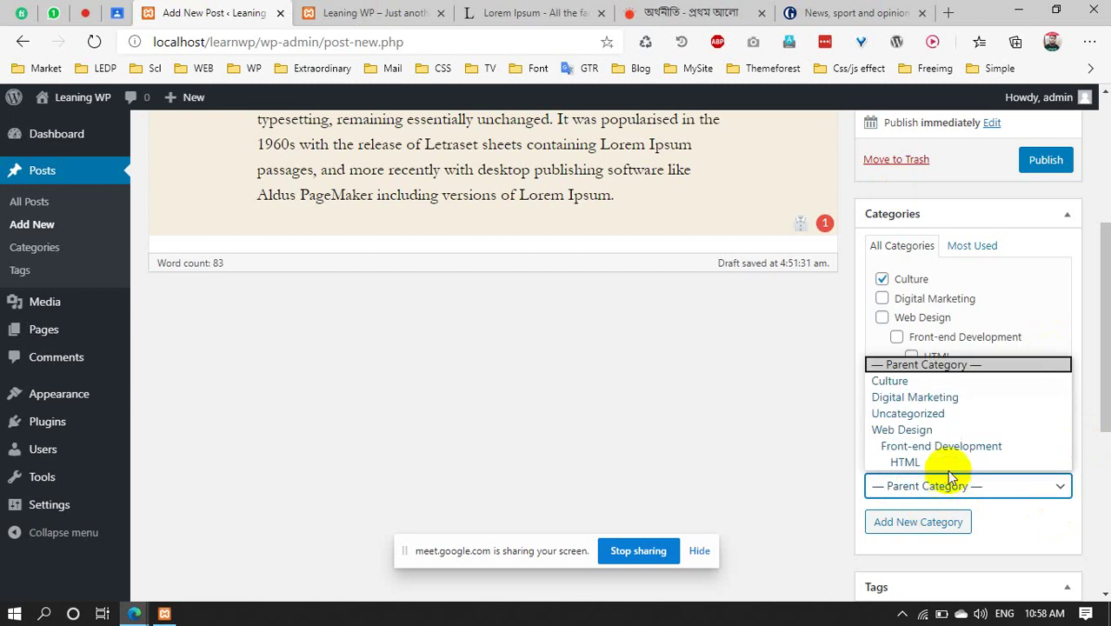
pyautogui.click(934, 382)
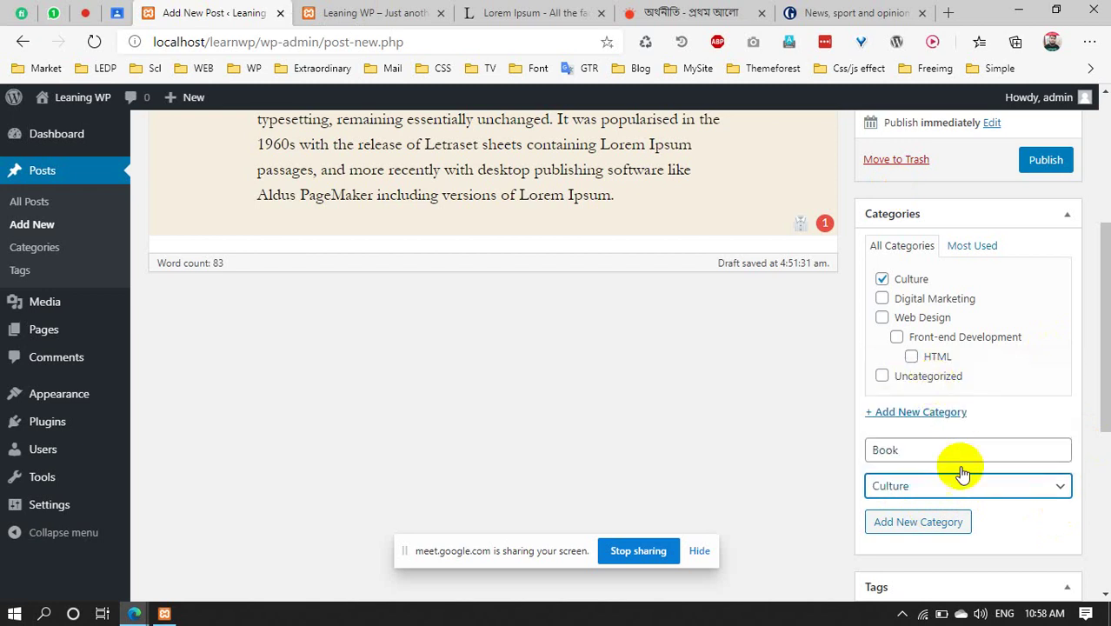
pyautogui.click(926, 532)
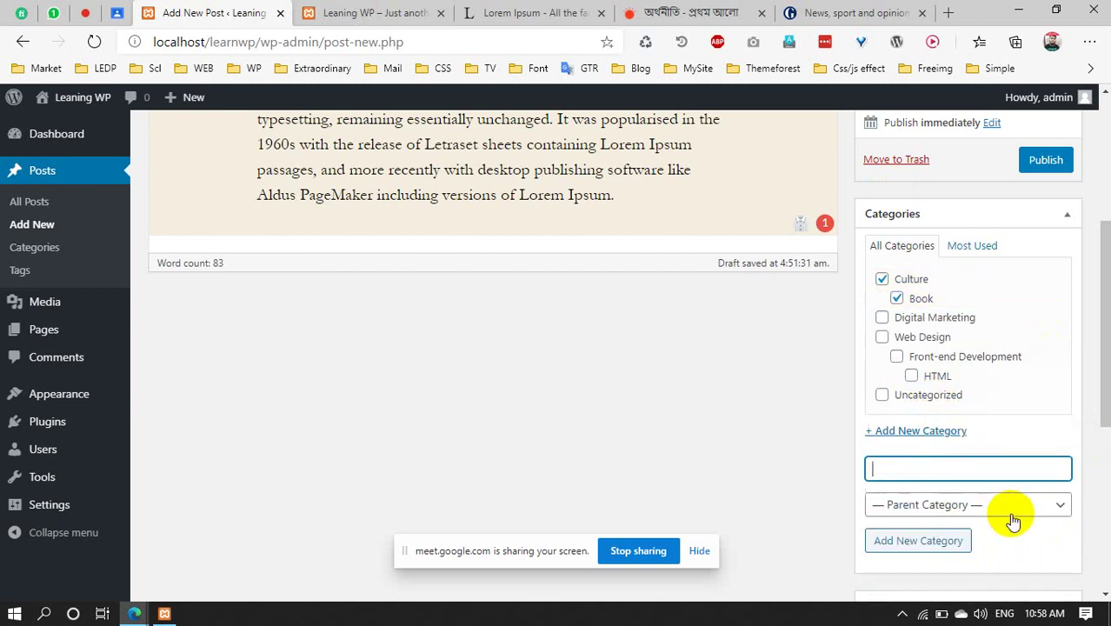
# Clear the Culture and Book categories from the post and view The Guardian's Culture section for comparison
pyautogui.click(882, 280)
pyautogui.click(896, 298)
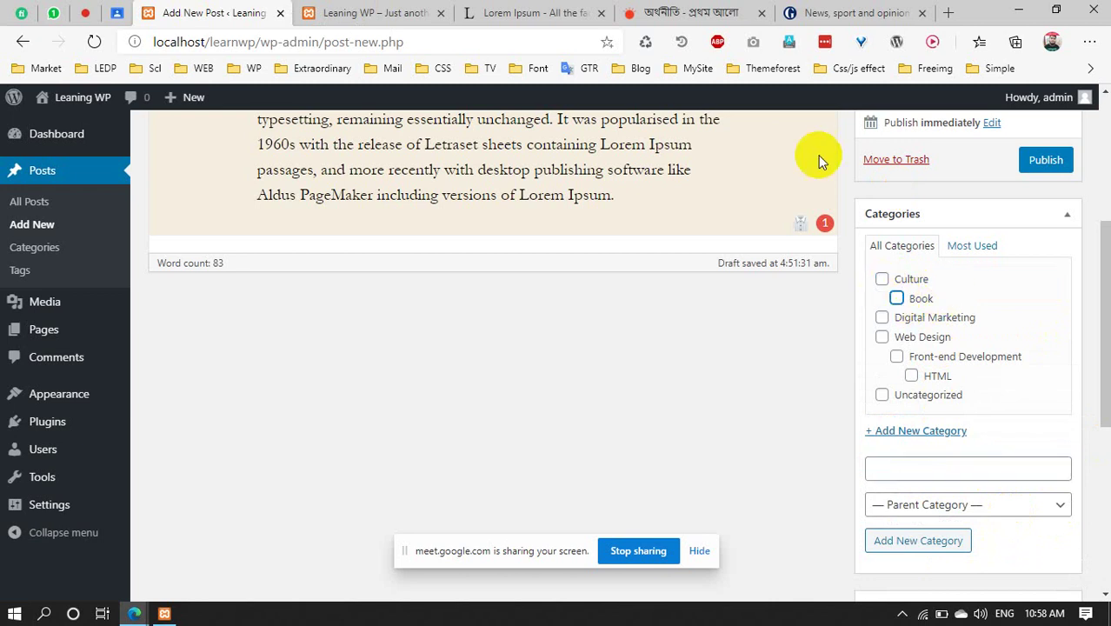
pyautogui.click(711, 11)
pyautogui.click(873, 10)
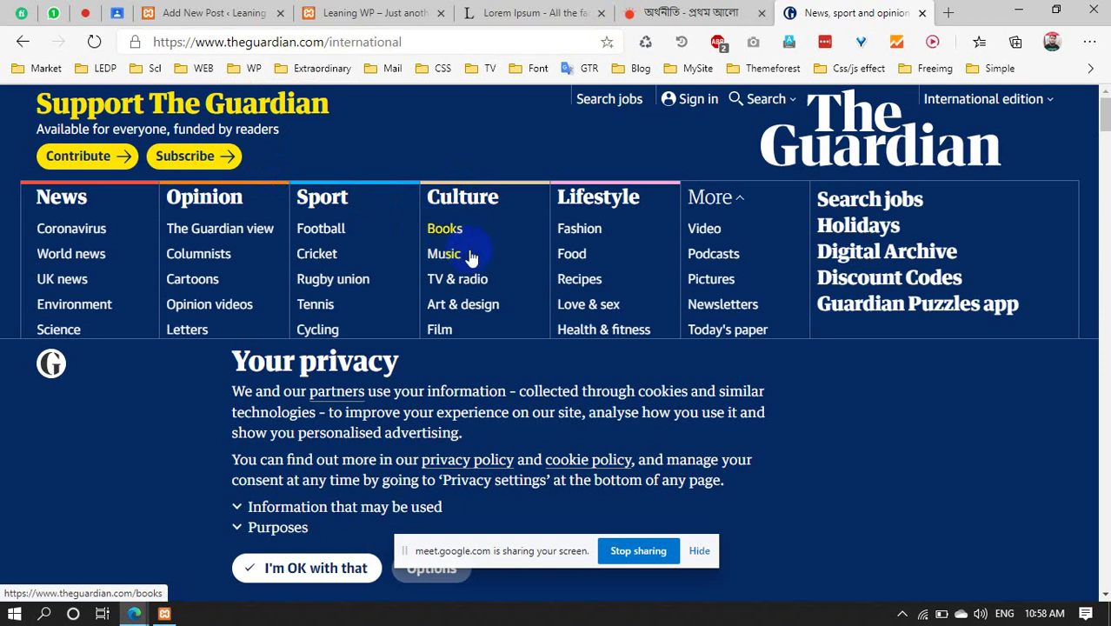
pyautogui.click(365, 11)
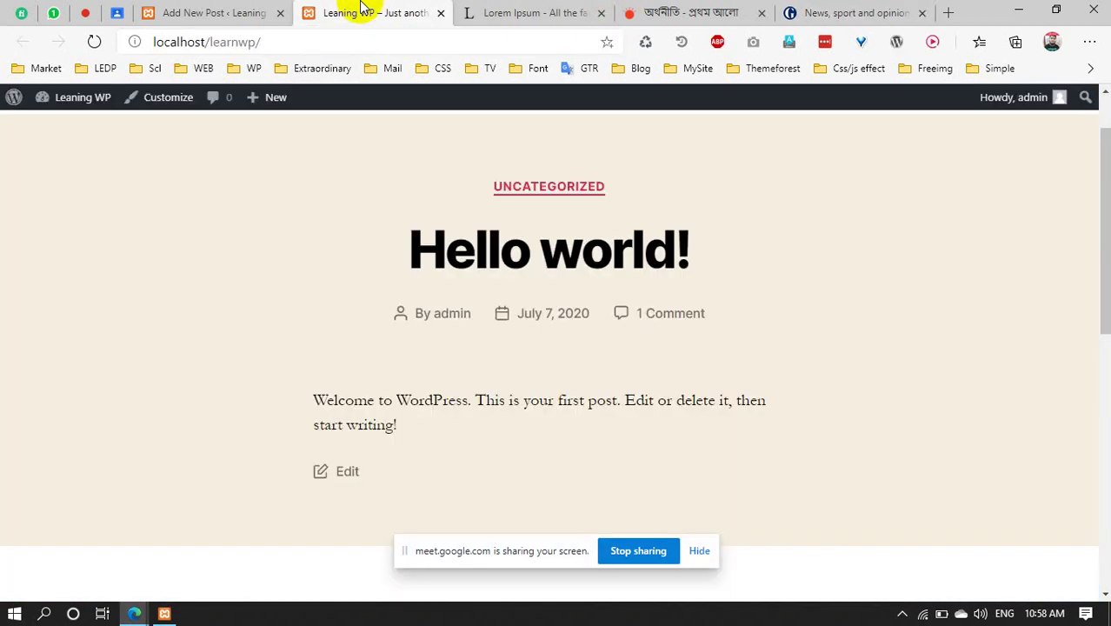
# Assign the draft post to the Culture category and its Book subcategory
pyautogui.click(250, 8)
pyautogui.scroll(4, 434, 234)
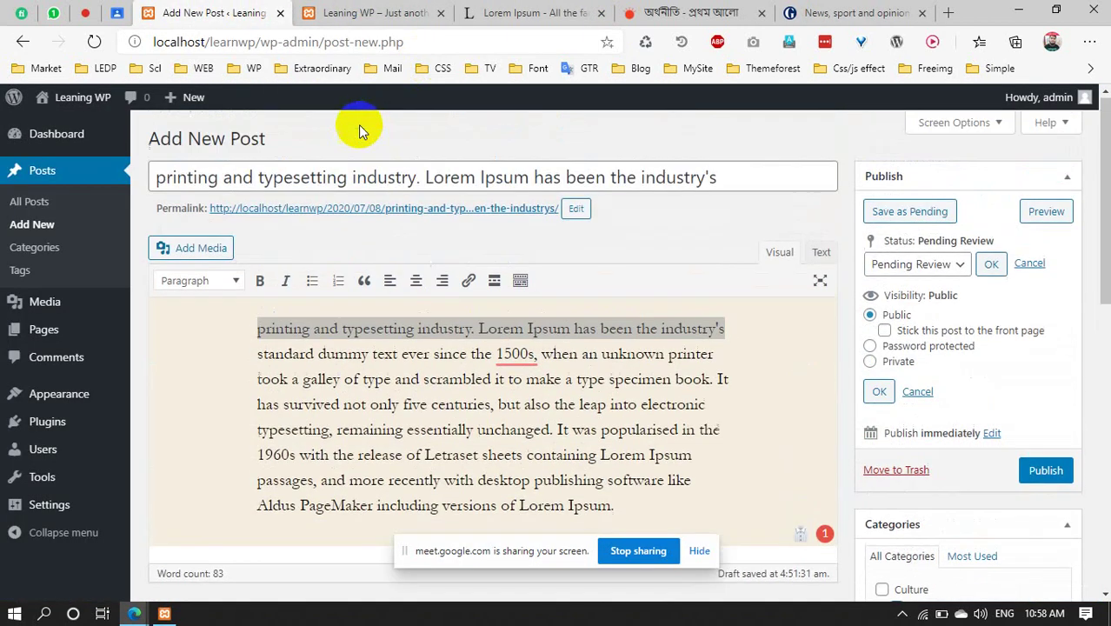
pyautogui.scroll(-2, 504, 409)
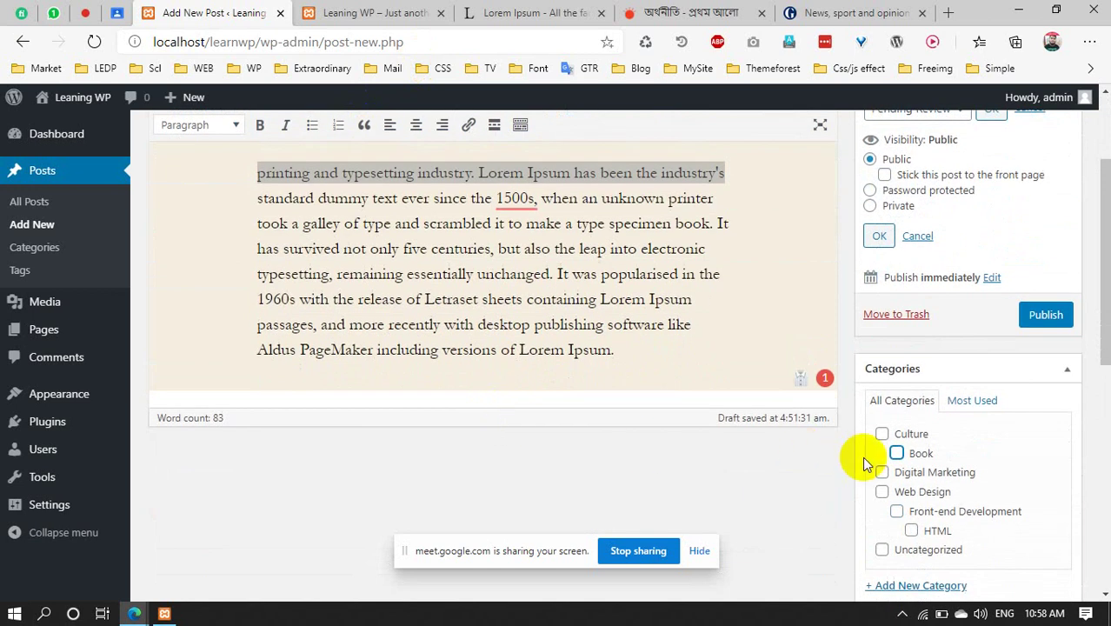
pyautogui.click(881, 433)
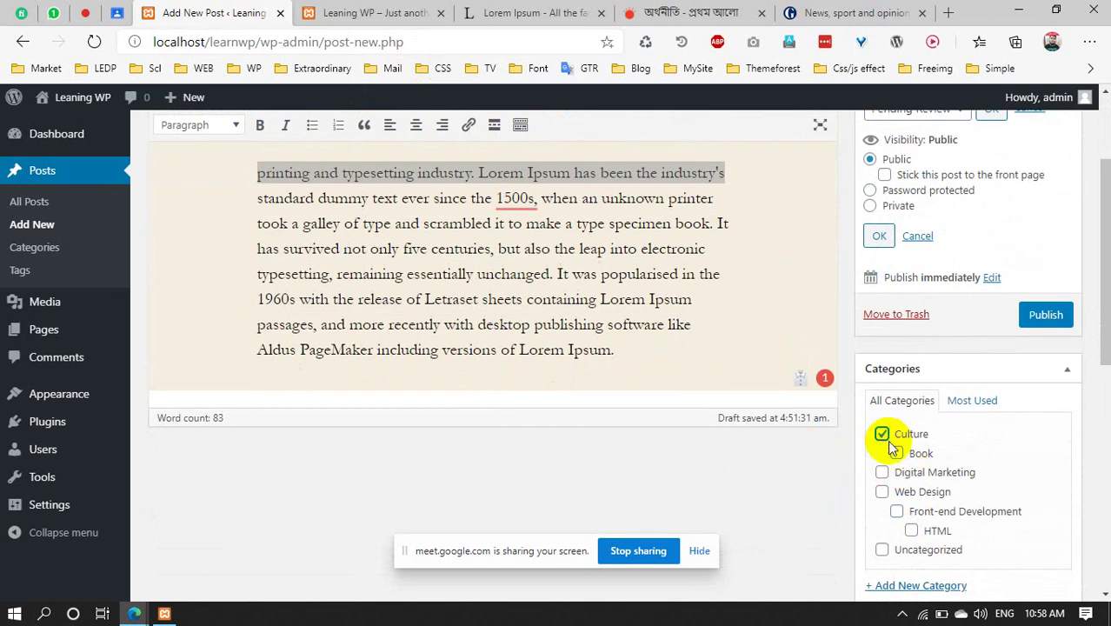
pyautogui.click(896, 453)
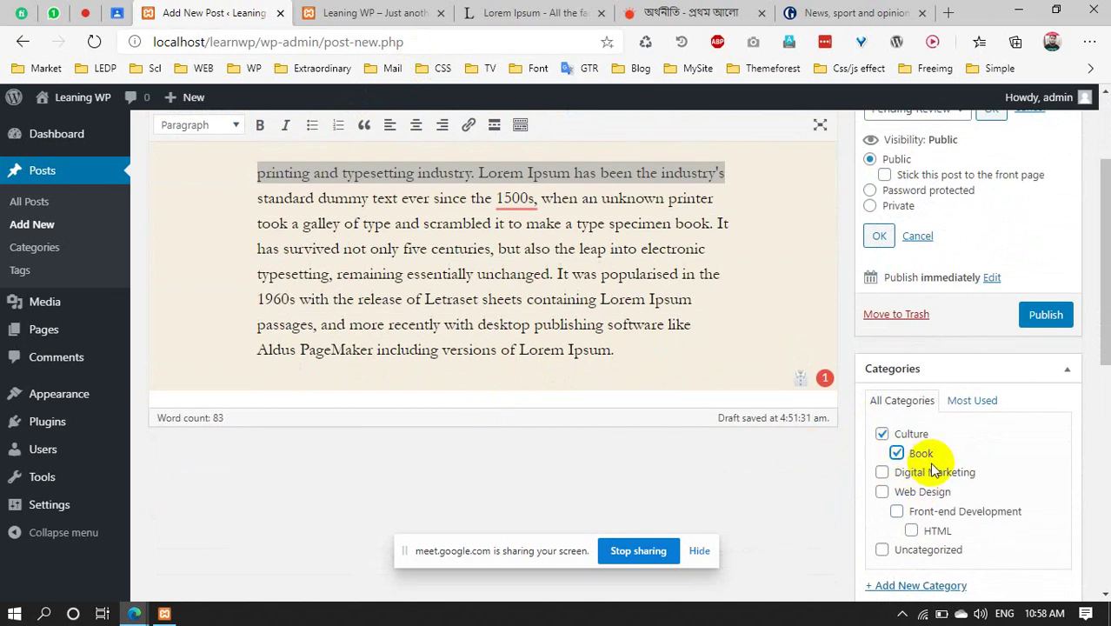
# Locate the draft post's tag entry and revisit The Guardian's home page, collapsing its expanded section list
pyautogui.click(851, 12)
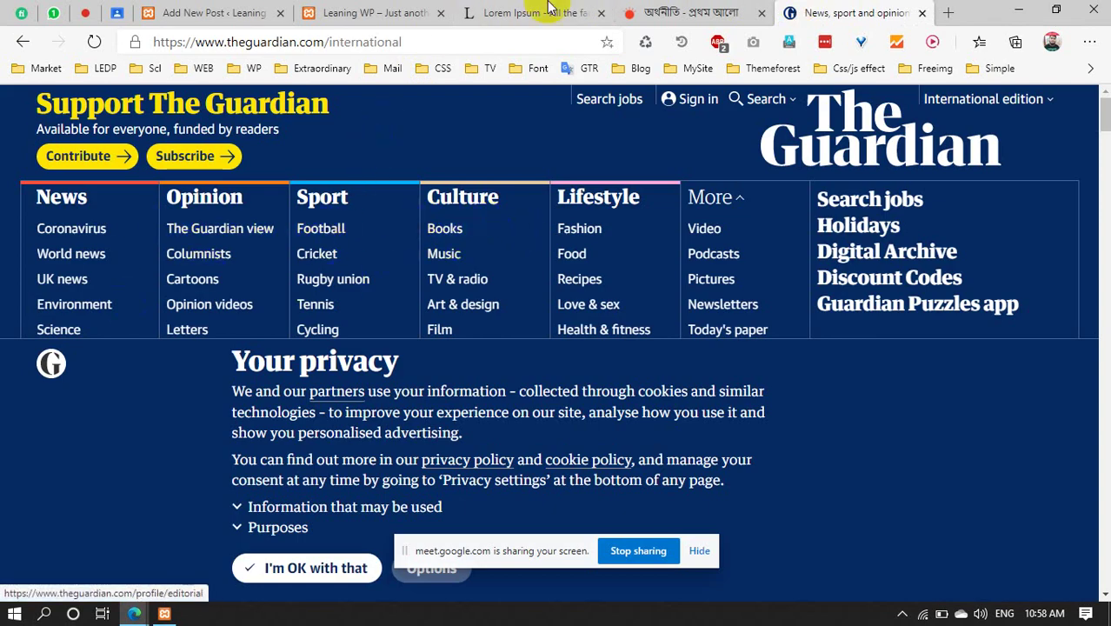
pyautogui.click(174, 11)
pyautogui.scroll(-3, 926, 438)
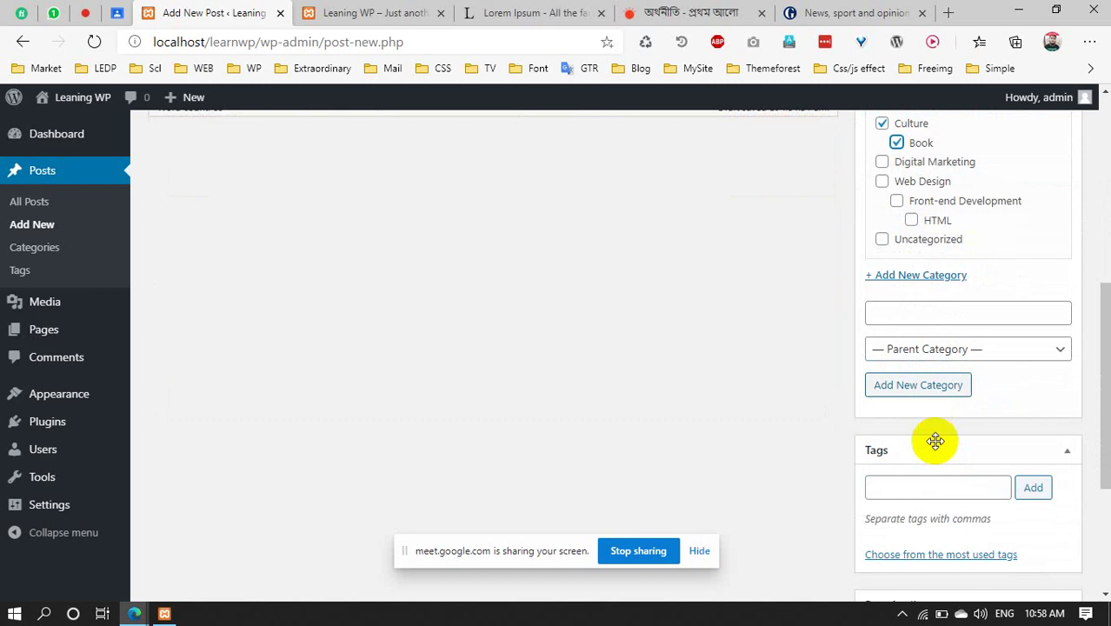
pyautogui.scroll(-2, 950, 412)
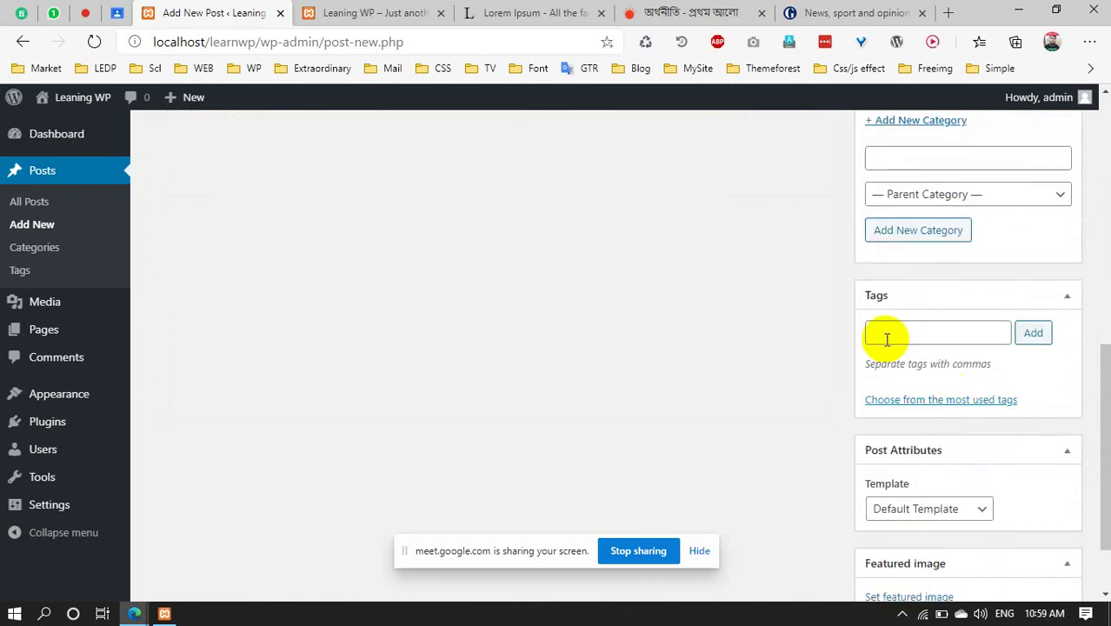
pyautogui.click(928, 330)
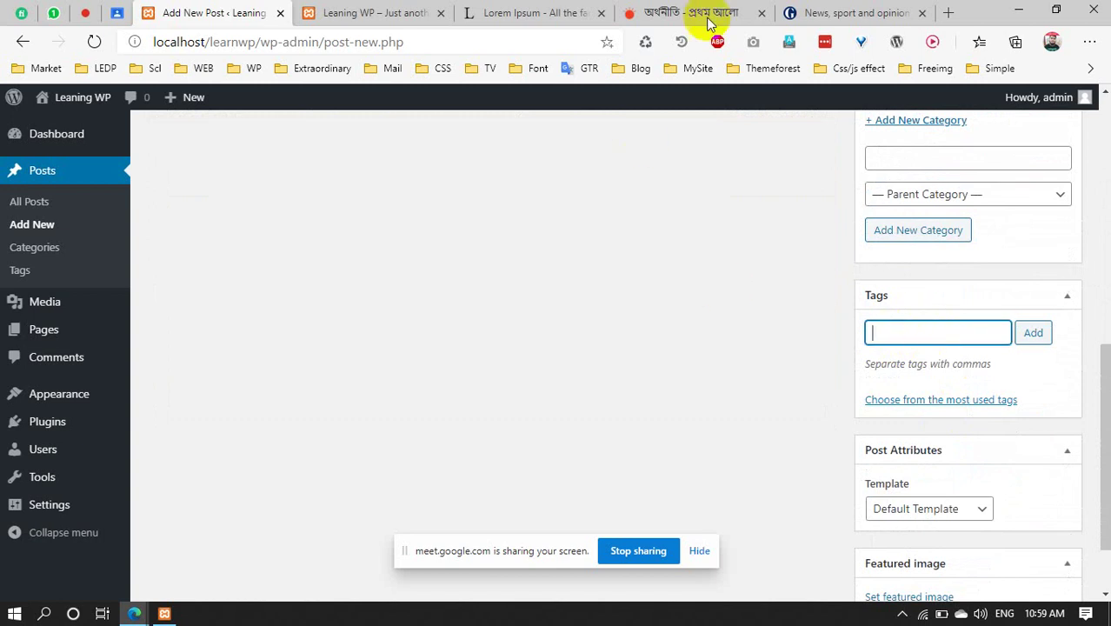
pyautogui.click(817, 12)
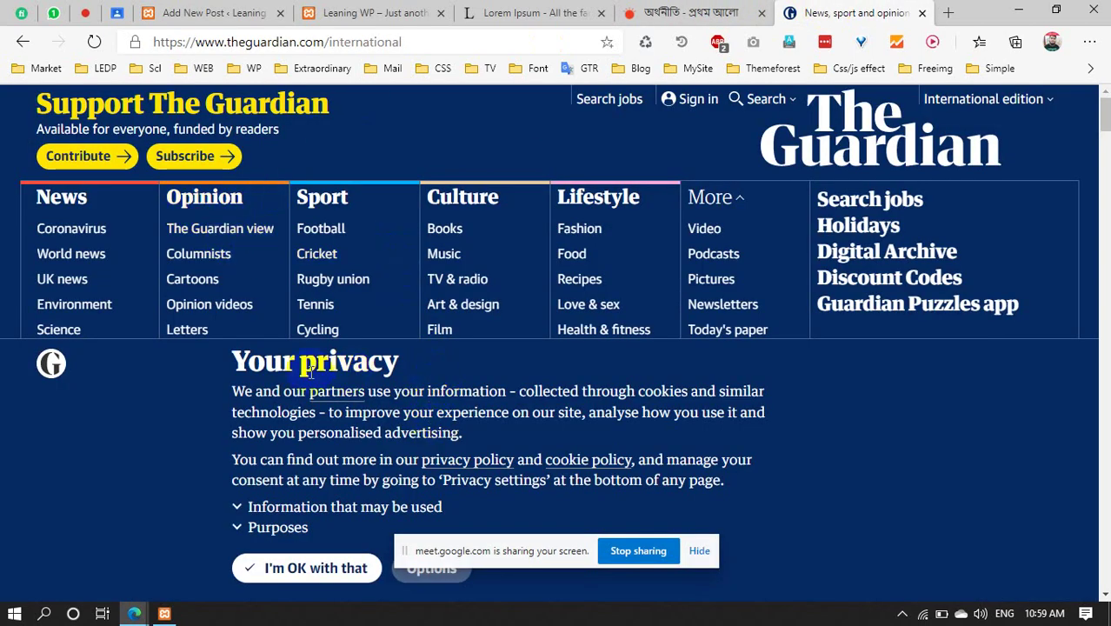
pyautogui.moveTo(233, 358); pyautogui.dragTo(400, 354)
pyautogui.click(469, 376)
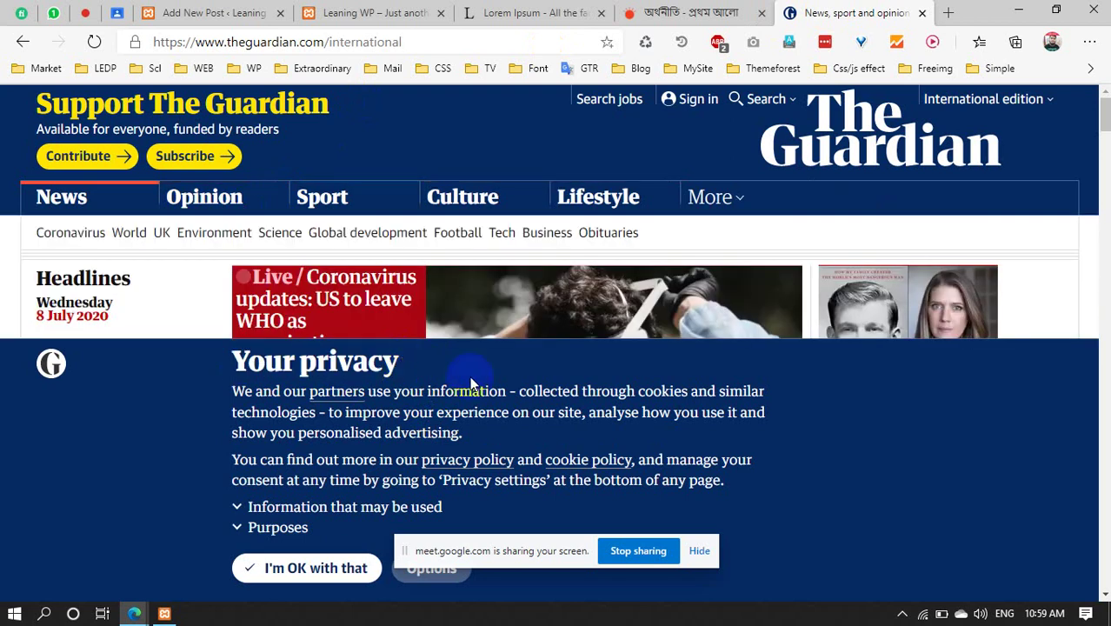
# Add the tag "Web design" to the draft post
pyautogui.click(209, 10)
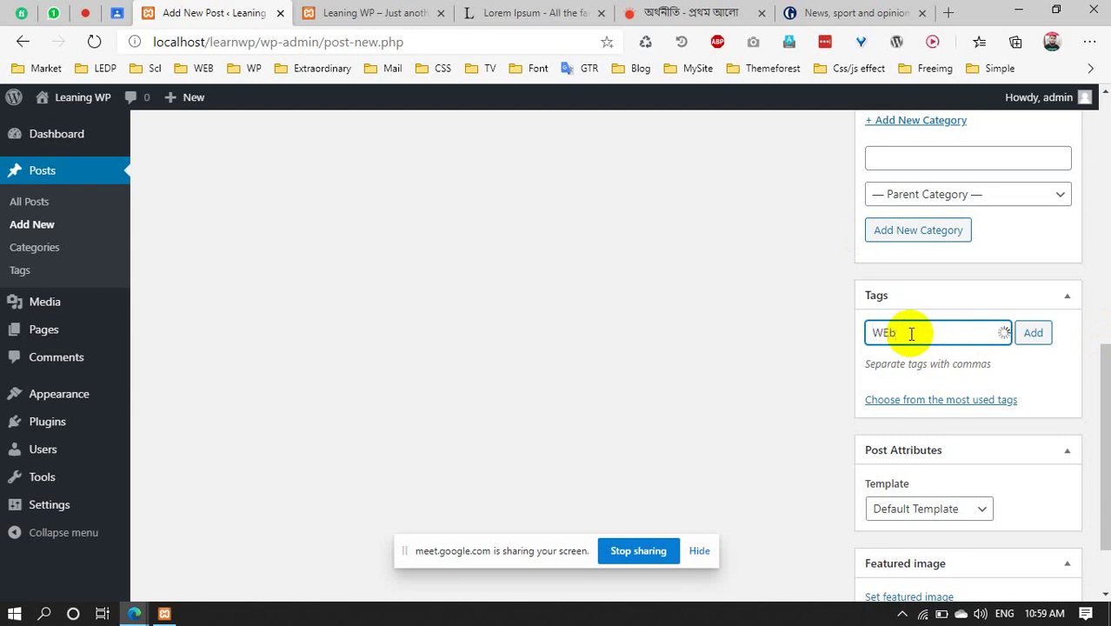
pyautogui.write('design')
pyautogui.press('Return')
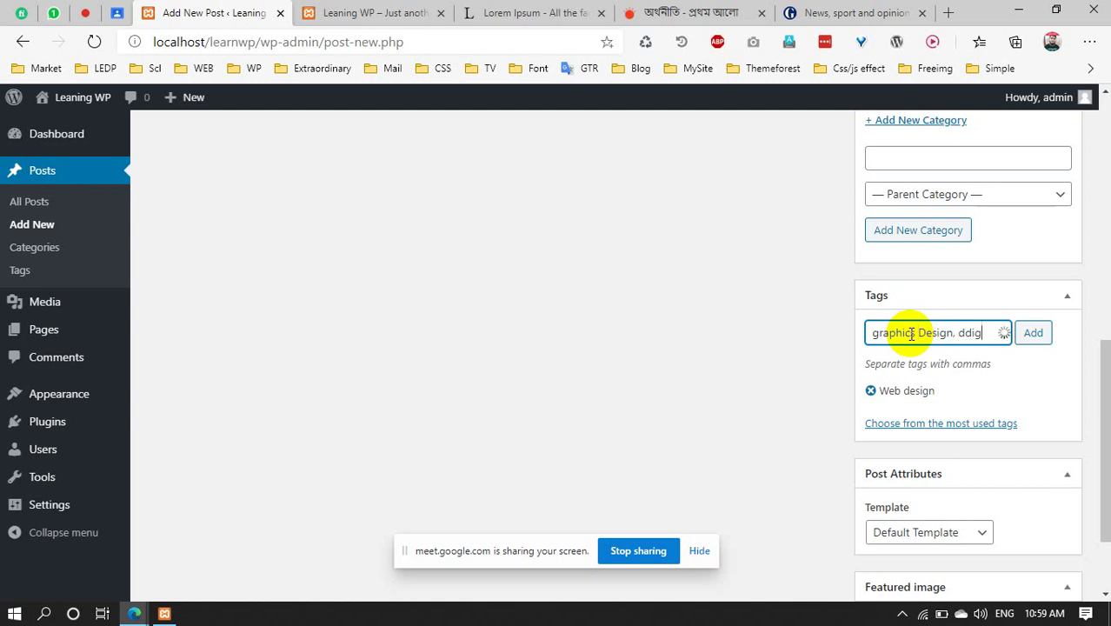
# Add the tags "graphics Design" and "digital marketing" to the draft post in one comma-separated entry
pyautogui.press('BackSpace')
pyautogui.write('ma')
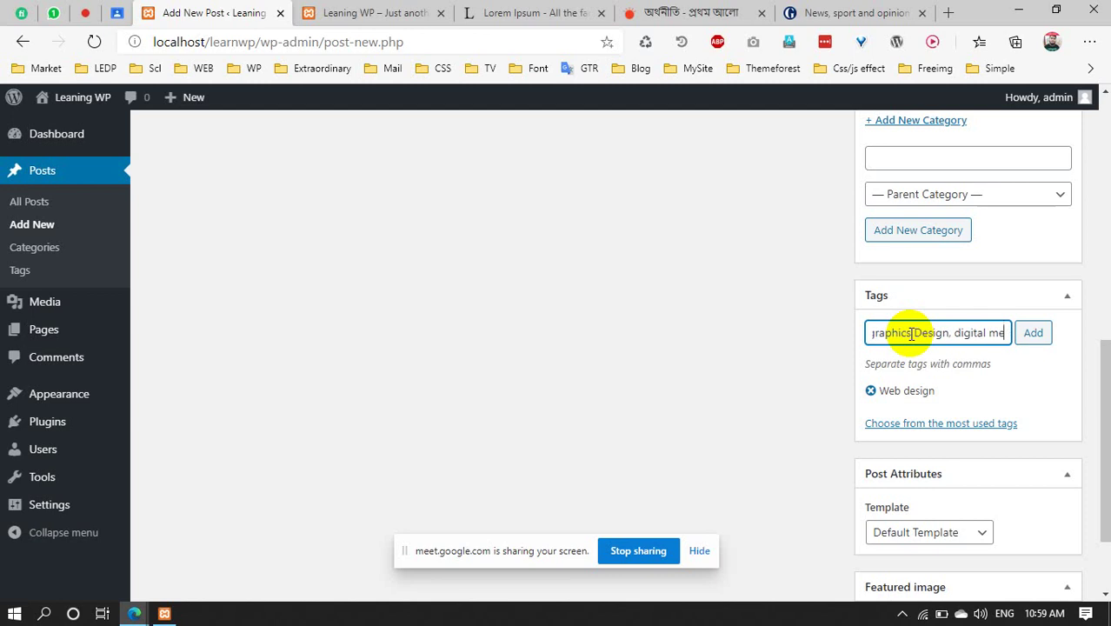
pyautogui.write('rk')
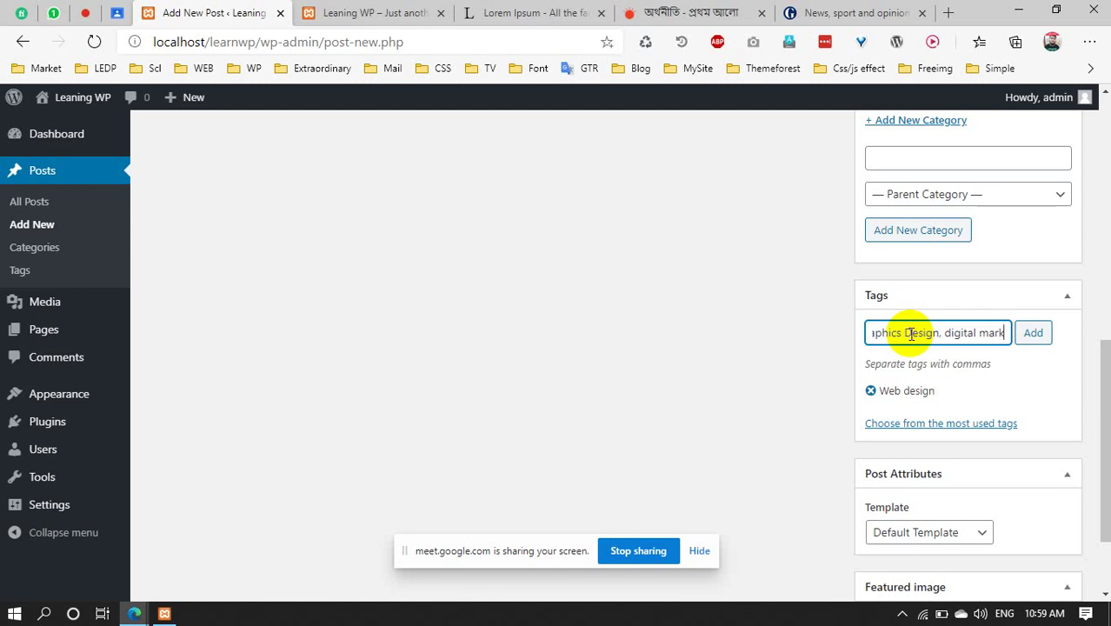
pyautogui.write('eting')
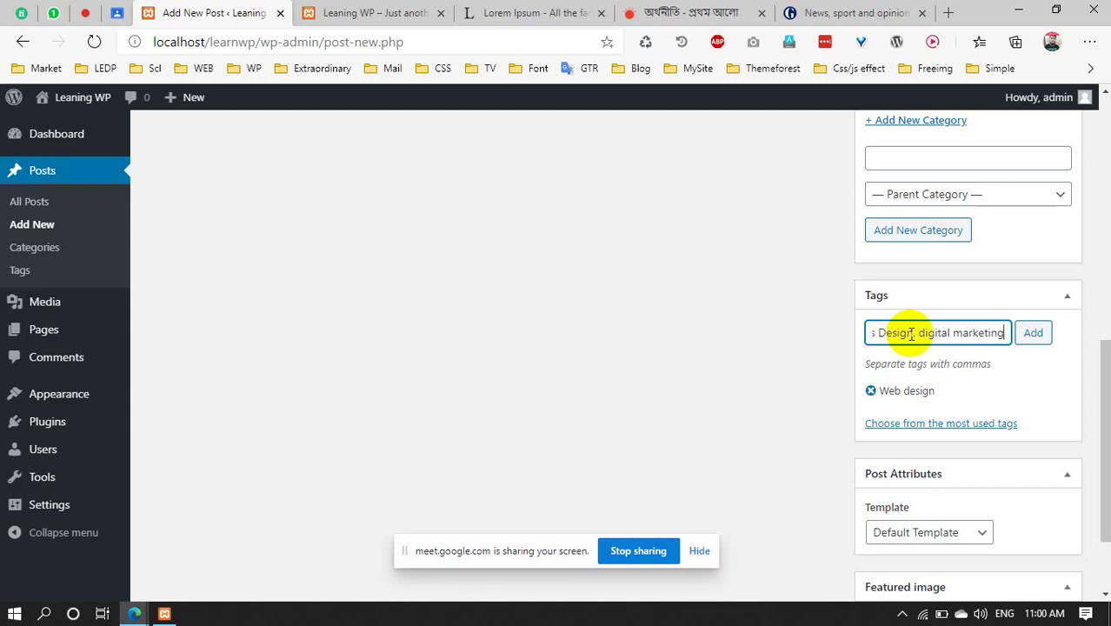
pyautogui.press('Return')
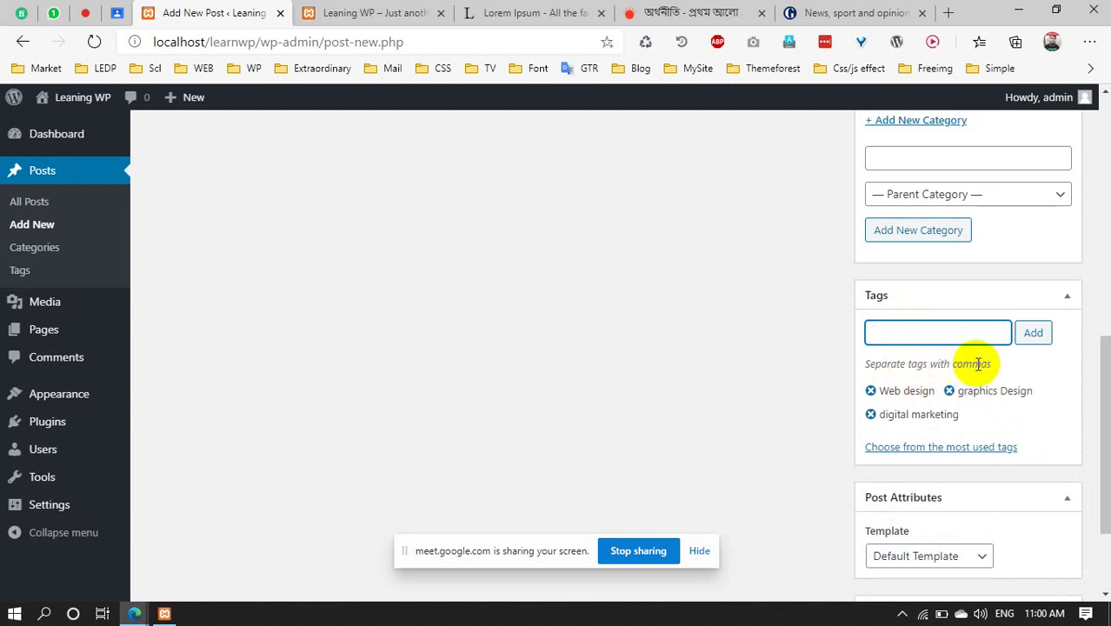
pyautogui.moveTo(994, 366); pyautogui.dragTo(871, 366)
pyautogui.click(968, 333)
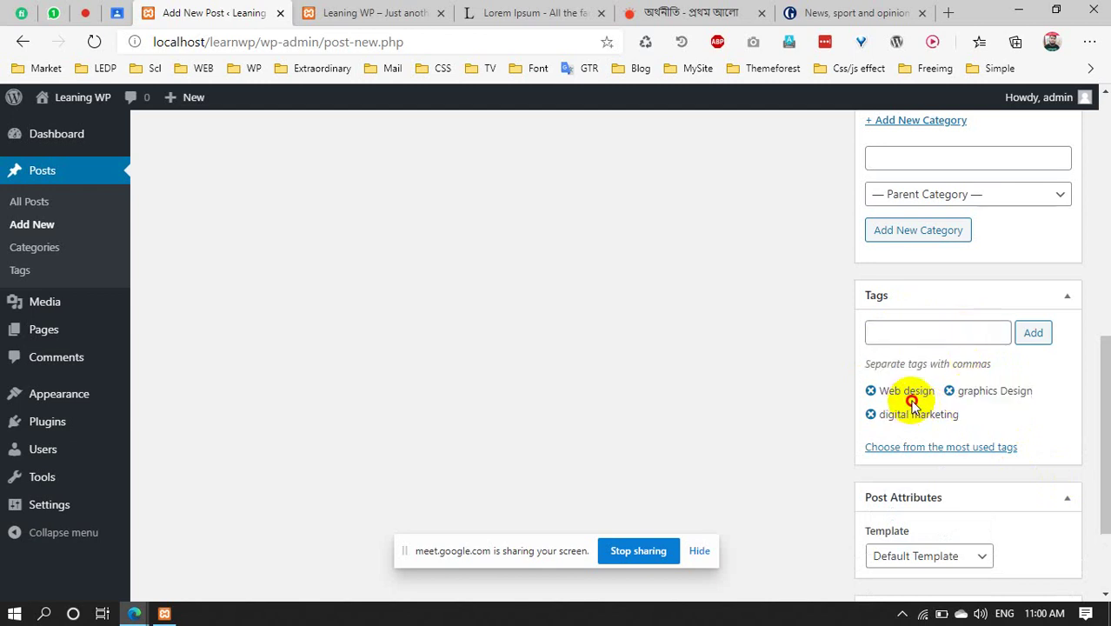
pyautogui.moveTo(910, 392); pyautogui.dragTo(956, 422)
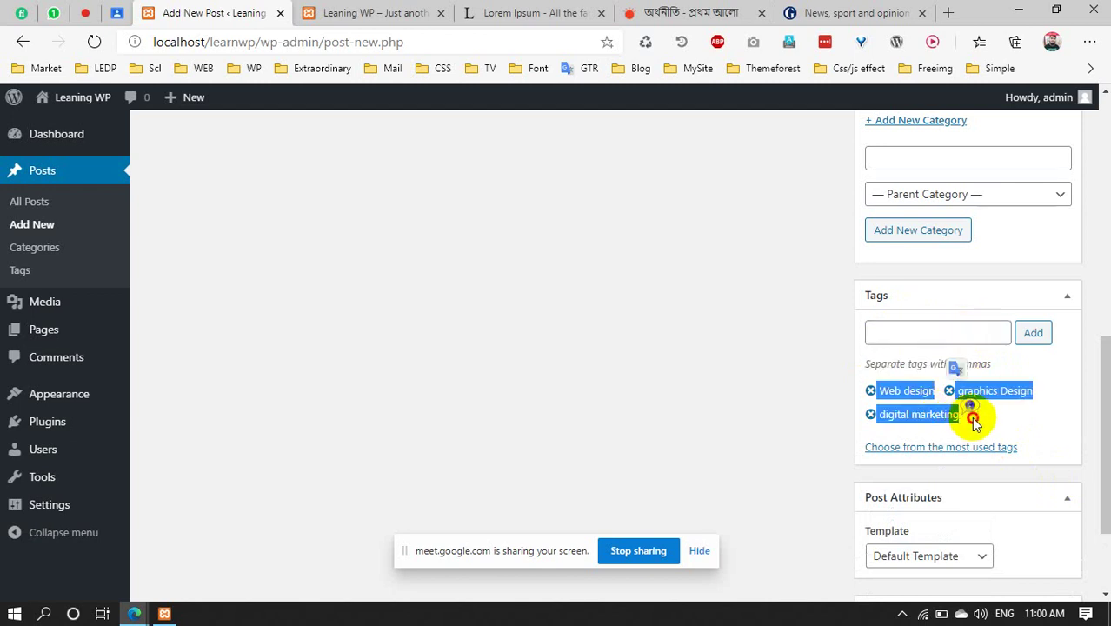
pyautogui.click(965, 419)
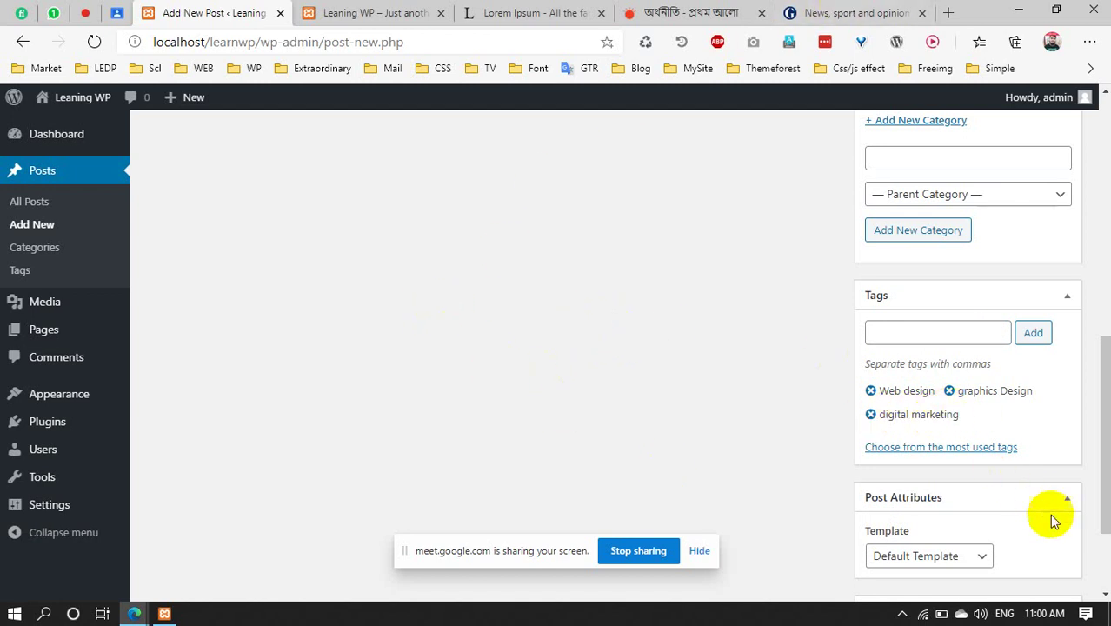
# View the template choices in the draft post's attributes, keep Default Template, and return to the post content
pyautogui.scroll(-1, 1017, 516)
pyautogui.scroll(-1, 1027, 518)
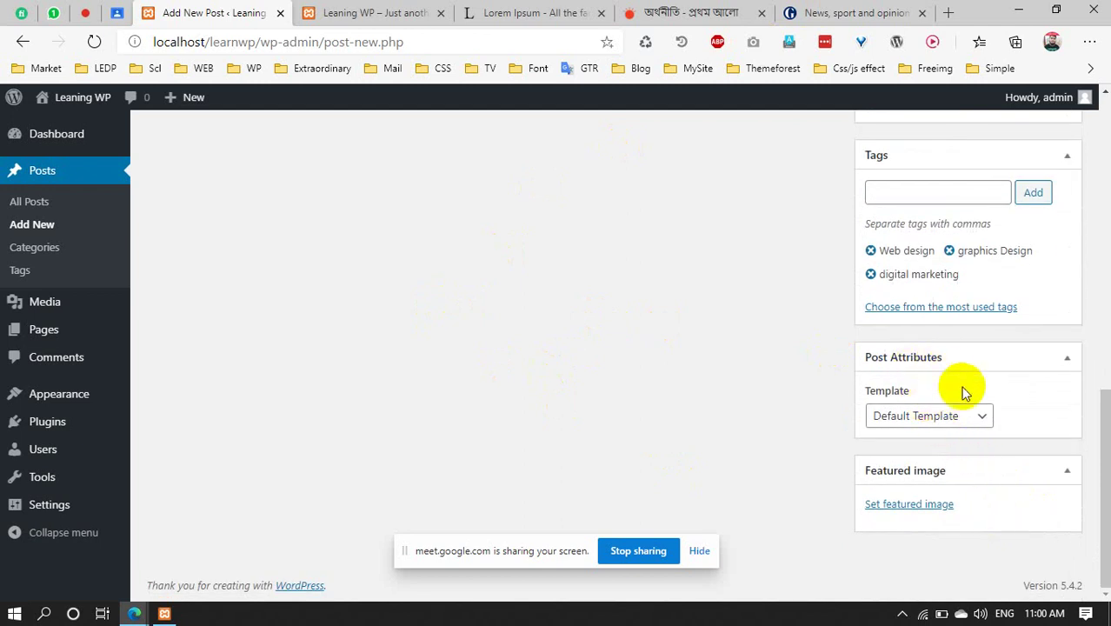
pyautogui.click(968, 425)
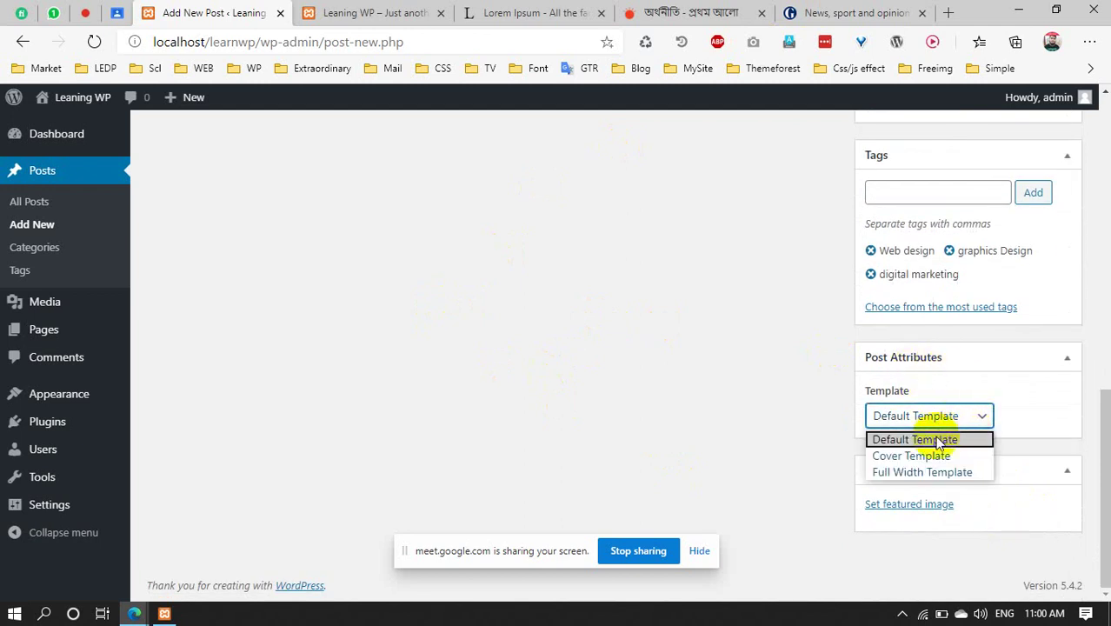
pyautogui.click(927, 427)
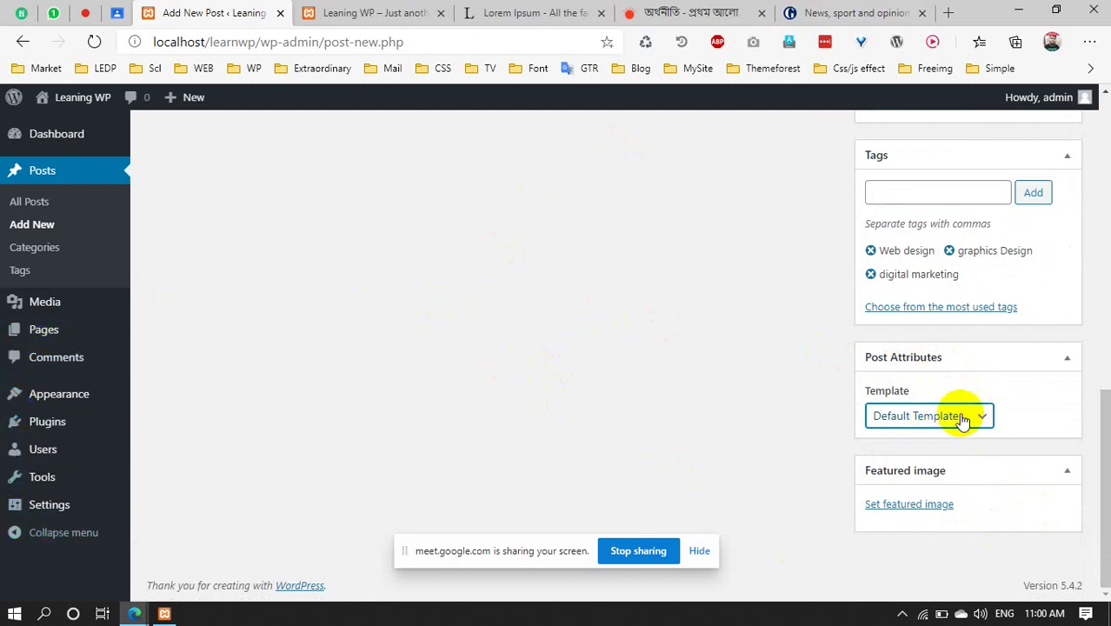
pyautogui.scroll(6, 424, 315)
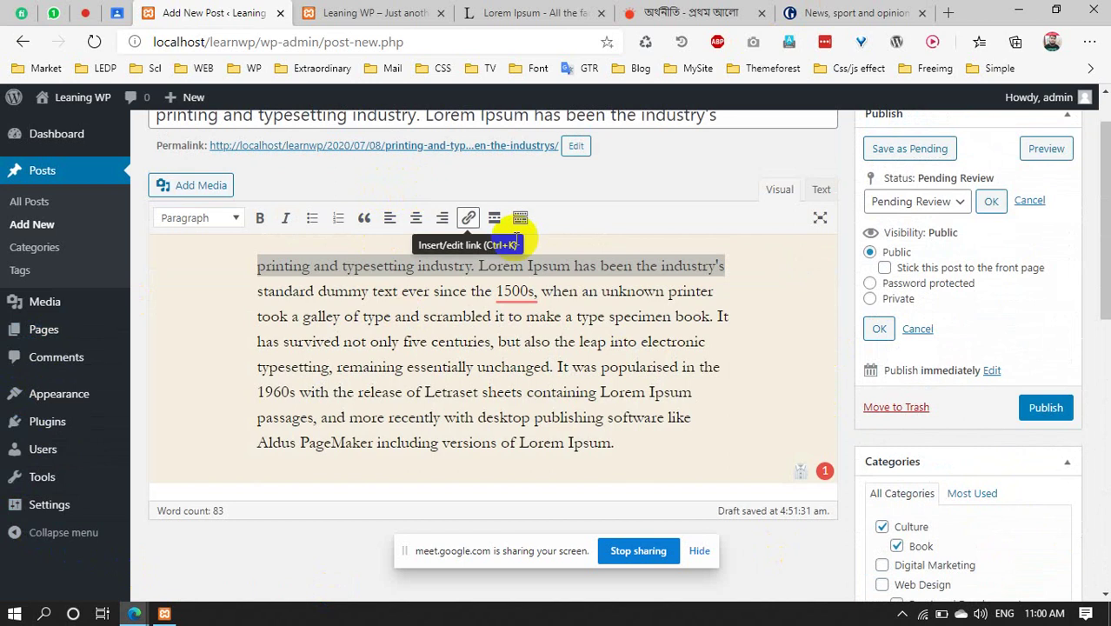
# Examine the template choices offered in the post's attributes, leaving Default Template selected
pyautogui.scroll(-8, 749, 415)
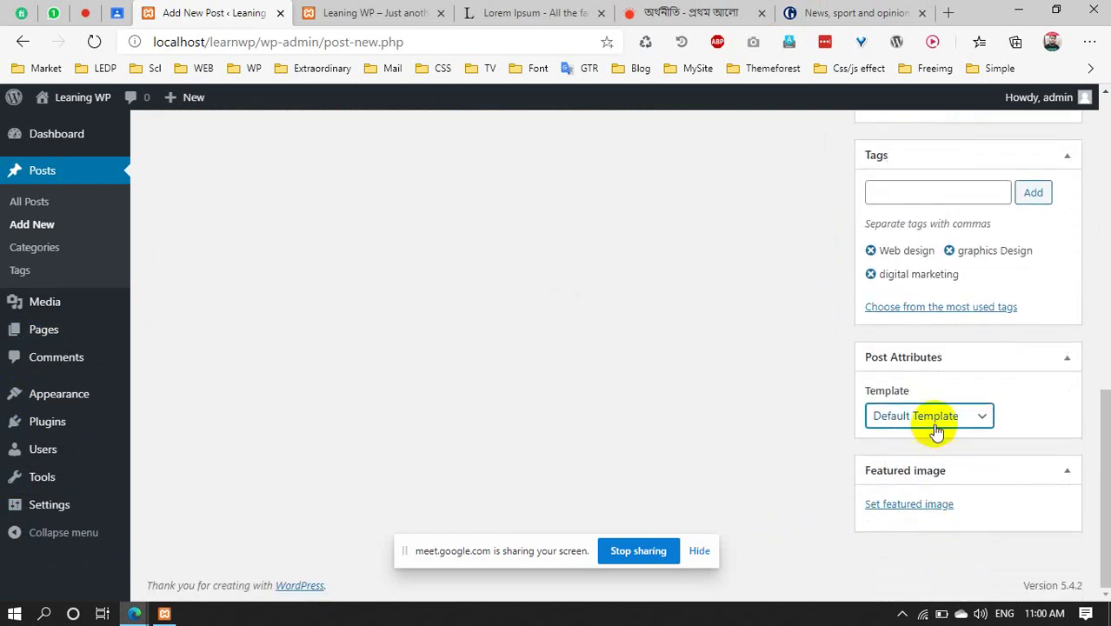
pyautogui.click(945, 417)
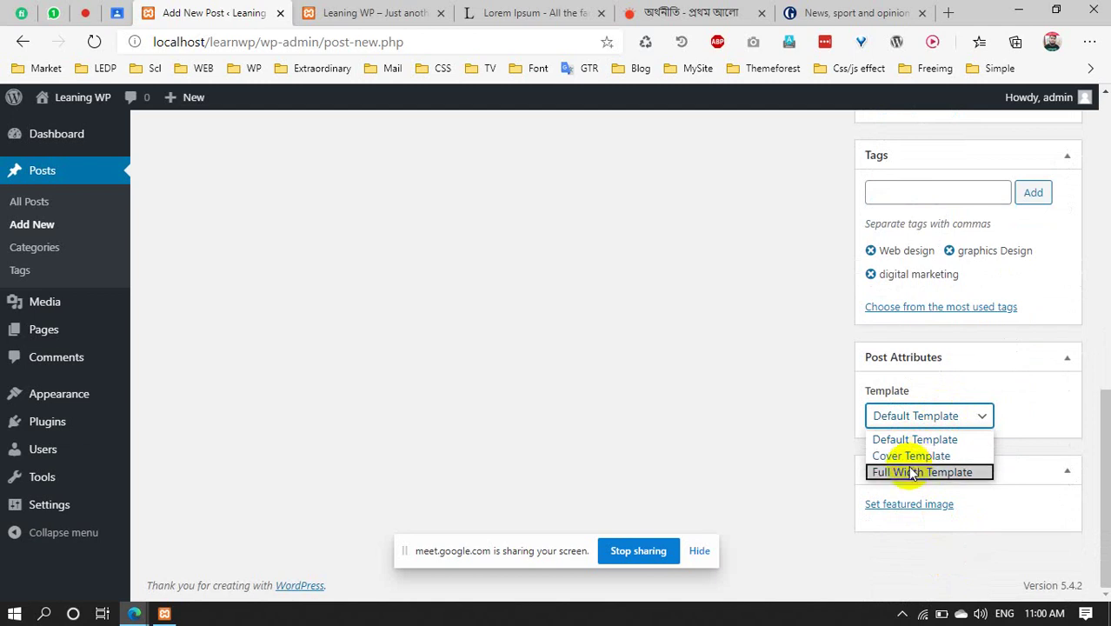
pyautogui.click(664, 438)
pyautogui.scroll(2, 469, 165)
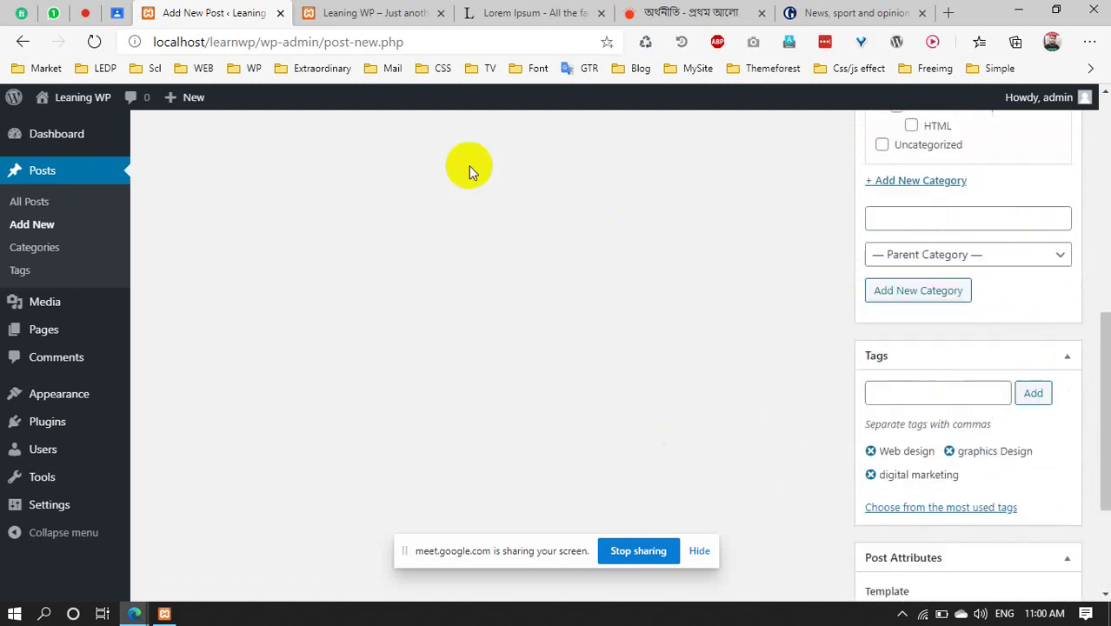
pyautogui.scroll(1, 469, 171)
pyautogui.scroll(-3, 1021, 439)
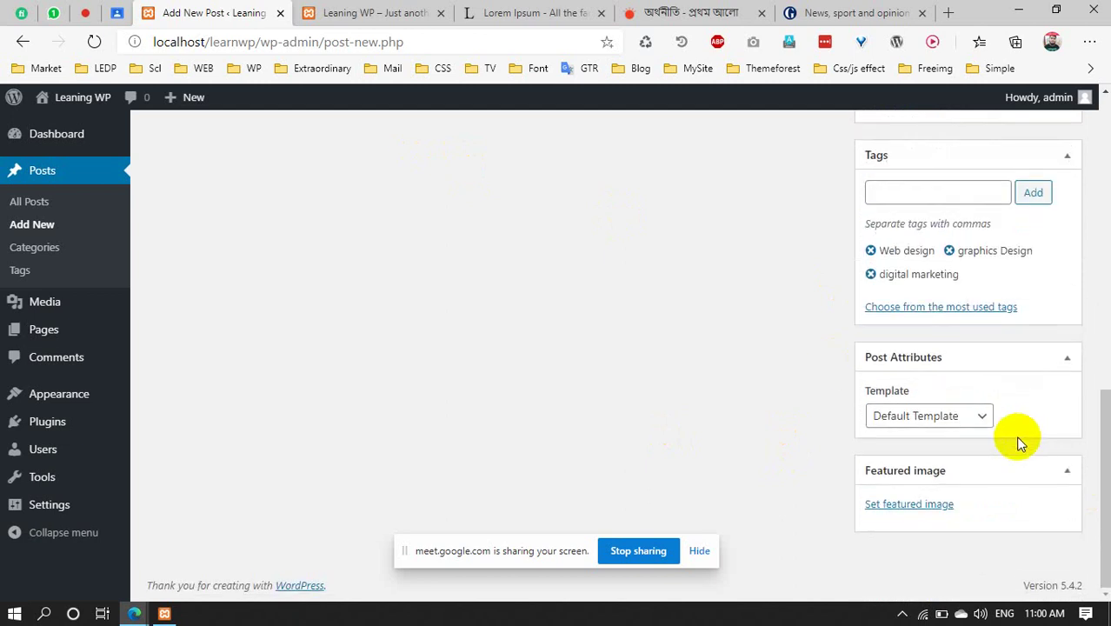
pyautogui.moveTo(37, 391)
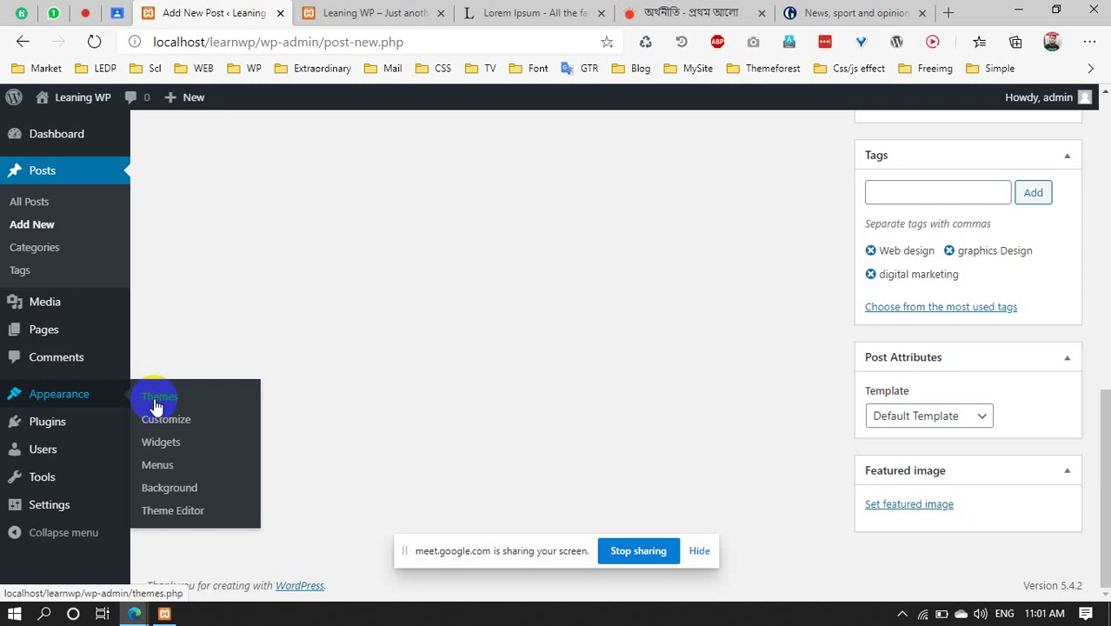
pyautogui.click(924, 419)
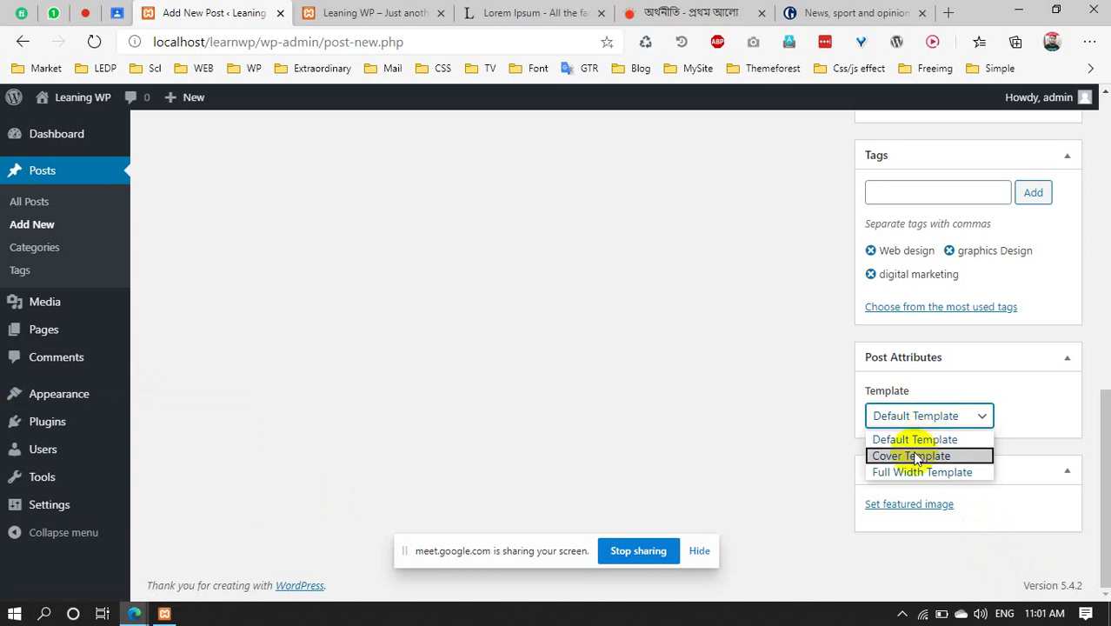
pyautogui.click(1078, 478)
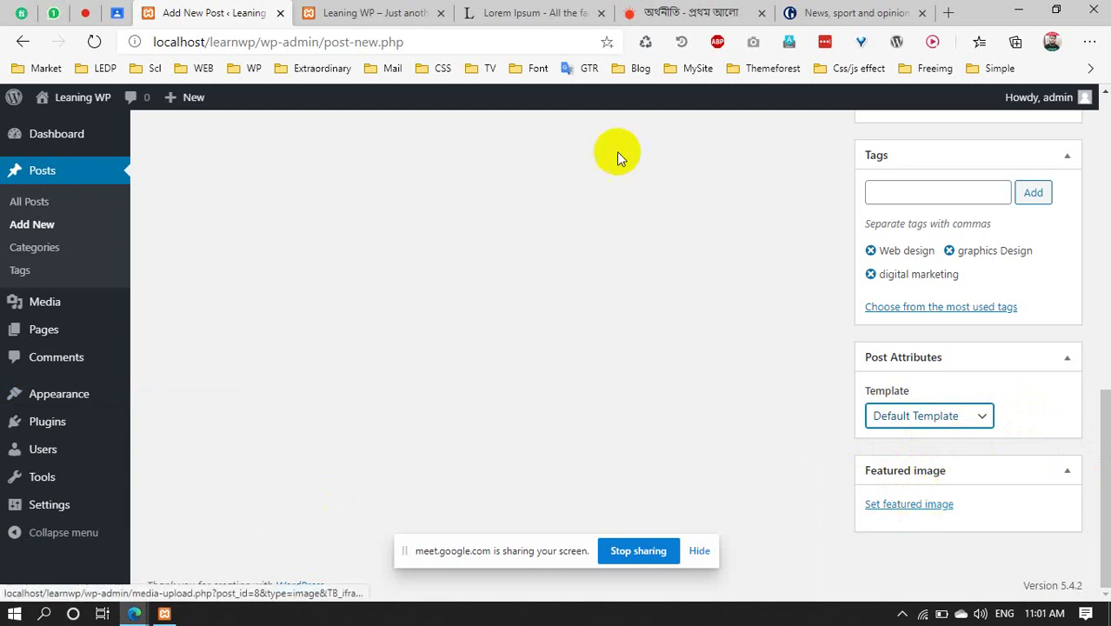
# Examine the file upload and media library views for the post's featured image, and close the dialog
pyautogui.click(916, 511)
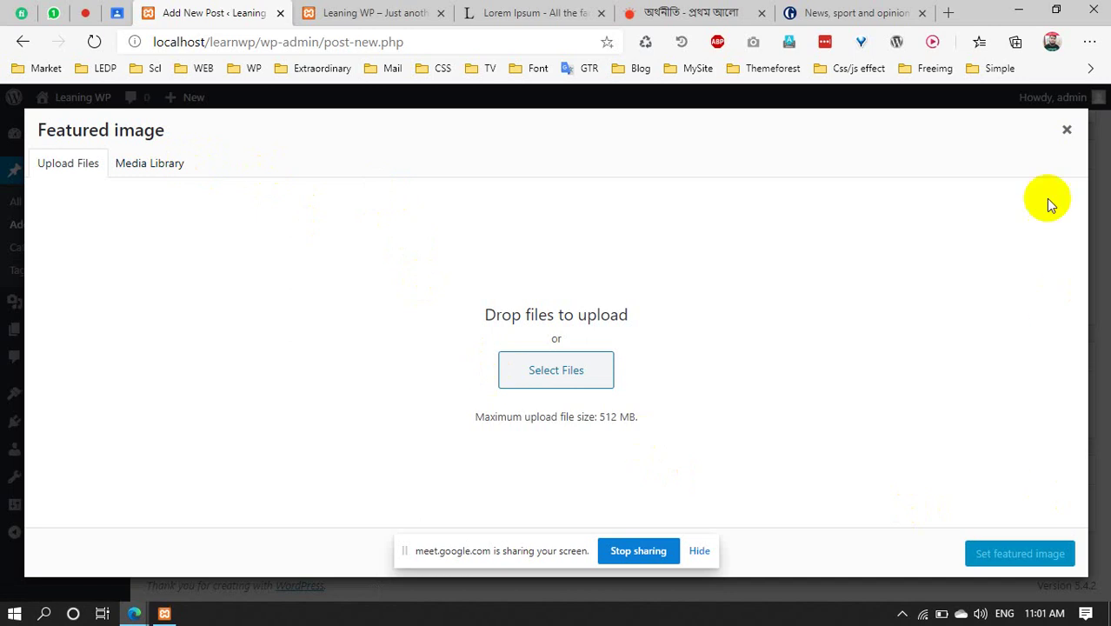
pyautogui.click(1068, 132)
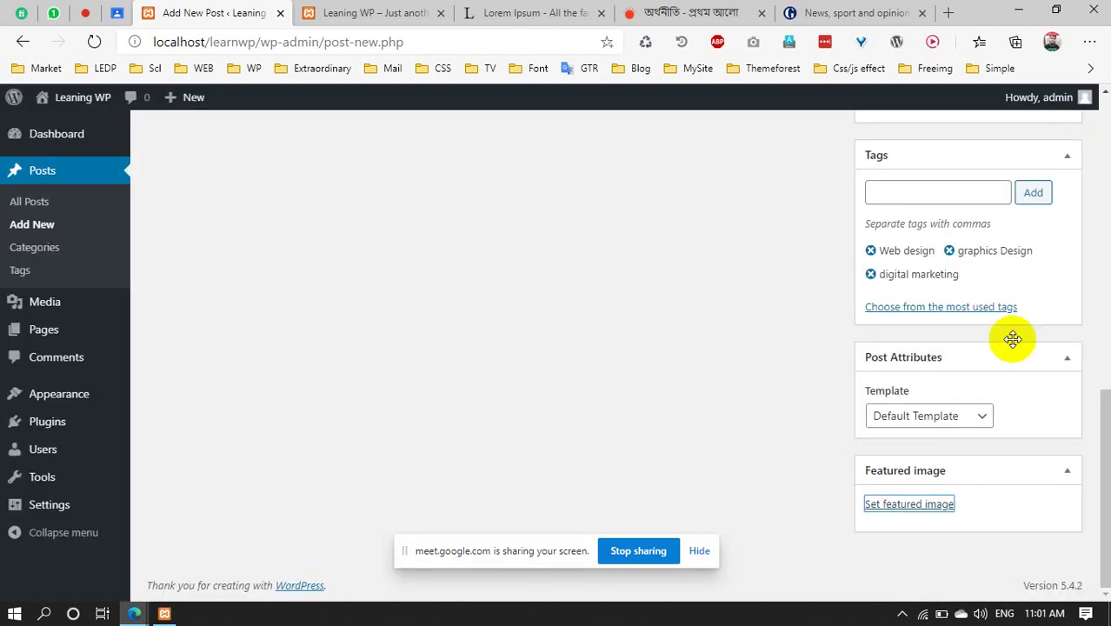
pyautogui.click(908, 506)
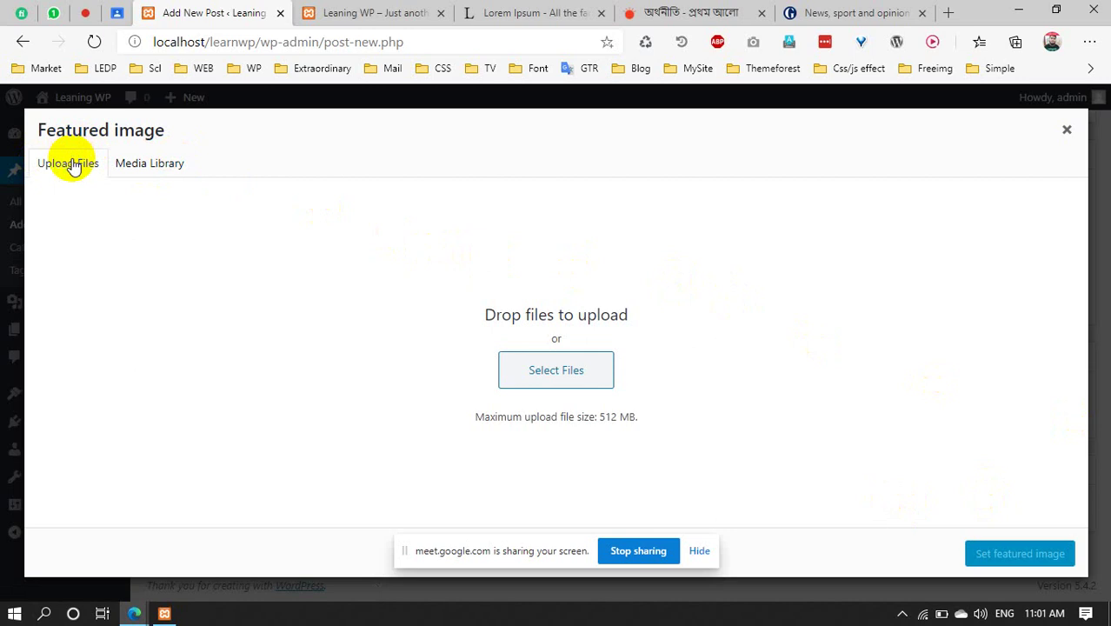
pyautogui.click(142, 167)
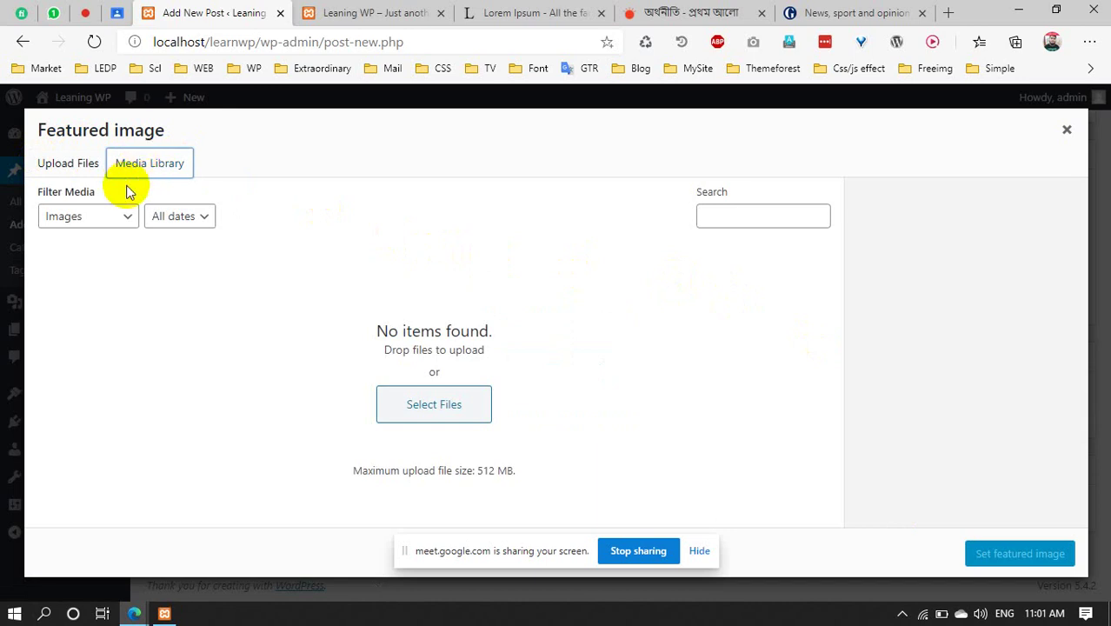
pyautogui.click(65, 164)
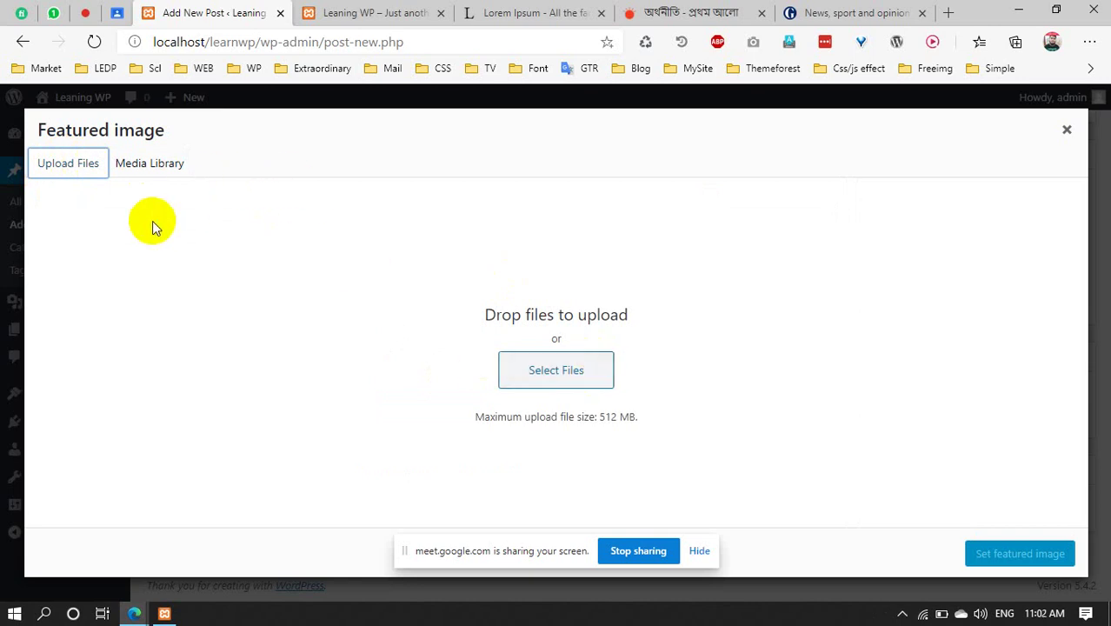
pyautogui.click(1067, 129)
# Upload image-3.png from the Pictures folder as a candidate for the post's featured image
pyautogui.click(869, 505)
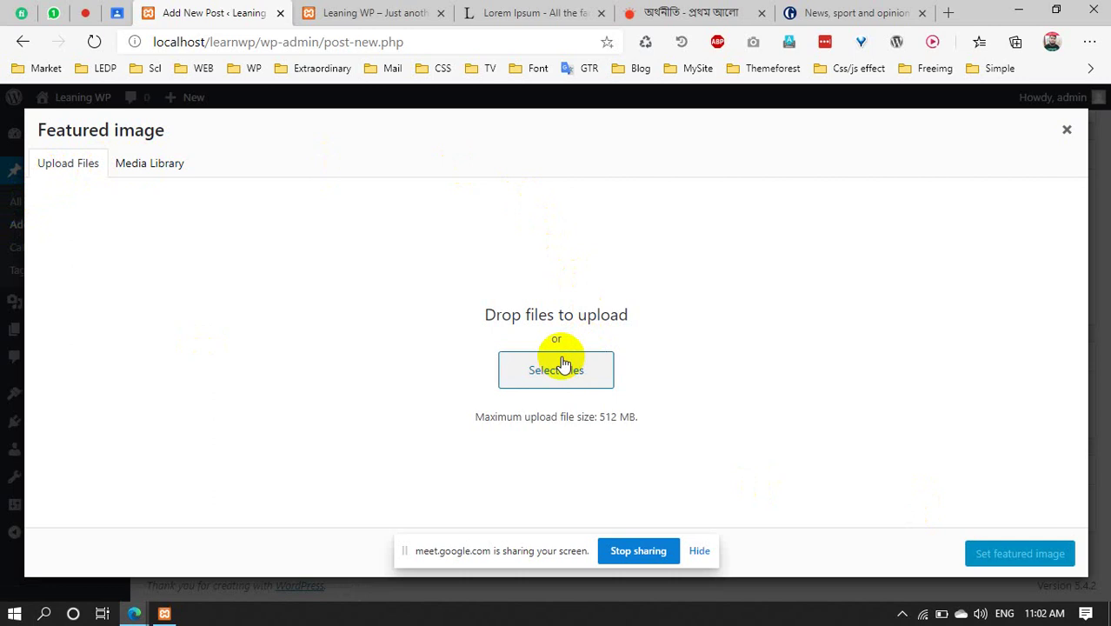
pyautogui.click(145, 173)
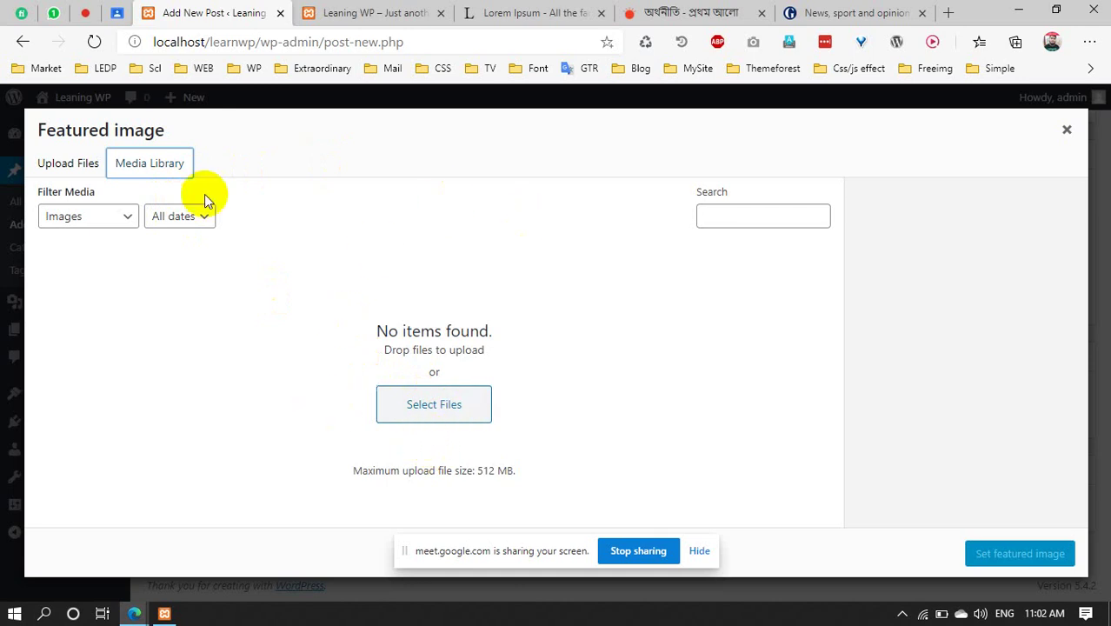
pyautogui.click(65, 156)
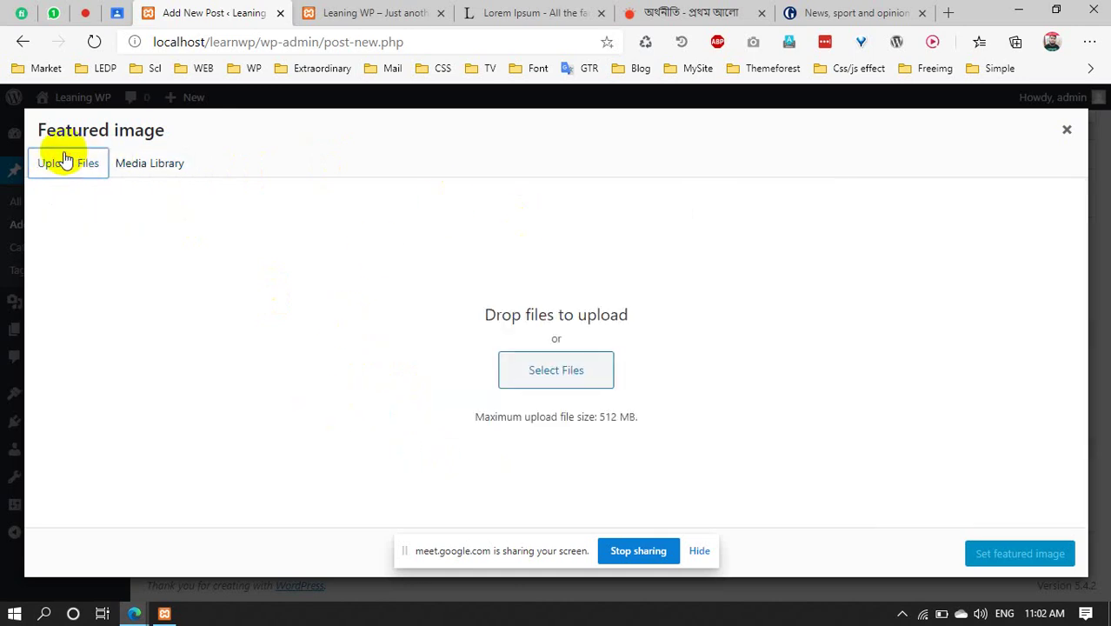
pyautogui.click(569, 368)
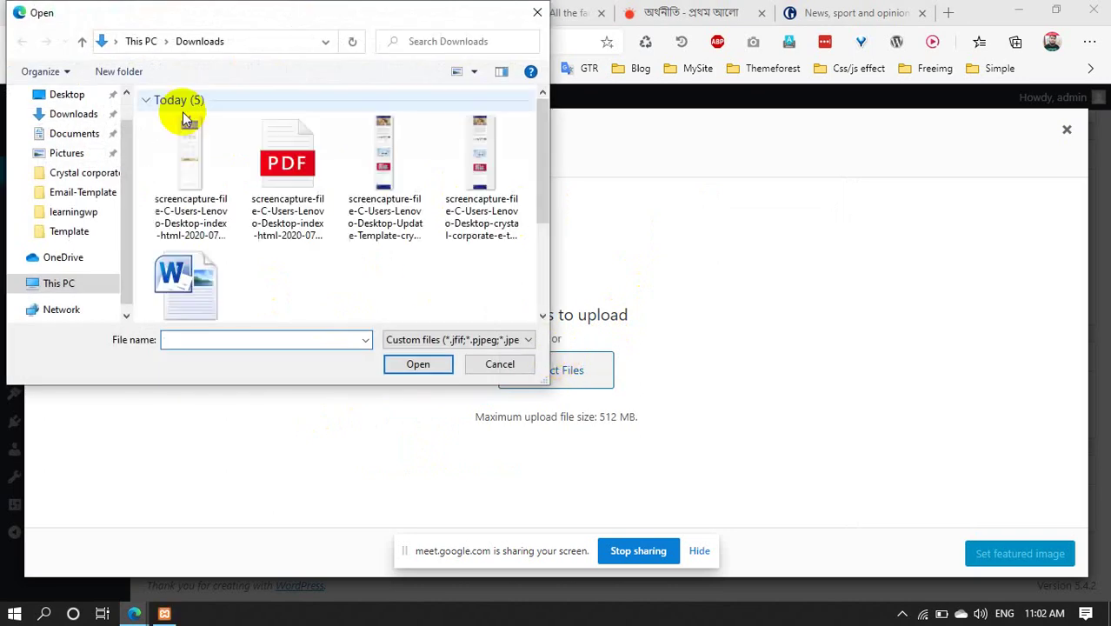
pyautogui.scroll(-1, 278, 203)
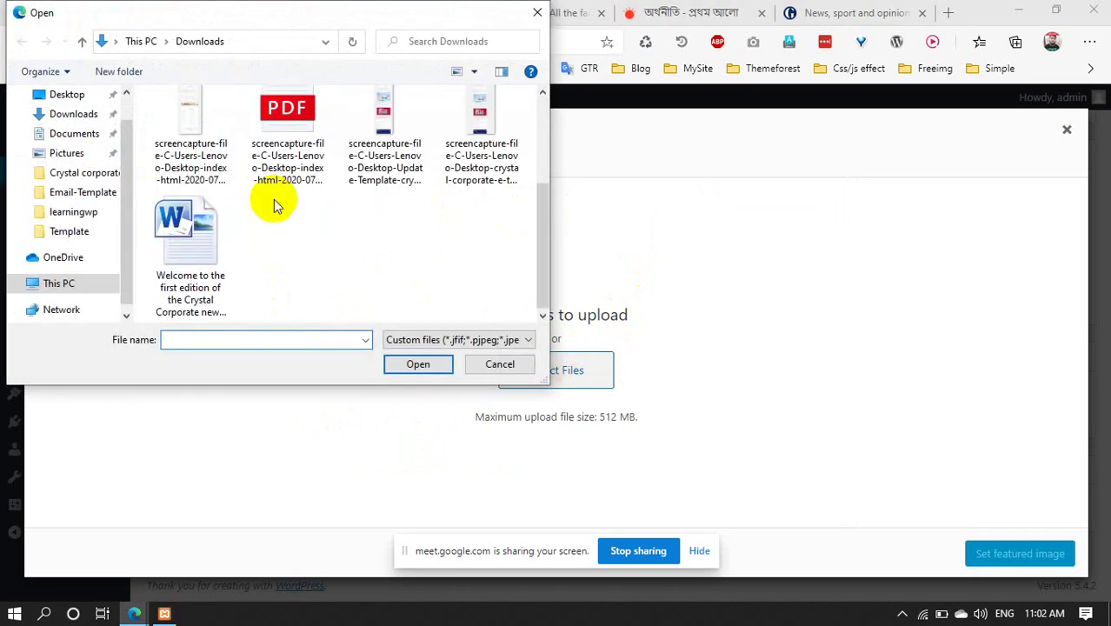
pyautogui.scroll(1, 261, 200)
pyautogui.click(67, 153)
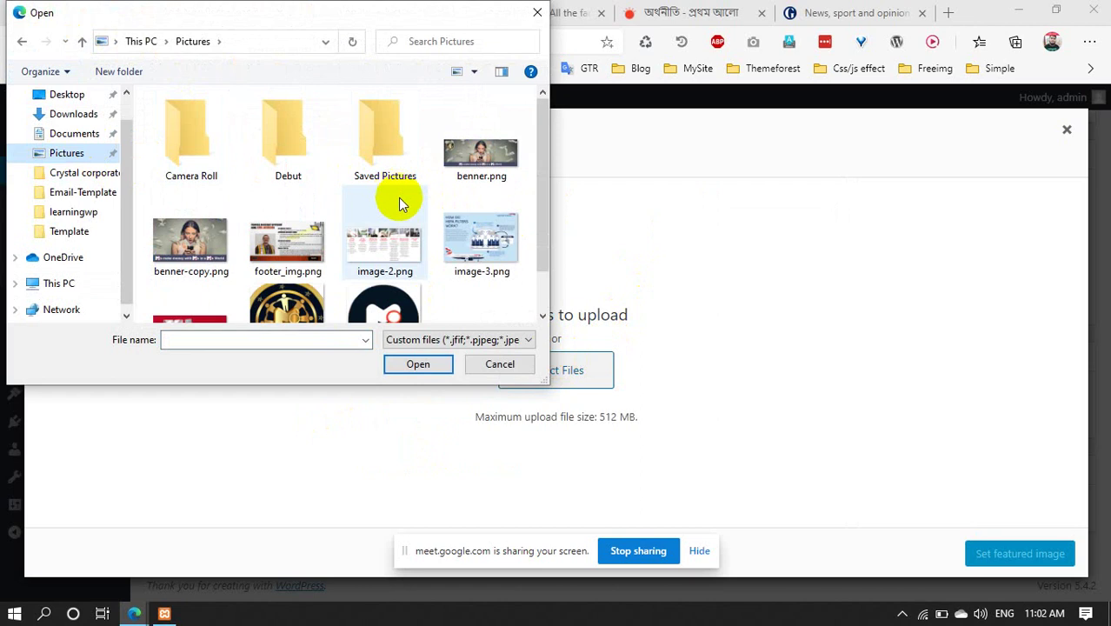
pyautogui.scroll(-1, 399, 200)
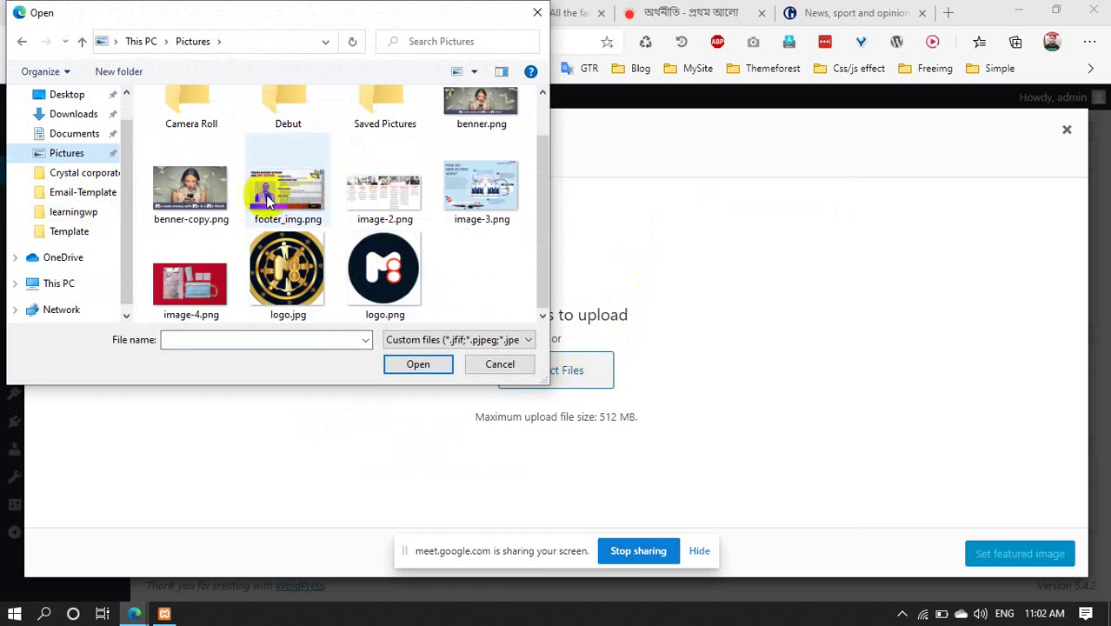
pyautogui.click(502, 200)
pyautogui.click(416, 364)
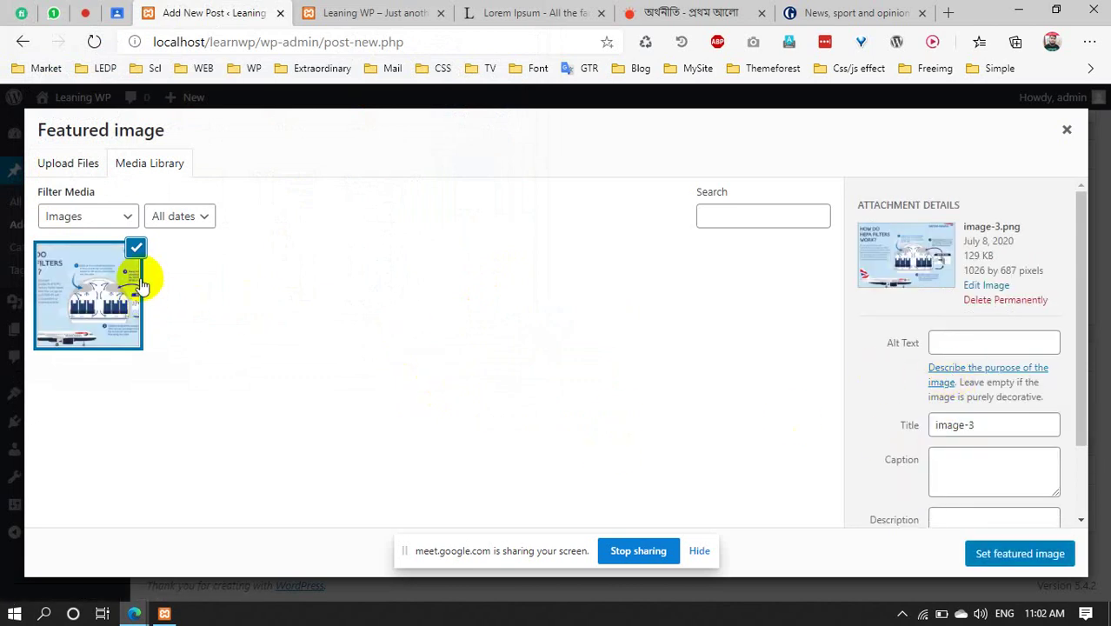
pyautogui.click(983, 340)
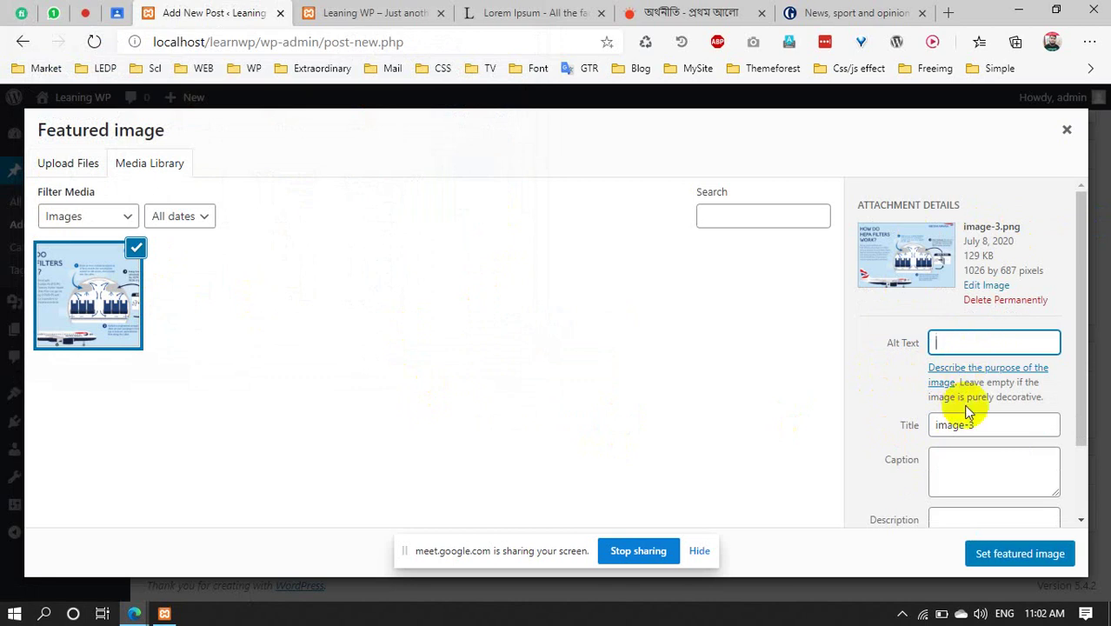
pyautogui.click(955, 453)
pyautogui.click(953, 341)
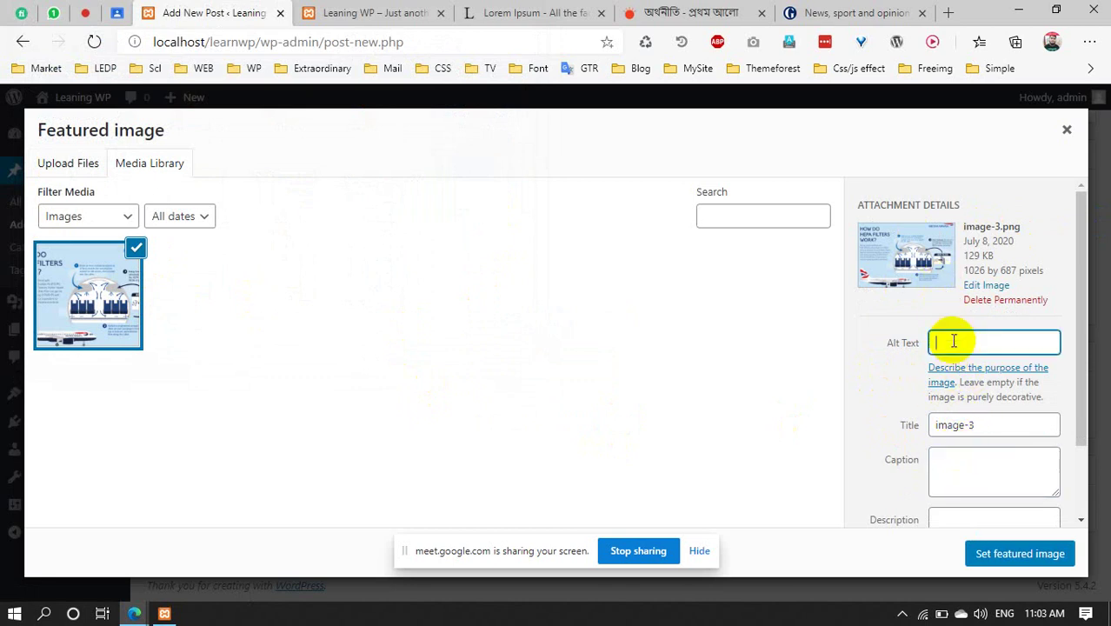
pyautogui.click(951, 453)
pyautogui.click(966, 340)
# Search the web for "natural images" in a new browser tab
pyautogui.click(808, 10)
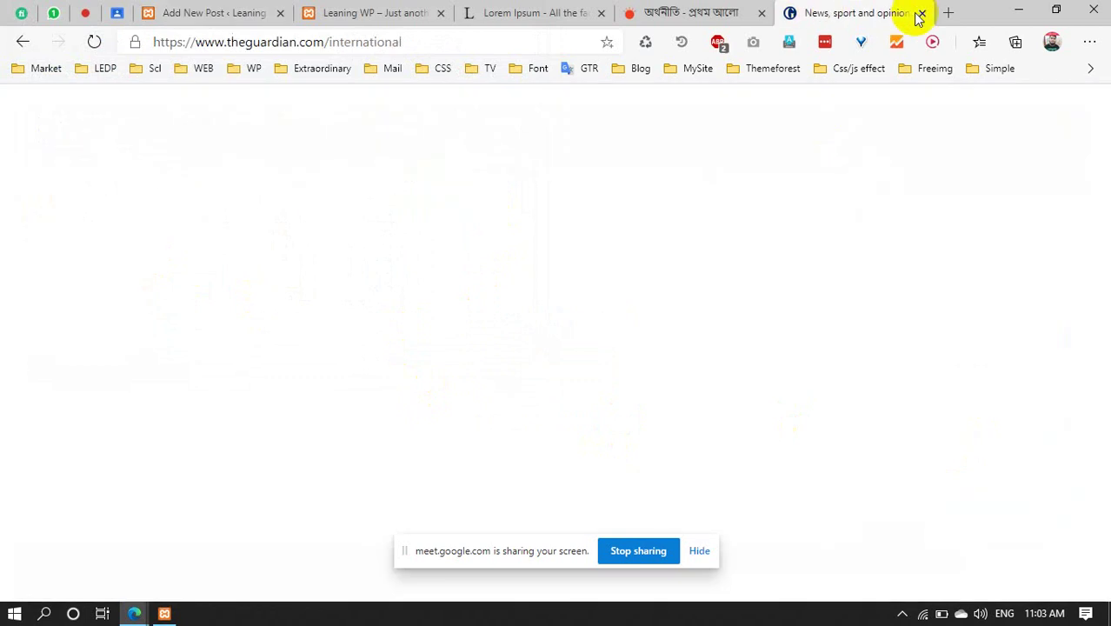
pyautogui.click(947, 12)
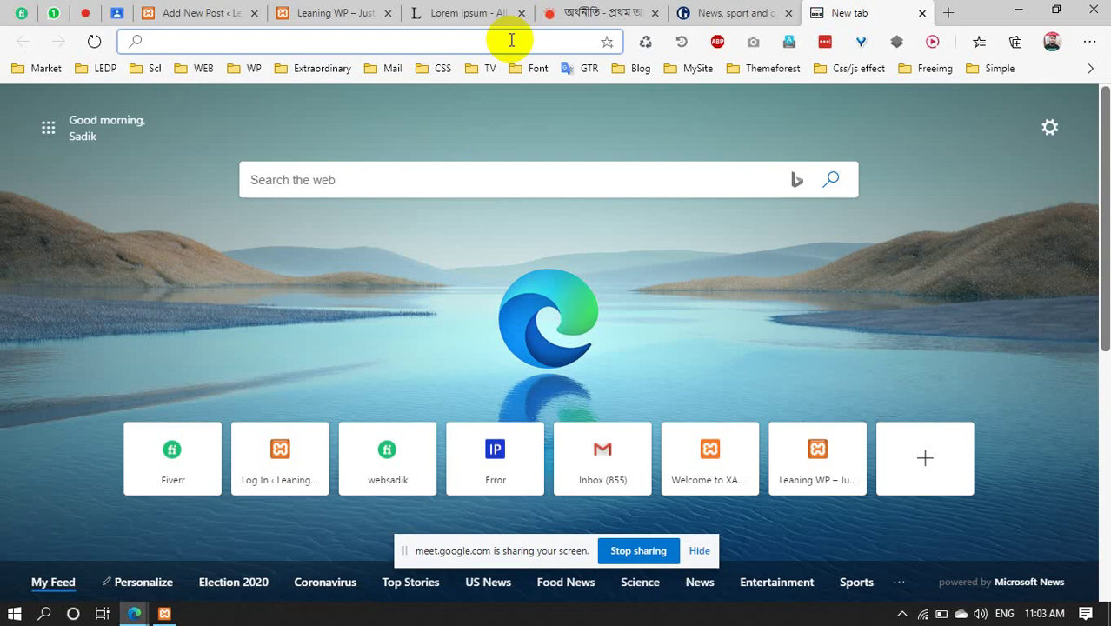
pyautogui.write('nat')
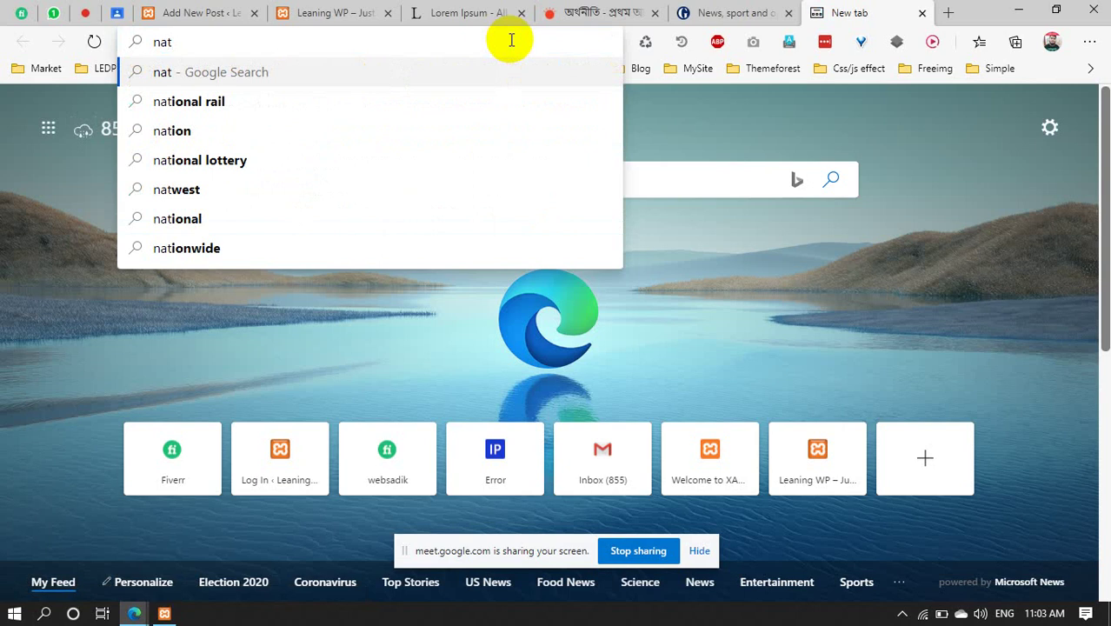
pyautogui.write('ural imag')
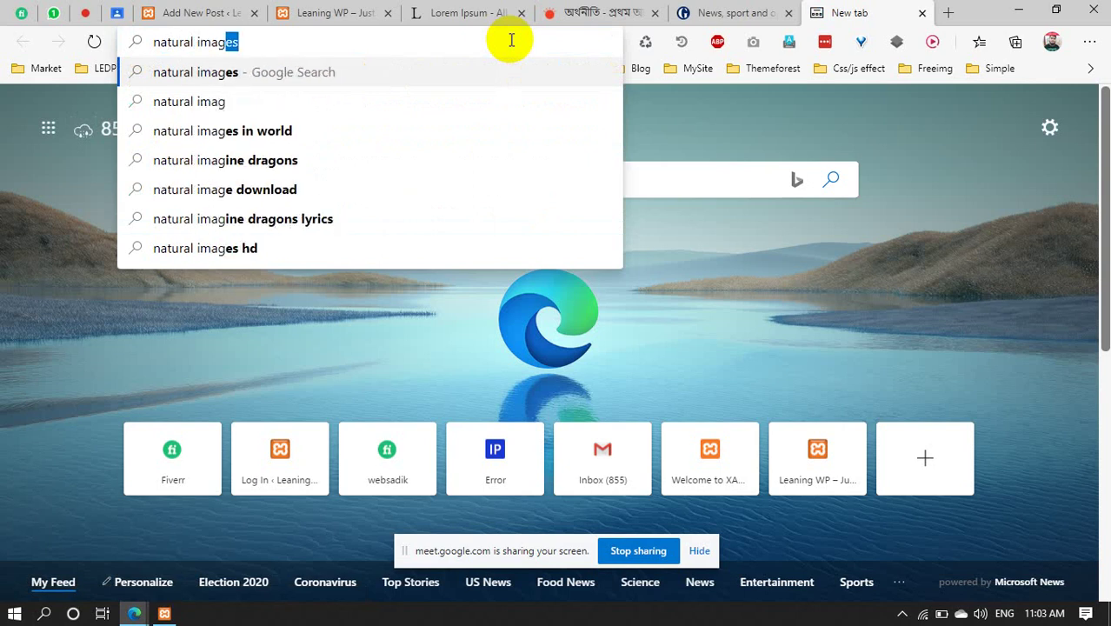
pyautogui.write('e')
pyautogui.press('Return')
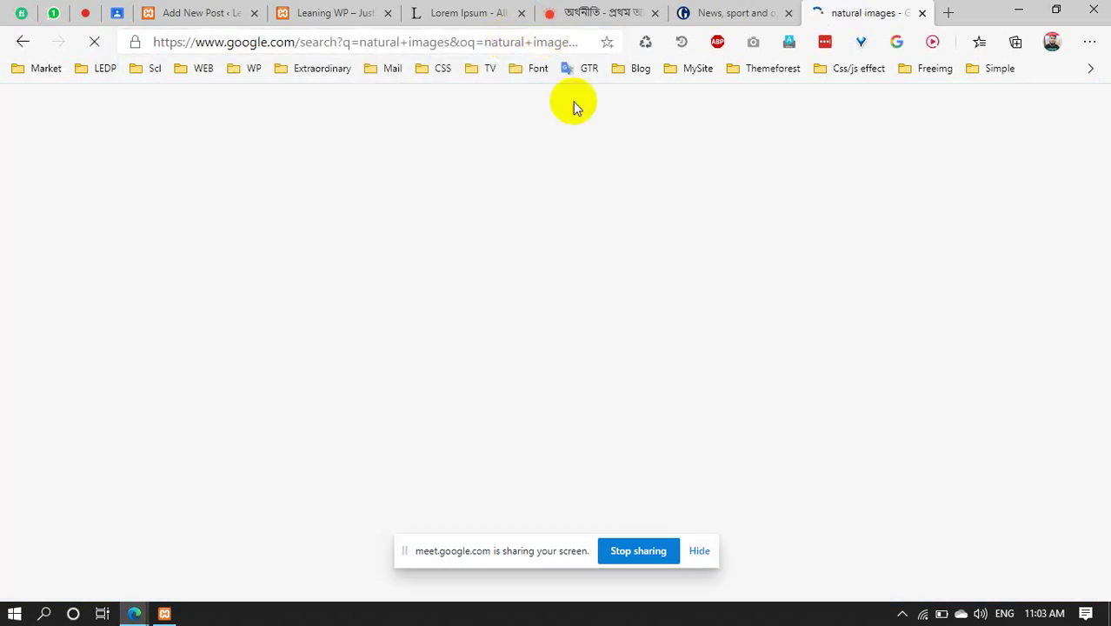
# Look through the search results for natural images and restrict them to image results
pyautogui.scroll(-1, 299, 217)
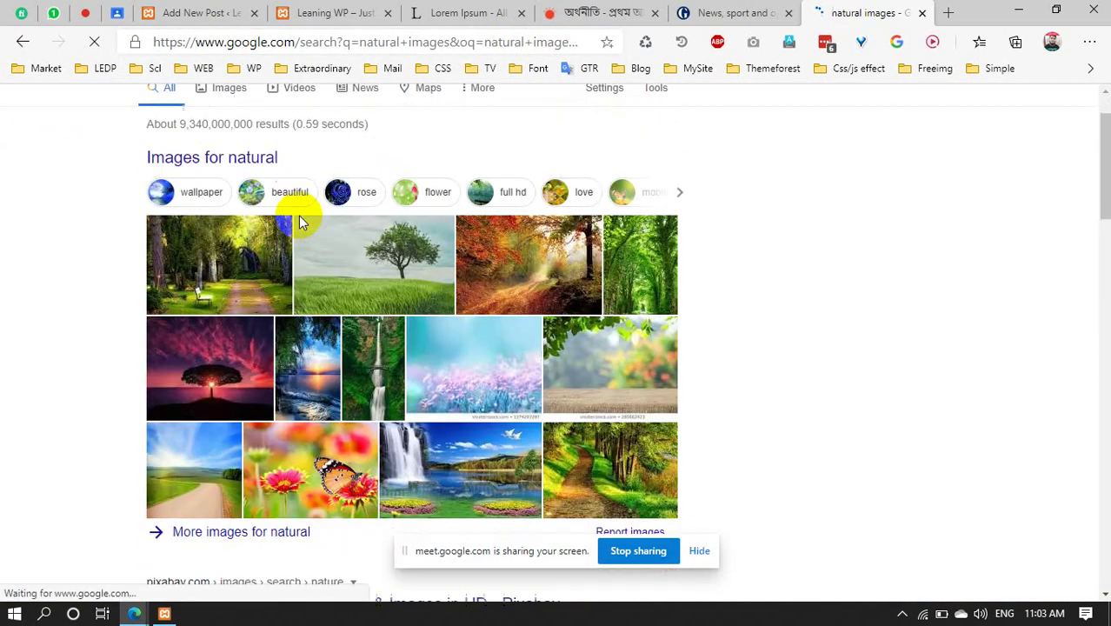
pyautogui.scroll(1, 298, 219)
pyautogui.click(244, 117)
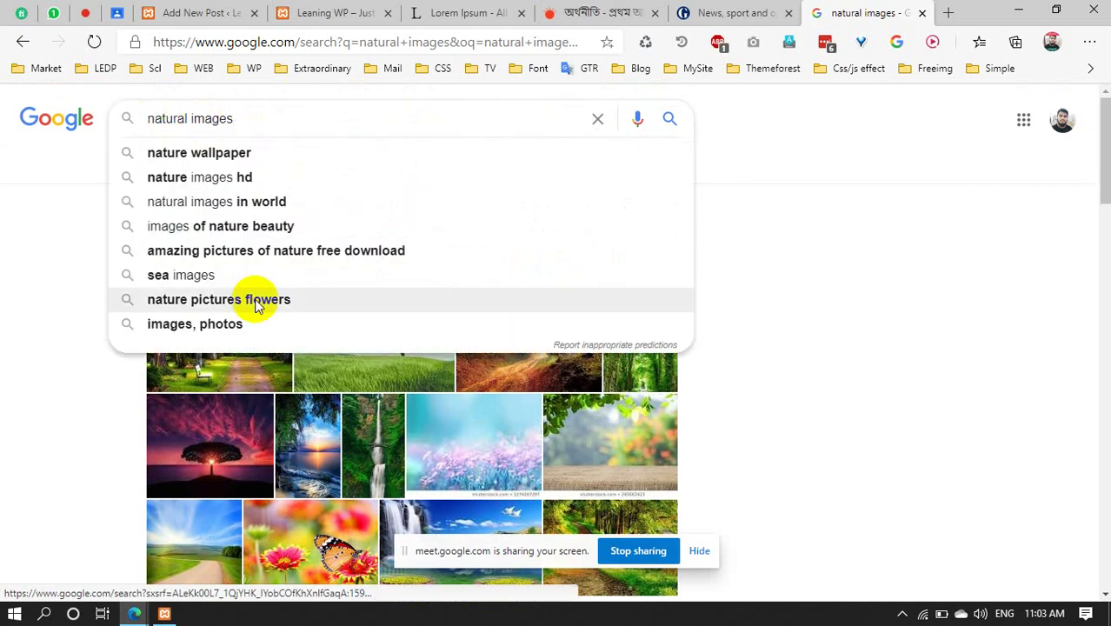
pyautogui.click(826, 428)
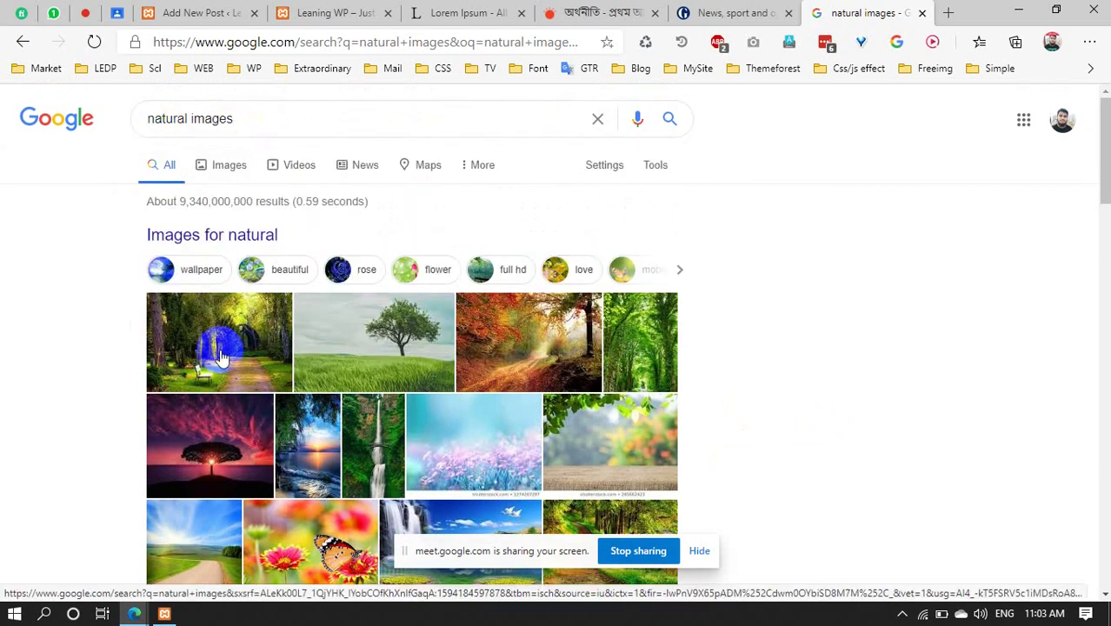
pyautogui.scroll(-1, 268, 371)
pyautogui.scroll(-2, 270, 362)
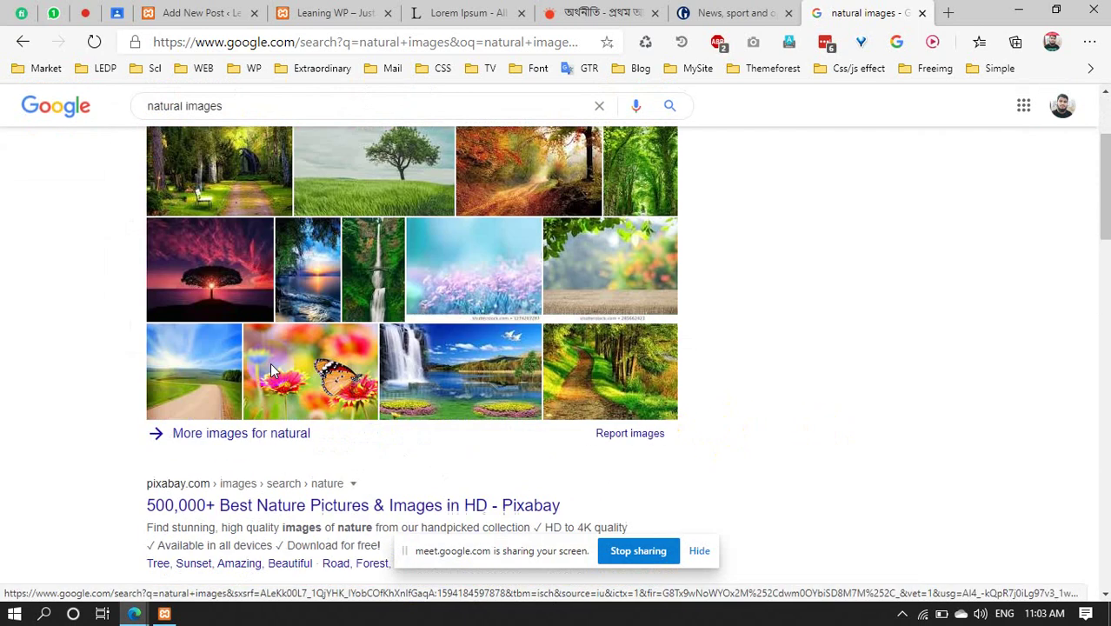
pyautogui.scroll(2, 226, 295)
pyautogui.scroll(1, 219, 257)
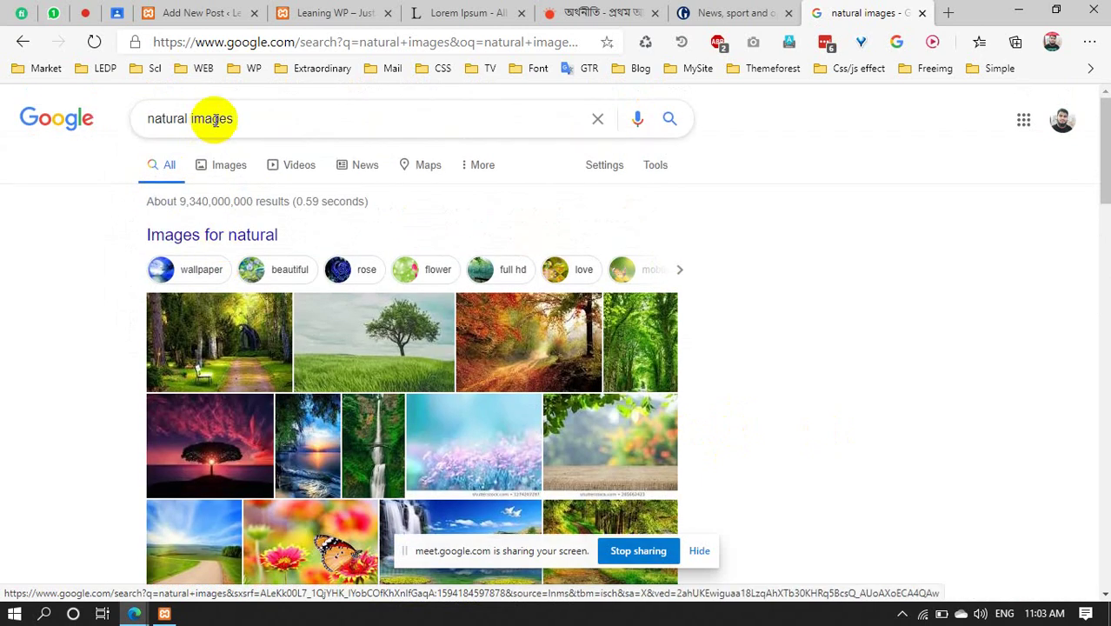
pyautogui.moveTo(244, 113); pyautogui.dragTo(120, 117)
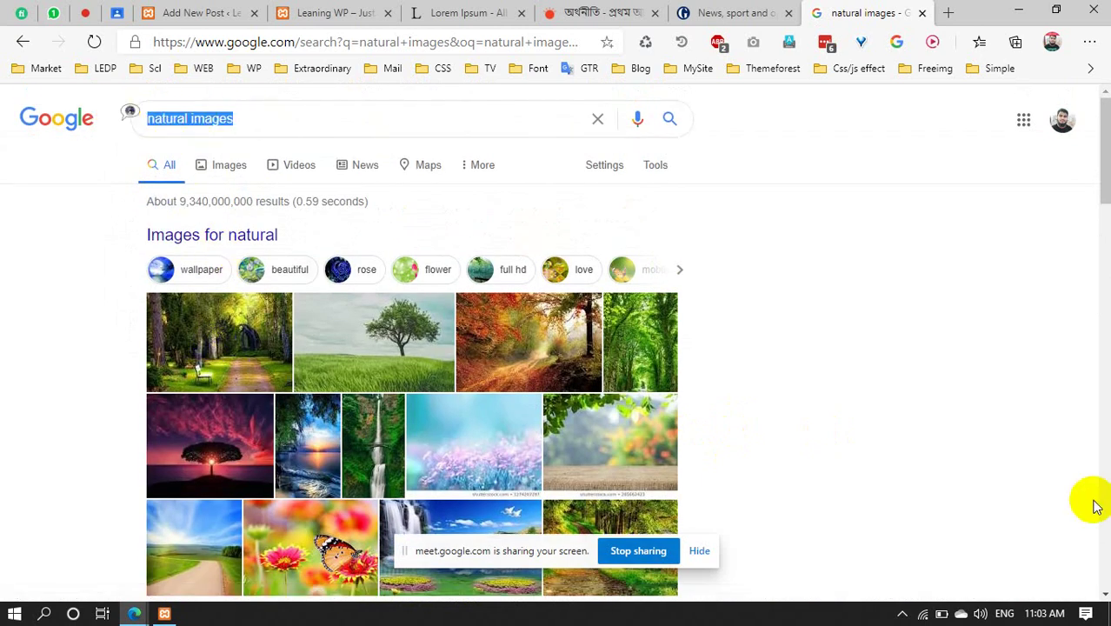
pyautogui.click(230, 176)
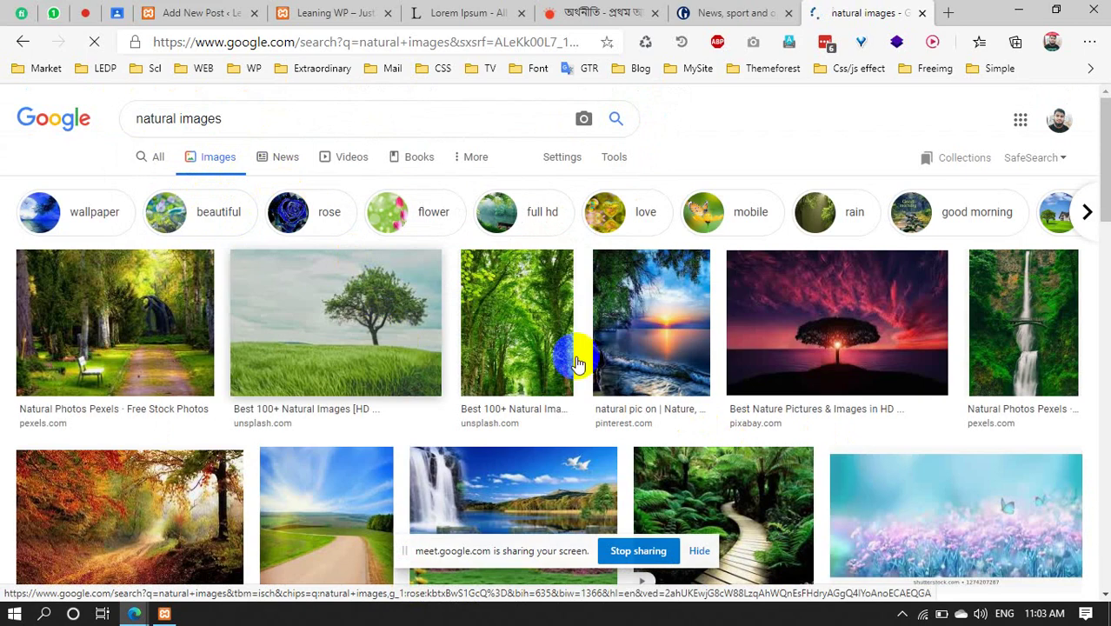
pyautogui.scroll(-4, 414, 401)
pyautogui.scroll(4, 414, 406)
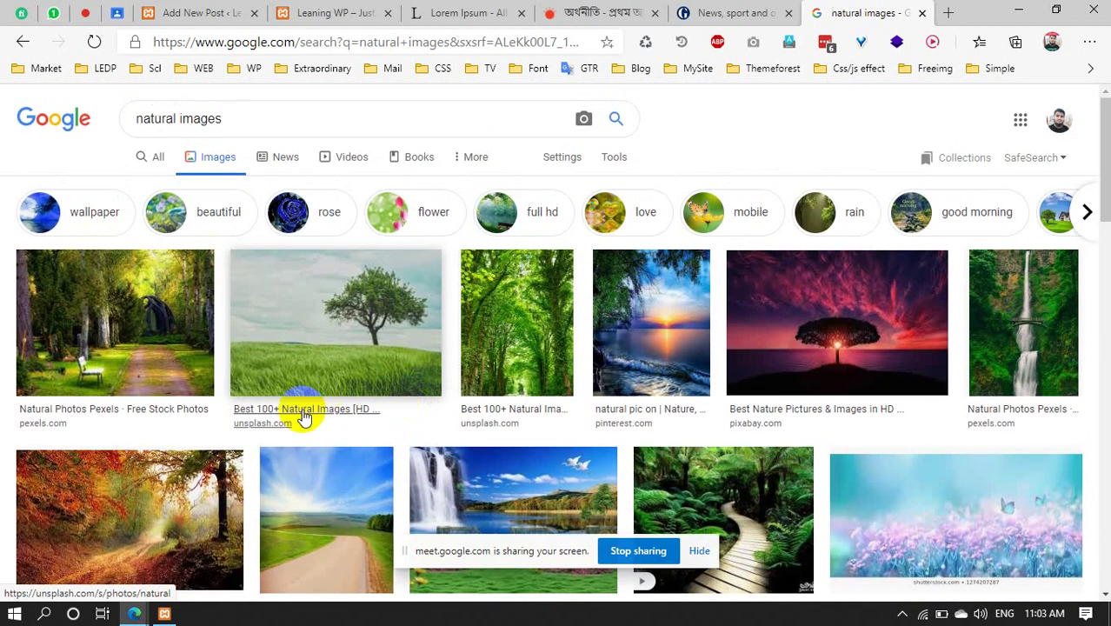
# Look through the image results for natural images and the titles shown beneath them
pyautogui.click(319, 417)
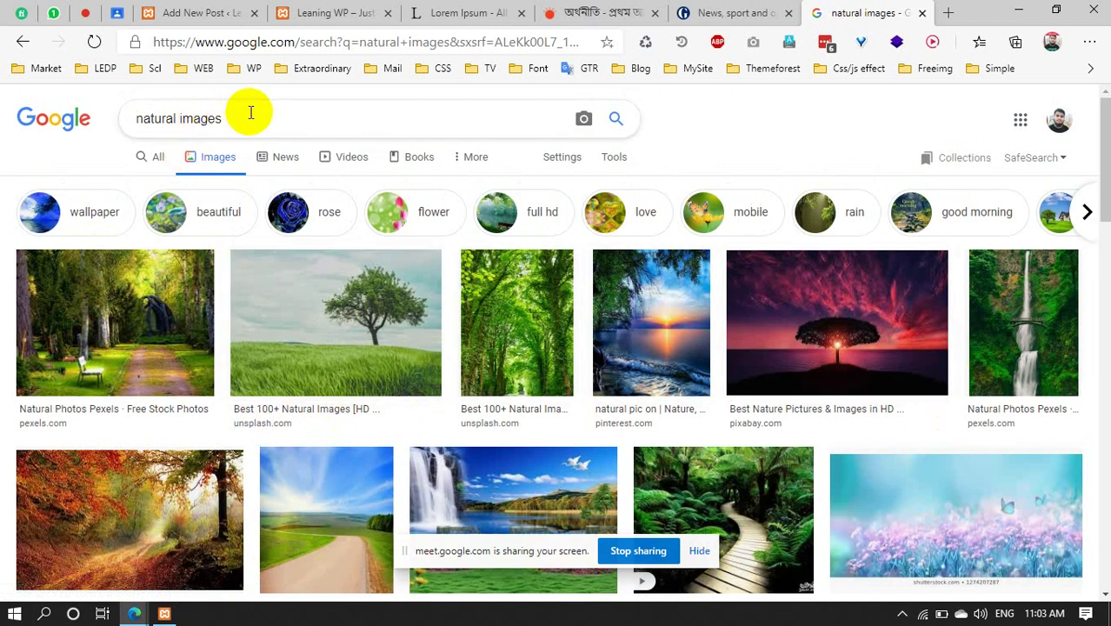
pyautogui.moveTo(252, 114); pyautogui.dragTo(111, 117)
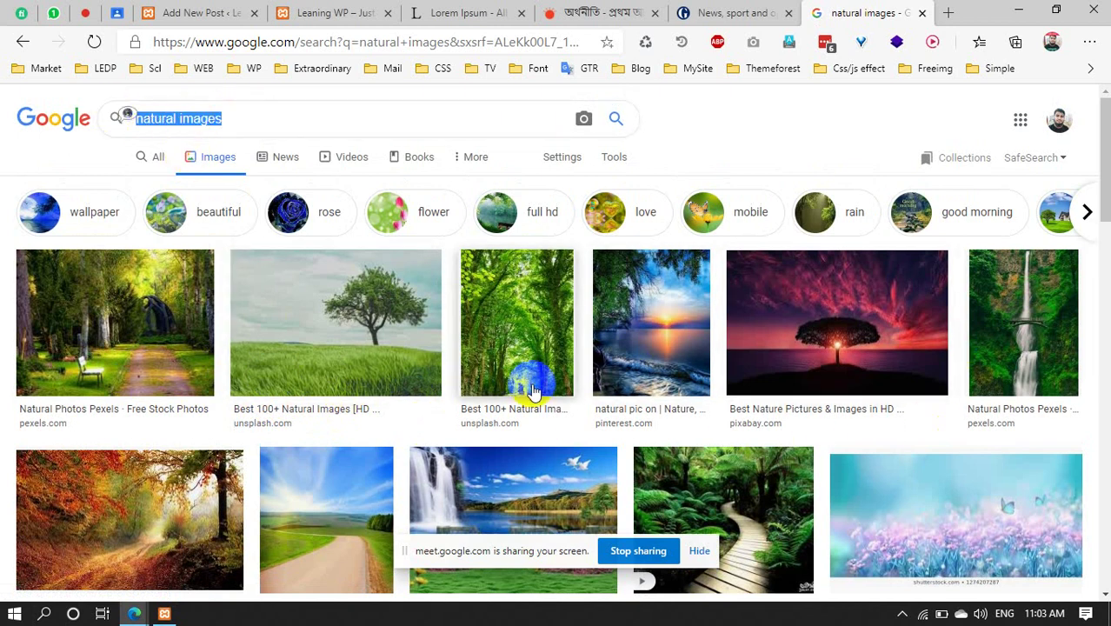
pyautogui.click(248, 116)
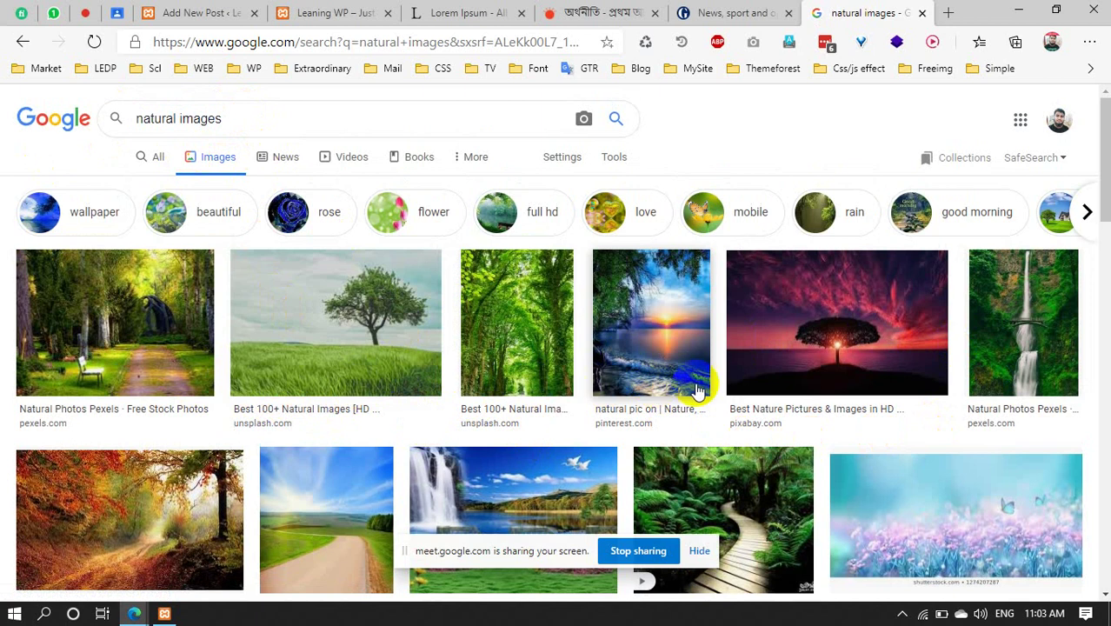
pyautogui.scroll(-5, 694, 384)
pyautogui.scroll(-4, 743, 387)
pyautogui.scroll(4, 743, 387)
# Return to the post's featured image dialog and examine the alt text, title and caption fields of image-3.png
pyautogui.click(321, 10)
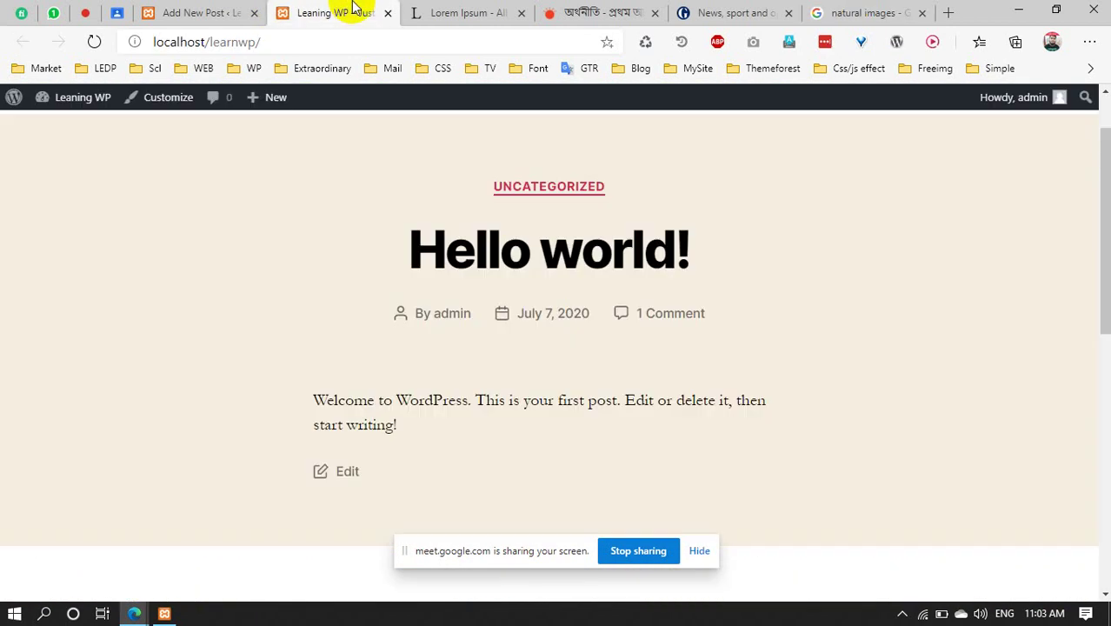
pyautogui.click(224, 10)
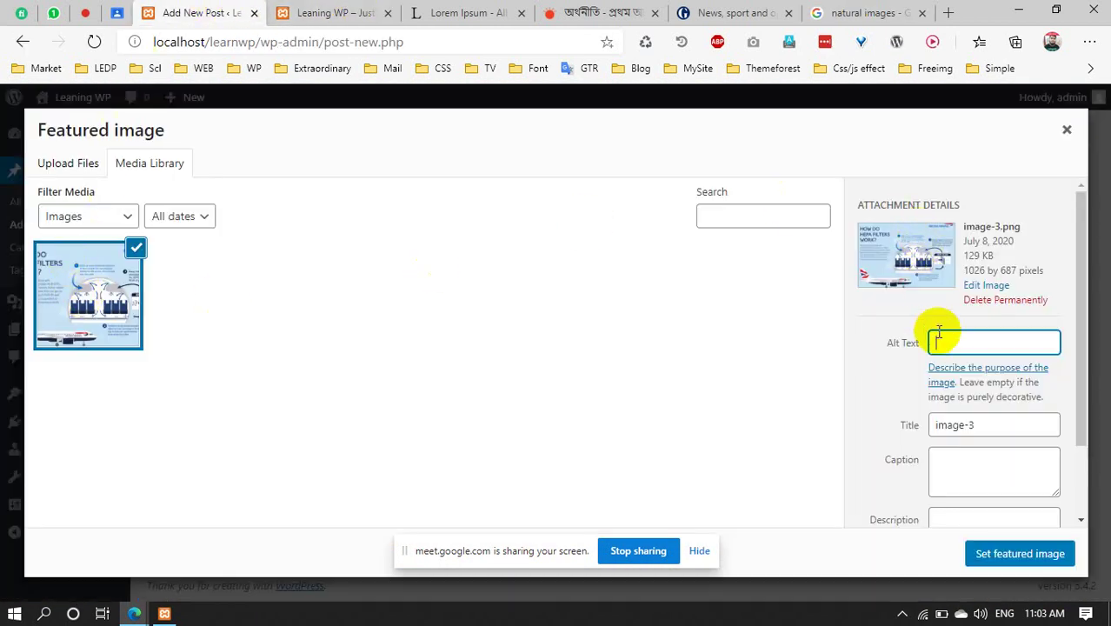
pyautogui.click(982, 468)
pyautogui.click(980, 424)
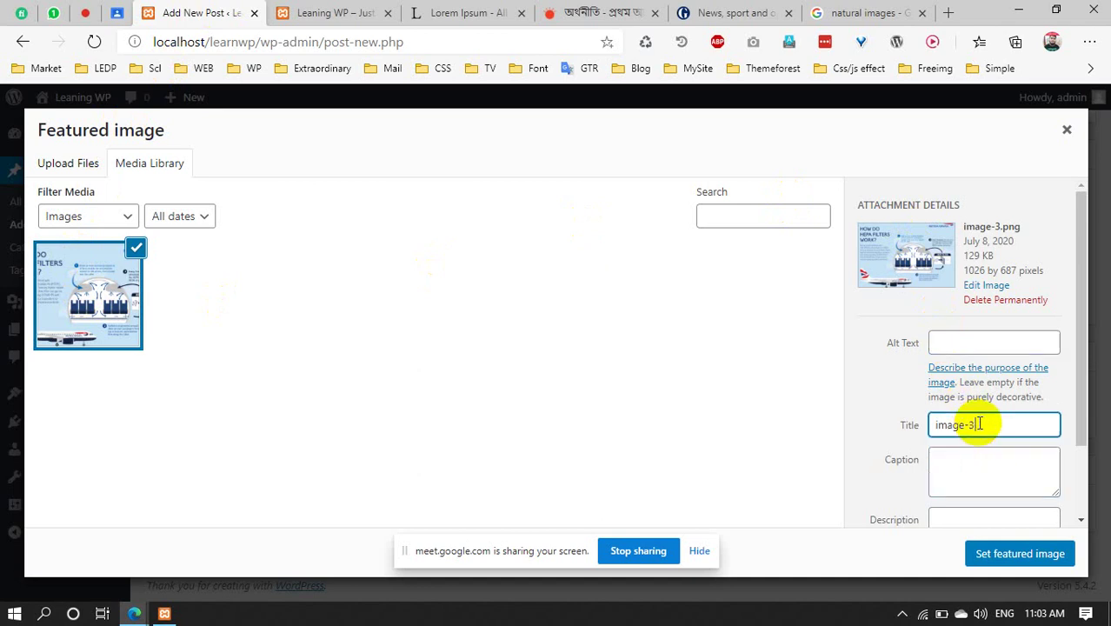
pyautogui.click(963, 469)
pyautogui.click(944, 340)
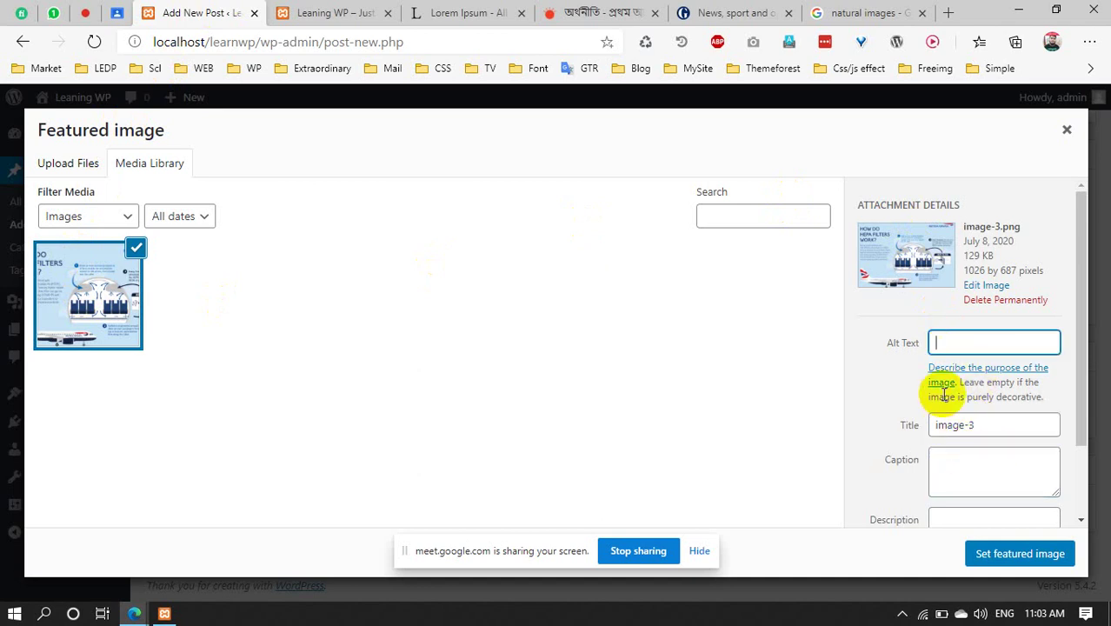
pyautogui.moveTo(982, 432); pyautogui.dragTo(917, 422)
pyautogui.scroll(-1, 904, 415)
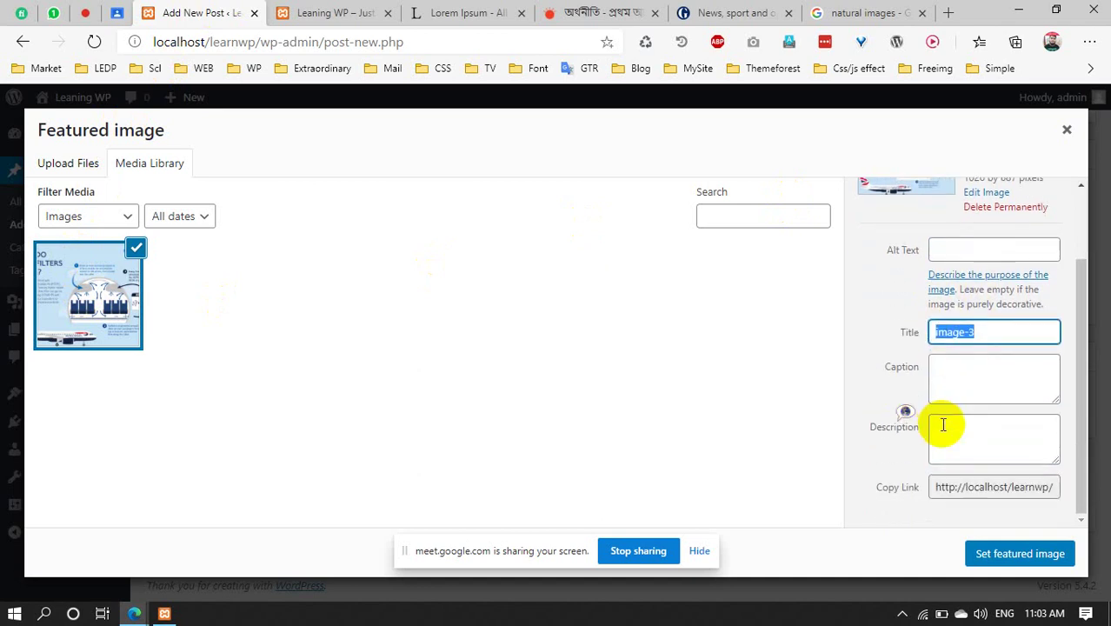
pyautogui.click(945, 374)
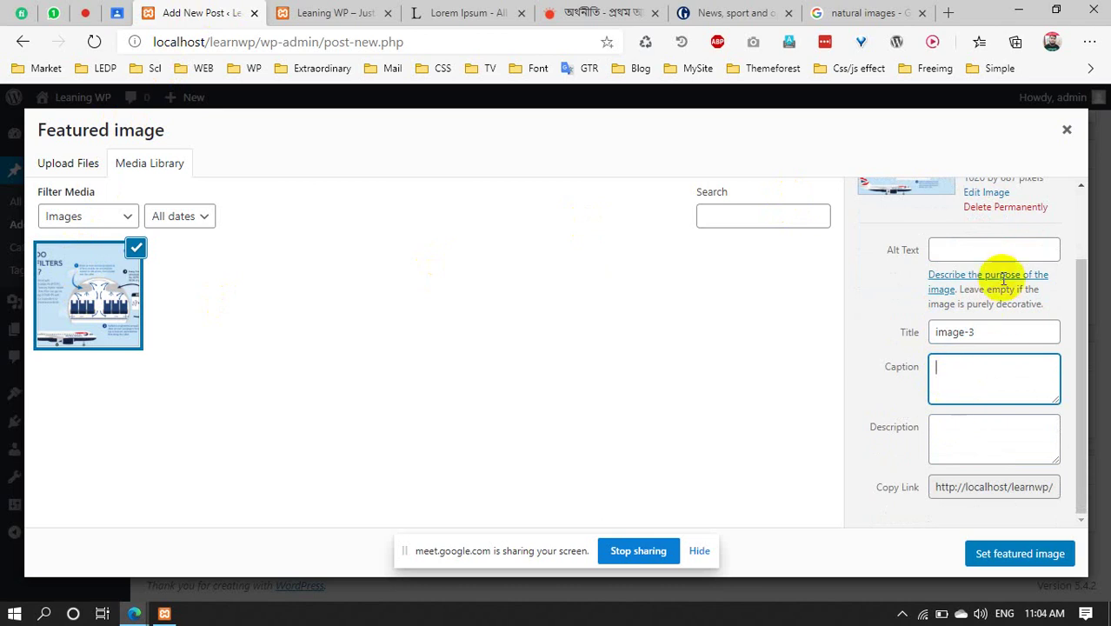
# Compare the titles in the natural images results with the description field in the attachment details of image-3.png
pyautogui.click(843, 11)
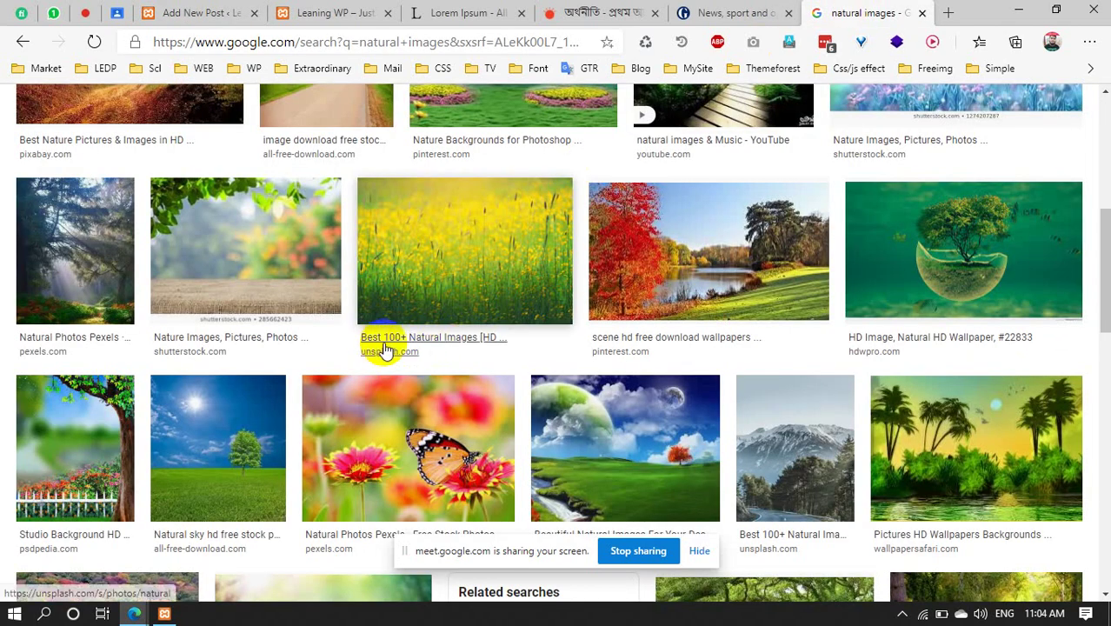
pyautogui.click(397, 300)
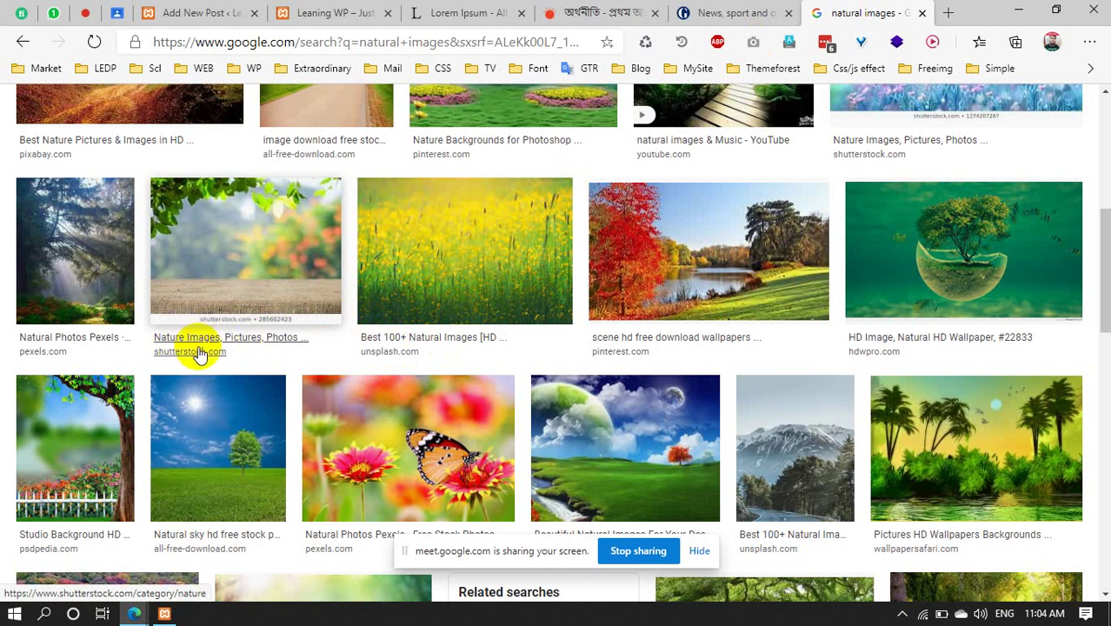
pyautogui.click(234, 13)
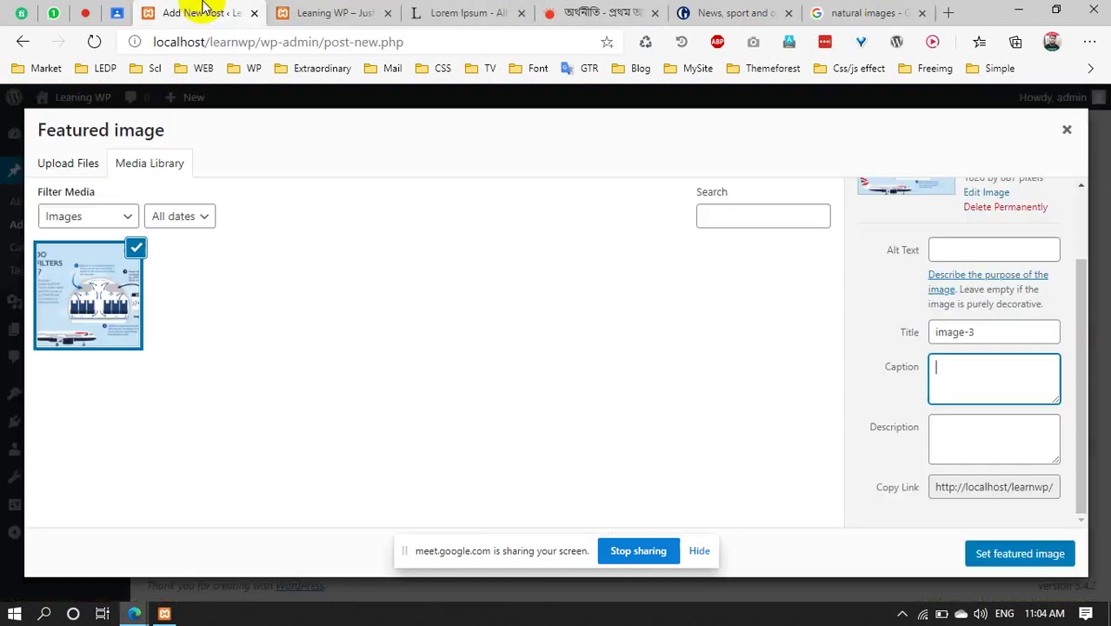
pyautogui.click(966, 437)
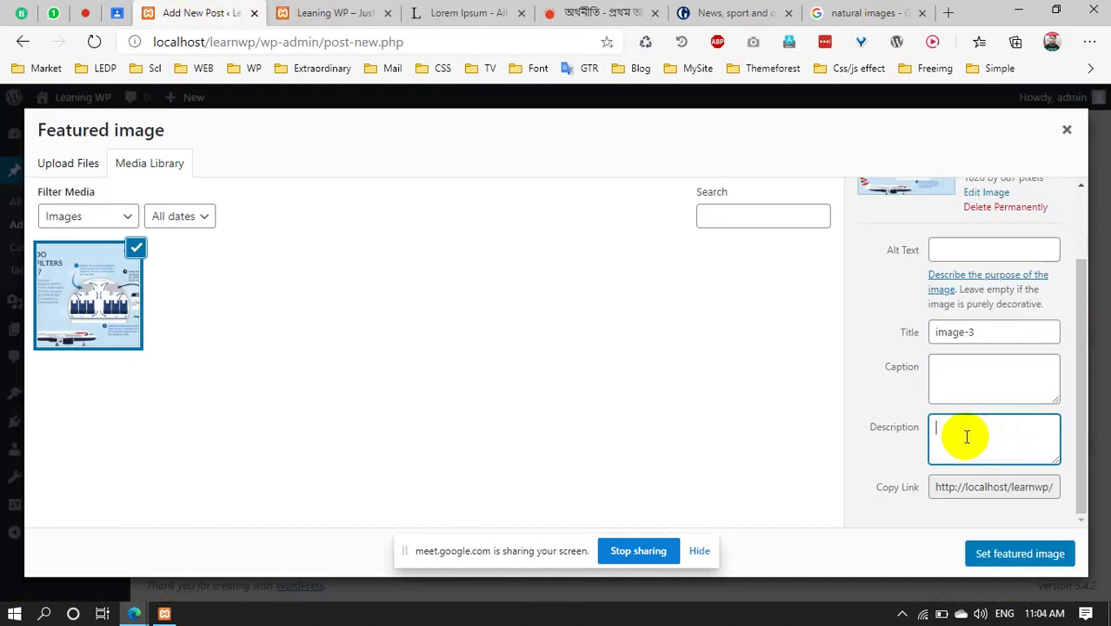
# Copy the file link of image-3.png from its attachment details and open it in a new browser tab
pyautogui.click(999, 488)
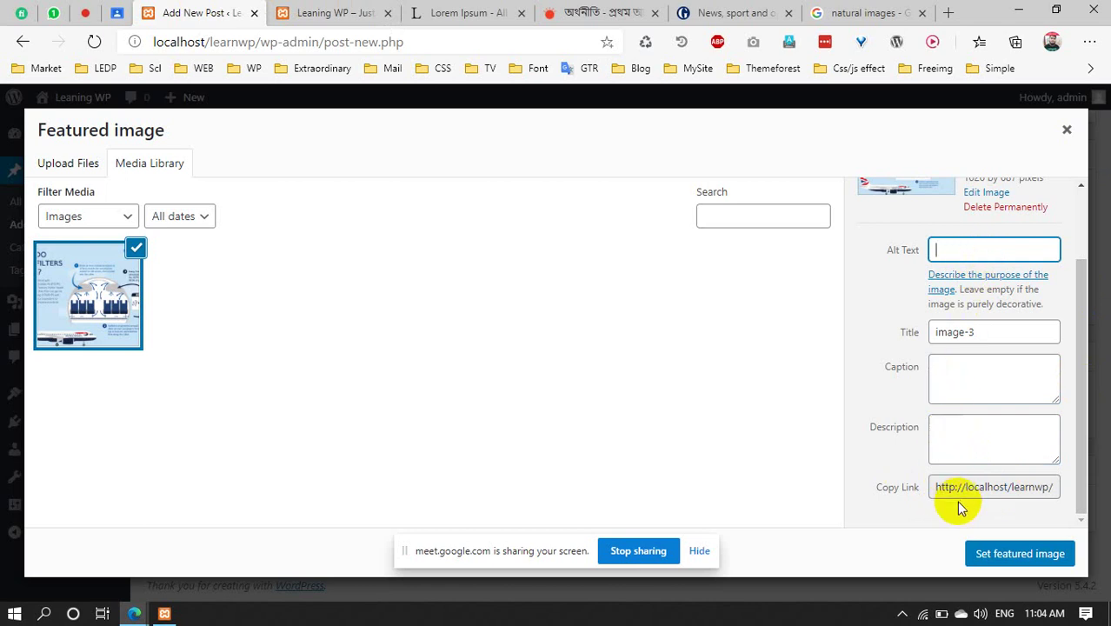
pyautogui.click(983, 490)
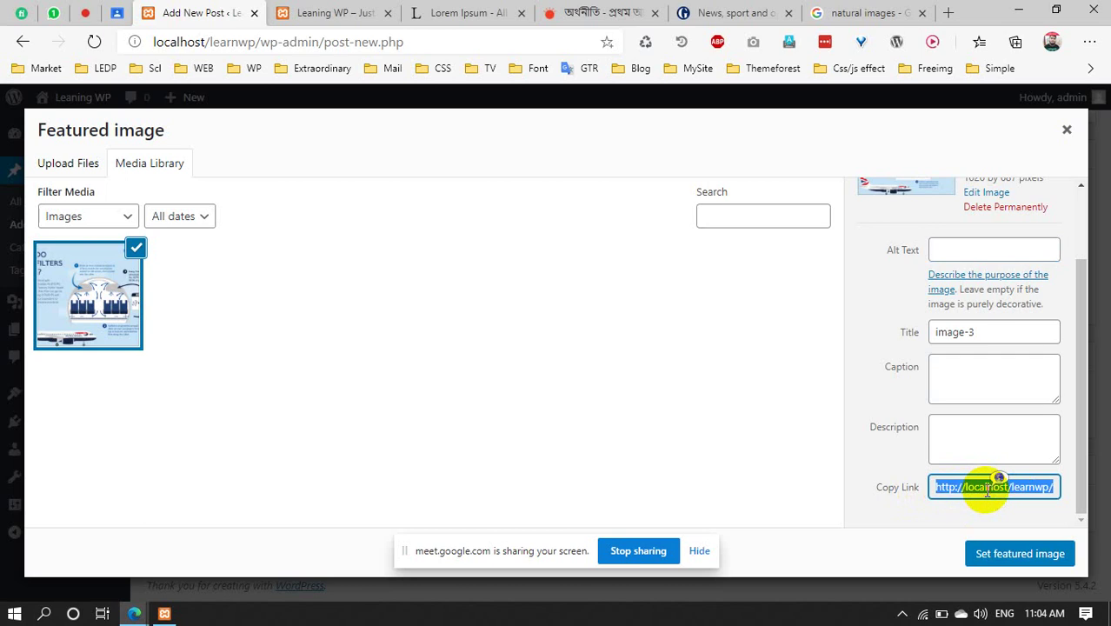
pyautogui.click(951, 12)
pyautogui.write('http://localhost/learnwp/wp-content/uploads/2020/07/image-3.png')
pyautogui.press('Return')
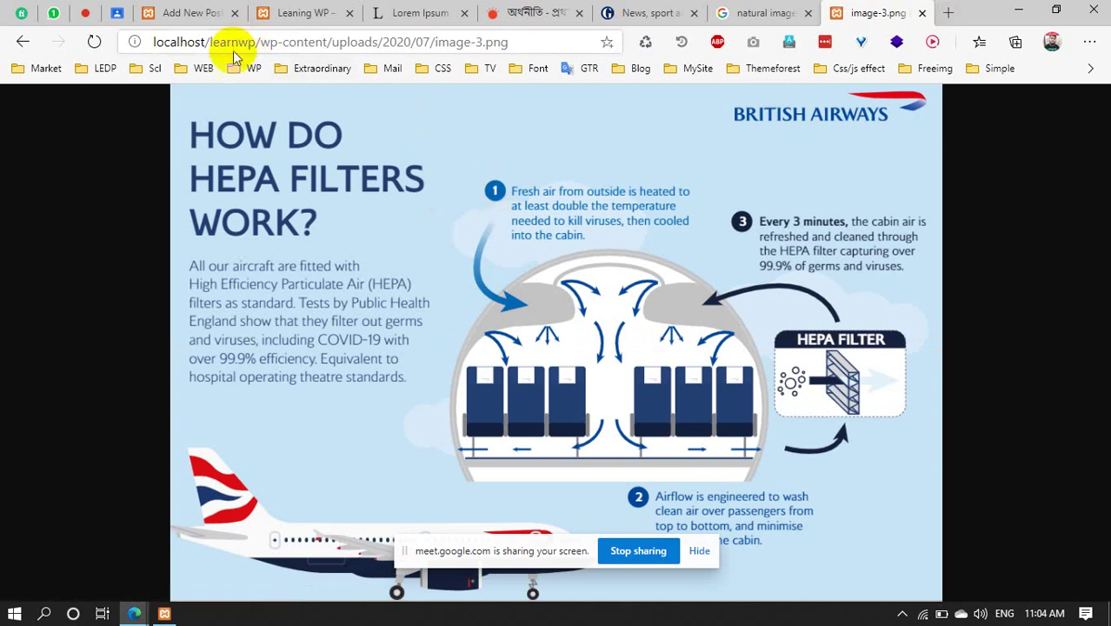
# Examine the full web address of the uploaded image-3.png and close its browser tab
pyautogui.moveTo(156, 43); pyautogui.dragTo(65, 35)
pyautogui.click(283, 42)
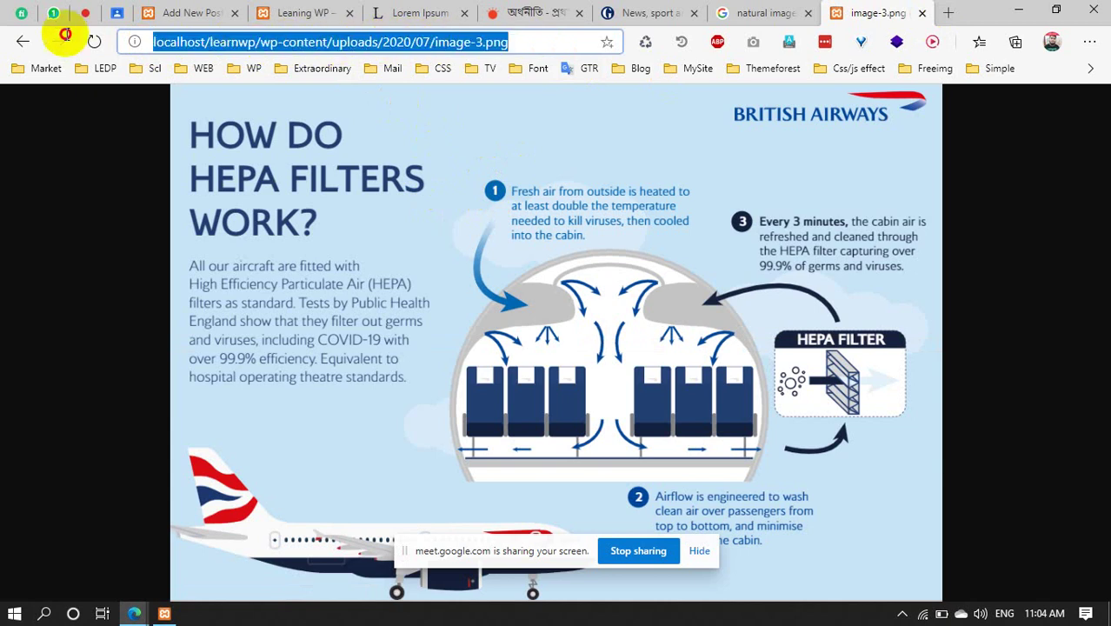
pyautogui.click(561, 44)
pyautogui.moveTo(544, 42); pyautogui.dragTo(108, 34)
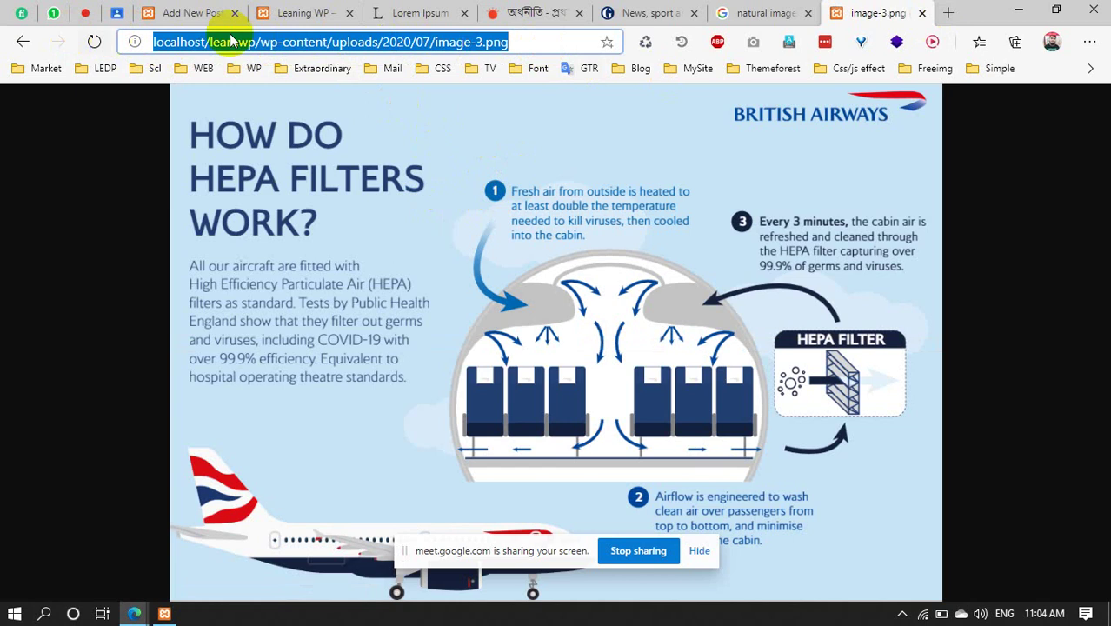
pyautogui.click(529, 41)
pyautogui.moveTo(537, 41); pyautogui.dragTo(171, 49)
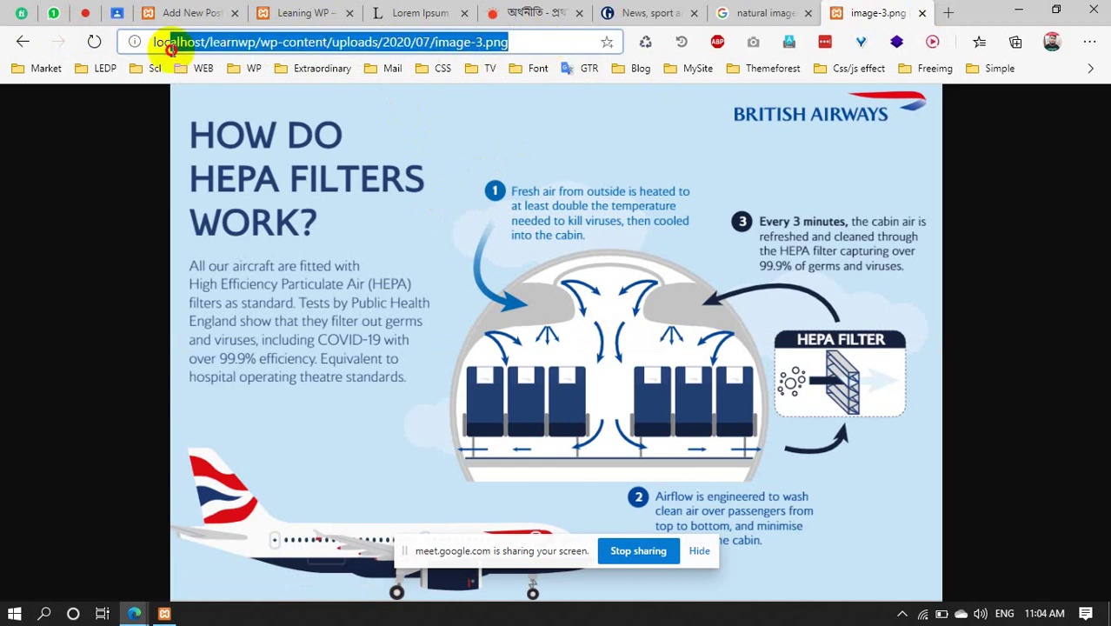
pyautogui.click(923, 14)
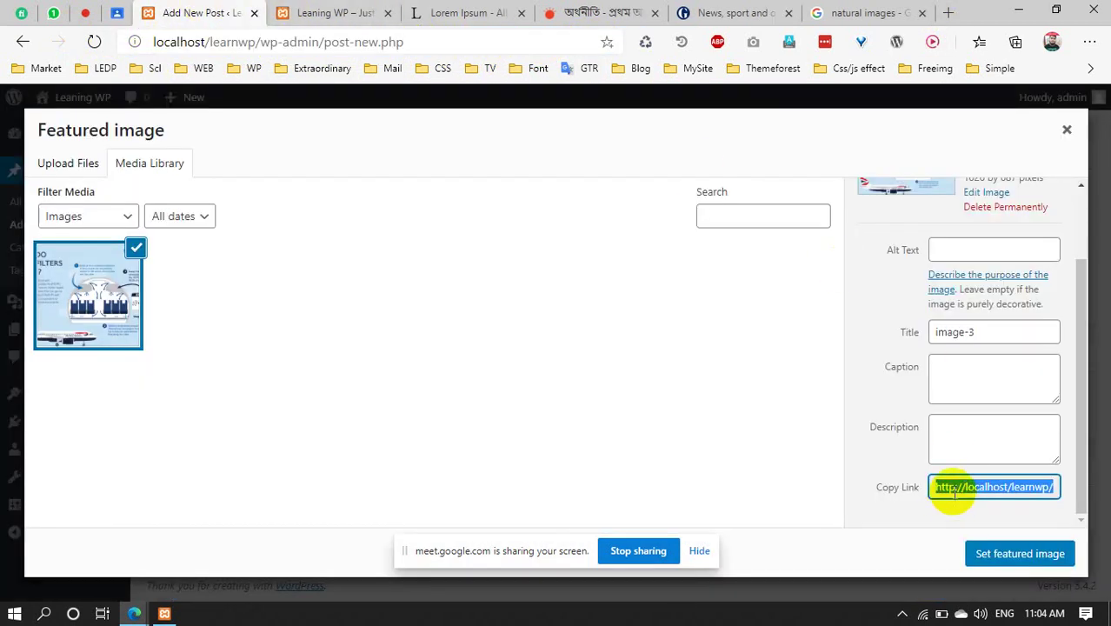
# Check the media filter options in the featured image library and keep the filter on Images
pyautogui.click(978, 550)
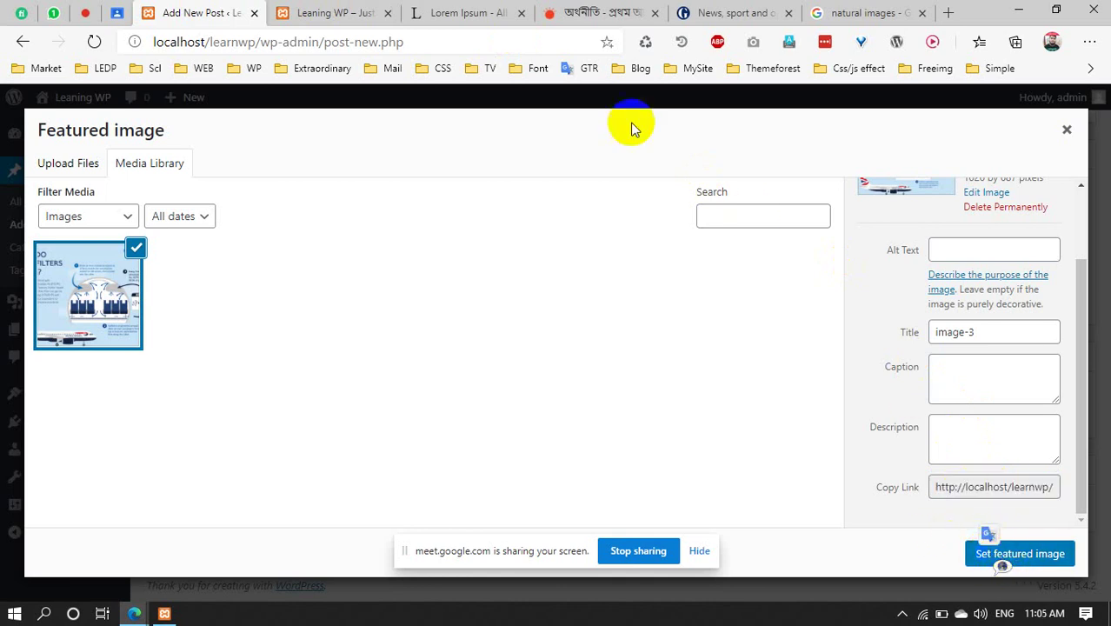
pyautogui.click(81, 221)
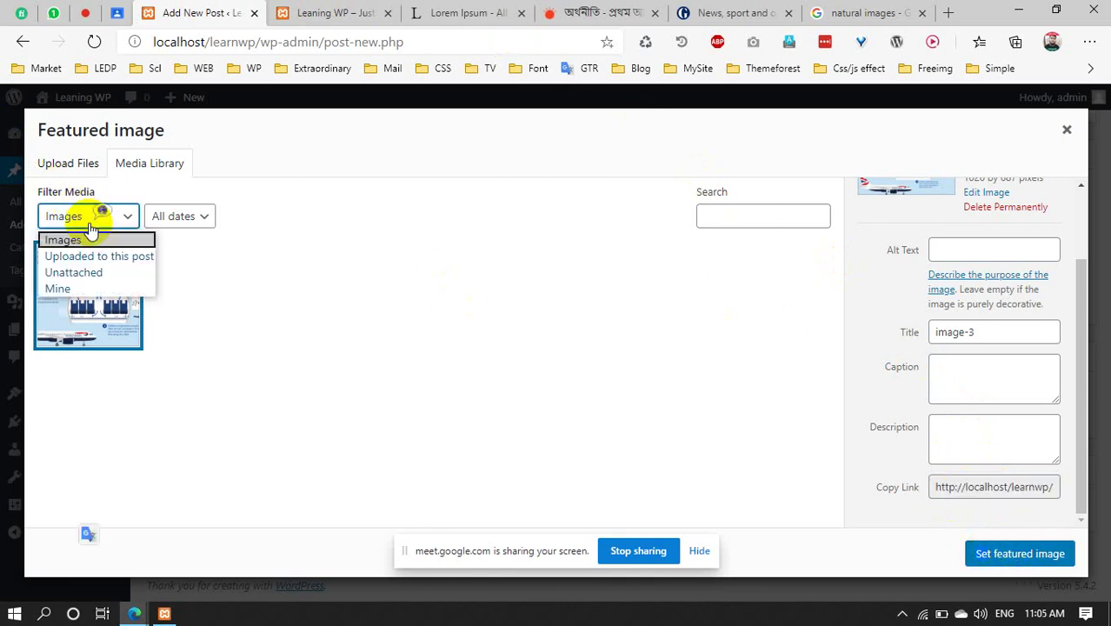
pyautogui.click(55, 213)
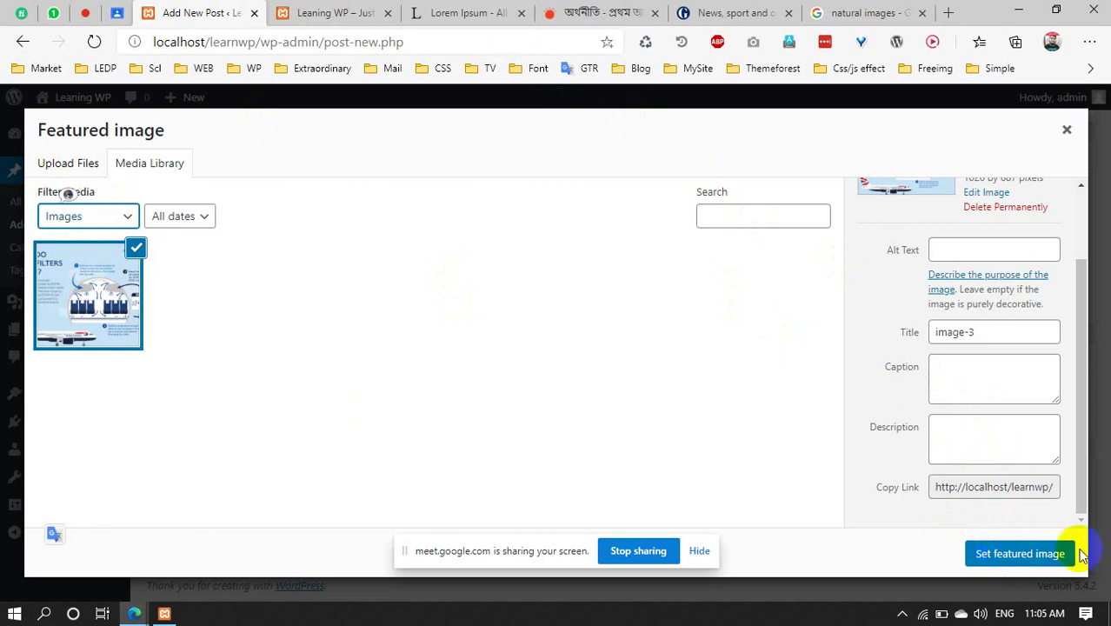
# Set image-3.png as the post's featured image and check its preview in the post editor
pyautogui.click(1019, 555)
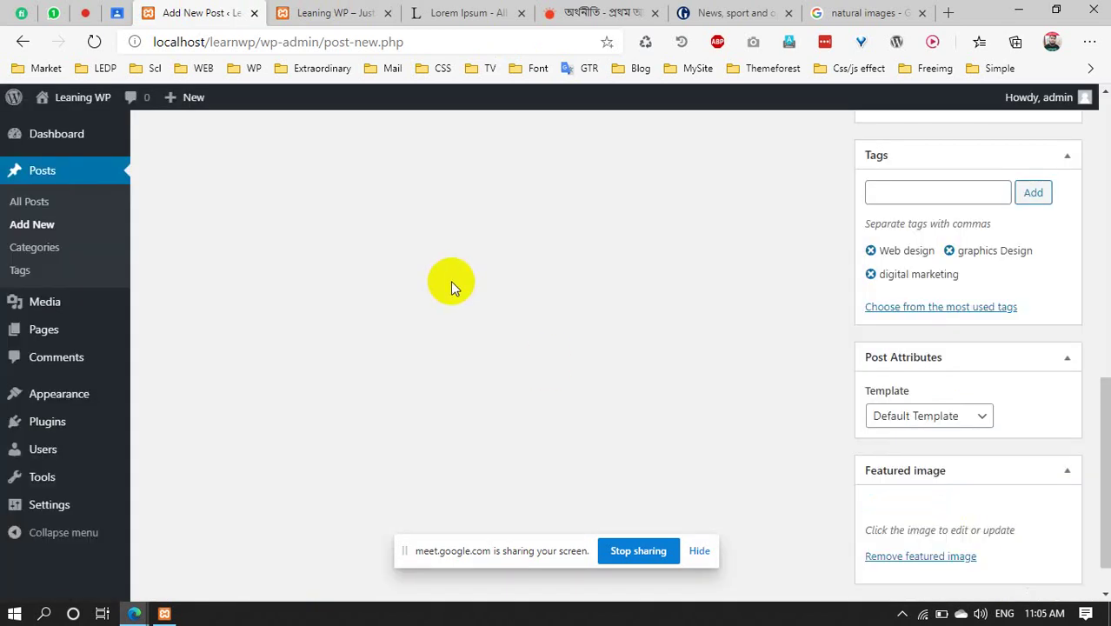
pyautogui.scroll(-2, 1070, 391)
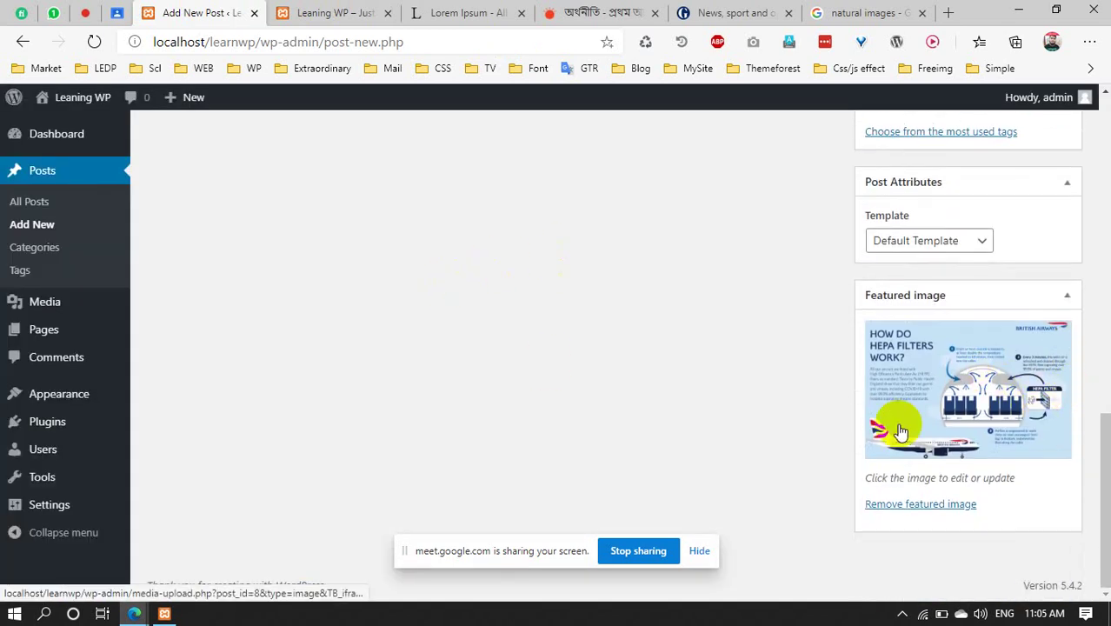
pyautogui.click(340, 12)
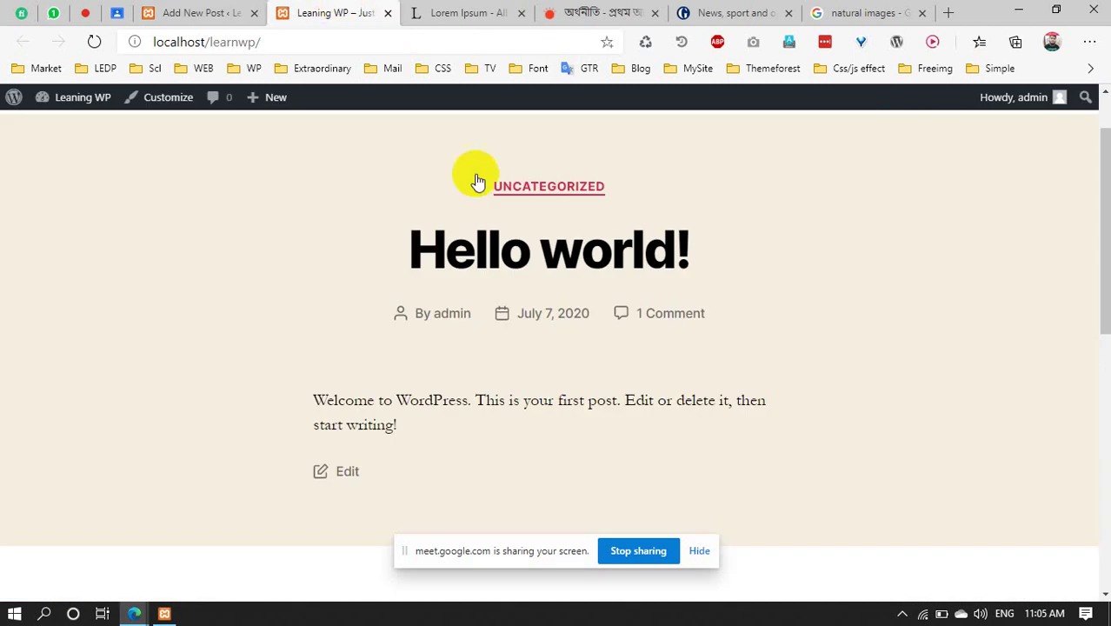
pyautogui.click(236, 11)
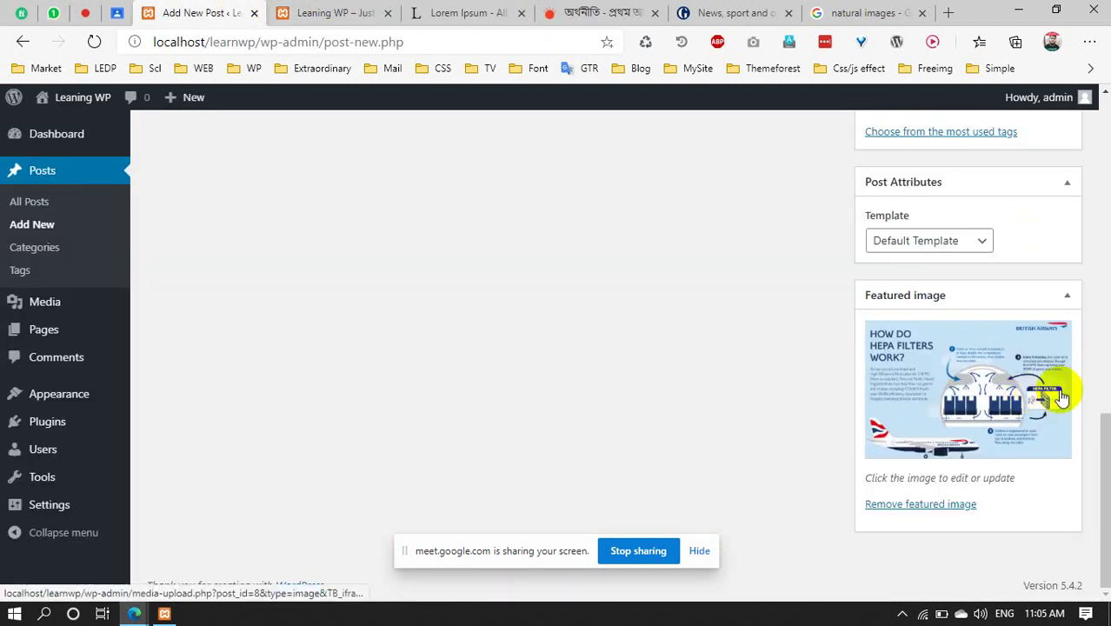
# Publish the post and check its status in the publishing settings
pyautogui.scroll(5, 294, 354)
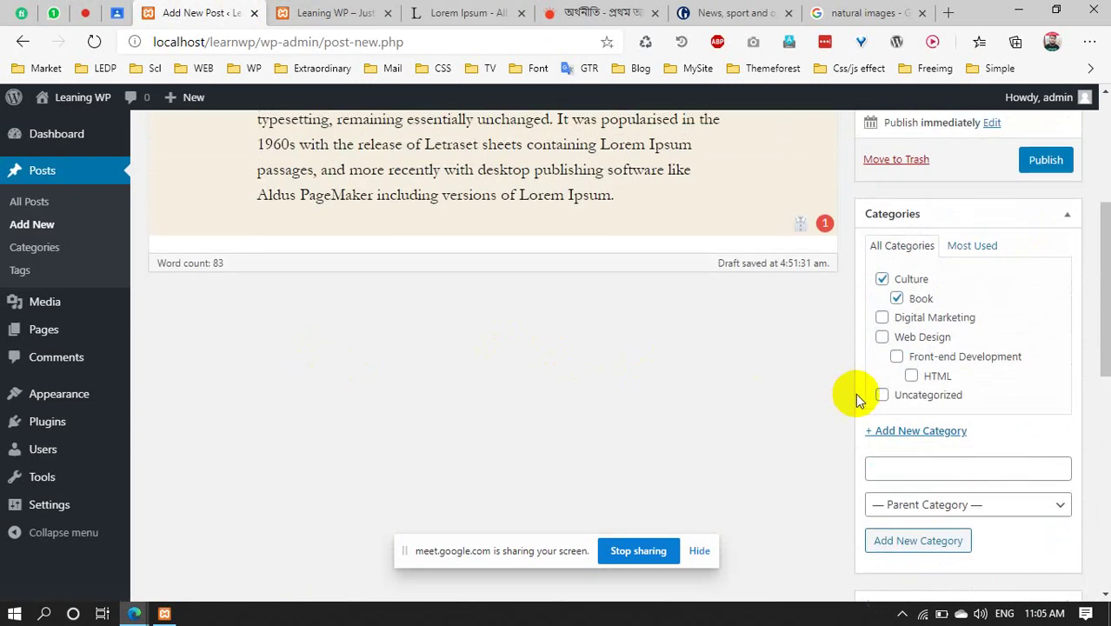
pyautogui.scroll(2, 856, 399)
pyautogui.click(1062, 310)
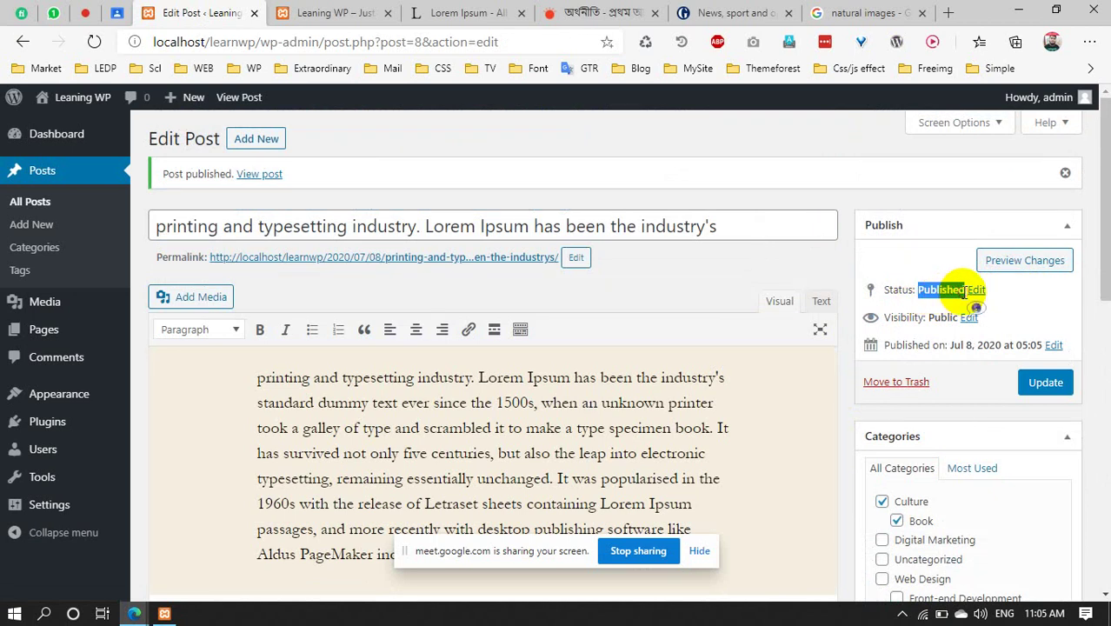
pyautogui.moveTo(920, 290); pyautogui.dragTo(951, 290)
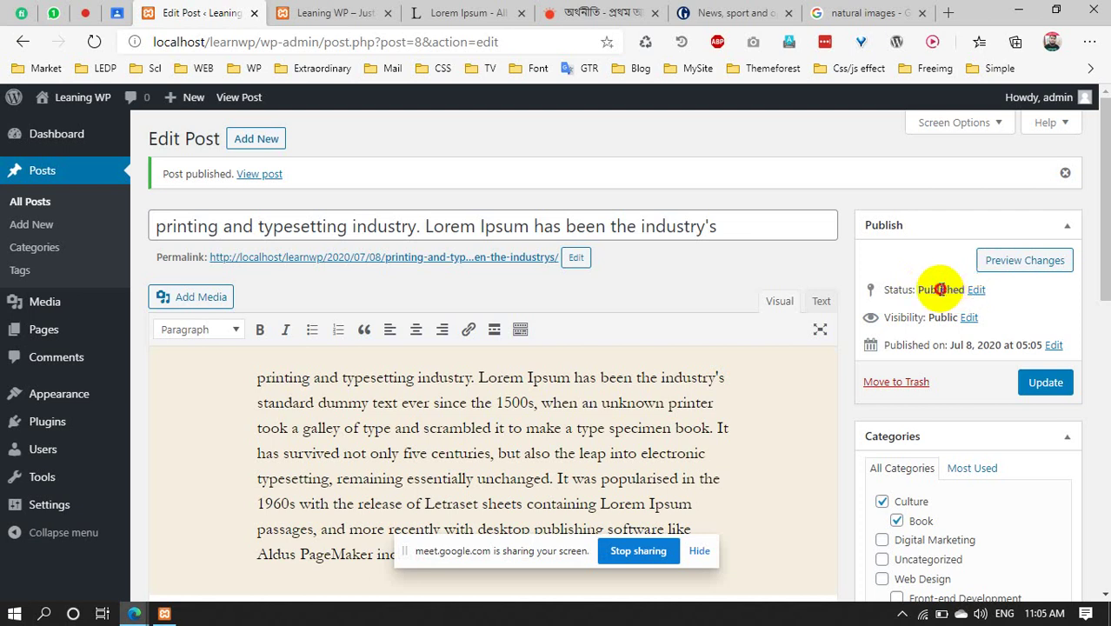
pyautogui.doubleClick(939, 289)
# Reload the site's home page and review the published post's categories, title, featured image, body text and tags
pyautogui.click(334, 13)
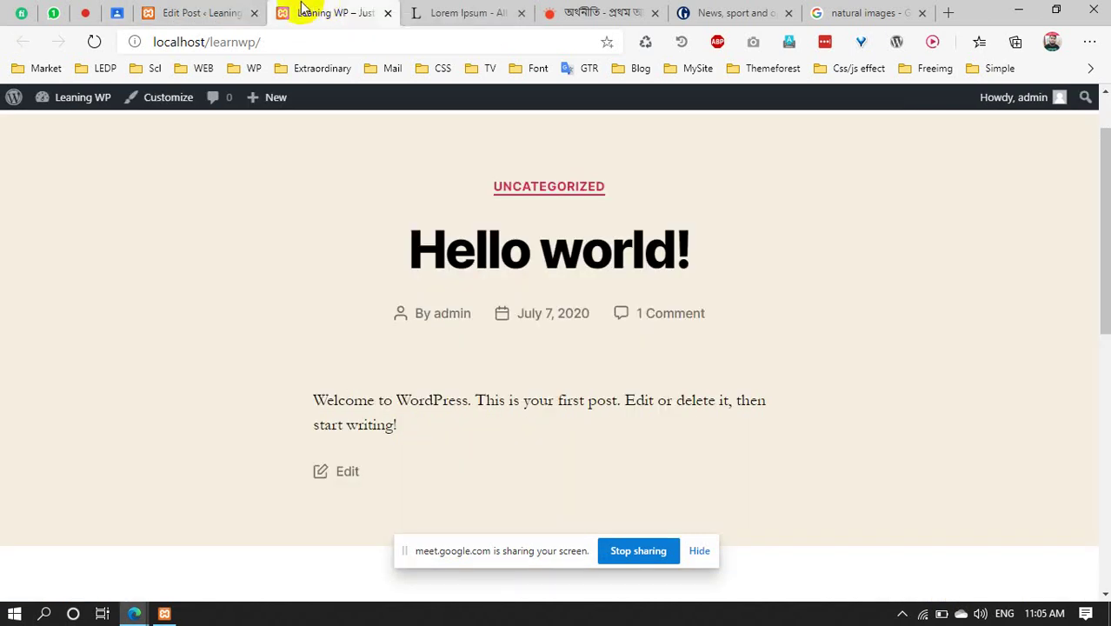
pyautogui.click(94, 42)
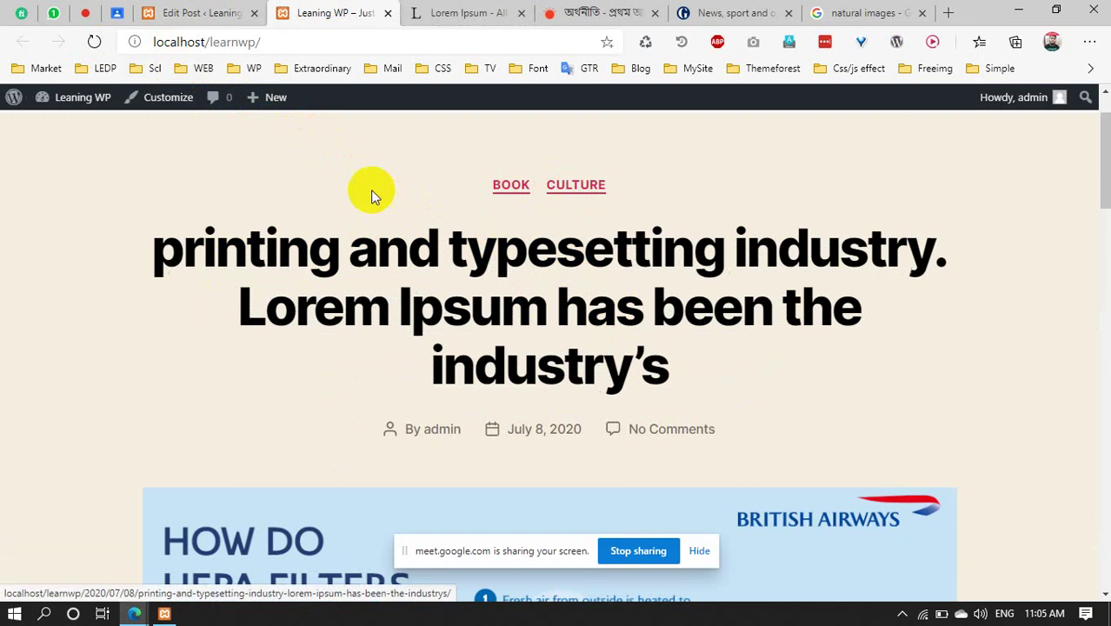
pyautogui.scroll(1, 370, 190)
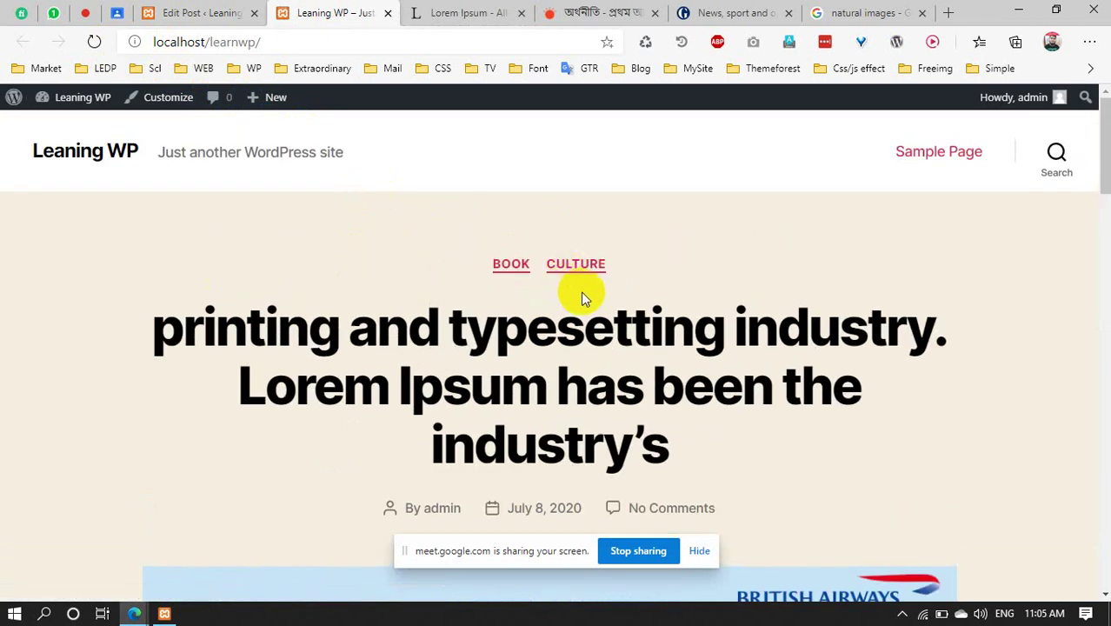
pyautogui.scroll(-5, 580, 297)
pyautogui.scroll(-7, 580, 297)
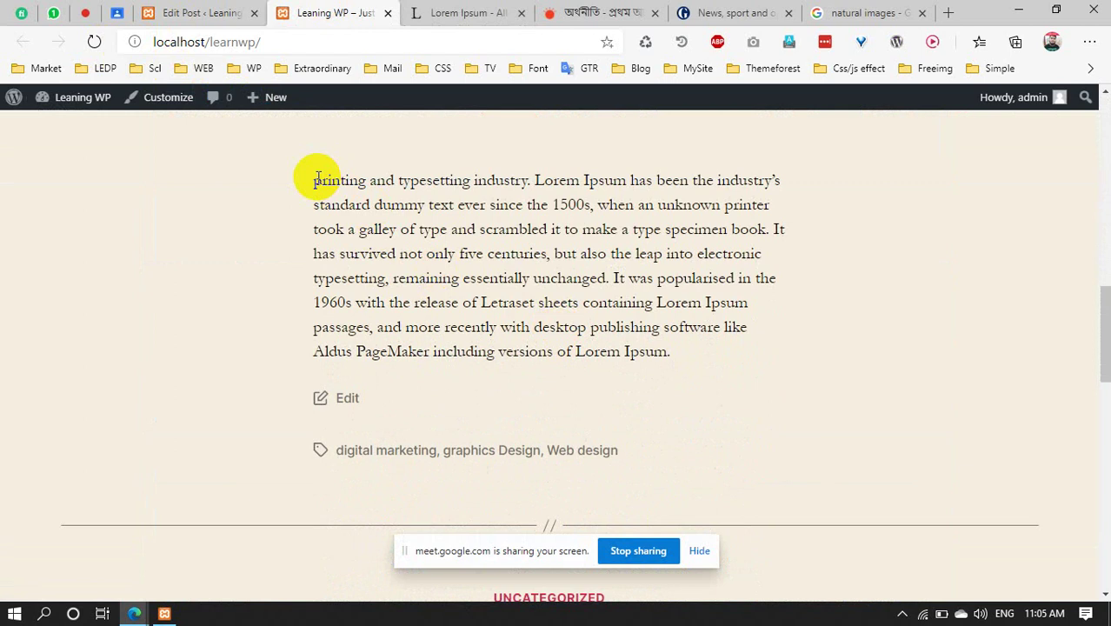
pyautogui.moveTo(318, 178); pyautogui.dragTo(548, 326)
pyautogui.click(521, 324)
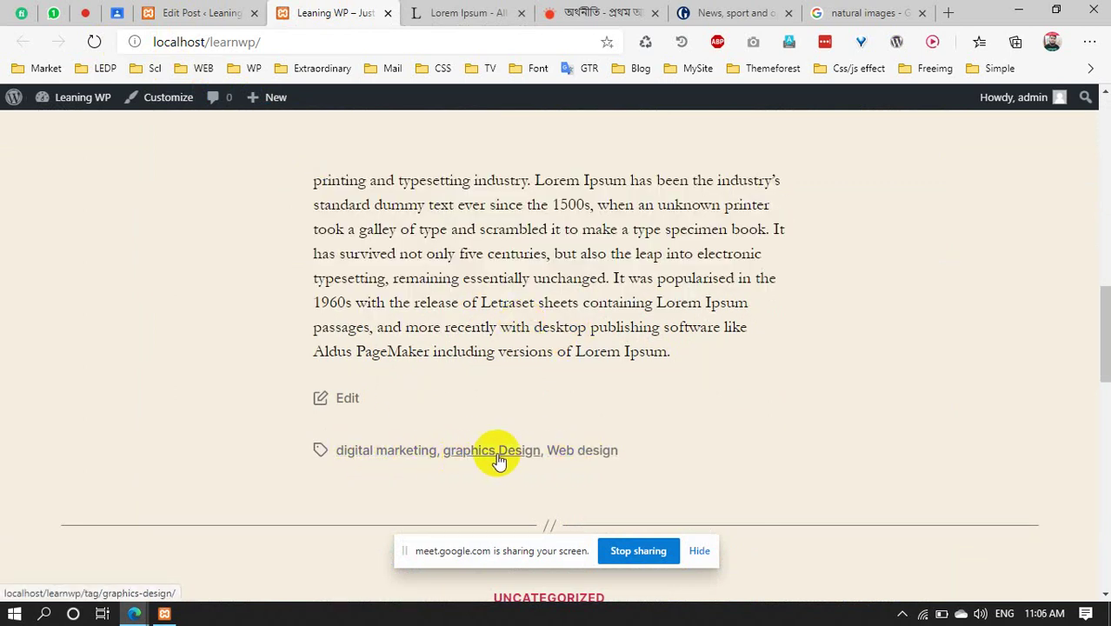
# Look over the Hello world! post on the home page and open the newer post's own page
pyautogui.scroll(-5, 569, 371)
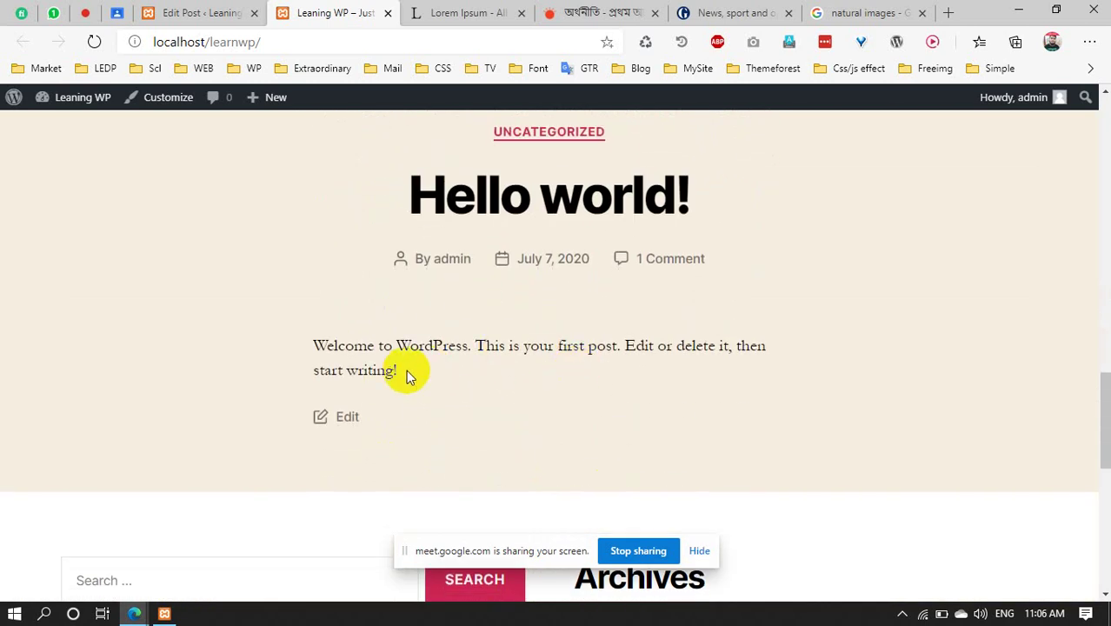
pyautogui.scroll(15, 508, 364)
pyautogui.scroll(4, 347, 255)
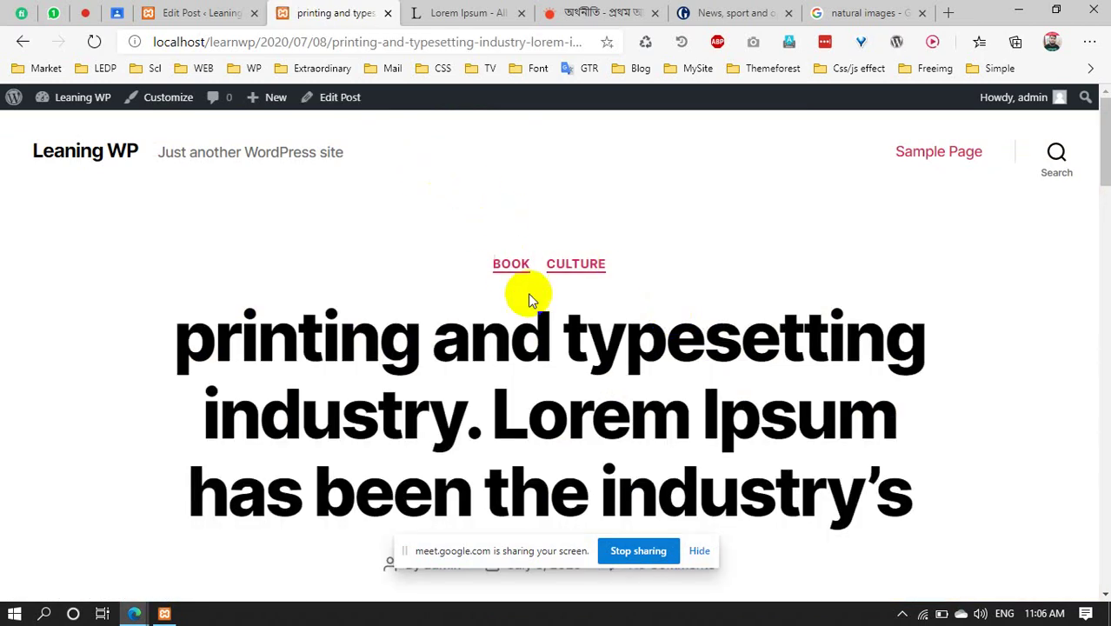
# Examine the single post page's featured image, body text, tags and link to the neighbouring post
pyautogui.scroll(-5, 557, 327)
pyautogui.scroll(-12, 465, 281)
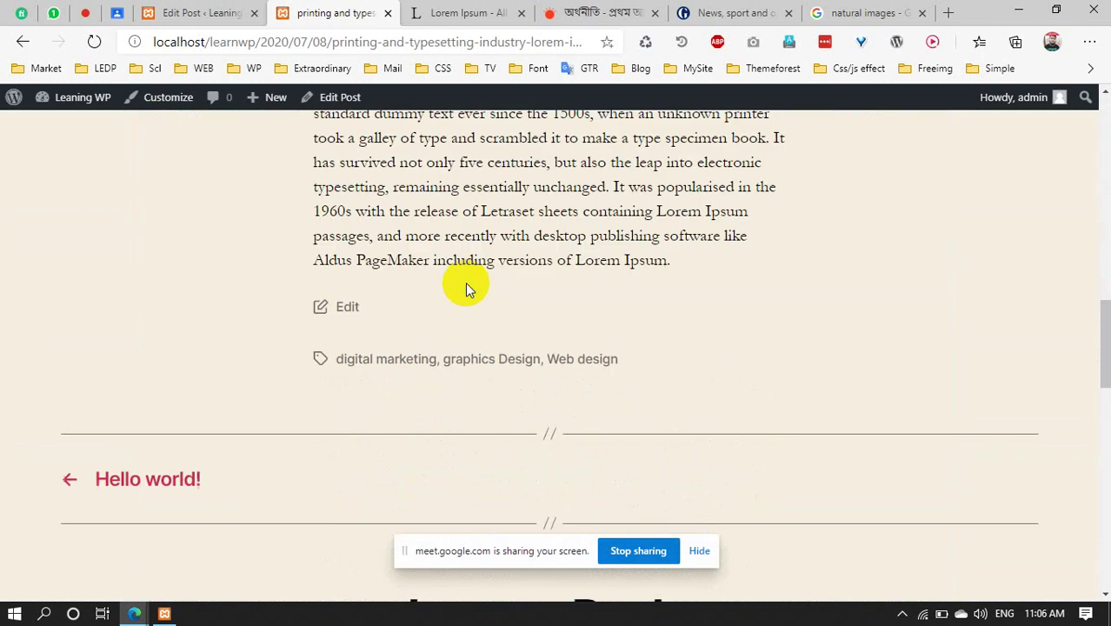
pyautogui.scroll(-1, 340, 310)
pyautogui.scroll(4, 377, 310)
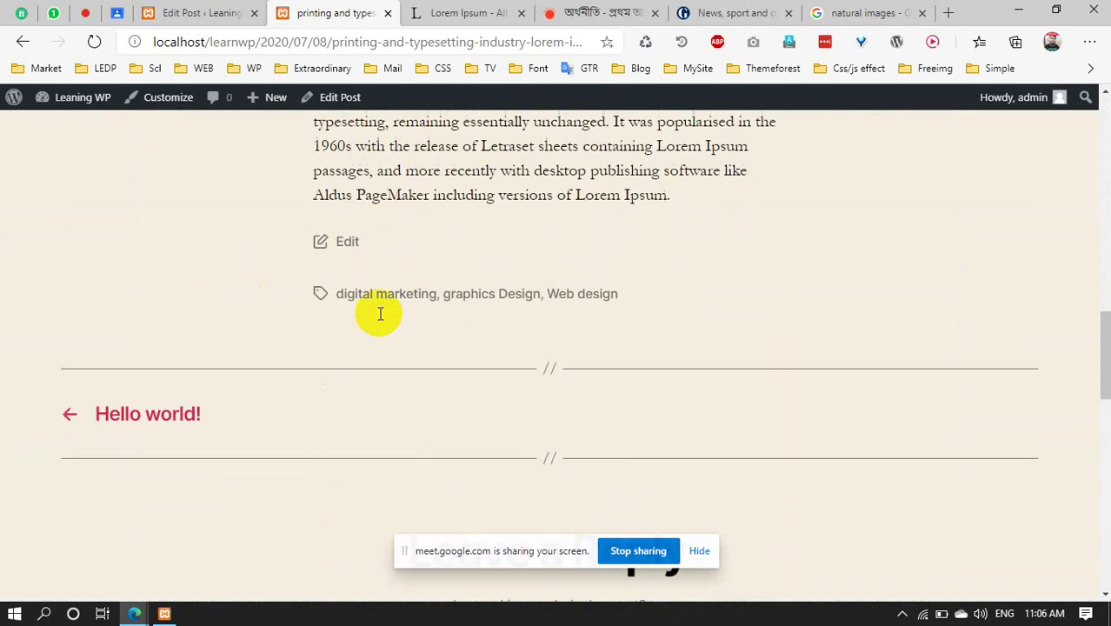
pyautogui.scroll(10, 504, 276)
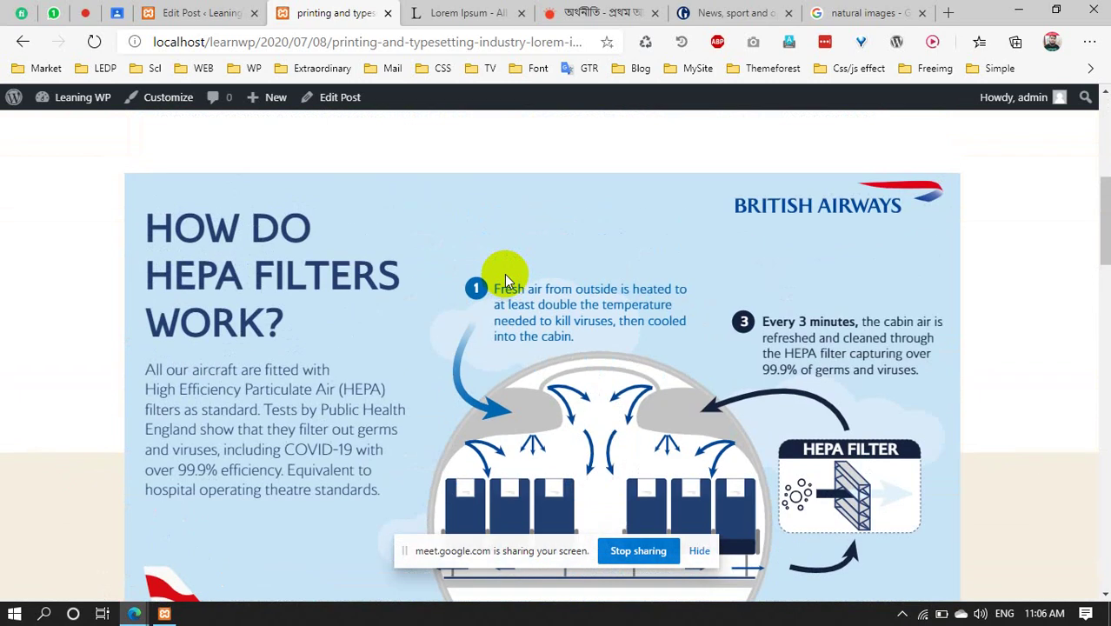
pyautogui.scroll(-10, 404, 265)
pyautogui.scroll(-3, 298, 327)
# Open the Hello world! post from the link below the tags and examine its content and comment section
pyautogui.scroll(1, 131, 280)
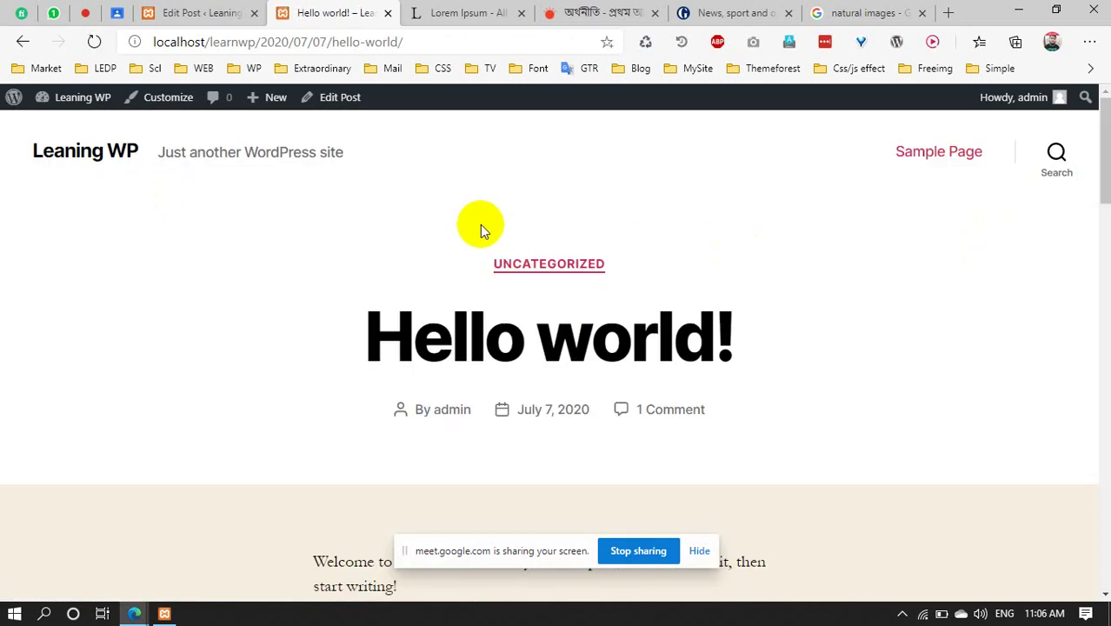
pyautogui.scroll(-5, 515, 446)
pyautogui.scroll(-3, 515, 446)
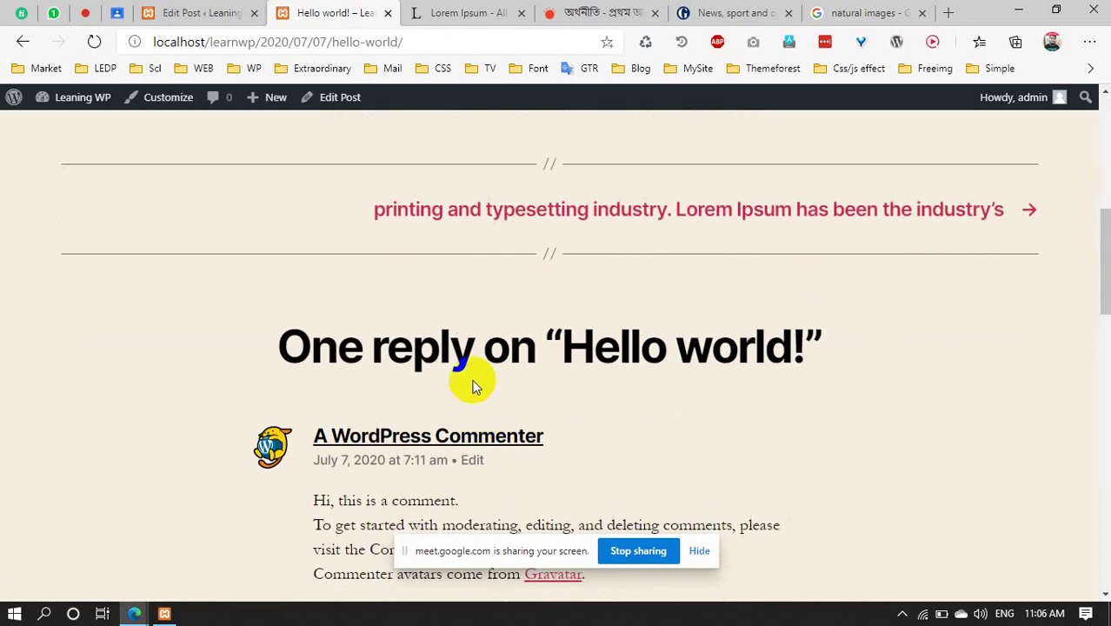
pyautogui.scroll(10, 757, 300)
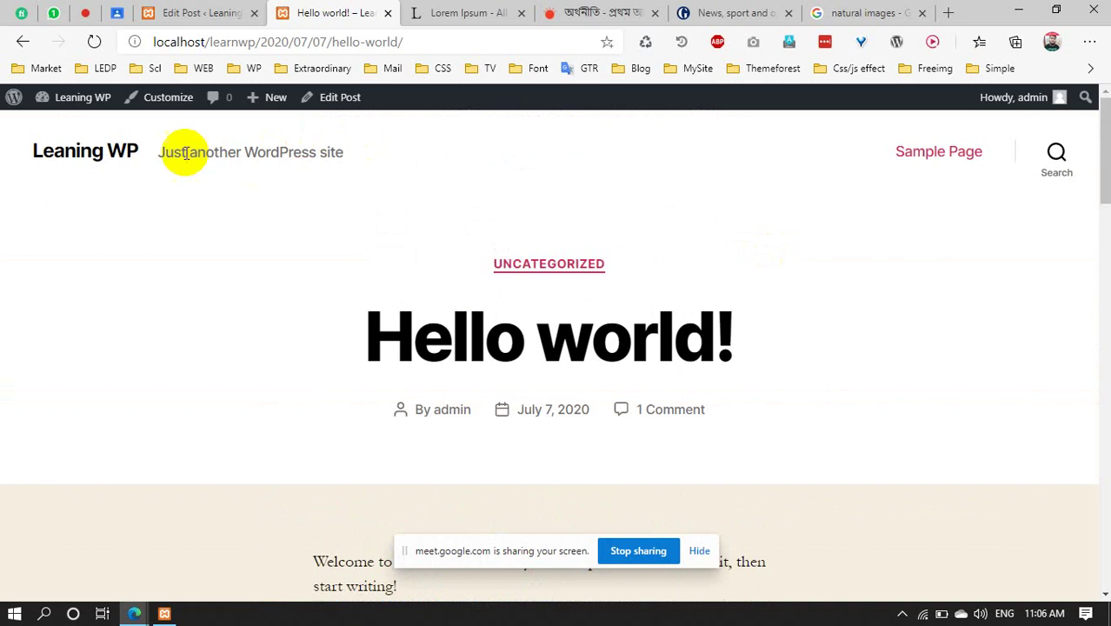
# Return to the site's home page and review the newest post's title, details line and featured image
pyautogui.click(108, 150)
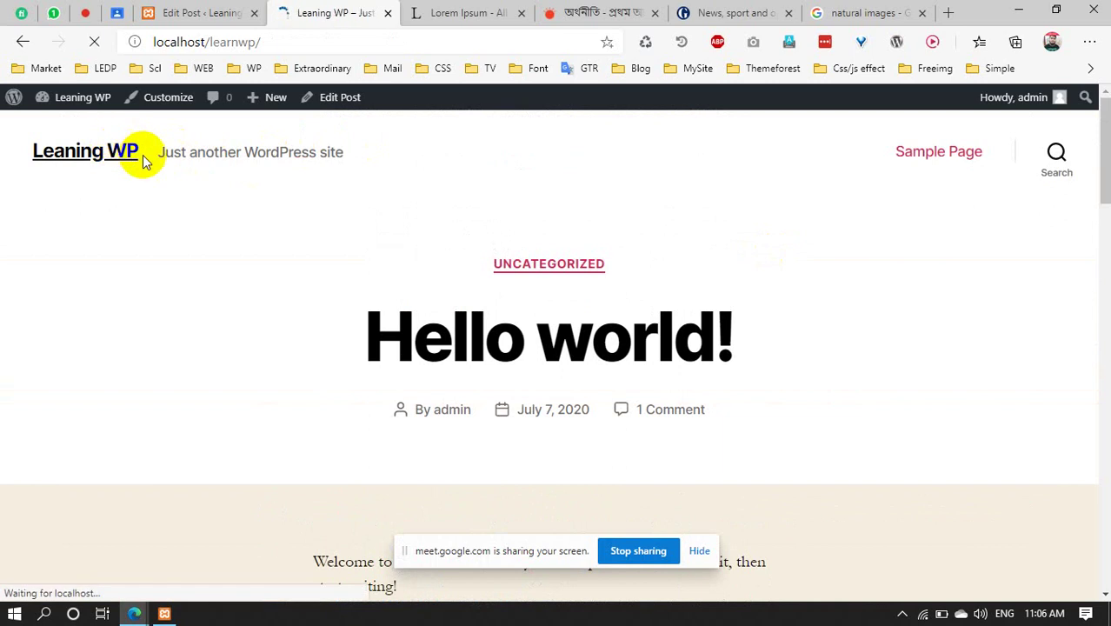
pyautogui.scroll(-4, 550, 261)
pyautogui.scroll(2, 550, 248)
pyautogui.scroll(-2, 552, 245)
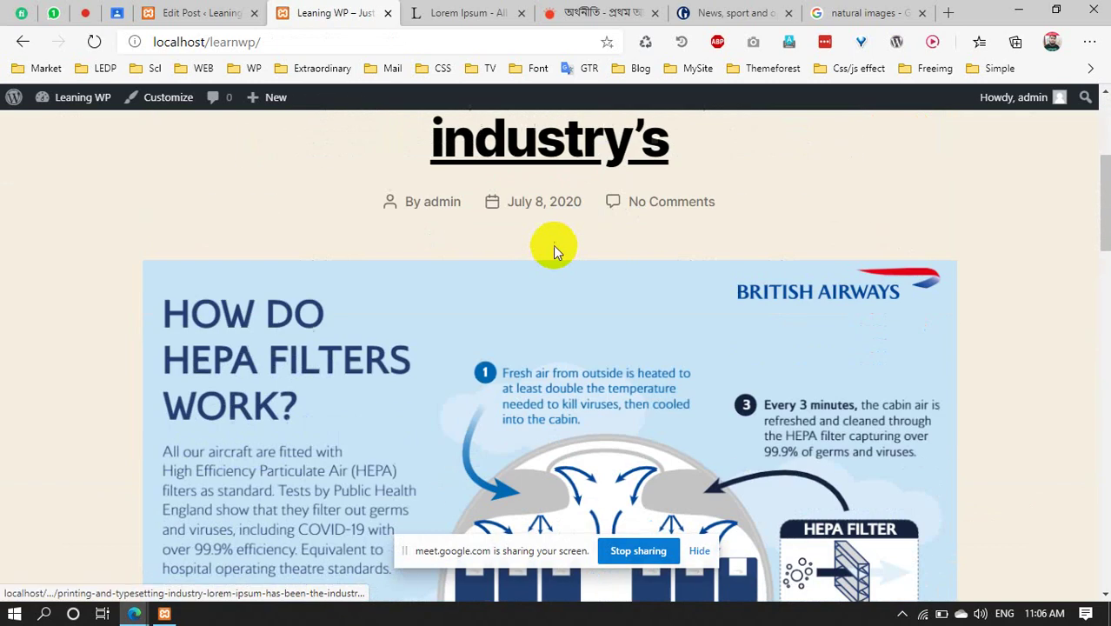
pyautogui.scroll(-3, 572, 399)
pyautogui.scroll(4, 572, 403)
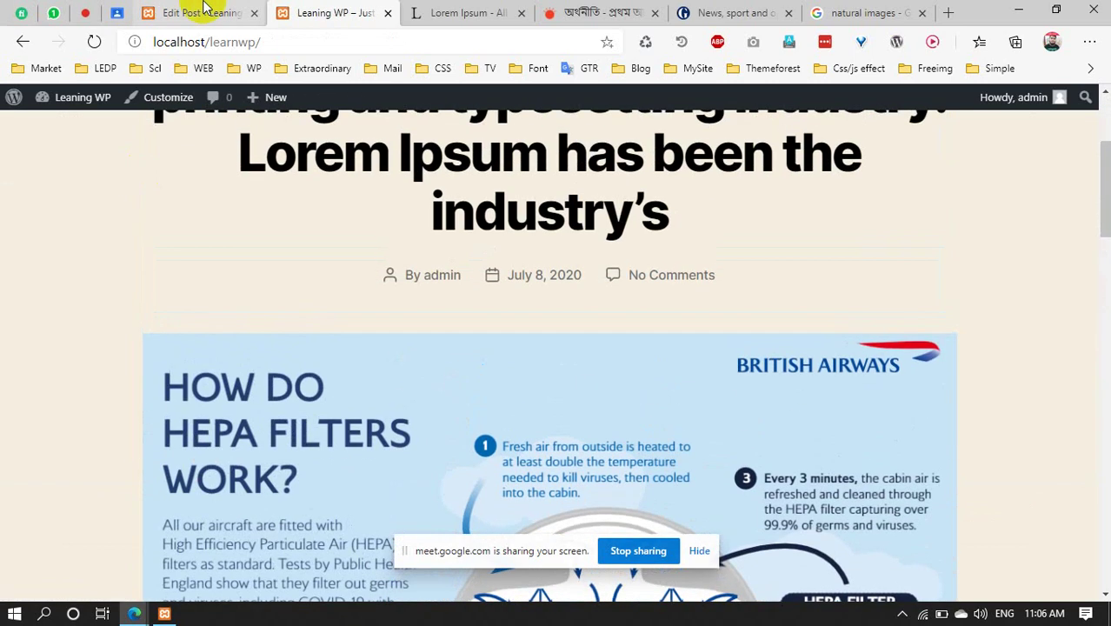
# Review the newest post's full home page listing, from its categories and title through the body text and tags
pyautogui.click(204, 10)
pyautogui.click(315, 13)
pyautogui.scroll(3, 526, 313)
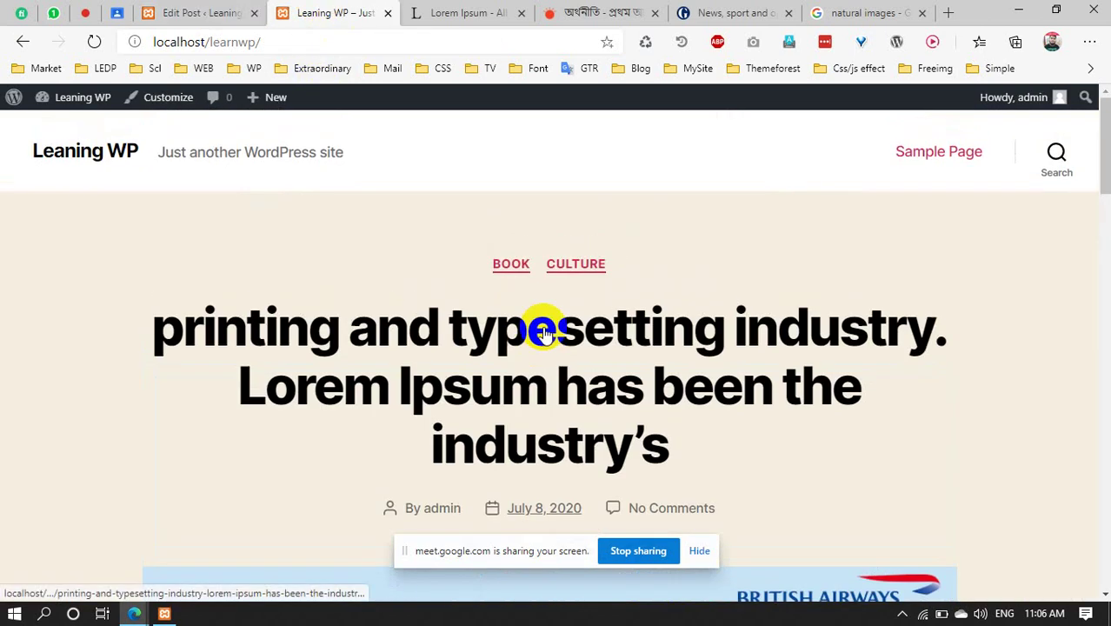
pyautogui.scroll(-10, 591, 287)
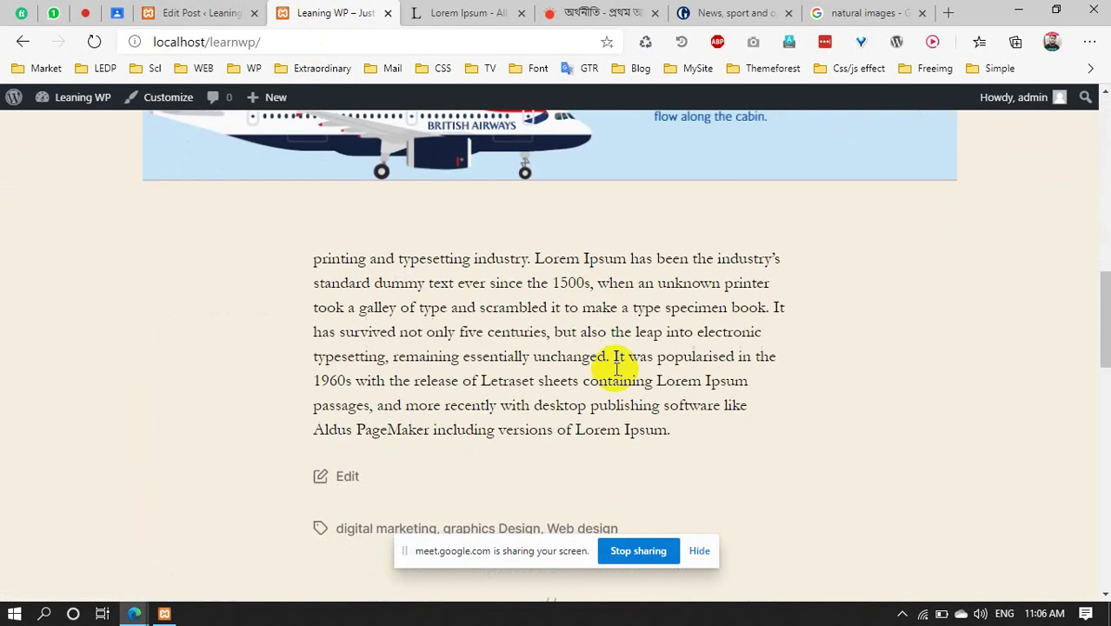
pyautogui.scroll(-4, 613, 374)
pyautogui.scroll(8, 508, 290)
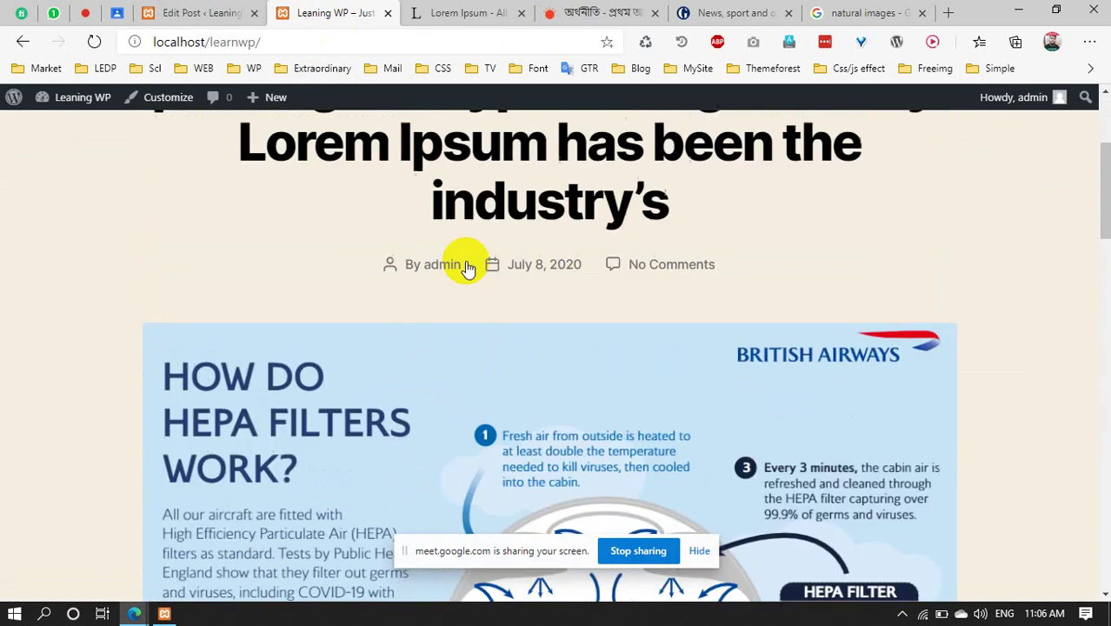
pyautogui.scroll(3, 468, 267)
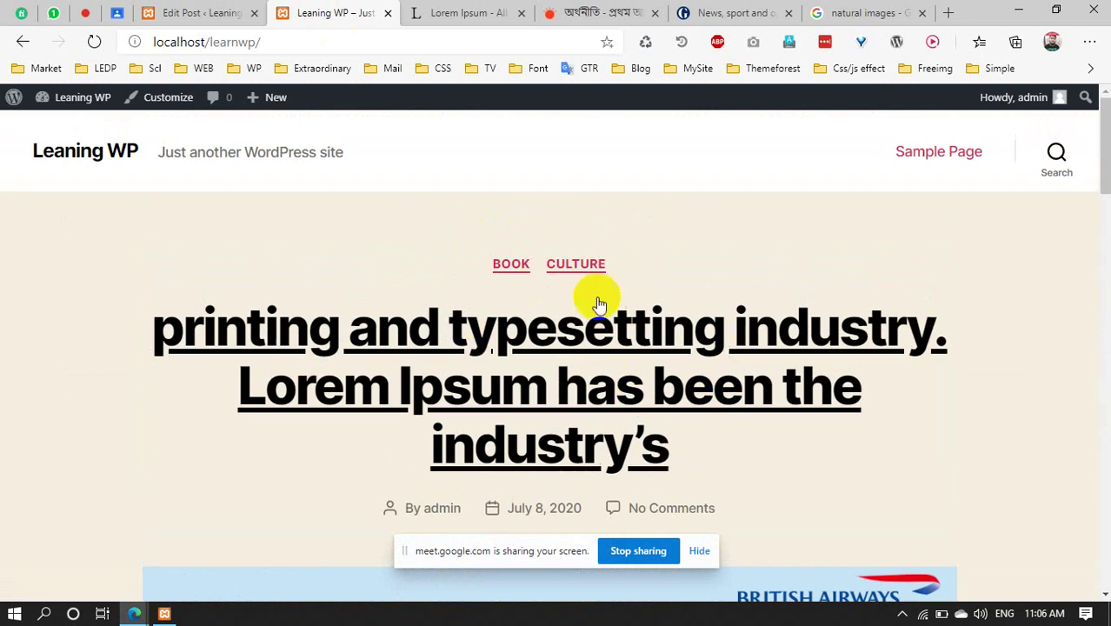
# Compare the Book and Culture categories shown on the home page with the categories and tags set in the post editor
pyautogui.moveTo(537, 267); pyautogui.dragTo(588, 278)
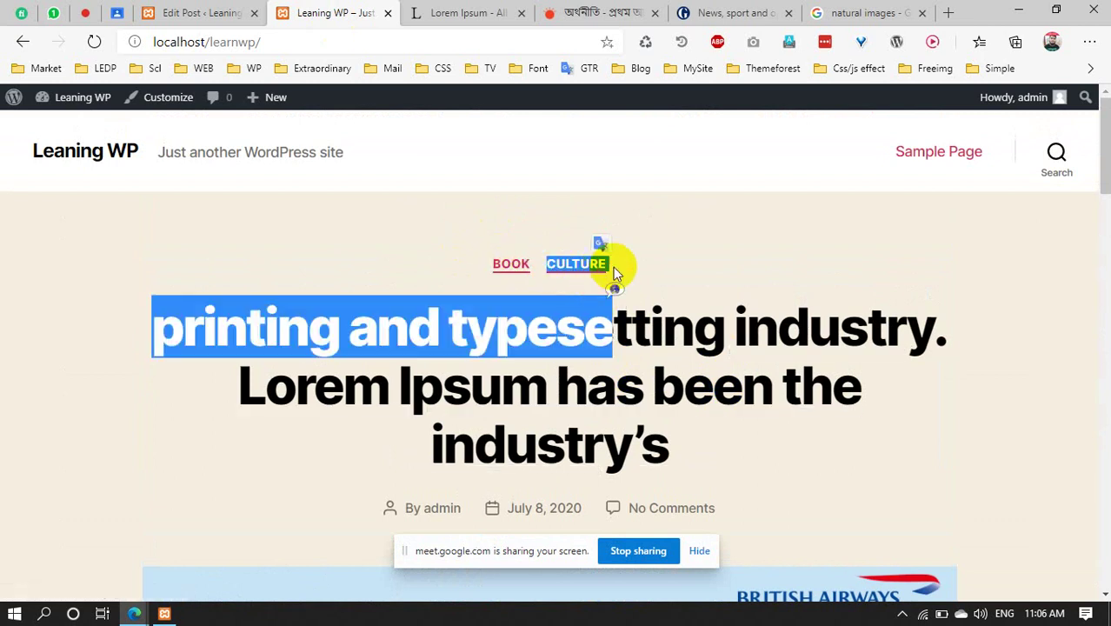
pyautogui.click(646, 256)
pyautogui.doubleClick(609, 263)
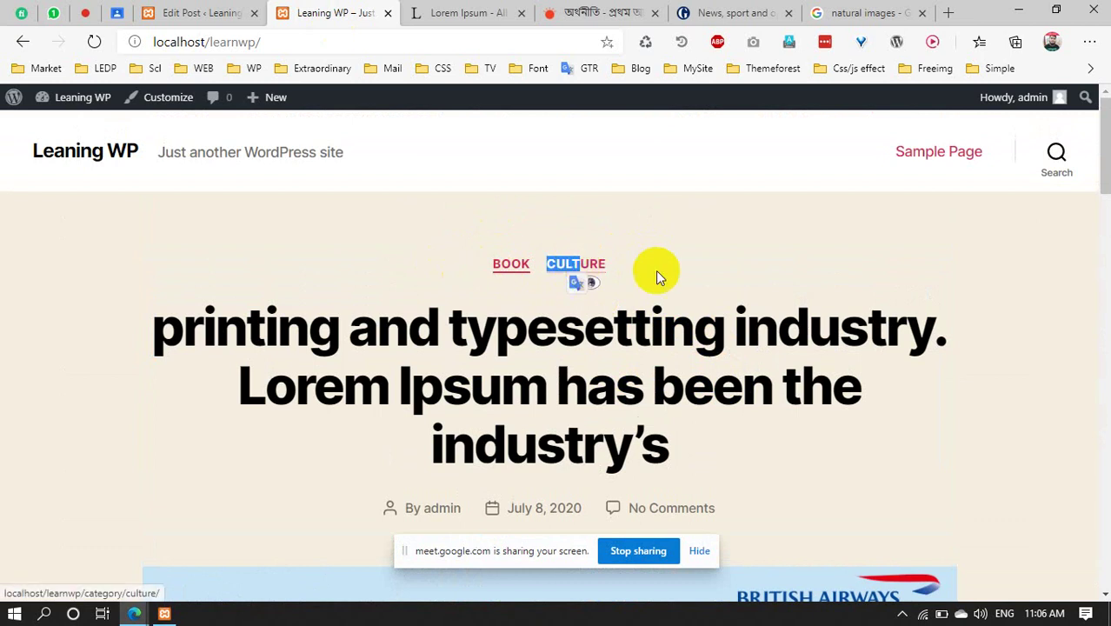
pyautogui.click(196, 13)
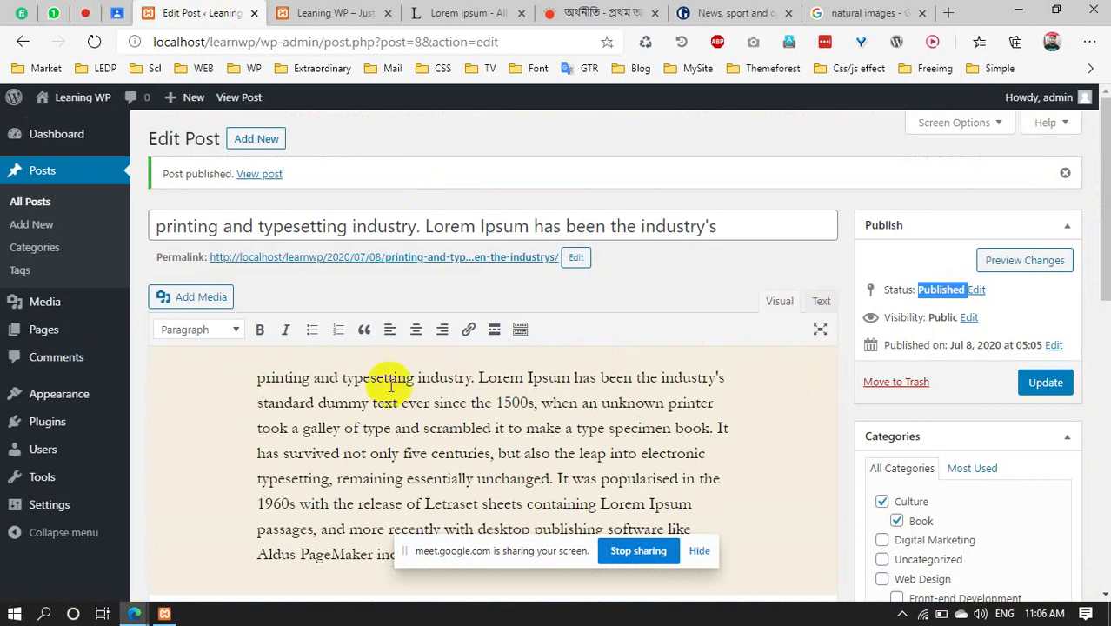
pyautogui.scroll(-5, 431, 292)
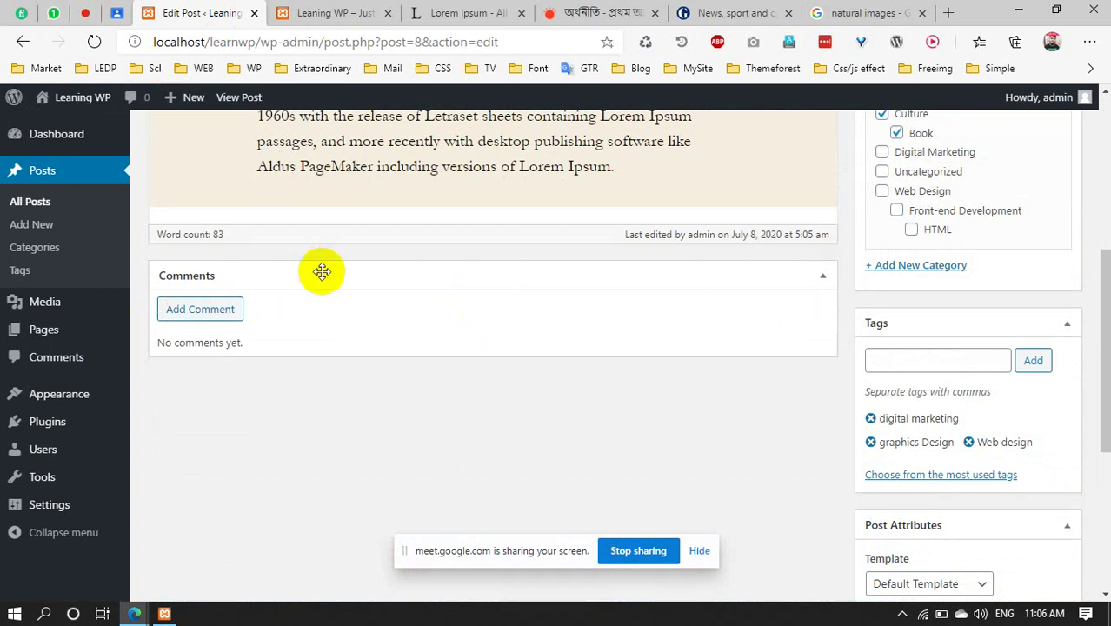
pyautogui.scroll(5, 321, 272)
# Switch back to the live home page, recheck the post's image, text and tags, and open its single page
pyautogui.click(321, 10)
pyautogui.scroll(-10, 598, 323)
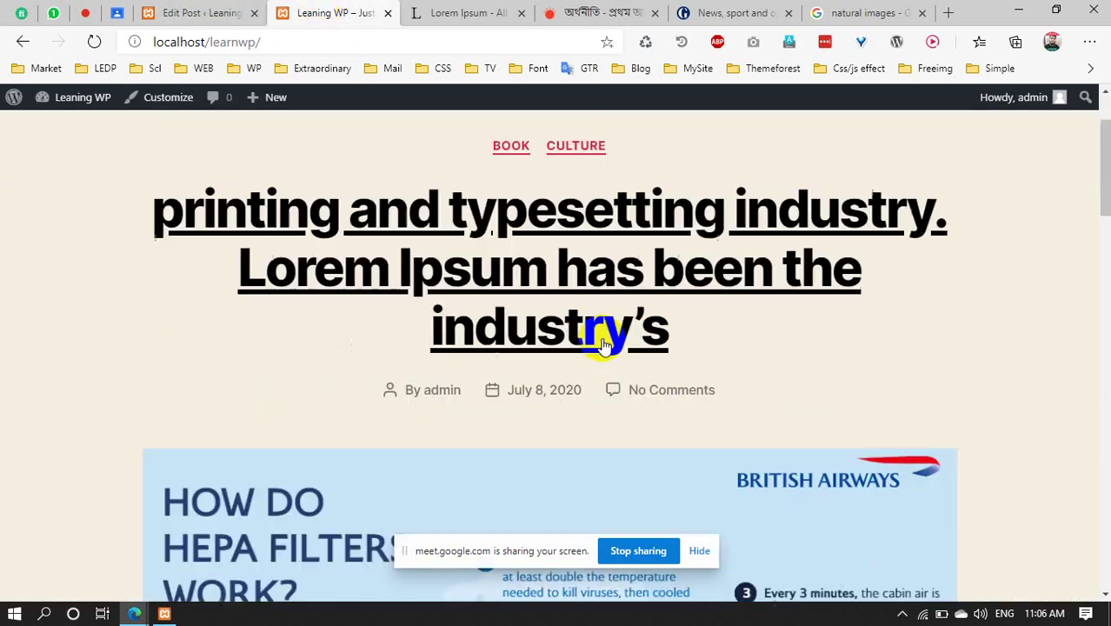
pyautogui.scroll(5, 557, 321)
pyautogui.scroll(-15, 483, 346)
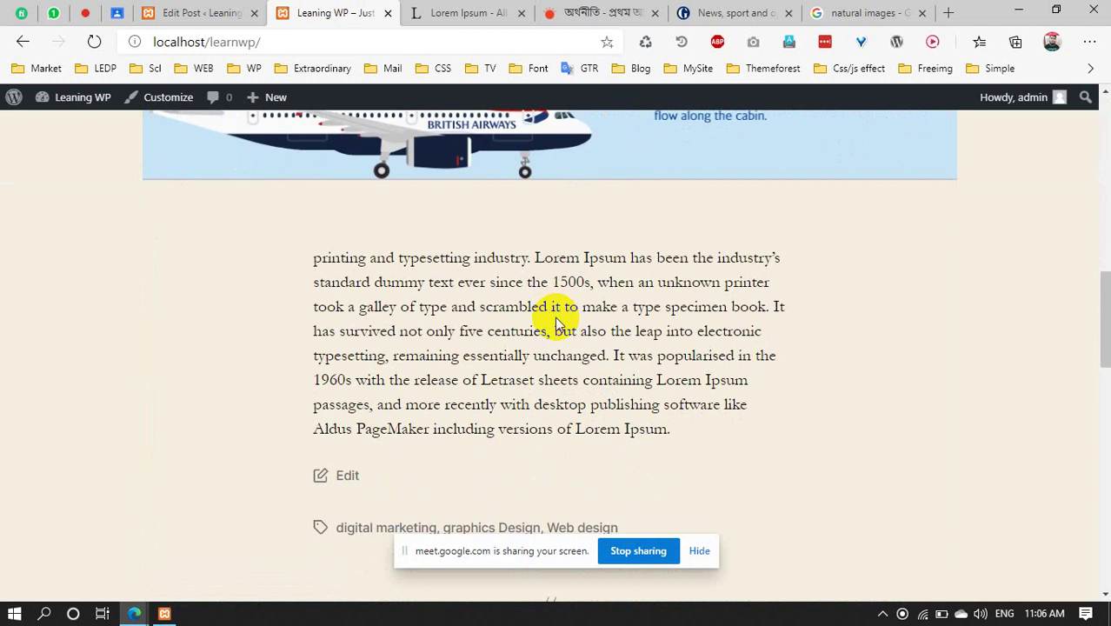
pyautogui.scroll(10, 483, 346)
pyautogui.scroll(8, 483, 347)
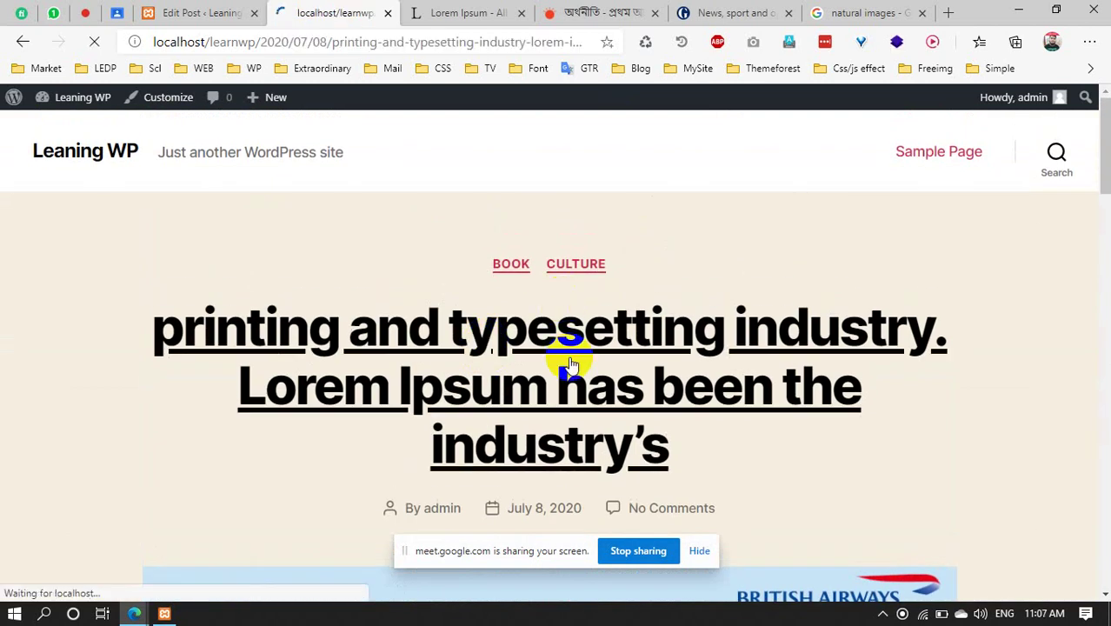
# Post the comment "Hello" through the reply form at the end of the single post page
pyautogui.scroll(-2, 437, 369)
pyautogui.scroll(-15, 438, 370)
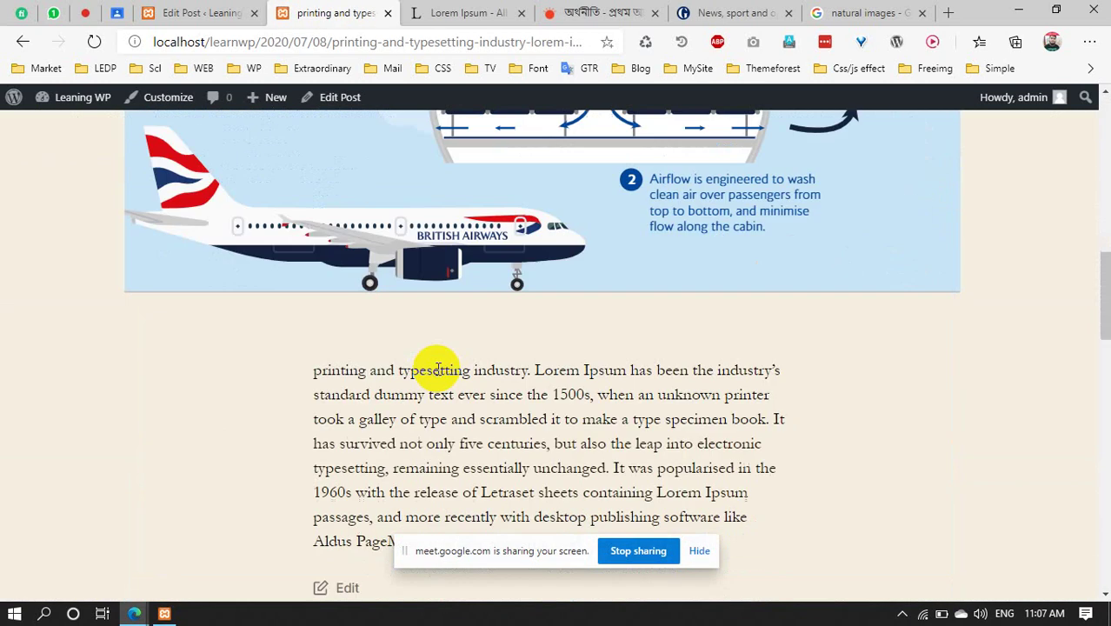
pyautogui.scroll(1, 417, 327)
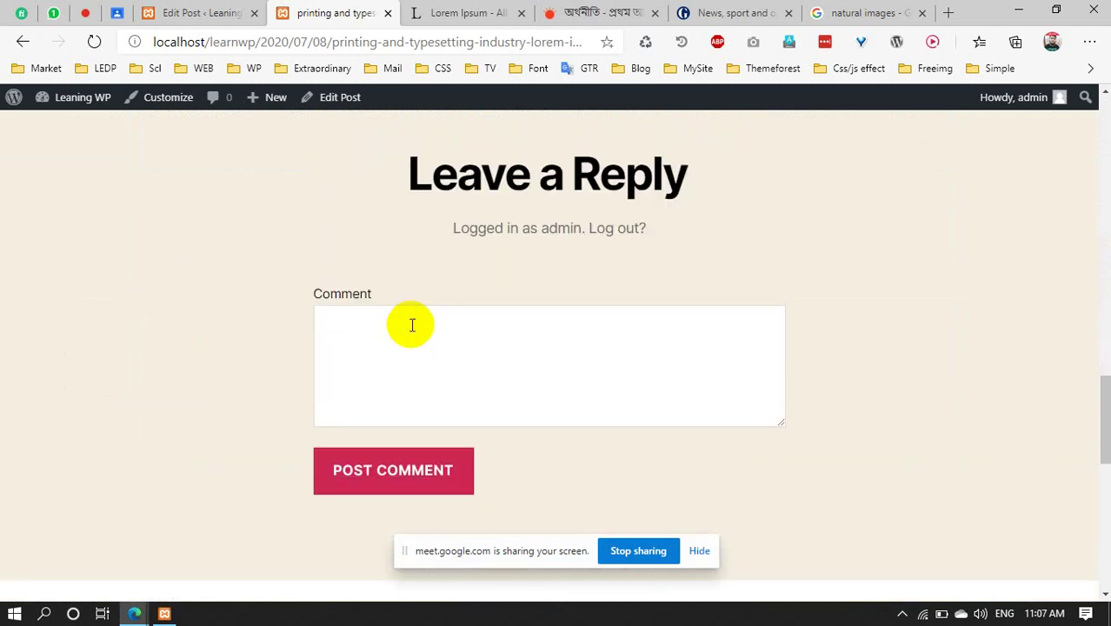
pyautogui.click(412, 325)
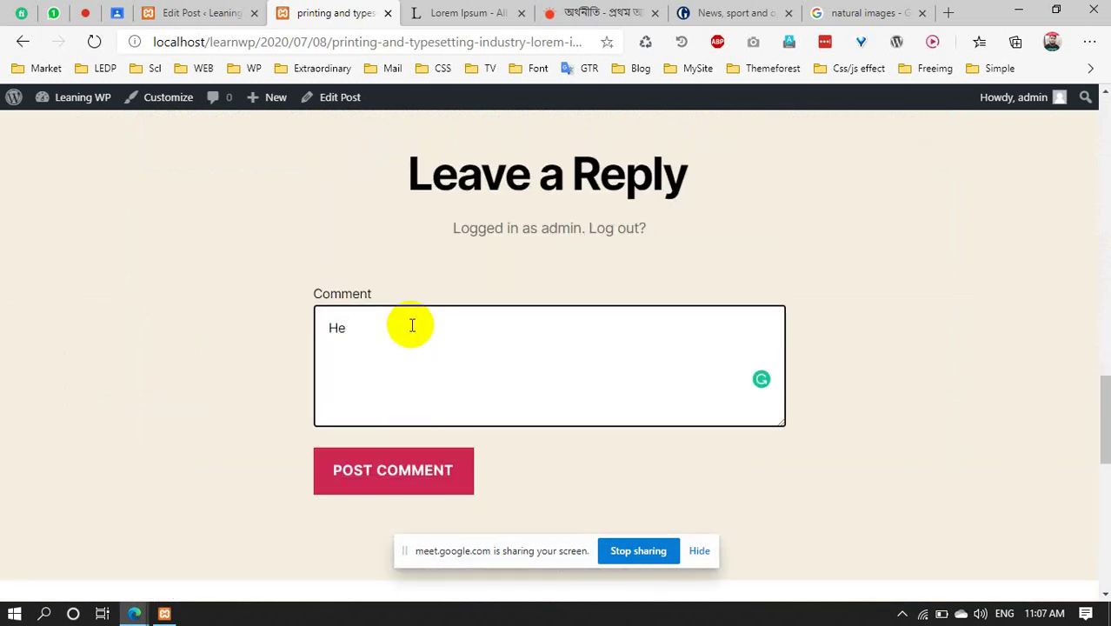
pyautogui.click(427, 486)
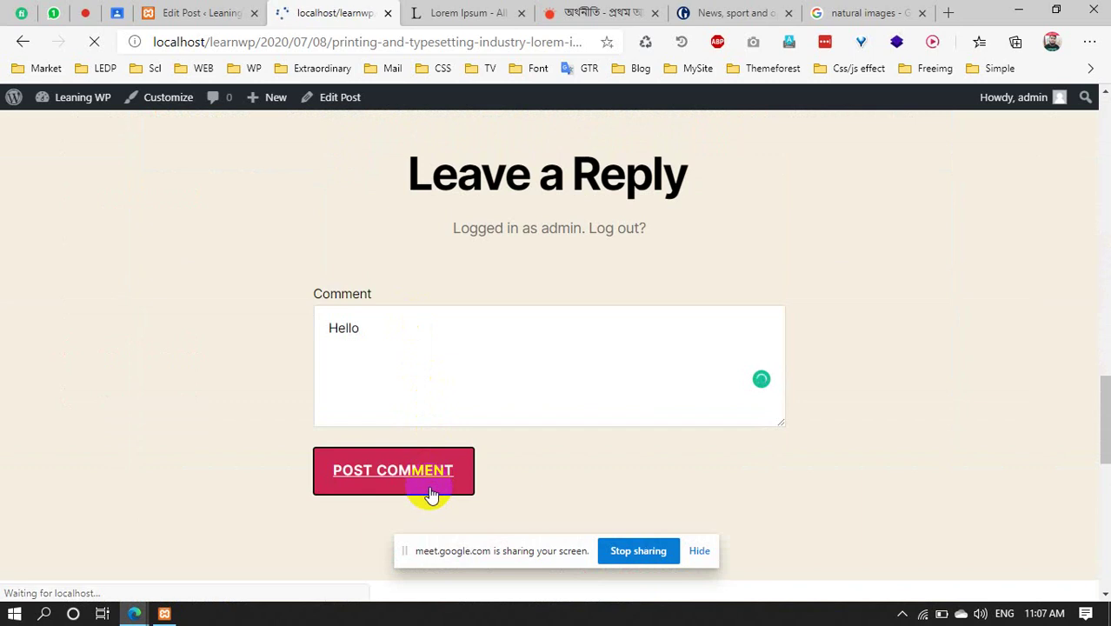
# Find the submitted comment below the post and highlight its text
pyautogui.scroll(-6, 504, 374)
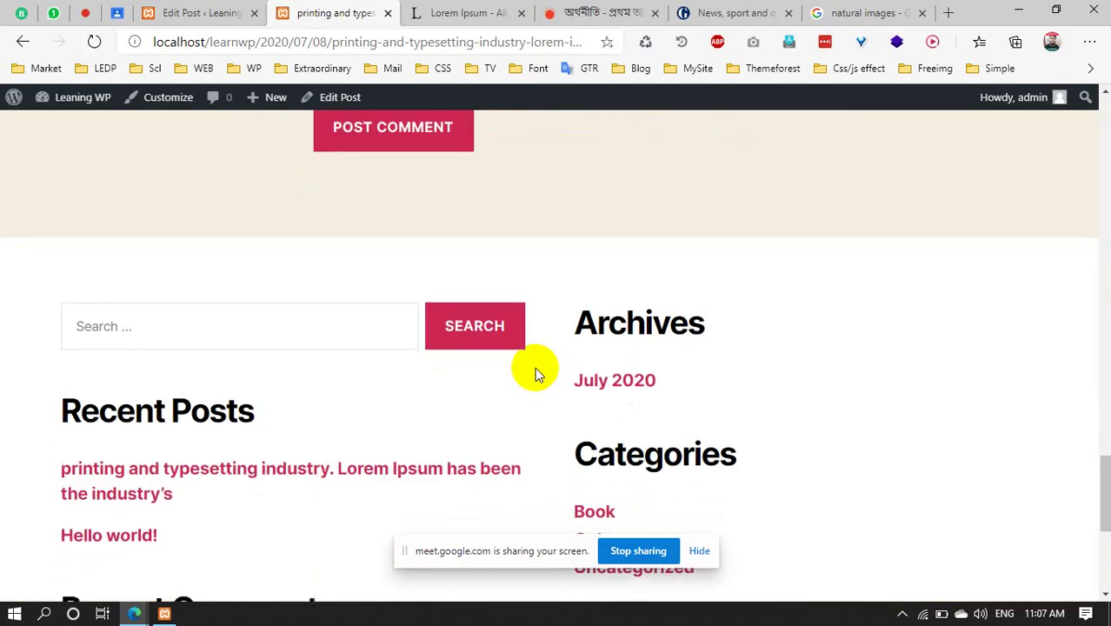
pyautogui.scroll(3, 530, 367)
pyautogui.scroll(5, 521, 367)
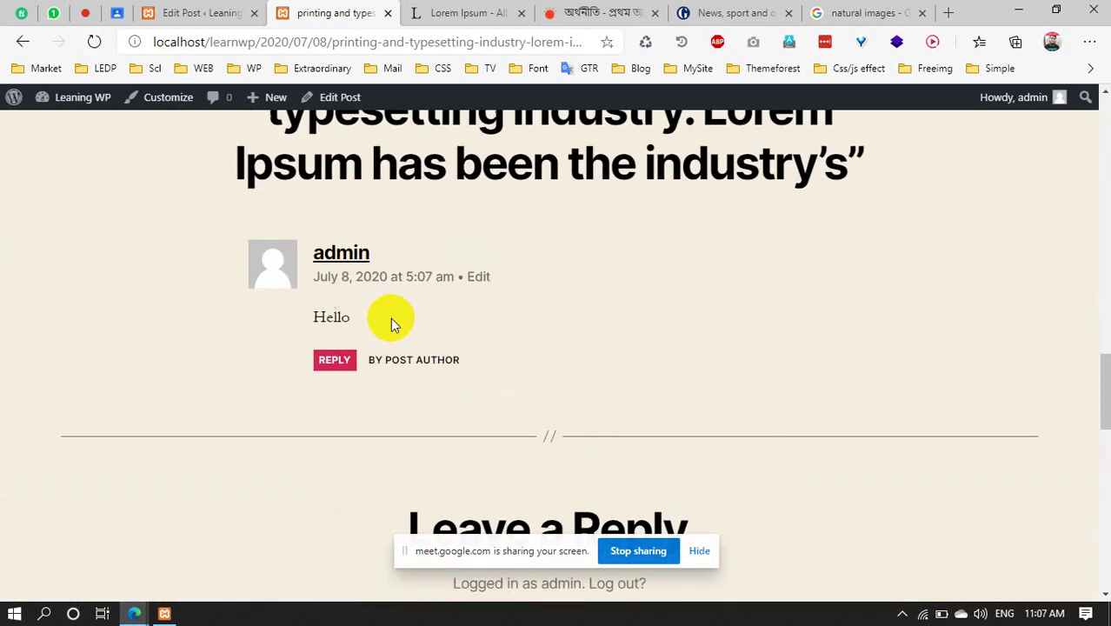
pyautogui.moveTo(361, 313); pyautogui.dragTo(318, 315)
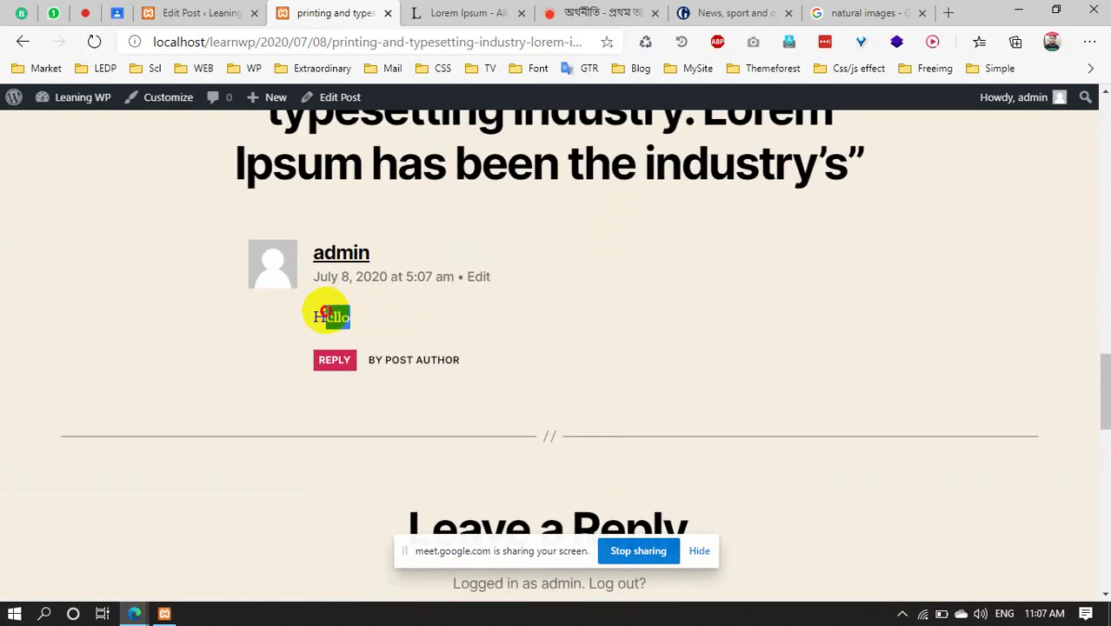
# Reload the post editor in the admin area and open the Dashboard home screen
pyautogui.click(217, 7)
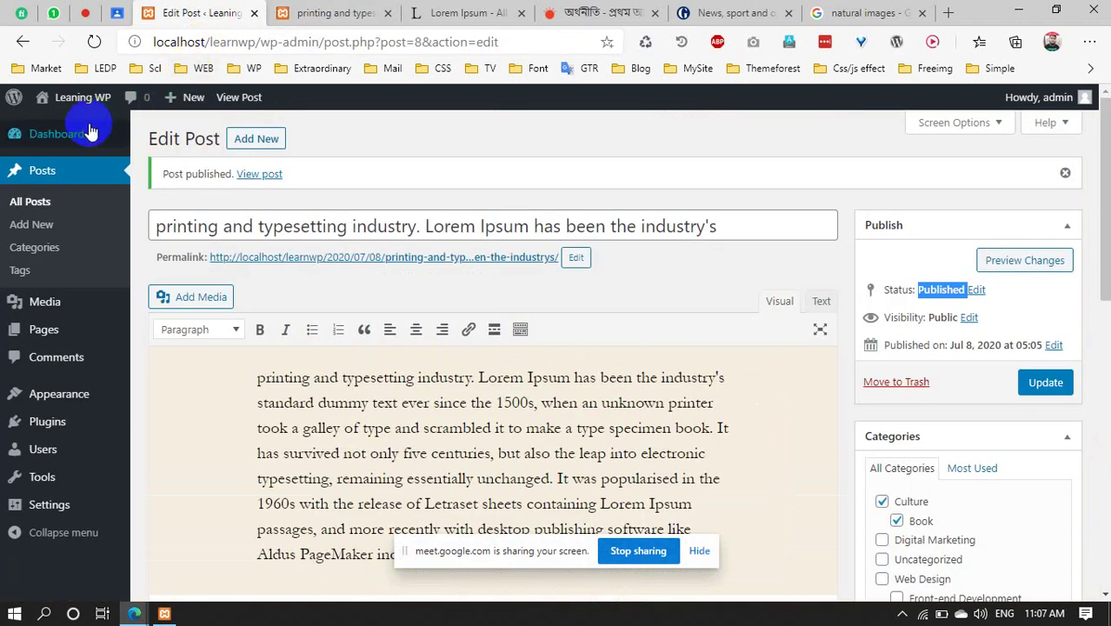
pyautogui.moveTo(77, 137)
pyautogui.click(94, 42)
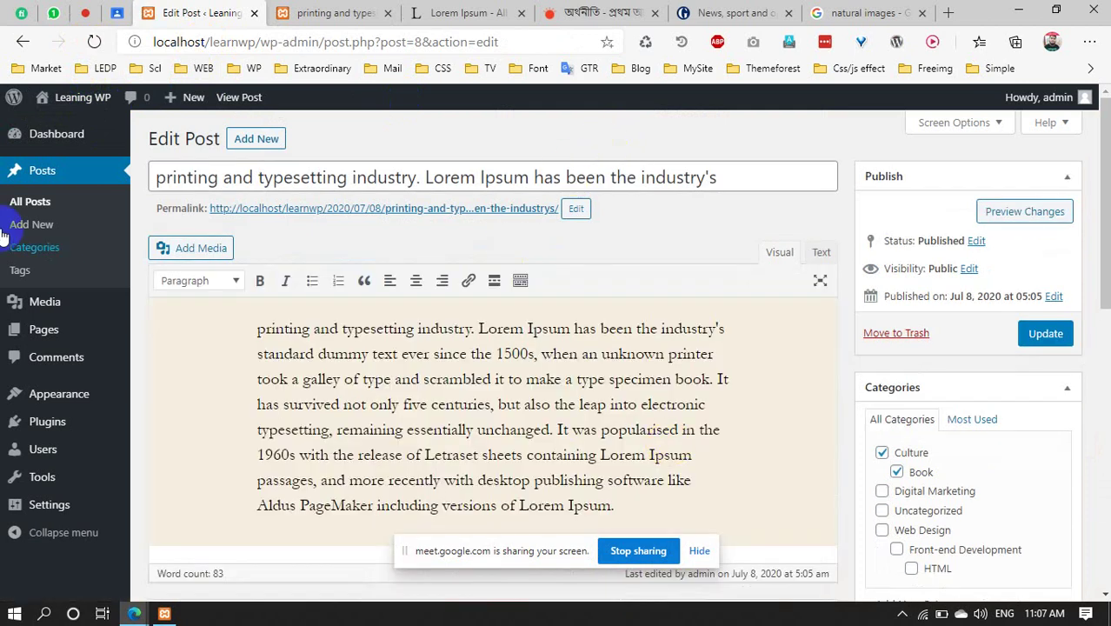
pyautogui.scroll(-2, 38, 221)
pyautogui.scroll(2, 38, 236)
pyautogui.moveTo(37, 148)
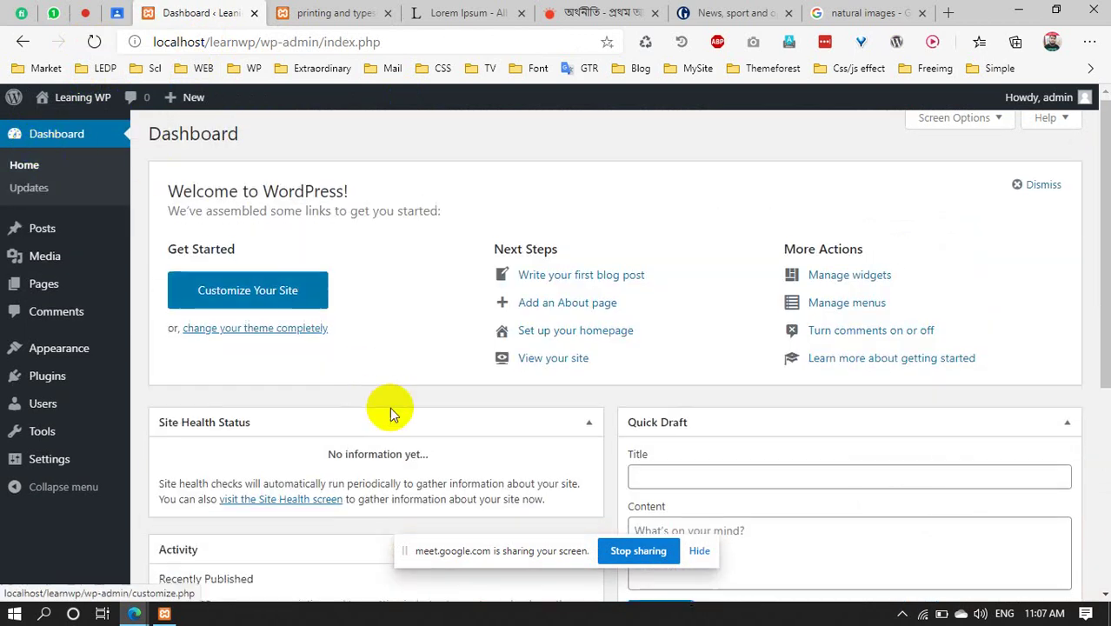
# Examine the Hello comment's author, post link, text and moderation options under Recent Comments in the Activity section
pyautogui.scroll(-4, 389, 407)
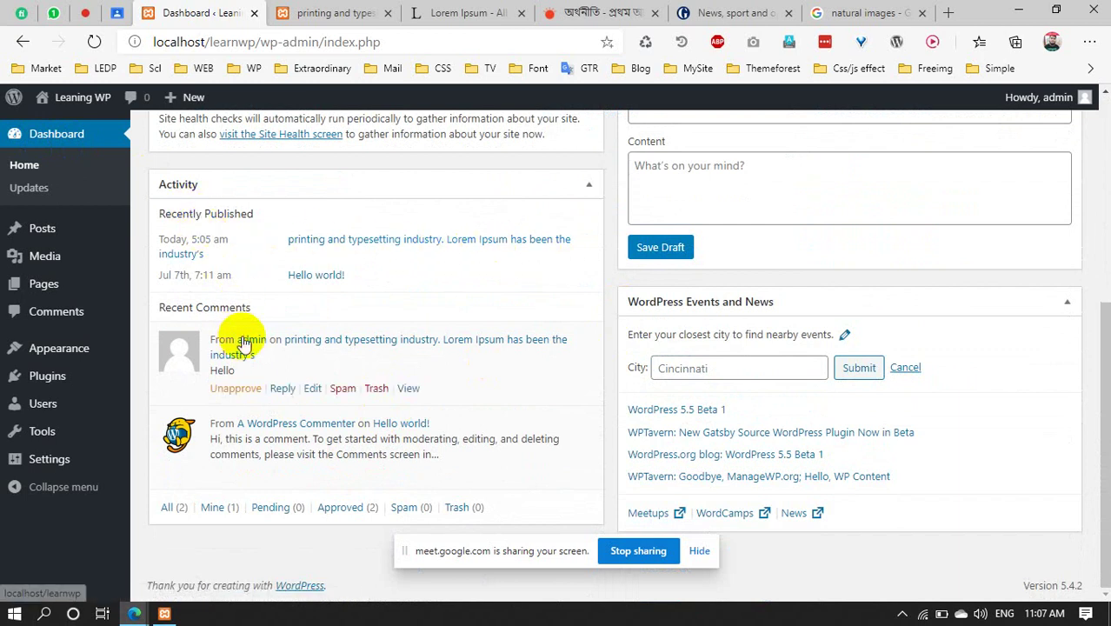
pyautogui.moveTo(231, 346)
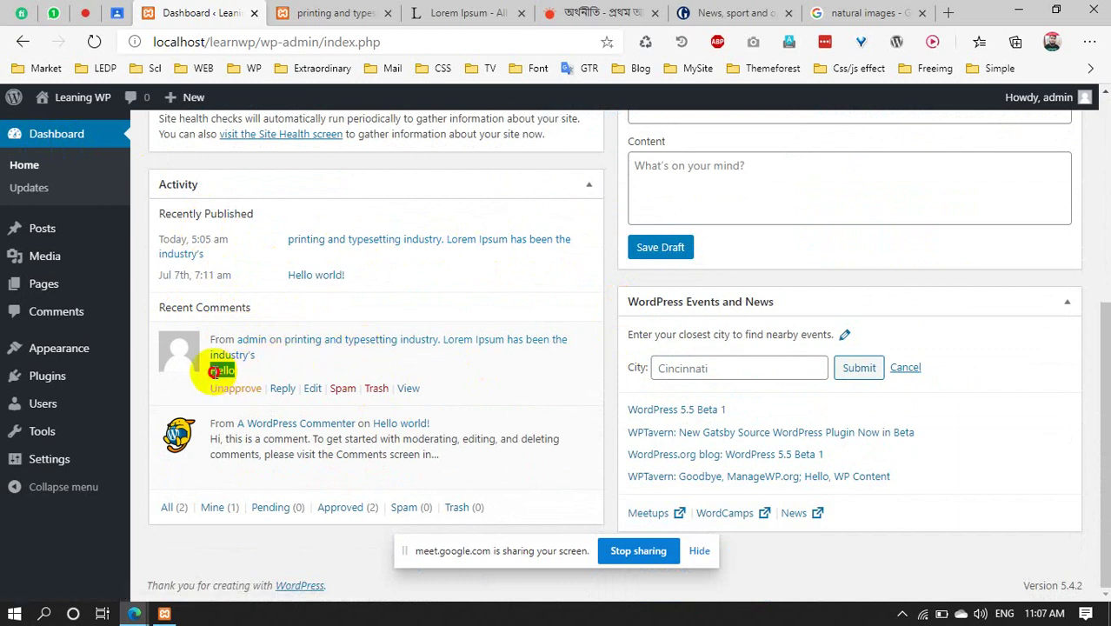
pyautogui.click(252, 371)
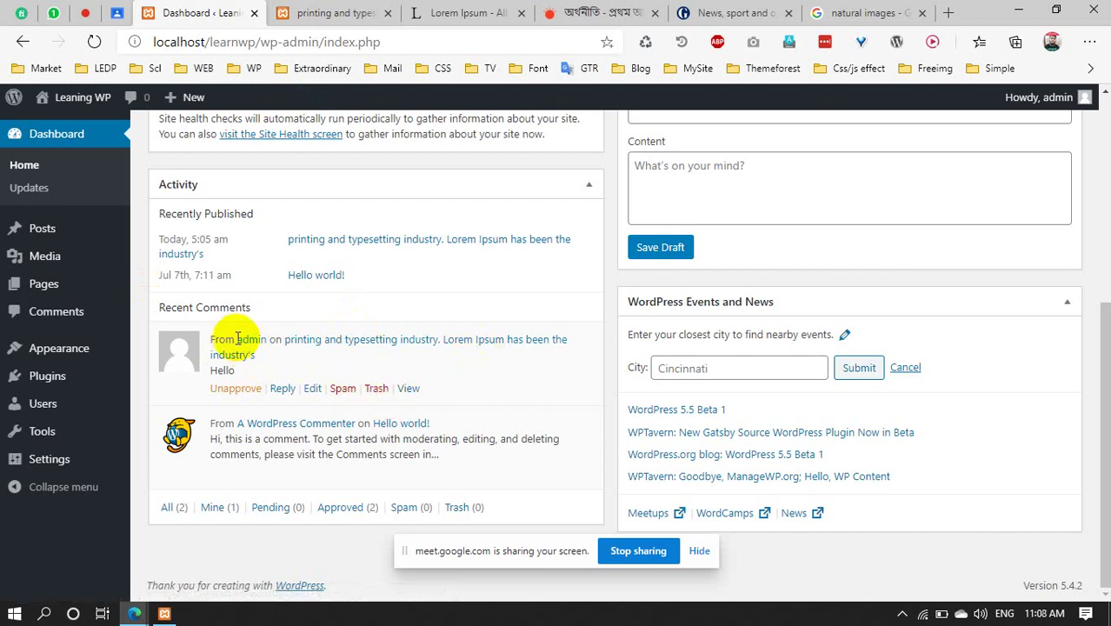
# Open the printing and typesetting post for editing from the posts list and highlight the Hello comment in its Comments section
pyautogui.scroll(4, 233, 341)
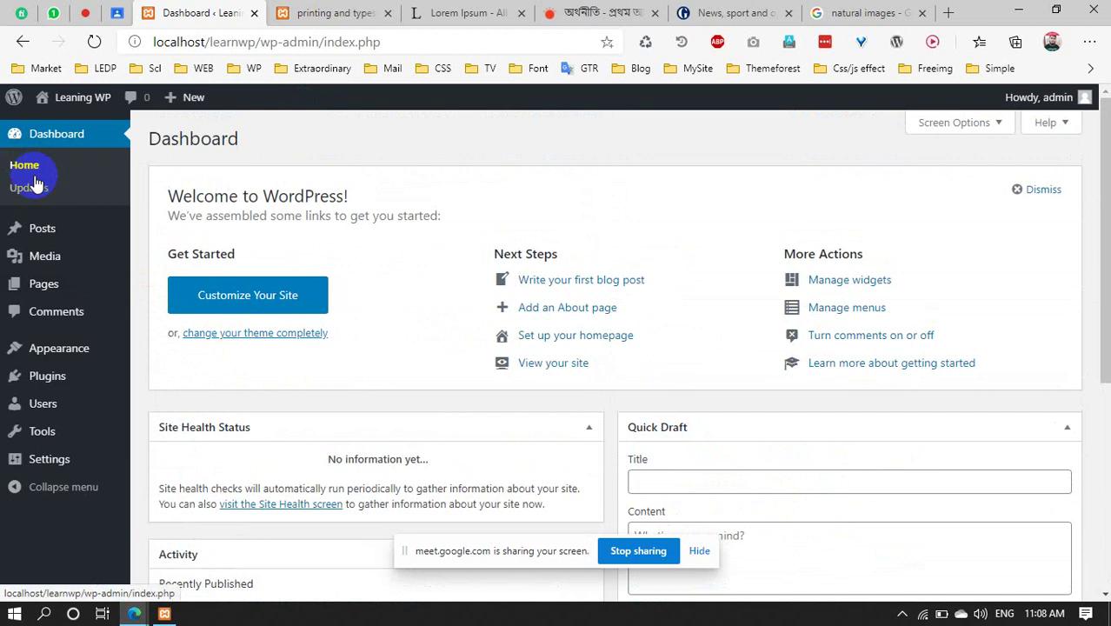
pyautogui.moveTo(39, 230)
pyautogui.click(157, 233)
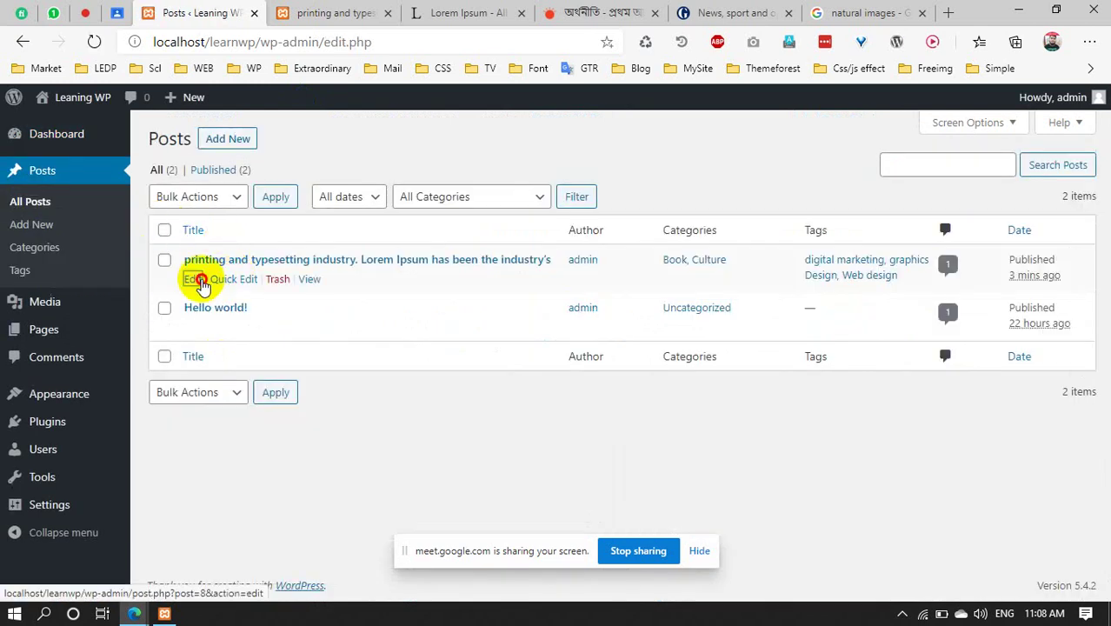
pyautogui.click(195, 279)
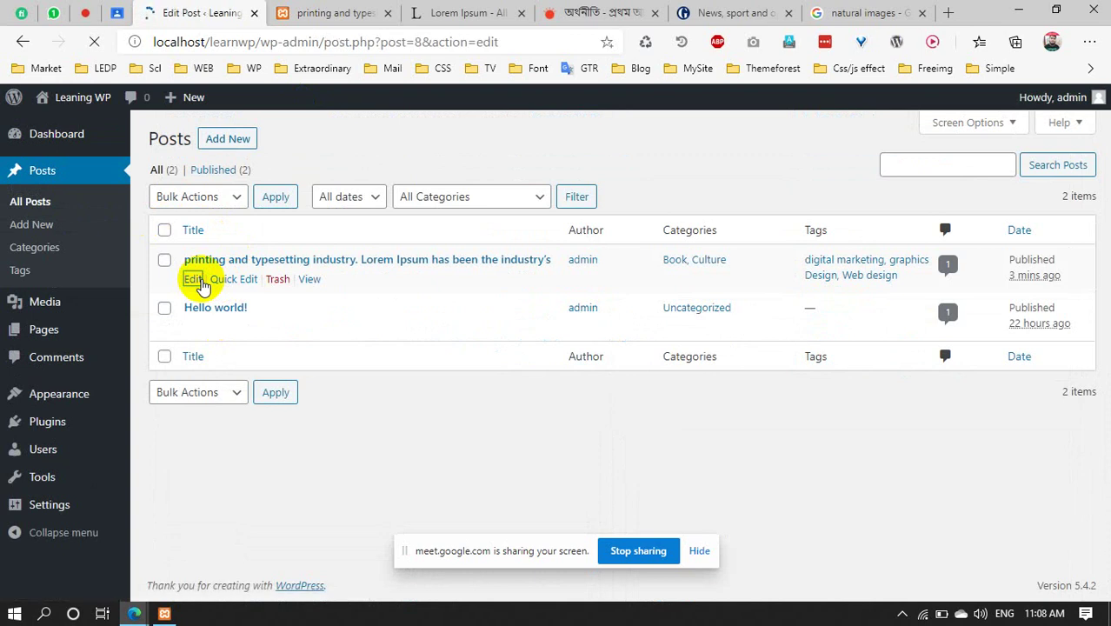
pyautogui.scroll(-3, 405, 378)
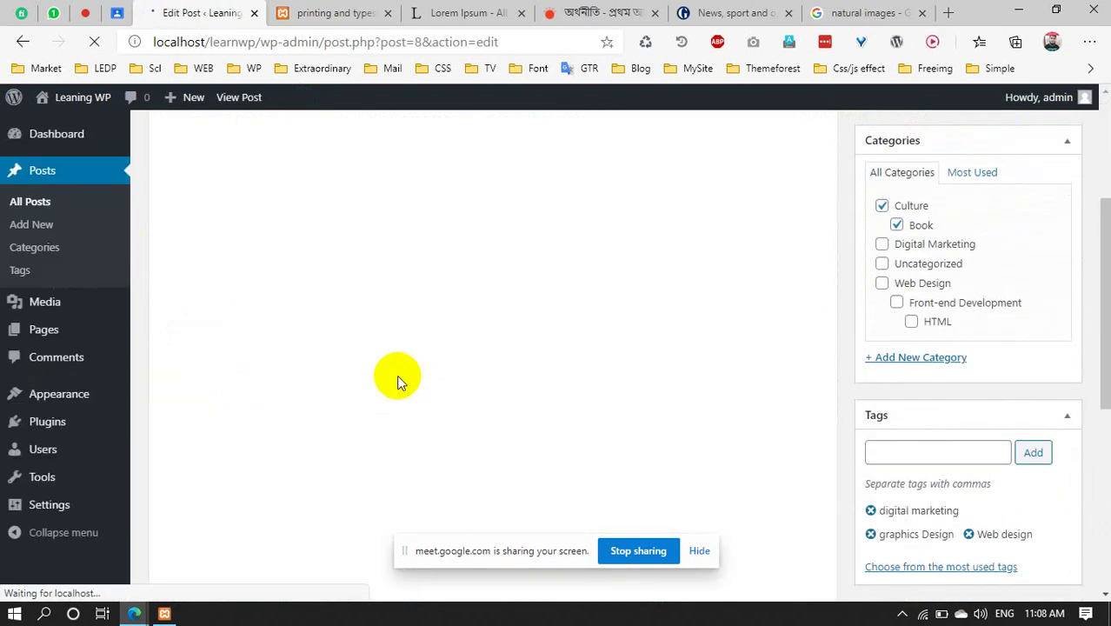
pyautogui.scroll(-1, 293, 372)
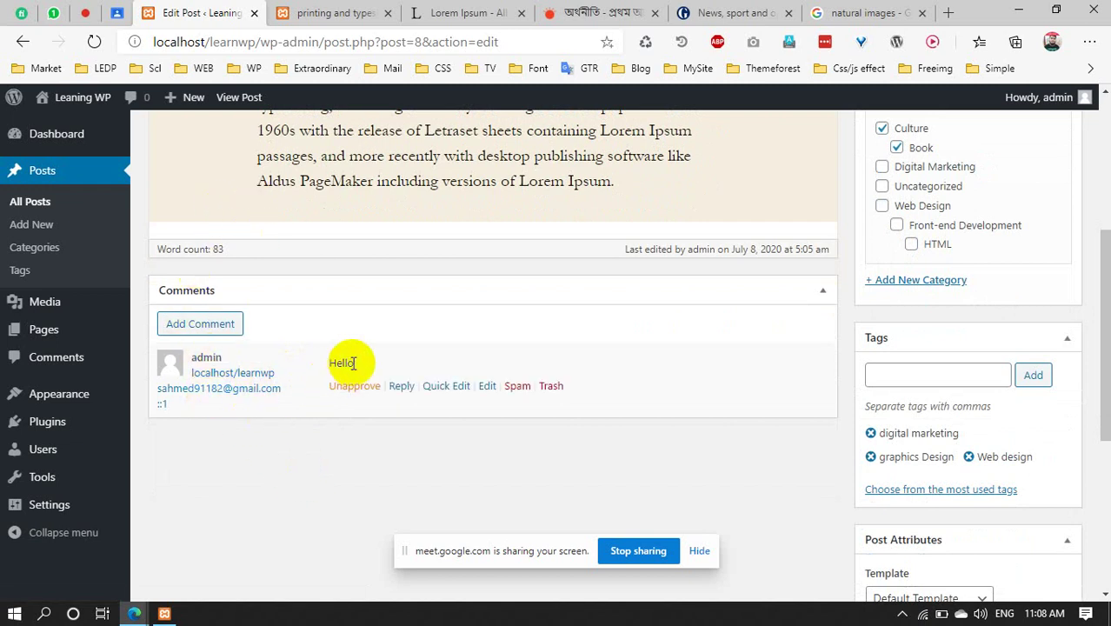
pyautogui.moveTo(354, 364); pyautogui.dragTo(328, 366)
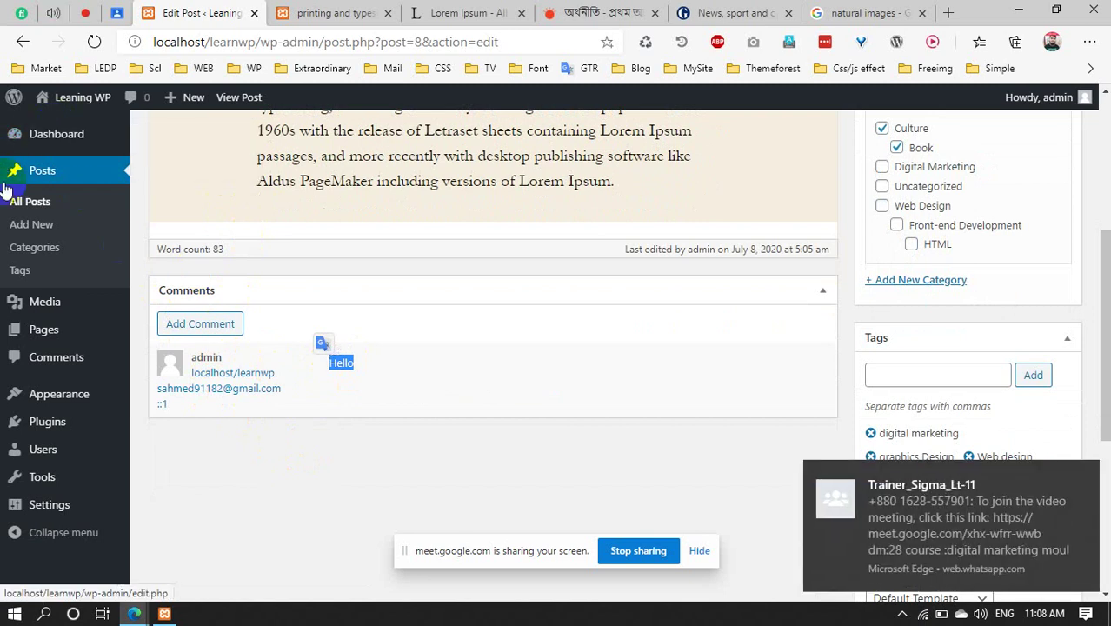
# Return to the full posts list, select the printing and typesetting post, view the available bulk actions, and deselect it
pyautogui.scroll(4, 323, 303)
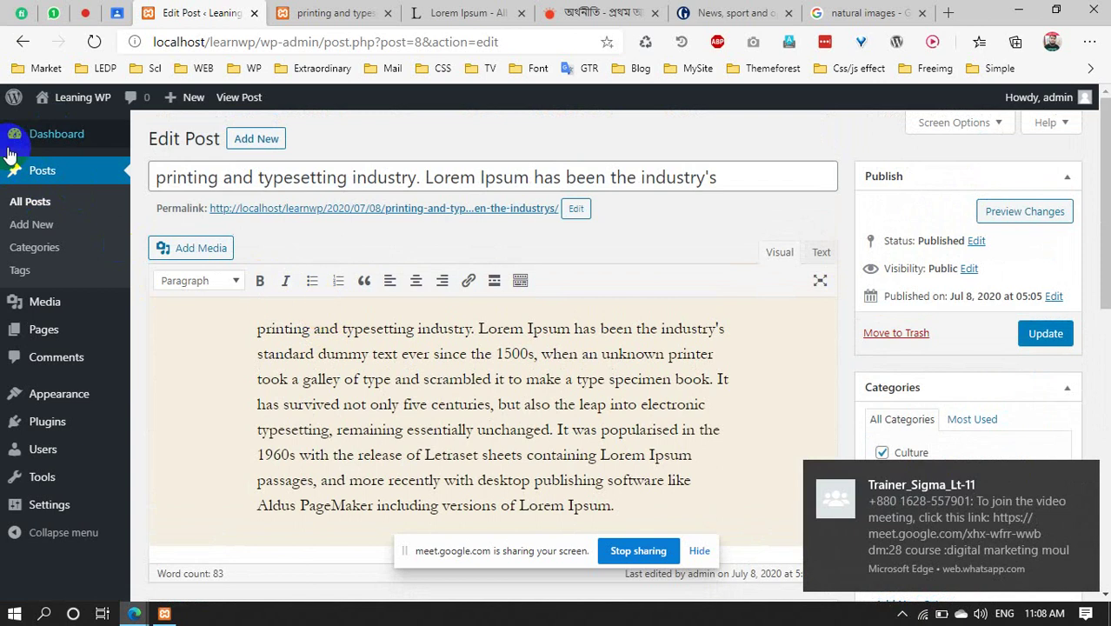
pyautogui.click(29, 202)
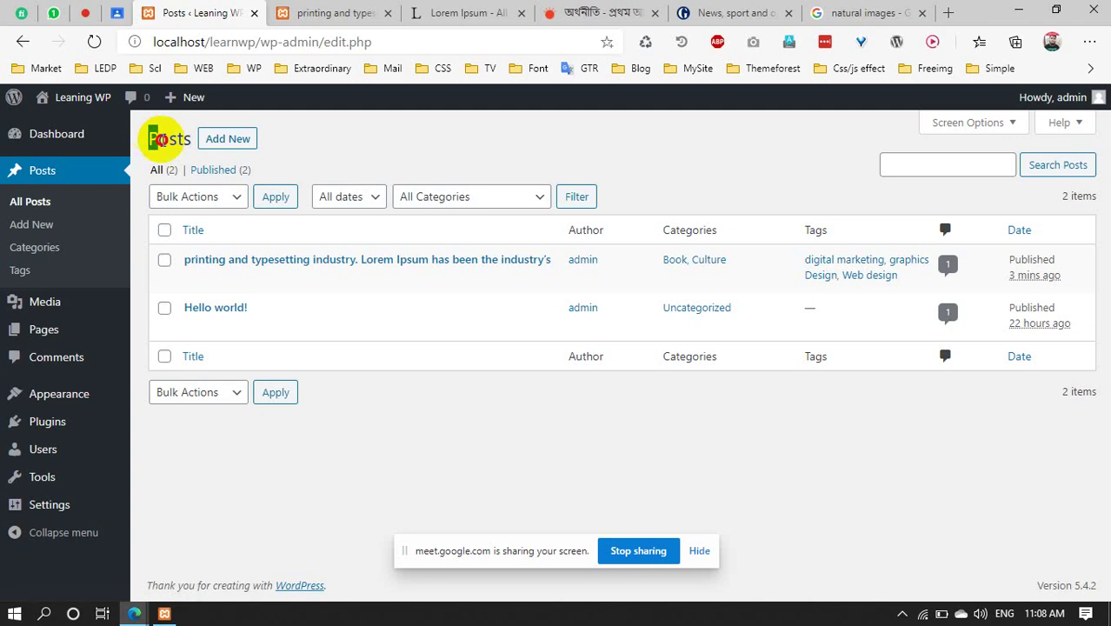
pyautogui.click(284, 141)
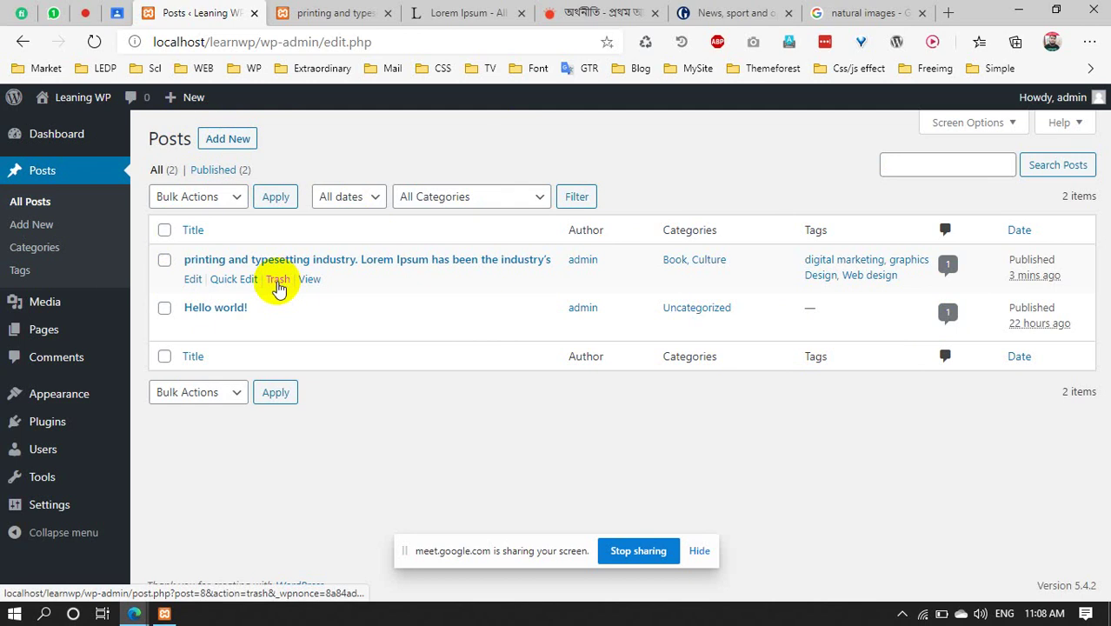
pyautogui.click(165, 261)
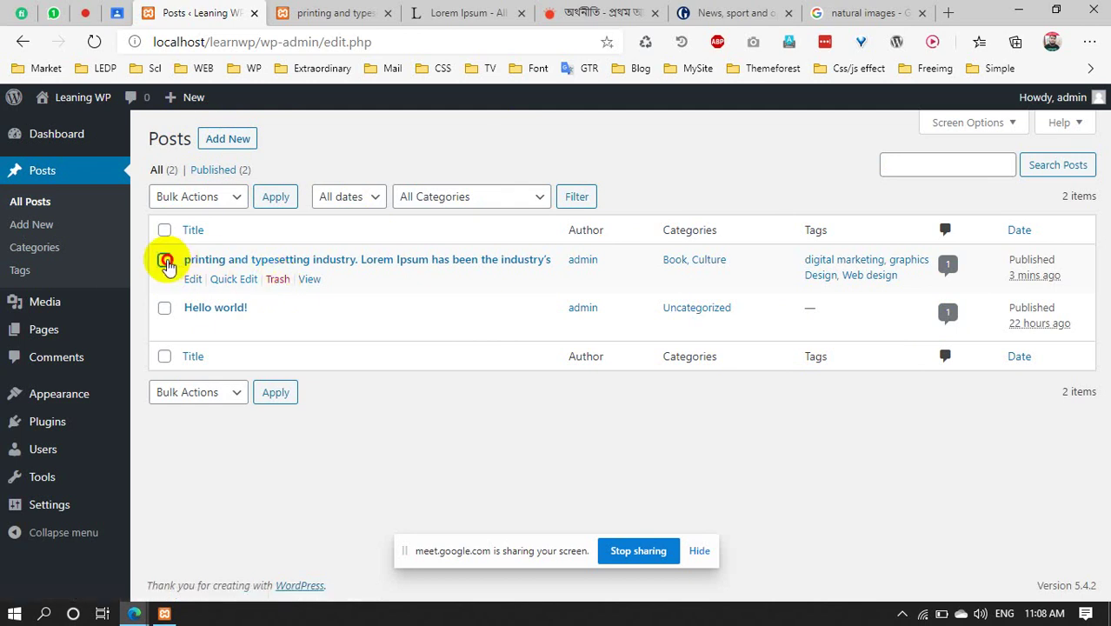
pyautogui.click(191, 392)
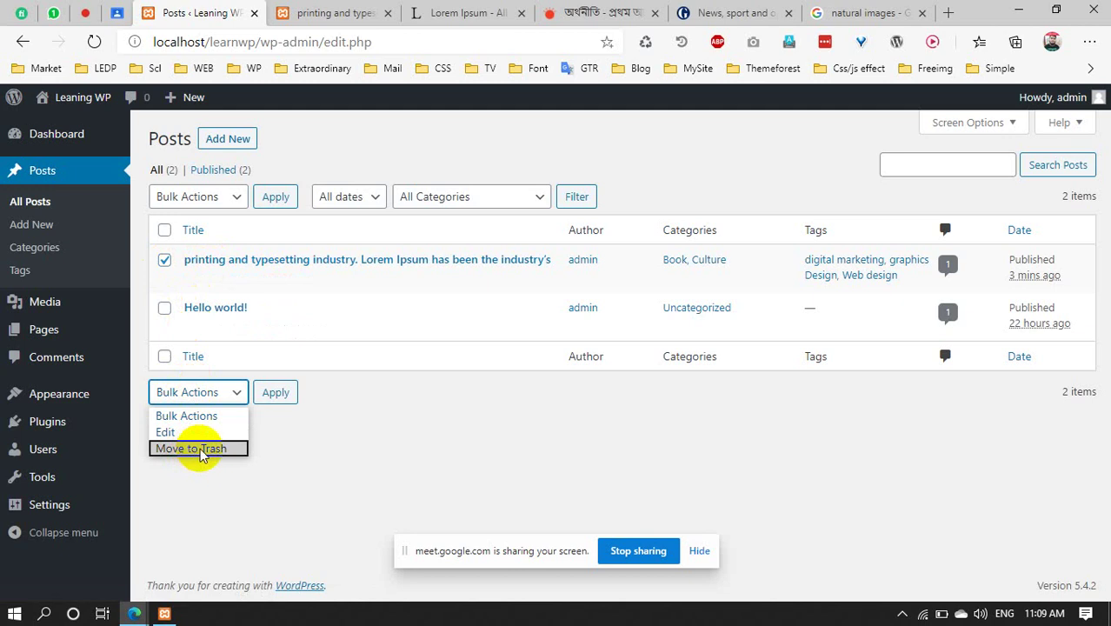
pyautogui.click(165, 260)
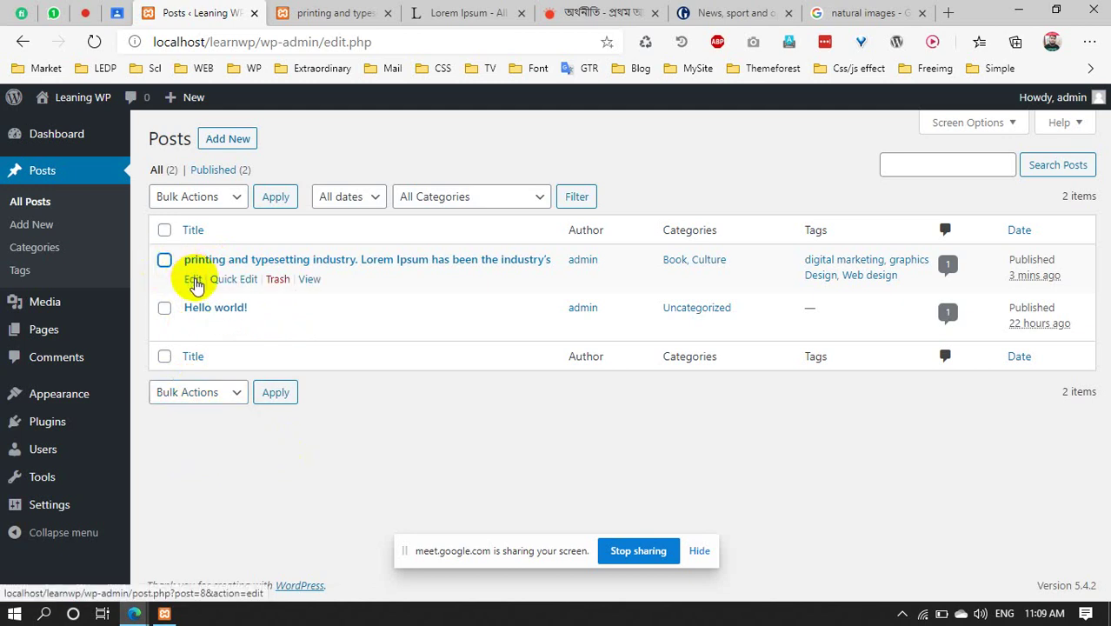
# Look over the title, slug and password fields in the printing and typesetting post's Quick Edit form, and cancel it
pyautogui.click(223, 279)
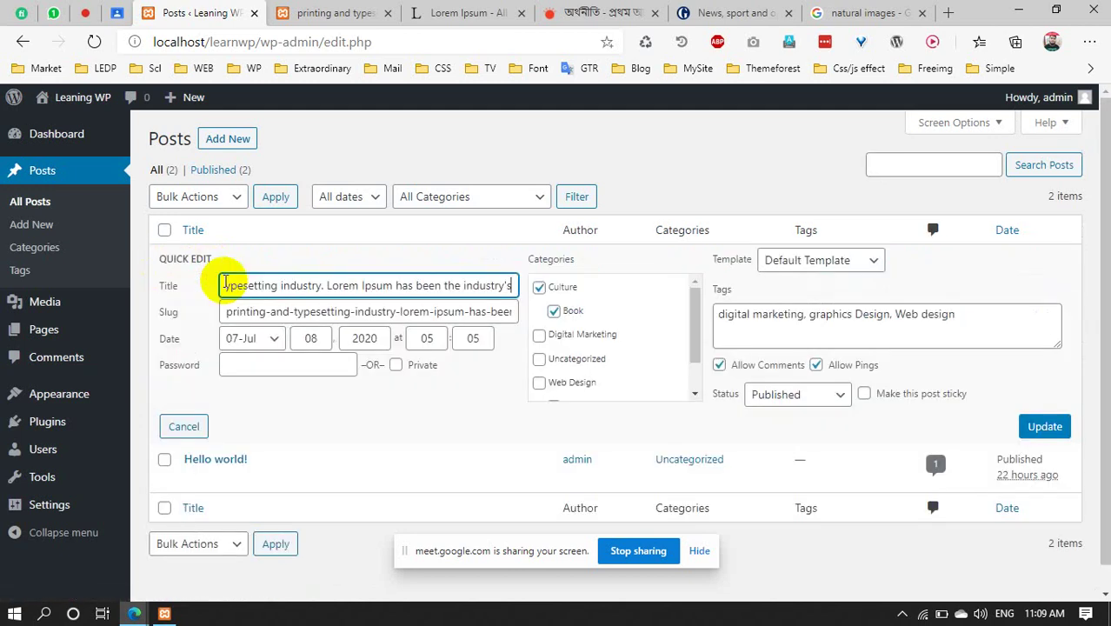
pyautogui.moveTo(247, 285); pyautogui.dragTo(364, 312)
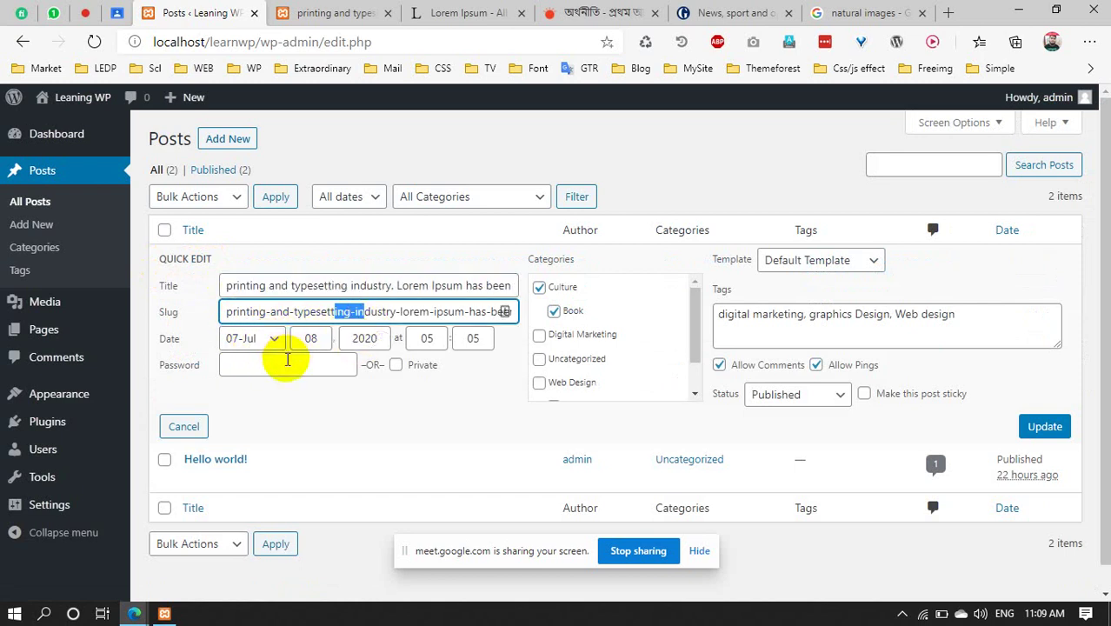
pyautogui.click(287, 359)
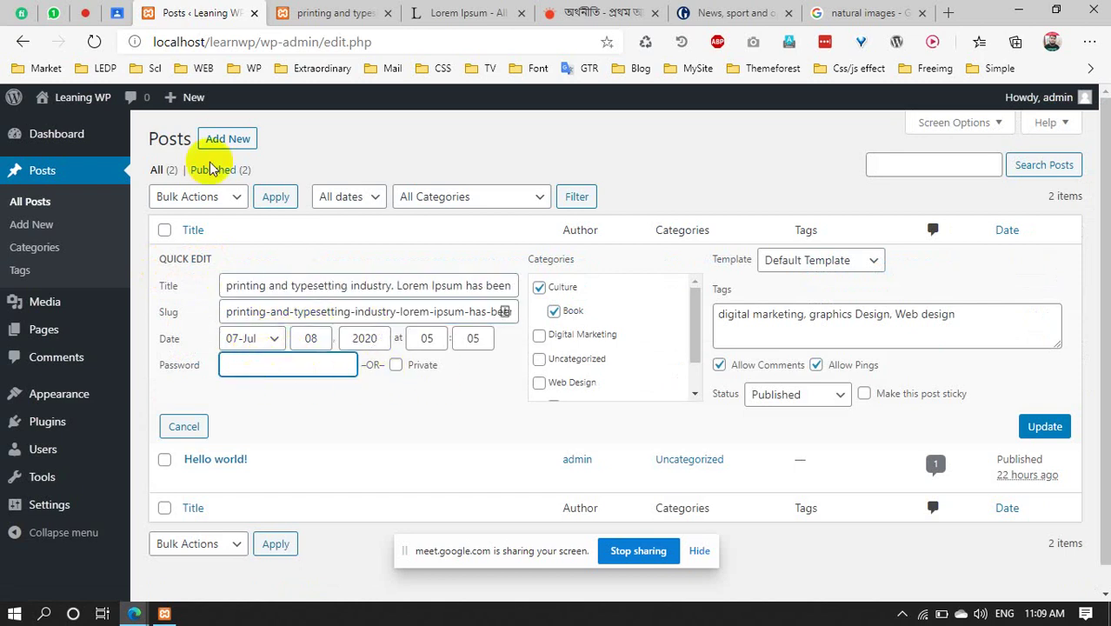
pyautogui.click(183, 426)
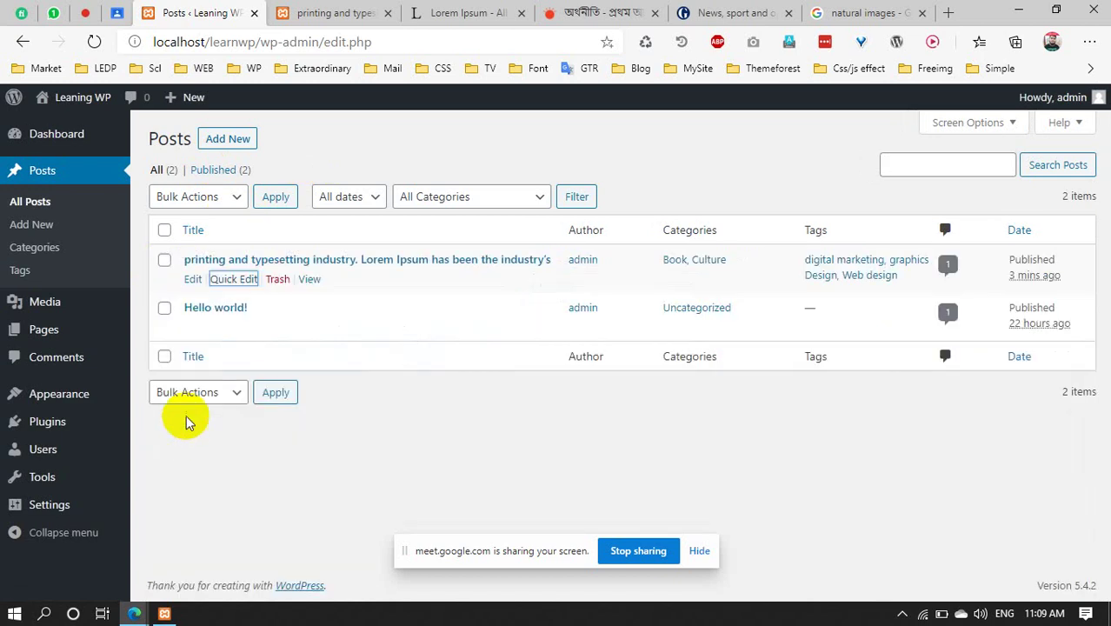
# Edit the printing and typesetting post, make its visibility Password protected with a post password, and update it
pyautogui.click(192, 281)
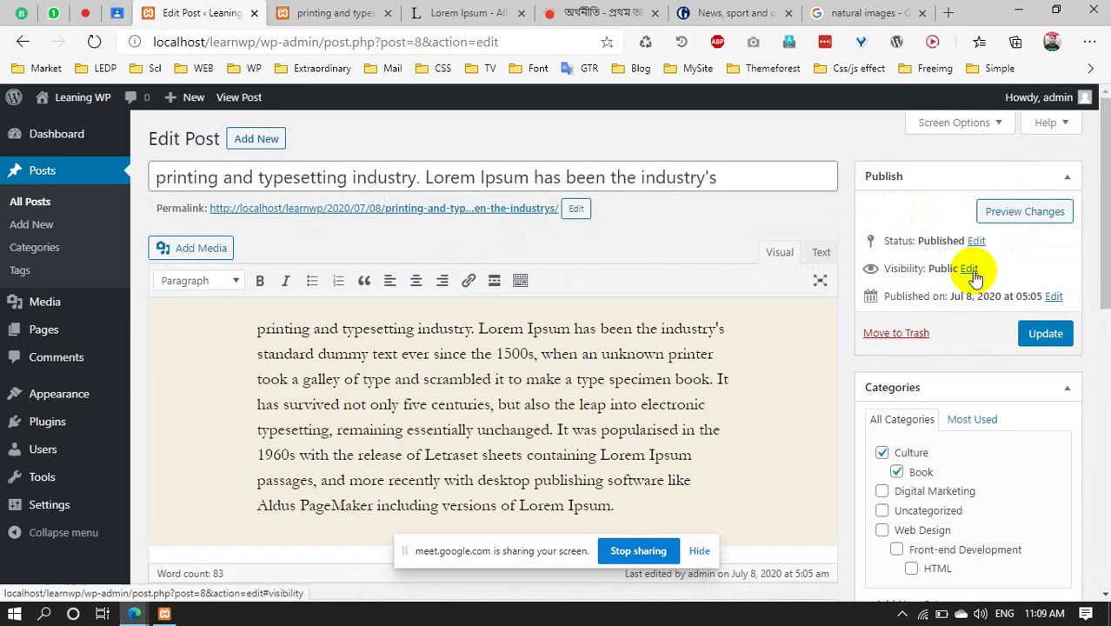
pyautogui.click(970, 270)
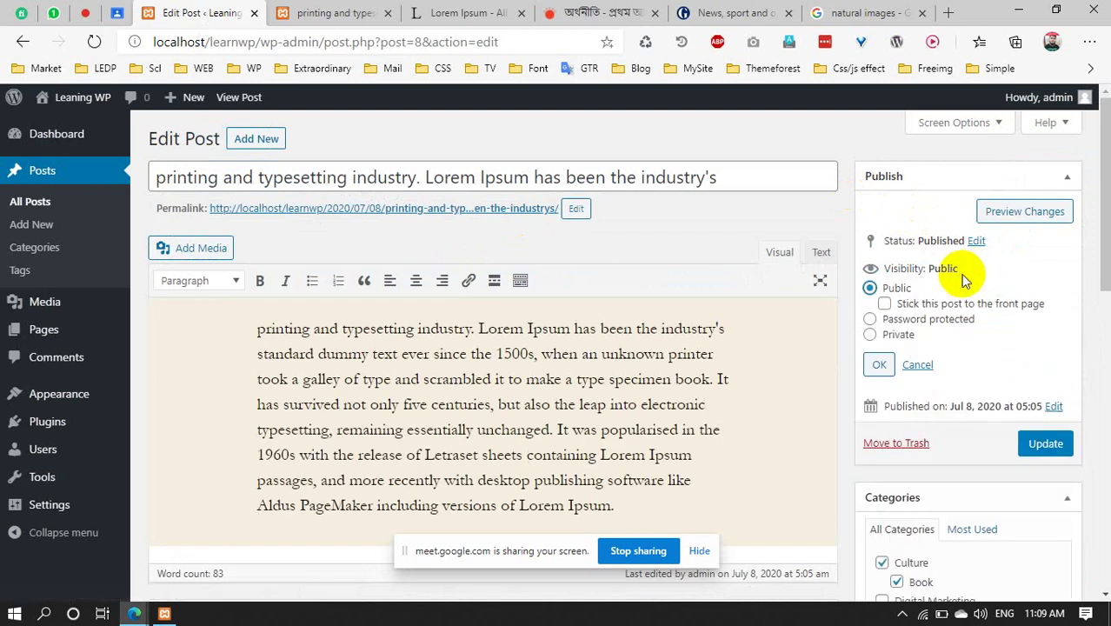
pyautogui.click(869, 320)
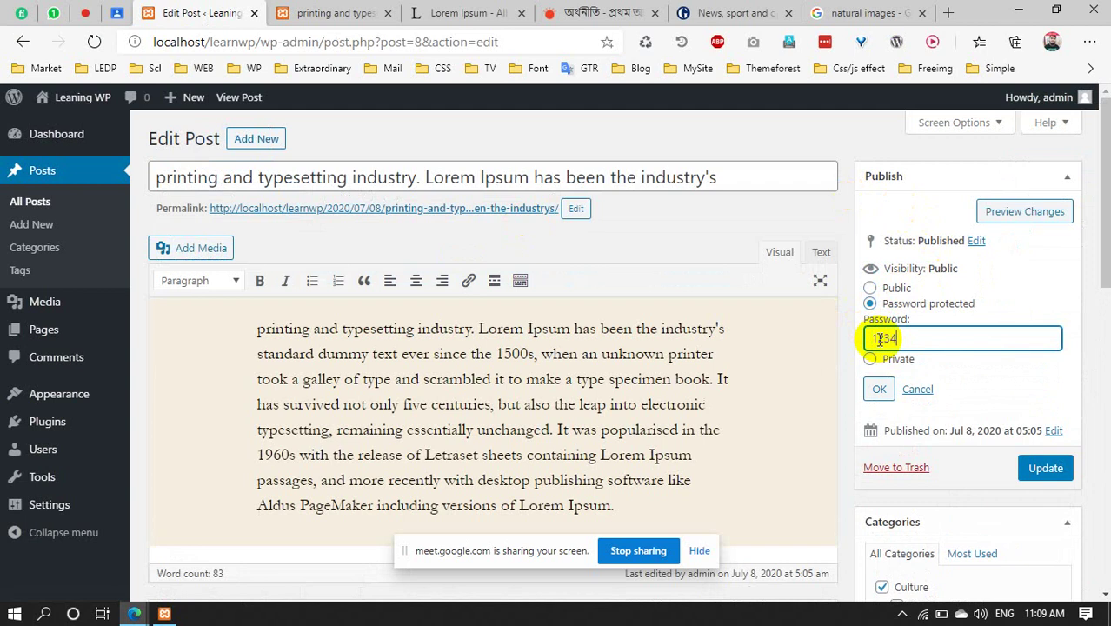
pyautogui.click(879, 389)
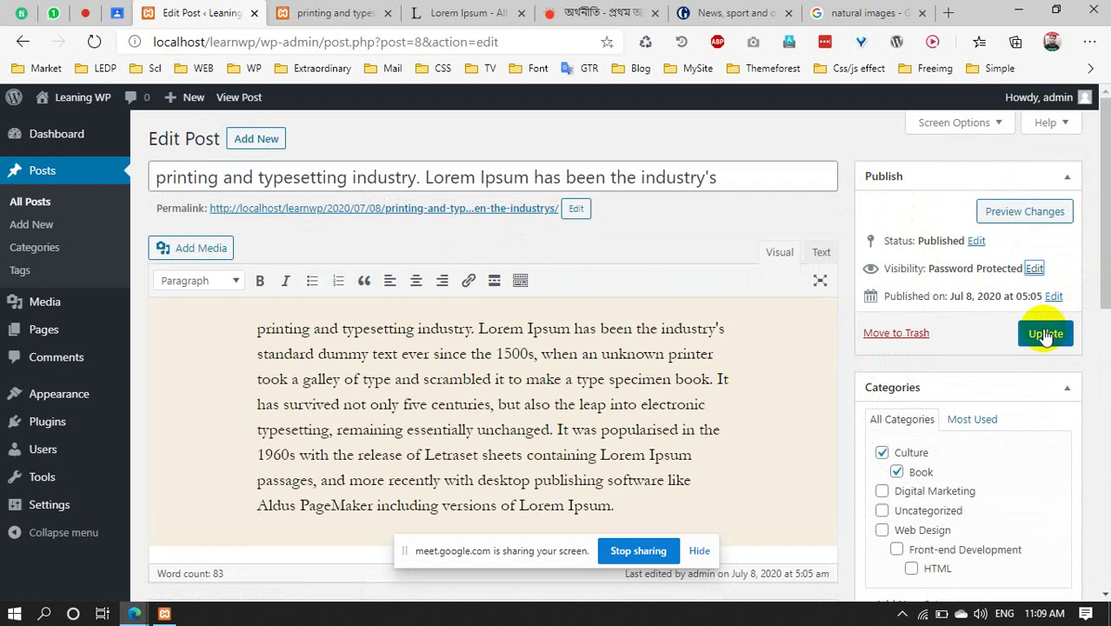
pyautogui.scroll(-1, 710, 464)
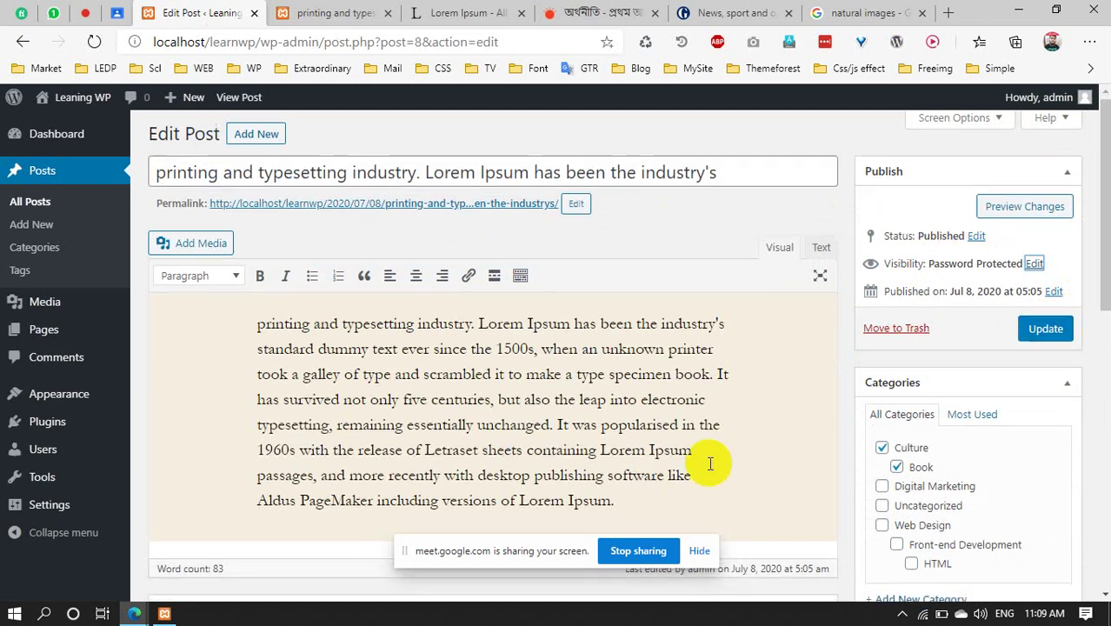
pyautogui.scroll(-6, 710, 463)
pyautogui.scroll(6, 714, 441)
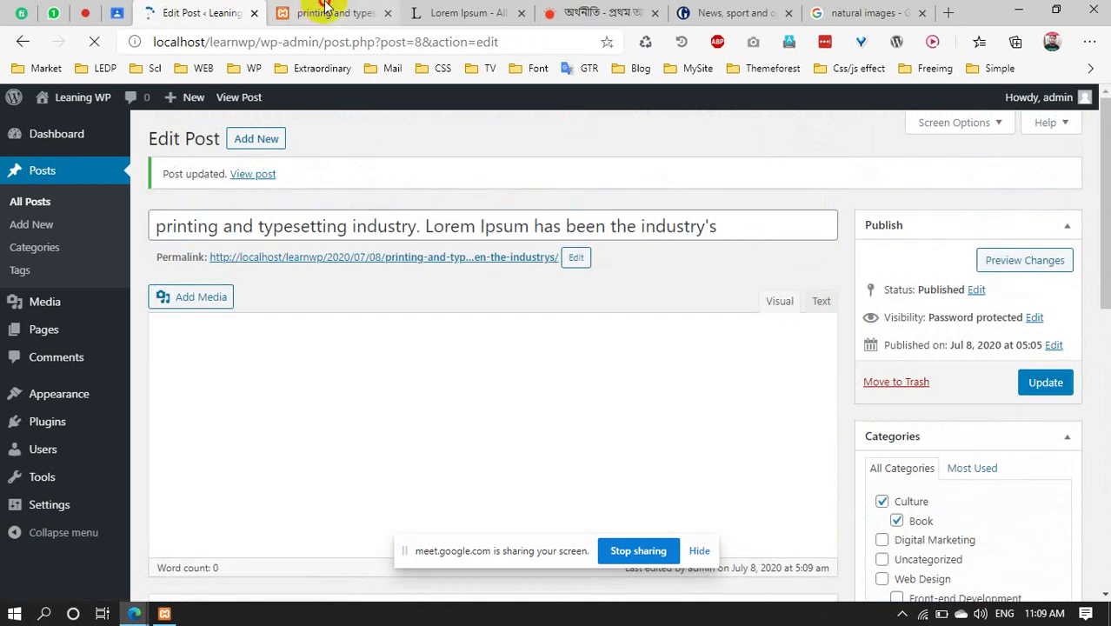
# Open the live site's home page and find the password form of the protected post
pyautogui.click(324, 12)
pyautogui.scroll(4, 414, 154)
pyautogui.scroll(15, 82, 179)
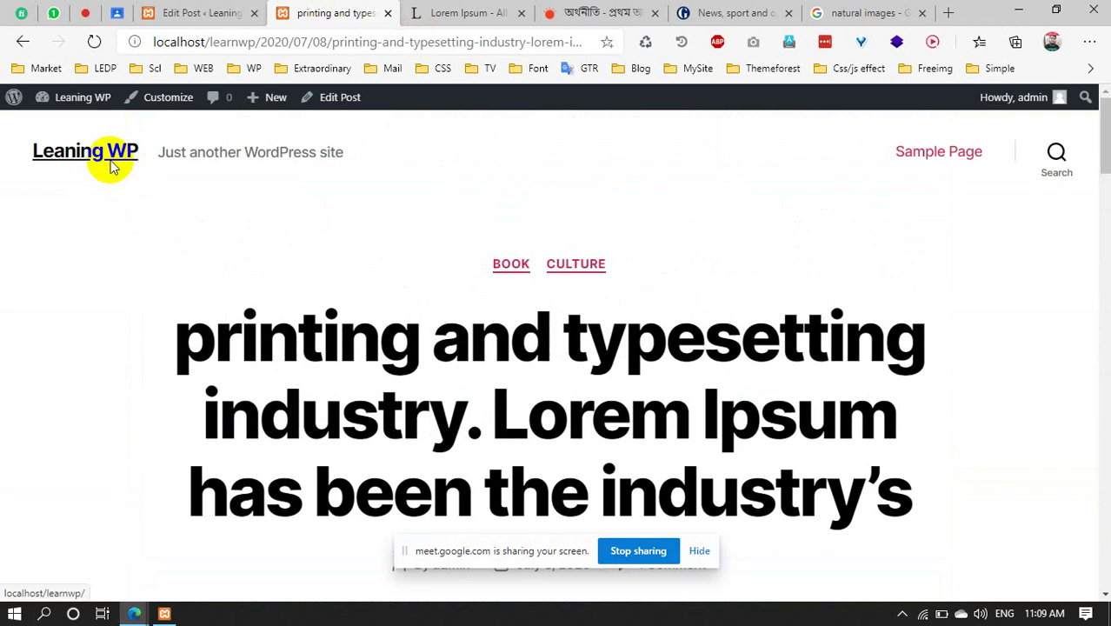
pyautogui.click(110, 166)
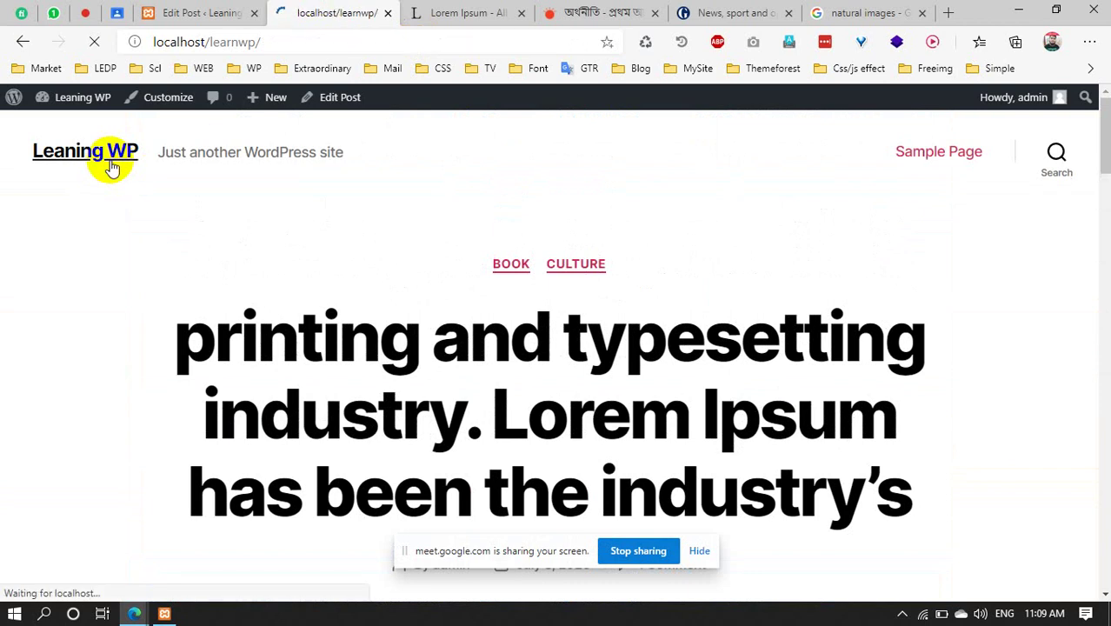
pyautogui.scroll(-4, 519, 291)
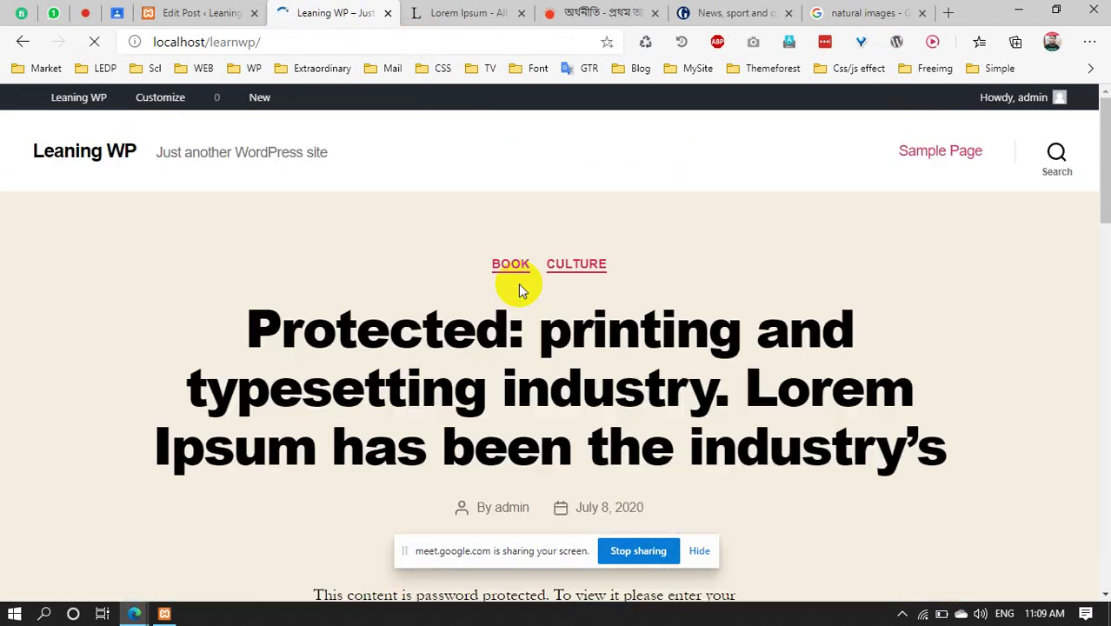
pyautogui.scroll(-3, 518, 283)
pyautogui.scroll(-1, 518, 284)
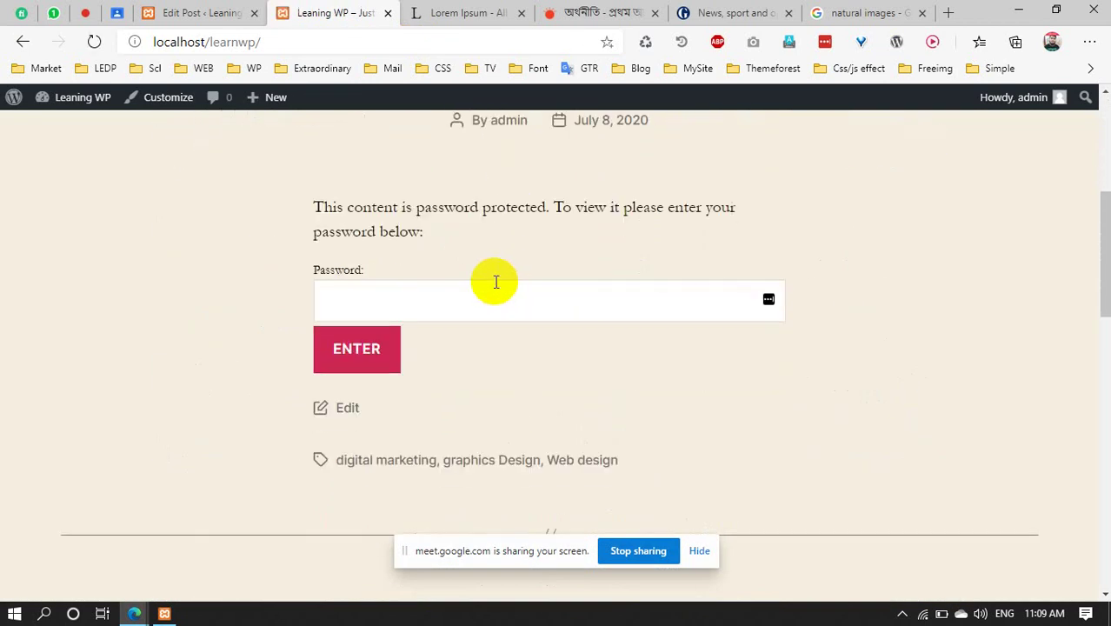
# Compare the protected post with the Hello world! post below it, and submit the post password to unlock its content
pyautogui.click(373, 286)
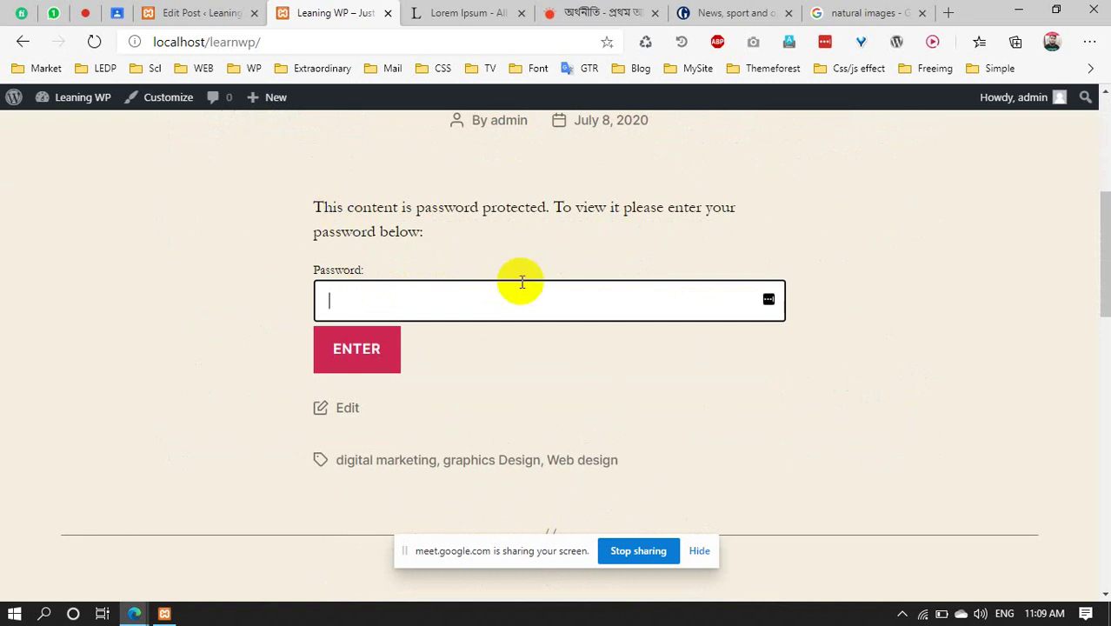
pyautogui.scroll(3, 521, 281)
pyautogui.scroll(-2, 658, 372)
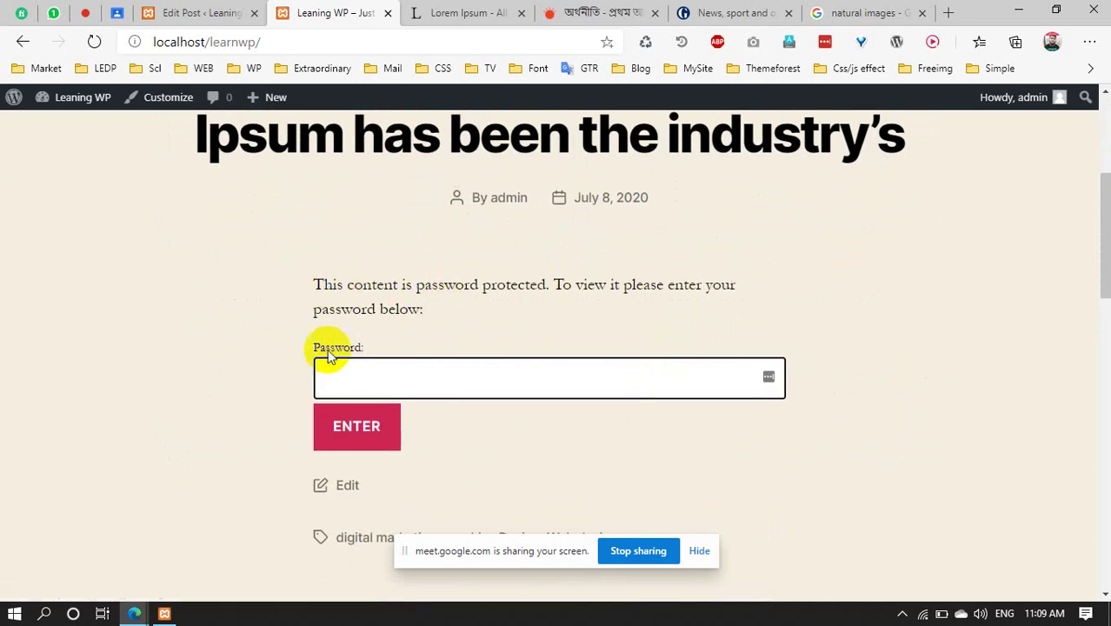
pyautogui.scroll(-4, 334, 483)
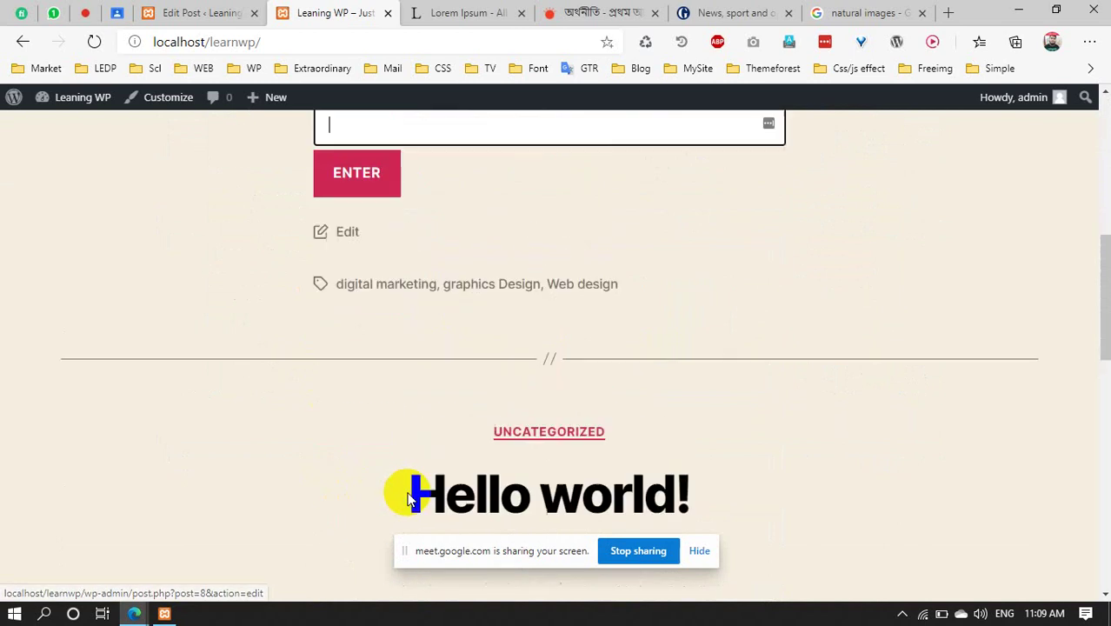
pyautogui.scroll(-4, 765, 500)
pyautogui.scroll(9, 765, 500)
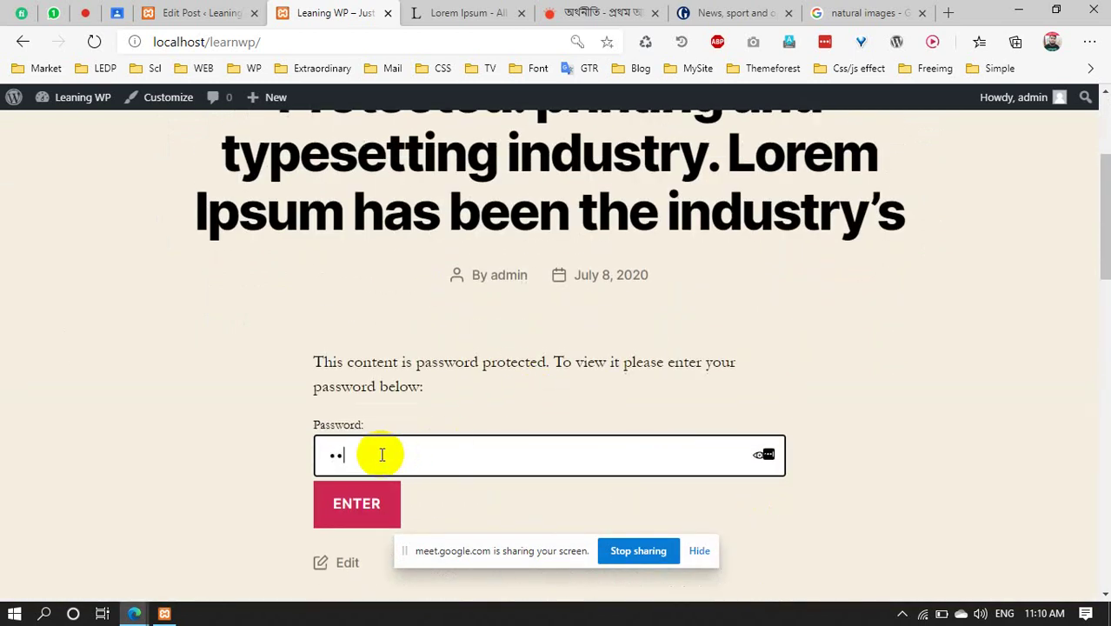
pyautogui.click(350, 505)
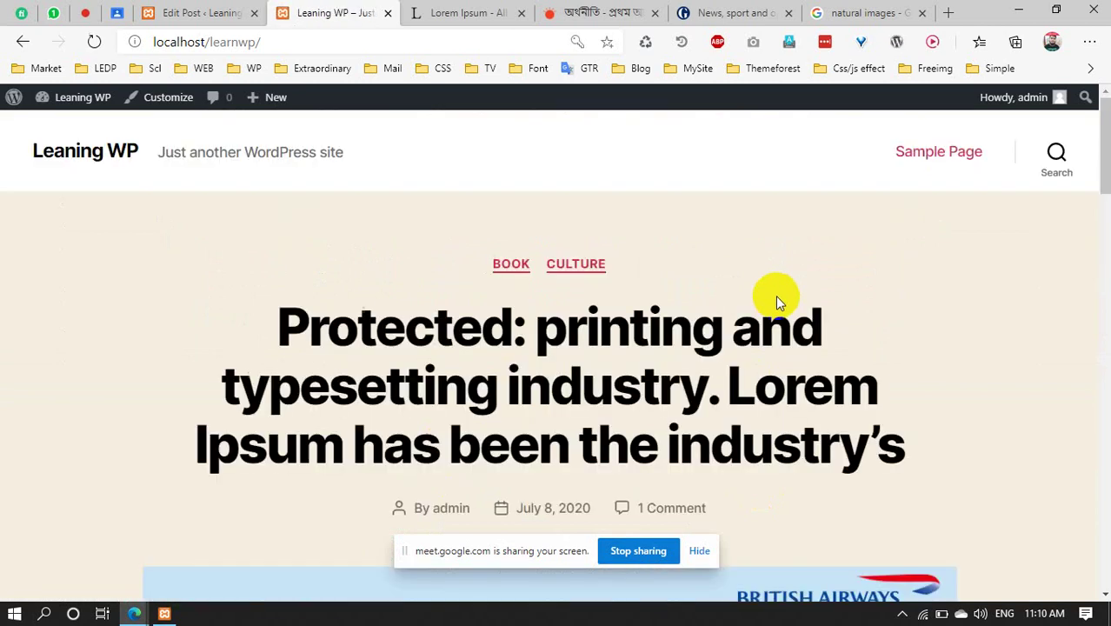
# Decline the LastPass save offer and highlight the unlocked post's body text before returning to the post editor
pyautogui.scroll(-7, 756, 293)
pyautogui.scroll(-4, 513, 298)
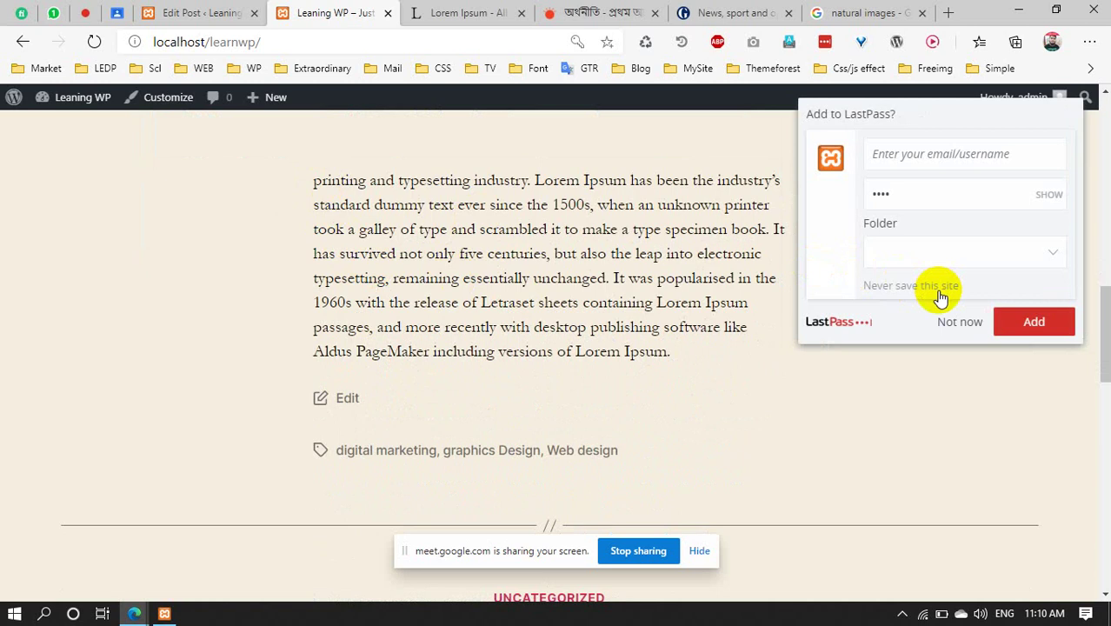
pyautogui.click(942, 313)
pyautogui.moveTo(311, 185); pyautogui.dragTo(881, 462)
pyautogui.click(594, 273)
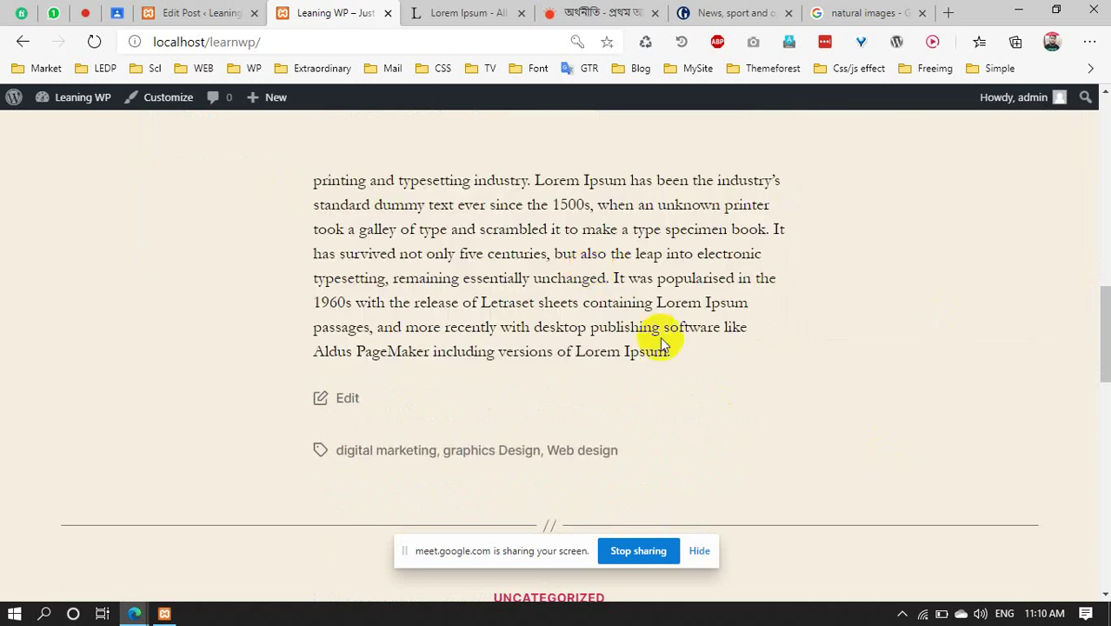
pyautogui.moveTo(662, 356); pyautogui.dragTo(340, 185)
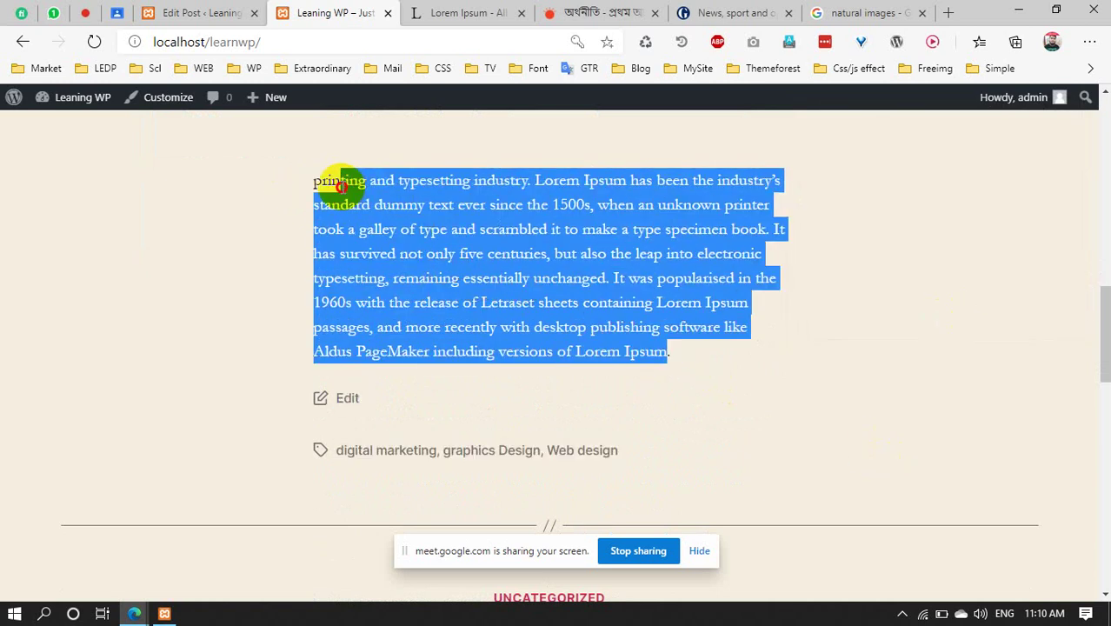
pyautogui.click(319, 185)
pyautogui.click(250, 12)
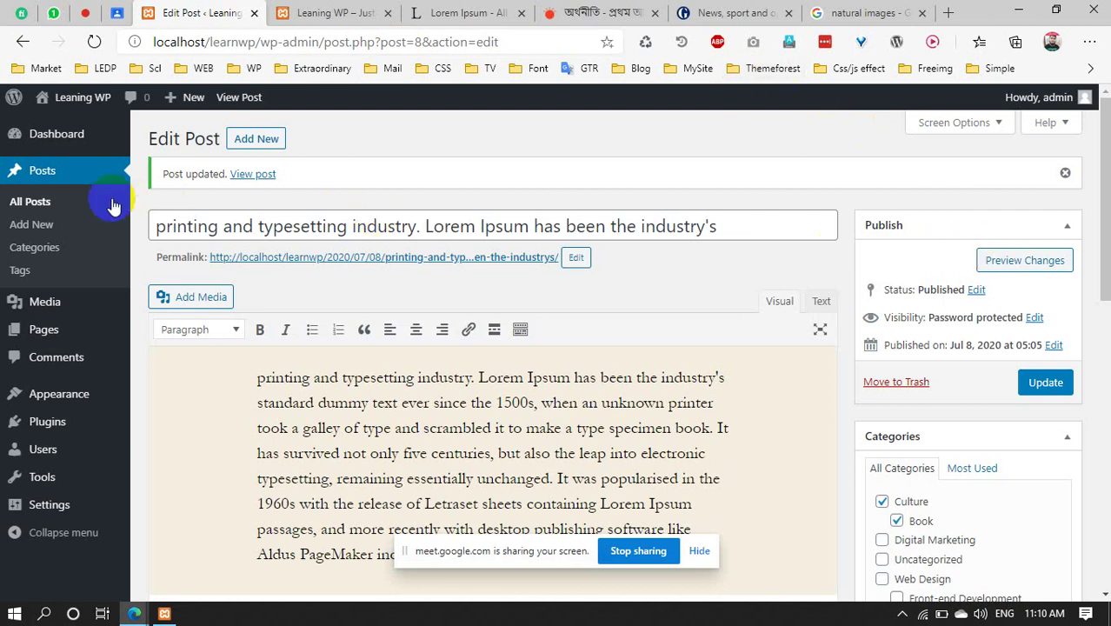
# Reopen the printing and typesetting post from the posts list, set its visibility to Public, and update it
pyautogui.click(39, 206)
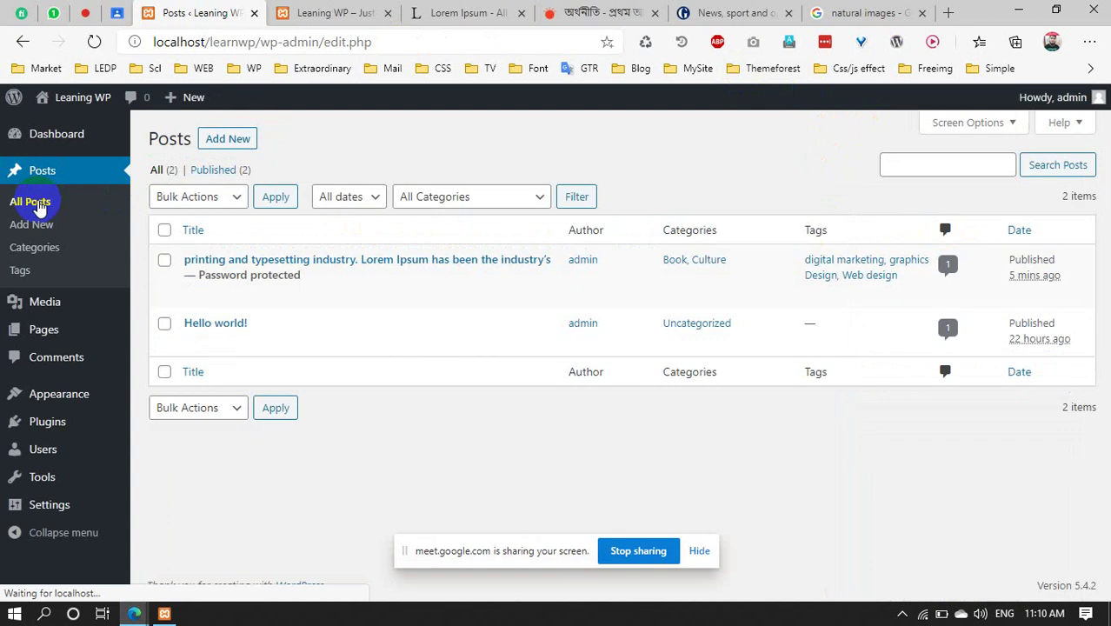
pyautogui.moveTo(287, 280)
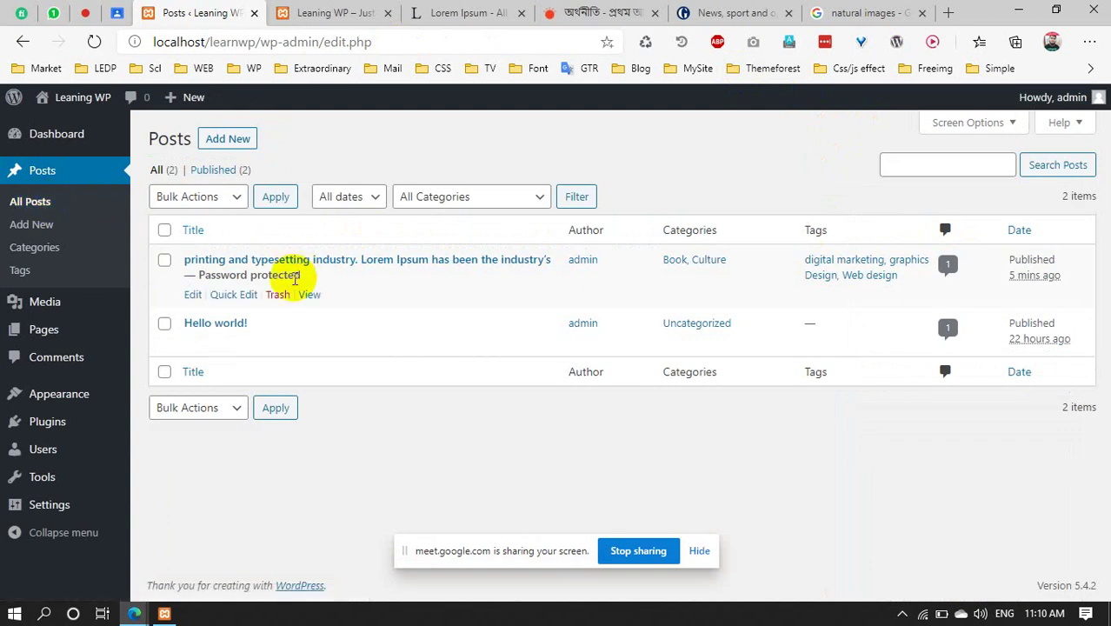
pyautogui.click(193, 295)
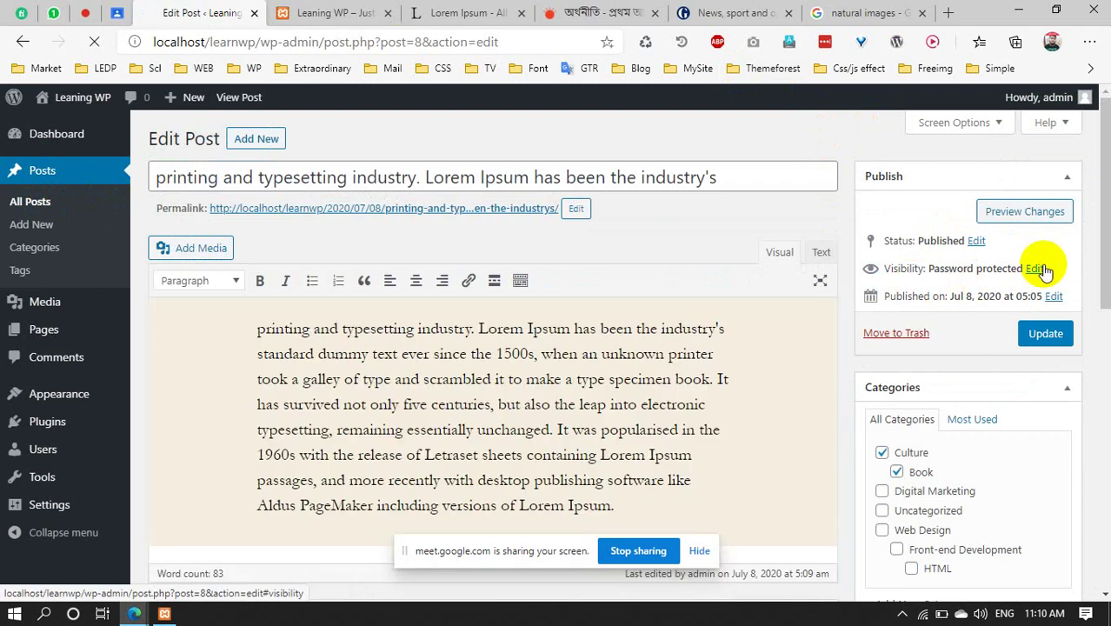
pyautogui.click(1035, 269)
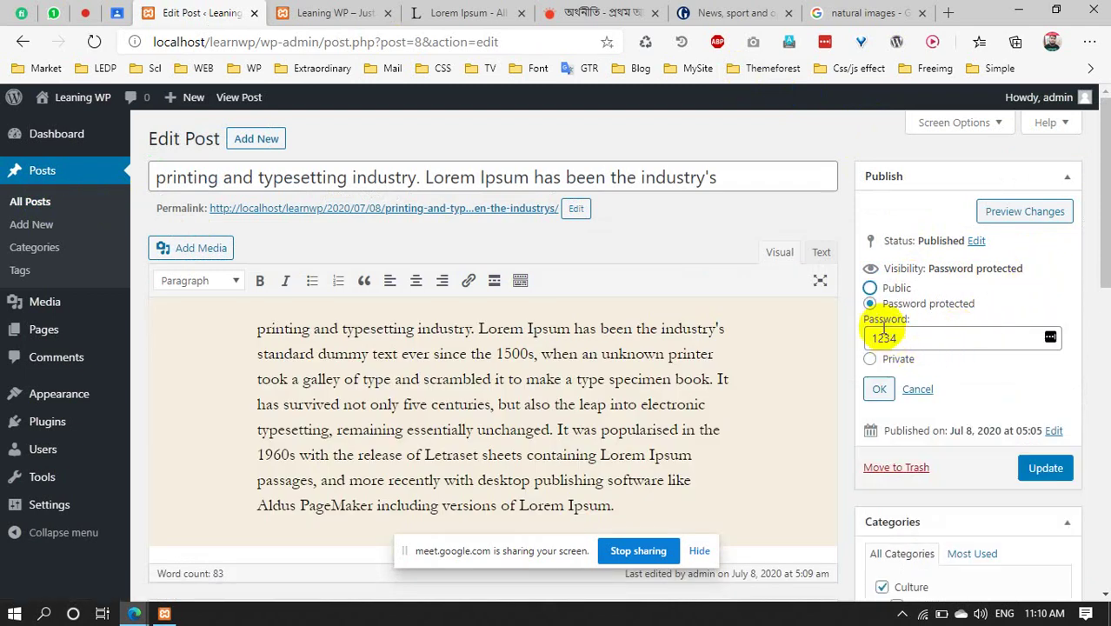
pyautogui.click(870, 289)
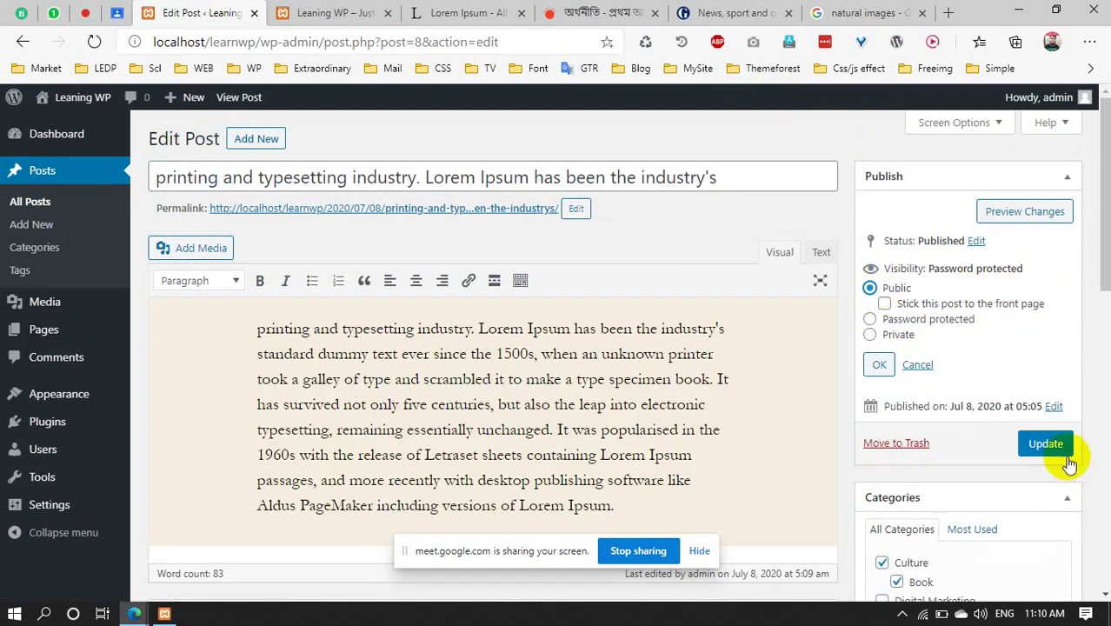
pyautogui.click(1043, 443)
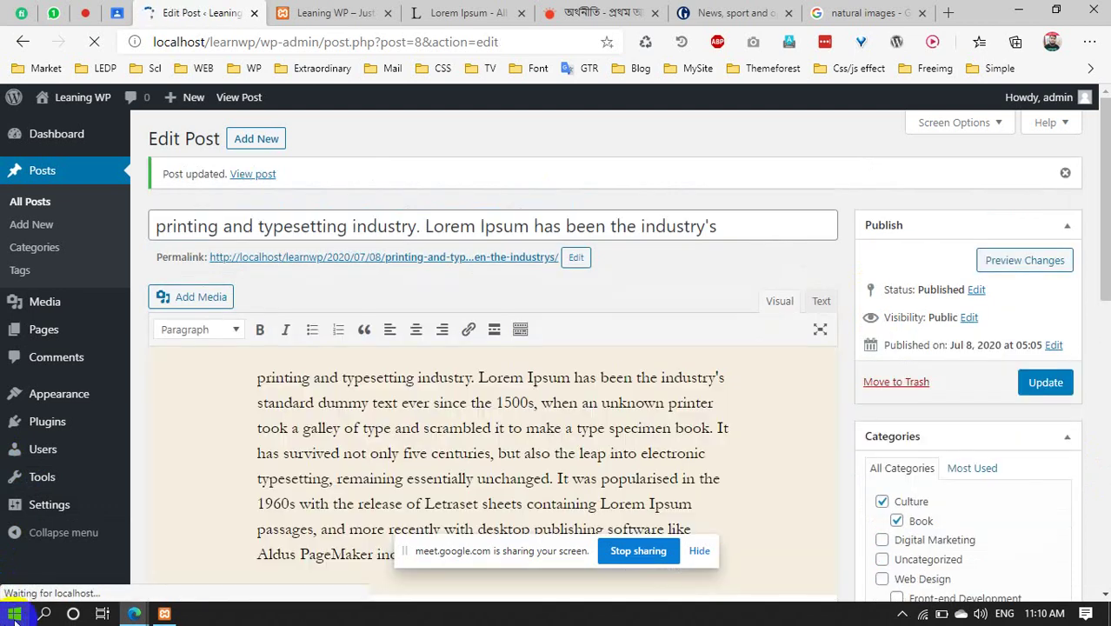
pyautogui.scroll(-5, 713, 496)
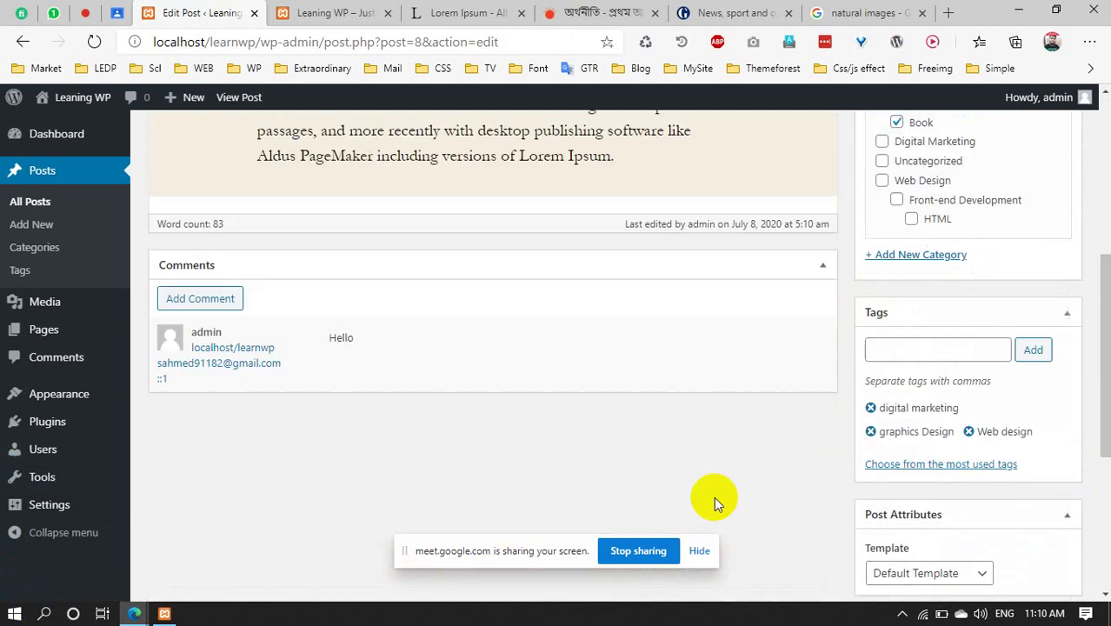
pyautogui.scroll(4, 714, 497)
pyautogui.click(1047, 306)
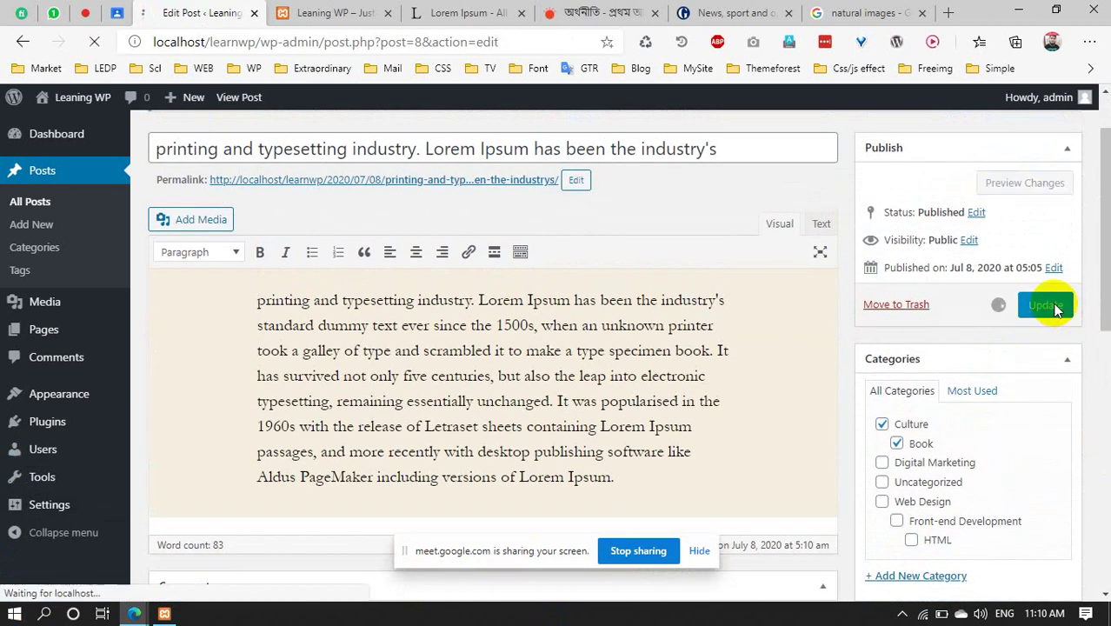
pyautogui.scroll(1, 337, 330)
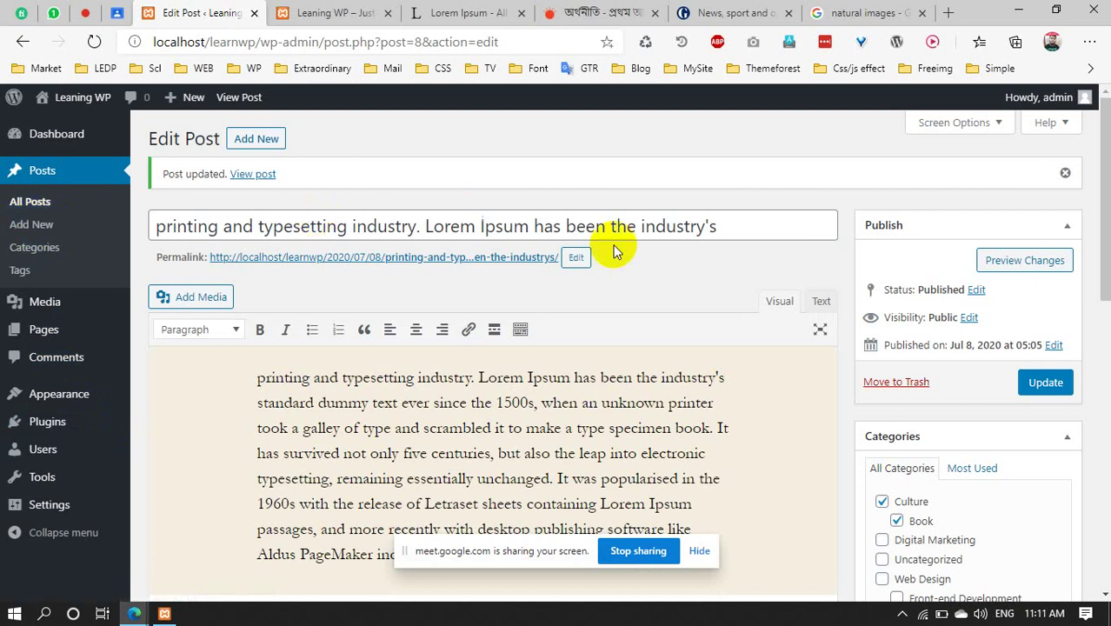
# Examine the post editor's comments, categories, tags, template, featured image and publish settings
pyautogui.scroll(-3, 421, 477)
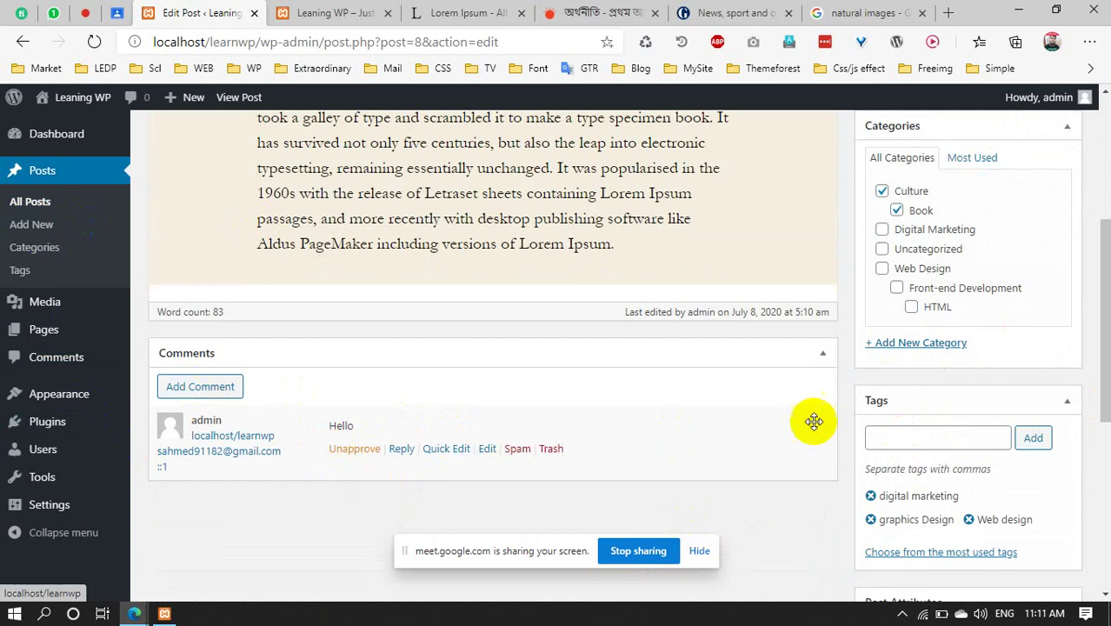
pyautogui.click(937, 437)
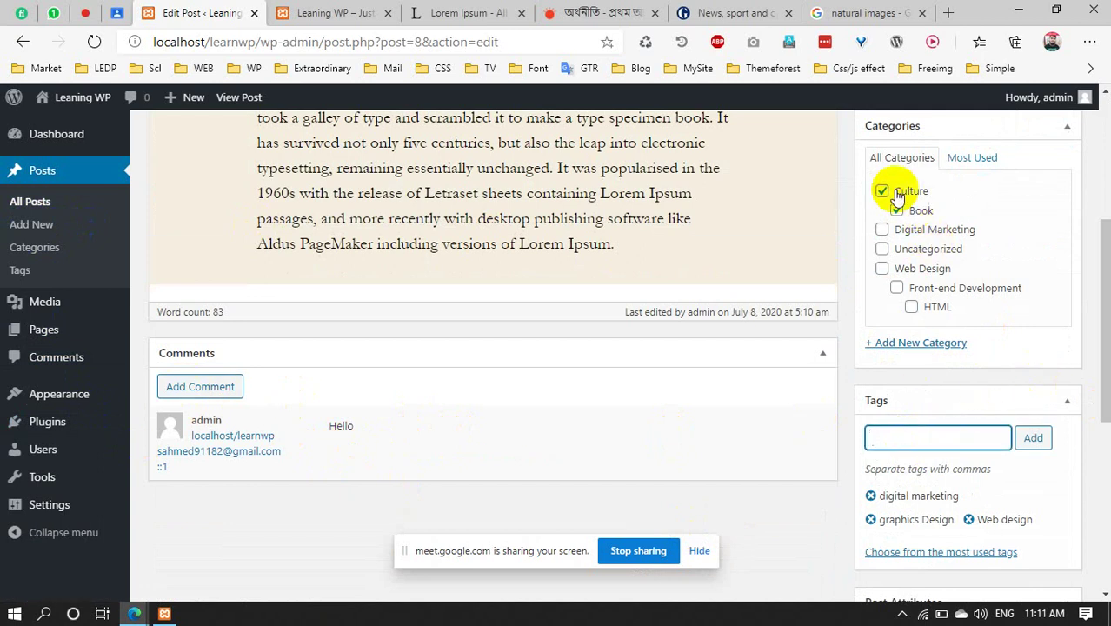
pyautogui.scroll(-3, 950, 345)
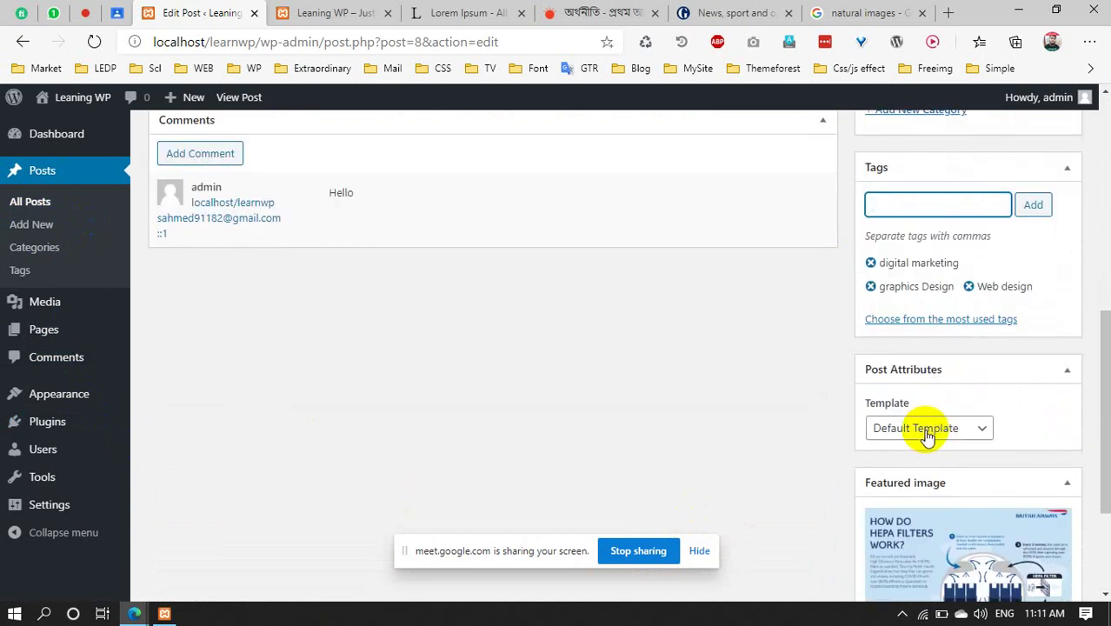
pyautogui.scroll(-3, 934, 434)
pyautogui.scroll(5, 937, 409)
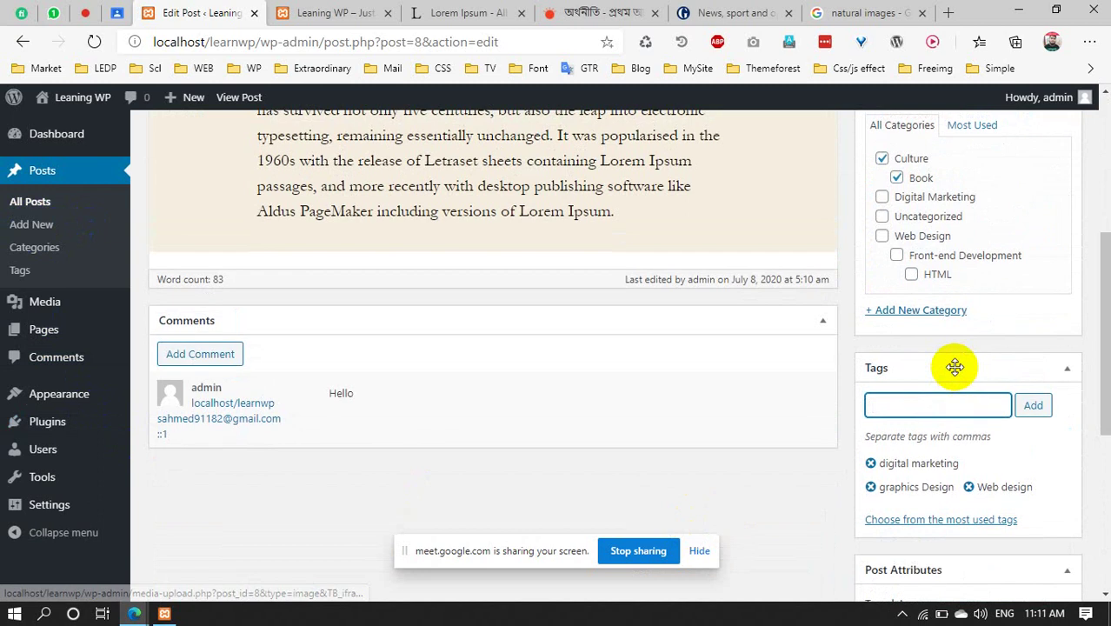
pyautogui.scroll(-5, 952, 365)
pyautogui.scroll(10, 937, 458)
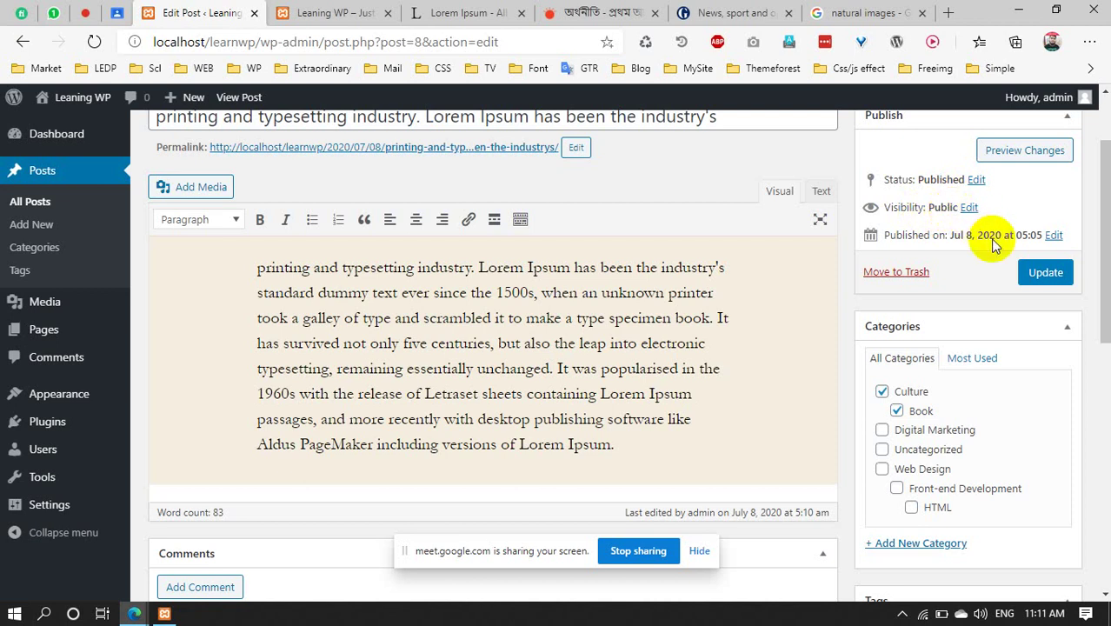
pyautogui.scroll(2, 991, 243)
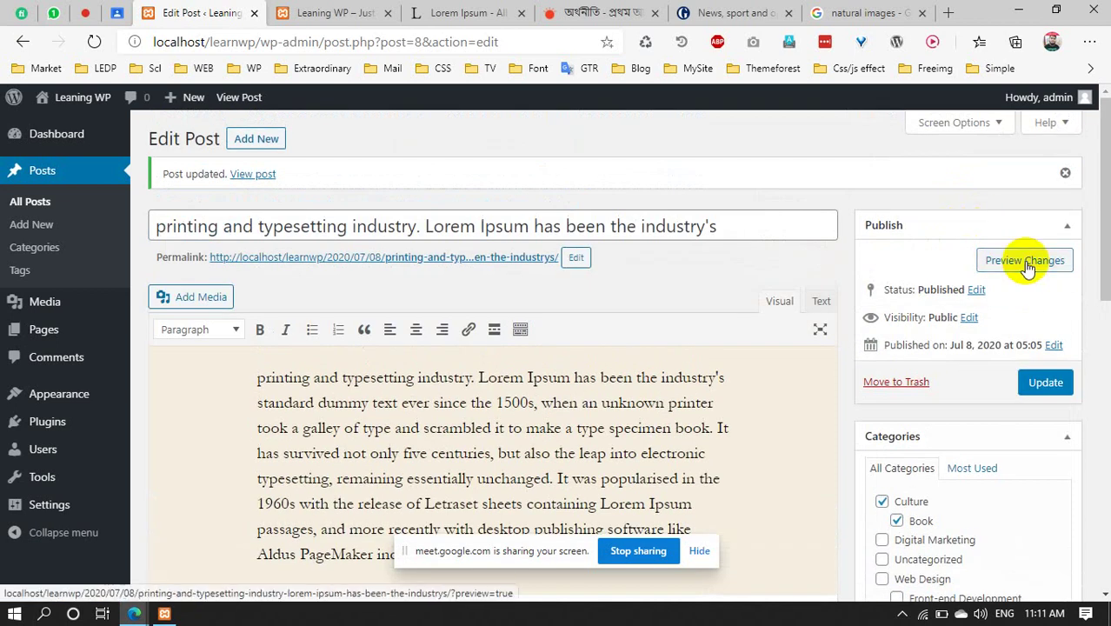
# Preview the post's changes, look through the previewed page's content and tags, and close the preview
pyautogui.click(1025, 262)
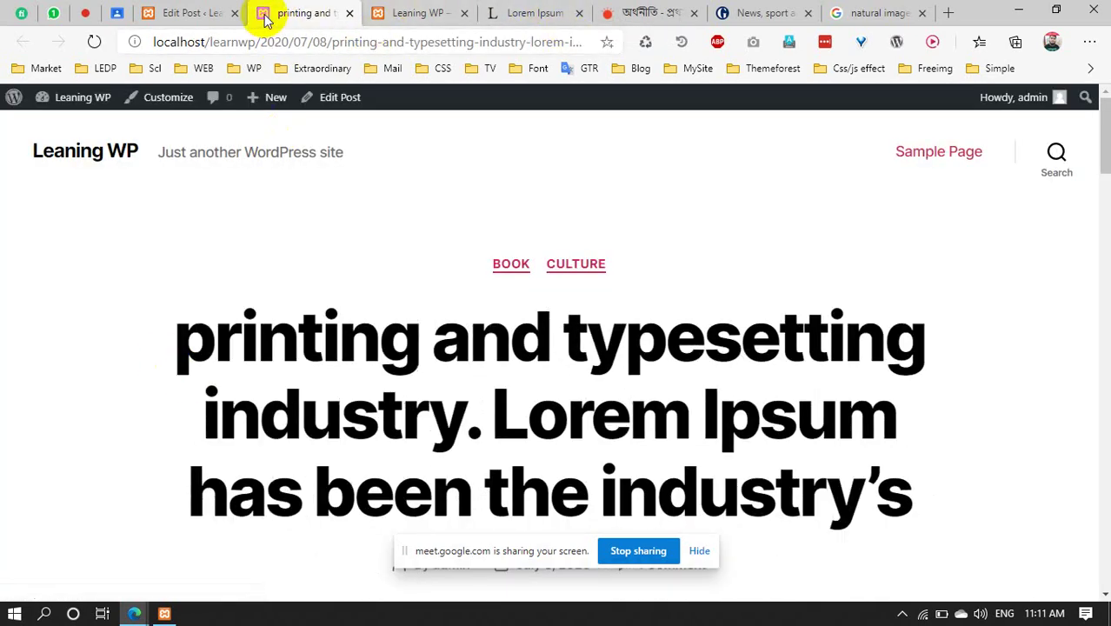
pyautogui.click(181, 12)
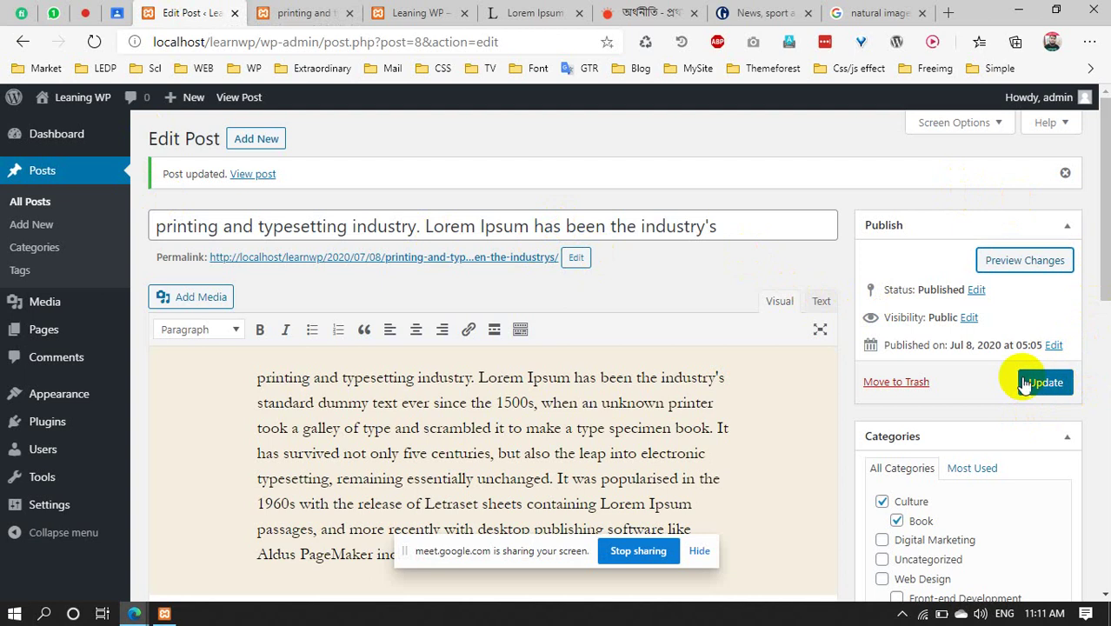
pyautogui.click(297, 13)
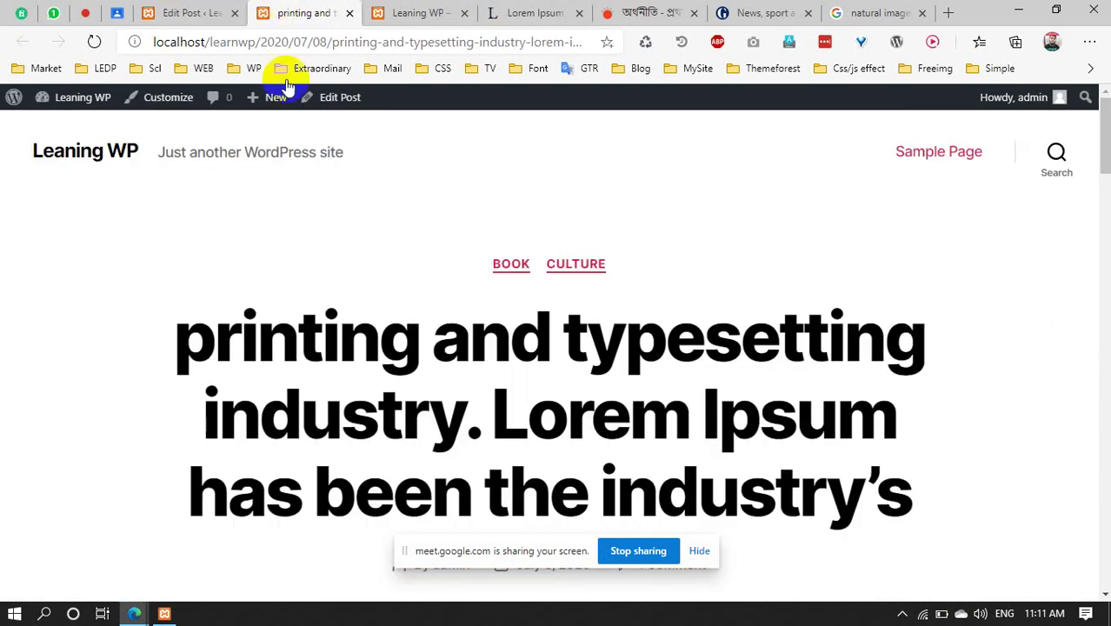
pyautogui.scroll(-5, 435, 384)
pyautogui.scroll(-6, 442, 368)
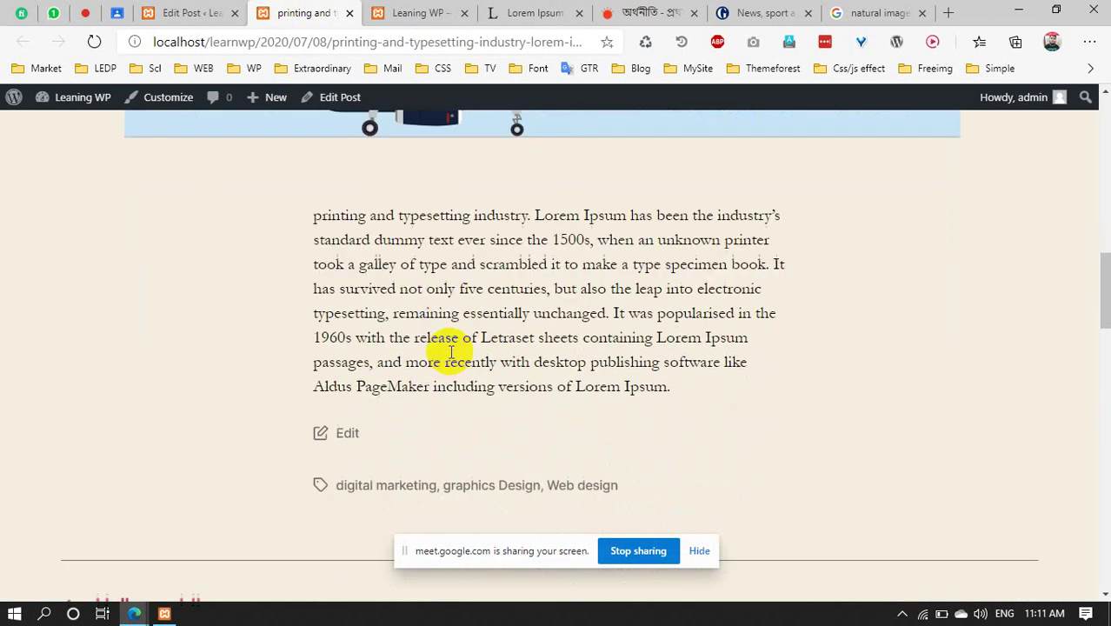
pyautogui.scroll(2, 268, 252)
pyautogui.click(349, 13)
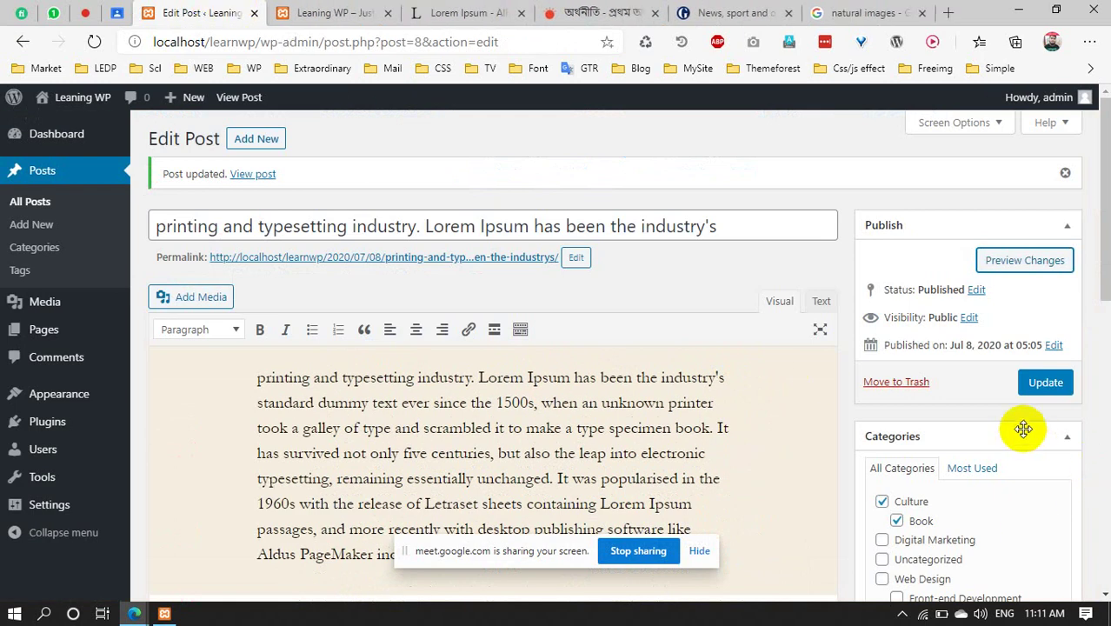
# Update the post again and check its public content and the footer widgets on the live home page
pyautogui.click(1047, 383)
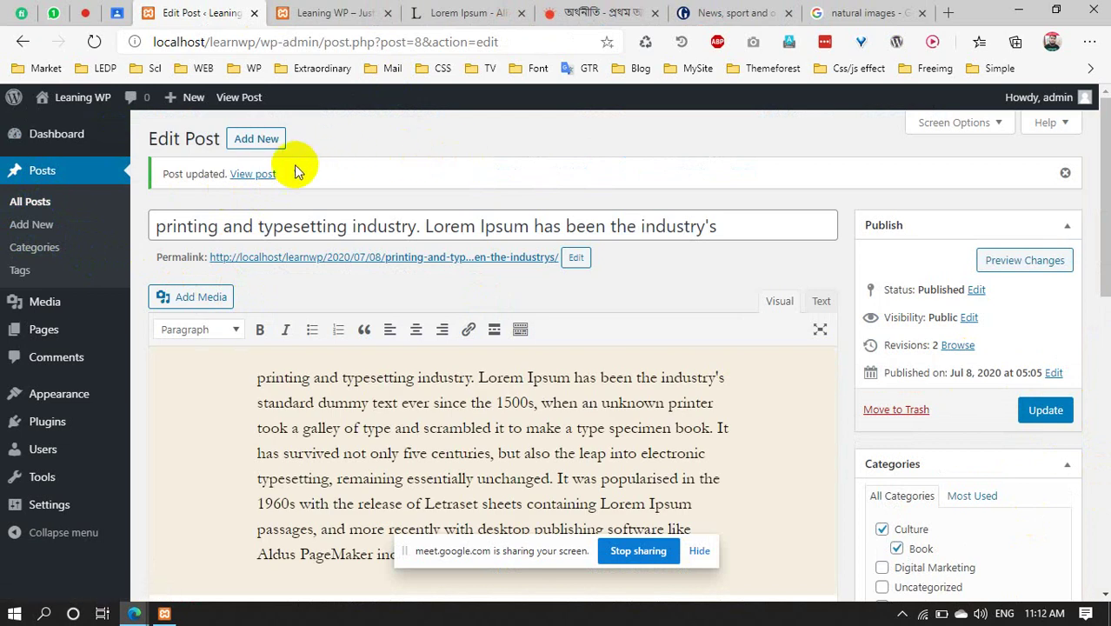
pyautogui.click(348, 12)
pyautogui.scroll(10, 359, 343)
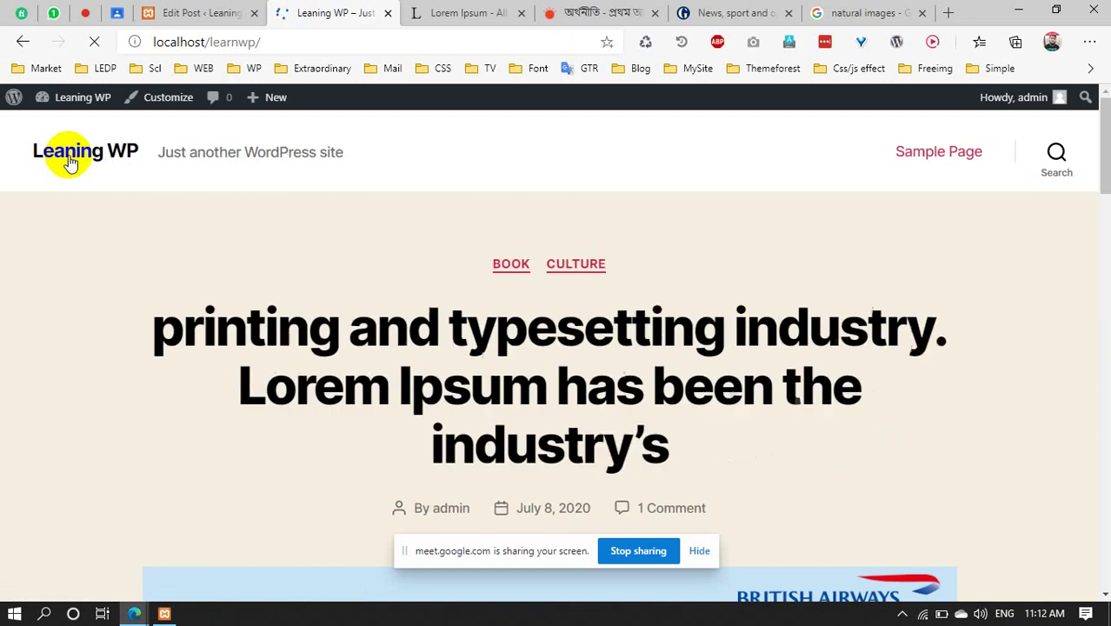
pyautogui.scroll(-15, 665, 352)
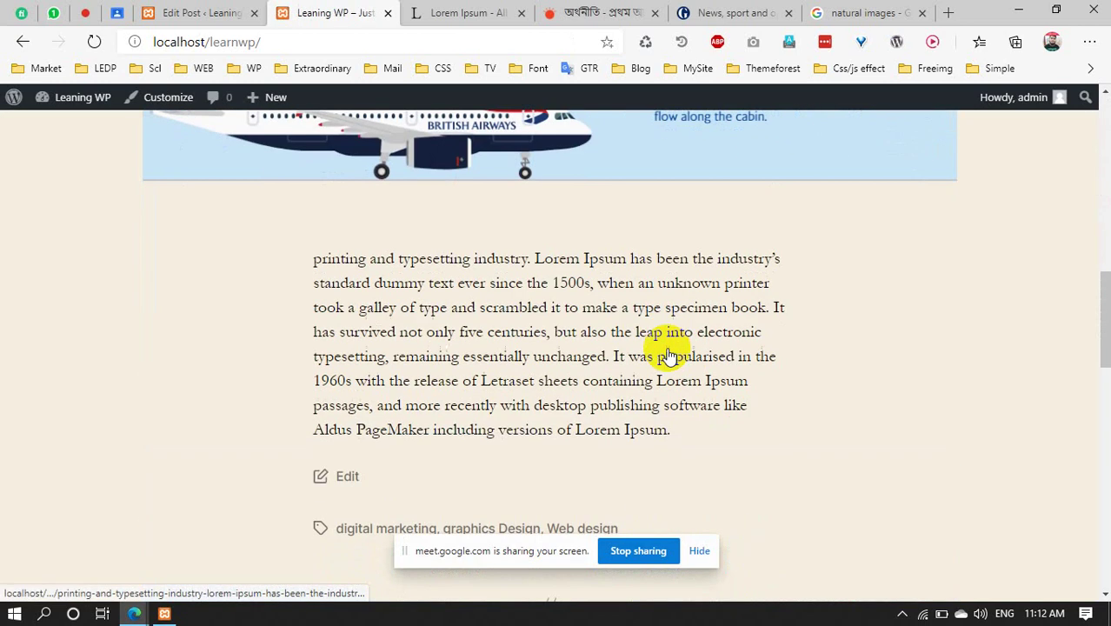
pyautogui.scroll(-10, 367, 206)
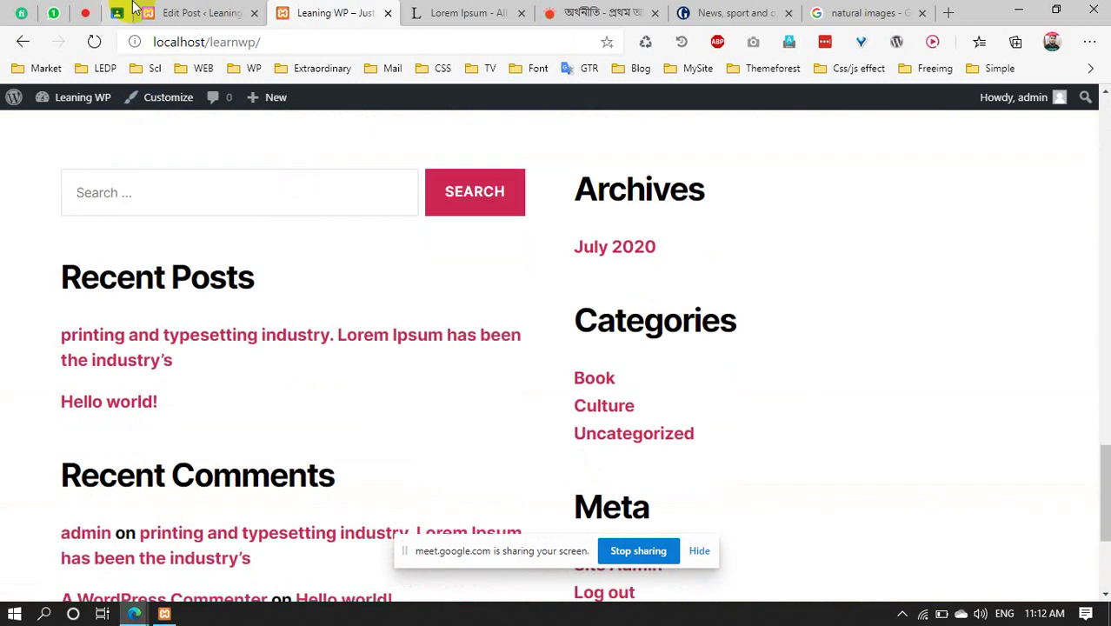
# Open the post categories page and examine the Name and Slug fields of the Add New Category form
pyautogui.click(197, 11)
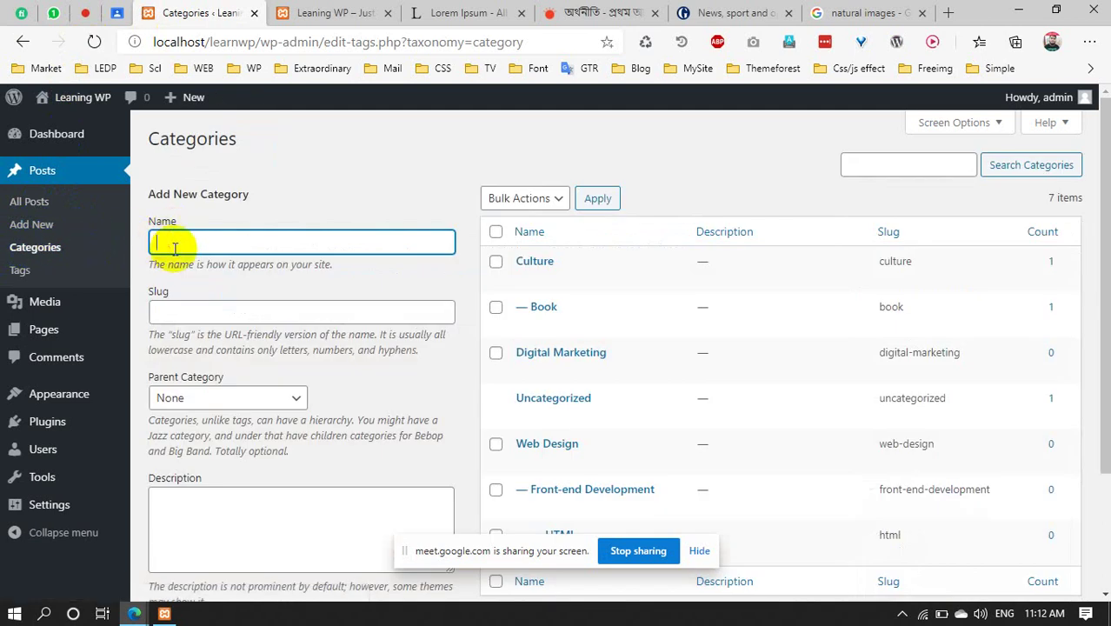
pyautogui.click(179, 311)
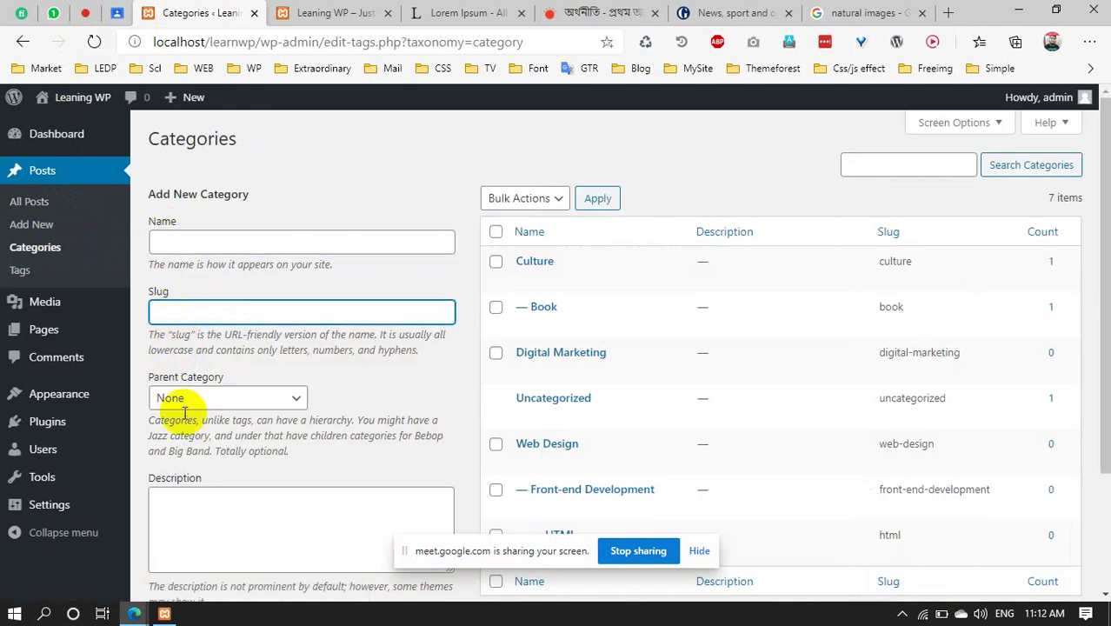
pyautogui.click(186, 243)
pyautogui.click(191, 313)
pyautogui.click(193, 244)
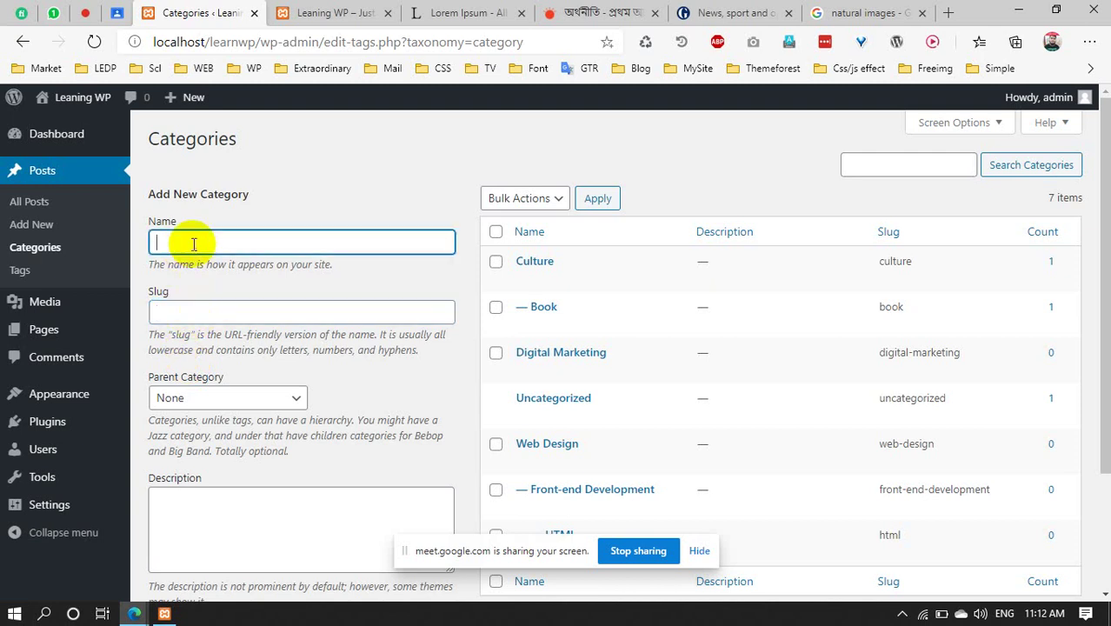
pyautogui.click(178, 309)
pyautogui.moveTo(253, 200); pyautogui.dragTo(150, 198)
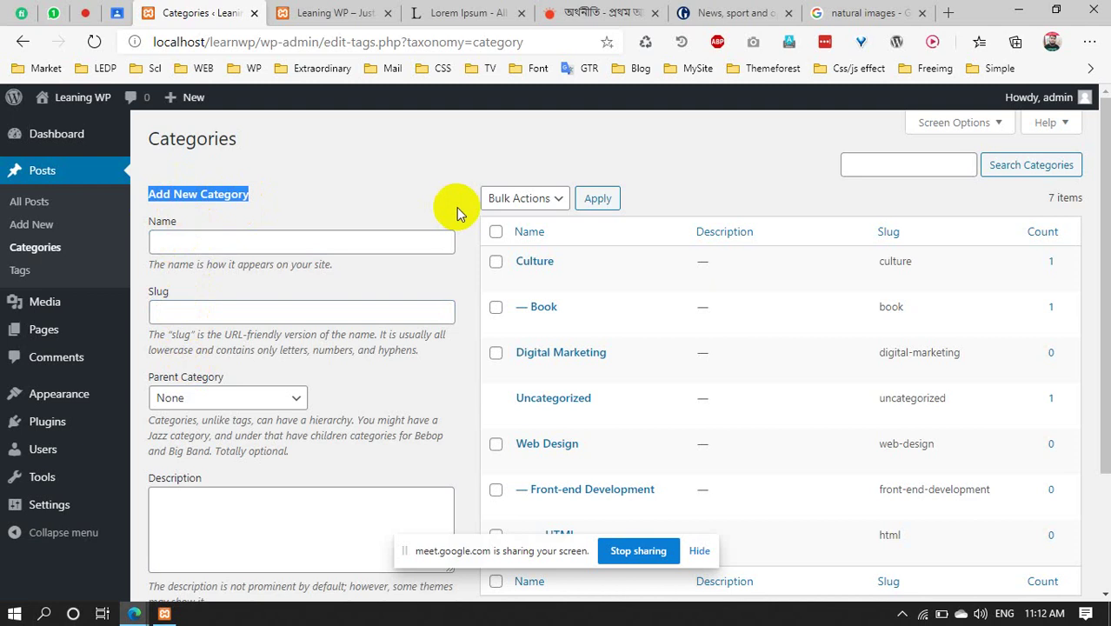
pyautogui.click(199, 244)
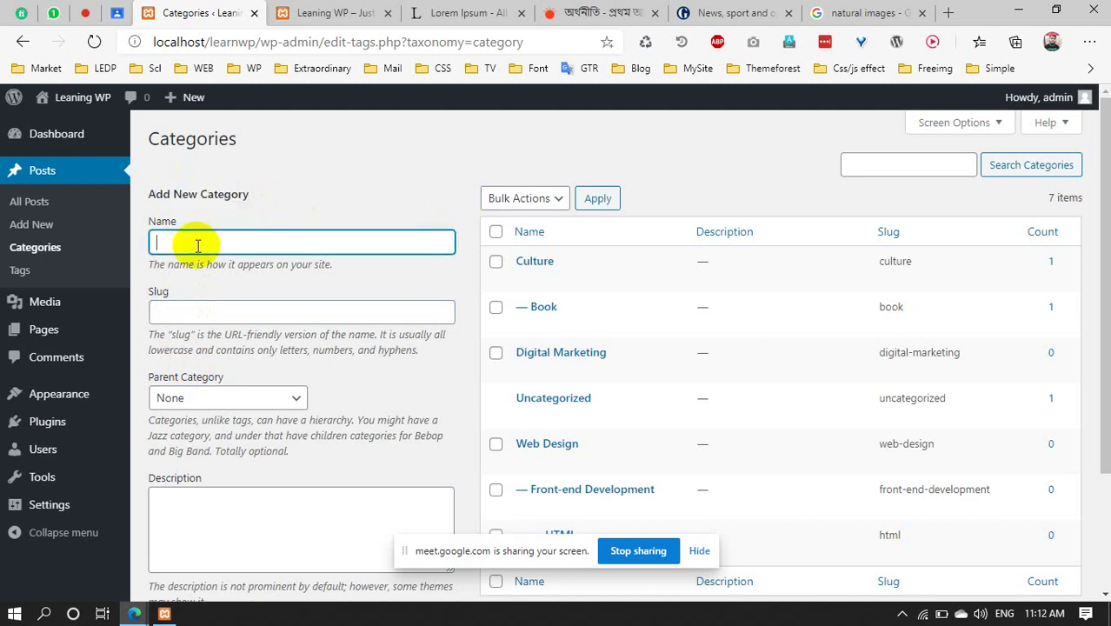
pyautogui.click(185, 306)
# Examine the live home page's footer widgets, including Recent Posts, Recent Comments, Categories and Meta
pyautogui.click(339, 11)
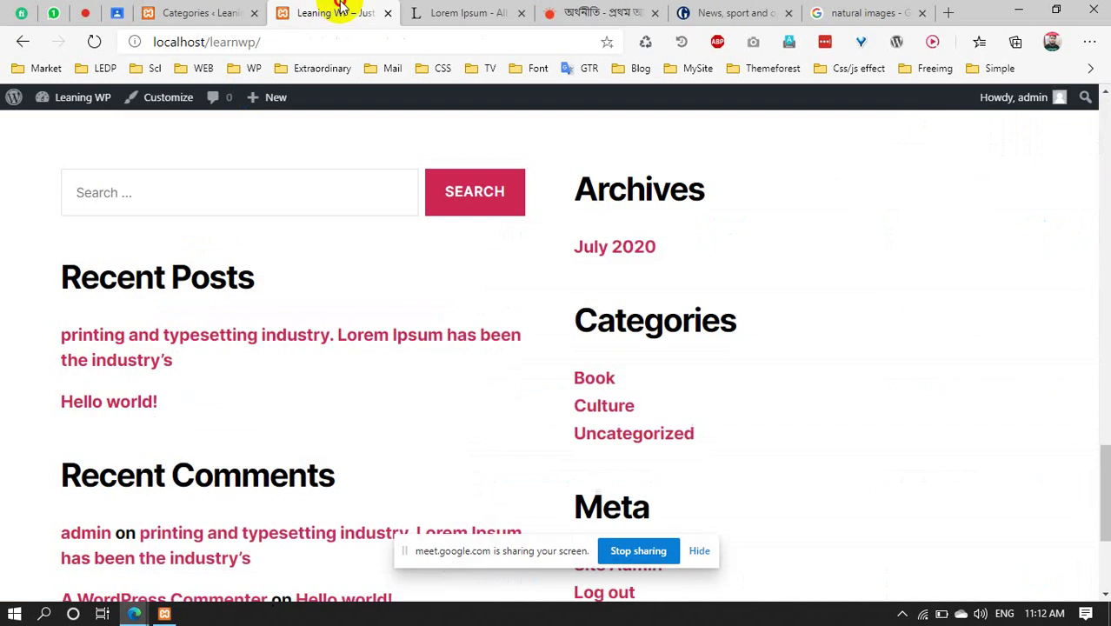
pyautogui.scroll(8, 838, 367)
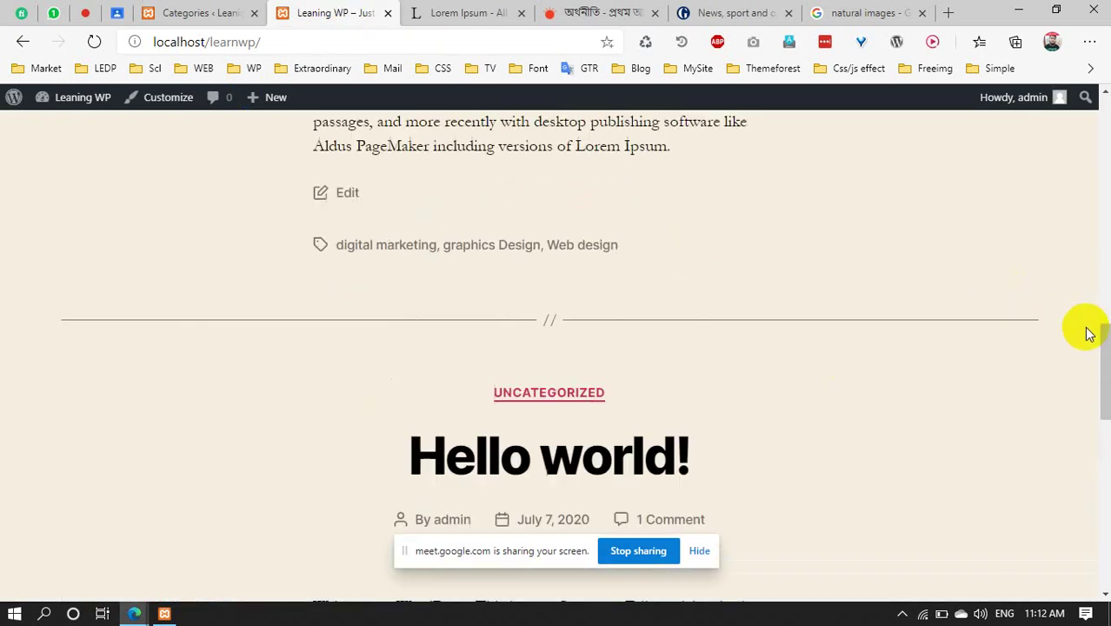
pyautogui.moveTo(1100, 356); pyautogui.dragTo(1091, 497)
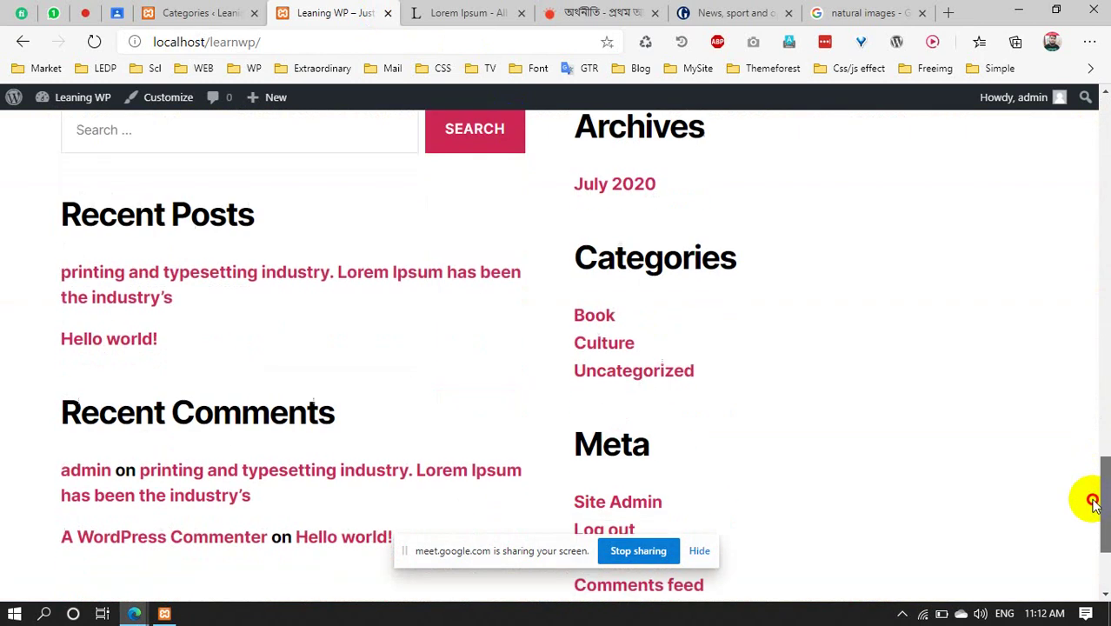
pyautogui.click(227, 11)
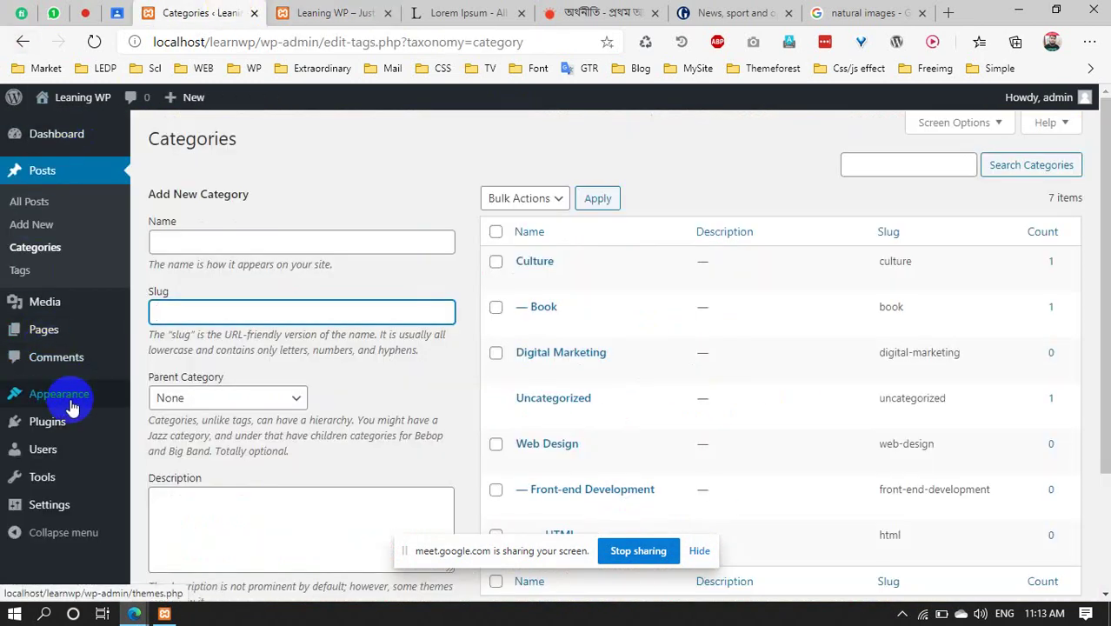
pyautogui.click(295, 12)
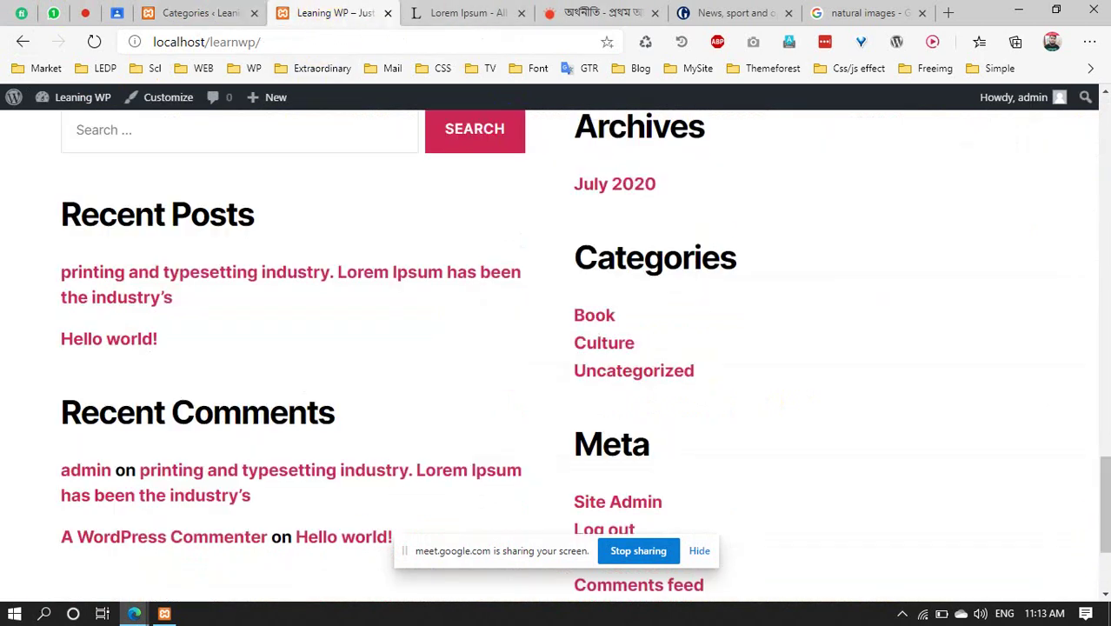
pyautogui.moveTo(1104, 521); pyautogui.dragTo(1105, 565)
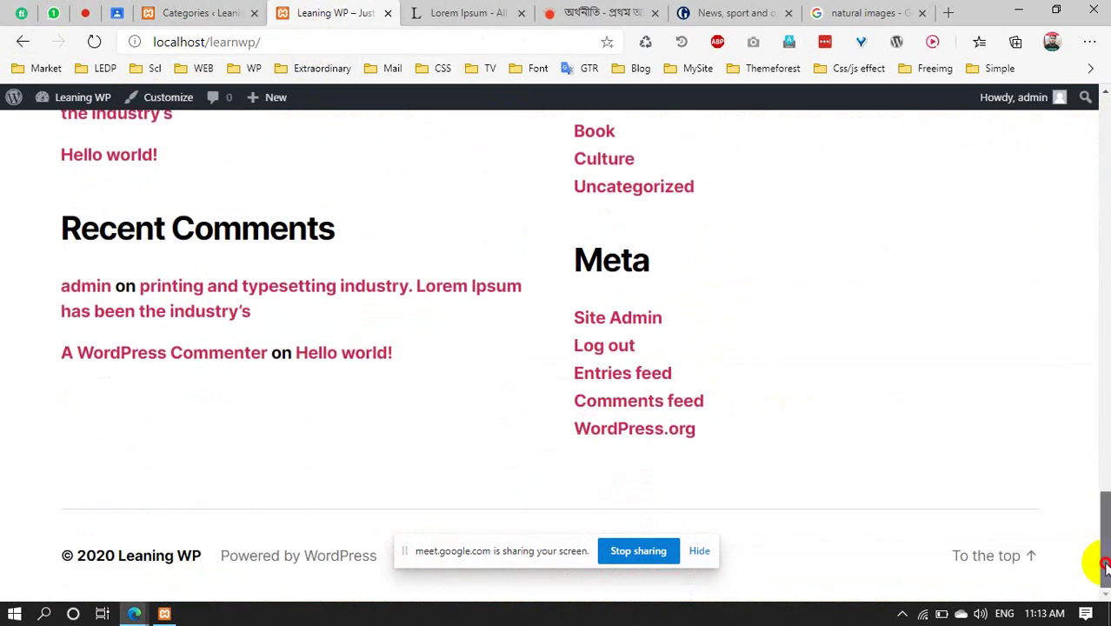
# Return to the top of the live home page and examine the header's site title, tagline and Sample Page link
pyautogui.click(1015, 555)
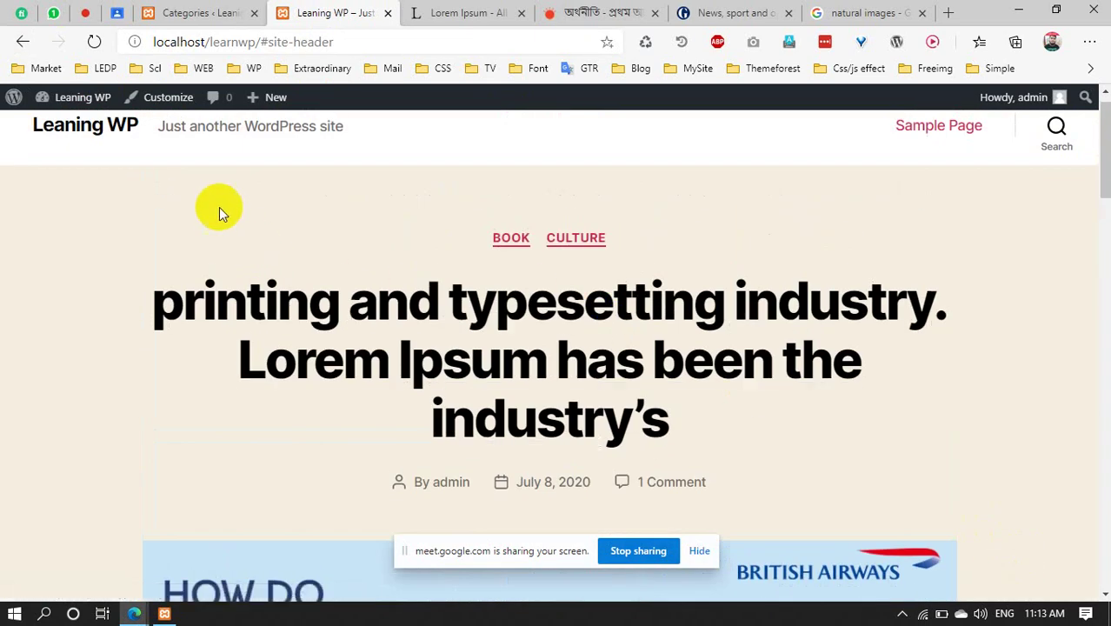
pyautogui.moveTo(347, 129); pyautogui.dragTo(19, 130)
pyautogui.click(2, 129)
pyautogui.click(13, 124)
pyautogui.click(8, 141)
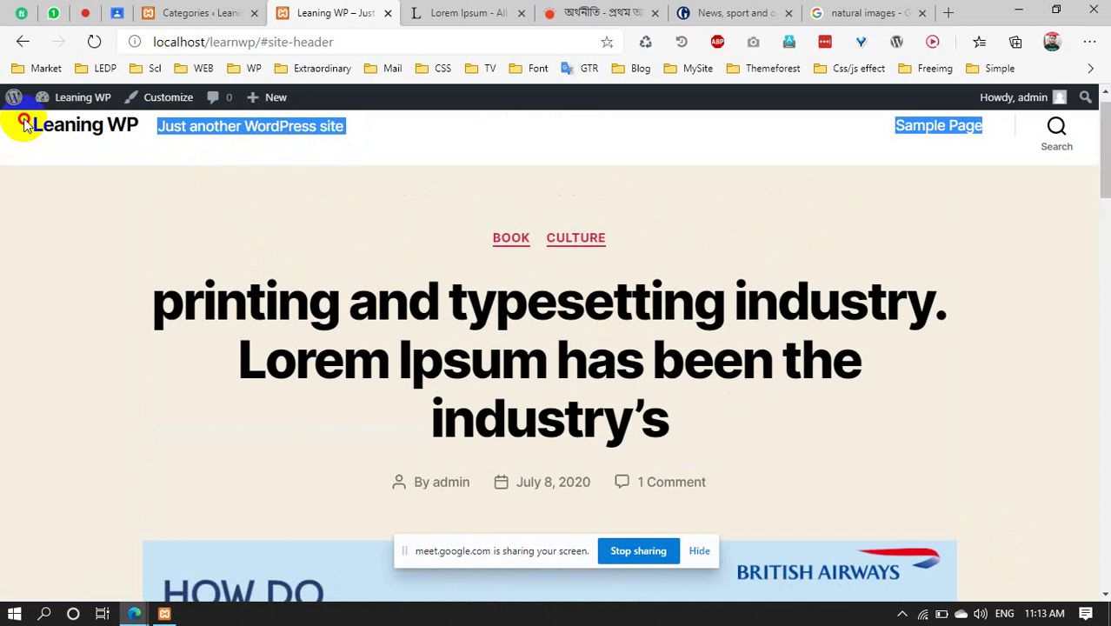
pyautogui.click(1009, 154)
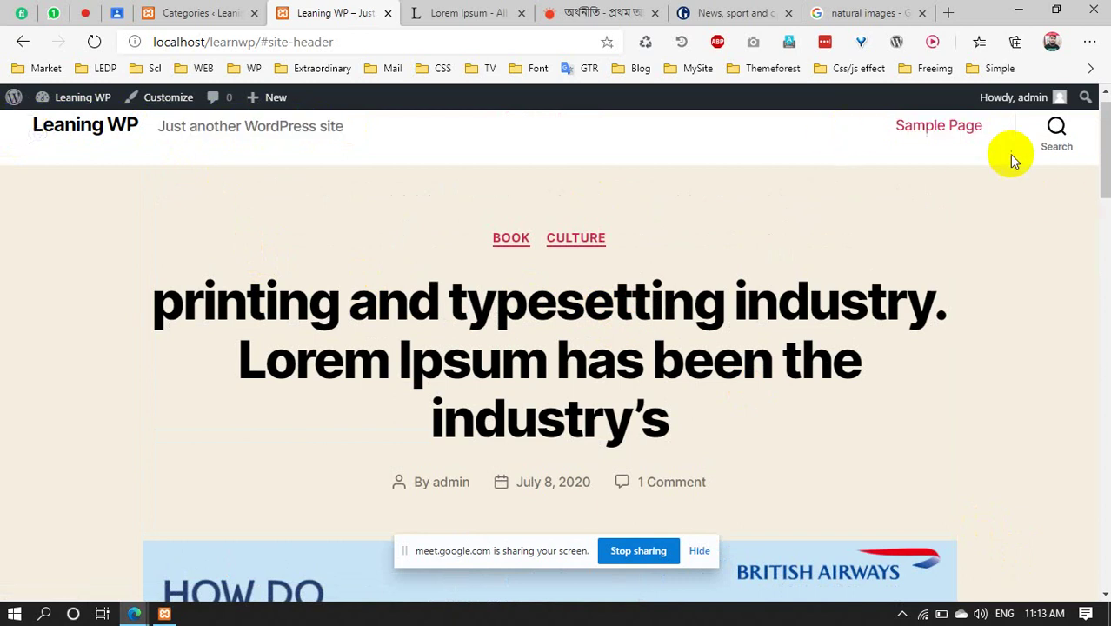
# Open and close the site header's search overlay repeatedly to examine how its search field appears
pyautogui.click(1062, 141)
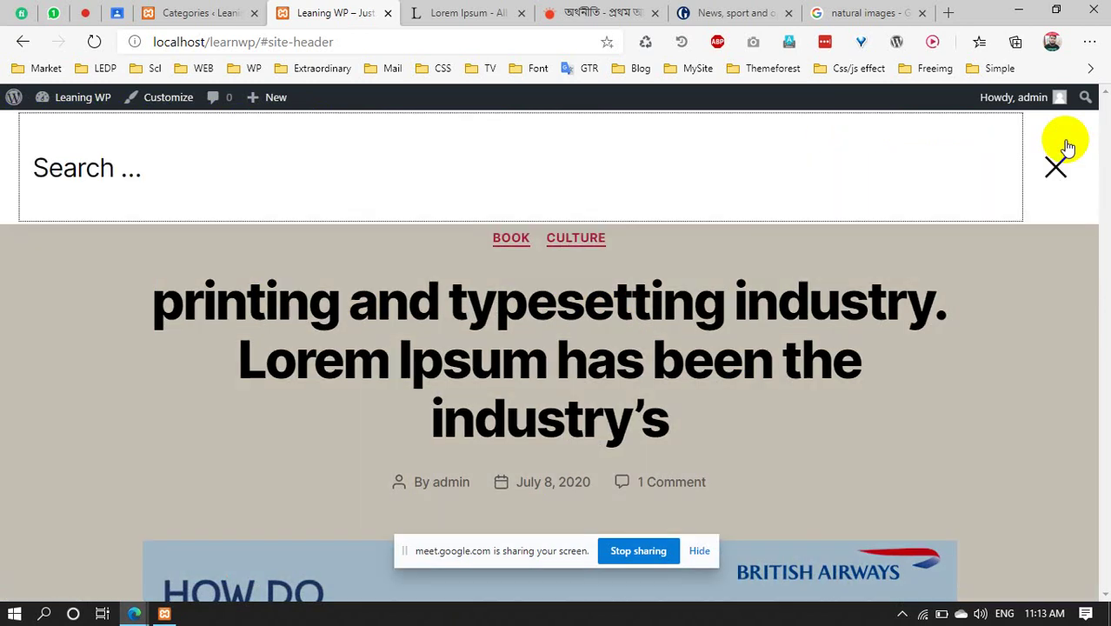
pyautogui.click(1057, 165)
pyautogui.click(1057, 146)
pyautogui.click(1064, 169)
pyautogui.click(1058, 145)
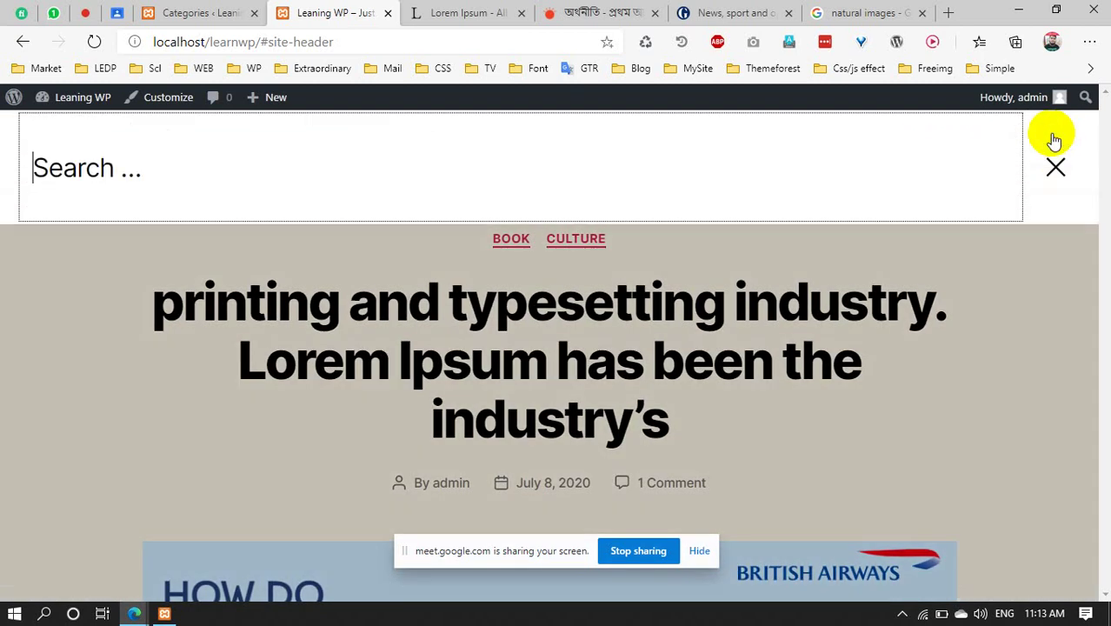
pyautogui.click(1058, 160)
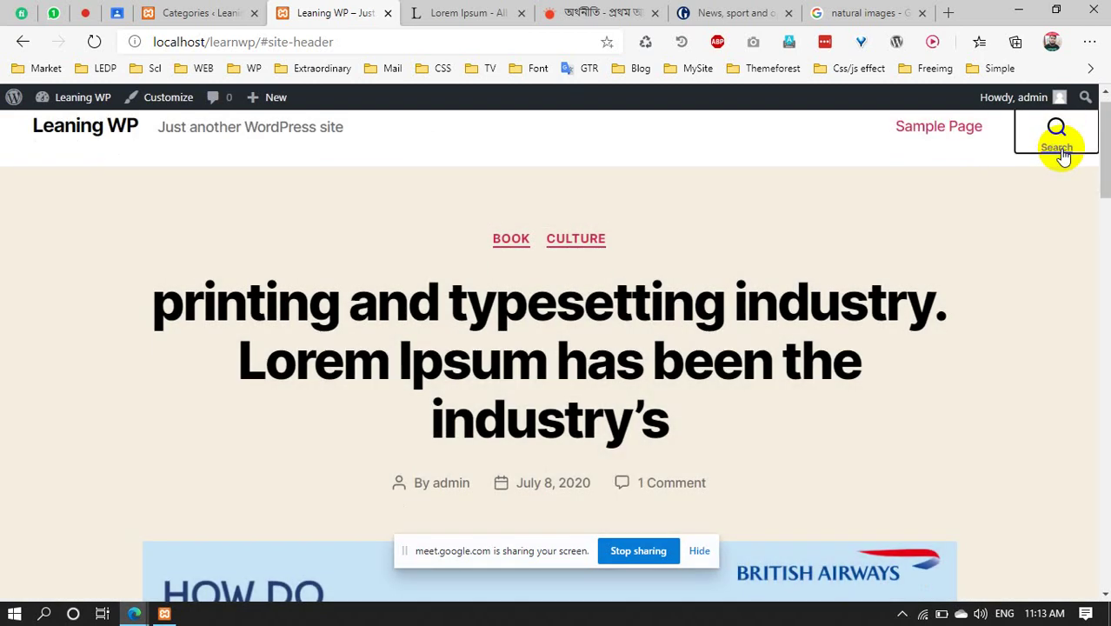
pyautogui.click(1058, 151)
pyautogui.click(1056, 163)
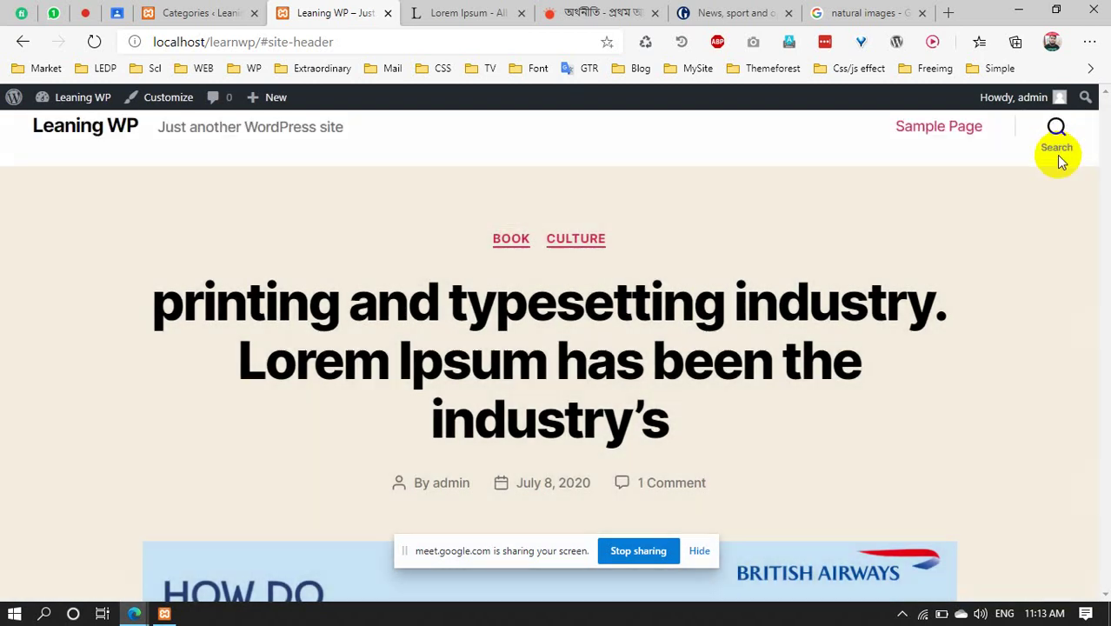
pyautogui.click(1059, 165)
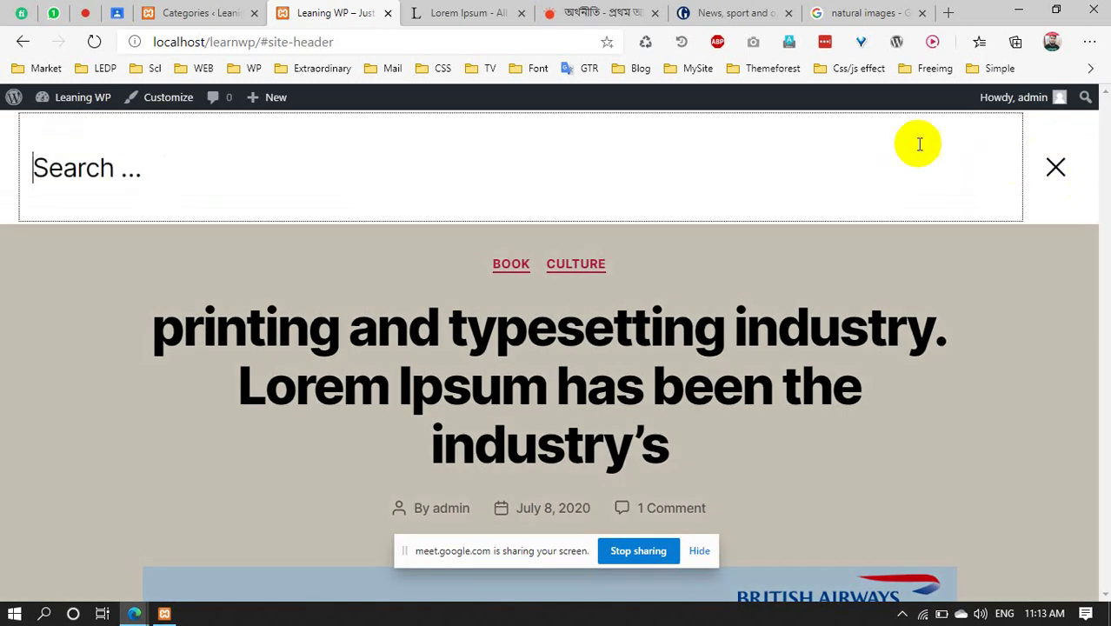
pyautogui.click(1055, 167)
pyautogui.click(1057, 165)
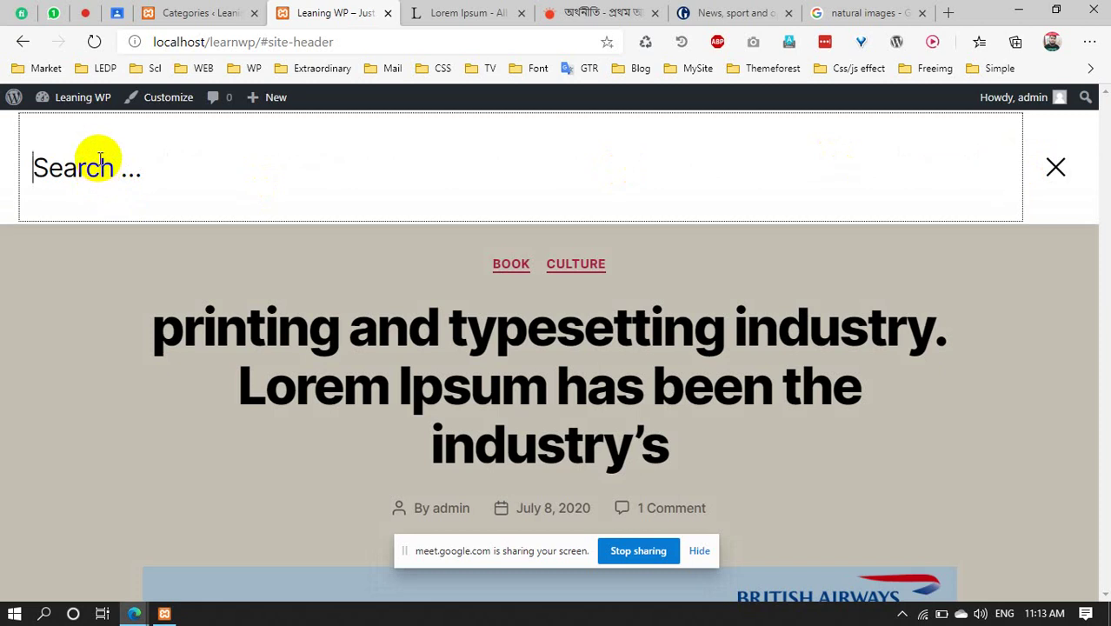
pyautogui.click(1054, 166)
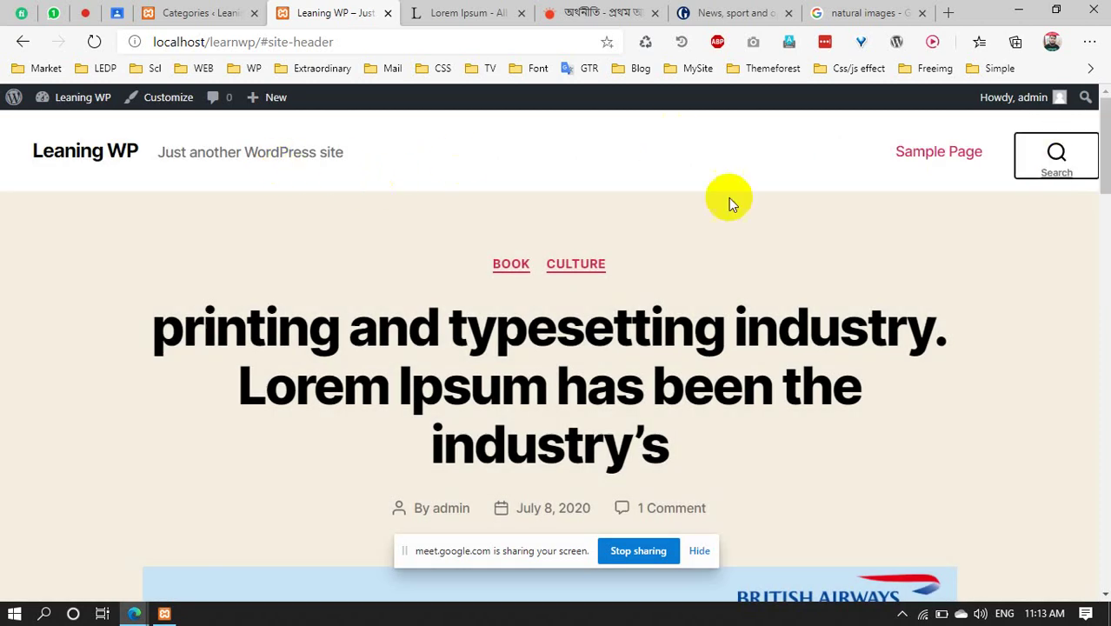
pyautogui.click(1062, 158)
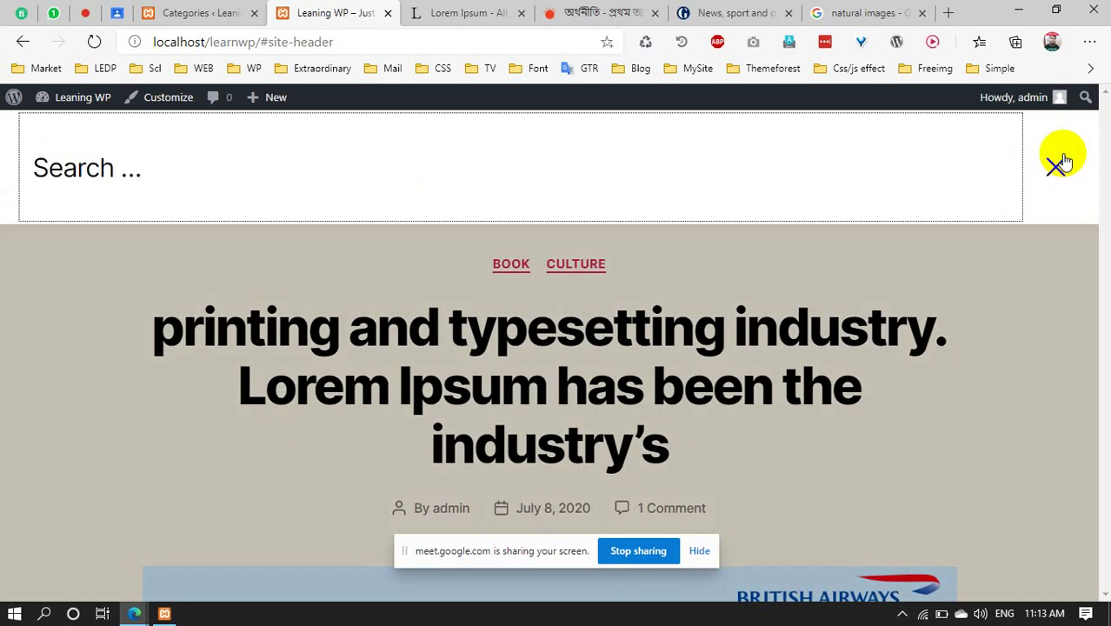
pyautogui.click(1062, 159)
pyautogui.click(1060, 156)
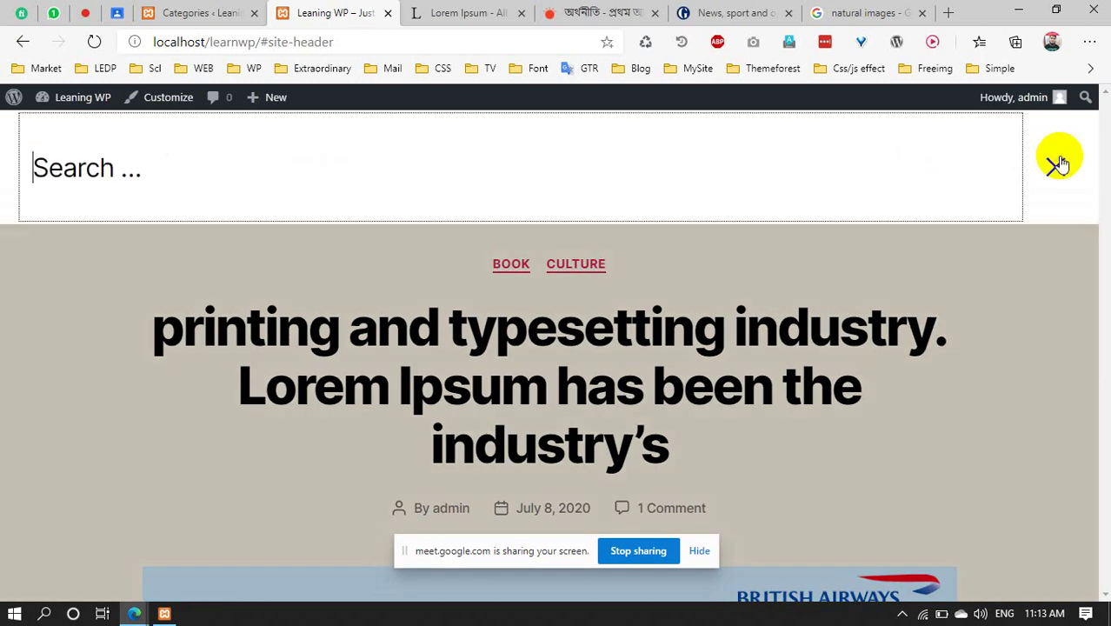
pyautogui.click(1055, 159)
pyautogui.click(1057, 161)
pyautogui.click(1054, 159)
# Switch to the lipsum.com page and highlight its Lorem Ipsum heading
pyautogui.click(458, 9)
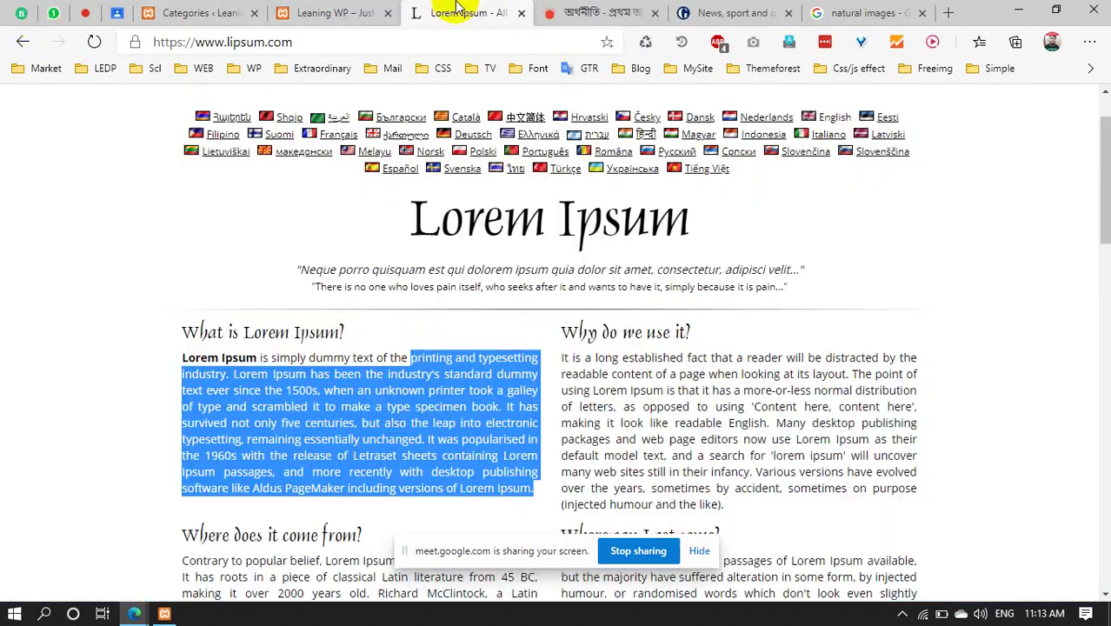
pyautogui.click(323, 10)
pyautogui.click(441, 10)
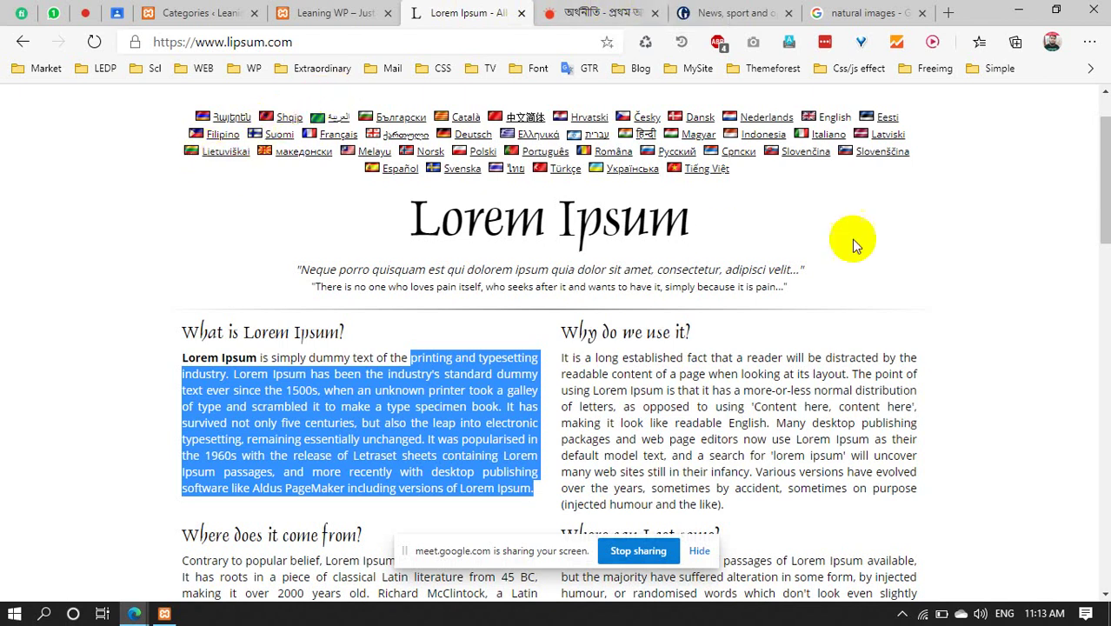
pyautogui.moveTo(412, 217); pyautogui.dragTo(706, 228)
pyautogui.click(494, 228)
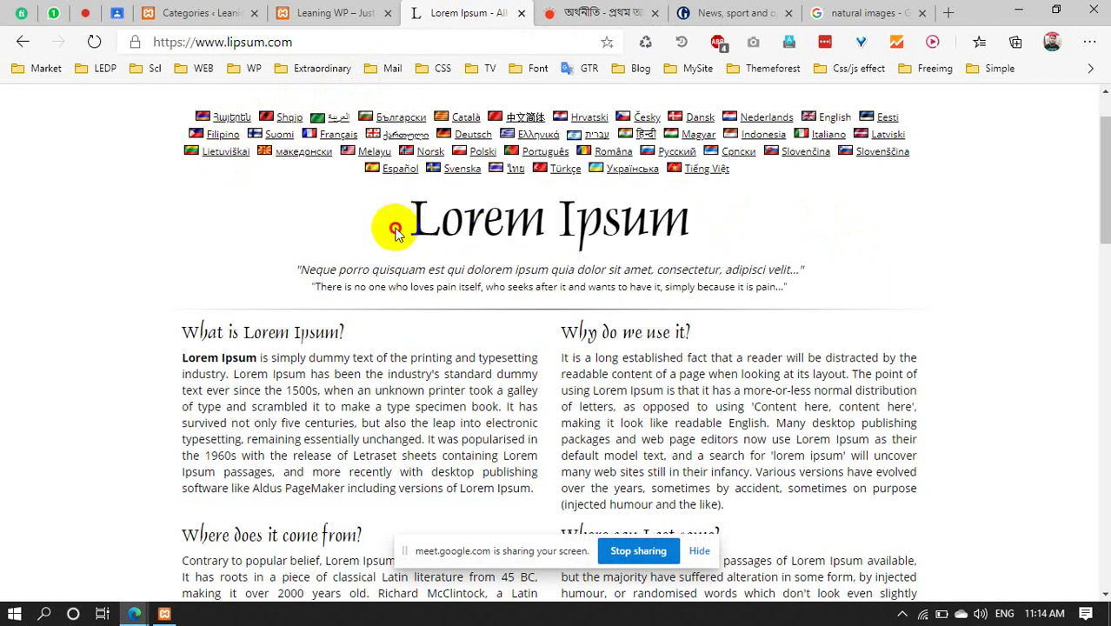
pyautogui.moveTo(392, 229); pyautogui.dragTo(739, 233)
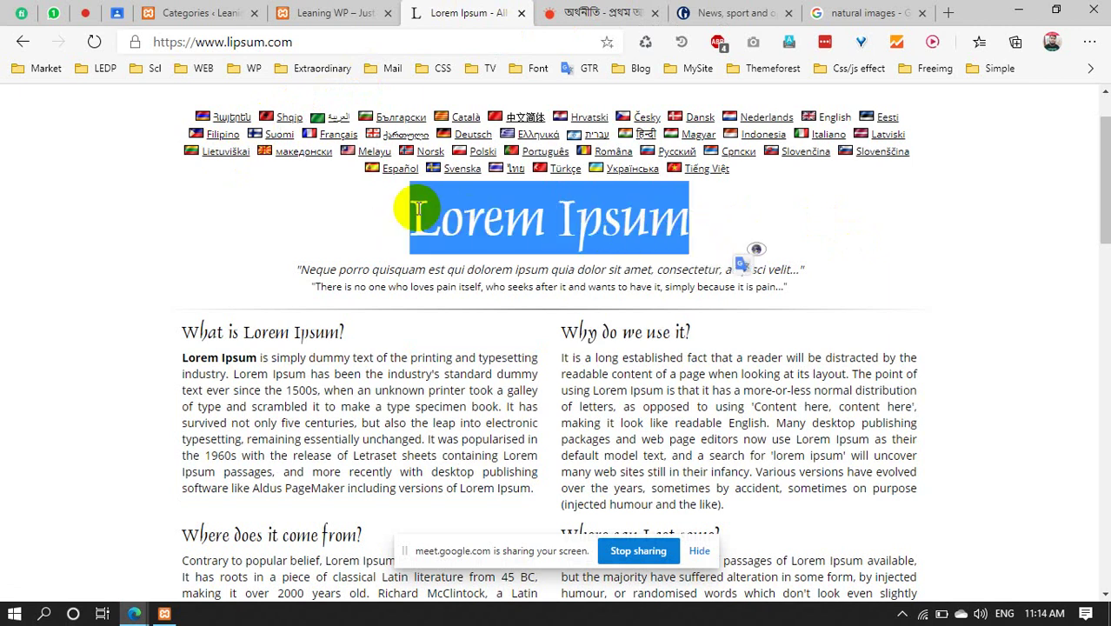
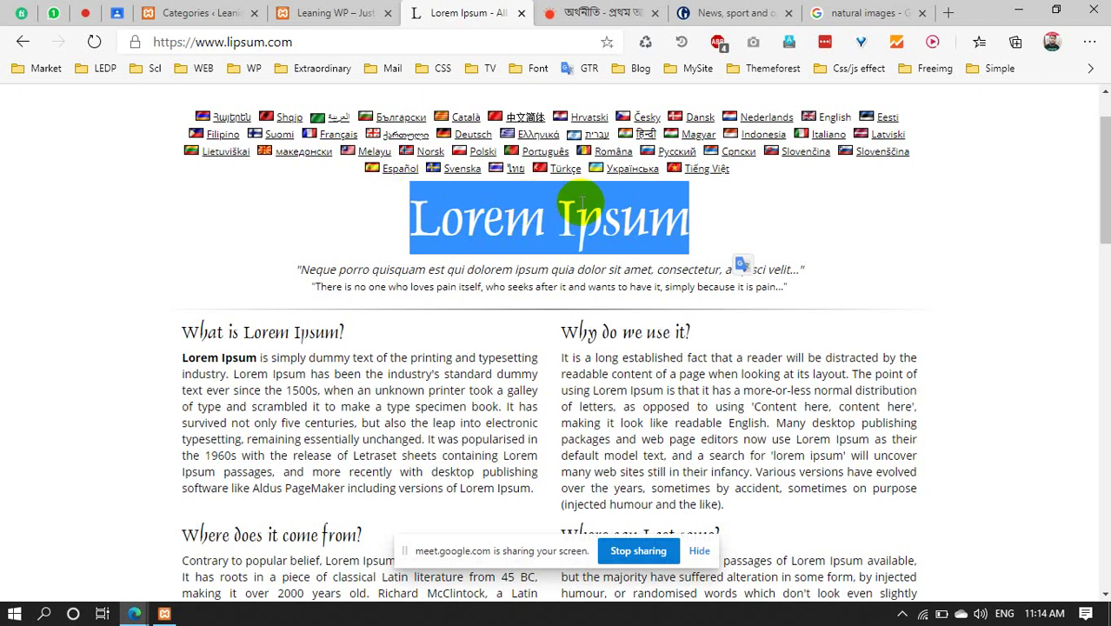
# Return to the WordPress Categories page and examine the Name and Slug fields for a new category
pyautogui.click(317, 12)
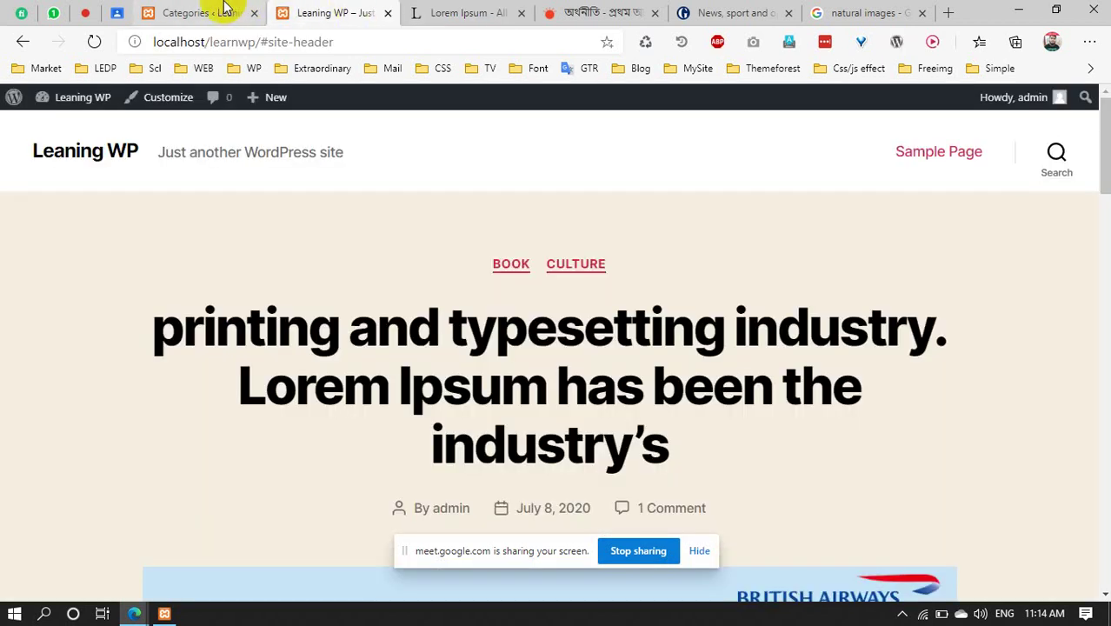
pyautogui.click(224, 9)
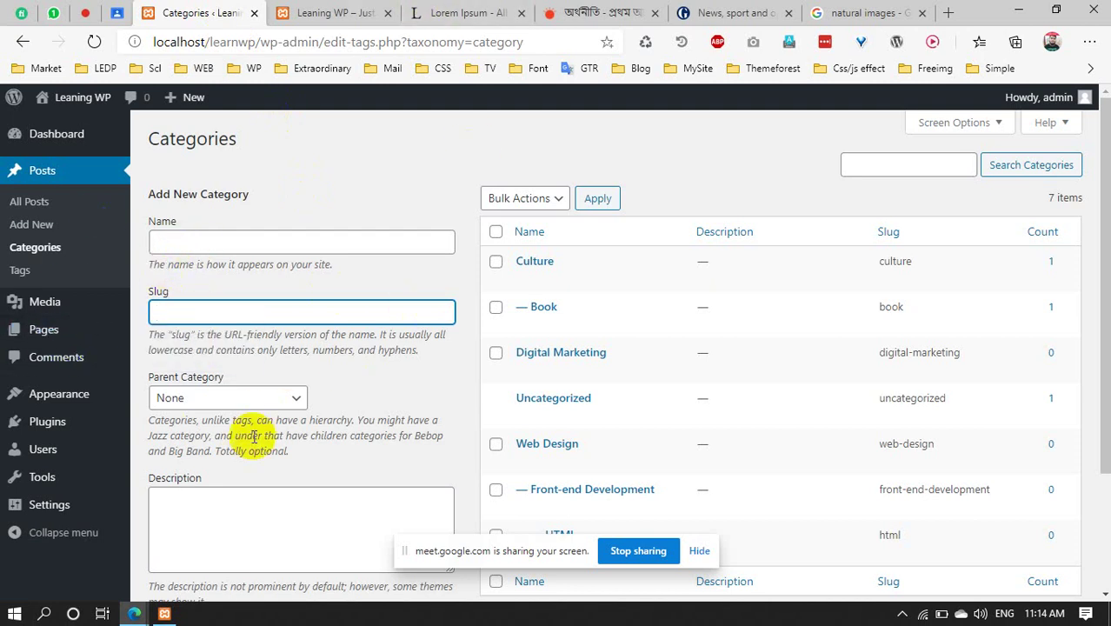
pyautogui.click(172, 239)
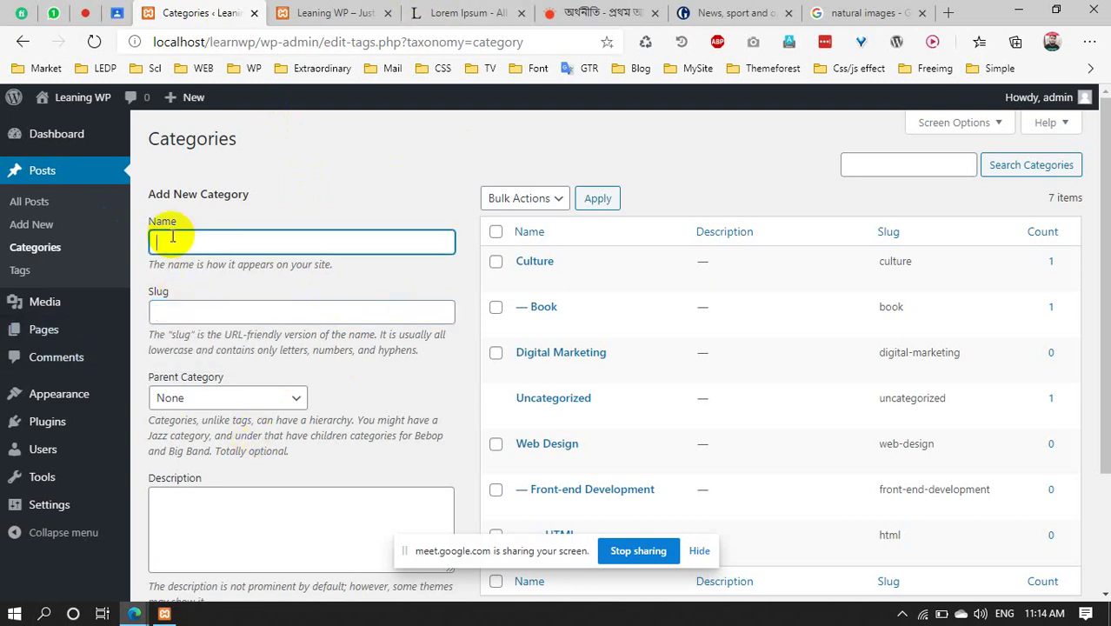
pyautogui.click(185, 310)
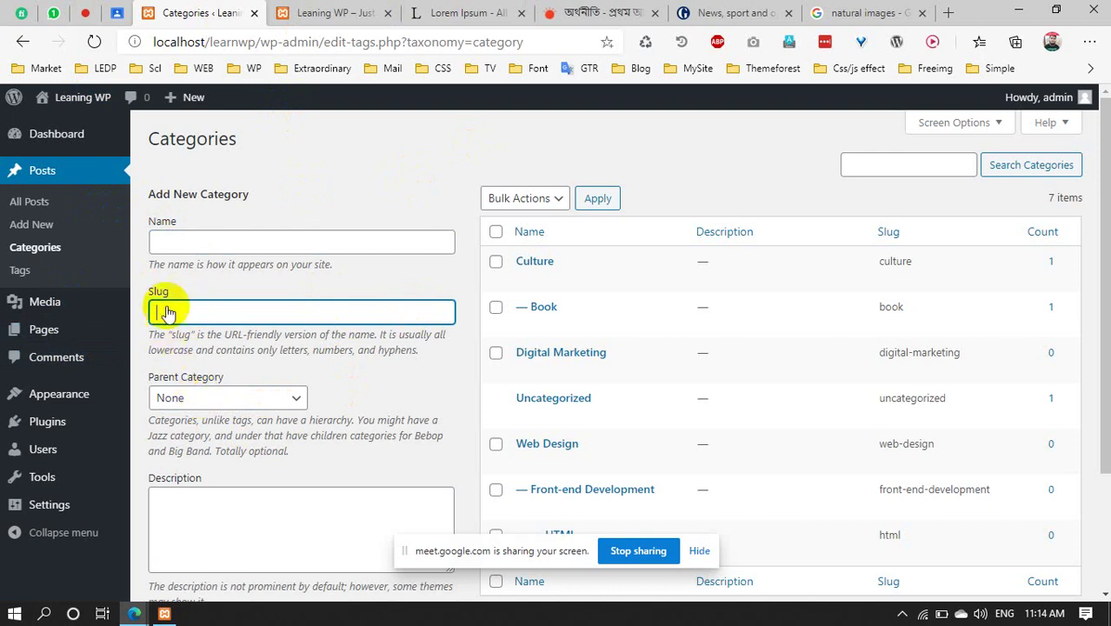
pyautogui.click(173, 239)
pyautogui.click(188, 318)
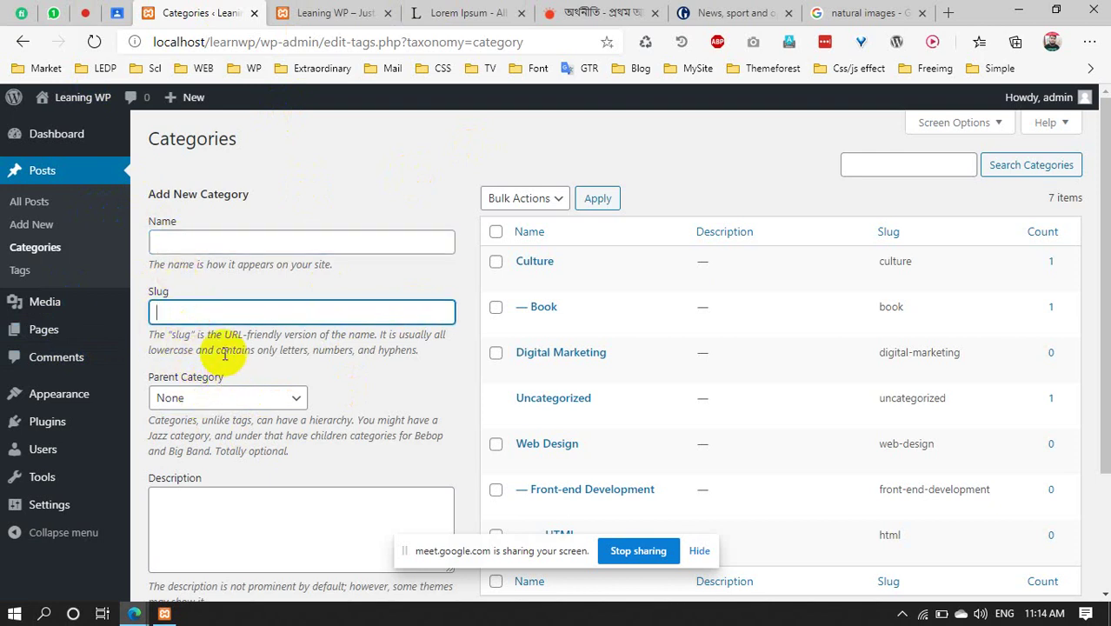
# Highlight and read the help text that explains the Slug field
pyautogui.moveTo(152, 333); pyautogui.dragTo(347, 363)
pyautogui.click(314, 344)
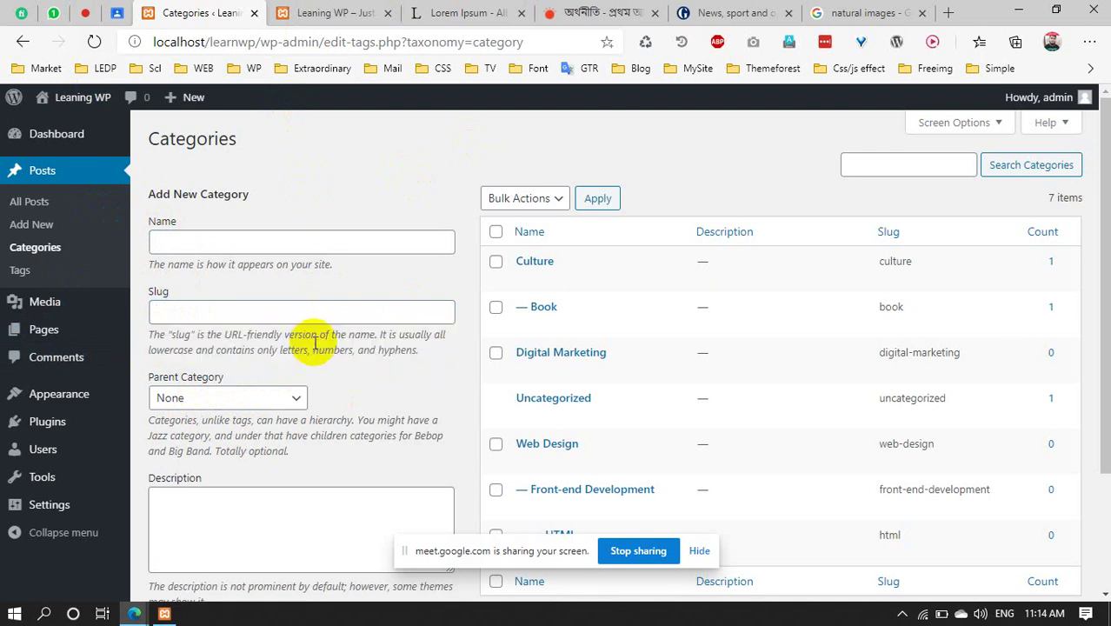
pyautogui.tripleClick(426, 352)
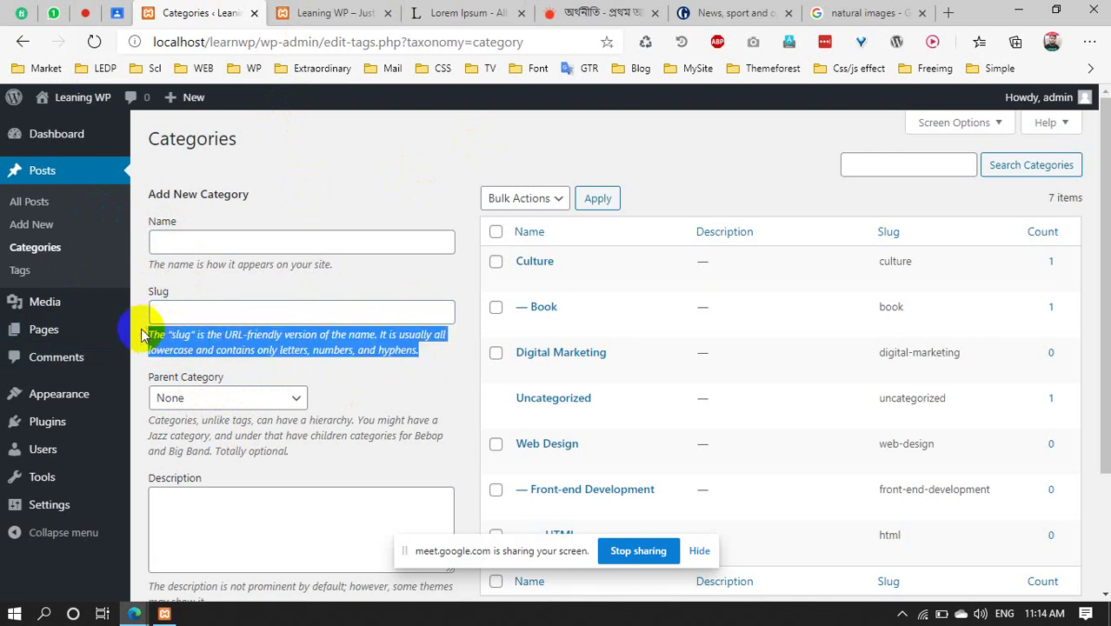
pyautogui.moveTo(26, 395)
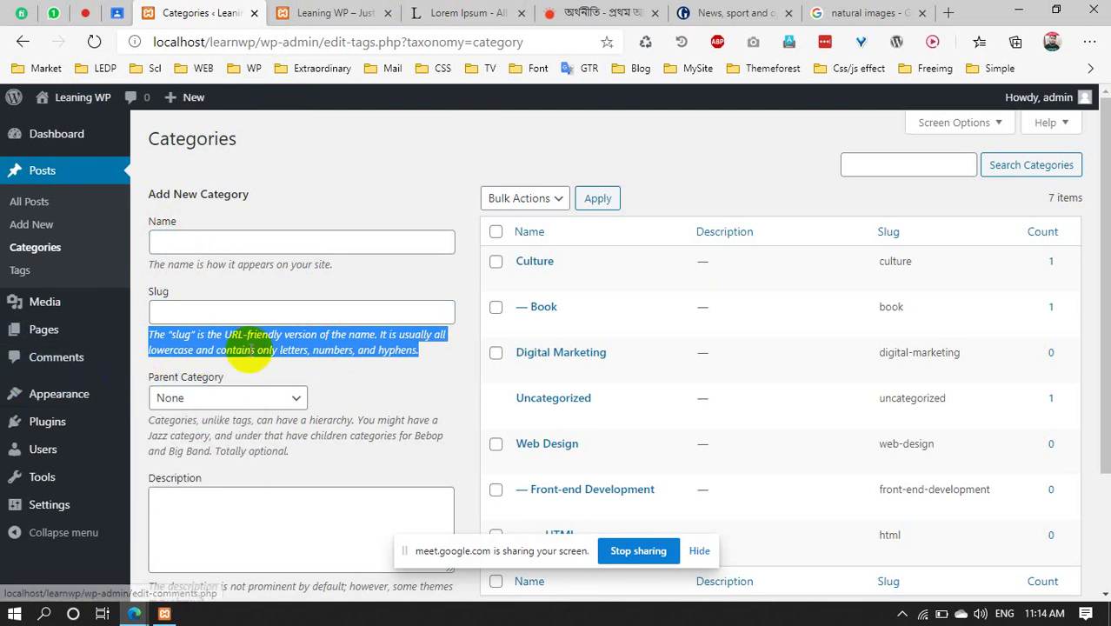
pyautogui.click(328, 347)
pyautogui.moveTo(420, 350); pyautogui.dragTo(209, 316)
pyautogui.click(154, 335)
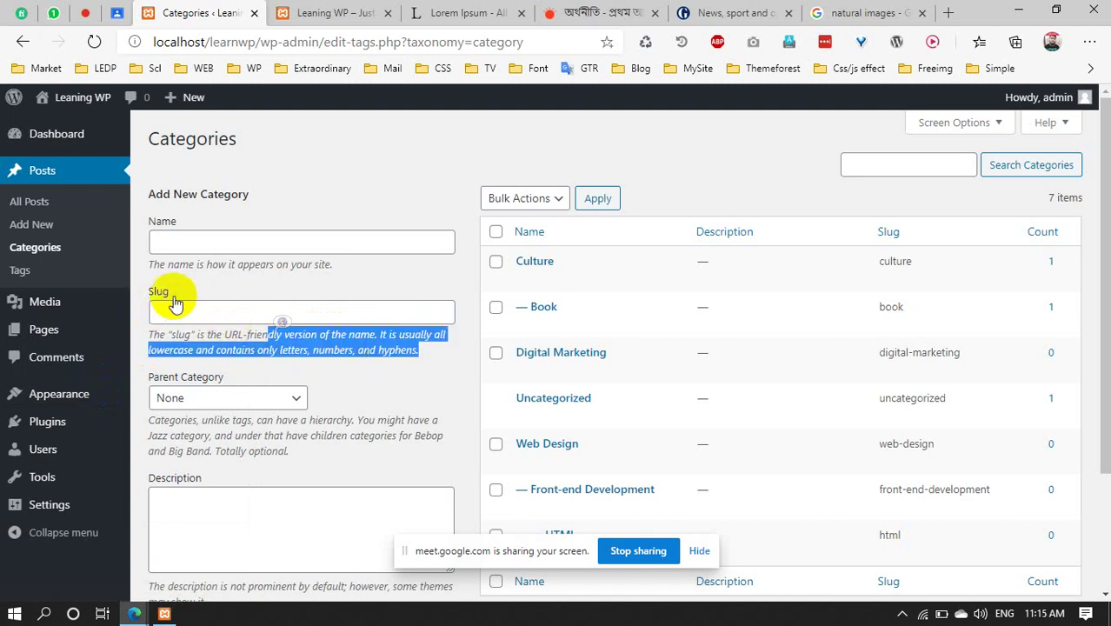
# Look through the list of existing categories and their slugs, from Culture down to HTML
pyautogui.click(193, 244)
pyautogui.moveTo(66, 131)
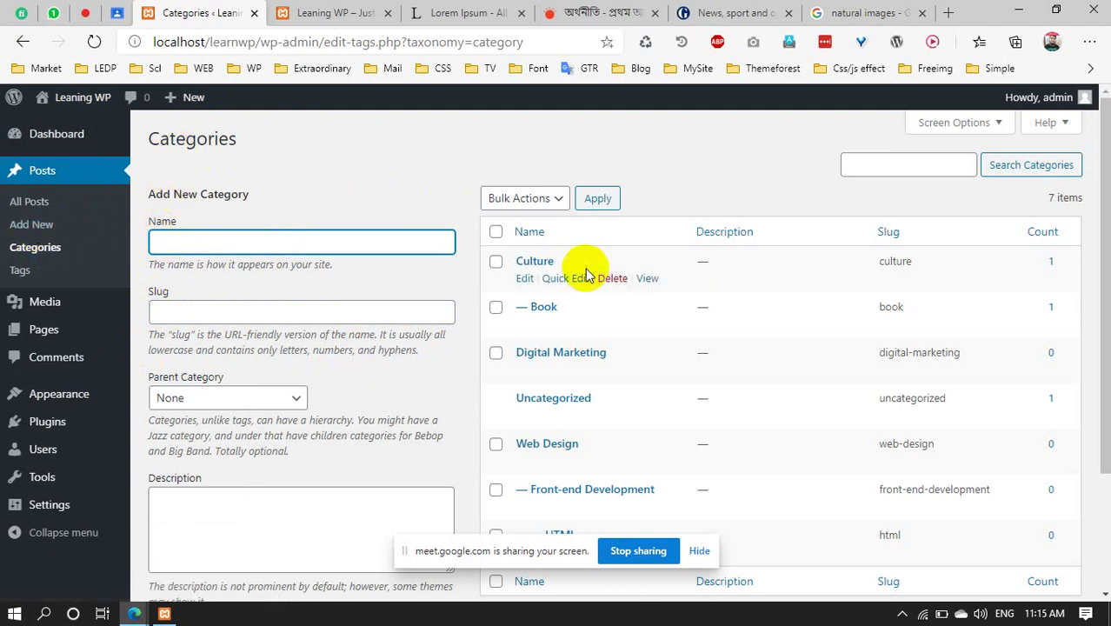
pyautogui.scroll(-2, 573, 286)
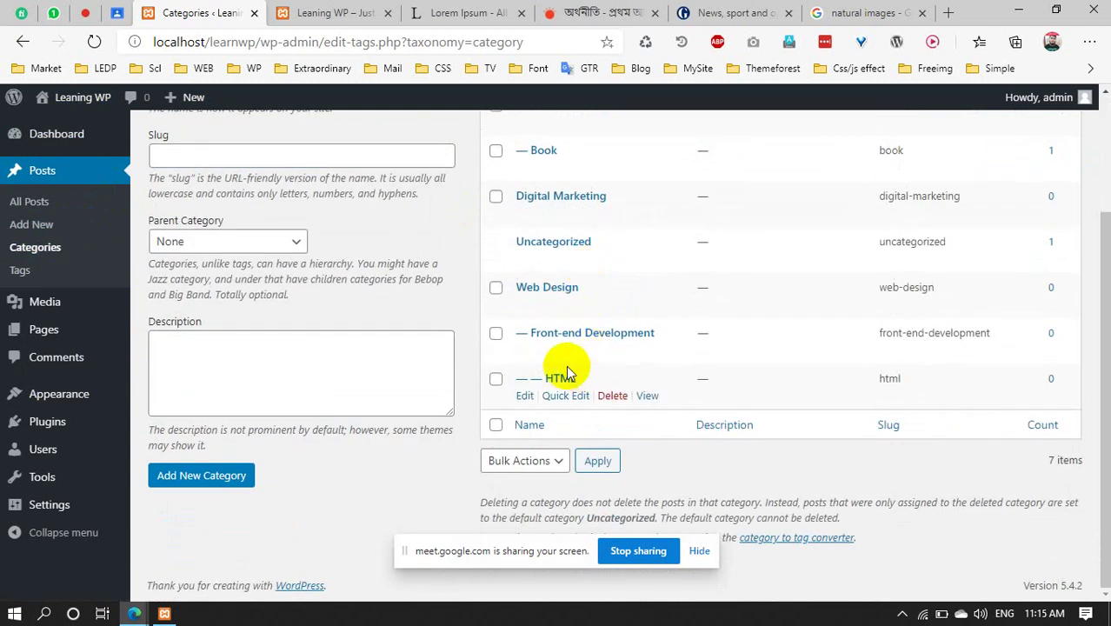
pyautogui.scroll(1, 556, 356)
pyautogui.scroll(1, 532, 261)
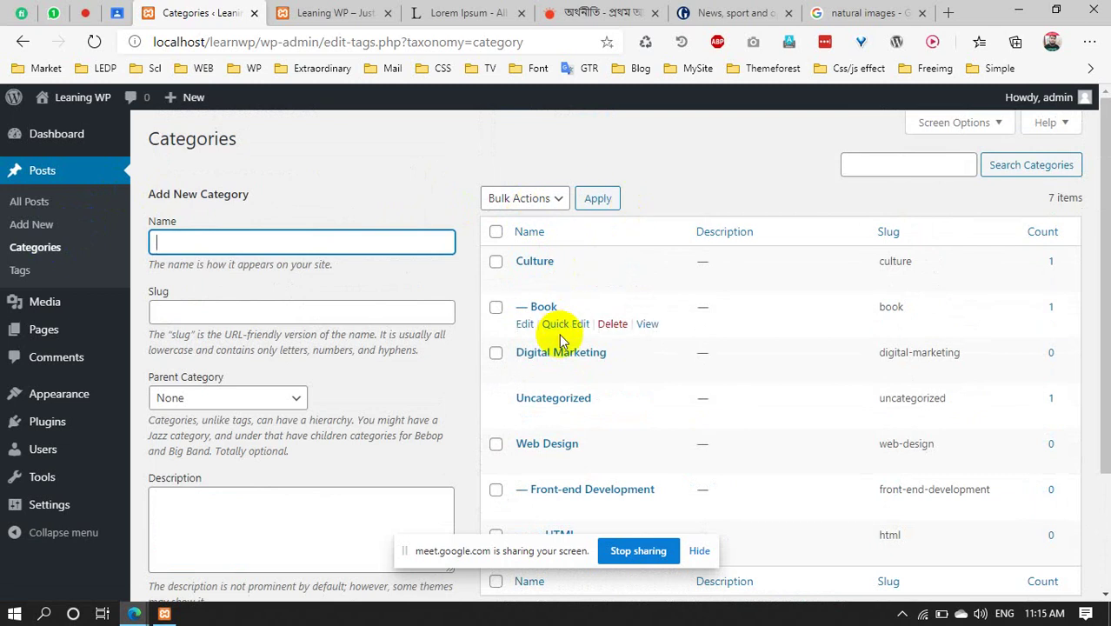
pyautogui.scroll(-2, 558, 338)
pyautogui.scroll(2, 560, 357)
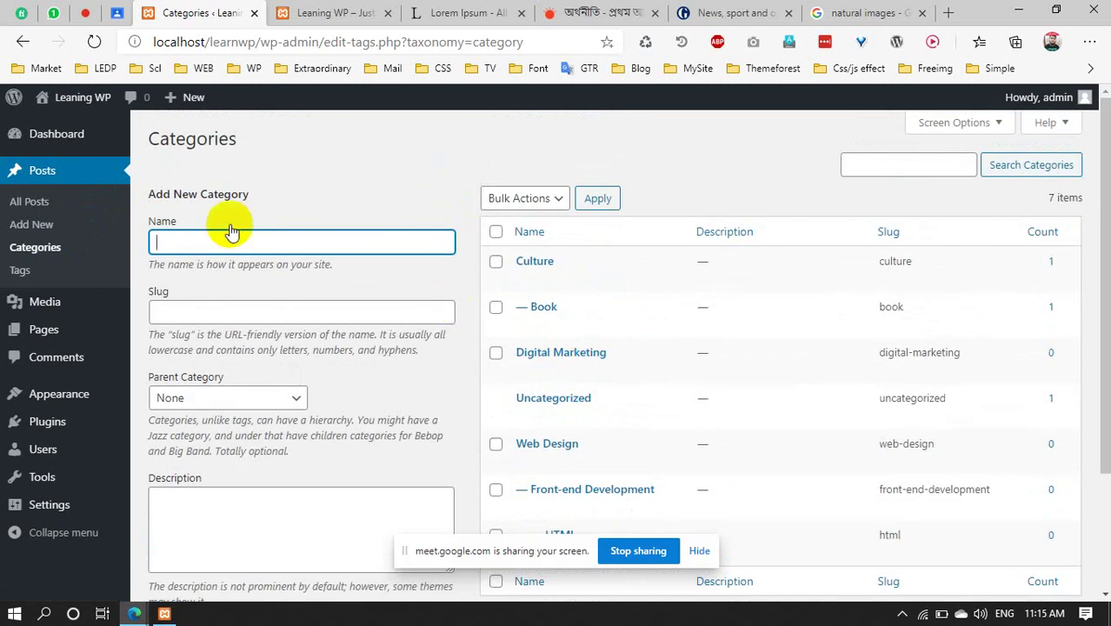
# Compare the empty Name and Slug fields, and highlight part of the category page's URL
pyautogui.click(198, 307)
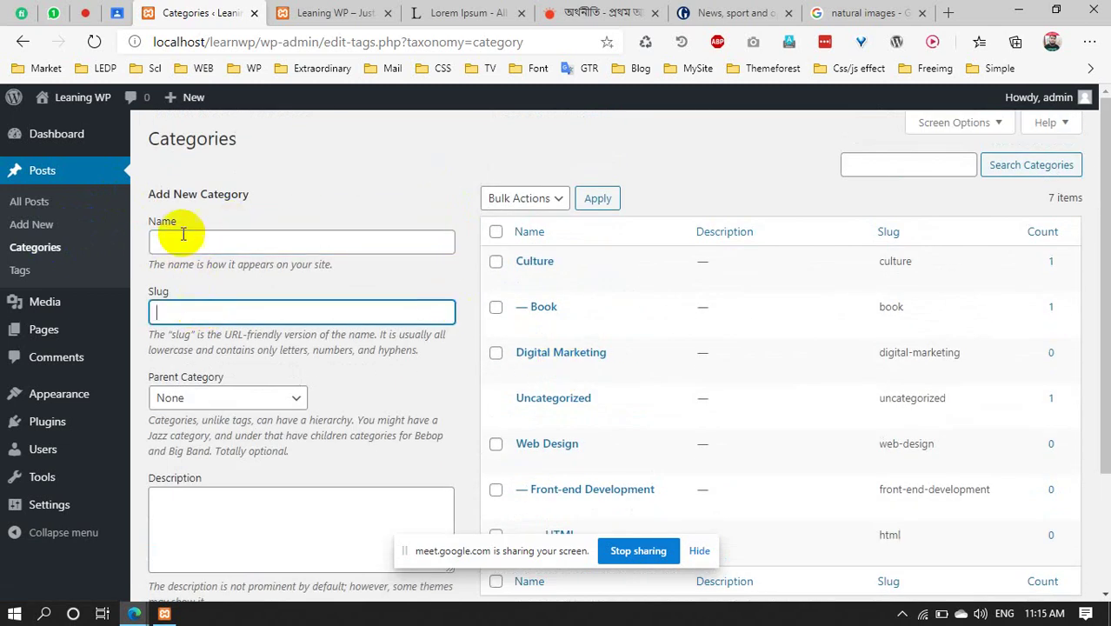
pyautogui.click(181, 235)
pyautogui.click(206, 311)
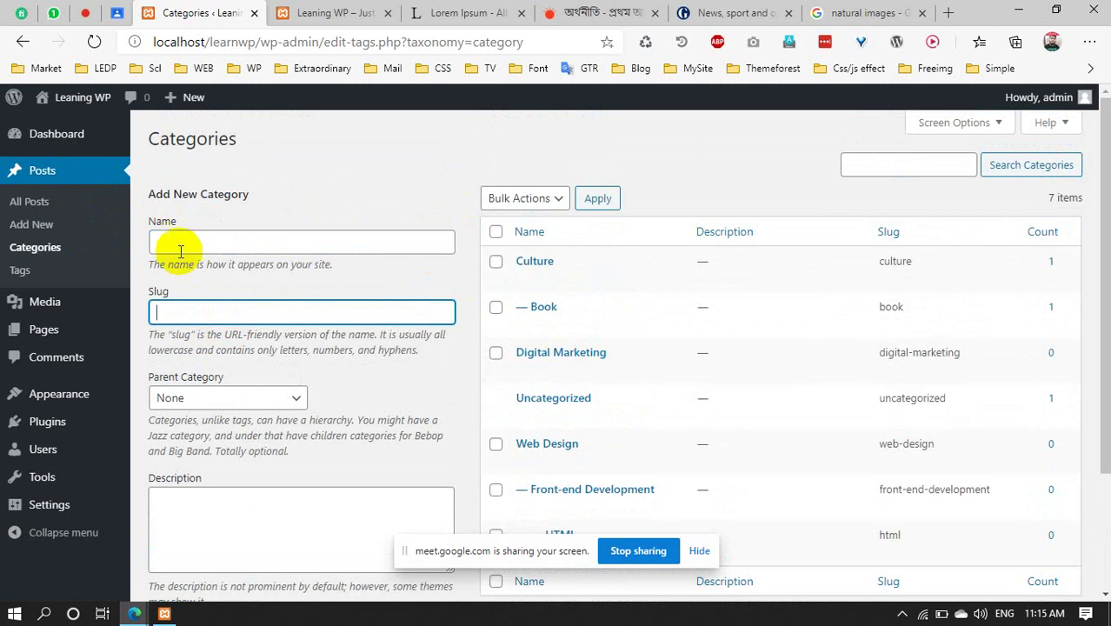
pyautogui.click(179, 243)
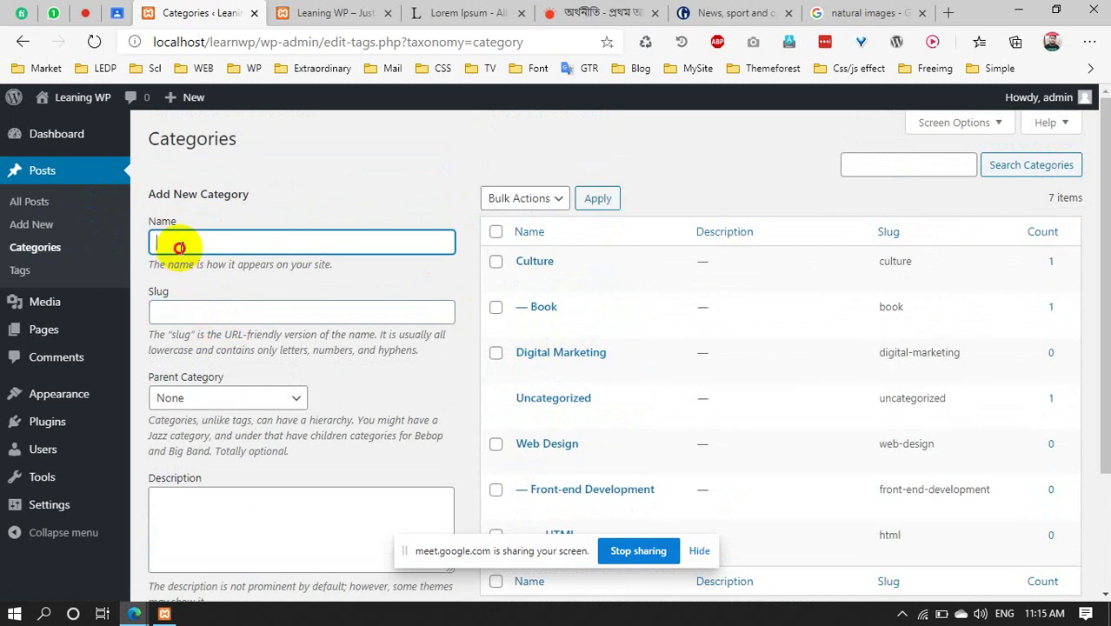
pyautogui.click(210, 307)
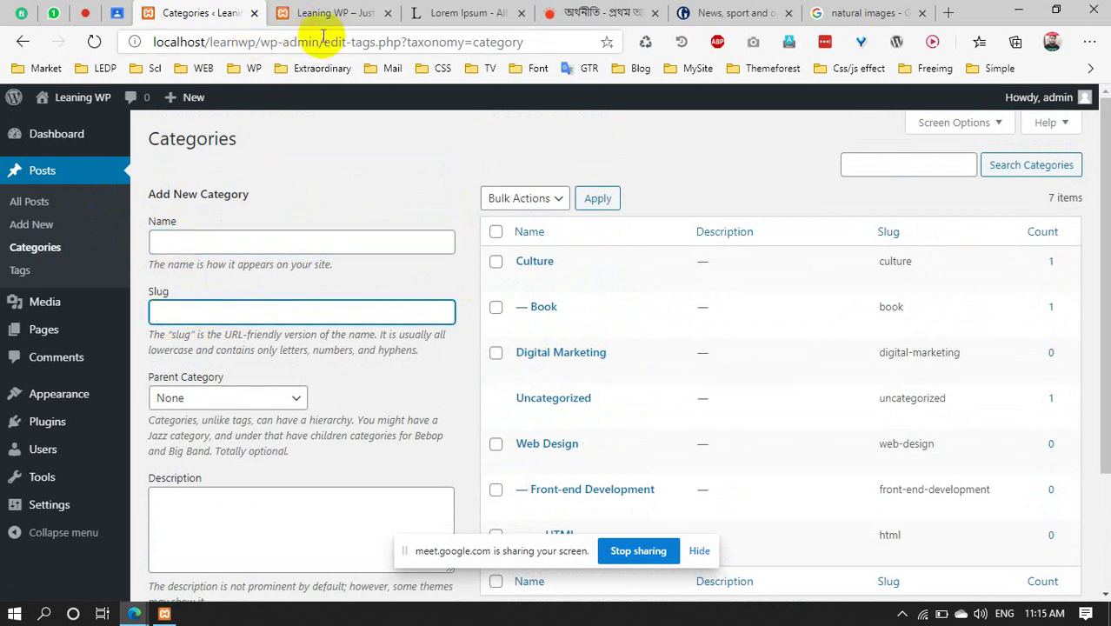
pyautogui.moveTo(333, 41); pyautogui.dragTo(362, 41)
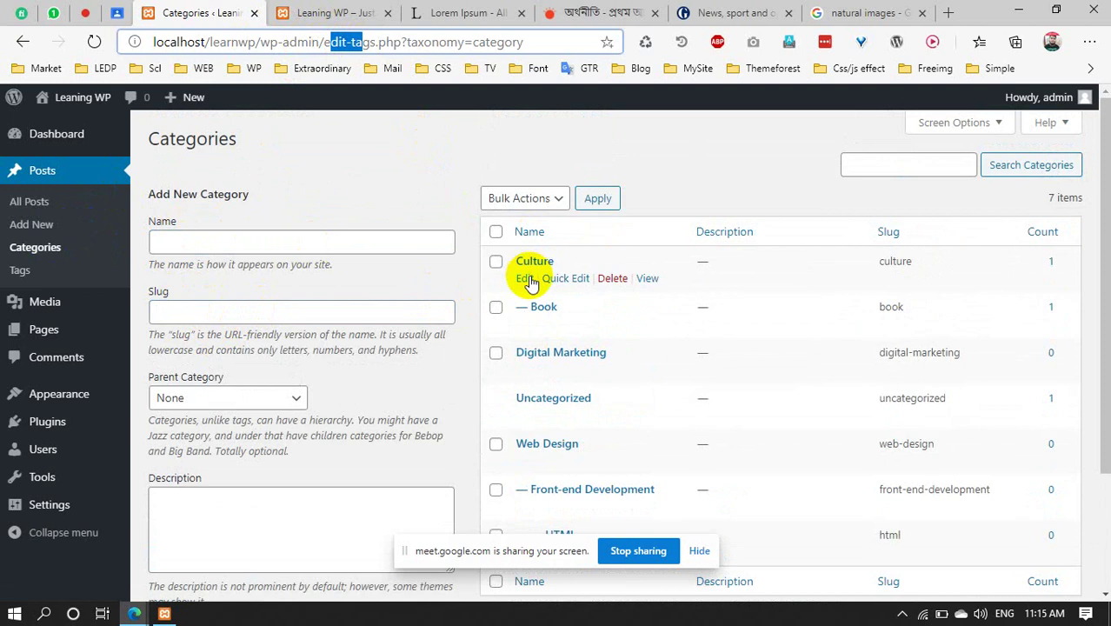
# Open the Culture category's page in a new browser tab and highlight the category slug in its URL
pyautogui.rightClick(647, 278)
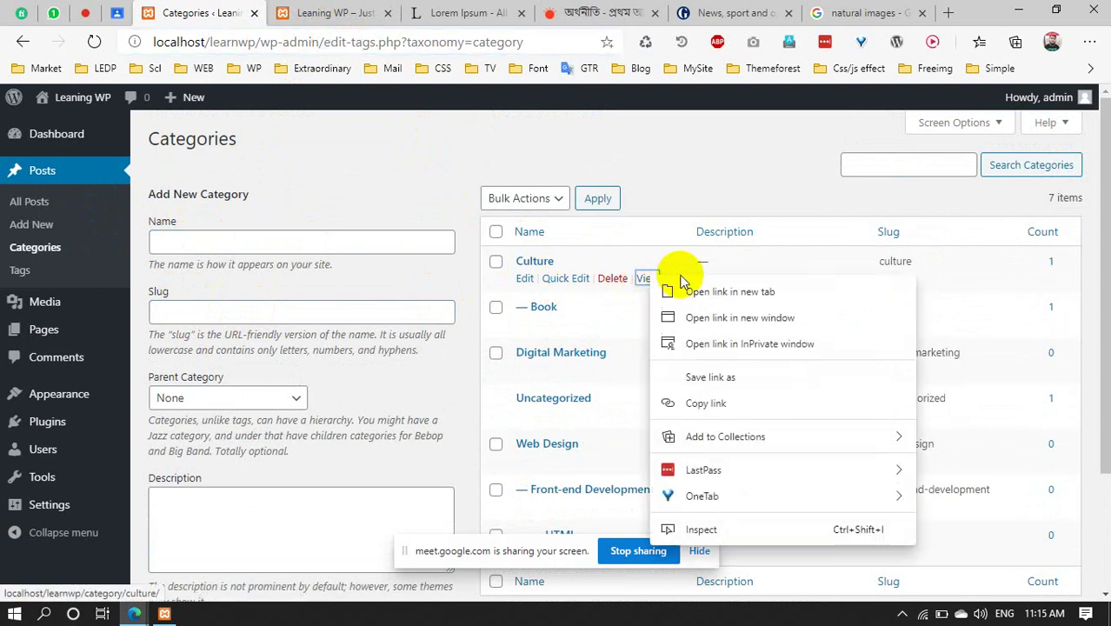
pyautogui.click(696, 290)
pyautogui.click(297, 13)
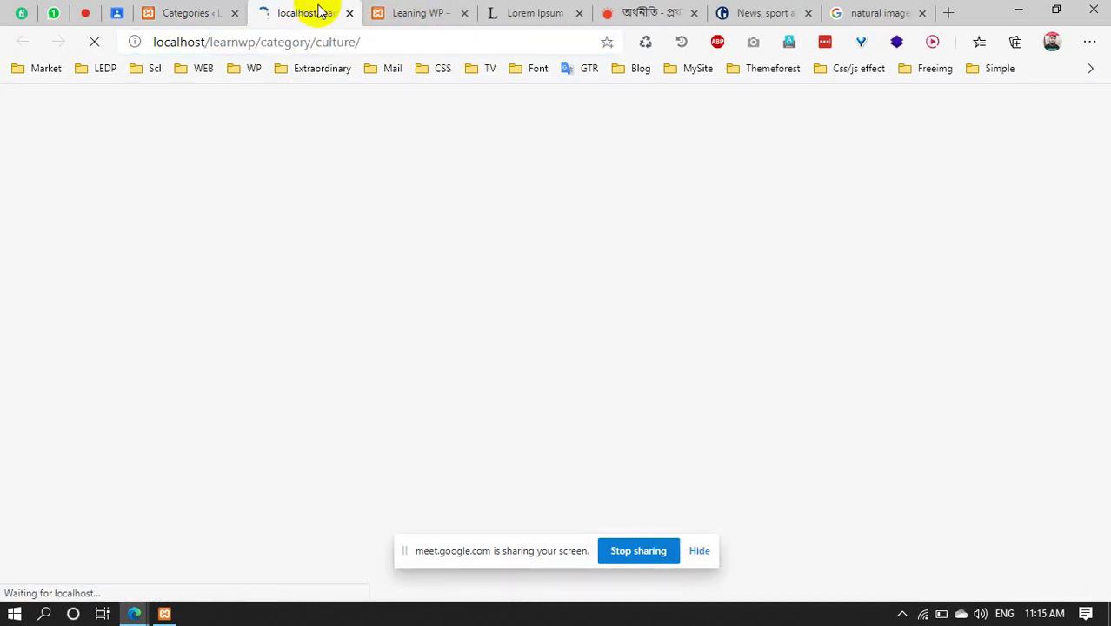
pyautogui.moveTo(315, 43); pyautogui.dragTo(352, 45)
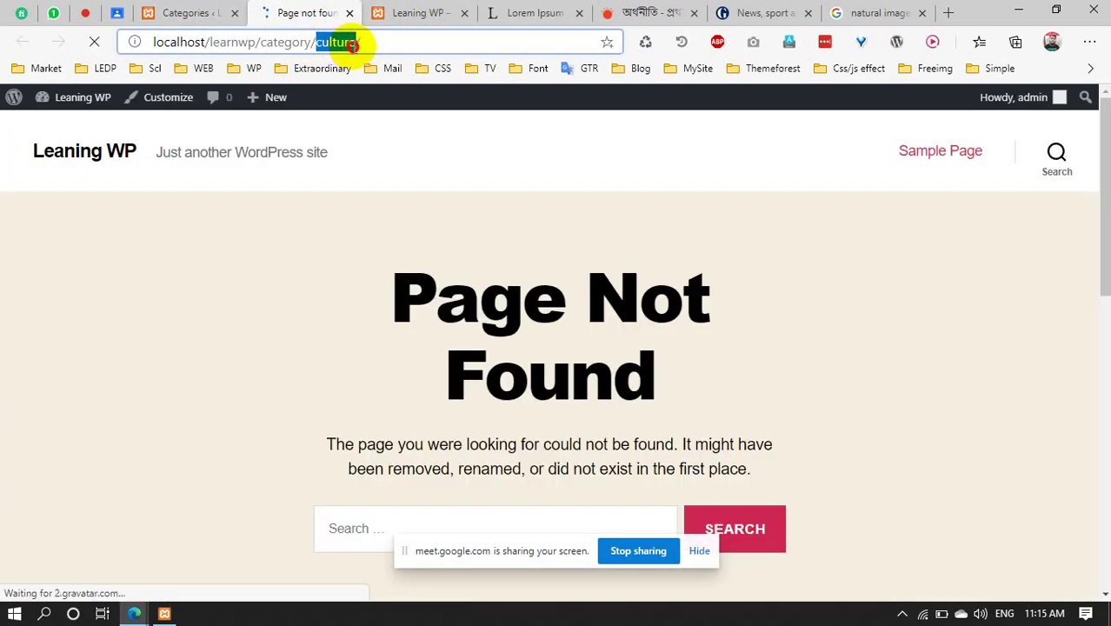
# Examine the parts of the Culture page's URL, highlighting the localhost domain, the category segment and the slug
pyautogui.moveTo(164, 44); pyautogui.dragTo(187, 45)
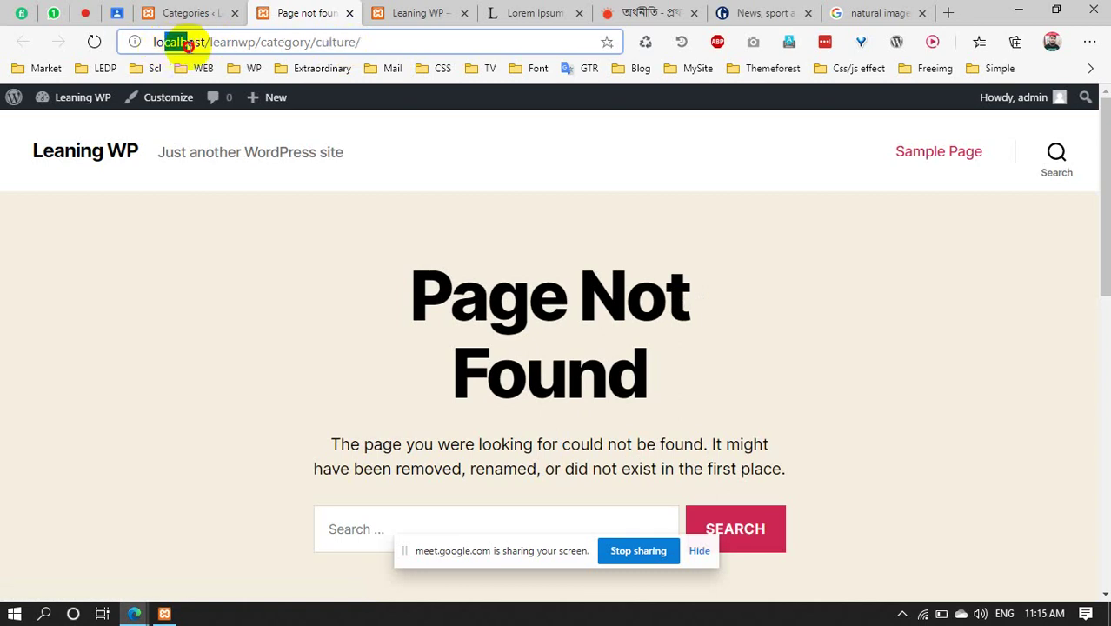
pyautogui.moveTo(256, 43); pyautogui.dragTo(323, 41)
pyautogui.click(328, 41)
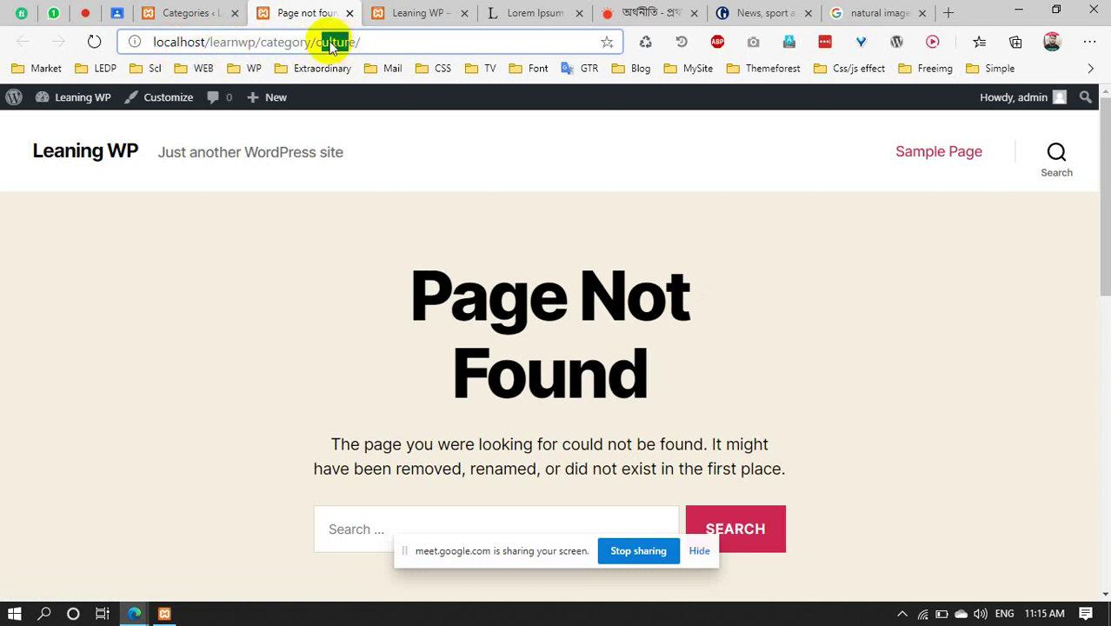
pyautogui.moveTo(216, 41); pyautogui.dragTo(363, 42)
pyautogui.click(297, 41)
pyautogui.click(251, 41)
# Quick-edit the Culture category on the Categories page and set its slug to culture-1
pyautogui.click(193, 12)
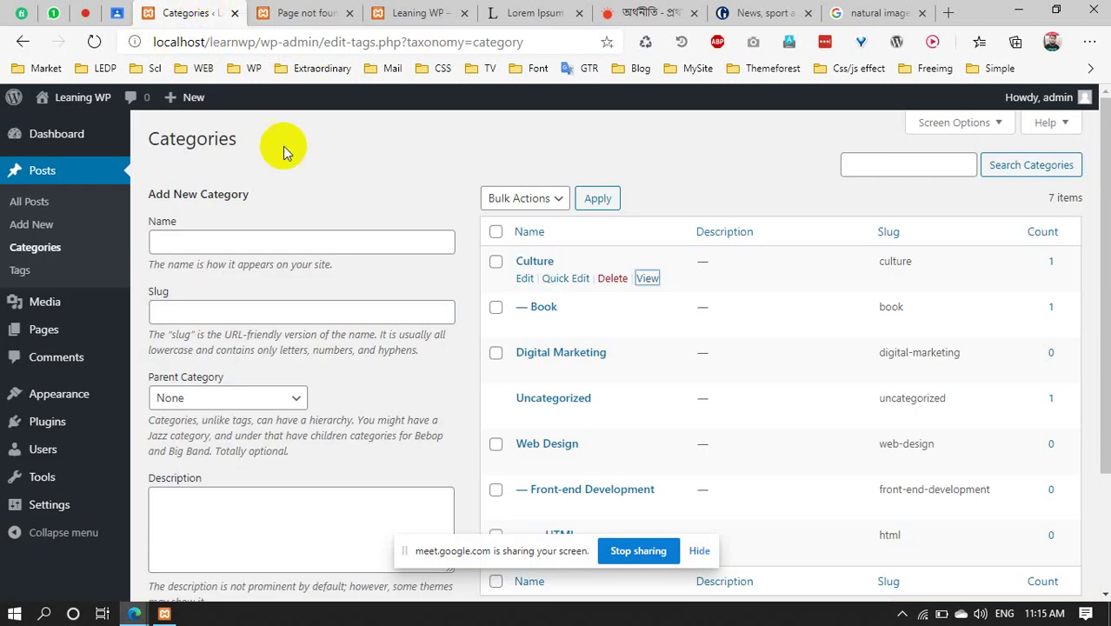
pyautogui.click(561, 278)
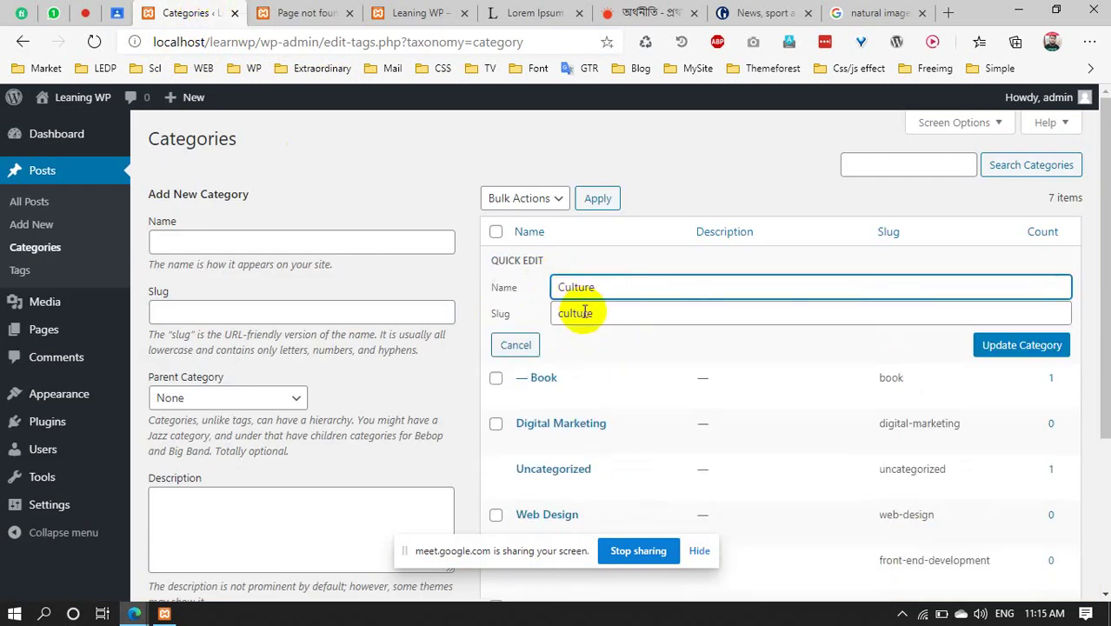
pyautogui.click(605, 313)
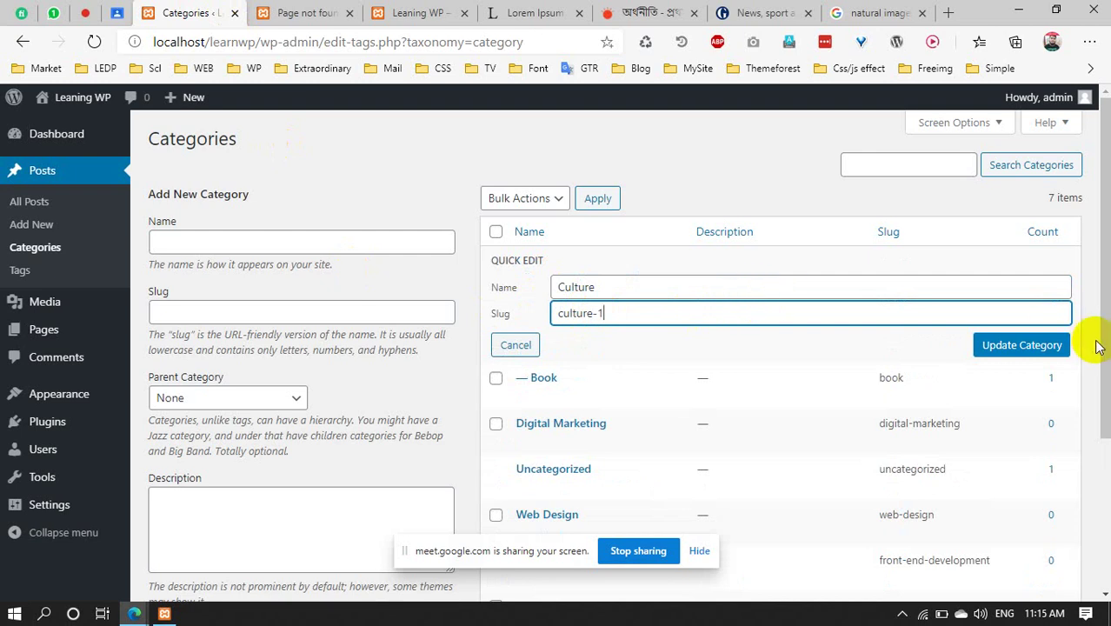
pyautogui.click(1043, 343)
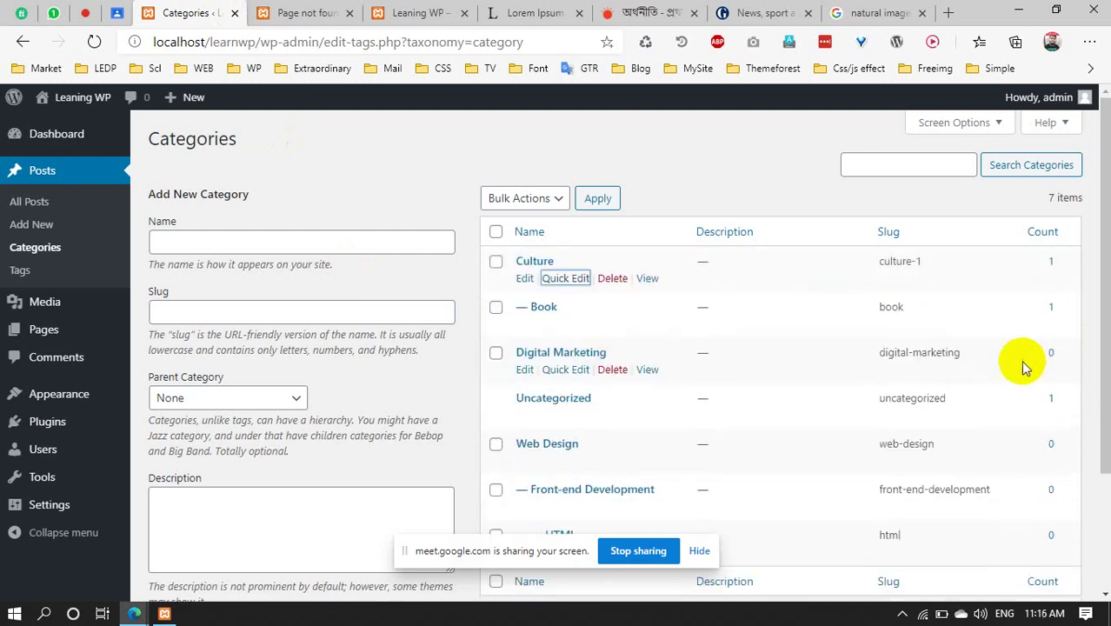
# Reload the already open Culture category page to test its old URL, and return to the Categories page
pyautogui.click(328, 9)
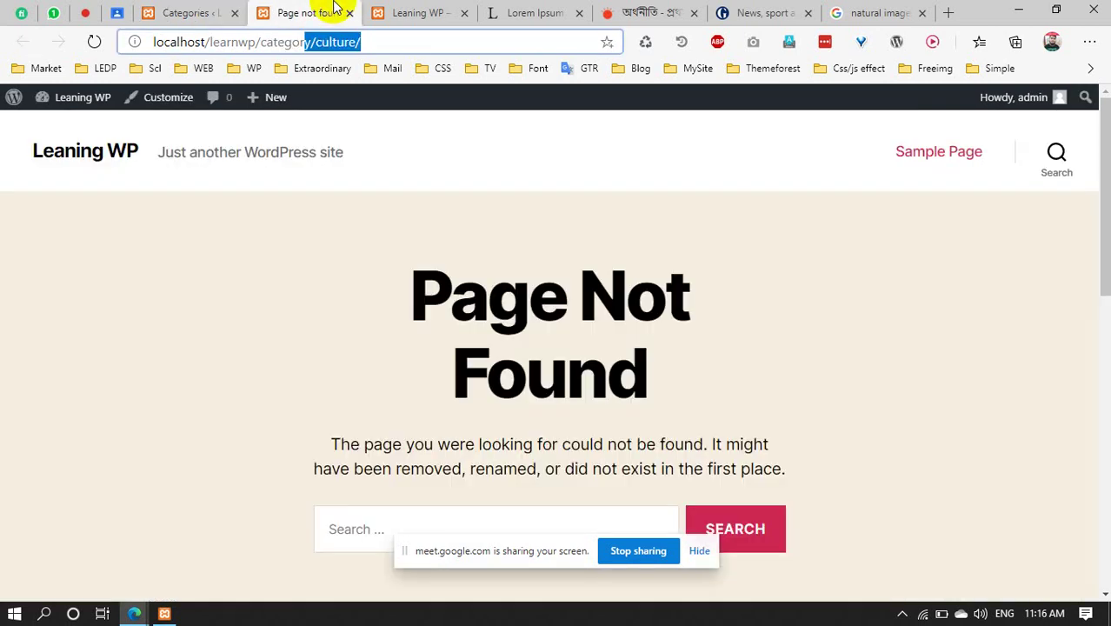
pyautogui.click(98, 48)
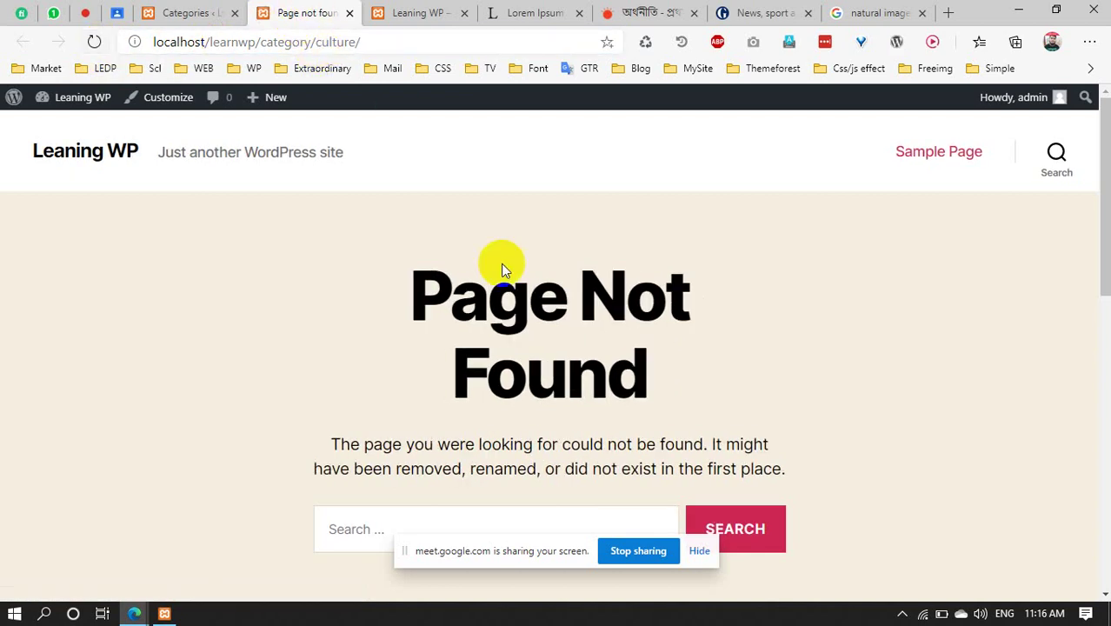
pyautogui.click(212, 16)
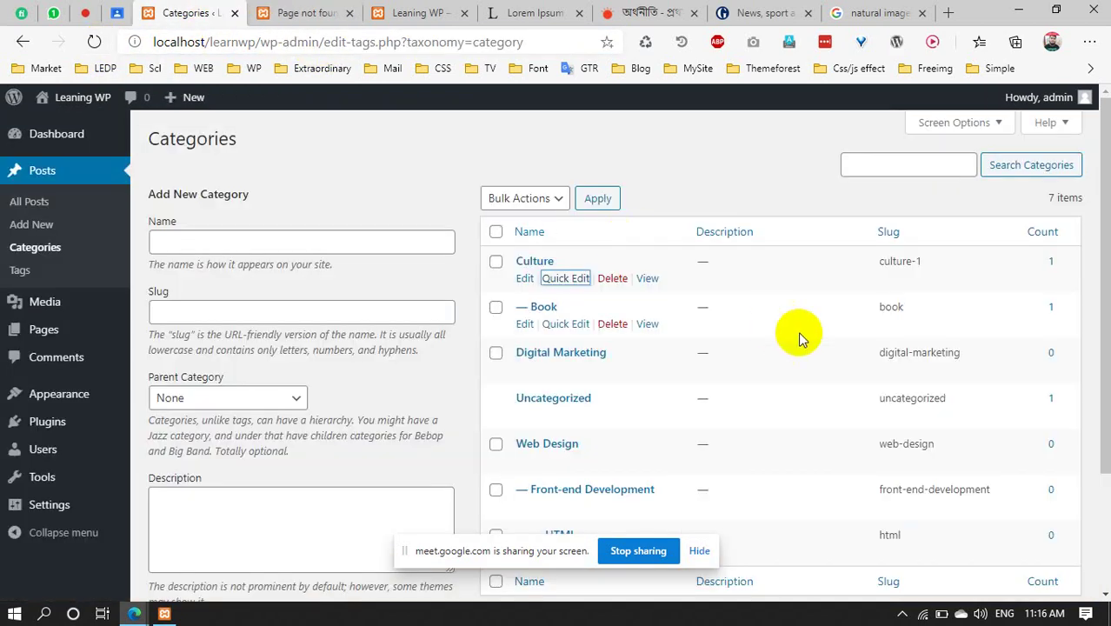
# Open the Culture category's page in a new tab, close the old one, and highlight culture-1 in the URL
pyautogui.rightClick(647, 279)
pyautogui.rightClick(644, 279)
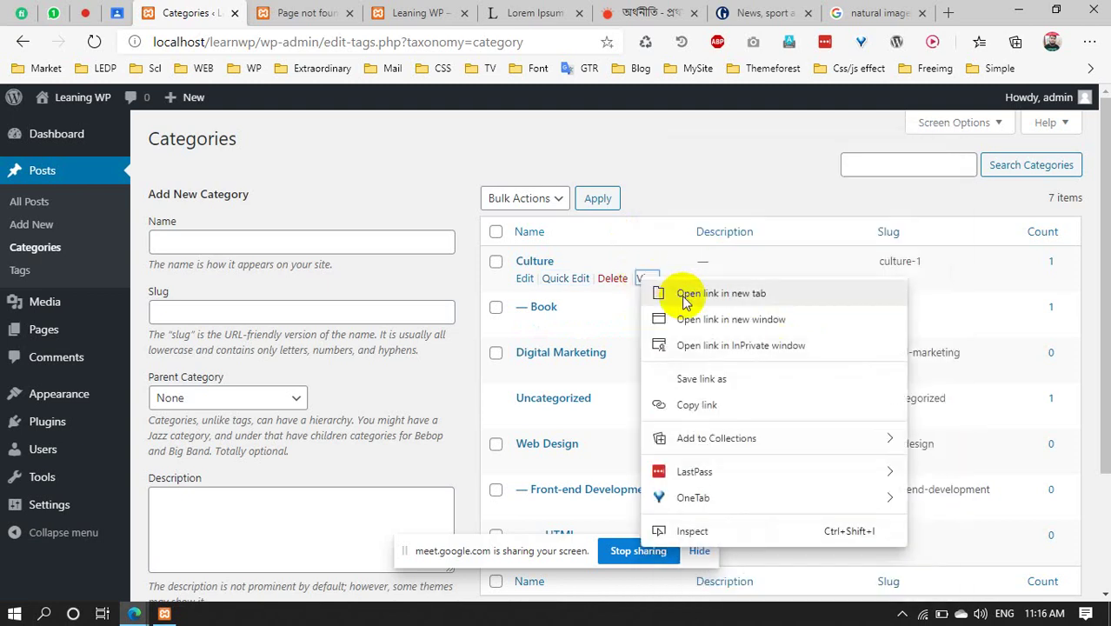
pyautogui.click(721, 293)
pyautogui.click(285, 13)
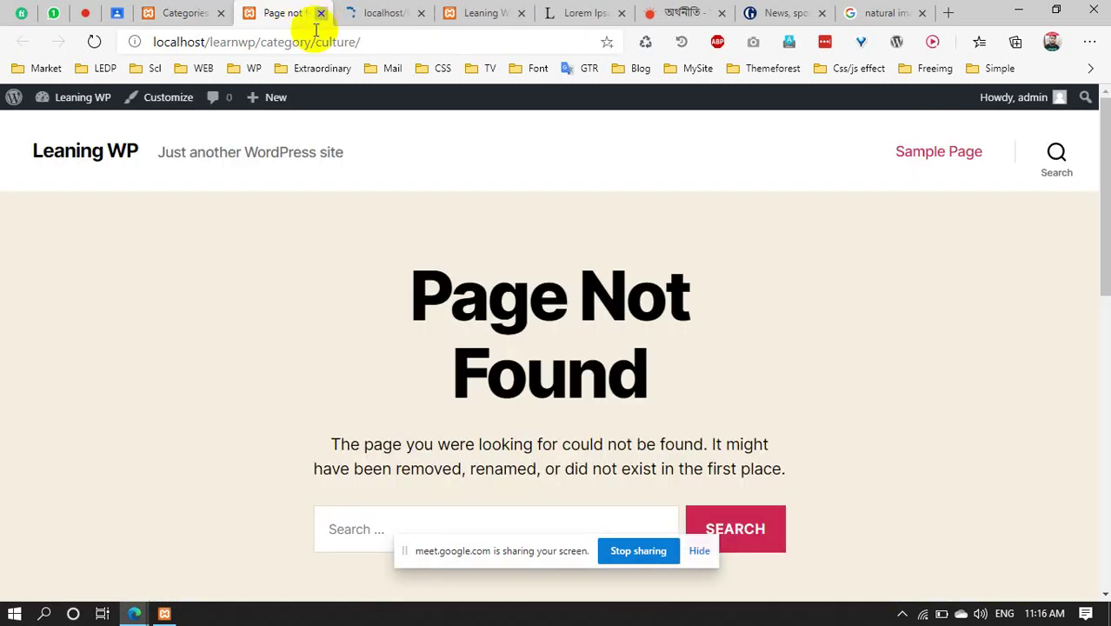
pyautogui.click(321, 14)
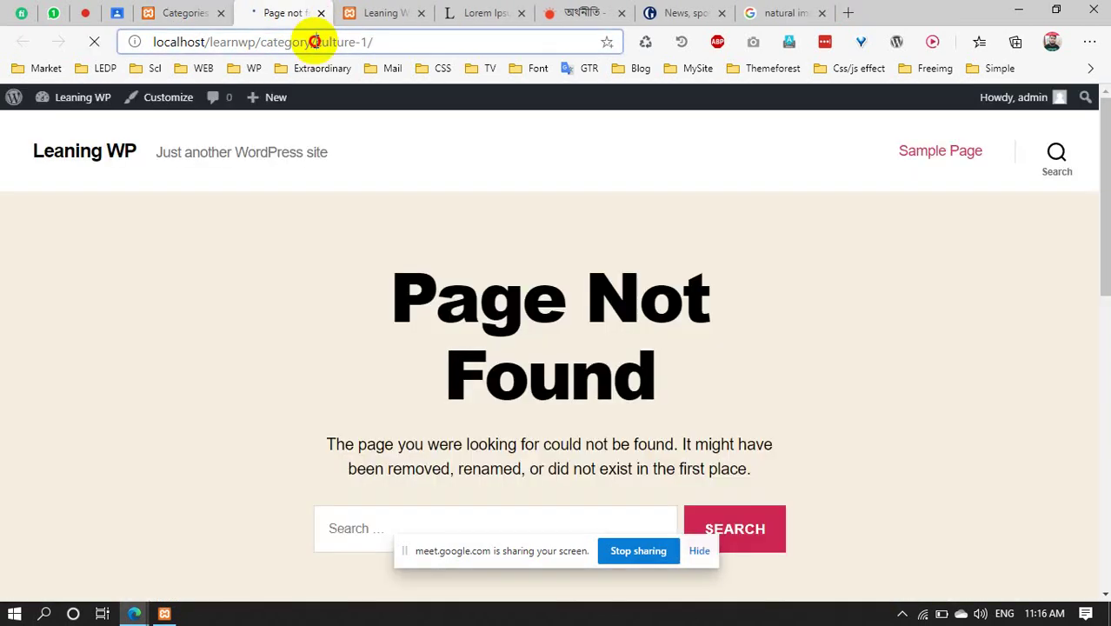
pyautogui.moveTo(317, 42); pyautogui.dragTo(358, 42)
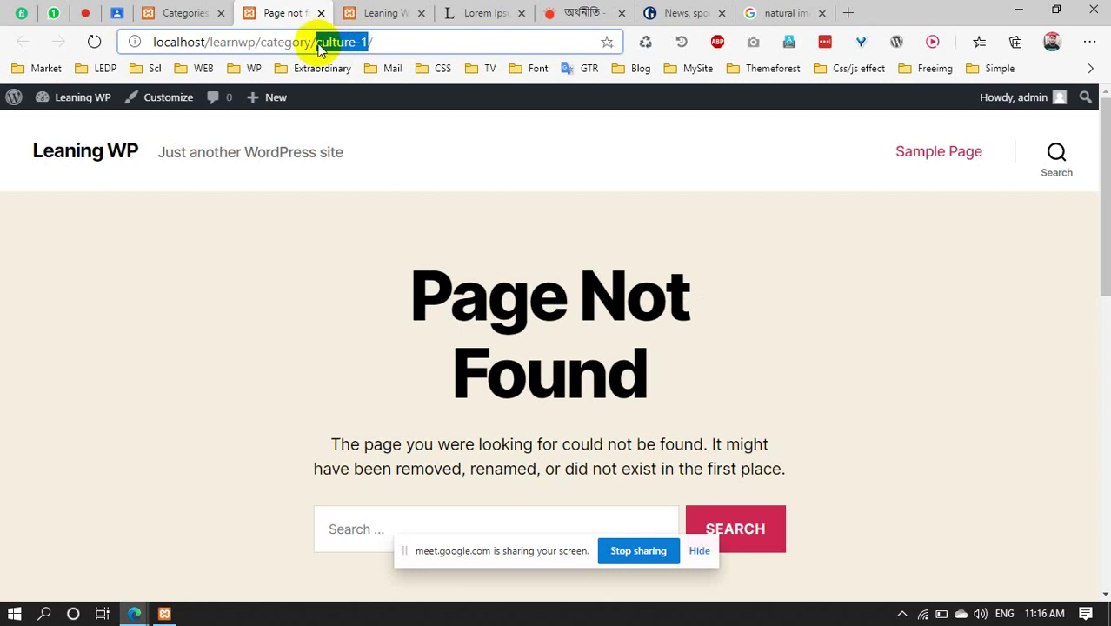
# Return to the Categories page and enter Graphics Design as the name of a new category
pyautogui.click(177, 12)
pyautogui.click(215, 242)
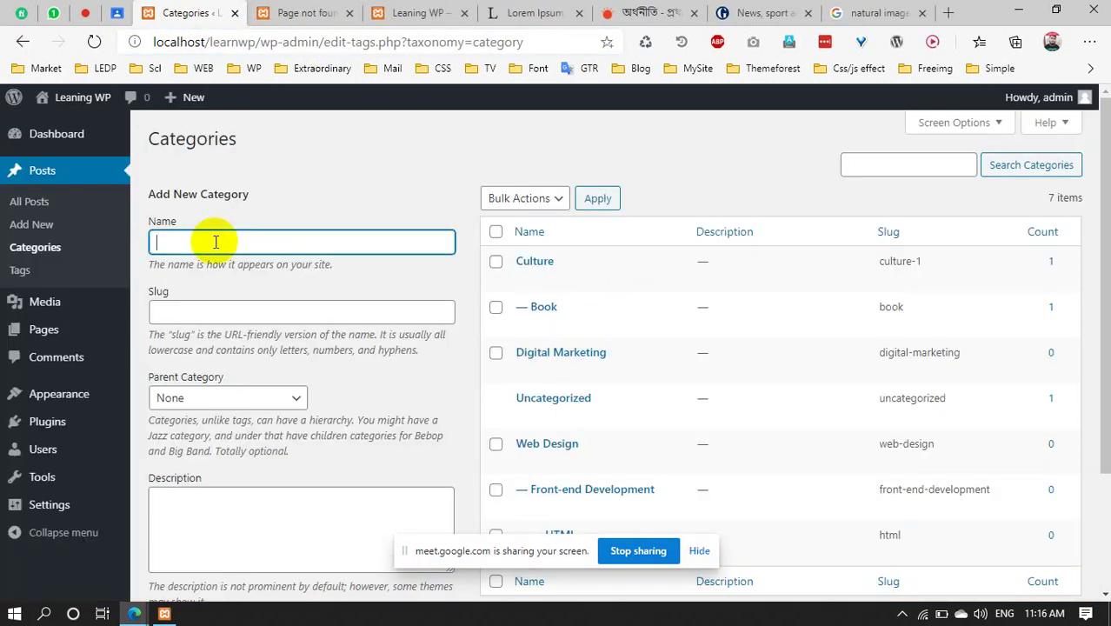
pyautogui.scroll(-2, 462, 254)
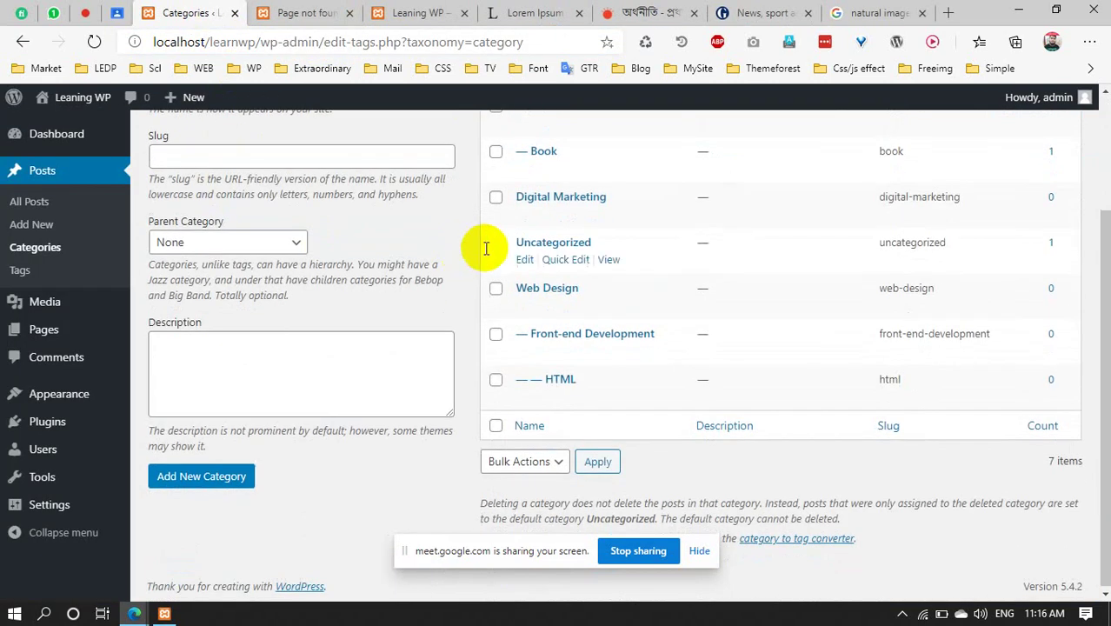
pyautogui.scroll(2, 487, 248)
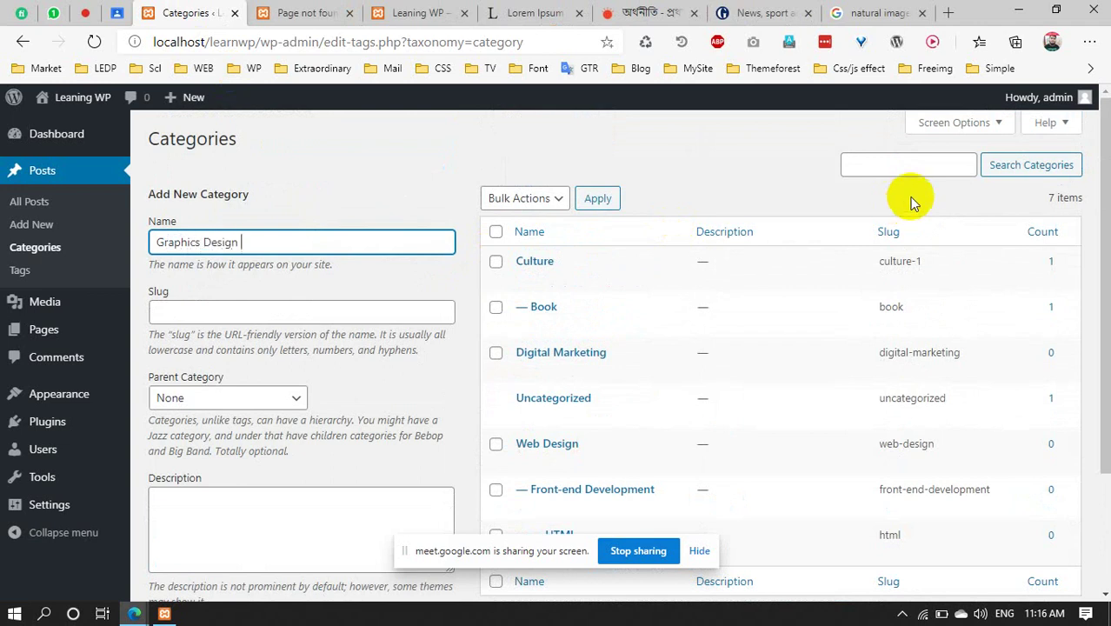
# Give the new category the slug web-design, leaving the description empty, and add it
pyautogui.click(197, 316)
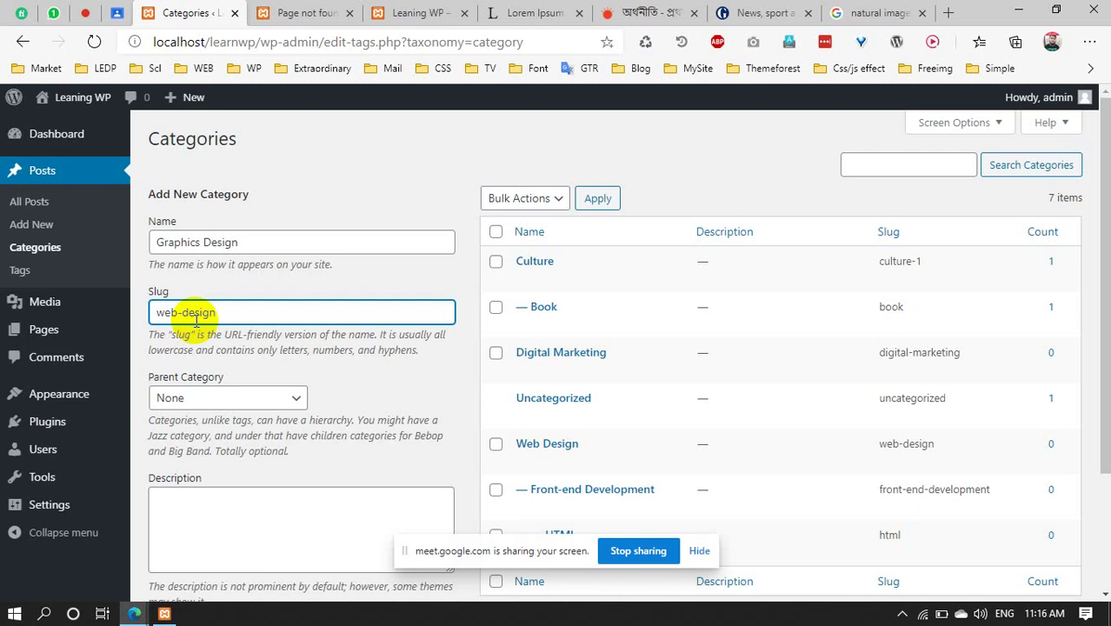
pyautogui.scroll(-2, 208, 329)
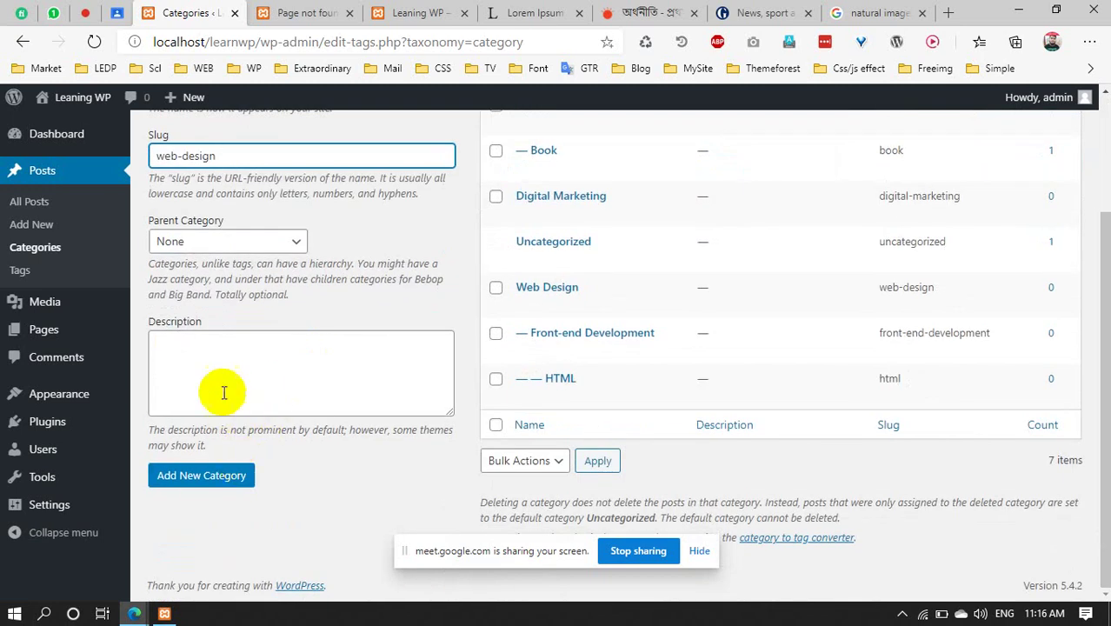
pyautogui.click(225, 354)
pyautogui.scroll(2, 193, 329)
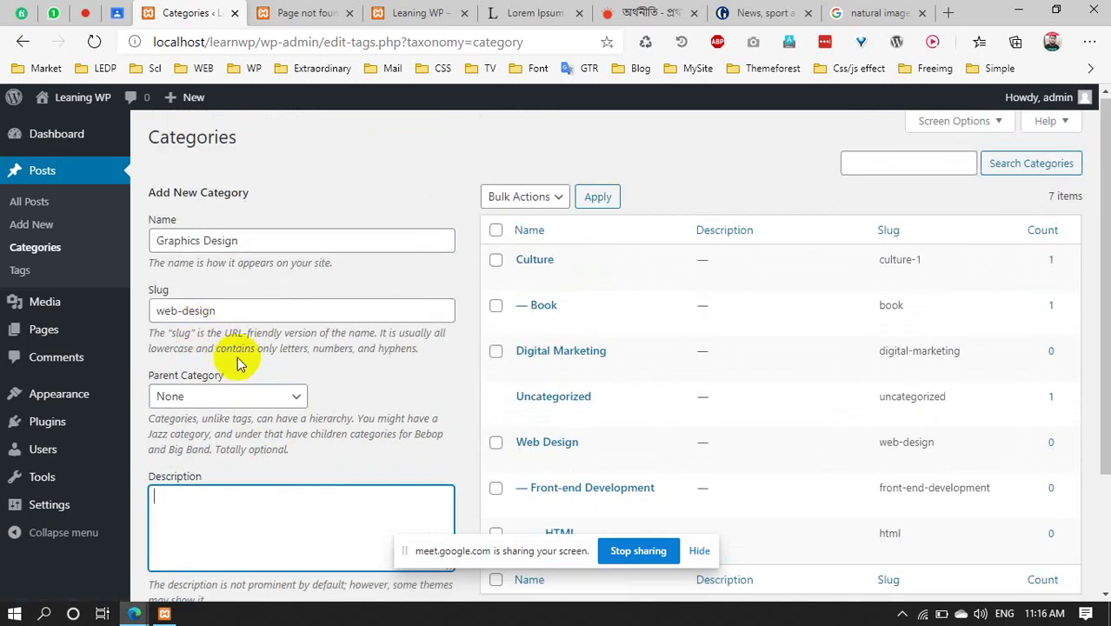
pyautogui.scroll(-2, 235, 359)
pyautogui.scroll(-1, 241, 405)
pyautogui.click(208, 475)
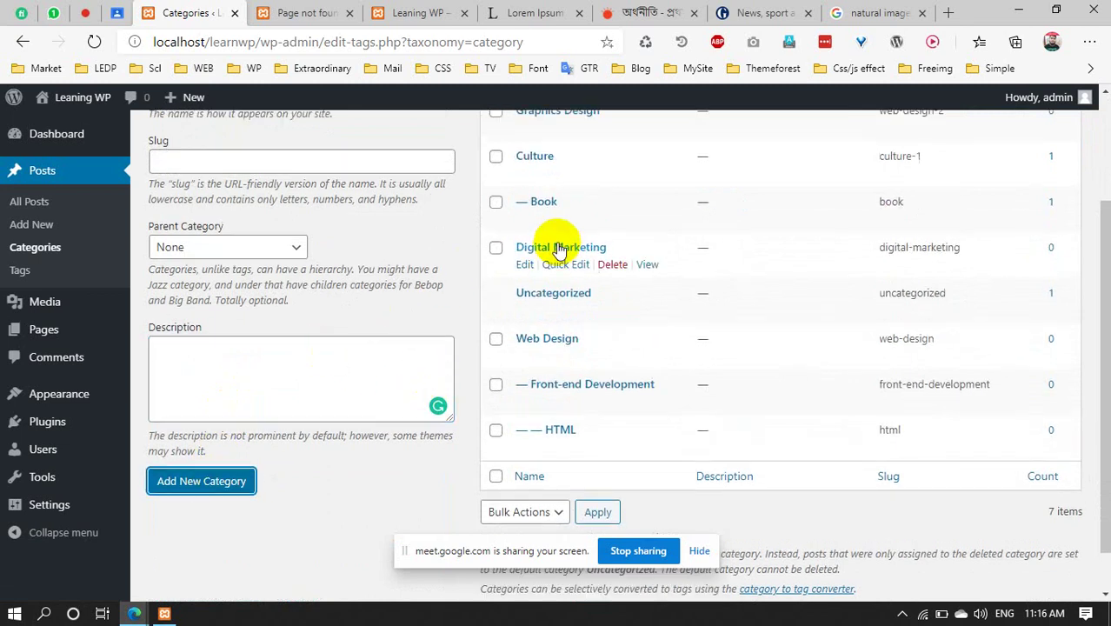
# Open the Graphics Design category's page in a new tab, close the old category tab, and examine the slug in the URL
pyautogui.scroll(3, 558, 244)
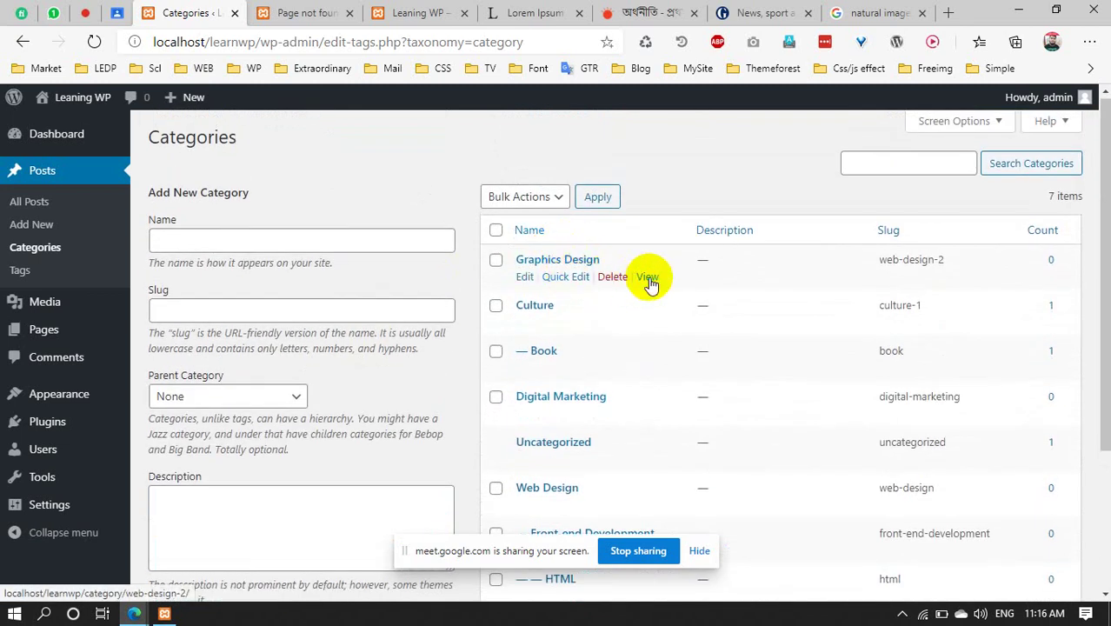
pyautogui.rightClick(647, 278)
pyautogui.click(669, 294)
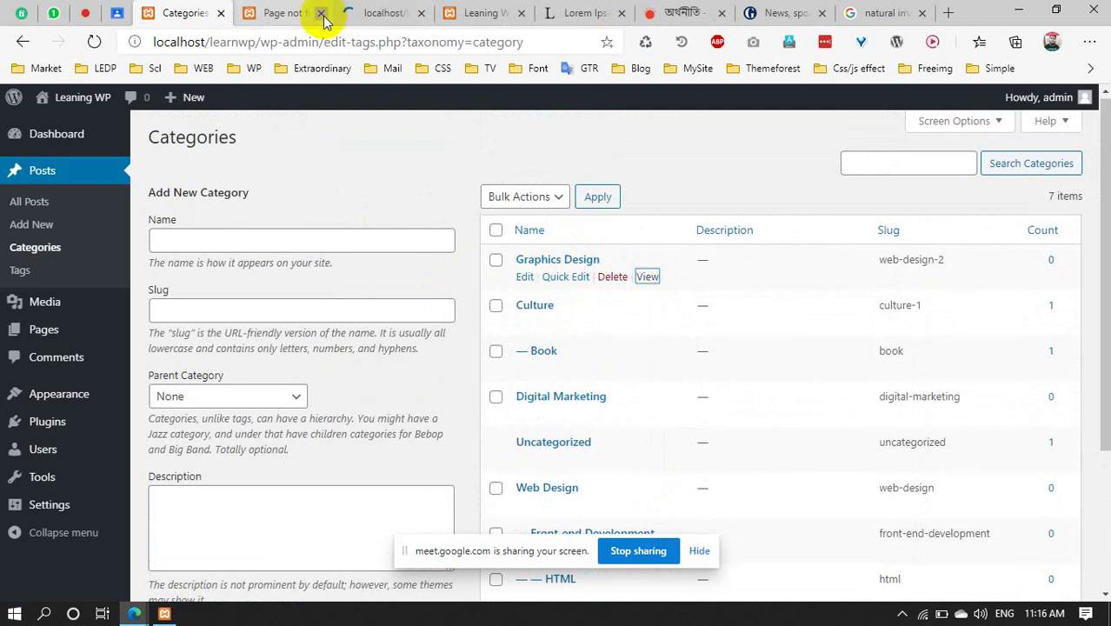
pyautogui.click(291, 12)
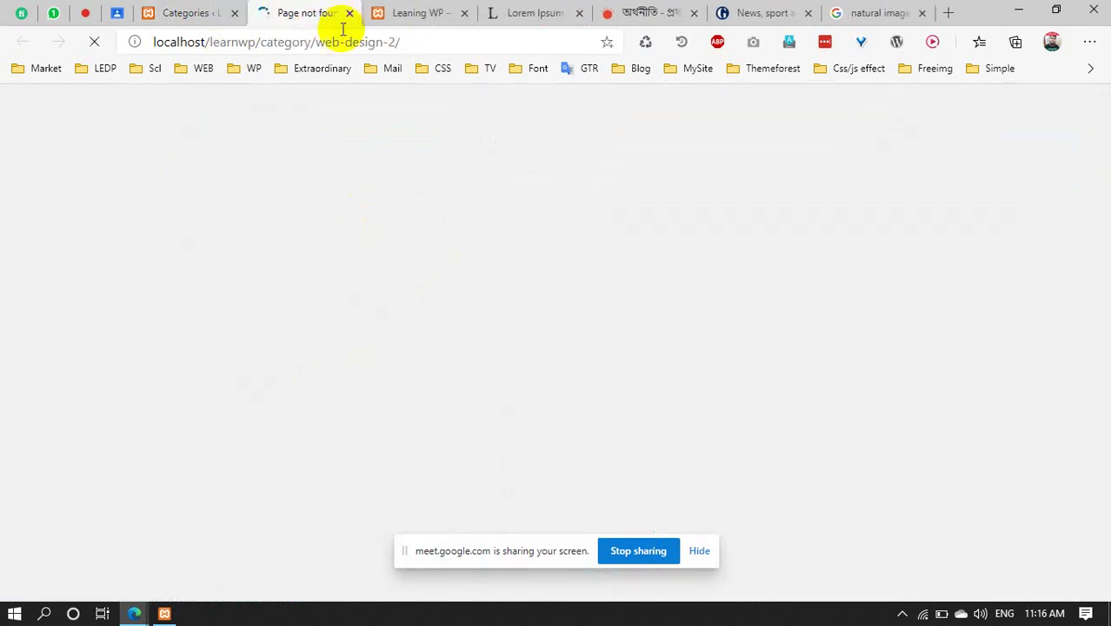
pyautogui.moveTo(316, 42)
pyautogui.mouseDown()
pyautogui.moveTo(375, 45)
pyautogui.moveTo(319, 44)
pyautogui.mouseUp()
pyautogui.click(382, 42)
# Open the Web Design category for quick editing on the Categories page and highlight its slug for comparison
pyautogui.click(203, 11)
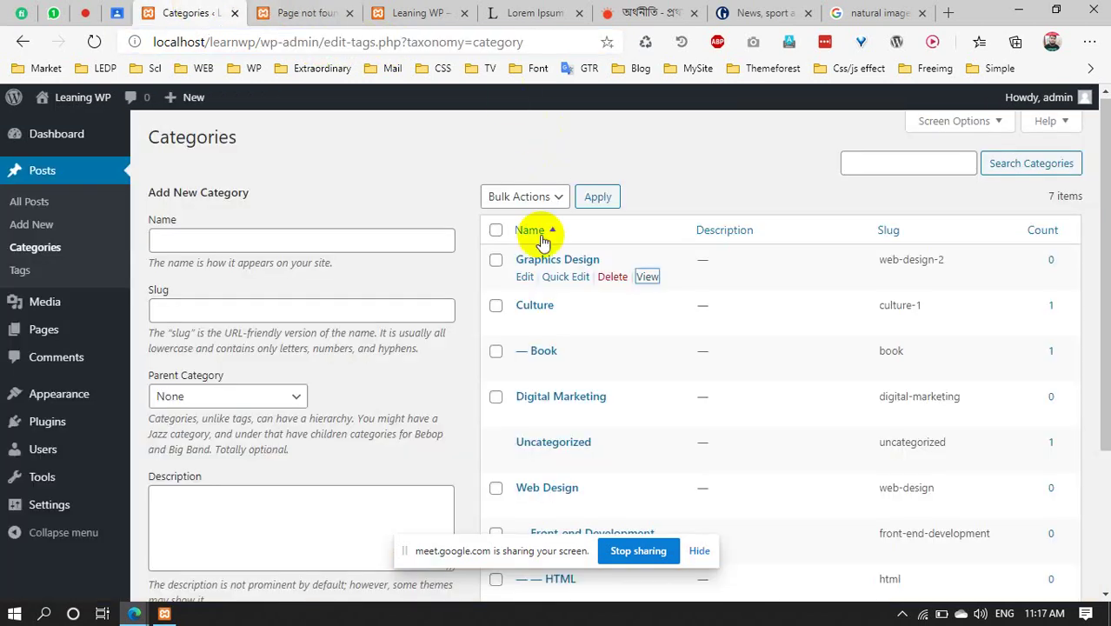
pyautogui.scroll(-1, 519, 404)
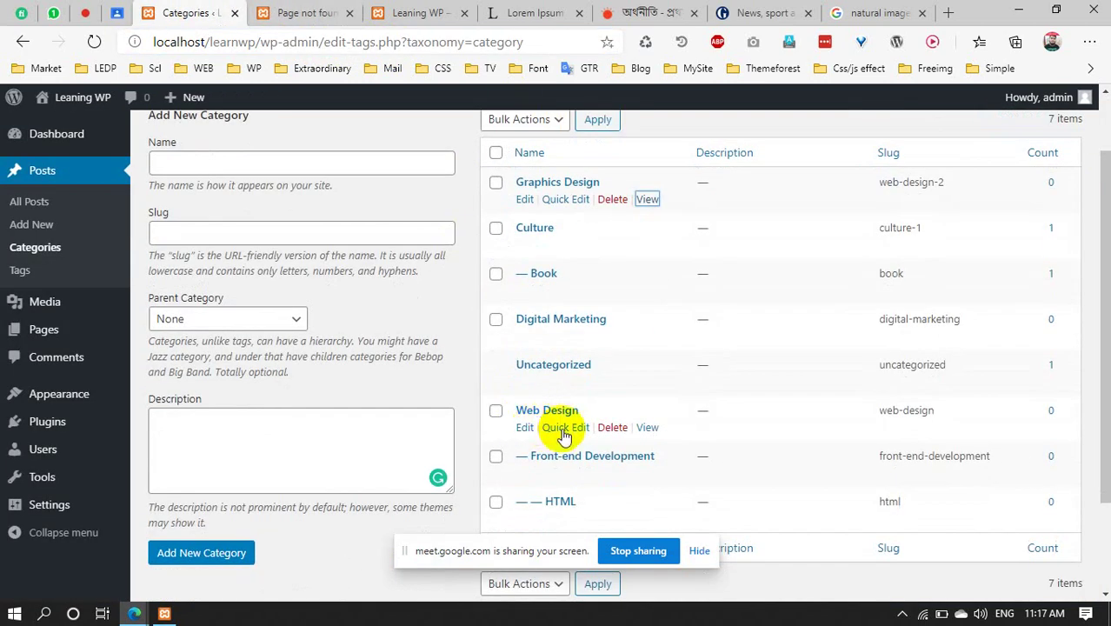
pyautogui.click(560, 427)
pyautogui.click(624, 462)
pyautogui.moveTo(624, 462); pyautogui.dragTo(535, 462)
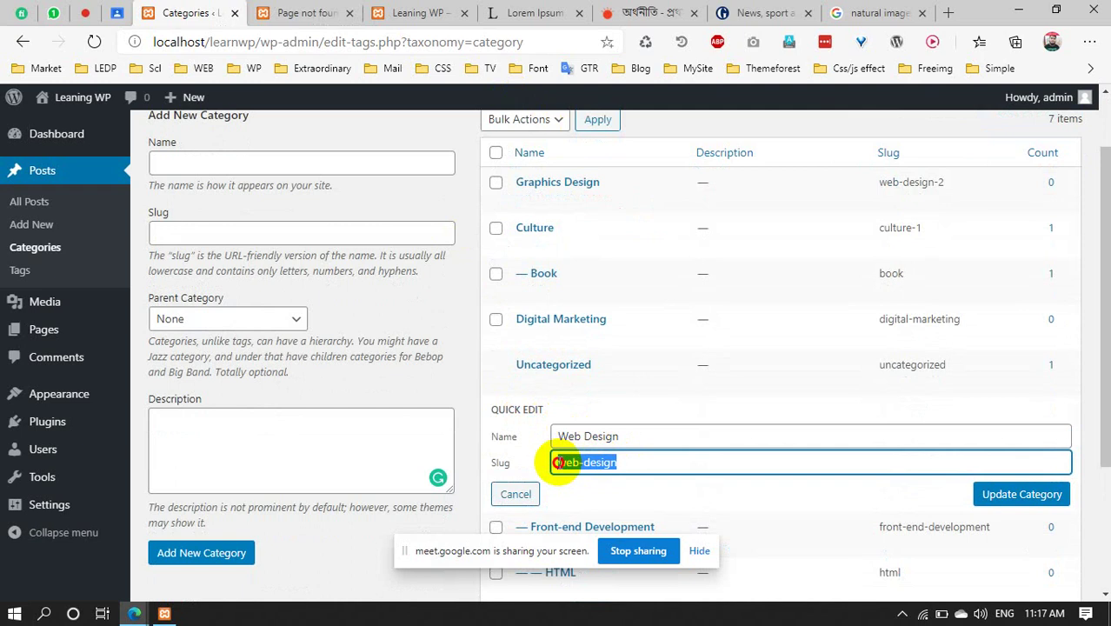
pyautogui.click(566, 381)
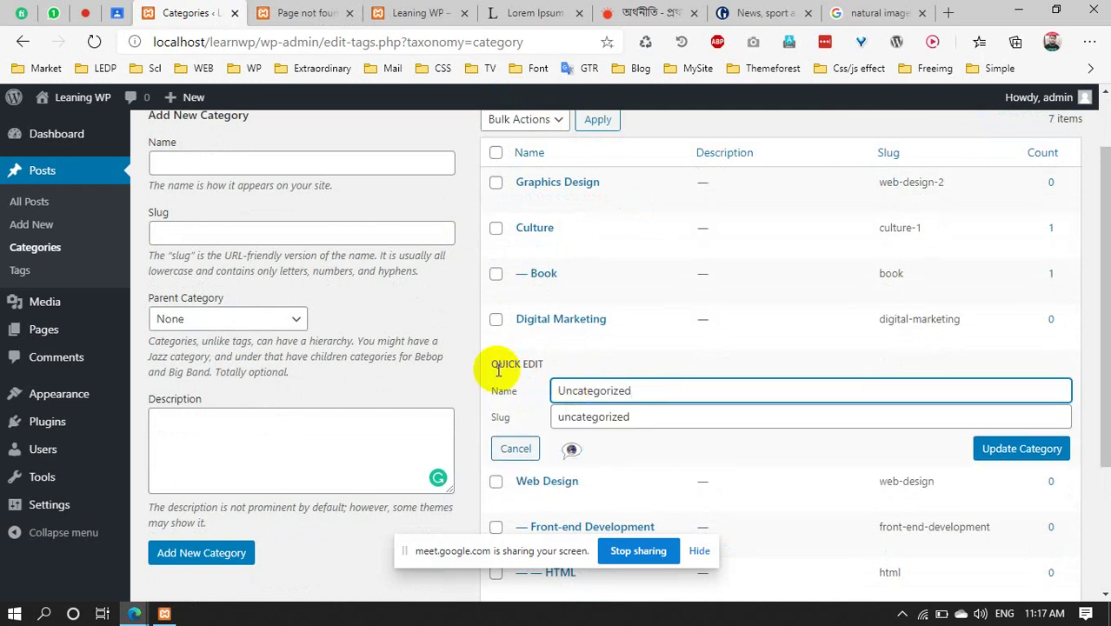
# Return to the Graphics Design category's page and highlight the slug and its -2 suffix in the URL
pyautogui.click(295, 12)
pyautogui.click(346, 42)
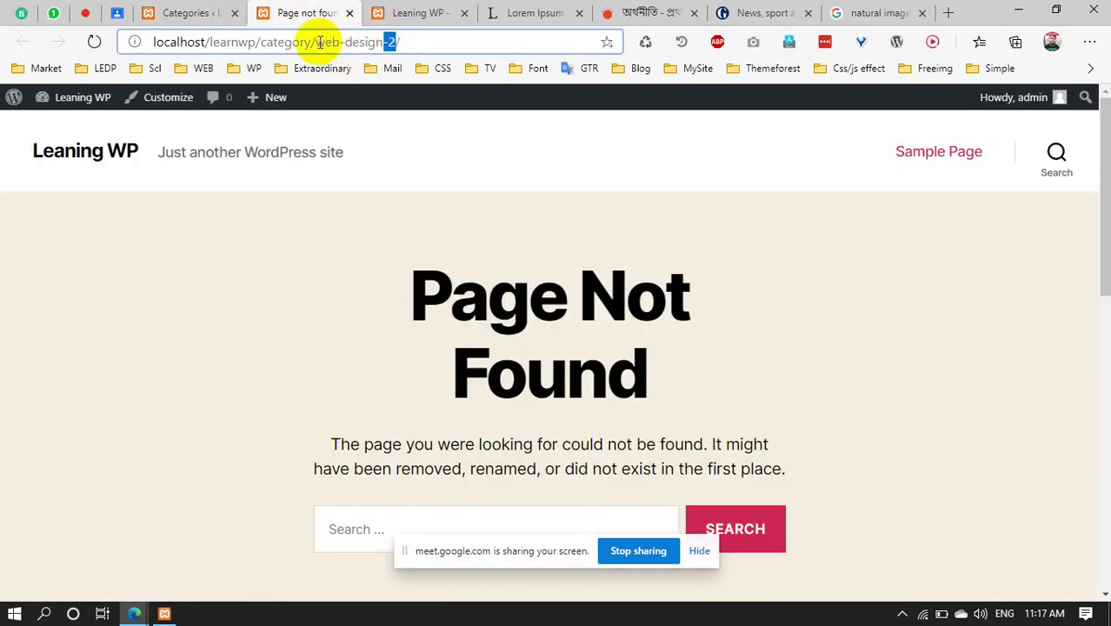
pyautogui.moveTo(317, 42); pyautogui.dragTo(389, 42)
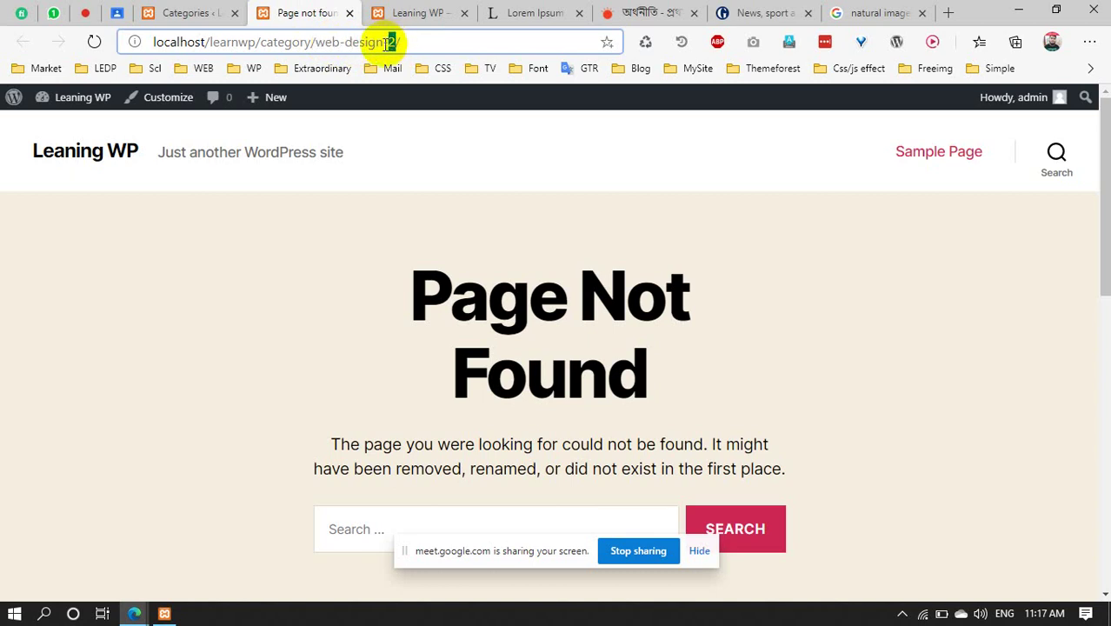
# Return to the Categories page and examine the Name and Slug fields of the new category form
pyautogui.click(217, 13)
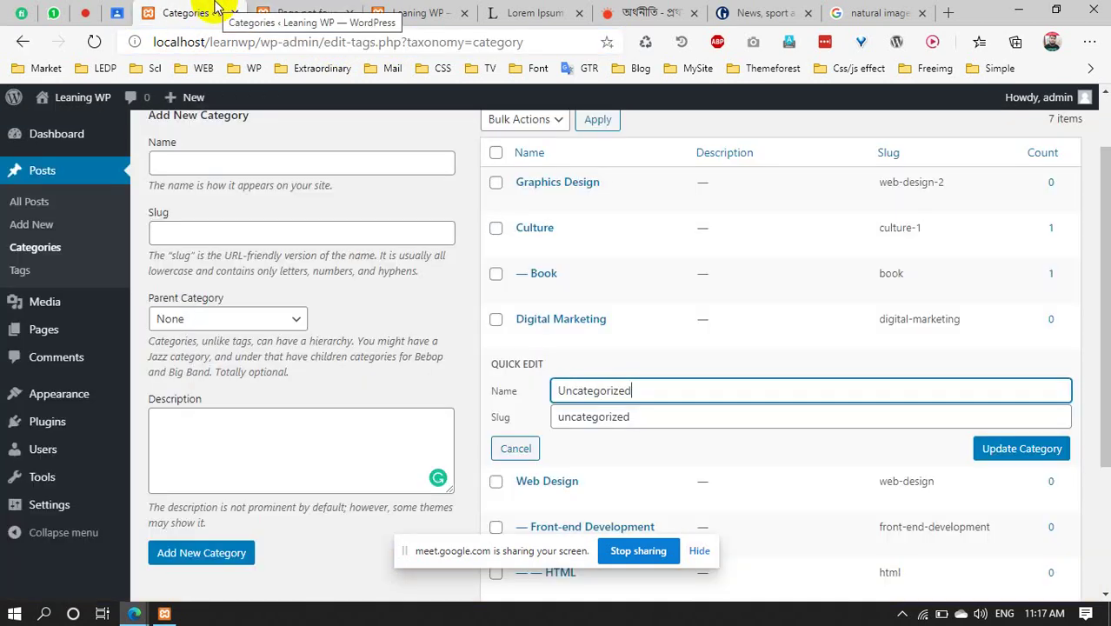
pyautogui.scroll(-3, 303, 306)
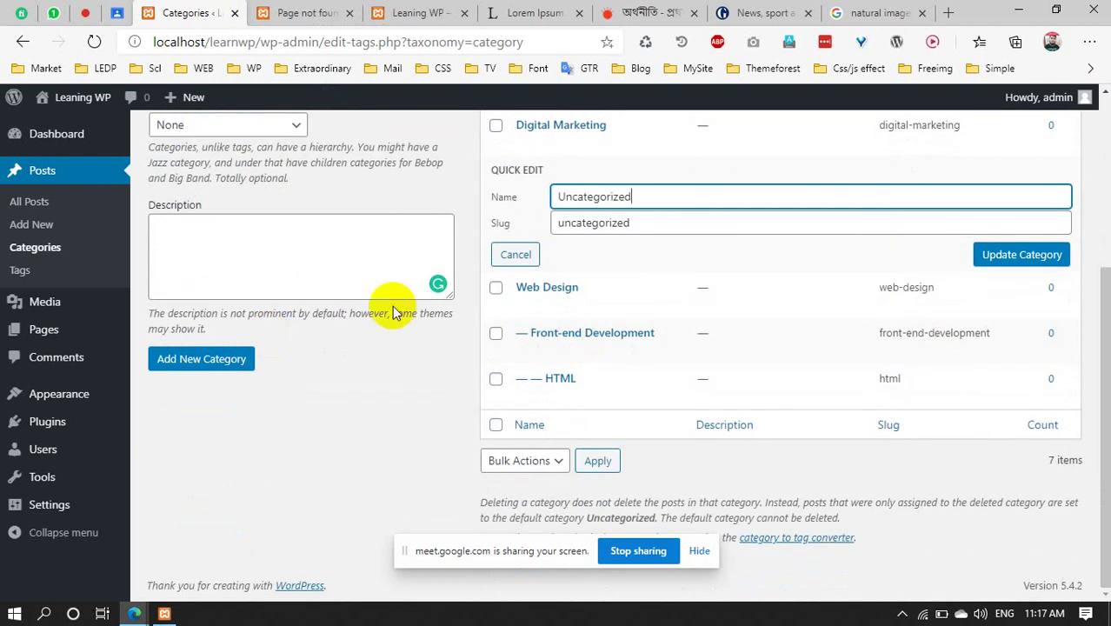
pyautogui.scroll(3, 404, 339)
pyautogui.click(193, 234)
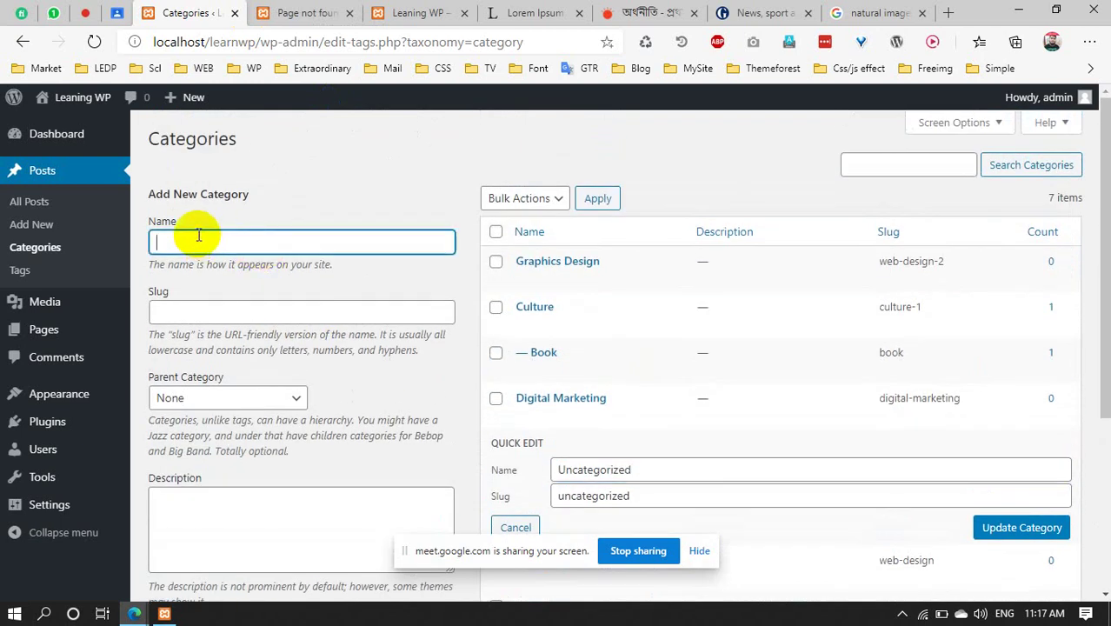
pyautogui.click(182, 318)
pyautogui.click(197, 245)
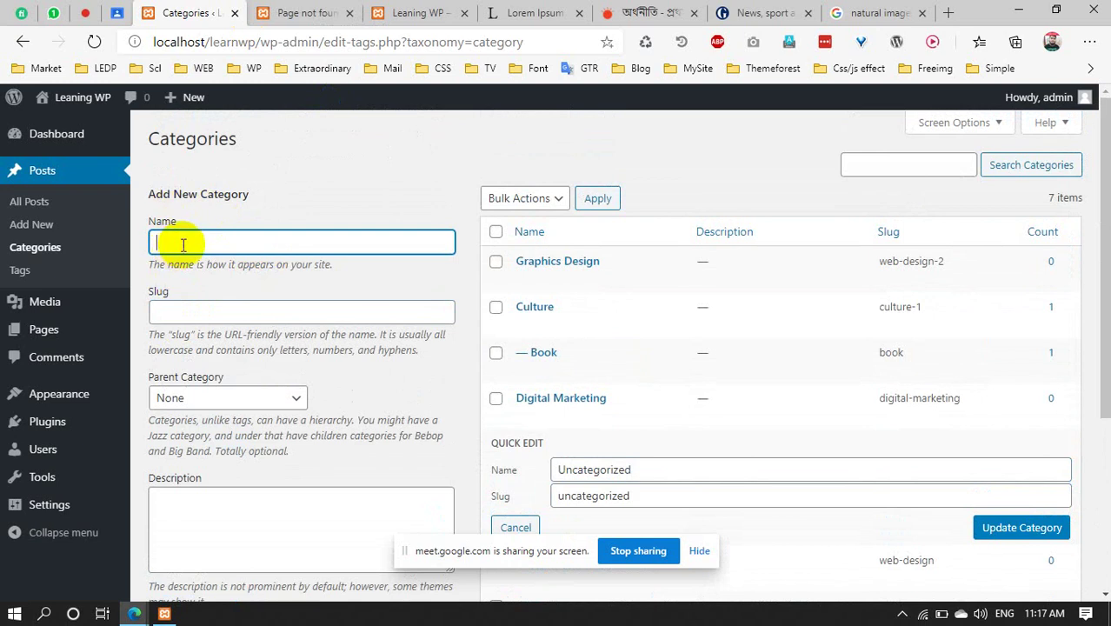
pyautogui.click(158, 313)
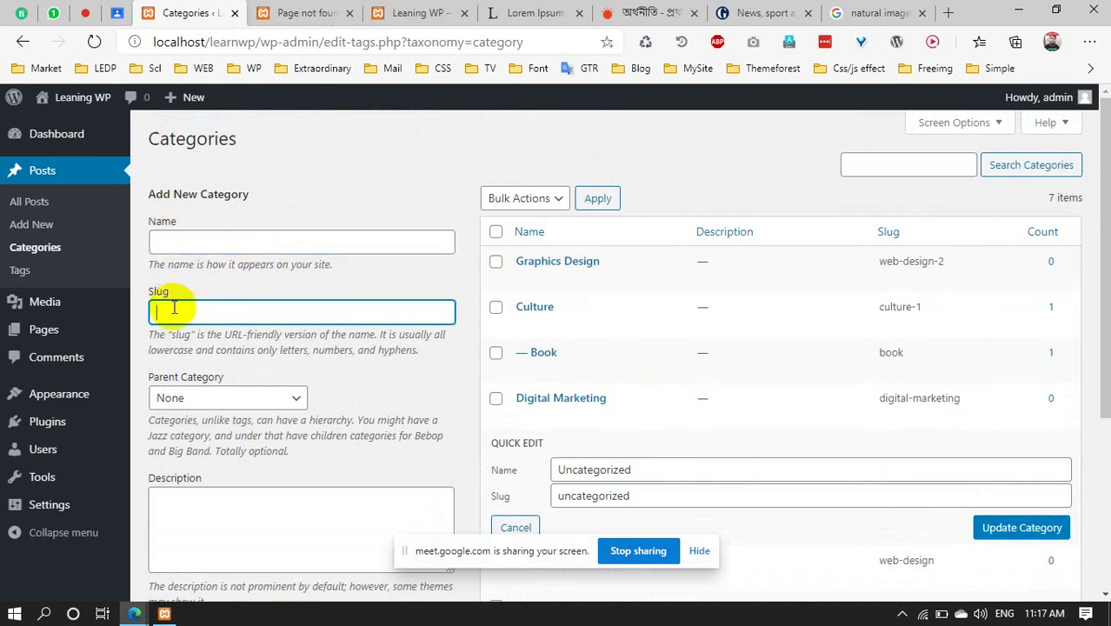
pyautogui.click(172, 249)
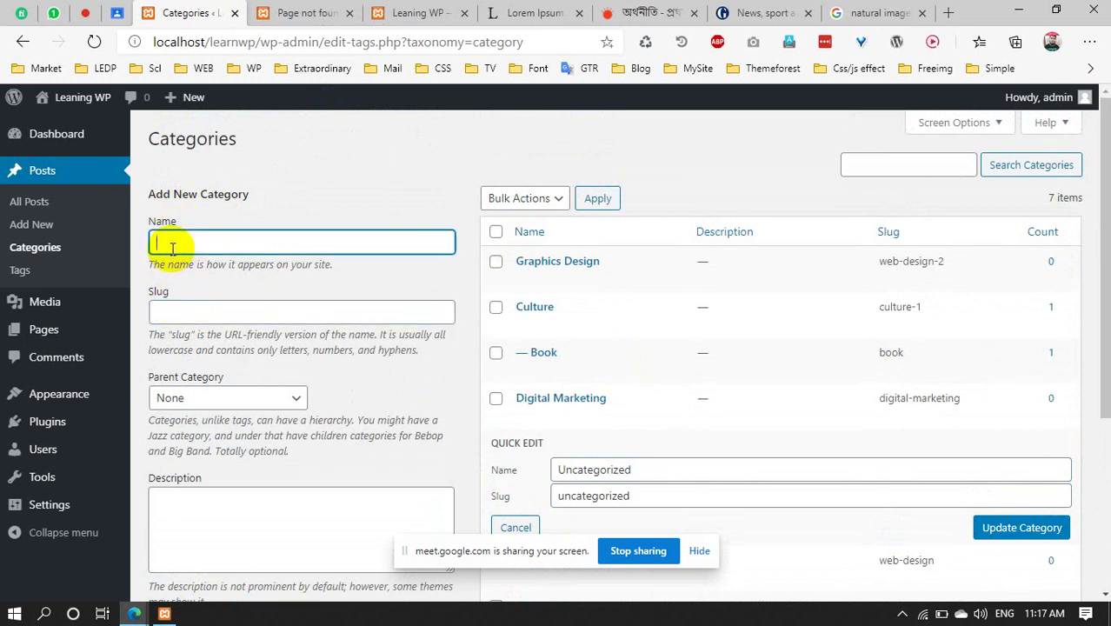
pyautogui.click(183, 317)
pyautogui.click(183, 252)
pyautogui.click(178, 311)
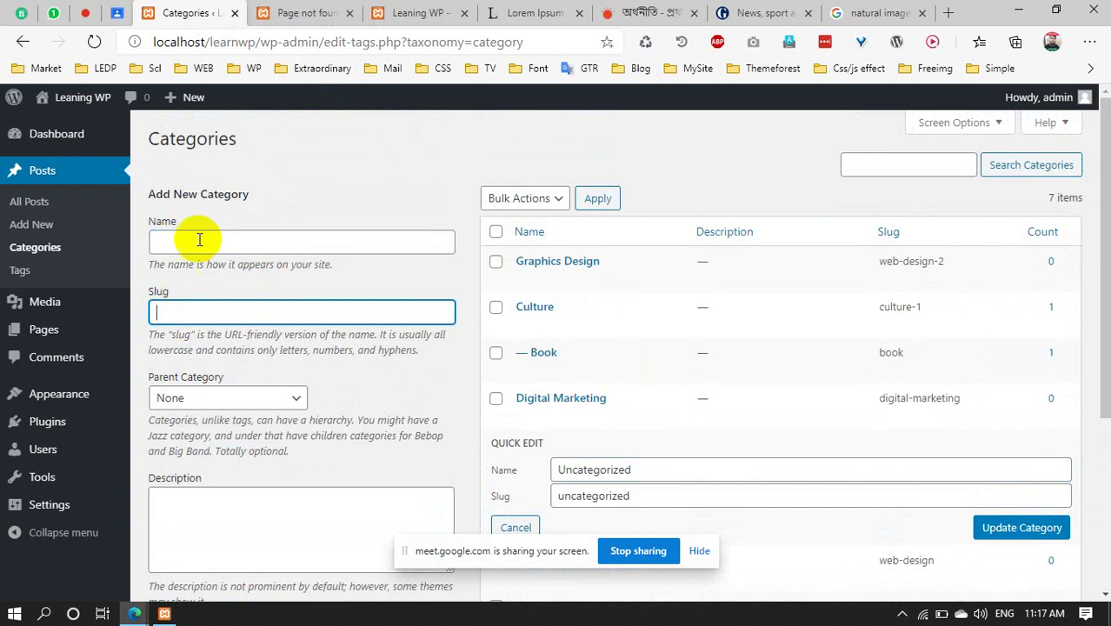
pyautogui.click(200, 236)
pyautogui.click(181, 311)
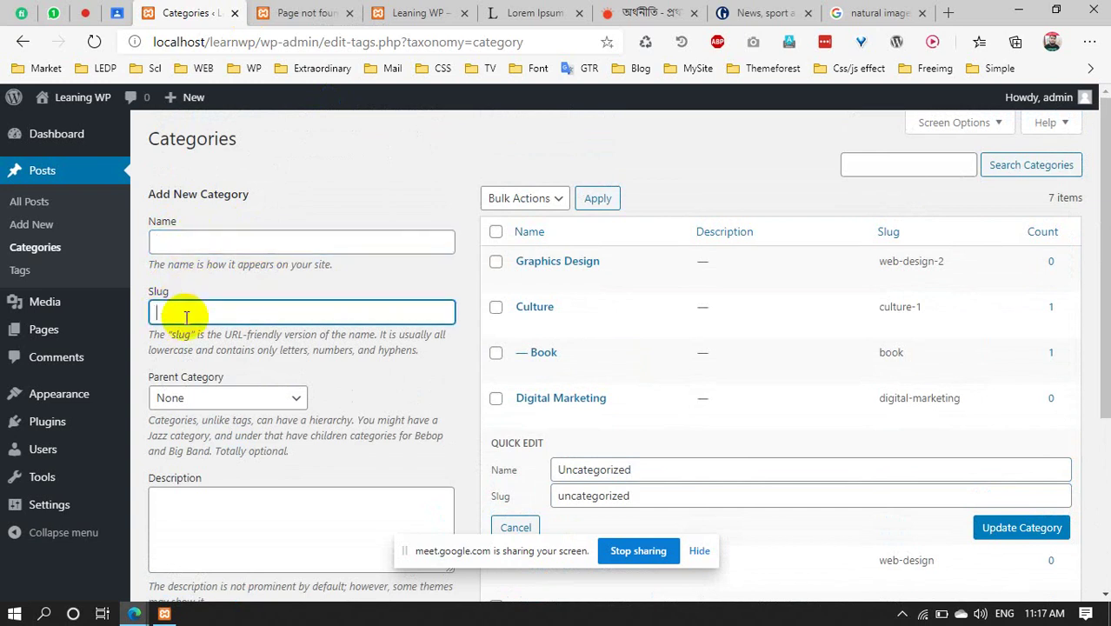
# Examine the Parent Category options in the new category form, leaving None selected
pyautogui.scroll(-2, 231, 384)
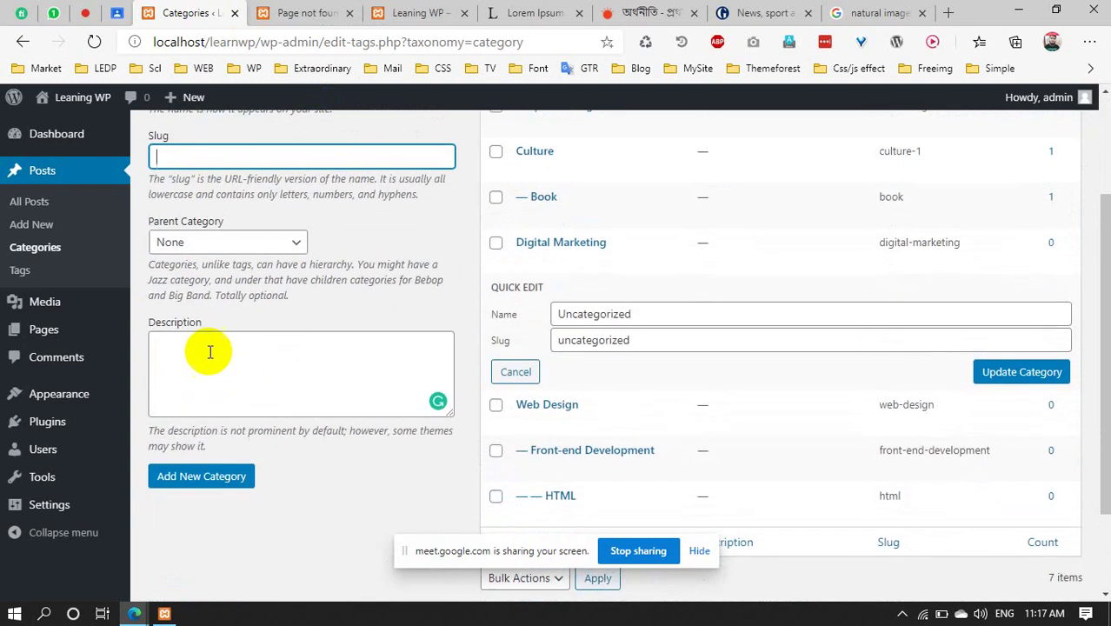
pyautogui.click(208, 245)
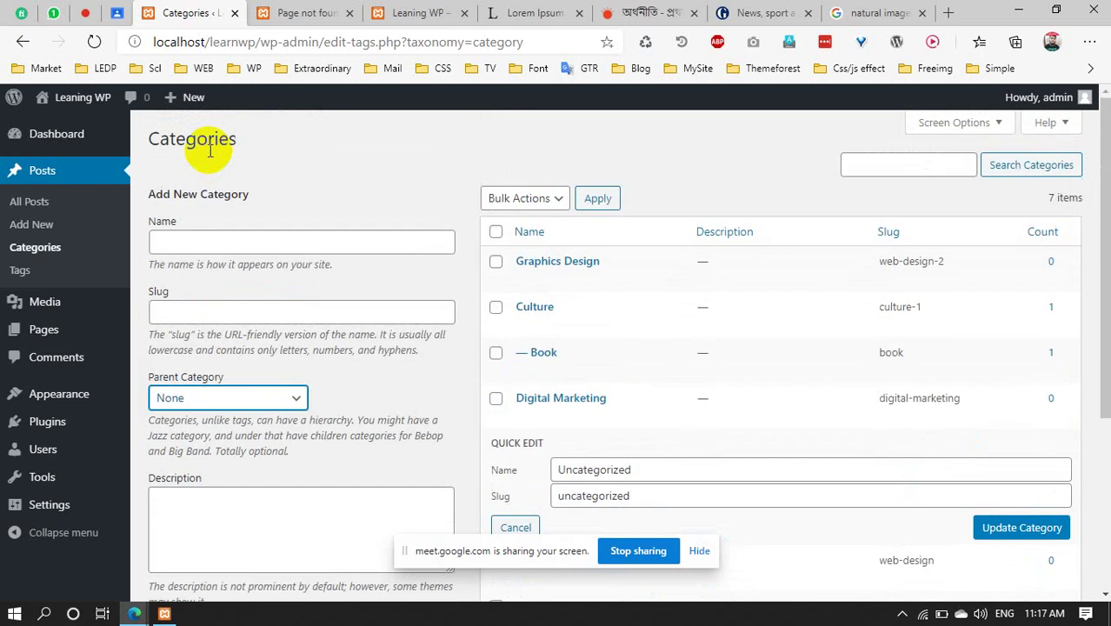
pyautogui.click(179, 243)
pyautogui.scroll(-2, 178, 347)
pyautogui.click(211, 247)
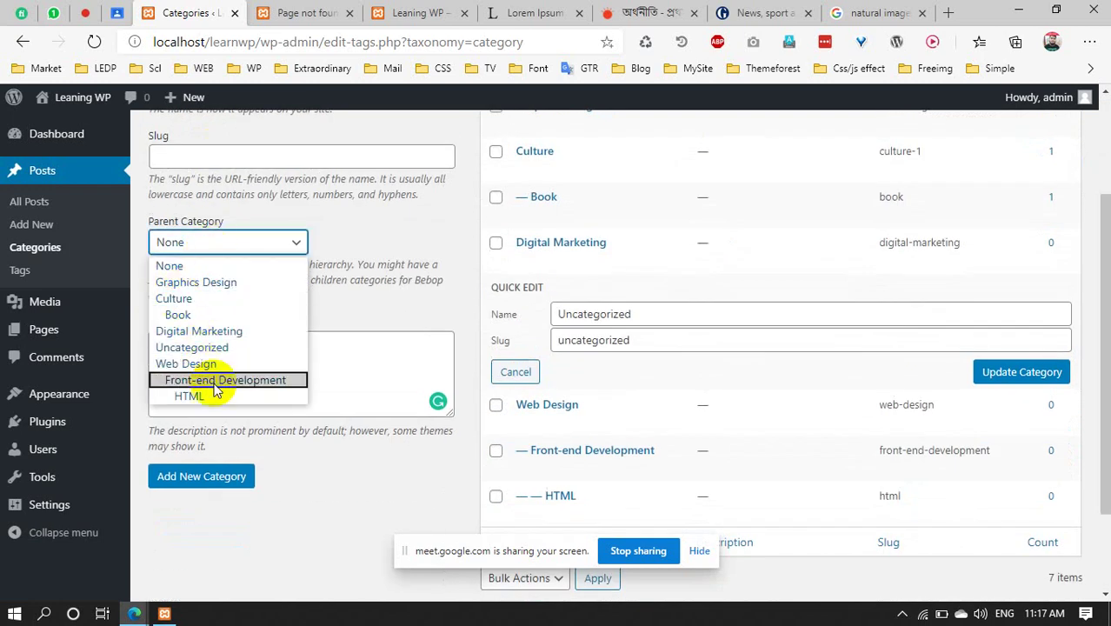
pyautogui.click(286, 260)
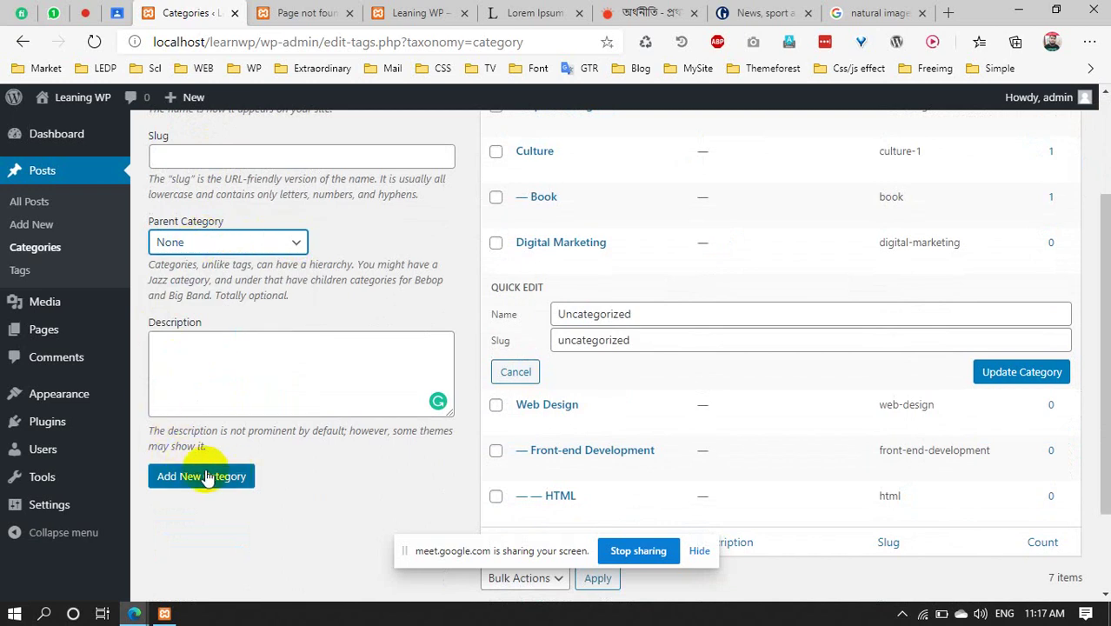
# Cancel the quick edit of the Uncategorized category in the category list
pyautogui.scroll(3, 487, 391)
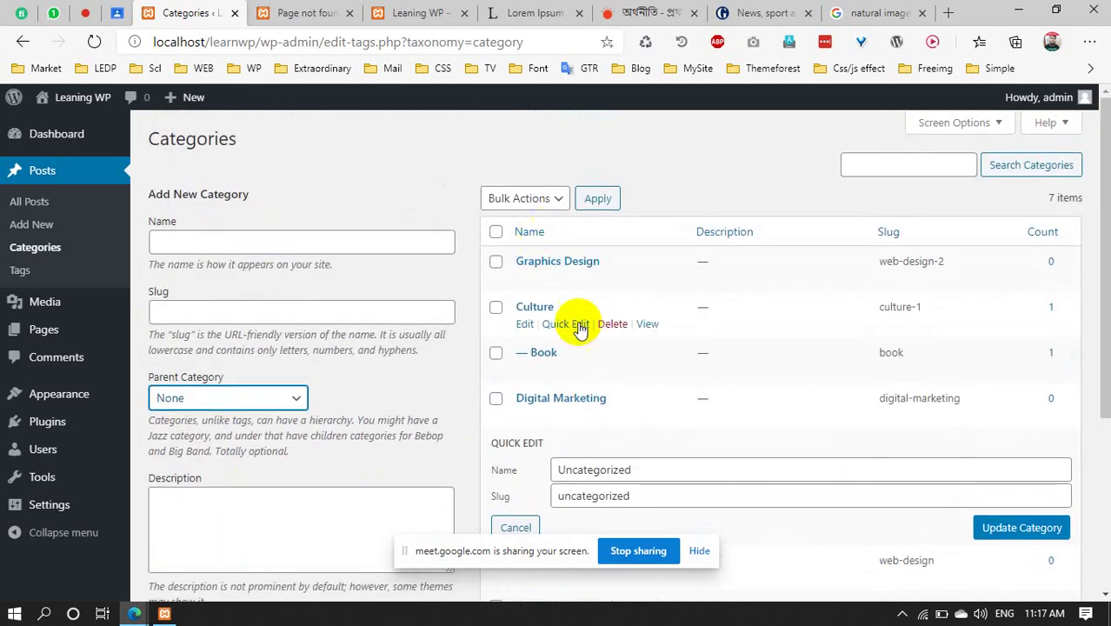
pyautogui.scroll(-3, 565, 300)
pyautogui.scroll(3, 598, 367)
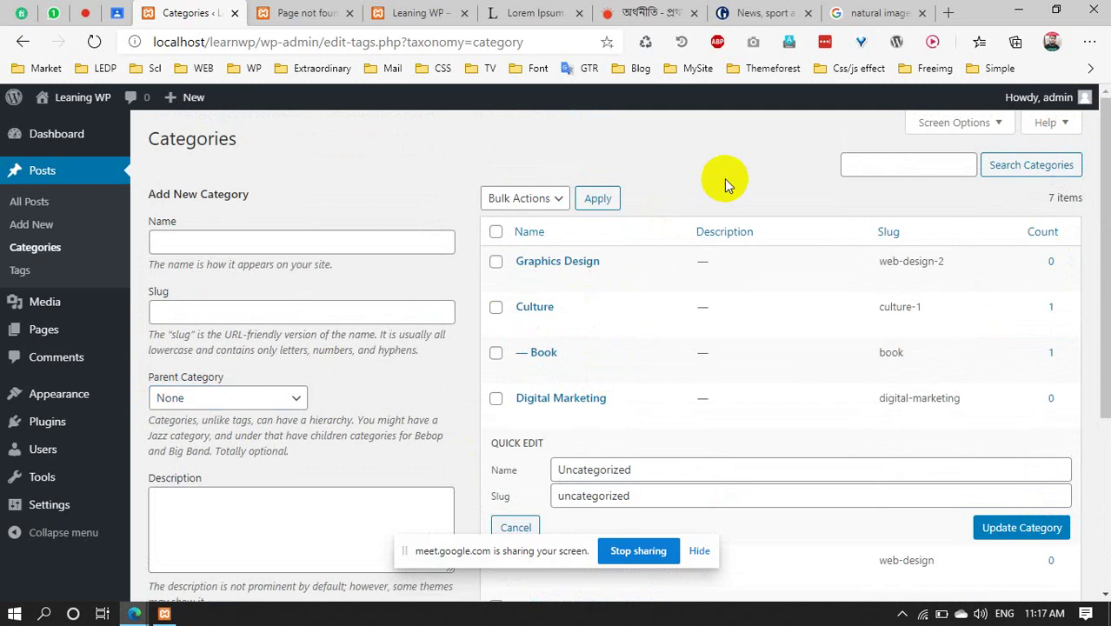
pyautogui.scroll(-2, 541, 354)
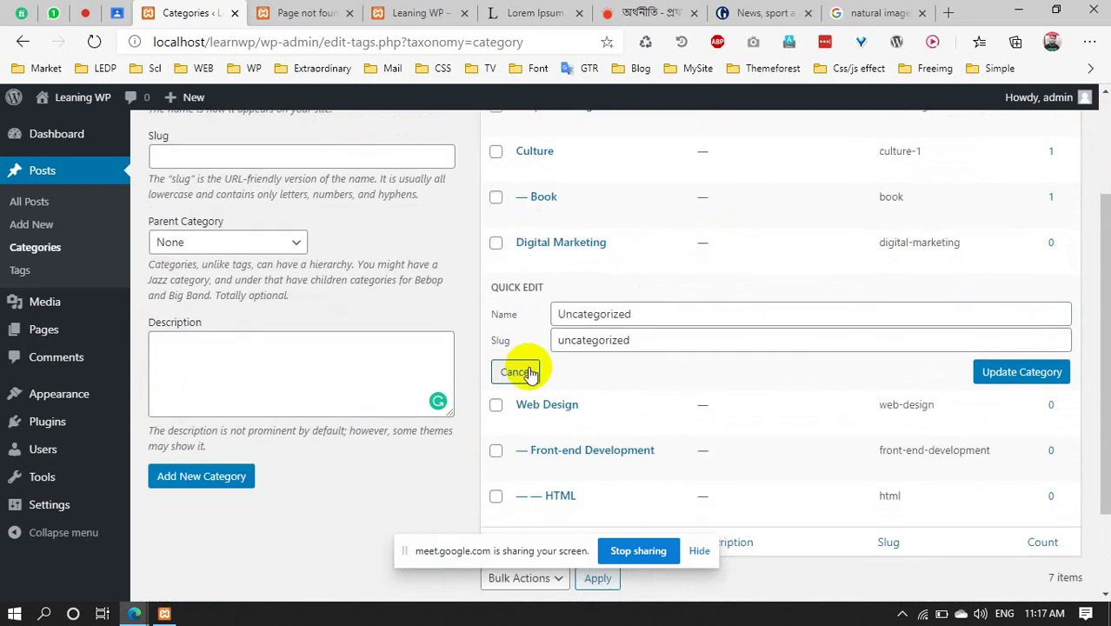
pyautogui.click(524, 368)
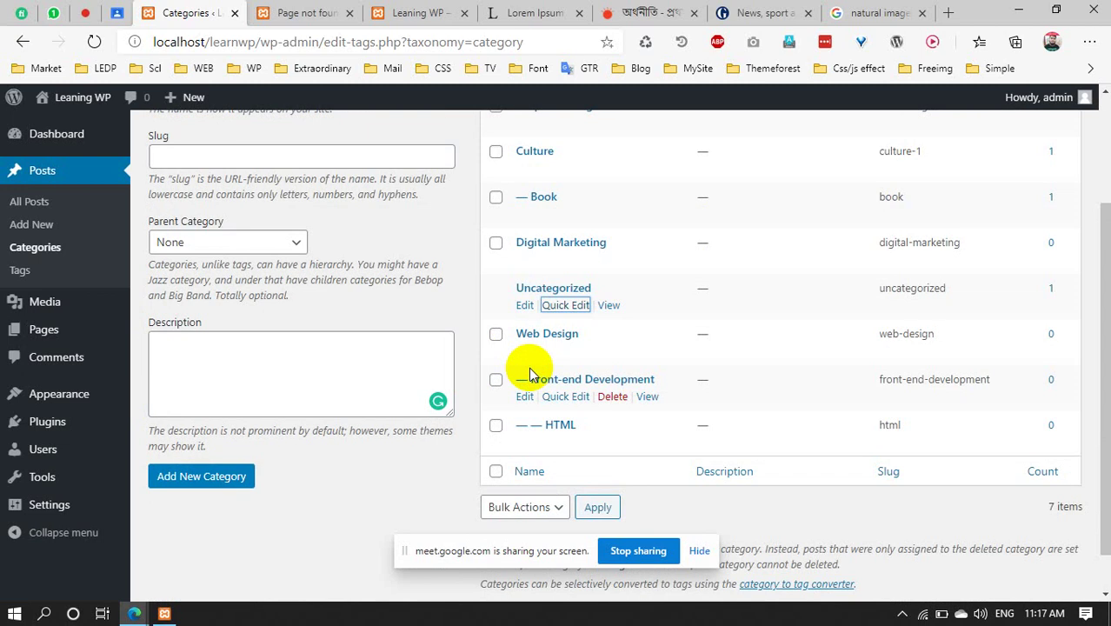
pyautogui.scroll(2, 479, 372)
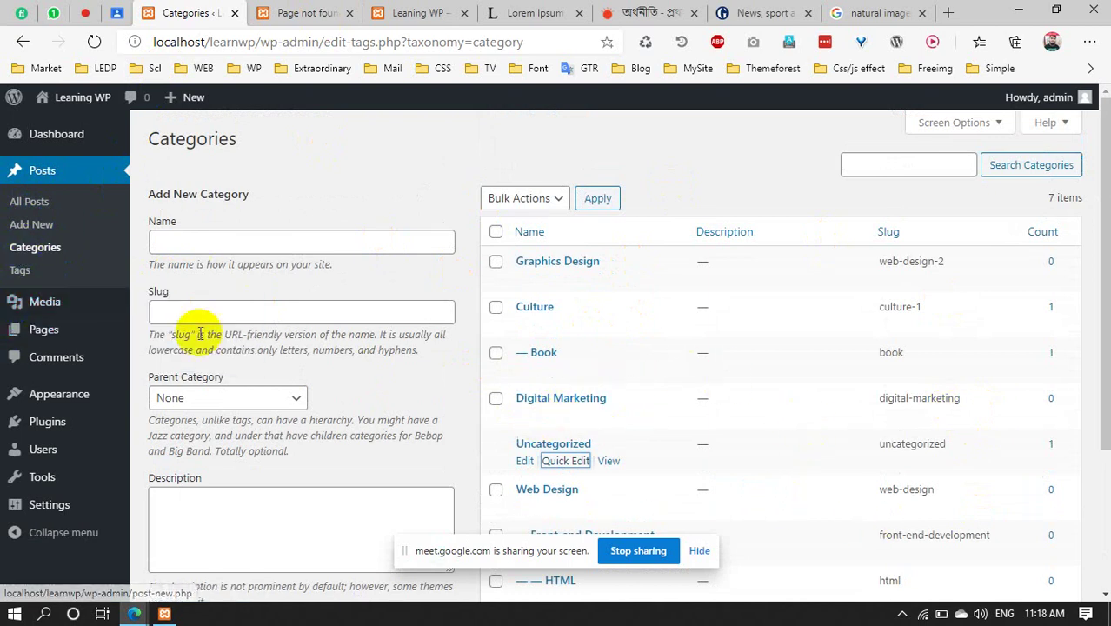
# View the existing tags on the Tags page, and show and hide the most used tags in a new post
pyautogui.click(19, 274)
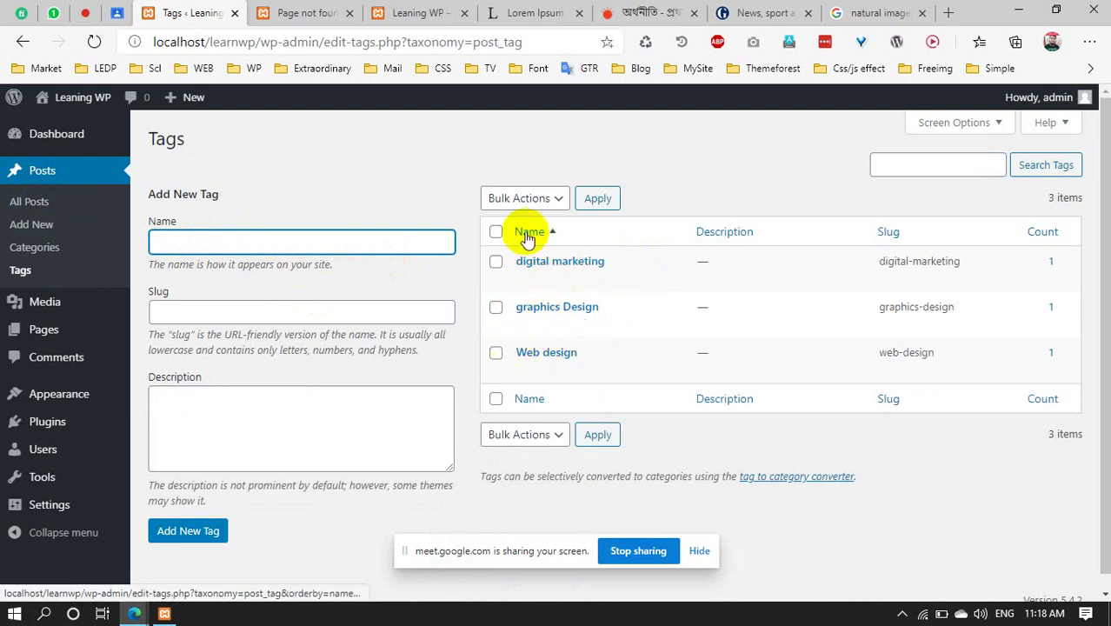
pyautogui.click(26, 228)
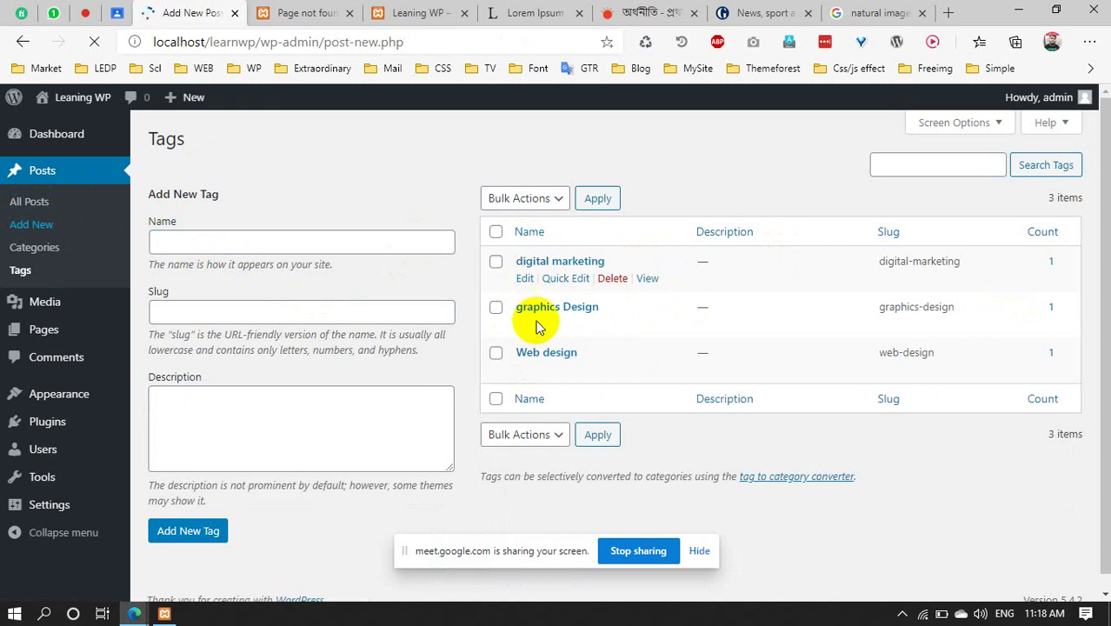
pyautogui.scroll(-7, 881, 380)
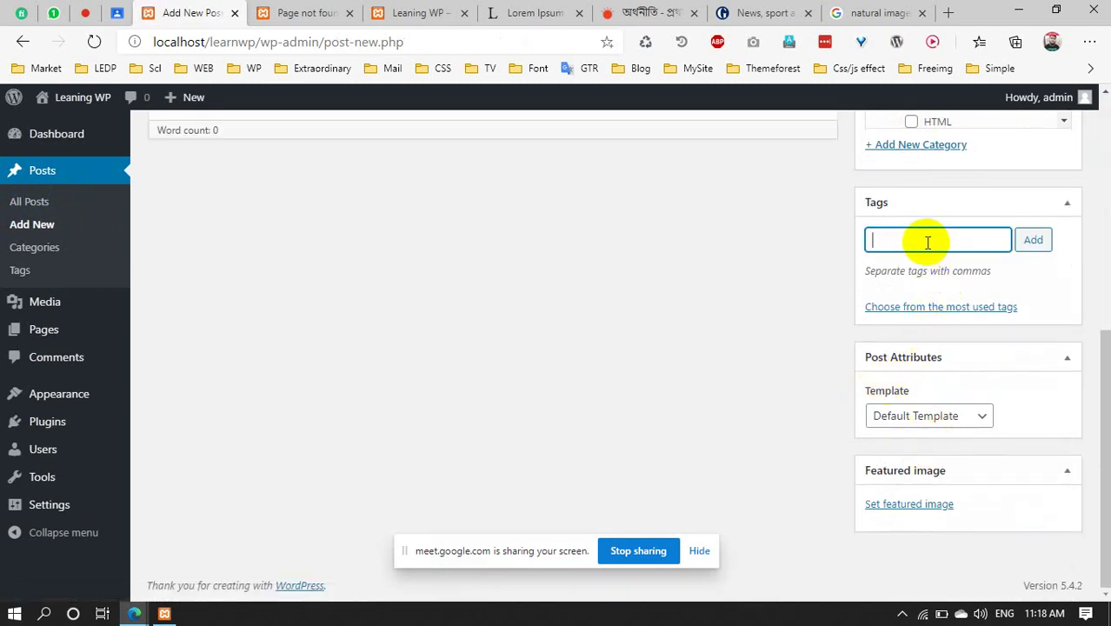
pyautogui.click(928, 310)
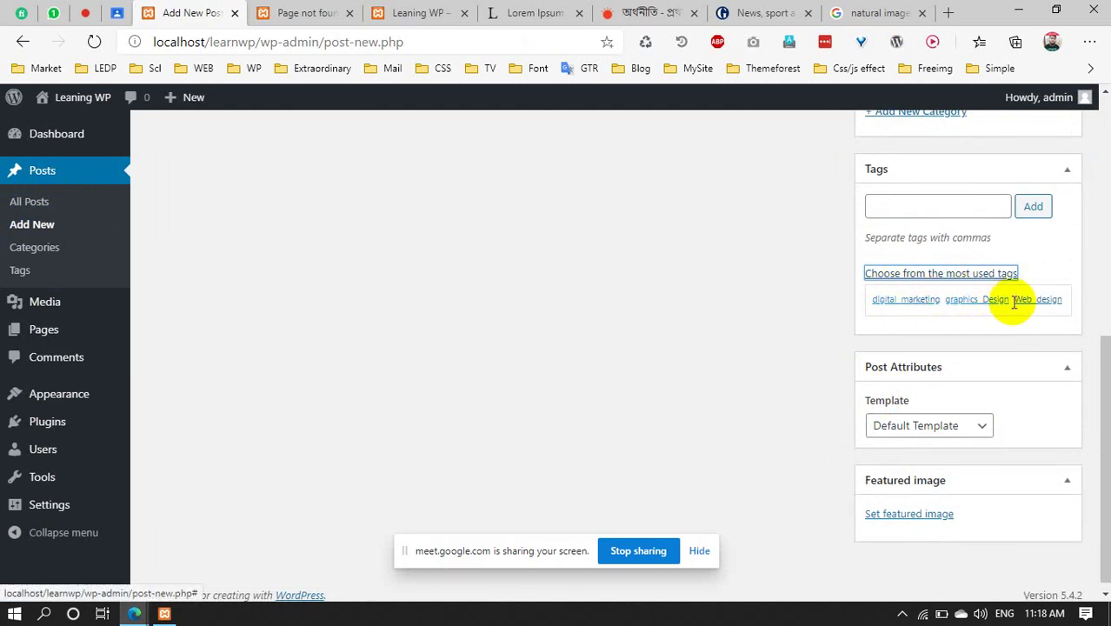
pyautogui.click(908, 274)
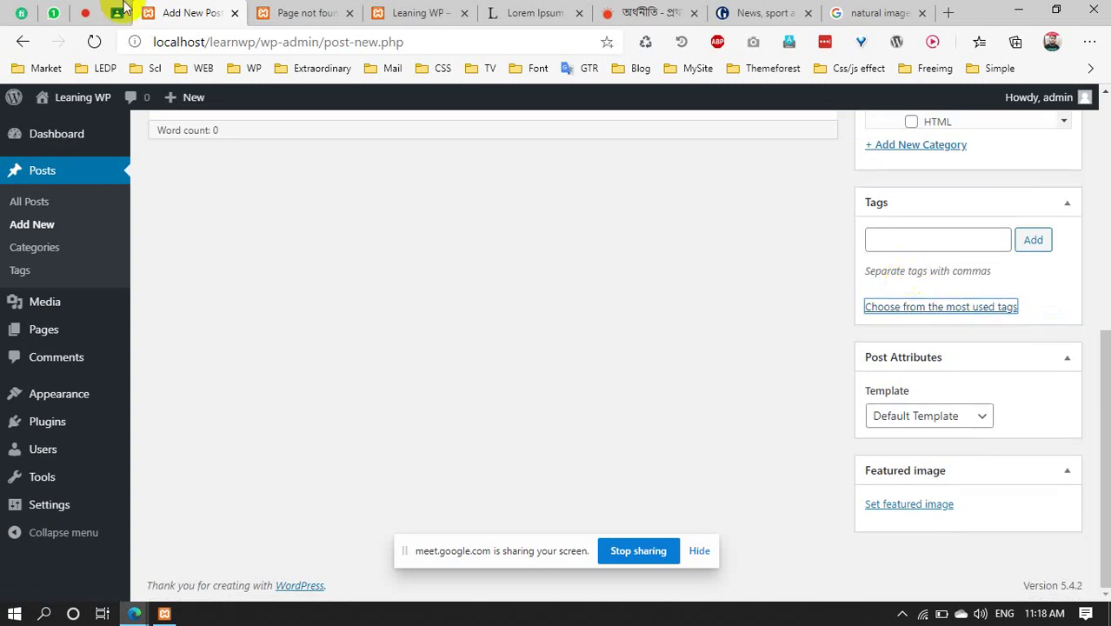
# Return to the Tags page and examine the Name and Slug fields of the new tag form
pyautogui.click(29, 273)
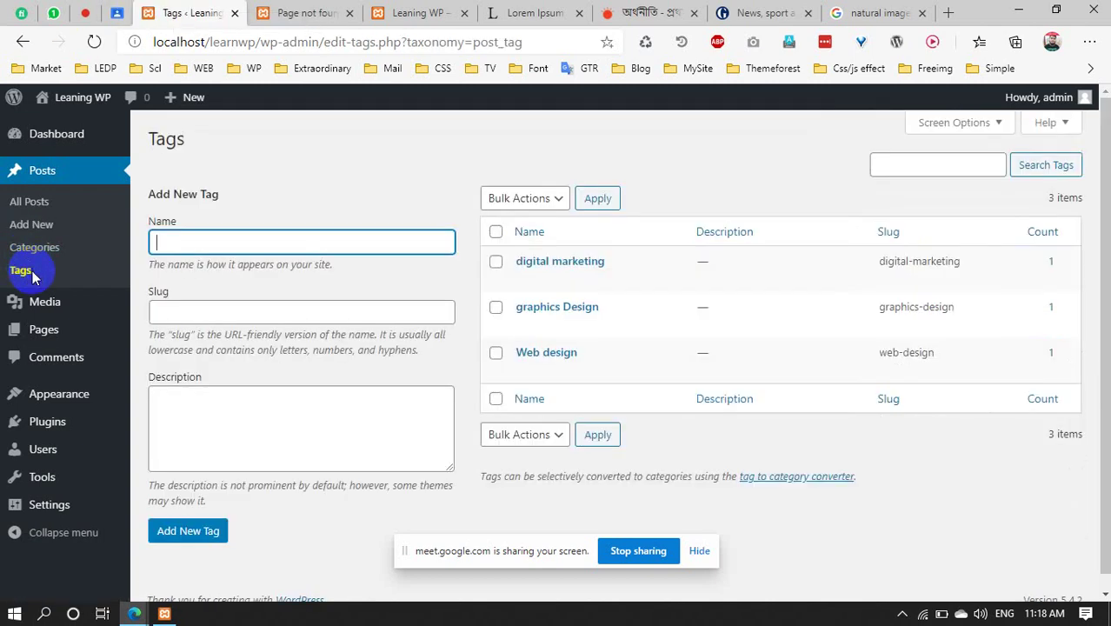
pyautogui.scroll(-1, 469, 326)
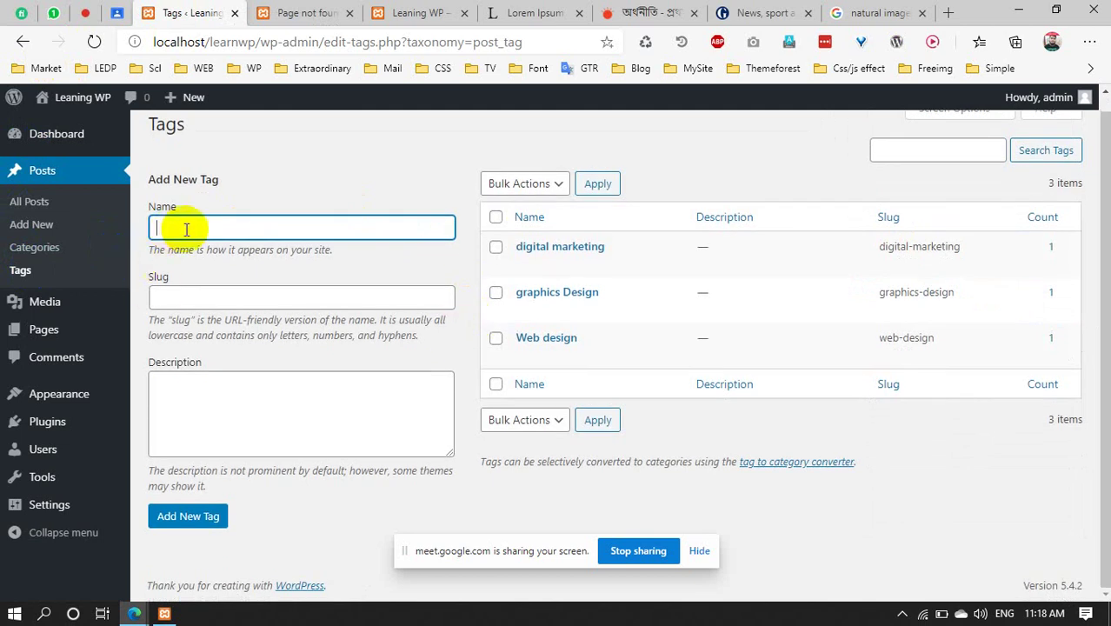
pyautogui.click(177, 296)
pyautogui.click(203, 231)
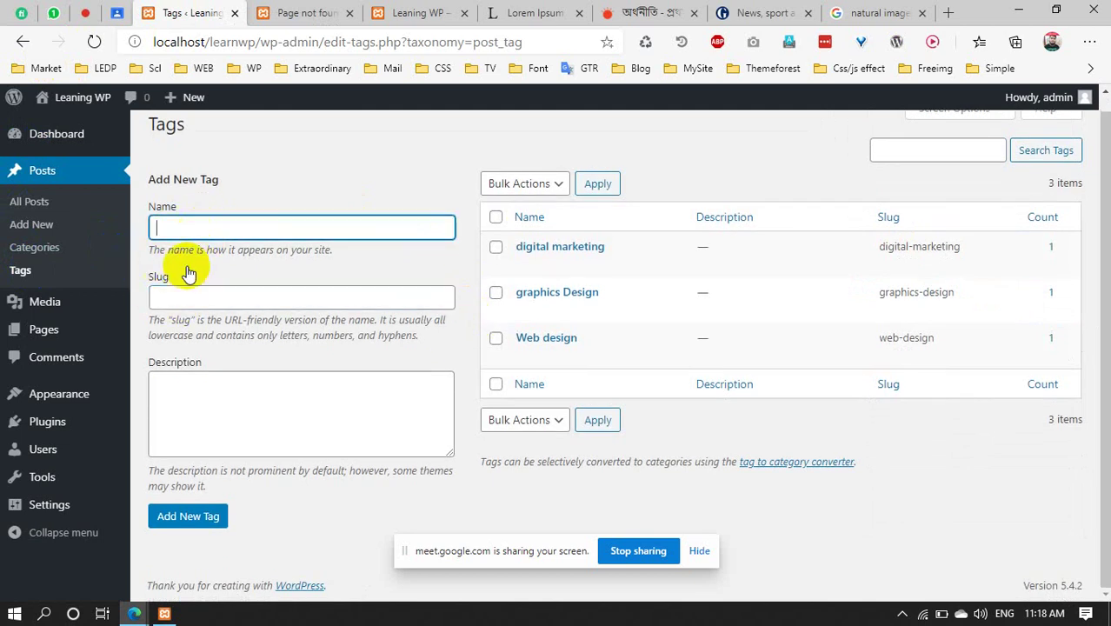
pyautogui.click(180, 292)
pyautogui.click(198, 226)
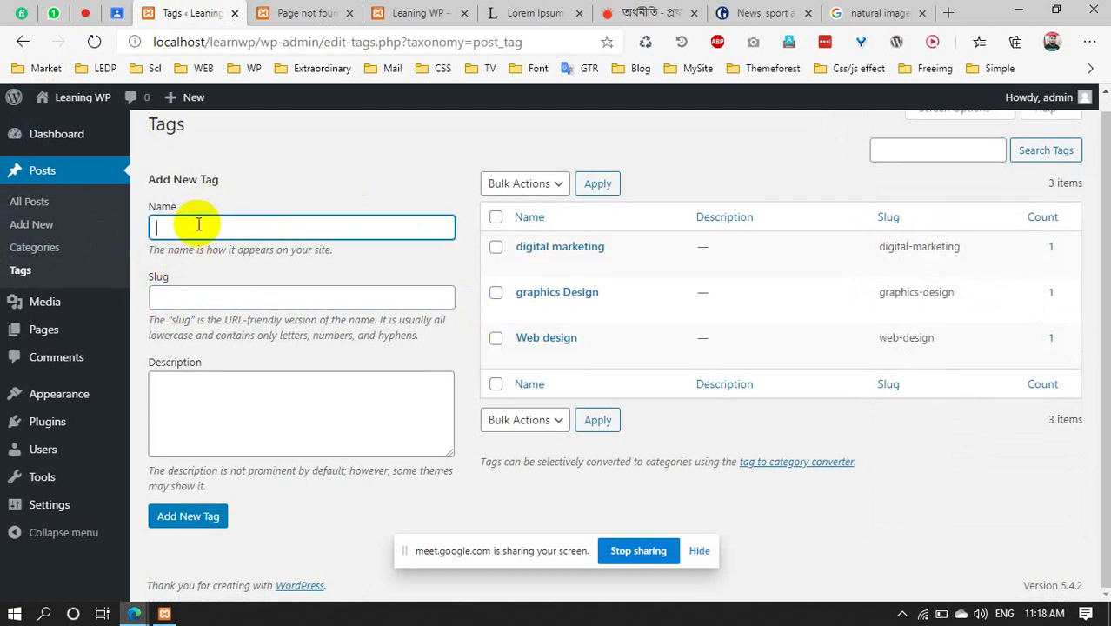
pyautogui.click(193, 295)
pyautogui.click(219, 219)
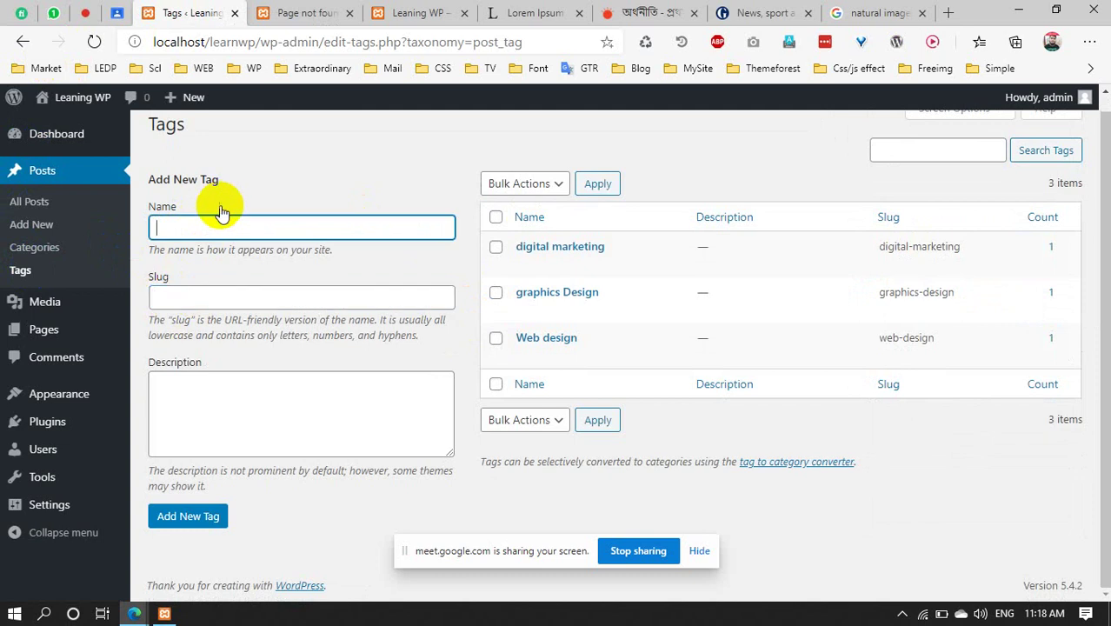
pyautogui.click(168, 296)
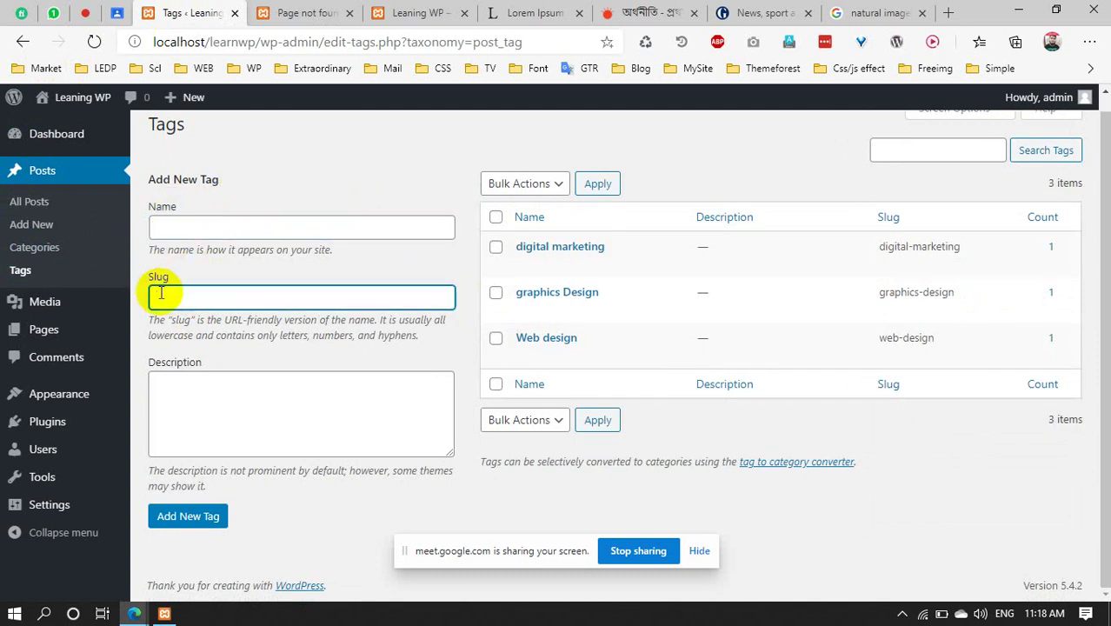
pyautogui.click(193, 226)
pyautogui.click(185, 291)
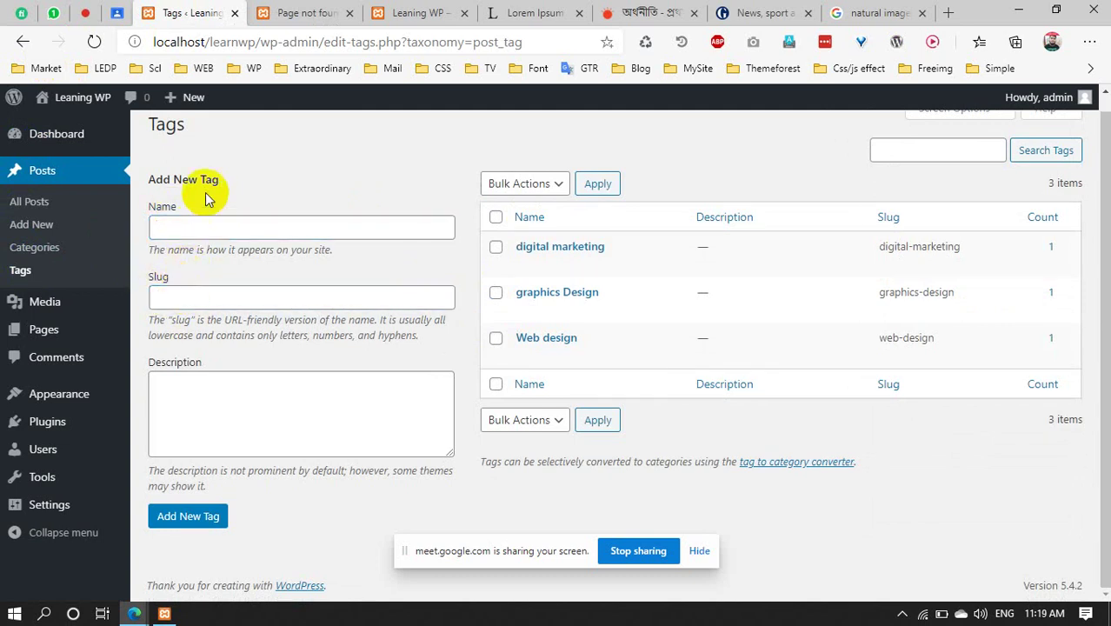
# Examine the new tag form's Description field, dismiss the desktop notification, and highlight the Add New Tag heading
pyautogui.click(196, 430)
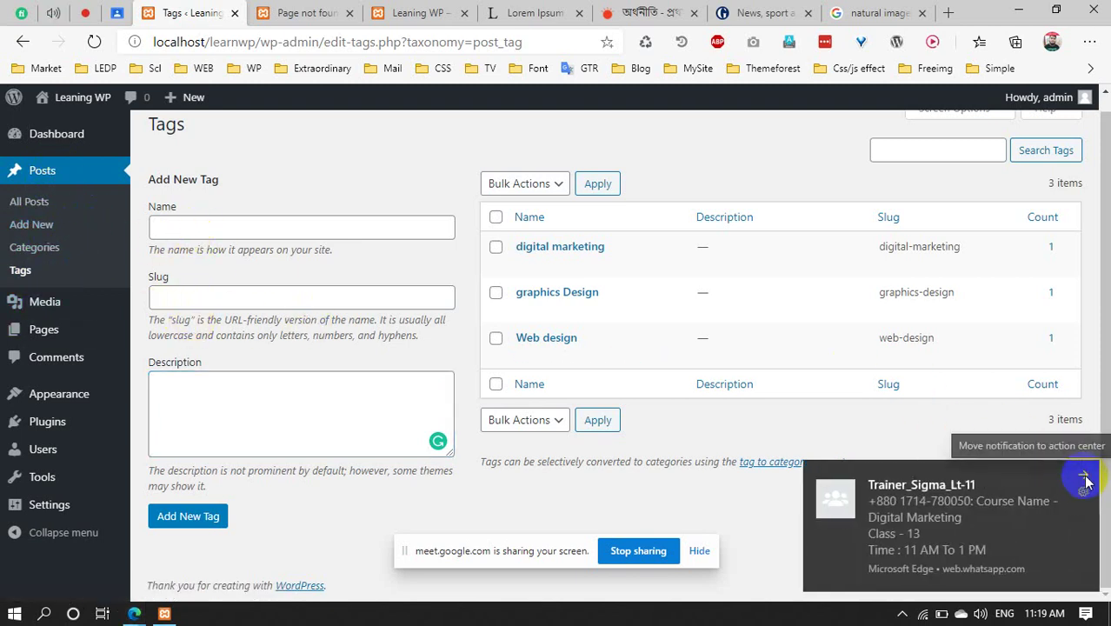
pyautogui.click(1077, 477)
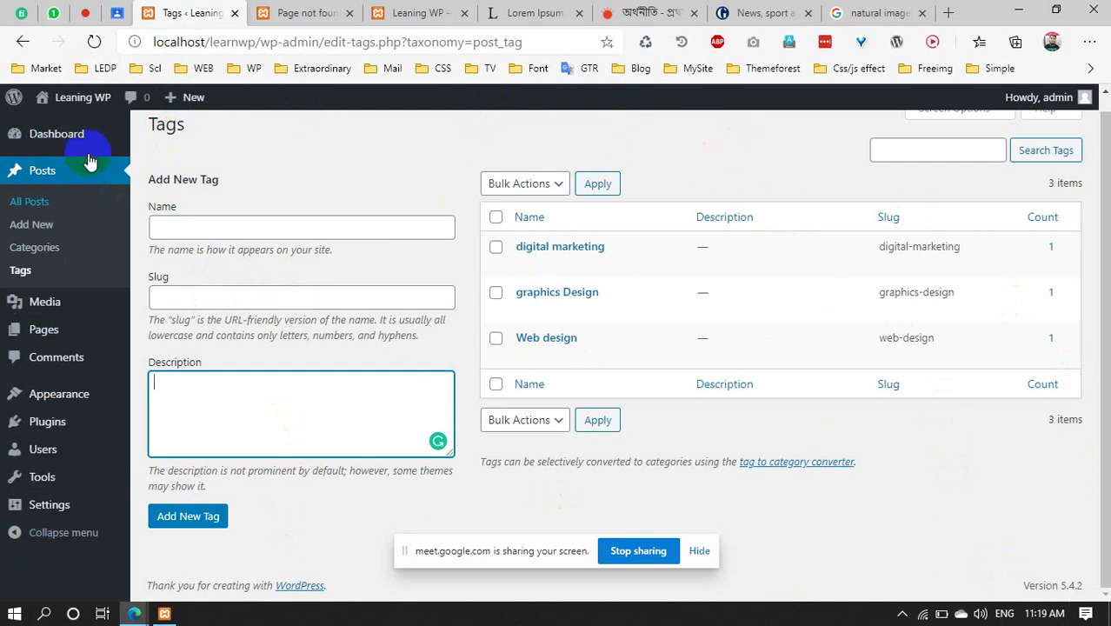
pyautogui.click(186, 231)
pyautogui.click(216, 179)
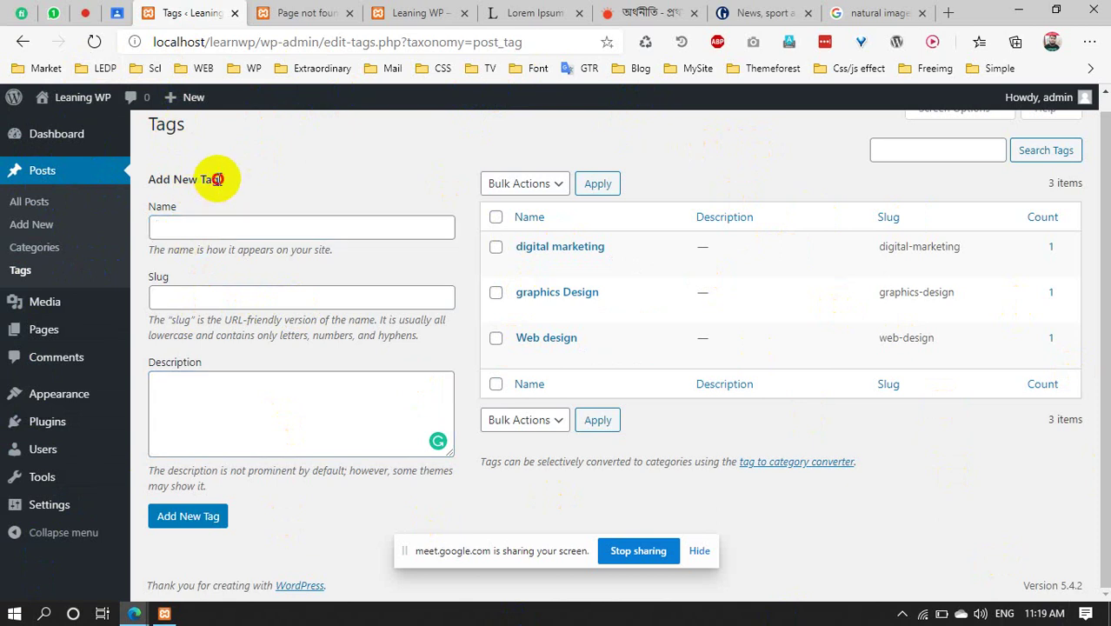
pyautogui.moveTo(217, 179); pyautogui.dragTo(148, 179)
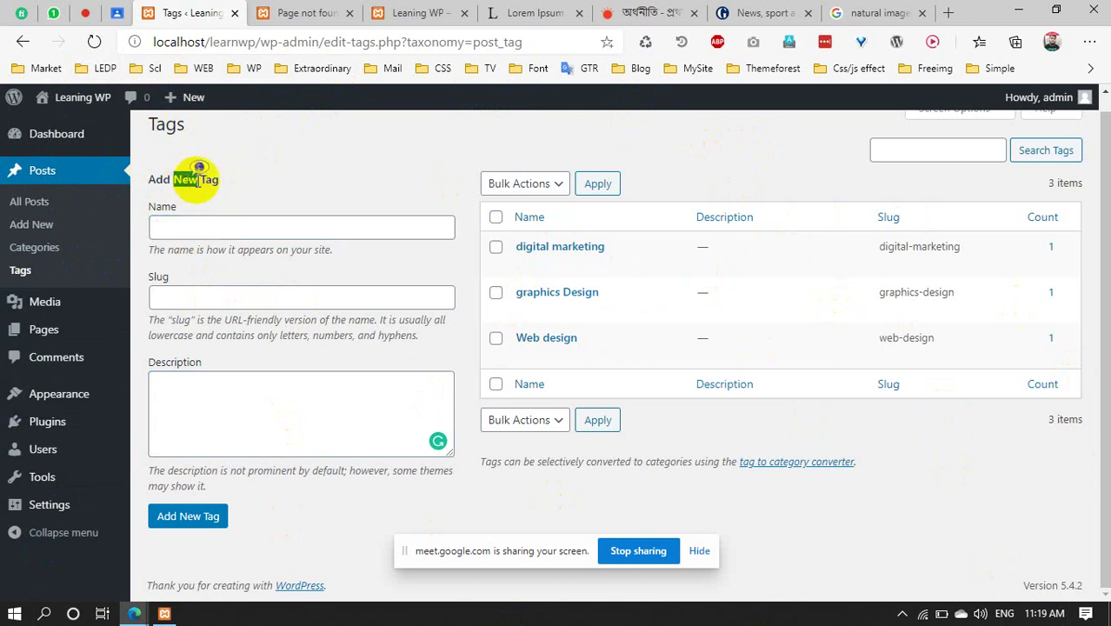
pyautogui.moveTo(218, 180); pyautogui.dragTo(143, 174)
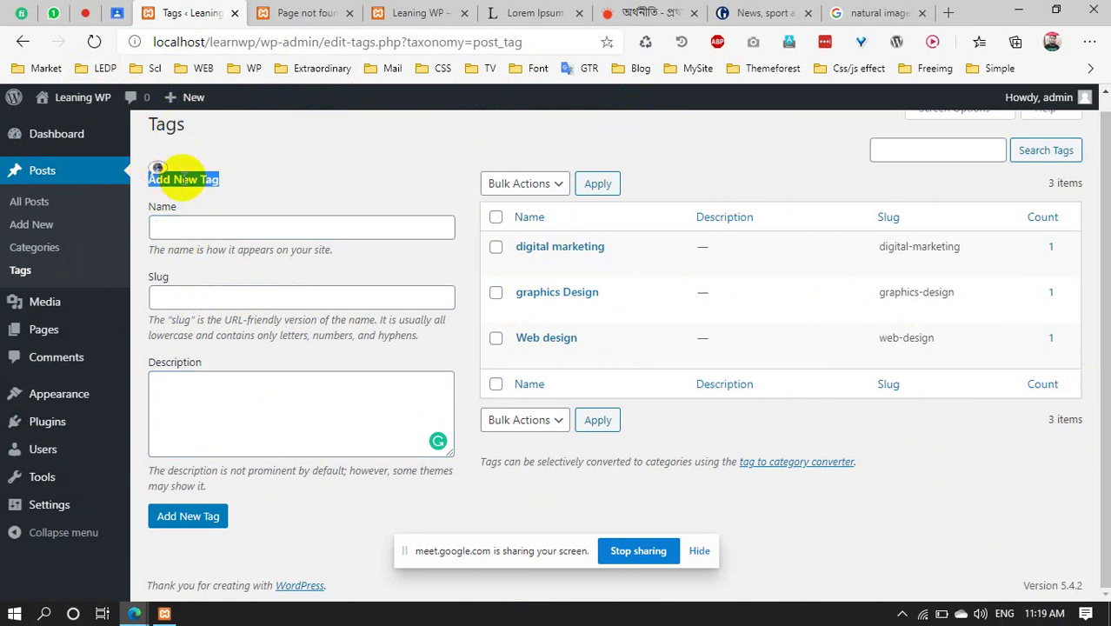
pyautogui.click(154, 165)
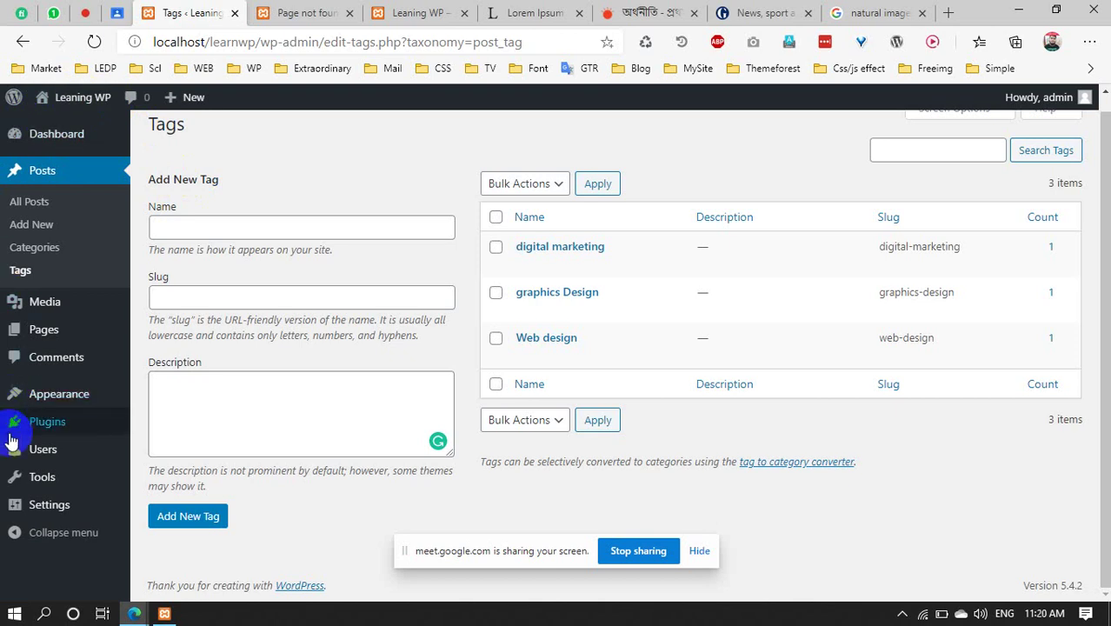
# Examine the new tag form's Name field and highlight the Add New Tag heading again
pyautogui.scroll(1, 215, 500)
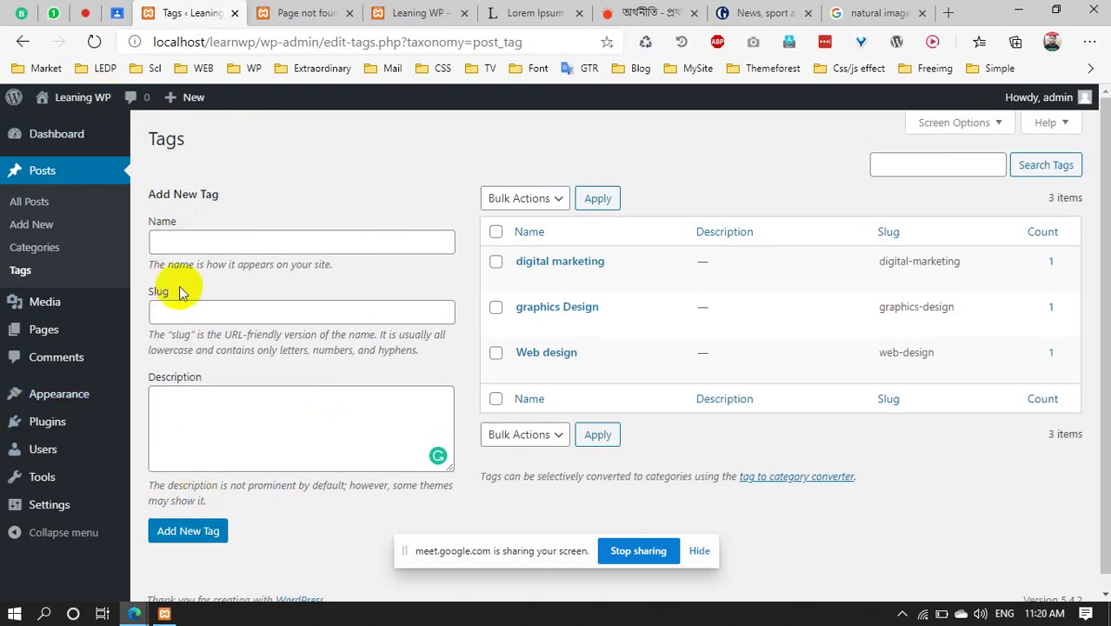
pyautogui.click(193, 241)
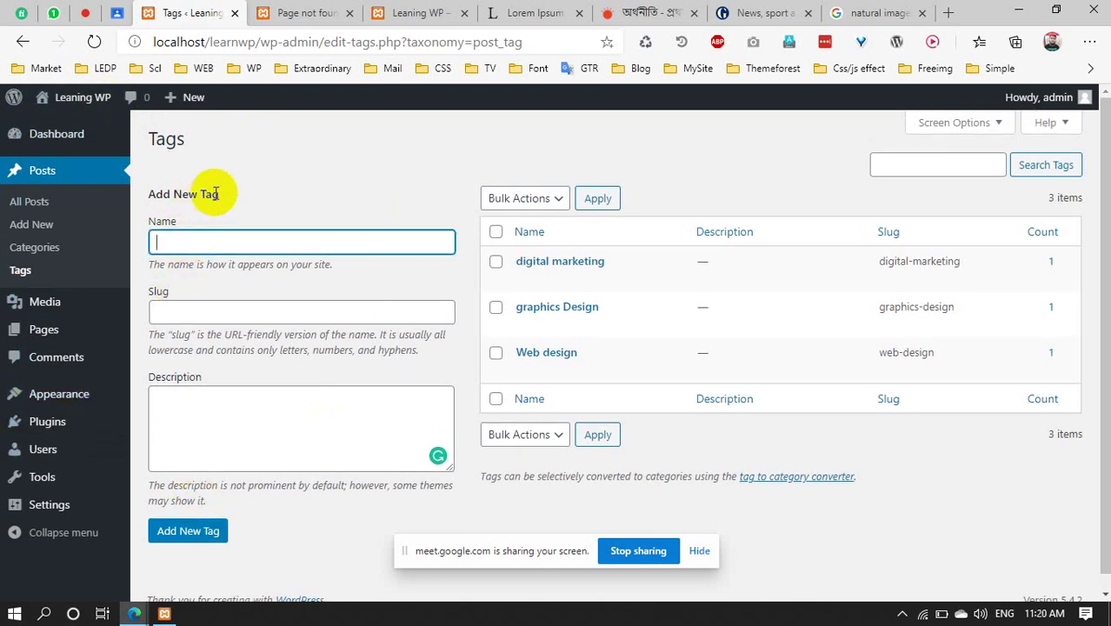
pyautogui.moveTo(216, 193); pyautogui.dragTo(161, 194)
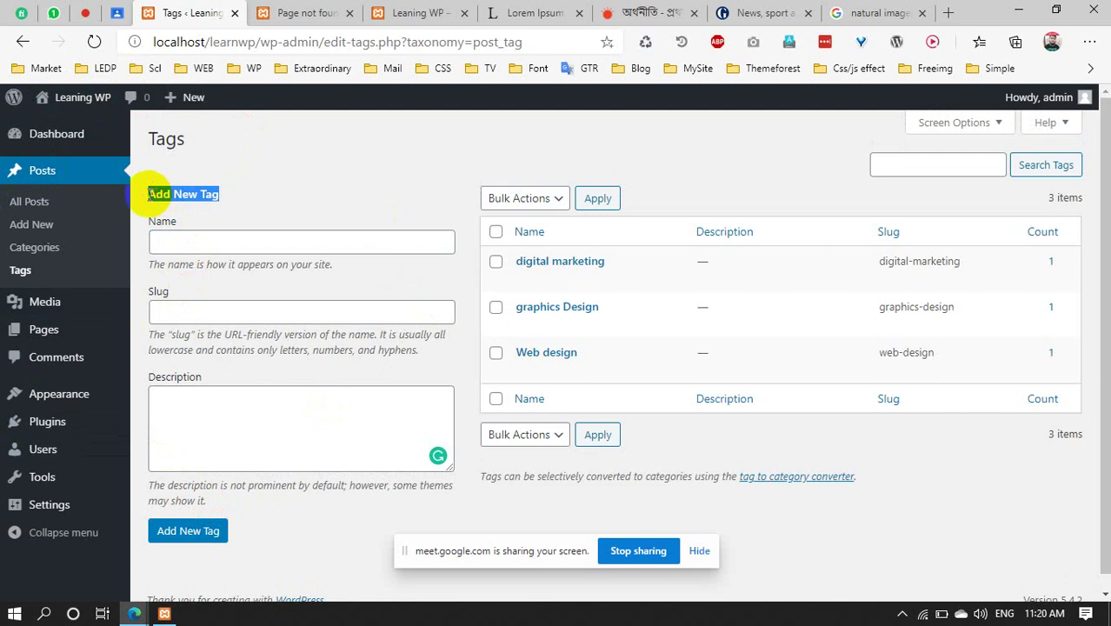
pyautogui.doubleClick(161, 194)
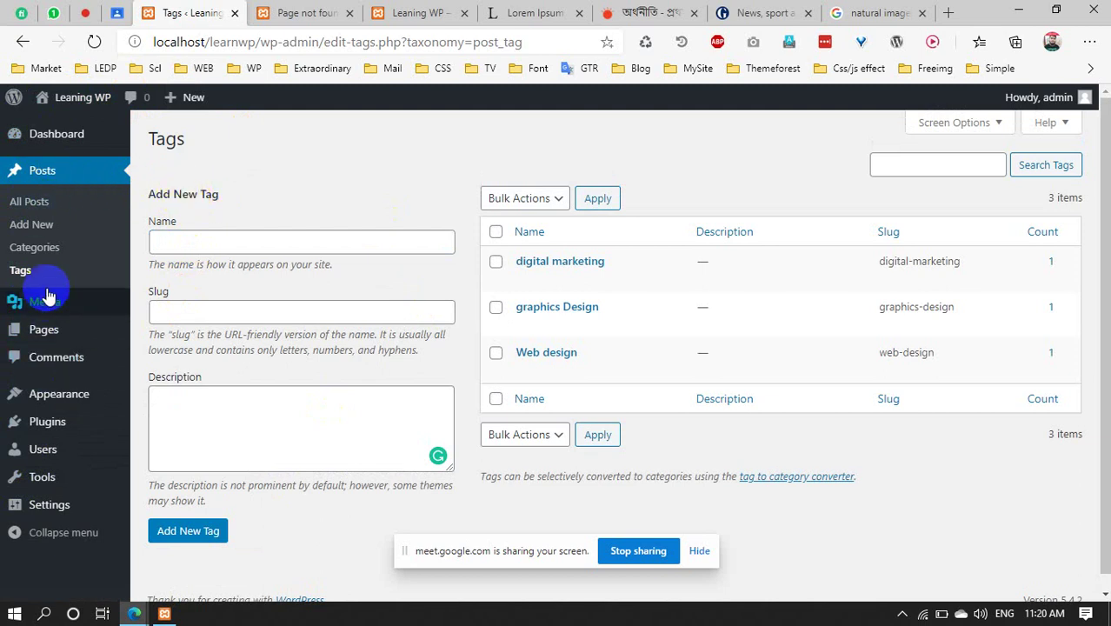
pyautogui.click(45, 339)
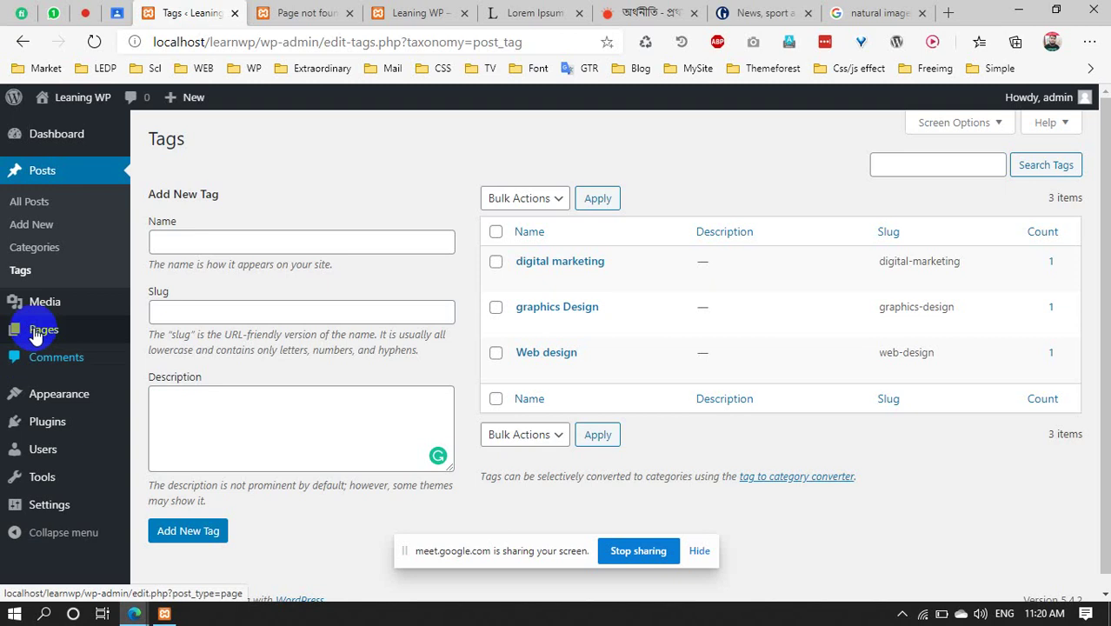
pyautogui.moveTo(38, 329)
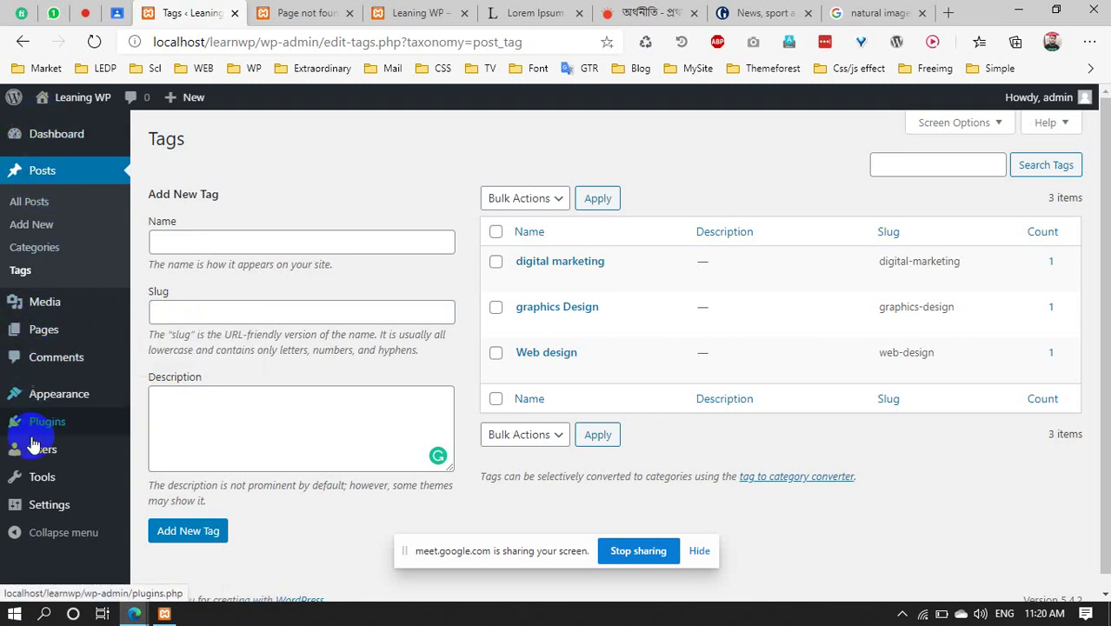
pyautogui.click(205, 241)
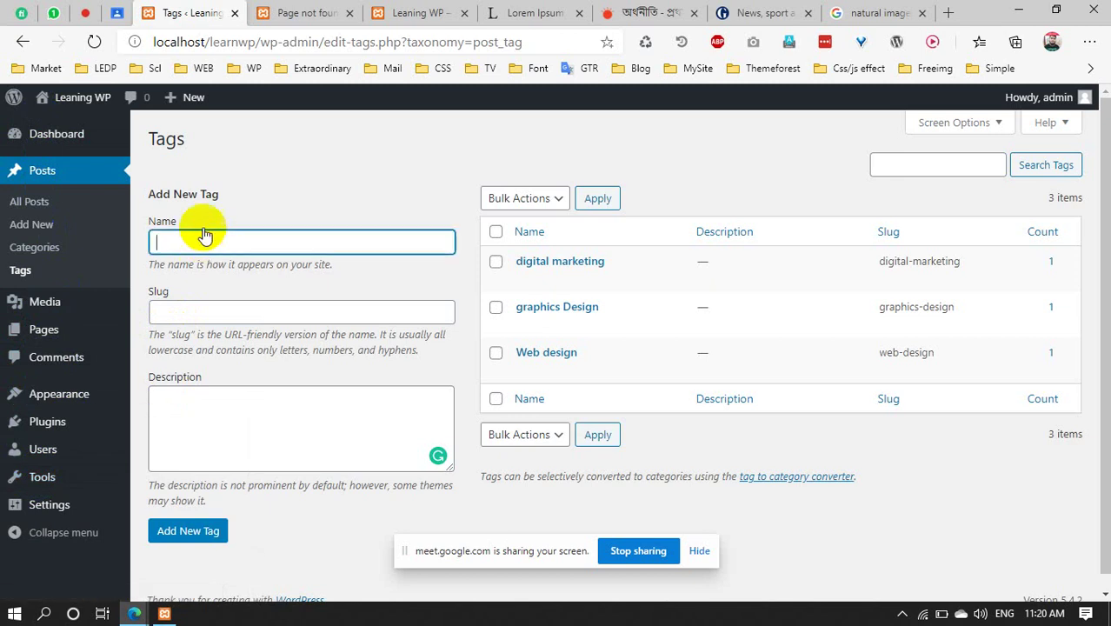
pyautogui.moveTo(218, 194); pyautogui.dragTo(153, 197)
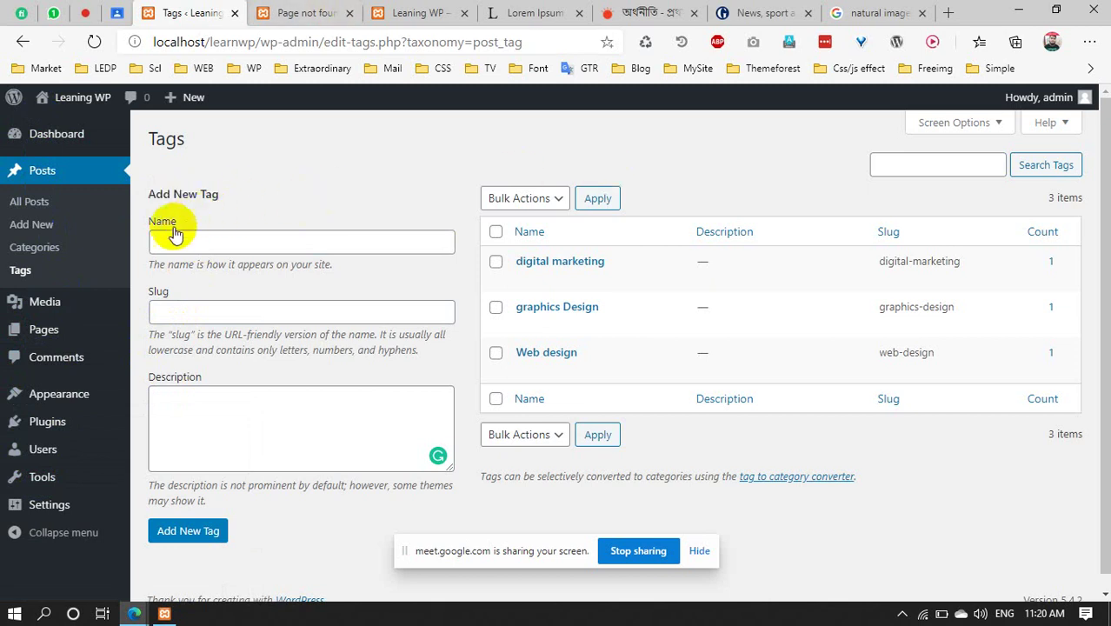
# Open the Media Library and highlight the words of its heading
pyautogui.moveTo(25, 310)
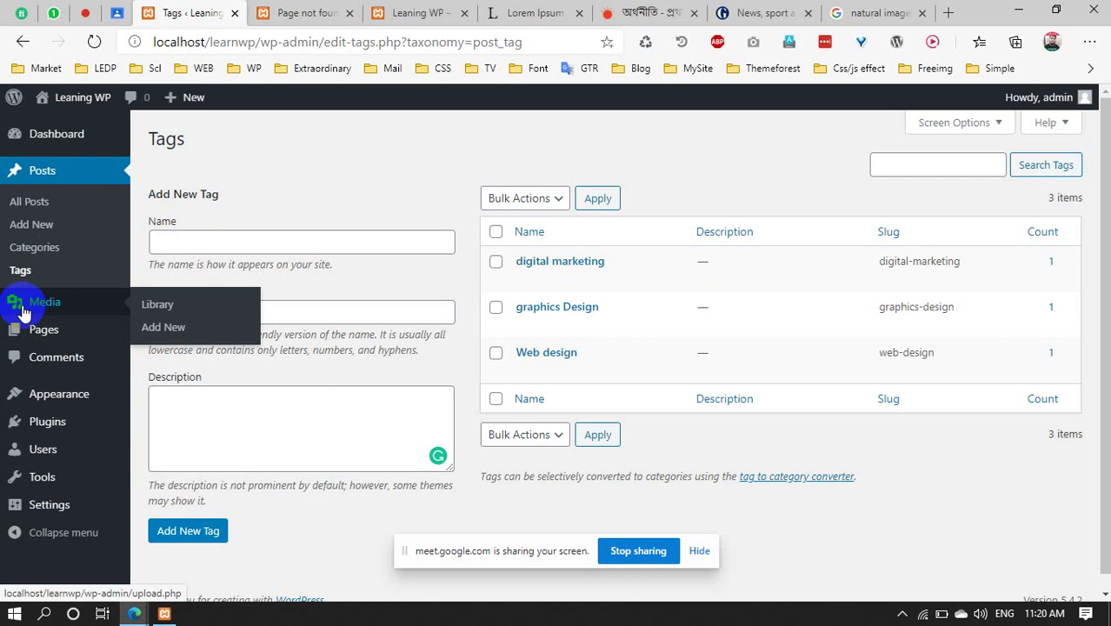
pyautogui.click(34, 308)
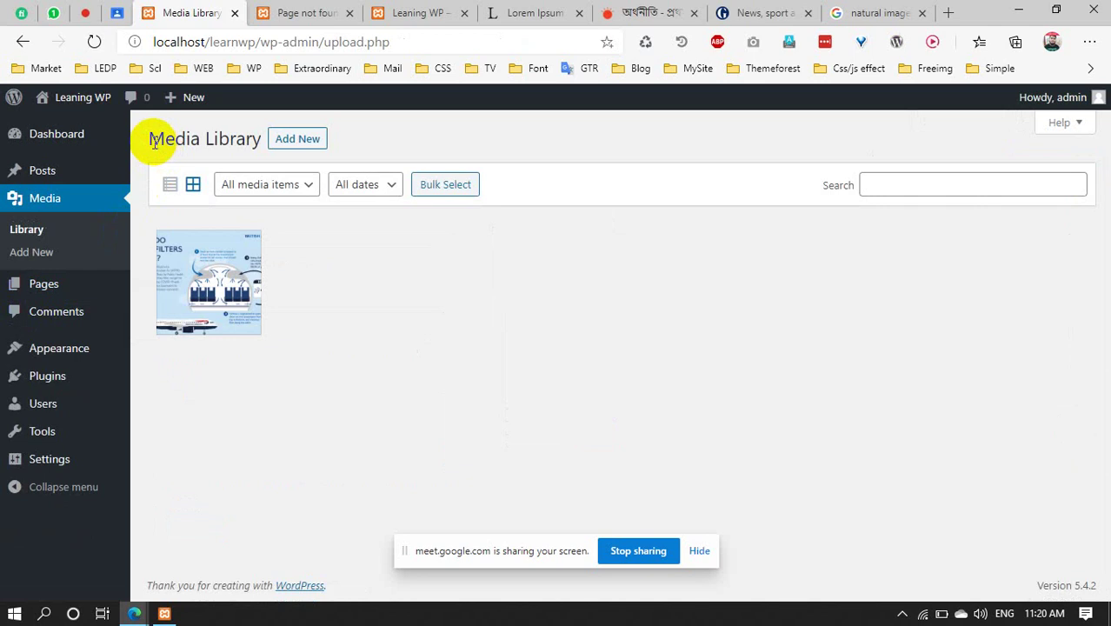
pyautogui.moveTo(155, 140); pyautogui.dragTo(203, 140)
pyautogui.doubleClick(225, 139)
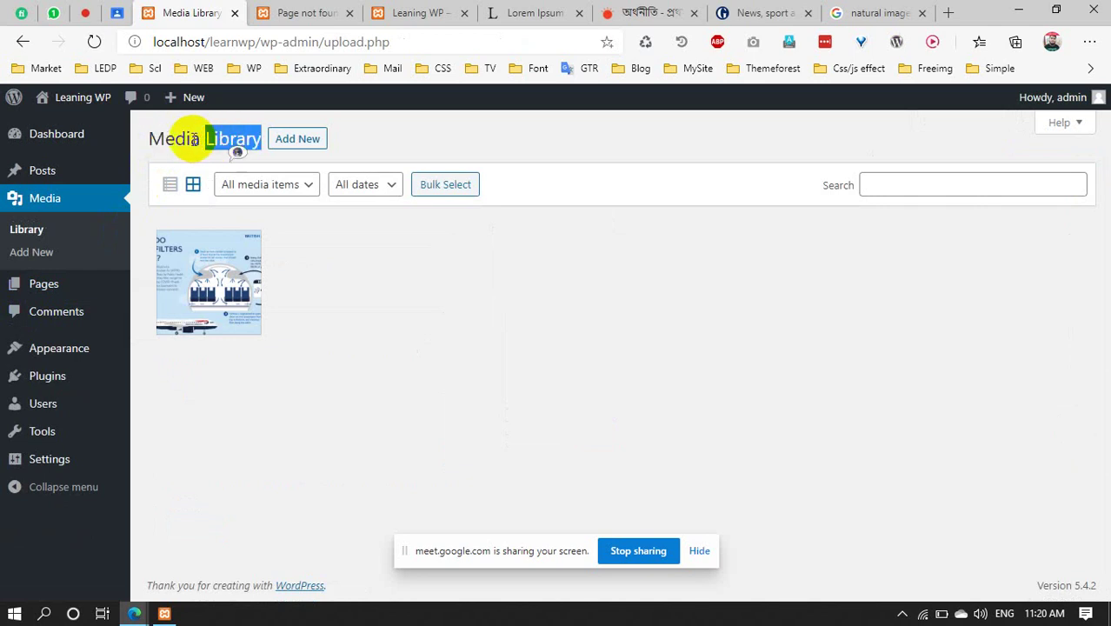
pyautogui.doubleClick(185, 140)
pyautogui.doubleClick(219, 139)
pyautogui.doubleClick(178, 139)
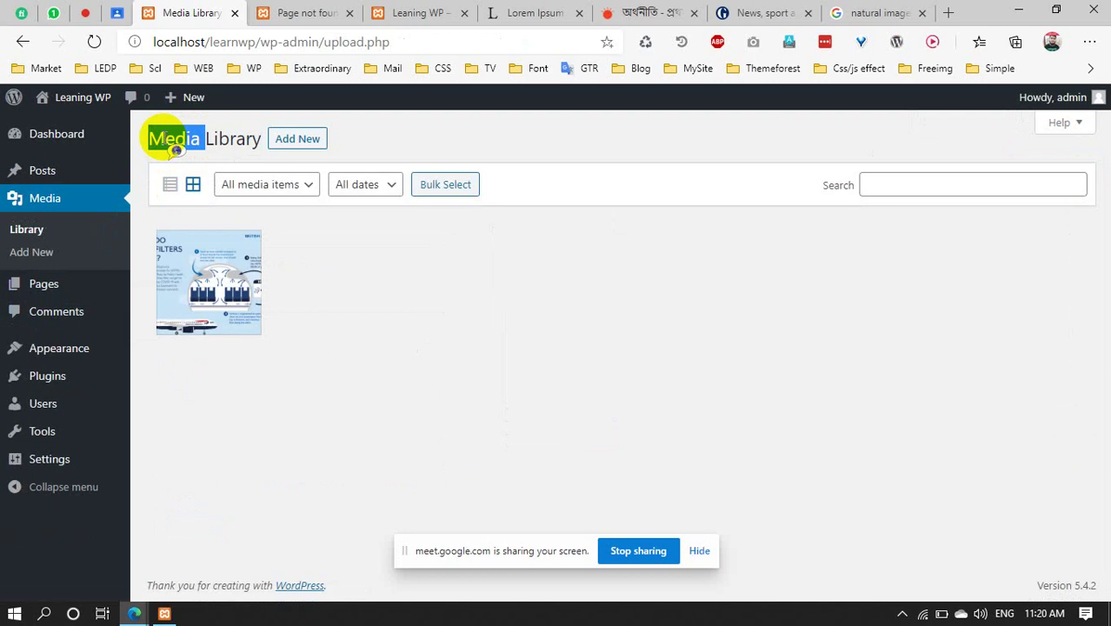
pyautogui.click(219, 139)
pyautogui.moveTo(201, 141); pyautogui.dragTo(157, 145)
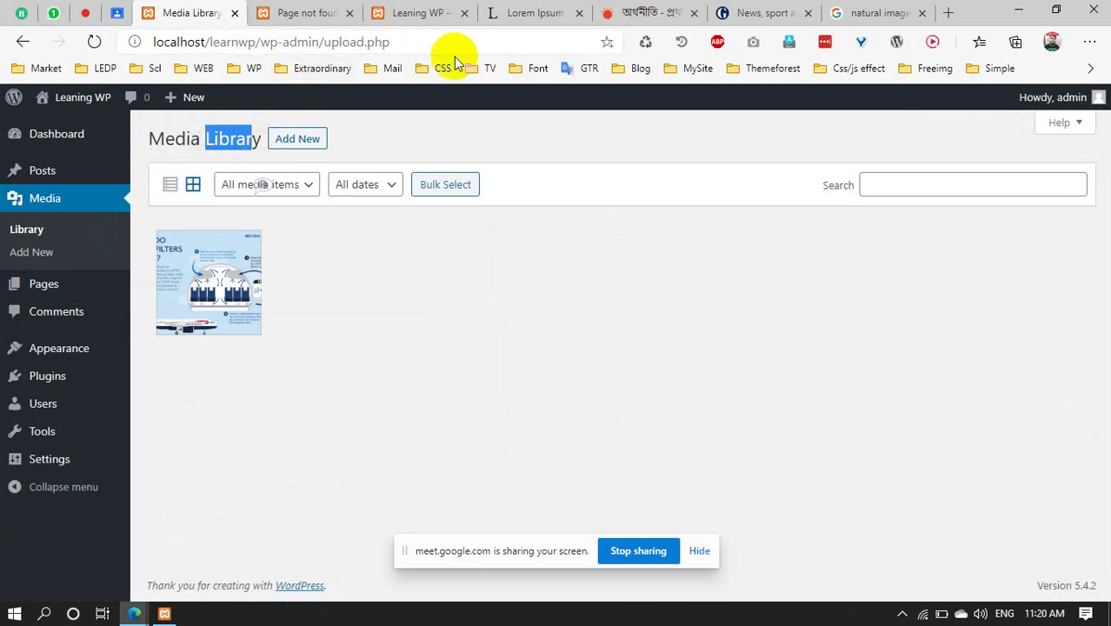
pyautogui.click(323, 311)
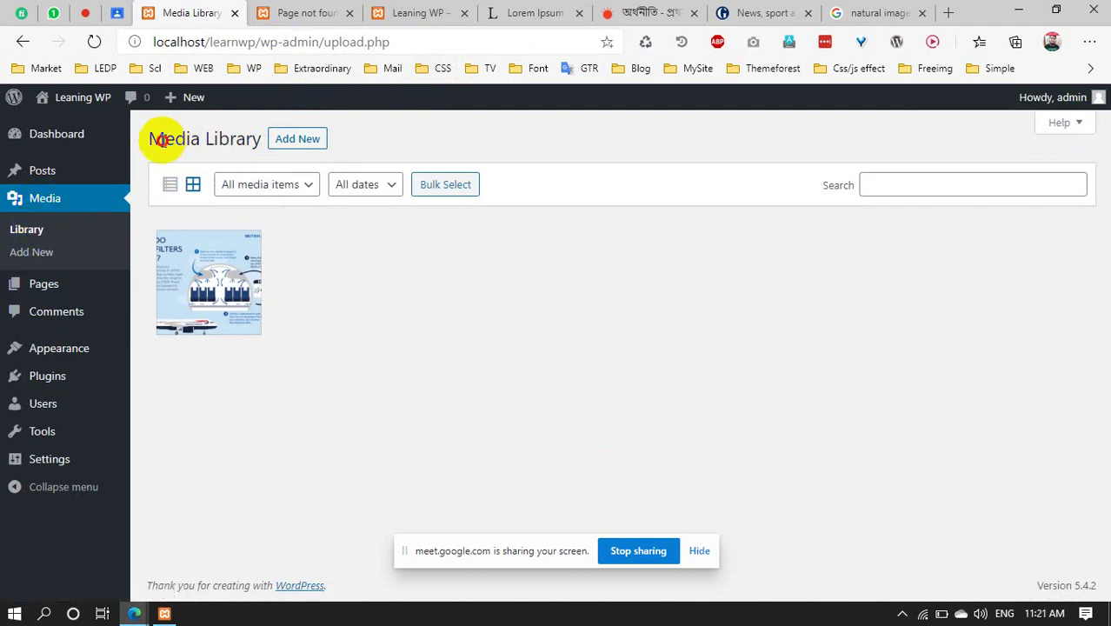
pyautogui.moveTo(163, 139); pyautogui.dragTo(246, 139)
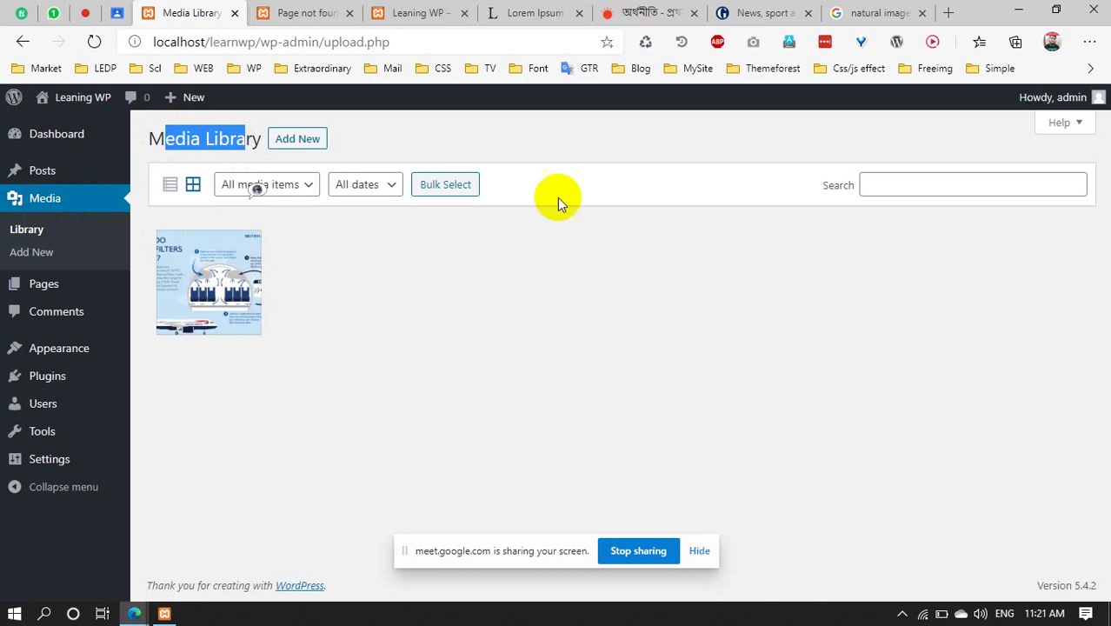
pyautogui.click(877, 188)
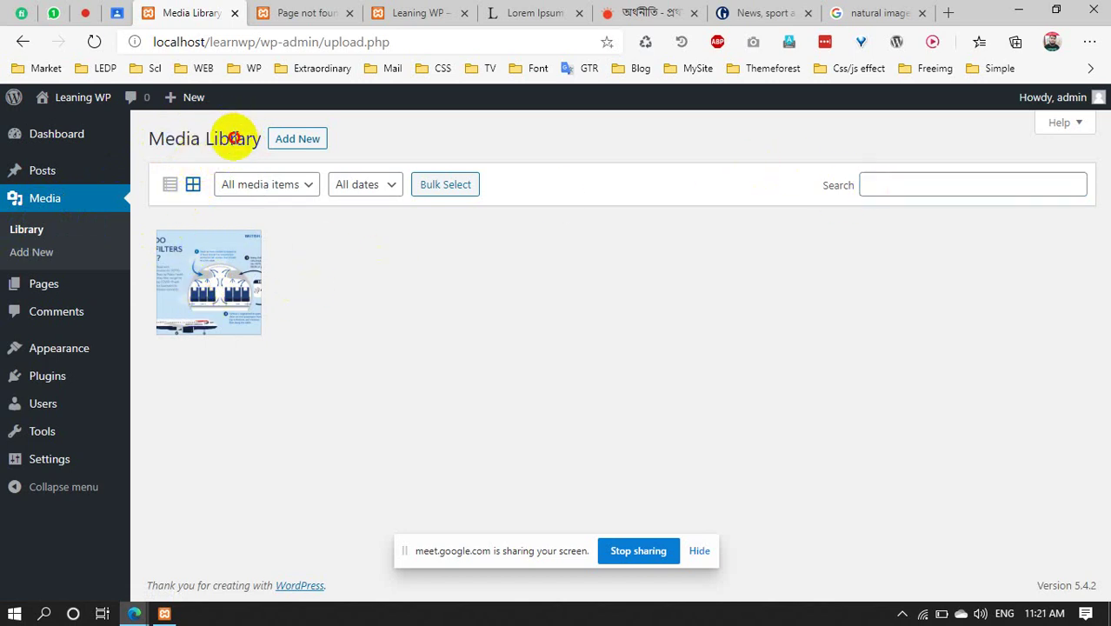
pyautogui.click(174, 142)
pyautogui.moveTo(156, 140); pyautogui.dragTo(231, 141)
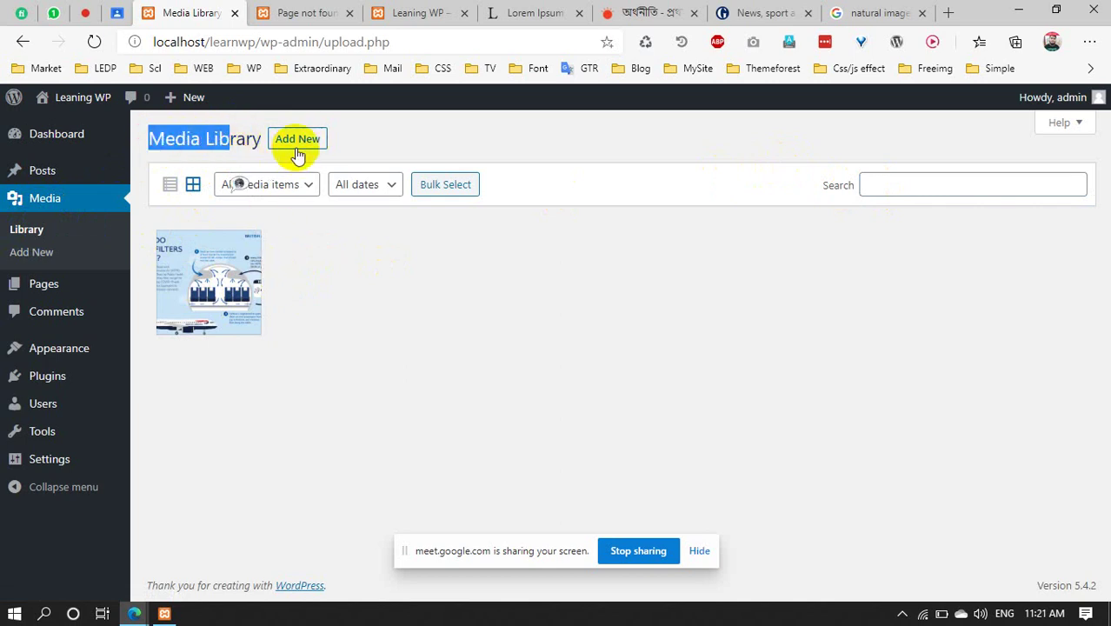
# Upload logo.png from the Pictures folder to the Media Library and close the upload area
pyautogui.click(297, 151)
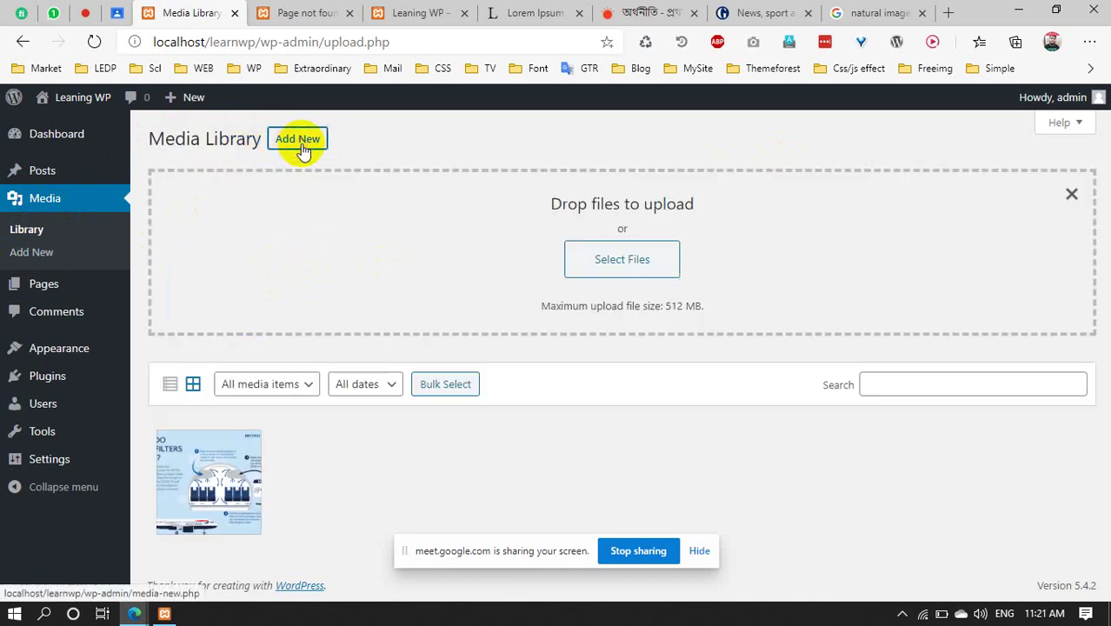
pyautogui.click(649, 263)
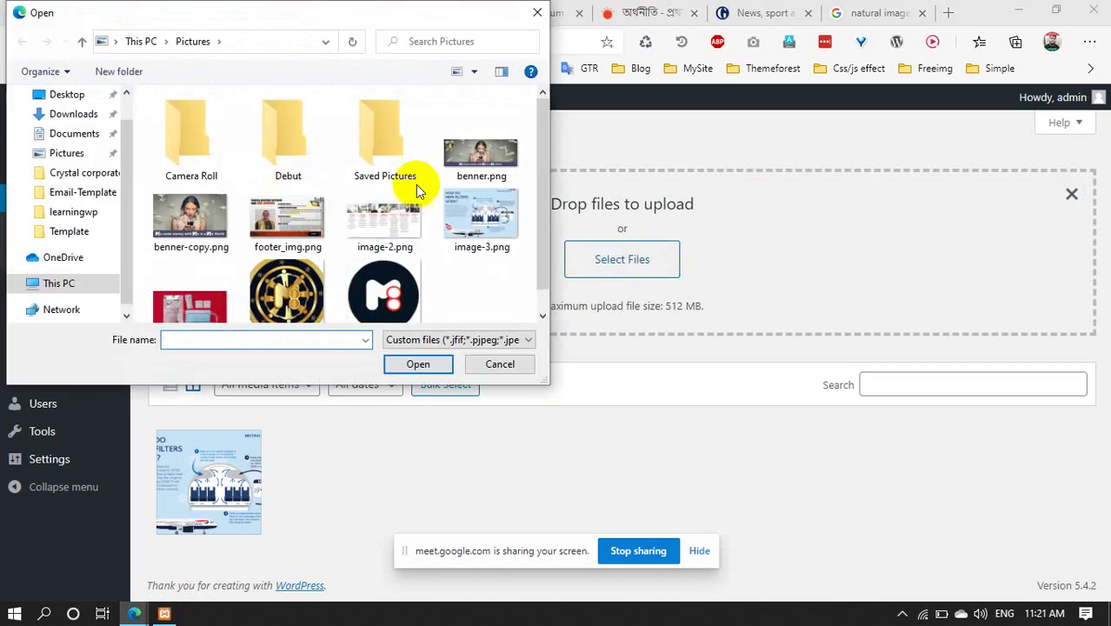
pyautogui.scroll(-1, 365, 191)
pyautogui.click(383, 274)
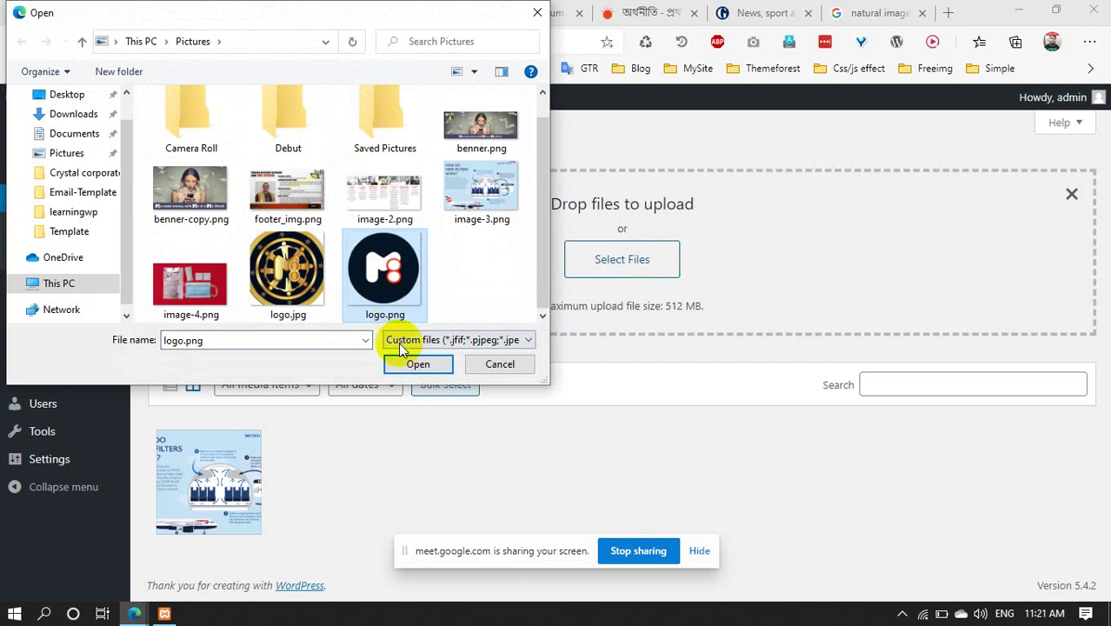
pyautogui.click(410, 363)
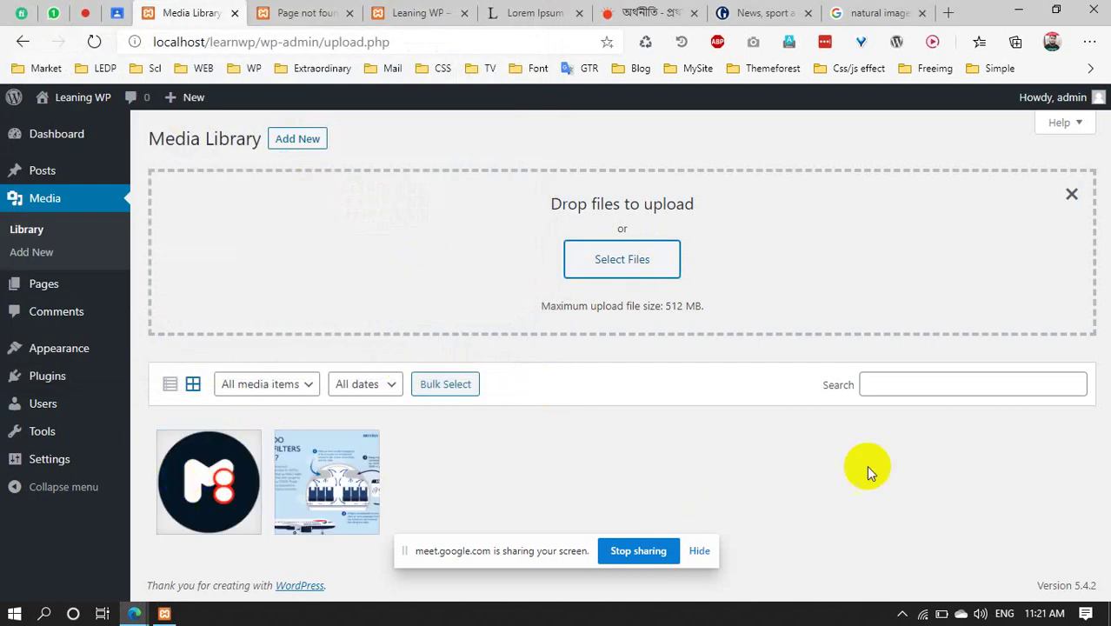
pyautogui.click(1069, 193)
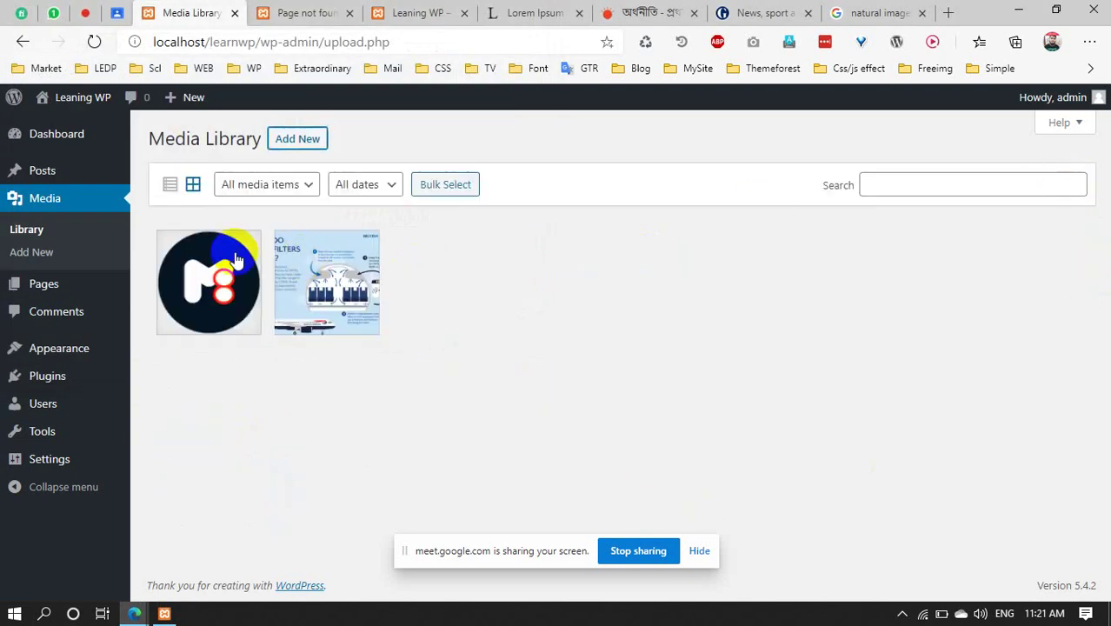
# Start a new post, view the library images available as its featured image, and close the chooser without selecting one
pyautogui.moveTo(25, 170)
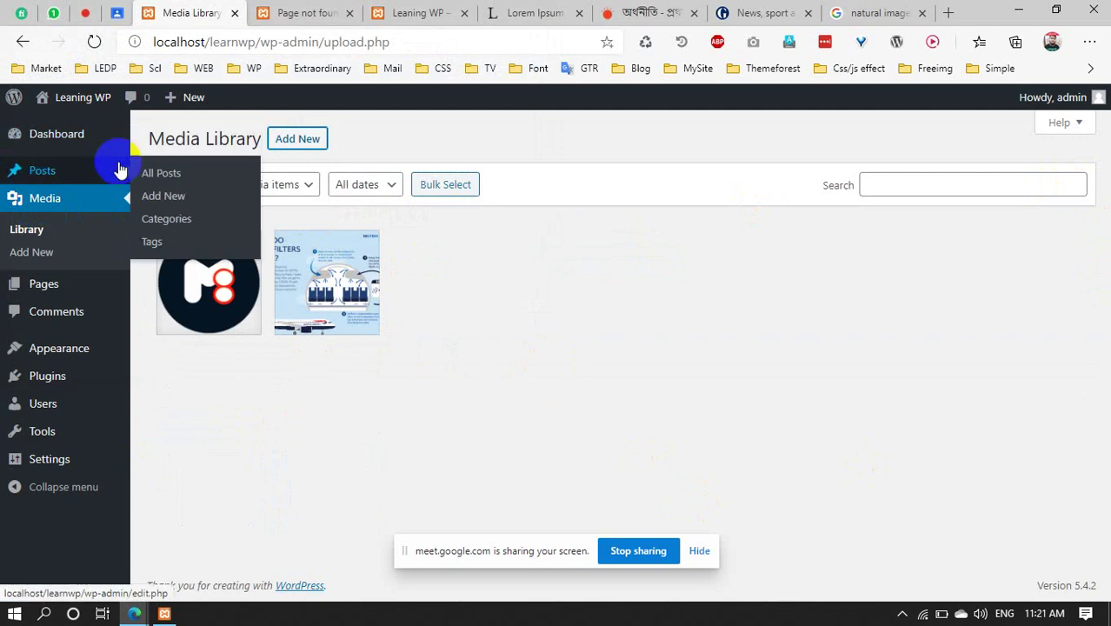
pyautogui.click(162, 196)
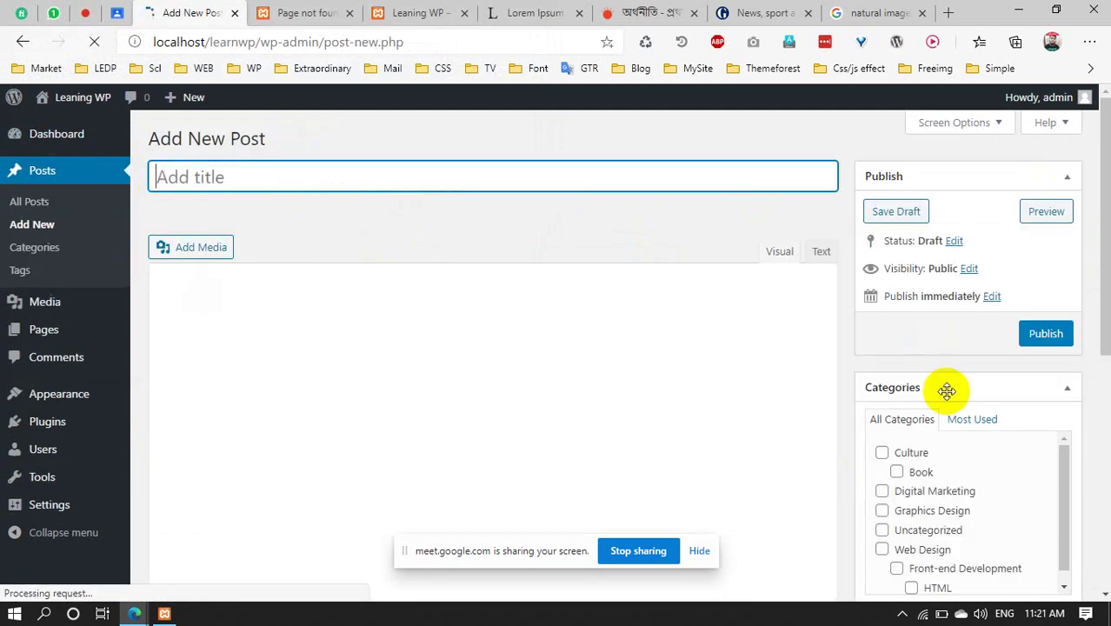
pyautogui.scroll(-3, 930, 389)
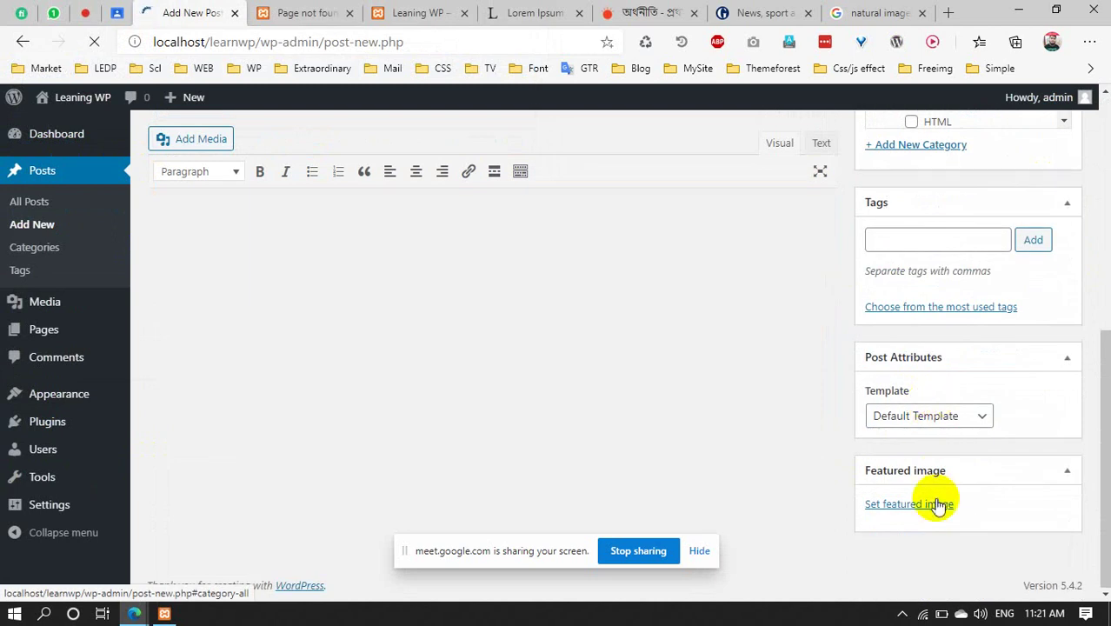
pyautogui.click(930, 508)
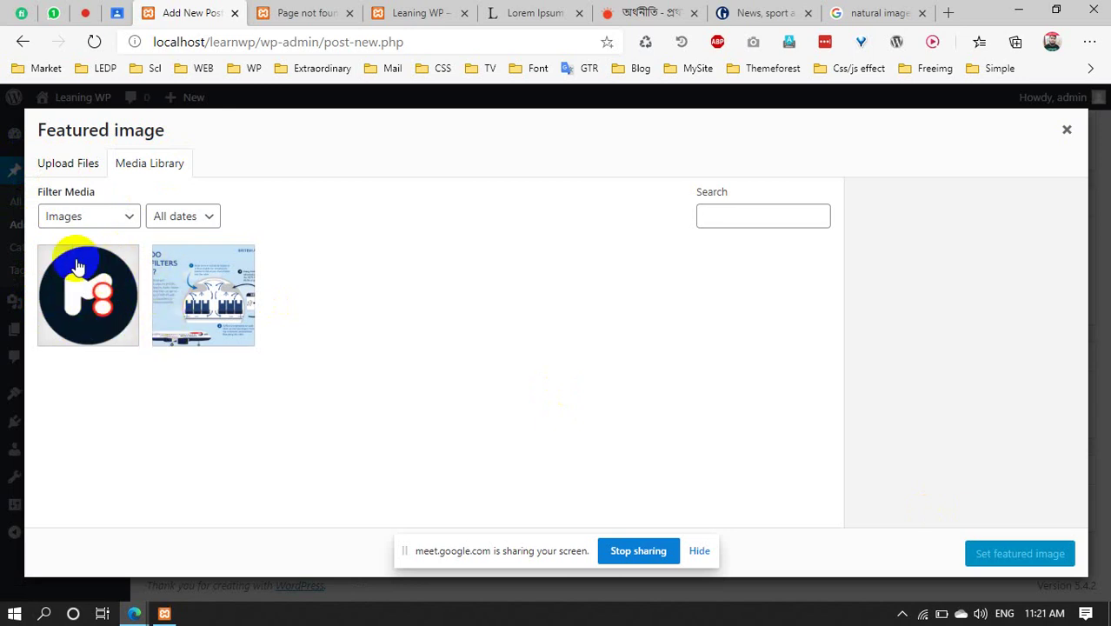
pyautogui.click(1062, 130)
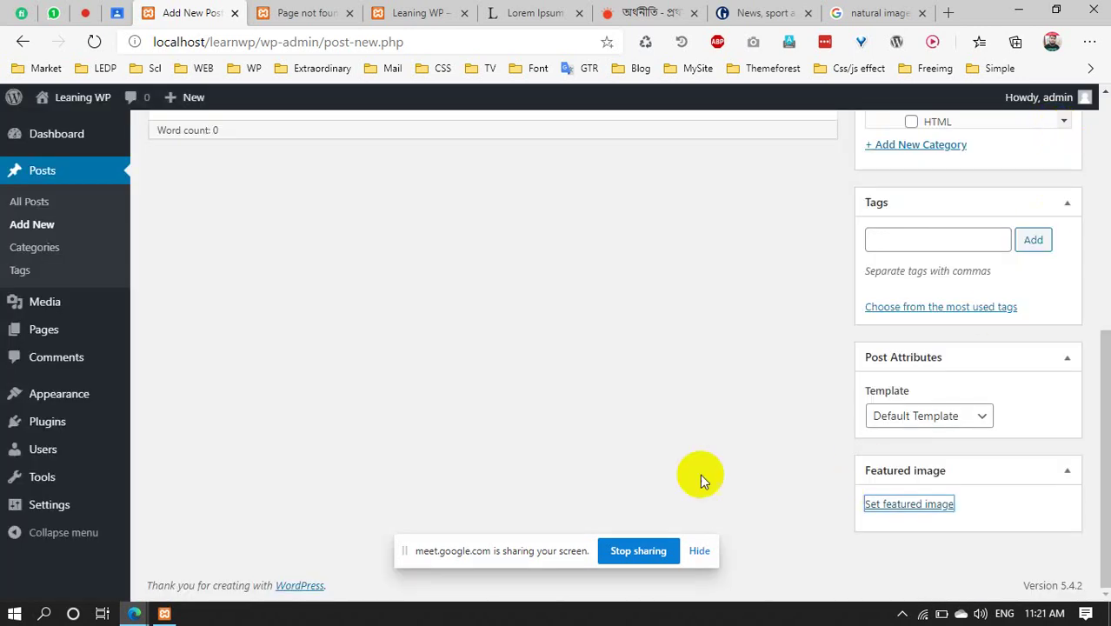
pyautogui.scroll(5, 263, 323)
# Return to the Media Library and show and hide its file upload area
pyautogui.moveTo(26, 301)
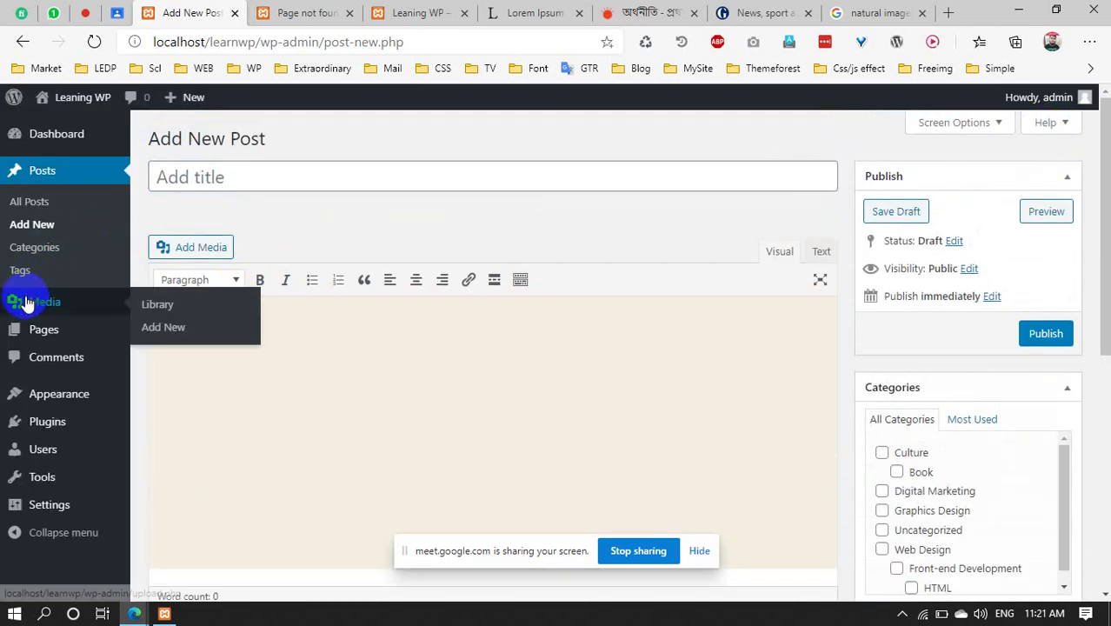
pyautogui.click(177, 308)
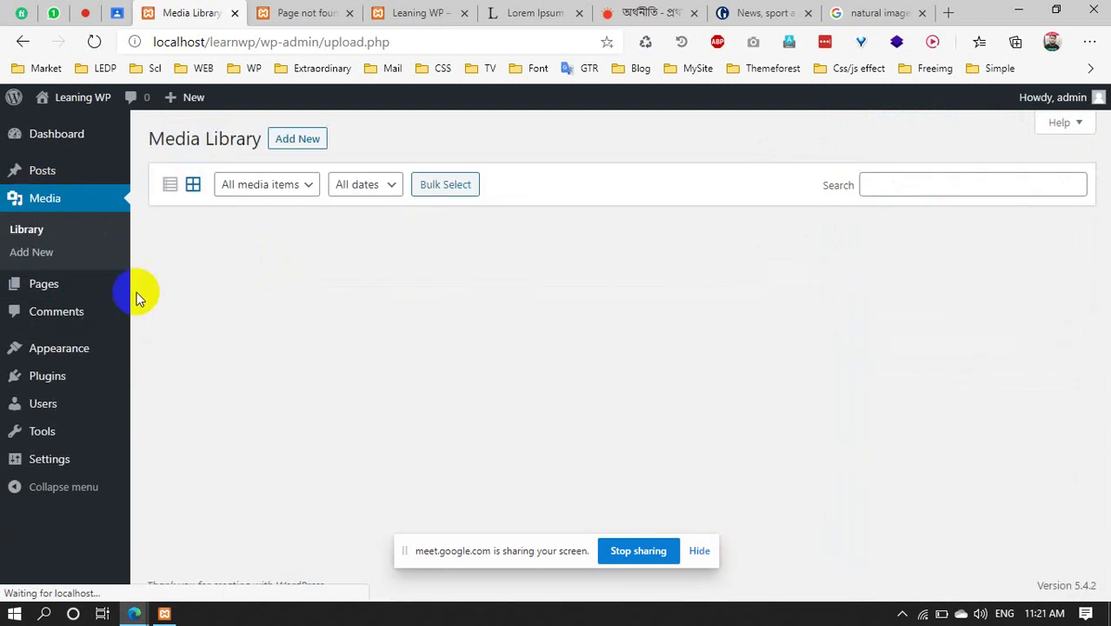
pyautogui.moveTo(153, 142); pyautogui.dragTo(260, 142)
pyautogui.click(153, 142)
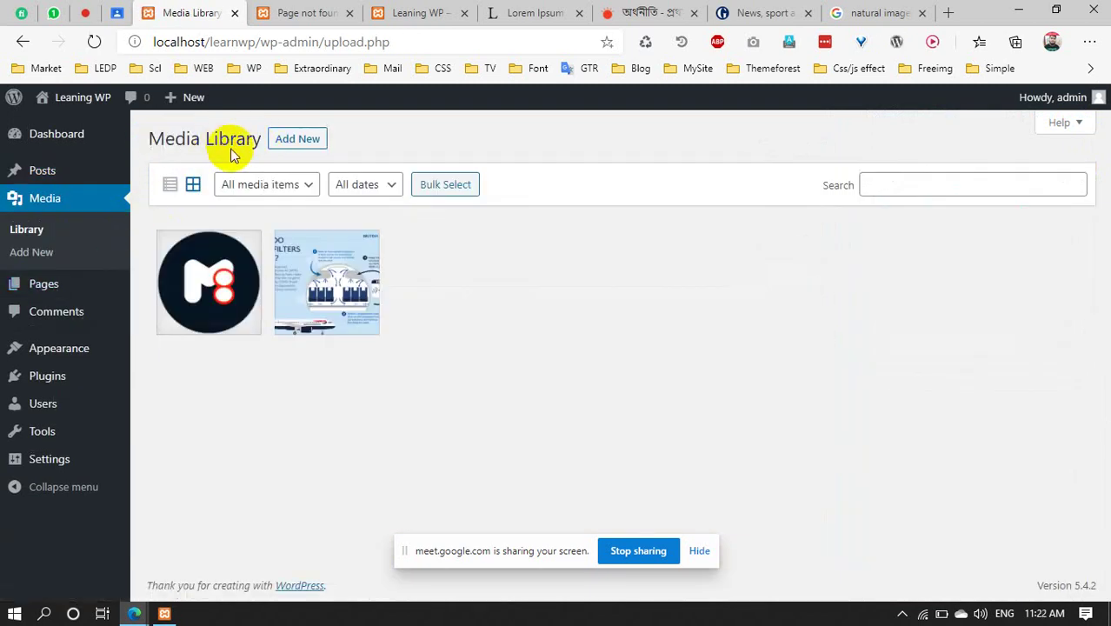
pyautogui.click(298, 139)
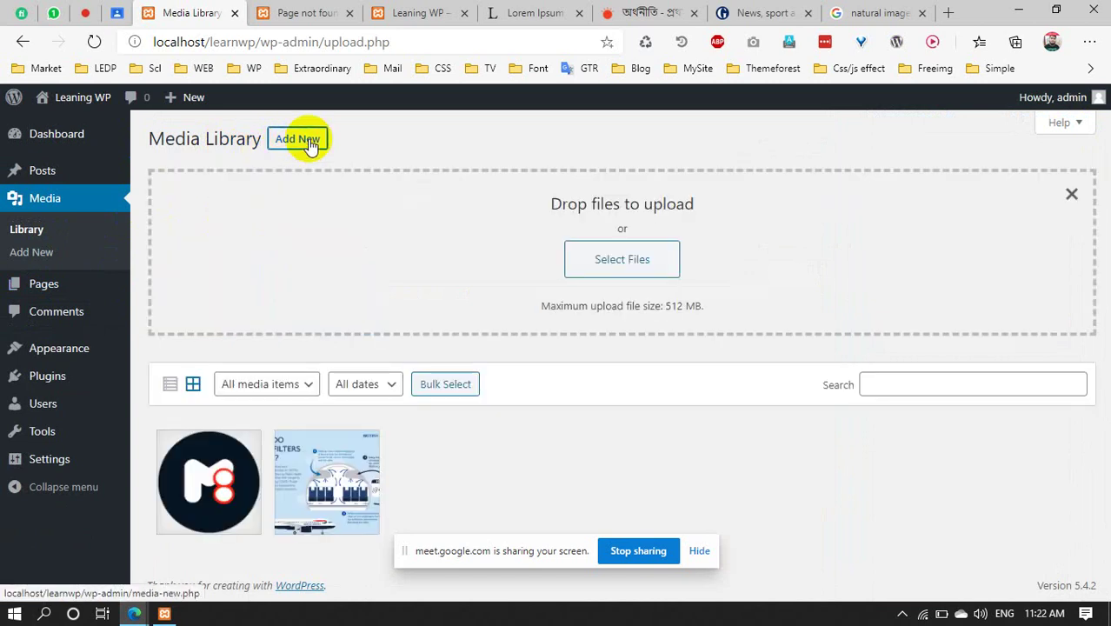
pyautogui.click(1070, 194)
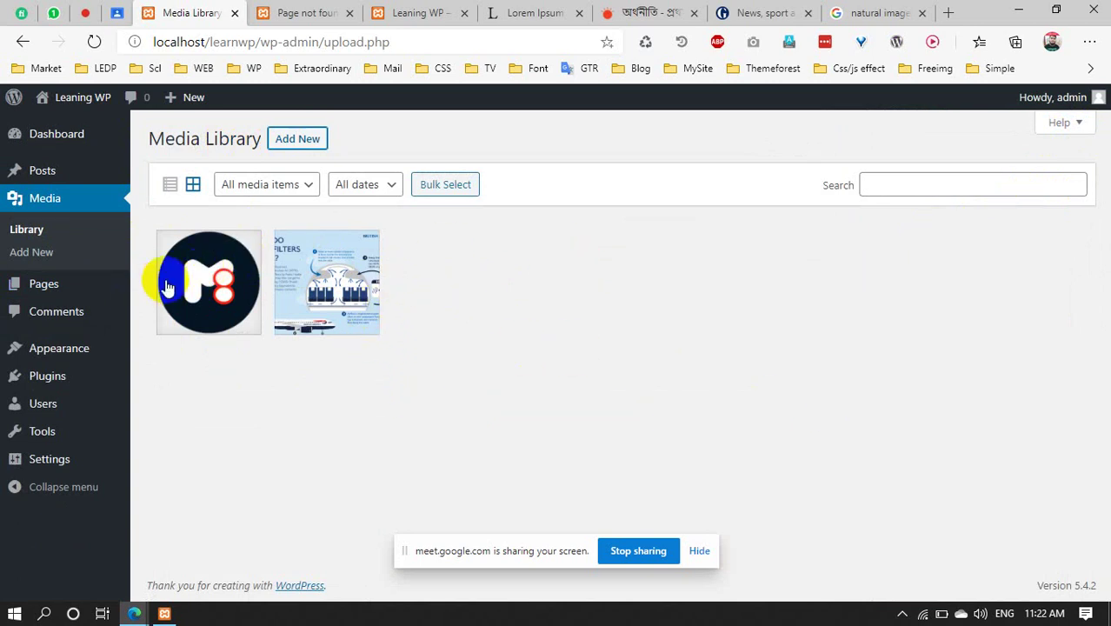
# Highlight the Media Library heading and open the page for adding new media
pyautogui.moveTo(44, 178)
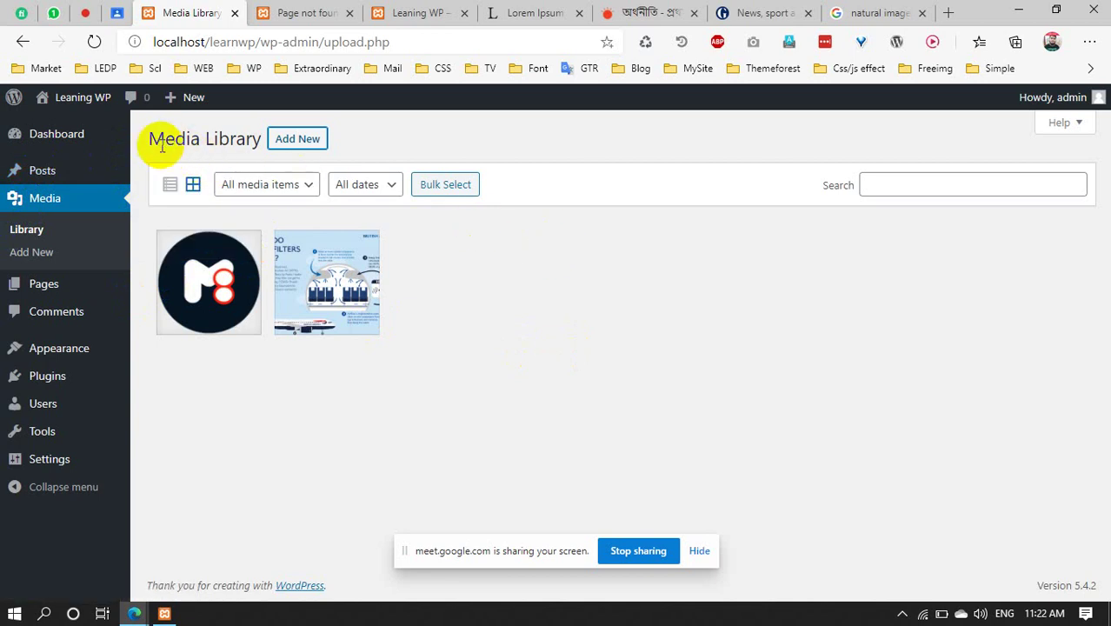
pyautogui.moveTo(151, 142); pyautogui.dragTo(203, 142)
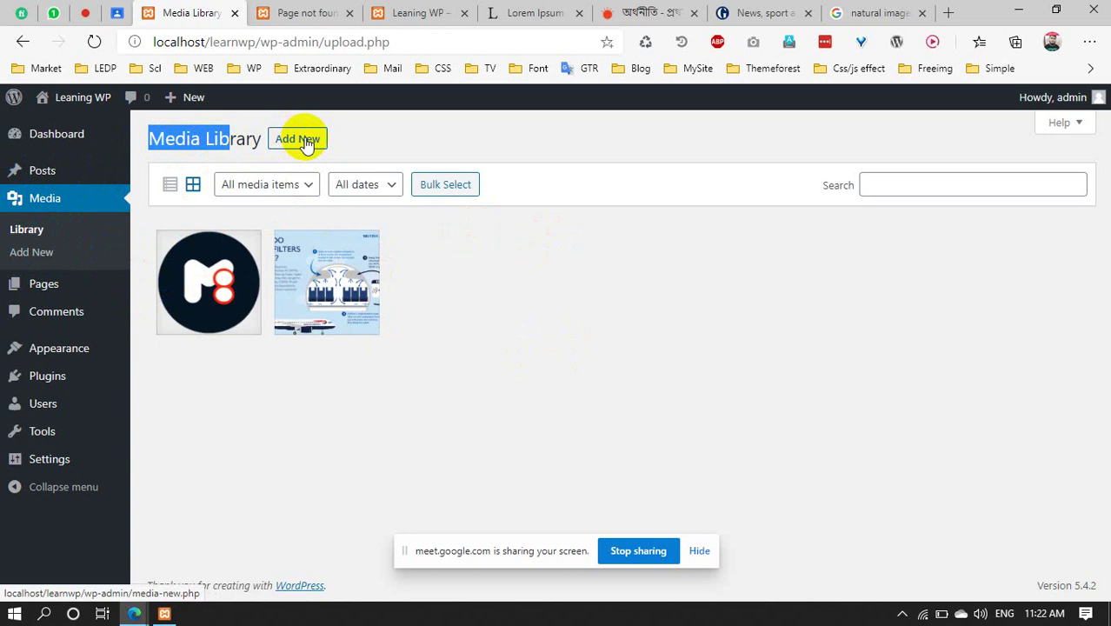
pyautogui.click(24, 253)
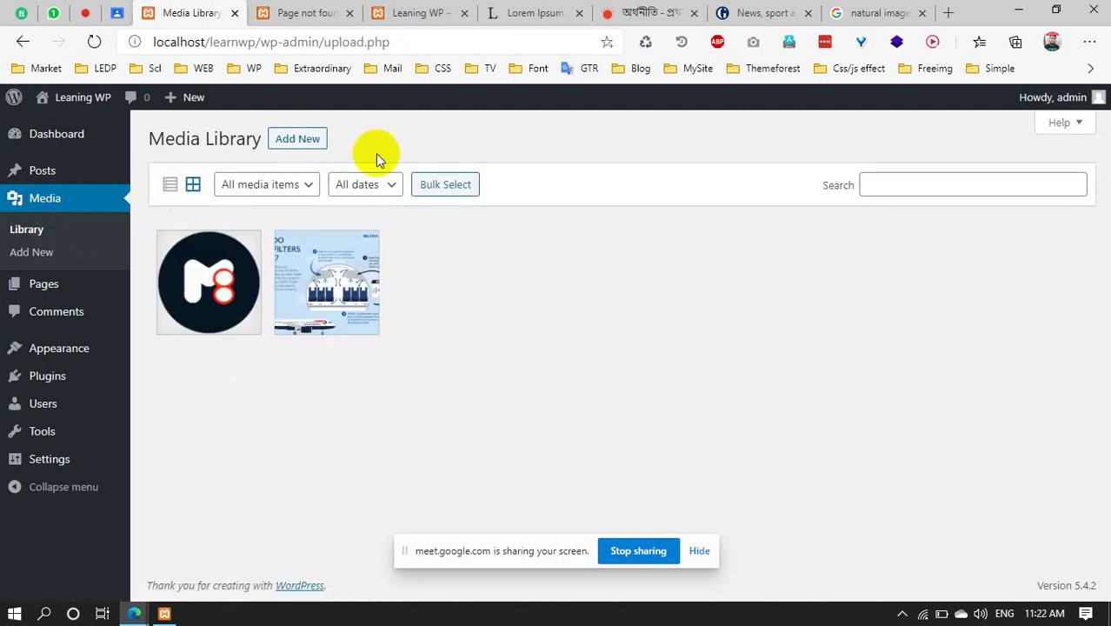
# Show the Media Library in list view, return it to grid view, and view the date filter options without changing them
pyautogui.click(170, 186)
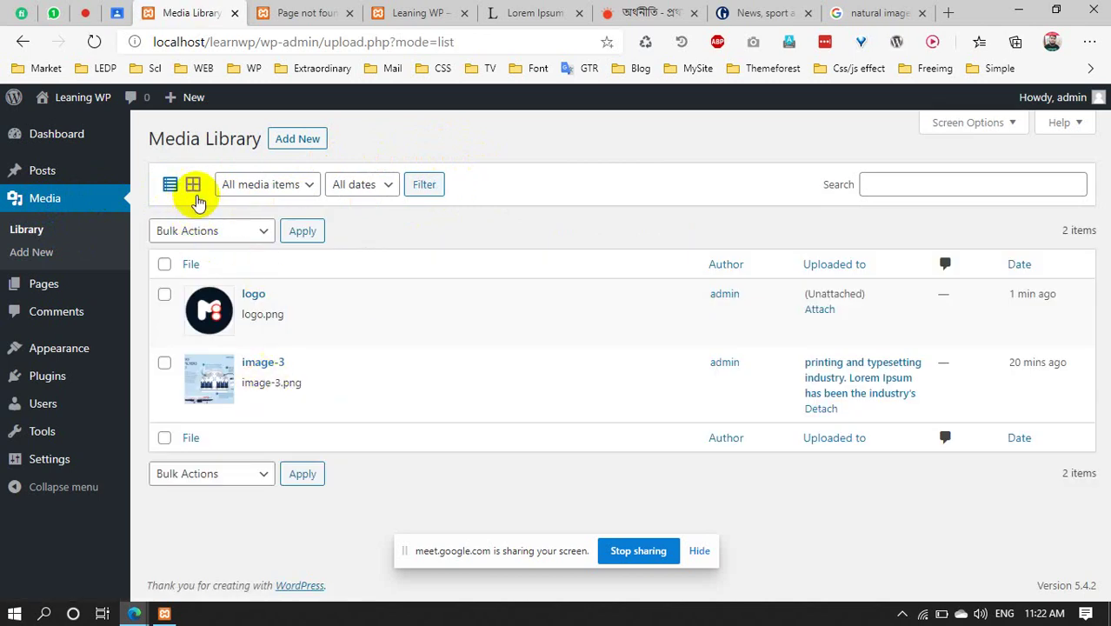
pyautogui.click(195, 194)
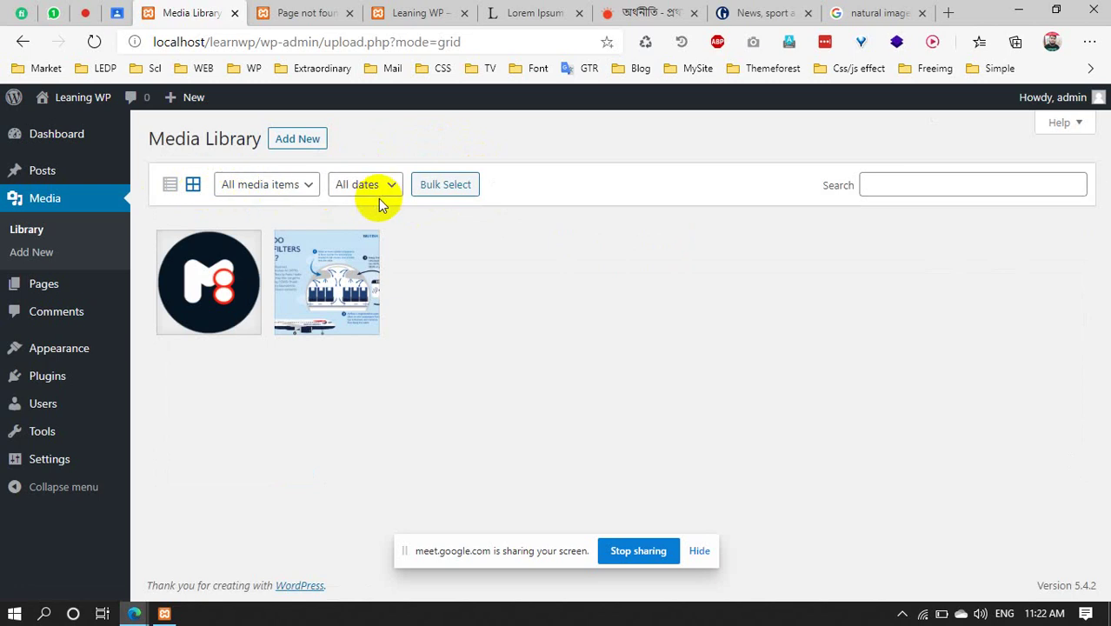
pyautogui.click(379, 187)
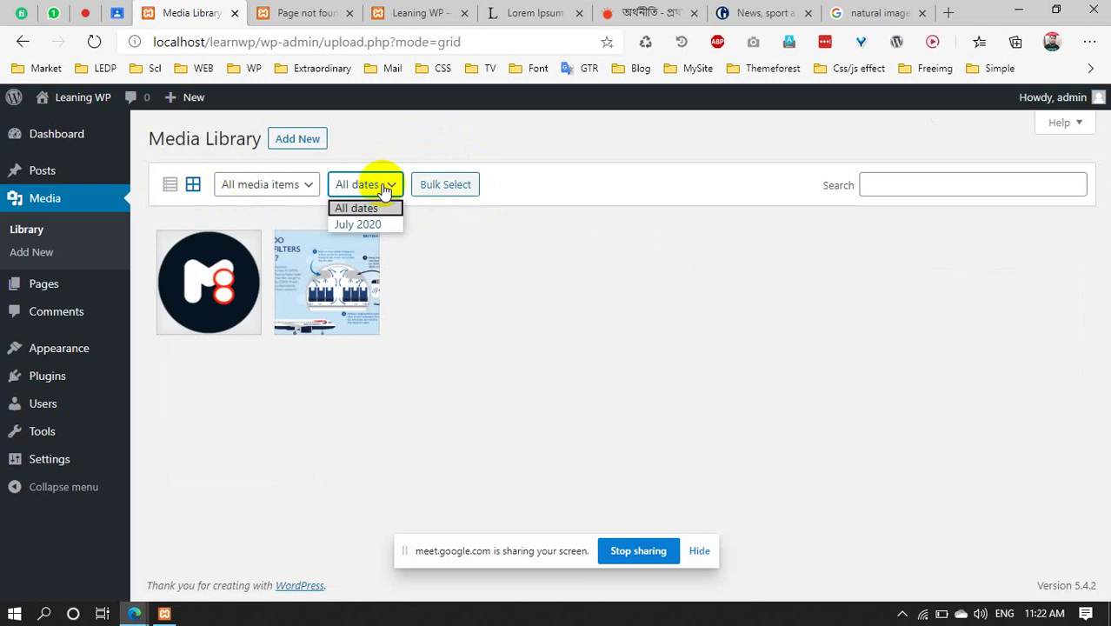
pyautogui.click(781, 198)
# Filter the Media Library to Video items and reopen the media type filter choices
pyautogui.click(278, 187)
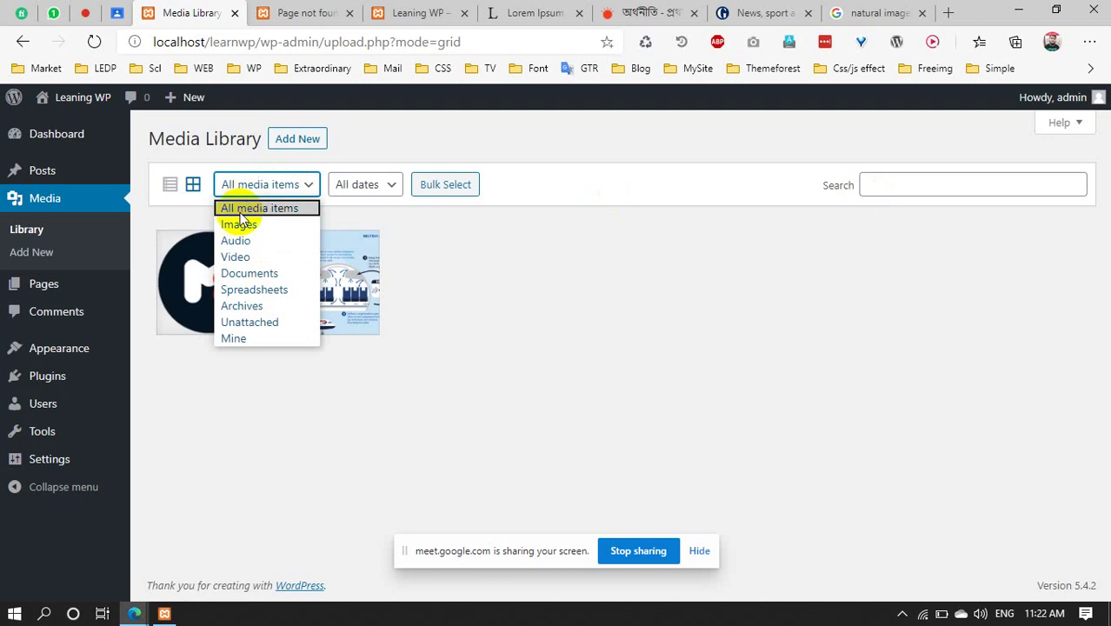
pyautogui.click(228, 260)
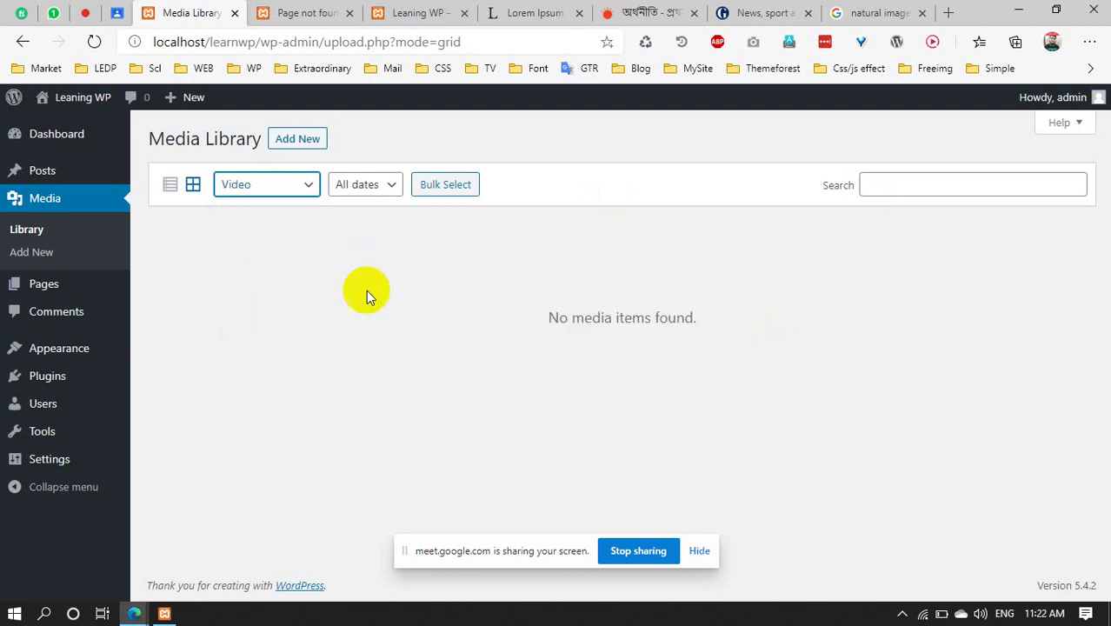
pyautogui.click(270, 186)
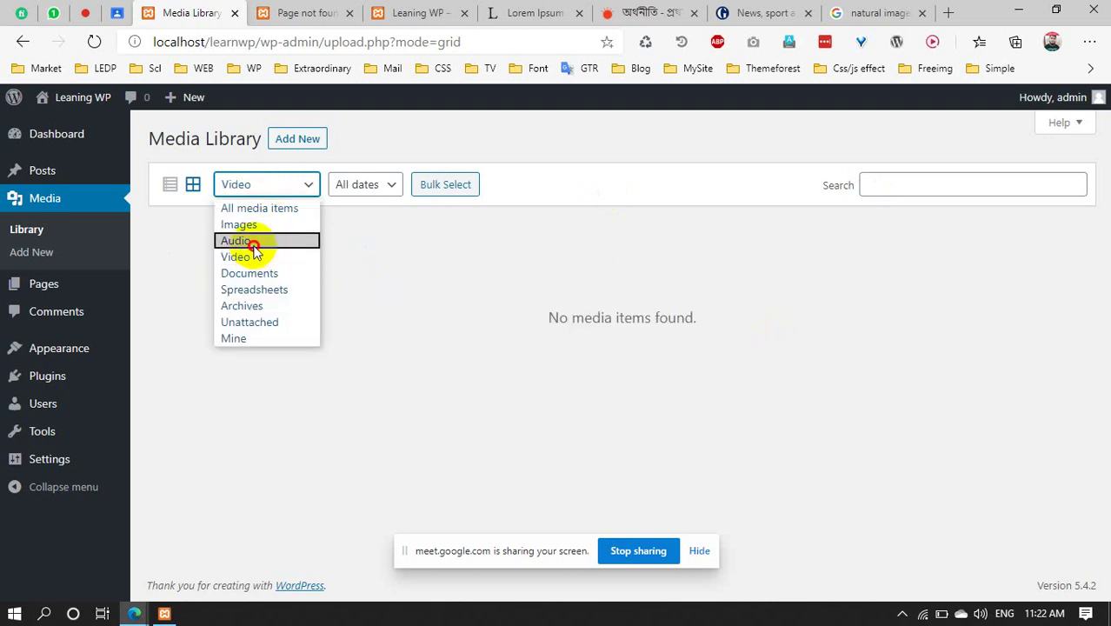
# Filter the media library by audio files, and switch the filter to images
pyautogui.click(254, 245)
pyautogui.click(259, 190)
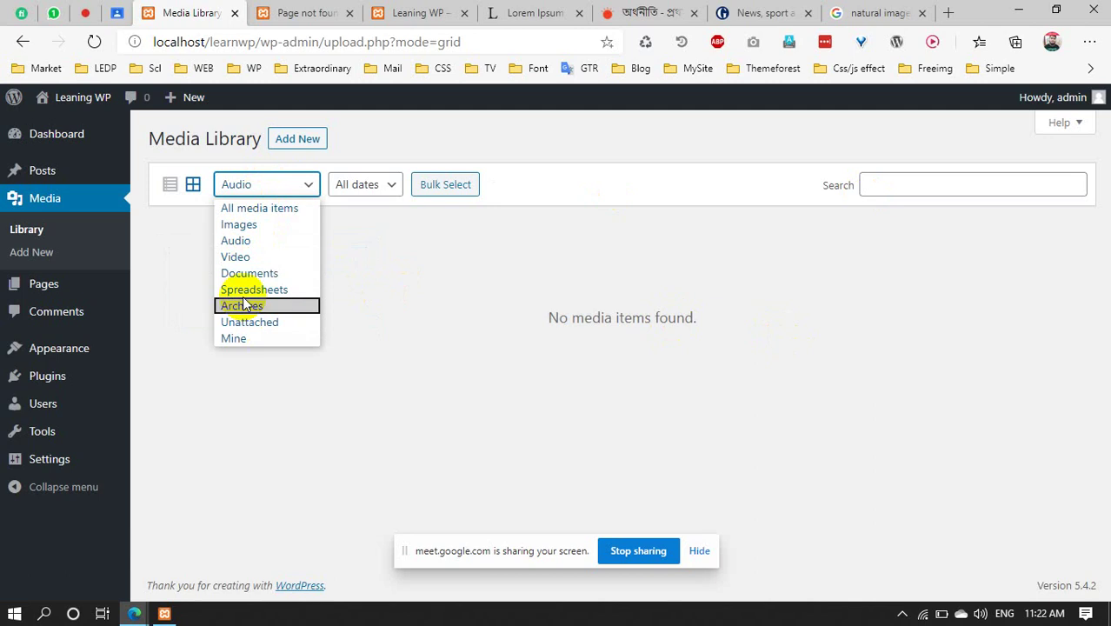
pyautogui.click(248, 224)
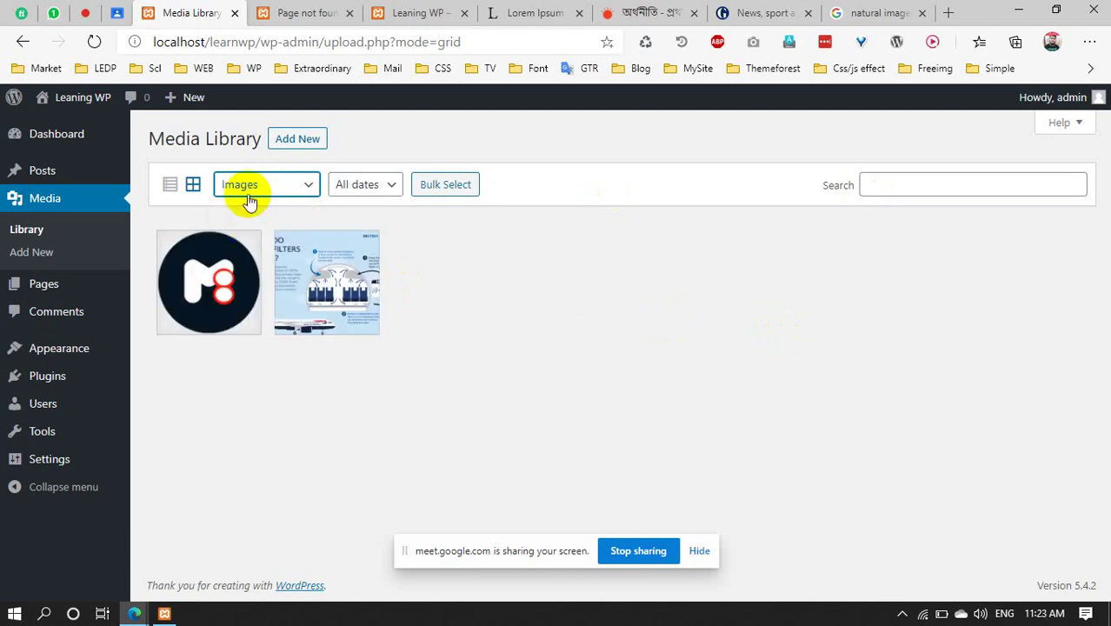
pyautogui.click(230, 201)
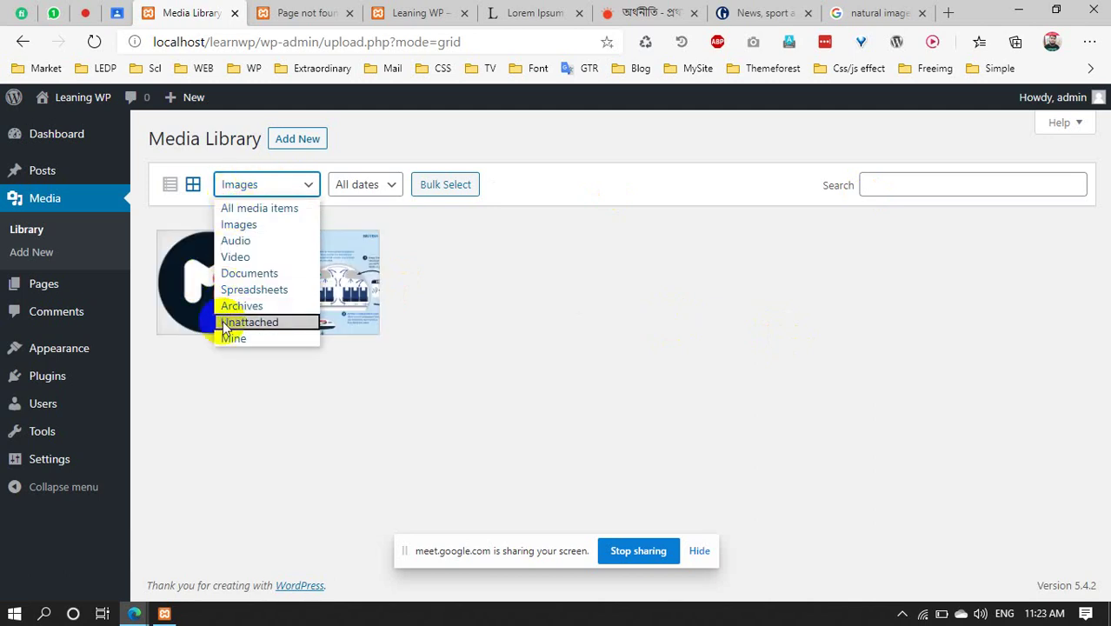
pyautogui.click(538, 346)
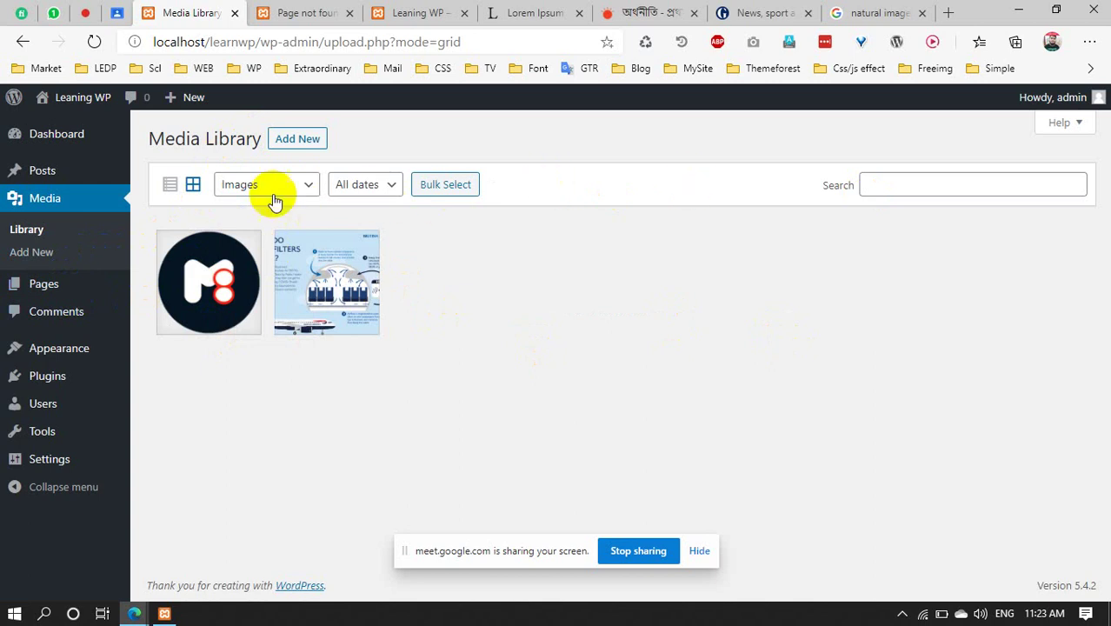
pyautogui.click(943, 196)
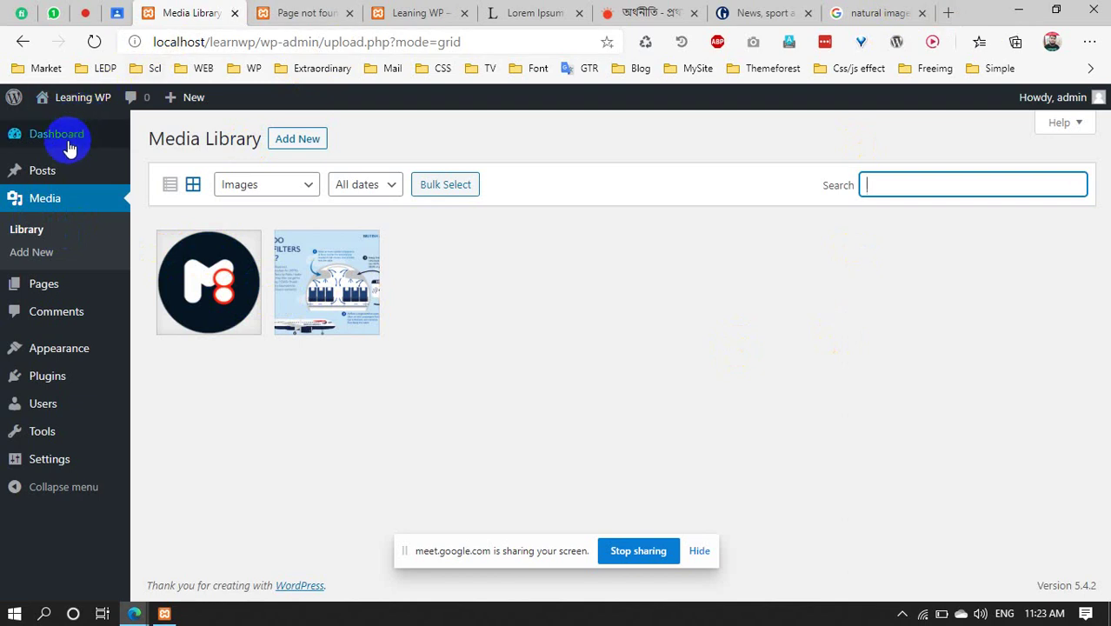
# Open the logo image's attachment details and look over its alternative text, title, caption and description fields
pyautogui.click(221, 278)
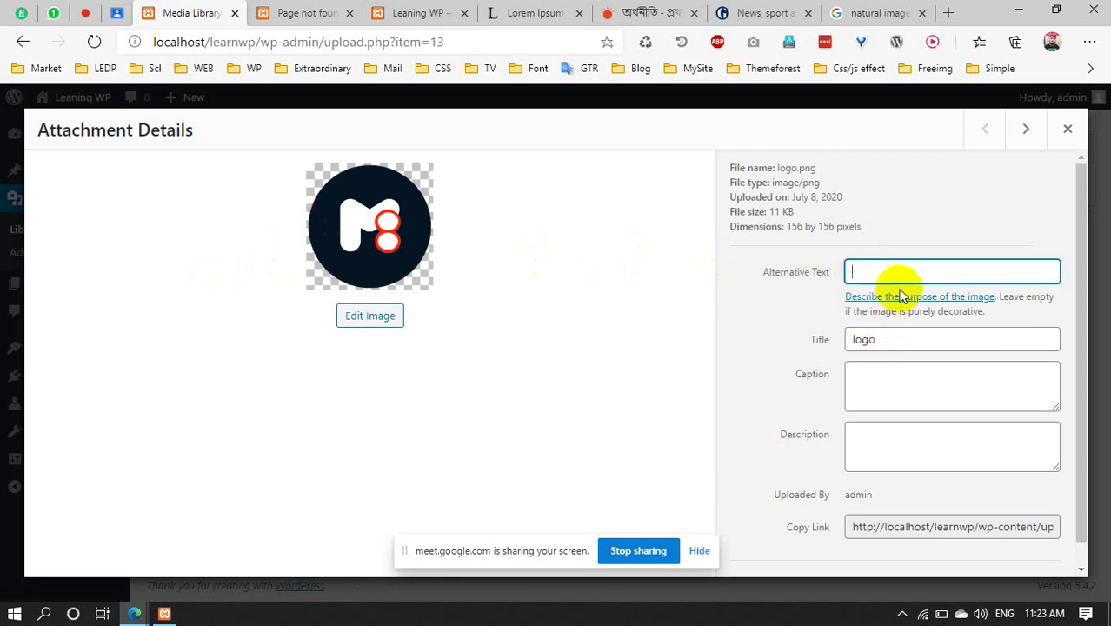
pyautogui.click(887, 340)
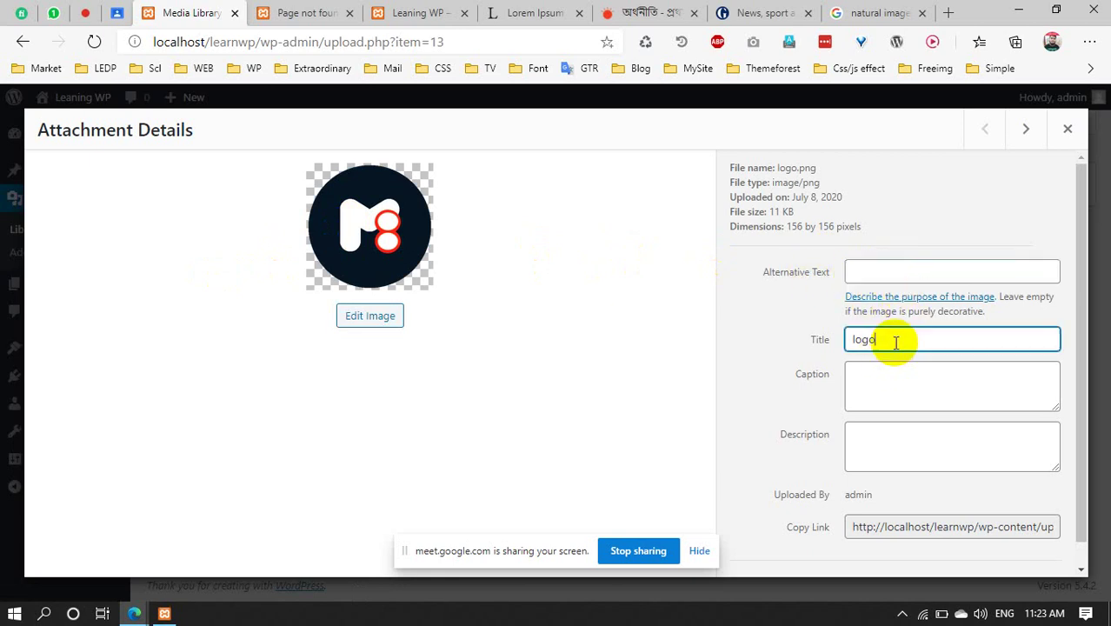
pyautogui.click(879, 387)
pyautogui.click(882, 452)
pyautogui.scroll(-1, 905, 479)
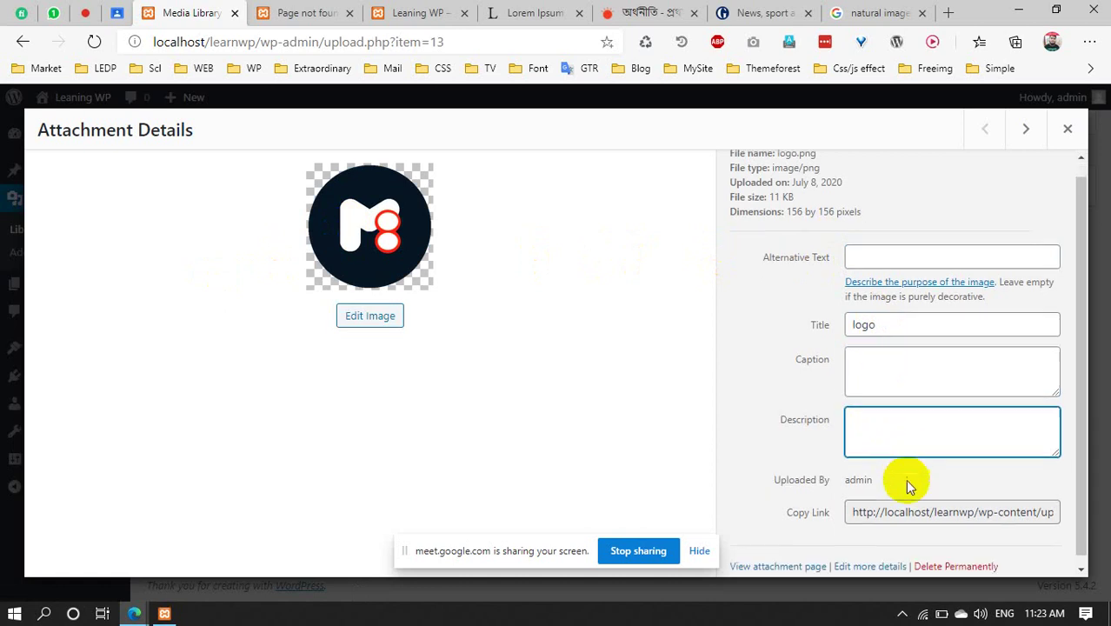
# Copy the logo image's file link from its attachment details
pyautogui.click(954, 502)
pyautogui.click(955, 502)
pyautogui.rightClick(954, 502)
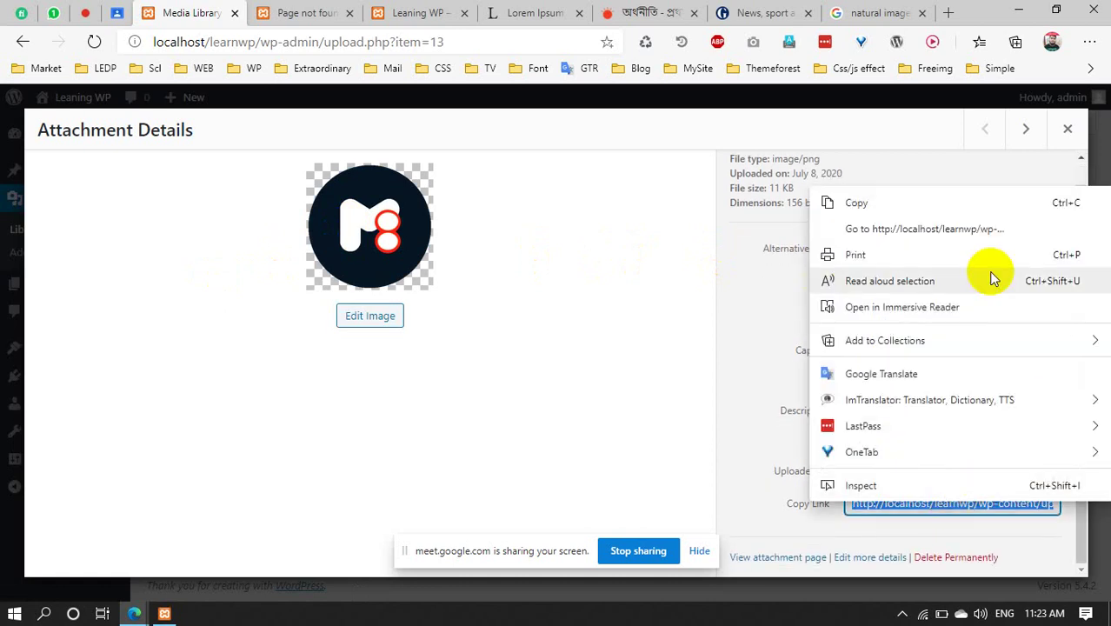
pyautogui.click(866, 203)
# View the logo through its copied link in a new browser tab, and return to the media library
pyautogui.click(948, 13)
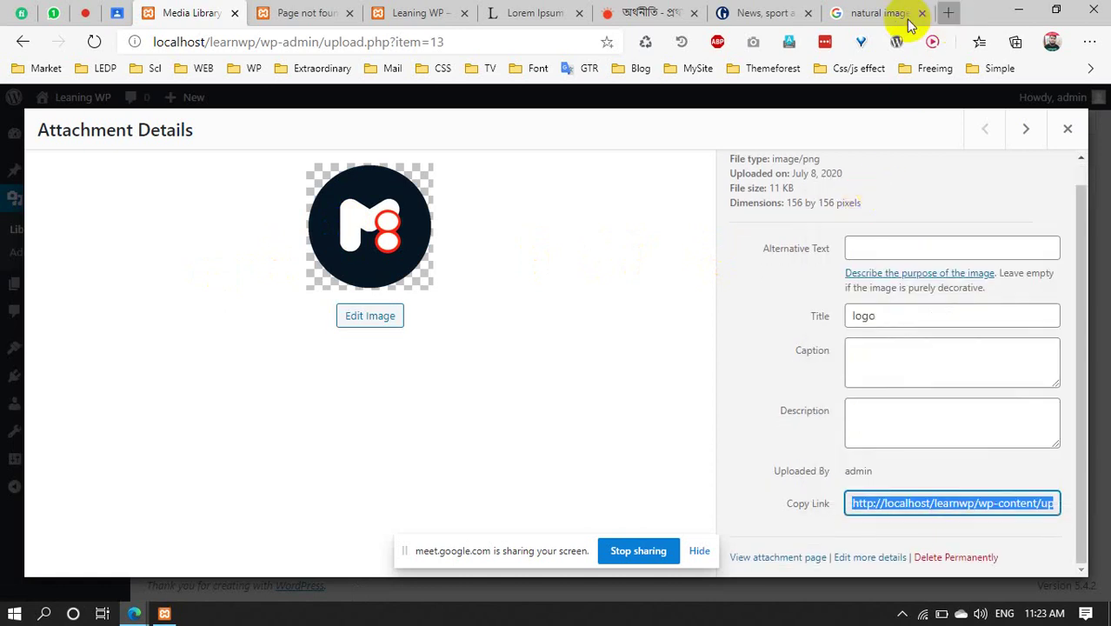
pyautogui.rightClick(340, 43)
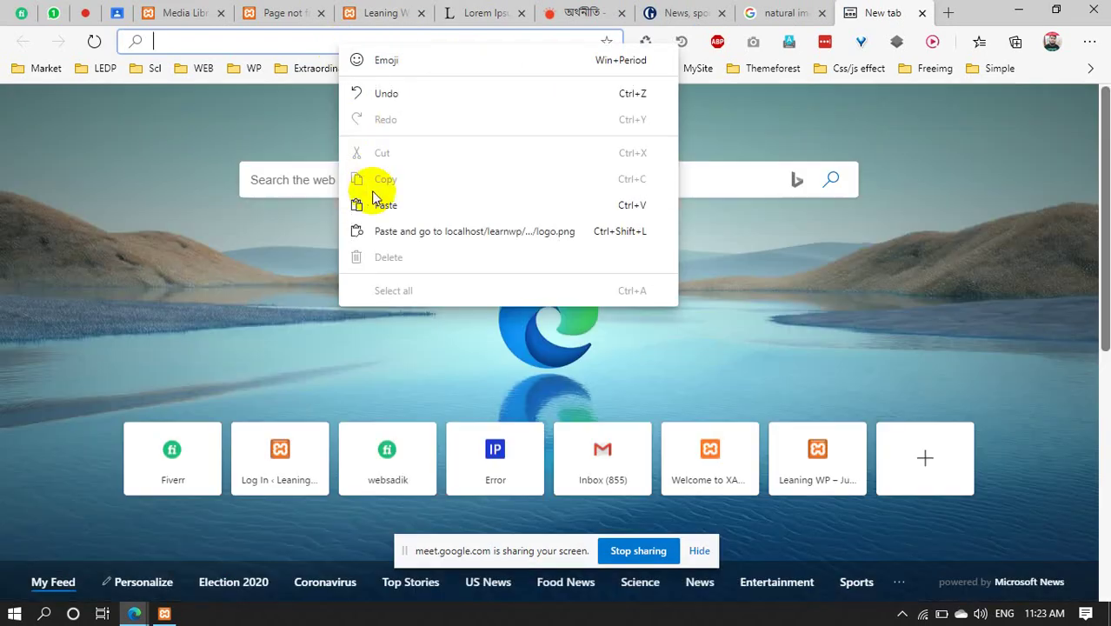
pyautogui.click(367, 201)
pyautogui.press('Return')
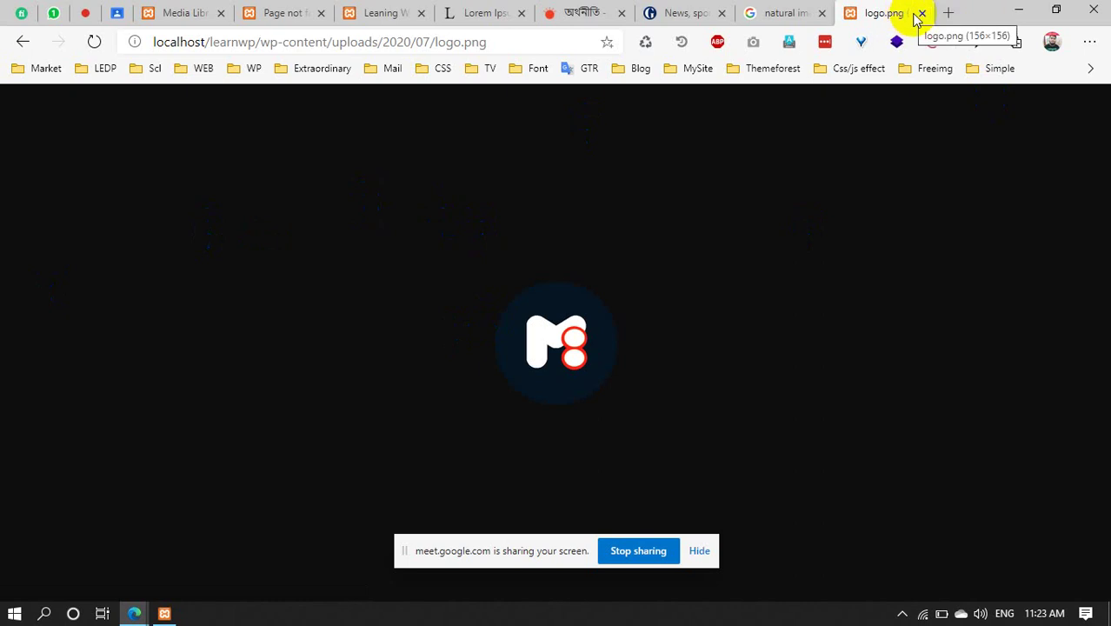
pyautogui.click(584, 297)
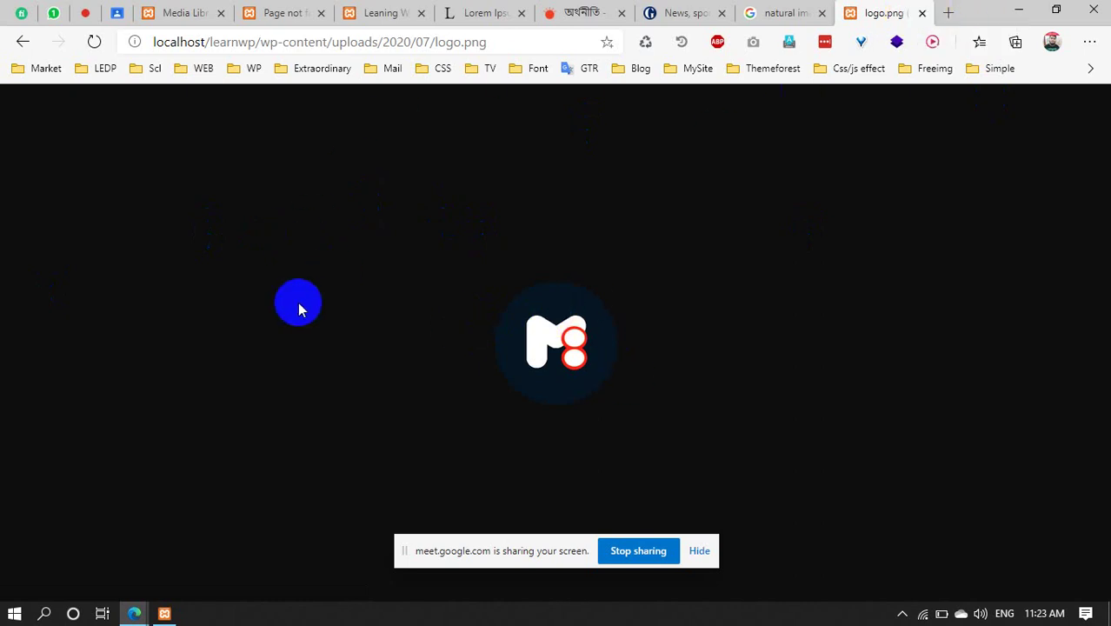
pyautogui.click(922, 13)
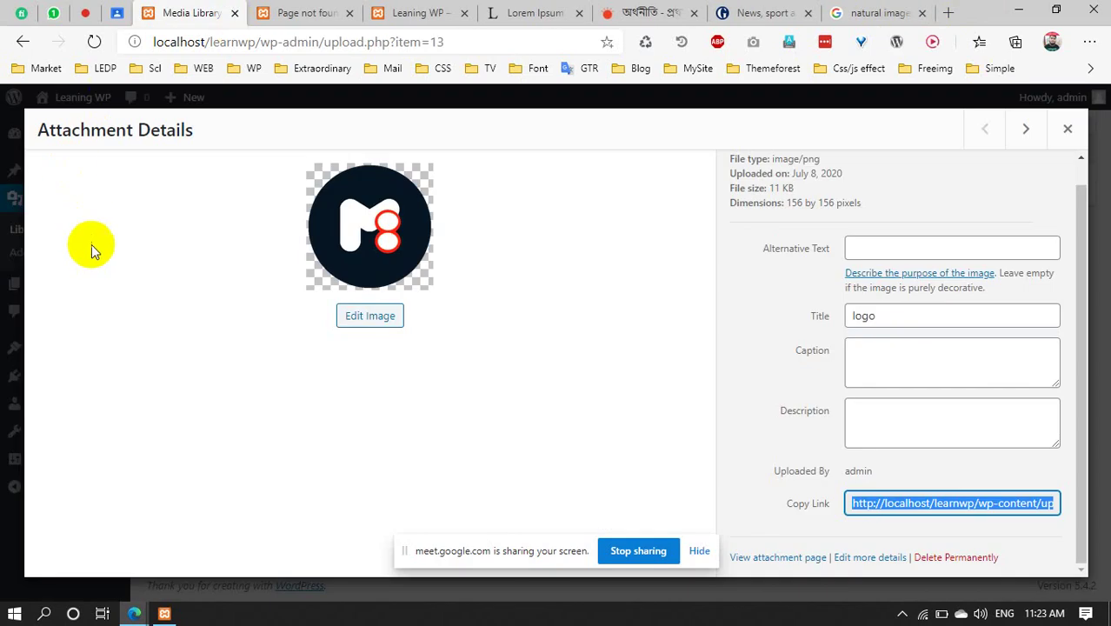
pyautogui.click(1067, 129)
# Review the attachment details of the HEPA filters image, including its alternative text, title and caption, and close them
pyautogui.click(301, 285)
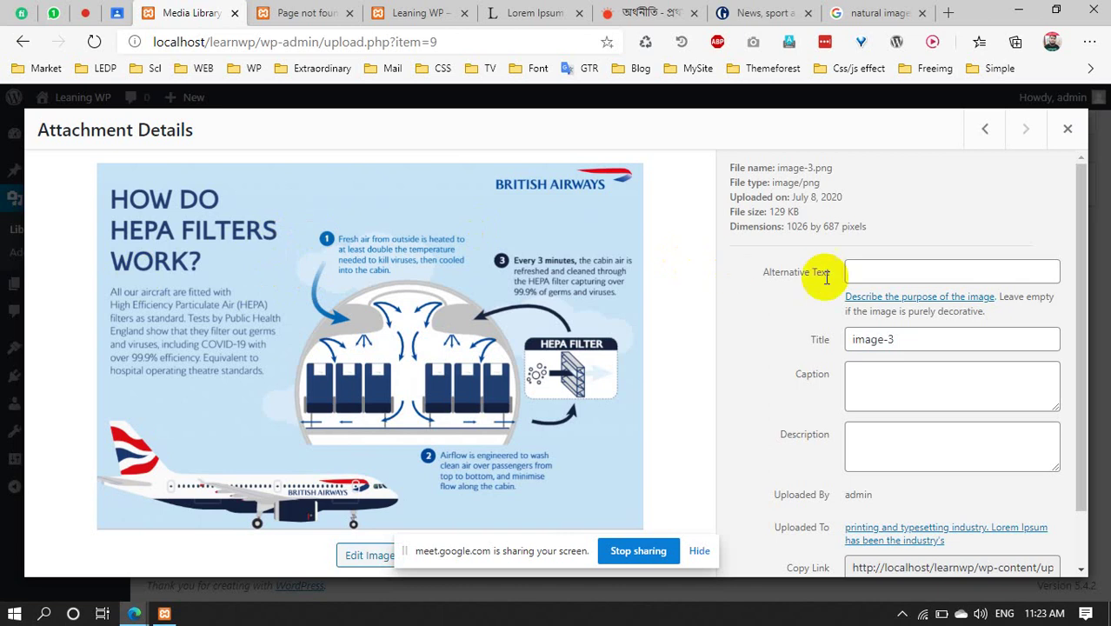
pyautogui.click(904, 276)
pyautogui.moveTo(914, 341); pyautogui.dragTo(843, 345)
pyautogui.click(855, 391)
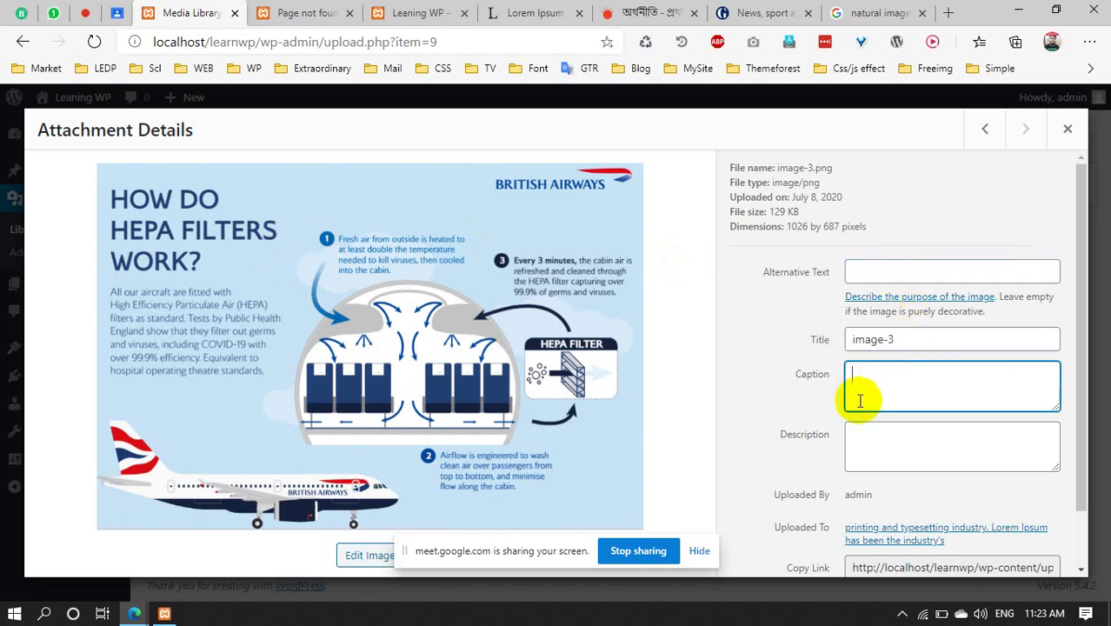
pyautogui.scroll(-1, 1022, 472)
pyautogui.scroll(1, 1021, 479)
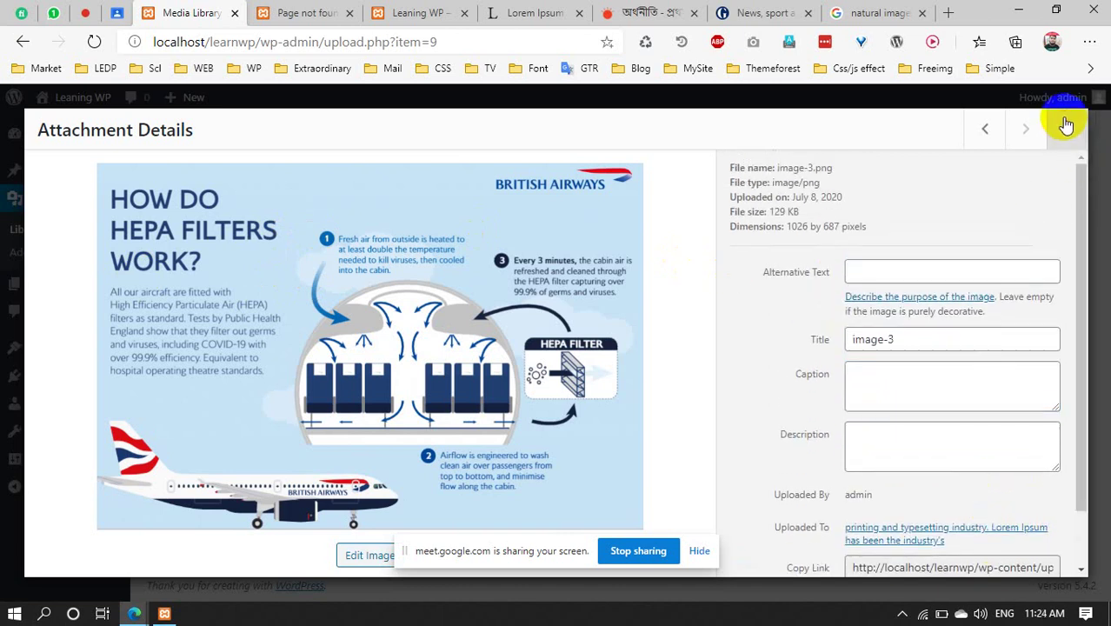
pyautogui.click(1067, 129)
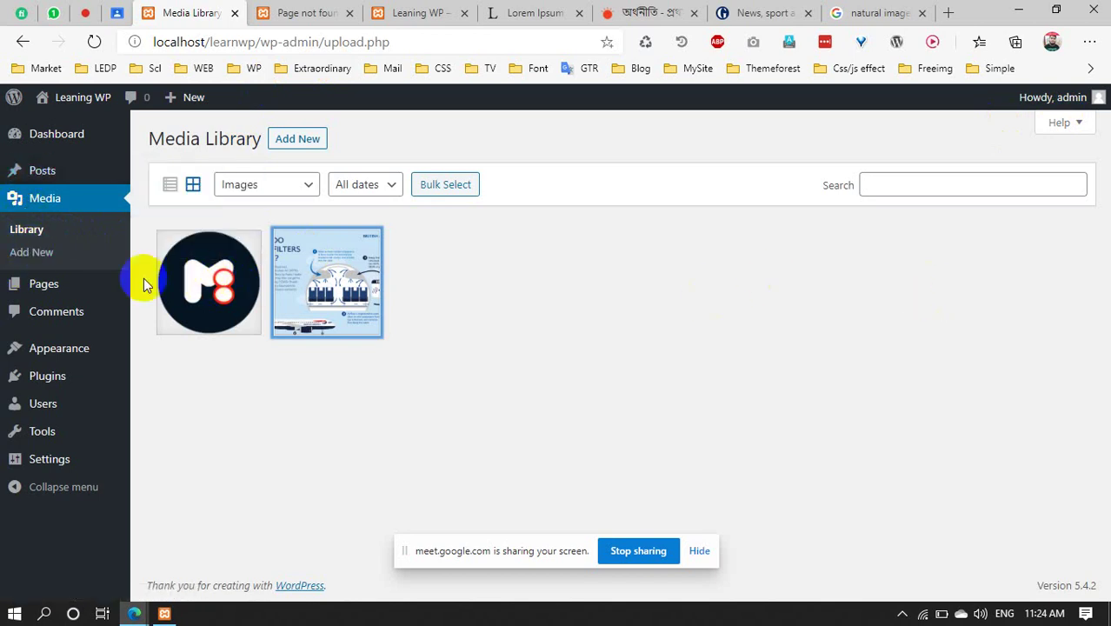
# Open the list of all pages, and close the Page Not Found tab to view the site's front page
pyautogui.moveTo(38, 289)
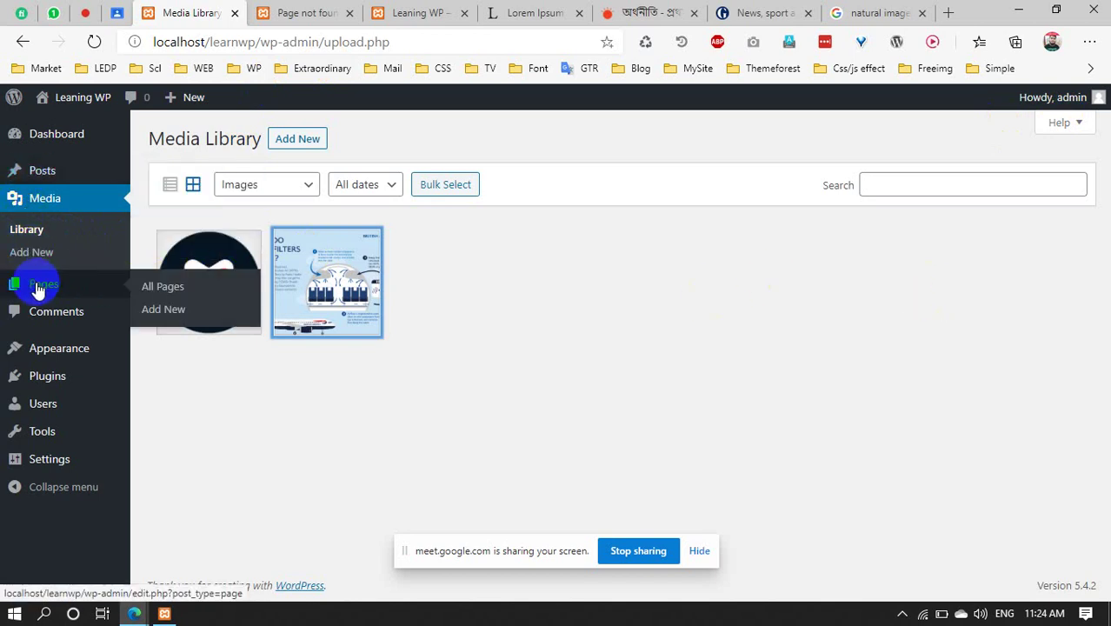
pyautogui.click(37, 289)
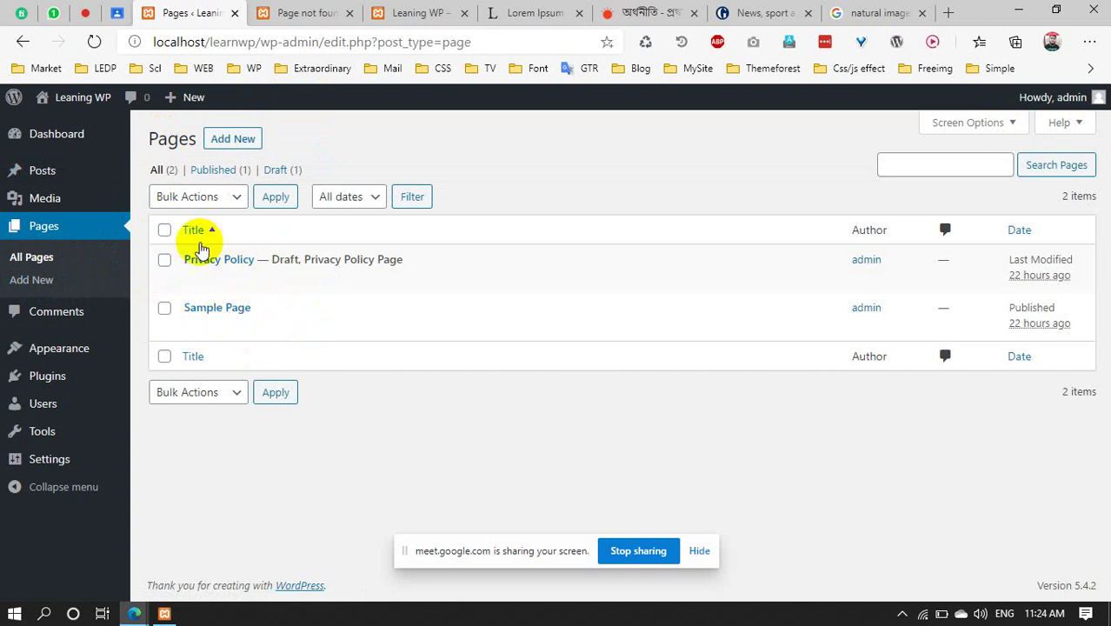
pyautogui.click(304, 12)
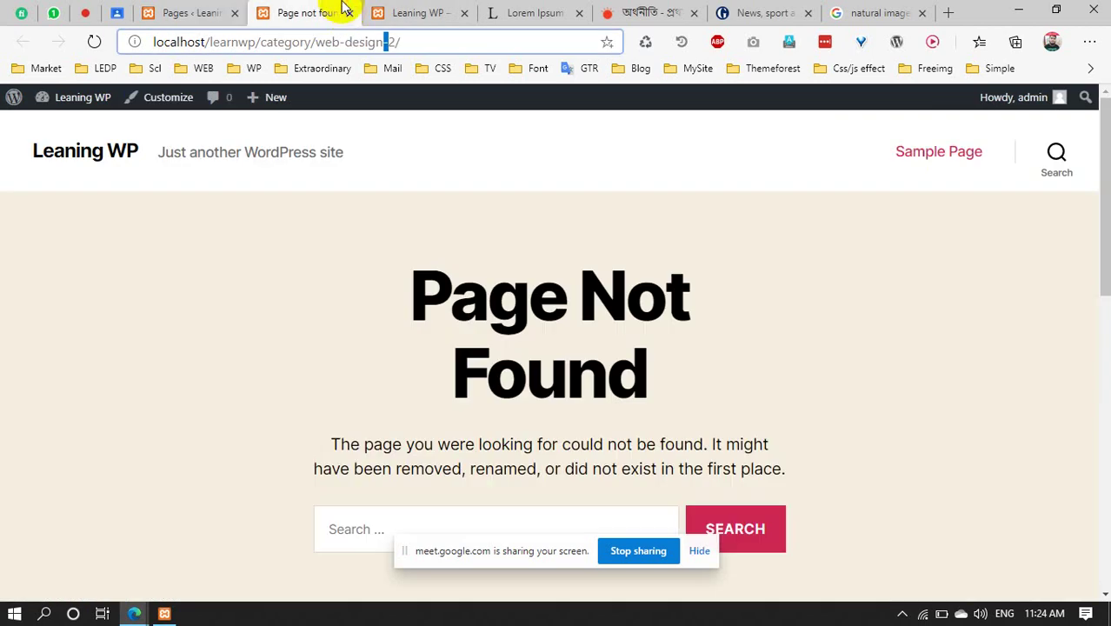
pyautogui.click(349, 14)
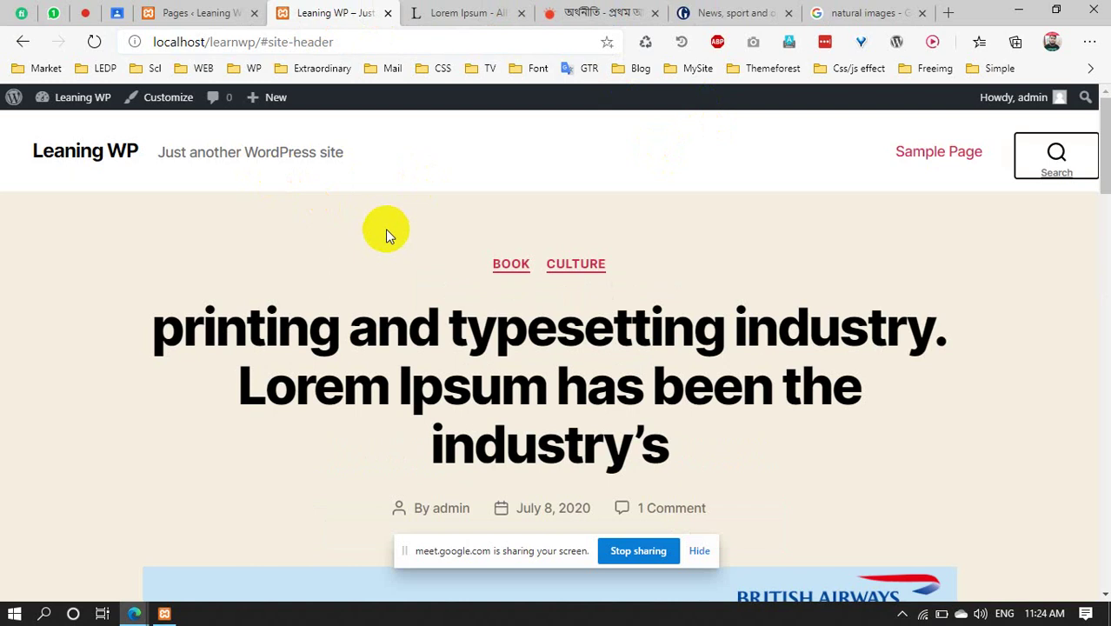
pyautogui.click(287, 309)
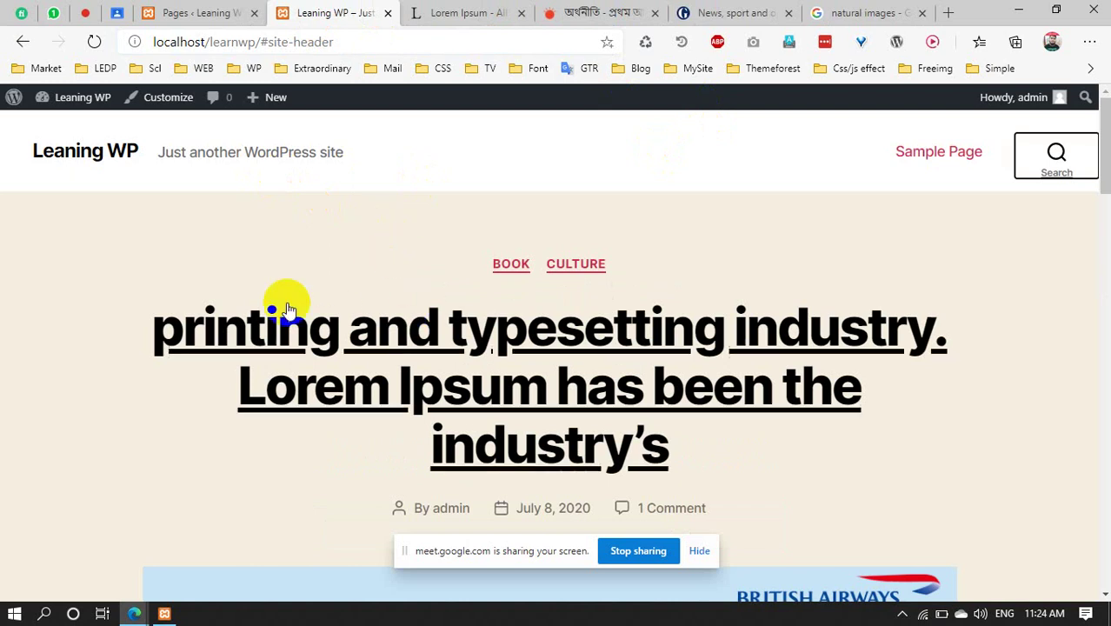
# Start a new page from the pages list and look over its title field and content editor
pyautogui.click(186, 16)
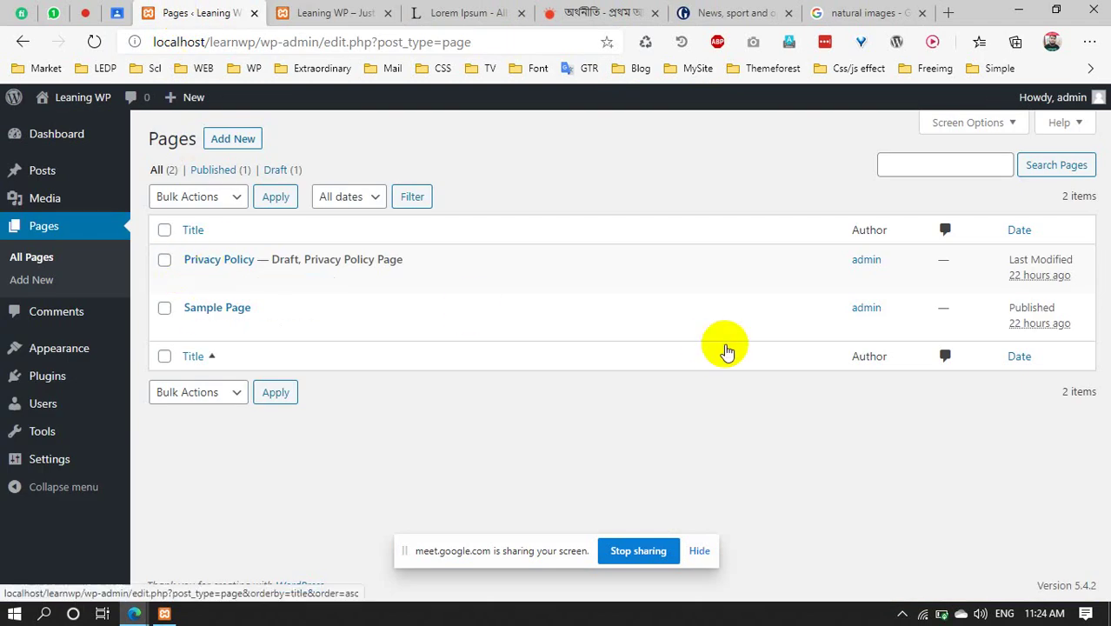
pyautogui.click(239, 148)
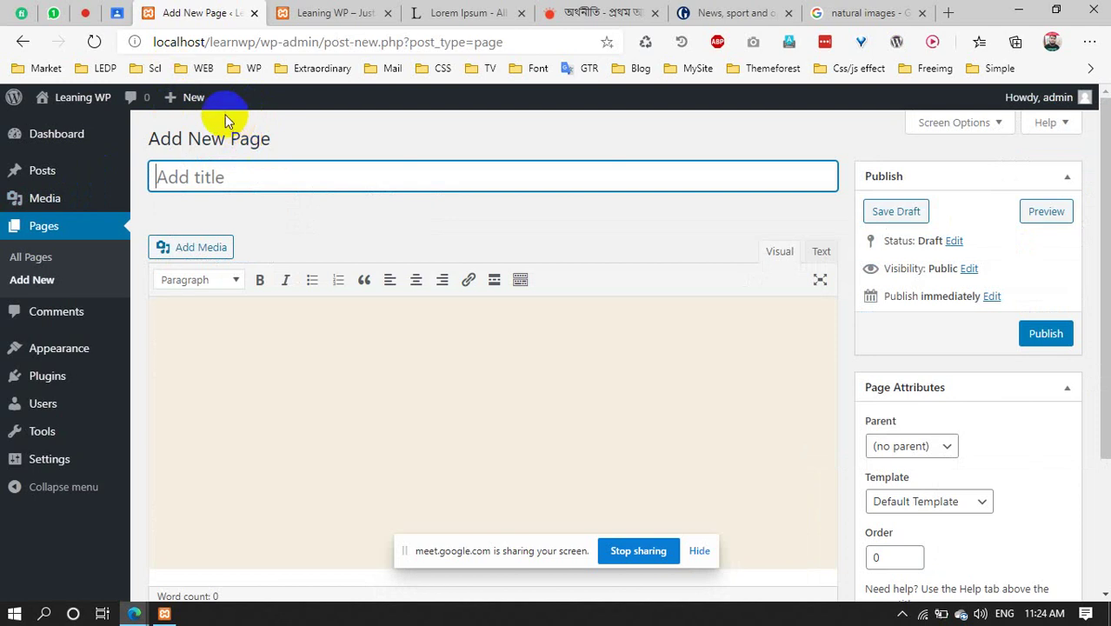
pyautogui.click(274, 181)
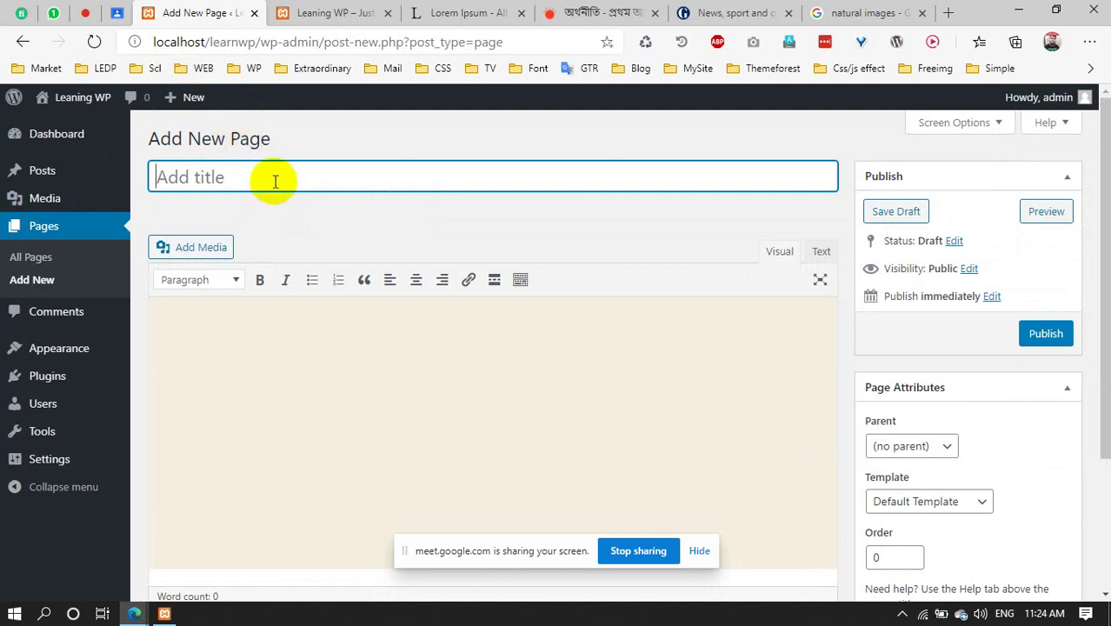
pyautogui.click(424, 377)
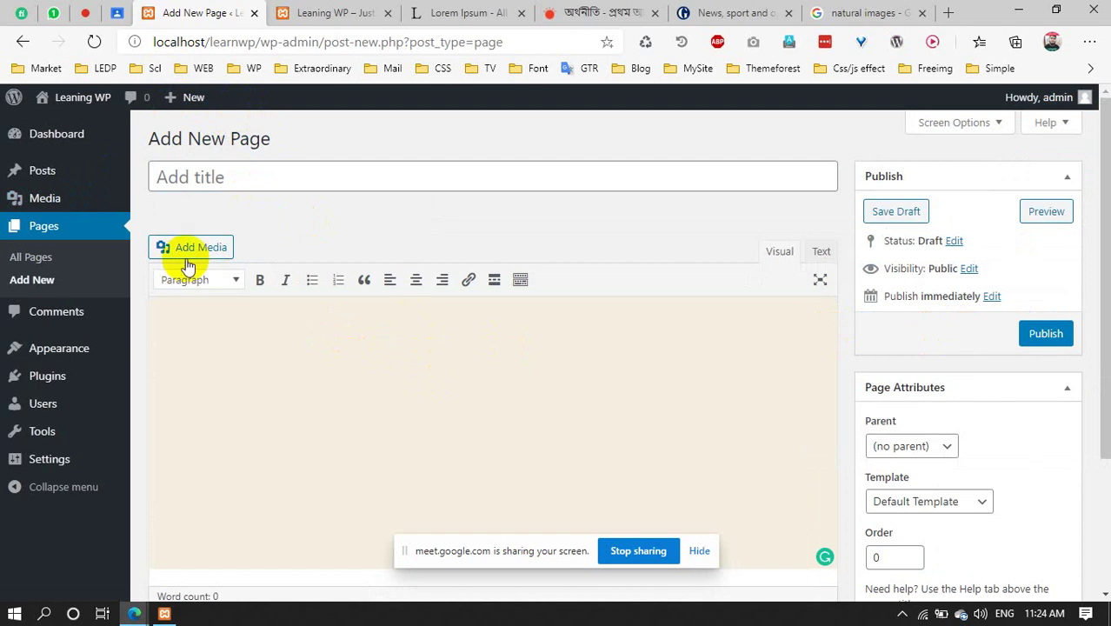
pyautogui.scroll(-2, 515, 290)
pyautogui.scroll(1, 427, 273)
pyautogui.click(306, 261)
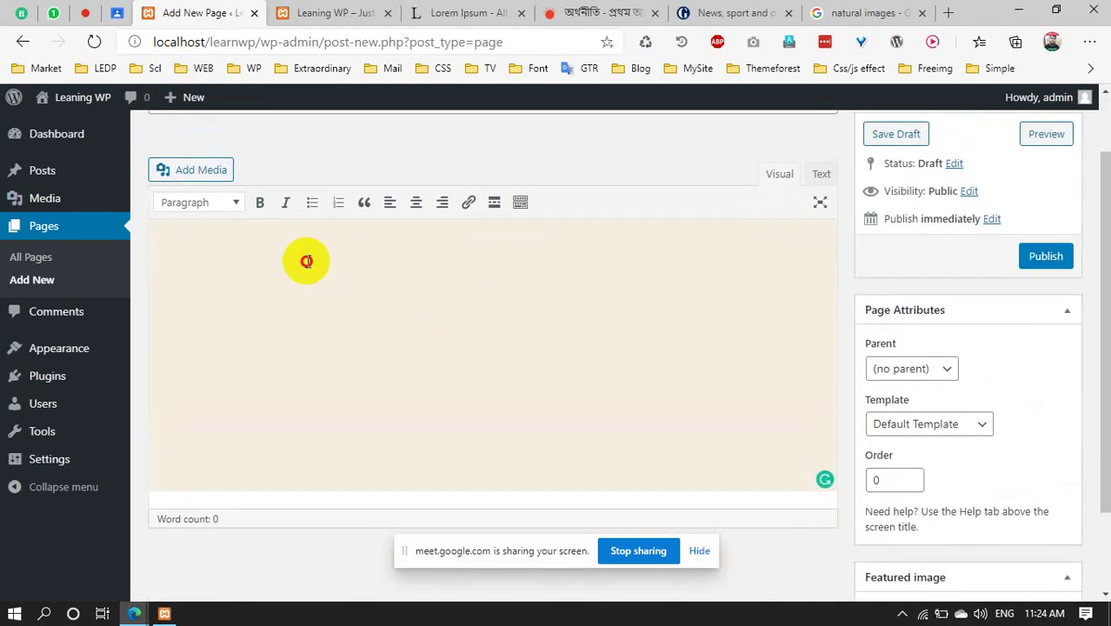
# Examine the new page's available template and parent options without changing them
pyautogui.scroll(-2, 1077, 360)
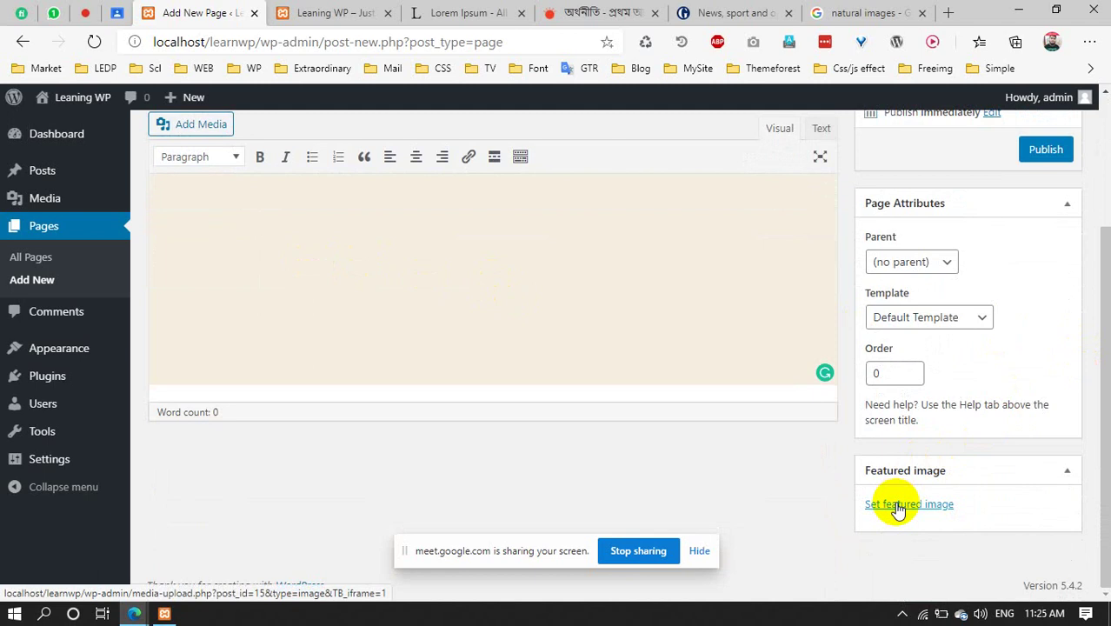
pyautogui.click(919, 322)
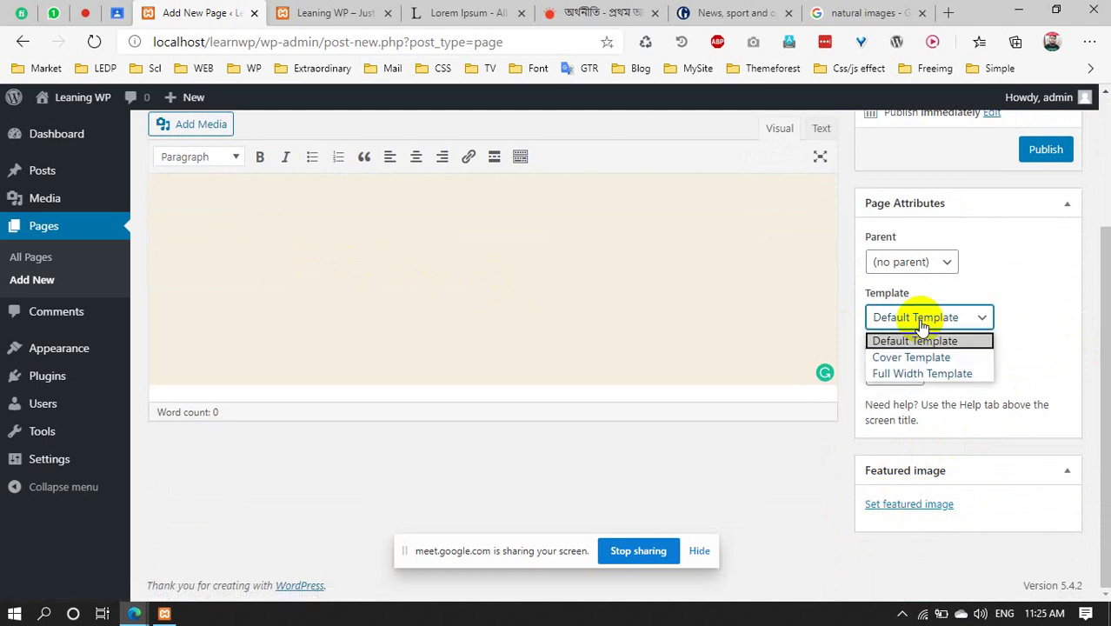
pyautogui.click(1054, 312)
pyautogui.click(919, 265)
pyautogui.click(999, 240)
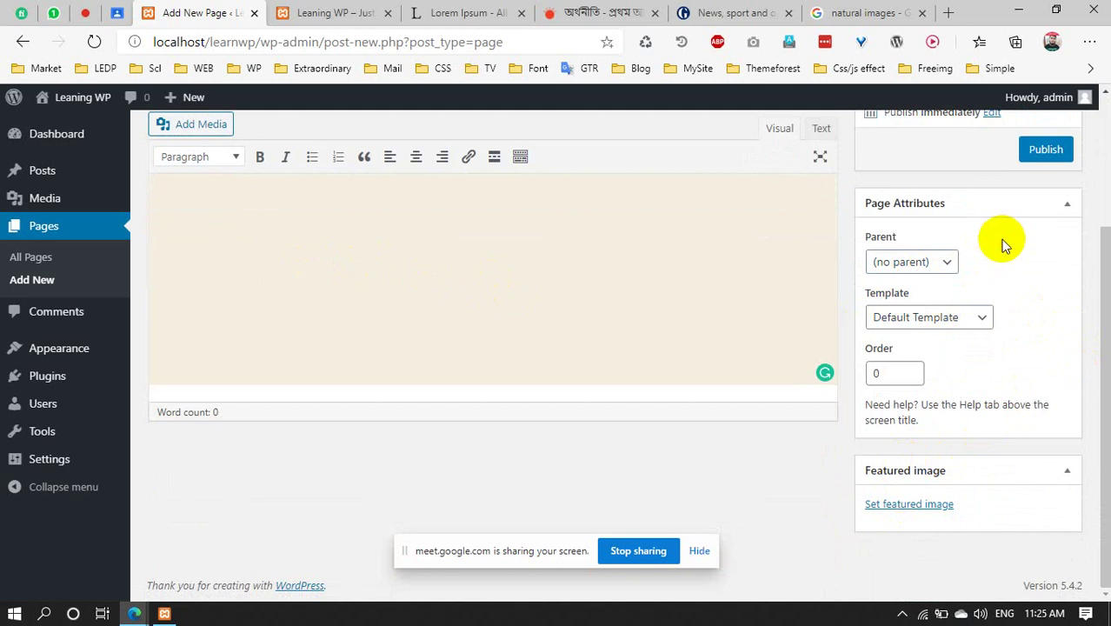
# Examine the new page's visibility and publish date options without changing them, and collapse the Publish box
pyautogui.scroll(3, 950, 241)
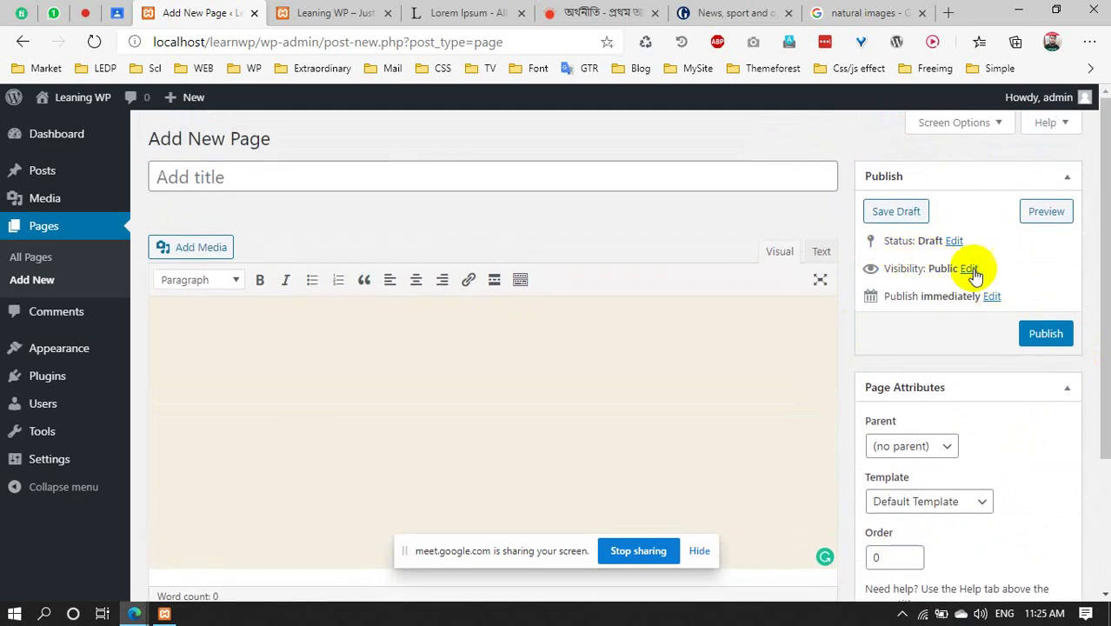
pyautogui.click(970, 270)
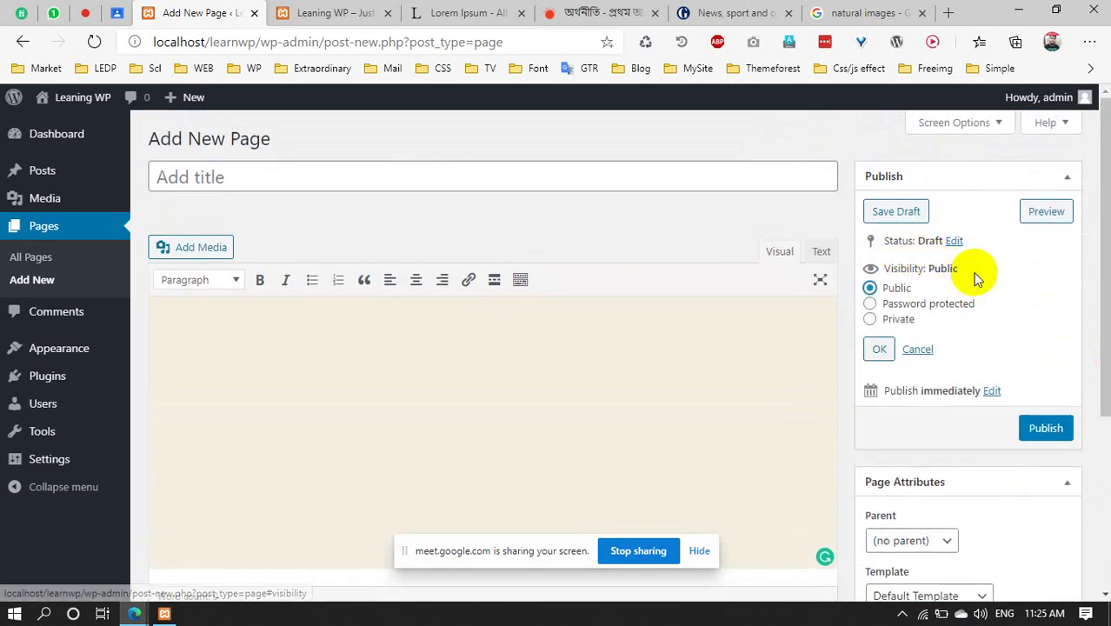
pyautogui.click(914, 349)
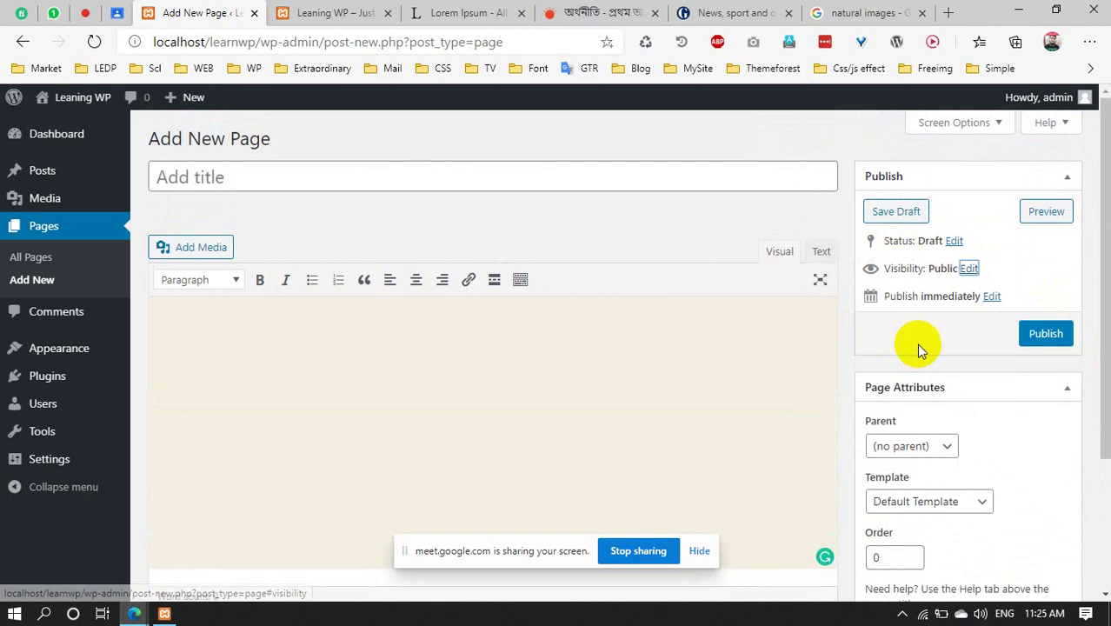
pyautogui.click(991, 297)
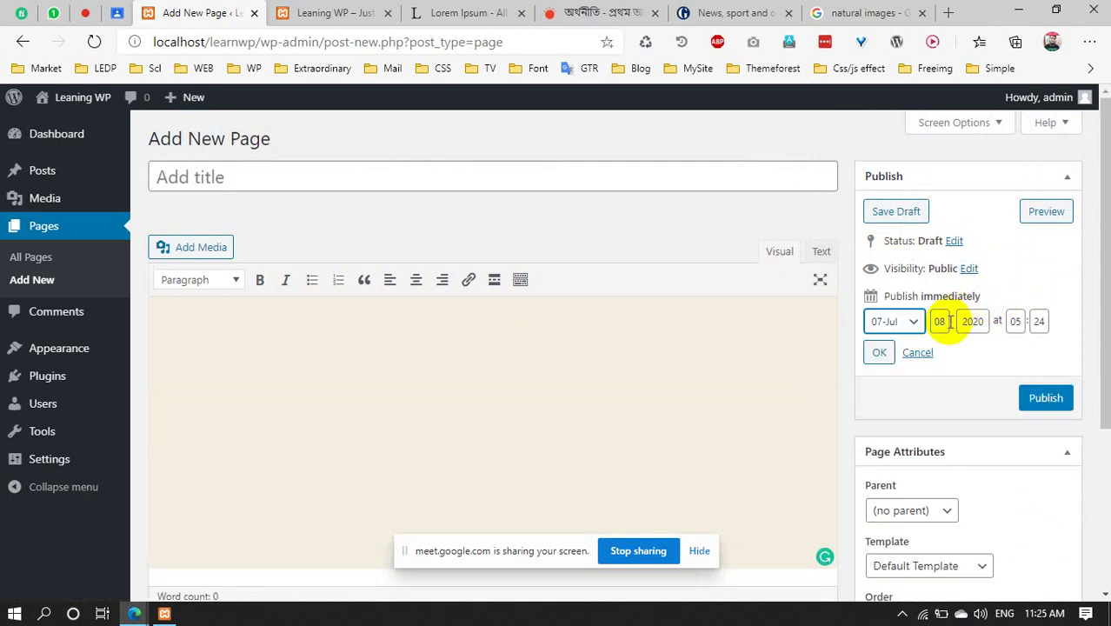
pyautogui.click(430, 178)
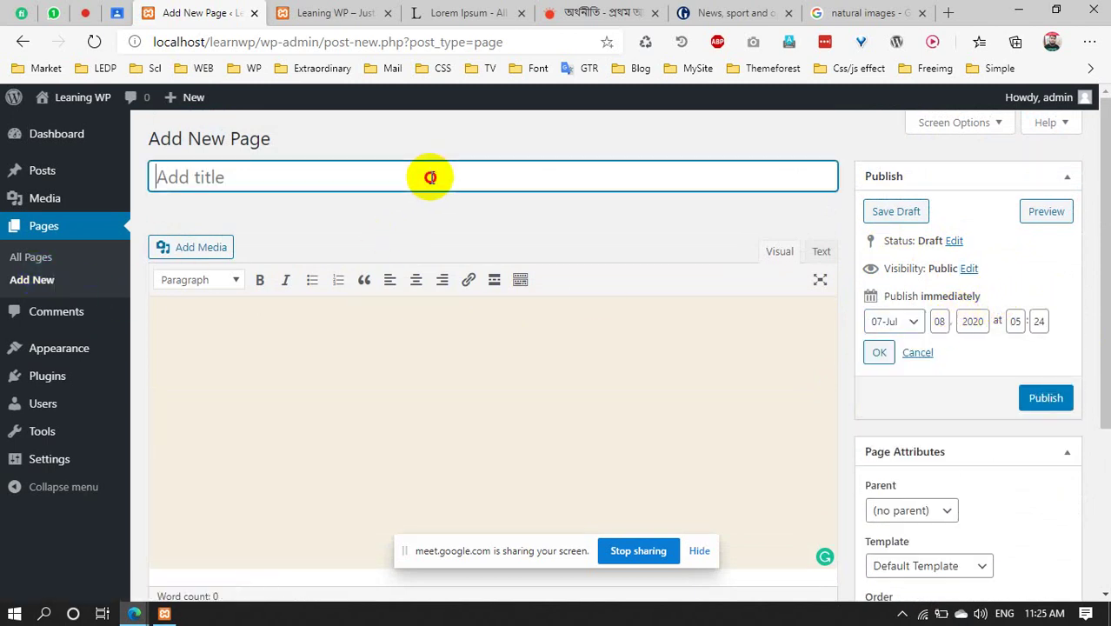
pyautogui.click(1062, 181)
pyautogui.click(233, 367)
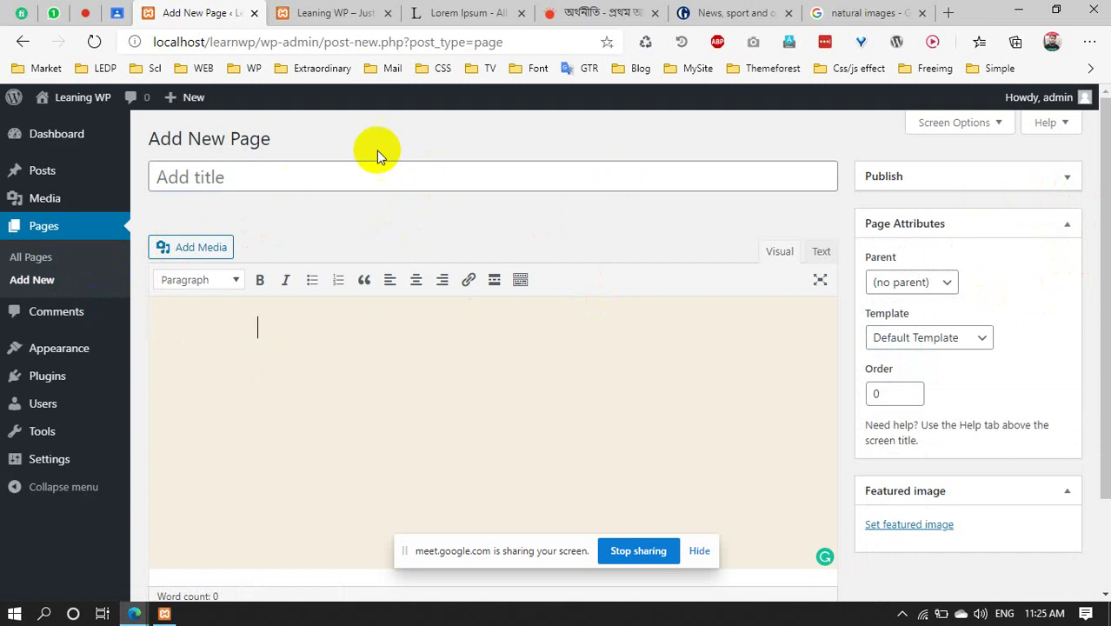
# Reload the site's front page, review its posts down to Hello world!, and return to the new page editor
pyautogui.click(322, 12)
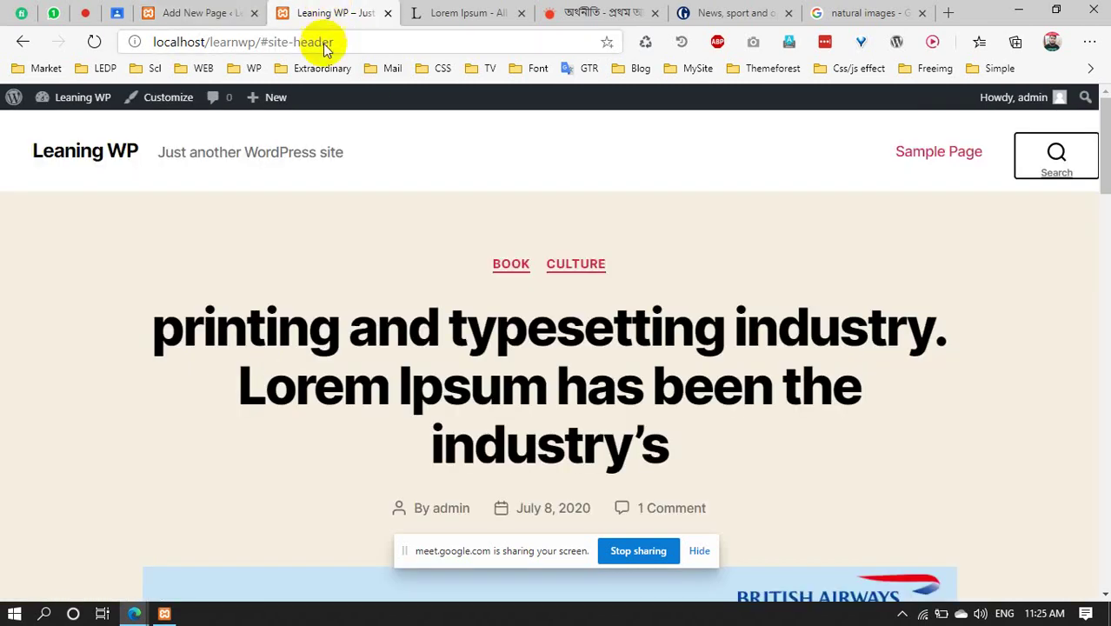
pyautogui.click(119, 152)
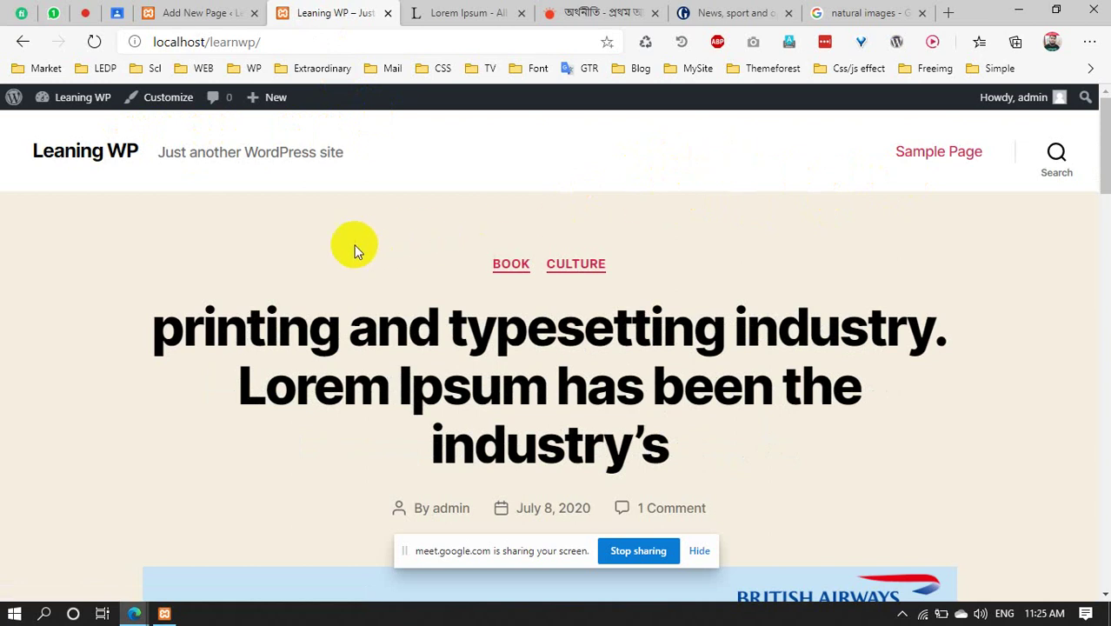
pyautogui.scroll(-4, 706, 390)
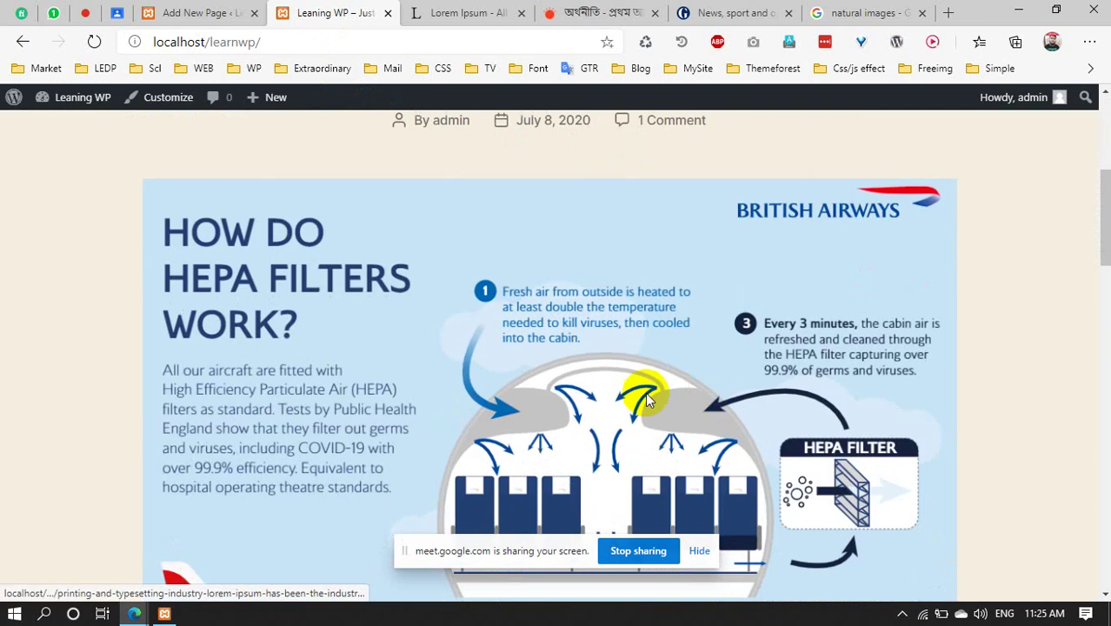
pyautogui.scroll(-8, 598, 257)
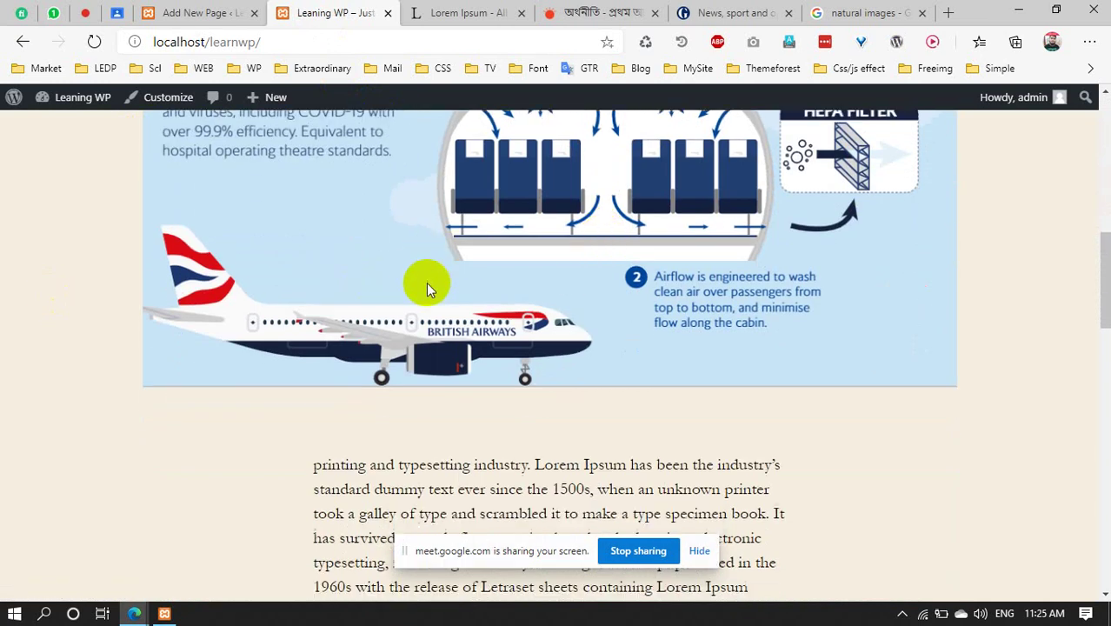
pyautogui.scroll(-4, 548, 374)
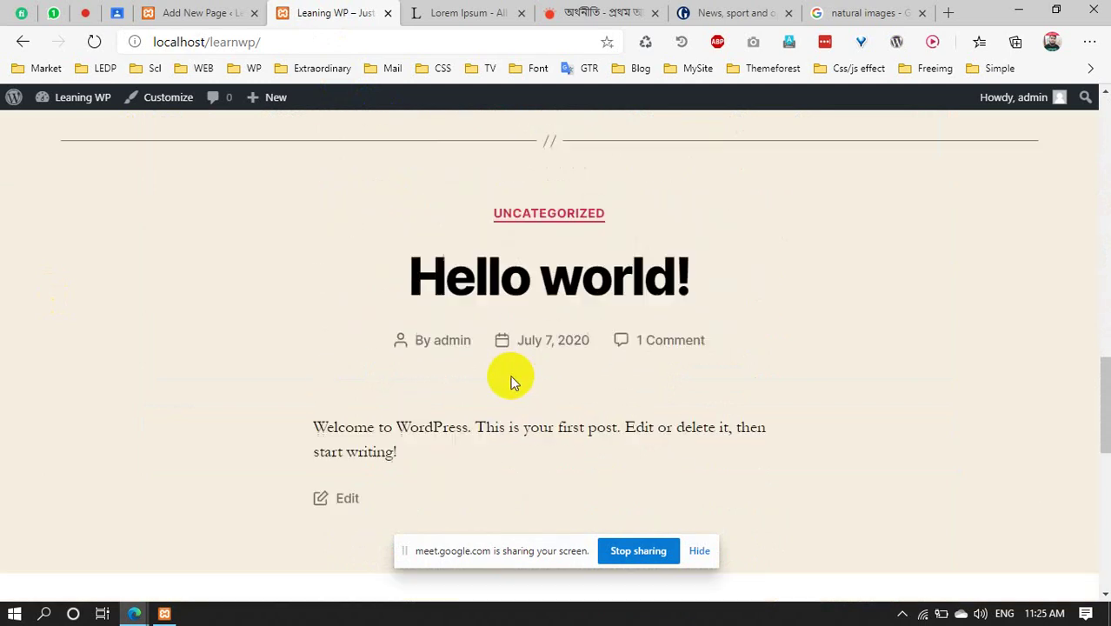
pyautogui.scroll(4, 508, 370)
pyautogui.scroll(4, 505, 361)
pyautogui.click(213, 12)
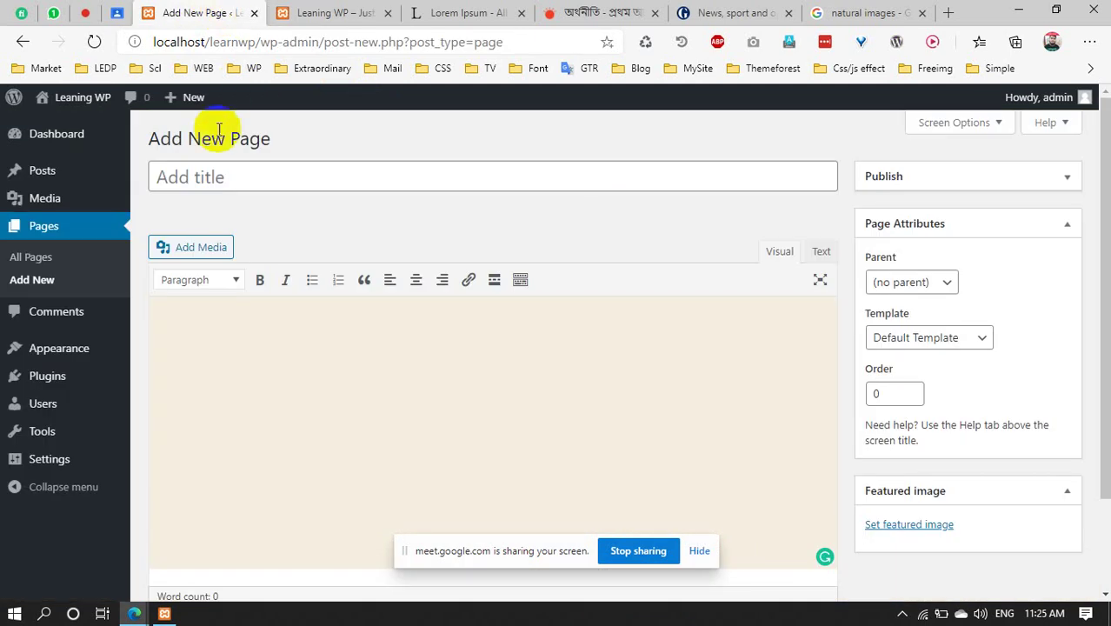
pyautogui.click(228, 178)
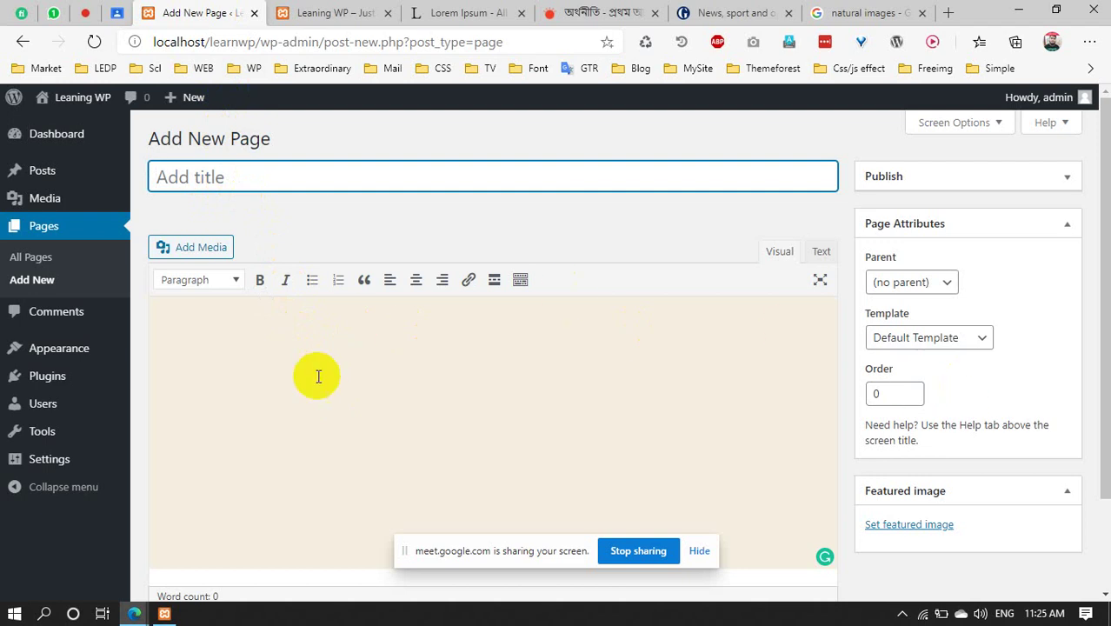
pyautogui.scroll(-1, 389, 320)
pyautogui.click(361, 295)
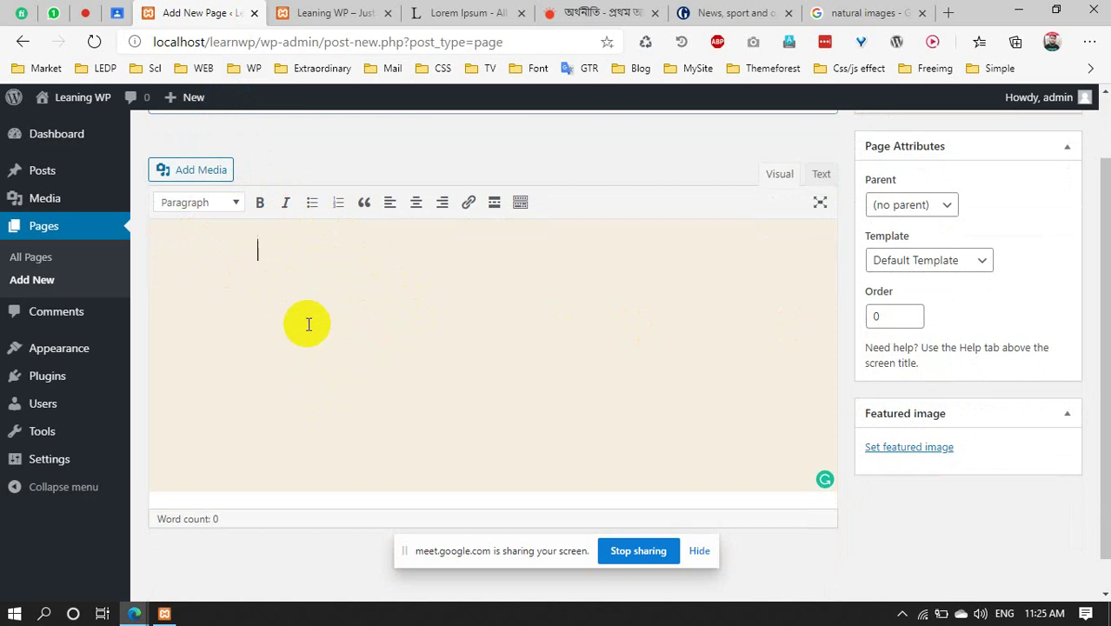
pyautogui.scroll(1, 251, 261)
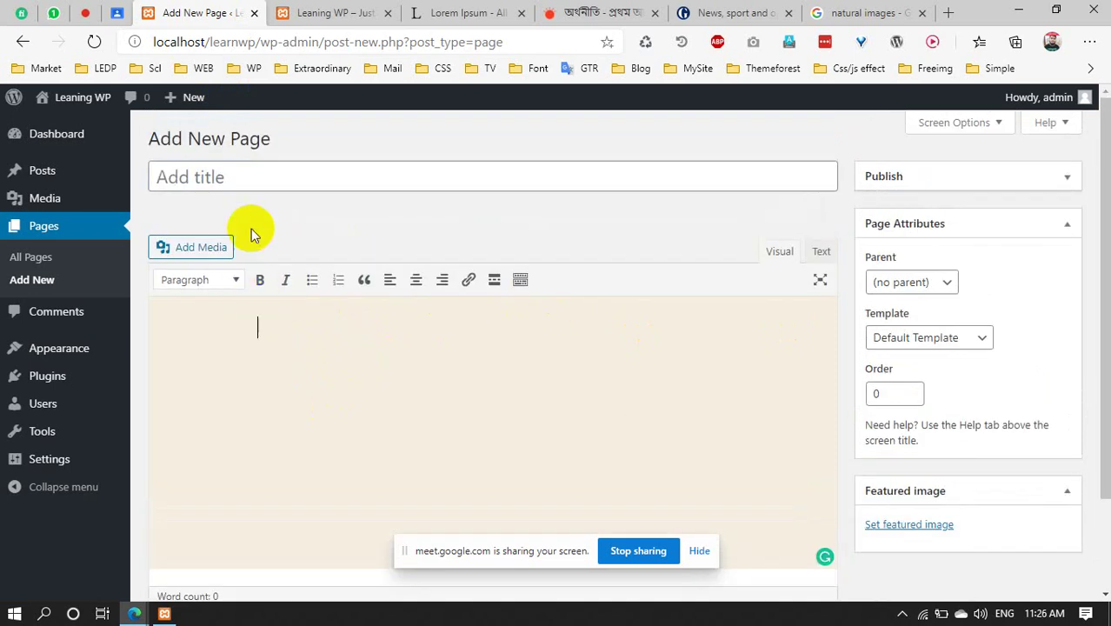
pyautogui.click(249, 167)
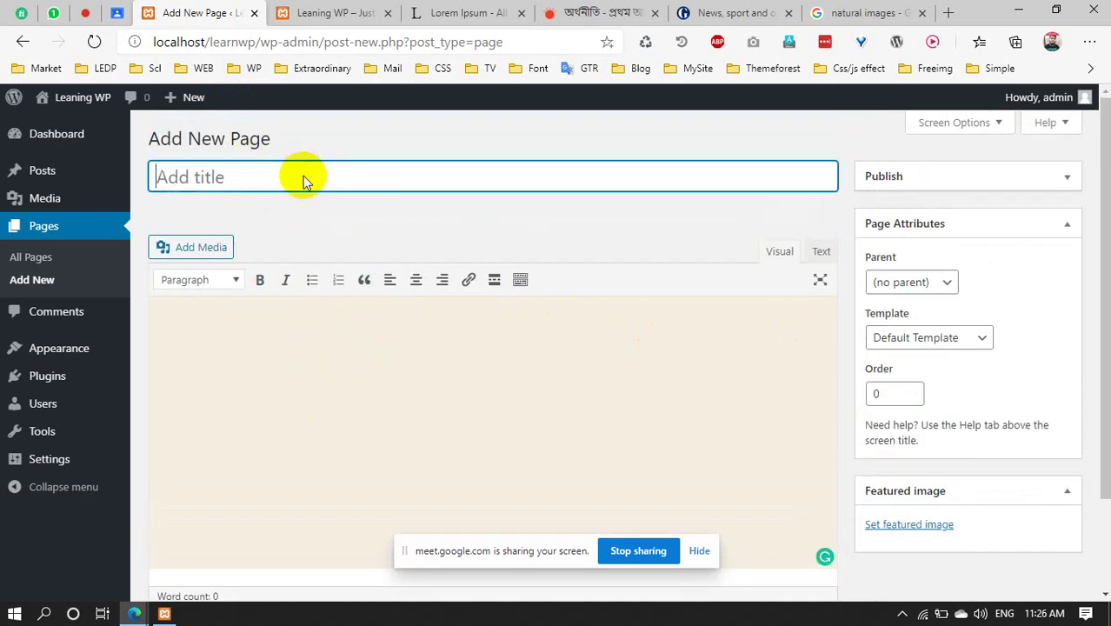
pyautogui.click(352, 362)
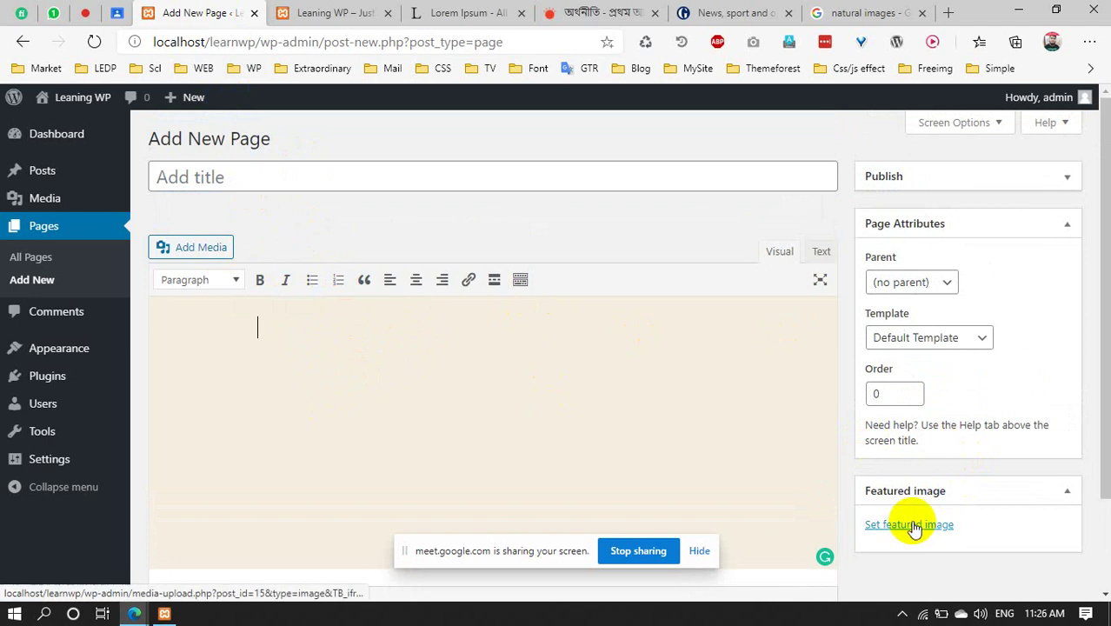
pyautogui.click(288, 178)
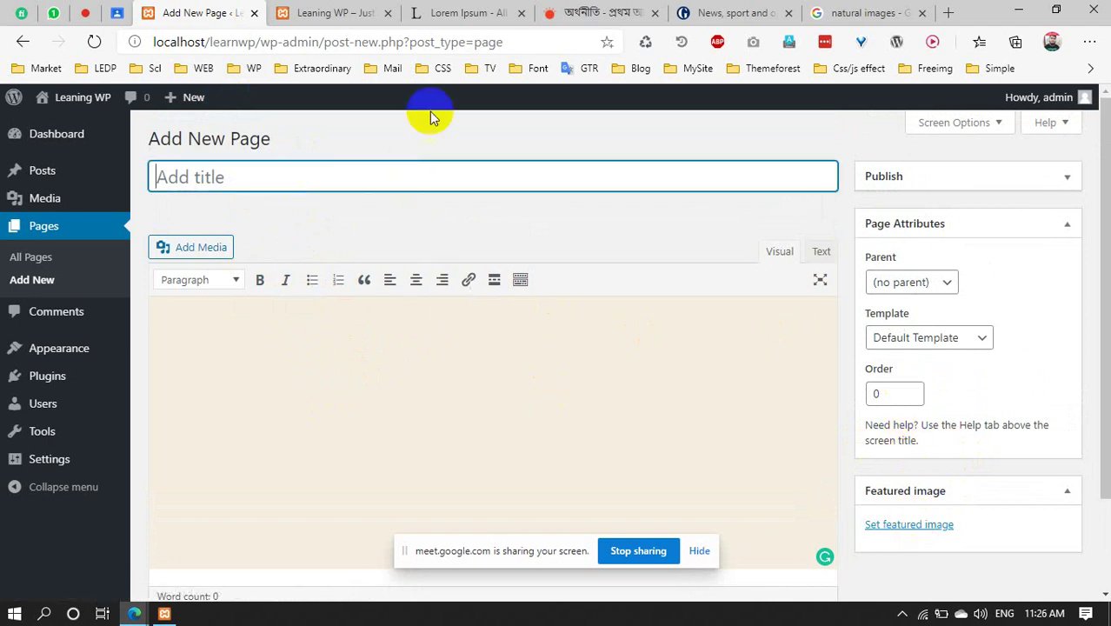
# Copy the lipsum.com passage from "since the 1500s" to "the release of L" into the new page's content editor
pyautogui.click(456, 13)
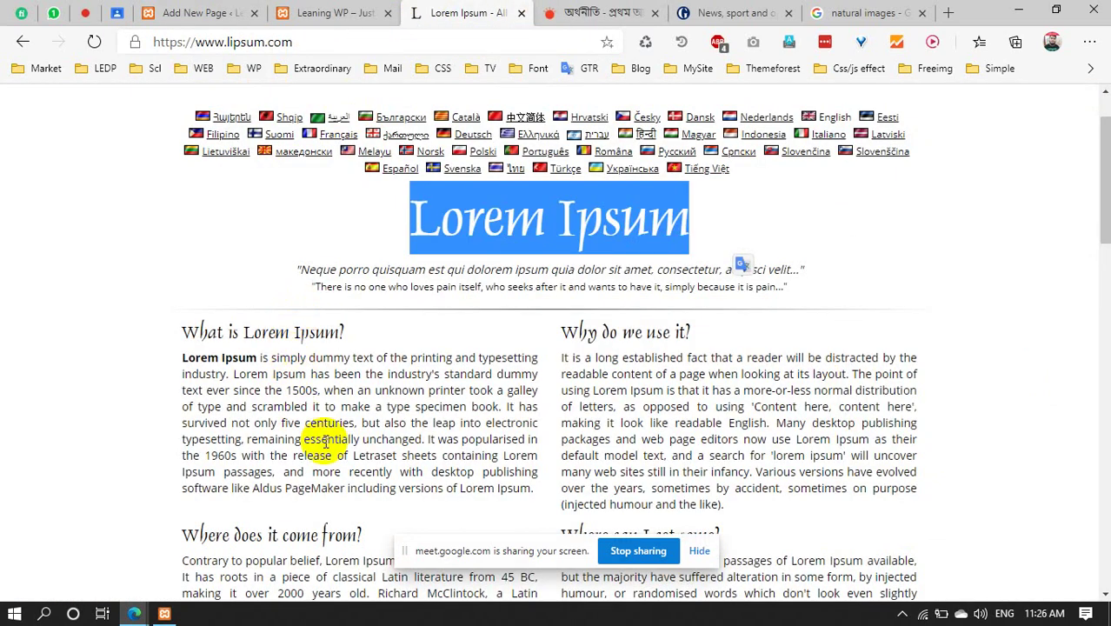
pyautogui.moveTo(355, 458); pyautogui.dragTo(259, 398)
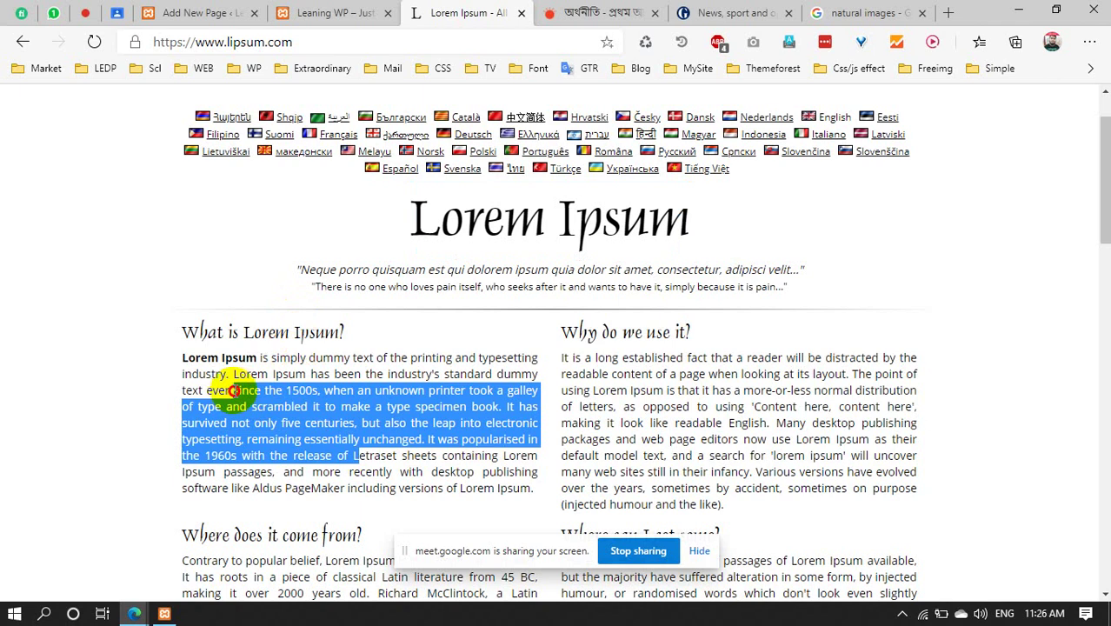
pyautogui.click(319, 10)
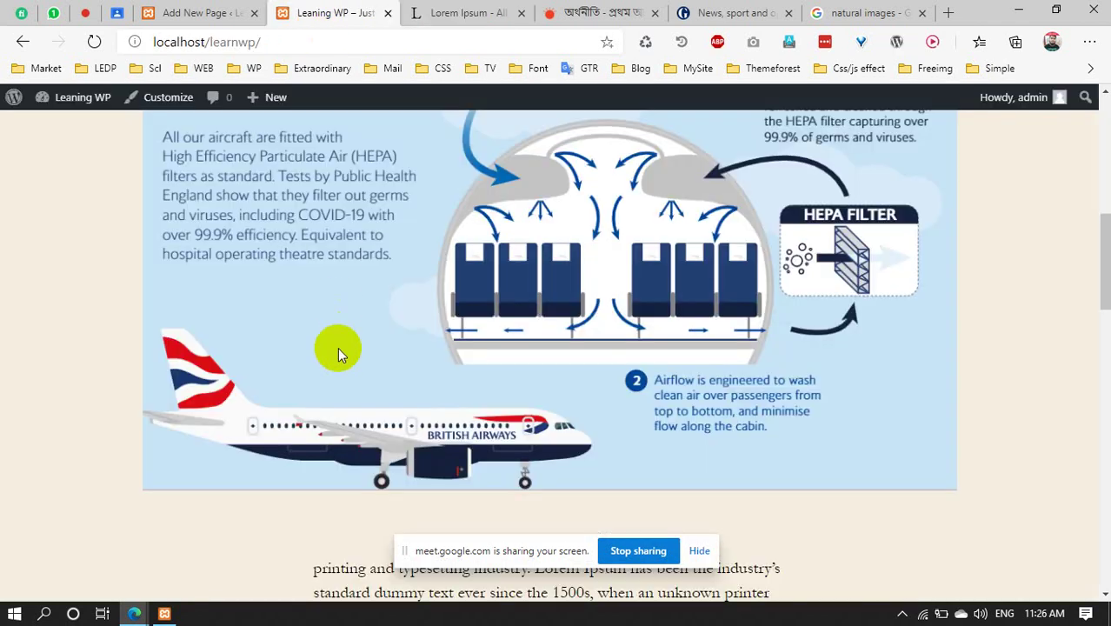
pyautogui.click(209, 12)
pyautogui.click(275, 335)
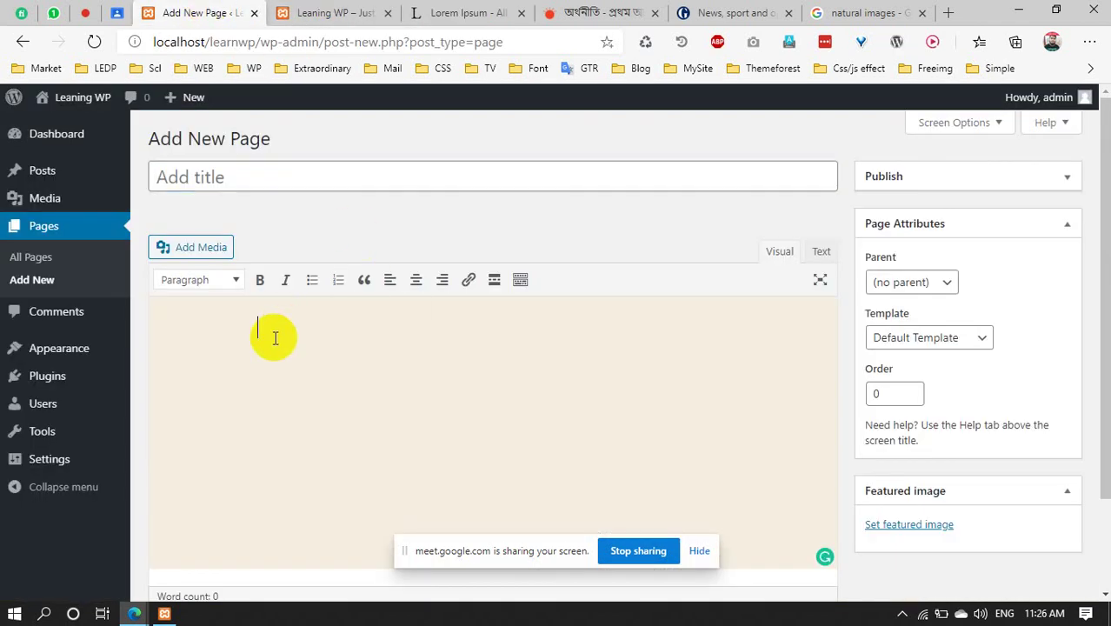
pyautogui.write('since the 1500s, when an unknown printer took a galley of type and scrambled it to make a type specimen book. It has survived not only five centuries, but also the leap into electronic typesetting, remaining essentially unchanged. It was popularised in the 1960s with the release of L')
# Copy "since the 1500s, when an unknown printer took a galley" from the content into the page title
pyautogui.moveTo(623, 328); pyautogui.dragTo(238, 327)
pyautogui.hotkey('ctrl', 'c')
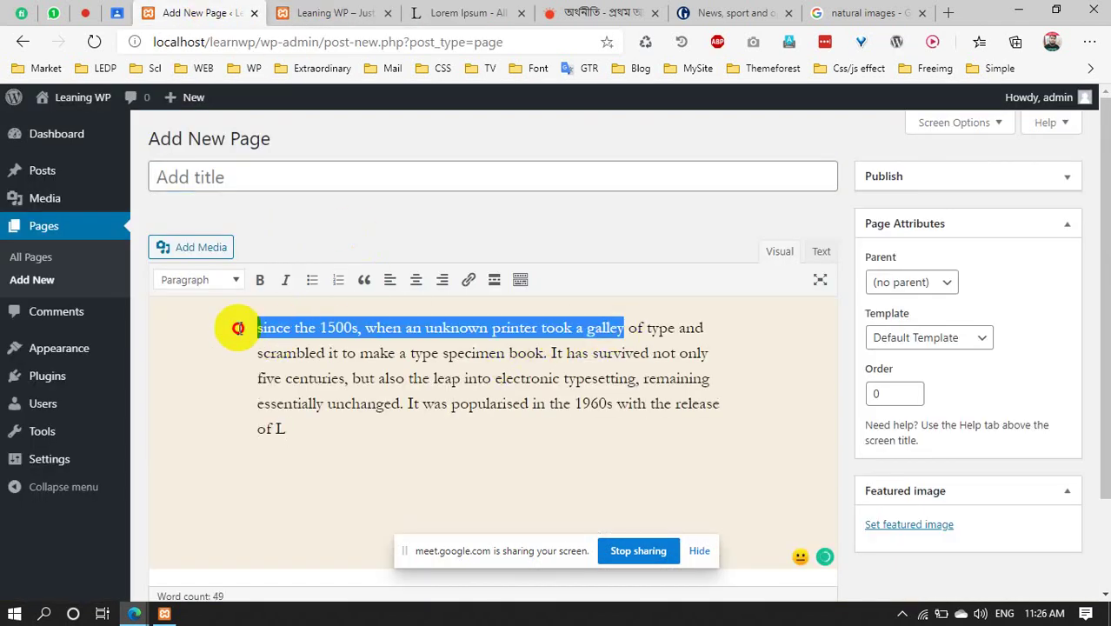
pyautogui.click(247, 179)
pyautogui.hotkey('ctrl', 'v')
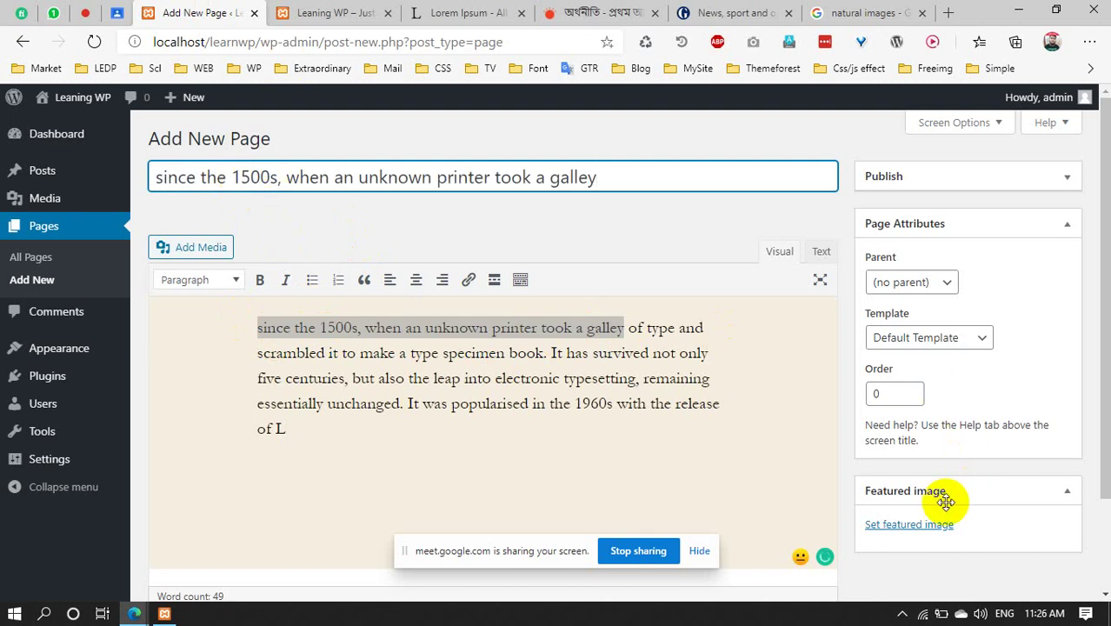
# Set the HEPA filters image, image-3.png, from the media library as the page's featured image
pyautogui.click(912, 523)
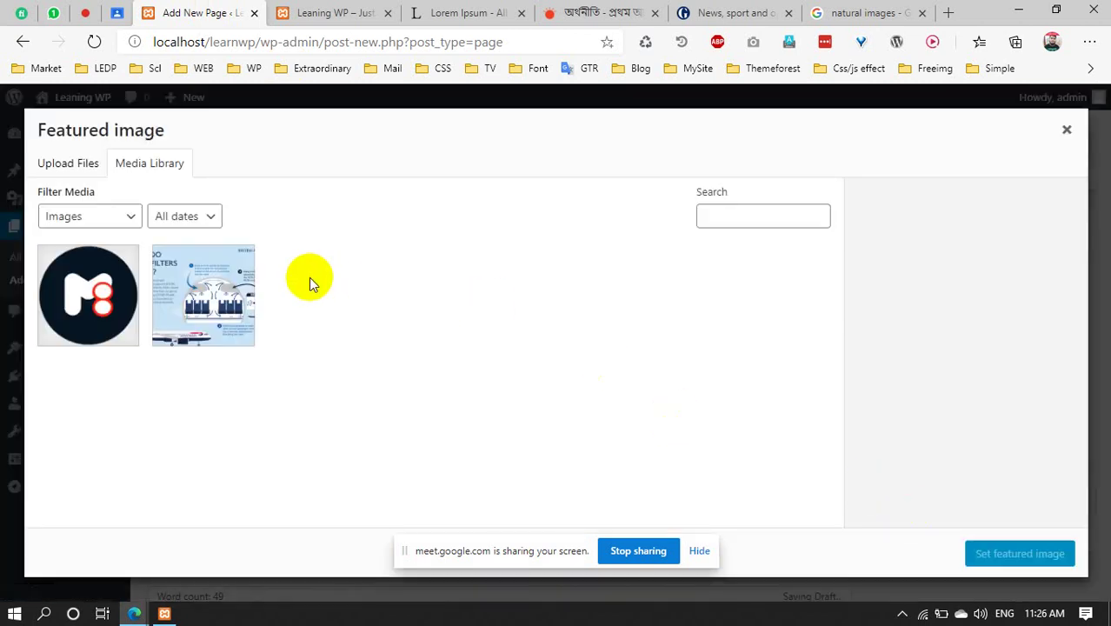
pyautogui.click(186, 287)
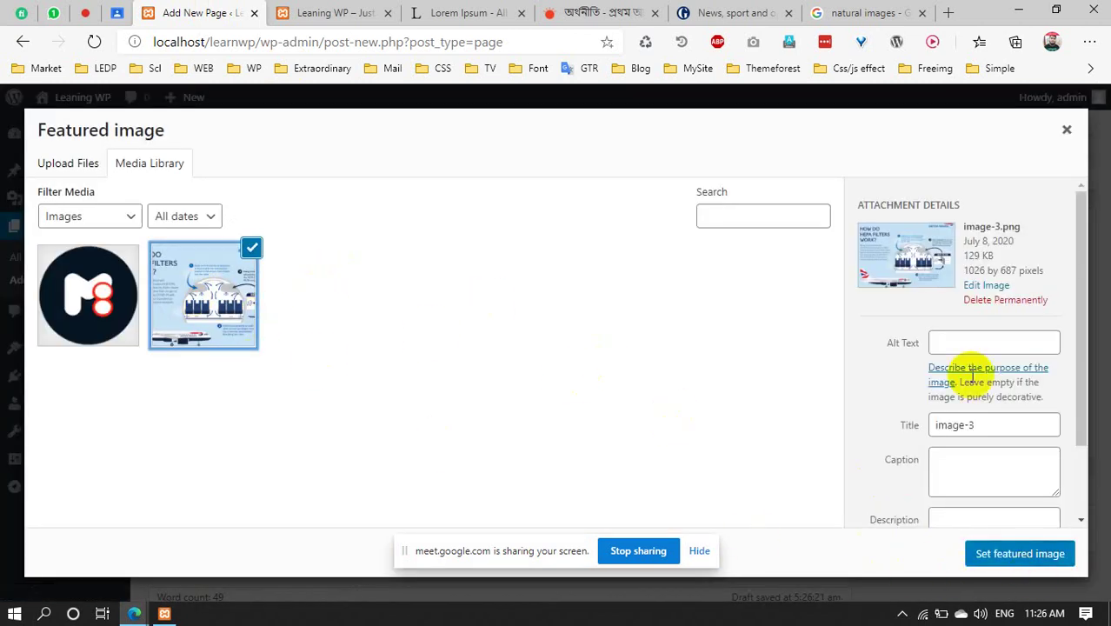
pyautogui.scroll(-2, 1043, 417)
pyautogui.click(1024, 549)
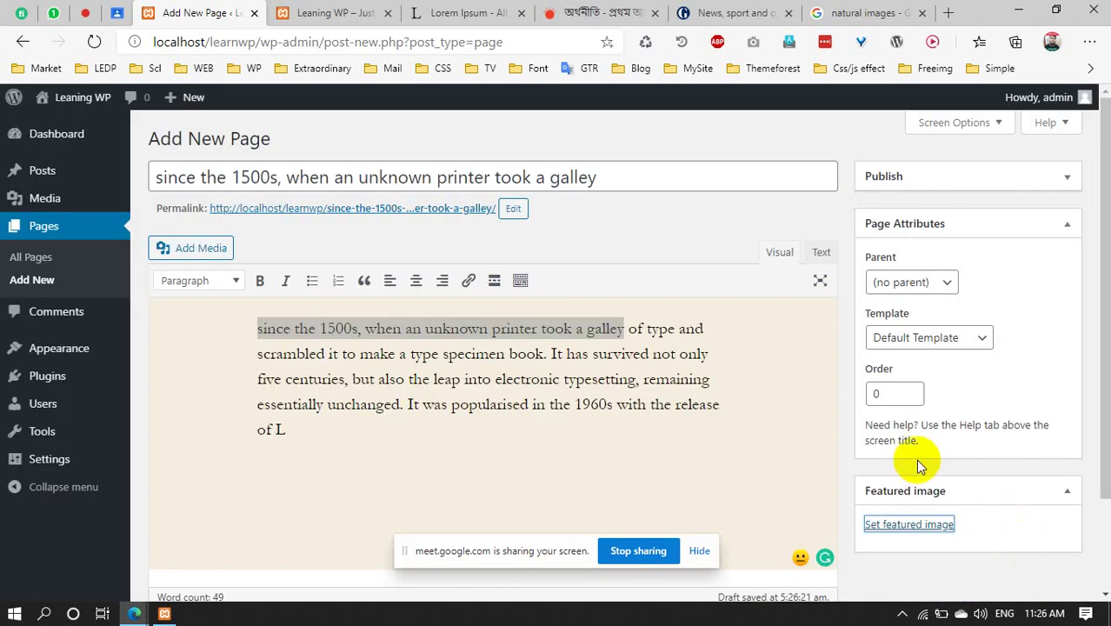
pyautogui.scroll(-3, 940, 408)
pyautogui.scroll(3, 936, 472)
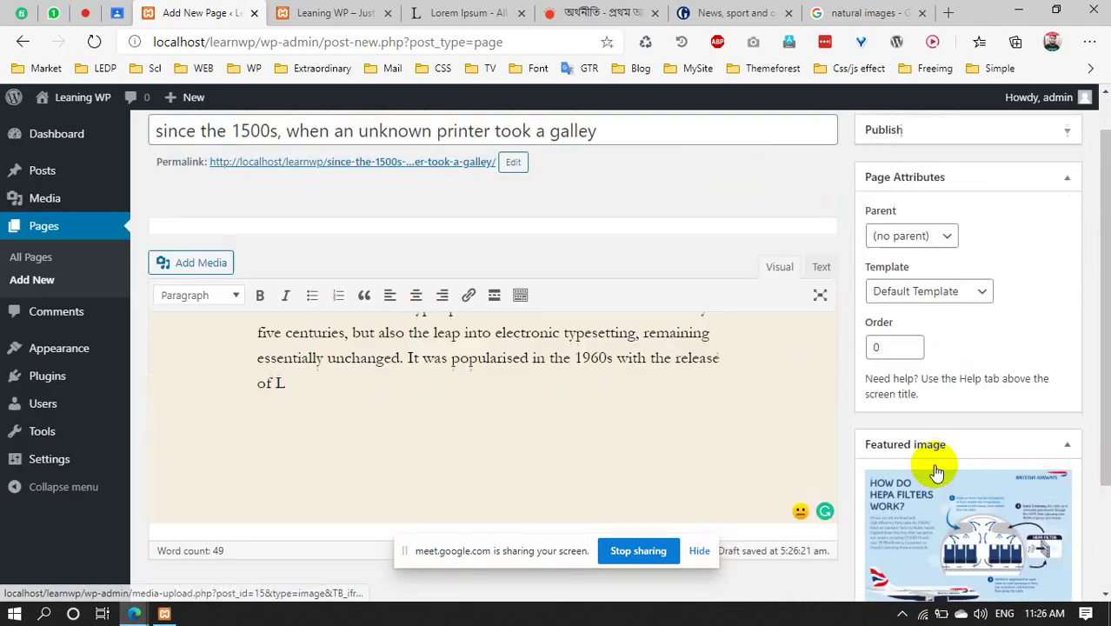
pyautogui.scroll(1, 936, 472)
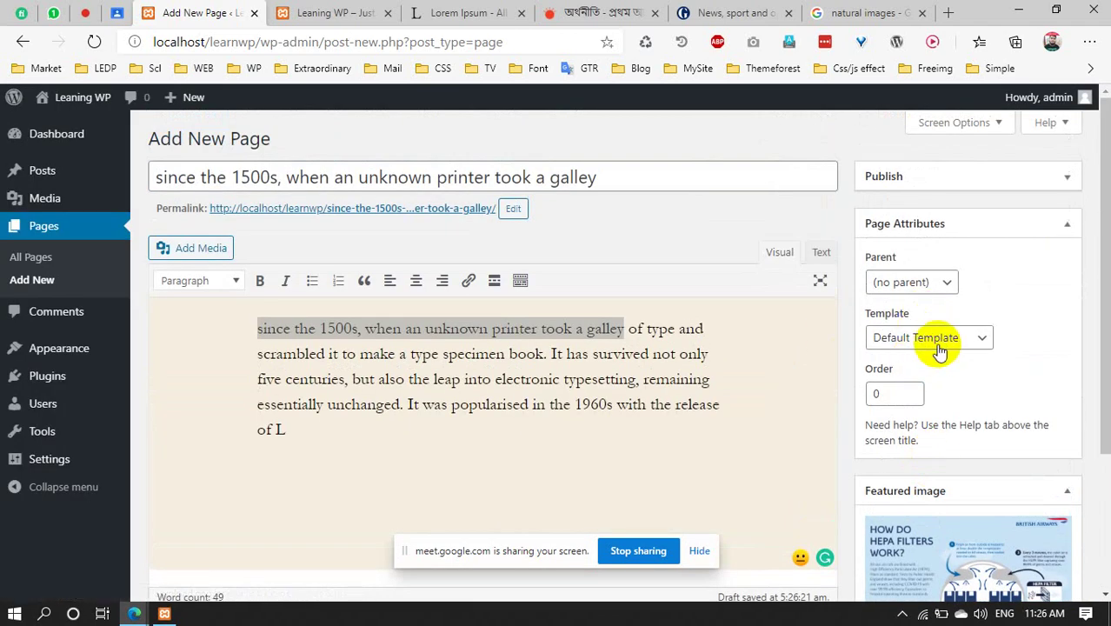
# Set the page's template to Full Width Template
pyautogui.click(938, 348)
pyautogui.click(937, 341)
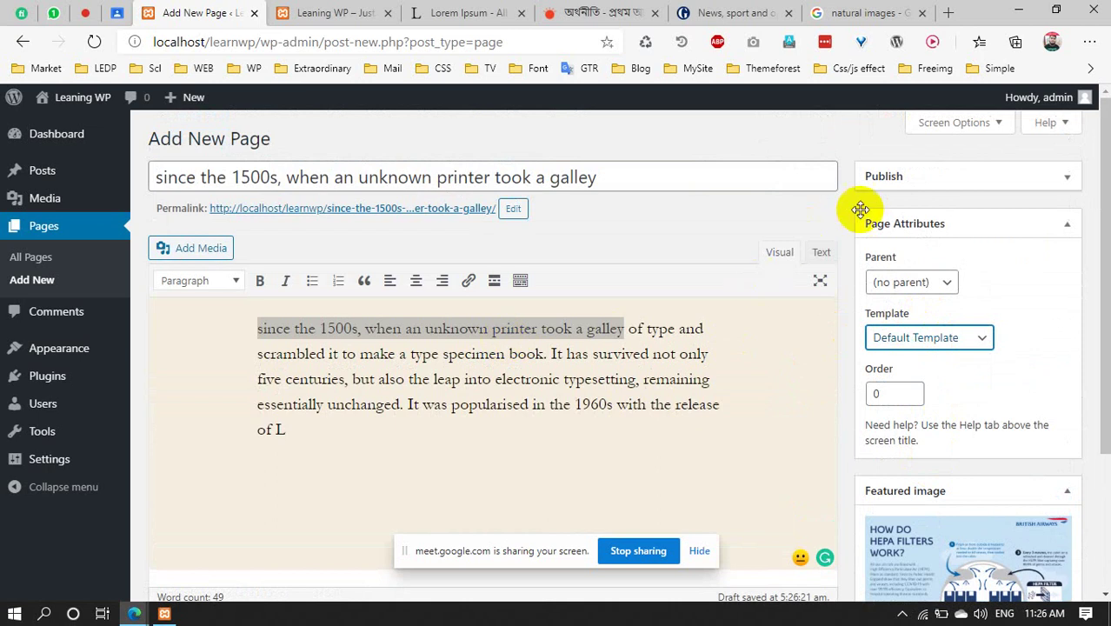
pyautogui.click(928, 339)
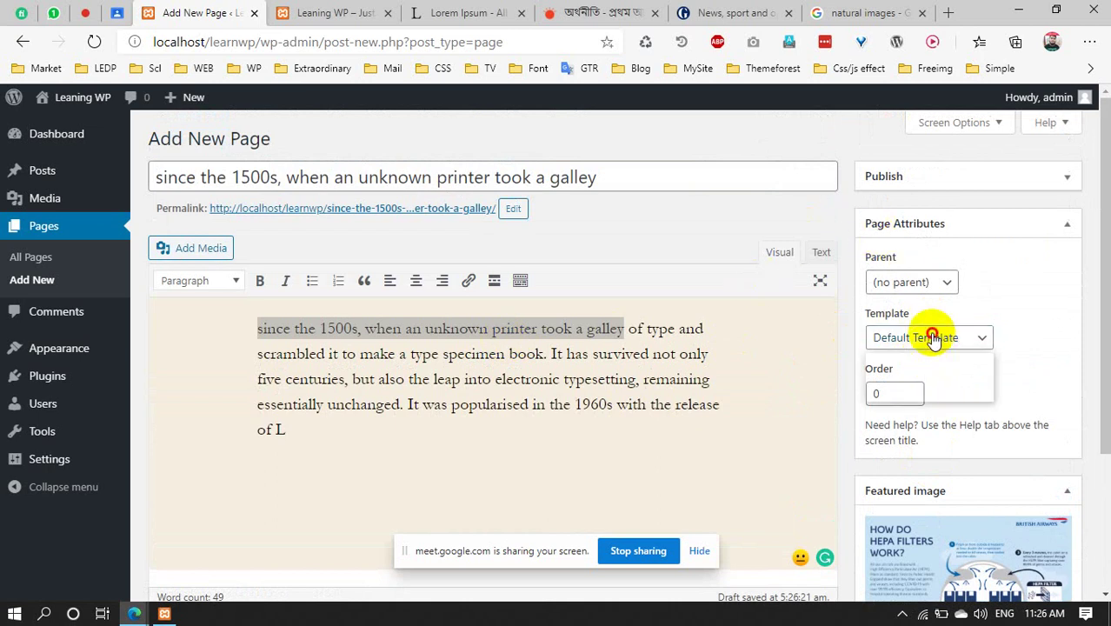
pyautogui.click(913, 393)
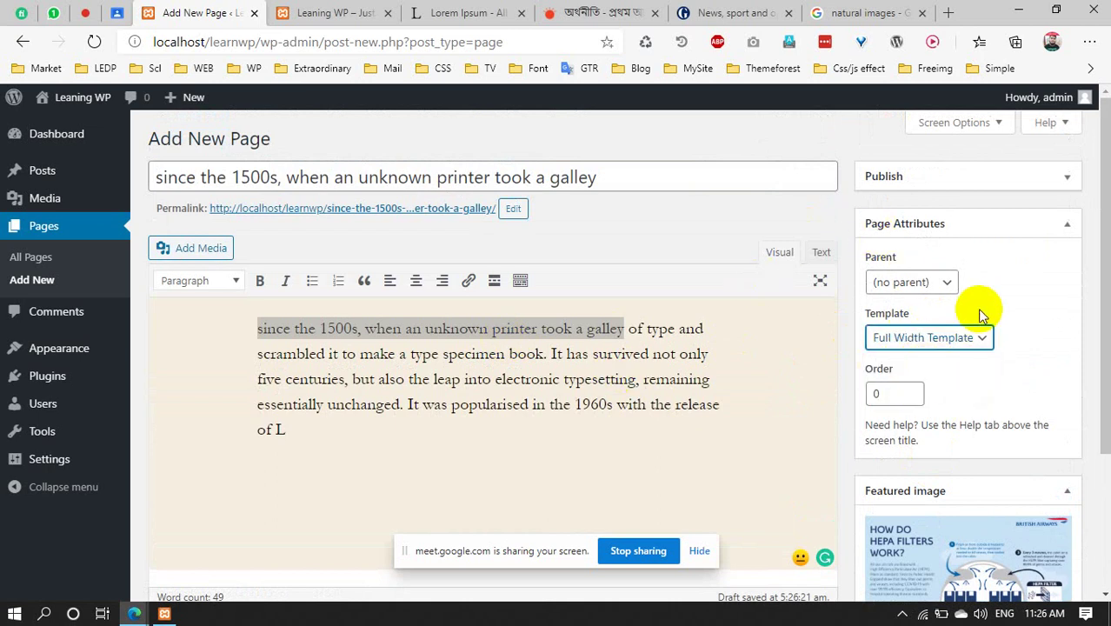
pyautogui.scroll(-3, 979, 282)
pyautogui.scroll(3, 979, 293)
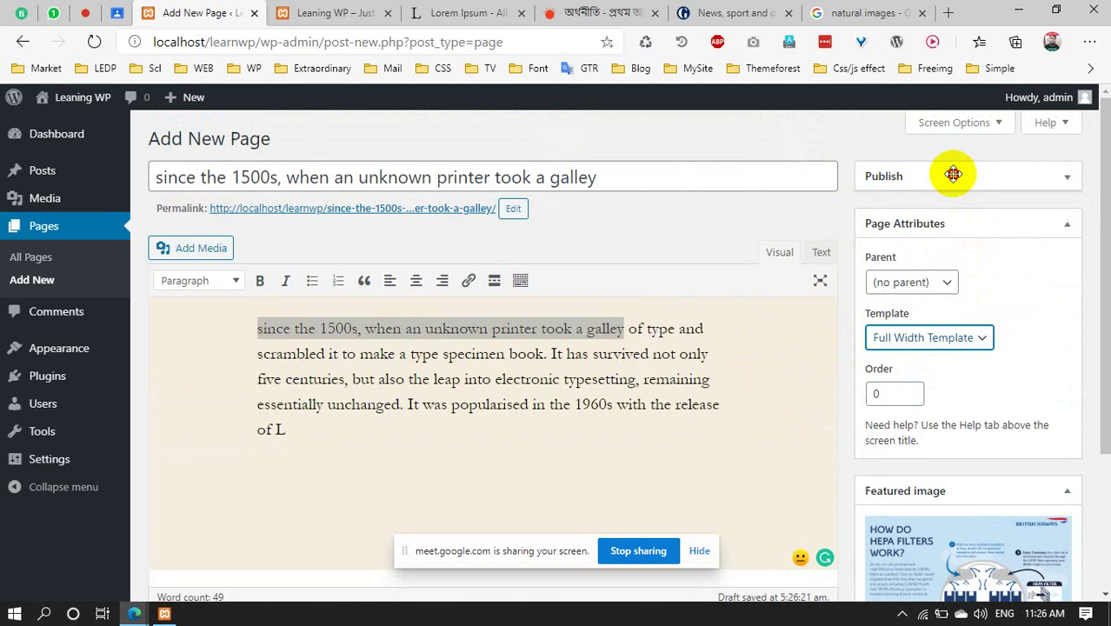
# Check the page's publishing options, and collapse the Publish and Page Attributes boxes
pyautogui.click(953, 175)
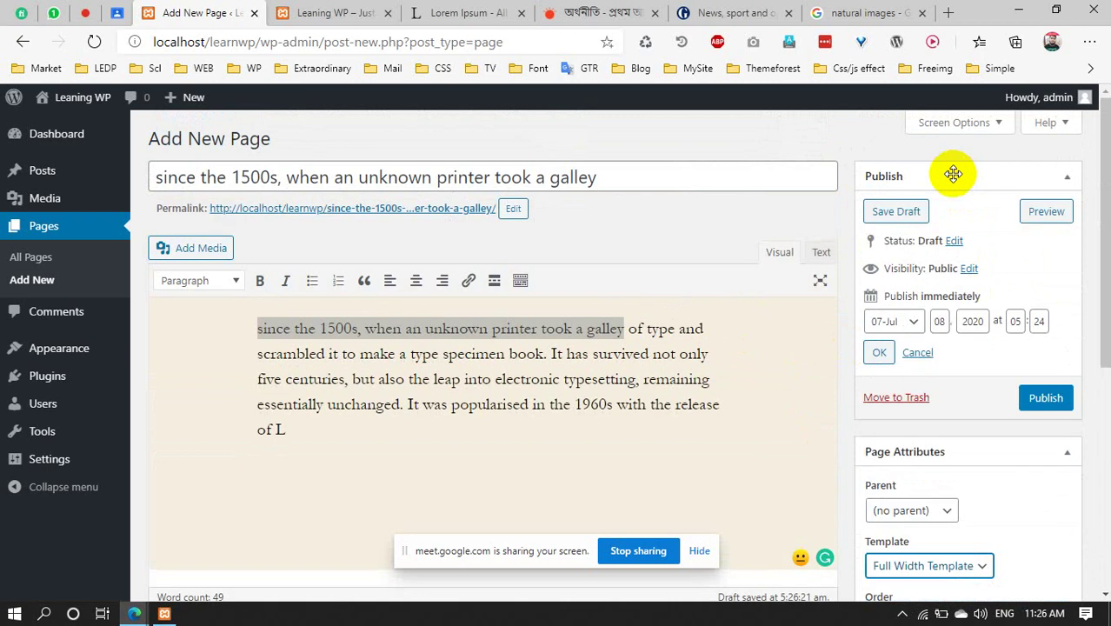
pyautogui.click(1009, 176)
pyautogui.click(1009, 219)
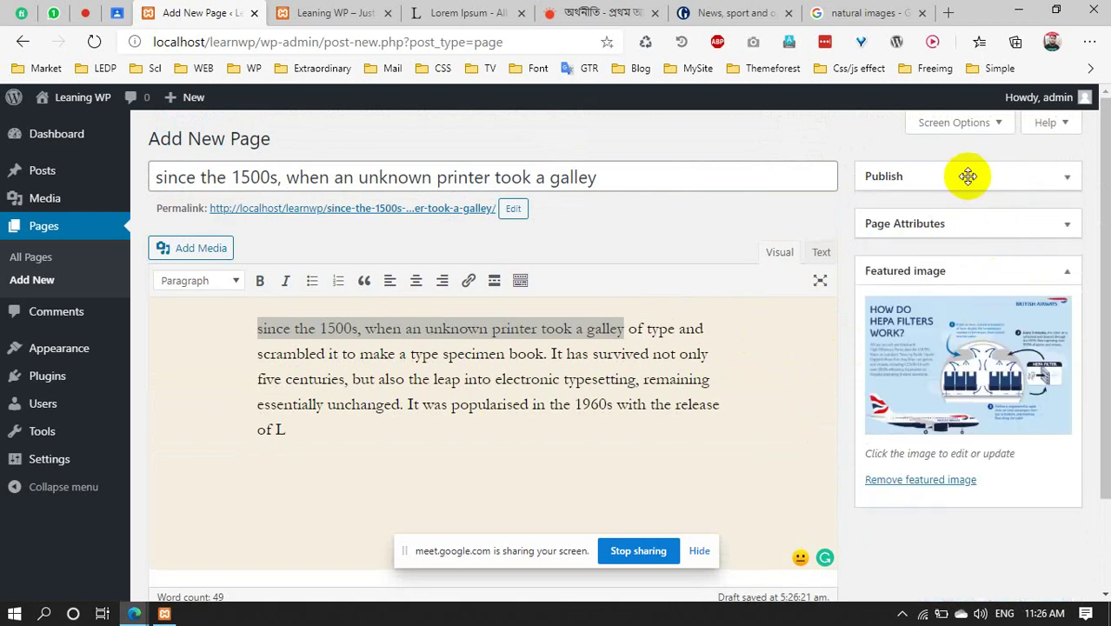
# Expand the Page Attributes and Publish boxes, and publish the new page
pyautogui.click(967, 224)
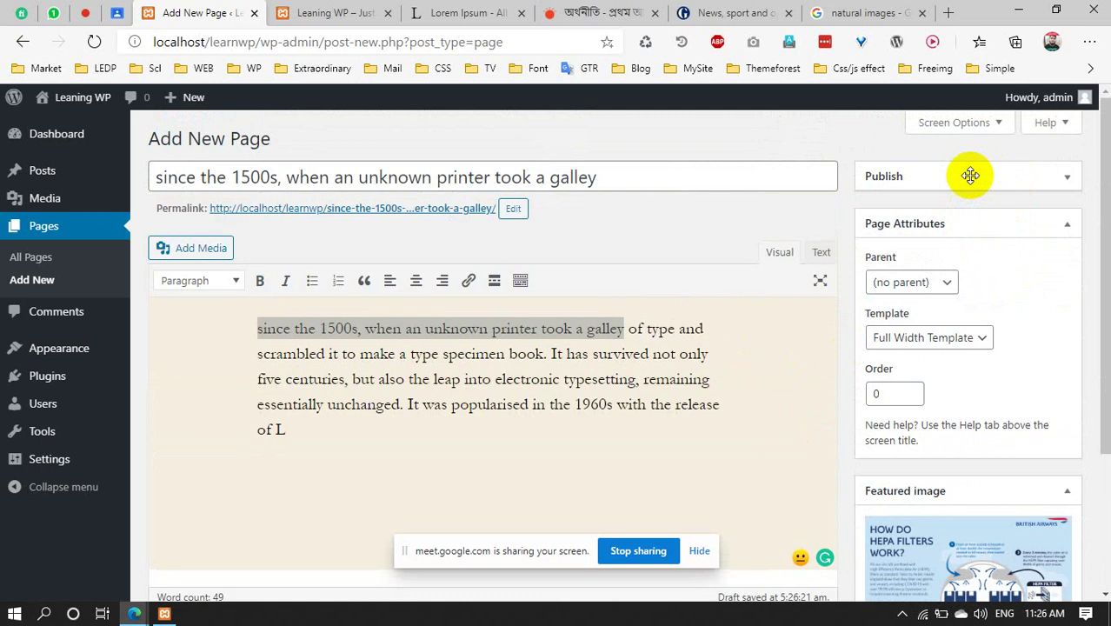
pyautogui.scroll(-3, 979, 293)
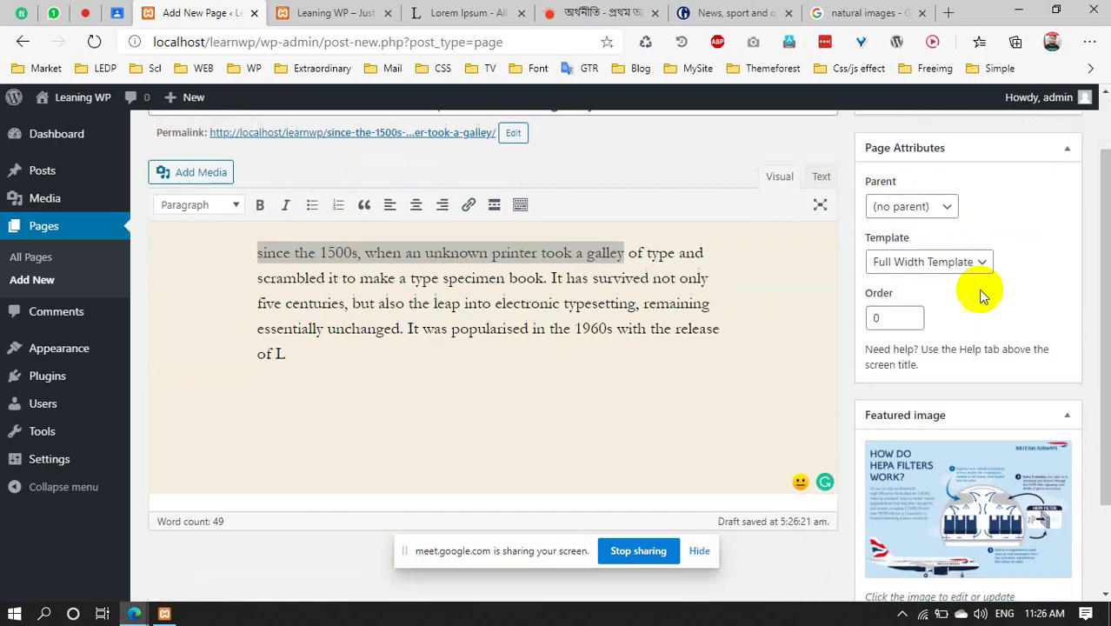
pyautogui.scroll(3, 1041, 295)
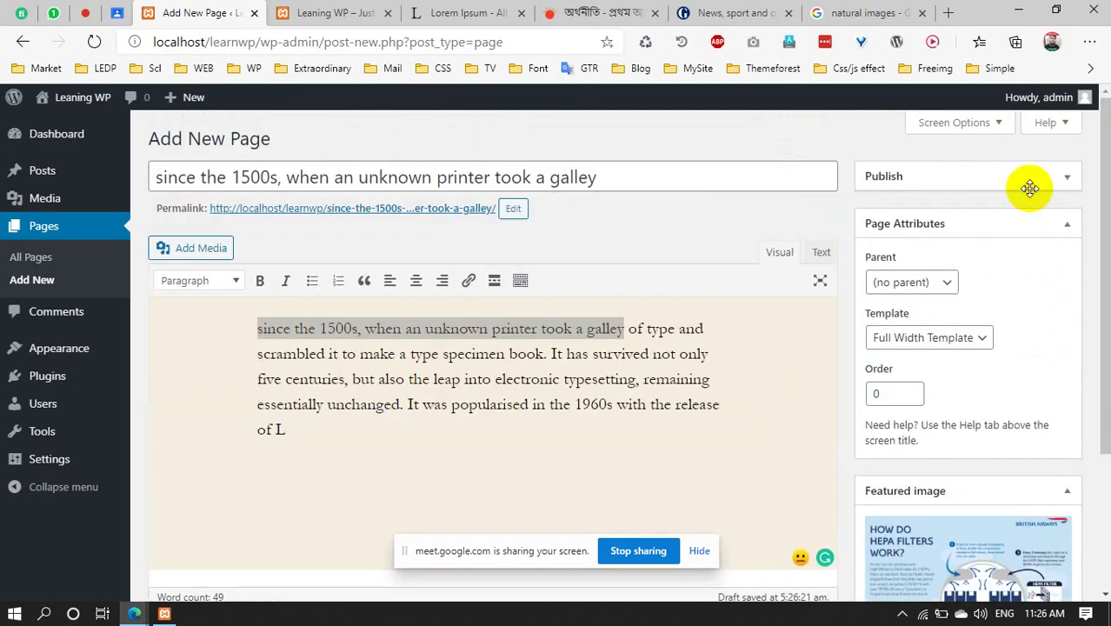
pyautogui.click(997, 169)
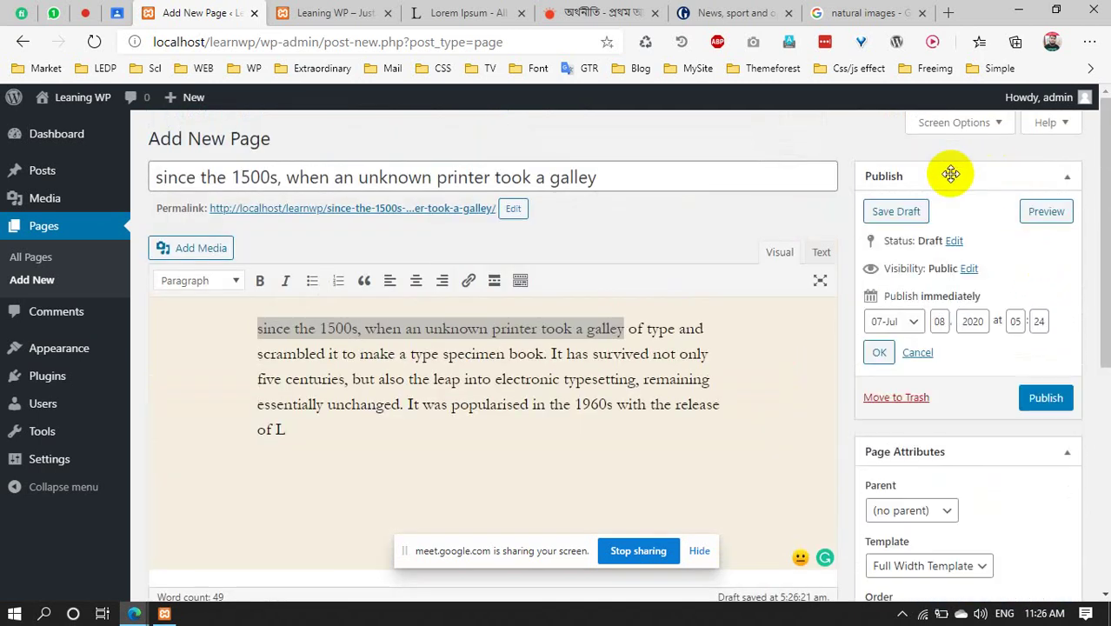
pyautogui.click(1047, 401)
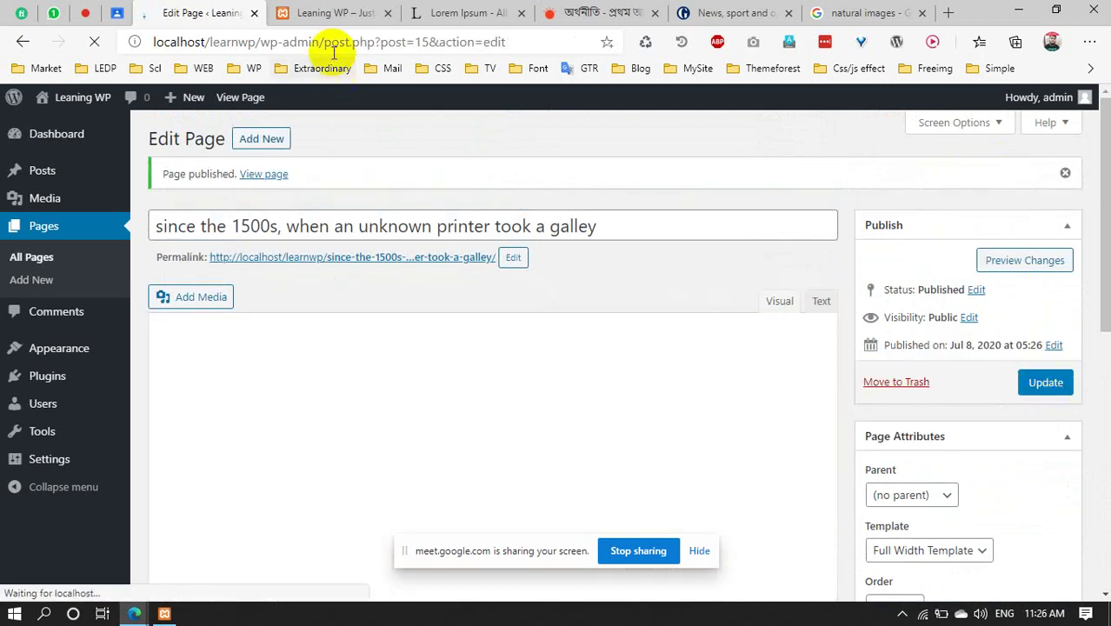
# Reload the site's front end and check the home page's header navigation and post content
pyautogui.click(313, 13)
pyautogui.click(96, 48)
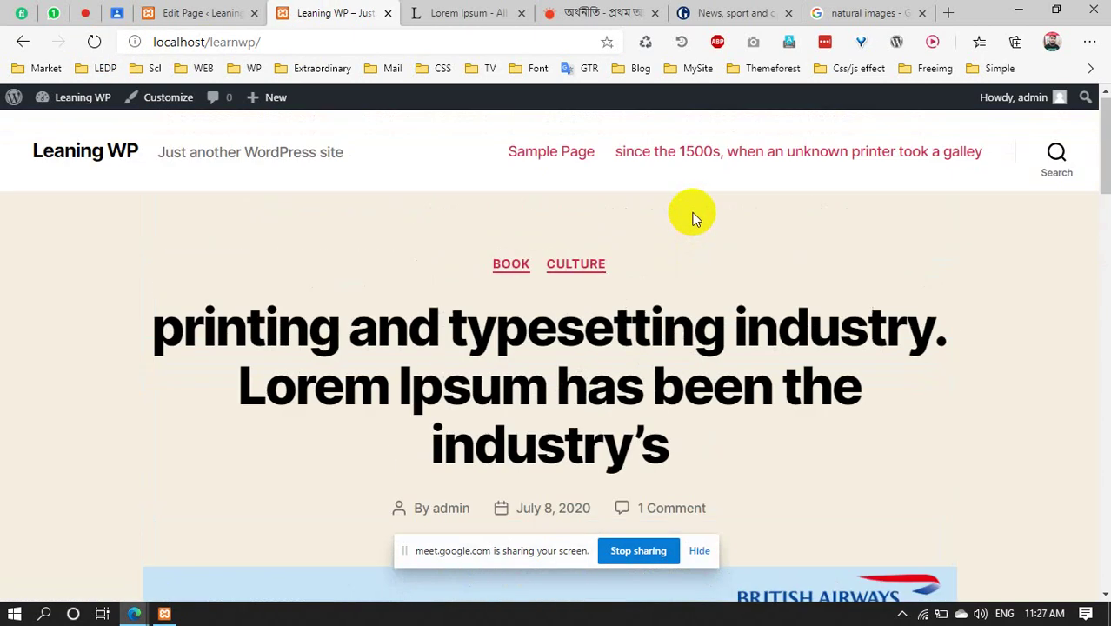
pyautogui.click(109, 149)
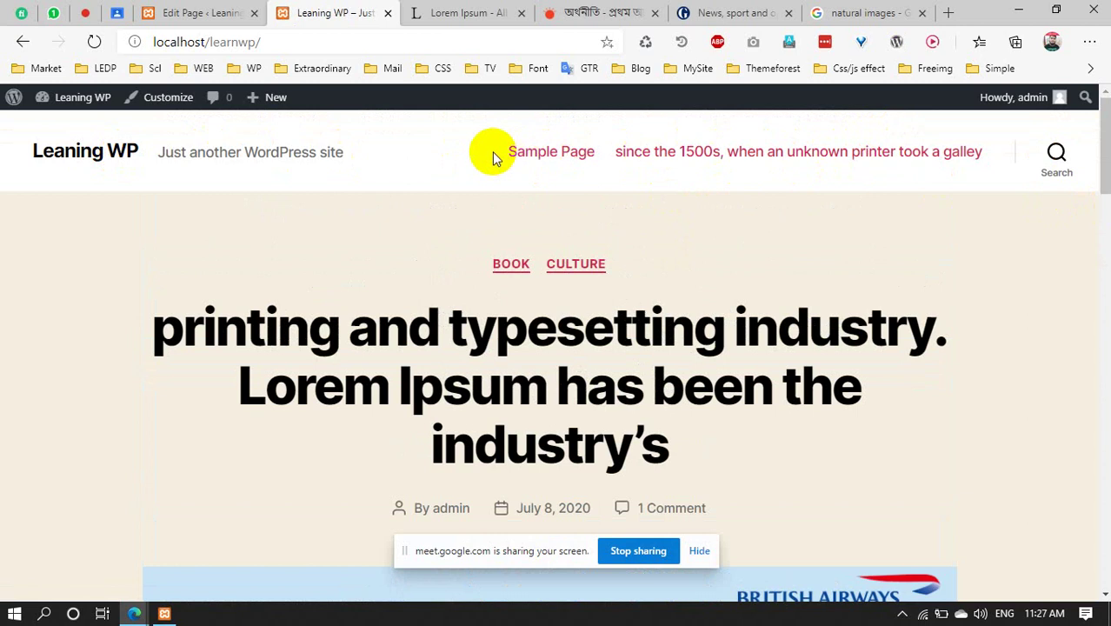
pyautogui.scroll(-8, 947, 191)
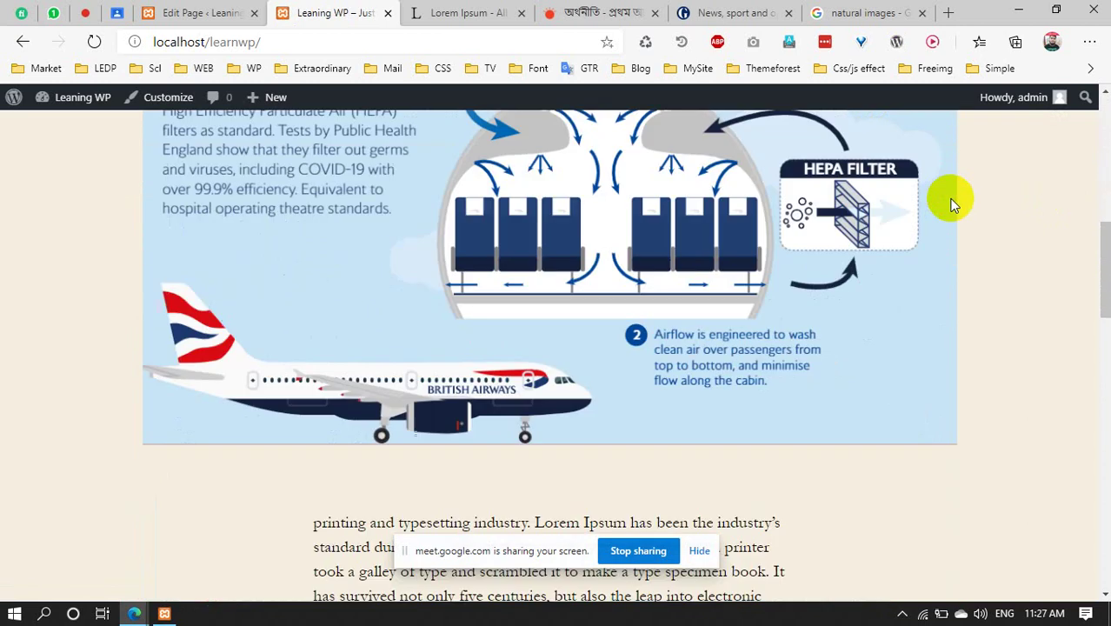
pyautogui.scroll(8, 956, 189)
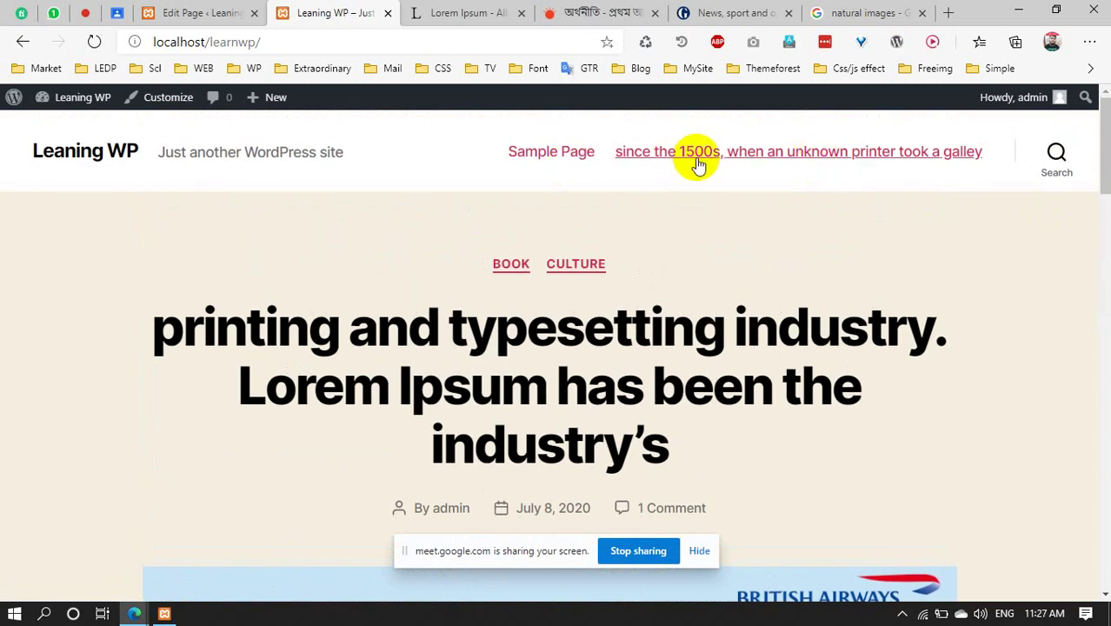
# Open the newly published page from the site navigation and examine its title, featured image, text width and footer widgets
pyautogui.click(768, 157)
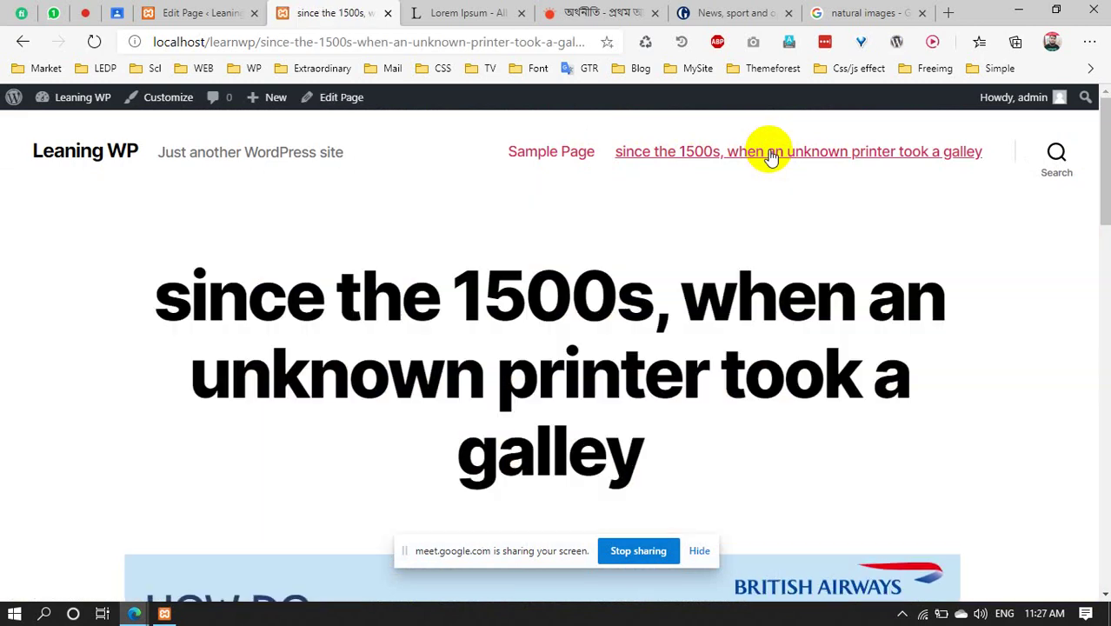
pyautogui.scroll(-6, 774, 156)
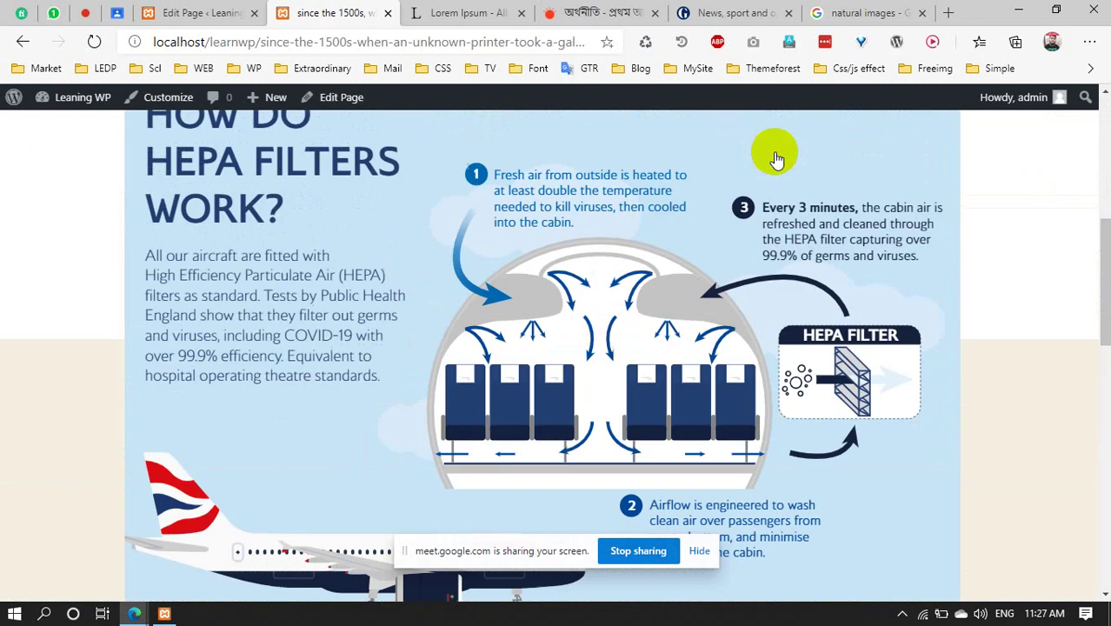
pyautogui.click(644, 159)
pyautogui.moveTo(206, 293); pyautogui.dragTo(692, 387)
pyautogui.scroll(-4, 693, 387)
pyautogui.scroll(-3, 693, 388)
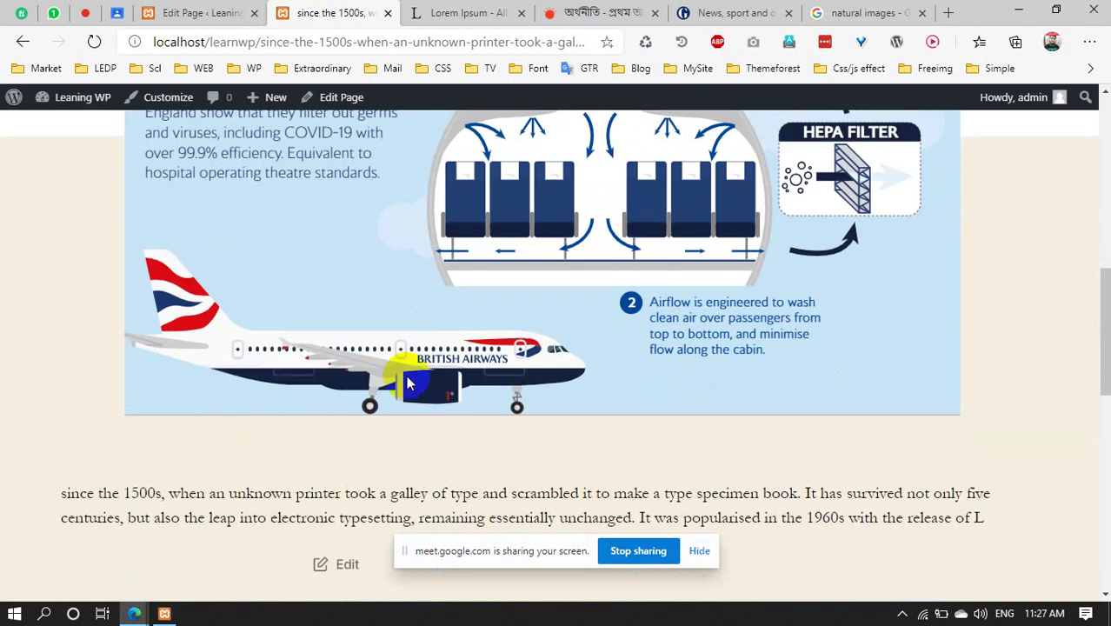
pyautogui.scroll(-4, 404, 357)
pyautogui.scroll(2, 409, 261)
pyautogui.scroll(-2, 417, 226)
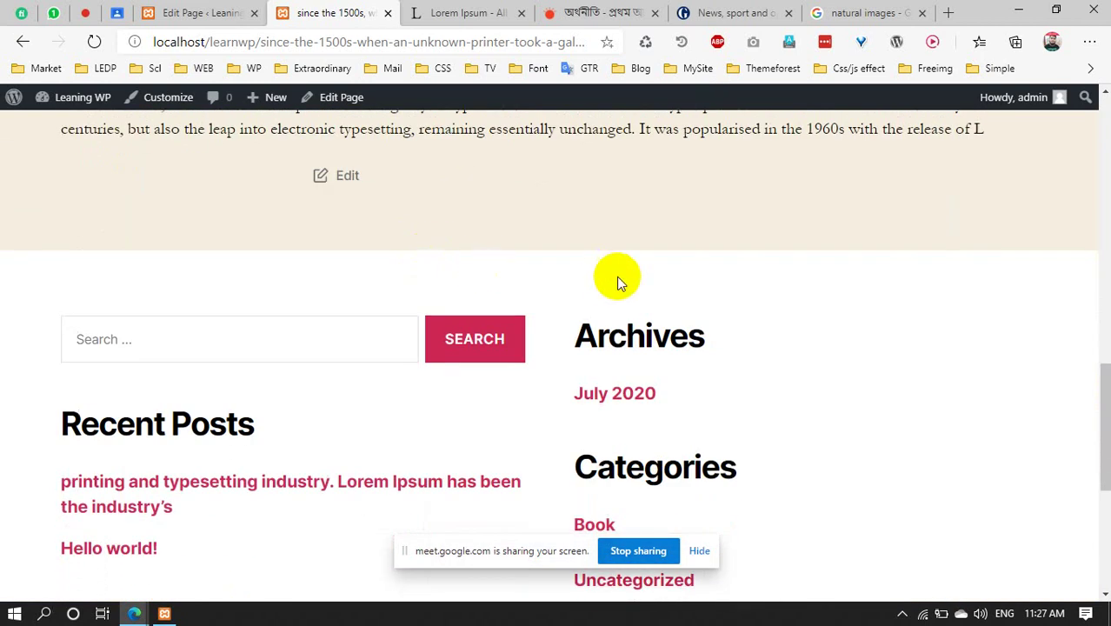
pyautogui.scroll(-1, 777, 299)
pyautogui.scroll(10, 778, 301)
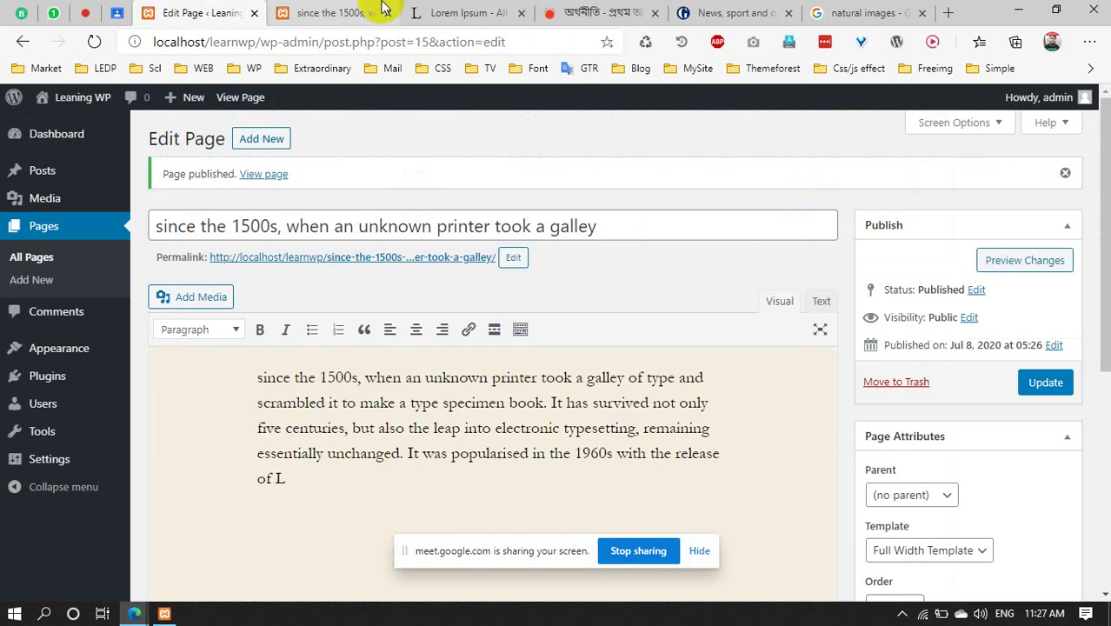
# Return to the published page on the site and highlight "1500s" in its heading
pyautogui.click(335, 12)
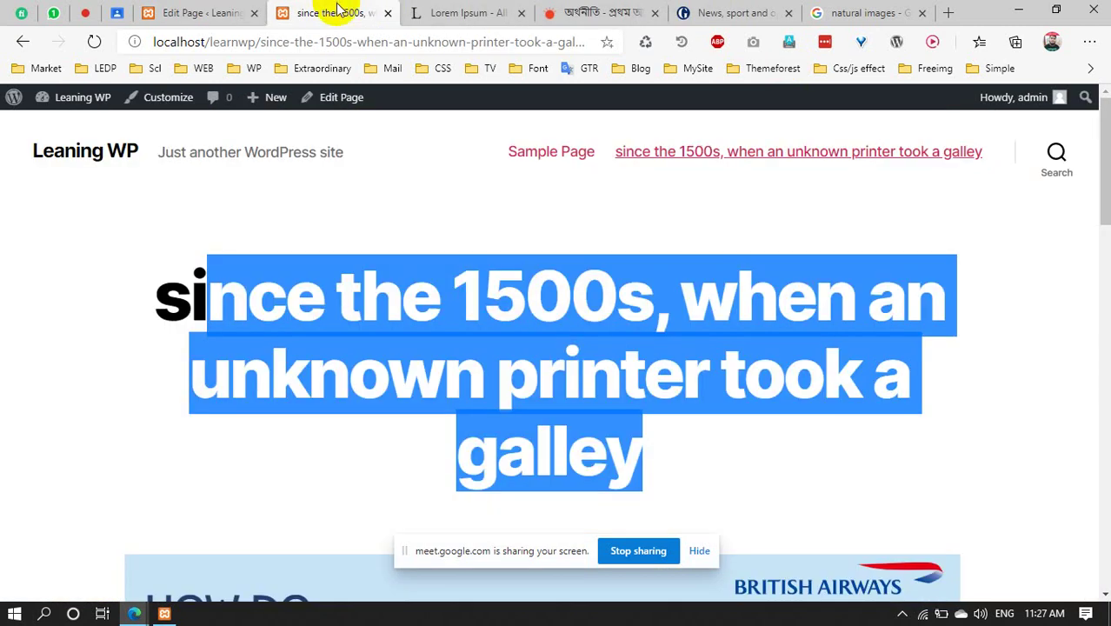
pyautogui.click(596, 298)
pyautogui.moveTo(449, 295)
pyautogui.mouseDown()
pyautogui.moveTo(642, 295)
pyautogui.moveTo(464, 291)
pyautogui.mouseUp()
pyautogui.click(589, 292)
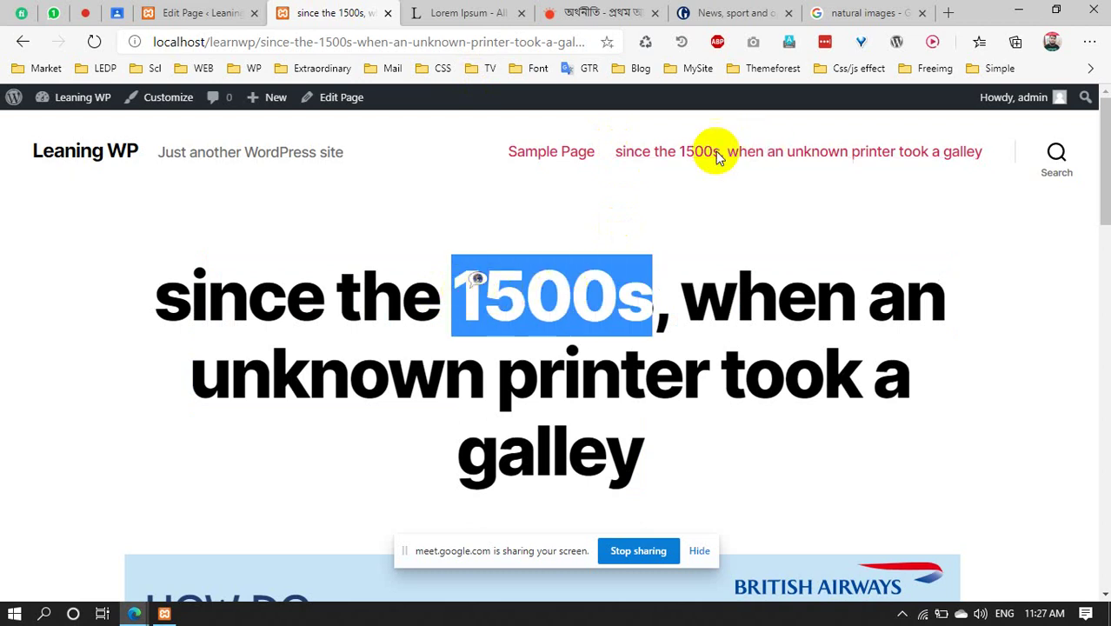
# Go to the site's home page, reopen the new page from the navigation and look through it down to the footer
pyautogui.click(82, 149)
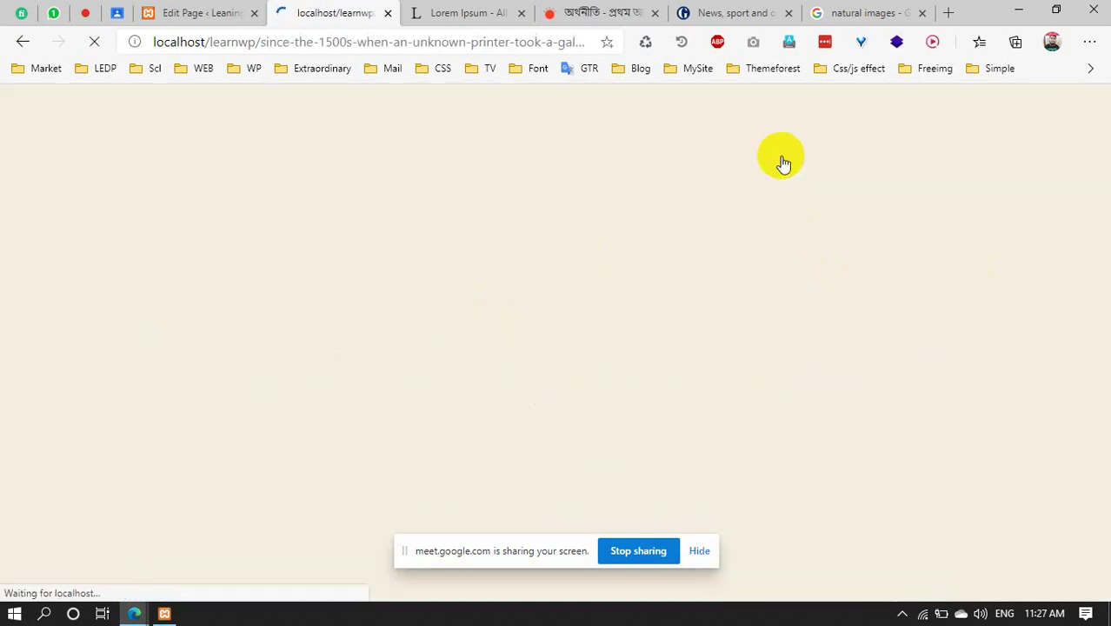
pyautogui.scroll(-15, 645, 262)
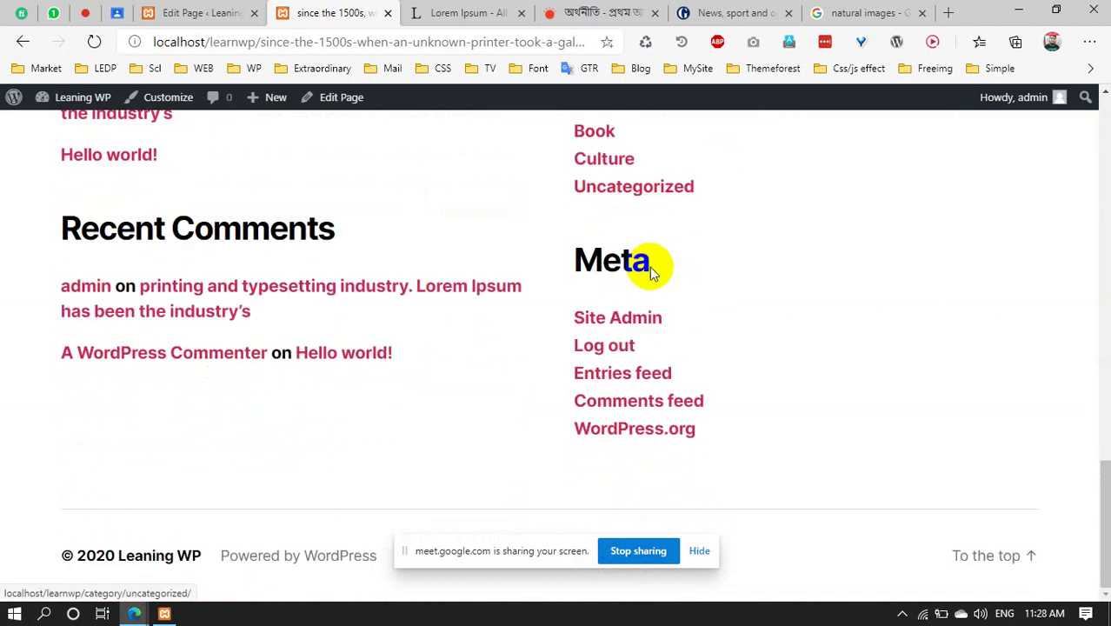
pyautogui.scroll(15, 654, 271)
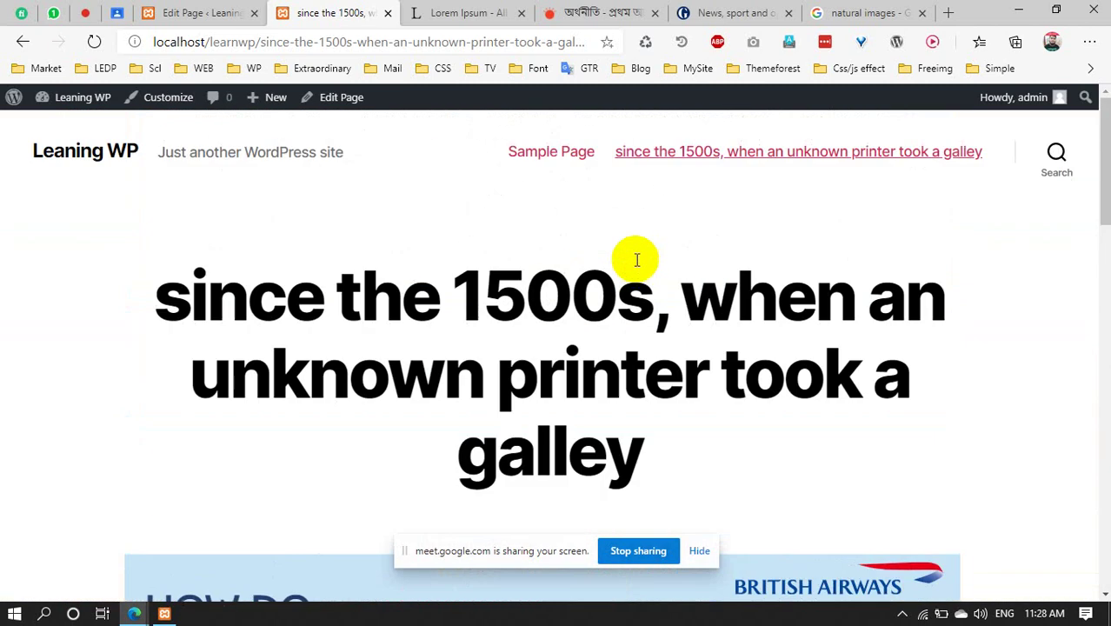
pyautogui.scroll(-2, 635, 254)
pyautogui.scroll(2, 635, 245)
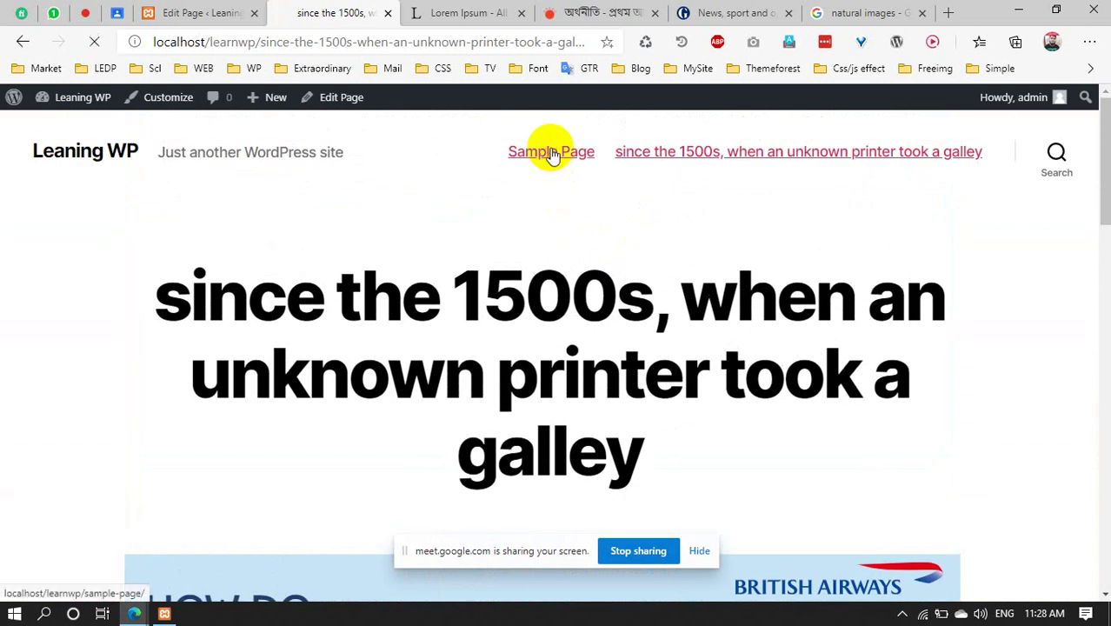
# Open Sample Page from the site navigation and look over its content
pyautogui.click(552, 152)
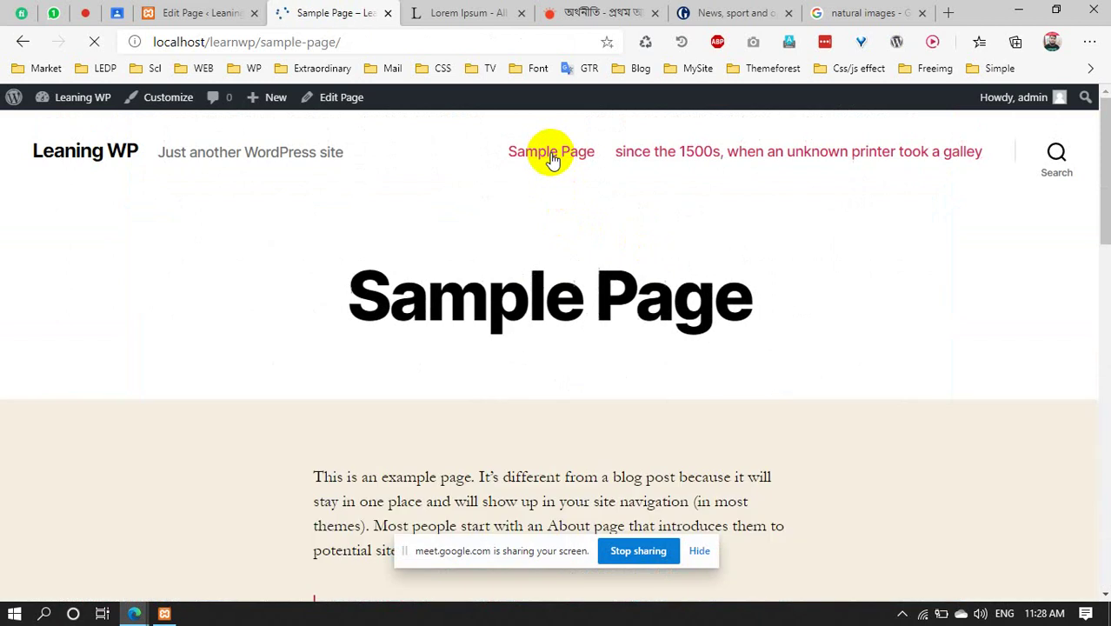
pyautogui.scroll(-5, 720, 265)
pyautogui.scroll(5, 556, 204)
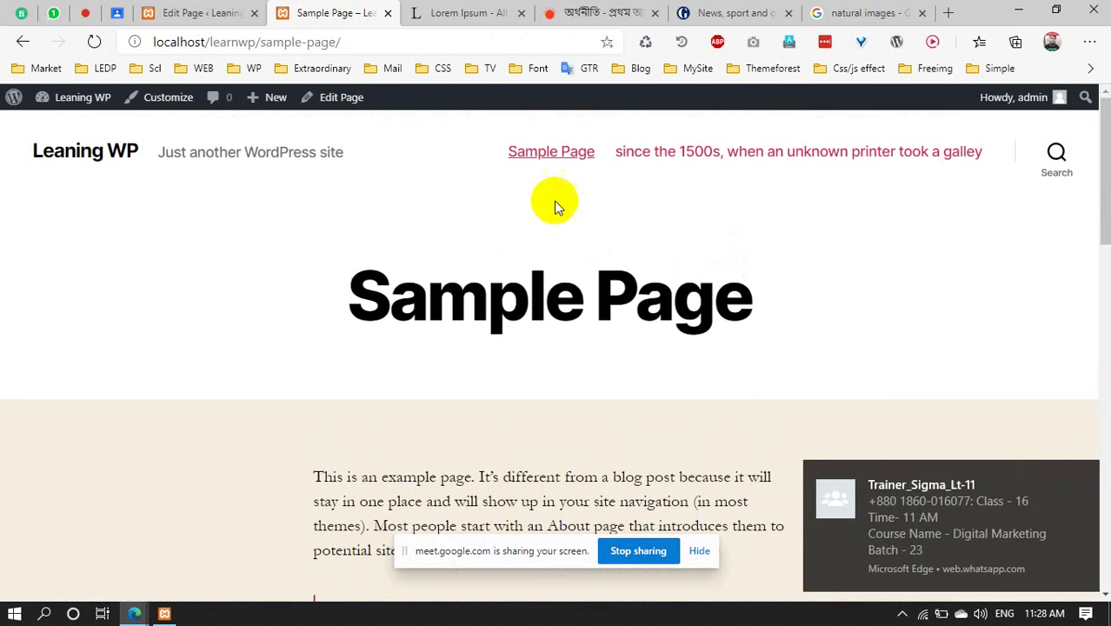
# Return to the site's home page and look over the latest post's title and featured image
pyautogui.click(87, 156)
pyautogui.scroll(-7, 906, 326)
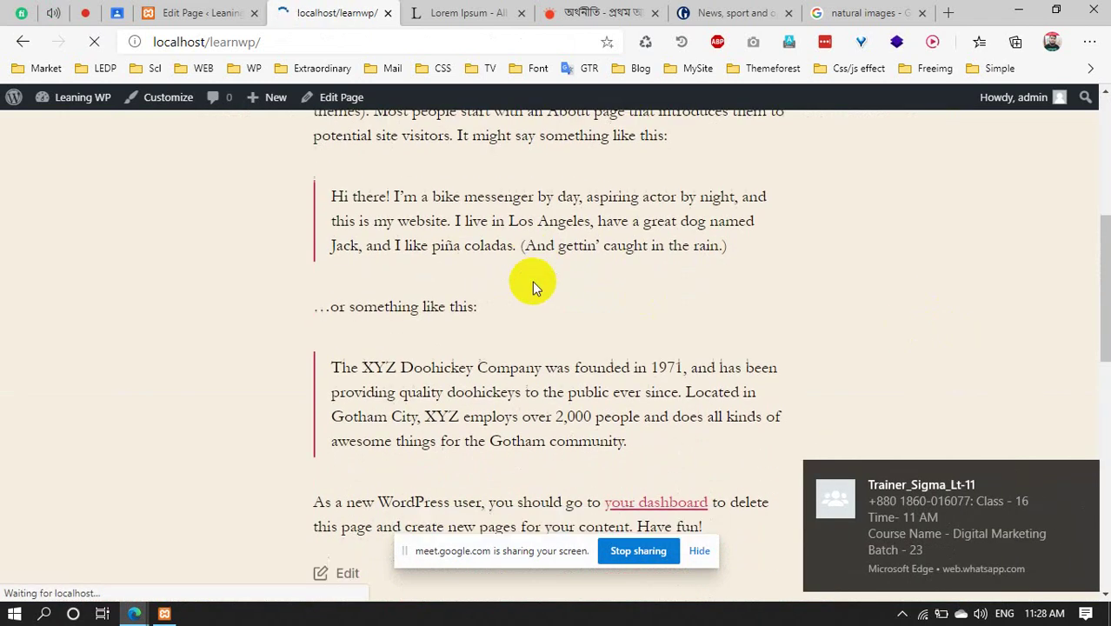
pyautogui.scroll(-5, 482, 269)
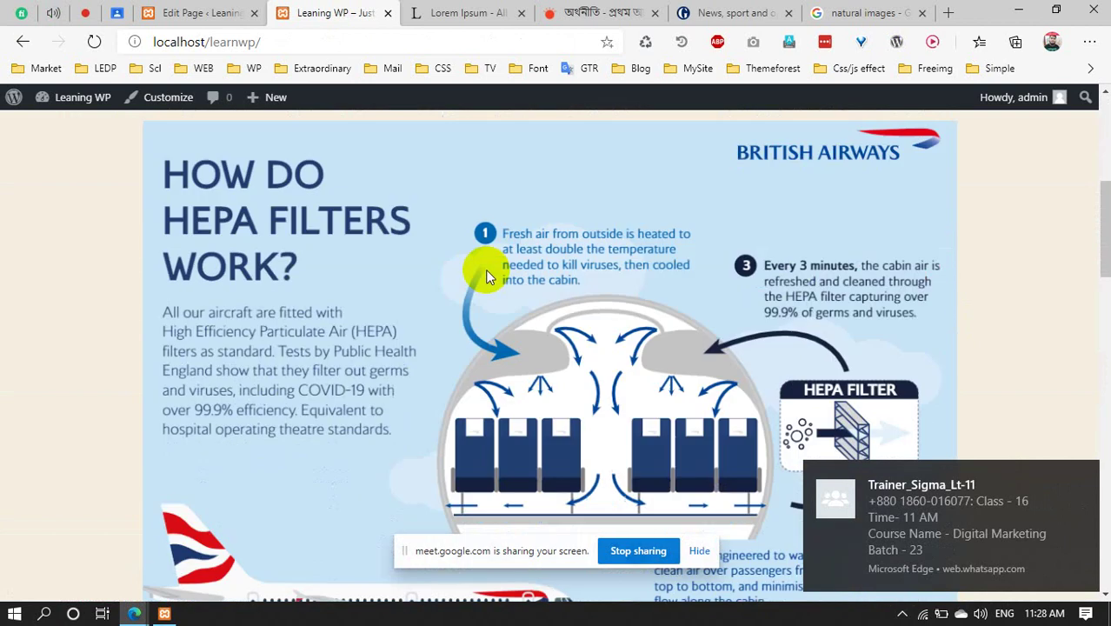
pyautogui.scroll(3, 432, 271)
pyautogui.scroll(3, 432, 271)
pyautogui.scroll(-4, 489, 253)
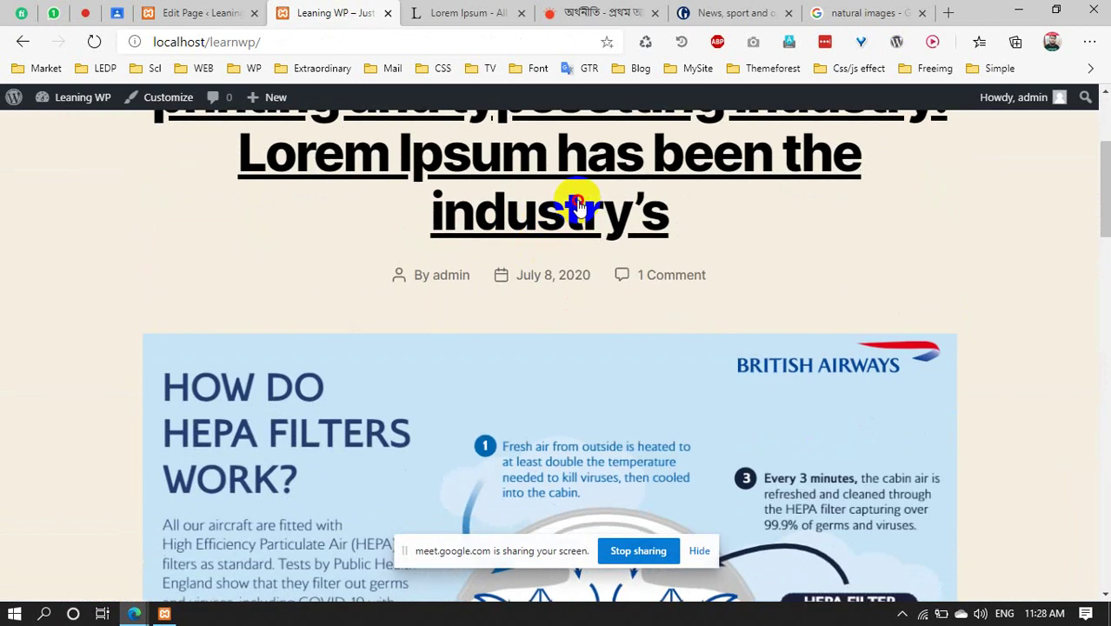
# Open the post "printing and typesetting industry. Lorem Ipsum has been the industry's" and examine its layout, text and tags
pyautogui.click(576, 206)
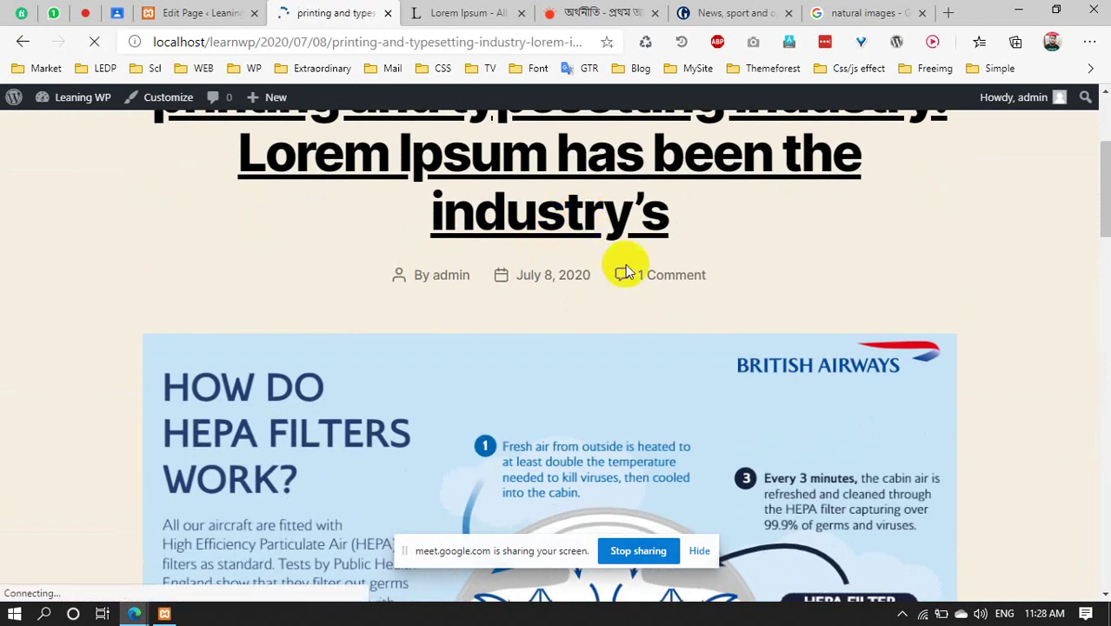
pyautogui.scroll(-6, 564, 278)
pyautogui.scroll(6, 609, 271)
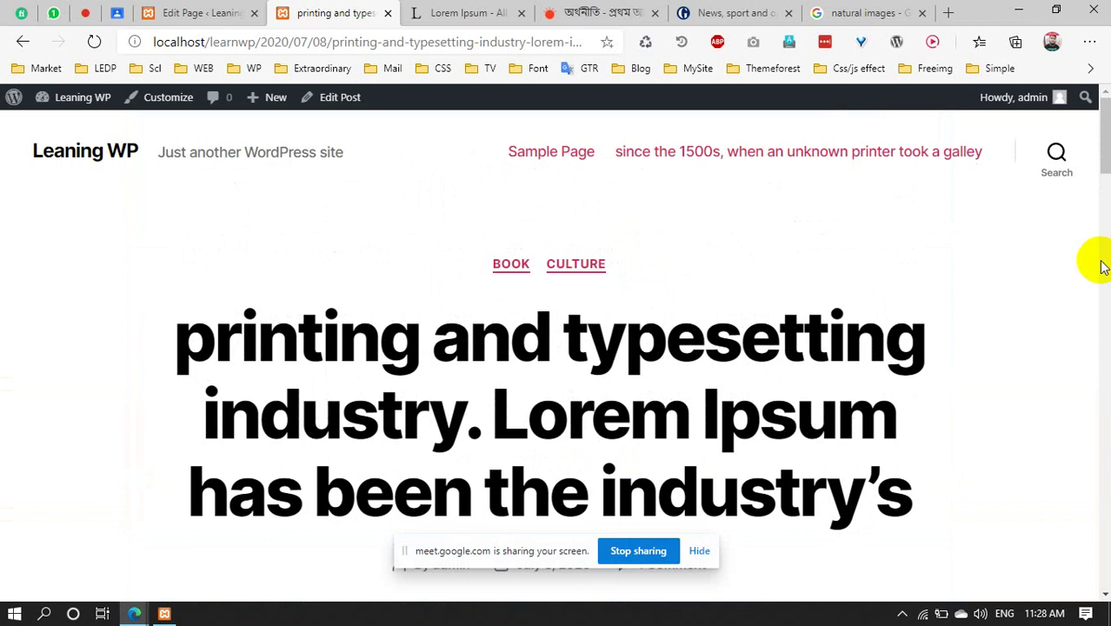
pyautogui.scroll(-8, 361, 297)
pyautogui.scroll(-4, 873, 324)
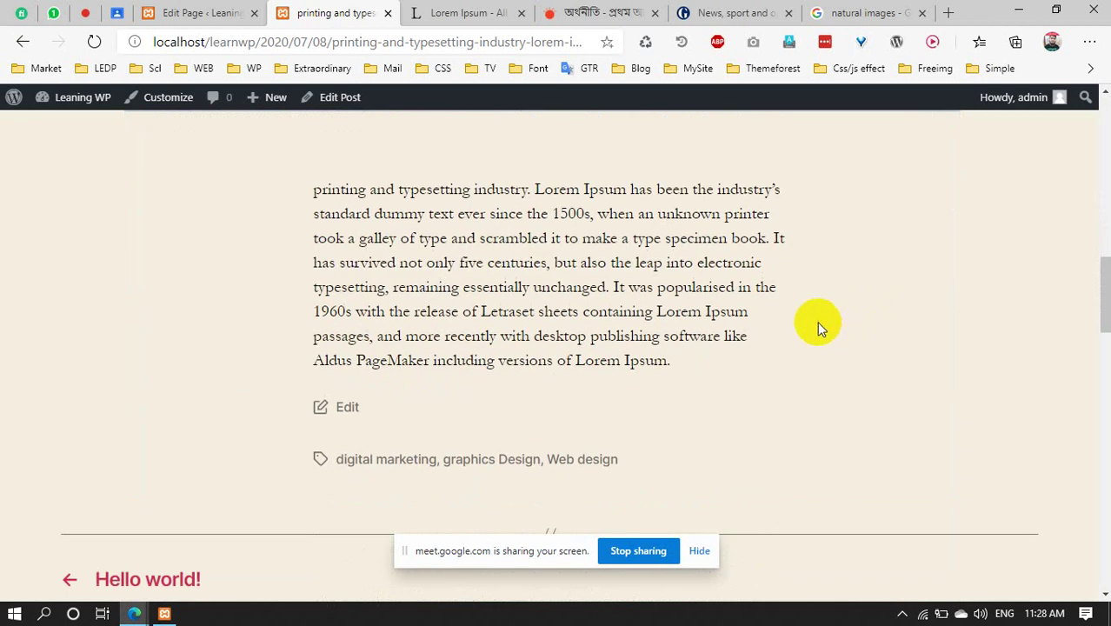
pyautogui.scroll(8, 782, 296)
# In the page editor, bold "since the 1500s, when an unknown printer took a galley of type and" and italicize "make a type"
pyautogui.click(184, 10)
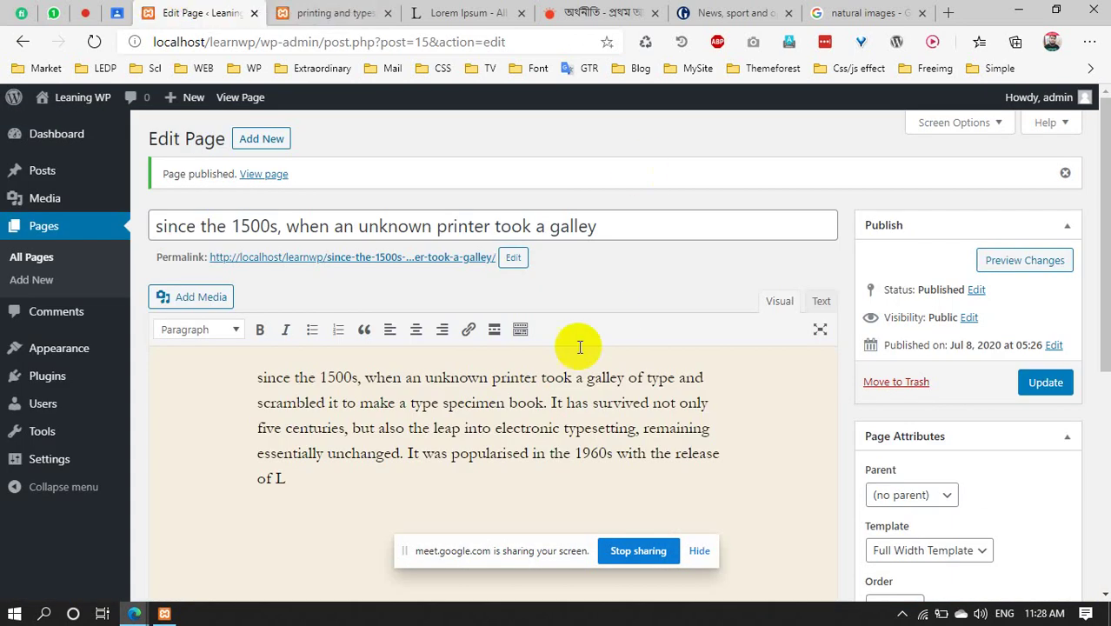
pyautogui.scroll(-2, 521, 346)
pyautogui.scroll(1, 491, 341)
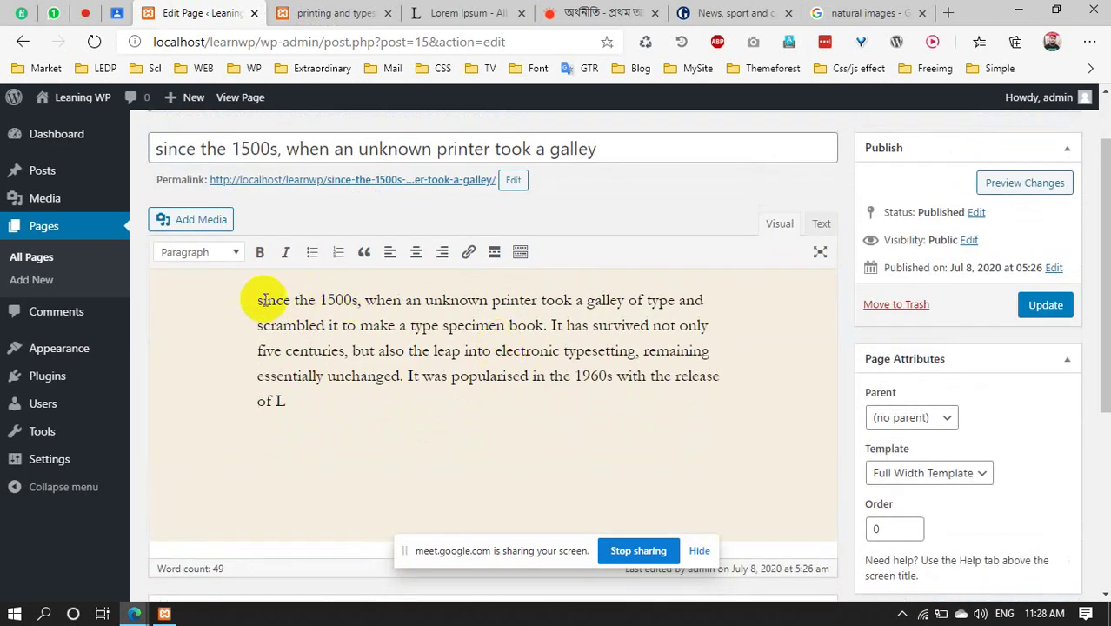
pyautogui.moveTo(256, 299); pyautogui.dragTo(700, 300)
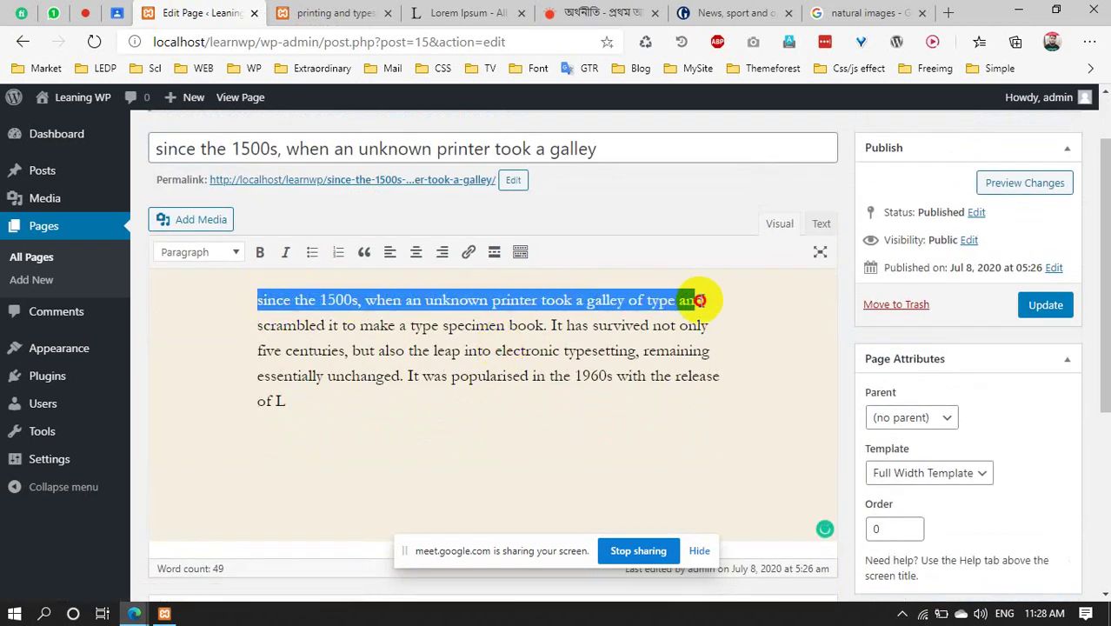
pyautogui.click(260, 252)
pyautogui.click(317, 347)
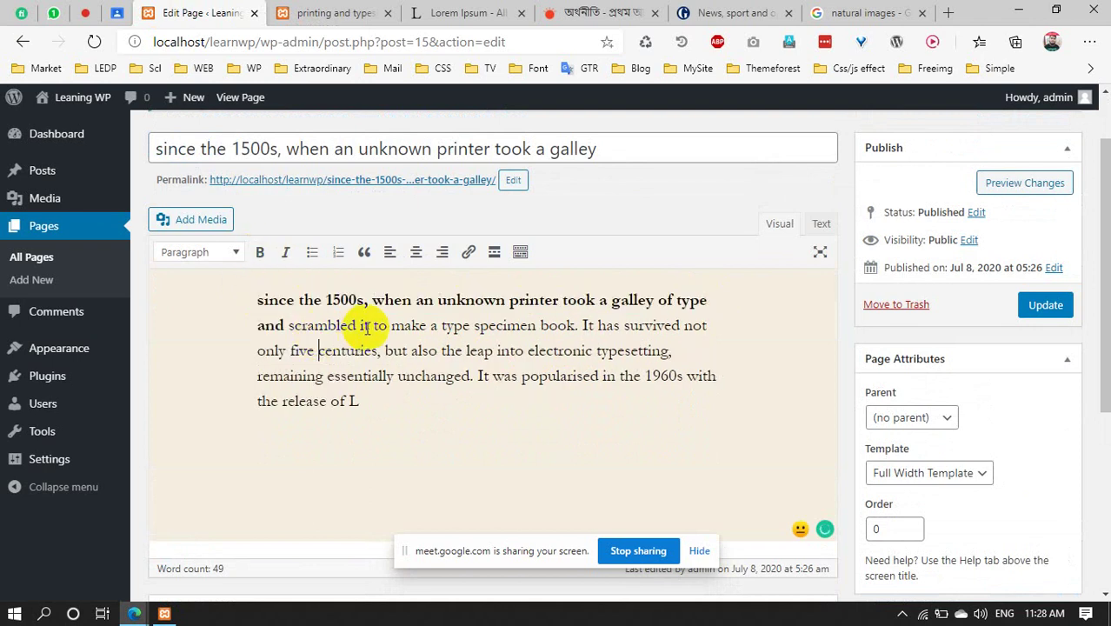
pyautogui.moveTo(406, 326); pyautogui.dragTo(480, 326)
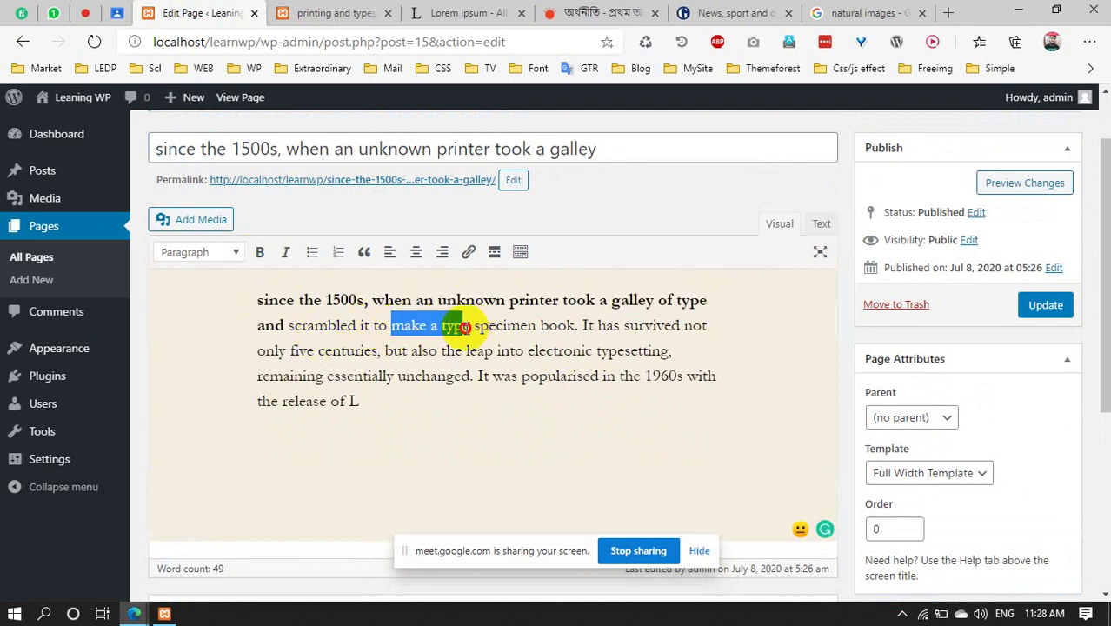
pyautogui.click(285, 252)
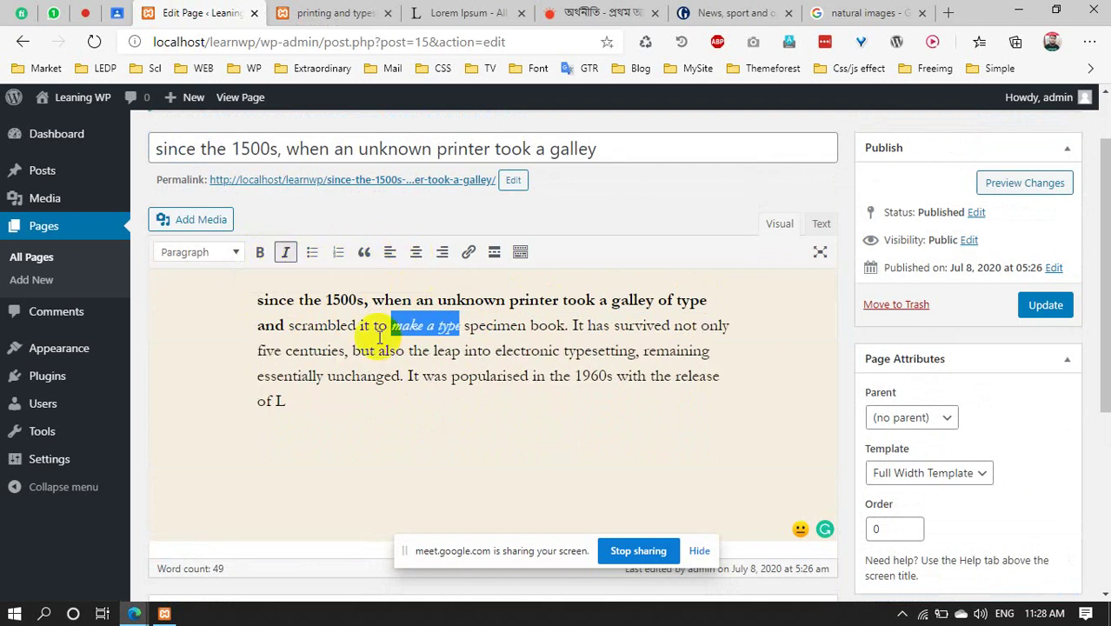
# Center-align all of the page's body text
pyautogui.moveTo(311, 406); pyautogui.dragTo(238, 302)
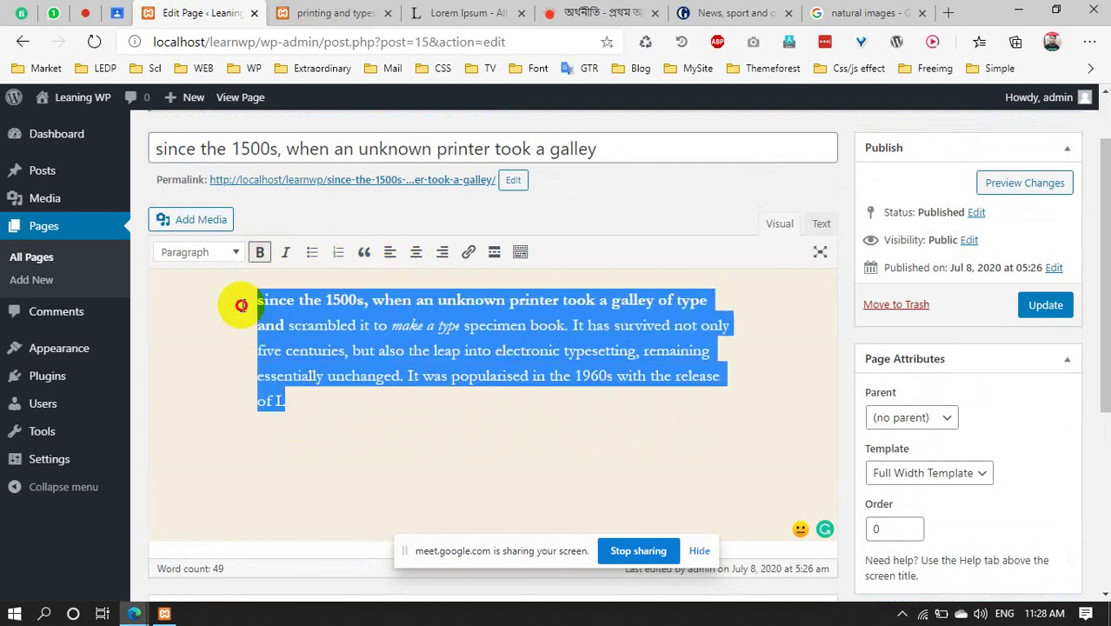
pyautogui.click(419, 255)
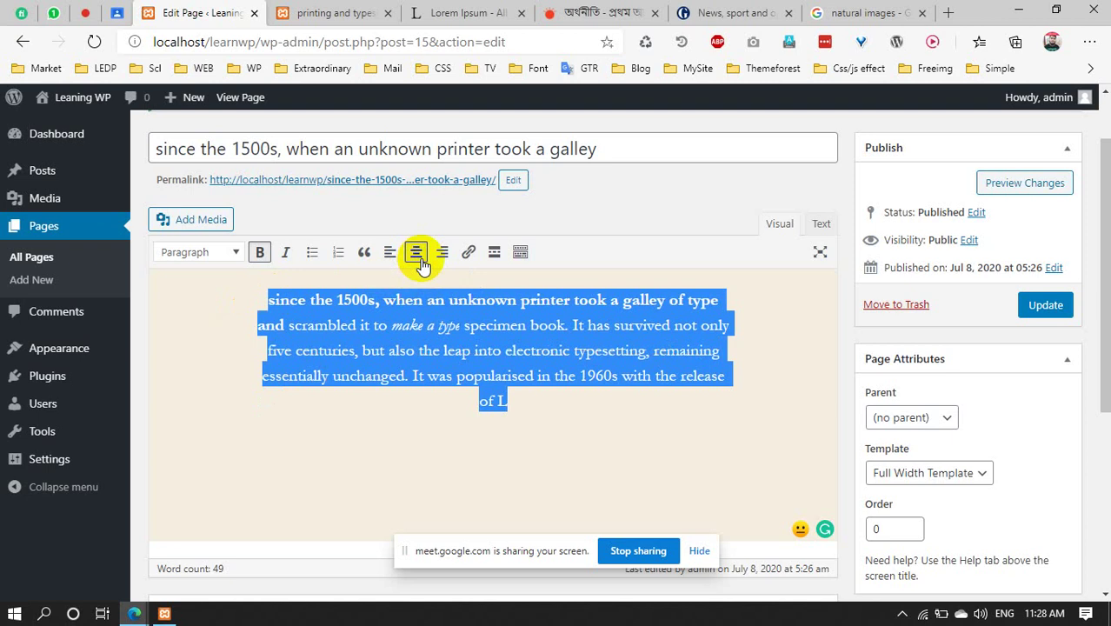
pyautogui.click(443, 348)
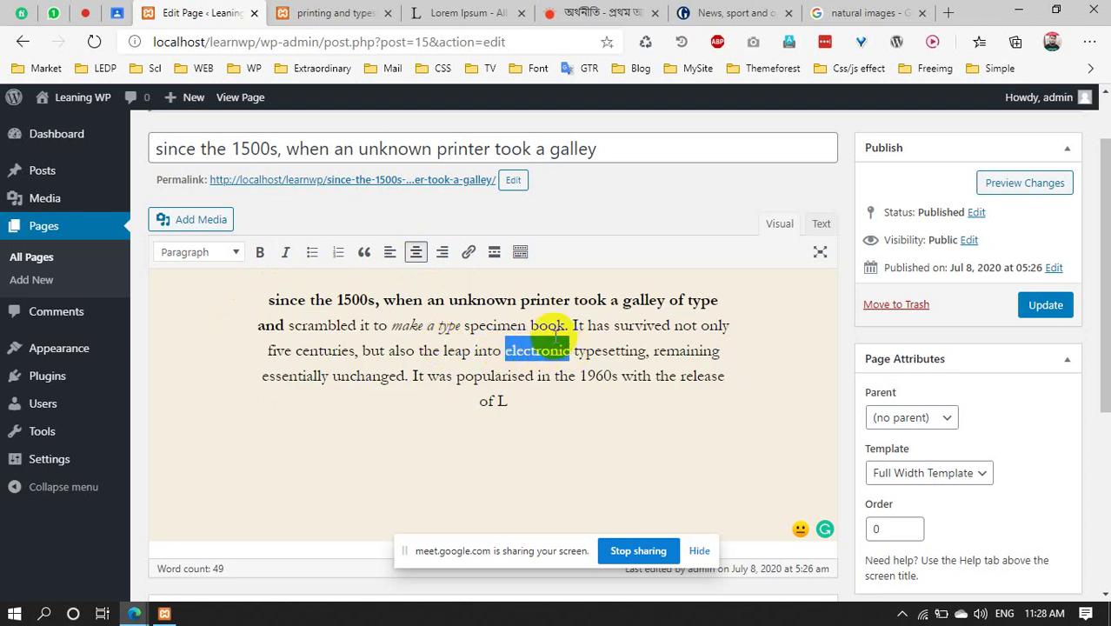
pyautogui.click(468, 252)
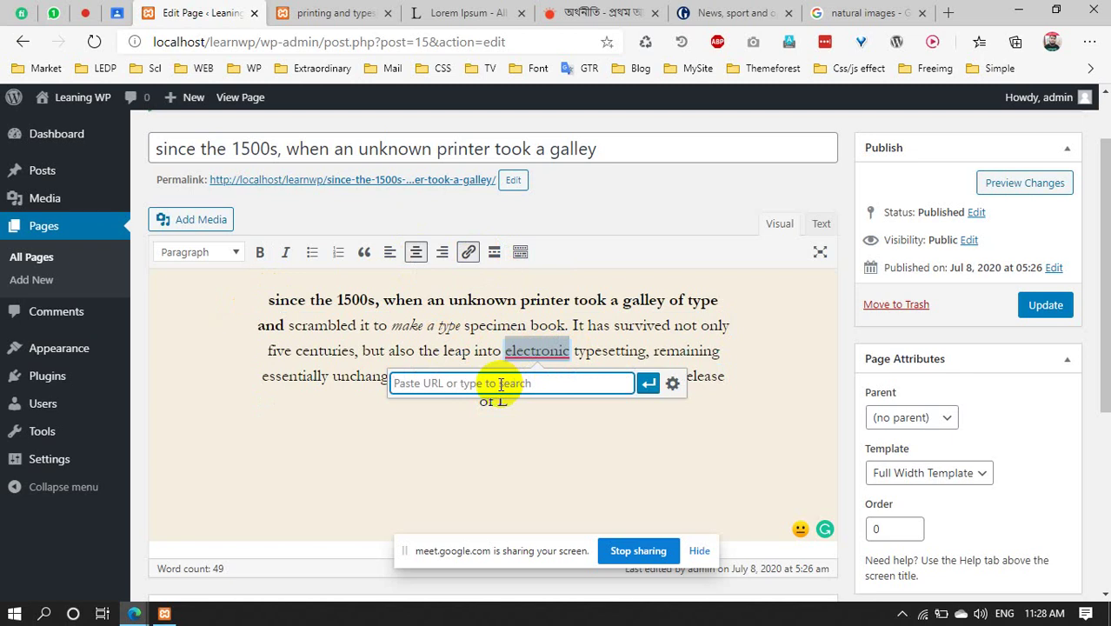
pyautogui.click(277, 9)
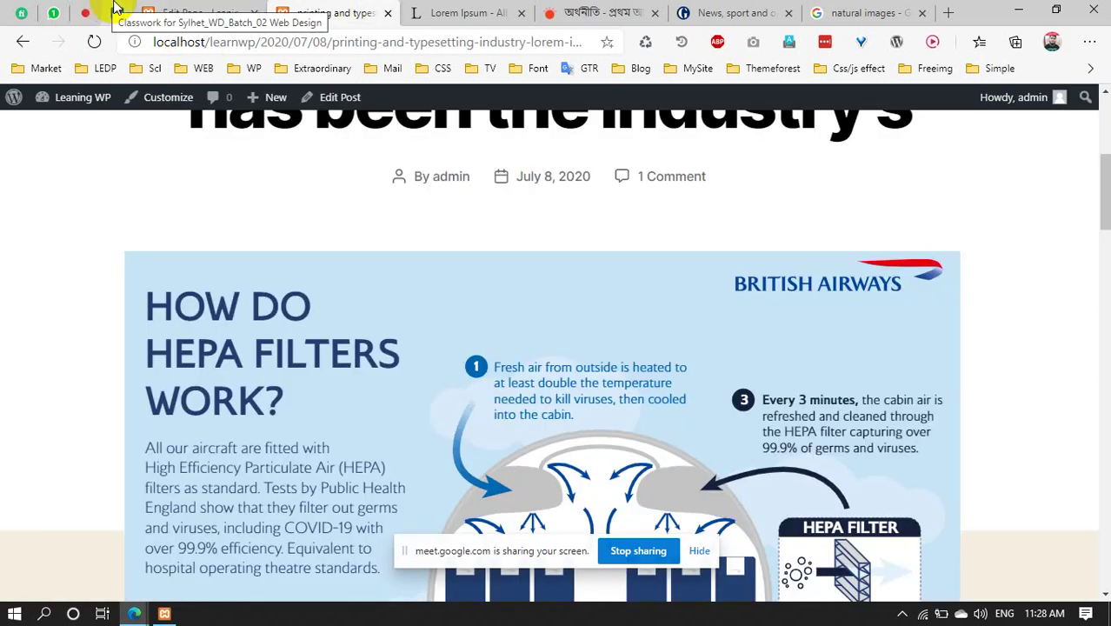
pyautogui.click(566, 11)
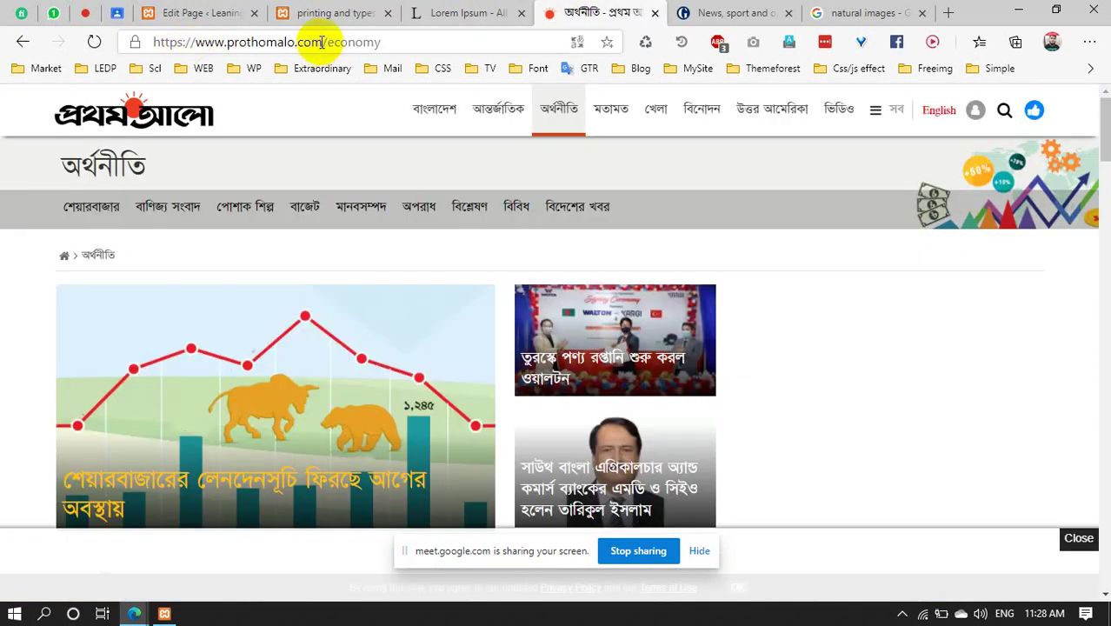
pyautogui.moveTo(323, 41); pyautogui.dragTo(2, 39)
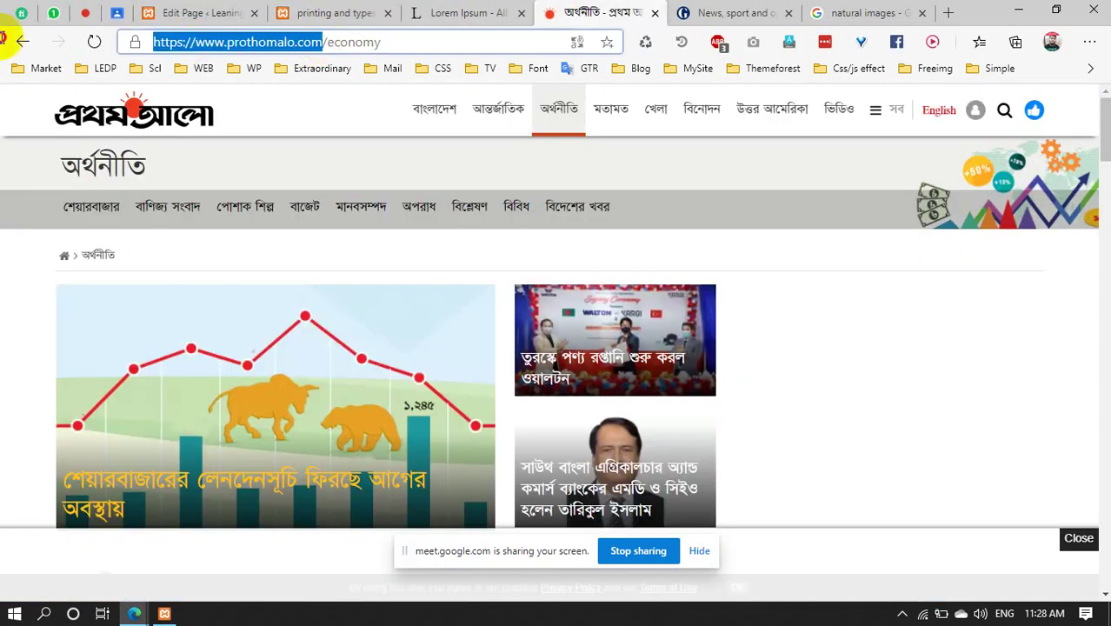
pyautogui.click(311, 10)
pyautogui.click(200, 12)
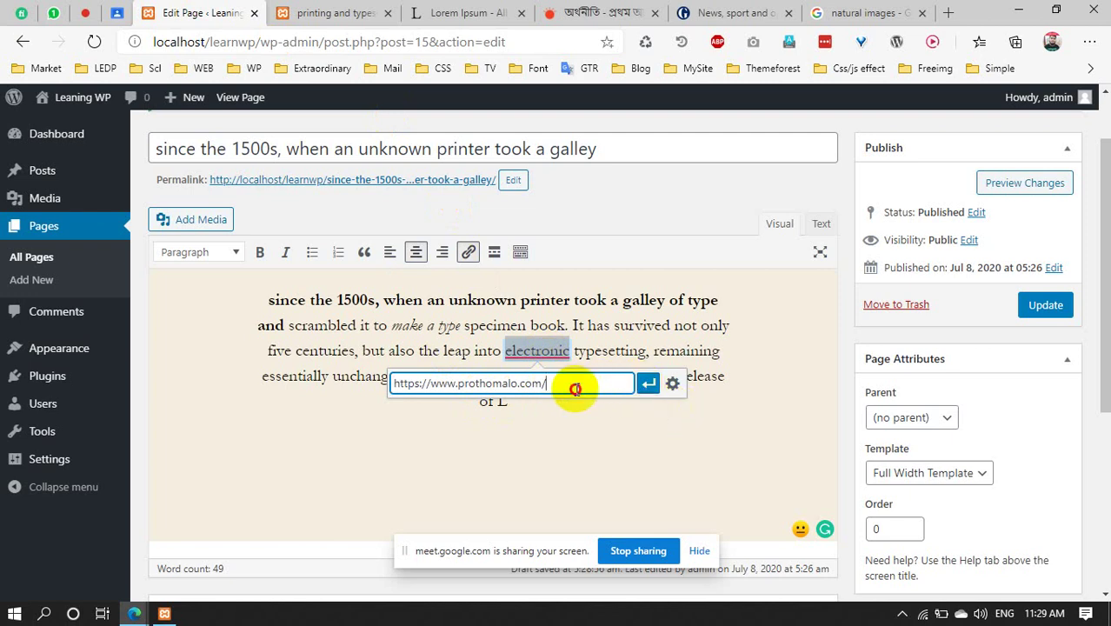
pyautogui.moveTo(573, 384); pyautogui.dragTo(429, 383)
pyautogui.click(585, 385)
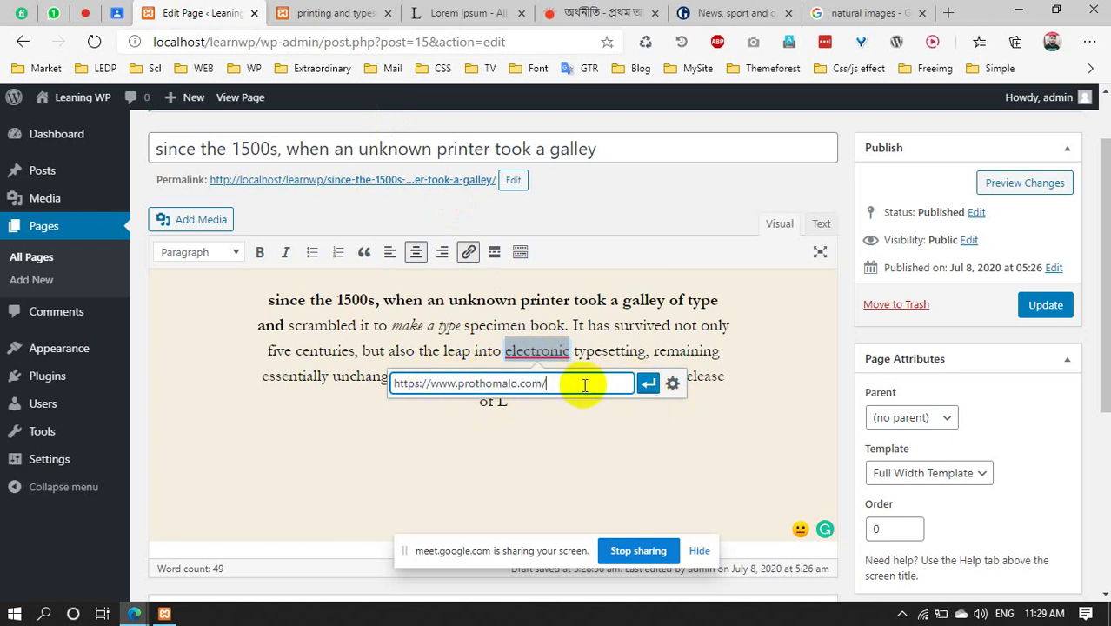
# In the link options for "electronic", choose to open the link in a new tab and apply the link
pyautogui.click(671, 384)
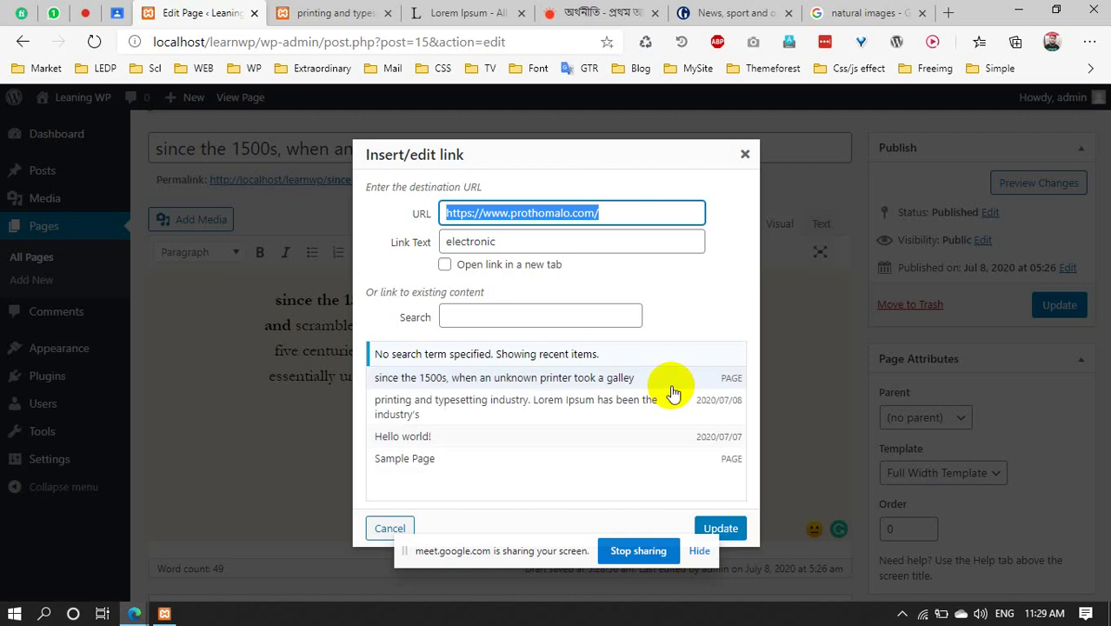
pyautogui.click(442, 270)
pyautogui.click(721, 529)
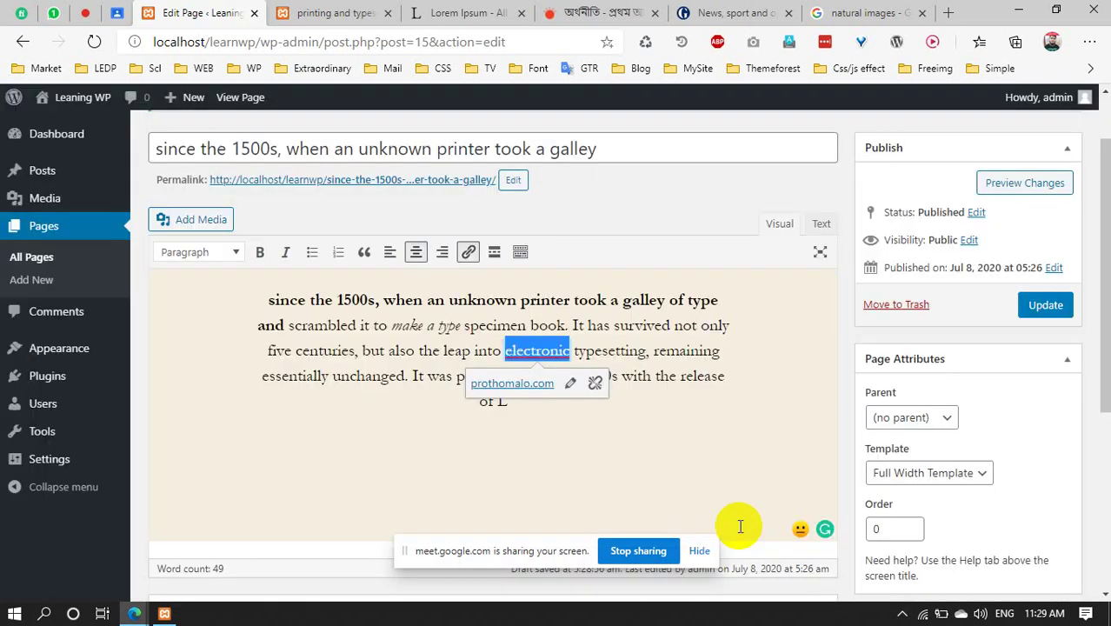
pyautogui.click(646, 351)
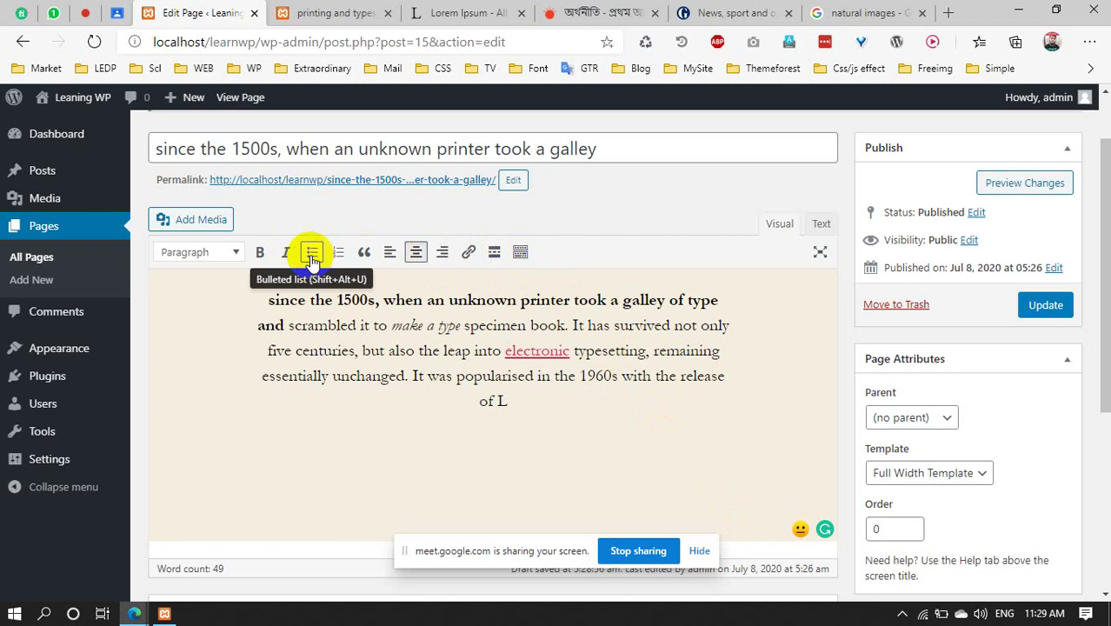
# Format the whole body text as a numbered list
pyautogui.moveTo(265, 297); pyautogui.dragTo(574, 405)
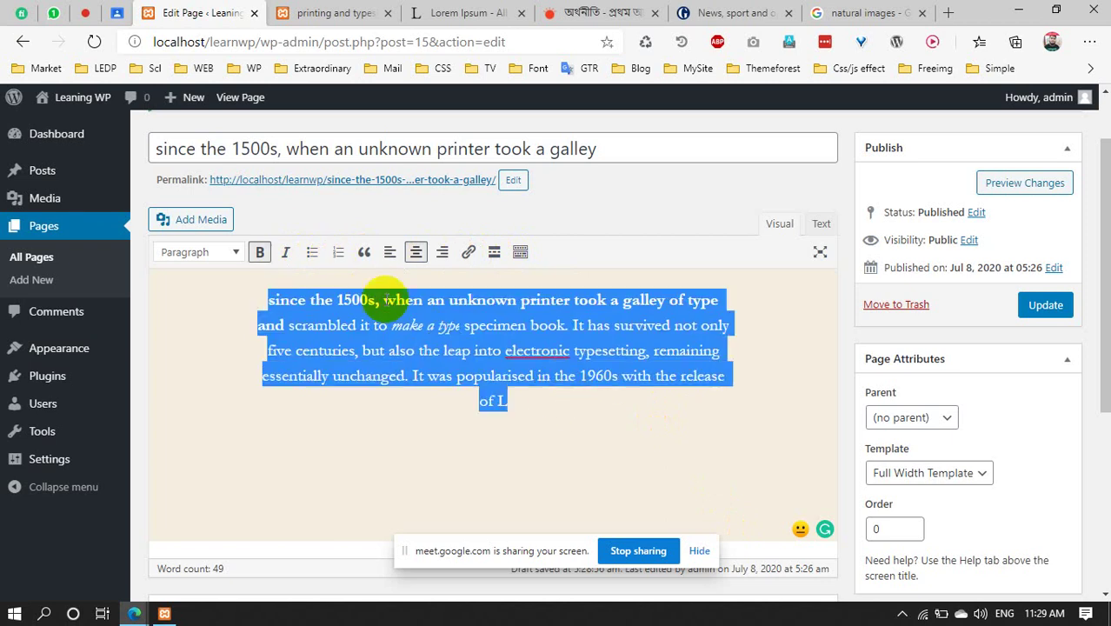
pyautogui.click(335, 252)
pyautogui.click(324, 350)
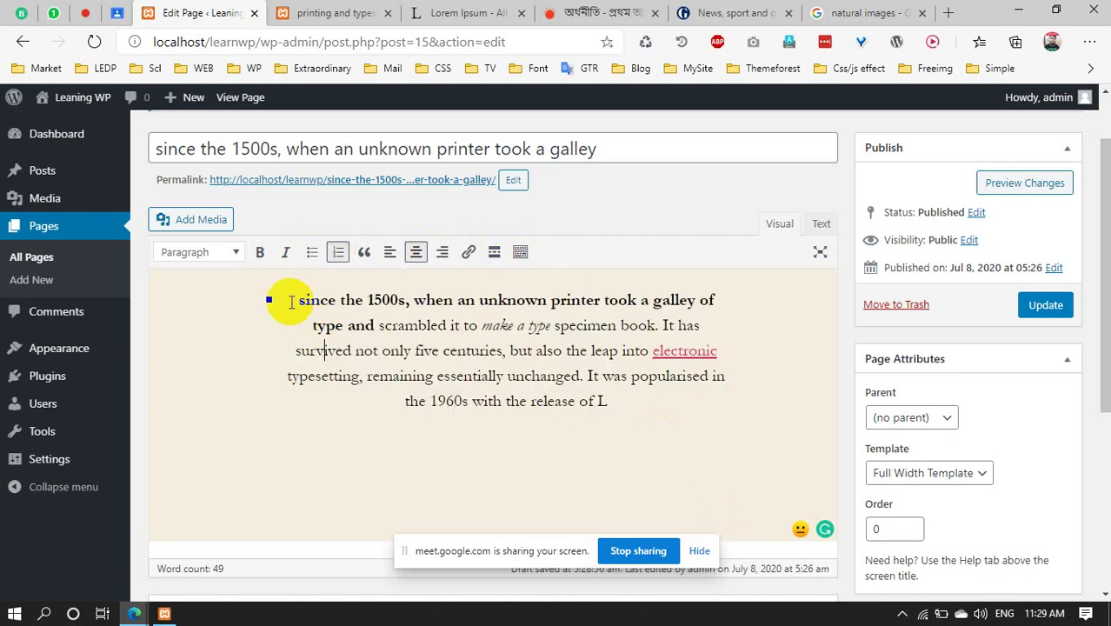
pyautogui.click(292, 300)
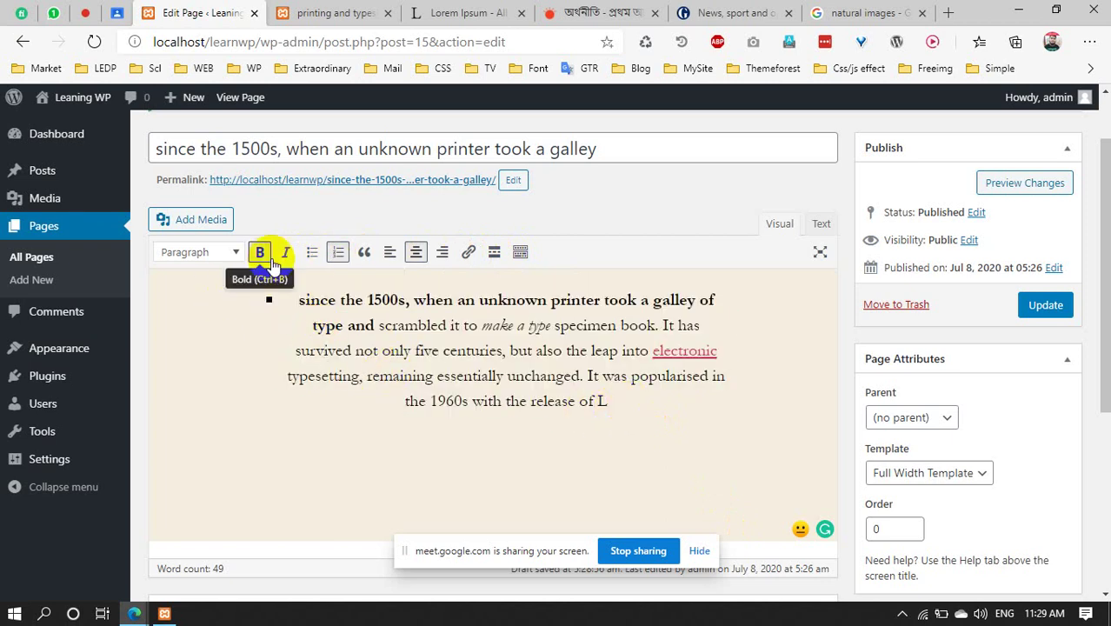
# Switch the body text to a bulleted list, and remove the list formatting again
pyautogui.click(312, 253)
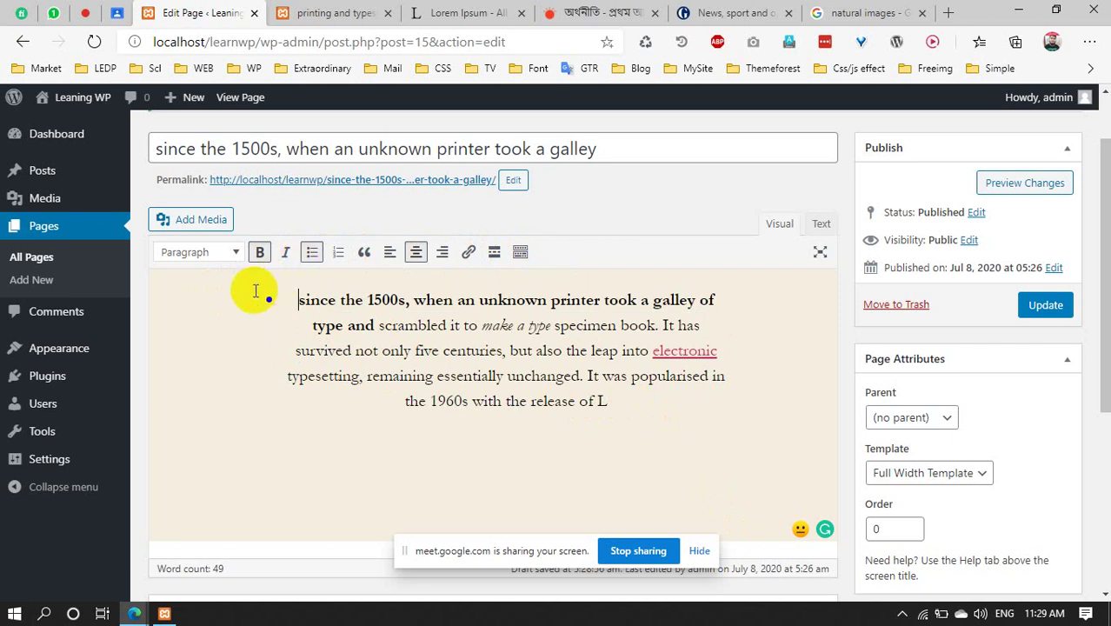
pyautogui.moveTo(266, 298); pyautogui.dragTo(609, 402)
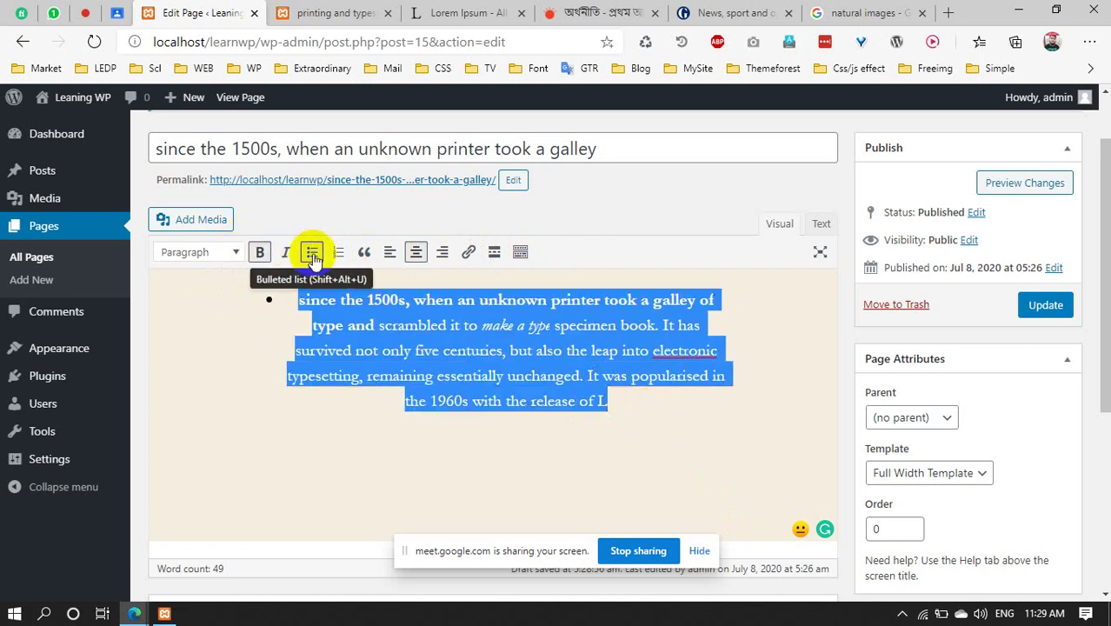
pyautogui.click(313, 253)
pyautogui.click(297, 337)
pyautogui.moveTo(294, 374); pyautogui.dragTo(287, 326)
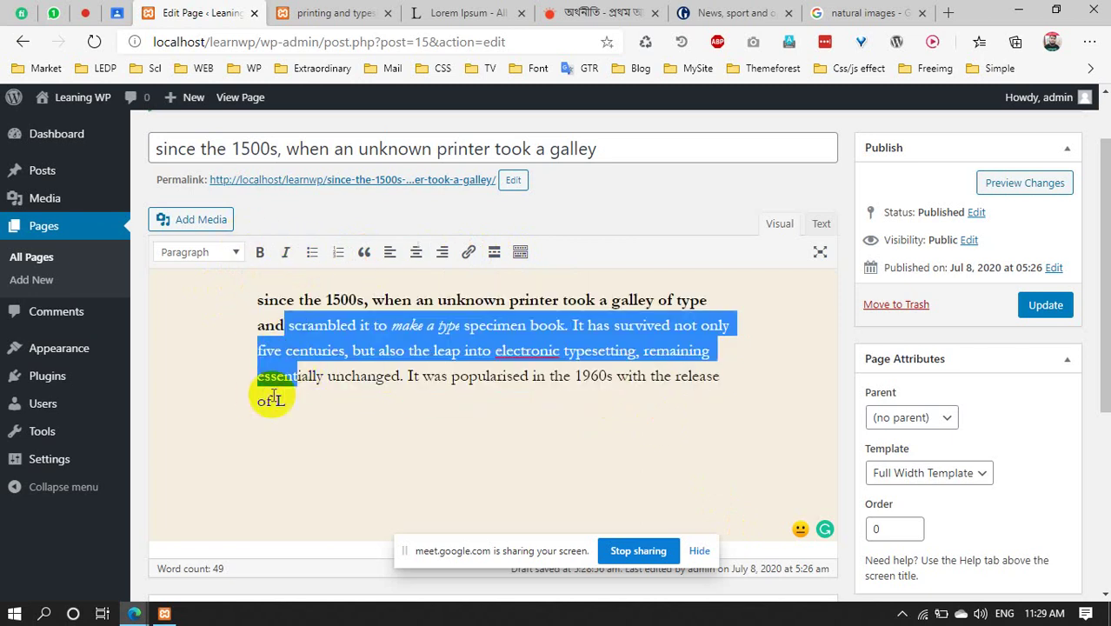
# Select the entire body text and center-align it again
pyautogui.moveTo(291, 416); pyautogui.dragTo(251, 298)
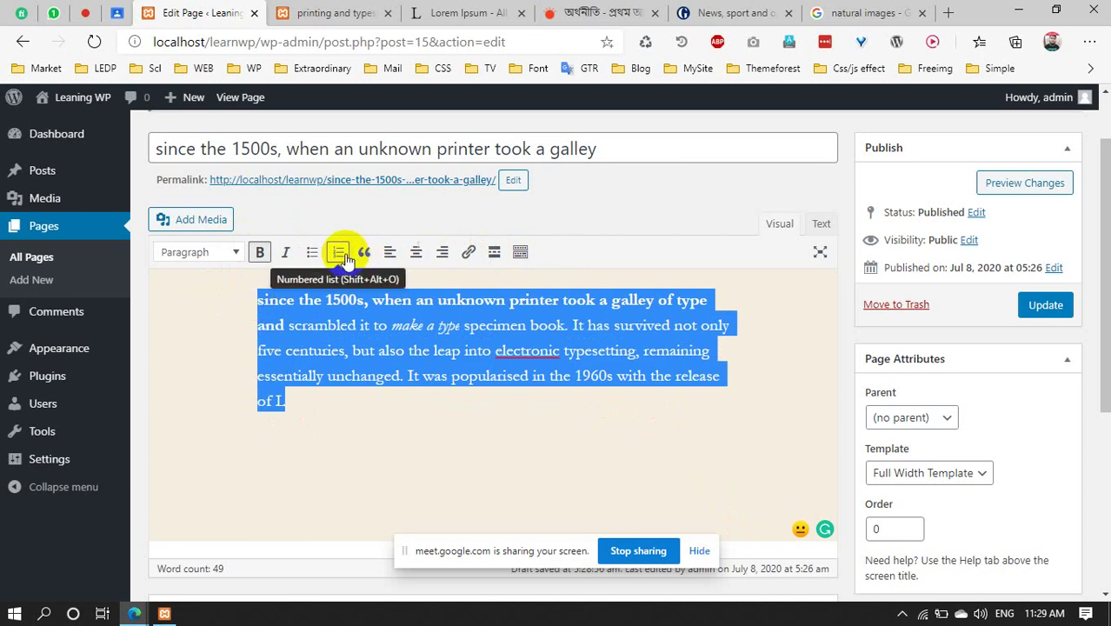
pyautogui.click(416, 252)
pyautogui.click(342, 388)
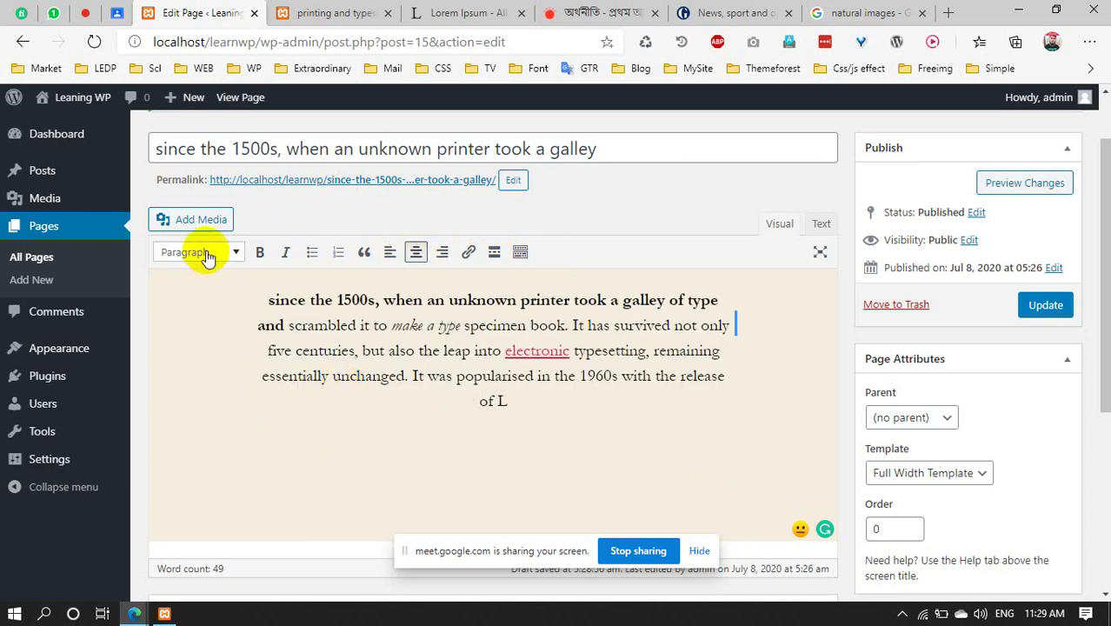
# Apply the Heading 3 format to the body paragraph and check how it looks
pyautogui.moveTo(259, 326); pyautogui.dragTo(719, 323)
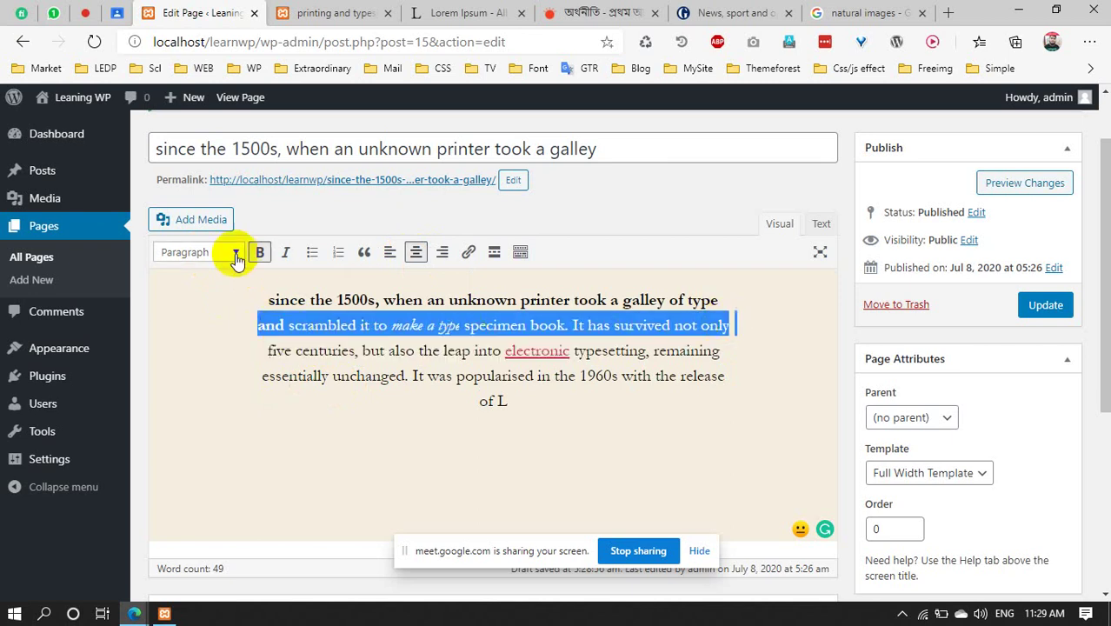
pyautogui.click(198, 253)
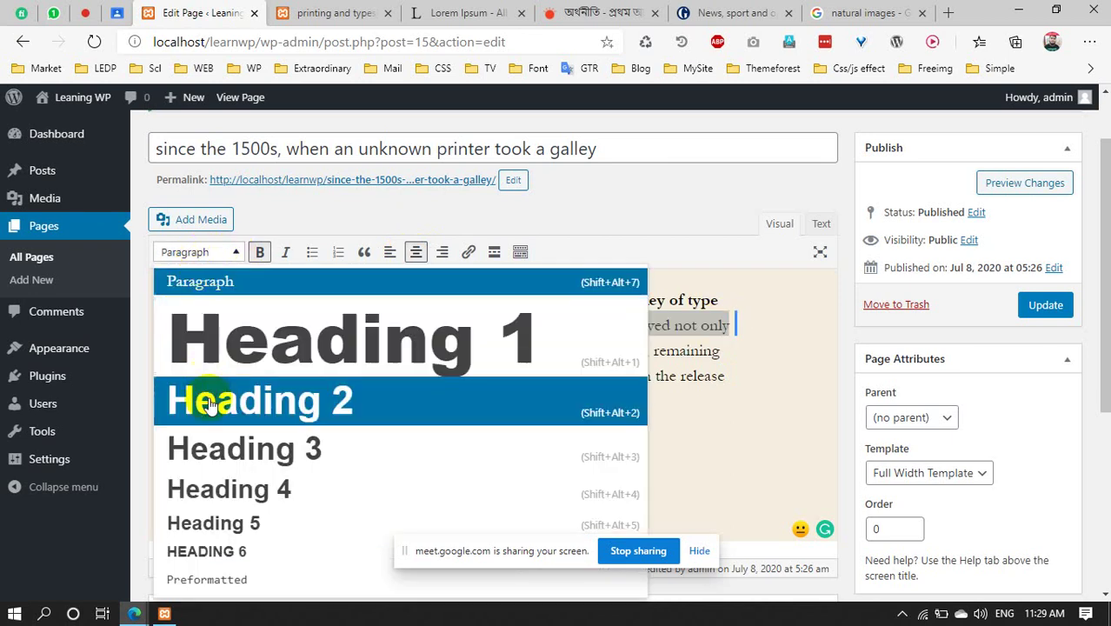
pyautogui.click(209, 448)
pyautogui.click(421, 363)
pyautogui.scroll(-4, 421, 363)
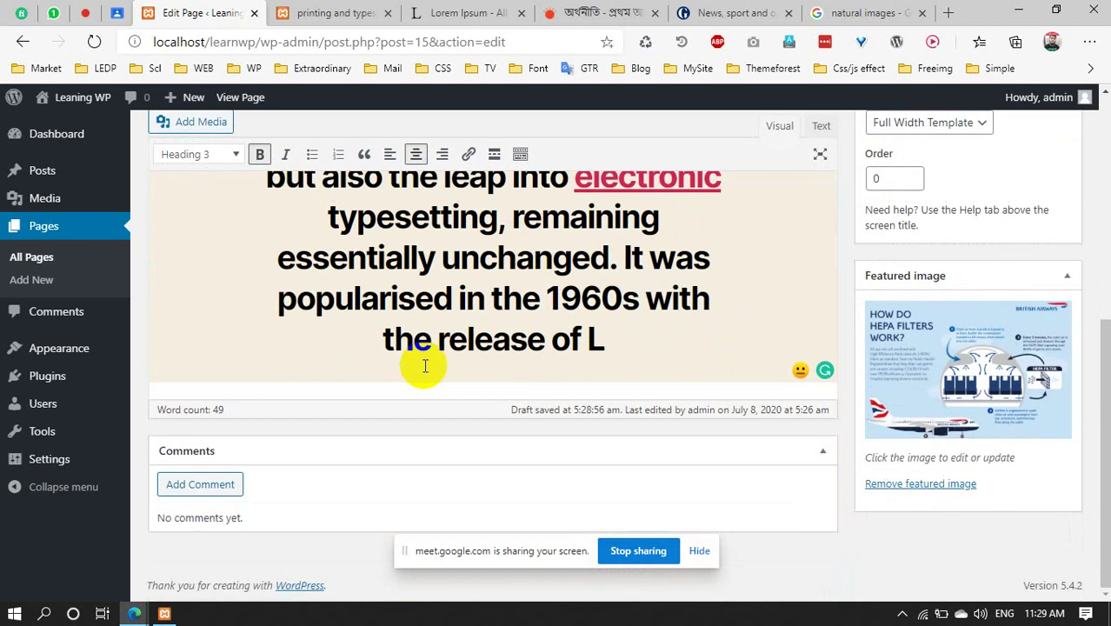
pyautogui.scroll(2, 642, 477)
# Change the body text to the Preformatted style, and return it to the centered Paragraph format
pyautogui.moveTo(619, 500); pyautogui.dragTo(238, 191)
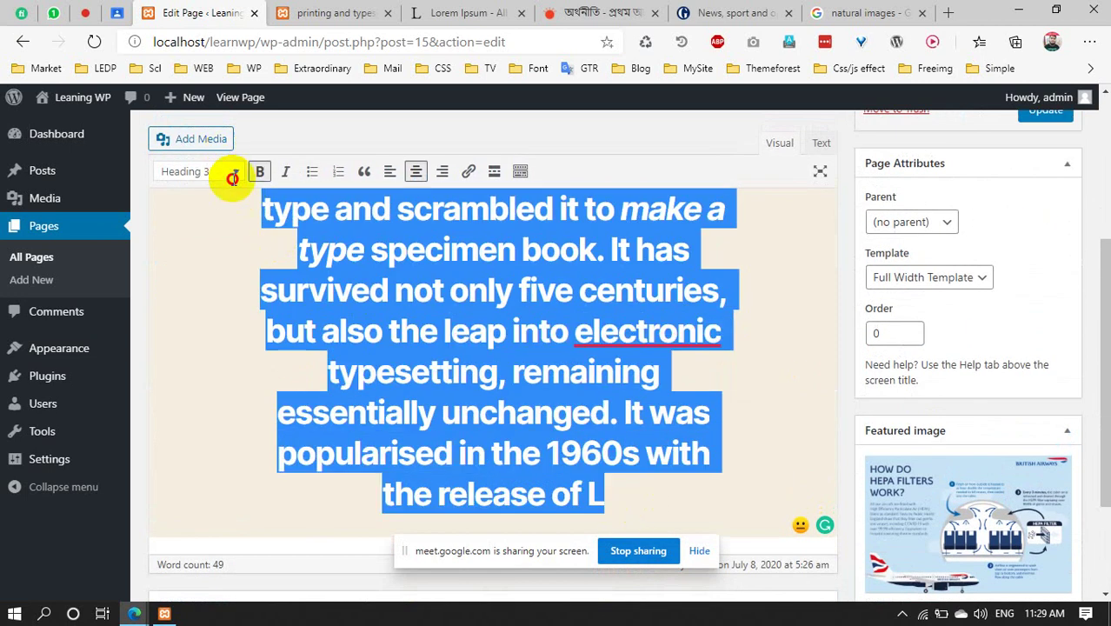
pyautogui.scroll(2, 401, 396)
pyautogui.click(277, 366)
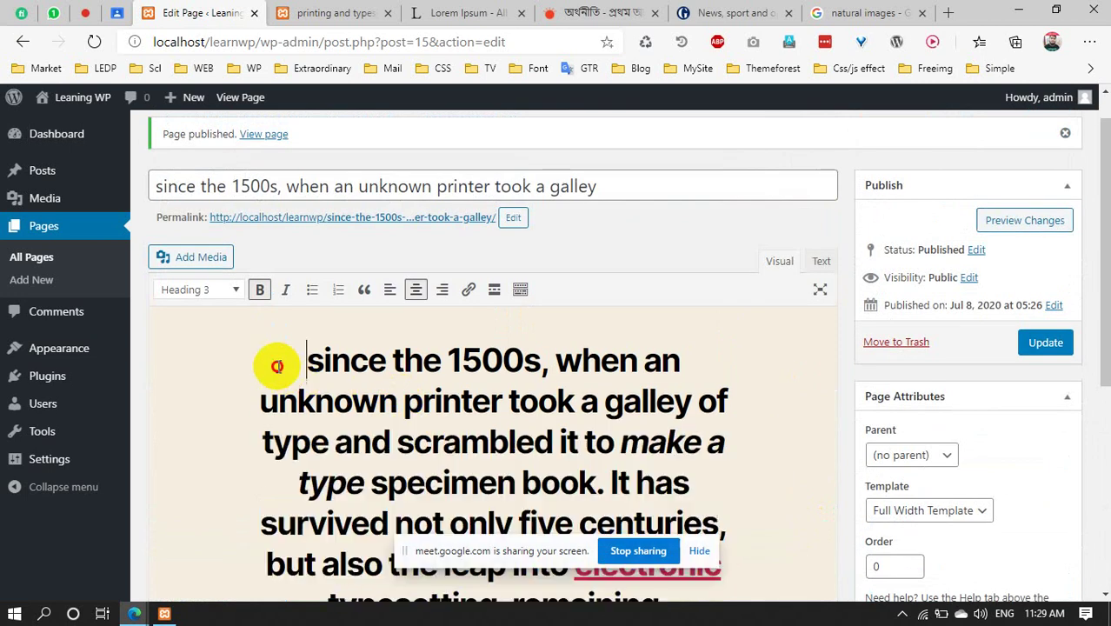
pyautogui.click(209, 292)
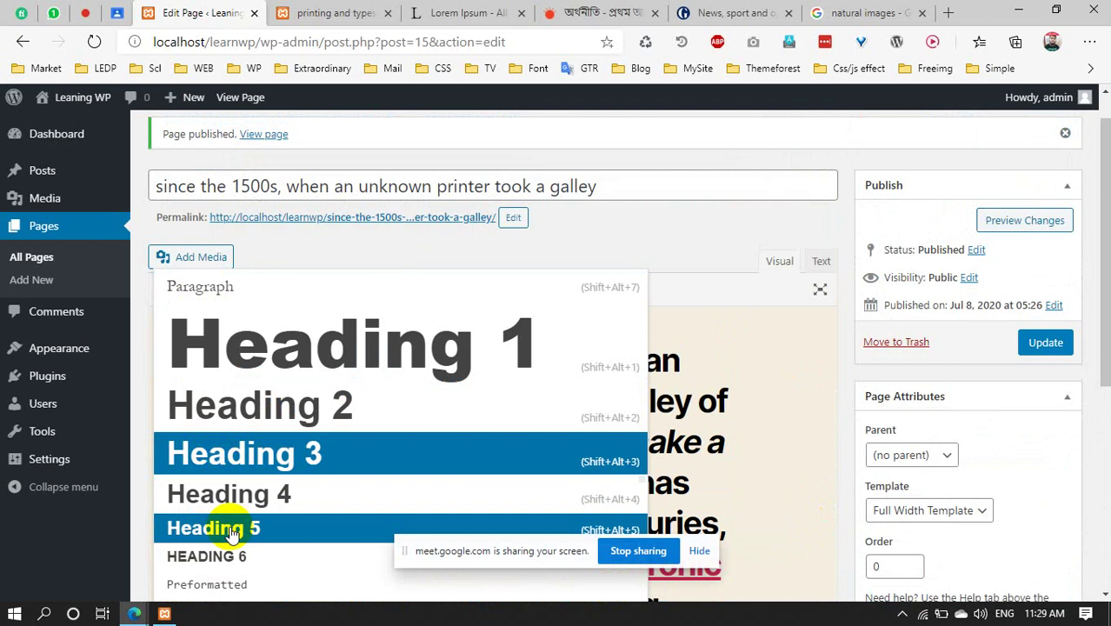
pyautogui.click(228, 589)
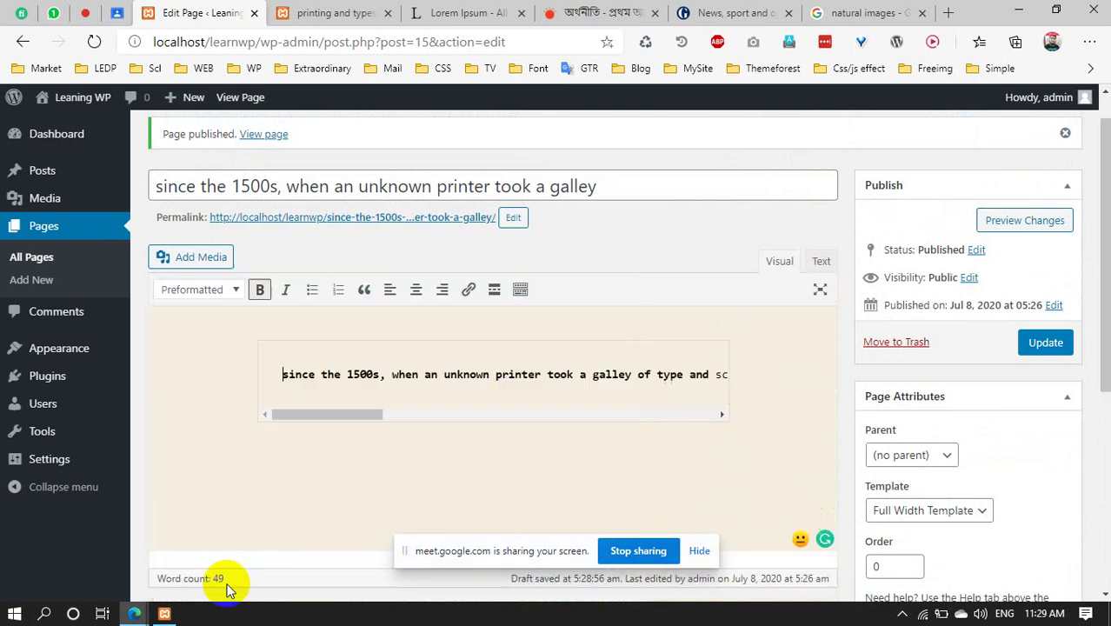
pyautogui.click(187, 289)
pyautogui.click(210, 290)
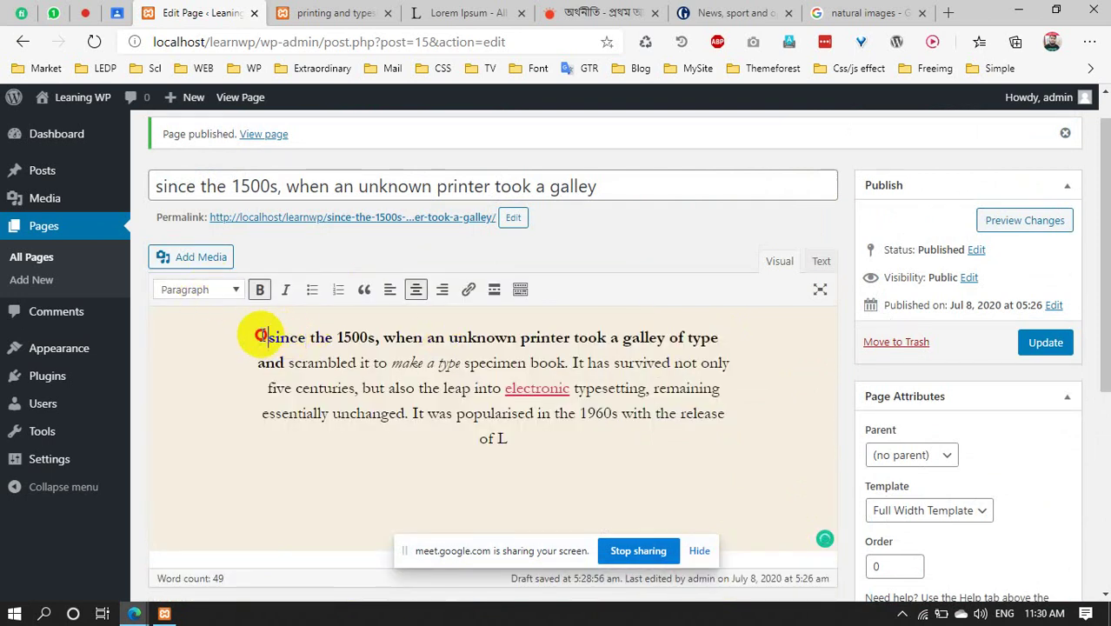
# Select "of L" at the end of the body text and apply the Heading 4 format
pyautogui.moveTo(264, 336); pyautogui.dragTo(521, 453)
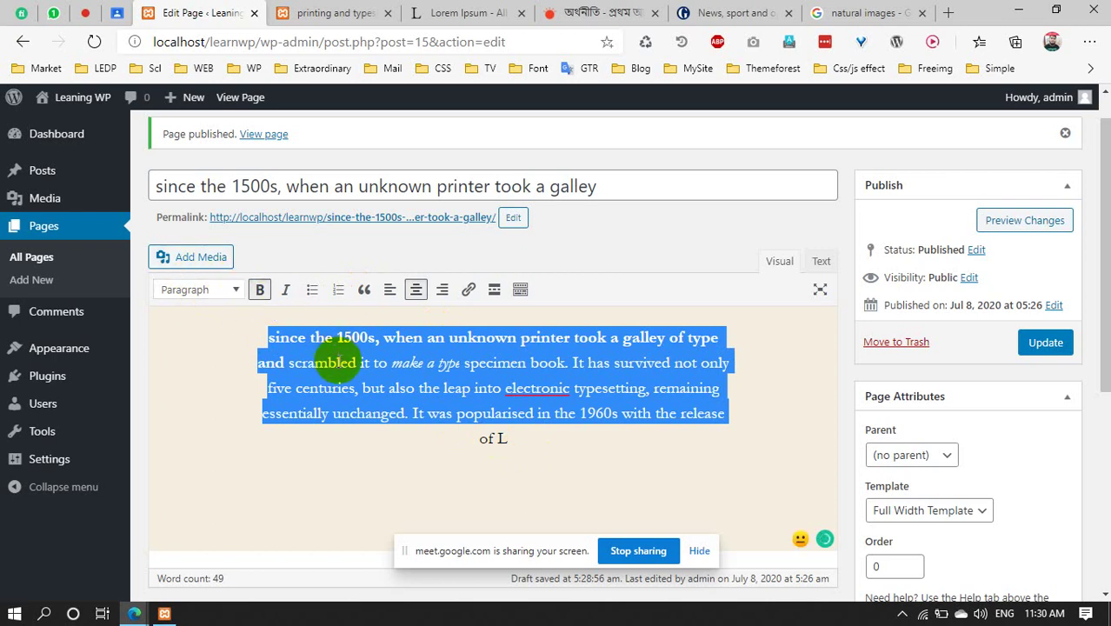
pyautogui.click(351, 364)
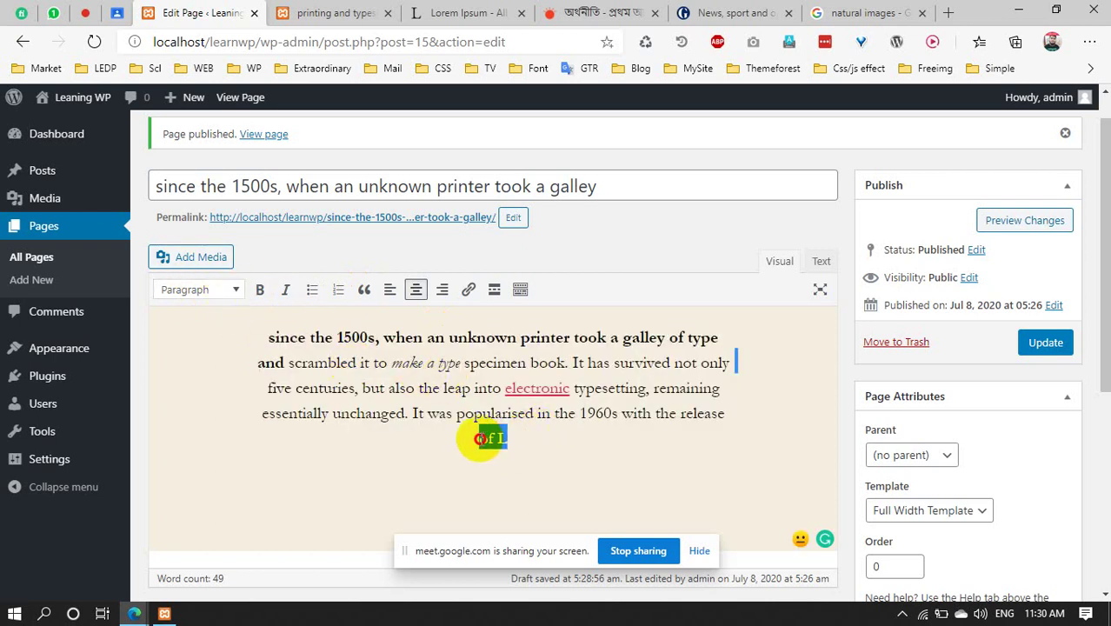
pyautogui.click(179, 289)
pyautogui.click(213, 495)
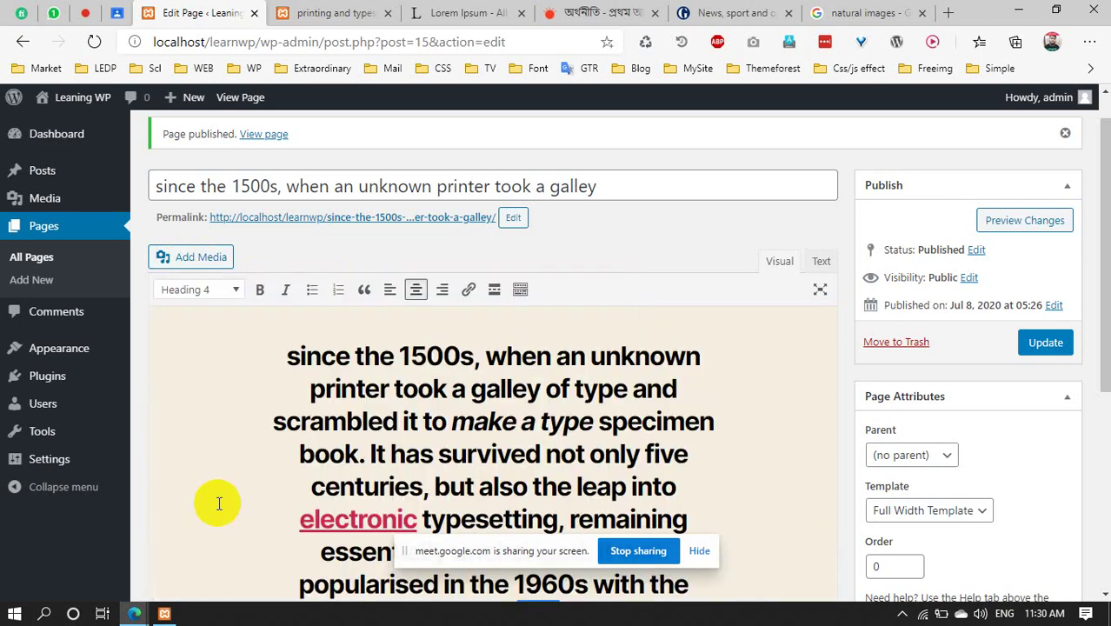
pyautogui.scroll(-4, 464, 398)
pyautogui.scroll(3, 464, 398)
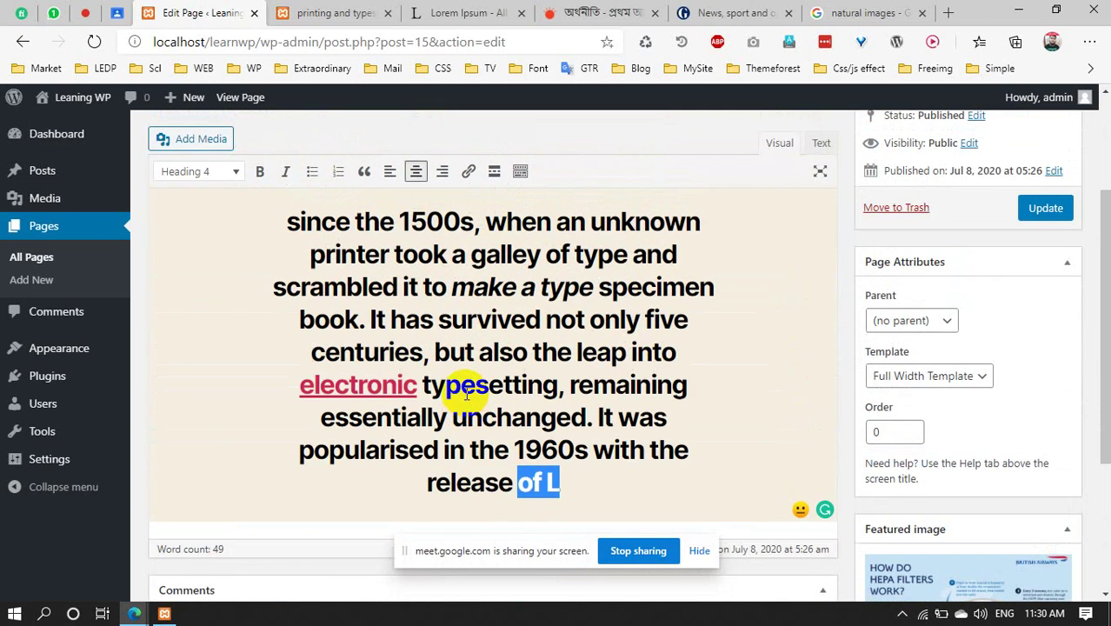
pyautogui.scroll(-2, 464, 398)
pyautogui.click(575, 340)
pyautogui.moveTo(295, 292); pyautogui.dragTo(586, 293)
pyautogui.scroll(3, 583, 290)
pyautogui.moveTo(285, 298); pyautogui.dragTo(606, 495)
pyautogui.click(477, 295)
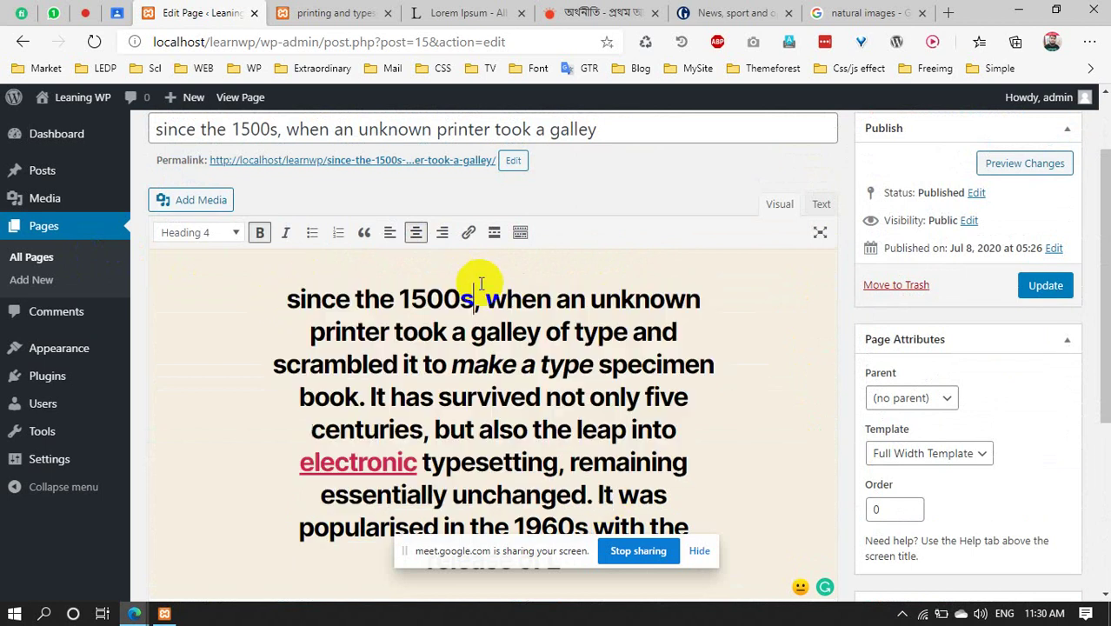
# Add a new line "Heading" in Heading 4 format below the body paragraph, separated by blank lines
pyautogui.scroll(-3, 574, 400)
pyautogui.press('Return')
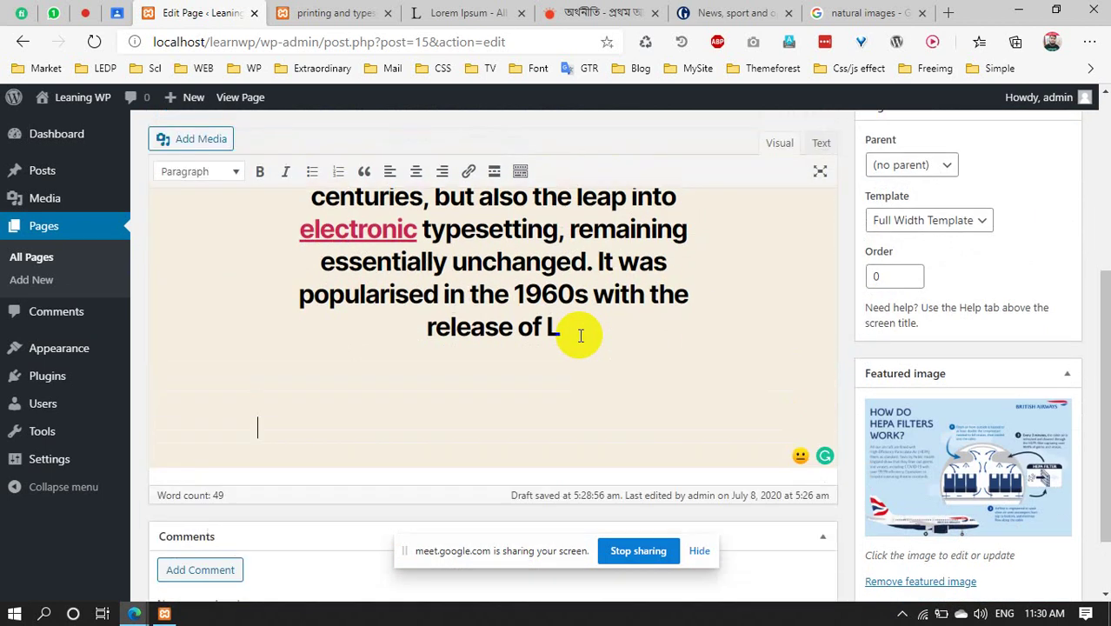
pyautogui.press('Return')
pyautogui.scroll(1, 577, 330)
pyautogui.click(217, 173)
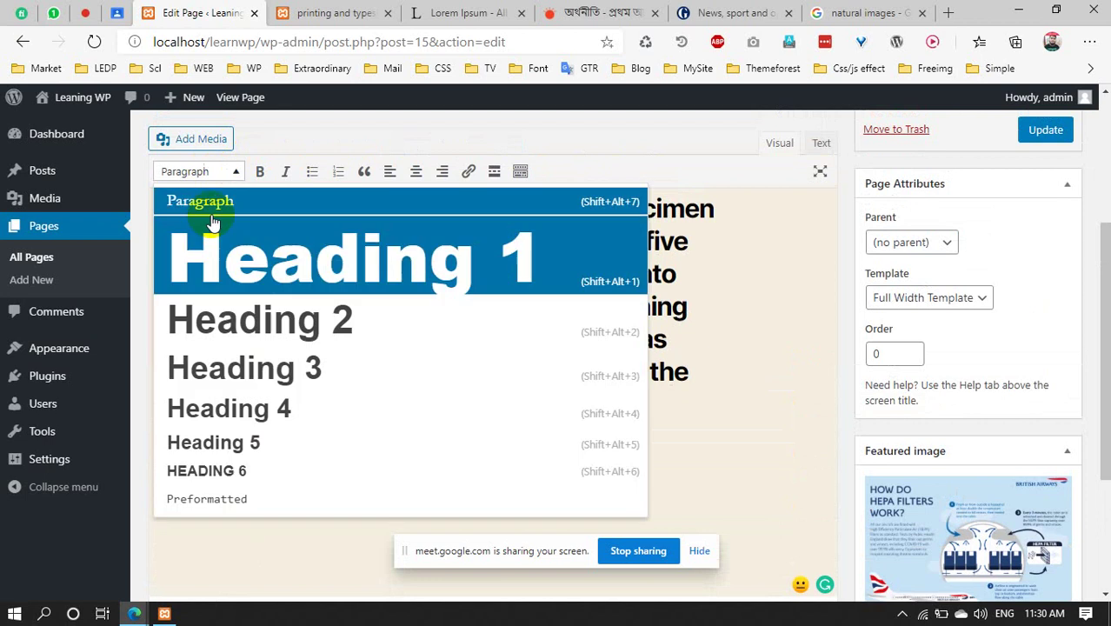
pyautogui.click(212, 402)
pyautogui.scroll(-2, 261, 412)
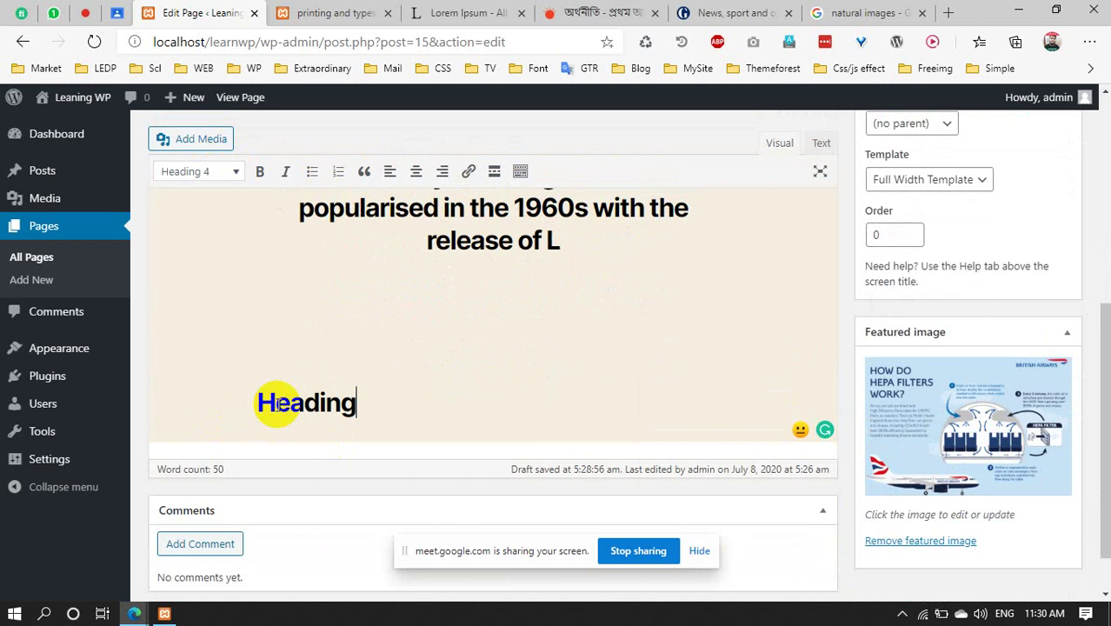
# Return the body paragraph above the new heading from heading style to the Paragraph format
pyautogui.scroll(3, 509, 340)
pyautogui.moveTo(582, 384); pyautogui.dragTo(287, 395)
pyautogui.click(208, 330)
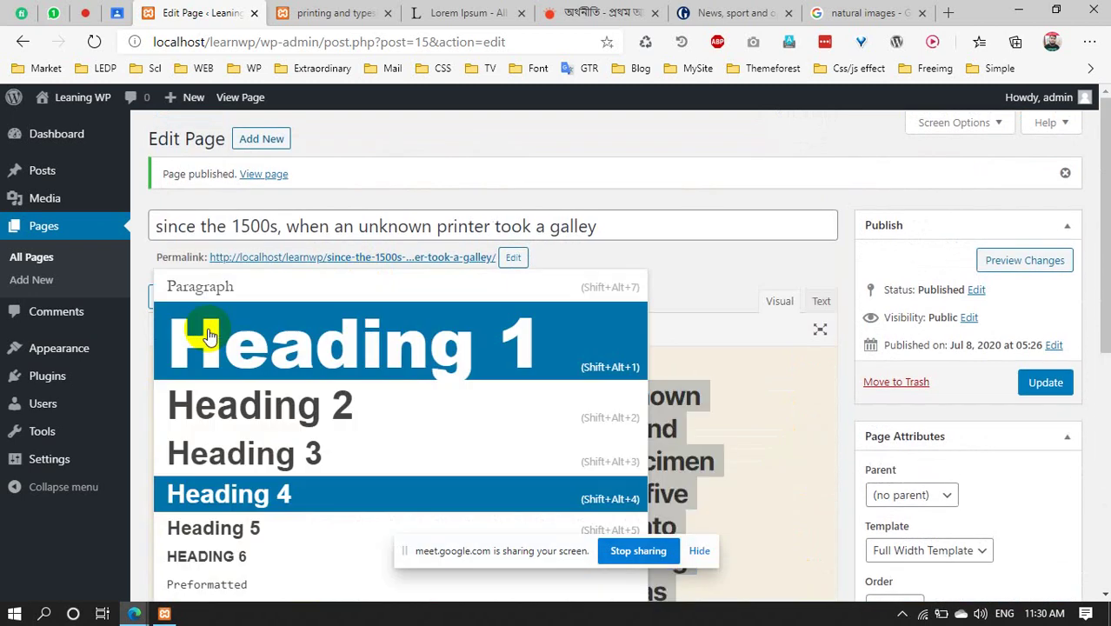
pyautogui.click(217, 286)
pyautogui.scroll(-2, 377, 378)
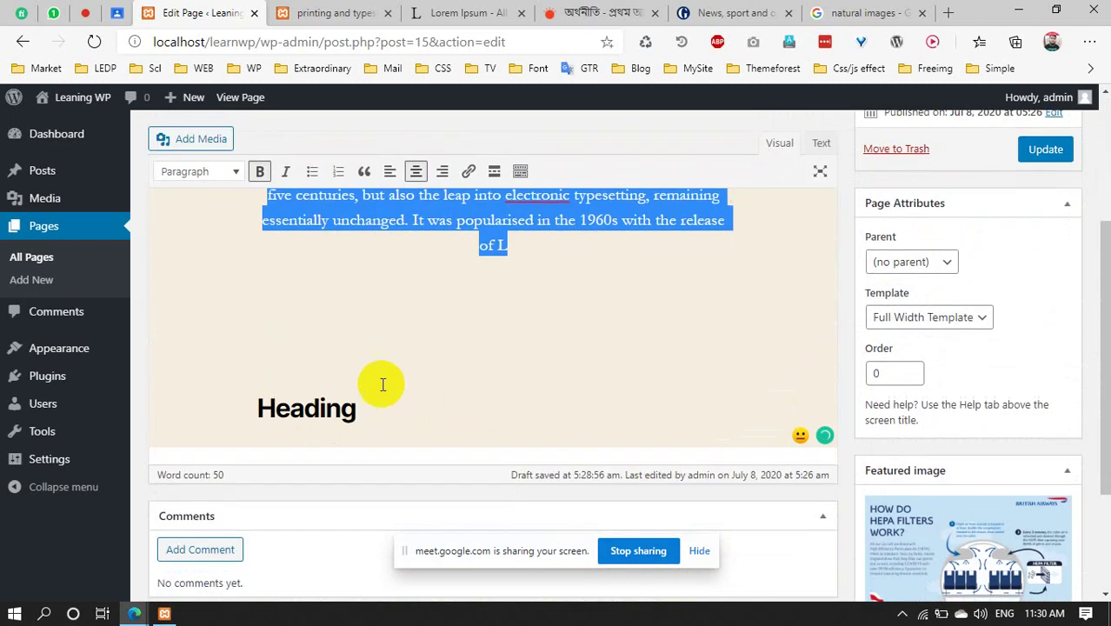
pyautogui.scroll(2, 388, 376)
pyautogui.click(377, 440)
# Change the "Heading" line below the paragraph to the Heading 1 format
pyautogui.scroll(-1, 372, 513)
pyautogui.click(322, 483)
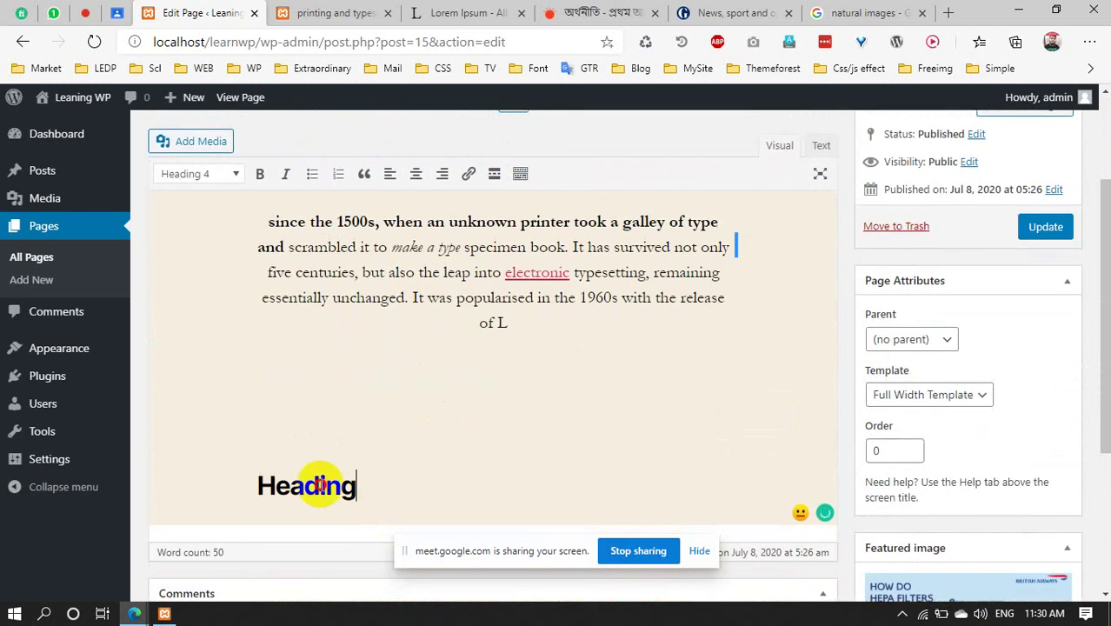
pyautogui.doubleClick(322, 483)
pyautogui.scroll(2, 247, 391)
pyautogui.click(228, 252)
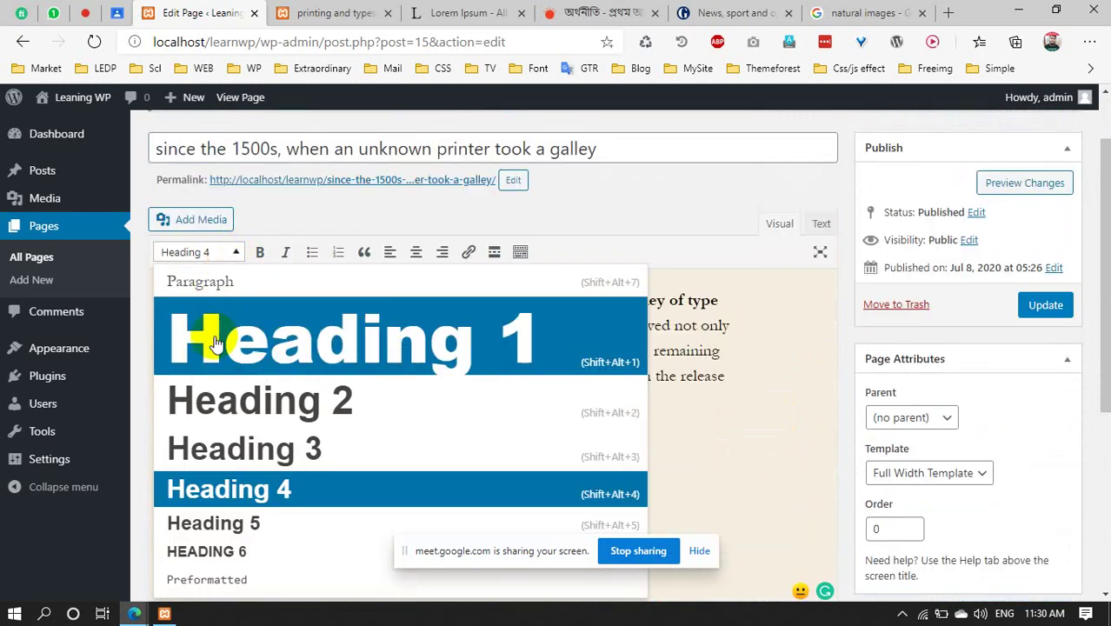
pyautogui.click(217, 339)
pyautogui.scroll(-3, 369, 367)
# Remove the blank lines between the body paragraph and the "Heading" line
pyautogui.click(446, 317)
pyautogui.scroll(3, 456, 332)
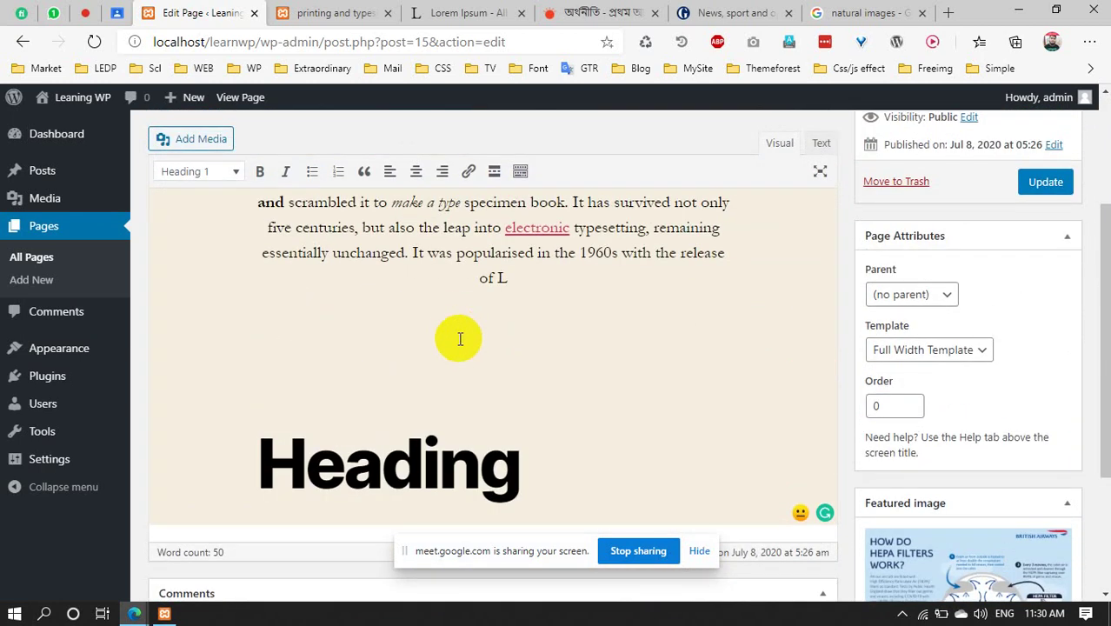
pyautogui.scroll(-2, 469, 432)
pyautogui.press('BackSpace')
pyautogui.press('BackSpace')
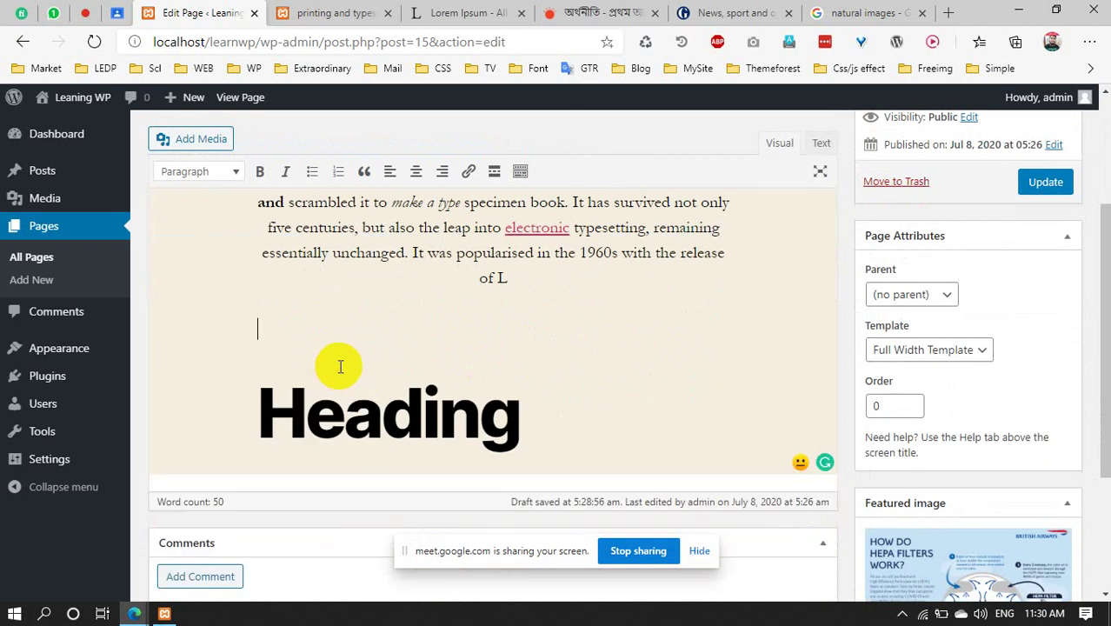
pyautogui.scroll(2, 628, 347)
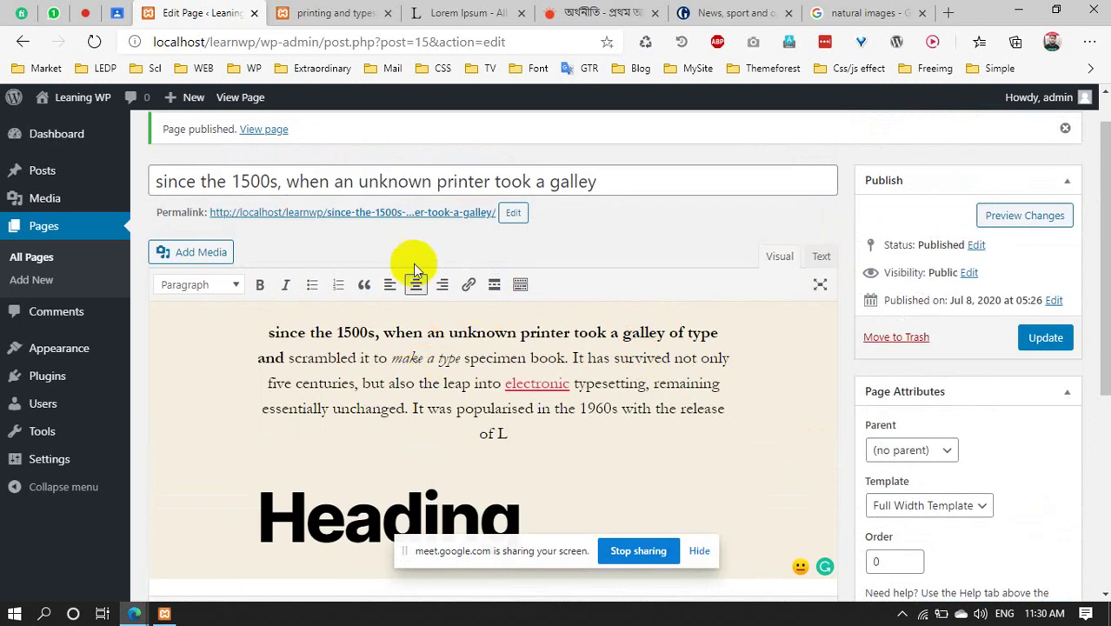
# On the Lorem Ipsum site, copy the "What is Lorem Ipsum?" text from its start through "It has"
pyautogui.moveTo(525, 514); pyautogui.dragTo(211, 348)
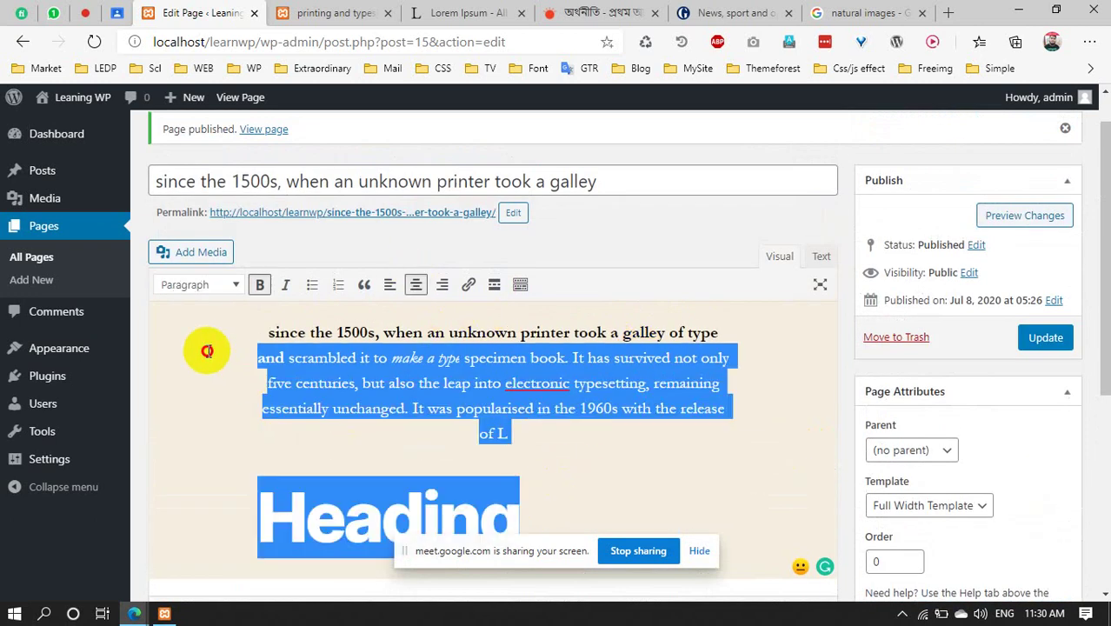
pyautogui.click(514, 9)
pyautogui.click(209, 365)
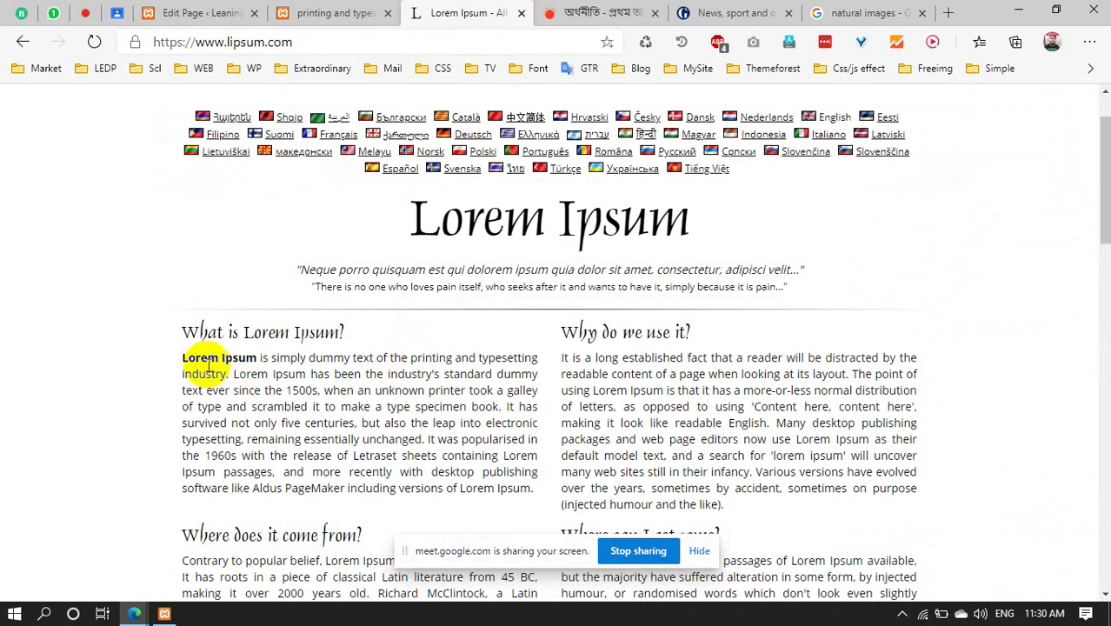
pyautogui.moveTo(181, 357); pyautogui.dragTo(531, 406)
pyautogui.hotkey('ctrl', 'c')
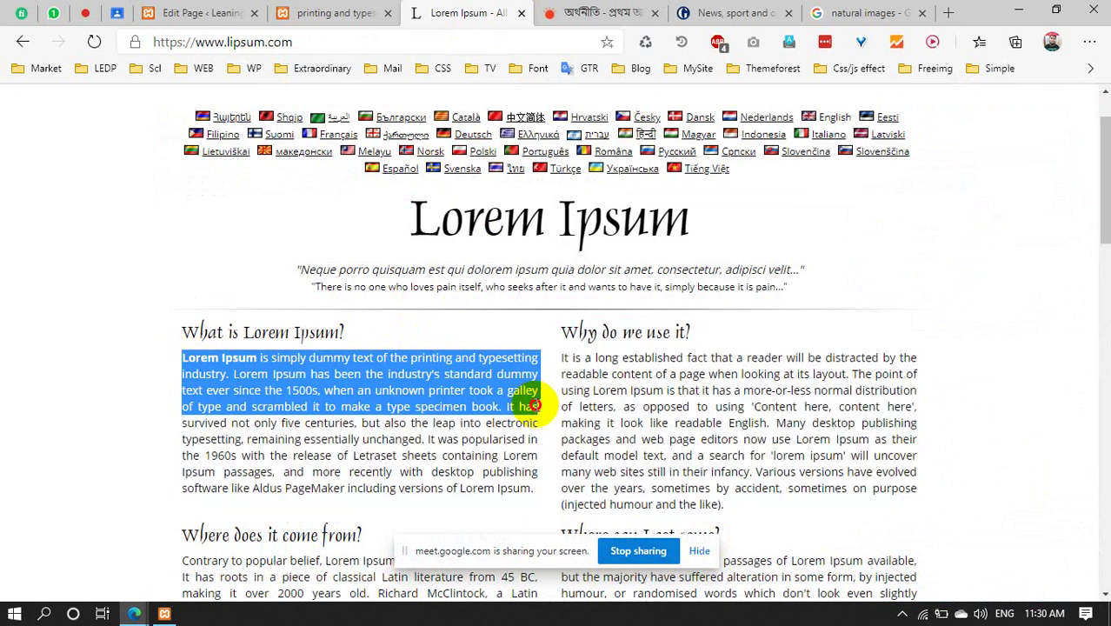
# Back in the page editor, replace the entire body content with the copied Lorem Ipsum text
pyautogui.click(333, 12)
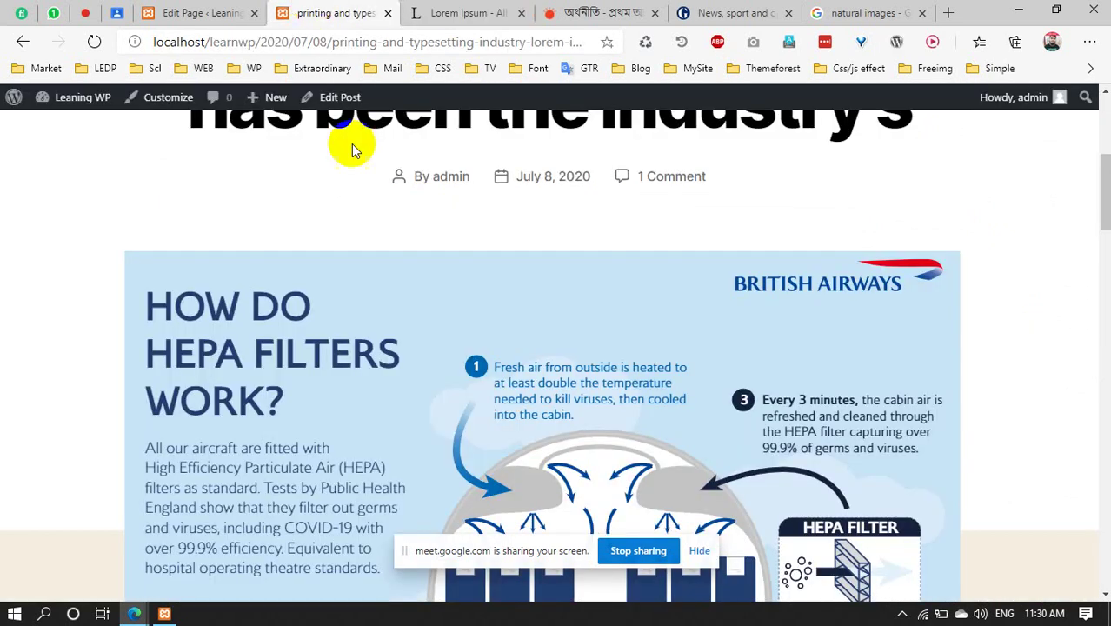
pyautogui.click(253, 6)
pyautogui.click(565, 450)
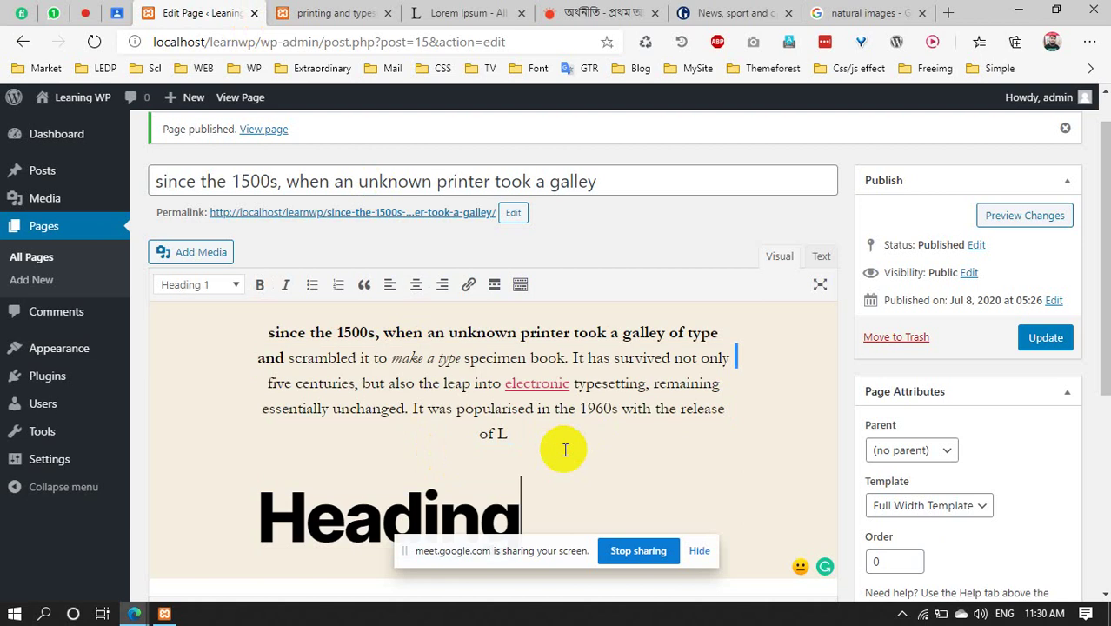
pyautogui.hotkey('ctrl', 'a')
pyautogui.hotkey('ctrl', 'v')
pyautogui.click(449, 357)
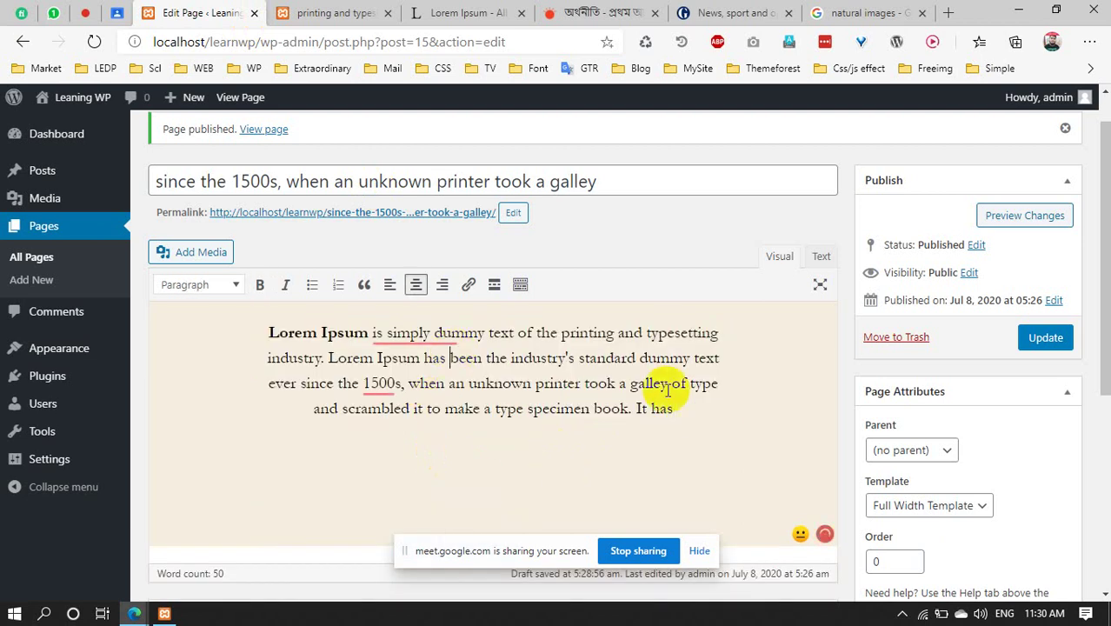
# Left-align the whole pasted body text
pyautogui.hotkey('ctrl', 'a')
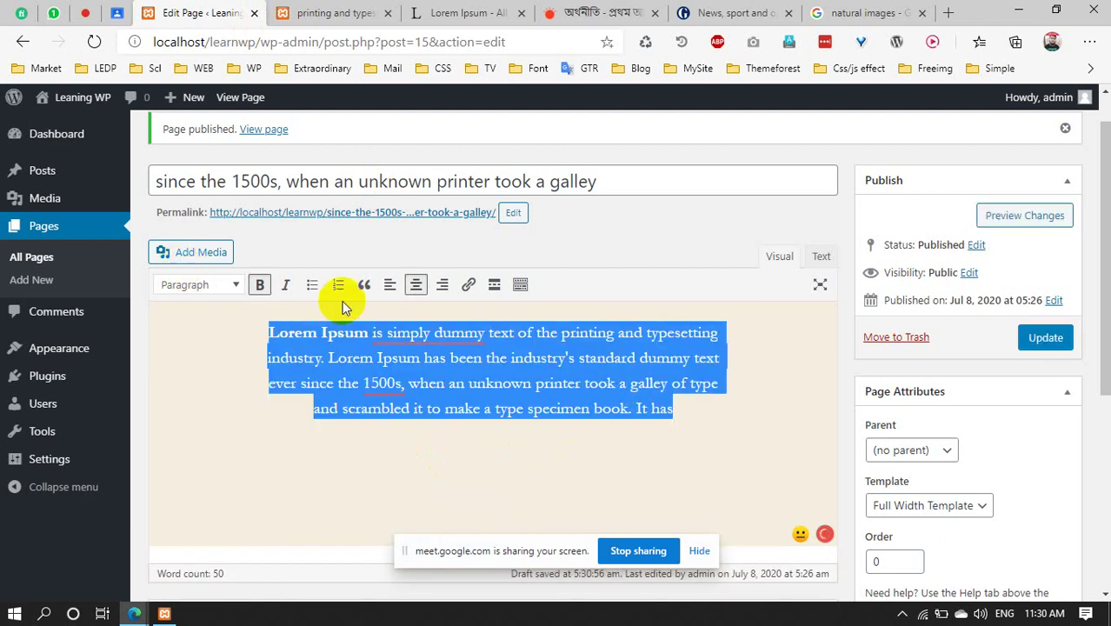
pyautogui.click(389, 284)
pyautogui.click(700, 419)
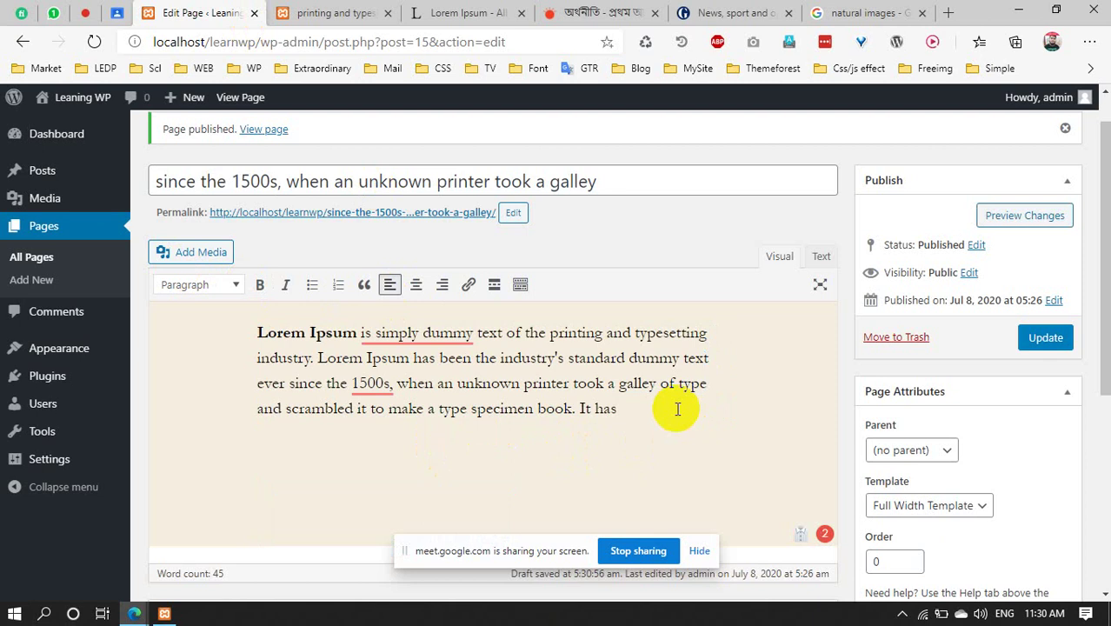
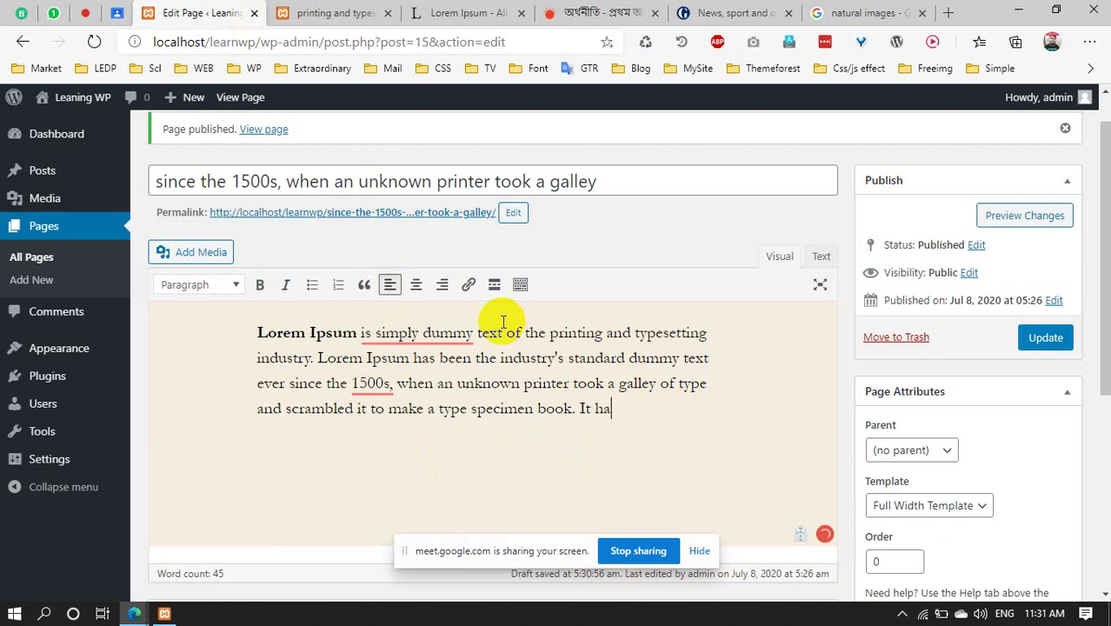
# Add the line "Heading text" below the paragraph, format it as Heading 4, and insert two blank lines after it
pyautogui.press('Return')
pyautogui.press('Return')
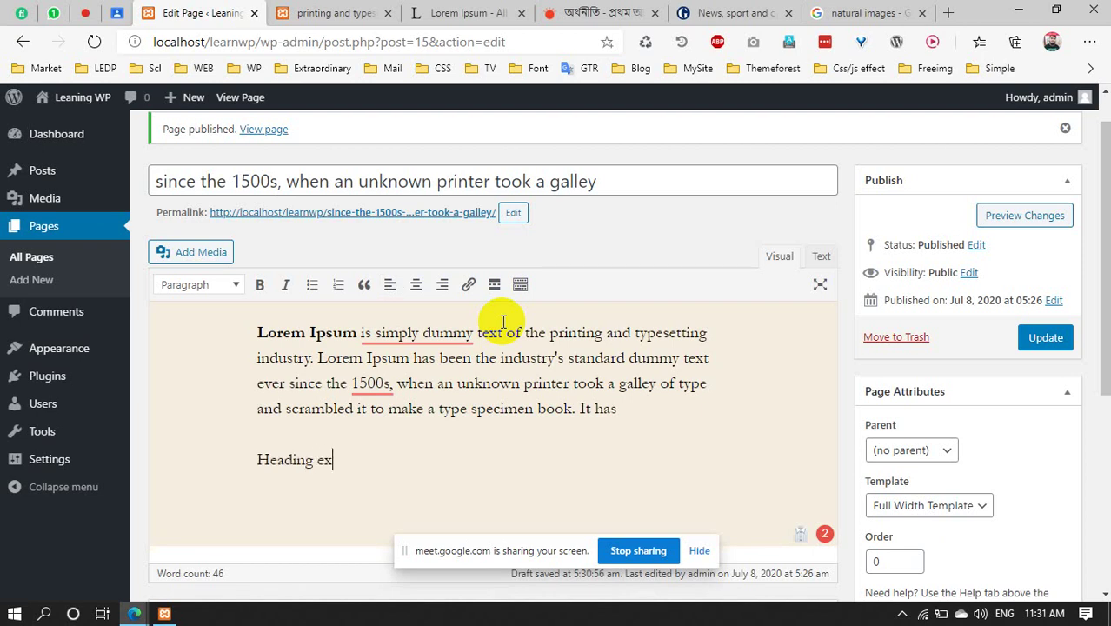
pyautogui.write('Heading text')
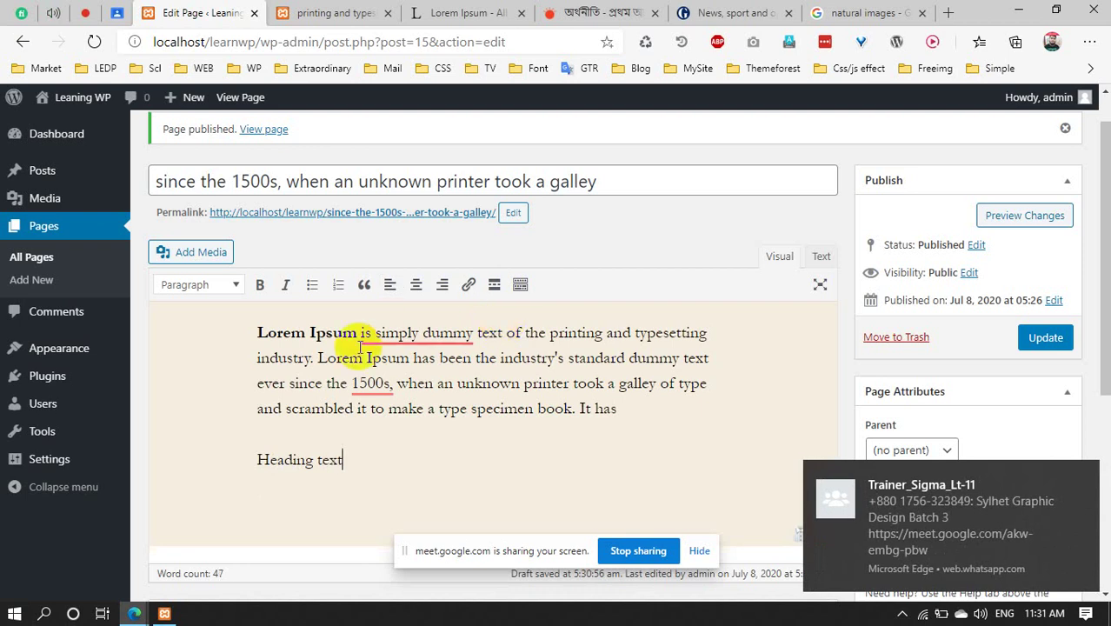
pyautogui.moveTo(361, 459); pyautogui.dragTo(247, 462)
pyautogui.click(221, 284)
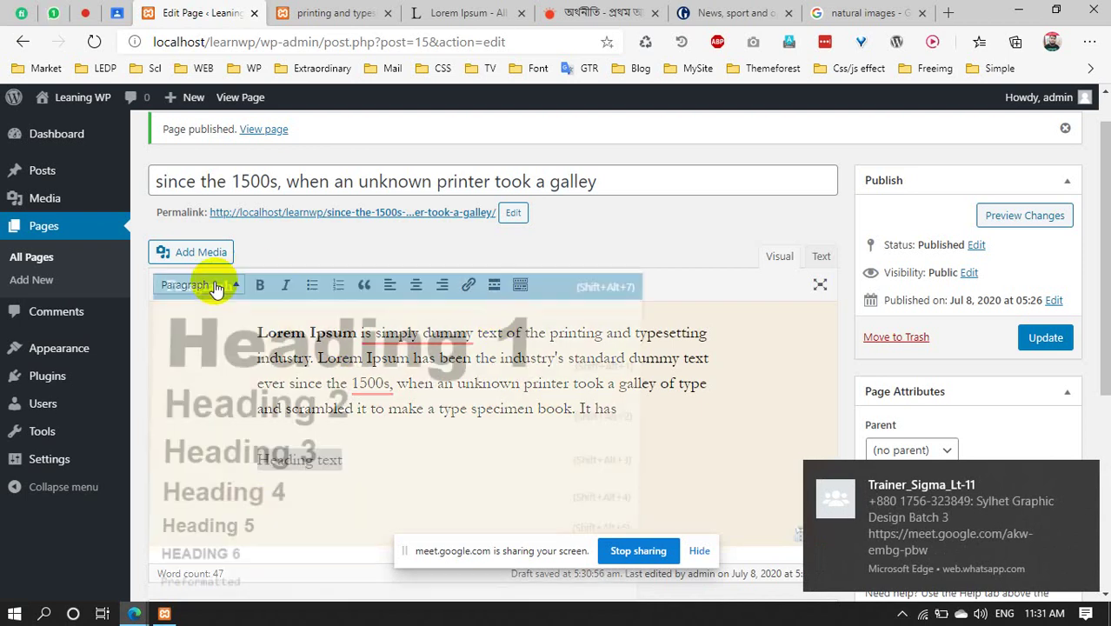
pyautogui.click(252, 488)
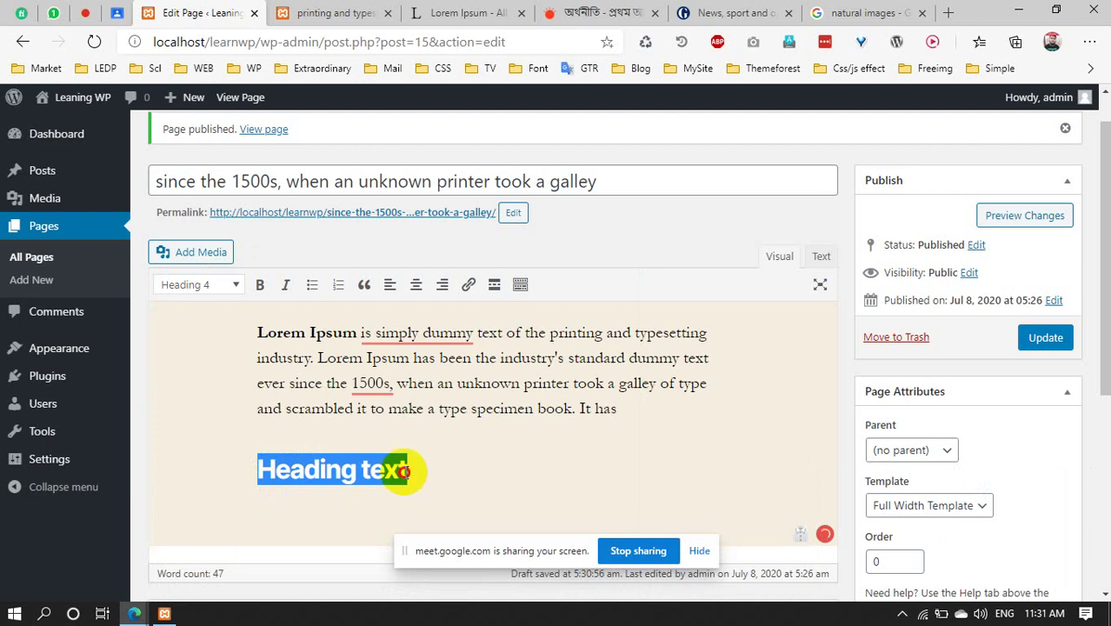
pyautogui.click(420, 469)
pyautogui.press('Return')
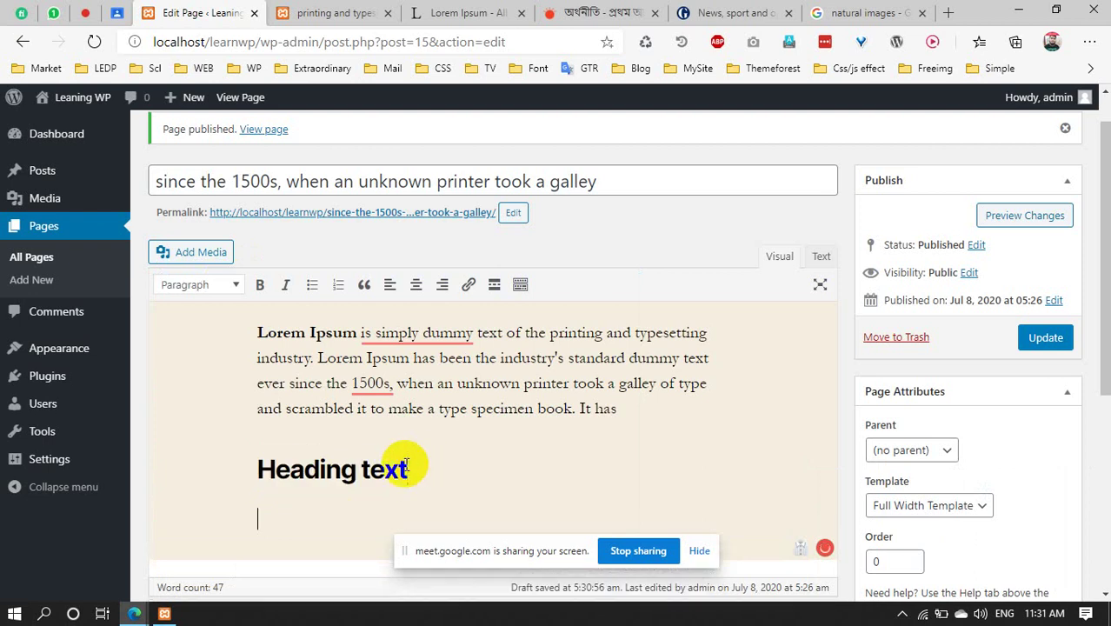
pyautogui.press('Return')
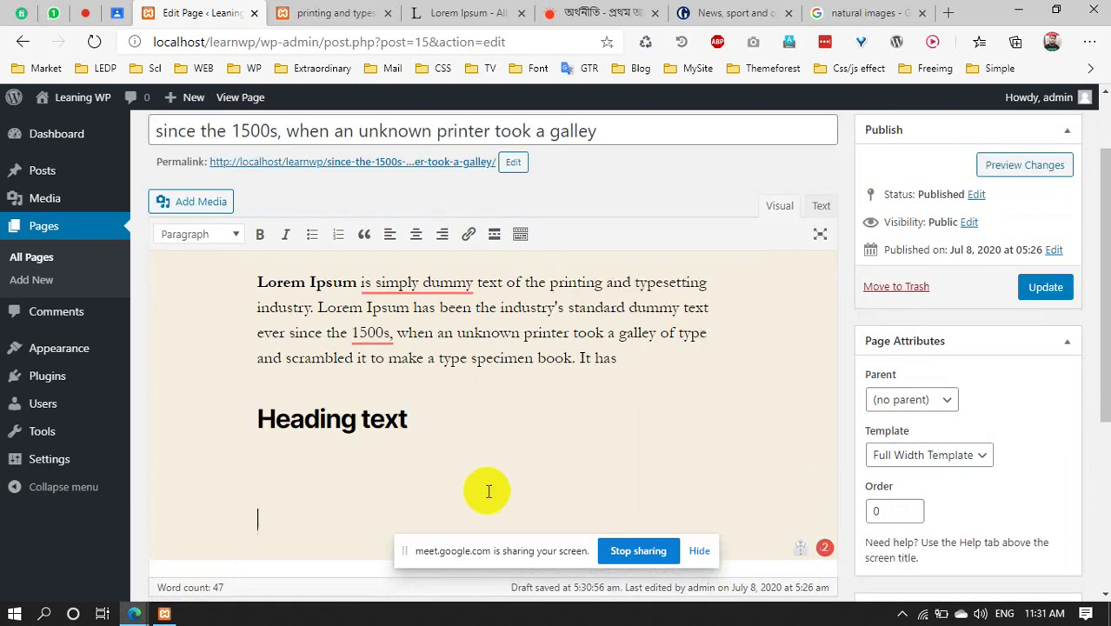
# Show the page content as HTML and examine the paragraph, heading and text-align markup
pyautogui.scroll(2, 556, 382)
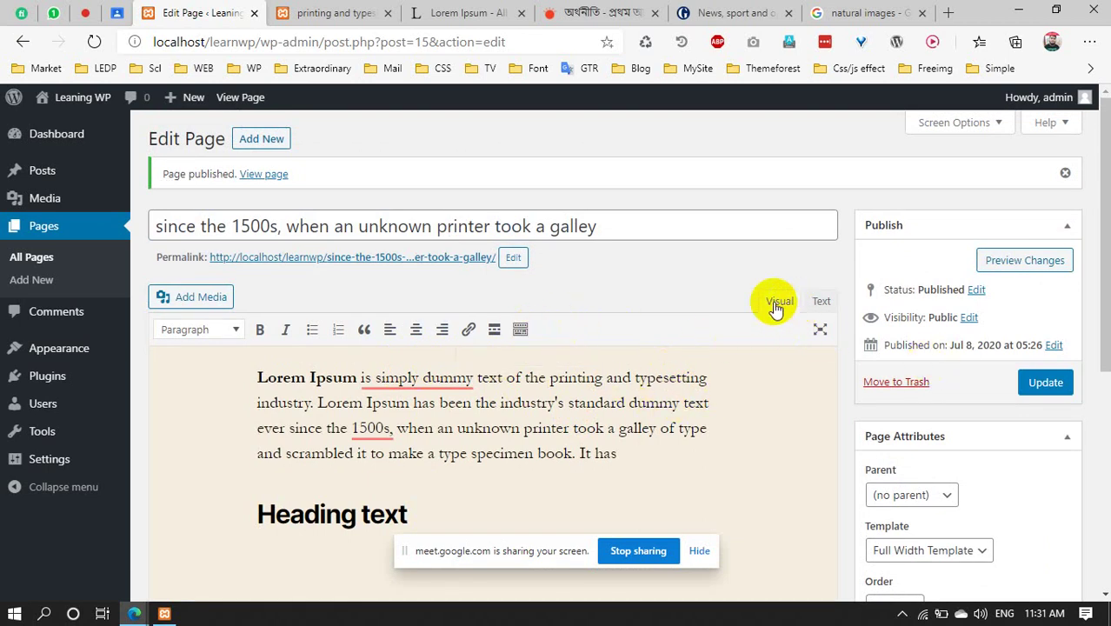
pyautogui.click(825, 304)
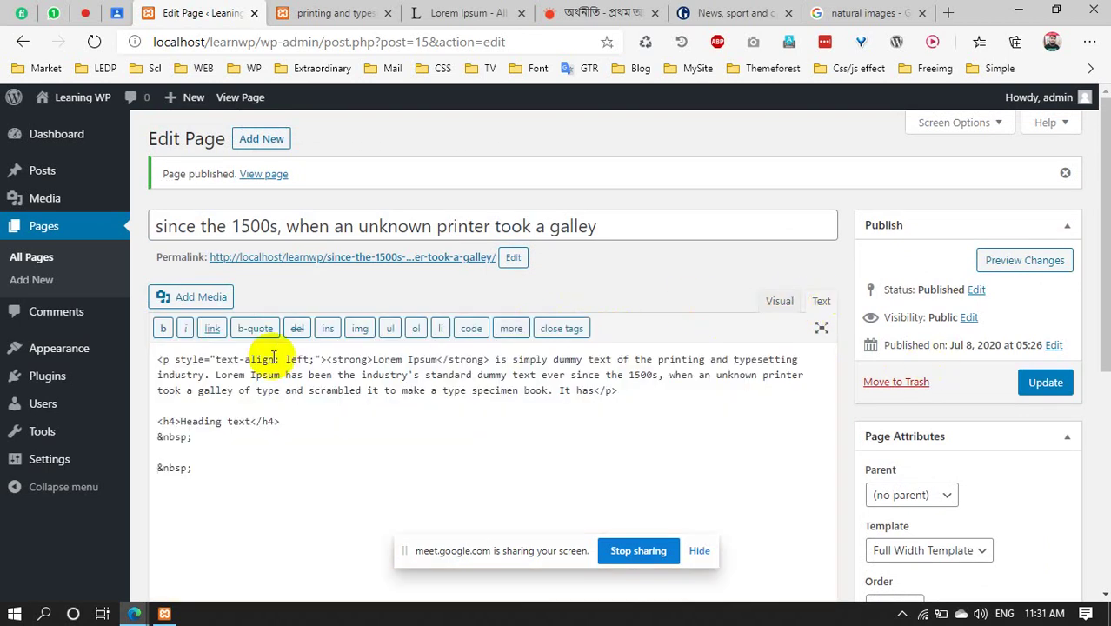
pyautogui.moveTo(162, 358); pyautogui.dragTo(186, 409)
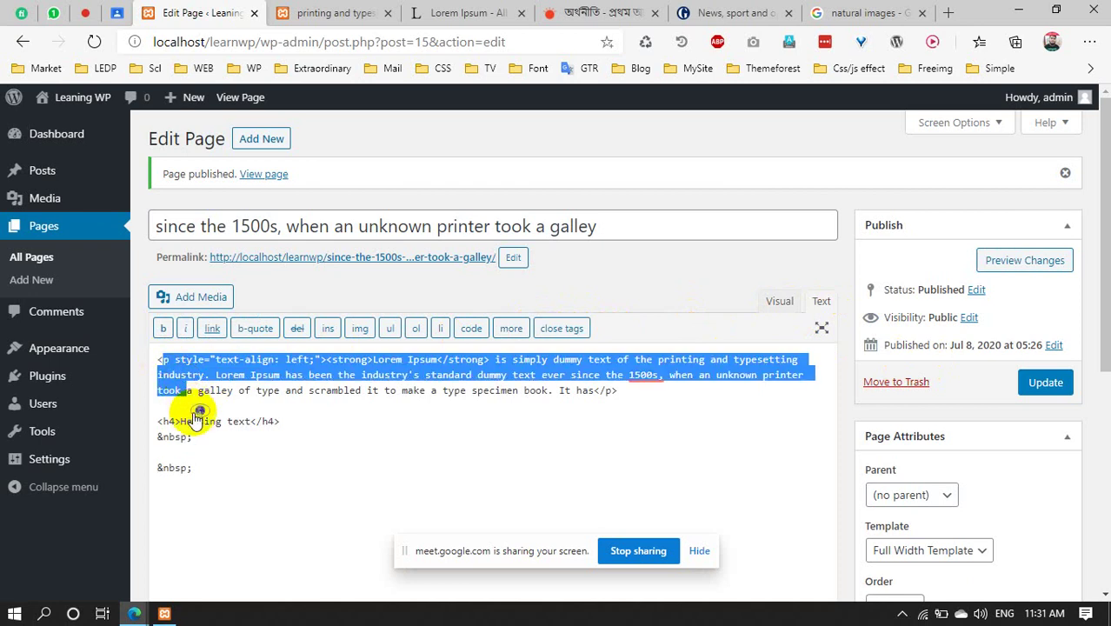
pyautogui.click(173, 422)
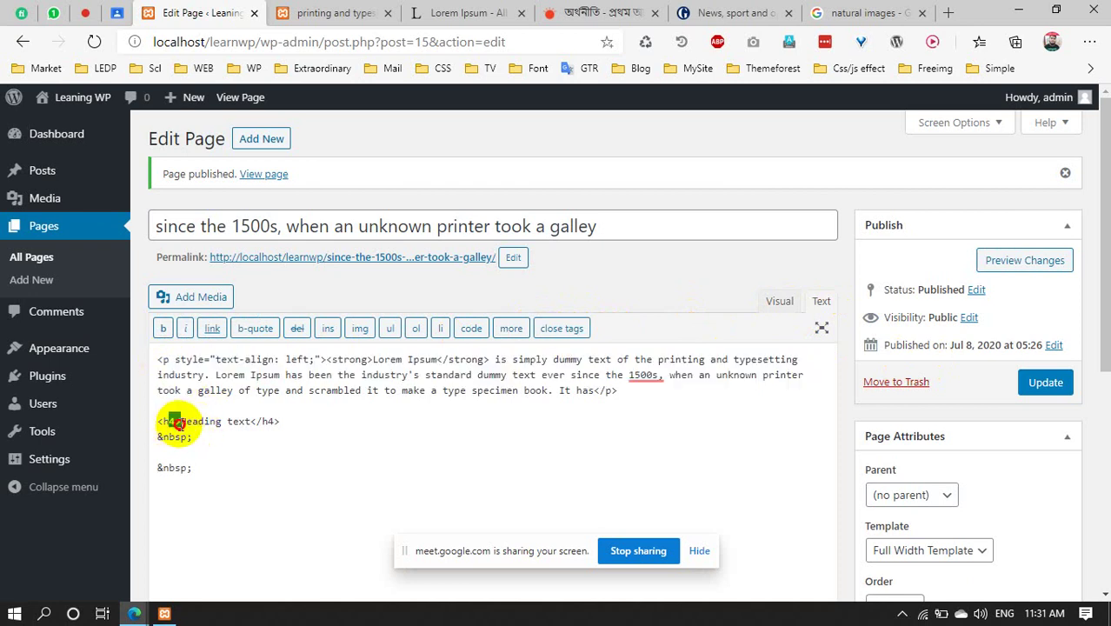
pyautogui.moveTo(185, 423); pyautogui.dragTo(225, 423)
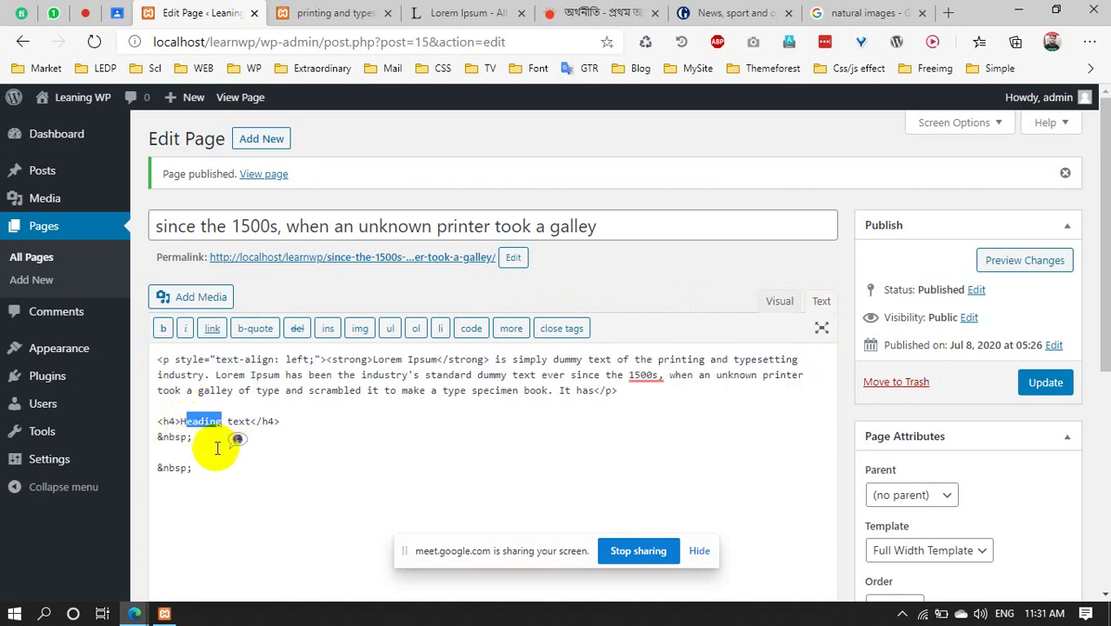
pyautogui.moveTo(160, 359); pyautogui.dragTo(605, 416)
pyautogui.click(618, 390)
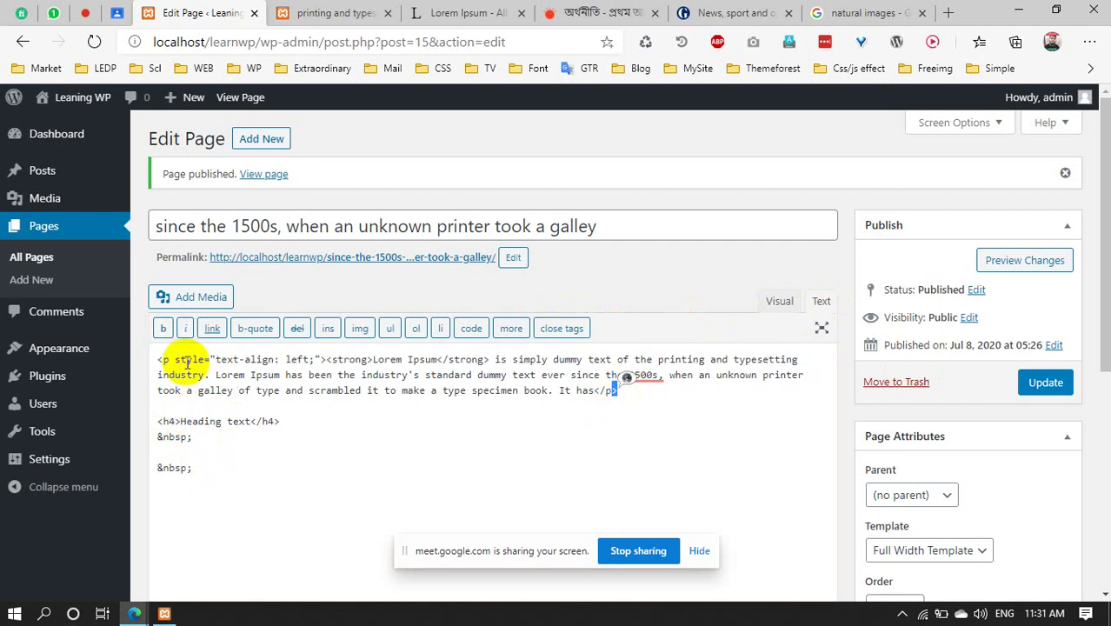
pyautogui.moveTo(202, 360); pyautogui.dragTo(223, 361)
pyautogui.click(257, 361)
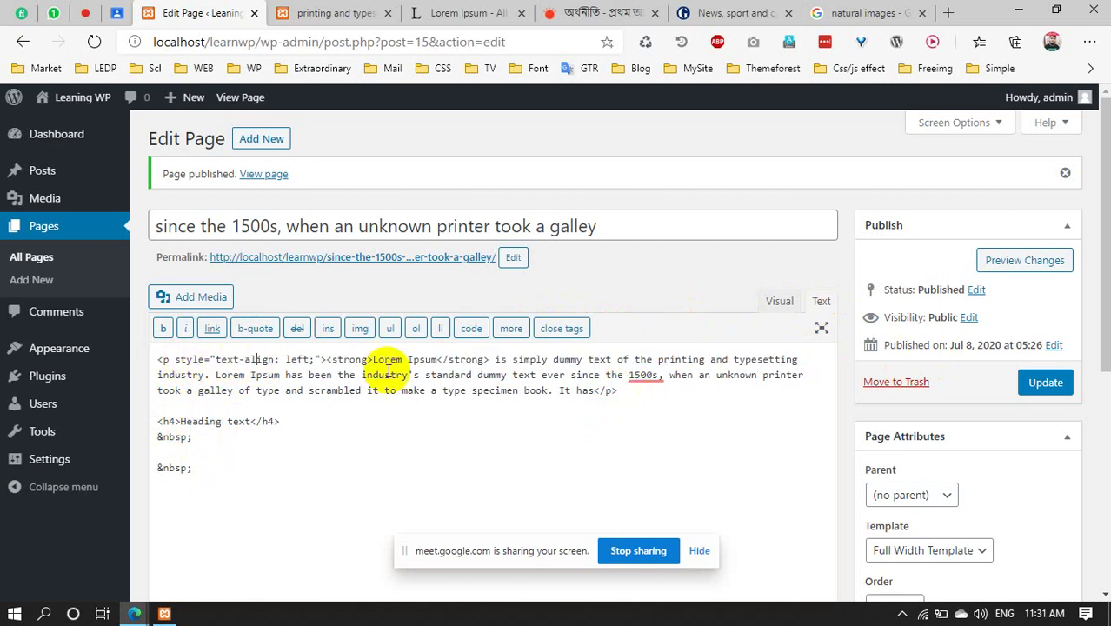
# Compare the visual rendering with the HTML source again, focusing on the paragraph's style attribute
pyautogui.click(781, 301)
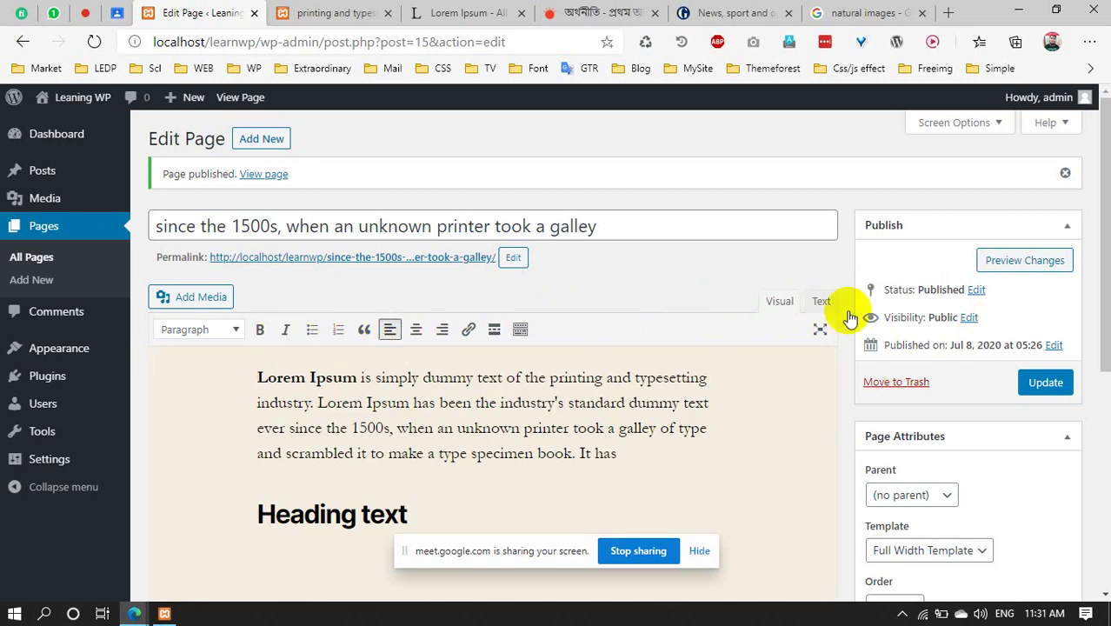
pyautogui.click(820, 300)
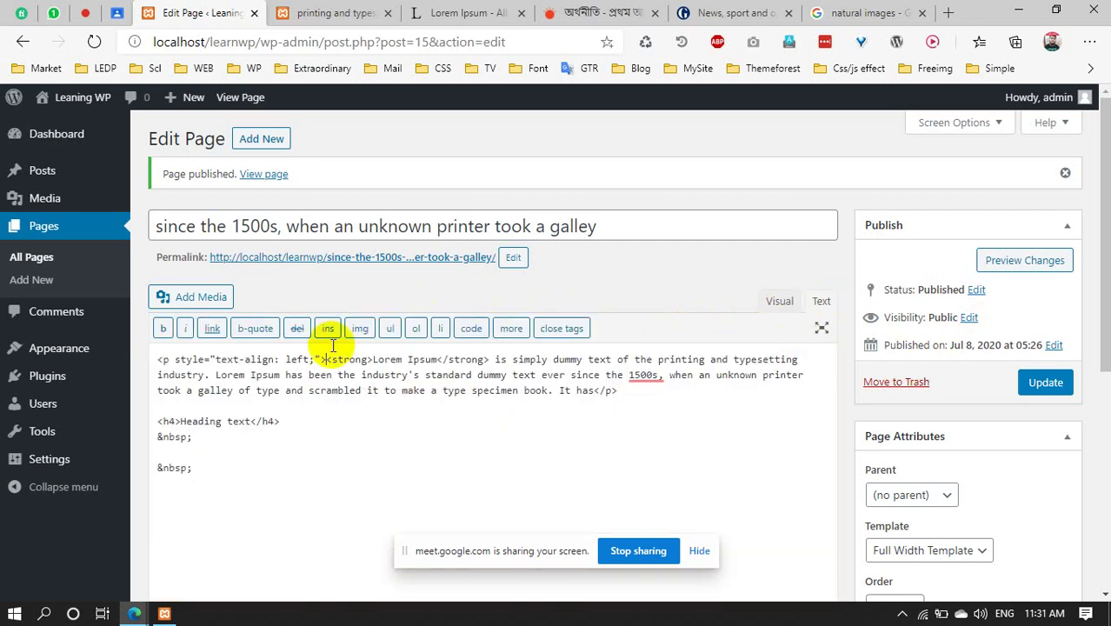
pyautogui.moveTo(205, 359); pyautogui.dragTo(230, 358)
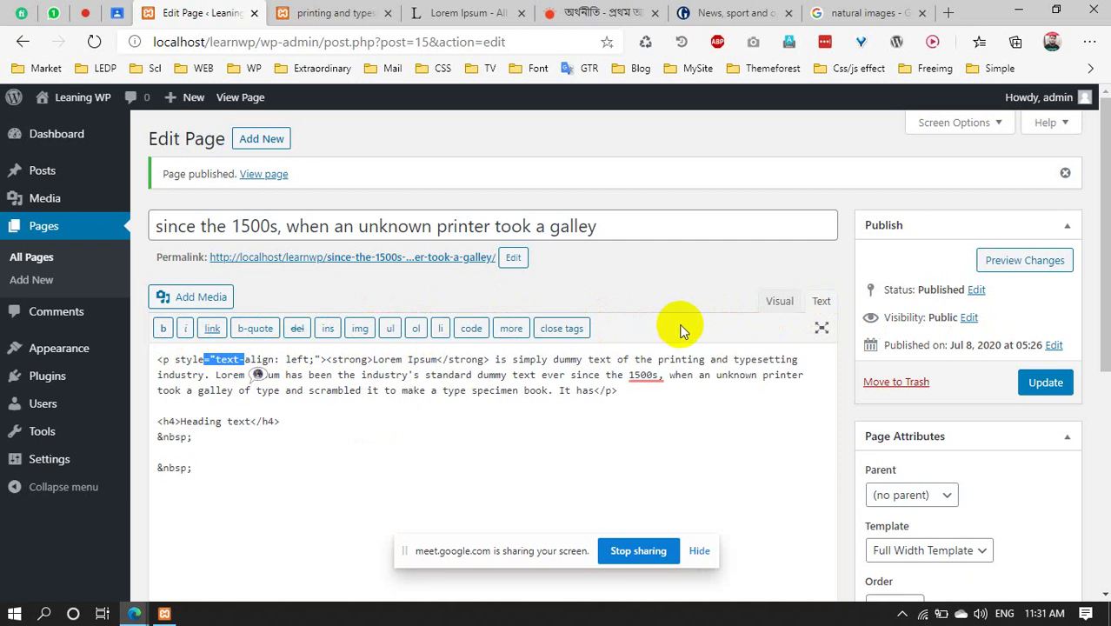
# Compare the page content's visual rendering with its HTML source once more, focusing on the paragraph and heading markup
pyautogui.click(778, 302)
pyautogui.click(821, 304)
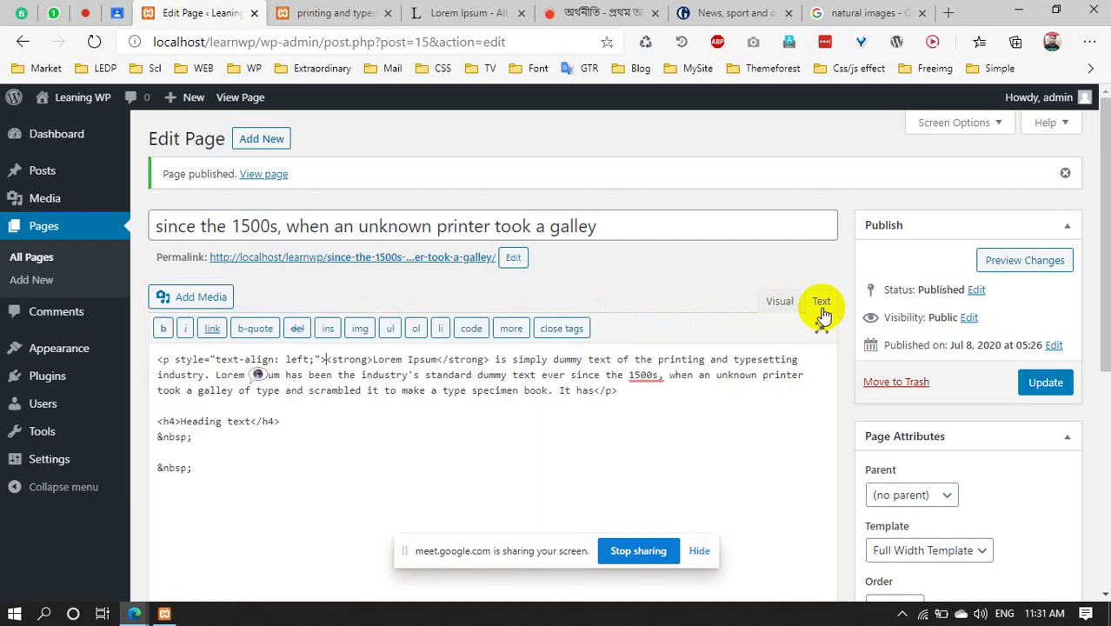
pyautogui.click(780, 304)
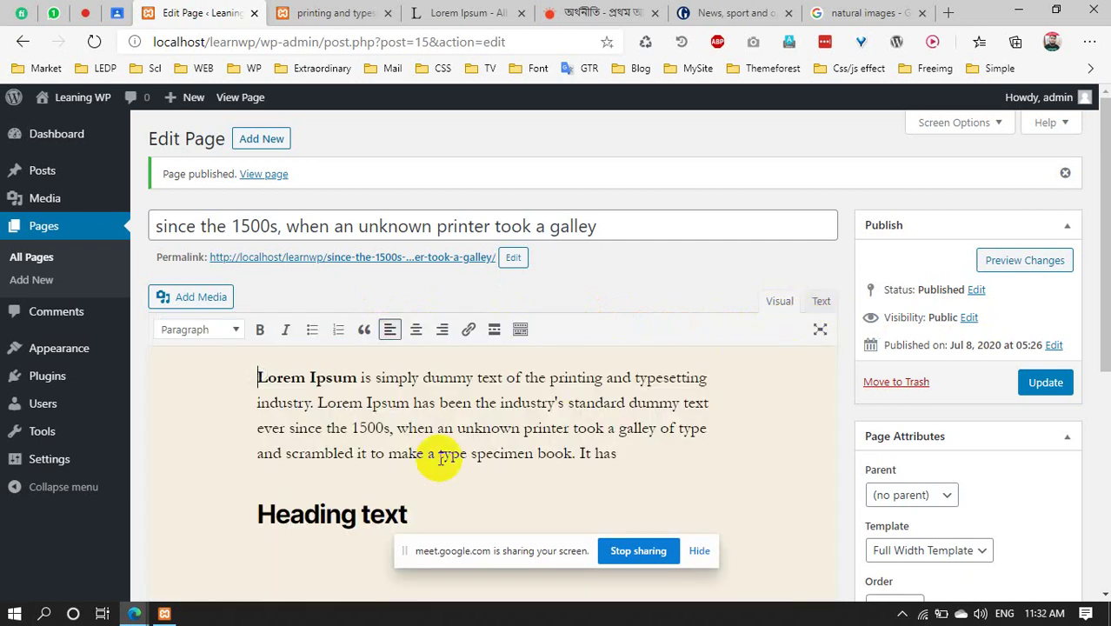
pyautogui.click(822, 302)
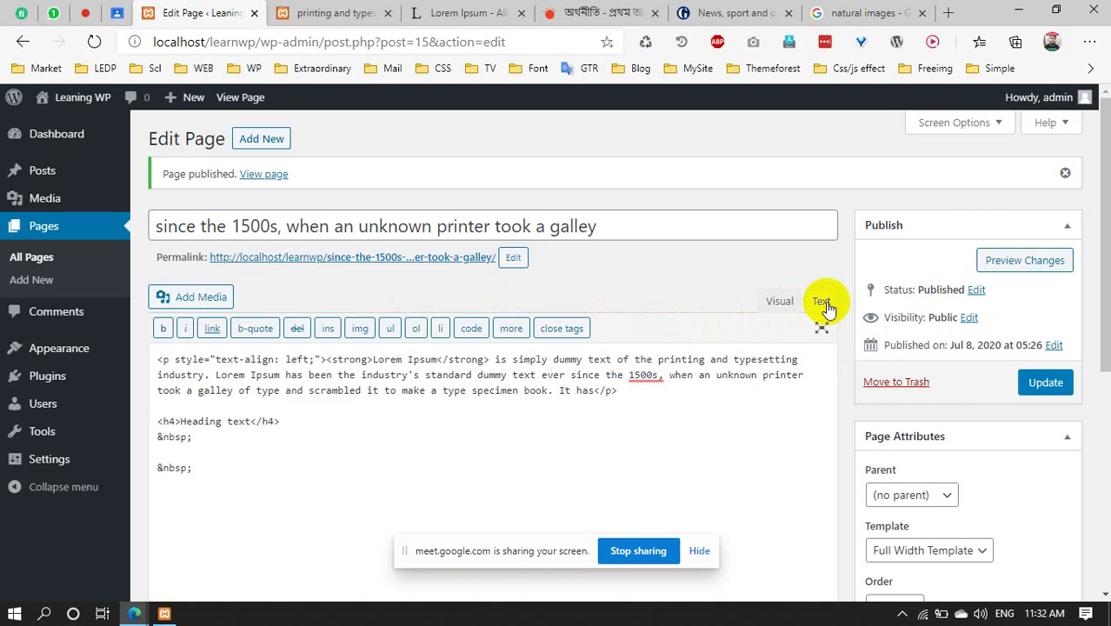
pyautogui.moveTo(219, 450); pyautogui.dragTo(154, 323)
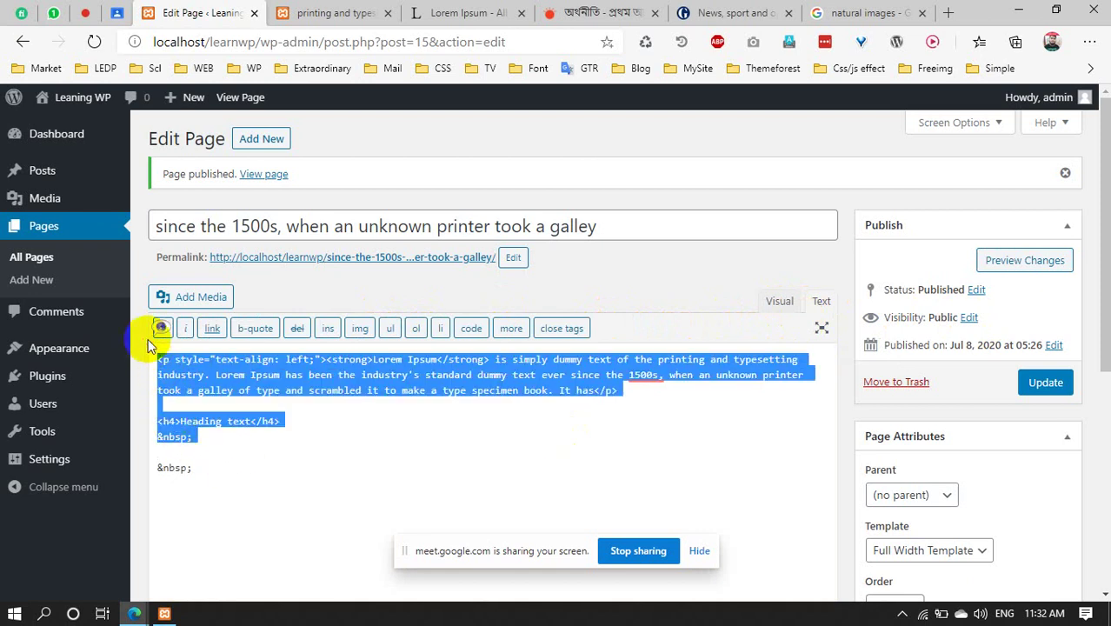
pyautogui.click(360, 462)
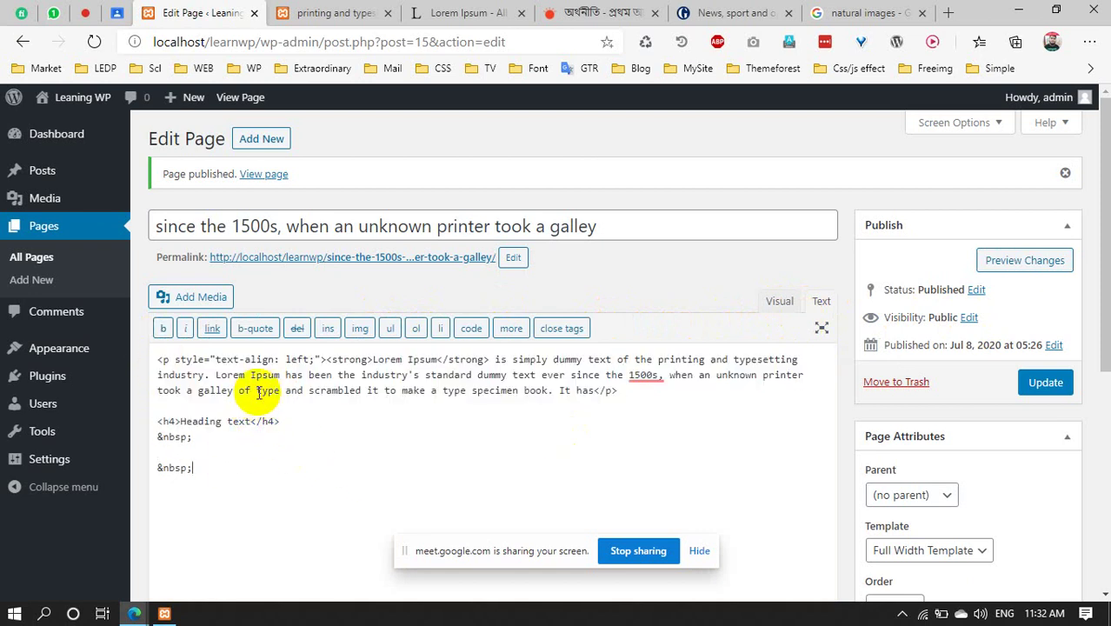
# Mark "type and scrambled" as deleted text with a del tag in the HTML source
pyautogui.moveTo(263, 391); pyautogui.dragTo(357, 391)
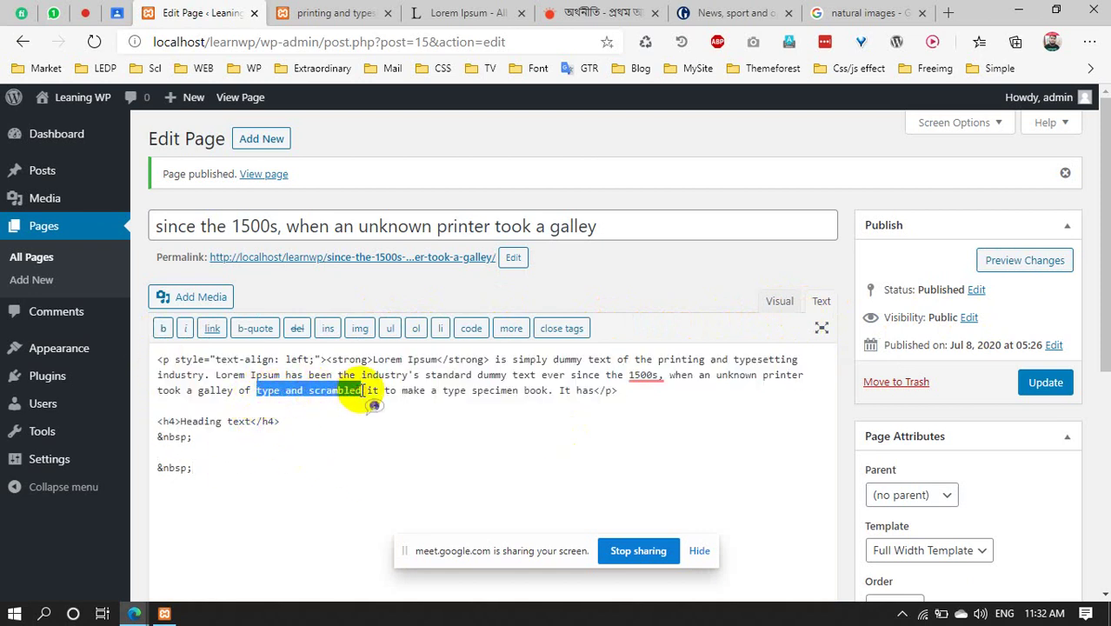
pyautogui.click(297, 328)
pyautogui.click(297, 437)
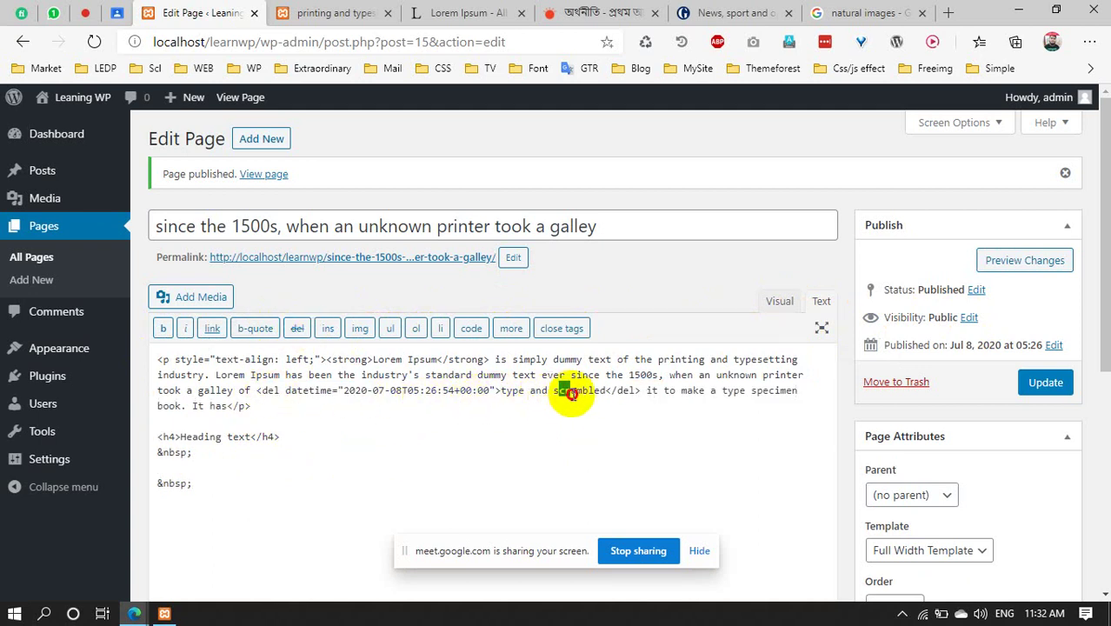
pyautogui.click(594, 391)
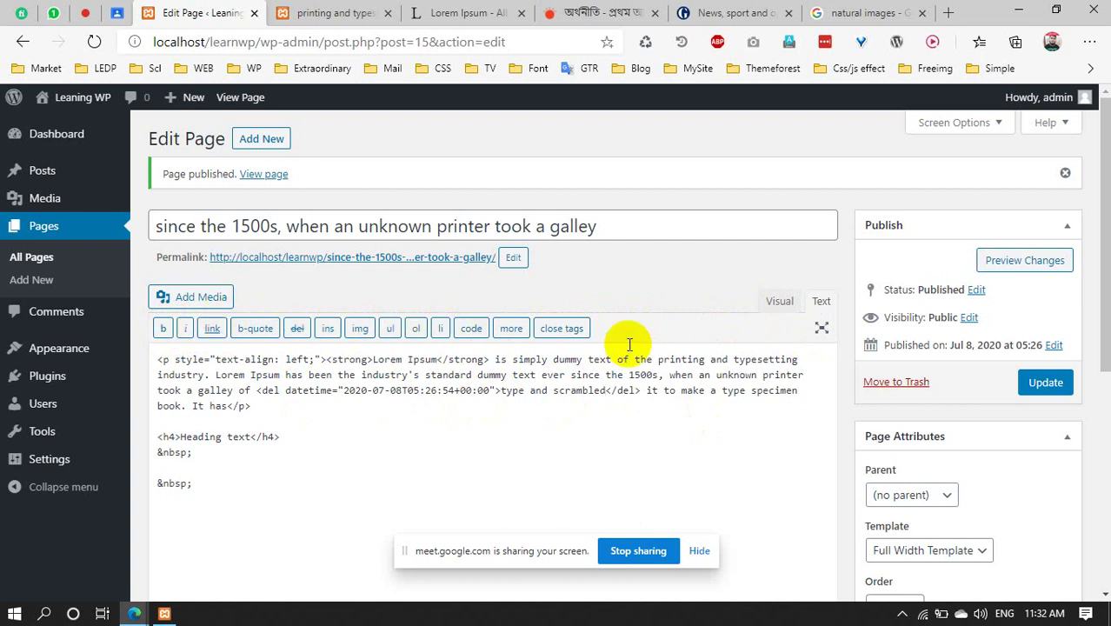
# Insert two Read More tags below the paragraph in visual editing mode and update the page
pyautogui.click(782, 301)
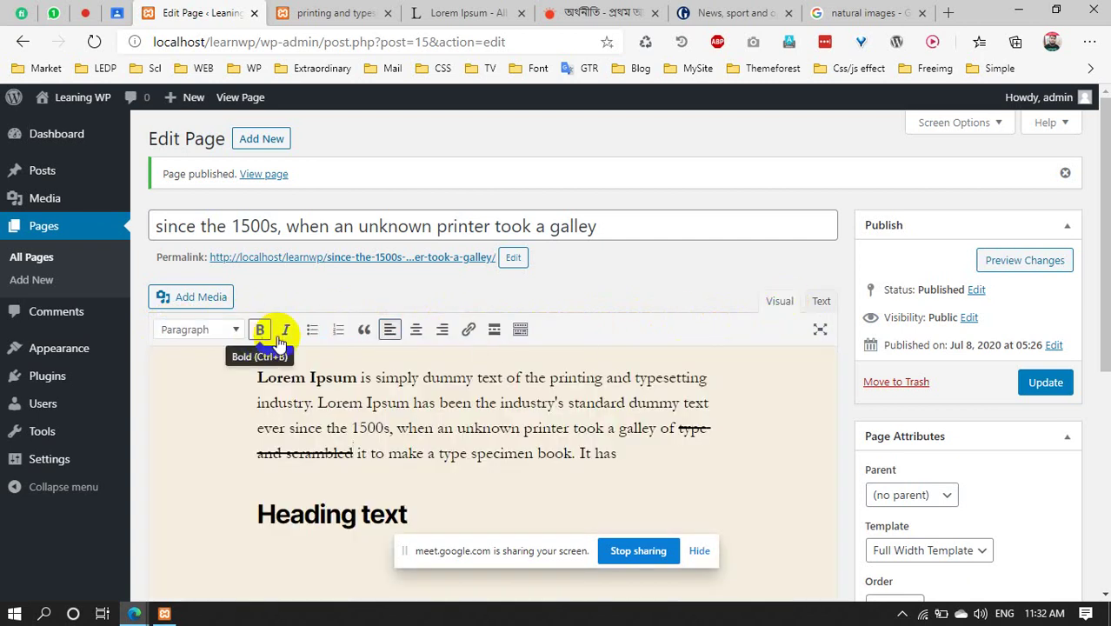
pyautogui.click(493, 334)
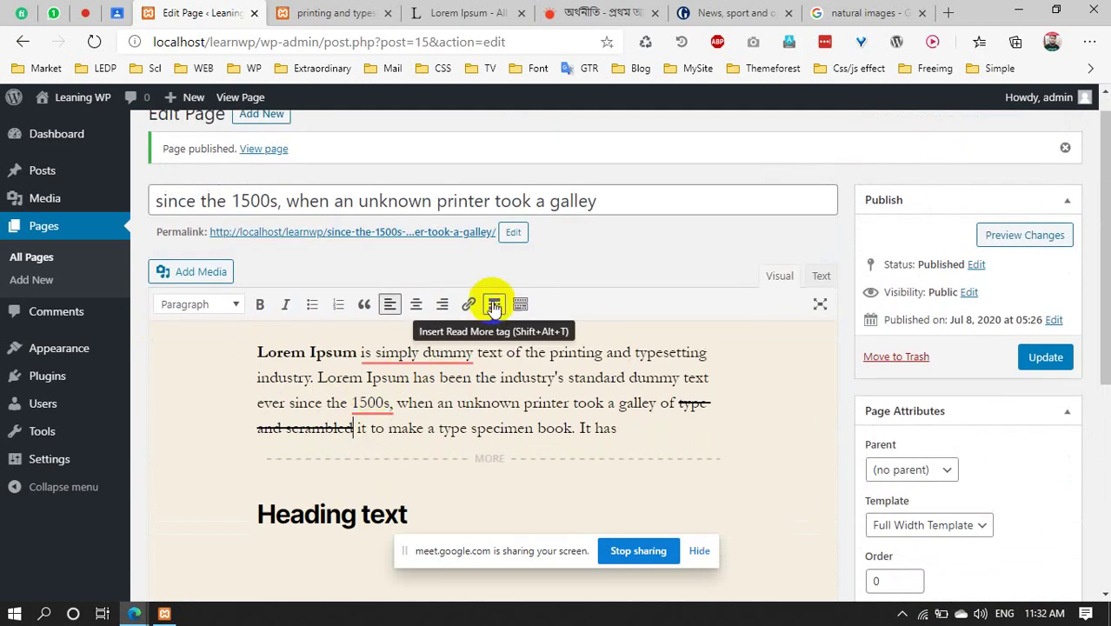
pyautogui.click(493, 304)
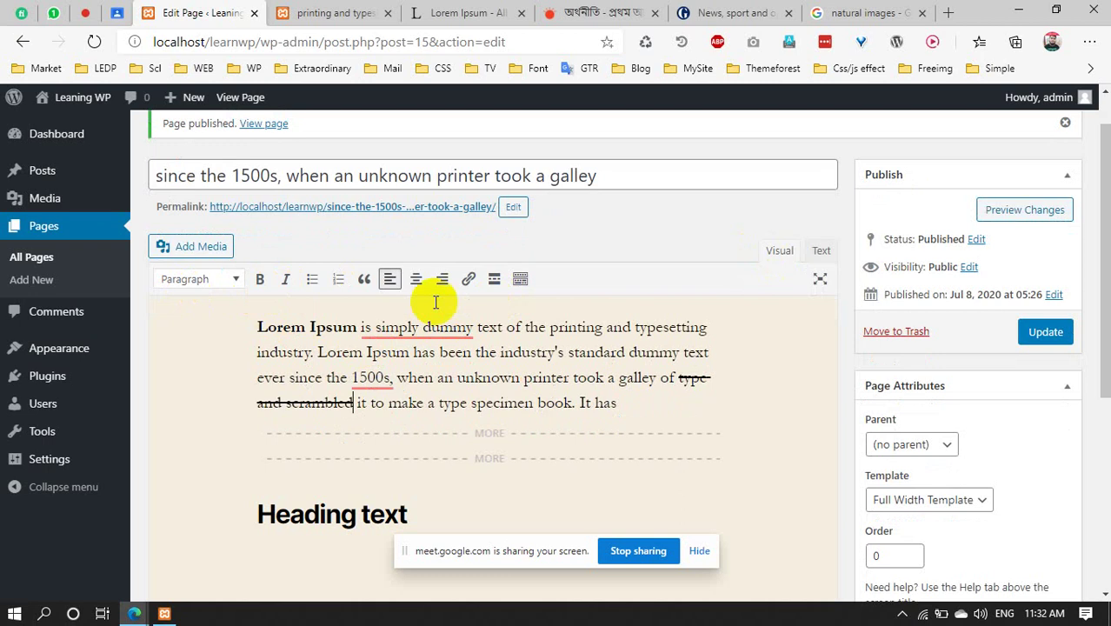
pyautogui.scroll(-4, 383, 430)
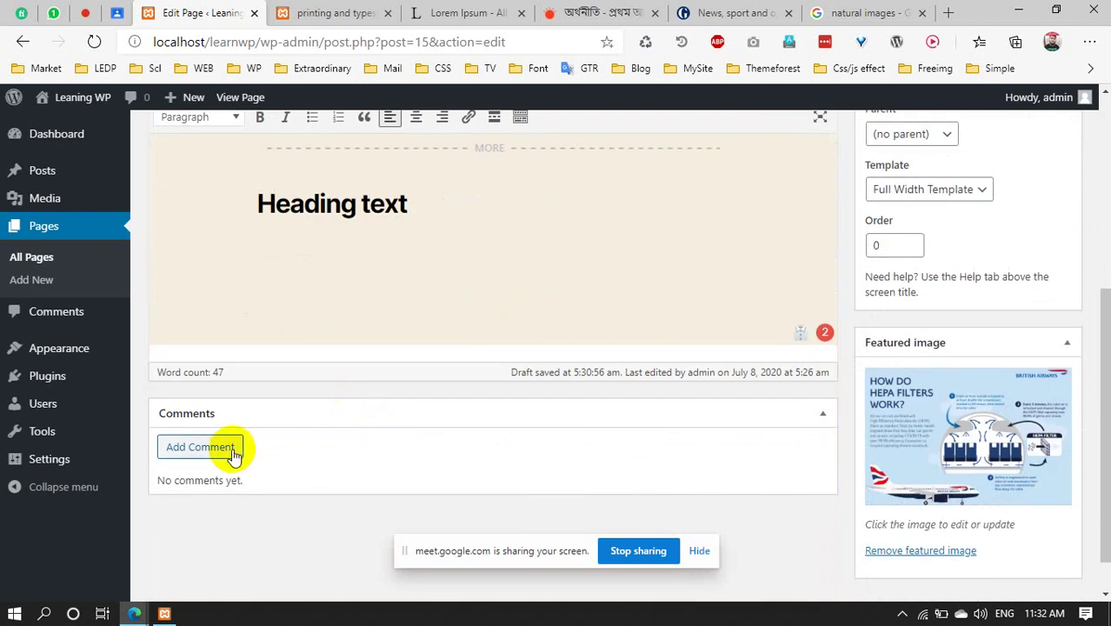
pyautogui.scroll(5, 522, 278)
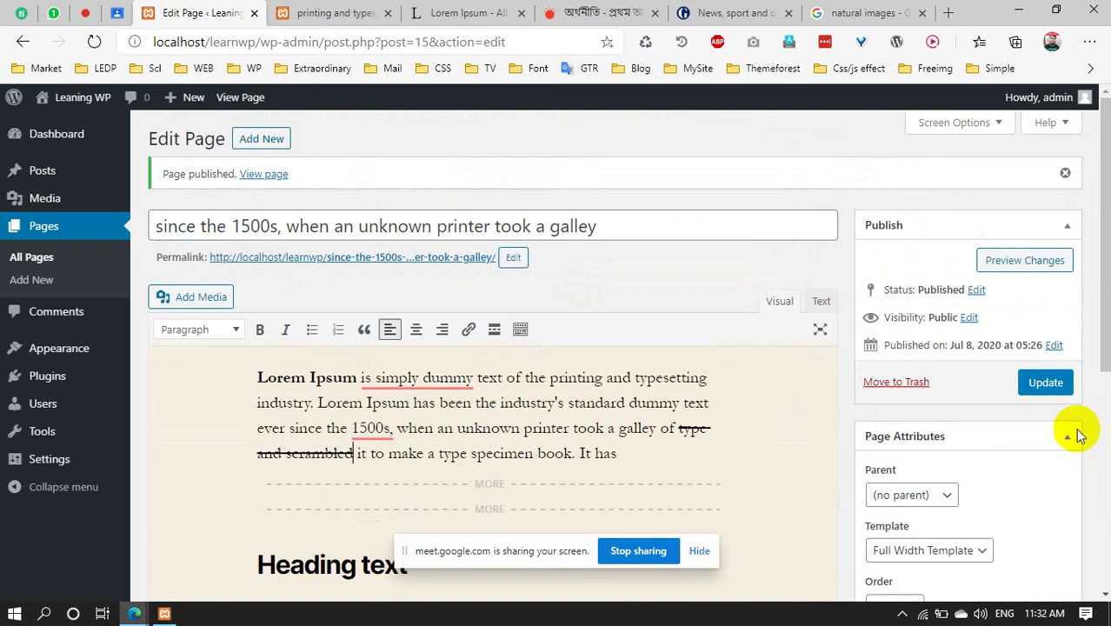
pyautogui.click(1063, 384)
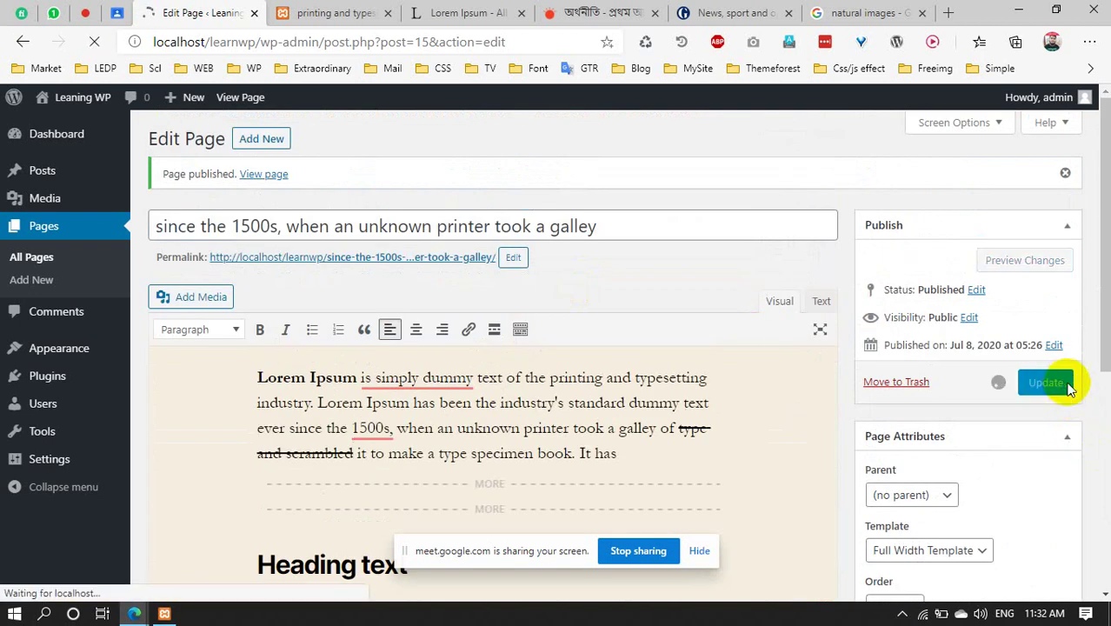
# View the live page "since the 1500s, when an unknown printer took a galley" and examine its struck-through text and heading
pyautogui.click(300, 13)
pyautogui.scroll(6, 639, 362)
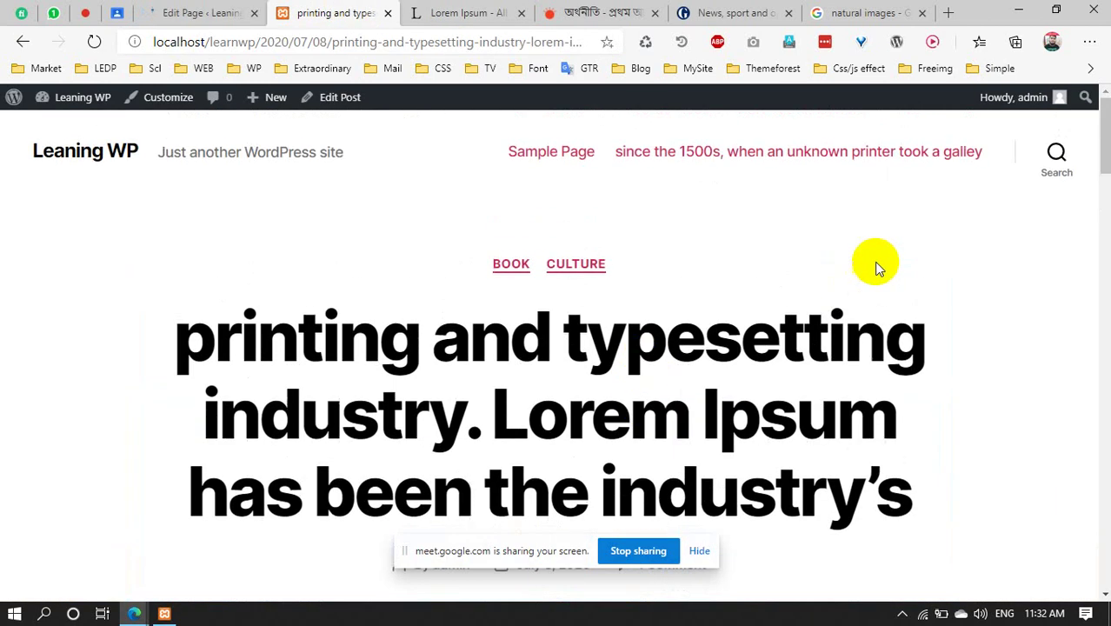
pyautogui.click(872, 157)
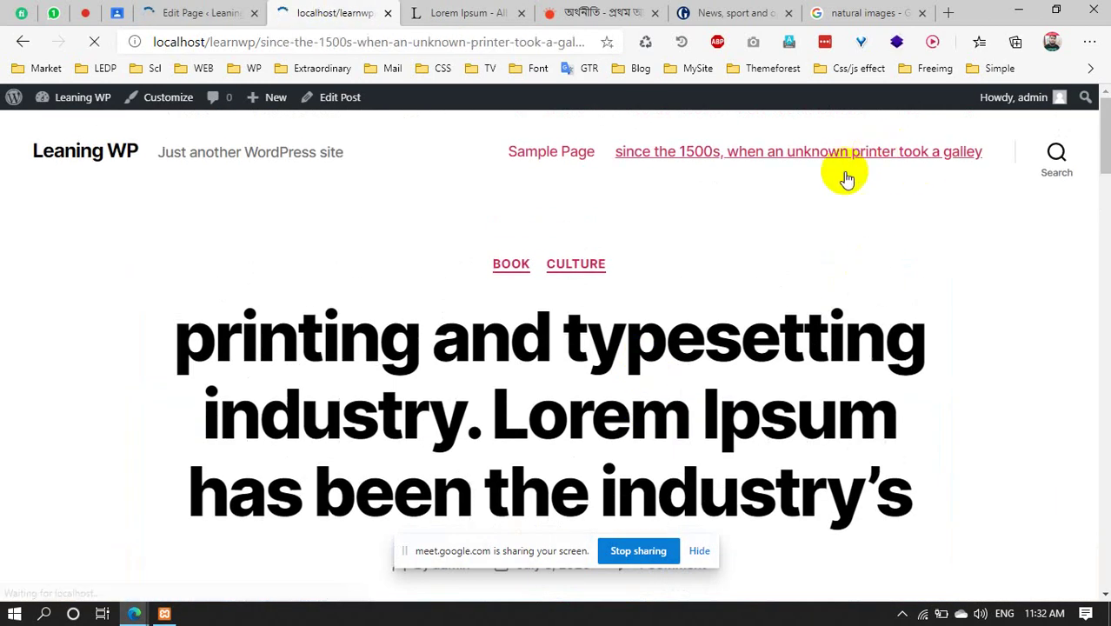
pyautogui.scroll(-8, 489, 386)
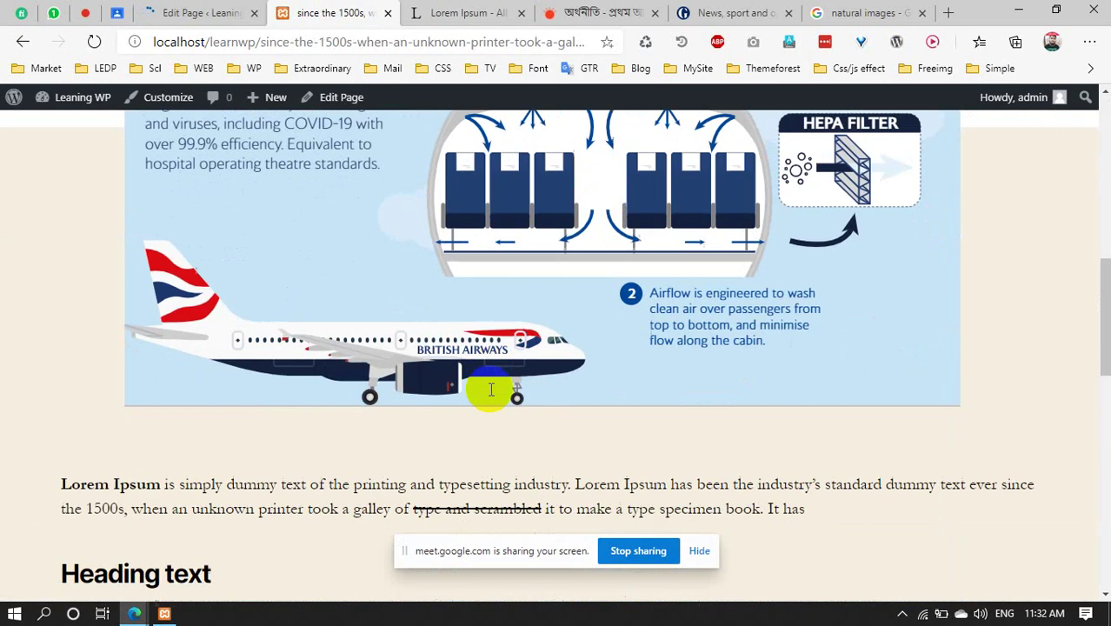
pyautogui.scroll(-3, 491, 390)
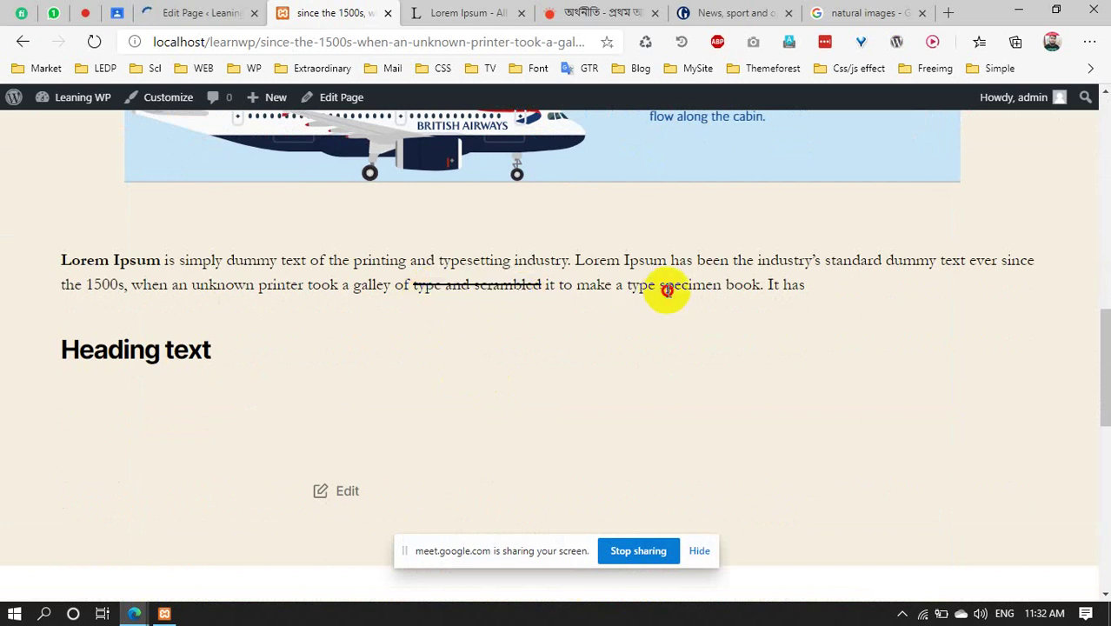
pyautogui.moveTo(521, 382); pyautogui.dragTo(402, 287)
pyautogui.click(556, 306)
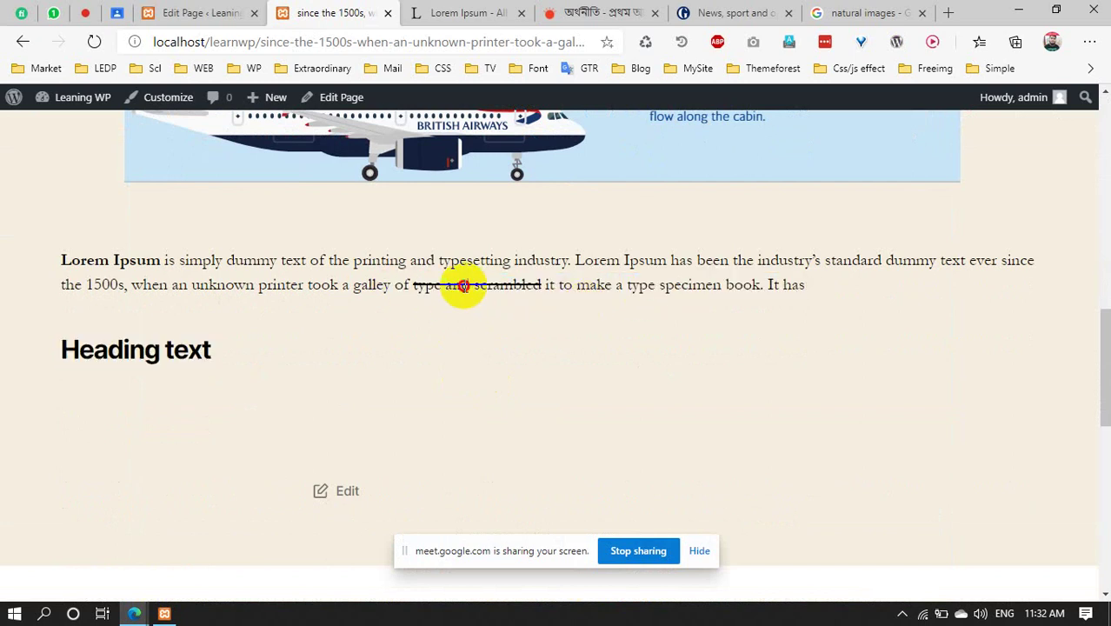
# Return to the page editor and look over the Revisions, Comments and Featured image sections
pyautogui.click(234, 12)
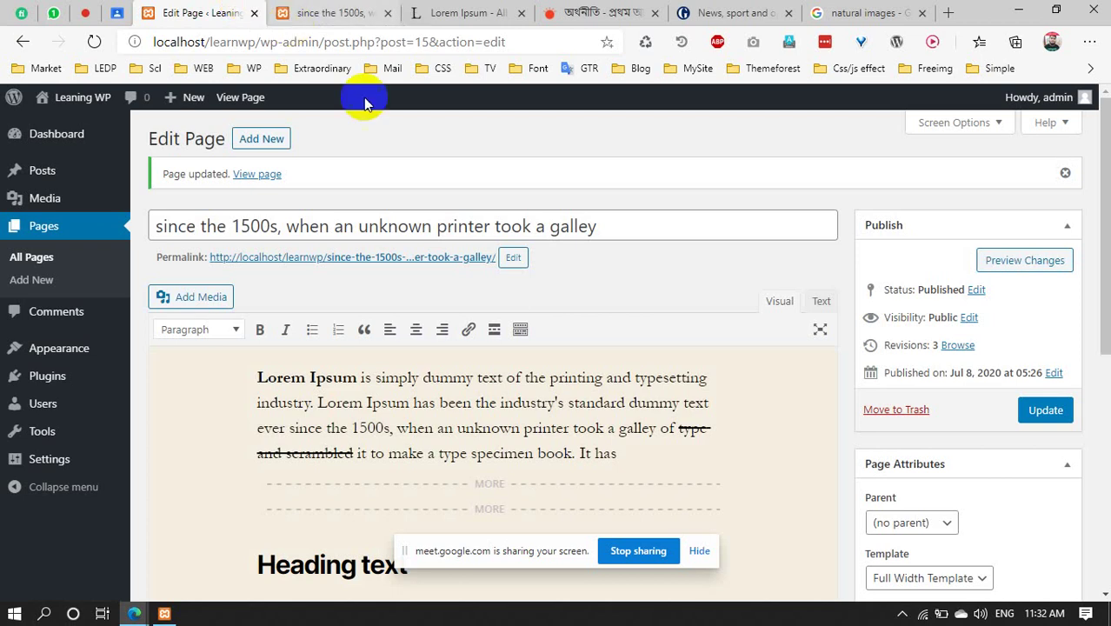
pyautogui.scroll(-5, 509, 330)
pyautogui.scroll(-1, 522, 380)
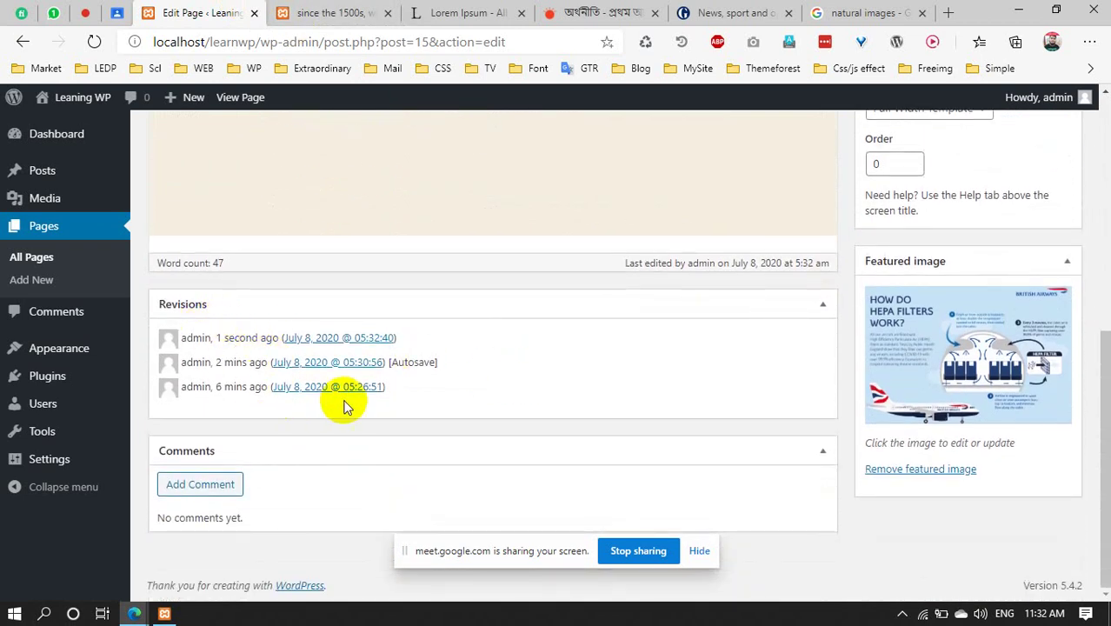
pyautogui.click(915, 469)
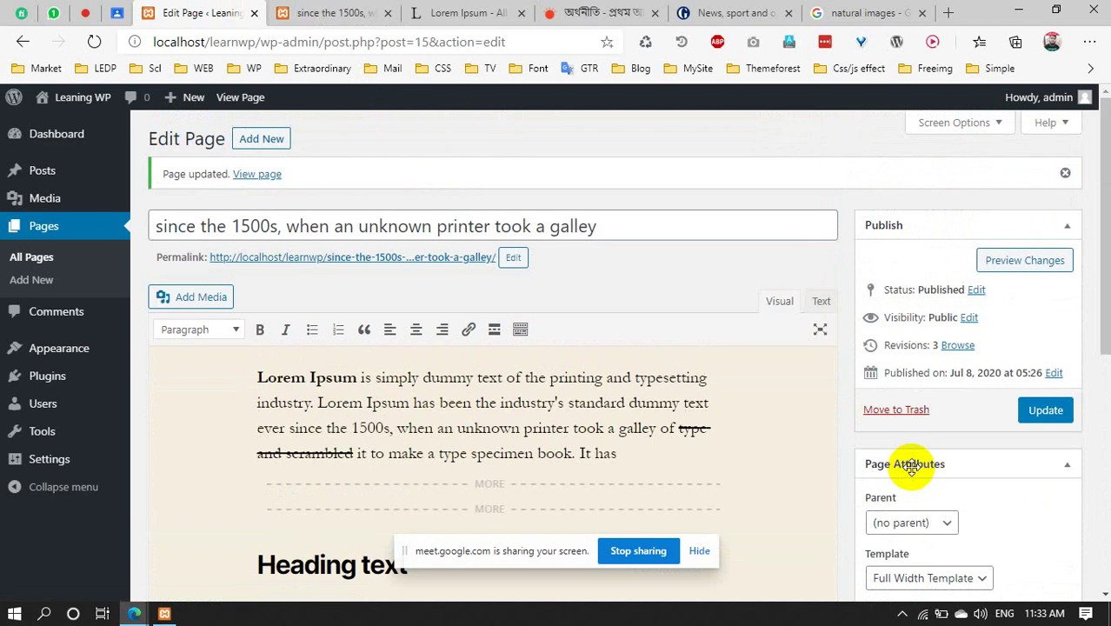
# List all pages and move Sample Page to the Trash with a bulk action
pyautogui.click(33, 258)
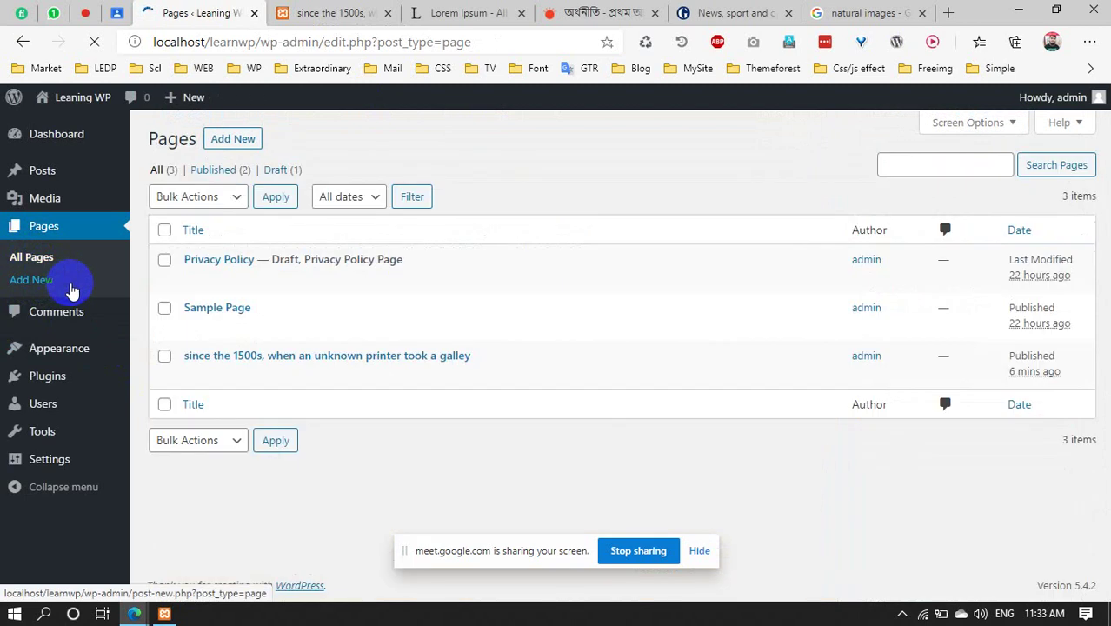
pyautogui.click(164, 308)
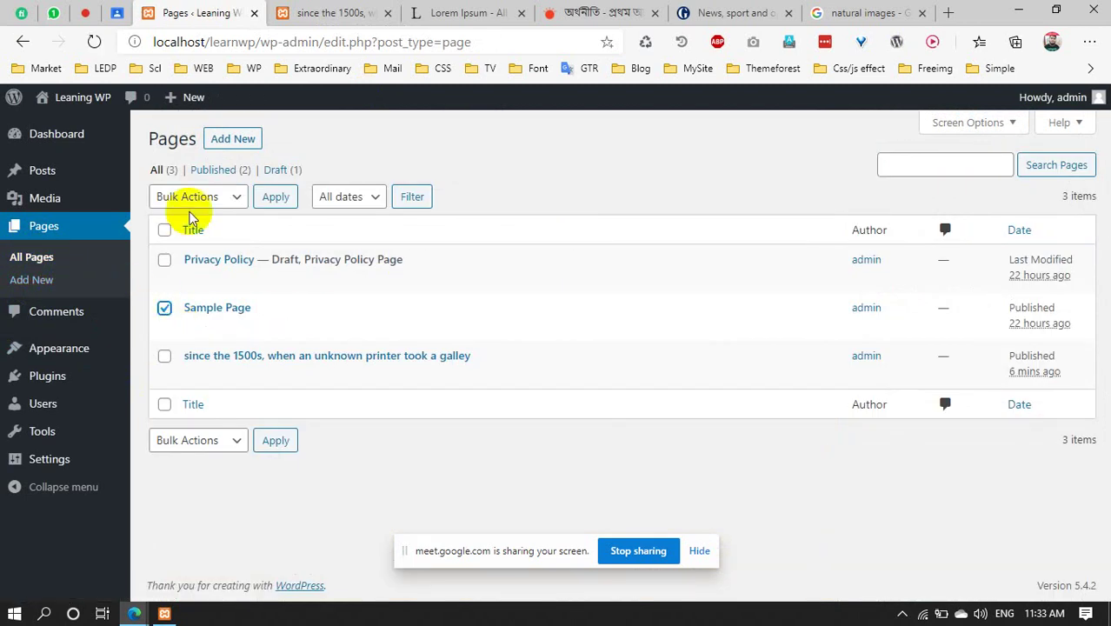
pyautogui.click(191, 202)
pyautogui.click(186, 253)
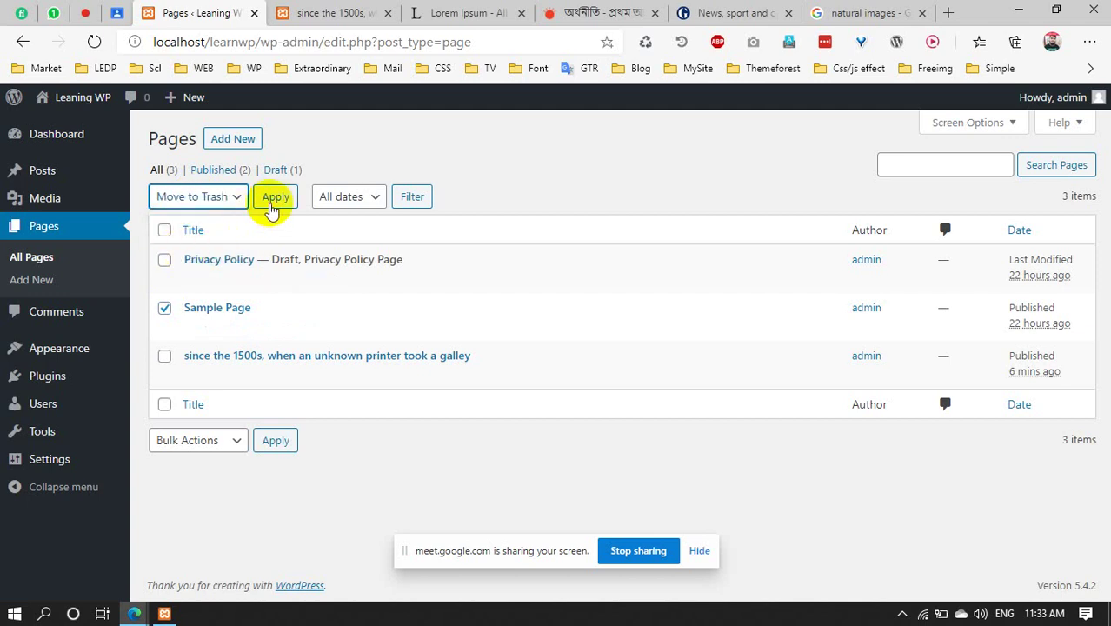
pyautogui.click(275, 198)
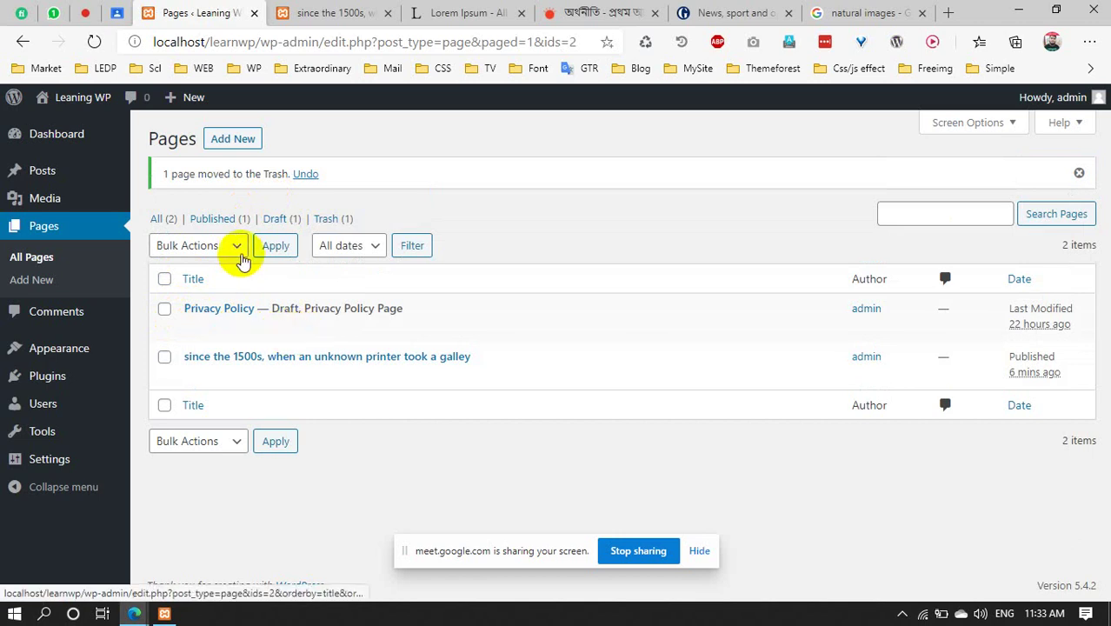
# Move the page "since the 1500s, when an unknown printer took a galley" to the Trash
pyautogui.click(223, 251)
pyautogui.click(164, 356)
pyautogui.click(164, 356)
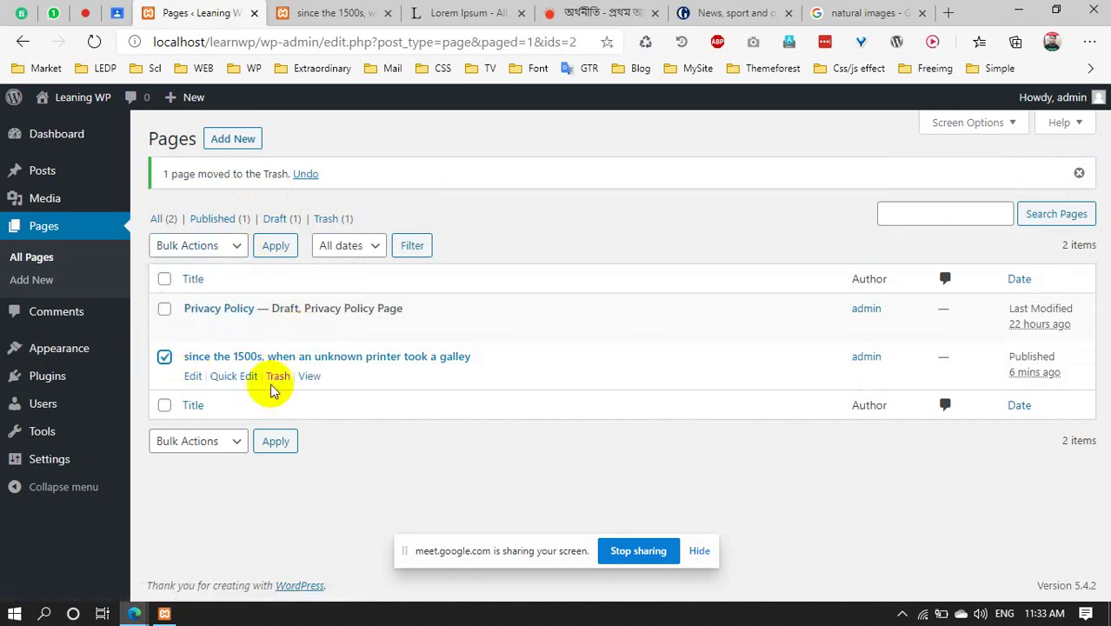
pyautogui.click(278, 376)
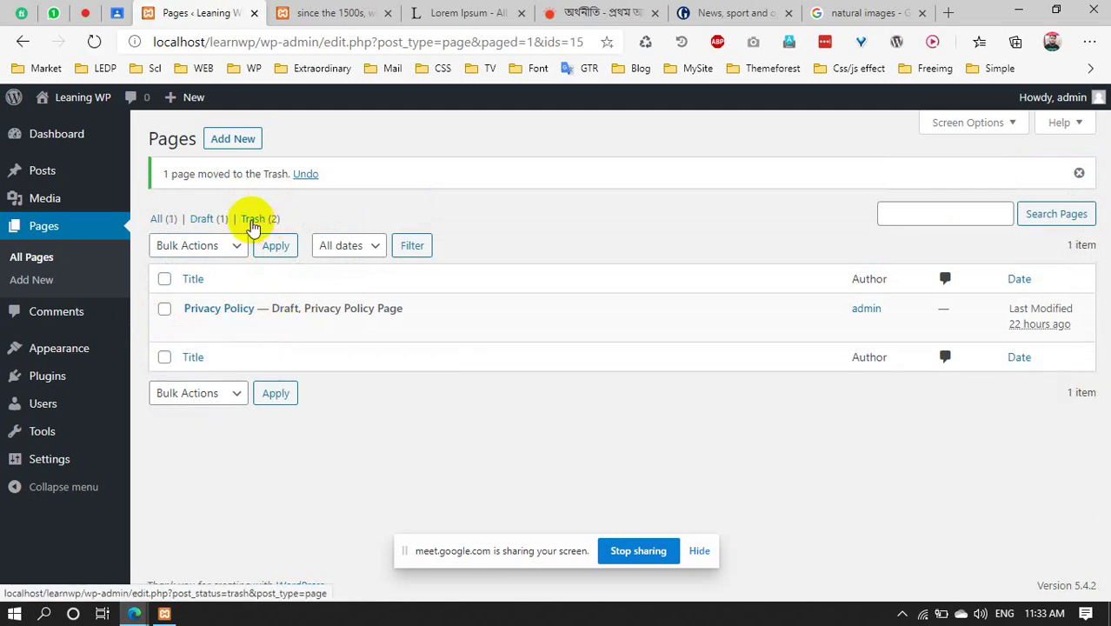
# Select all pages in the Trash and delete them permanently with a bulk action
pyautogui.click(252, 220)
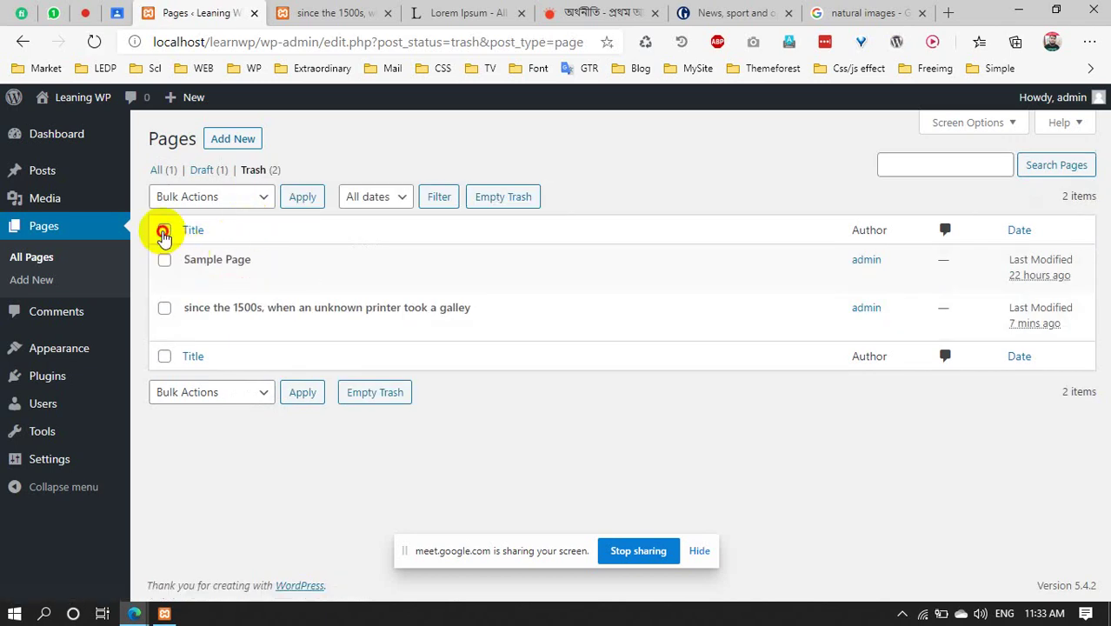
pyautogui.click(164, 229)
pyautogui.click(166, 391)
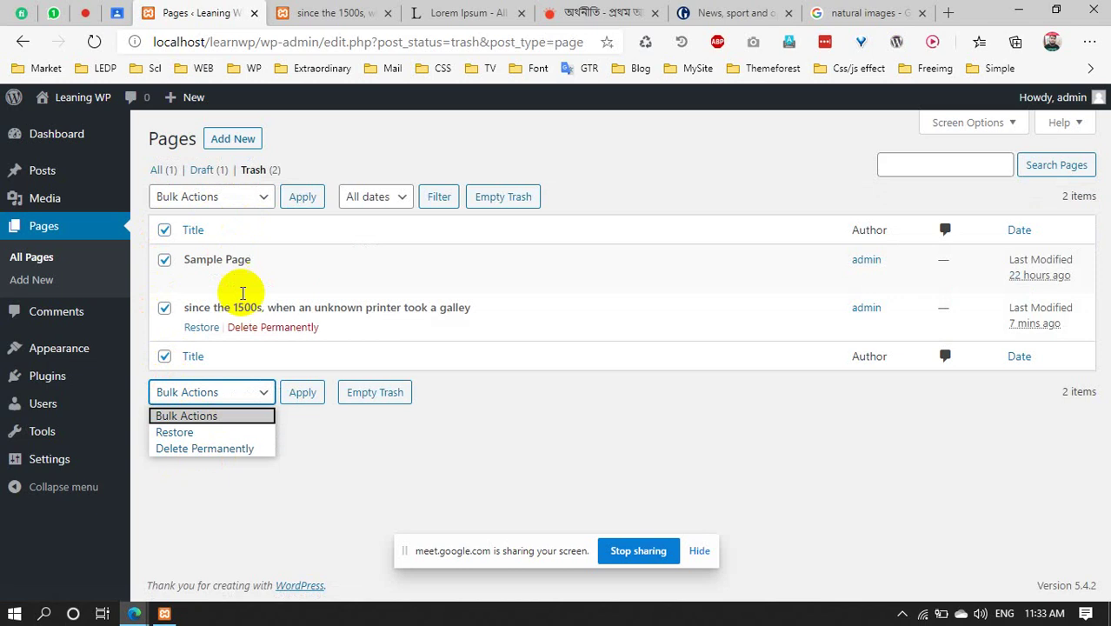
pyautogui.click(217, 447)
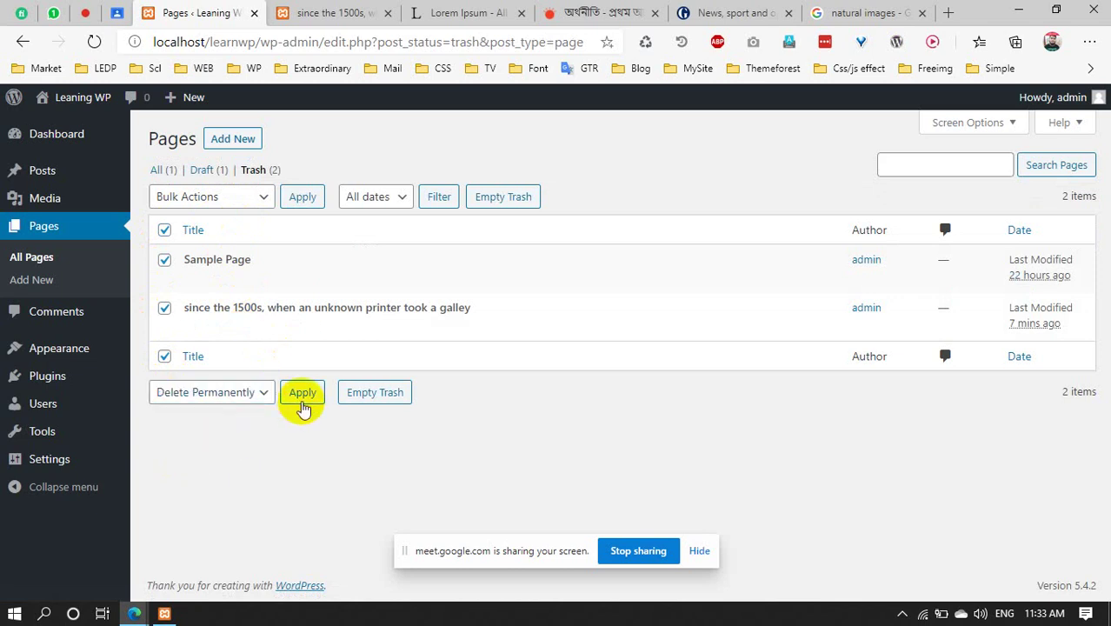
pyautogui.click(304, 398)
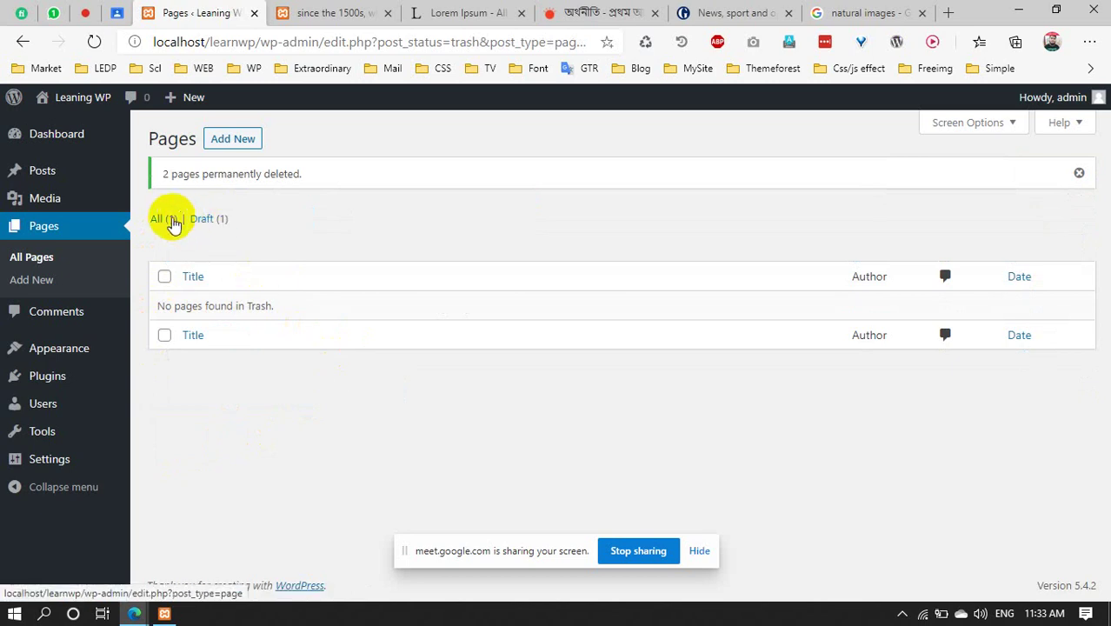
# Show the list of all remaining pages, then open the site's Comments list and examine its entries
pyautogui.click(165, 220)
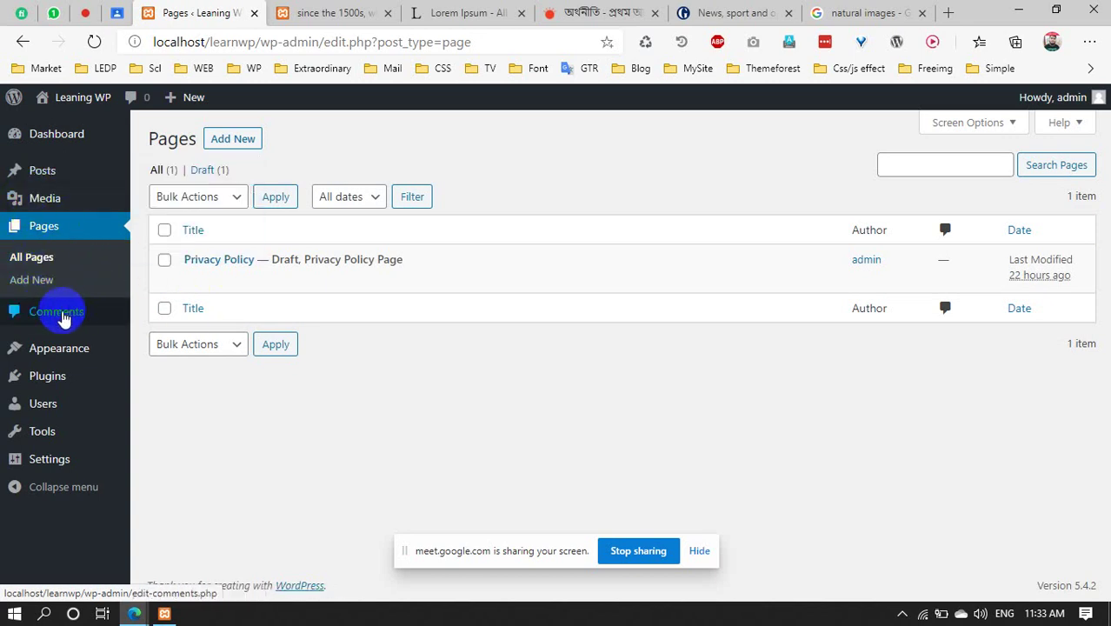
pyautogui.click(56, 313)
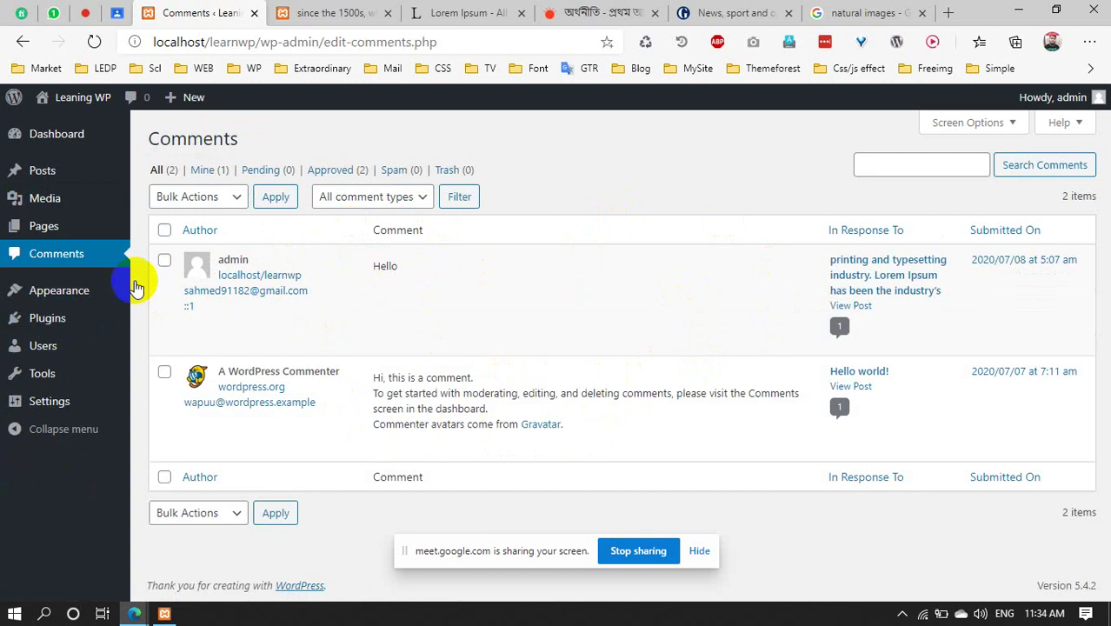
pyautogui.moveTo(61, 289)
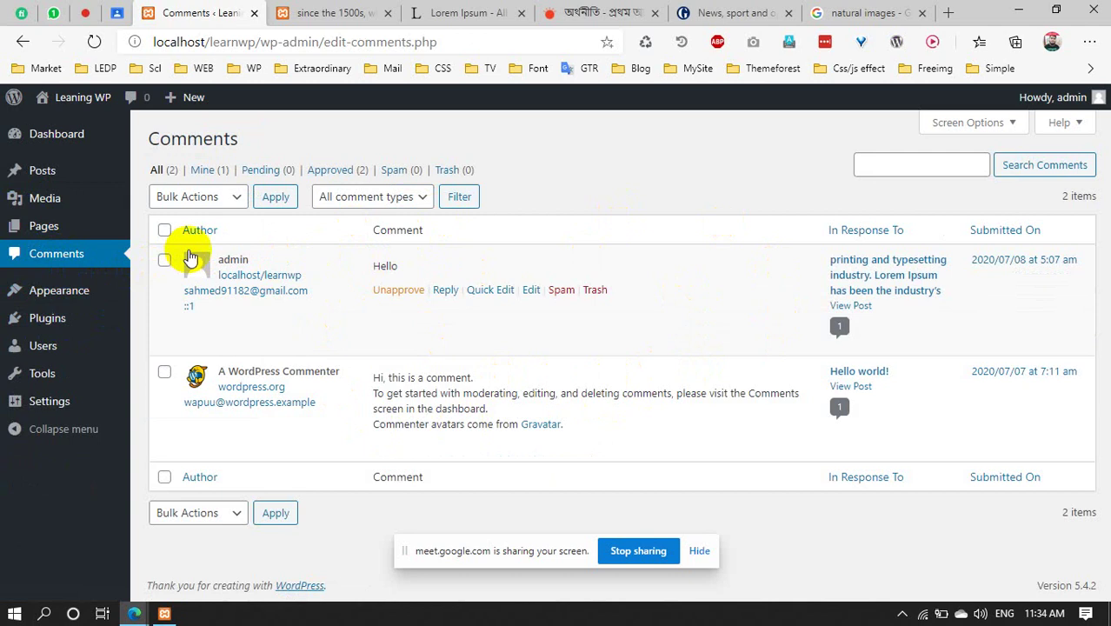
pyautogui.moveTo(243, 136); pyautogui.dragTo(119, 151)
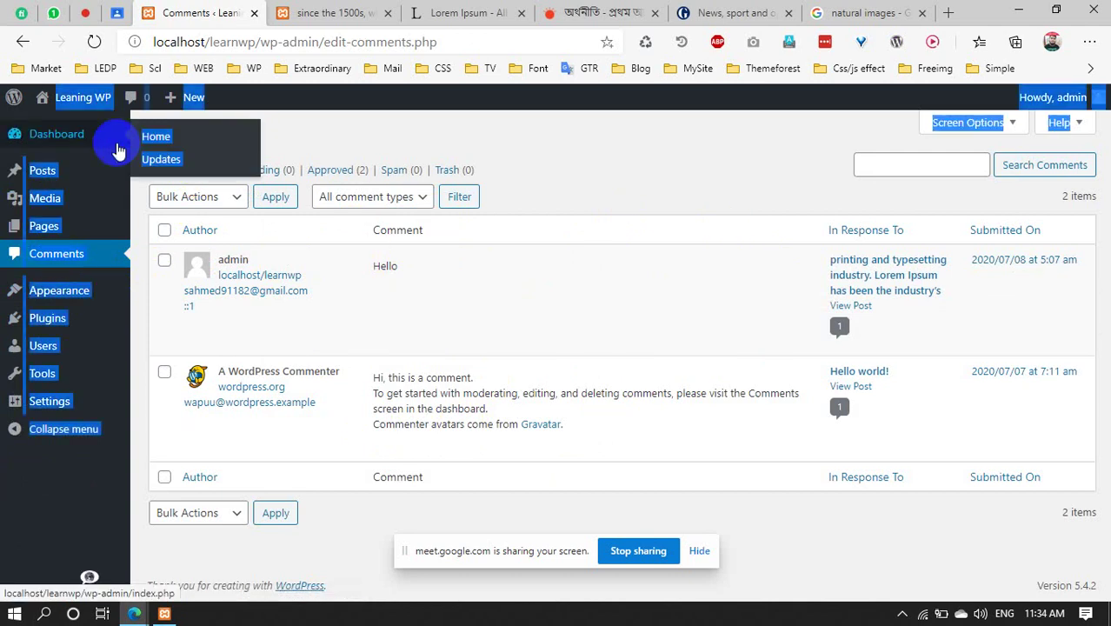
pyautogui.click(347, 149)
pyautogui.moveTo(69, 292)
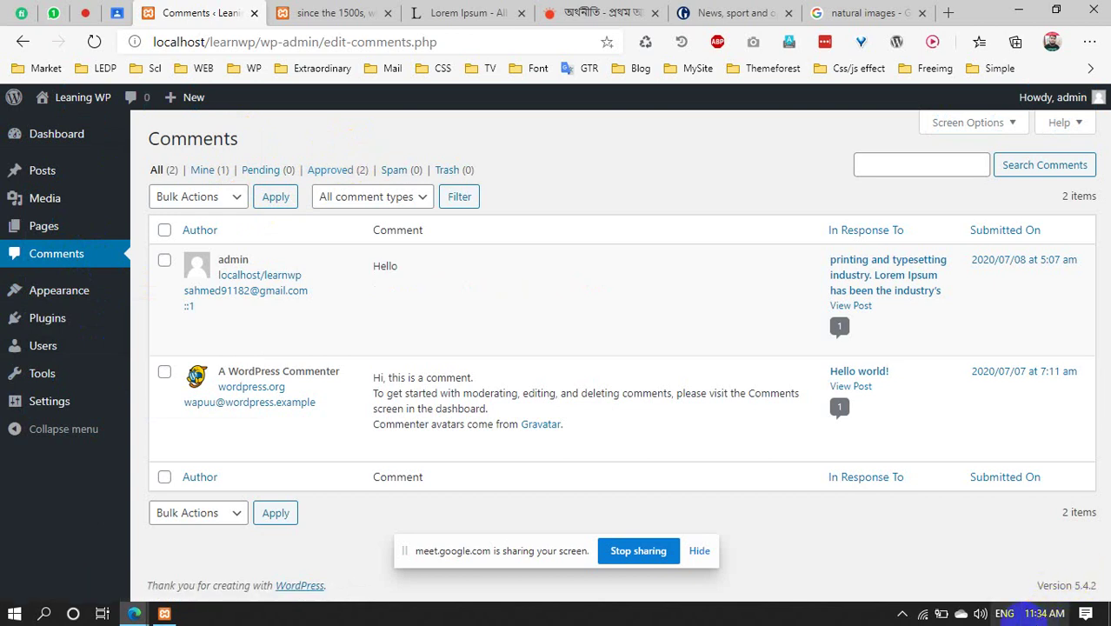
# Switch to the Google Meet call, stop sharing the screen and mute the microphone
pyautogui.click(87, 12)
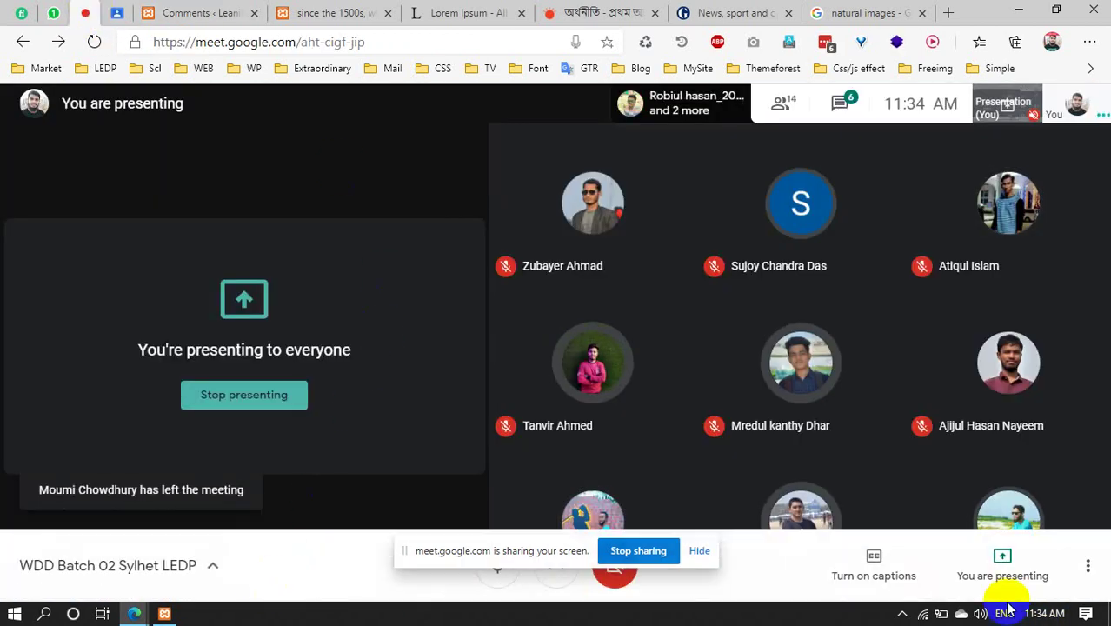
pyautogui.click(903, 613)
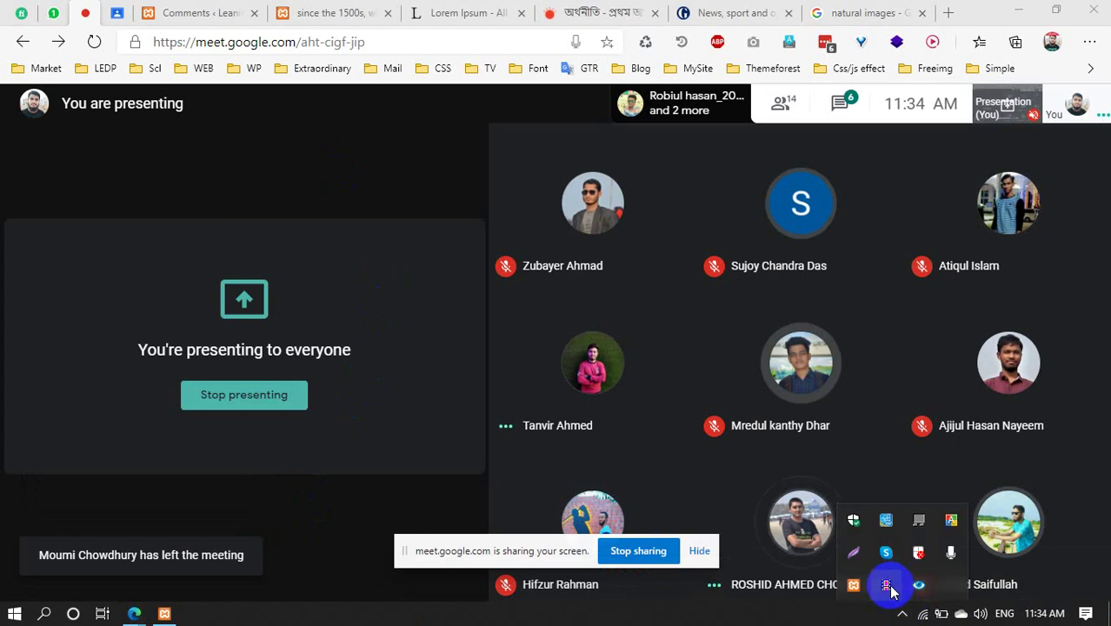
pyautogui.click(903, 614)
pyautogui.click(903, 613)
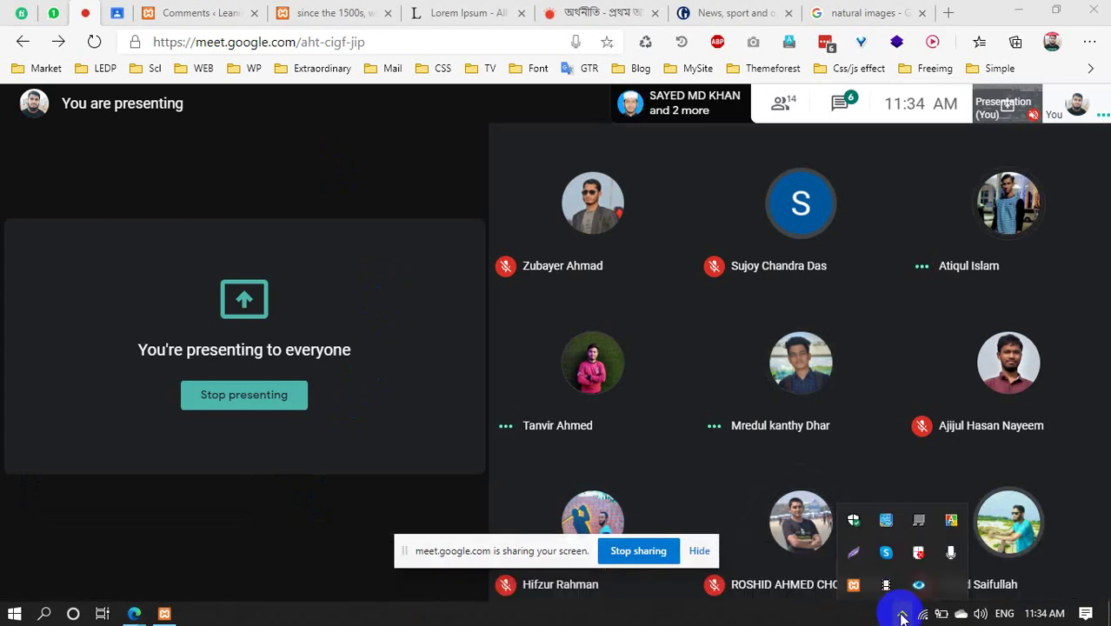
pyautogui.click(643, 550)
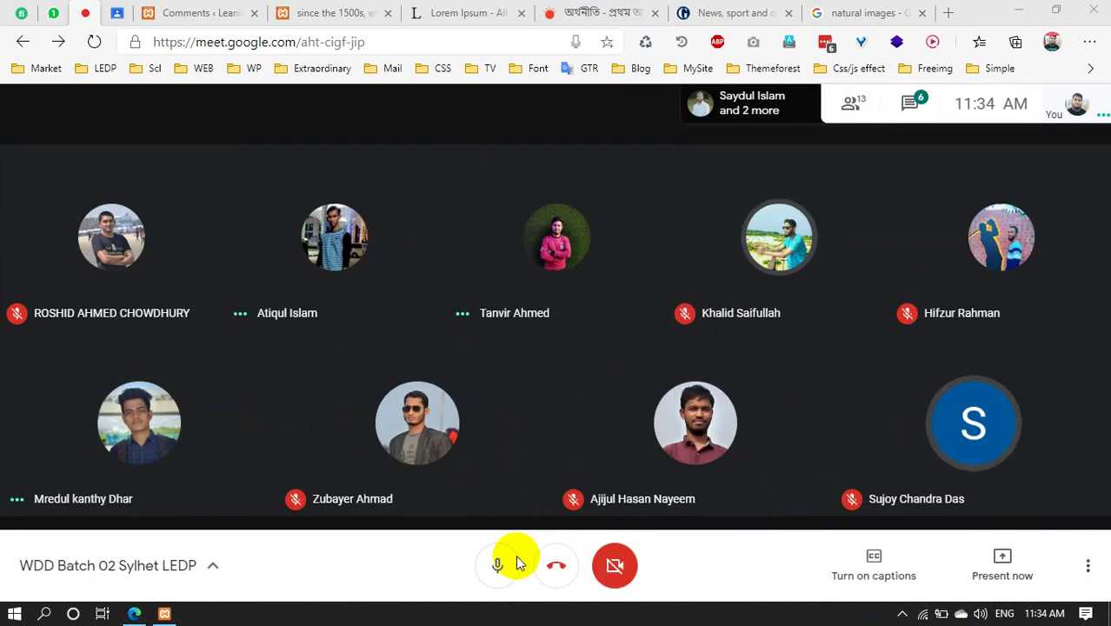
pyautogui.click(497, 565)
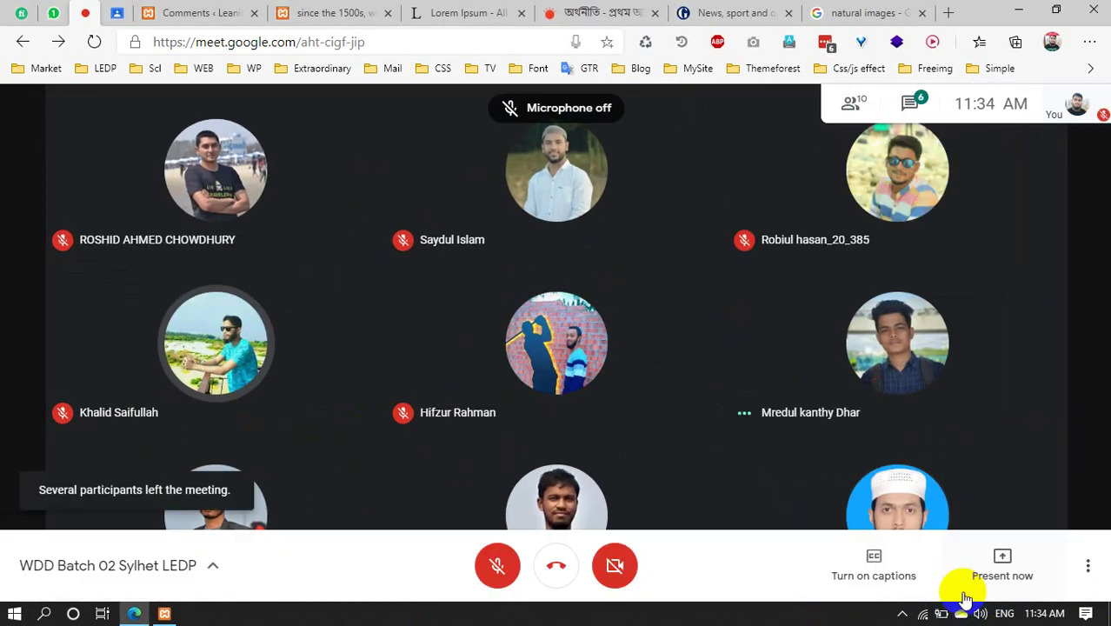
pyautogui.click(903, 613)
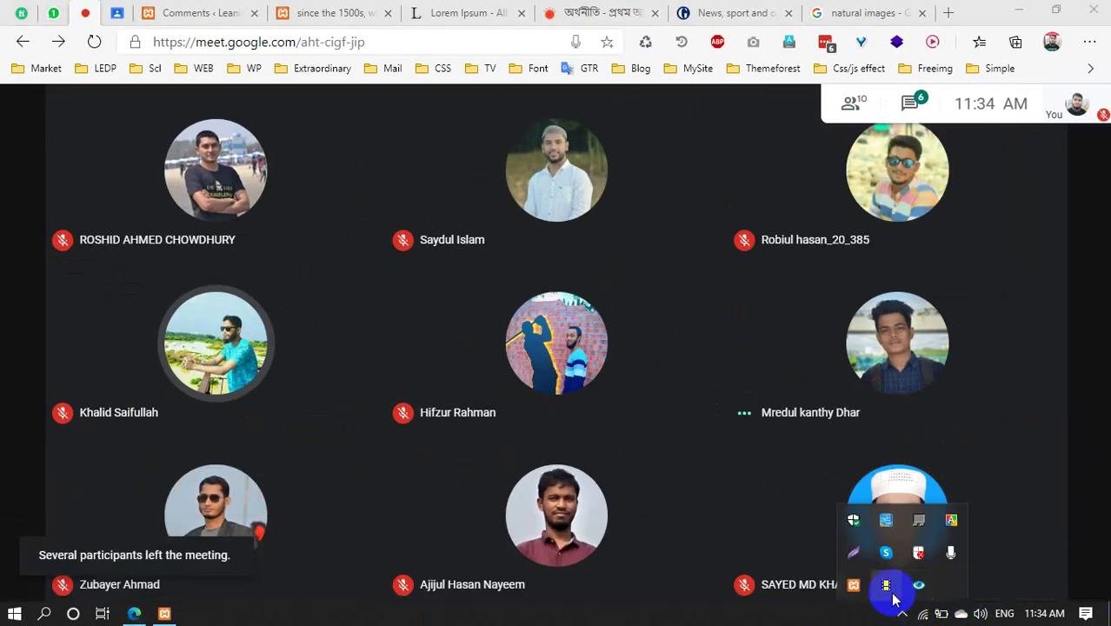
pyautogui.click(464, 568)
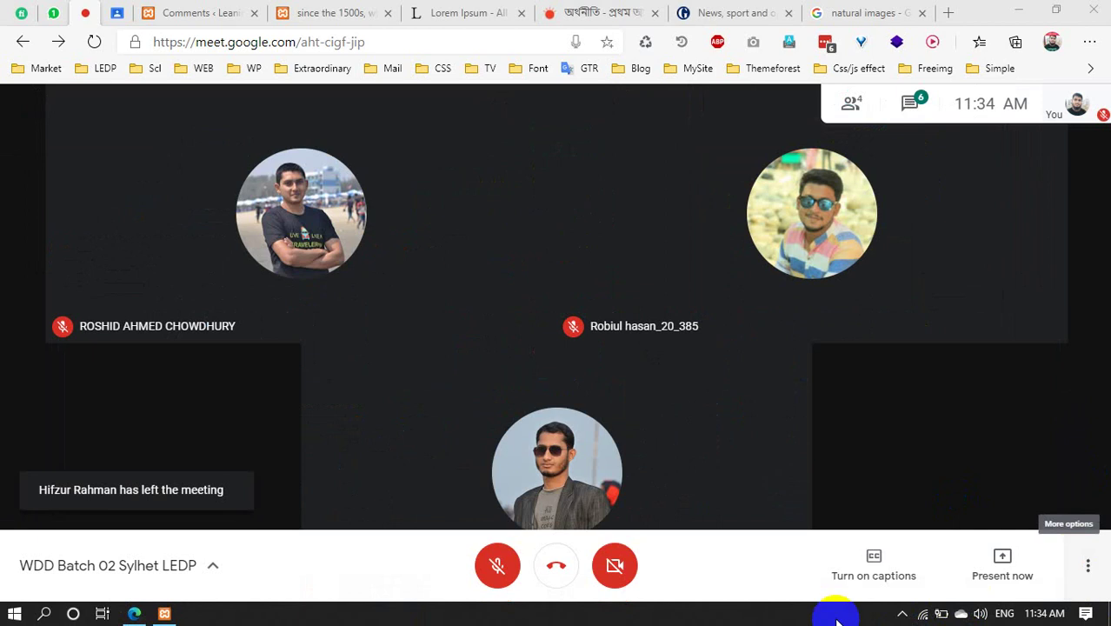
pyautogui.click(902, 613)
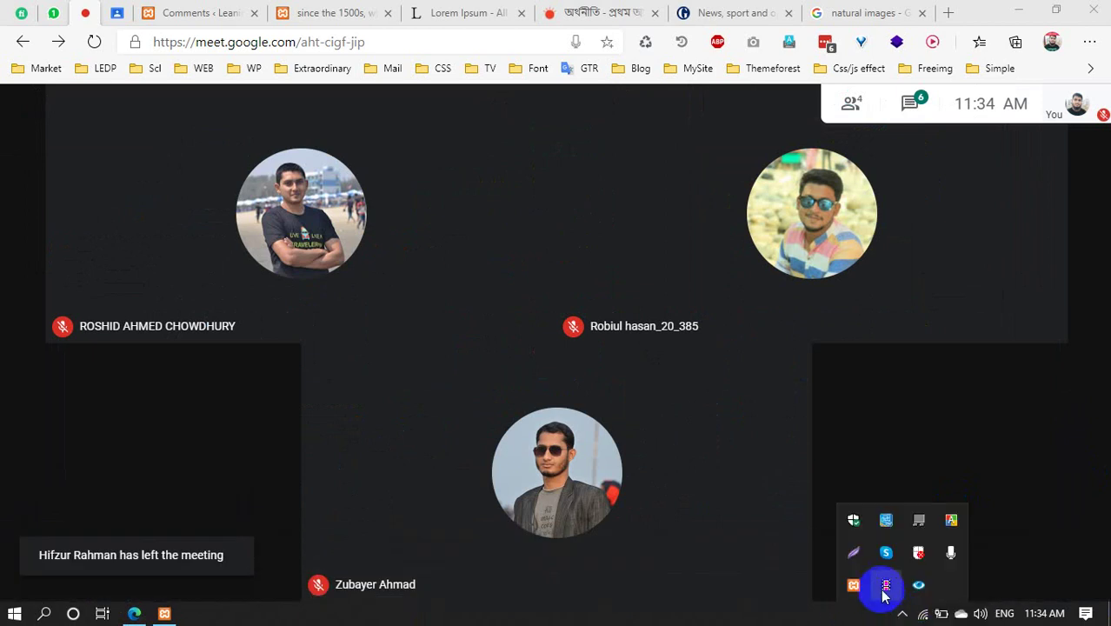
pyautogui.click(478, 573)
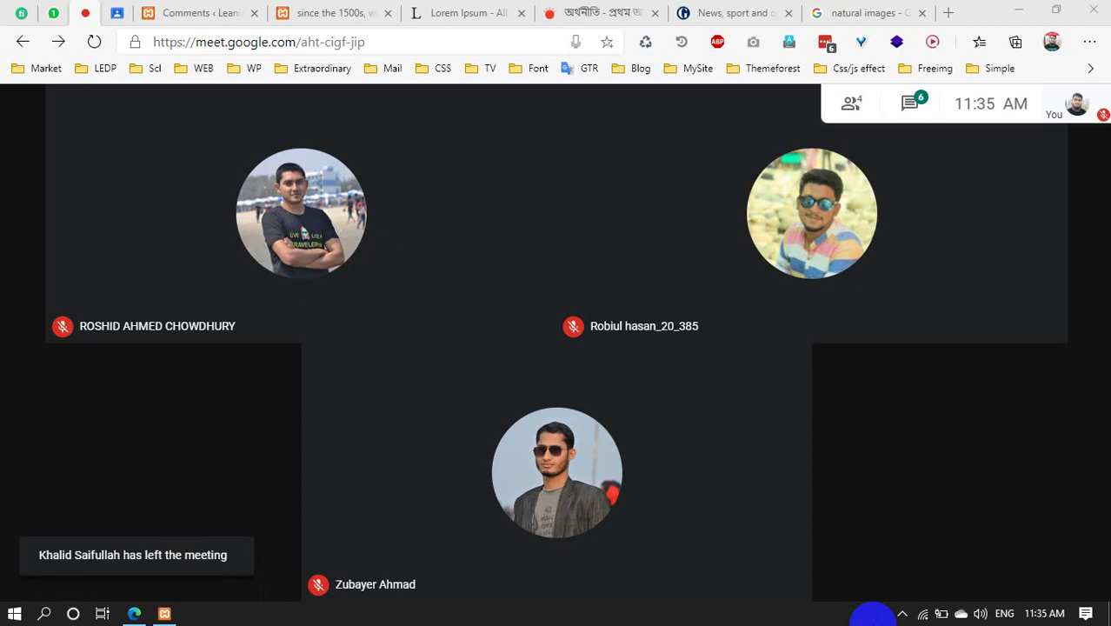
pyautogui.click(903, 613)
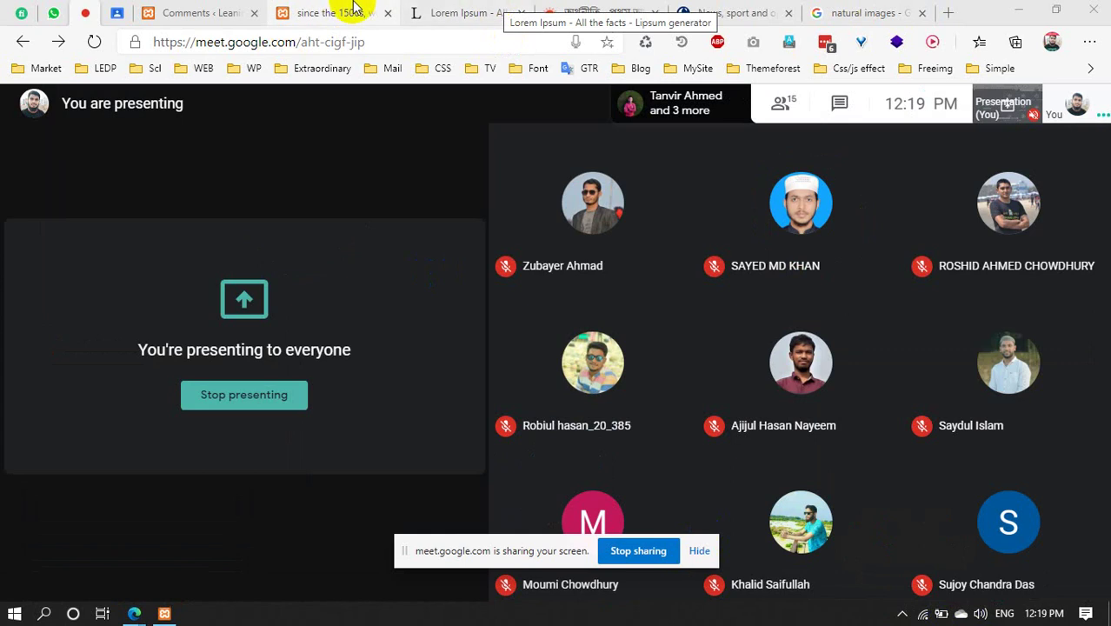
# Close the Lorem Ipsum generator page and return to the WordPress Comments list
pyautogui.click(520, 13)
pyautogui.click(224, 12)
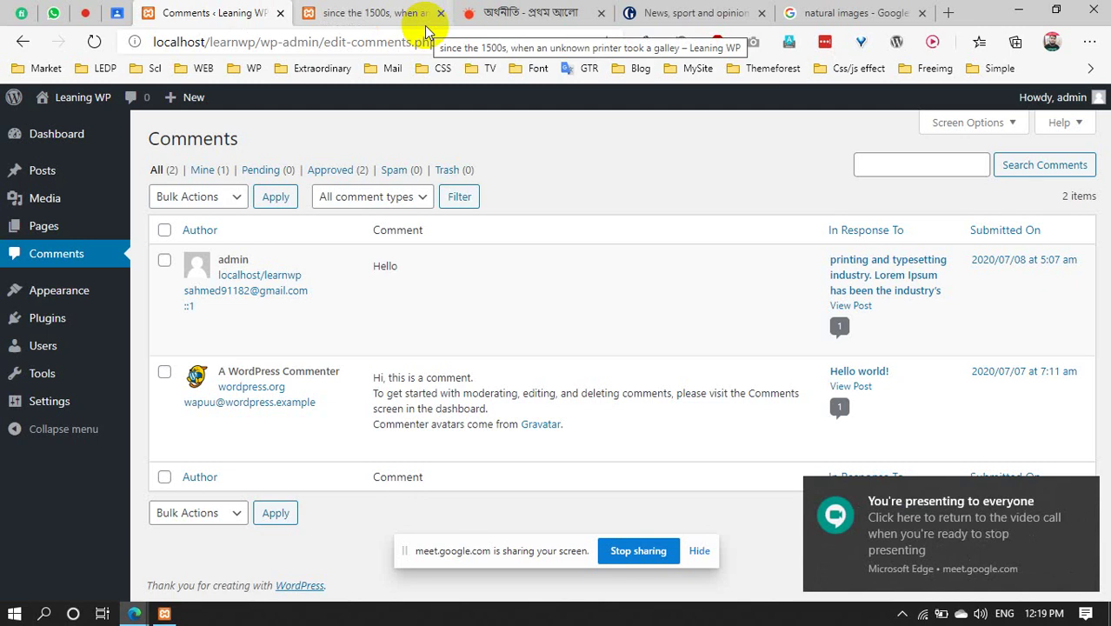
pyautogui.moveTo(82, 223)
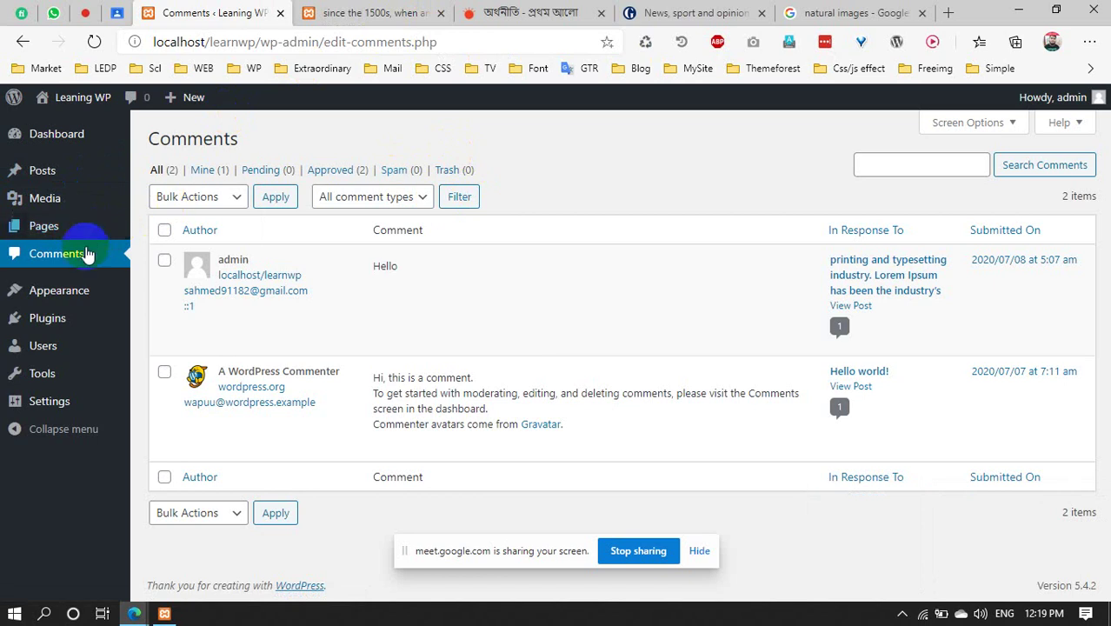
pyautogui.moveTo(58, 290)
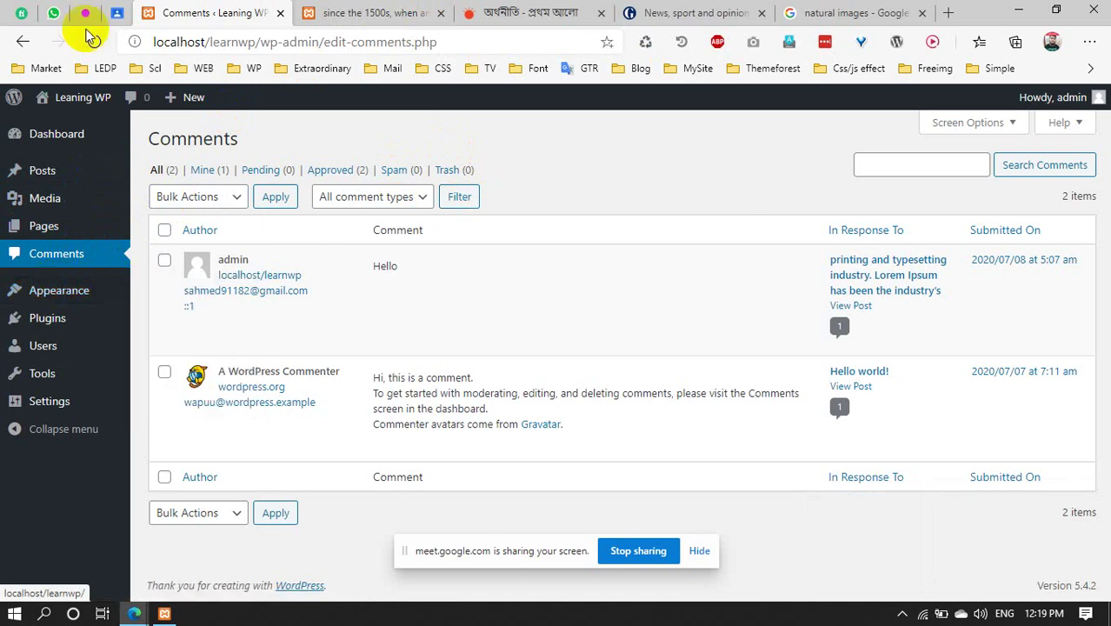
# Switch to the Google Meet call, look through its full participant list and close the list
pyautogui.click(80, 16)
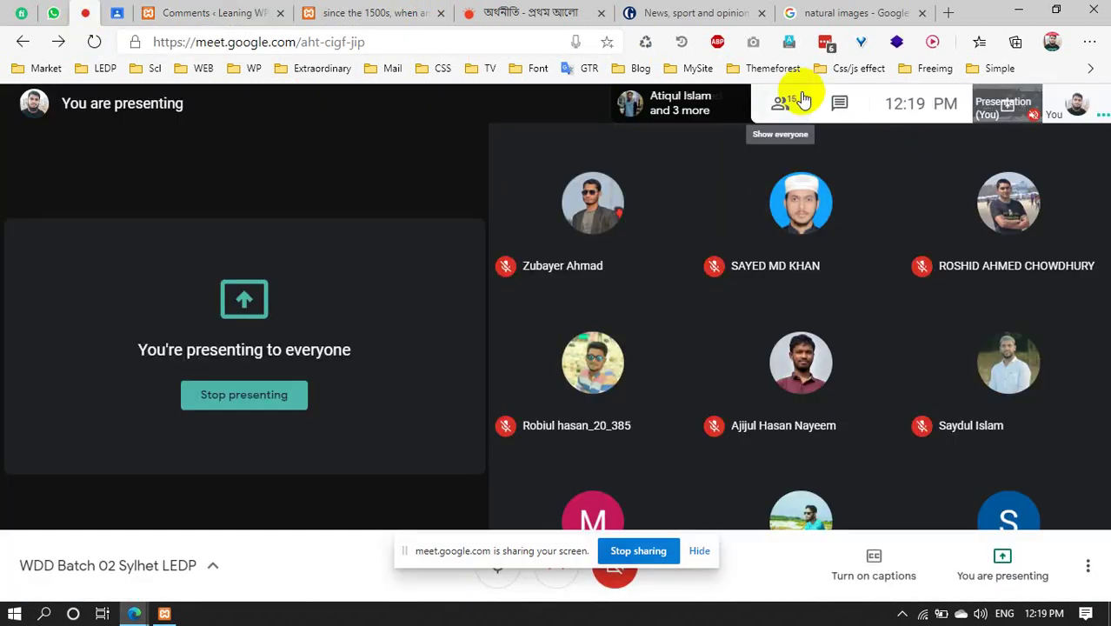
pyautogui.click(803, 99)
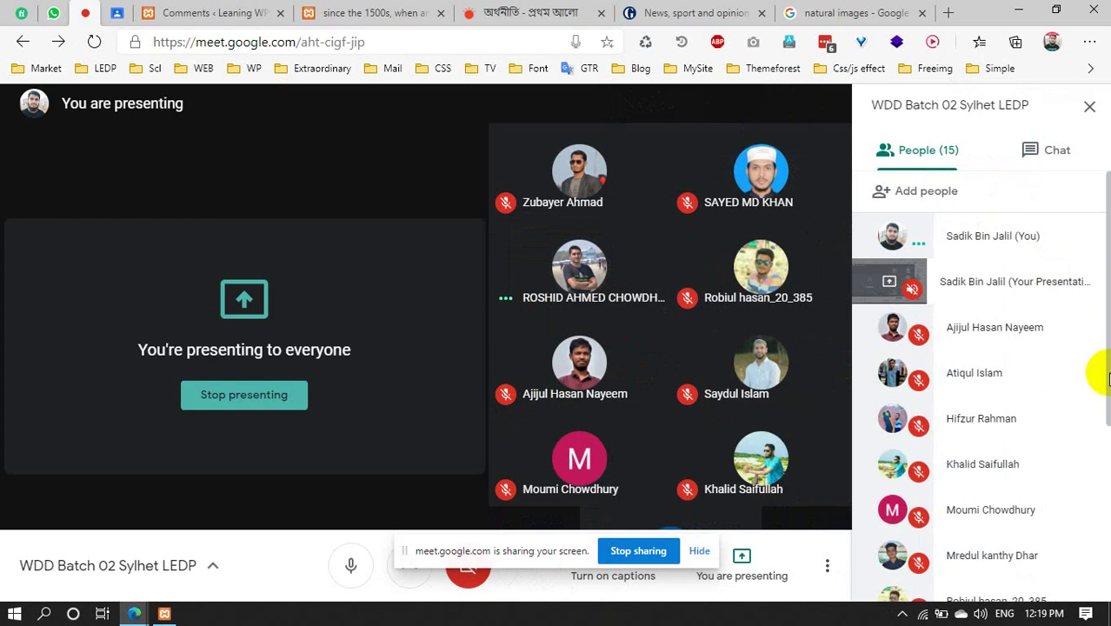
pyautogui.scroll(-1, 1099, 420)
pyautogui.scroll(-3, 1099, 420)
pyautogui.scroll(4, 1098, 419)
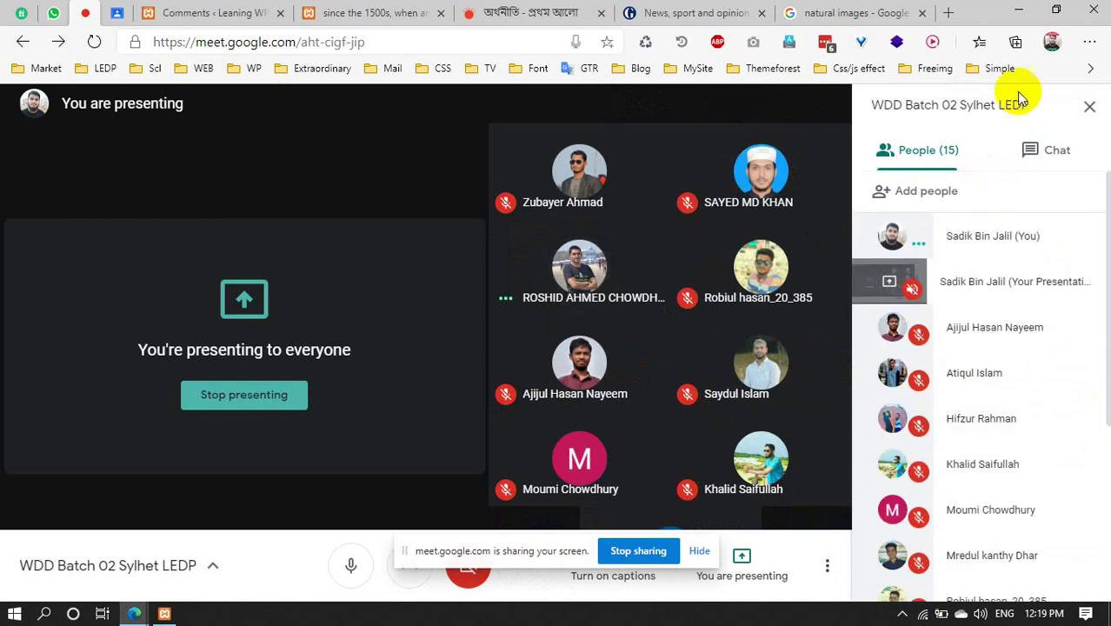
pyautogui.click(1089, 107)
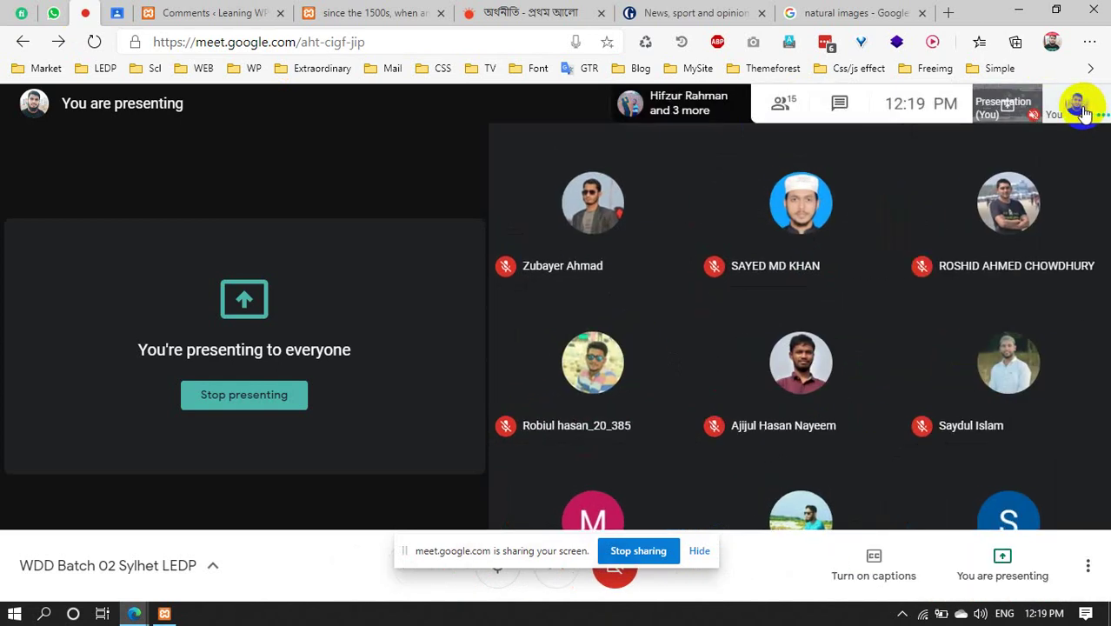
pyautogui.click(491, 9)
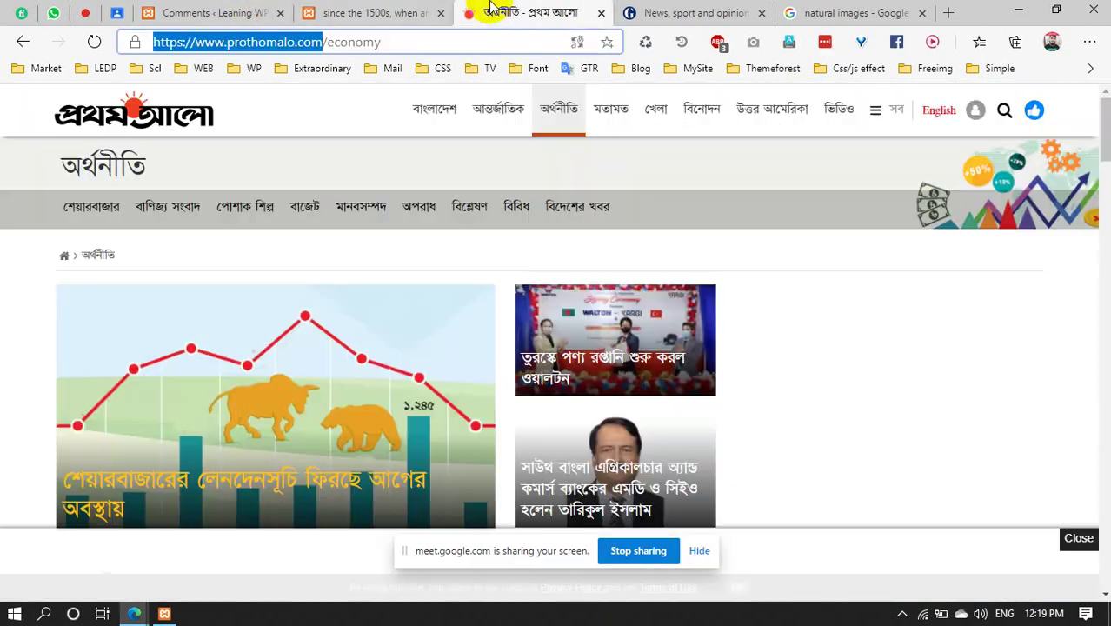
pyautogui.click(176, 7)
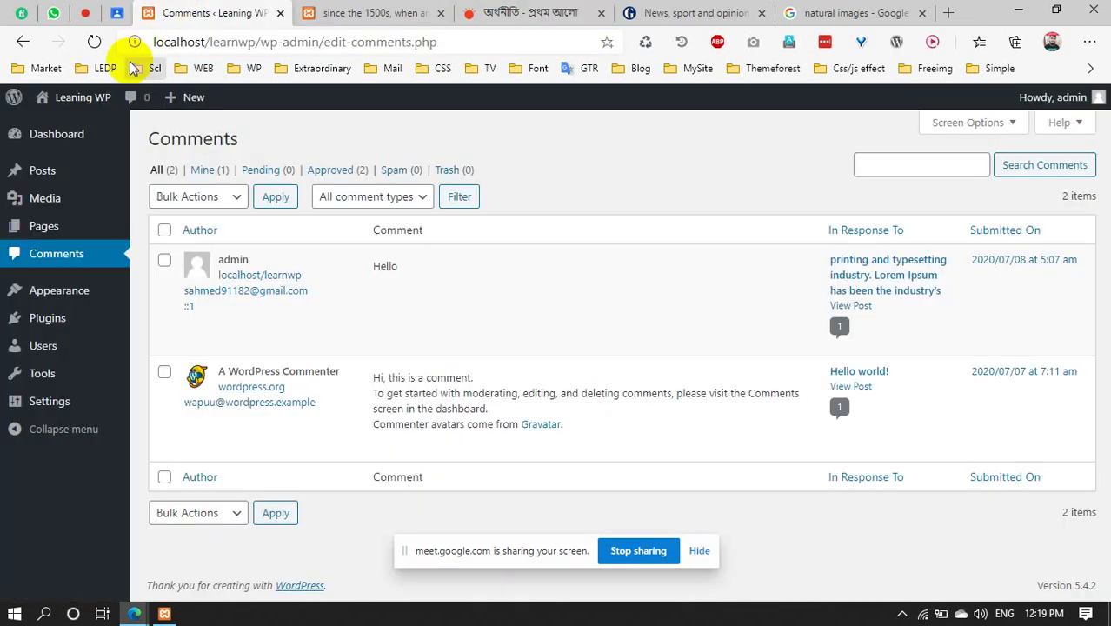
pyautogui.click(502, 9)
pyautogui.click(330, 9)
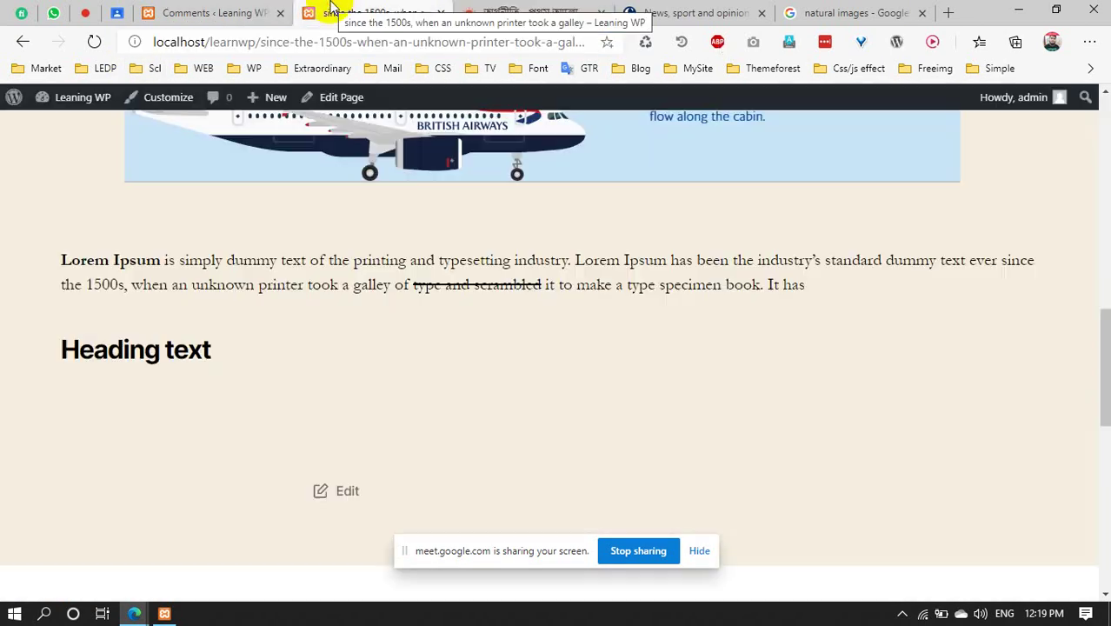
# Return to the WordPress admin, open the site's Themes page and examine the installed themes
pyautogui.click(241, 7)
pyautogui.moveTo(90, 347)
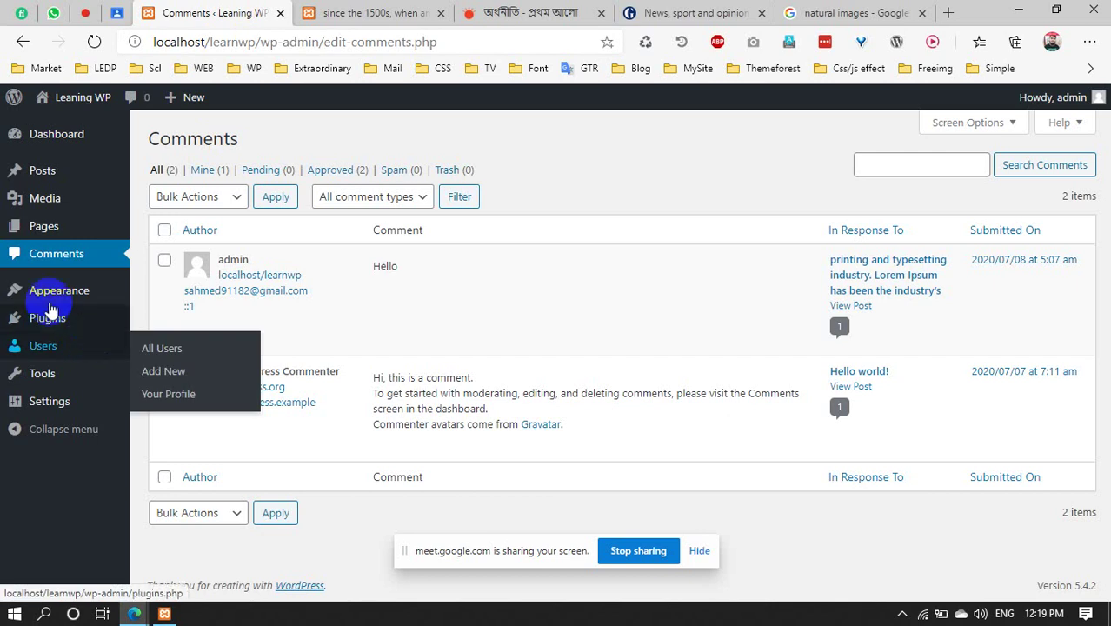
pyautogui.moveTo(119, 292)
pyautogui.click(158, 296)
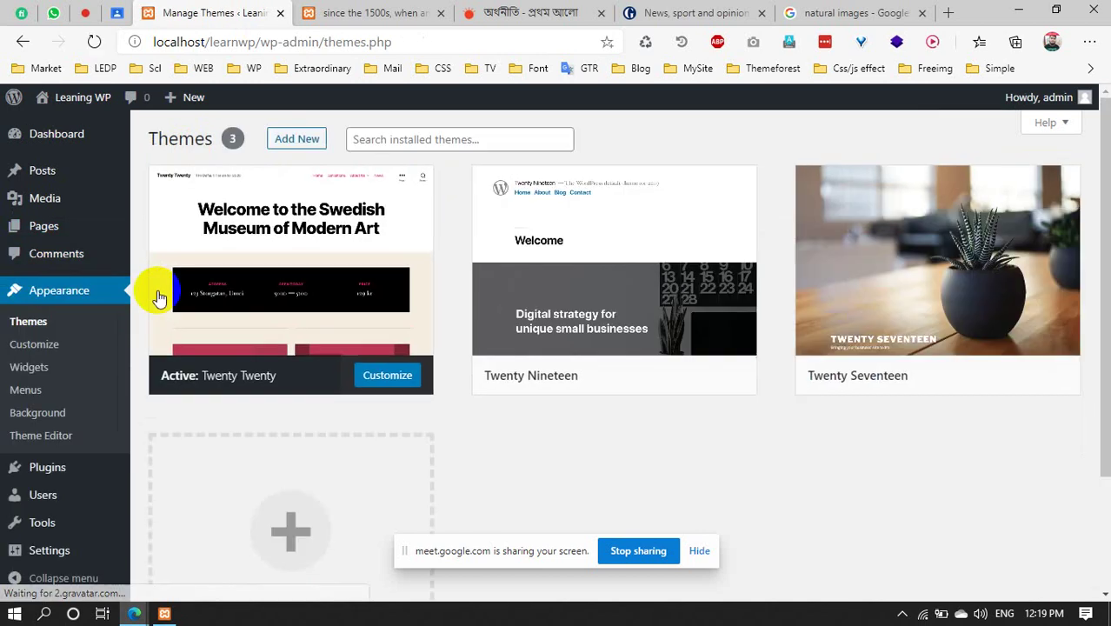
pyautogui.moveTo(211, 302)
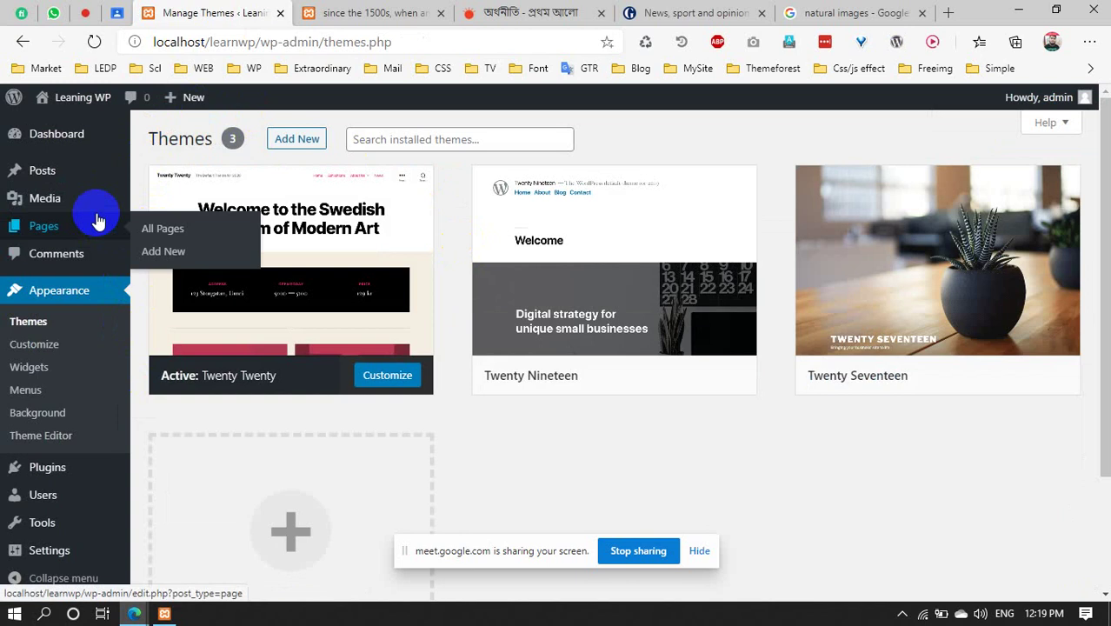
pyautogui.moveTo(61, 145)
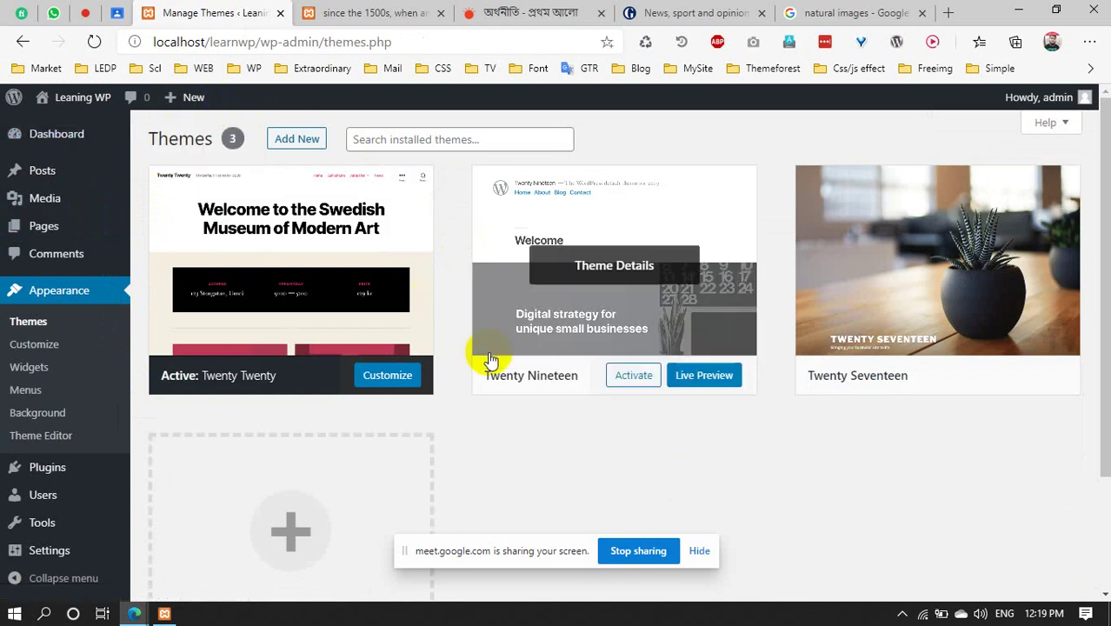
pyautogui.moveTo(1057, 282)
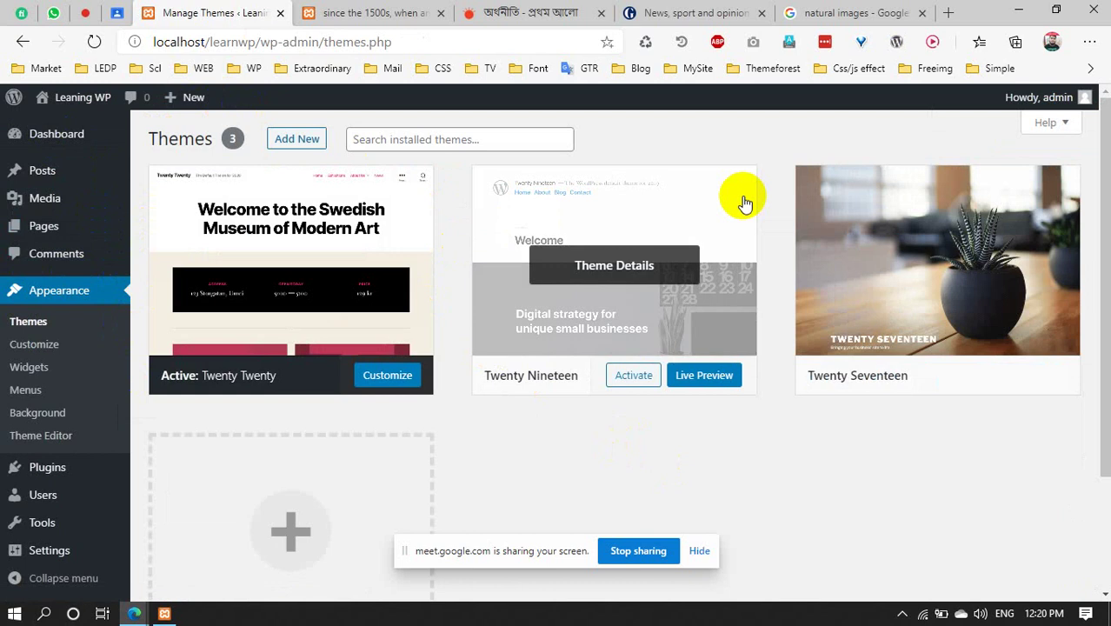
pyautogui.moveTo(156, 195)
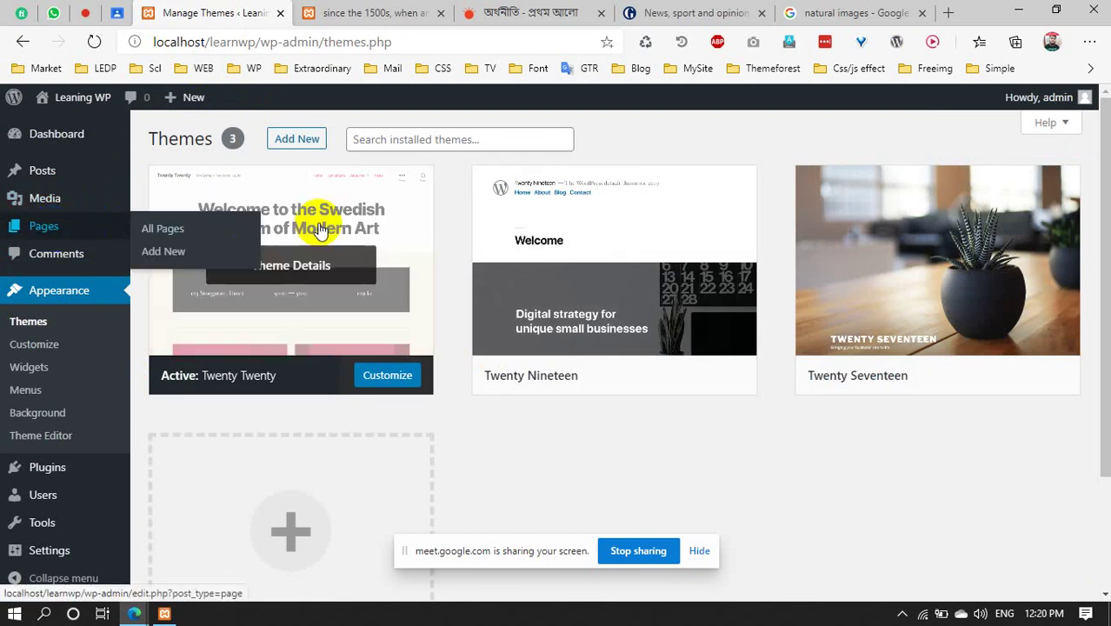
pyautogui.moveTo(167, 140); pyautogui.dragTo(213, 139)
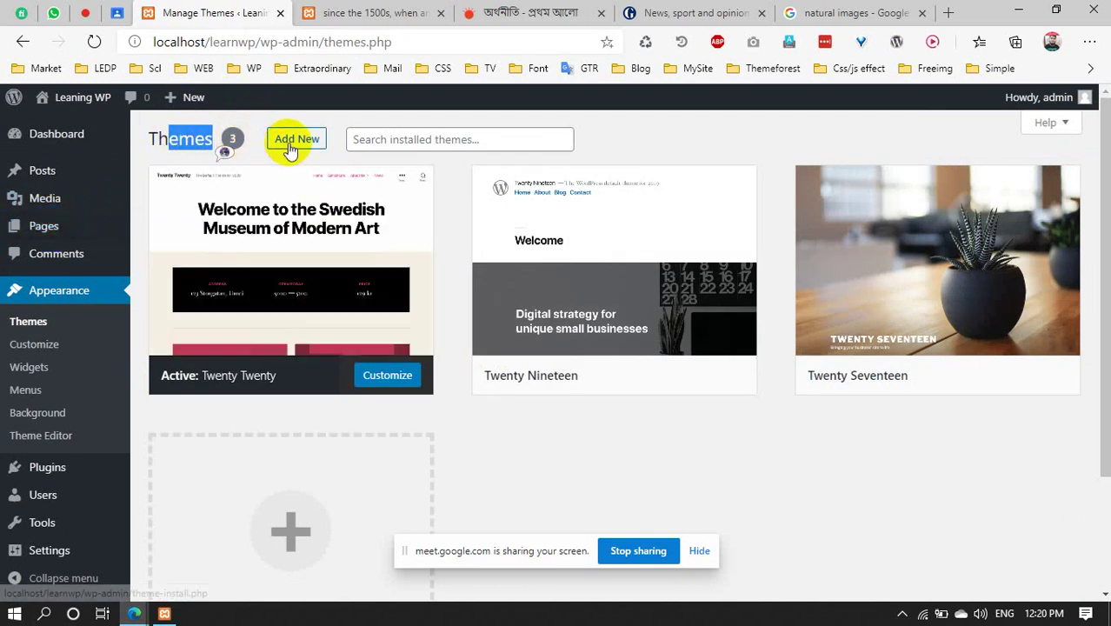
pyautogui.moveTo(550, 355)
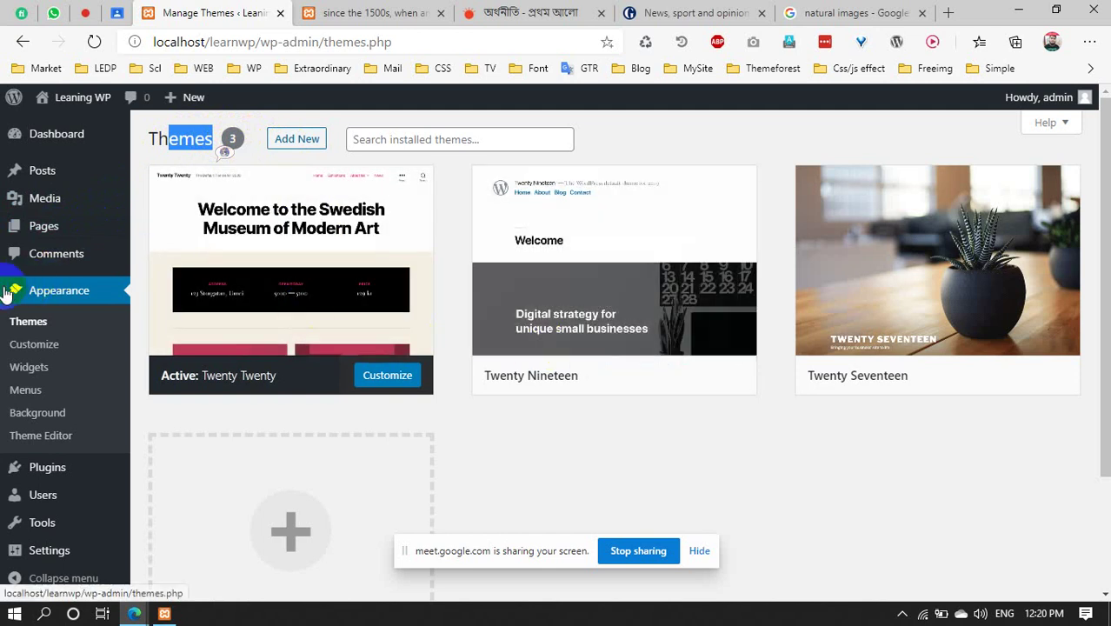
# Open the Add Themes page and browse the whole list of featured themes
pyautogui.click(296, 141)
pyautogui.scroll(-2, 689, 360)
pyautogui.scroll(2, 685, 357)
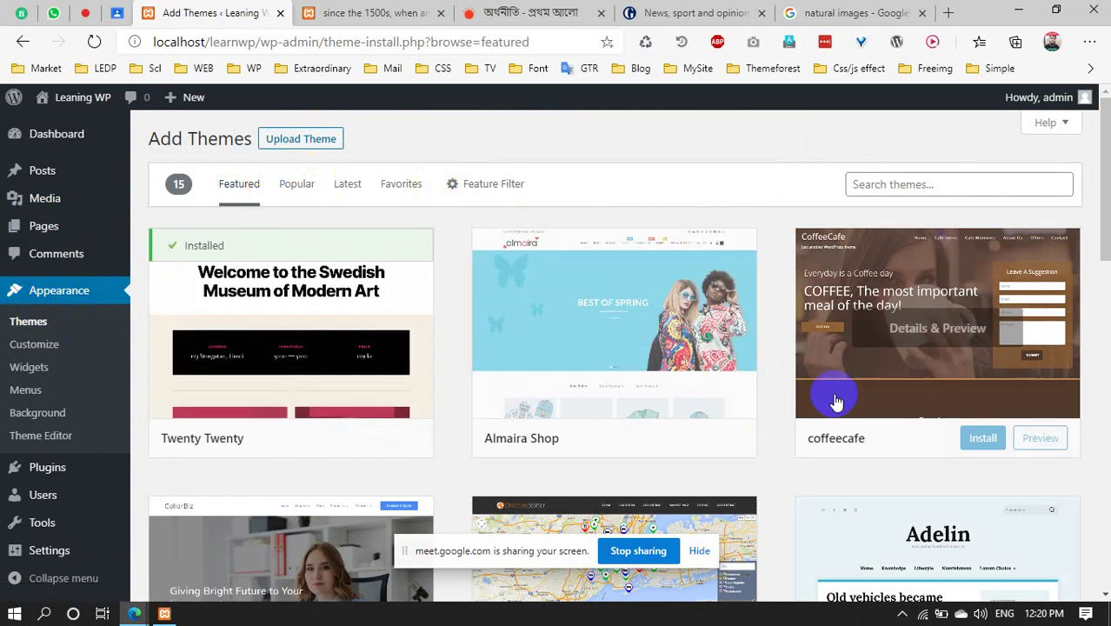
pyautogui.scroll(-4, 850, 405)
pyautogui.scroll(-3, 850, 408)
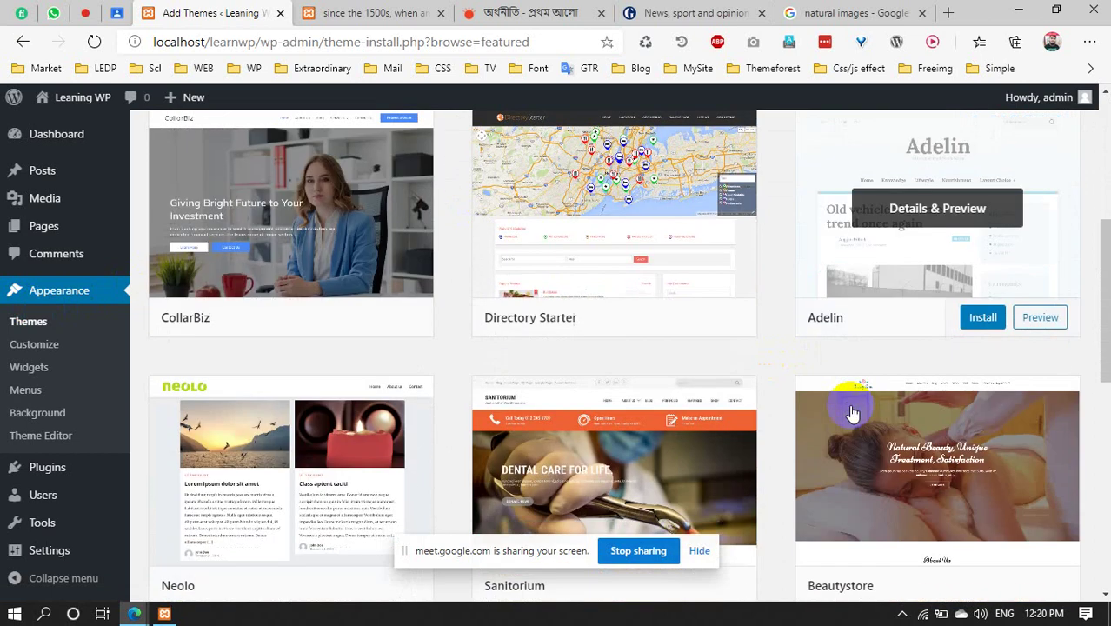
pyautogui.scroll(-4, 388, 338)
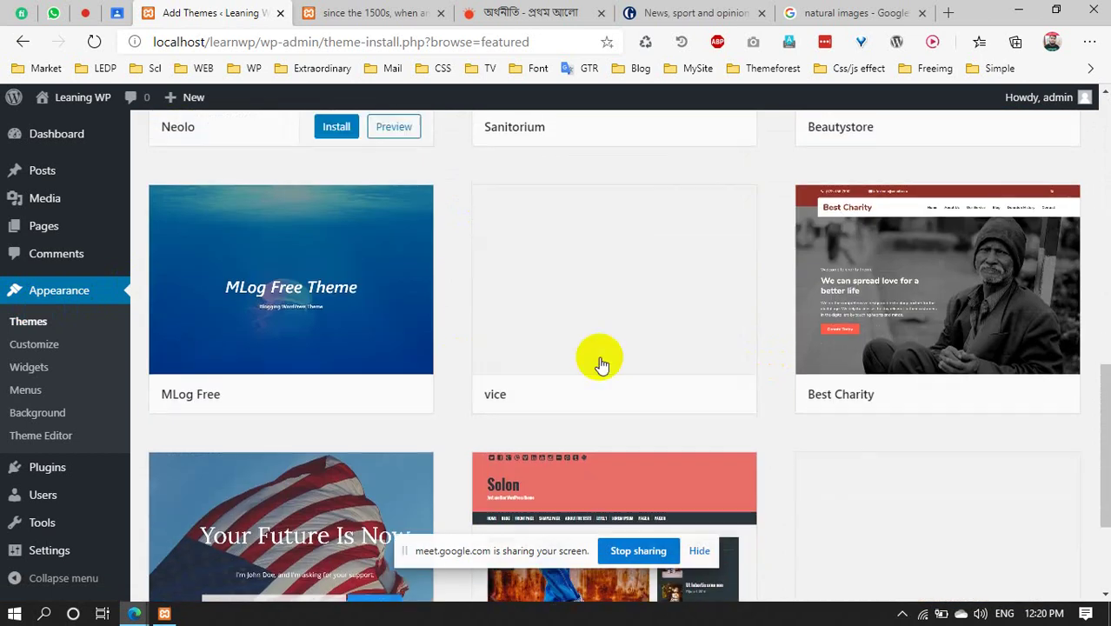
pyautogui.scroll(-3, 655, 365)
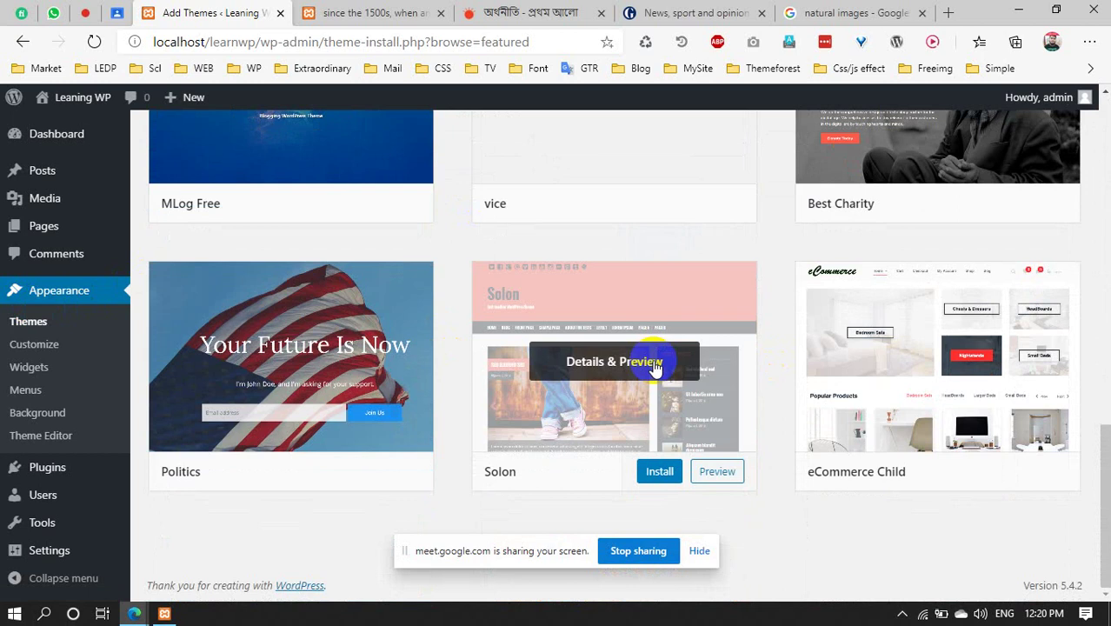
pyautogui.scroll(15, 656, 365)
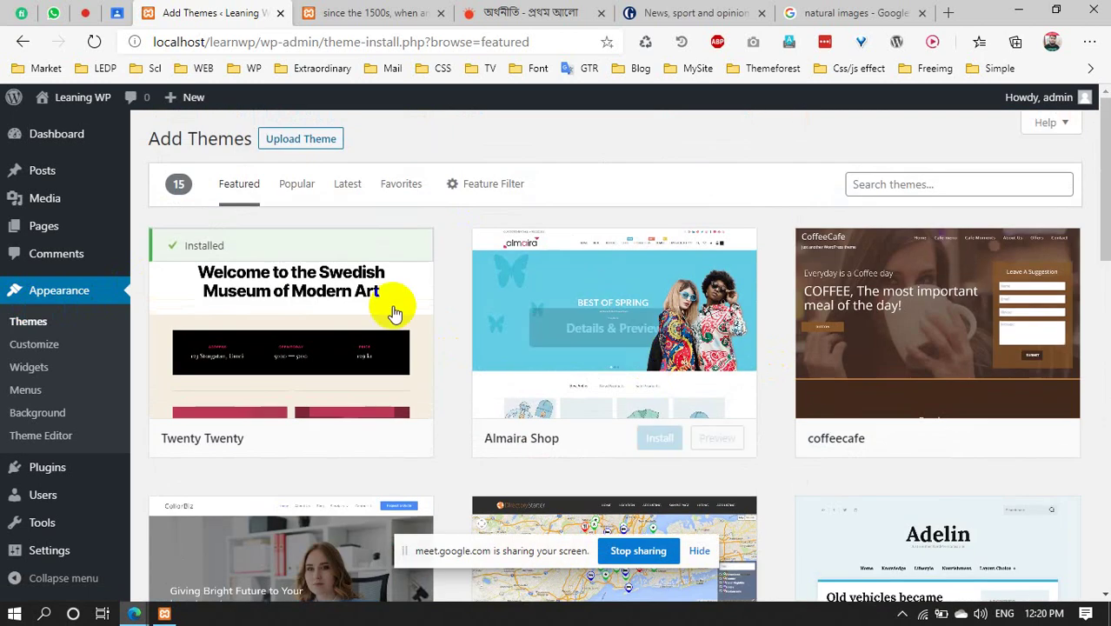
# Show the upload form for a zipped theme, open its file chooser and close it without choosing a file
pyautogui.moveTo(159, 139); pyautogui.dragTo(285, 144)
pyautogui.click(285, 144)
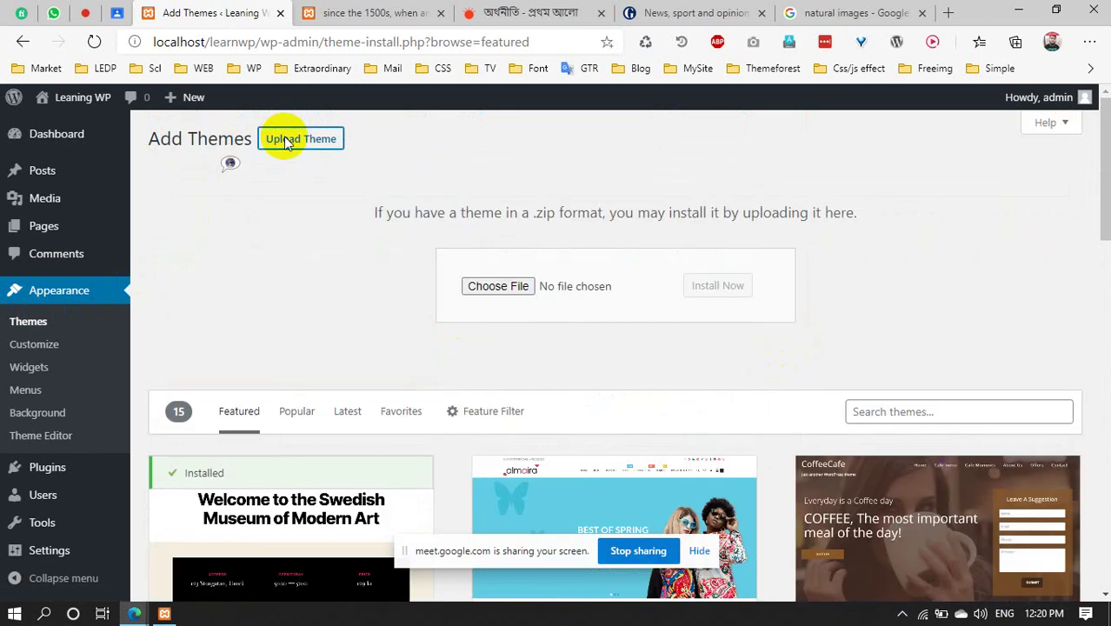
pyautogui.click(488, 286)
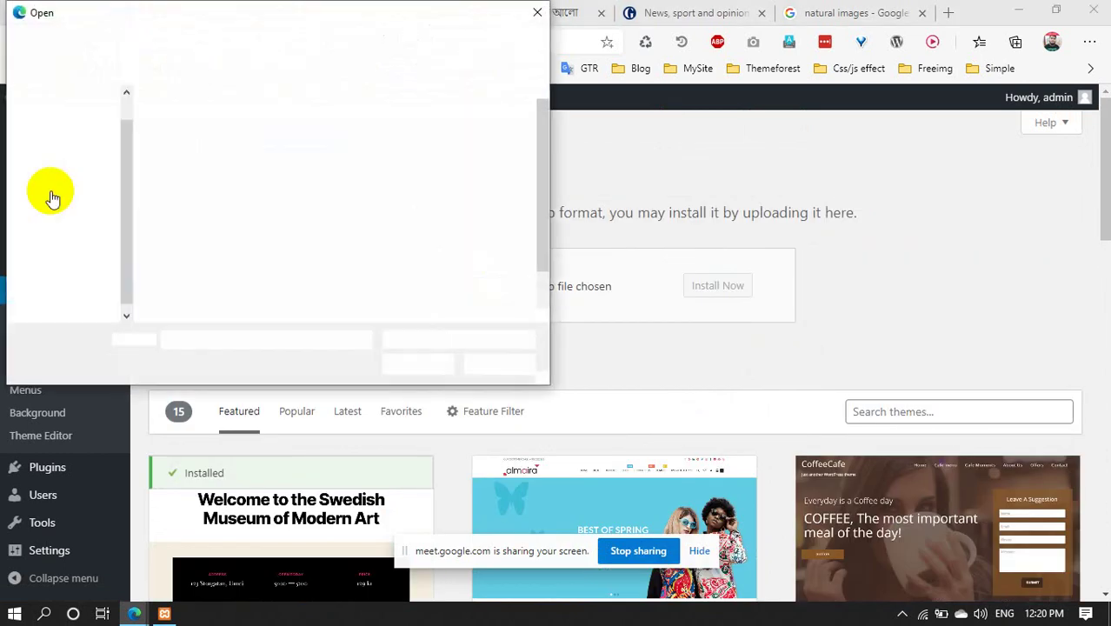
pyautogui.click(542, 14)
# Dismiss the desktop notification, search the available themes for "oceanwp" and look at the OceanWP theme's install option
pyautogui.scroll(-3, 748, 344)
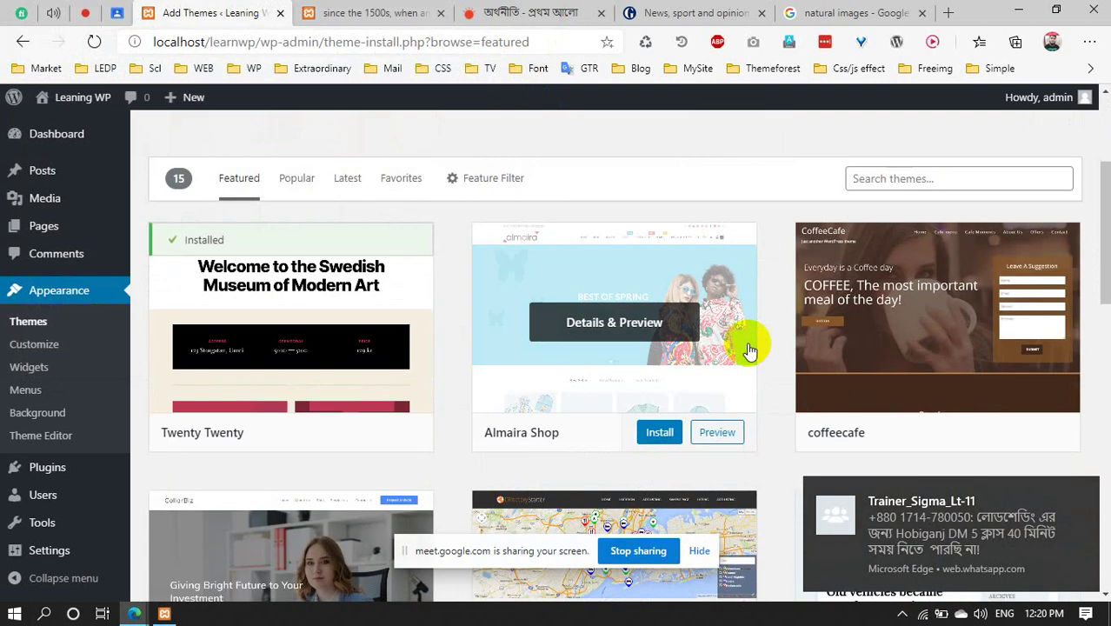
pyautogui.click(1081, 483)
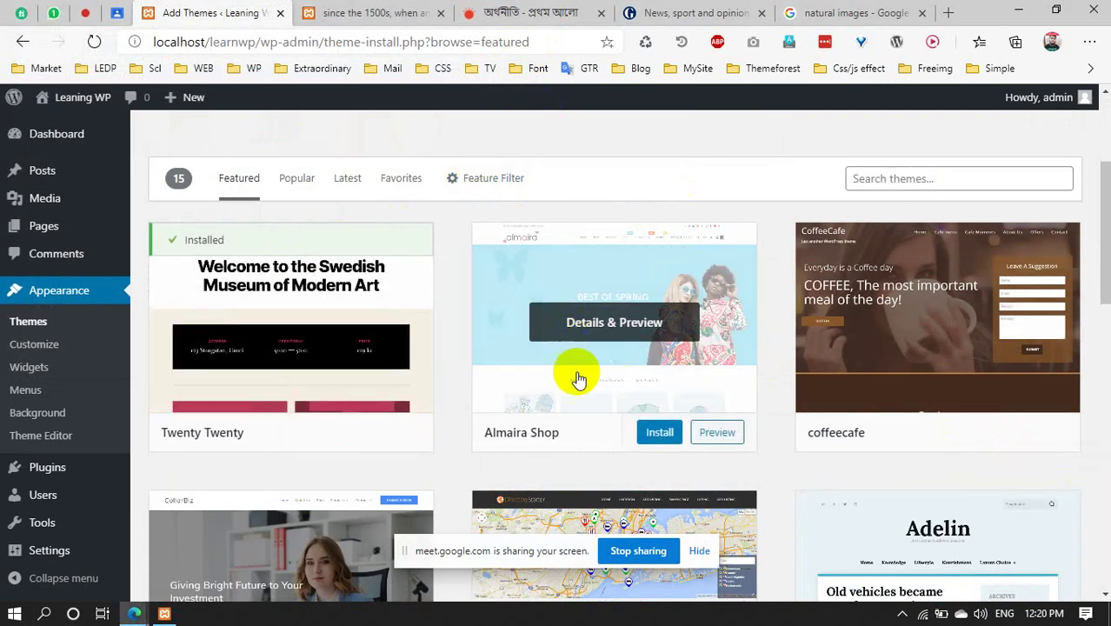
pyautogui.click(865, 176)
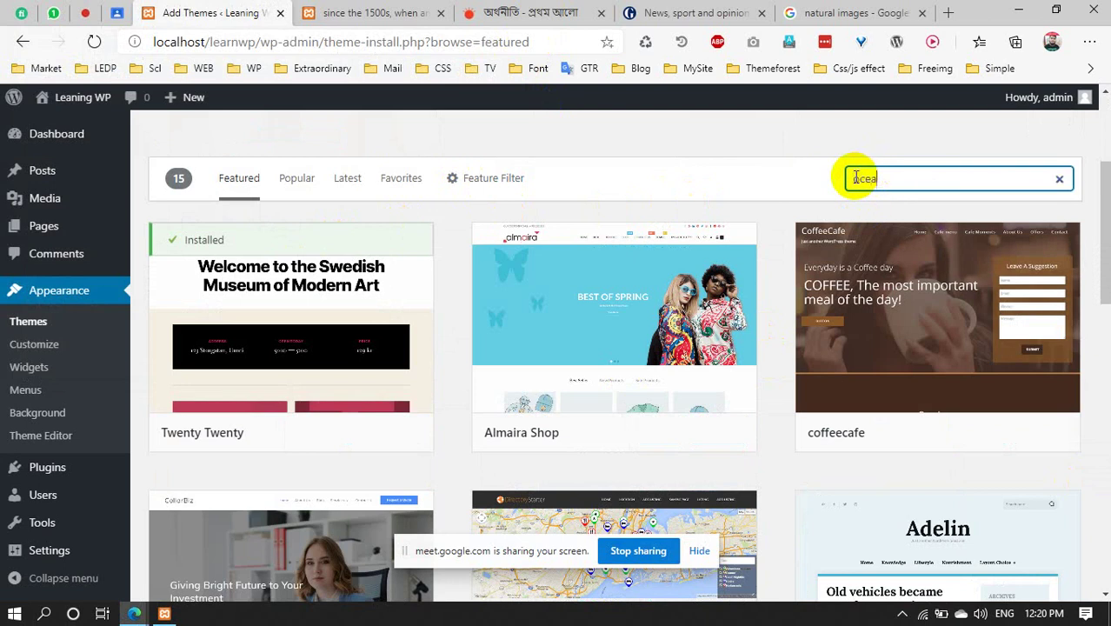
pyautogui.write('ocean')
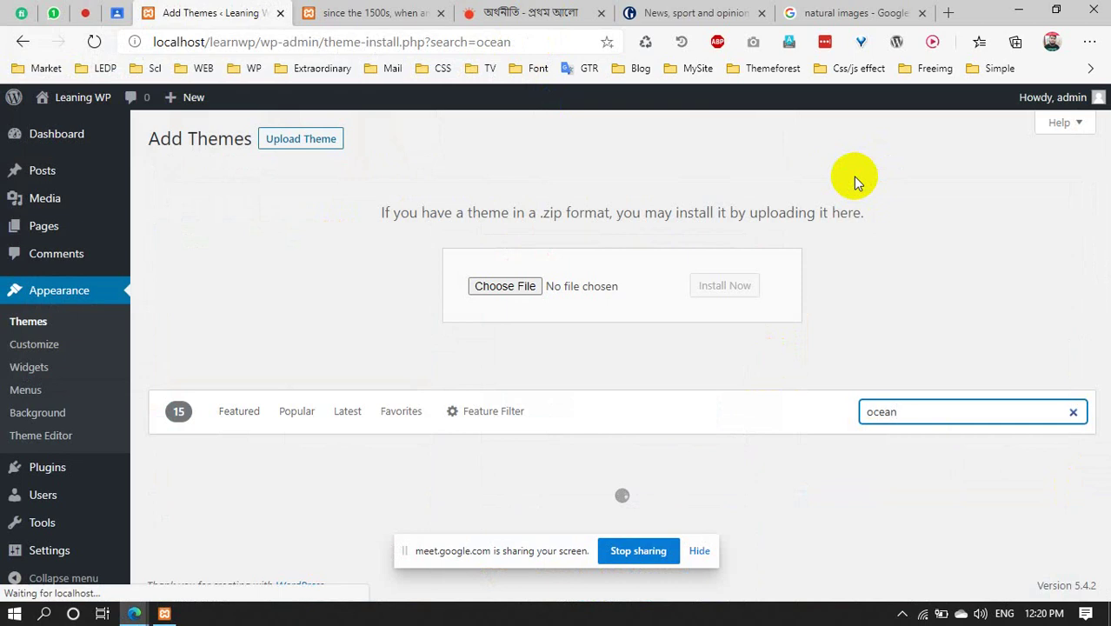
pyautogui.write('wp')
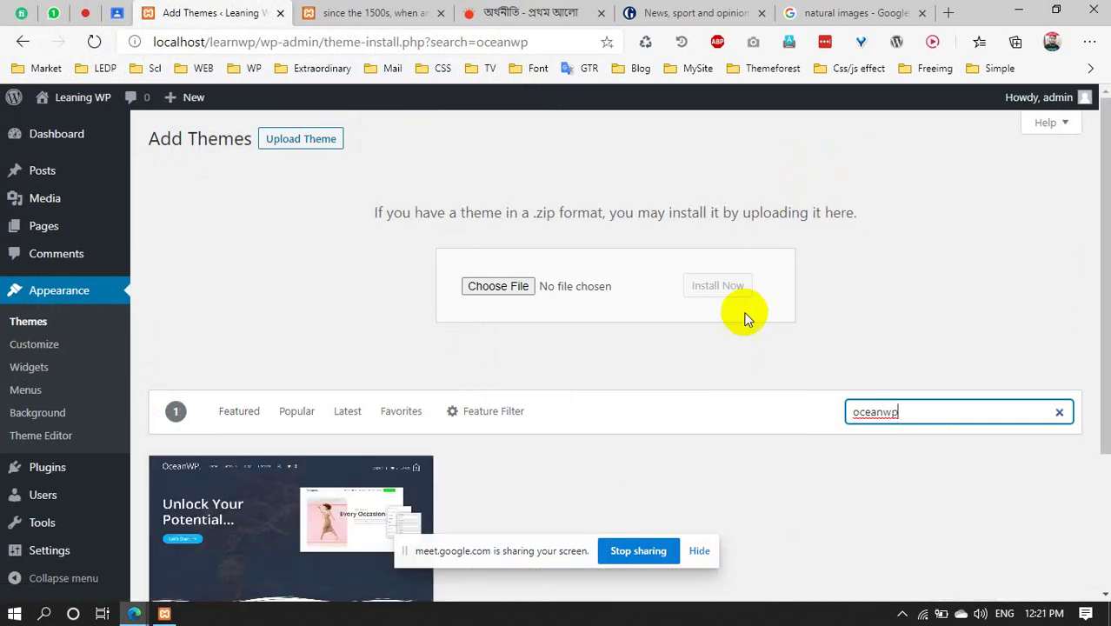
pyautogui.scroll(-2, 744, 317)
pyautogui.moveTo(272, 361)
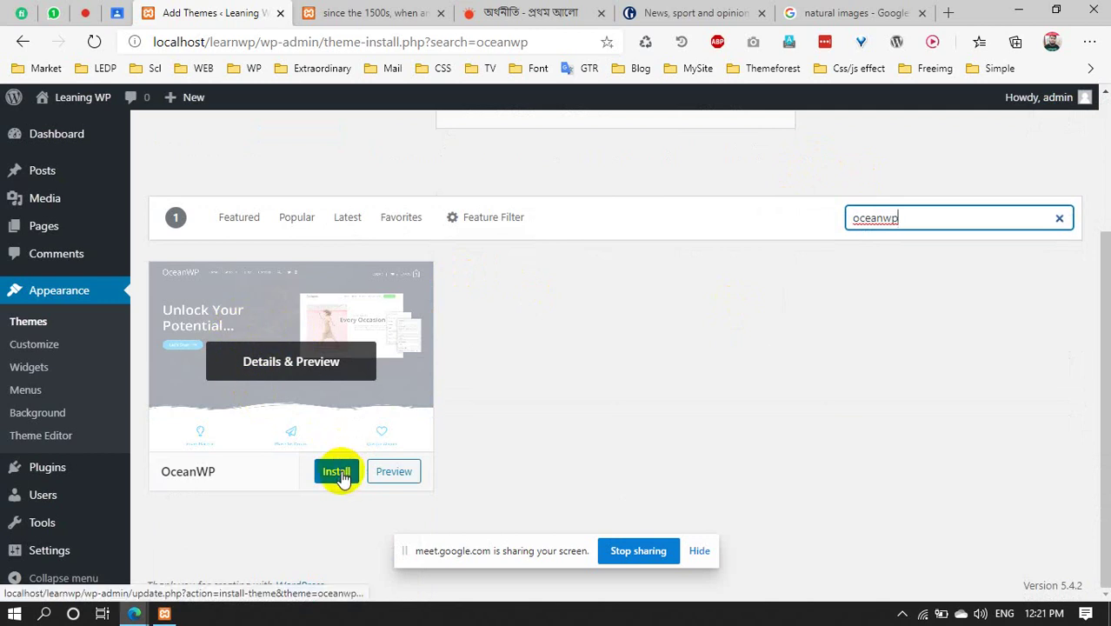
pyautogui.scroll(1, 850, 322)
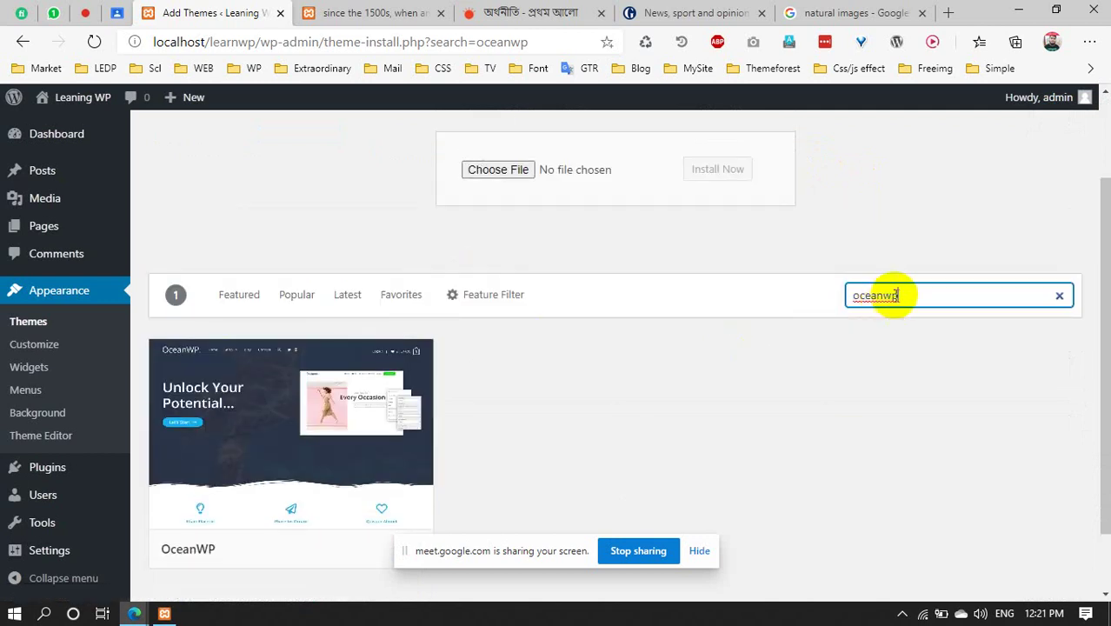
# Search the available themes for "astra", and install and activate the Astra theme
pyautogui.moveTo(909, 296); pyautogui.dragTo(792, 281)
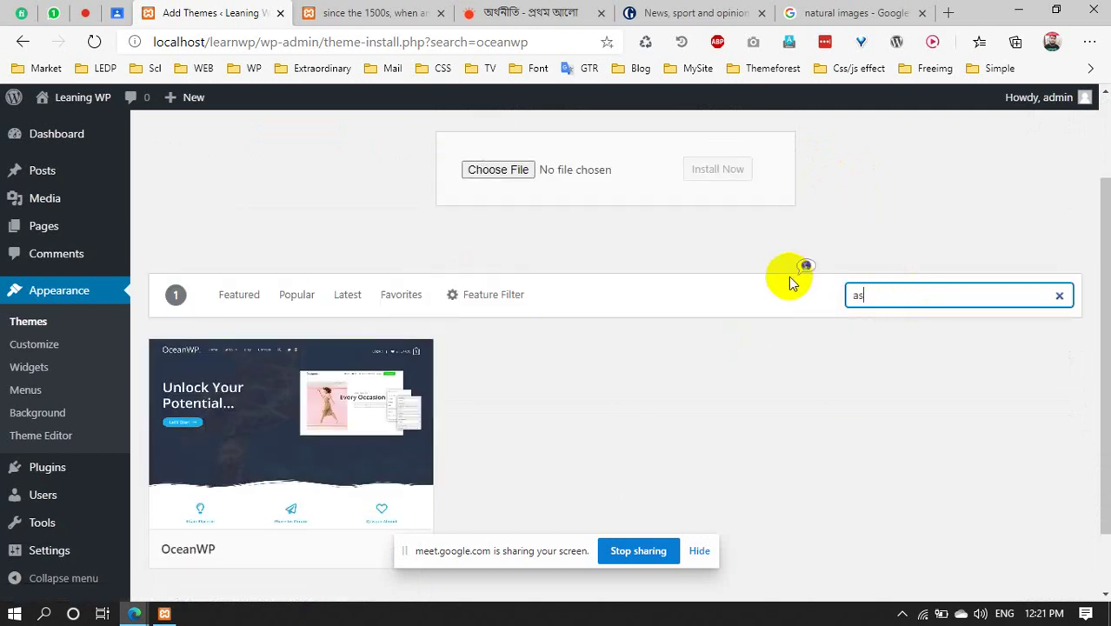
pyautogui.write('astra')
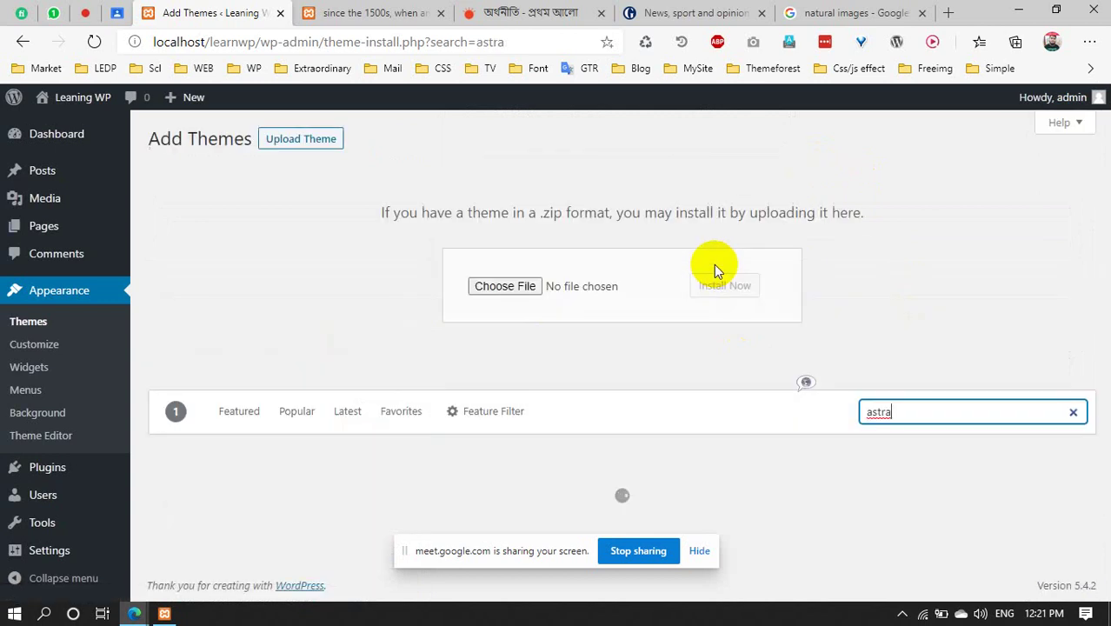
pyautogui.scroll(-2, 695, 273)
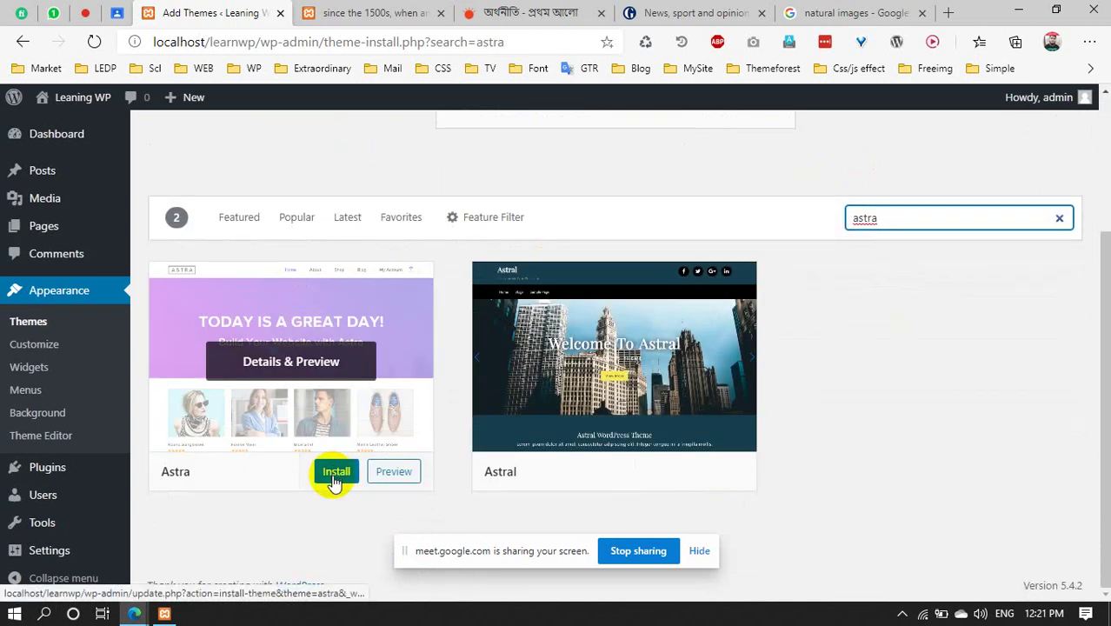
pyautogui.click(337, 477)
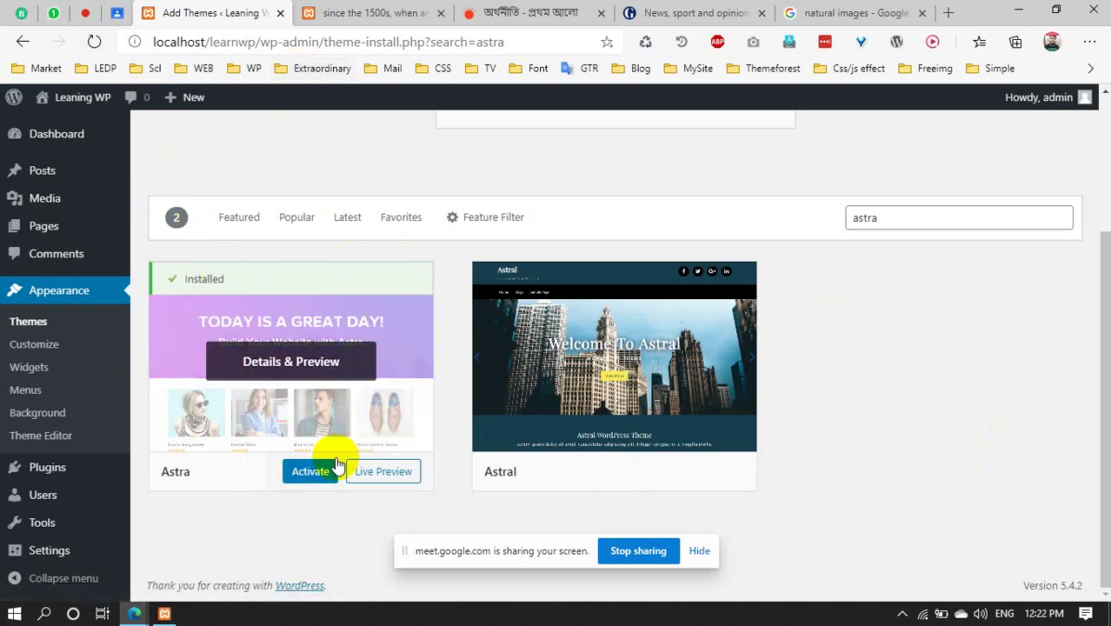
pyautogui.click(309, 476)
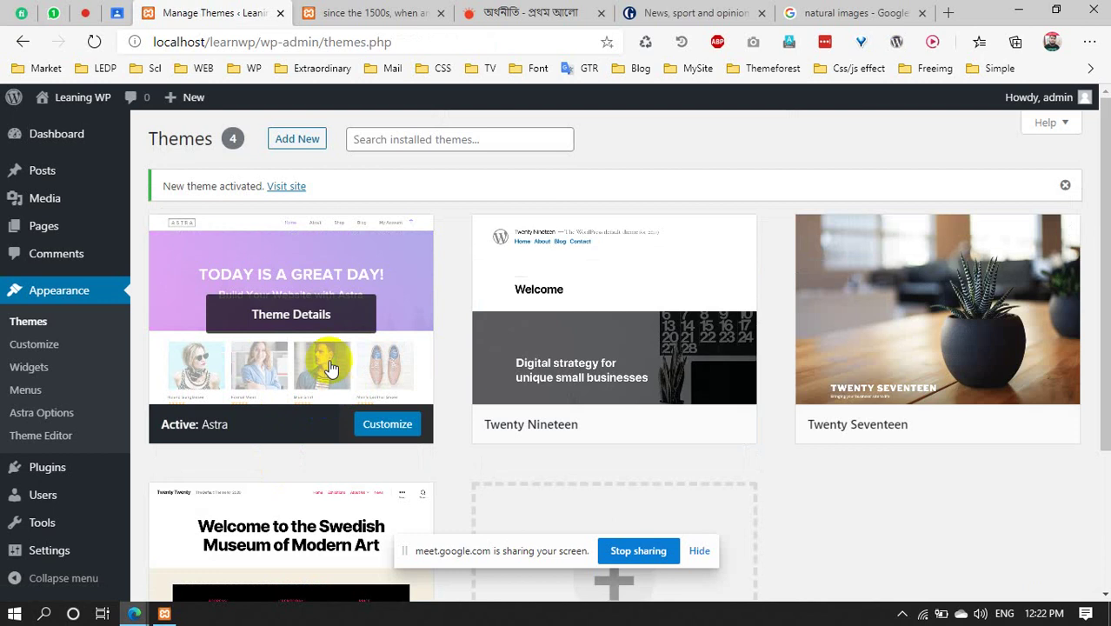
# Switch to the open site page, go to the site's home page and examine its posts and sidebar in the Astra theme
pyautogui.click(326, 12)
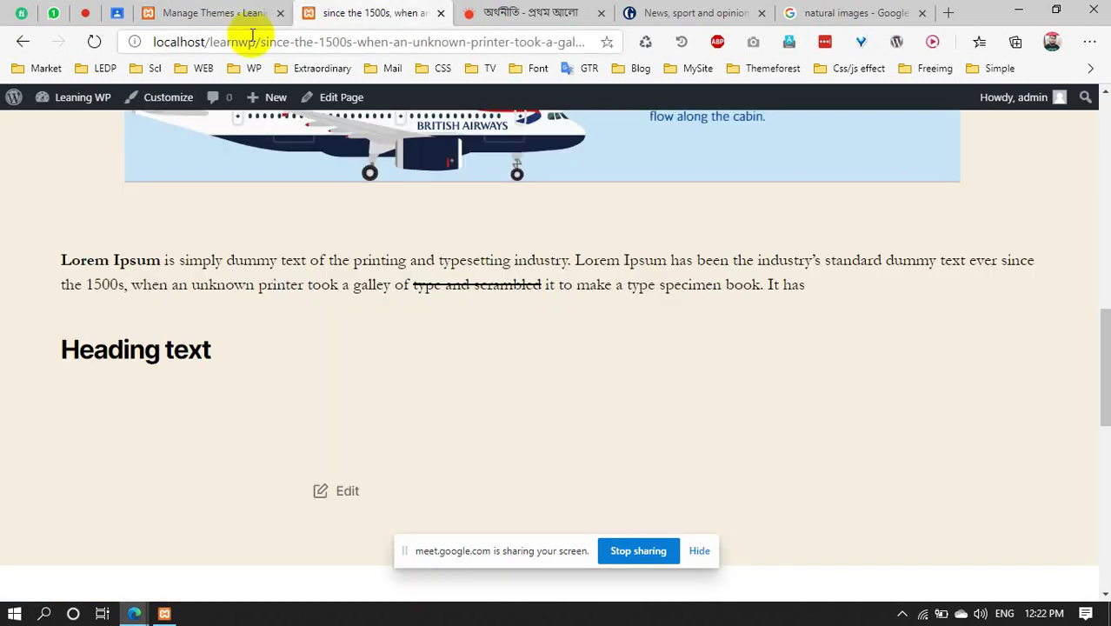
pyautogui.scroll(15, 87, 130)
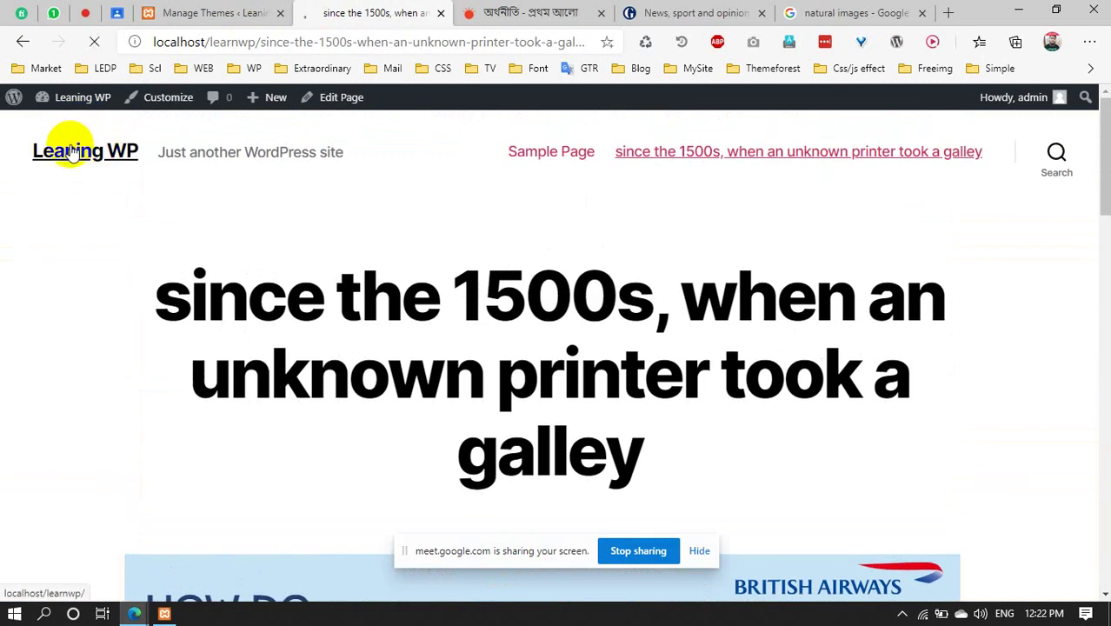
pyautogui.click(73, 153)
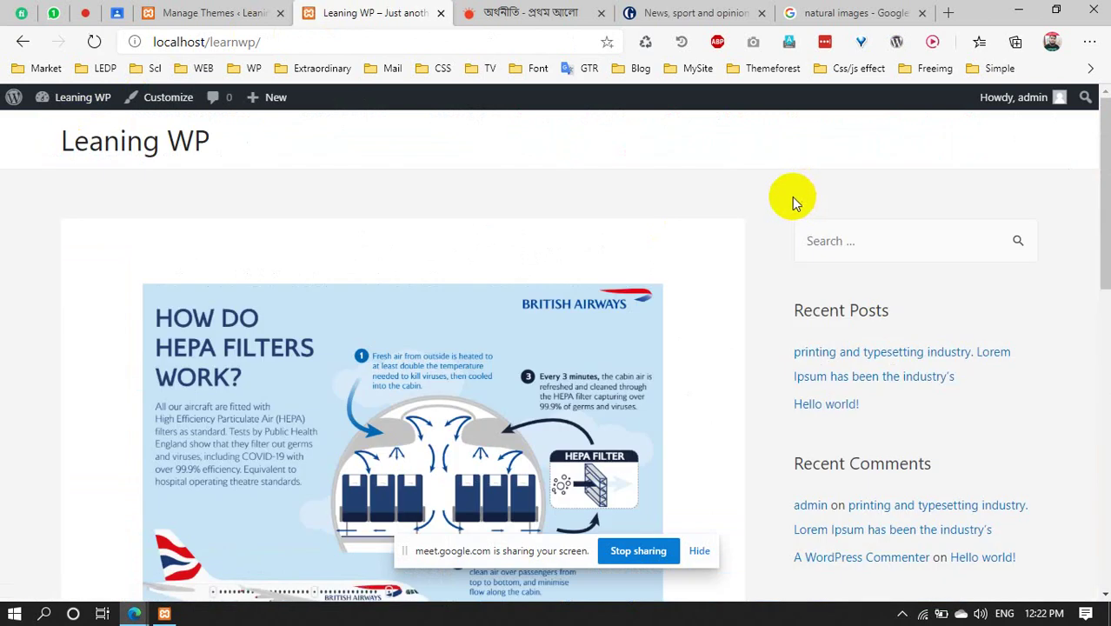
pyautogui.scroll(-5, 251, 175)
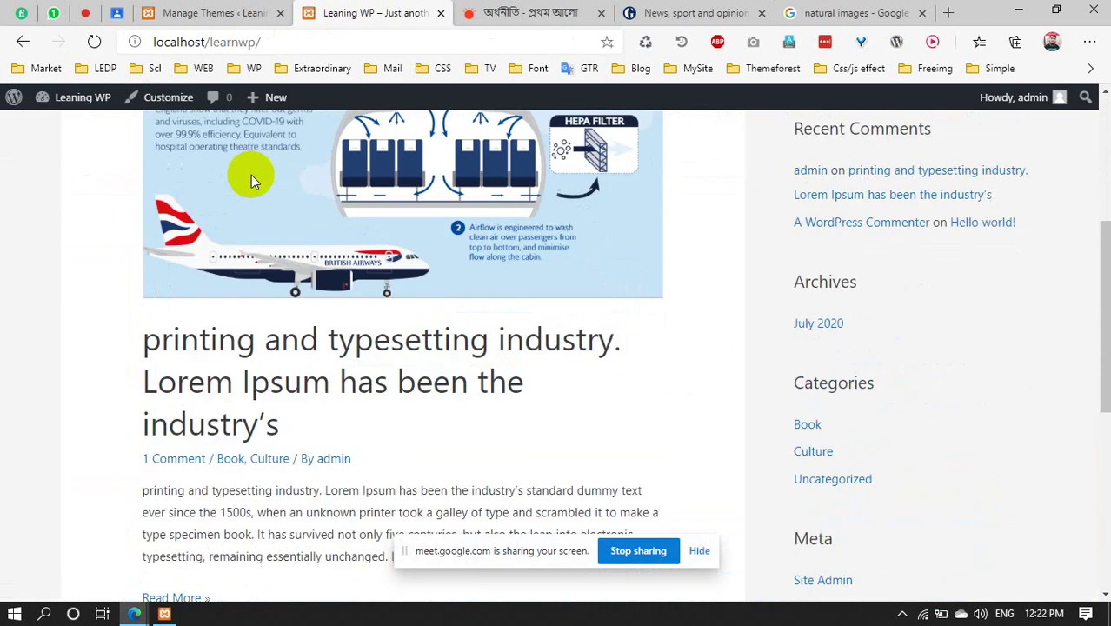
pyautogui.scroll(-5, 243, 346)
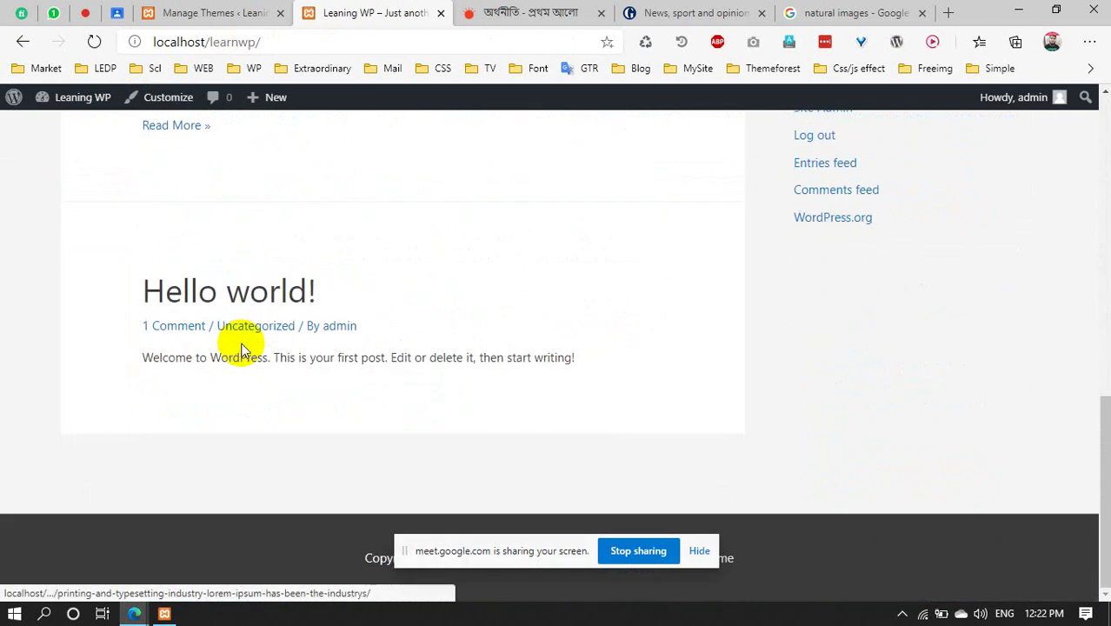
# View the "printing and typesetting industry" post on the site, return to the home page and look through it again
pyautogui.scroll(10, 893, 471)
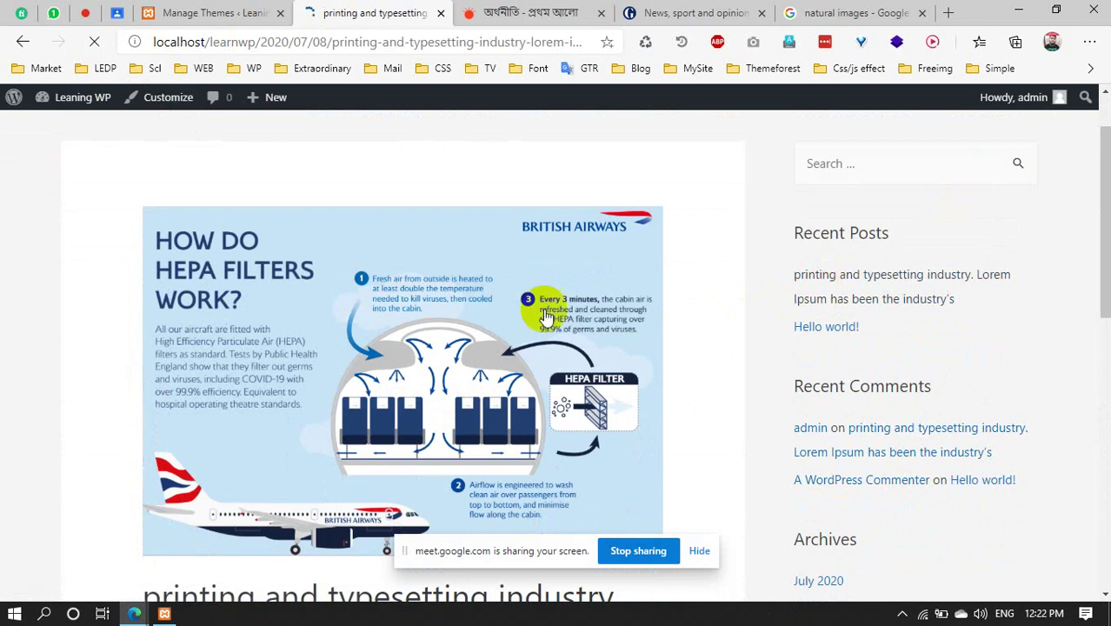
pyautogui.scroll(-5, 783, 384)
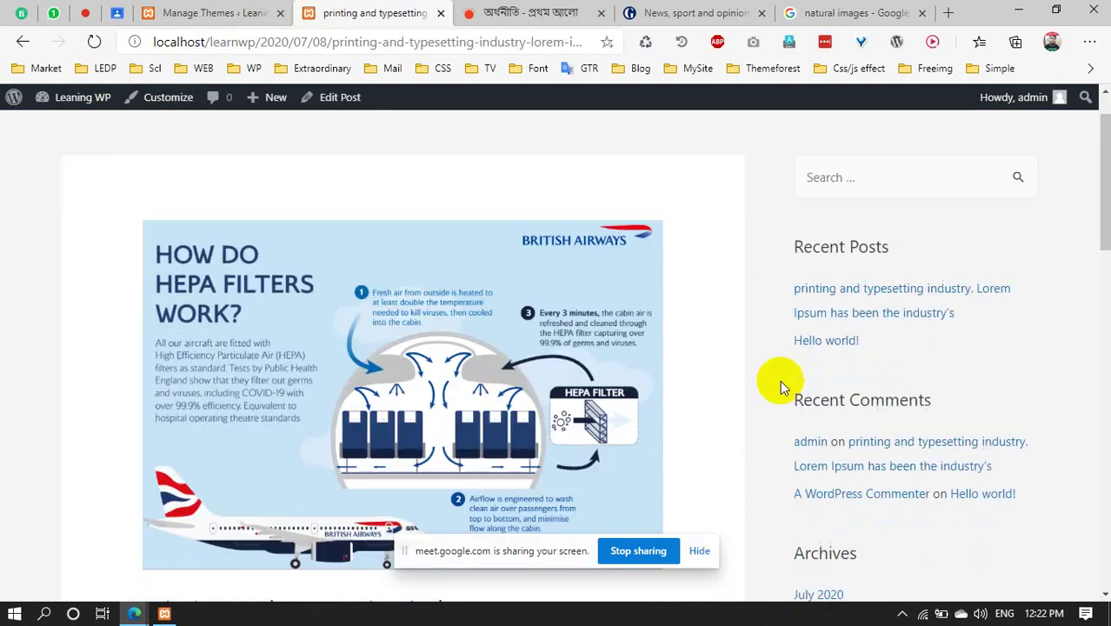
pyautogui.scroll(5, 783, 384)
pyautogui.click(165, 150)
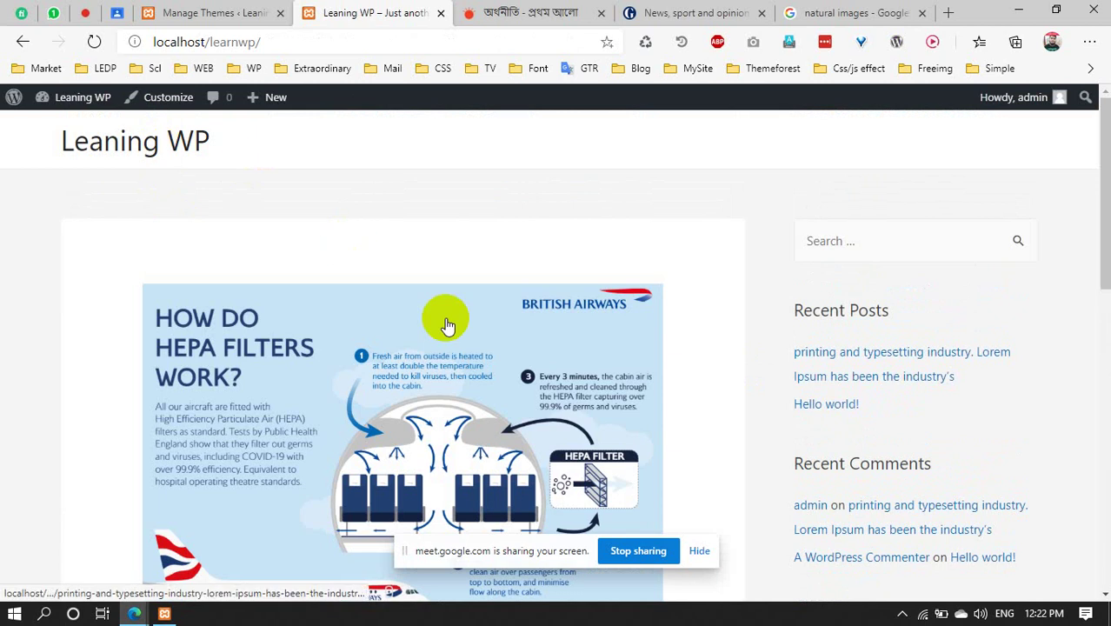
pyautogui.scroll(-10, 452, 338)
pyautogui.scroll(10, 456, 338)
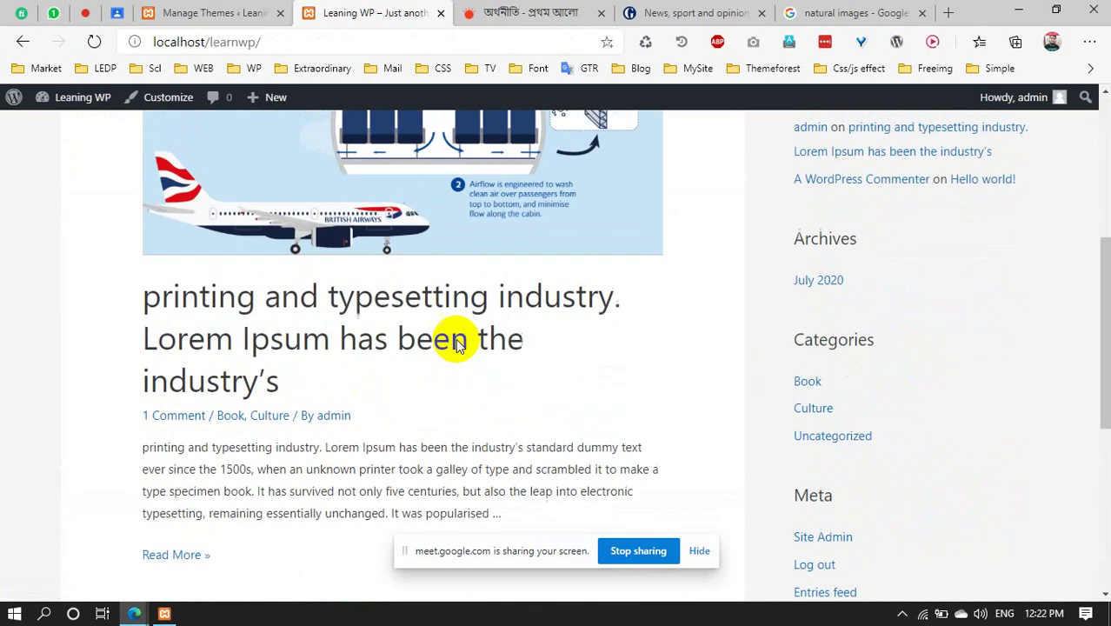
# Return to the admin Themes page and open the theme Customizer in a new browser tab
pyautogui.click(190, 10)
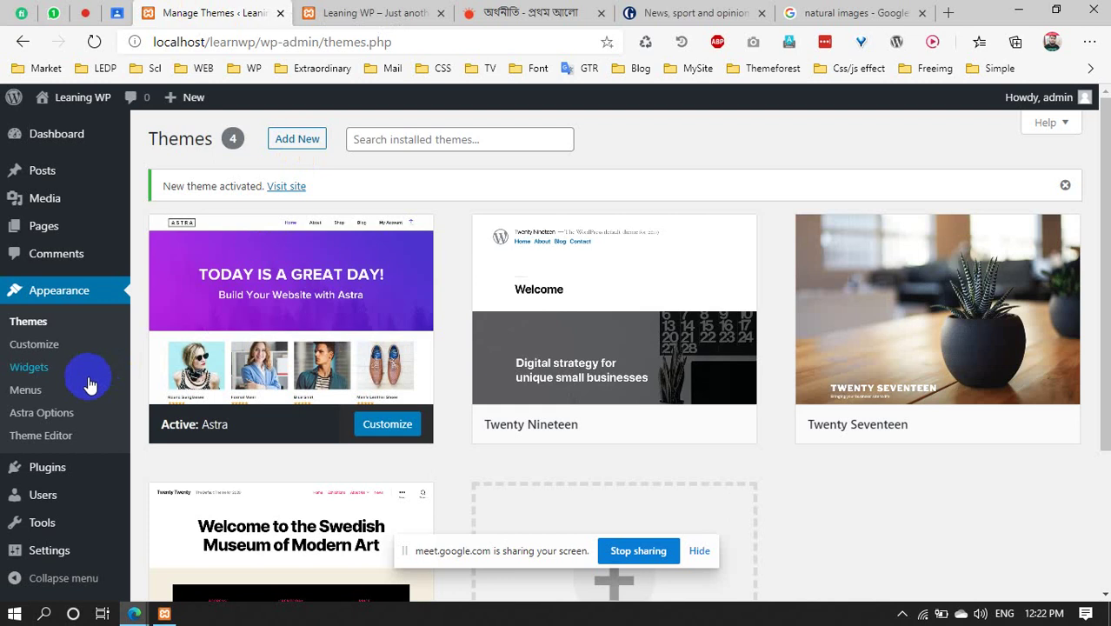
pyautogui.rightClick(26, 348)
pyautogui.click(74, 87)
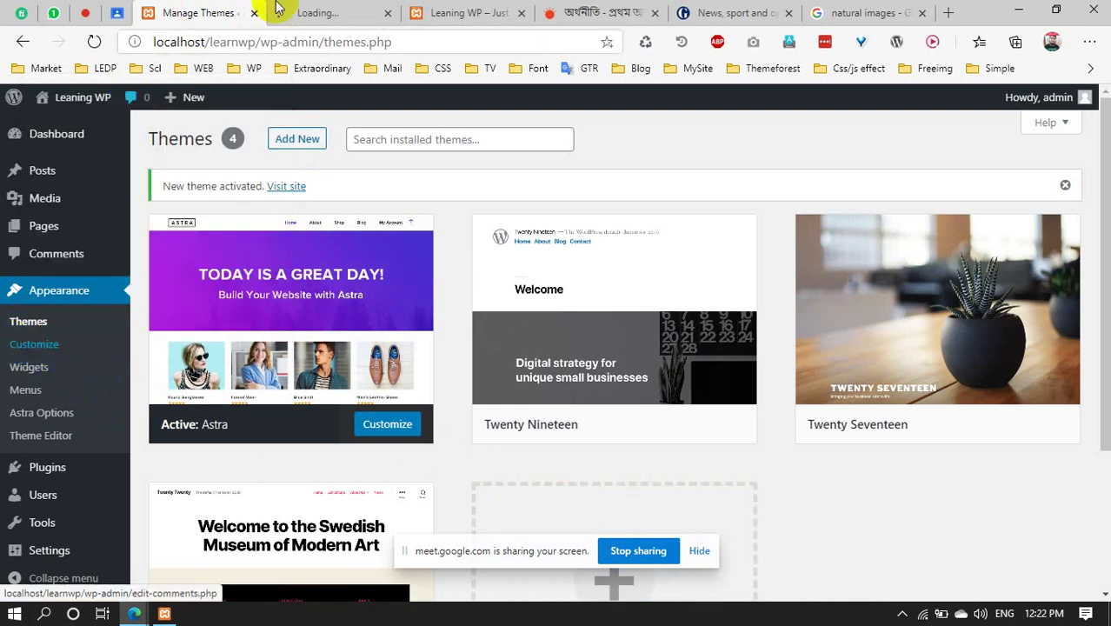
pyautogui.click(356, 9)
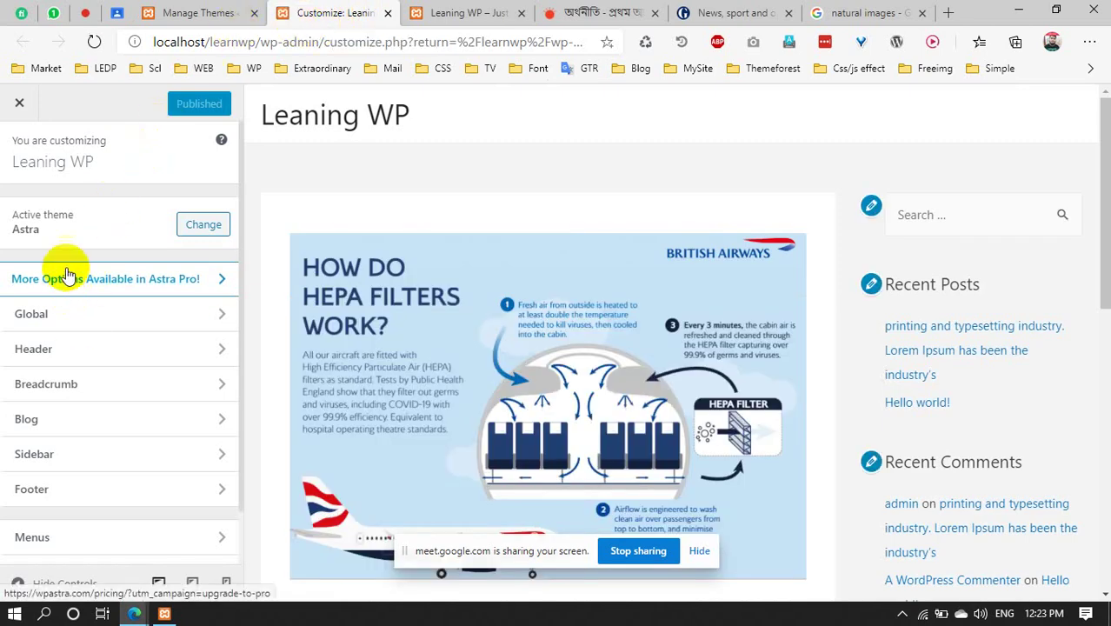
# Examine the Customizer's list of sections, including the options inside Global and Header
pyautogui.scroll(-2, 96, 278)
pyautogui.click(98, 261)
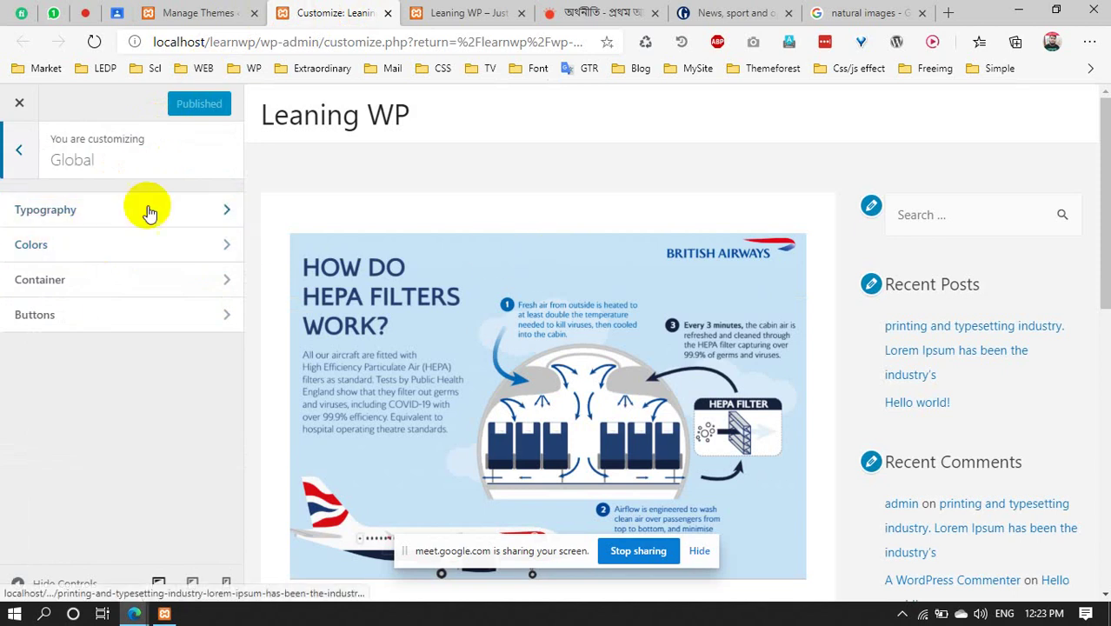
pyautogui.click(21, 156)
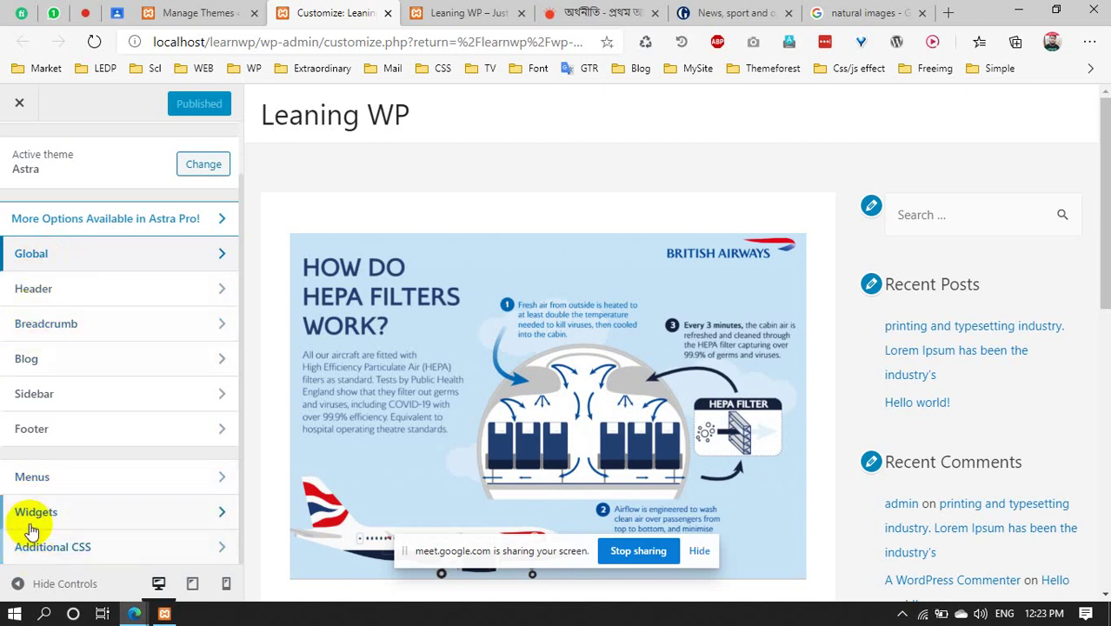
pyautogui.click(93, 290)
pyautogui.click(26, 152)
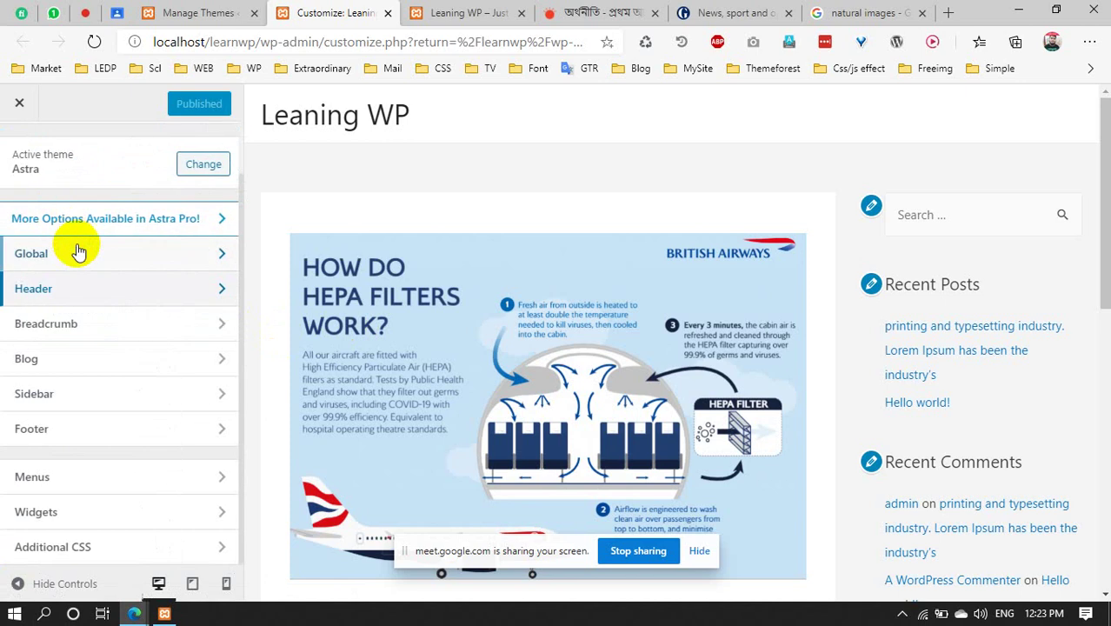
pyautogui.click(79, 256)
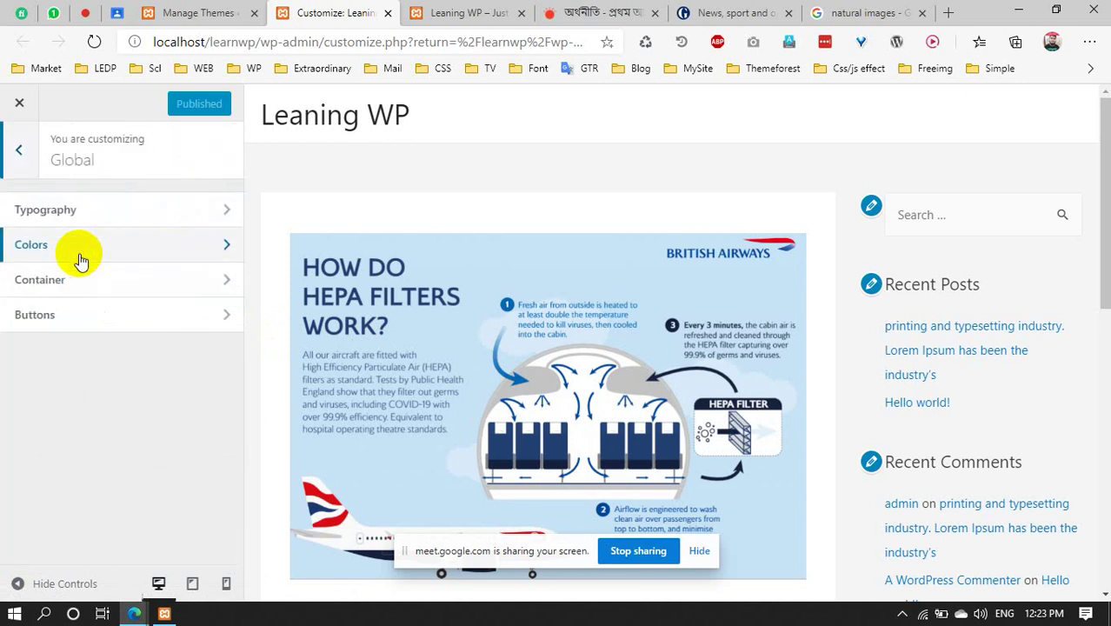
pyautogui.click(25, 170)
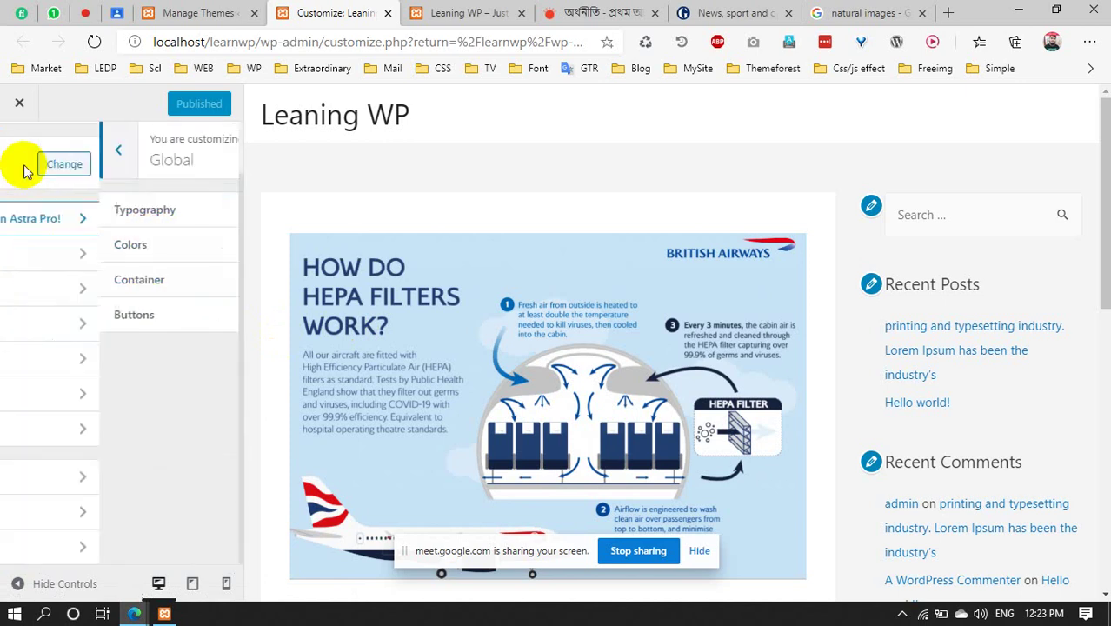
pyautogui.click(64, 269)
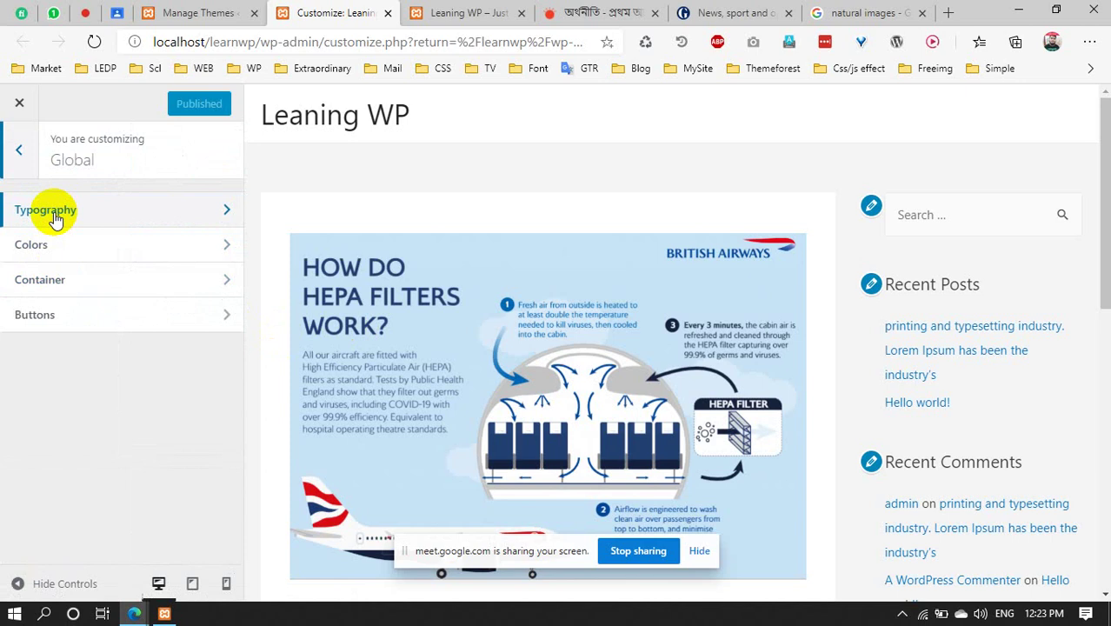
pyautogui.click(21, 173)
# Open the Base Typography settings within the Customizer's Global section
pyautogui.click(57, 261)
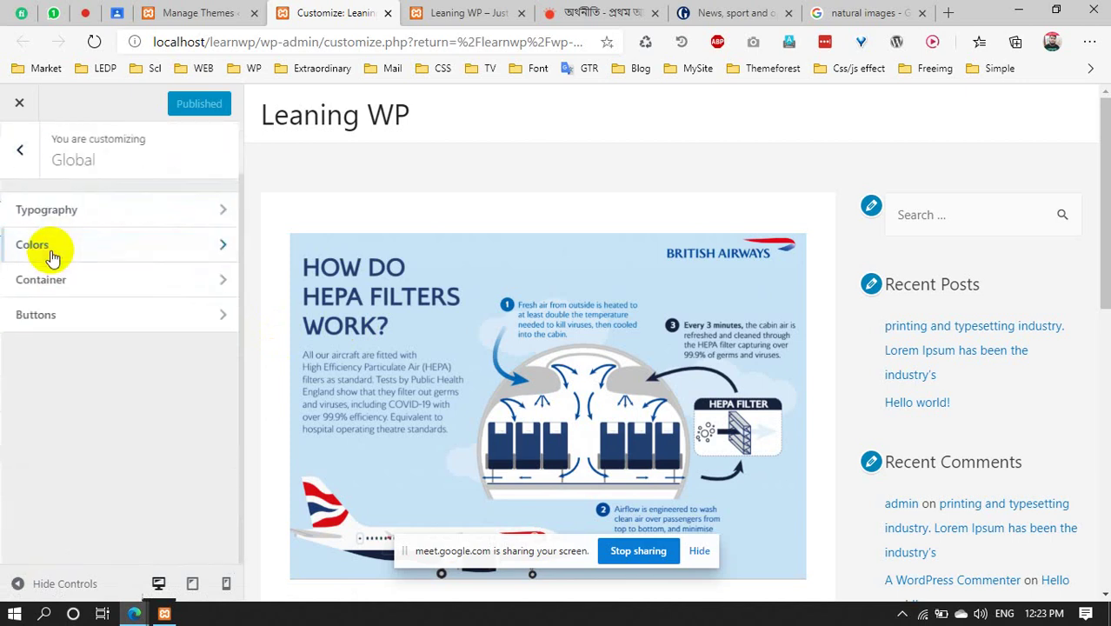
pyautogui.click(87, 215)
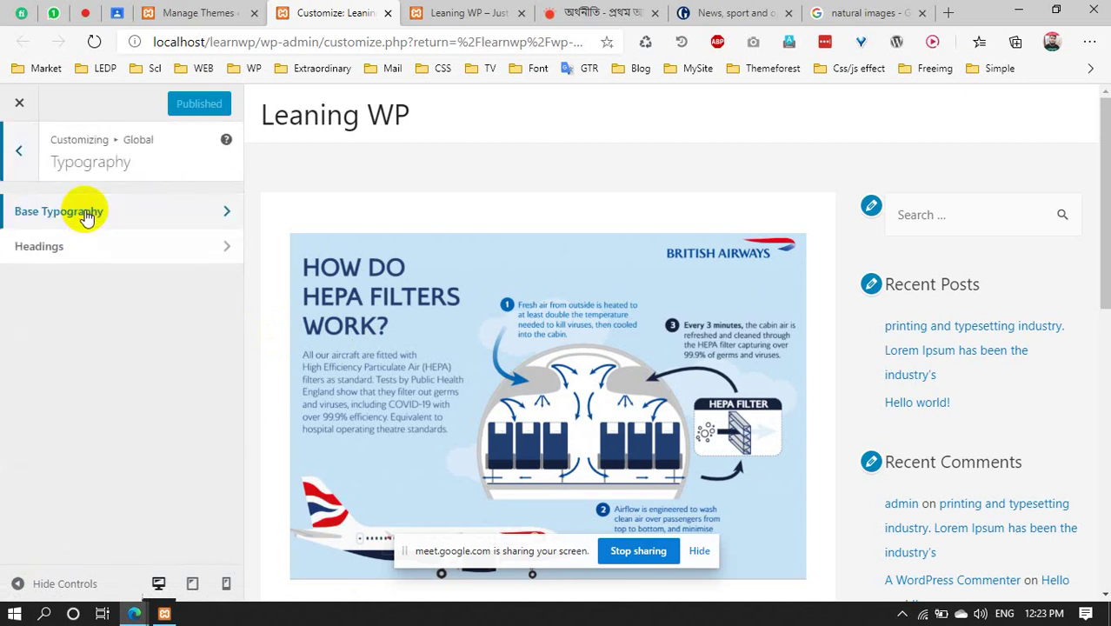
pyautogui.click(130, 219)
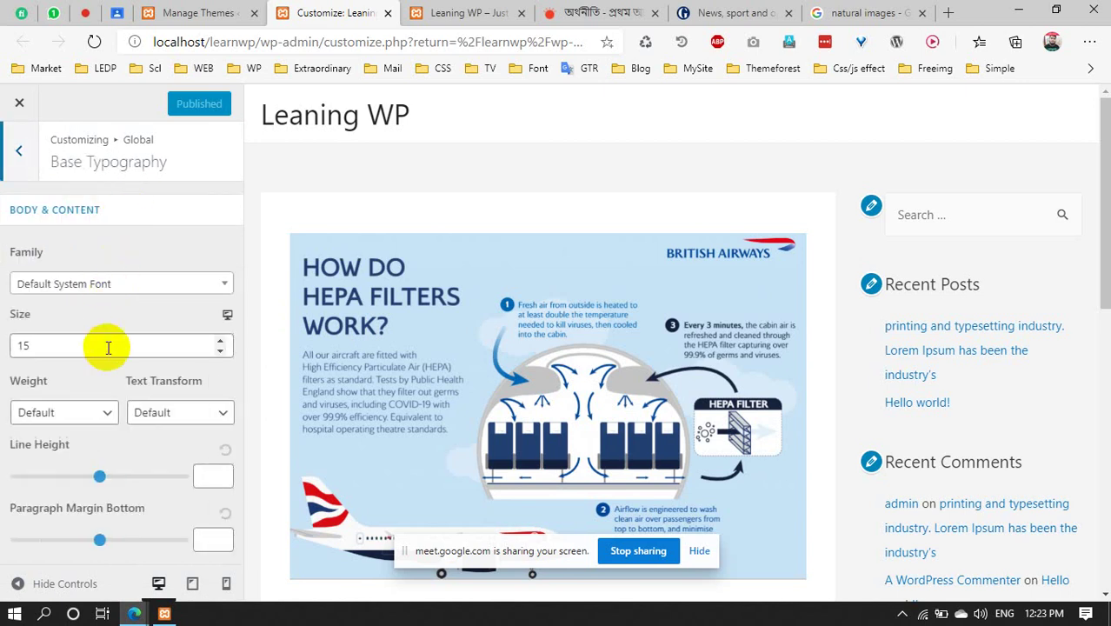
# Examine the body font family and size options and look through the body text in the site preview
pyautogui.moveTo(47, 349); pyautogui.dragTo(5, 352)
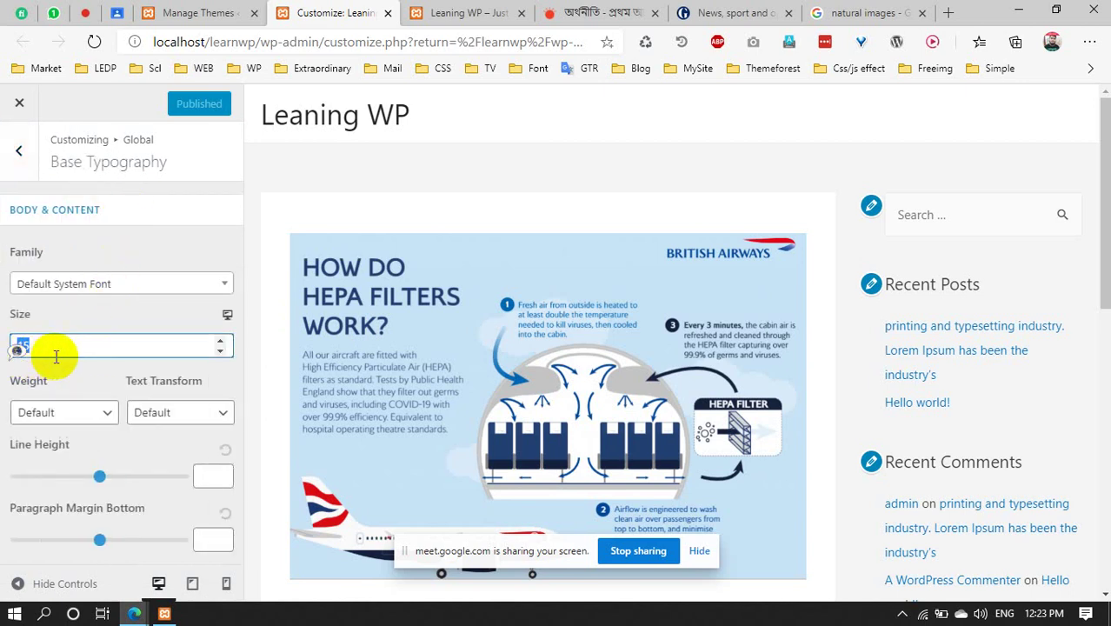
pyautogui.click(127, 285)
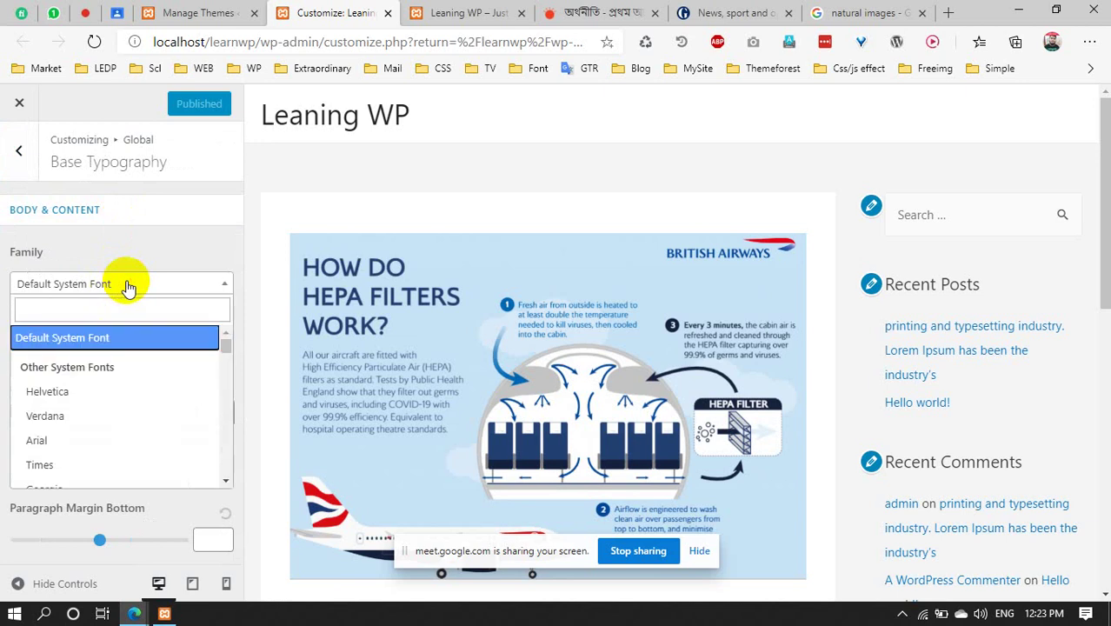
pyautogui.click(119, 235)
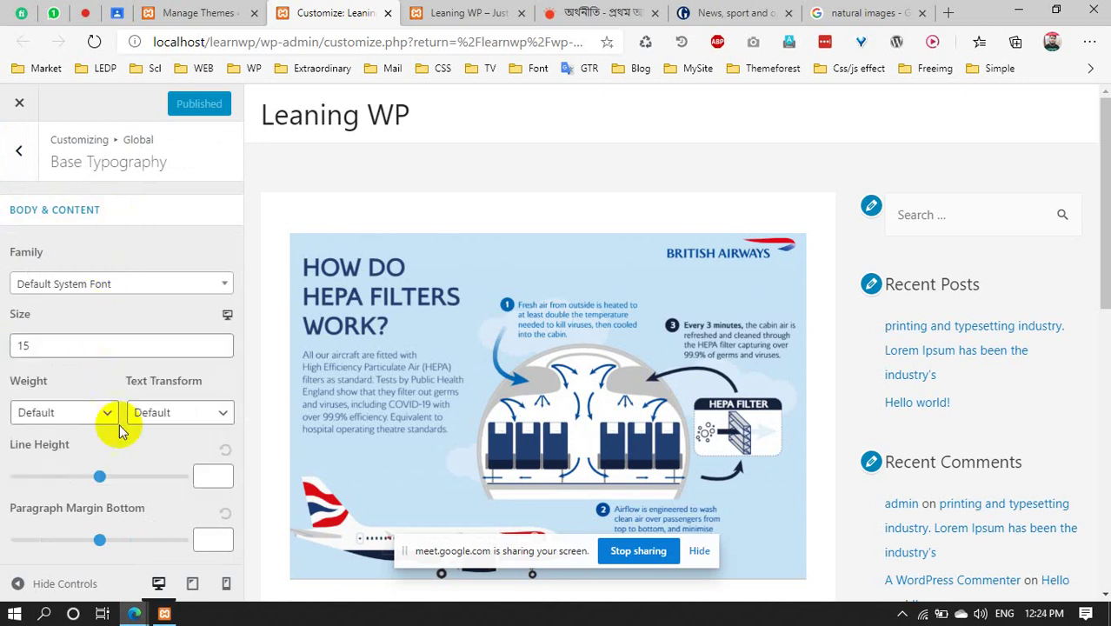
pyautogui.scroll(-3, 898, 349)
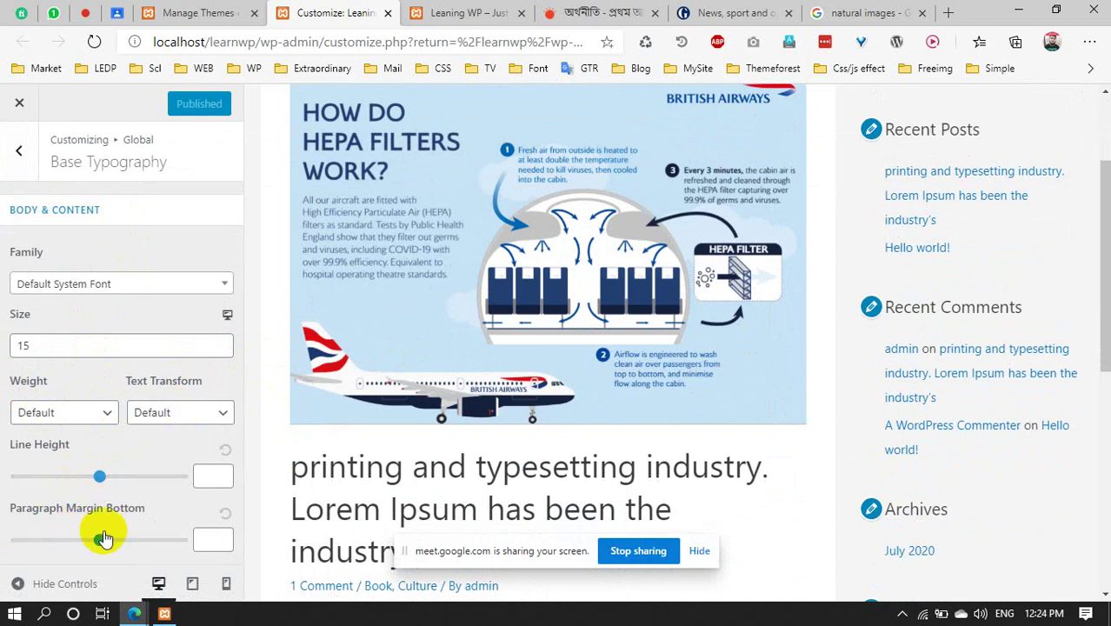
pyautogui.scroll(-3, 377, 396)
pyautogui.scroll(2, 304, 356)
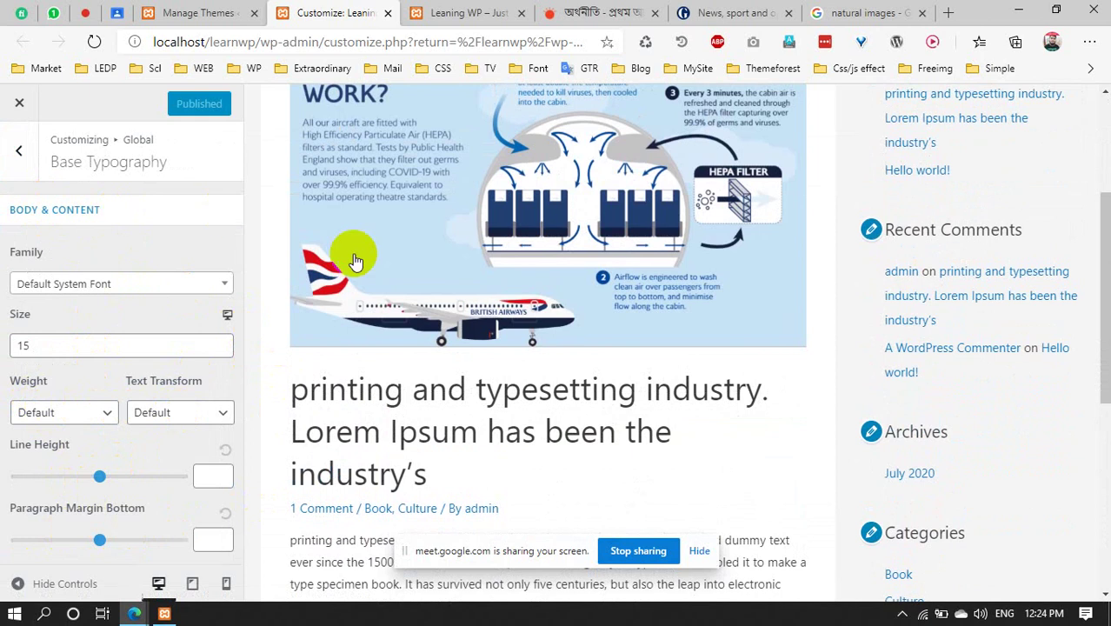
pyautogui.scroll(-1, 391, 365)
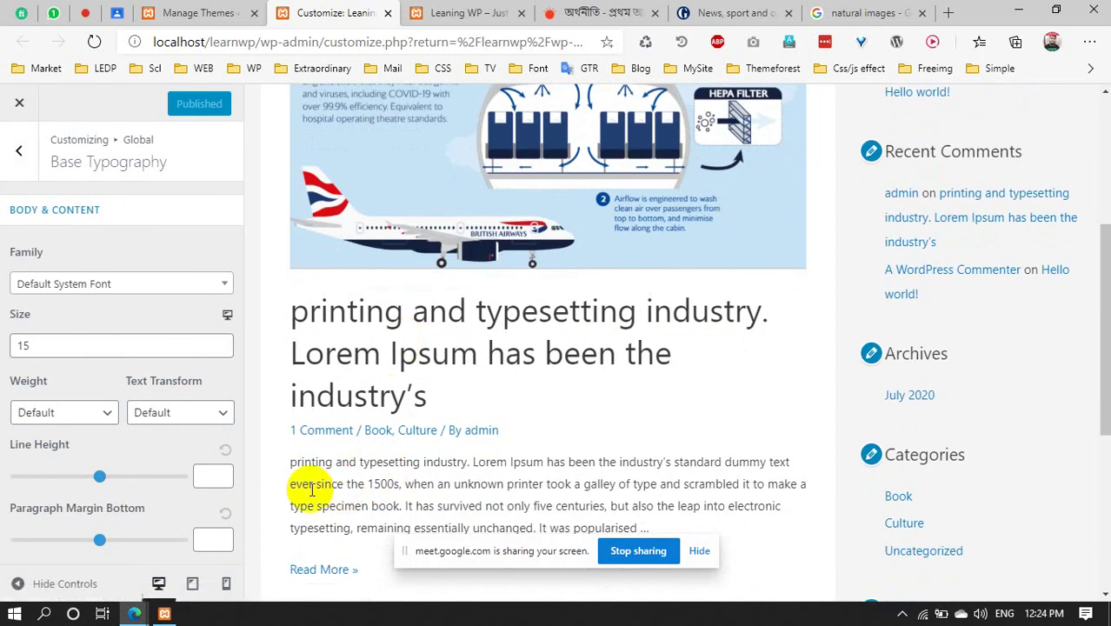
pyautogui.scroll(-4, 563, 397)
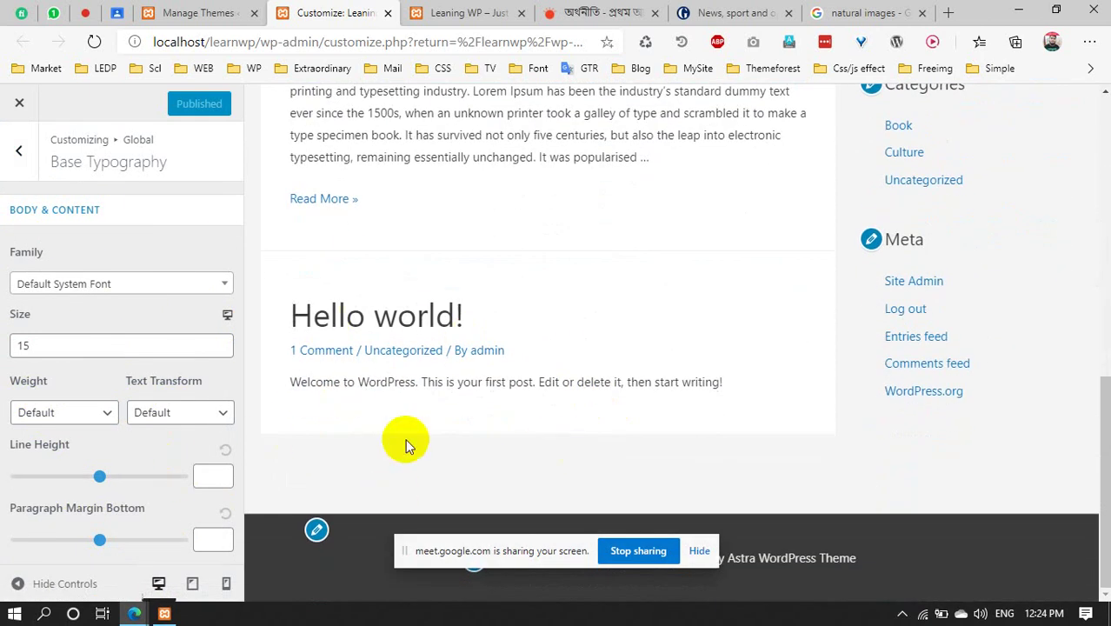
pyautogui.scroll(6, 426, 348)
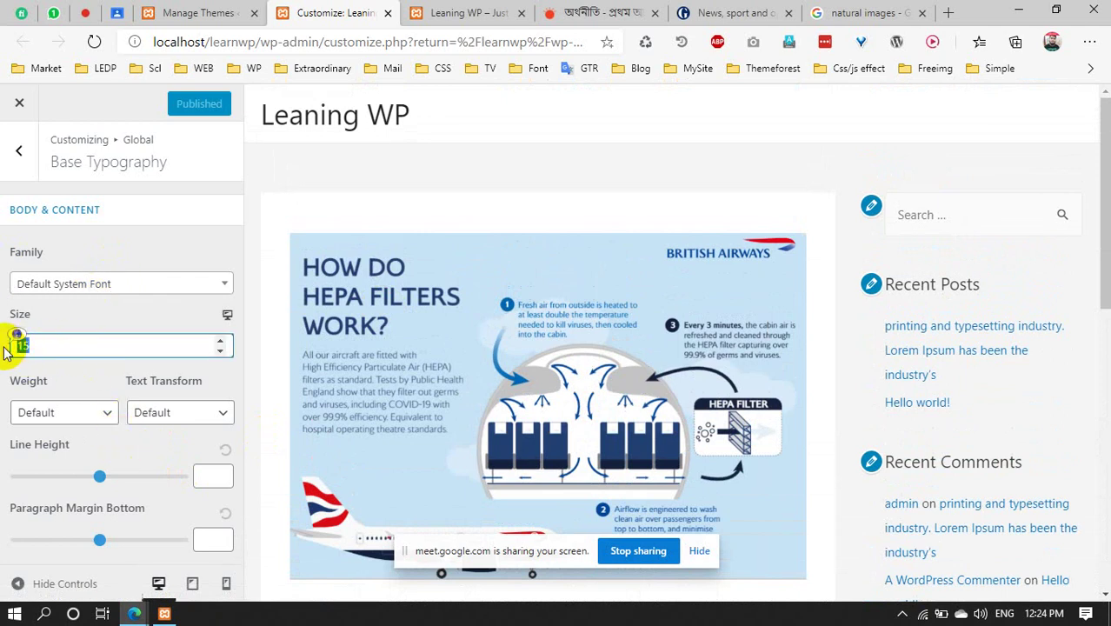
# Try a body and content font size of 29 and check the text throughout the site preview
pyautogui.write('29')
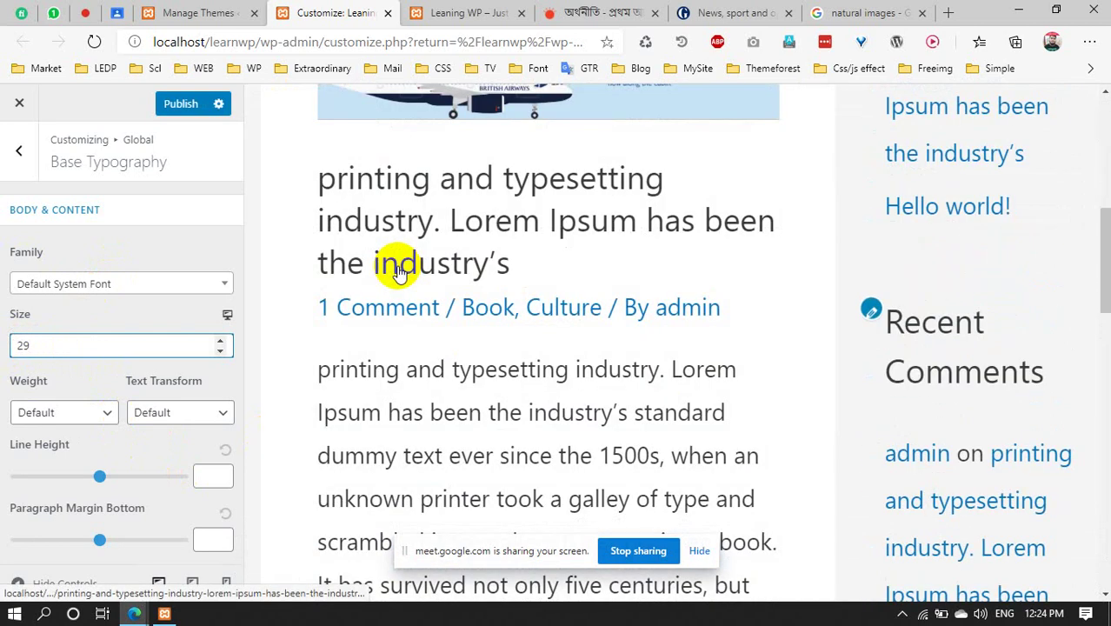
pyautogui.scroll(-3, 452, 338)
pyautogui.scroll(-10, 611, 337)
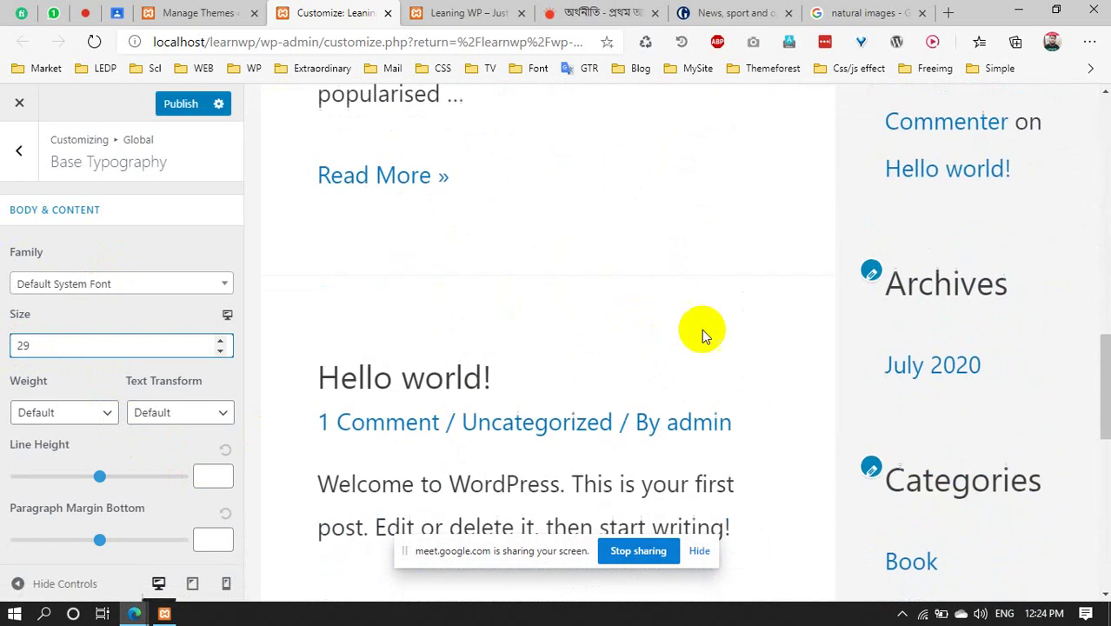
pyautogui.scroll(3, 585, 372)
# Set the body and content font size to 16 and check the text in the site preview
pyautogui.click(51, 339)
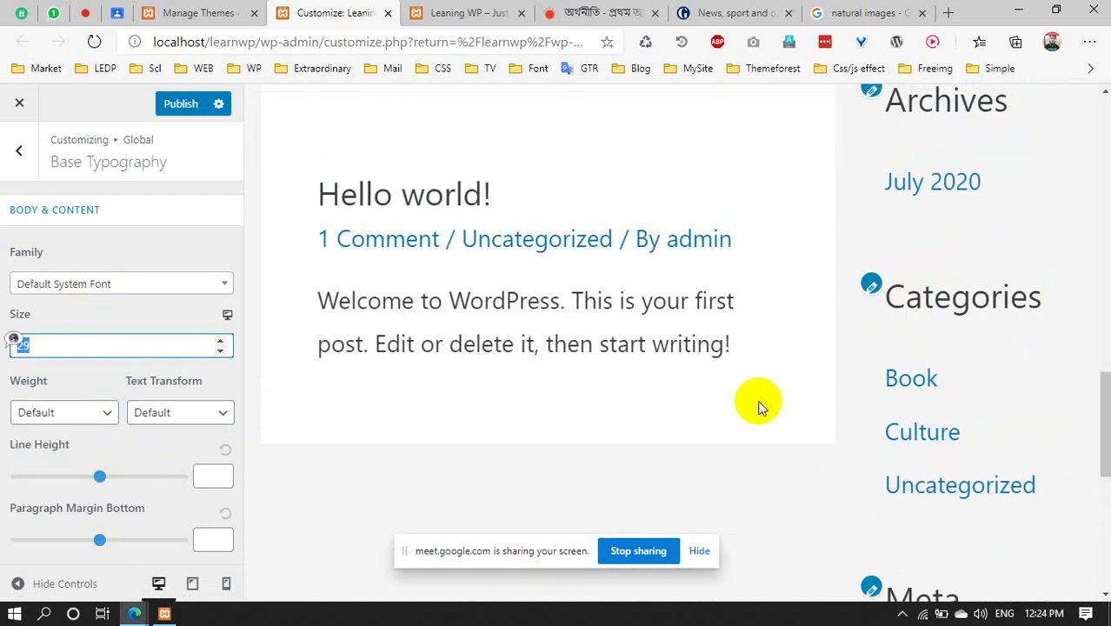
pyautogui.write('16')
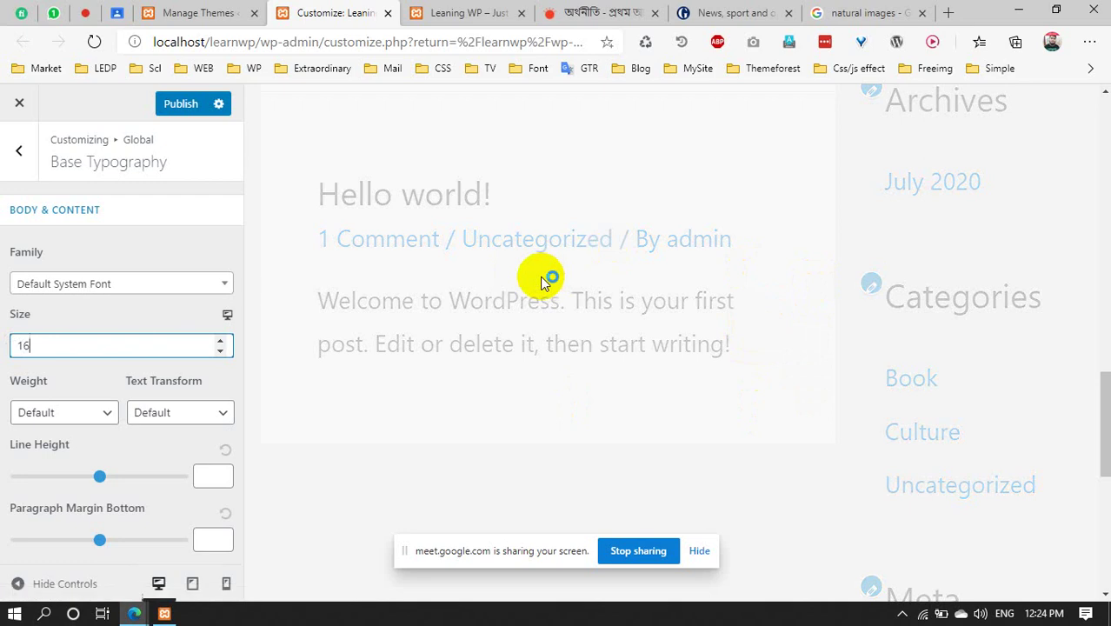
pyautogui.scroll(4, 540, 276)
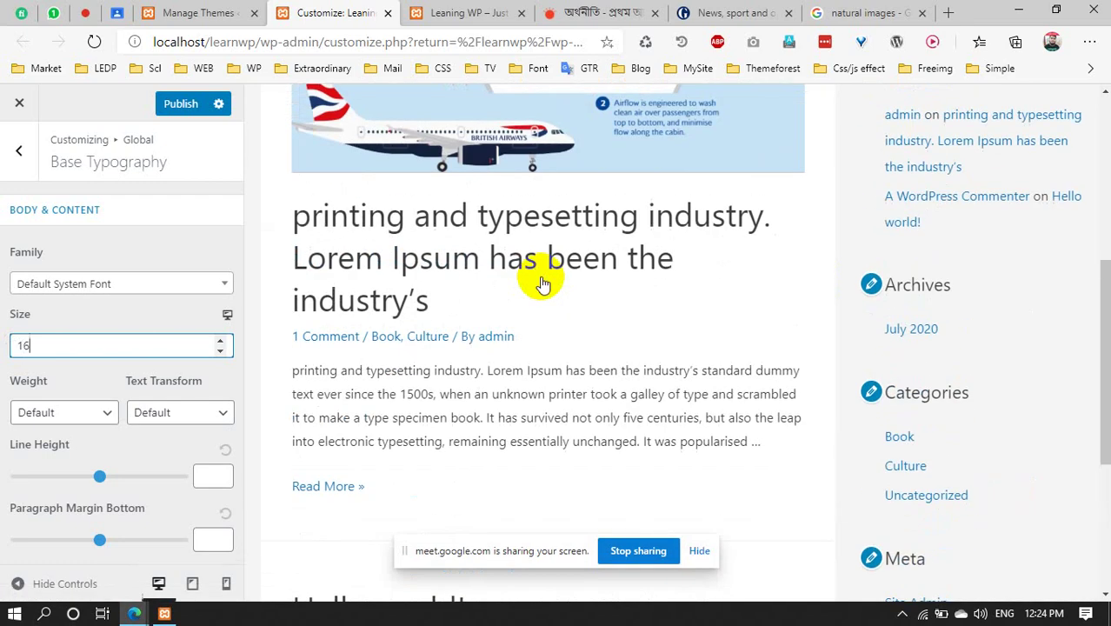
pyautogui.scroll(5, 540, 280)
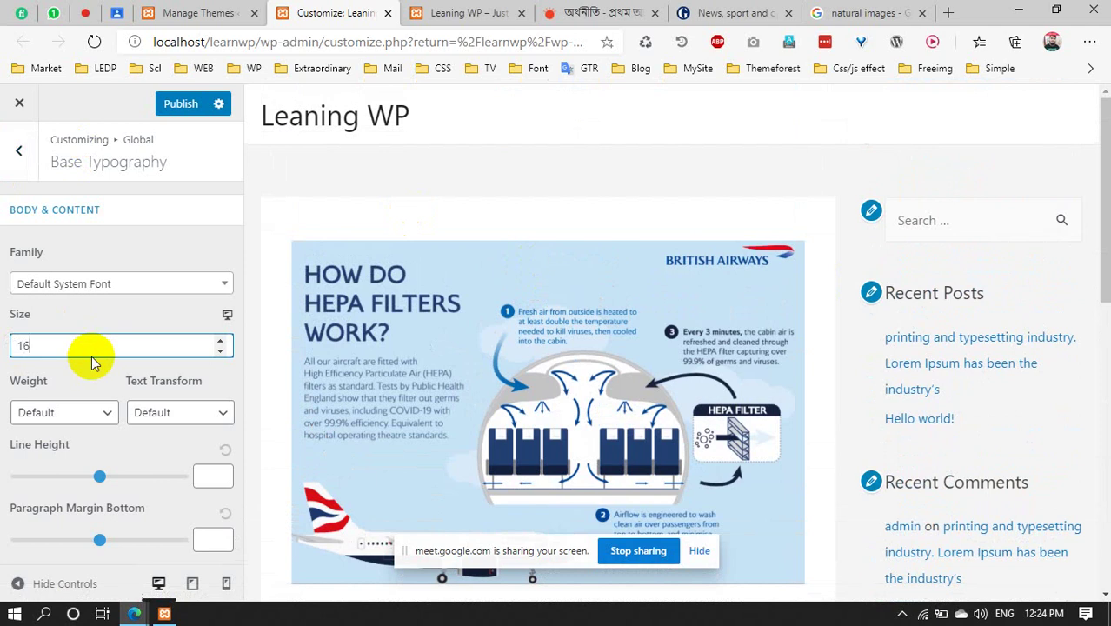
# Open the Headings typography settings and look over the options down to Heading 2
pyautogui.click(18, 154)
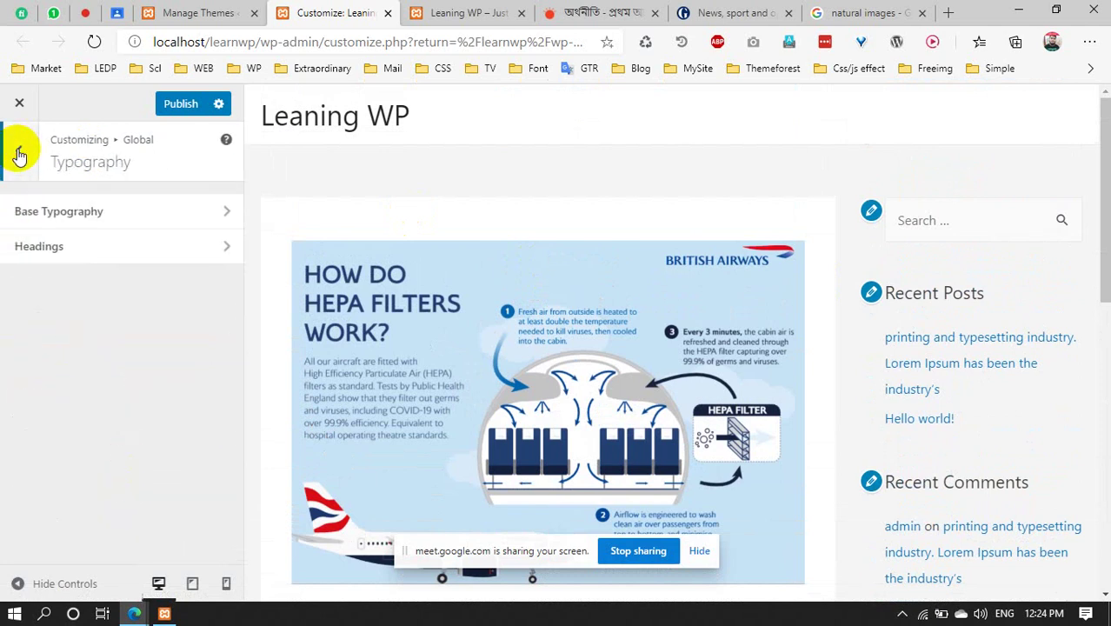
pyautogui.click(39, 248)
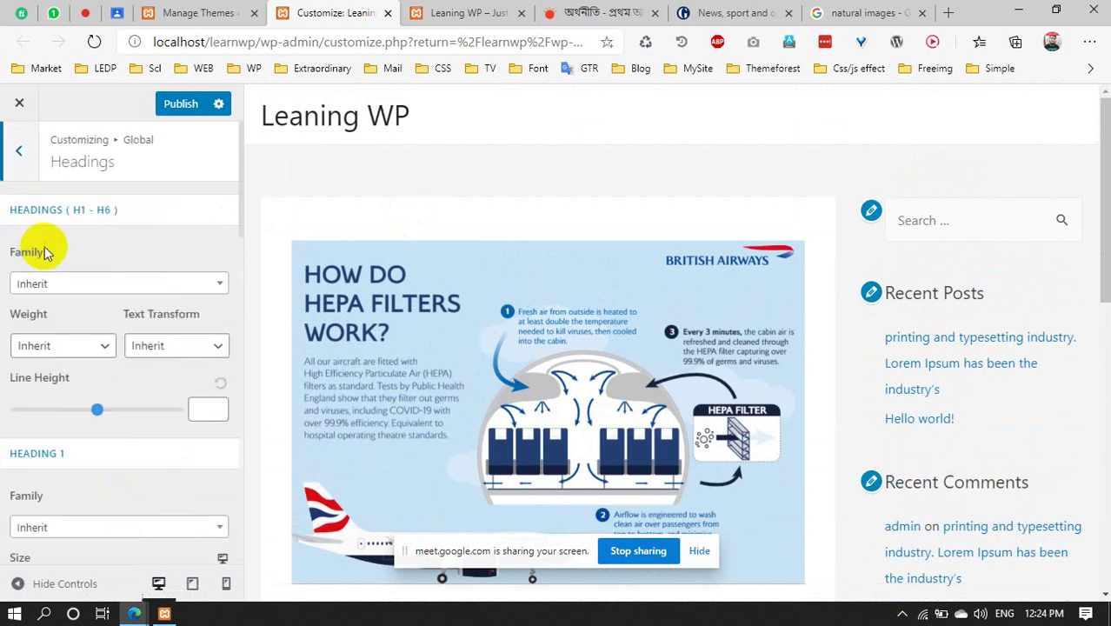
pyautogui.scroll(-5, 382, 311)
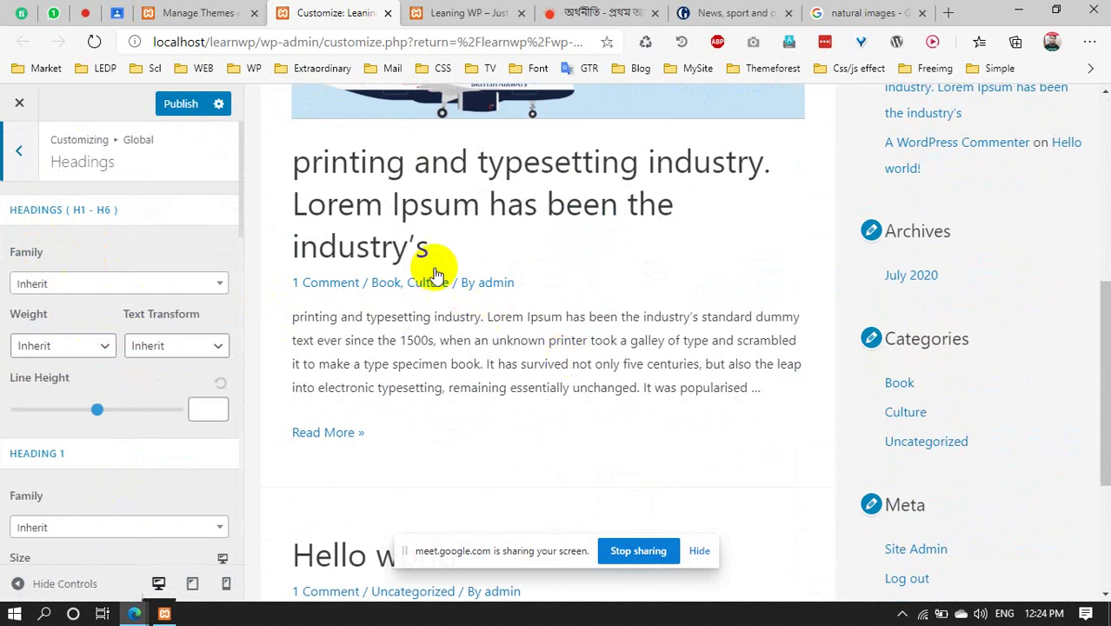
pyautogui.scroll(-3, 94, 405)
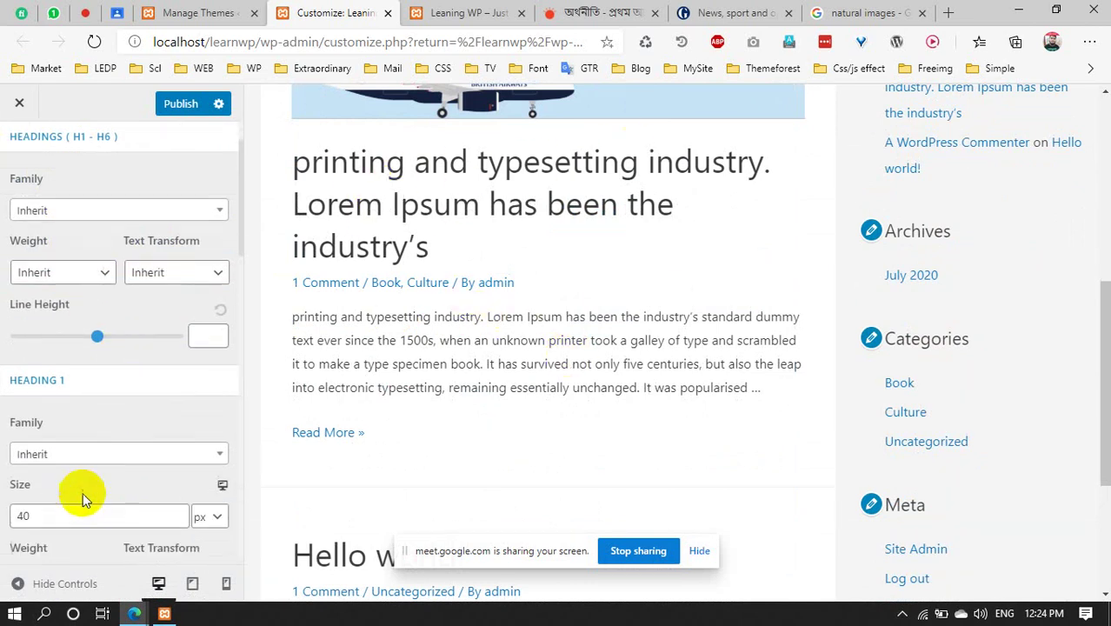
pyautogui.scroll(-3, 55, 472)
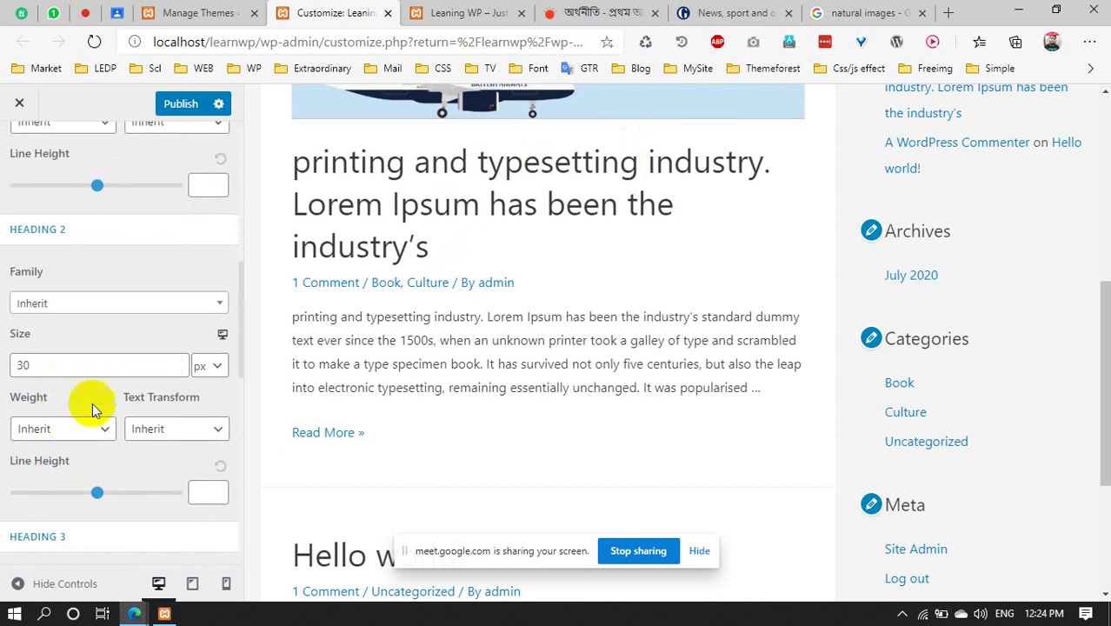
# Try the Uppercase text transform on Heading 2 and check the post titles in the preview
pyautogui.click(198, 430)
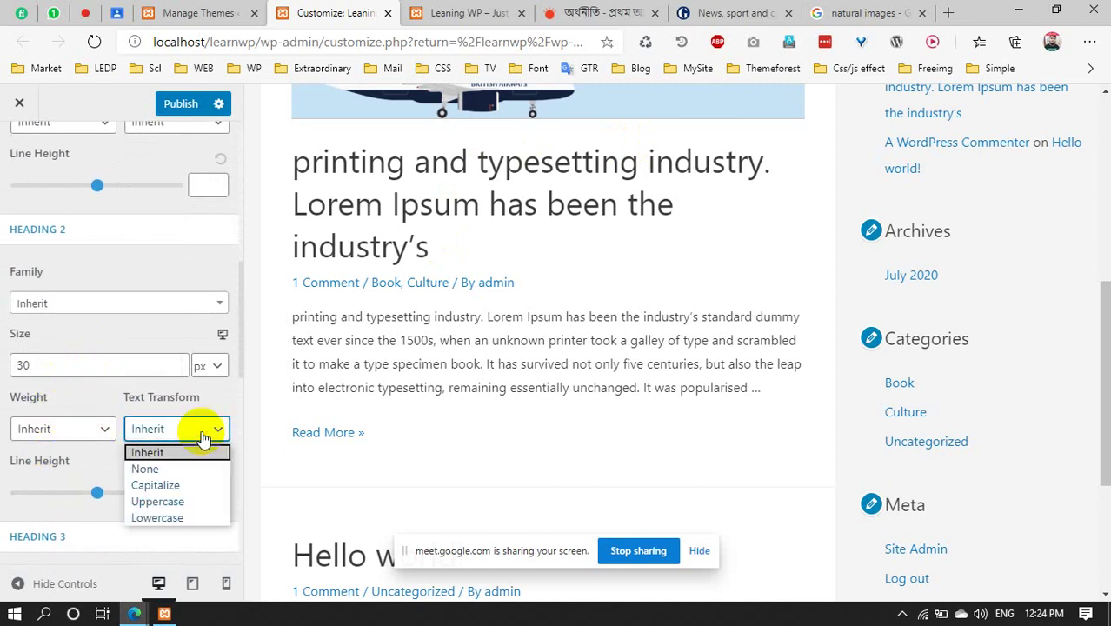
pyautogui.click(178, 501)
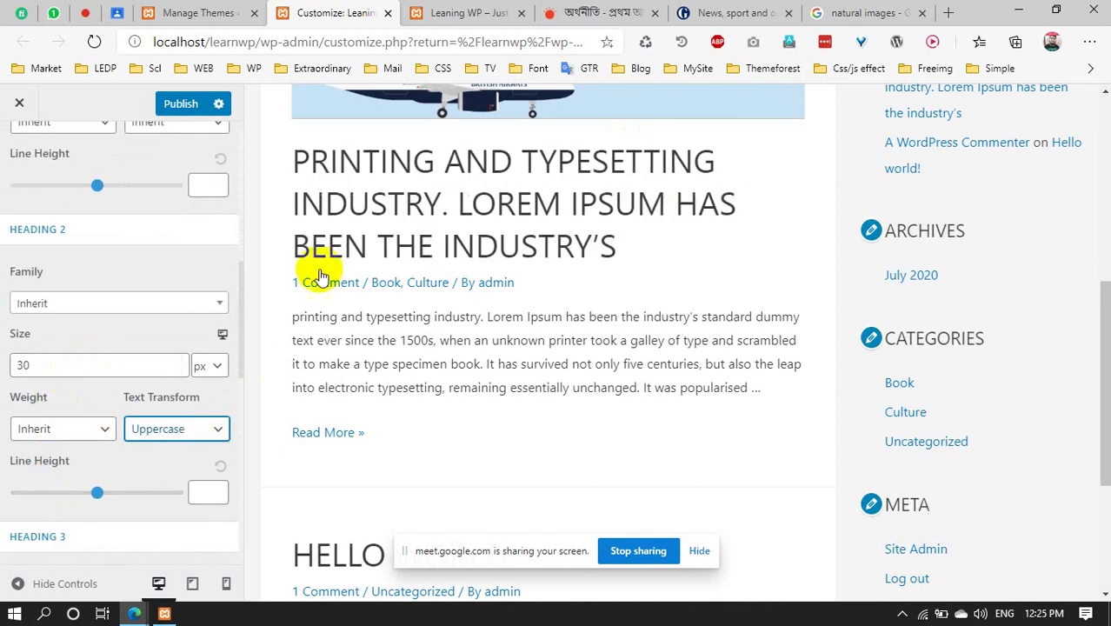
pyautogui.click(172, 428)
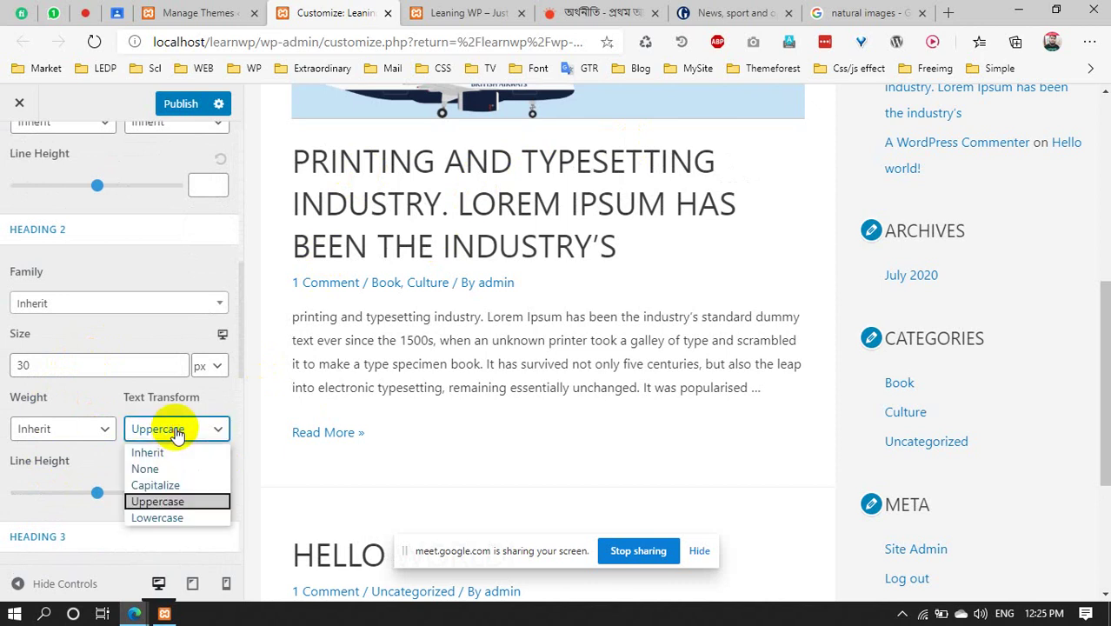
pyautogui.scroll(-2, 623, 360)
pyautogui.scroll(-3, 623, 360)
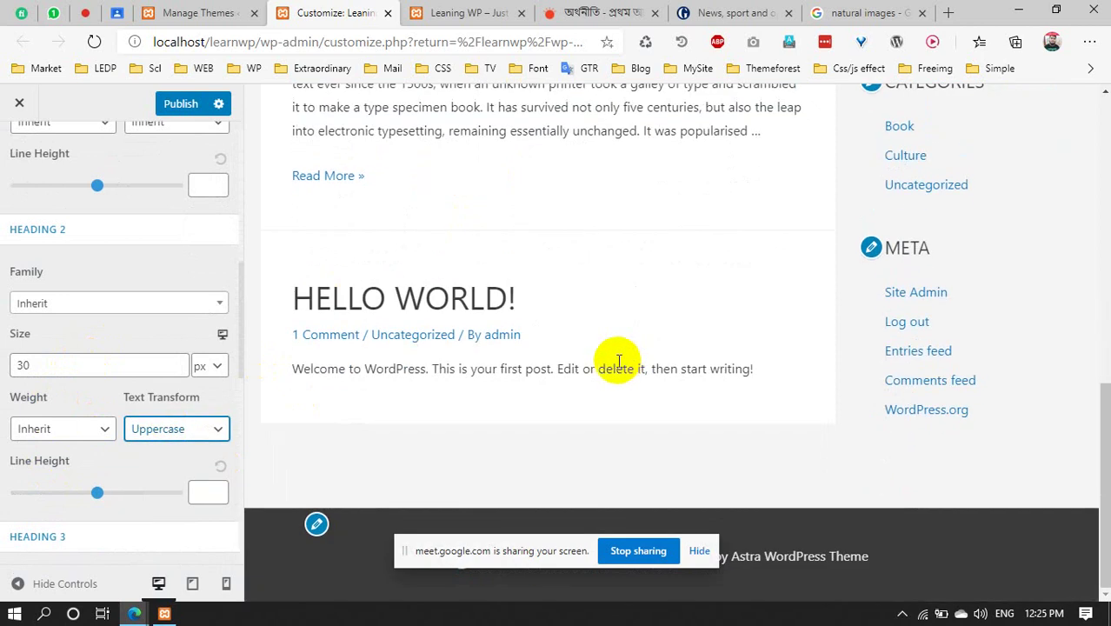
# Set Heading 2's text transform to Capitalize and look over the remaining heading settings down to Heading 6
pyautogui.click(143, 435)
pyautogui.click(144, 485)
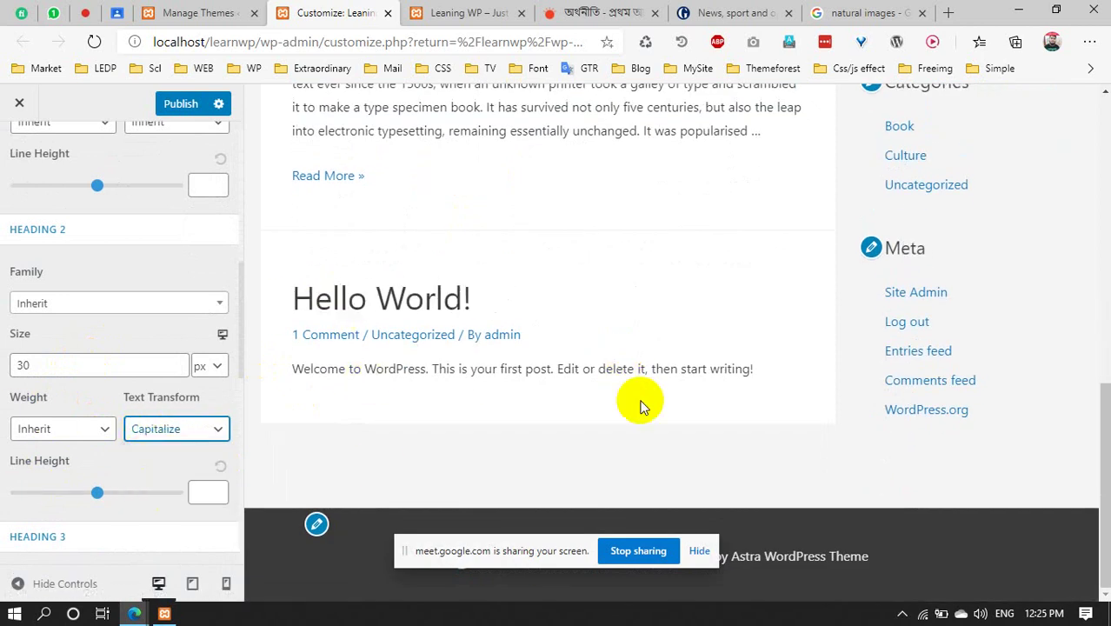
pyautogui.scroll(4, 605, 351)
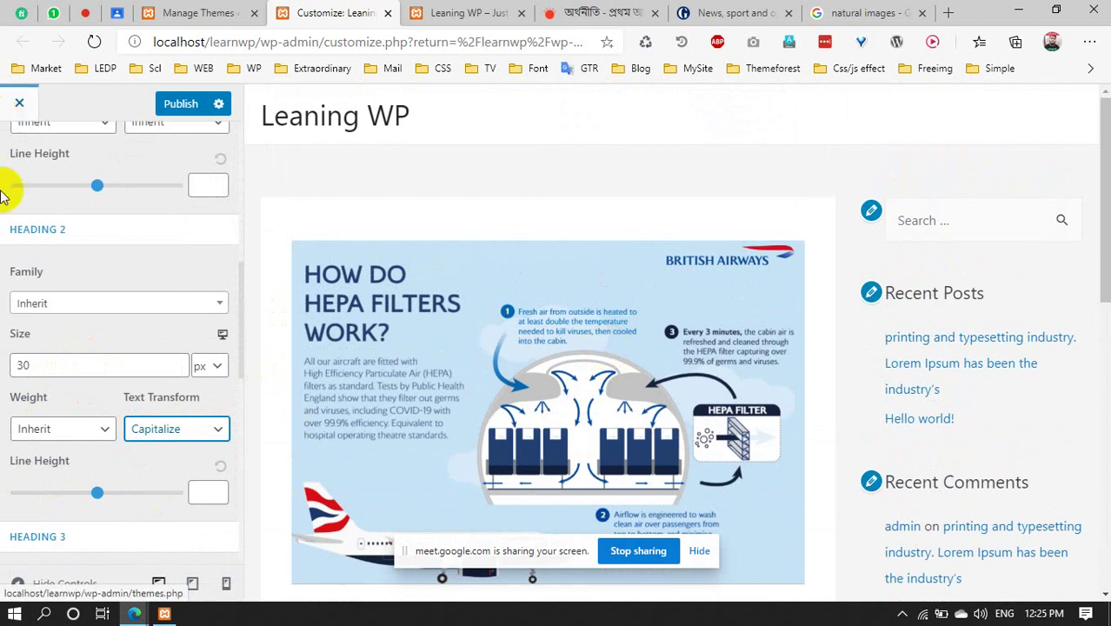
pyautogui.scroll(-8, 182, 373)
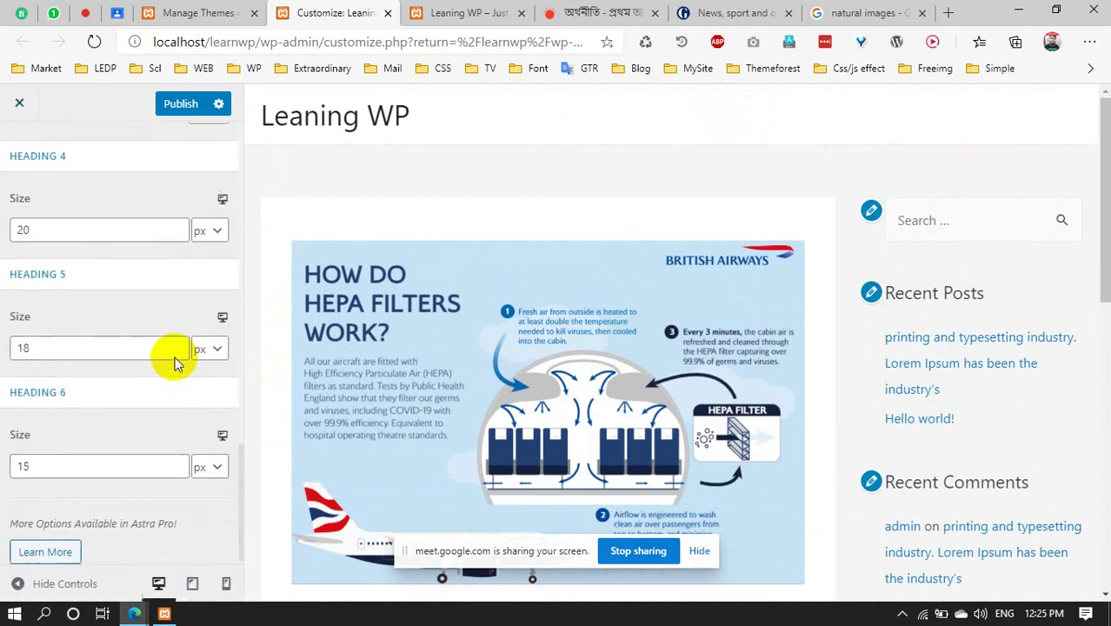
pyautogui.scroll(6, 174, 363)
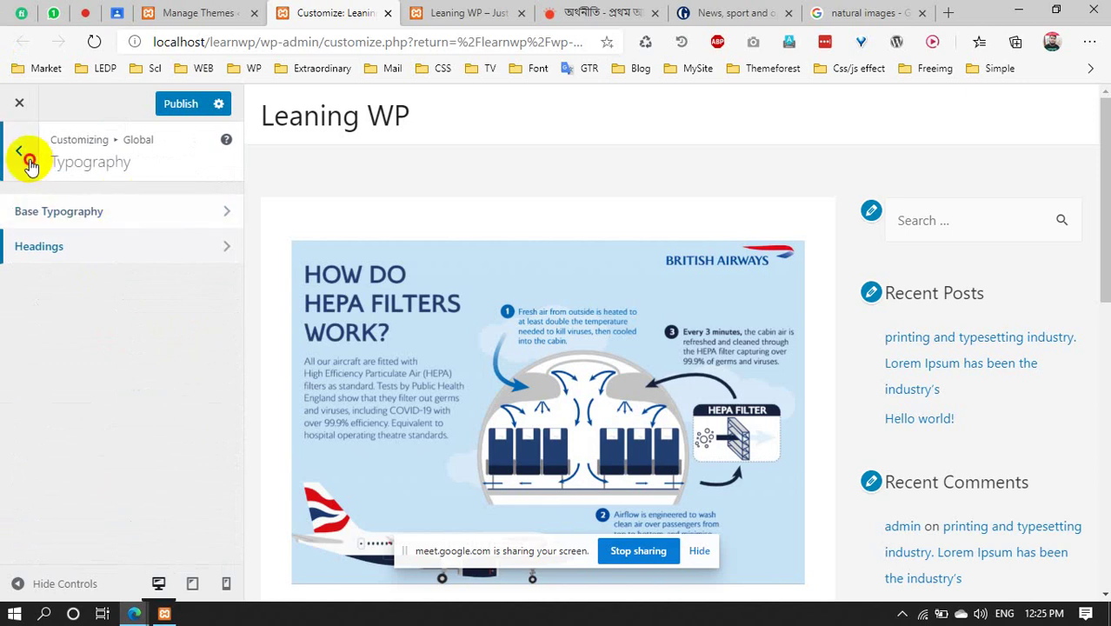
# Open the Base Colors settings under Global Colors and look at the Text Color picker without changing it
pyautogui.click(31, 165)
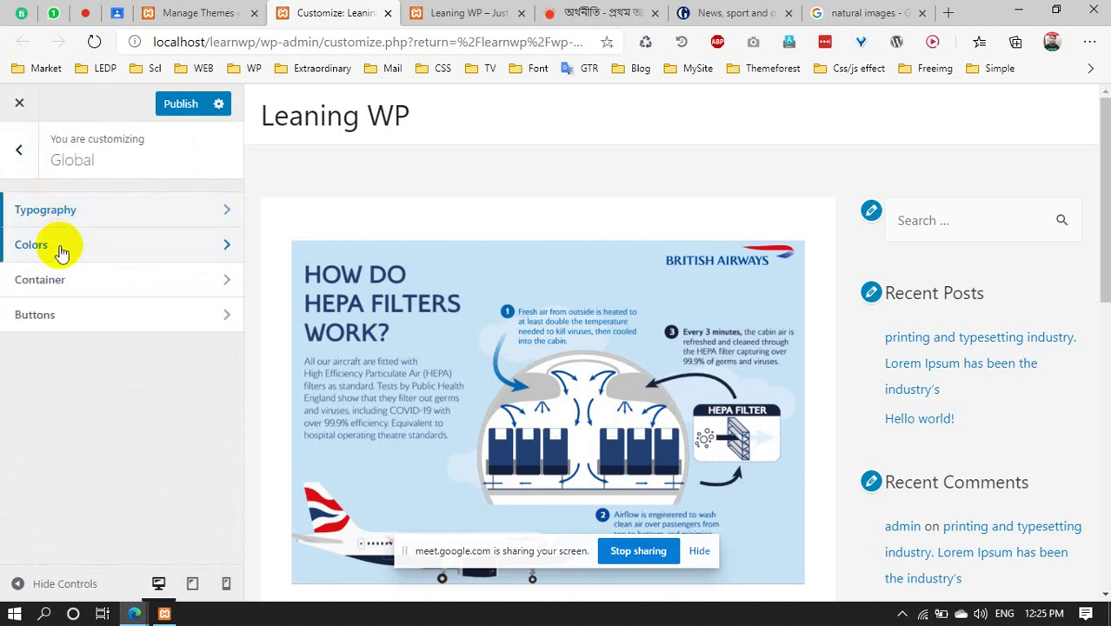
pyautogui.click(56, 245)
pyautogui.click(73, 215)
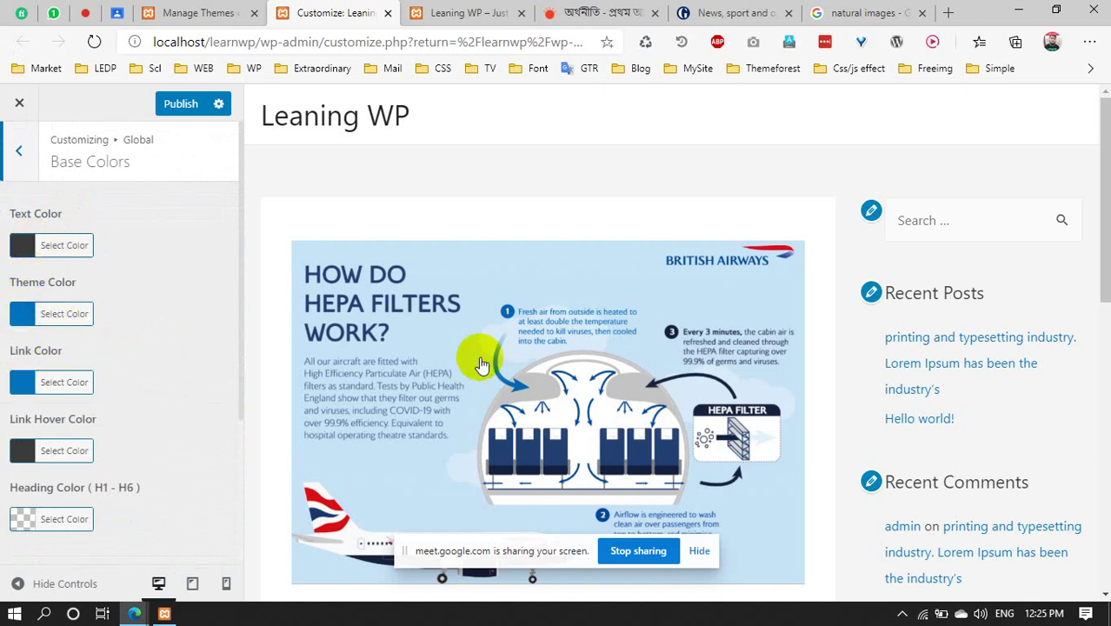
pyautogui.scroll(-6, 471, 360)
pyautogui.click(30, 247)
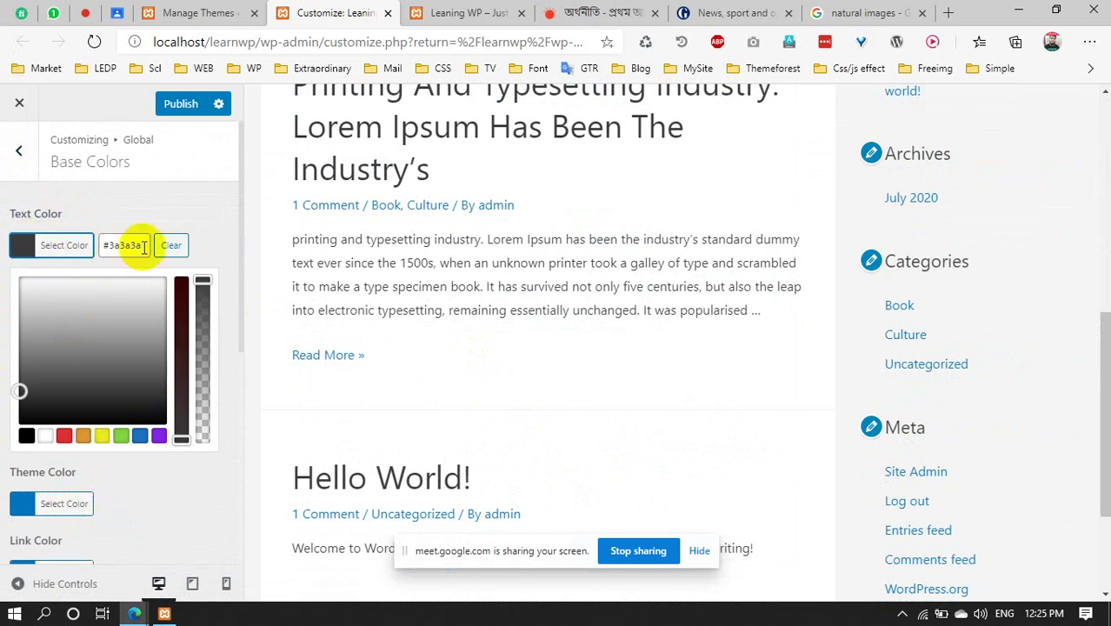
pyautogui.click(21, 245)
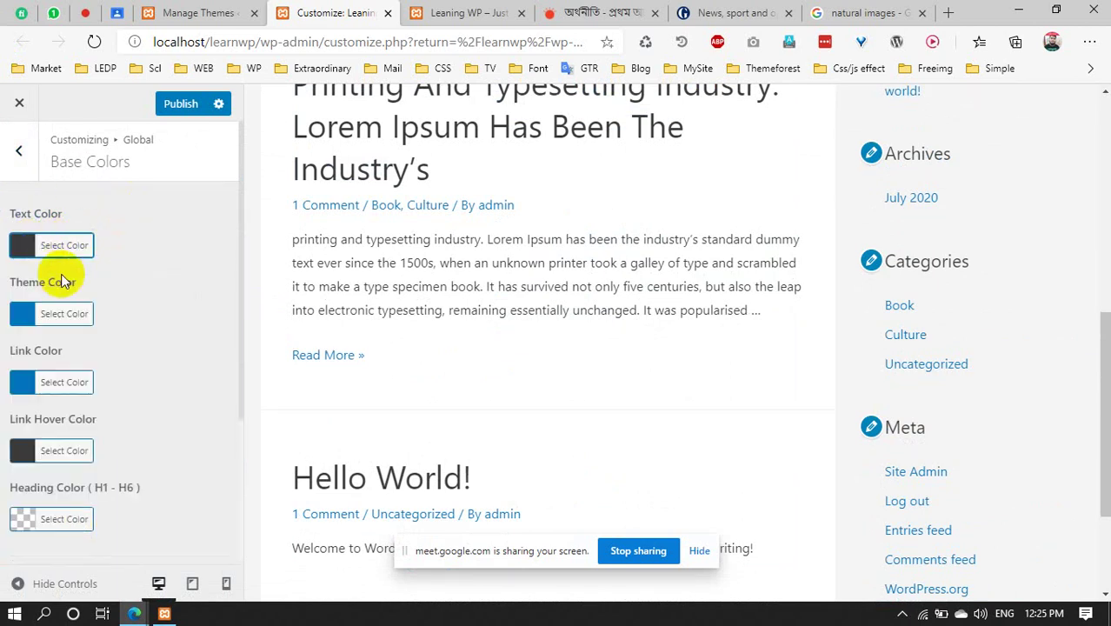
# Set the Link Color to the dark blue #00367c, trying brown and brighter blue shades first
pyautogui.click(55, 379)
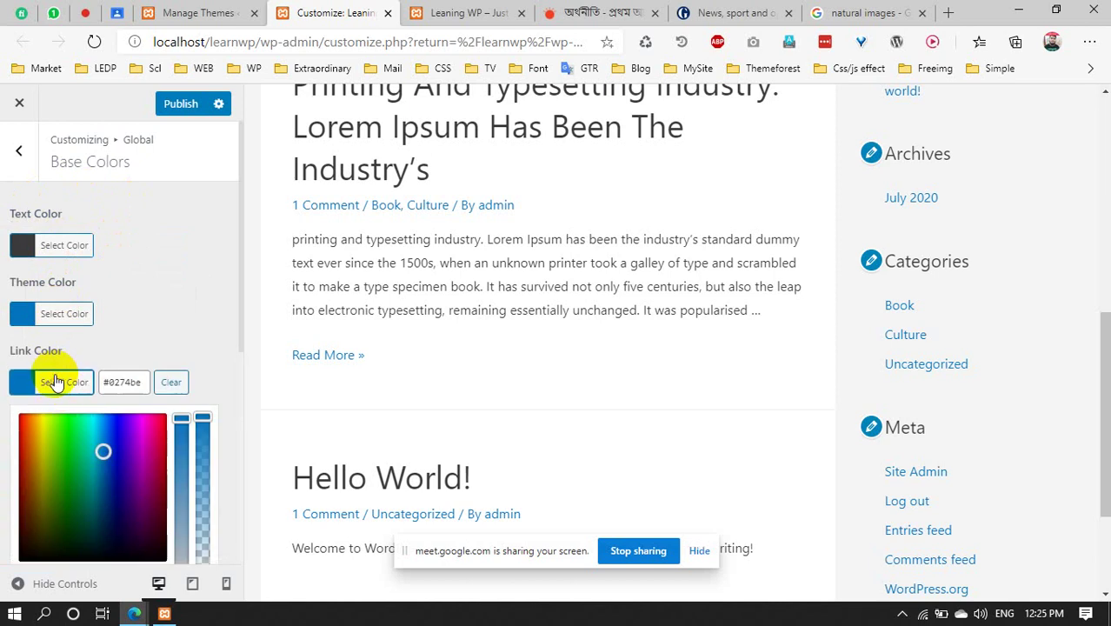
pyautogui.moveTo(107, 454); pyautogui.dragTo(31, 510)
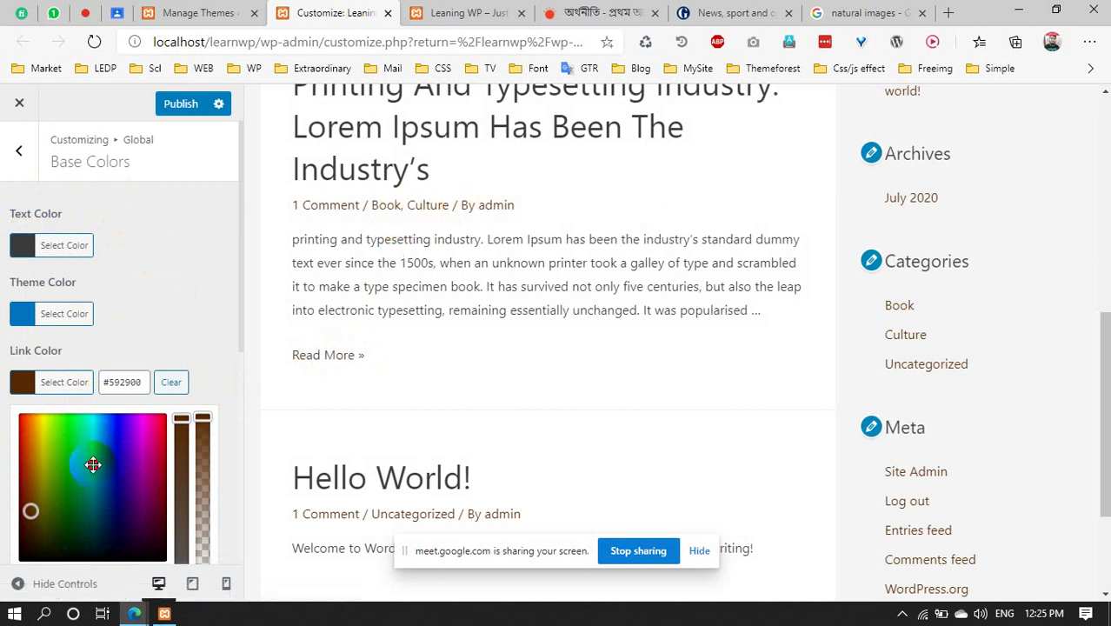
pyautogui.click(108, 504)
pyautogui.moveTo(109, 504); pyautogui.dragTo(117, 466)
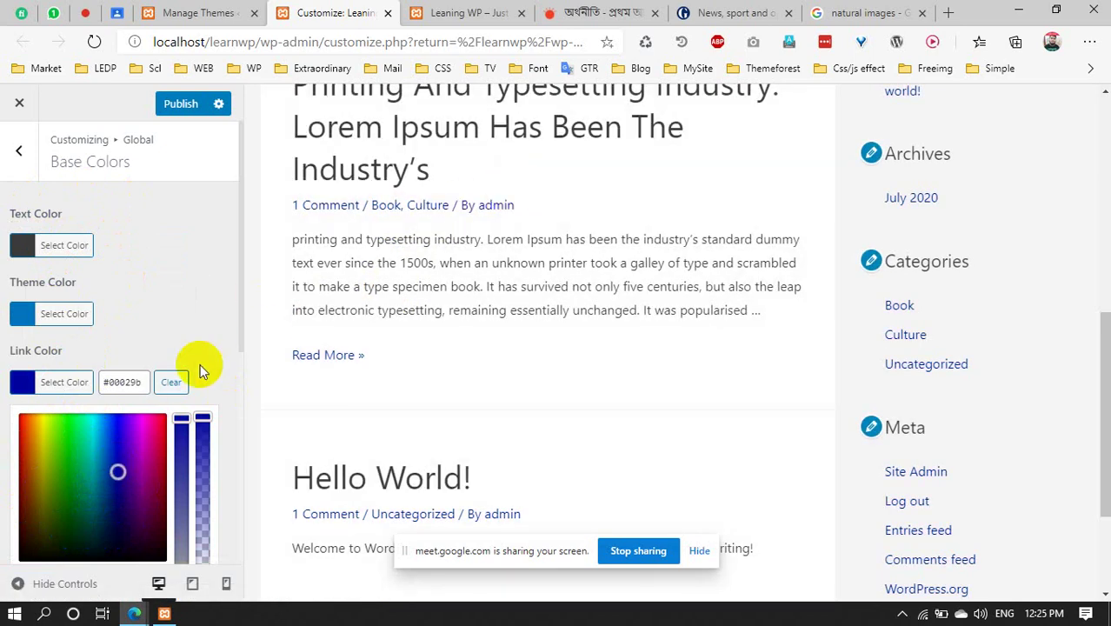
pyautogui.moveTo(119, 471); pyautogui.dragTo(107, 490)
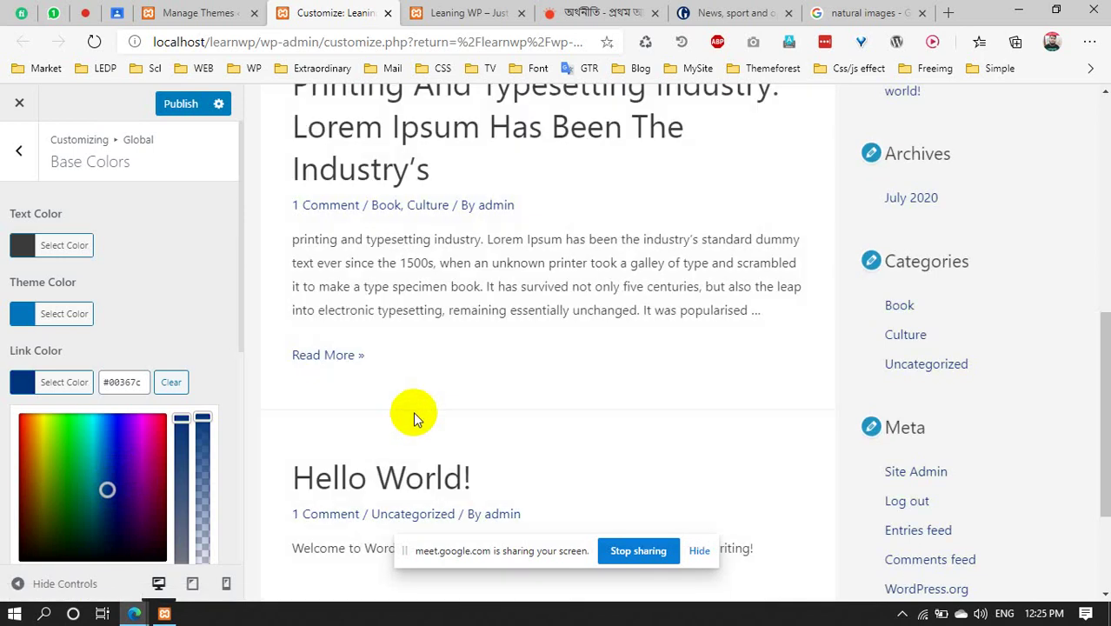
# Close the Link Color picker and look over the remaining base color and background settings
pyautogui.scroll(-2, 316, 324)
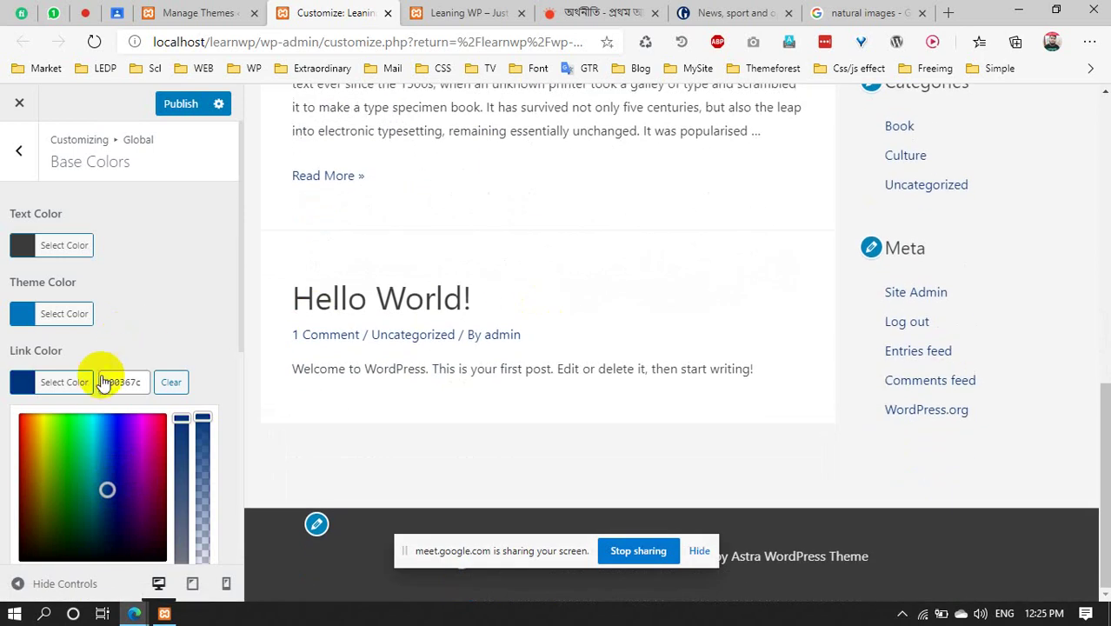
pyautogui.click(67, 379)
pyautogui.scroll(-3, 153, 346)
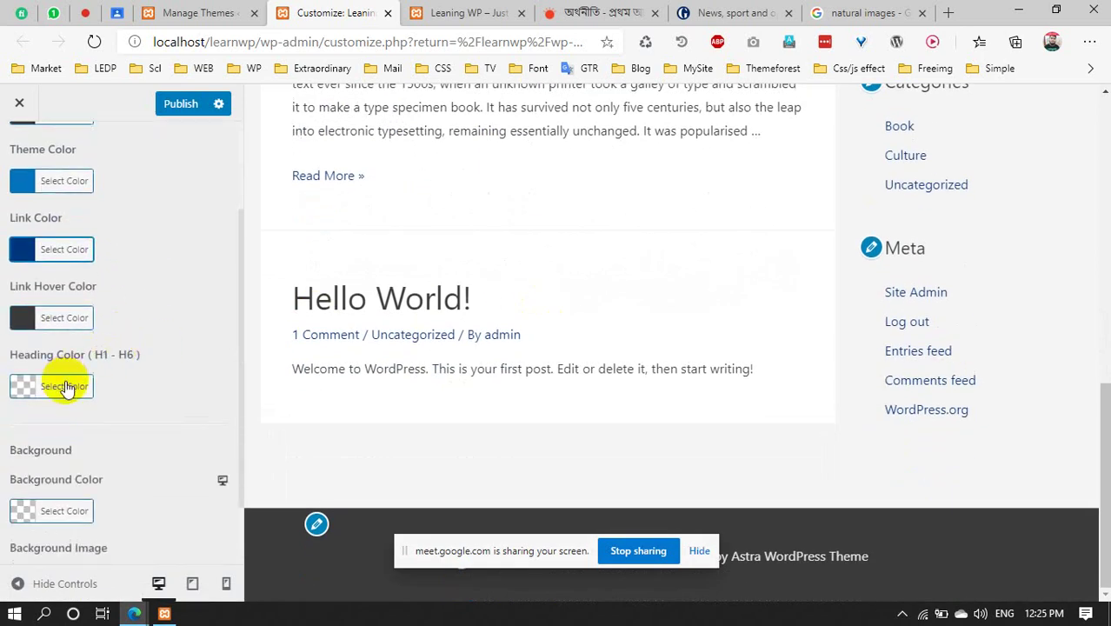
pyautogui.scroll(-2, 61, 439)
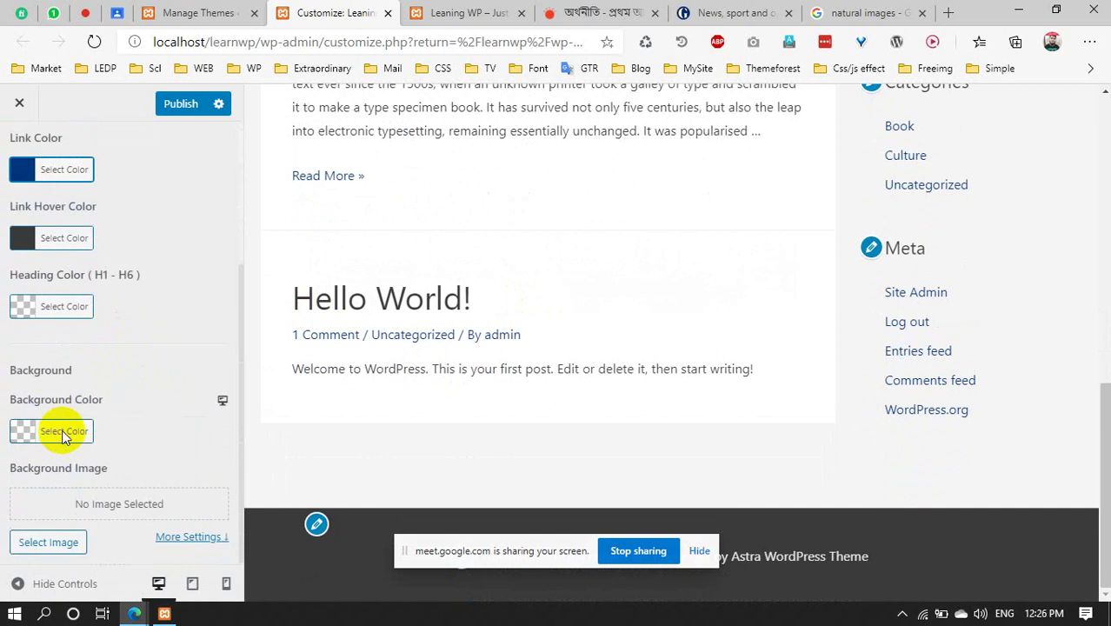
pyautogui.scroll(5, 95, 340)
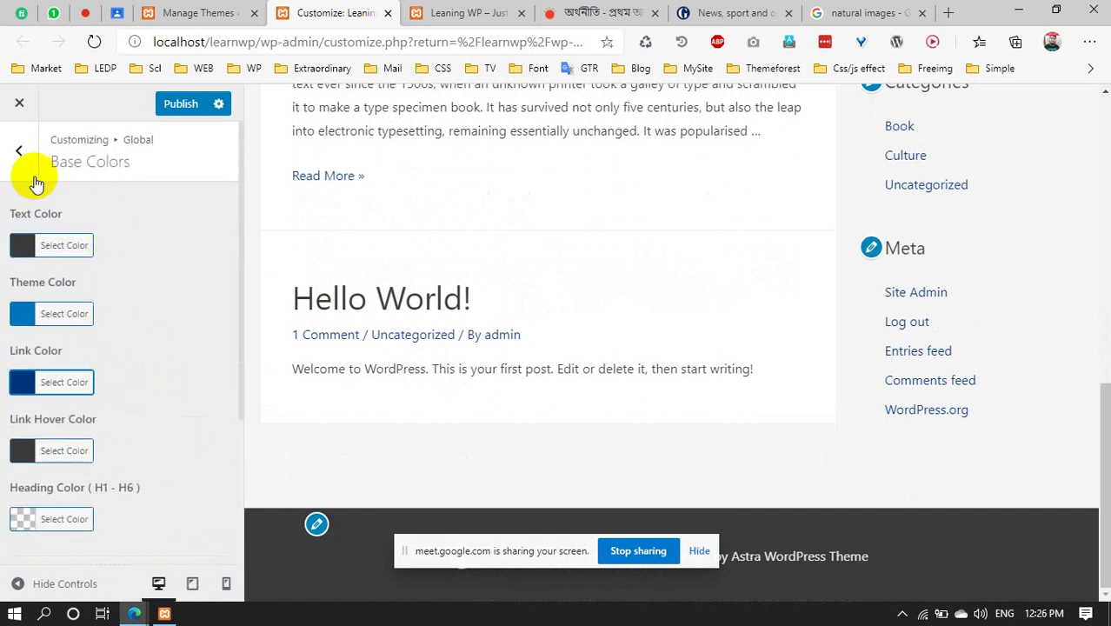
# Leave the Base Colors settings and set the Layout in the Global Container settings to Full Width / Contained
pyautogui.click(19, 152)
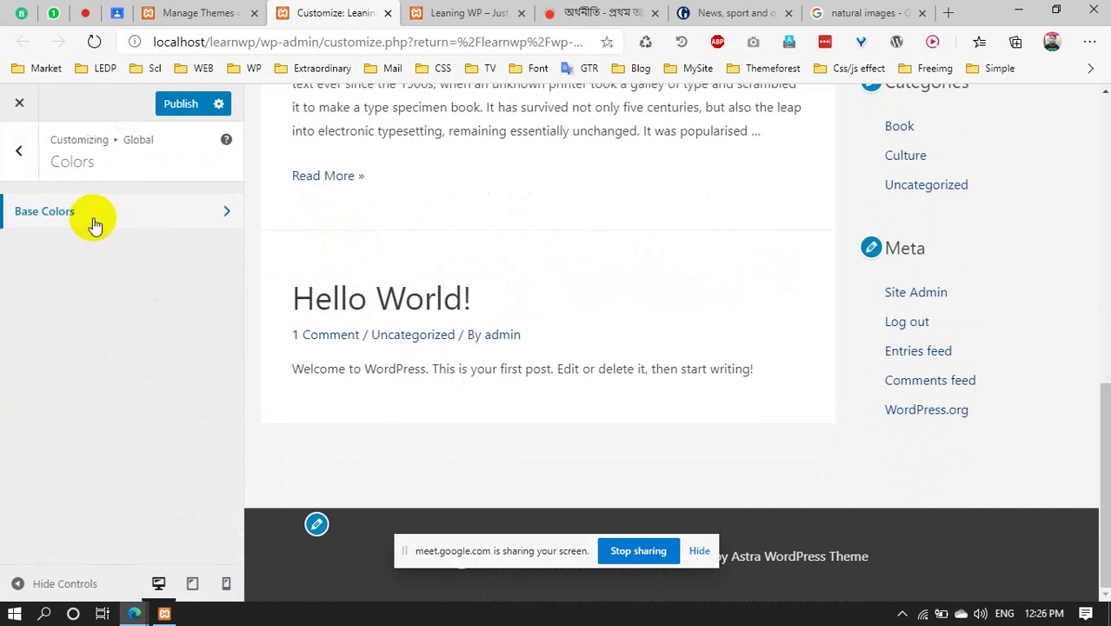
pyautogui.click(93, 218)
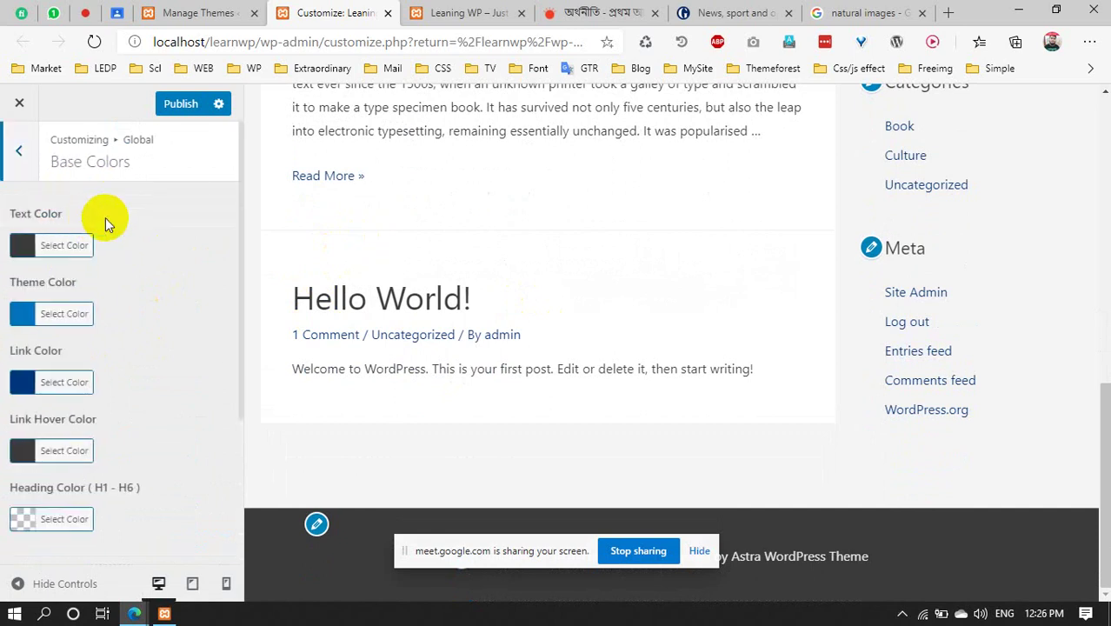
pyautogui.click(33, 156)
pyautogui.click(34, 162)
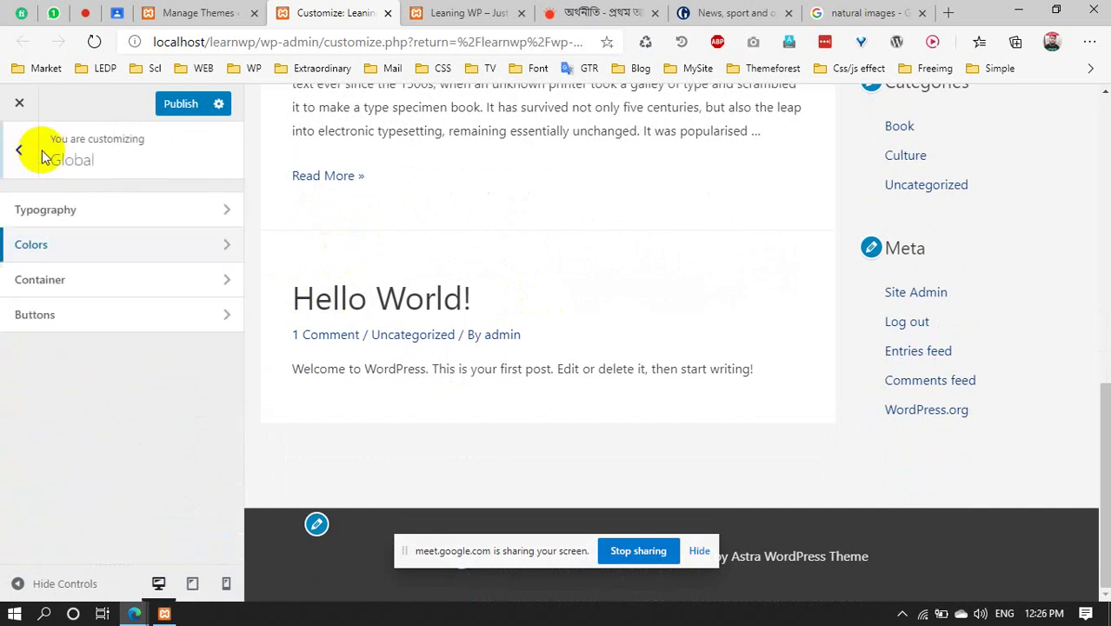
pyautogui.click(48, 282)
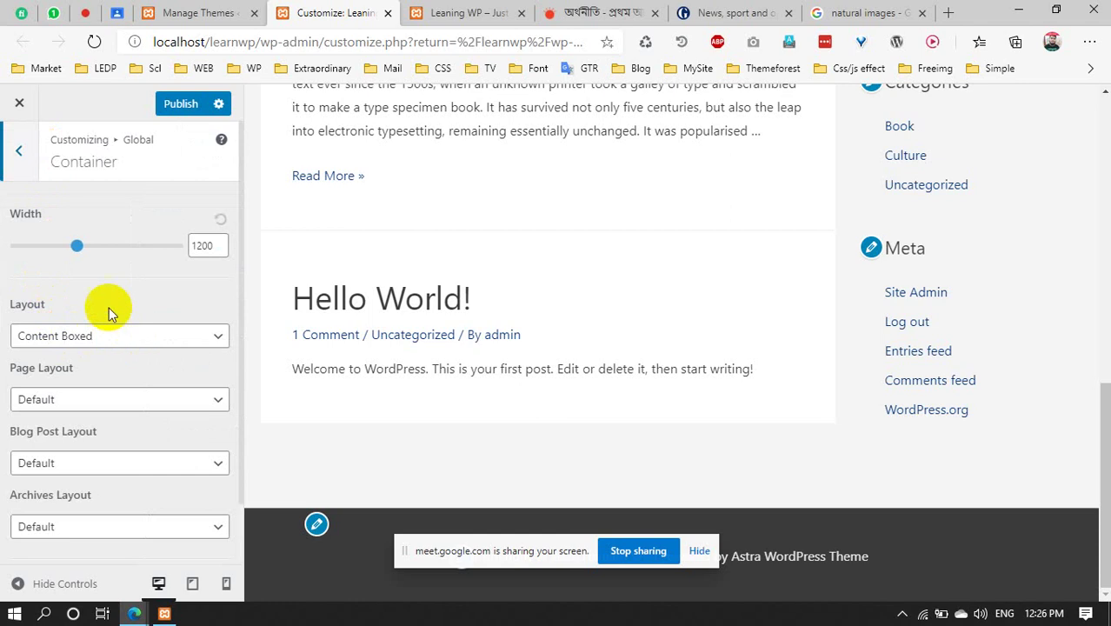
pyautogui.scroll(10, 595, 277)
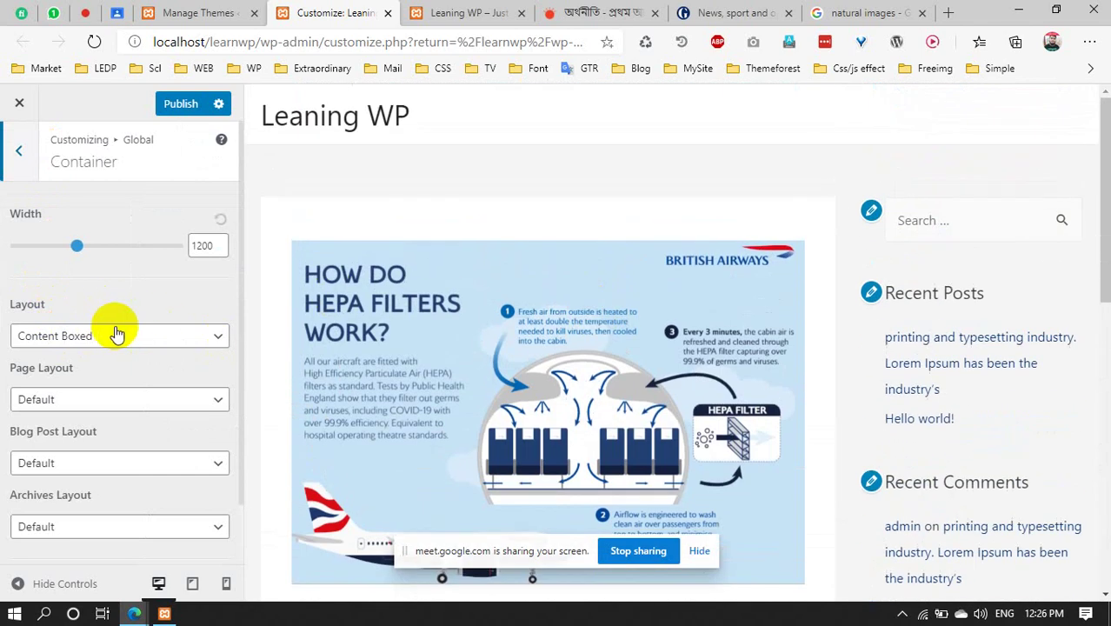
pyautogui.click(117, 336)
pyautogui.click(104, 388)
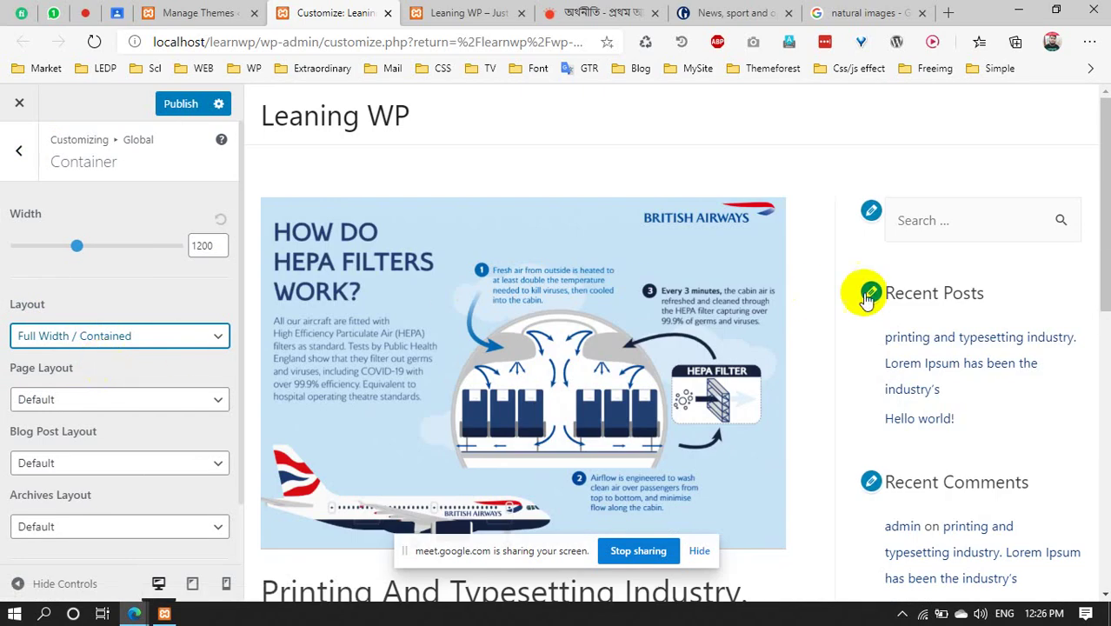
# Try the Full Width / Stretched container layout and review its effect down the page preview
pyautogui.click(78, 337)
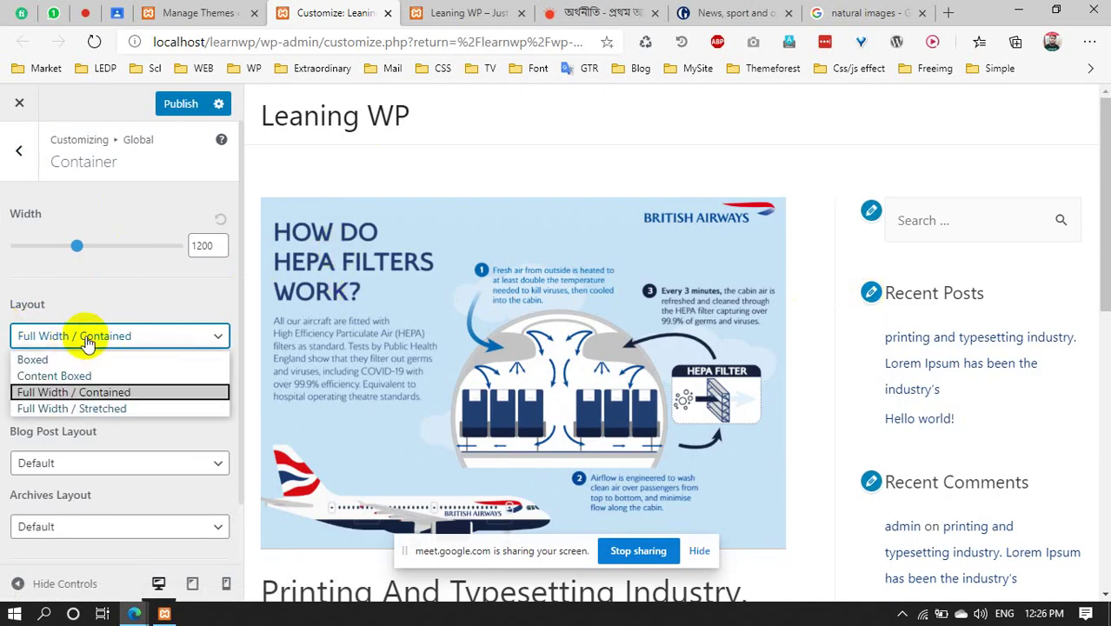
pyautogui.click(91, 409)
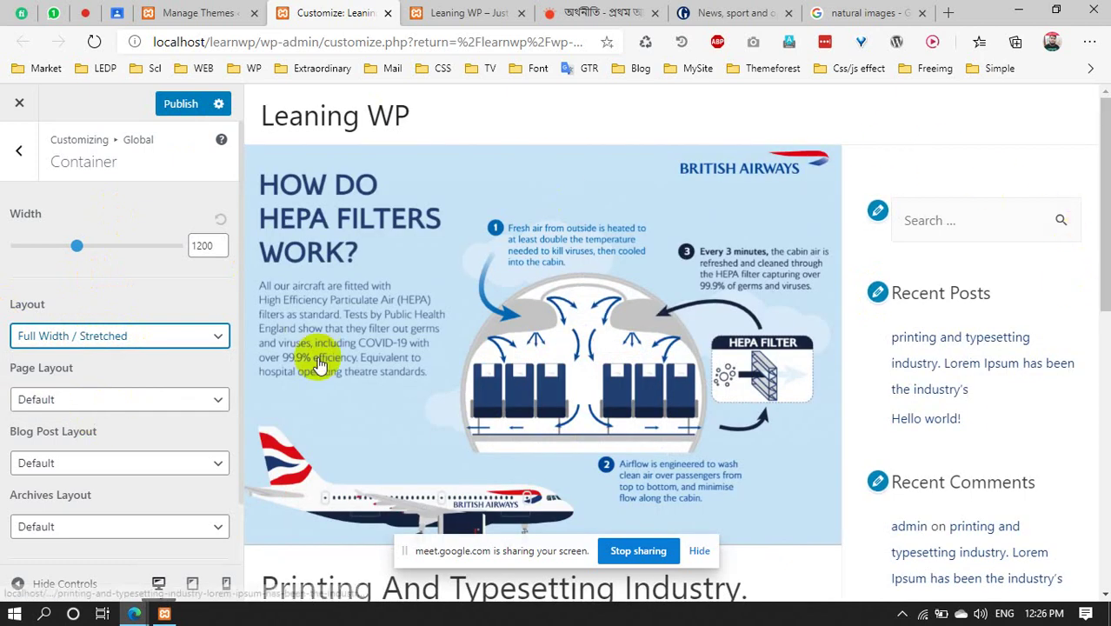
pyautogui.scroll(-5, 322, 286)
pyautogui.scroll(-1, 193, 366)
pyautogui.scroll(-4, 248, 383)
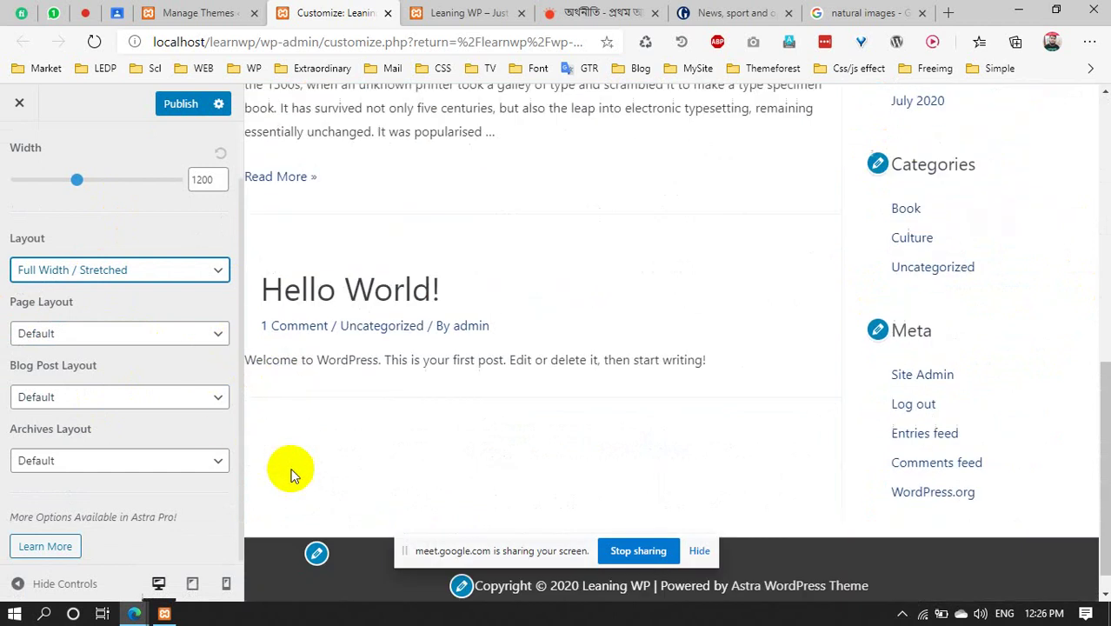
# Set the global container layout to Content Boxed and check the options offered for page and blog post layouts
pyautogui.click(114, 271)
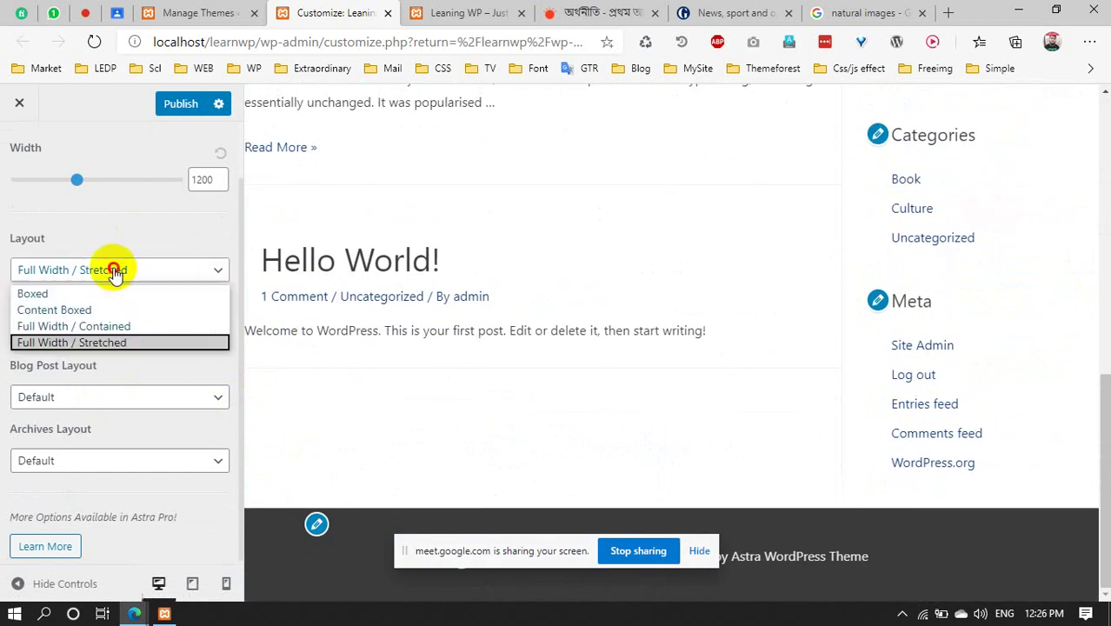
pyautogui.click(92, 311)
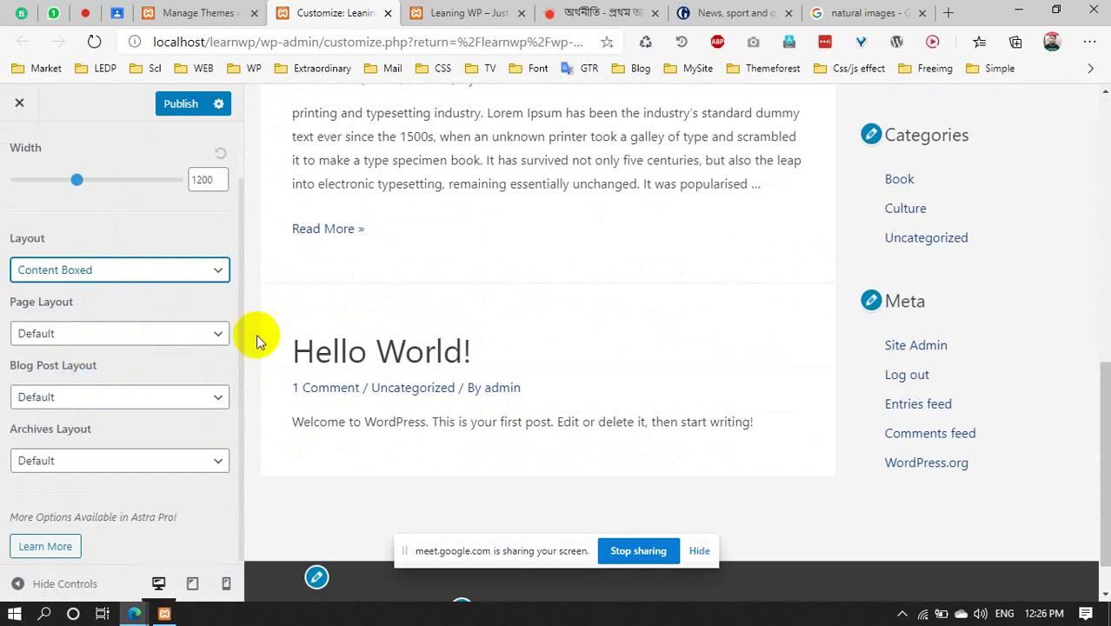
pyautogui.click(78, 337)
pyautogui.click(81, 334)
pyautogui.click(91, 398)
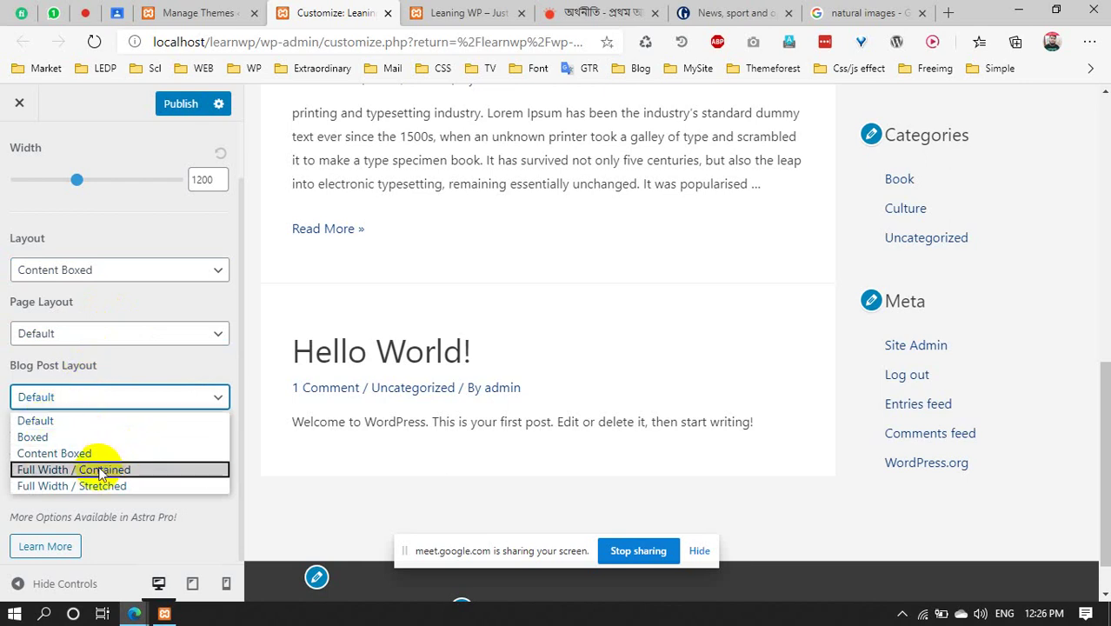
pyautogui.click(122, 396)
pyautogui.scroll(-1, 80, 469)
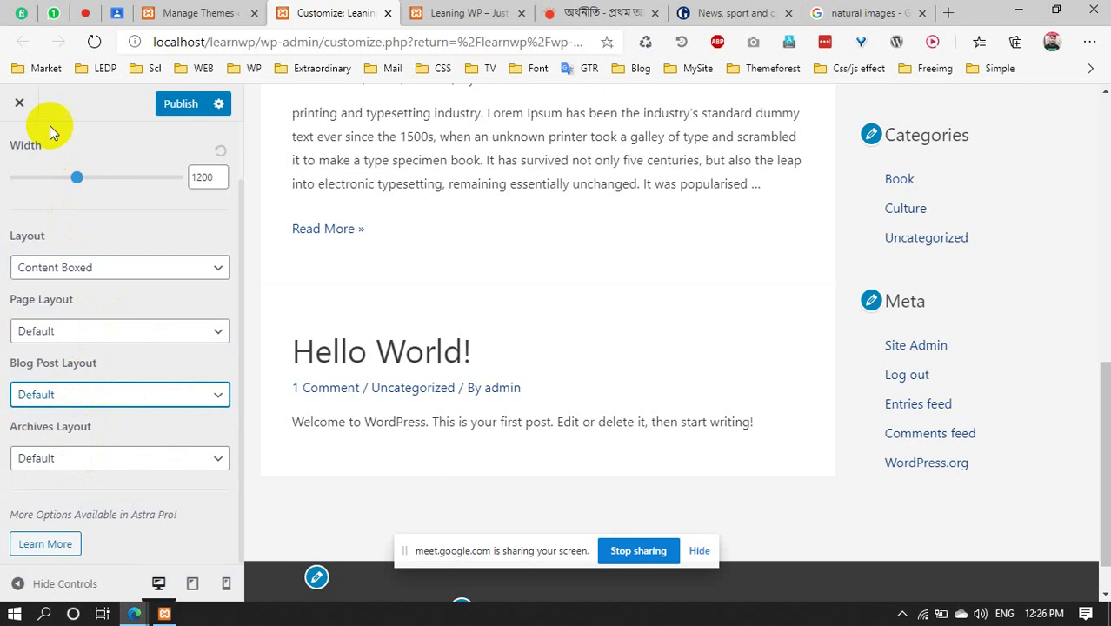
pyautogui.scroll(2, 41, 122)
pyautogui.click(27, 148)
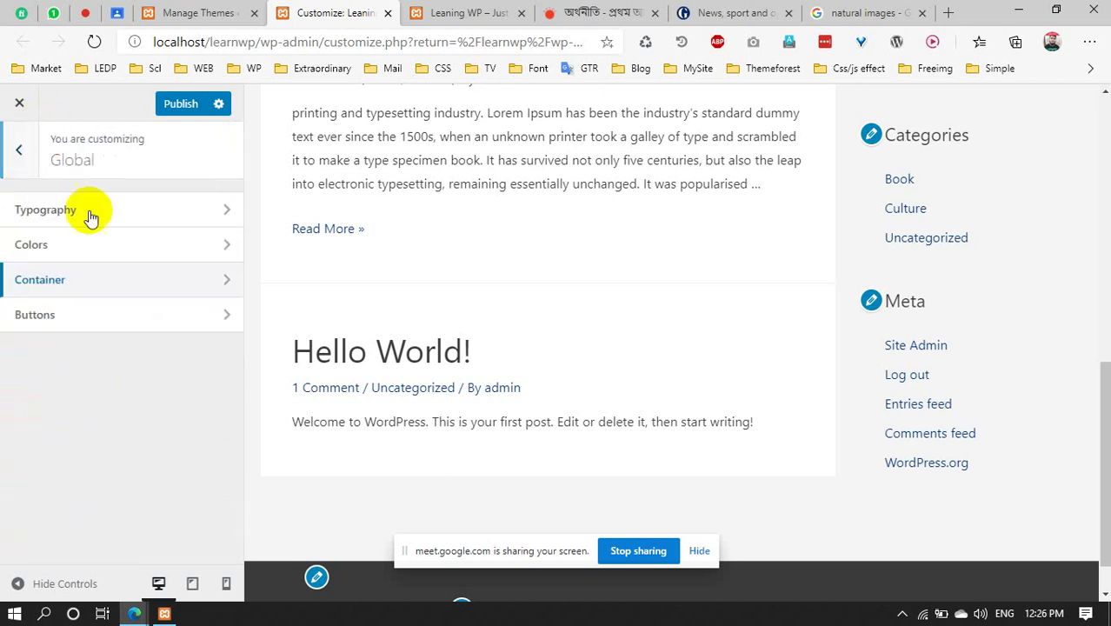
# Examine the global button settings, including the normal and hover color options, against the page preview
pyautogui.click(100, 311)
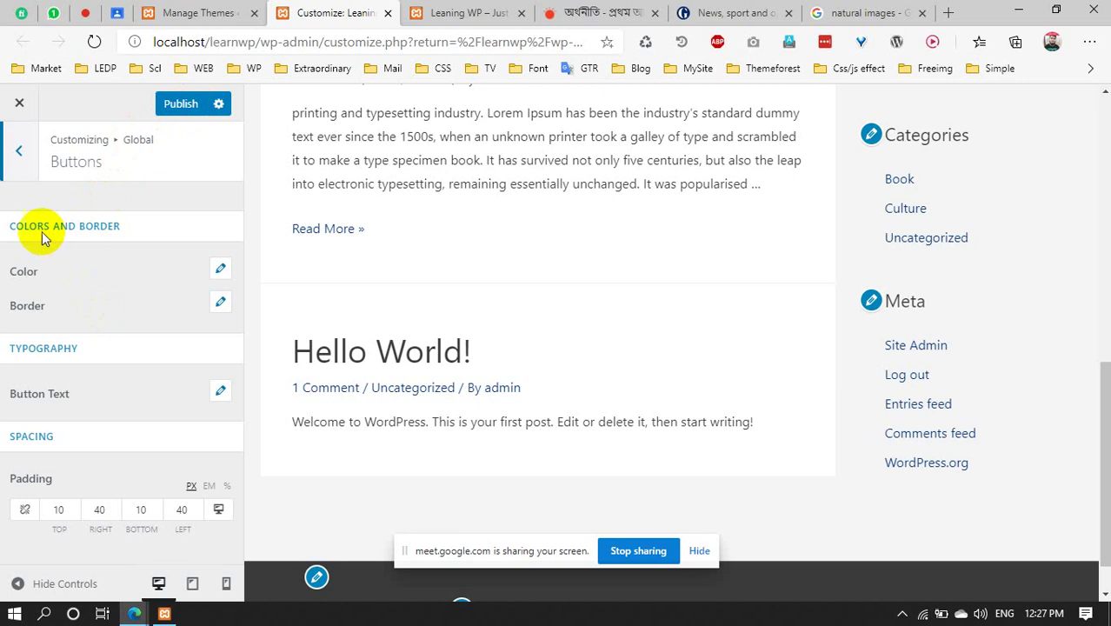
pyautogui.moveTo(122, 227); pyautogui.dragTo(16, 225)
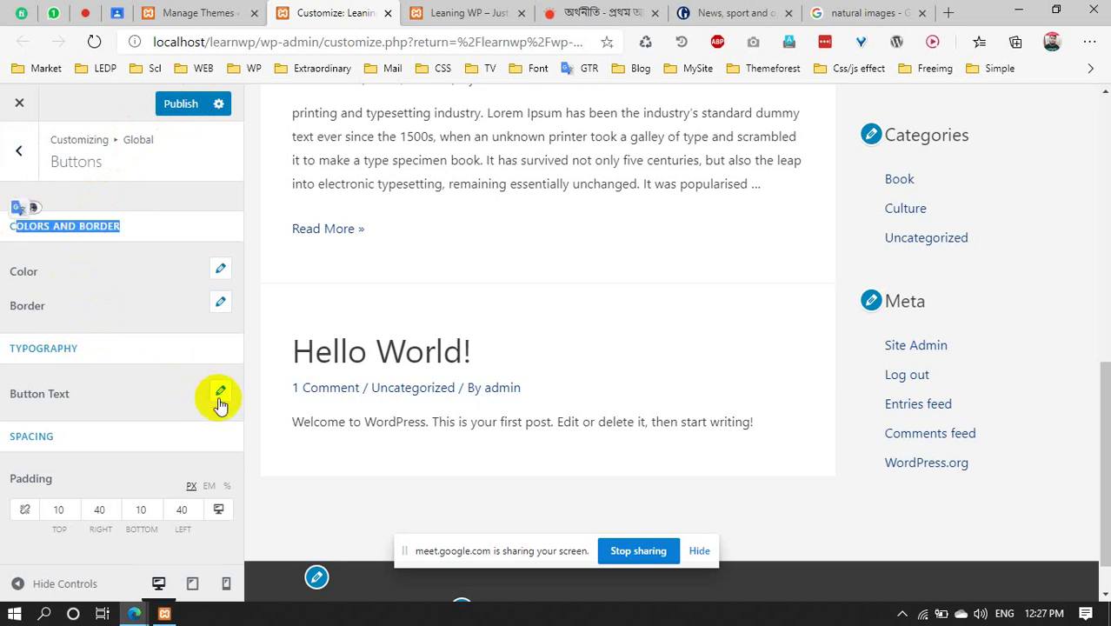
pyautogui.click(68, 162)
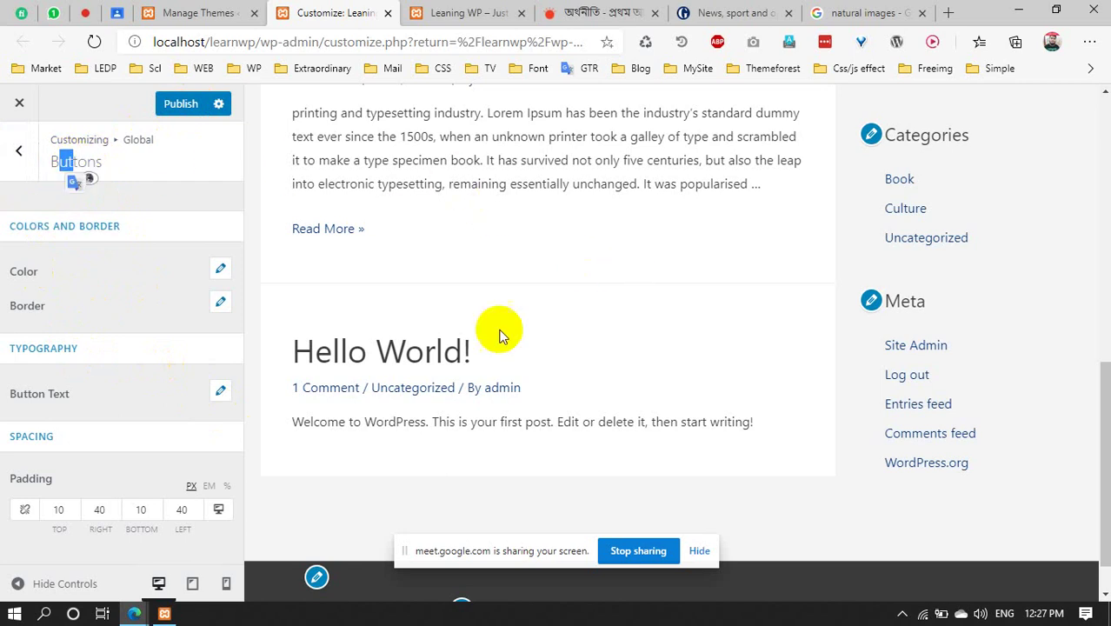
pyautogui.scroll(-1, 433, 367)
pyautogui.scroll(3, 735, 337)
pyautogui.scroll(5, 735, 337)
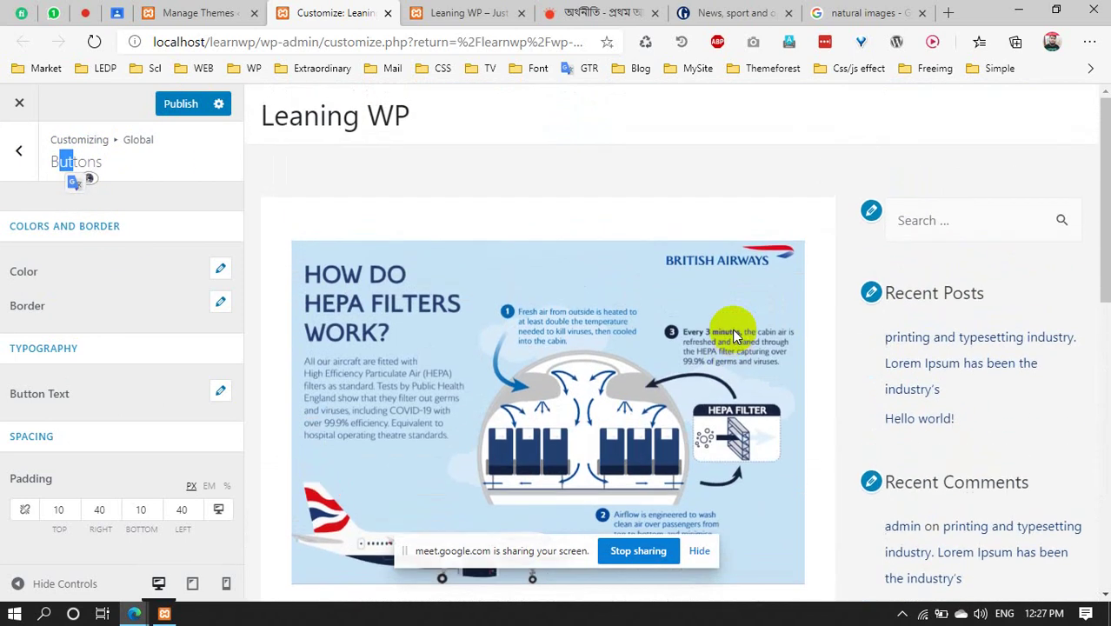
pyautogui.scroll(-4, 365, 149)
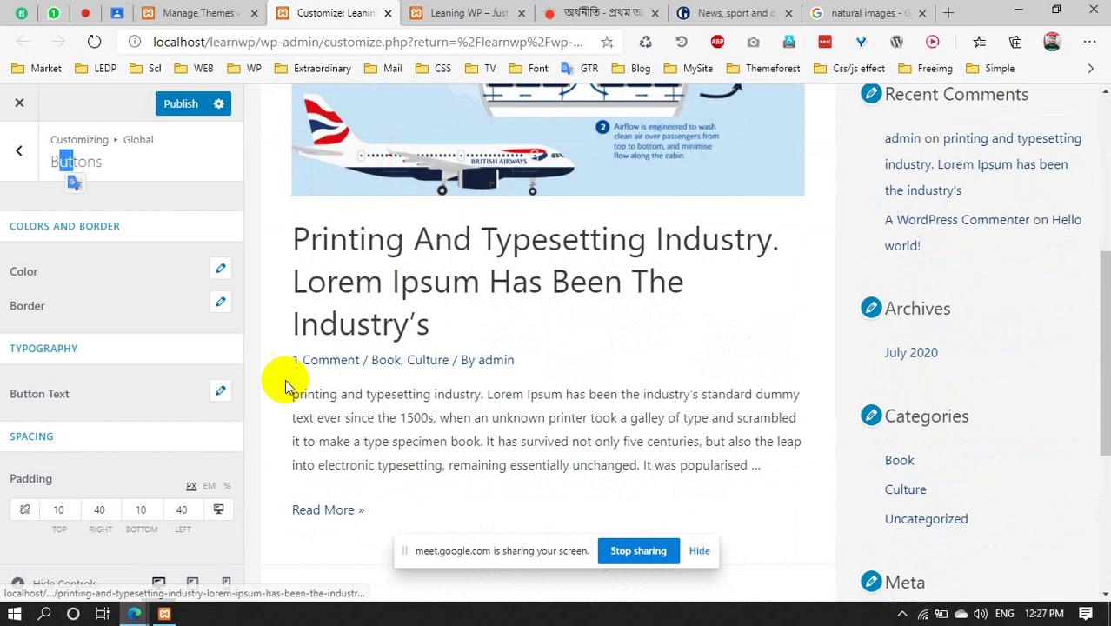
pyautogui.click(221, 270)
pyautogui.click(223, 271)
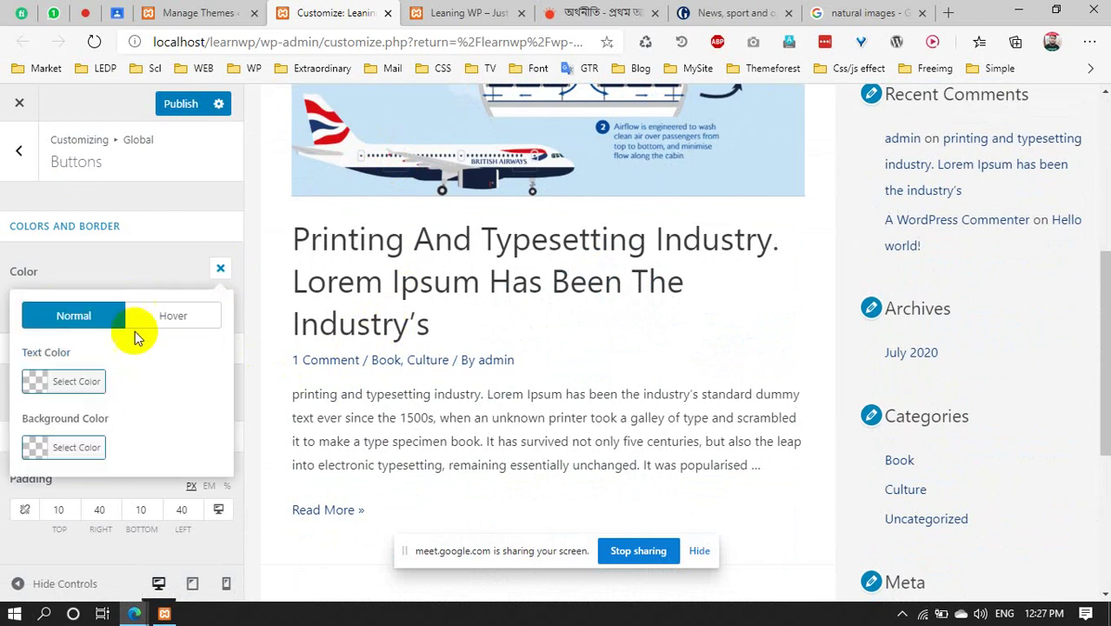
pyautogui.click(126, 258)
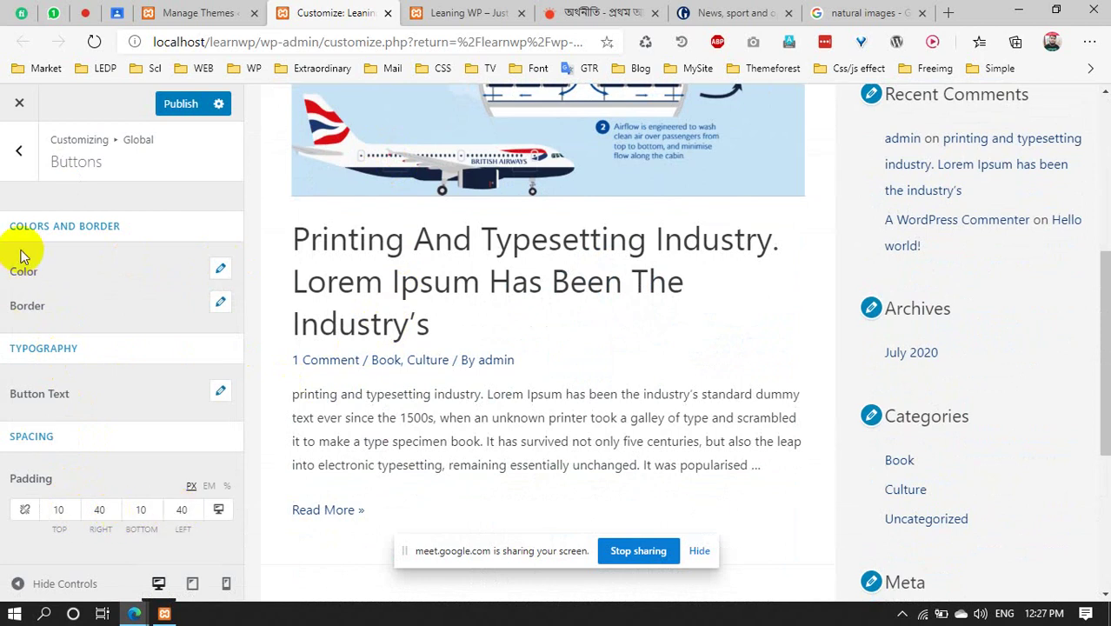
pyautogui.click(19, 151)
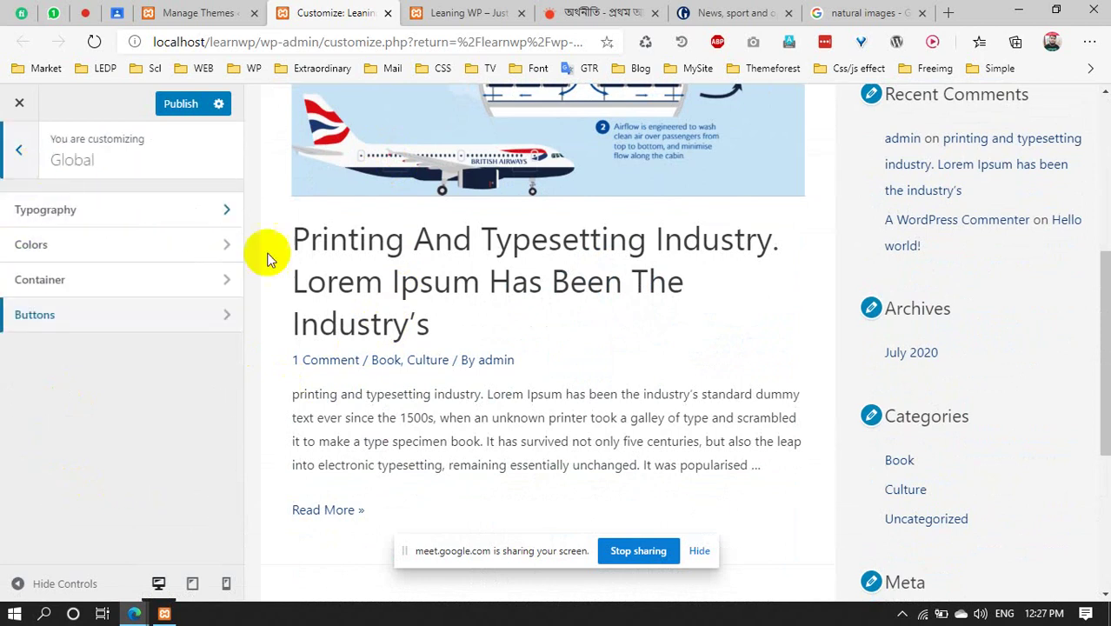
pyautogui.click(14, 148)
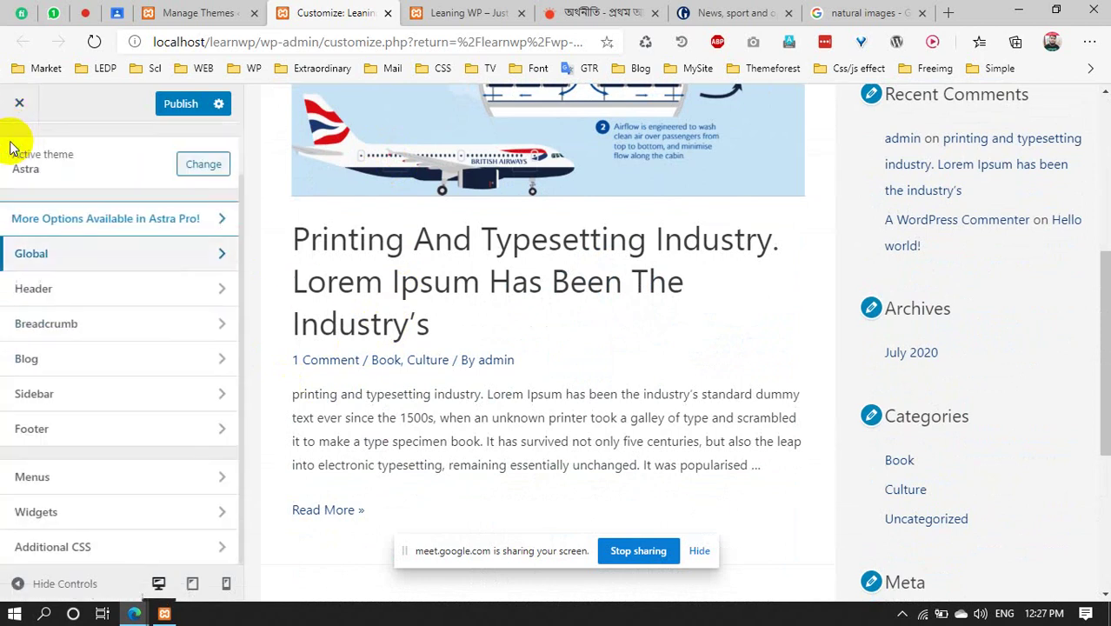
# Review the Blog / Archive settings for post structure, meta and post content, comparing them with the post preview
pyautogui.click(74, 365)
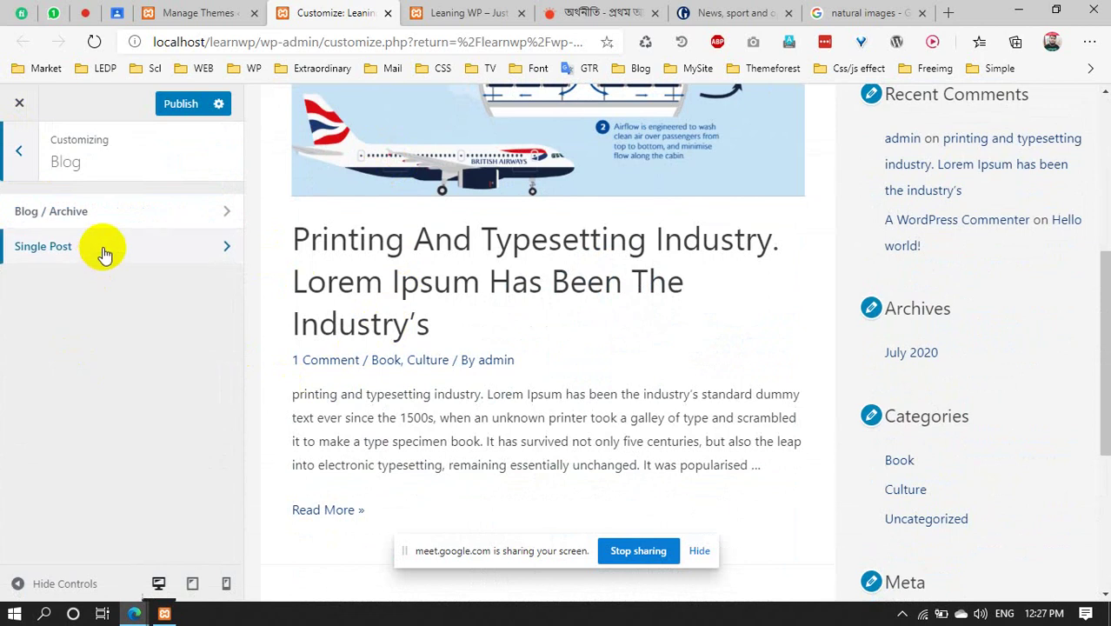
pyautogui.click(104, 212)
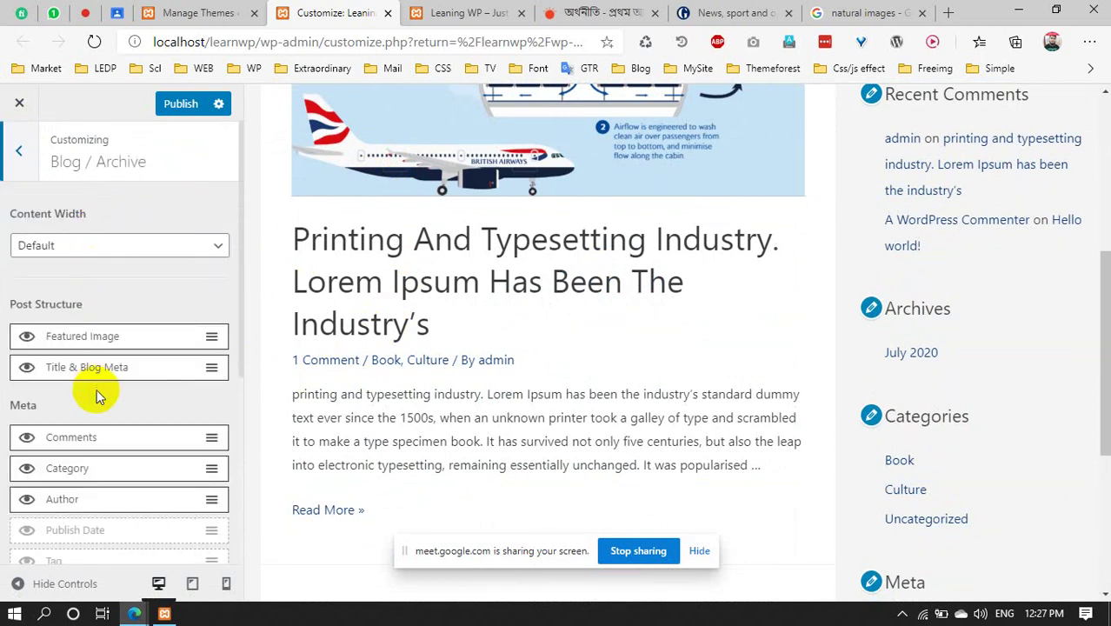
pyautogui.scroll(-3, 97, 395)
pyautogui.scroll(3, 99, 392)
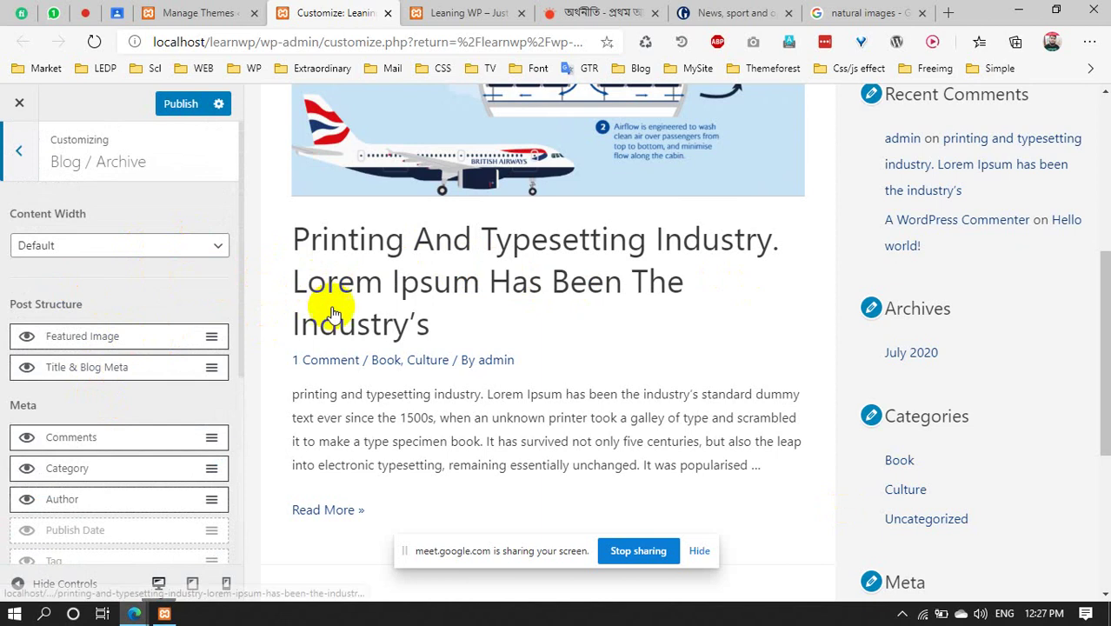
pyautogui.scroll(-4, 825, 512)
pyautogui.scroll(5, 578, 454)
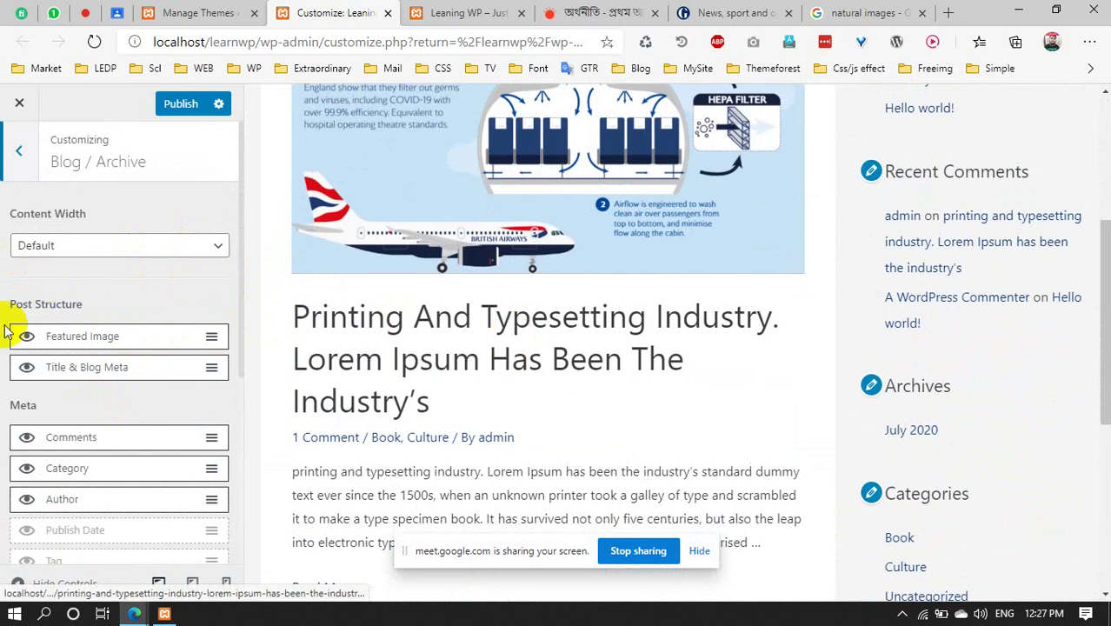
pyautogui.scroll(-5, 104, 408)
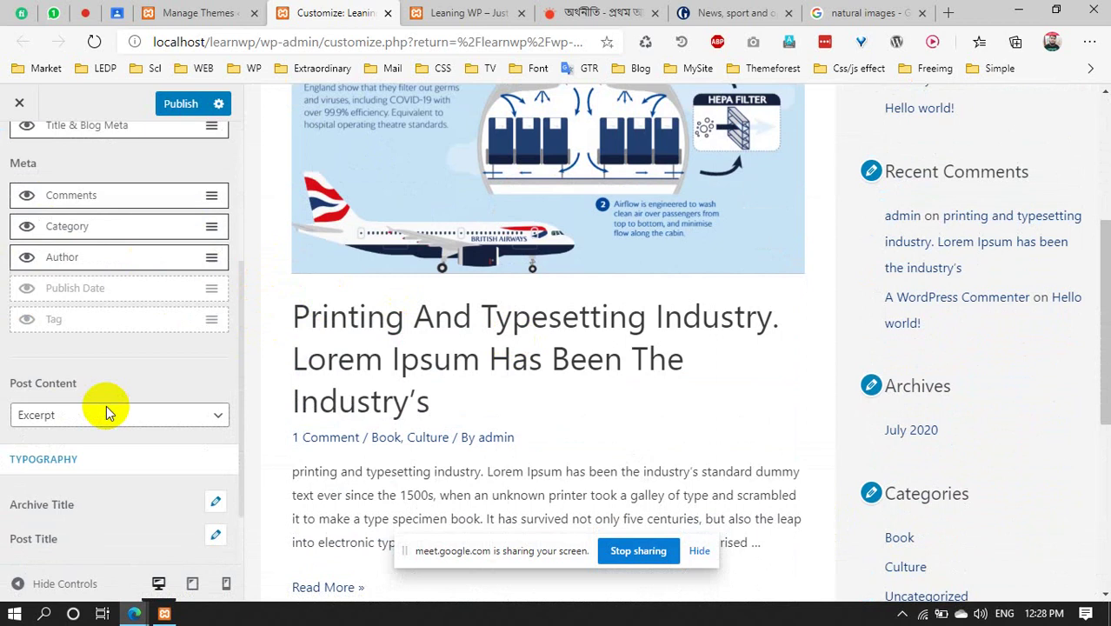
pyautogui.scroll(5, 87, 267)
pyautogui.click(38, 169)
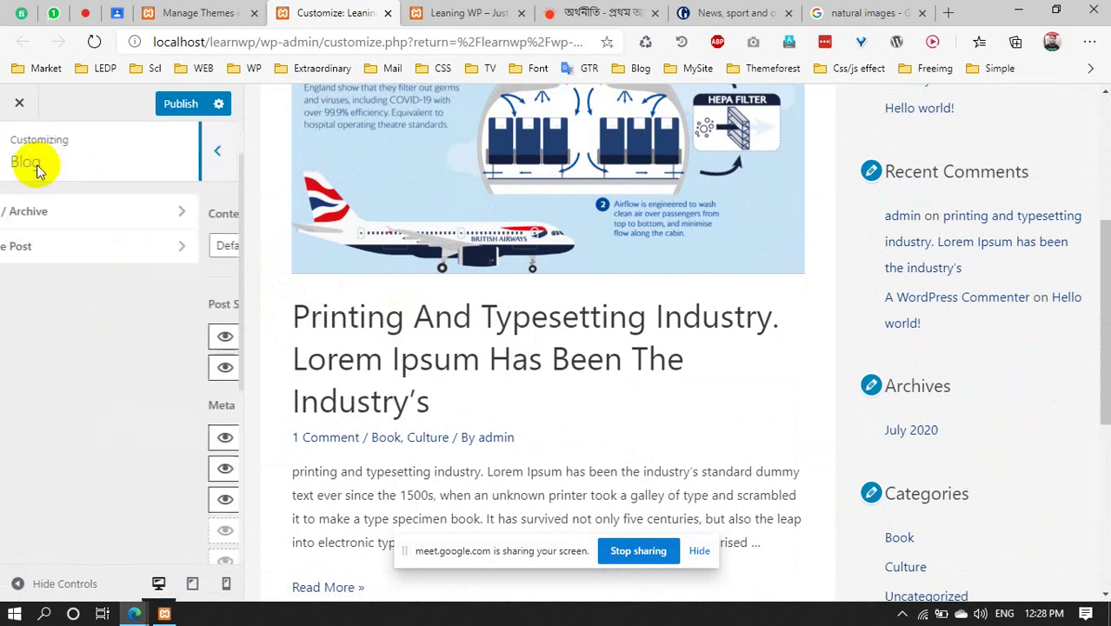
pyautogui.click(38, 169)
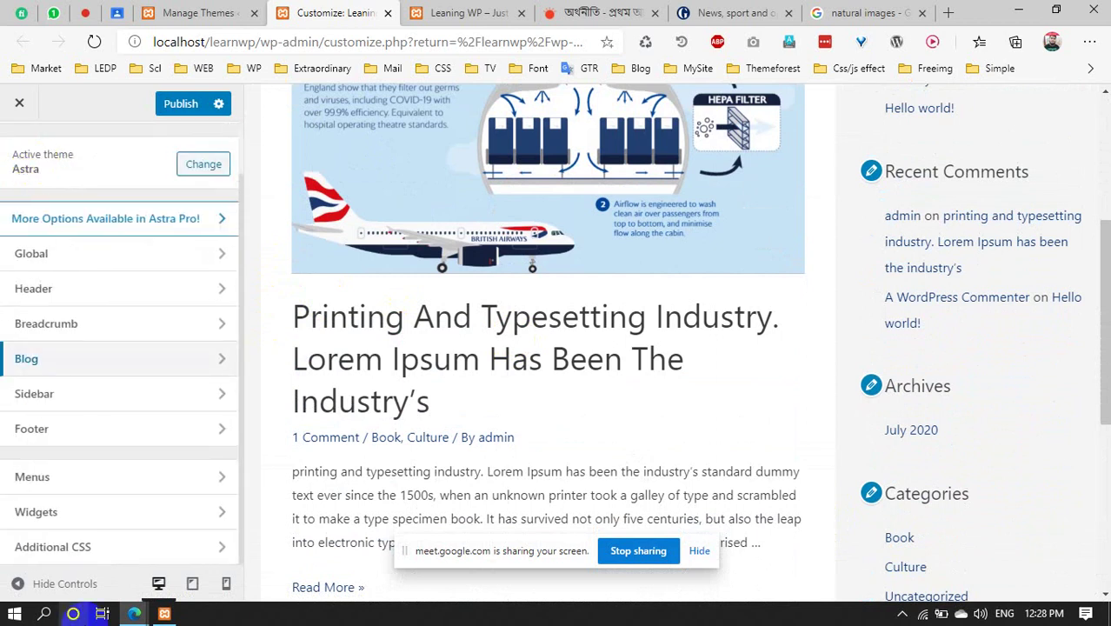
# Review the sidebar layout and width settings alongside the sidebar in the page preview
pyautogui.click(45, 410)
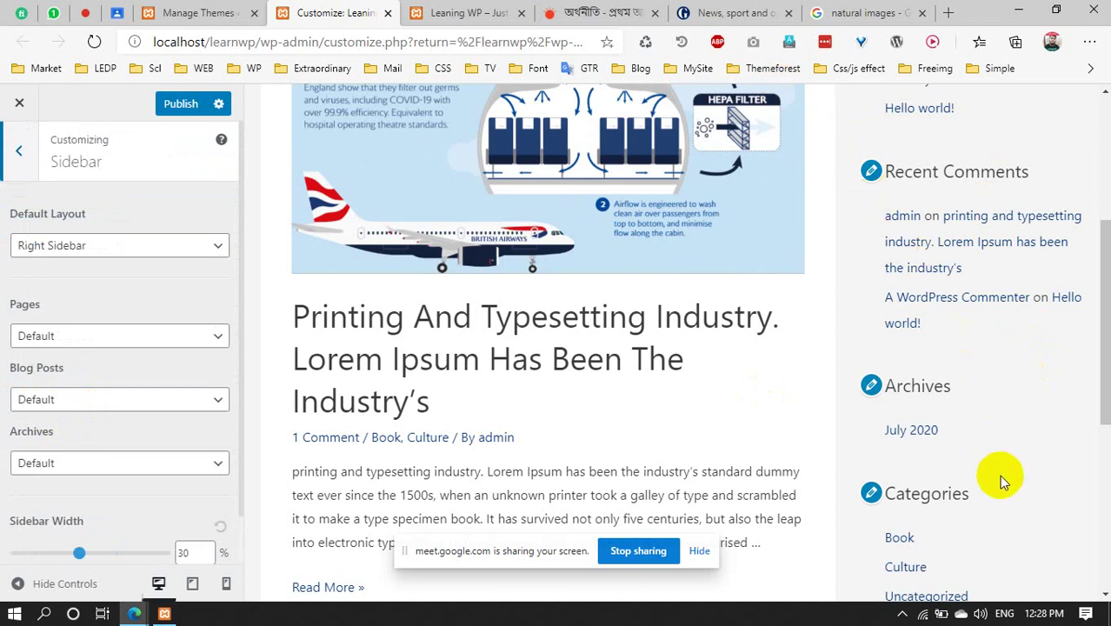
pyautogui.scroll(4, 868, 152)
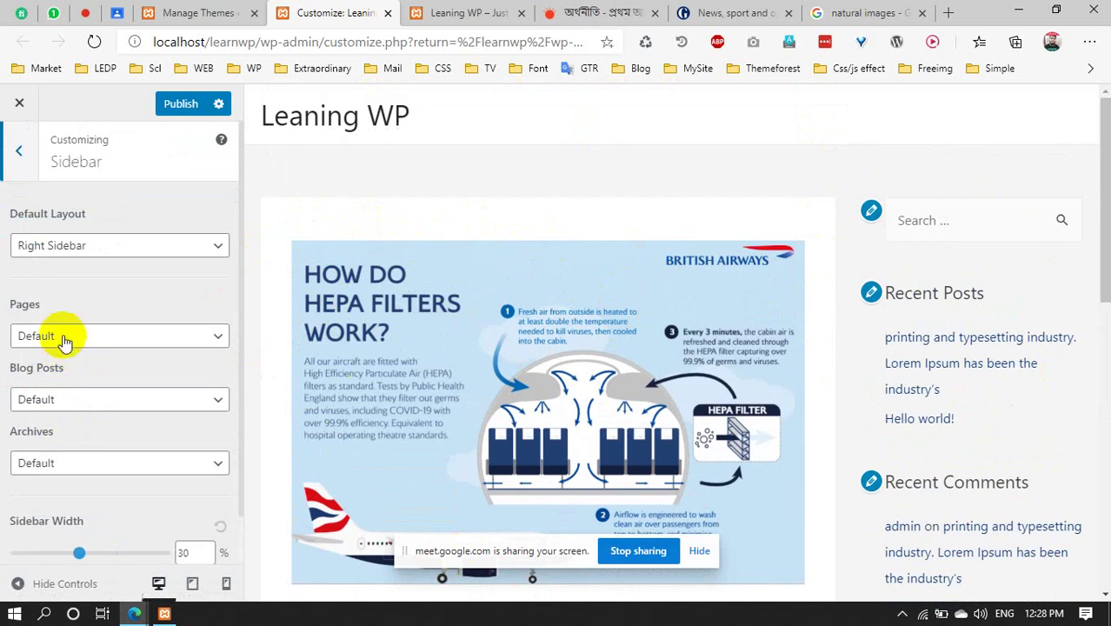
pyautogui.scroll(-1, 107, 463)
pyautogui.scroll(1, 92, 400)
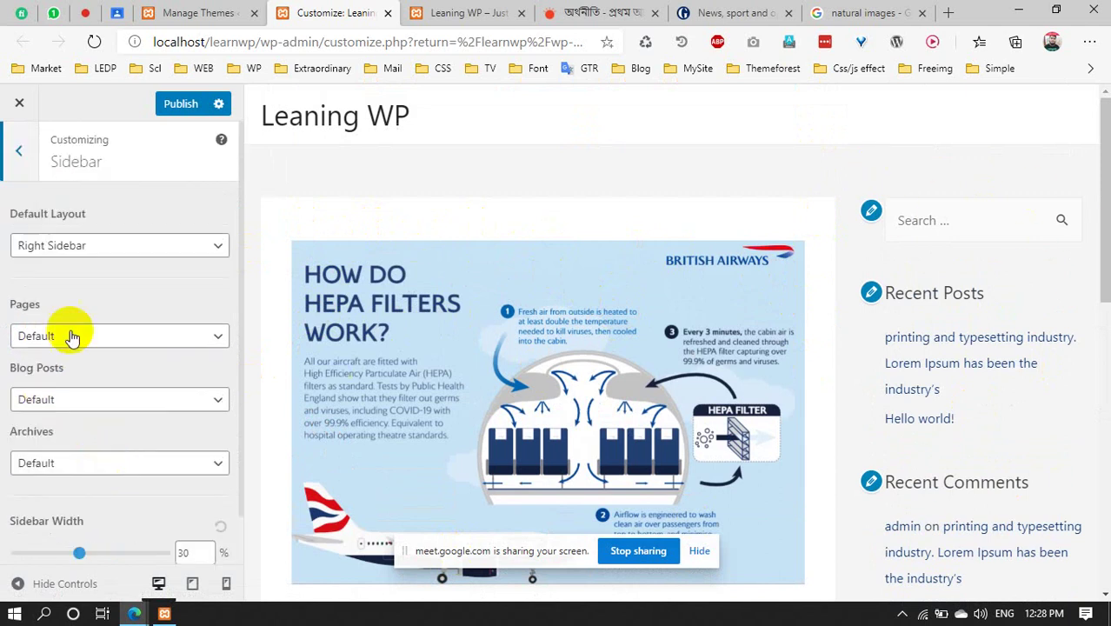
pyautogui.click(26, 163)
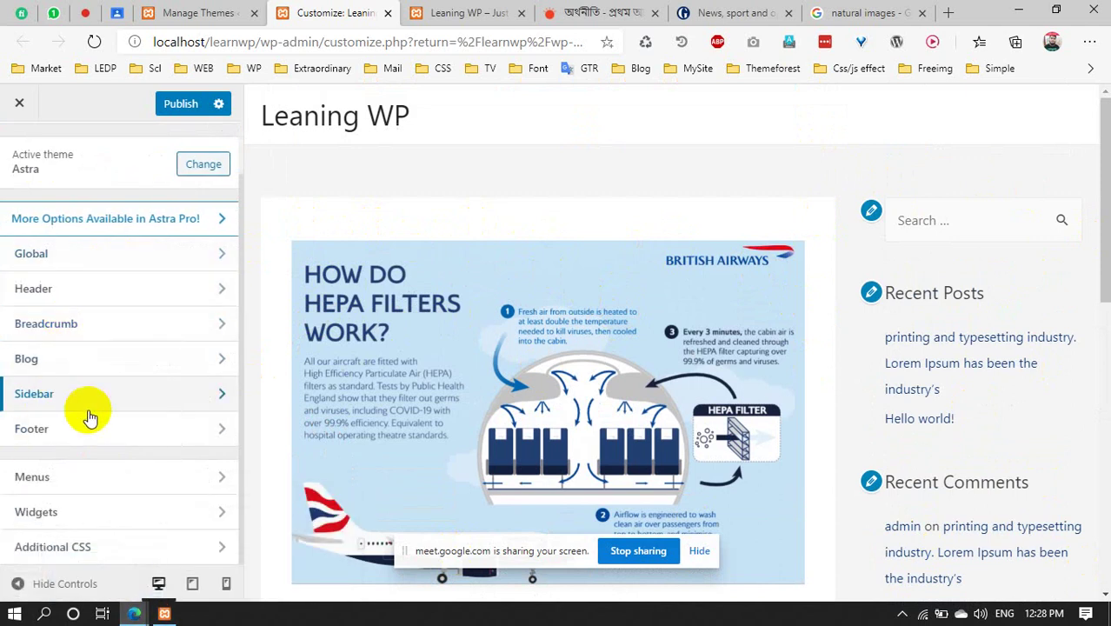
# Try the four-column footer widgets layout, check it in the page footer, and switch the layout back to disabled
pyautogui.click(71, 431)
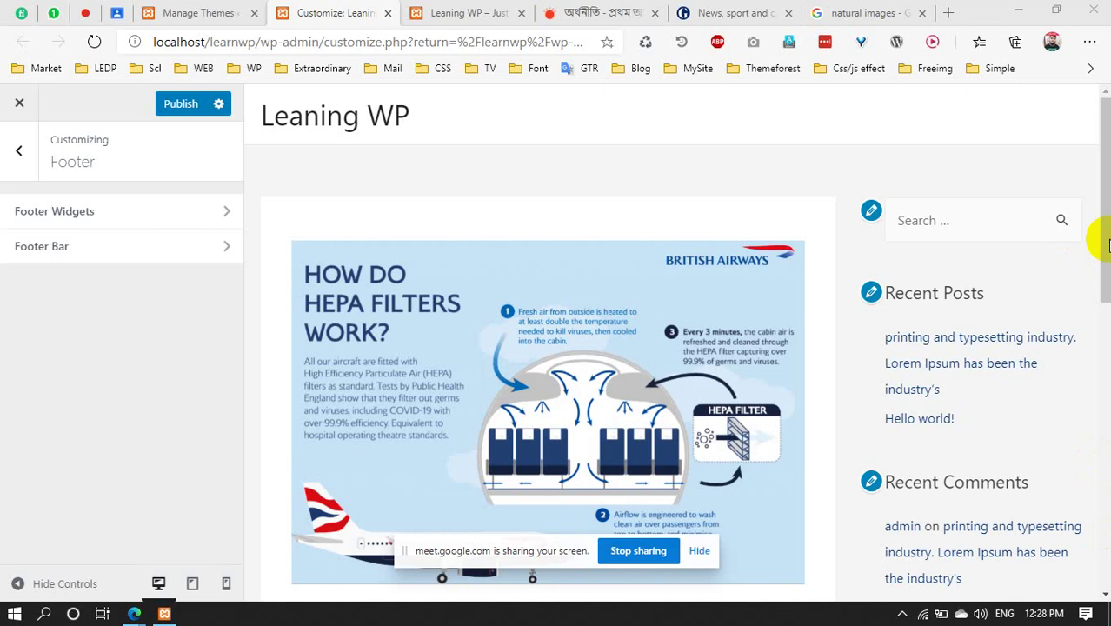
pyautogui.moveTo(1104, 244); pyautogui.dragTo(1099, 564)
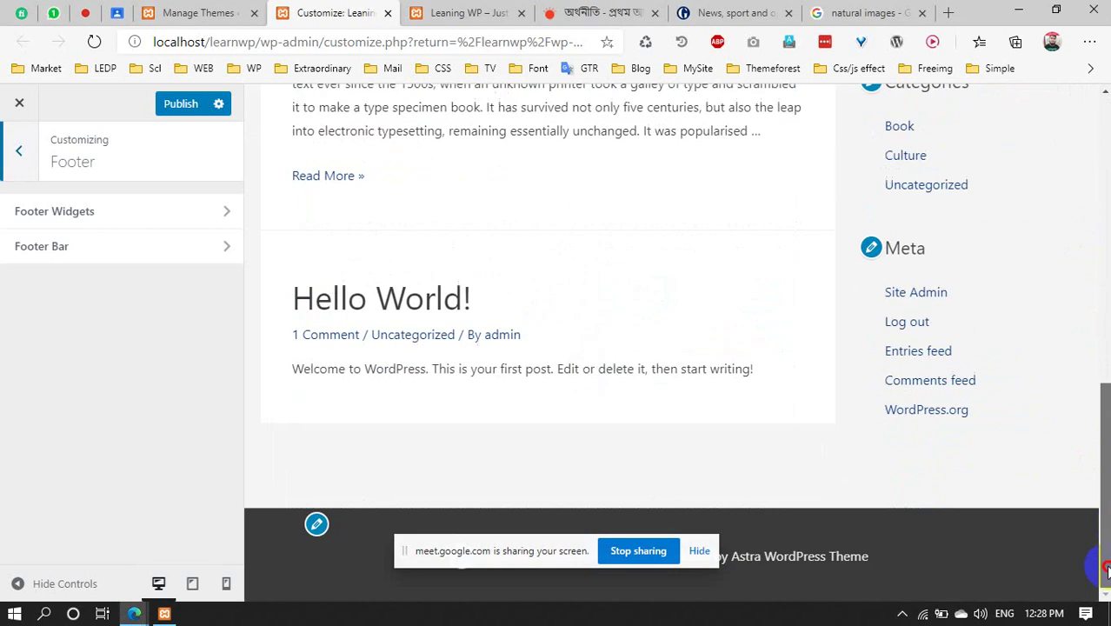
pyautogui.click(698, 551)
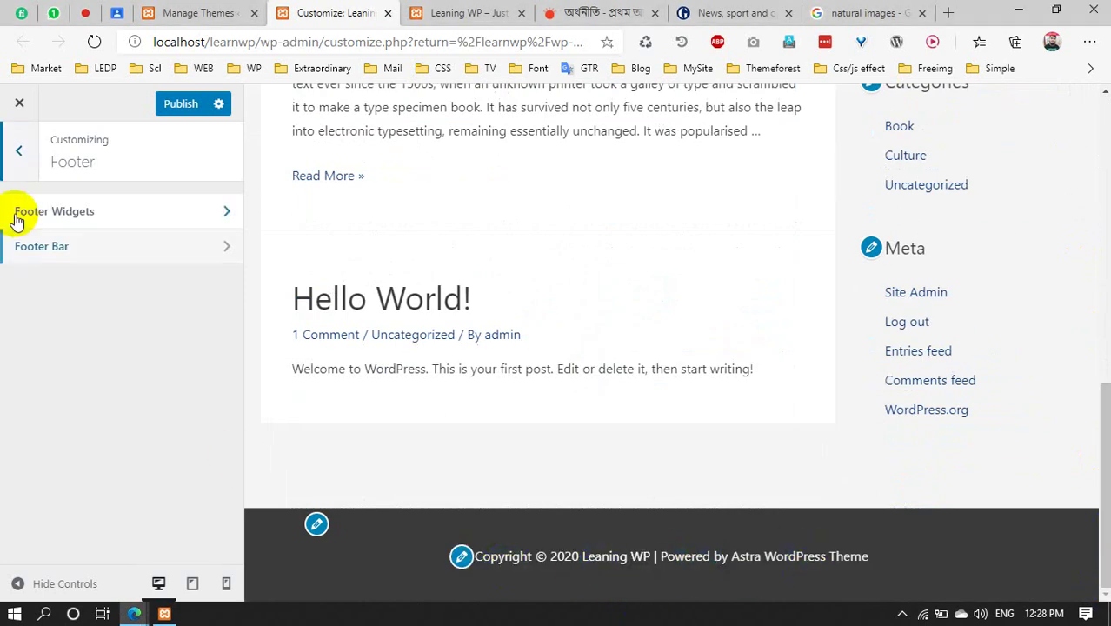
pyautogui.click(92, 213)
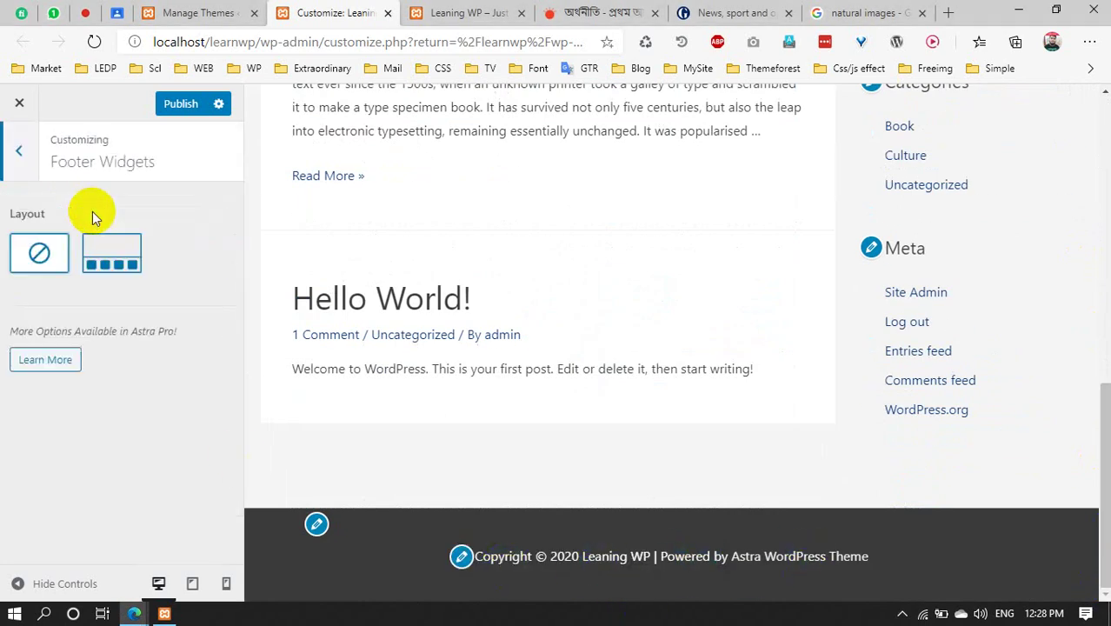
pyautogui.click(121, 249)
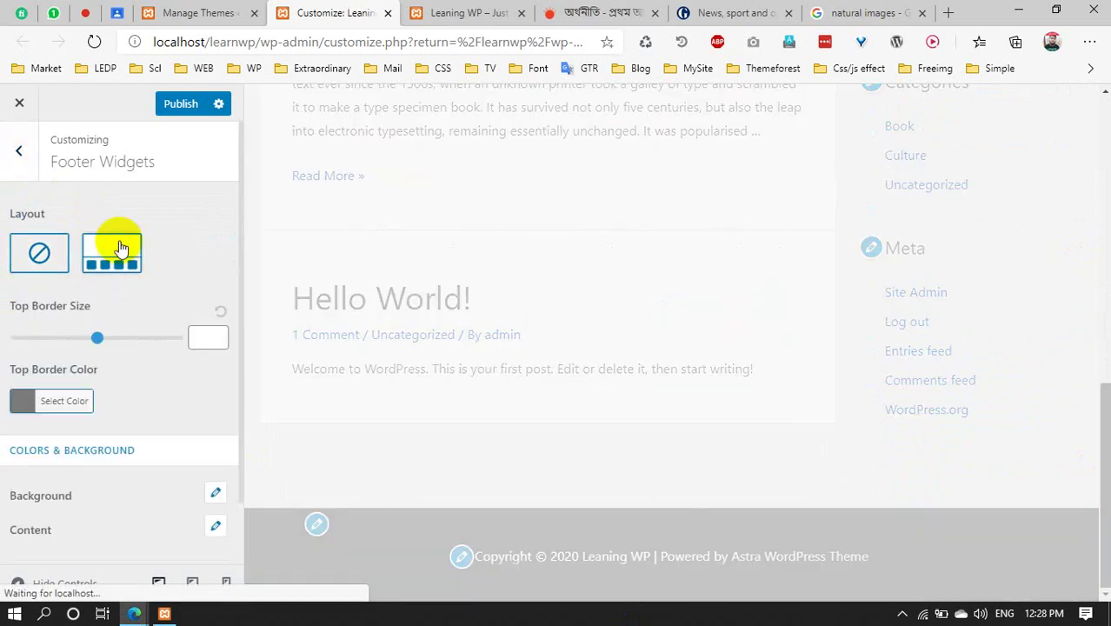
pyautogui.scroll(-3, 765, 343)
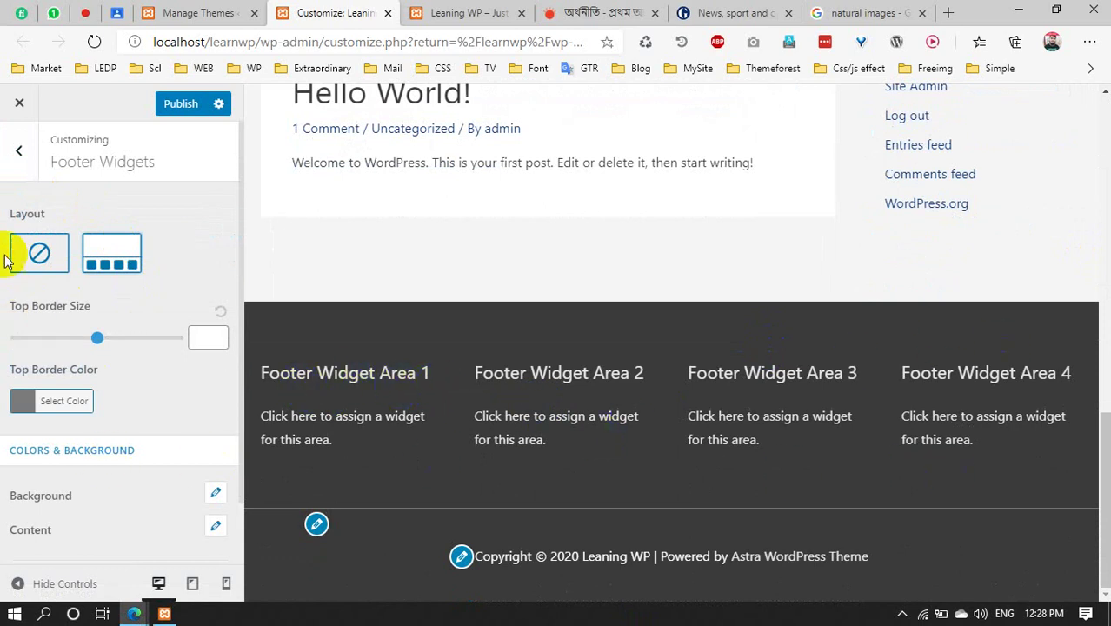
pyautogui.click(31, 252)
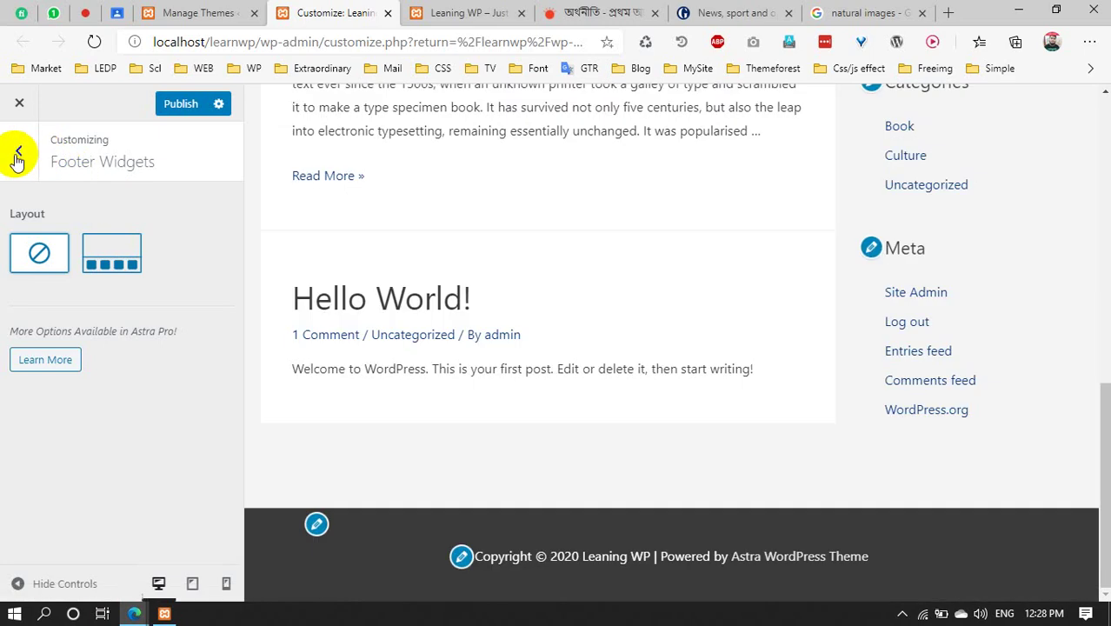
# Examine the Footer Bar's Section 1 custom text, comparing its year and theme author placeholders with the copyright line in the preview
pyautogui.click(19, 155)
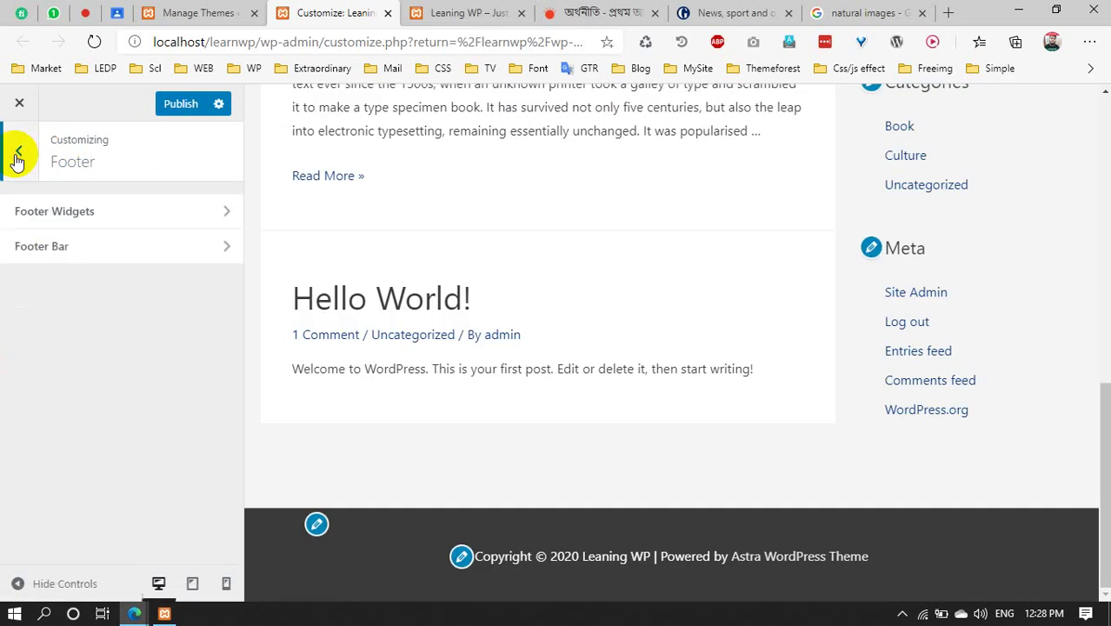
pyautogui.click(111, 254)
pyautogui.click(99, 432)
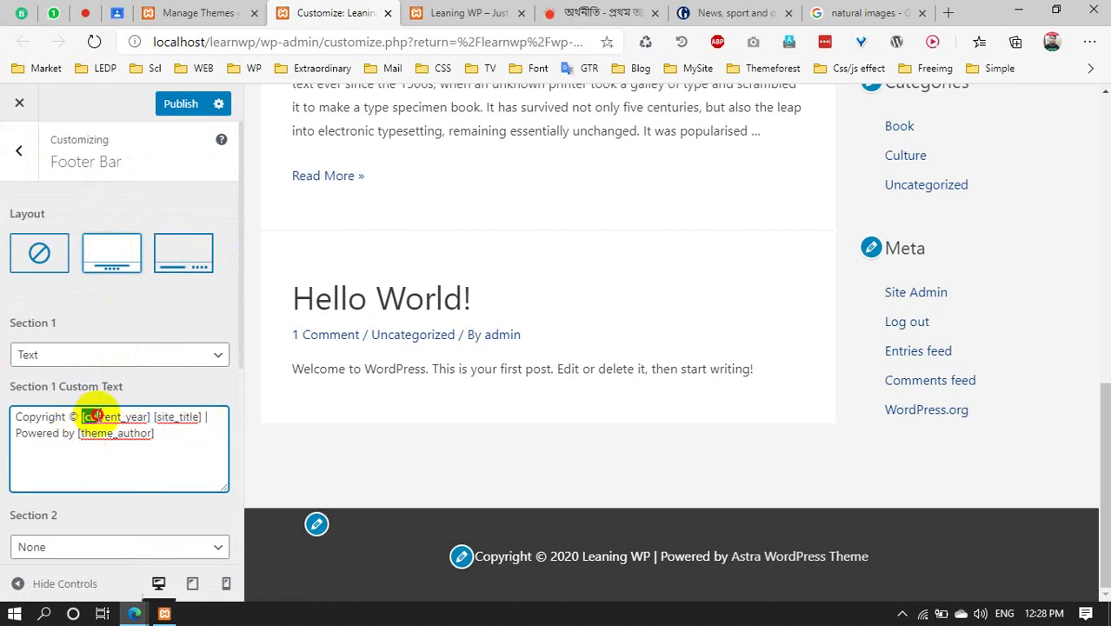
pyautogui.moveTo(96, 415); pyautogui.dragTo(152, 425)
pyautogui.click(551, 558)
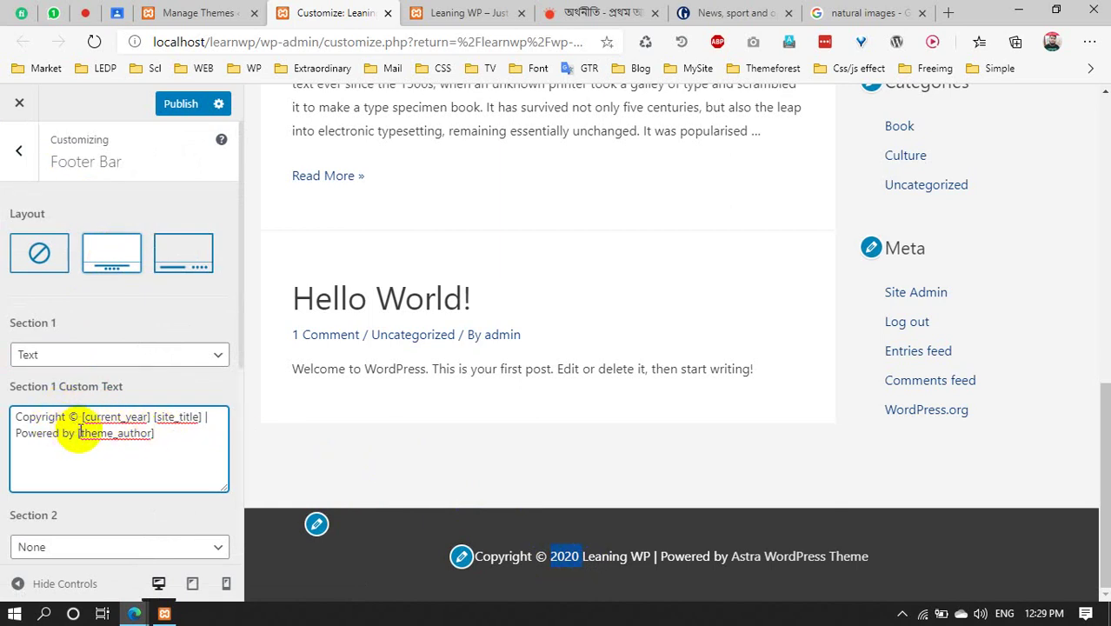
pyautogui.moveTo(78, 432); pyautogui.dragTo(147, 439)
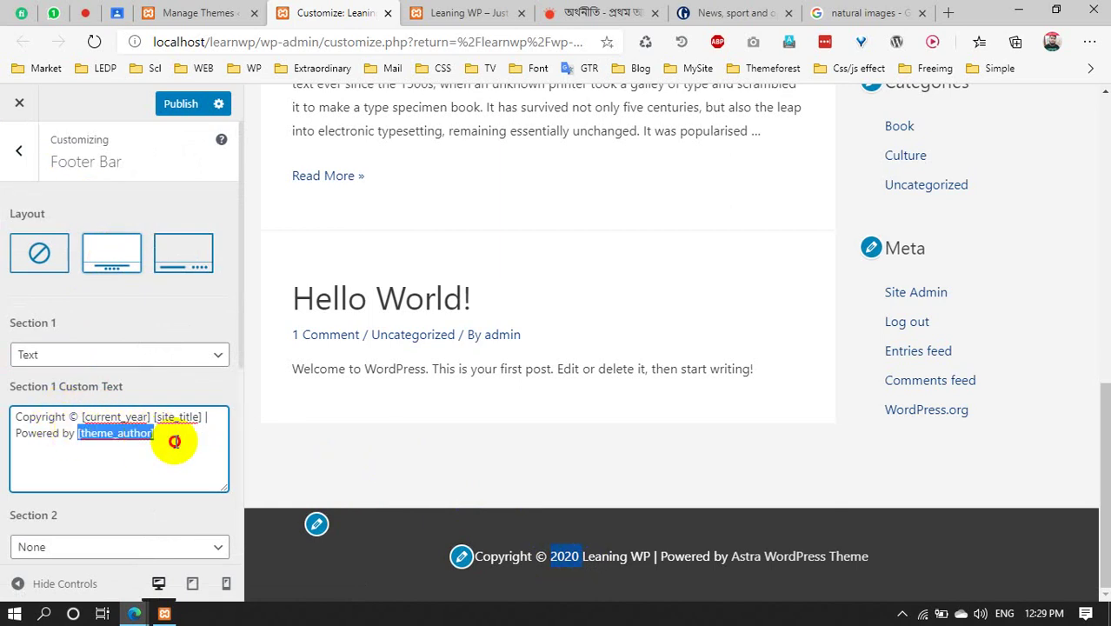
pyautogui.click(130, 448)
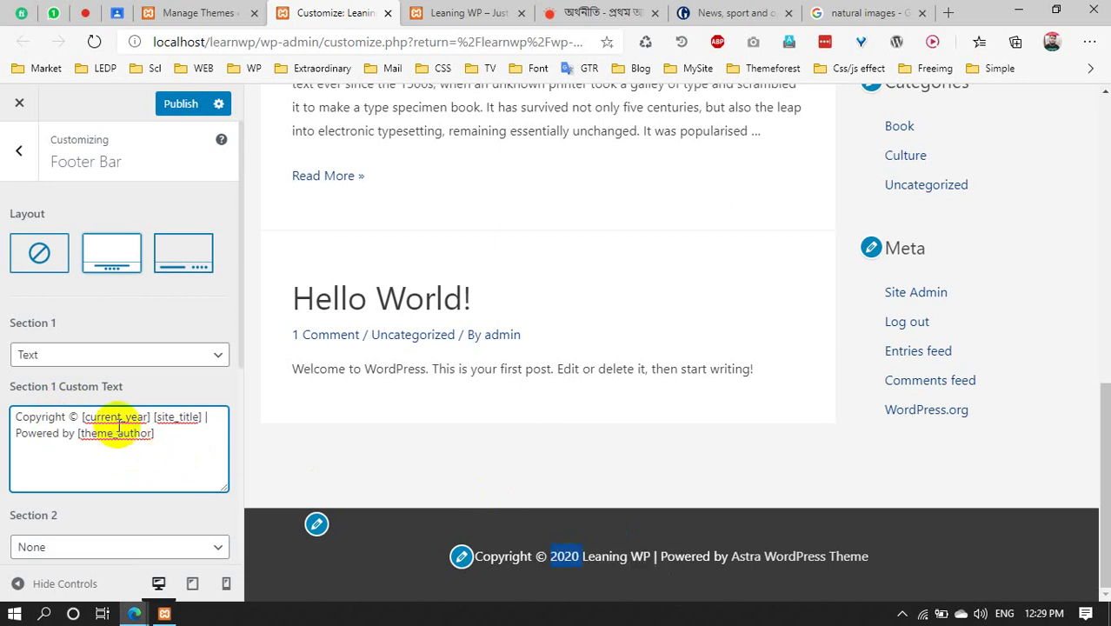
# Replace the [theme_author] placeholder in the Footer Bar's Section 1 custom text with LEDP and return to the main customizer list
pyautogui.moveTo(78, 432); pyautogui.dragTo(441, 473)
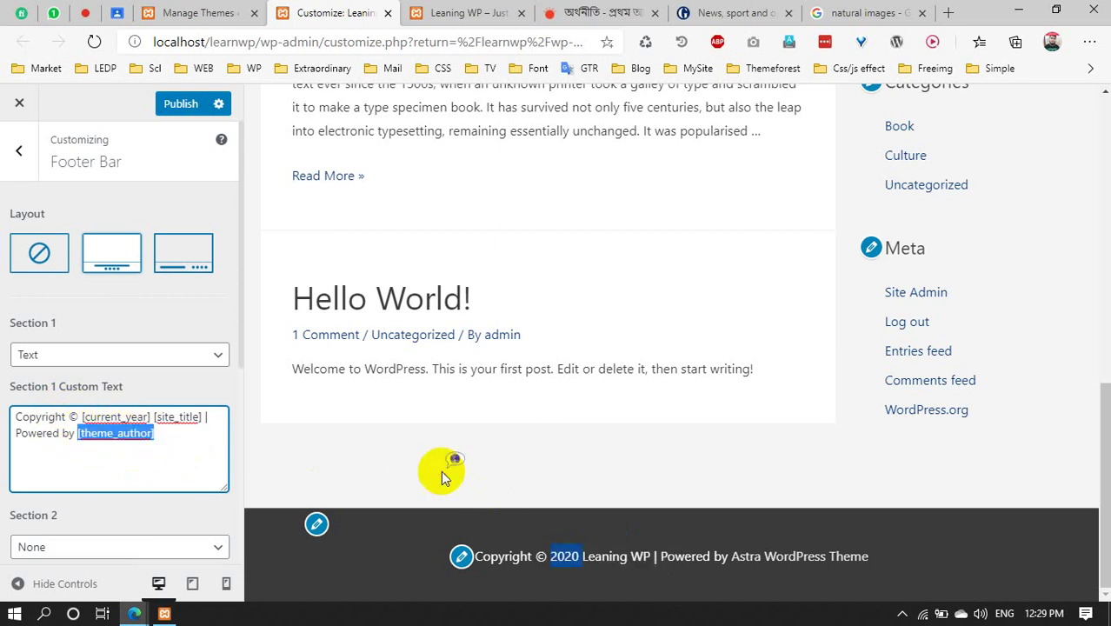
pyautogui.write('L')
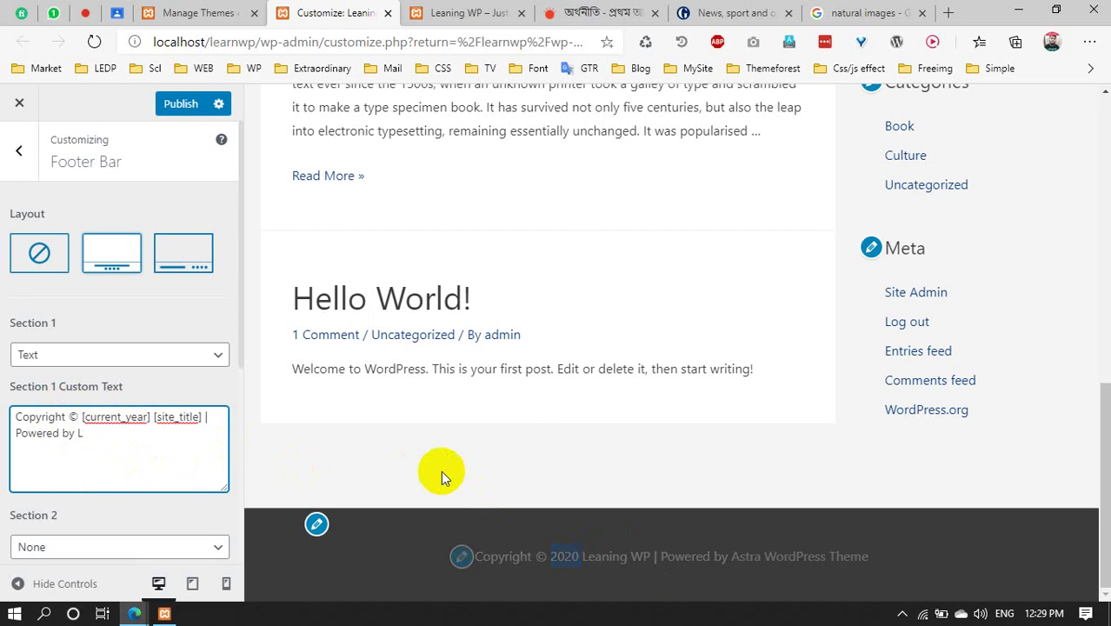
pyautogui.write('WDEDP')
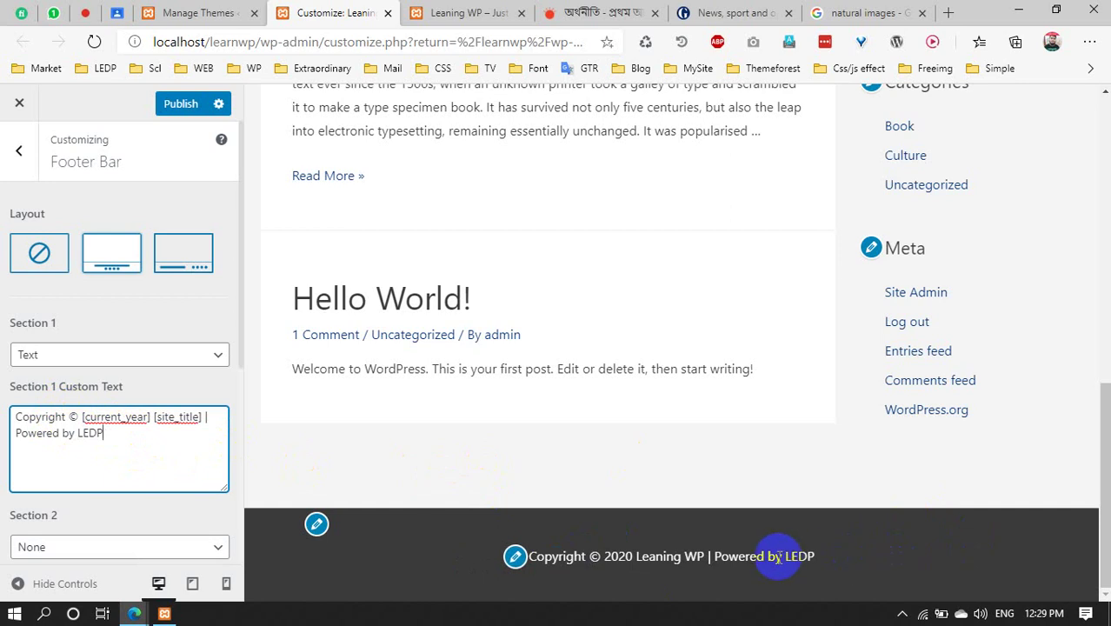
pyautogui.scroll(-4, 87, 421)
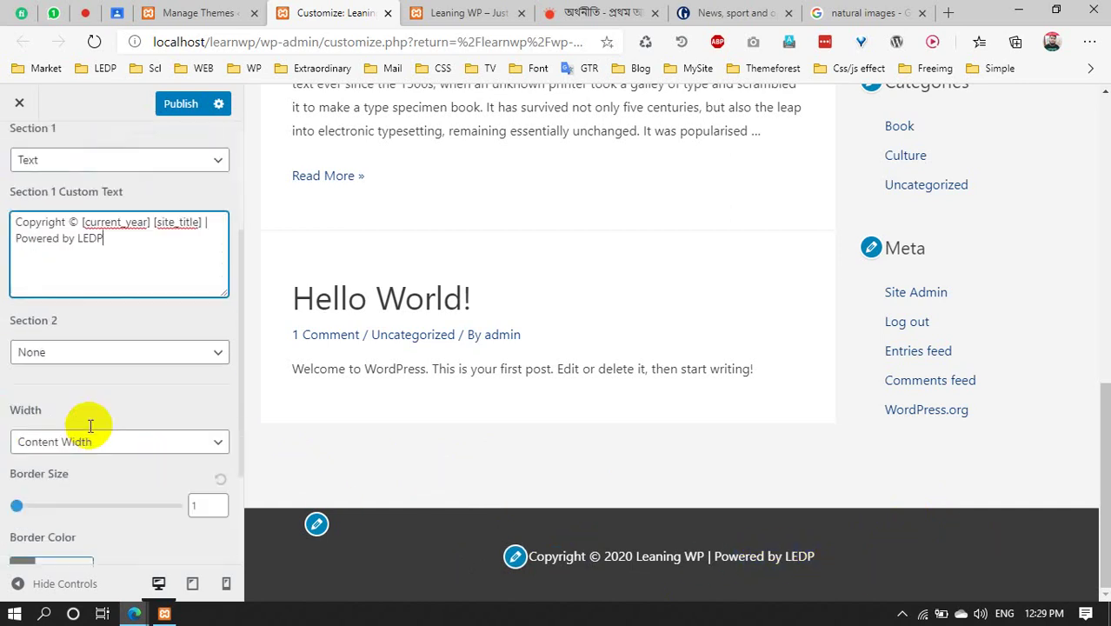
pyautogui.scroll(5, 64, 156)
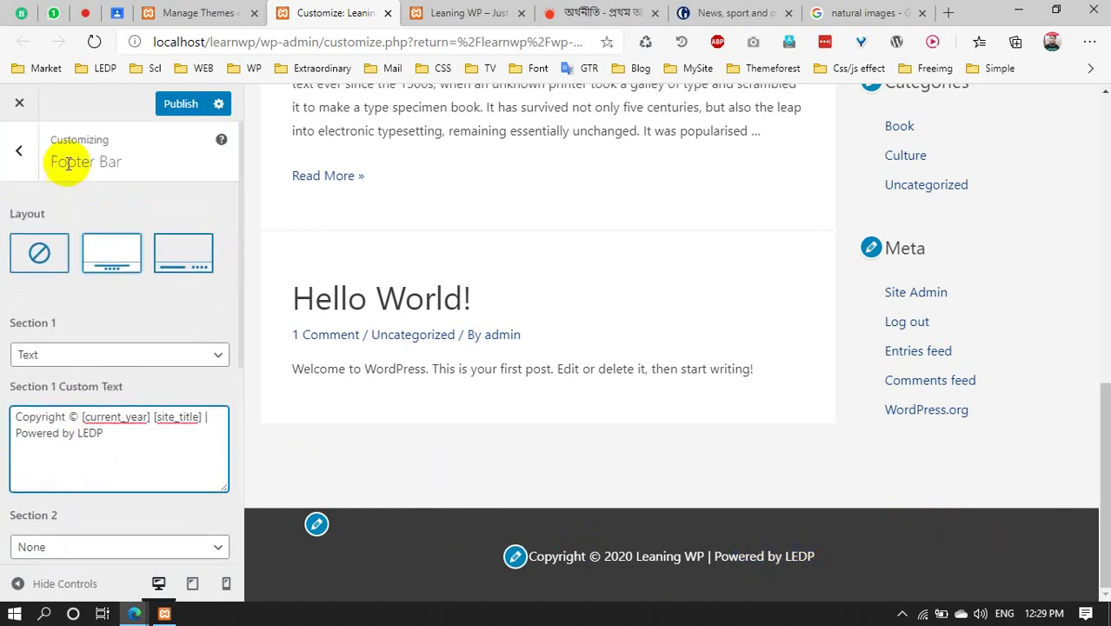
pyautogui.click(19, 153)
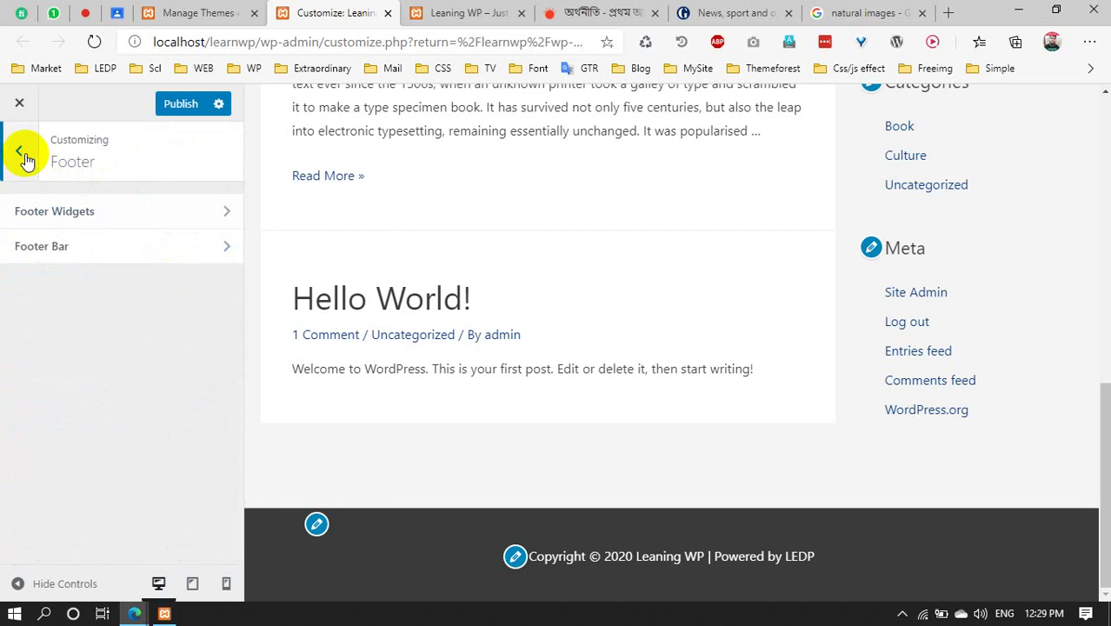
pyautogui.click(26, 159)
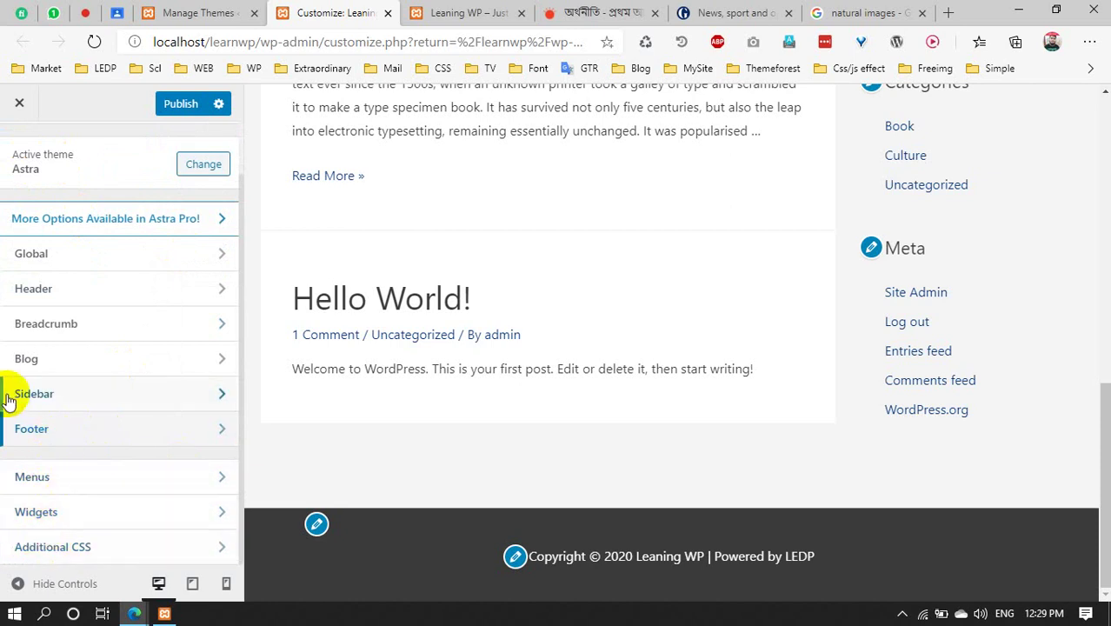
# Look over the Menus section, publish the customizer changes, and check the footer in the page preview
pyautogui.click(32, 476)
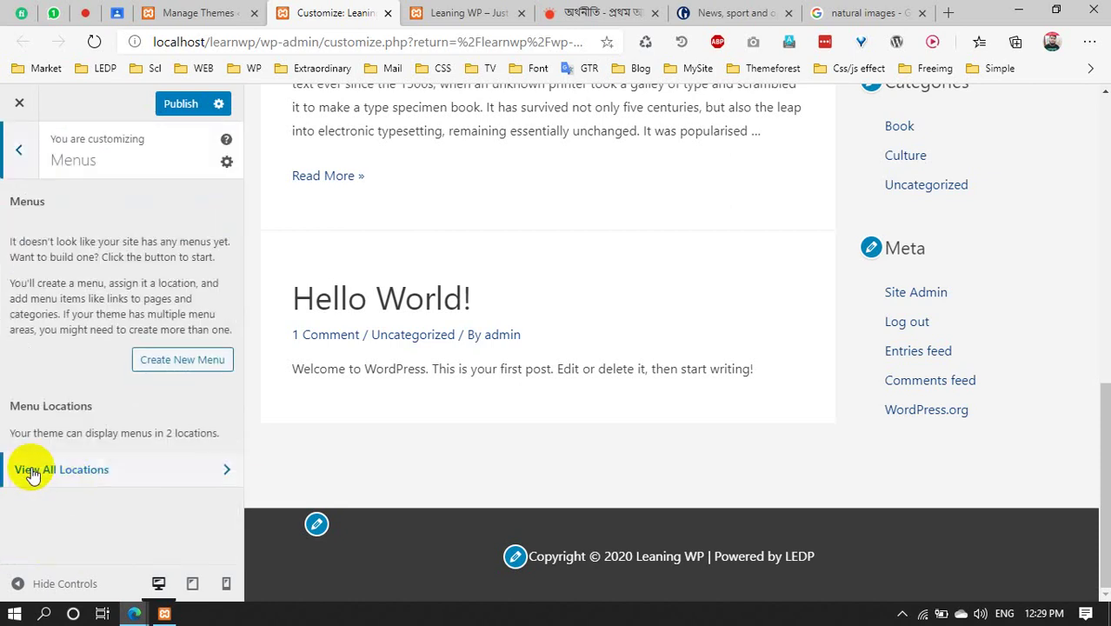
pyautogui.click(19, 151)
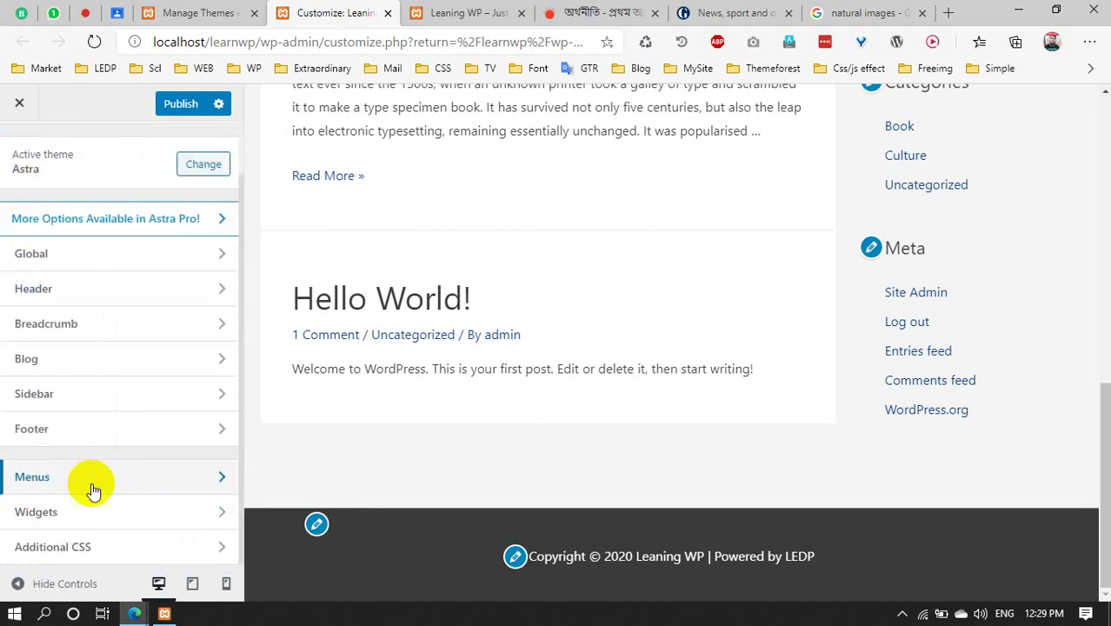
pyautogui.scroll(2, 165, 182)
pyautogui.scroll(5, 516, 330)
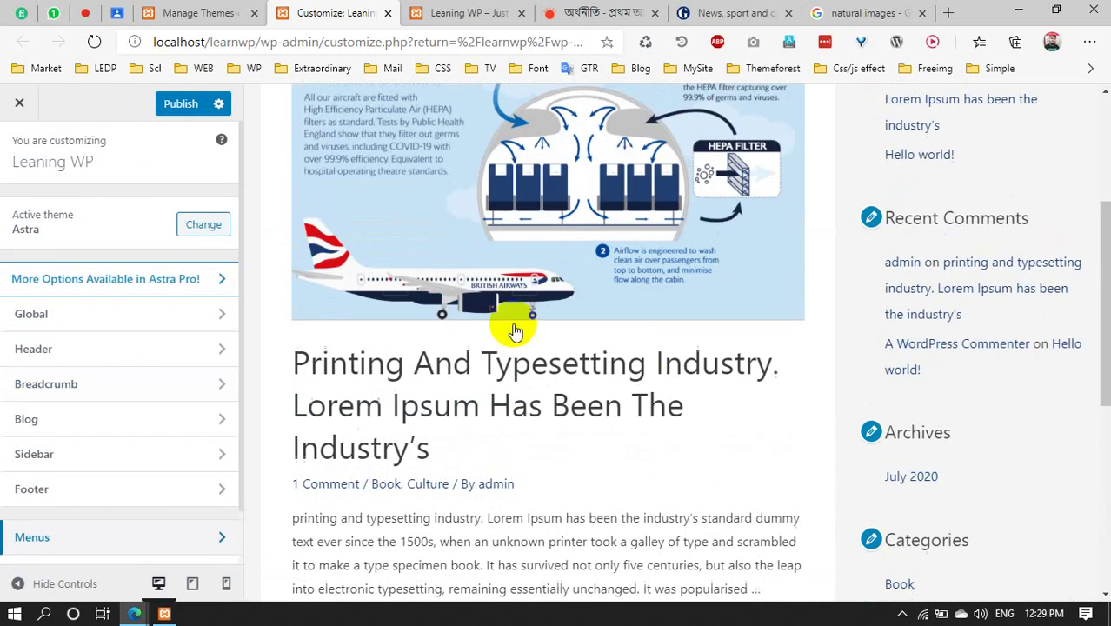
pyautogui.scroll(3, 515, 330)
pyautogui.click(179, 106)
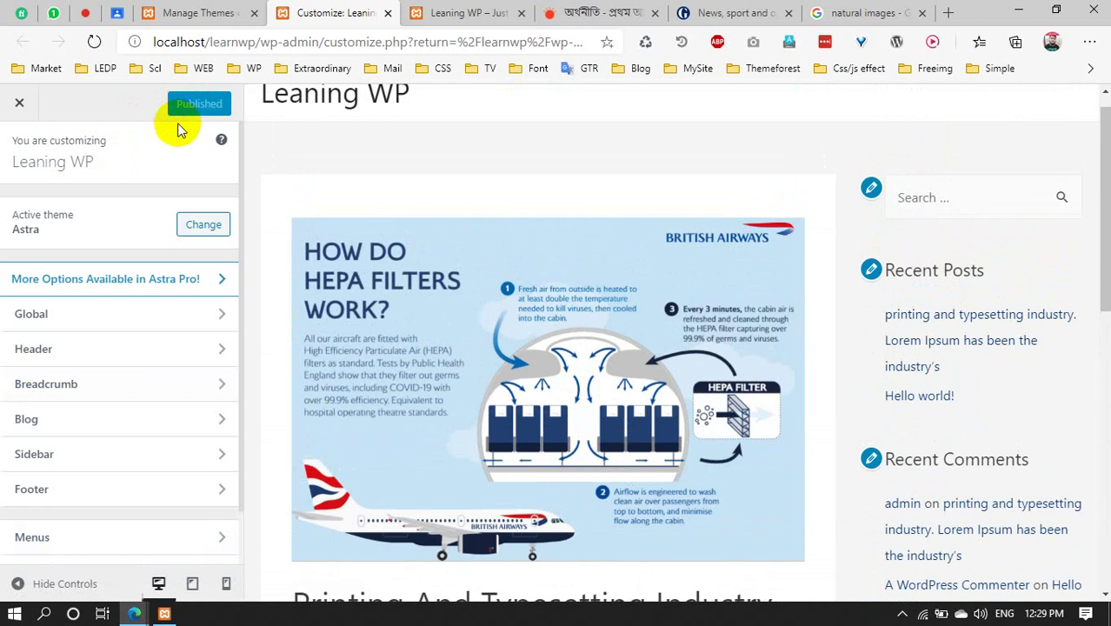
pyautogui.scroll(-7, 965, 561)
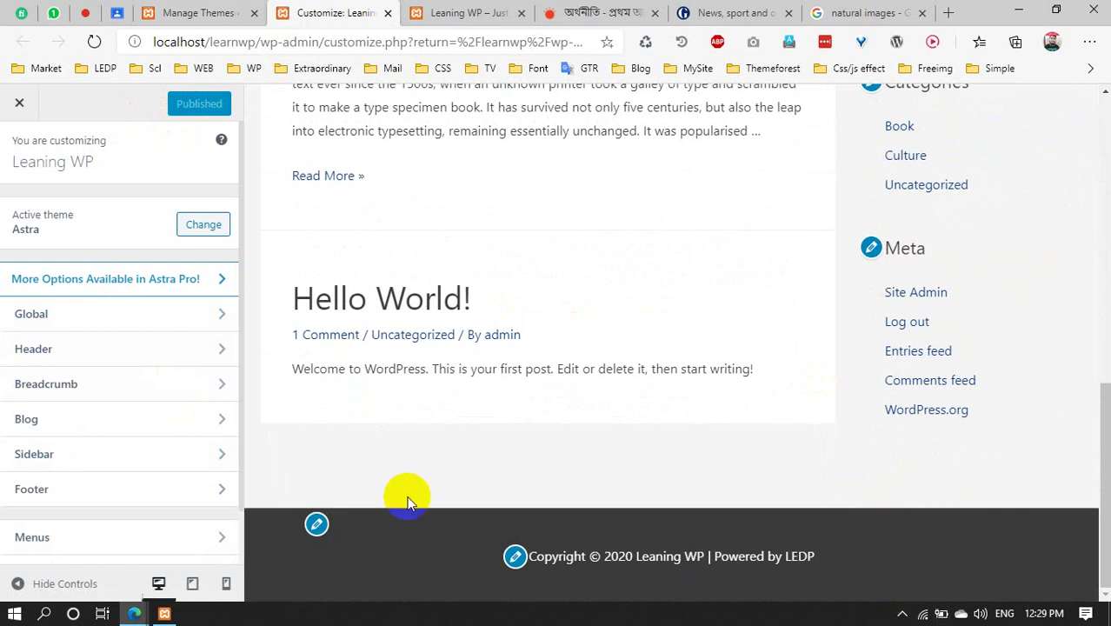
pyautogui.scroll(4, 550, 443)
# Return to the WordPress admin's theme management page and open the Widgets page under Appearance
pyautogui.click(184, 10)
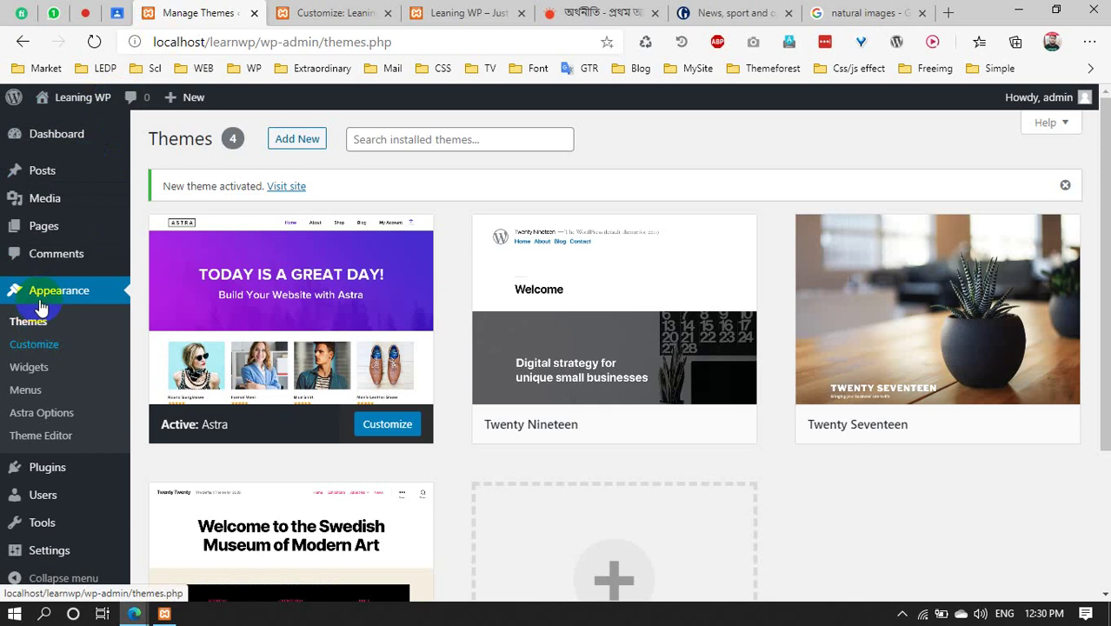
pyautogui.click(383, 9)
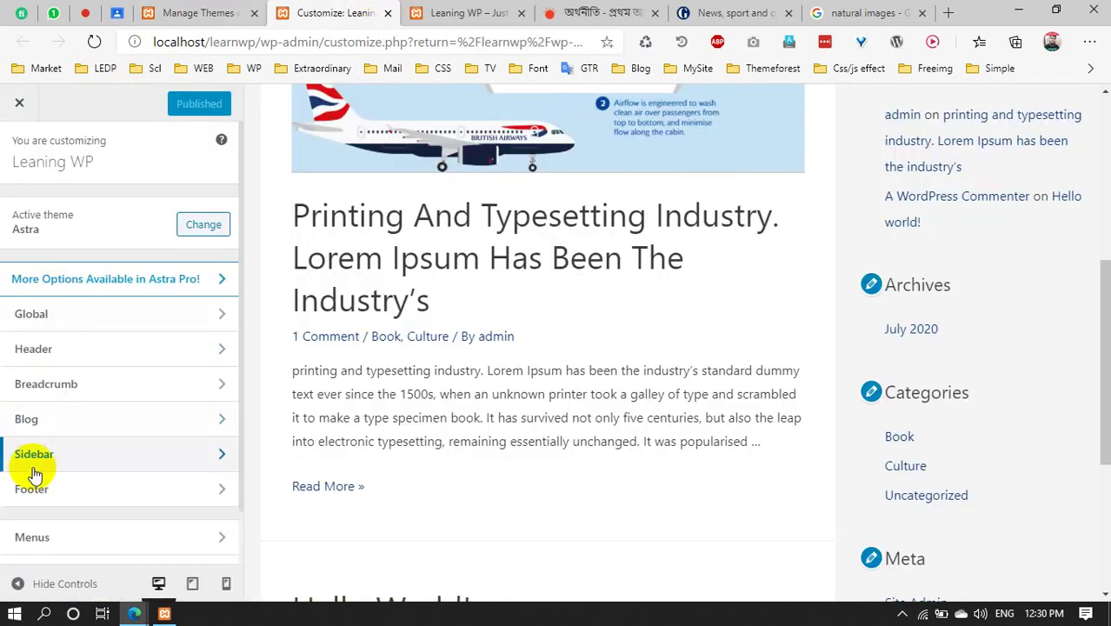
pyautogui.click(202, 15)
pyautogui.click(422, 12)
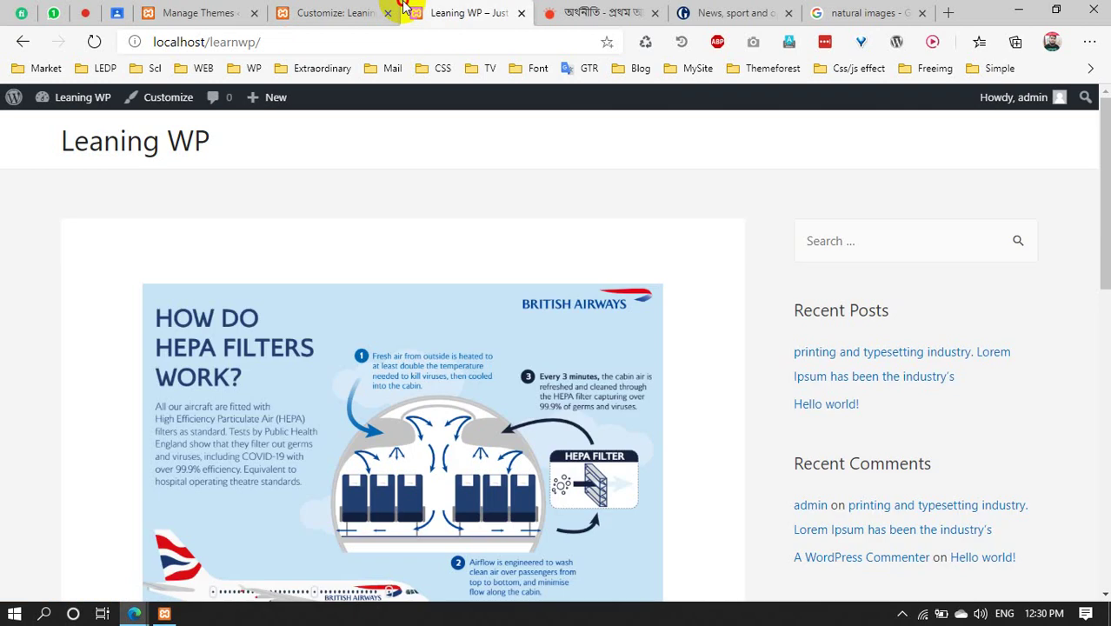
pyautogui.click(314, 13)
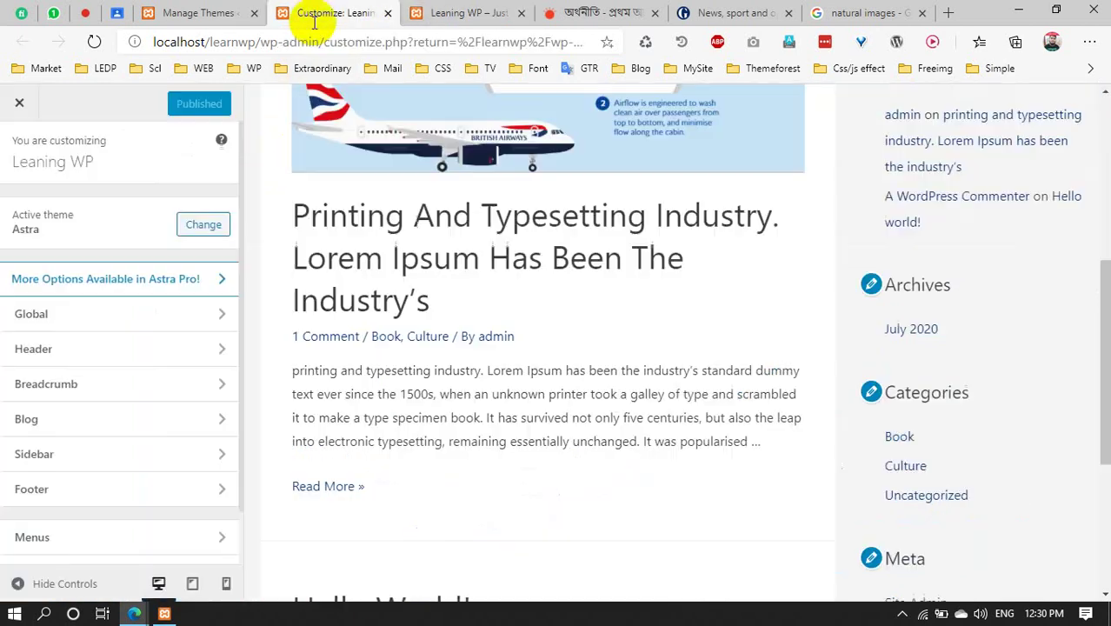
pyautogui.click(236, 11)
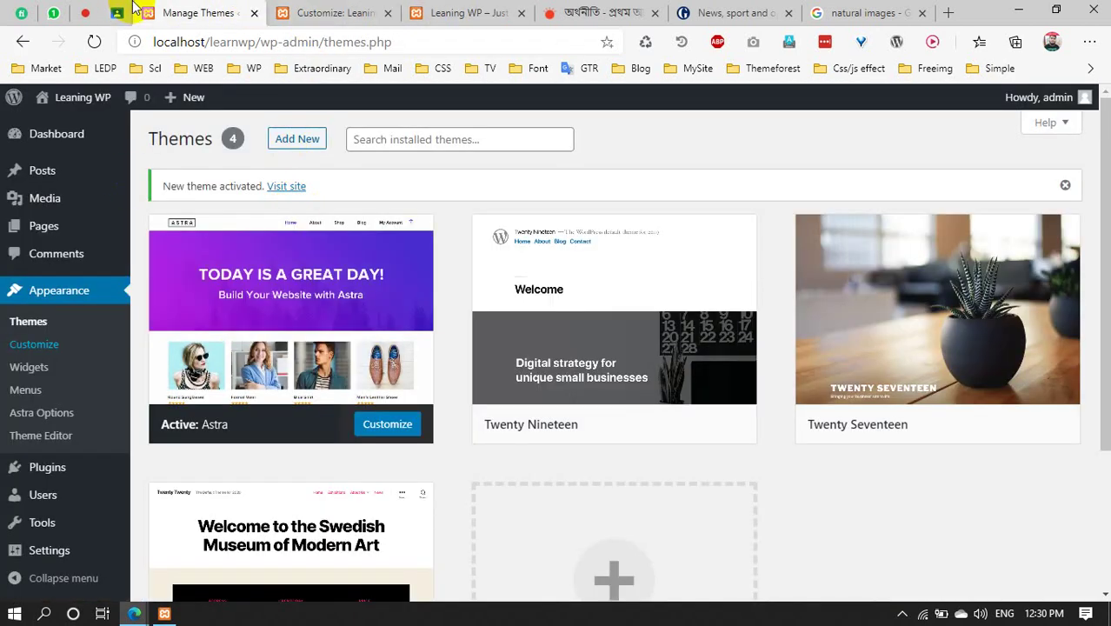
pyautogui.click(48, 355)
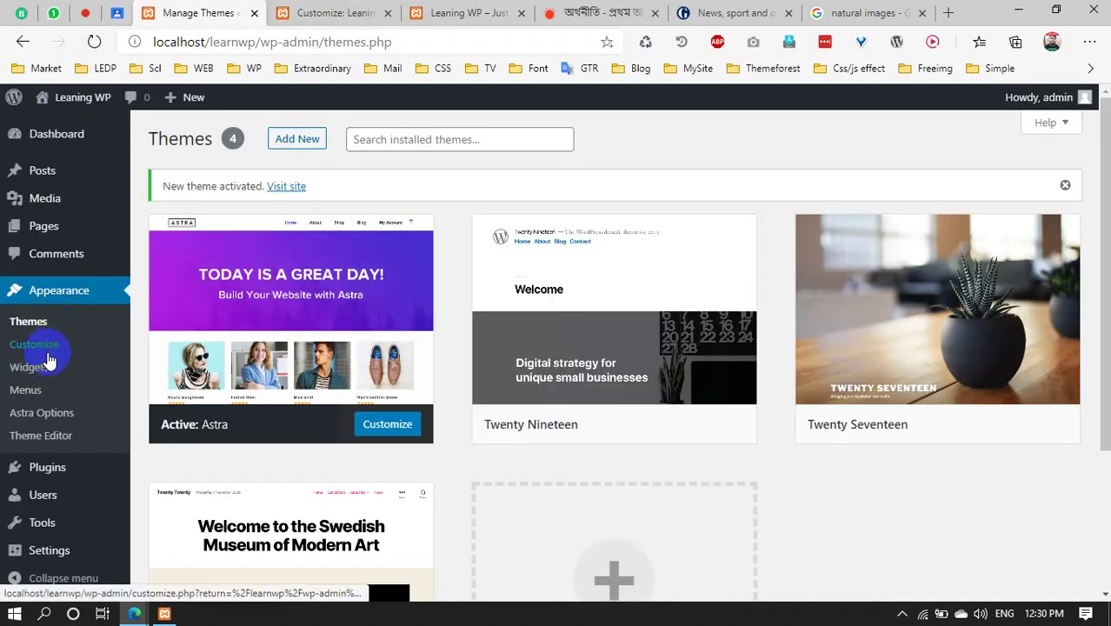
pyautogui.click(29, 367)
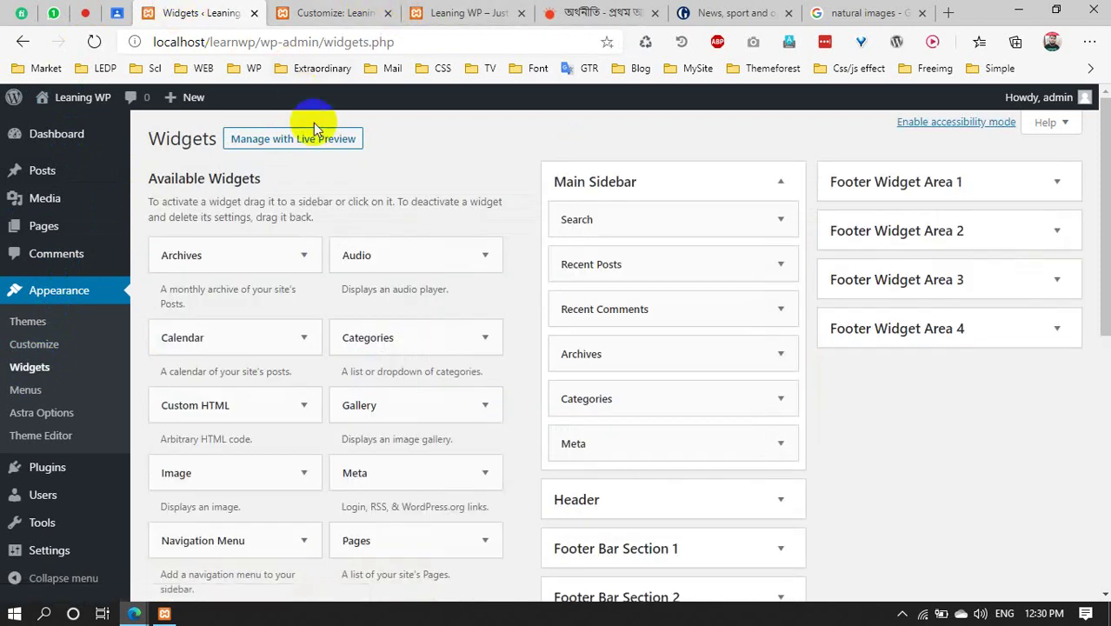
# Review the sidebar widgets in the customizer preview, from Search and Recent Posts through Meta, and the page footer
pyautogui.click(337, 11)
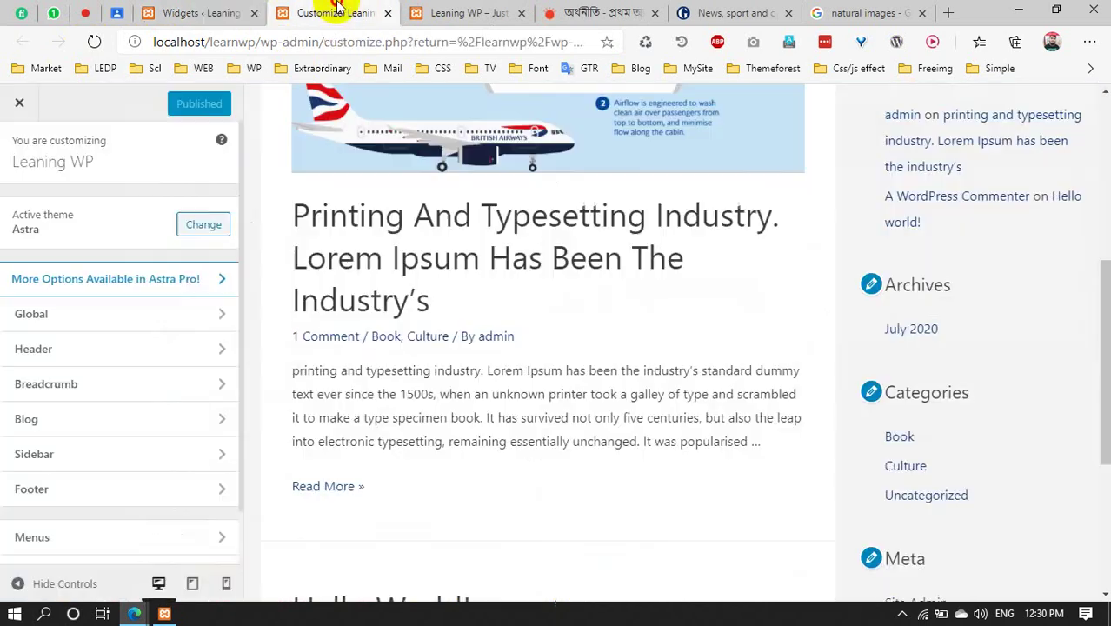
pyautogui.scroll(3, 950, 437)
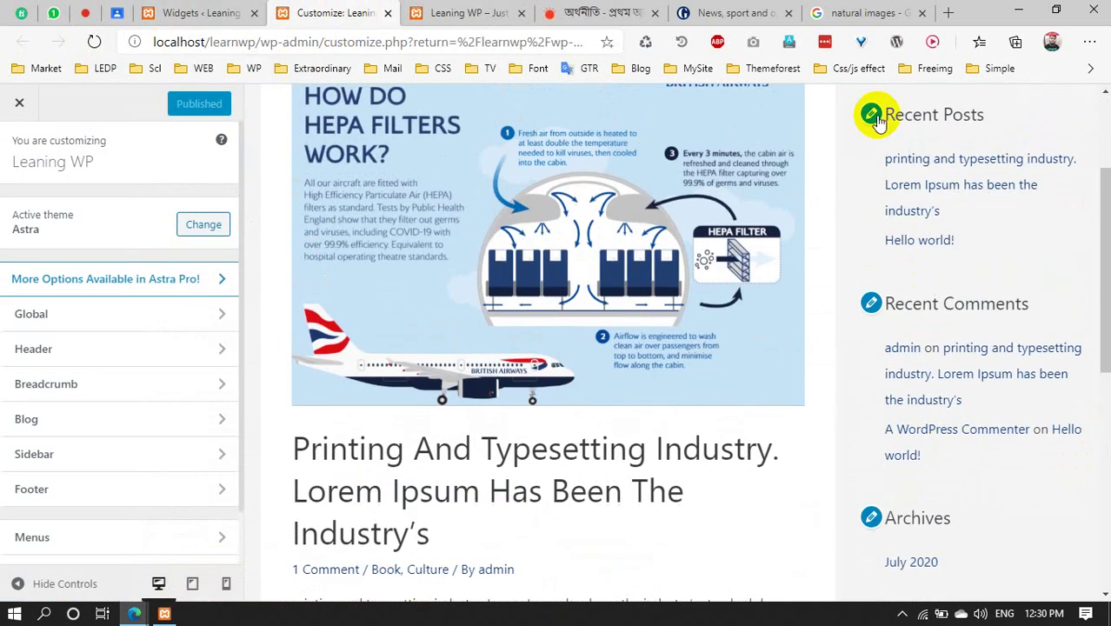
pyautogui.scroll(3, 942, 386)
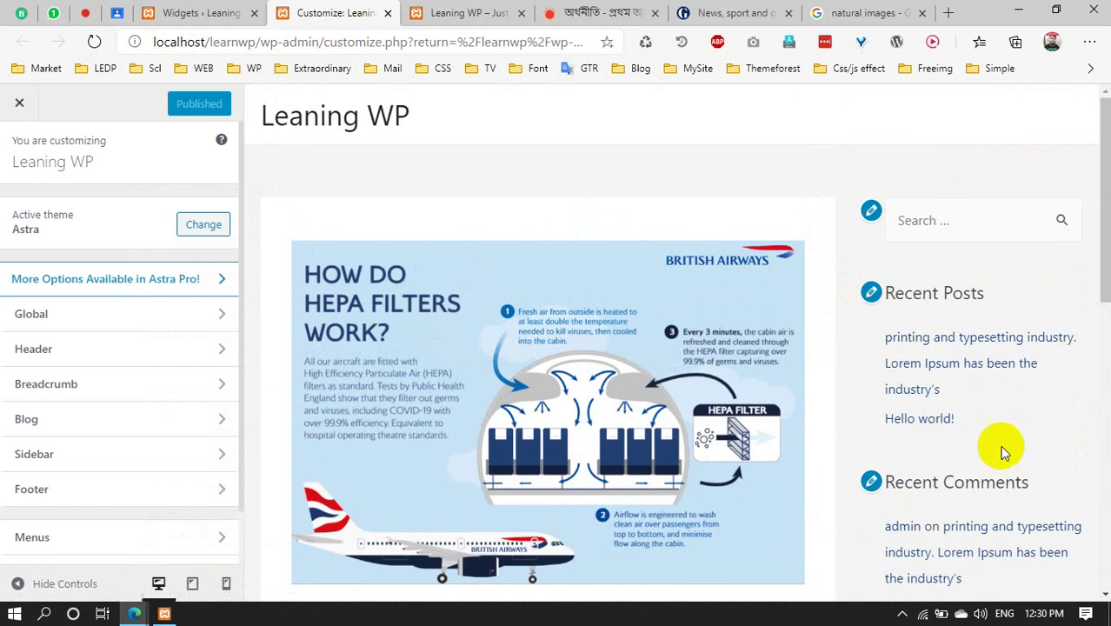
pyautogui.scroll(-3, 984, 415)
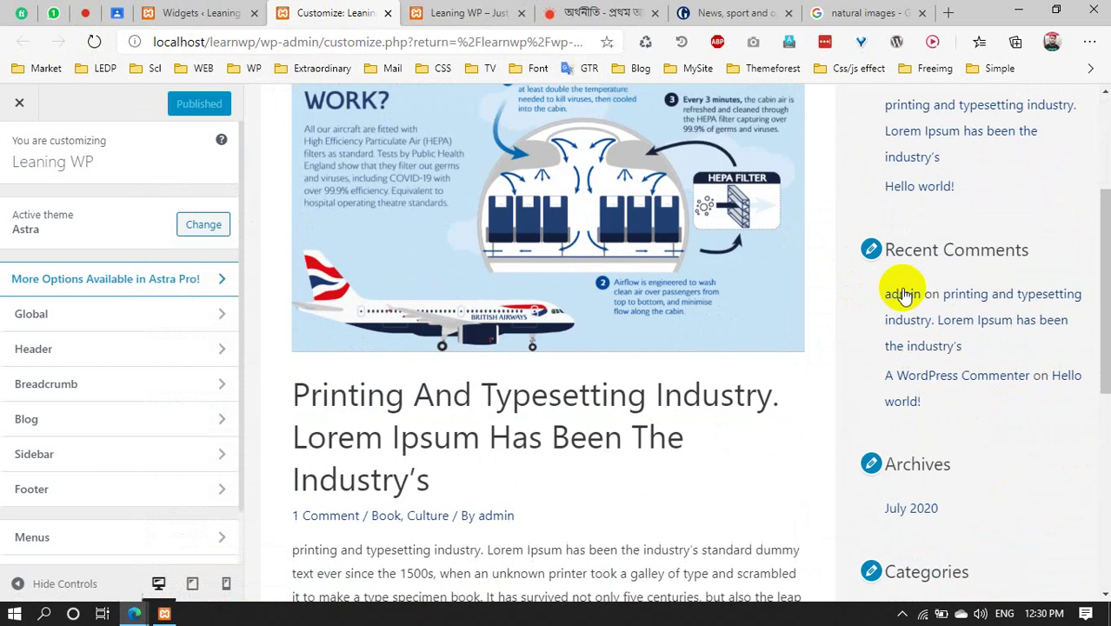
pyautogui.scroll(-3, 984, 421)
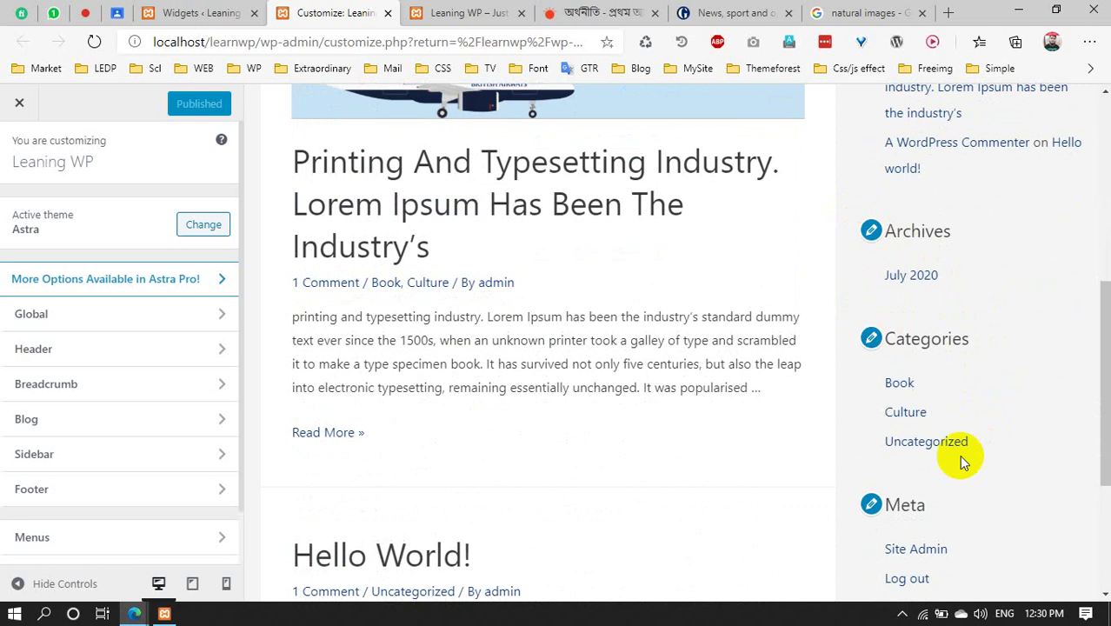
pyautogui.scroll(-3, 961, 462)
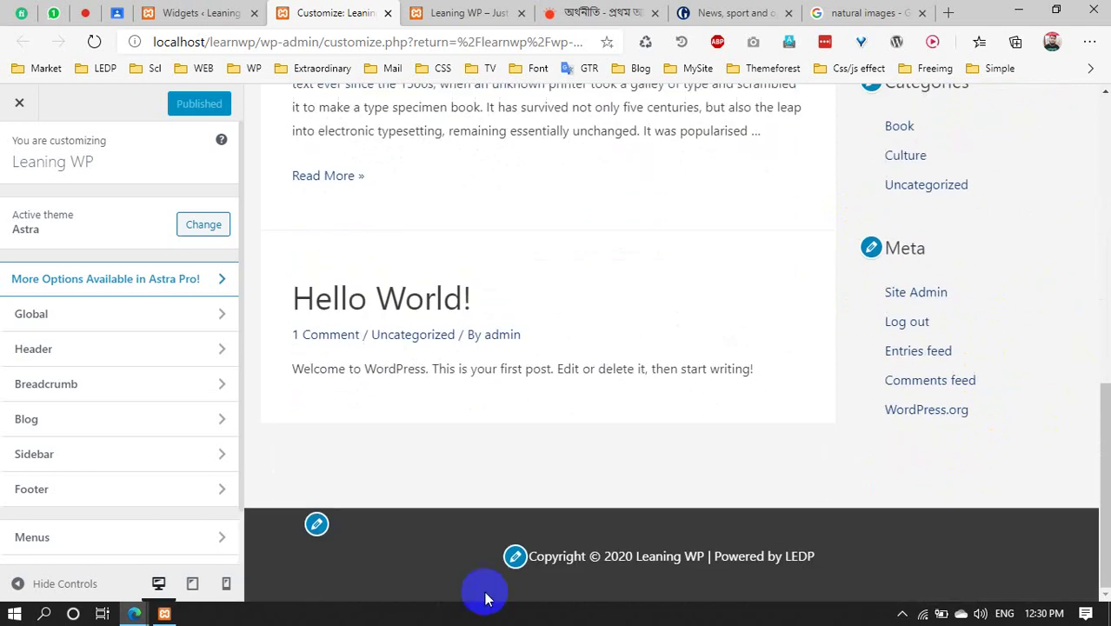
# Enable the four-column footer widgets layout, check the footer widget areas in the preview, and publish the change
pyautogui.click(49, 489)
pyautogui.click(126, 216)
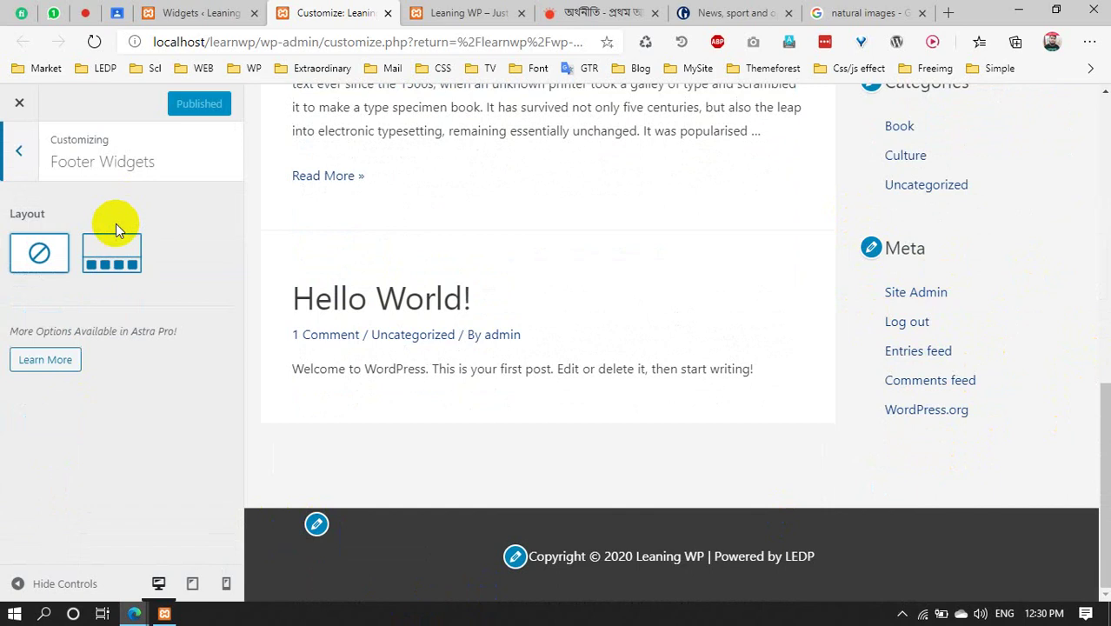
pyautogui.click(129, 261)
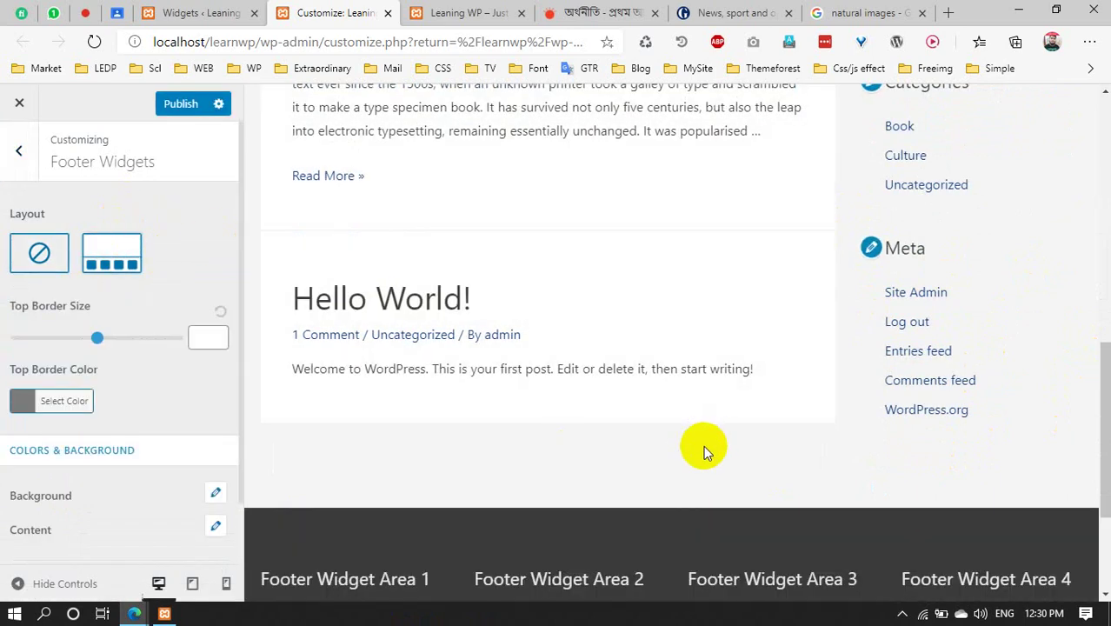
pyautogui.scroll(-3, 661, 447)
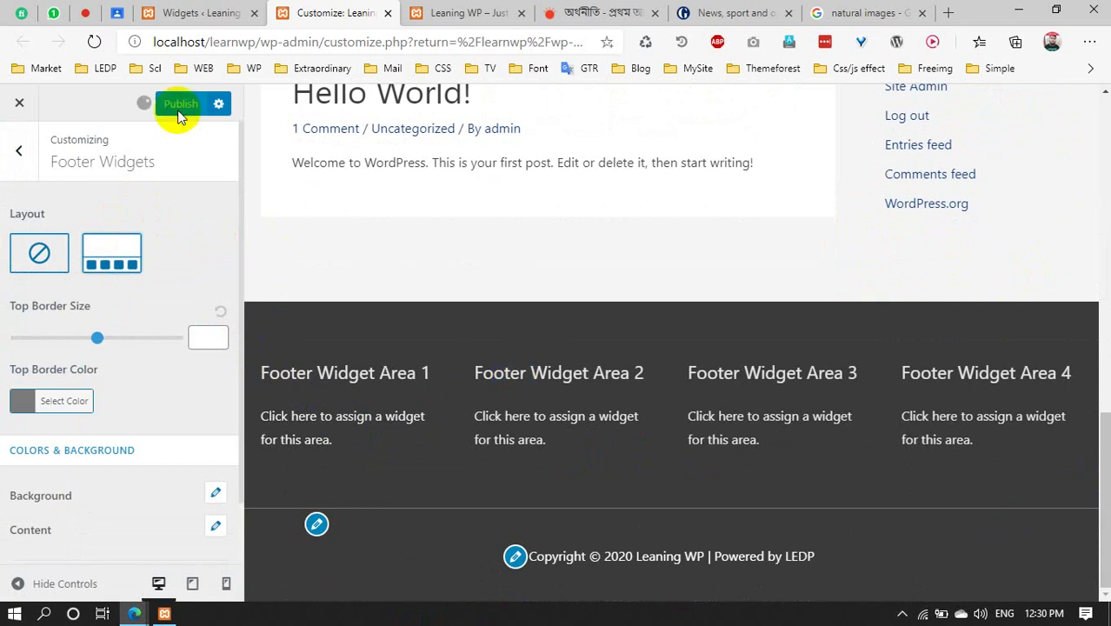
# On the Widgets admin page, examine the Search widget's settings, the available widgets, and the Main Sidebar and footer widget areas
pyautogui.click(196, 13)
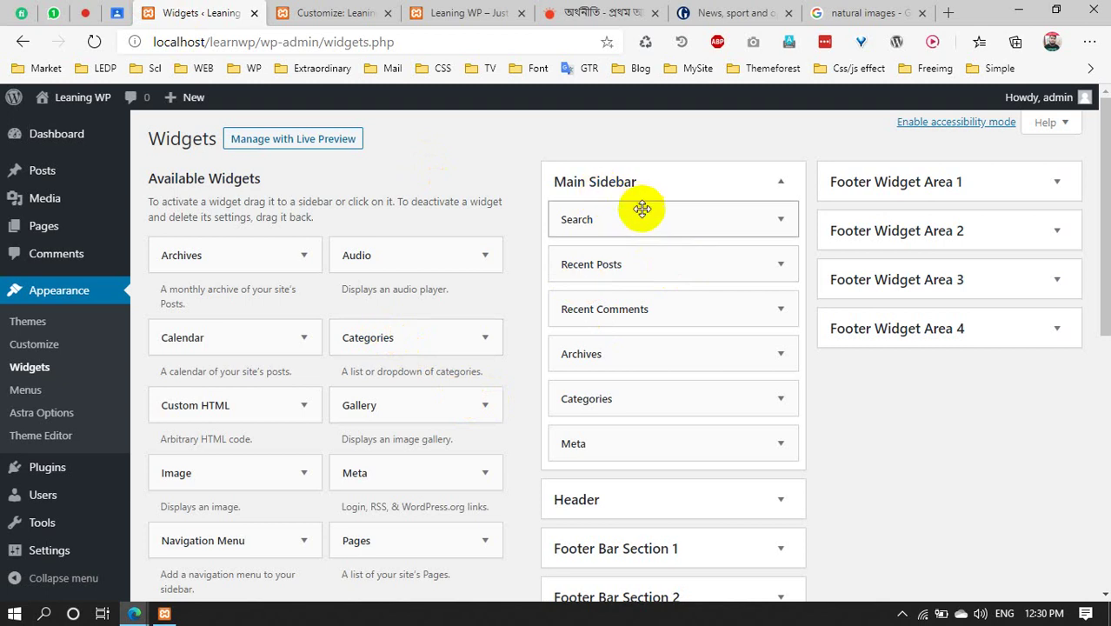
pyautogui.click(714, 221)
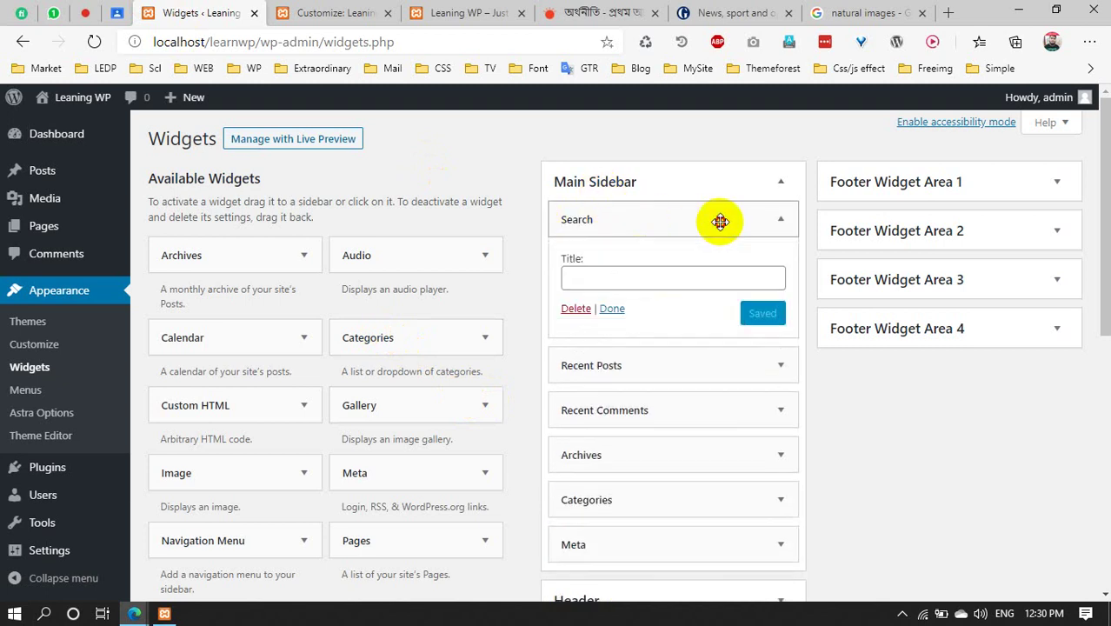
pyautogui.click(718, 220)
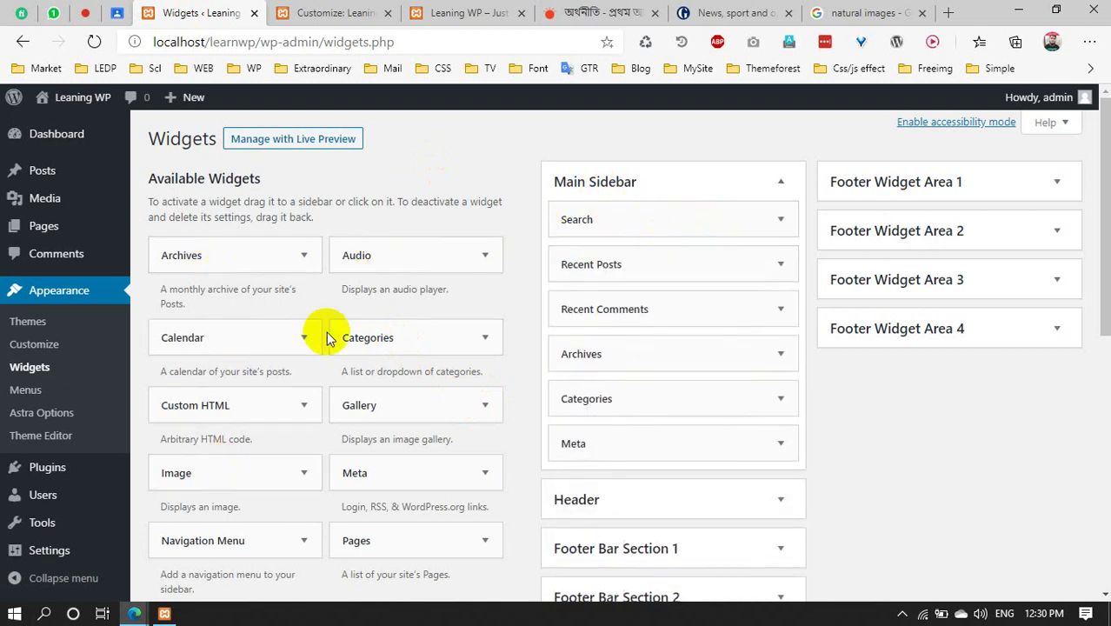
pyautogui.scroll(-1, 317, 332)
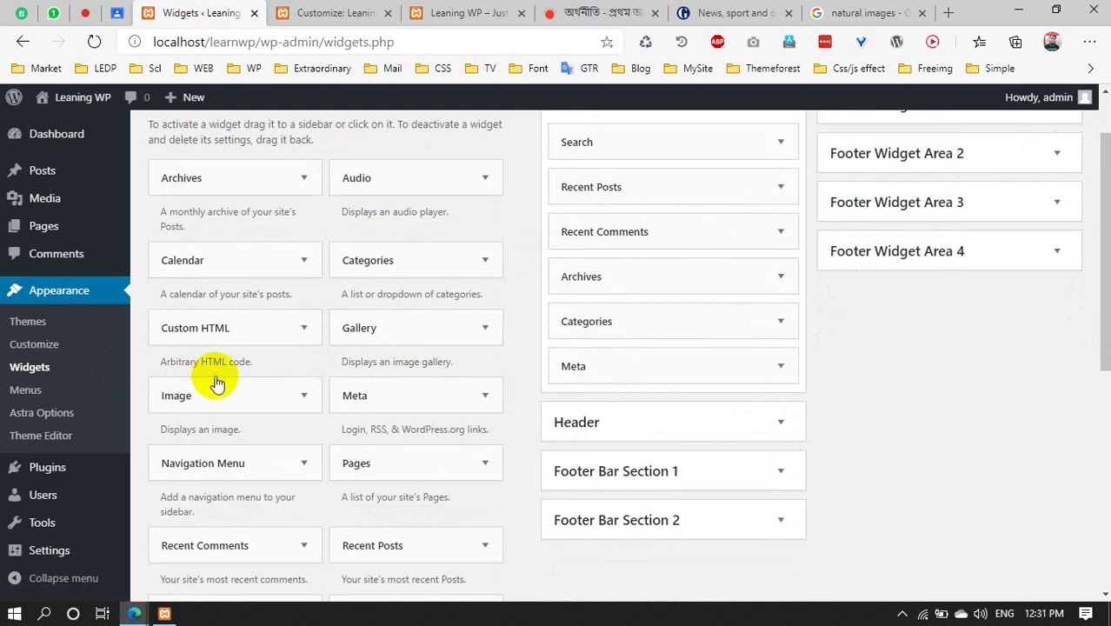
pyautogui.scroll(1, 642, 388)
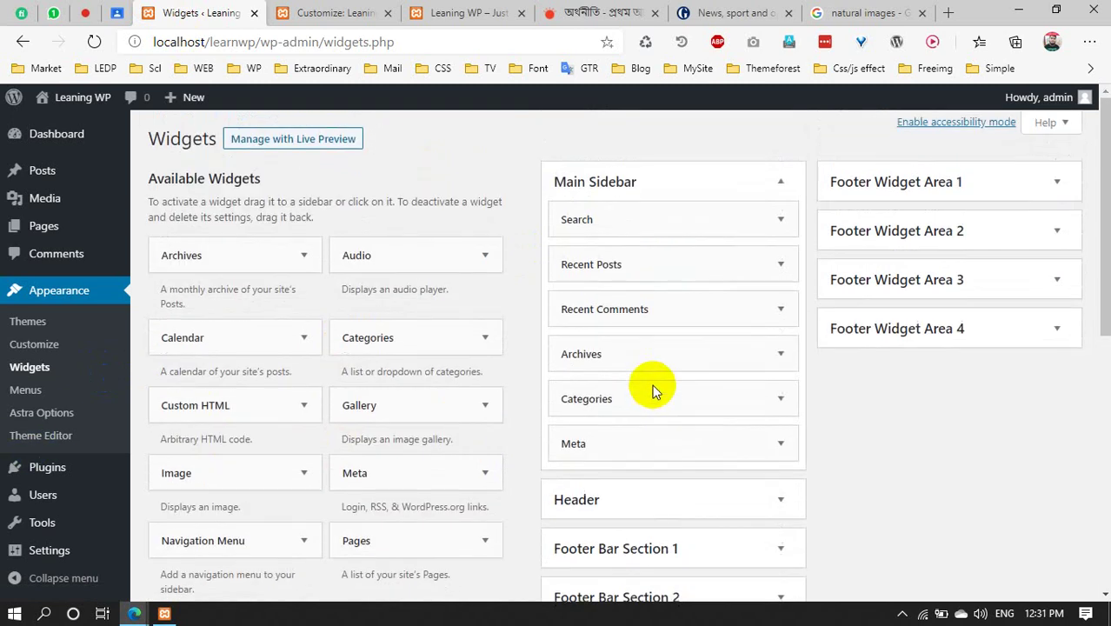
pyautogui.click(635, 182)
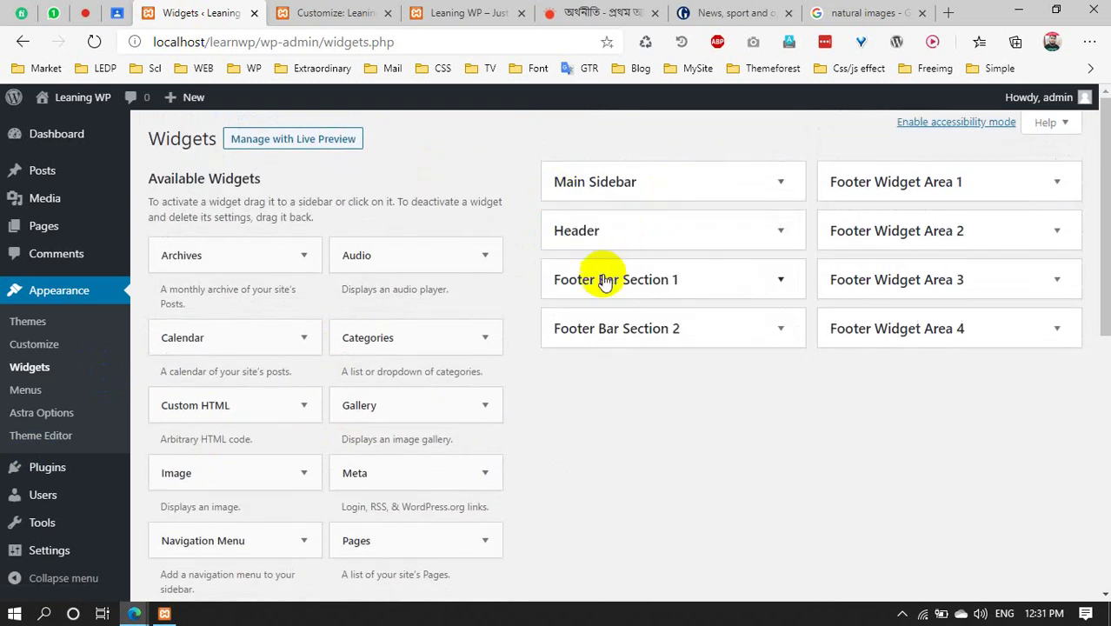
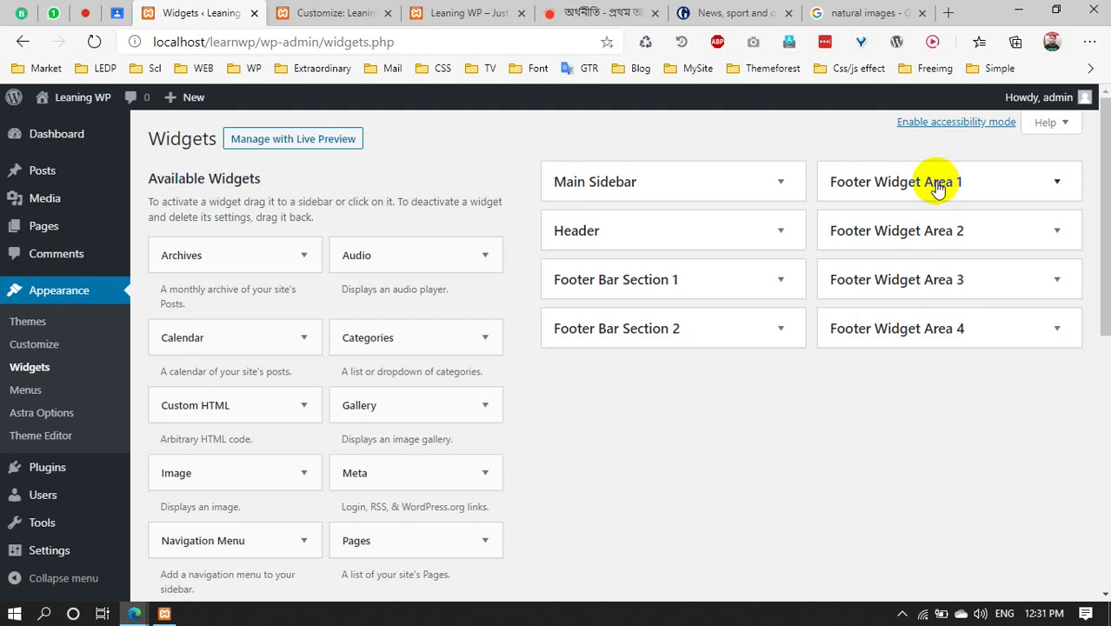
pyautogui.click(595, 184)
# Look over the sidebar widgets on the live site, from Search down to Meta
pyautogui.click(460, 12)
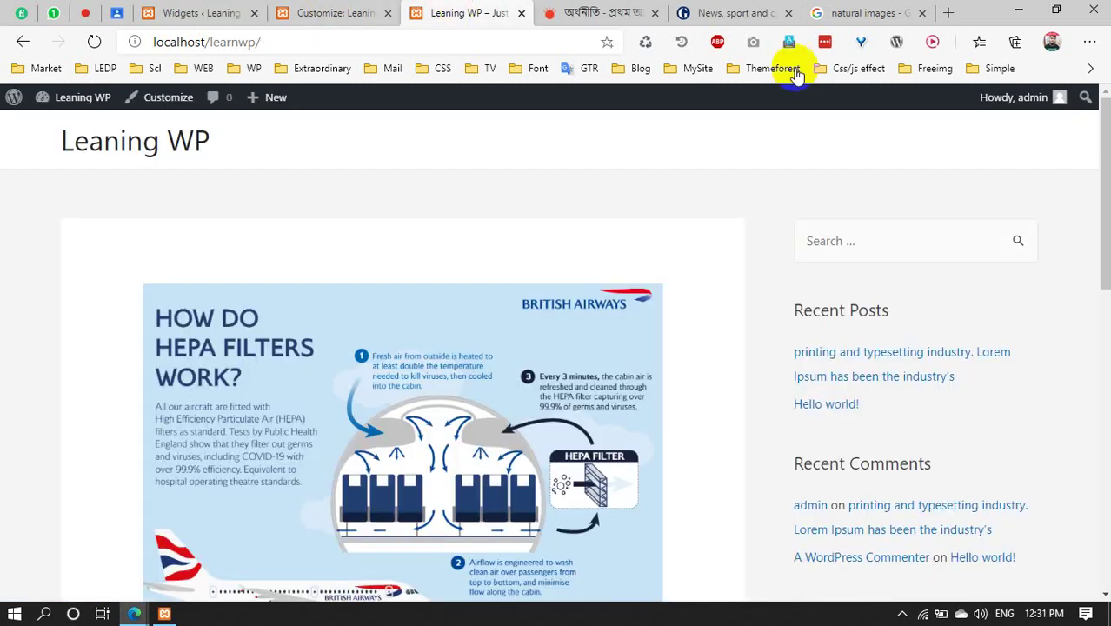
pyautogui.scroll(-5, 858, 286)
pyautogui.scroll(4, 900, 227)
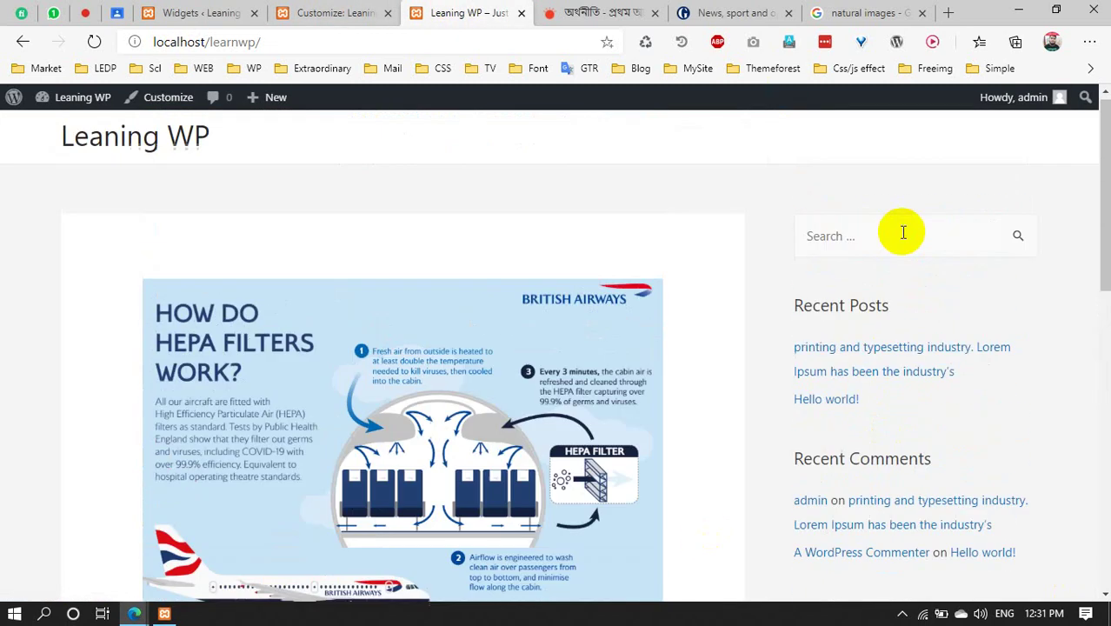
pyautogui.scroll(-6, 835, 493)
pyautogui.scroll(-2, 832, 390)
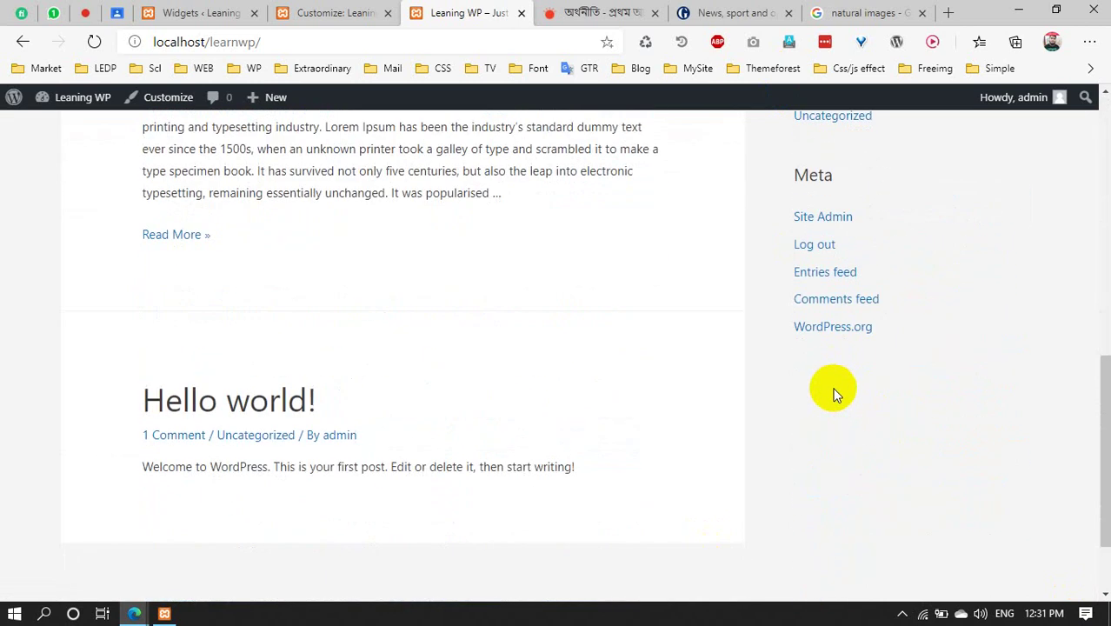
pyautogui.scroll(6, 830, 379)
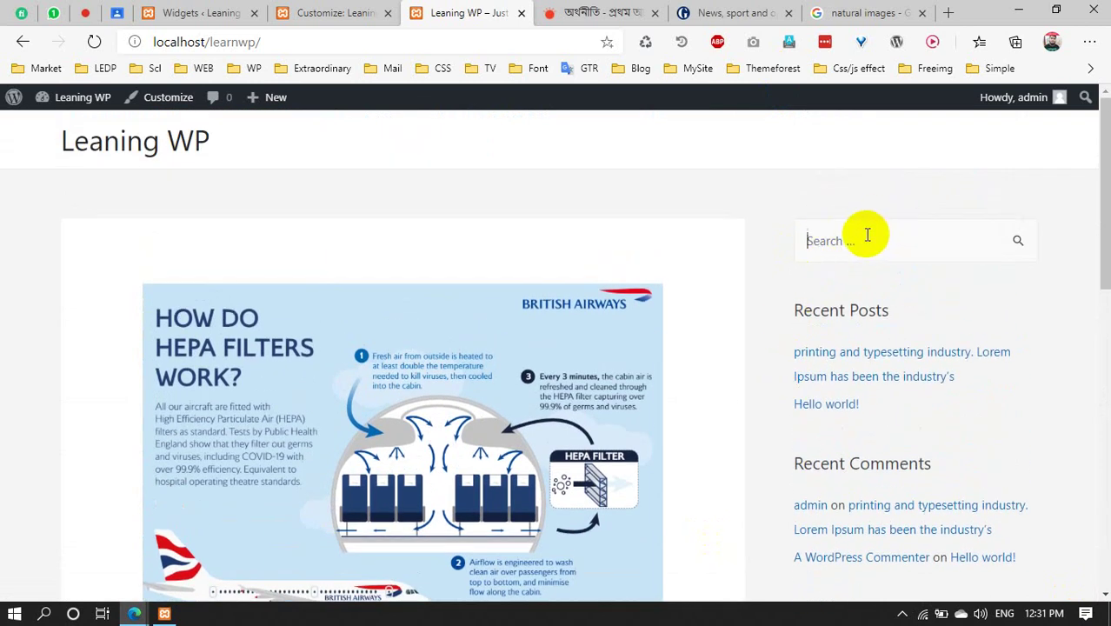
# Compare the Main Sidebar widget list with the sidebar and footer widget areas in the customizer preview
pyautogui.click(352, 10)
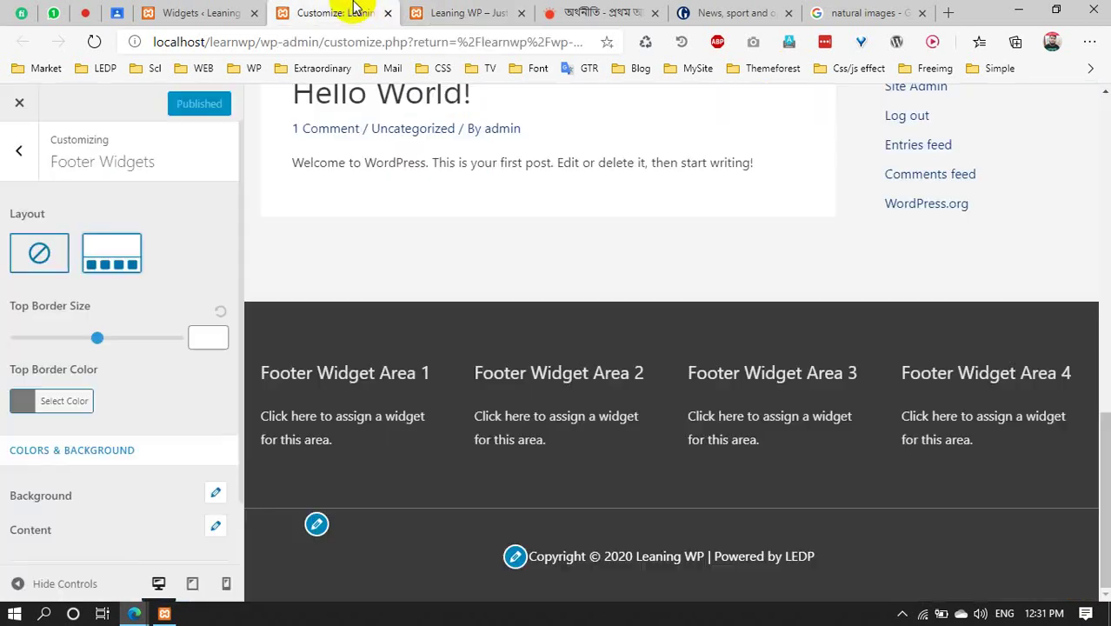
pyautogui.click(163, 12)
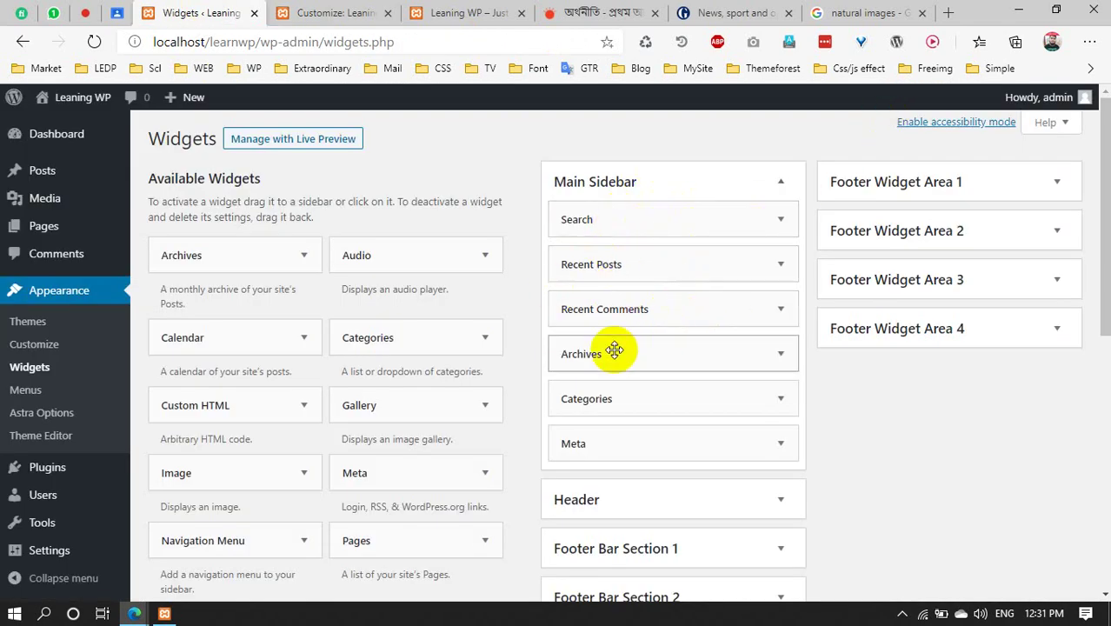
pyautogui.click(306, 10)
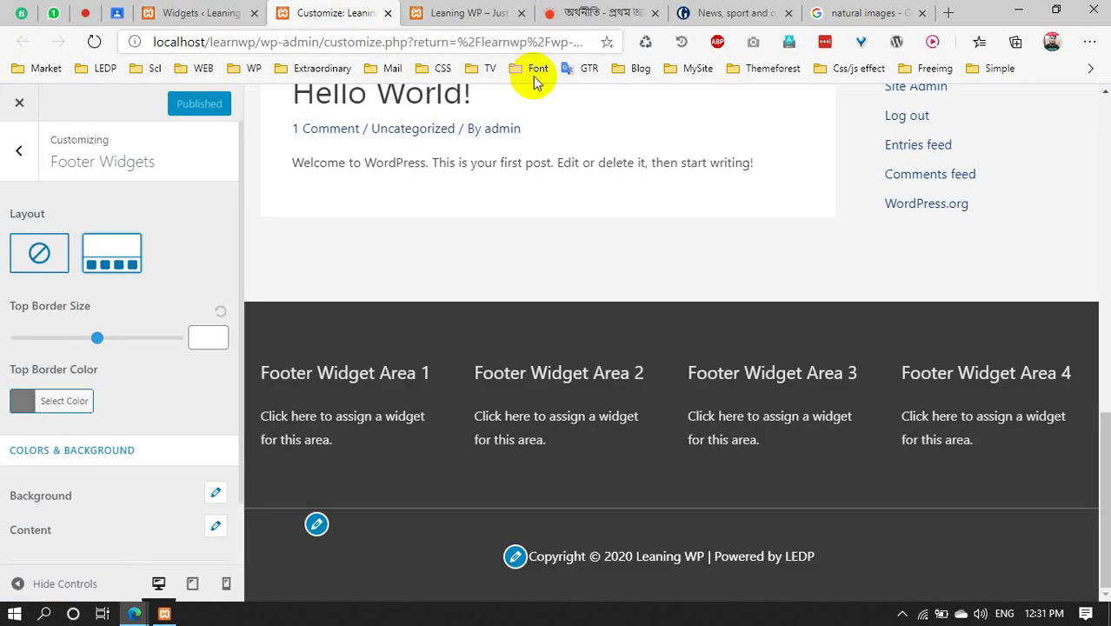
pyautogui.scroll(8, 884, 248)
pyautogui.scroll(-3, 893, 272)
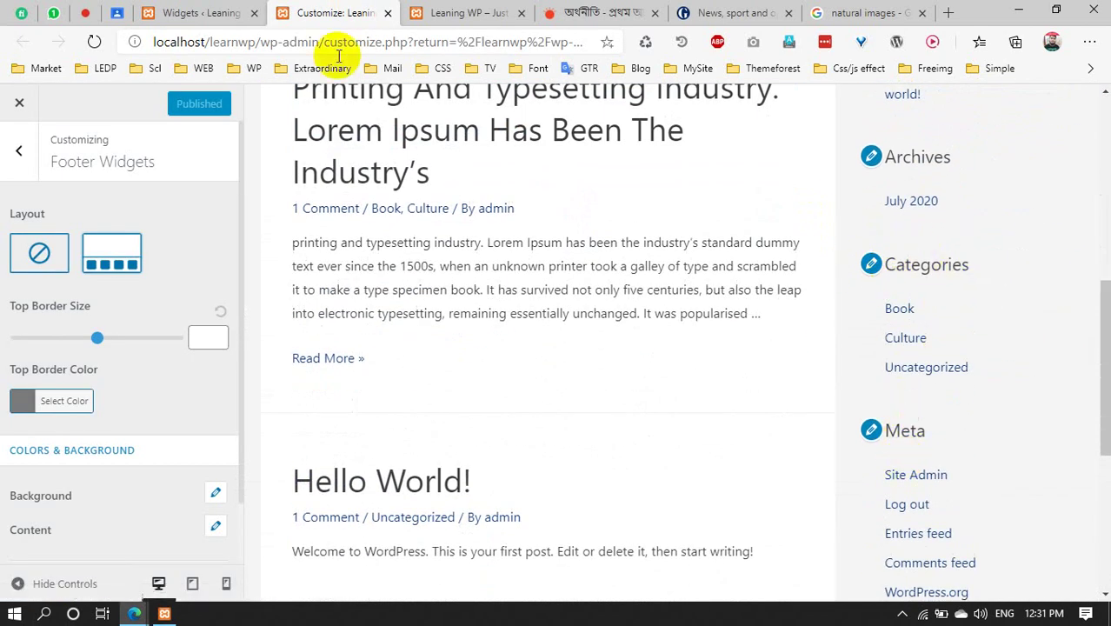
# On the Widgets admin page, remove the Meta widget from the Main Sidebar
pyautogui.click(213, 12)
pyautogui.scroll(-1, 689, 337)
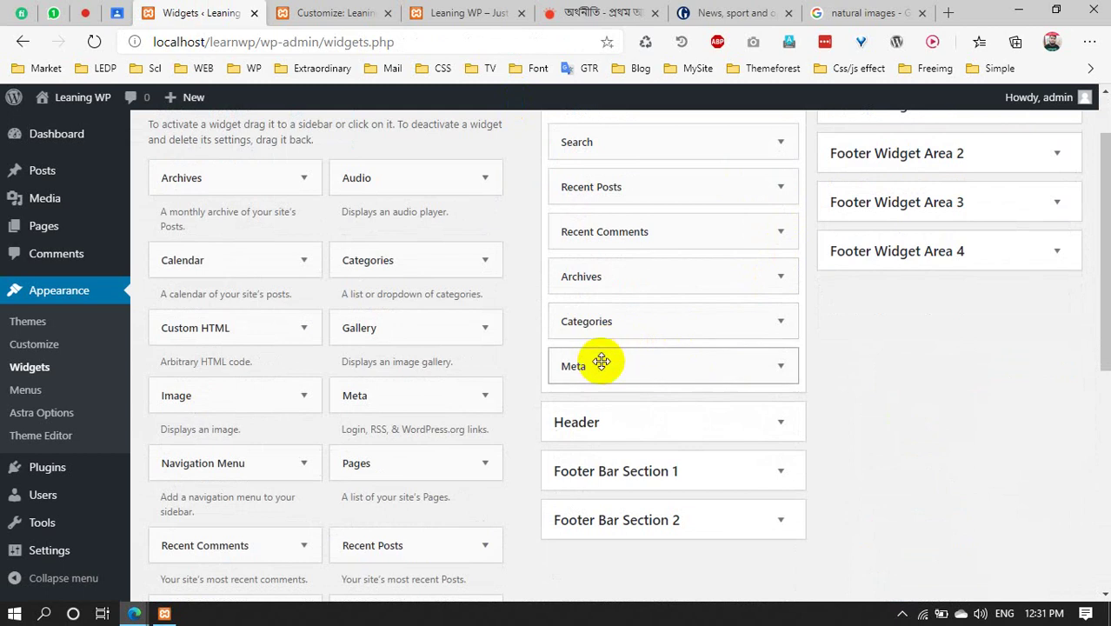
pyautogui.moveTo(649, 364); pyautogui.dragTo(314, 365)
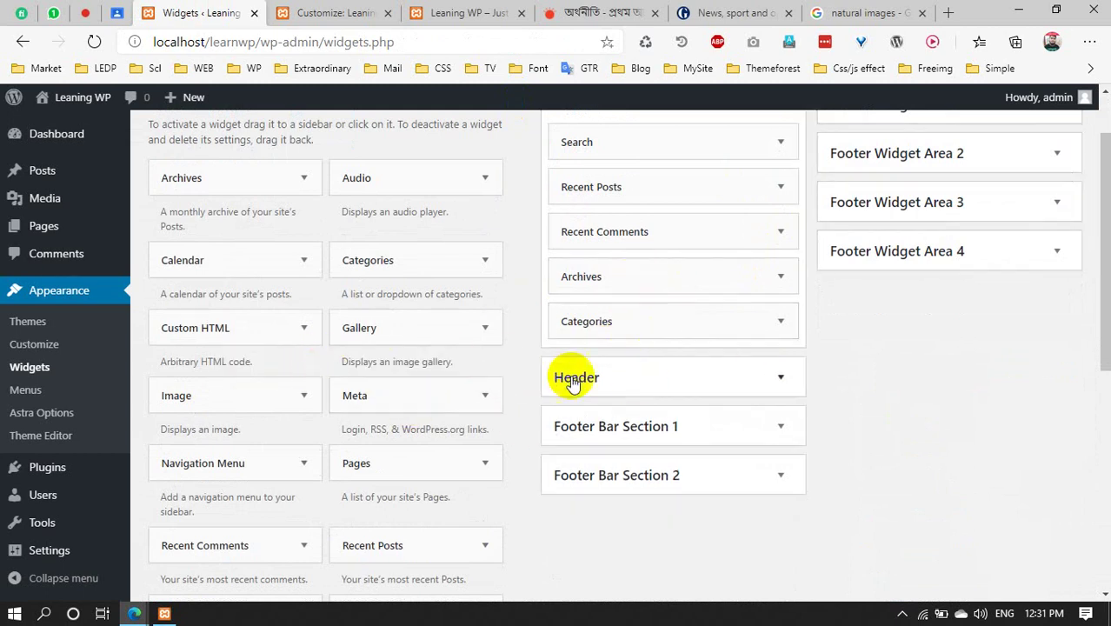
# Reload the live site and check its sidebar for the removal of the Meta widget
pyautogui.scroll(1, 575, 374)
pyautogui.click(302, 10)
pyautogui.click(465, 12)
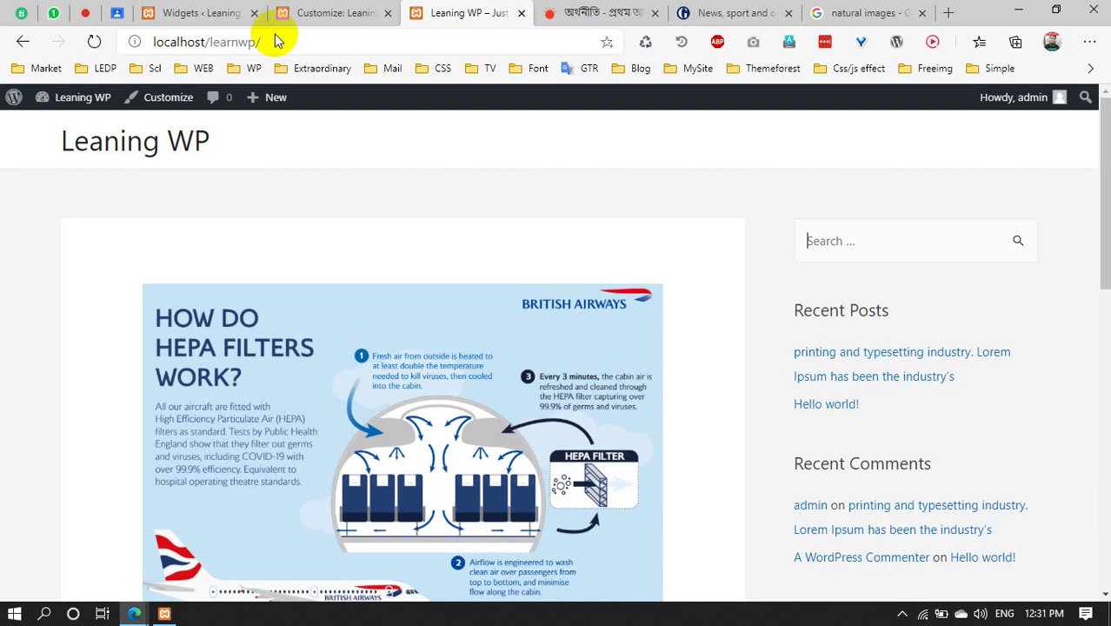
pyautogui.click(94, 43)
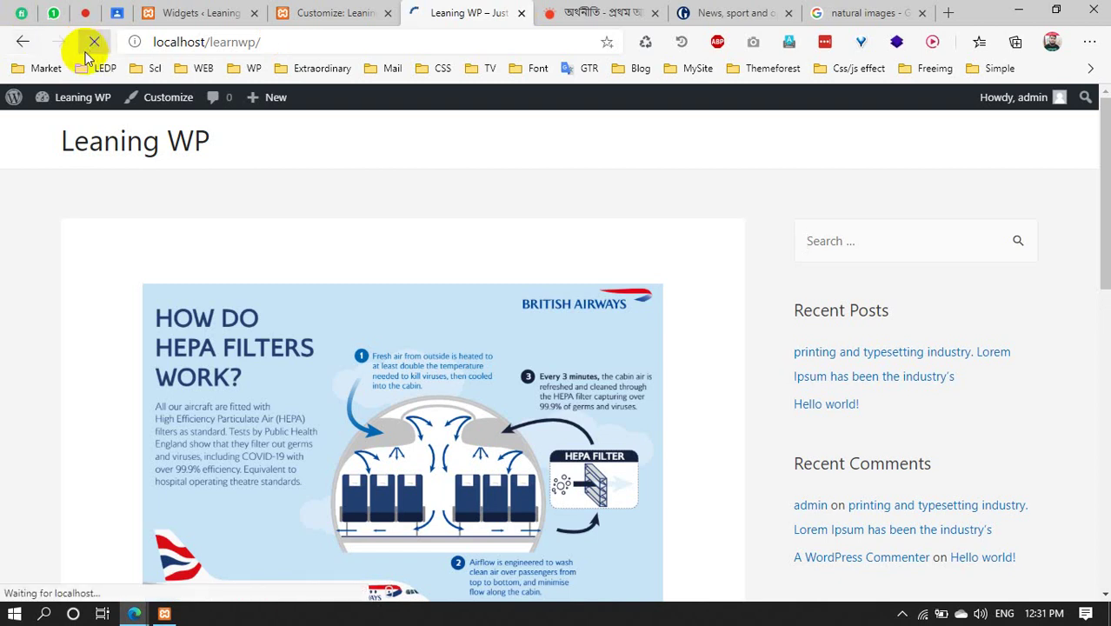
pyautogui.scroll(-2, 1051, 224)
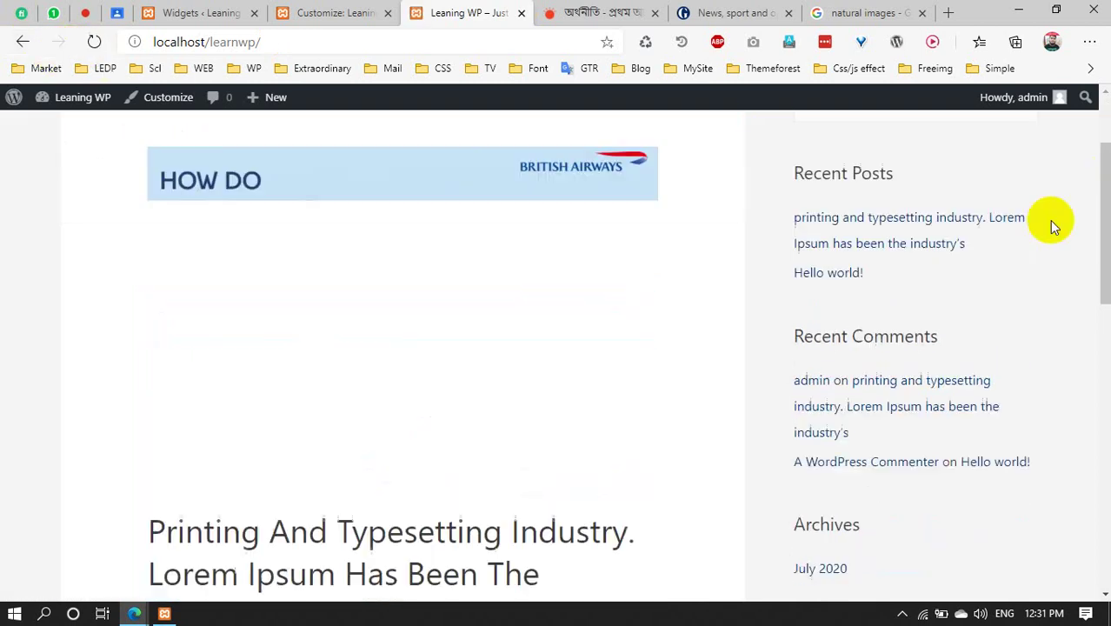
pyautogui.scroll(-5, 1048, 222)
pyautogui.scroll(3, 793, 305)
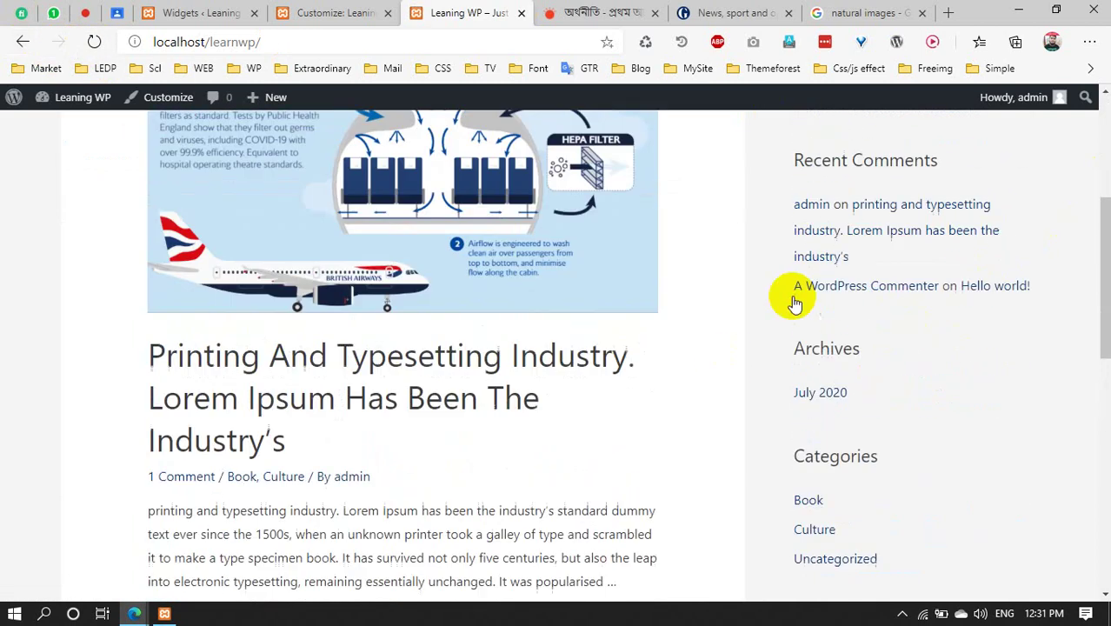
pyautogui.scroll(-3, 966, 279)
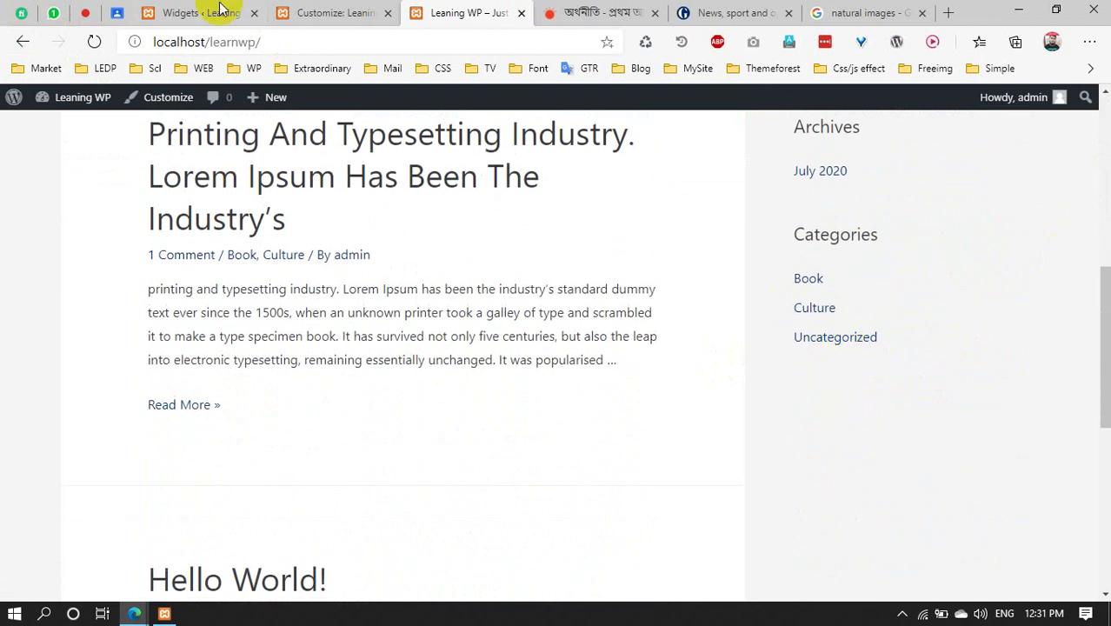
# Return to the Widgets admin page and look through the available widgets, from Archives to Video
pyautogui.click(322, 12)
pyautogui.click(180, 12)
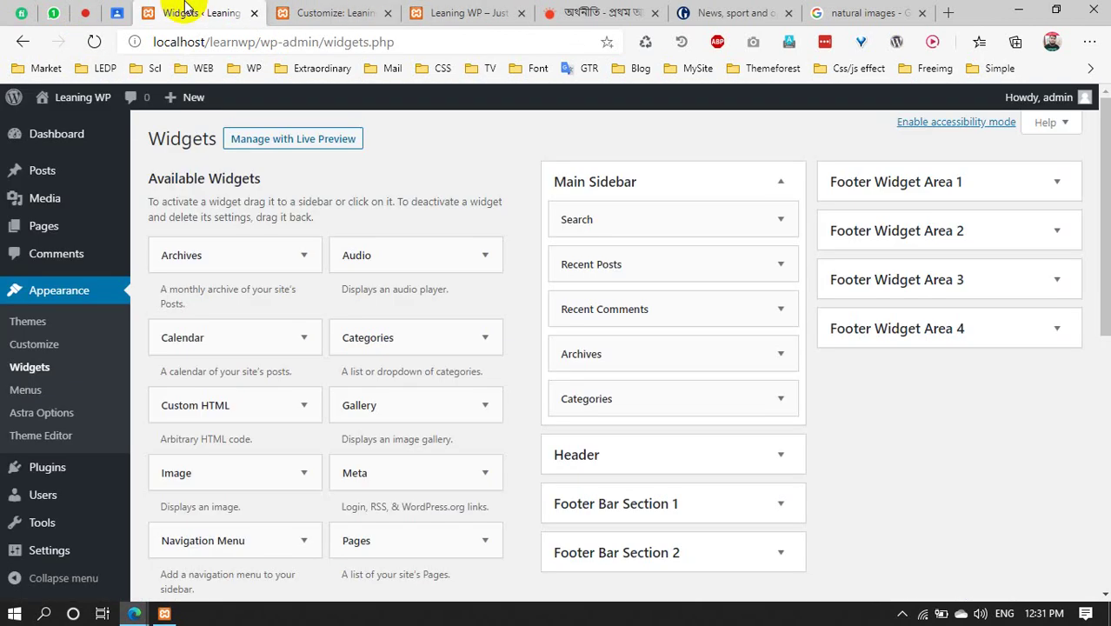
pyautogui.scroll(-2, 246, 303)
pyautogui.scroll(3, 608, 261)
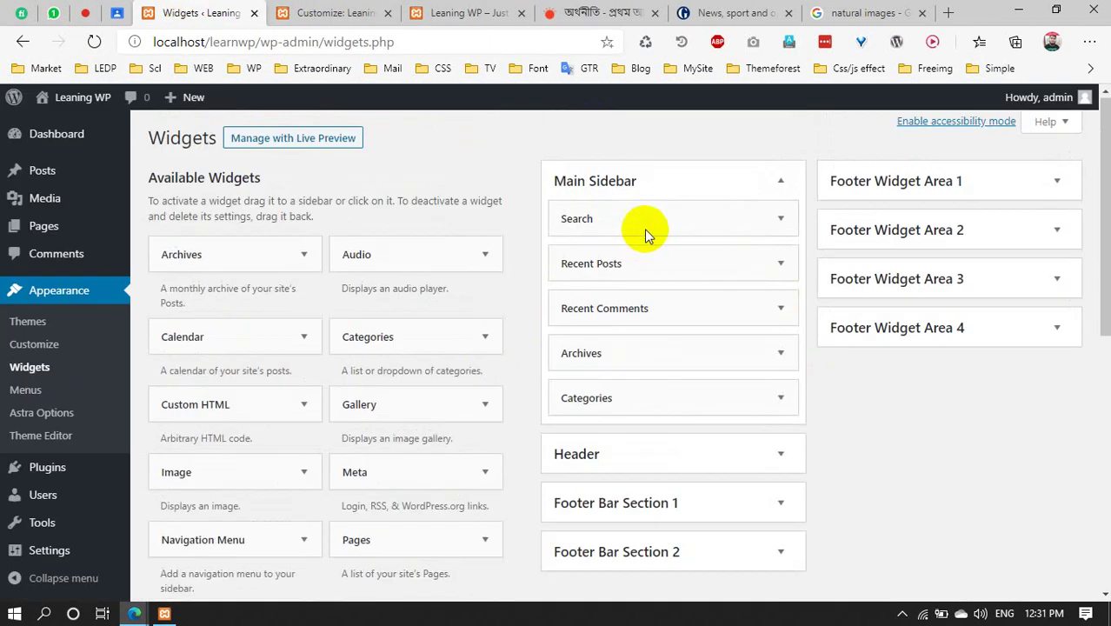
pyautogui.scroll(-3, 583, 286)
pyautogui.scroll(-1, 297, 379)
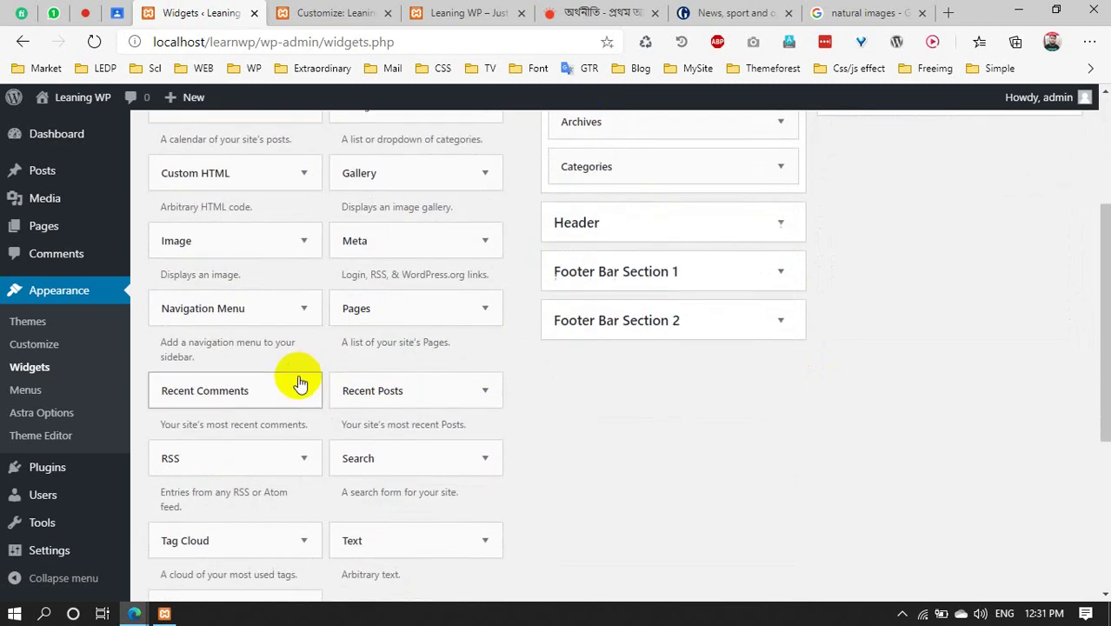
pyautogui.scroll(-1, 300, 382)
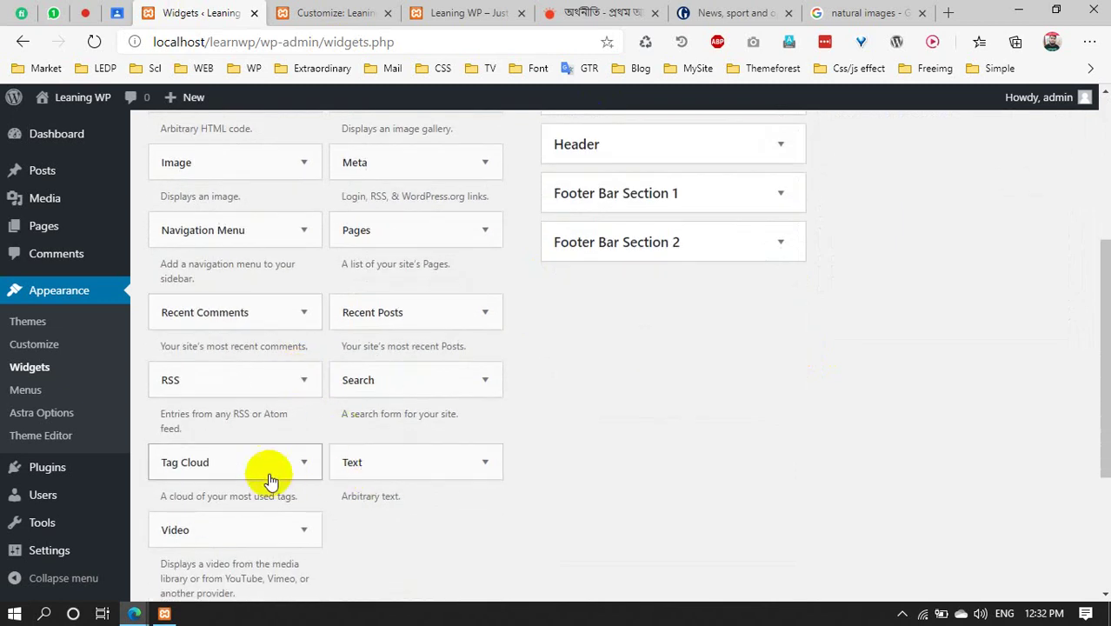
pyautogui.scroll(-2, 265, 479)
pyautogui.scroll(2, 265, 479)
pyautogui.scroll(4, 343, 330)
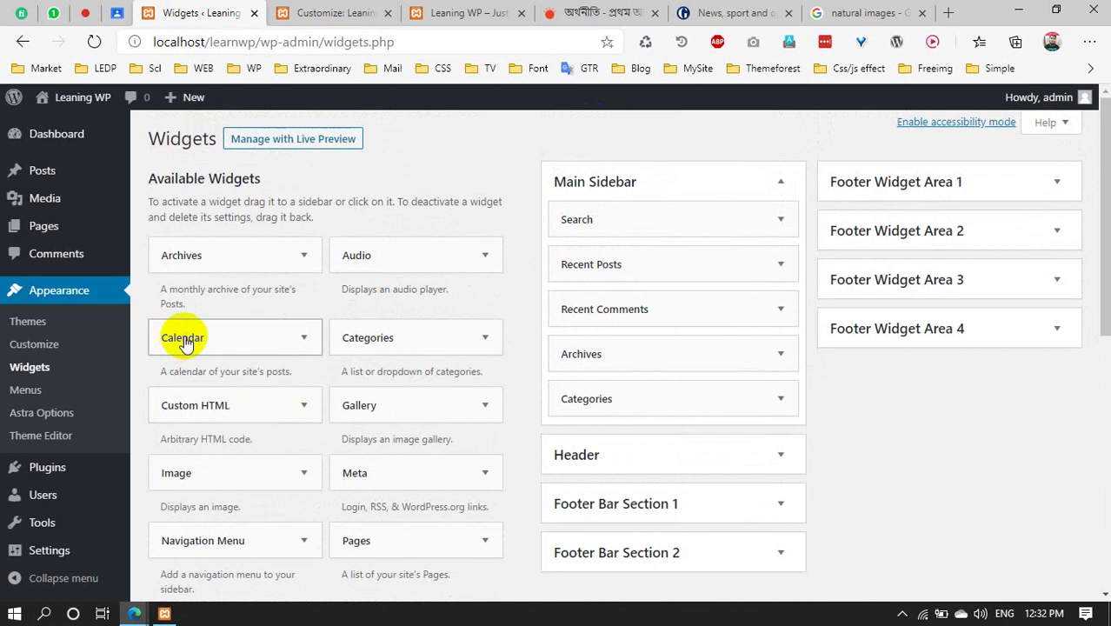
# Add a Calendar widget without a title at the end of the Main Sidebar, below Categories
pyautogui.moveTo(181, 337); pyautogui.dragTo(604, 439)
pyautogui.click(597, 488)
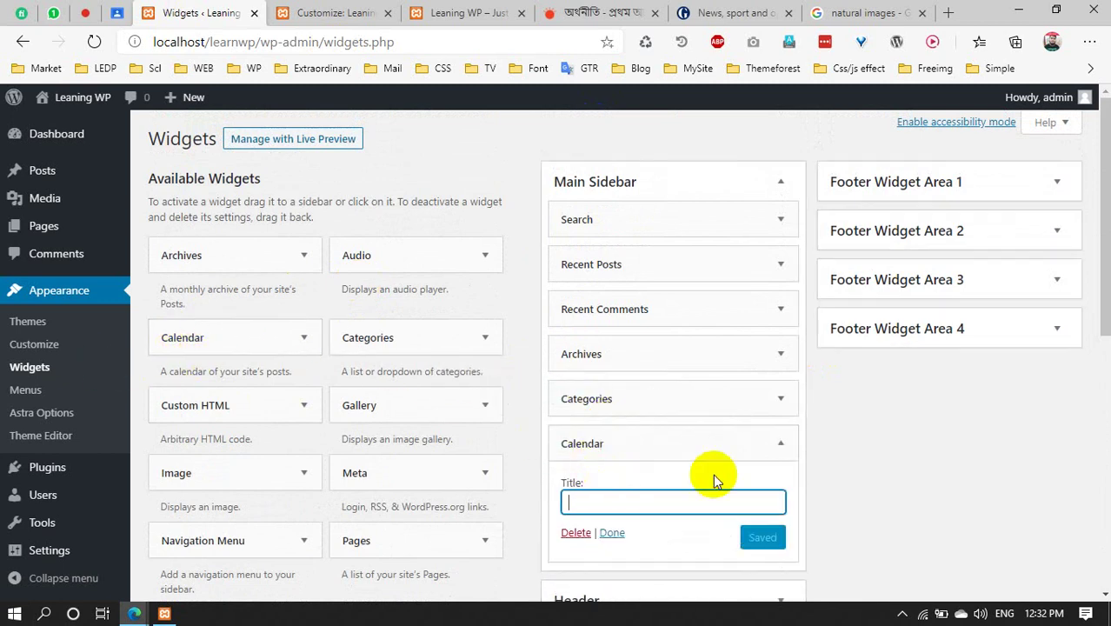
pyautogui.scroll(-2, 782, 452)
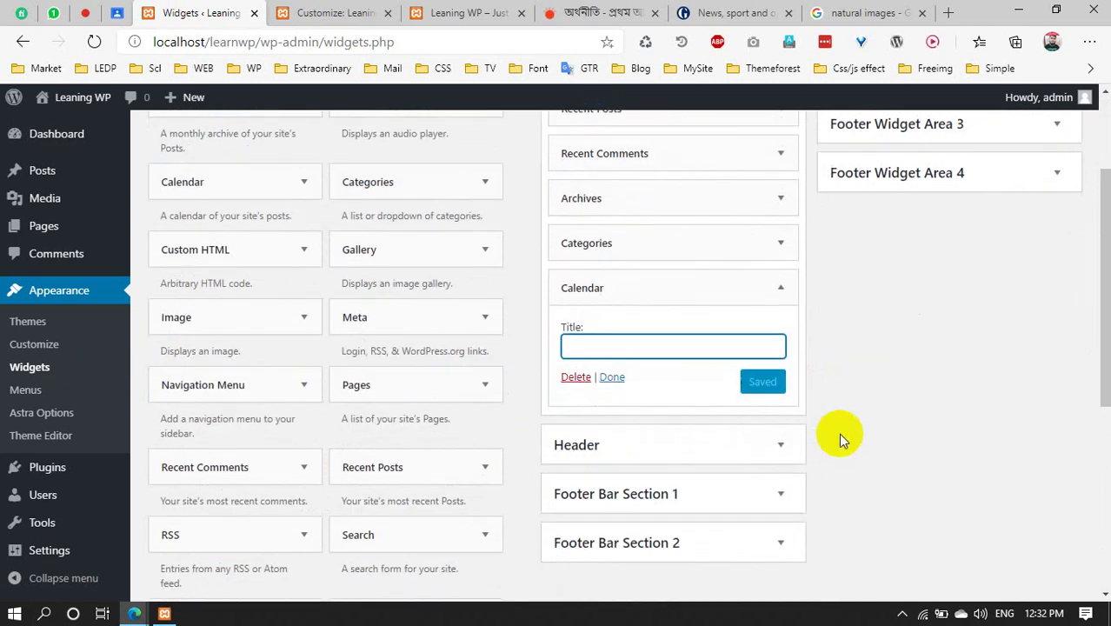
pyautogui.click(628, 377)
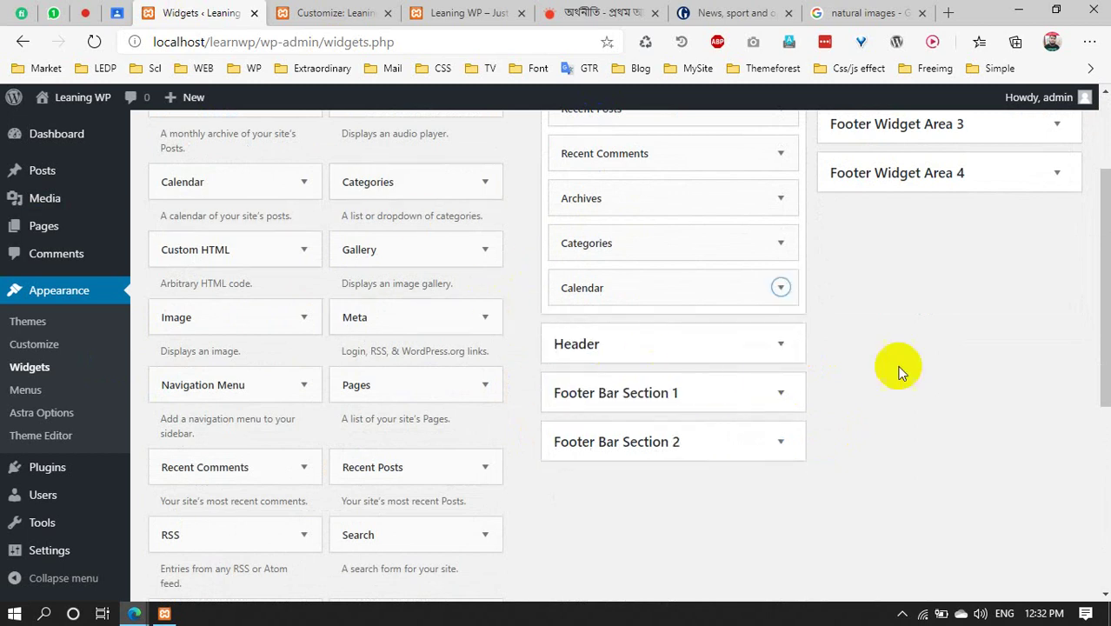
pyautogui.scroll(2, 296, 389)
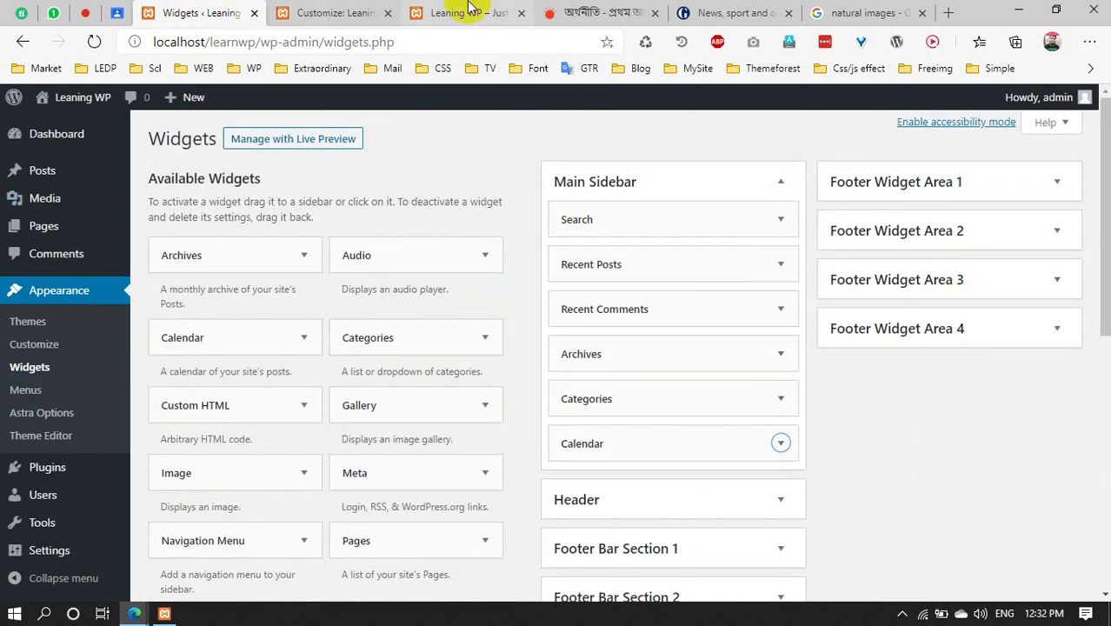
# Reload the live site and check the Calendar widget in the sidebar below Categories
pyautogui.click(444, 12)
pyautogui.click(94, 42)
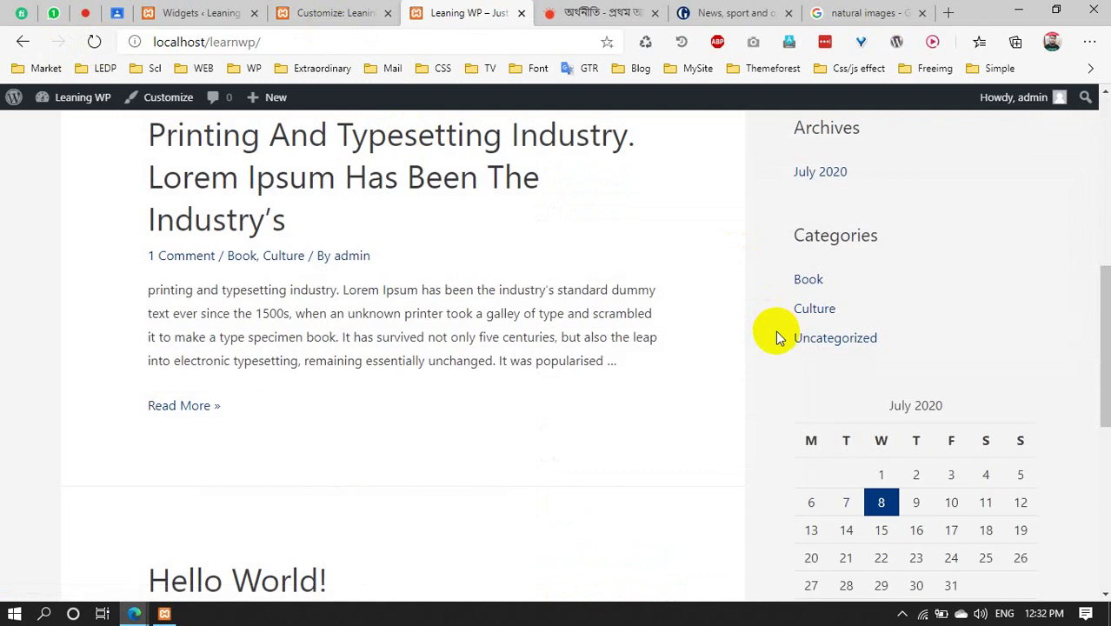
pyautogui.scroll(-1, 887, 428)
pyautogui.scroll(-1, 886, 428)
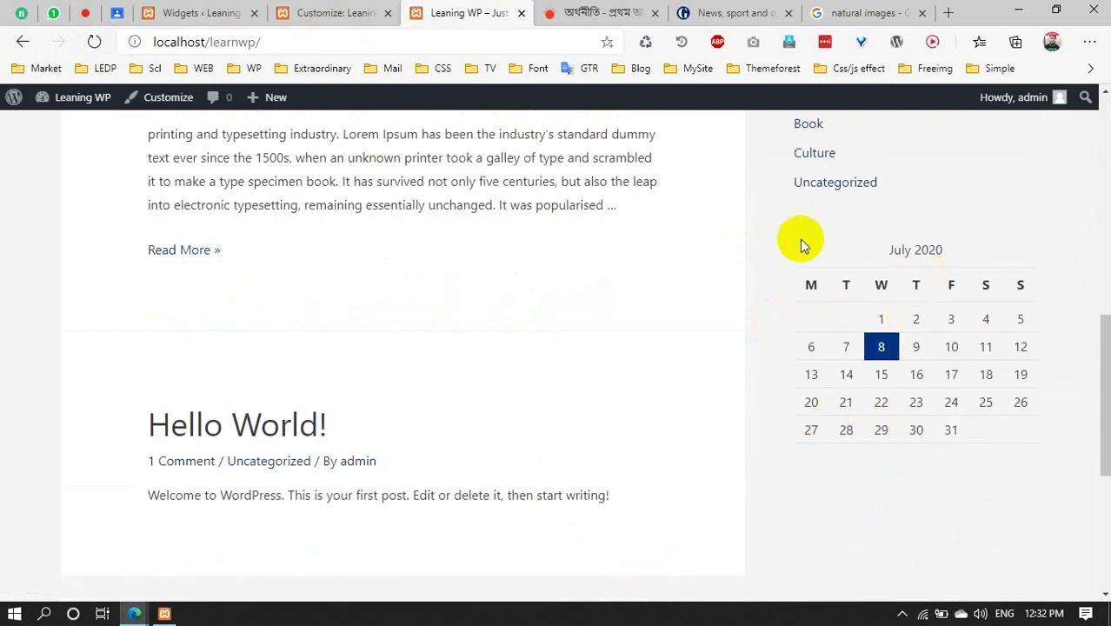
# On the Widgets admin page, add an untitled Image widget below Calendar in the Main Sidebar, using image-3.png from the media library
pyautogui.click(335, 12)
pyautogui.click(200, 12)
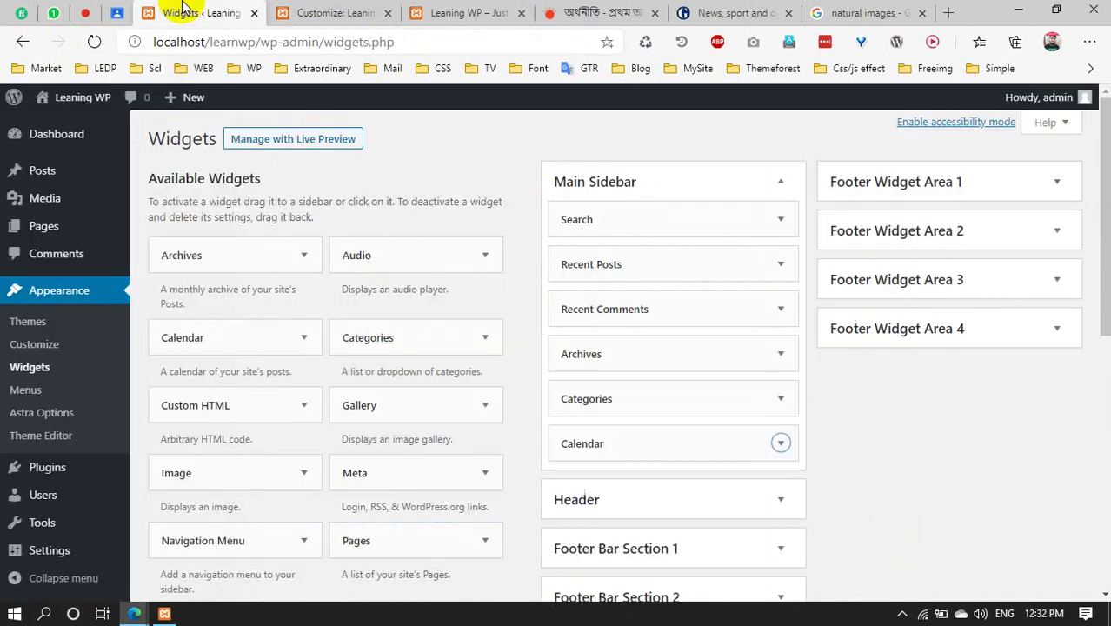
pyautogui.scroll(-2, 18, 430)
pyautogui.scroll(-1, 228, 352)
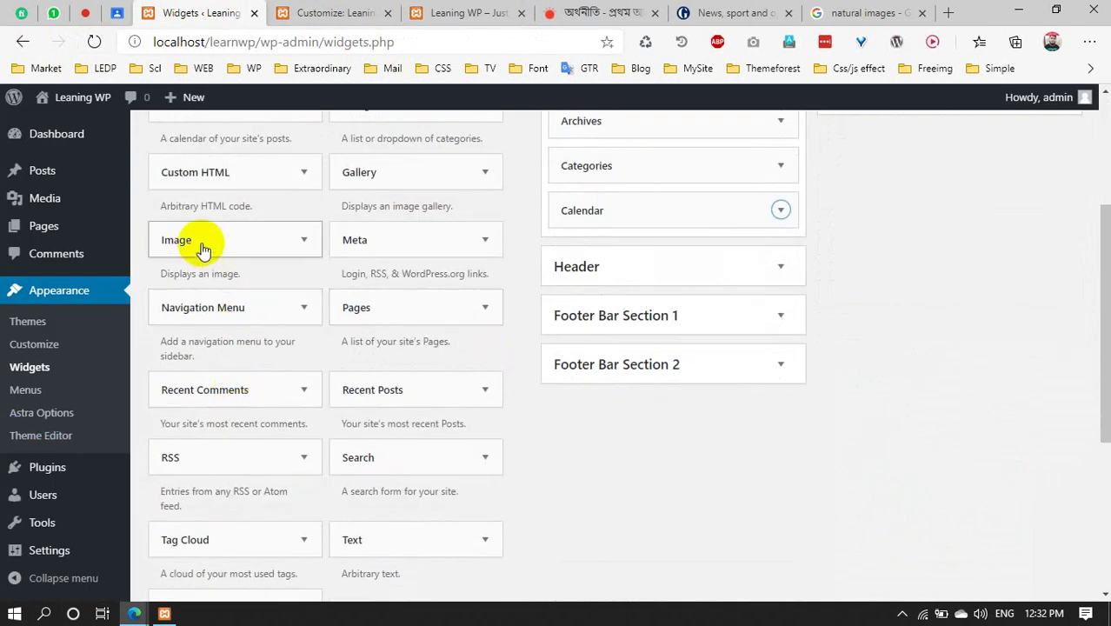
pyautogui.scroll(1, 198, 269)
pyautogui.moveTo(193, 317); pyautogui.dragTo(645, 345)
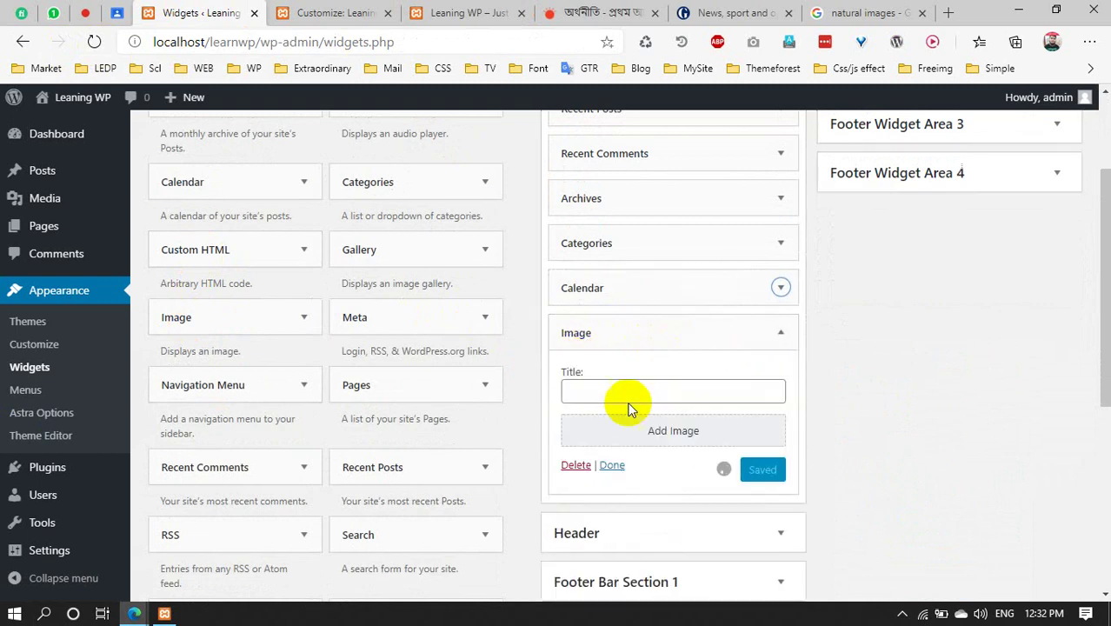
pyautogui.click(659, 424)
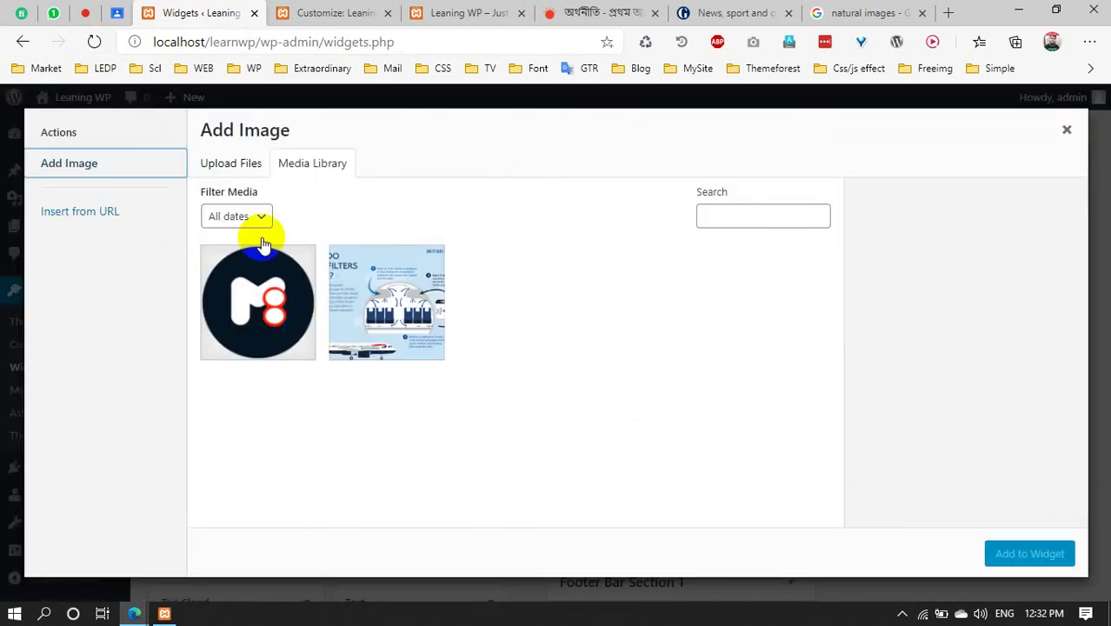
pyautogui.click(386, 295)
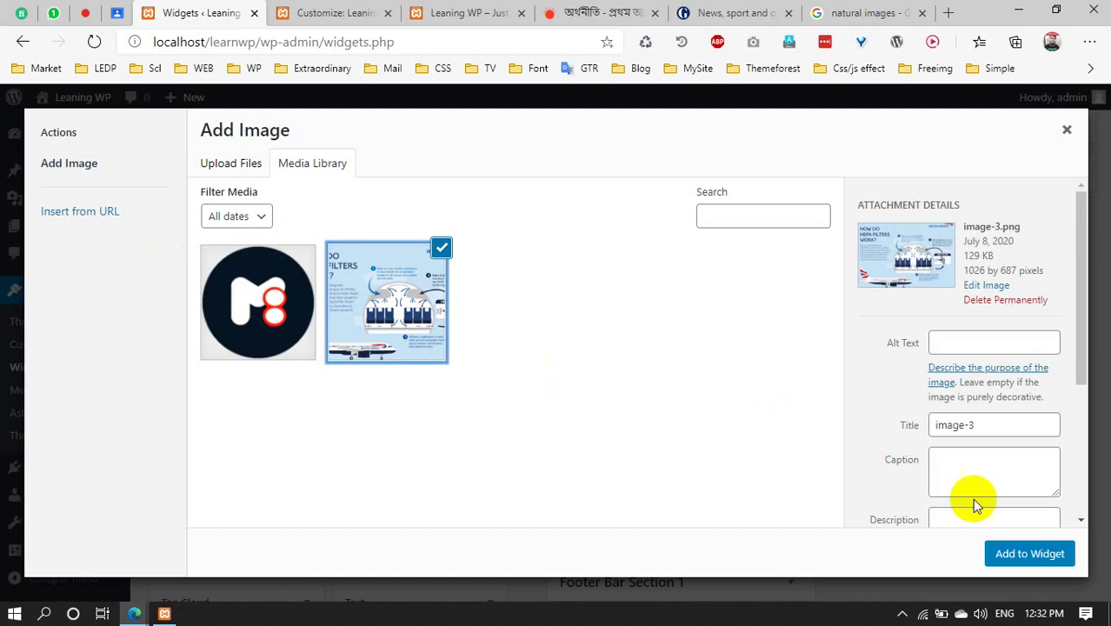
pyautogui.click(1018, 553)
# Reload the live site and check the sidebar below the calendar for the Image widget
pyautogui.scroll(3, 1000, 391)
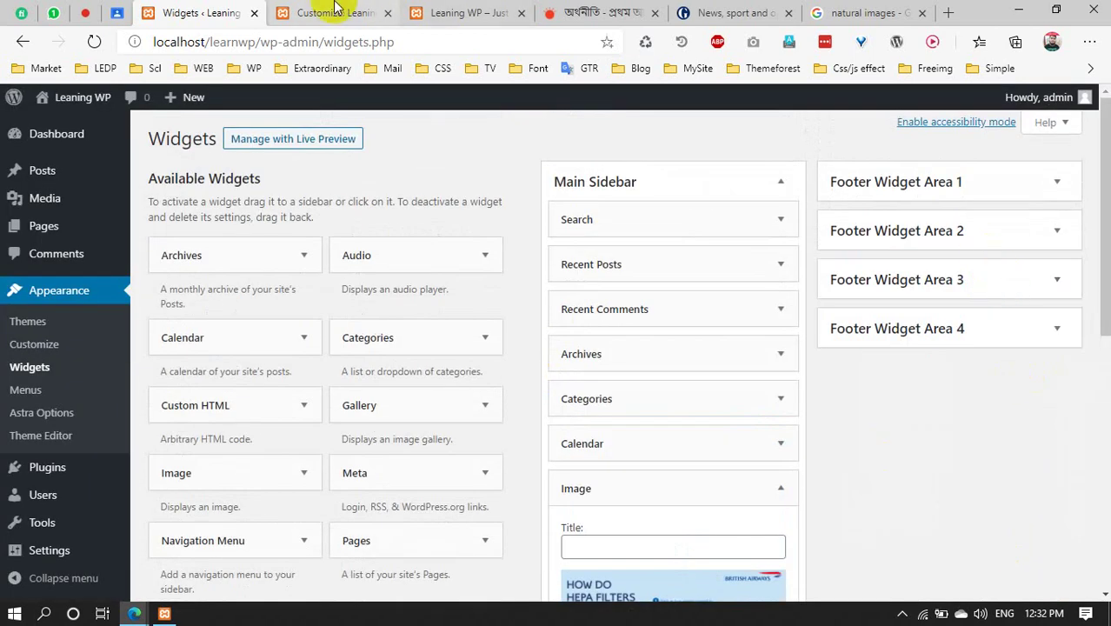
pyautogui.click(426, 13)
pyautogui.click(94, 43)
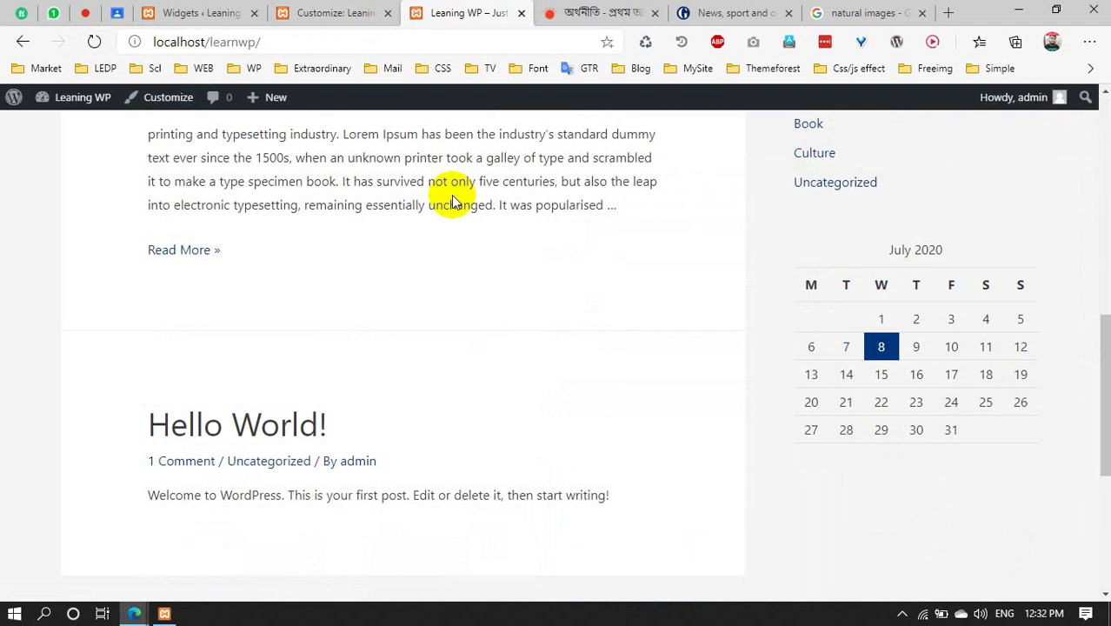
pyautogui.scroll(-4, 860, 444)
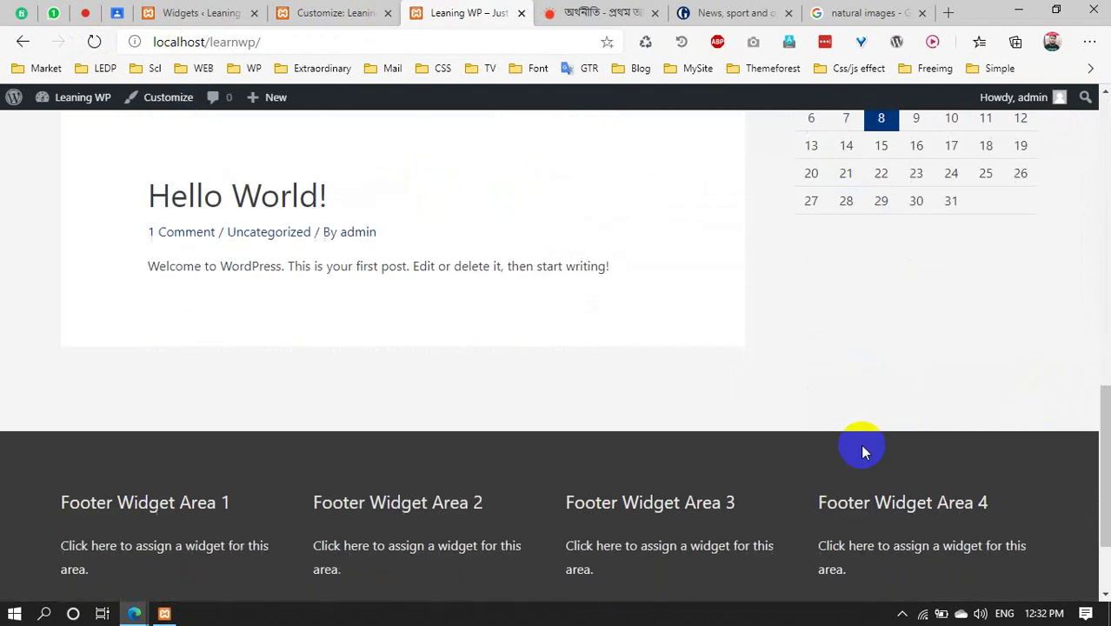
pyautogui.scroll(5, 860, 444)
# Back on the Widgets admin page, set the sidebar Image widget's link to #, save it and collapse it
pyautogui.click(322, 12)
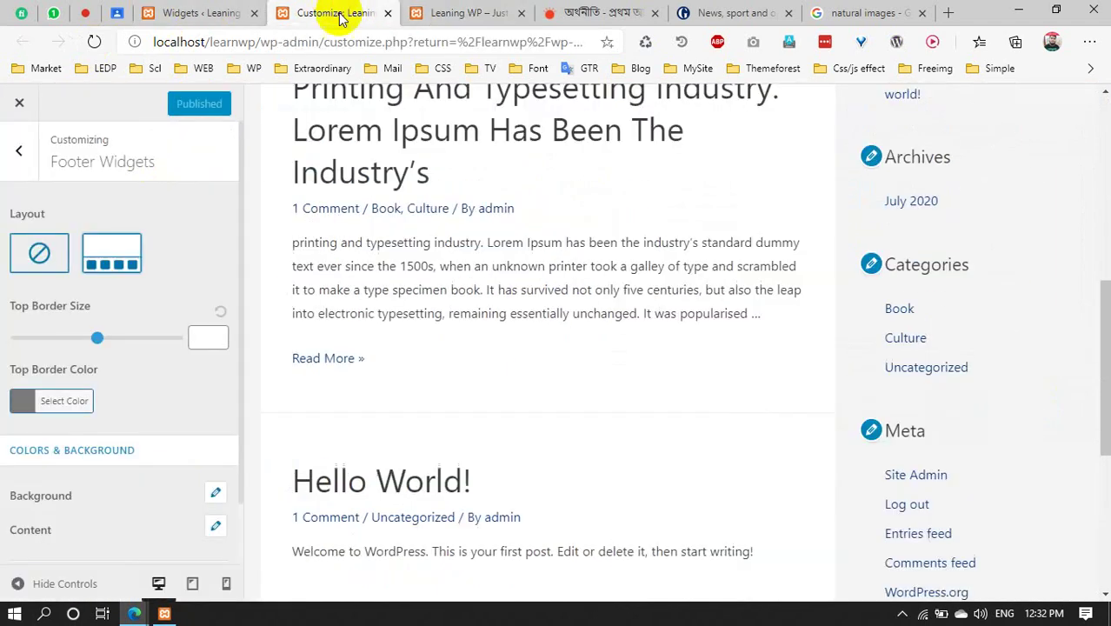
pyautogui.click(151, 12)
pyautogui.scroll(-2, 807, 515)
pyautogui.scroll(-3, 806, 514)
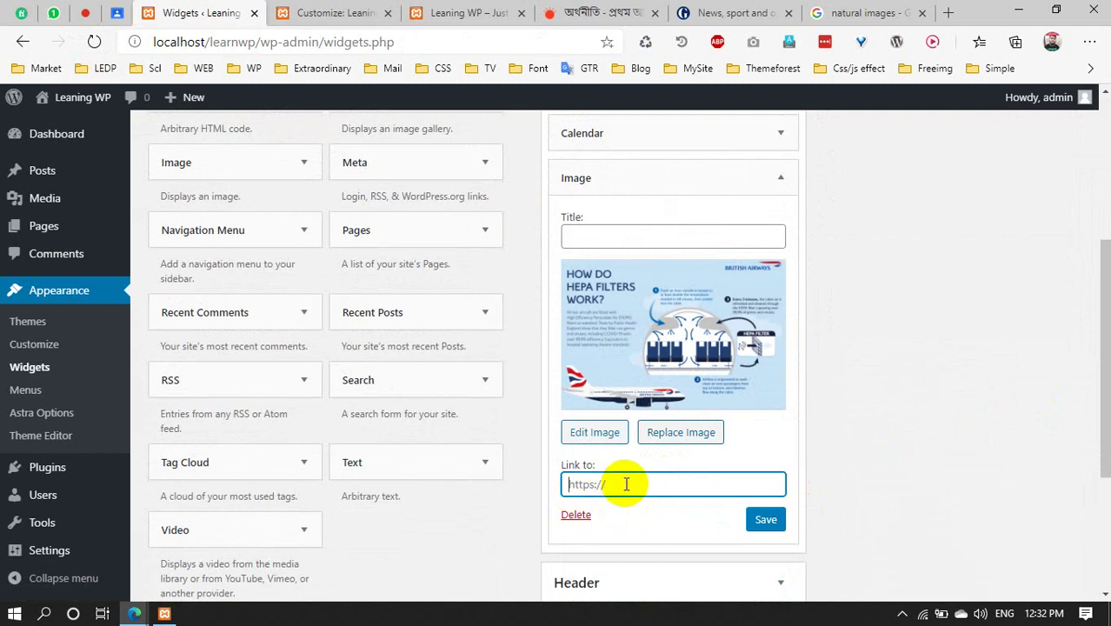
pyautogui.click(626, 484)
pyautogui.scroll(-1, 626, 484)
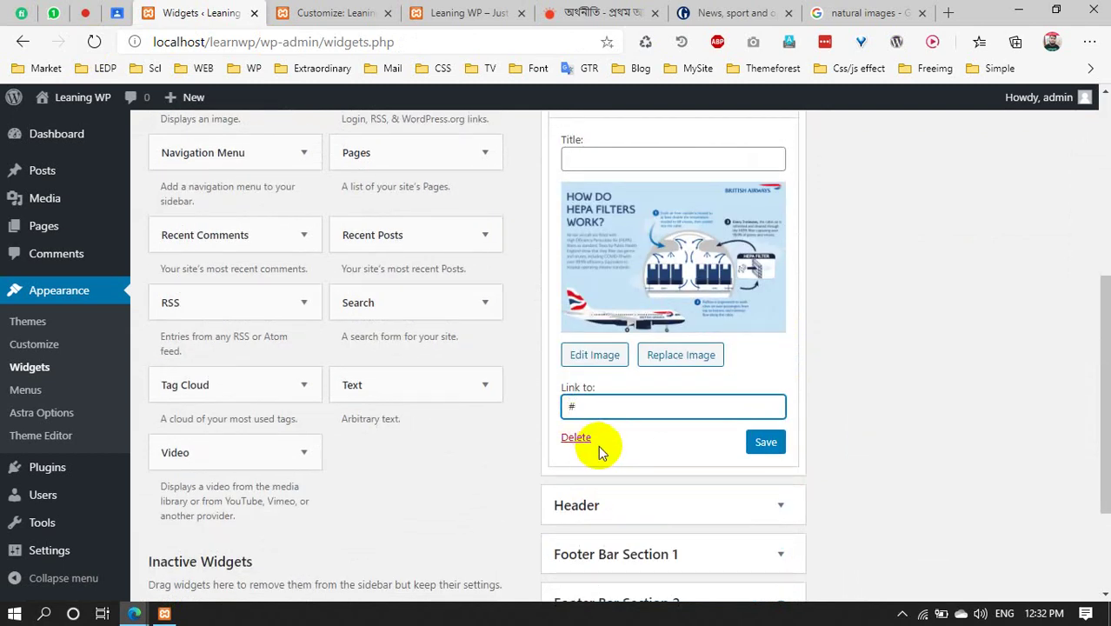
pyautogui.click(758, 443)
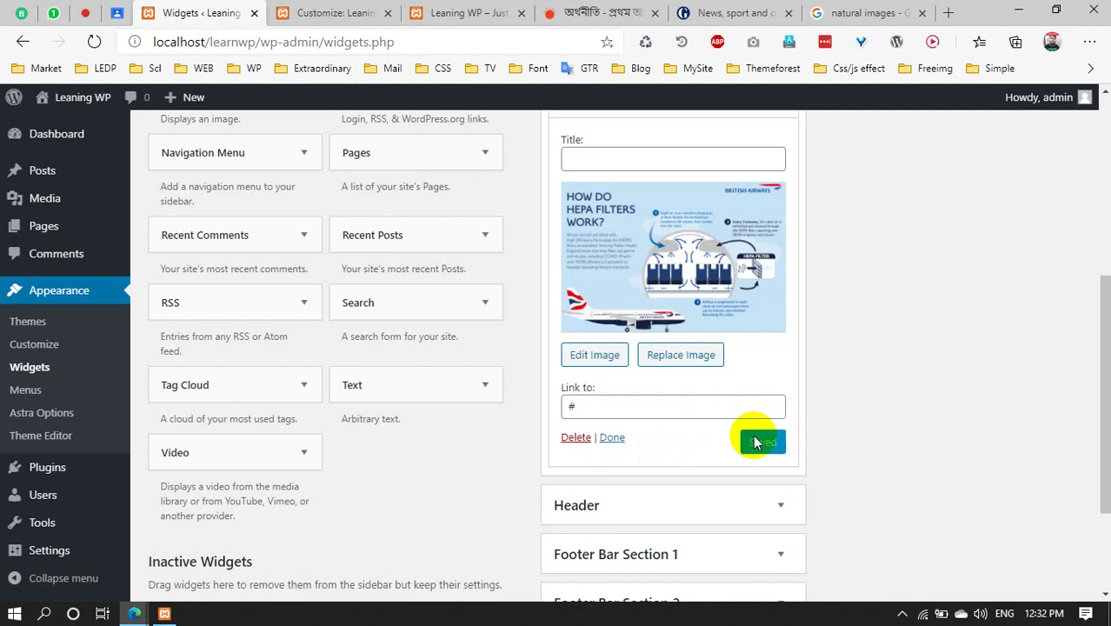
pyautogui.click(616, 437)
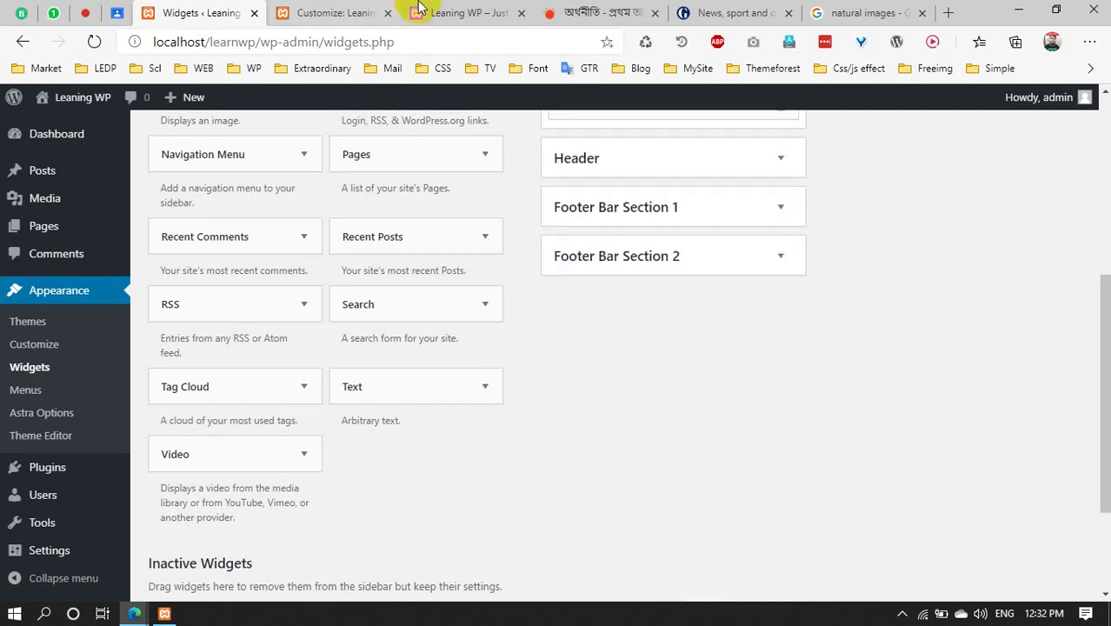
# Reload the live site and check the image in the sidebar and the four footer widget areas
pyautogui.click(444, 10)
pyautogui.click(101, 49)
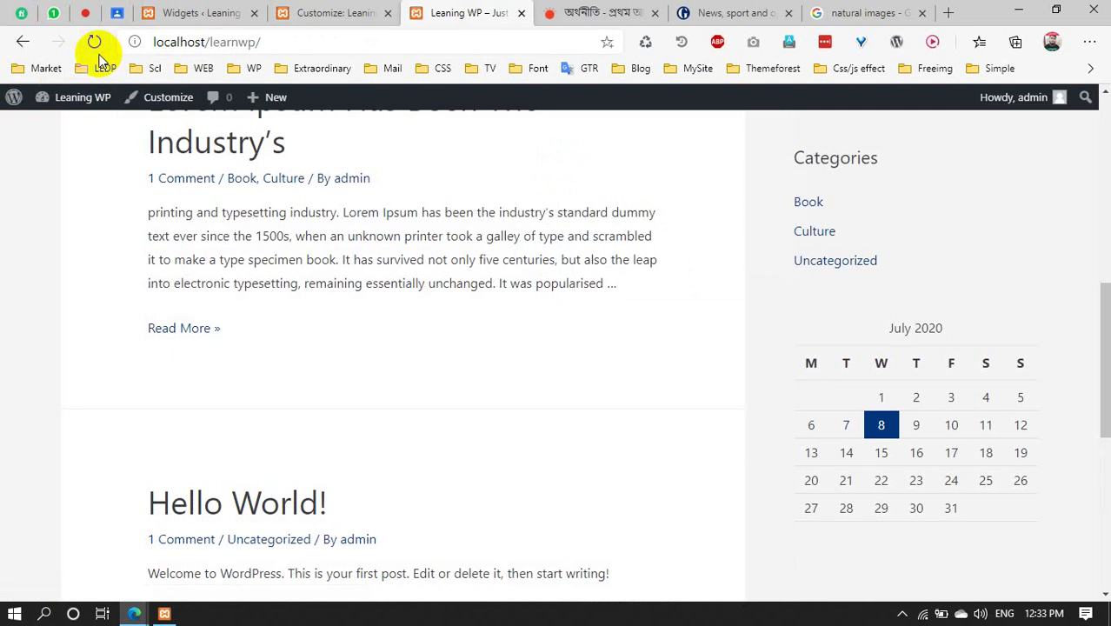
pyautogui.scroll(-5, 950, 409)
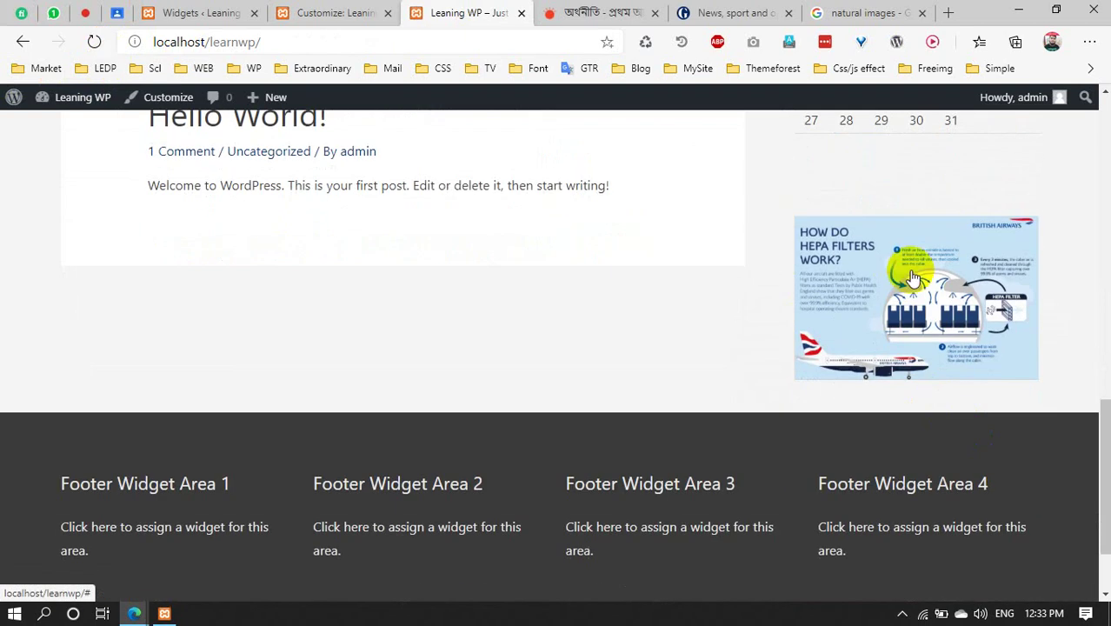
pyautogui.scroll(15, 825, 354)
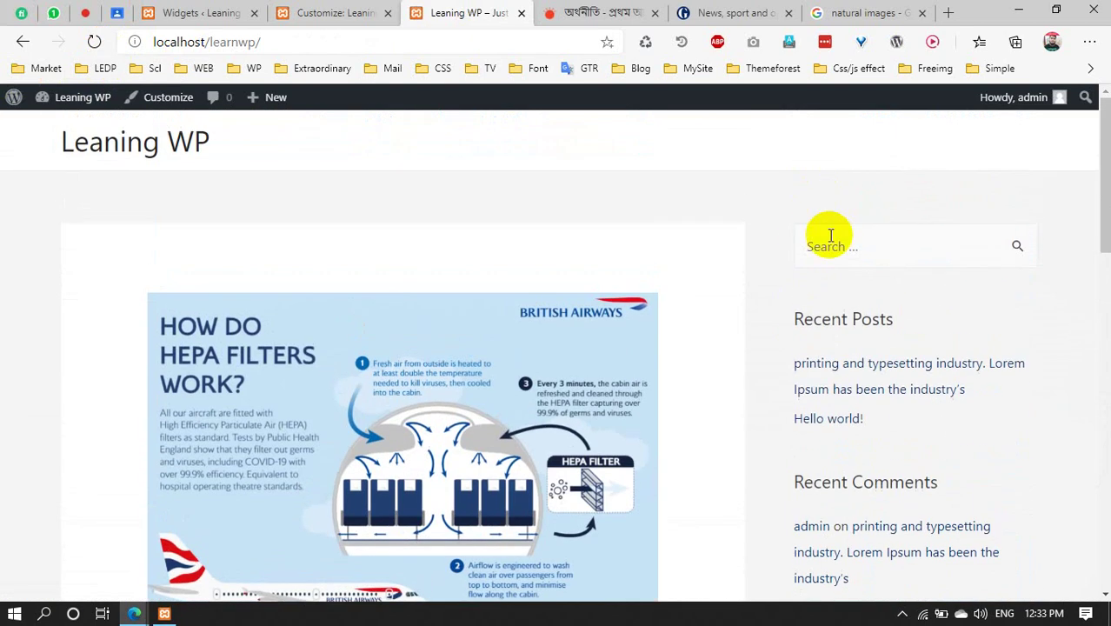
pyautogui.scroll(-5, 828, 233)
pyautogui.scroll(-6, 828, 500)
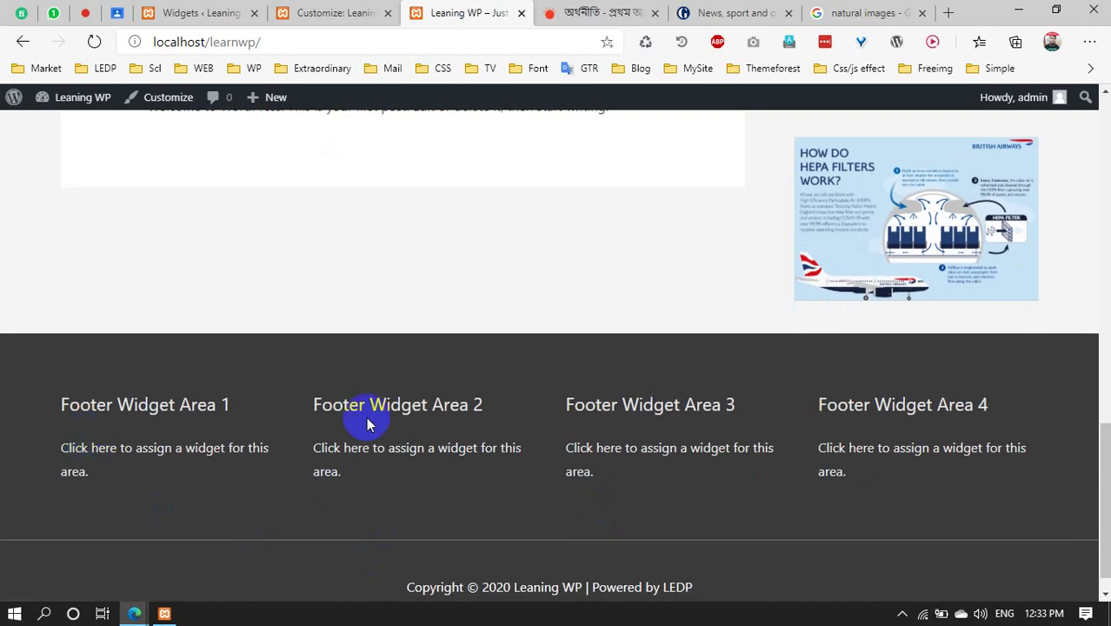
# Return to the Widgets admin page and add an untitled Calendar widget to Footer Widget Area 1
pyautogui.click(203, 14)
pyautogui.scroll(5, 876, 327)
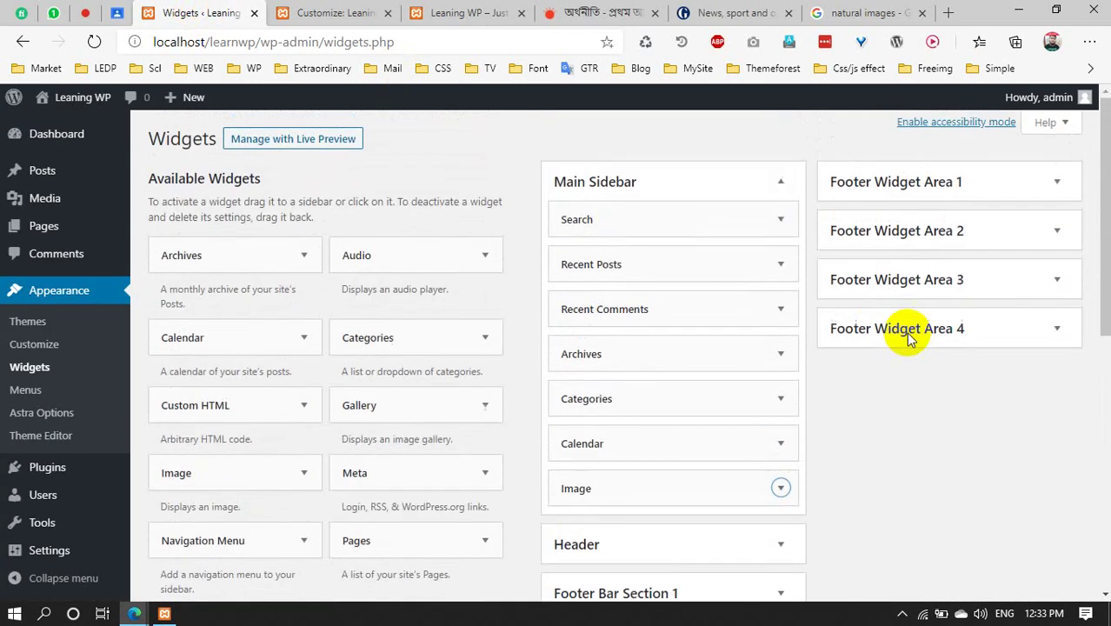
pyautogui.click(989, 182)
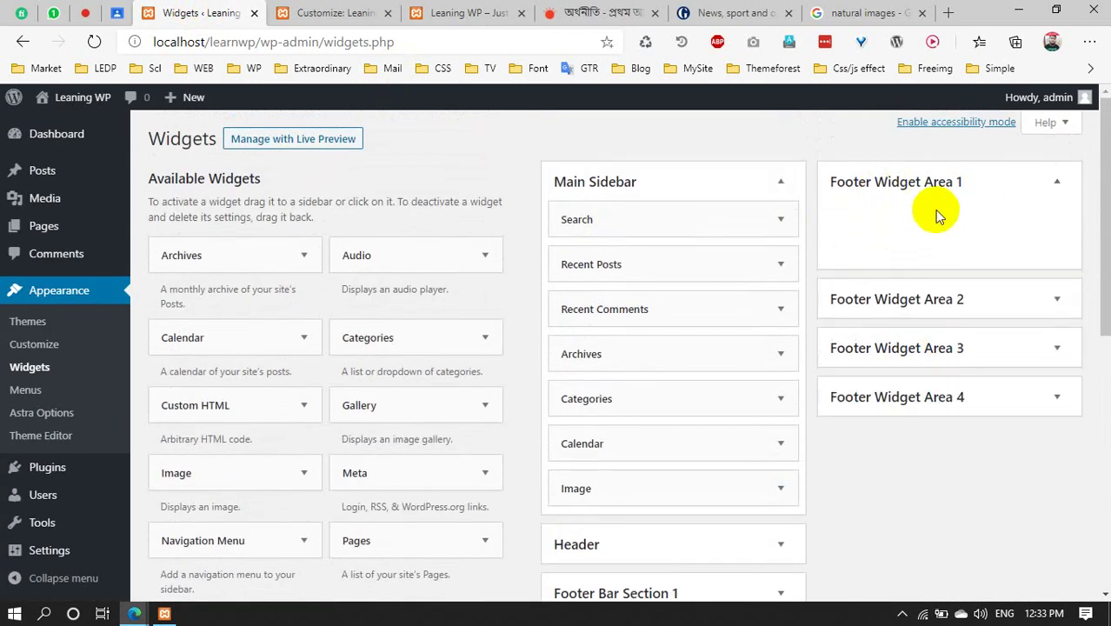
pyautogui.click(959, 186)
pyautogui.click(962, 183)
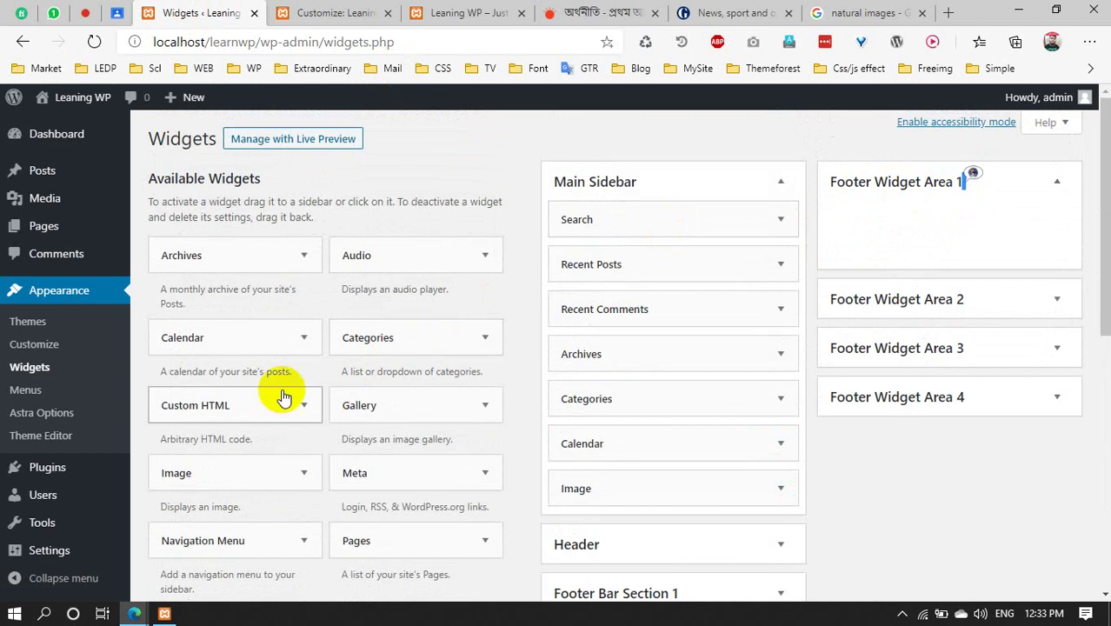
pyautogui.moveTo(195, 363); pyautogui.dragTo(887, 227)
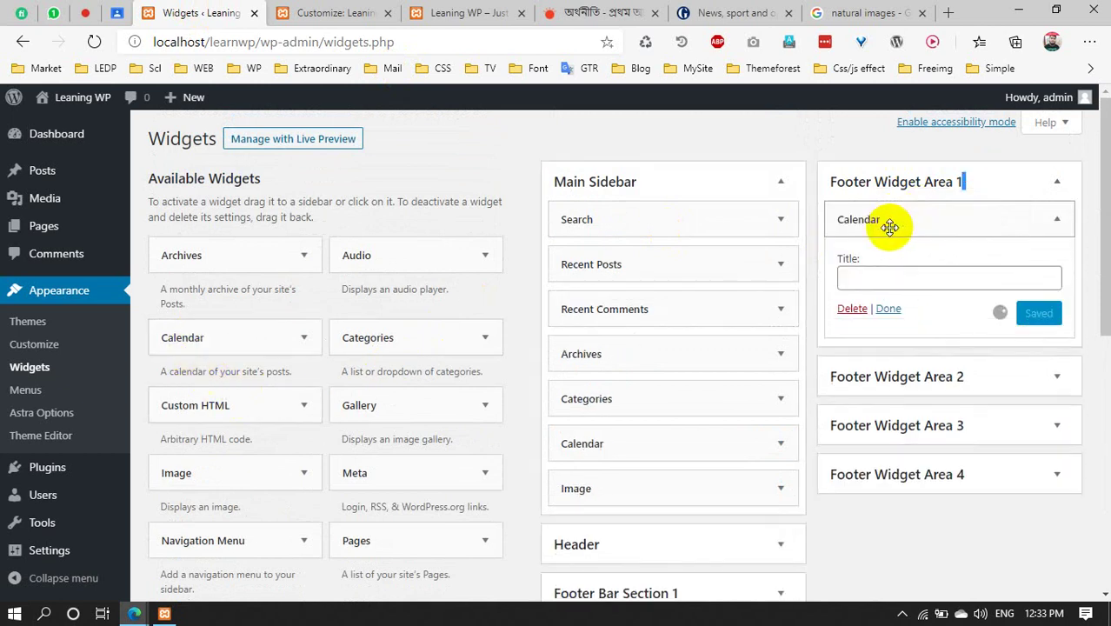
pyautogui.click(888, 309)
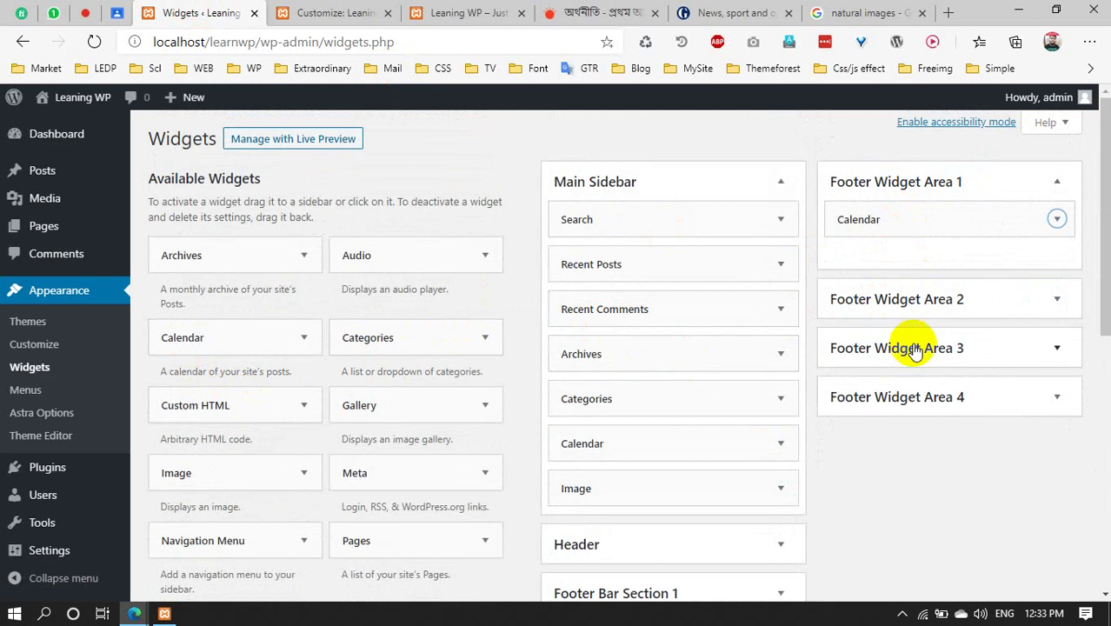
# Add an untitled Categories widget to Footer Widget Area 2, leaving its display options unchecked
pyautogui.click(940, 302)
pyautogui.scroll(-3, 141, 342)
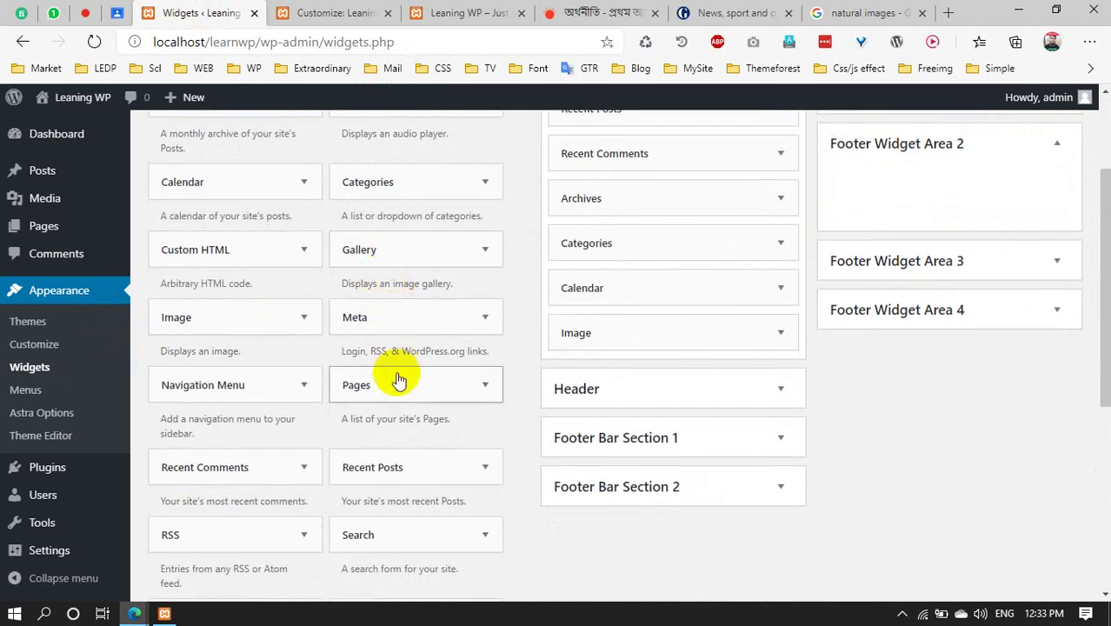
pyautogui.scroll(-3, 261, 448)
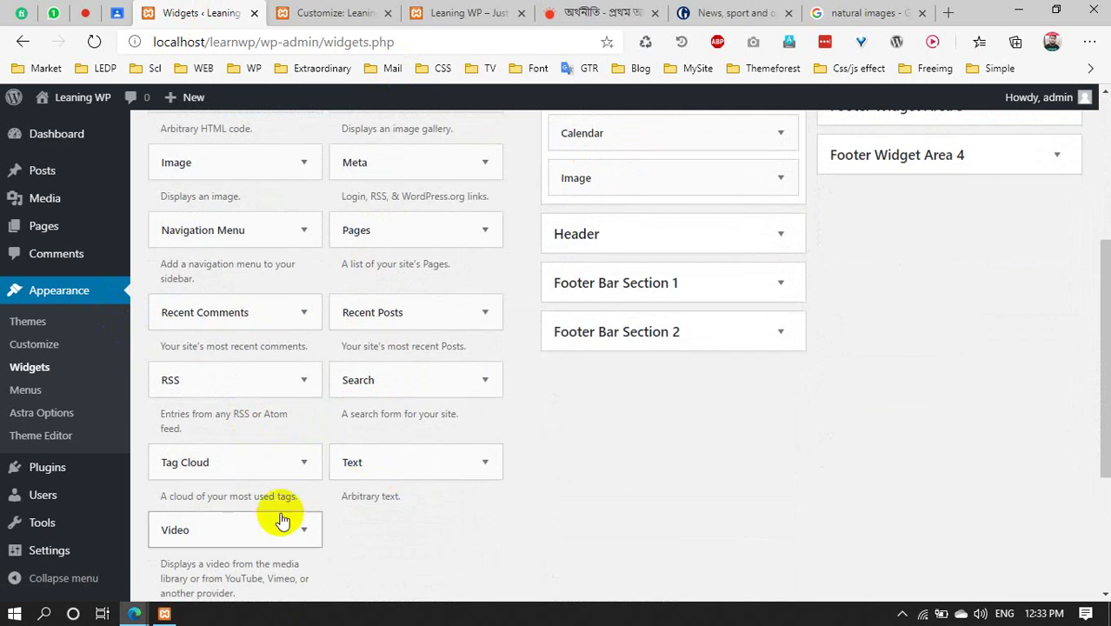
pyautogui.scroll(6, 285, 519)
pyautogui.moveTo(366, 335); pyautogui.dragTo(900, 355)
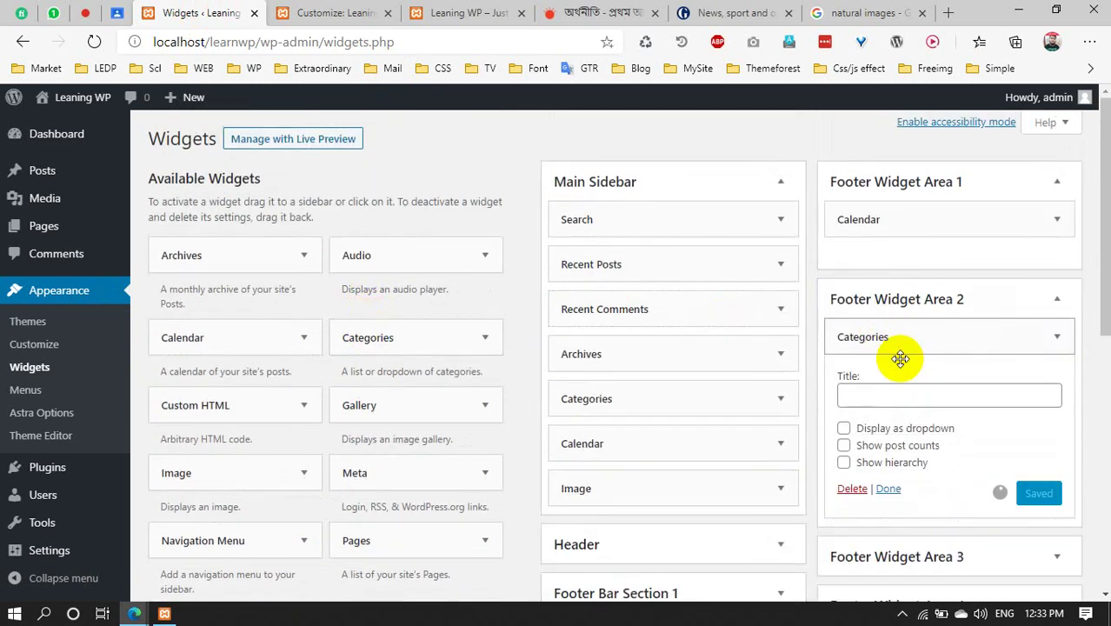
pyautogui.scroll(-3, 904, 409)
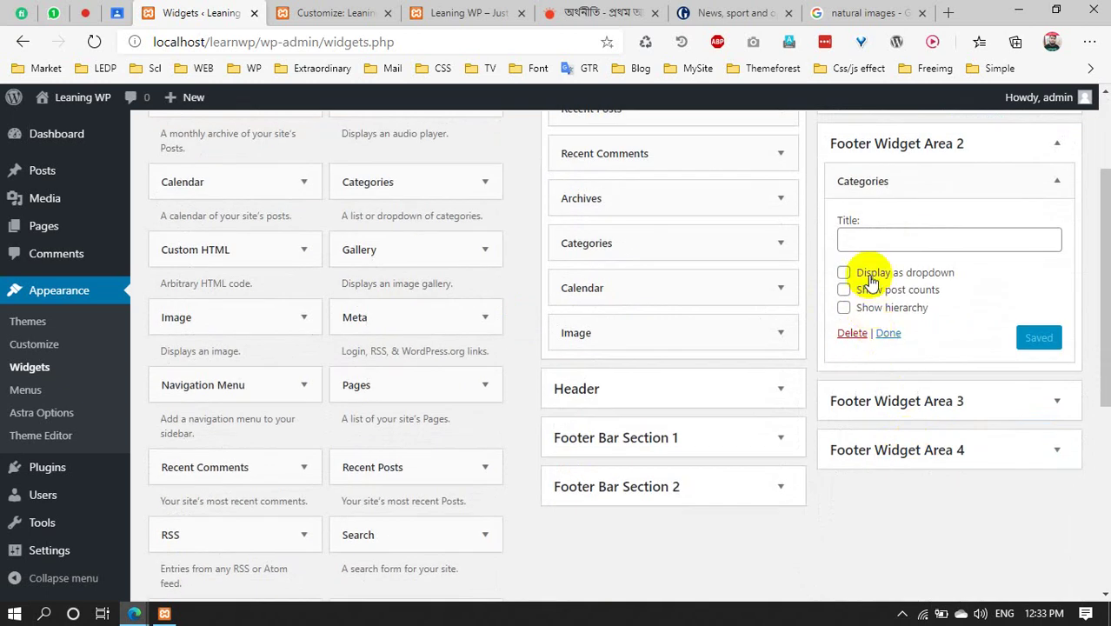
pyautogui.click(920, 186)
# Add an untitled Archives widget to Footer Widget Area 3 and collapse it
pyautogui.click(923, 262)
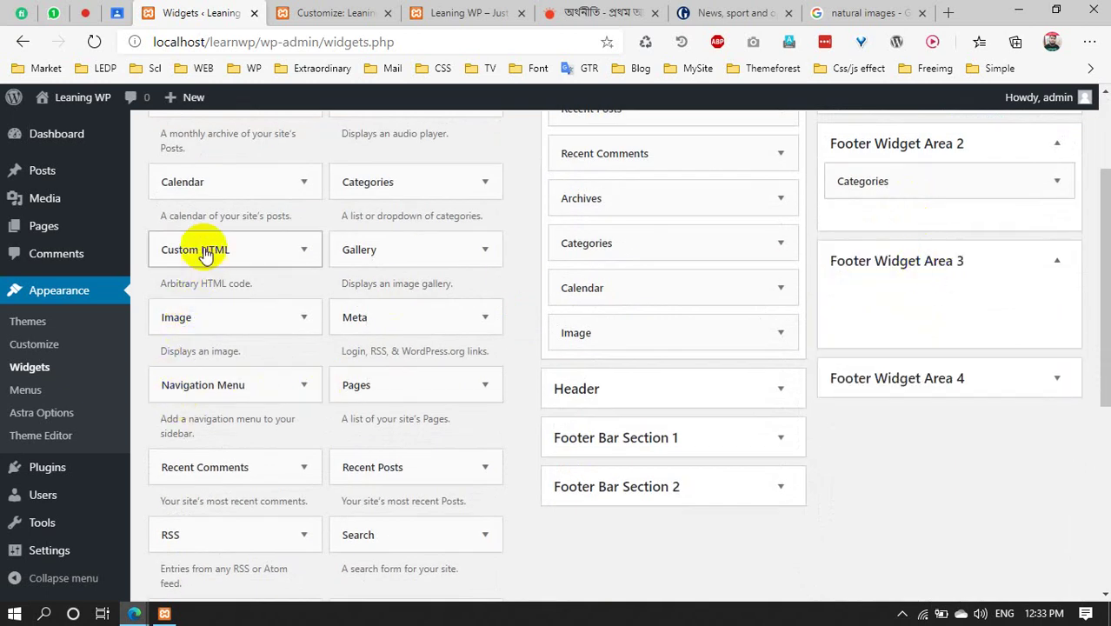
pyautogui.scroll(1, 204, 247)
pyautogui.moveTo(235, 188); pyautogui.dragTo(937, 414)
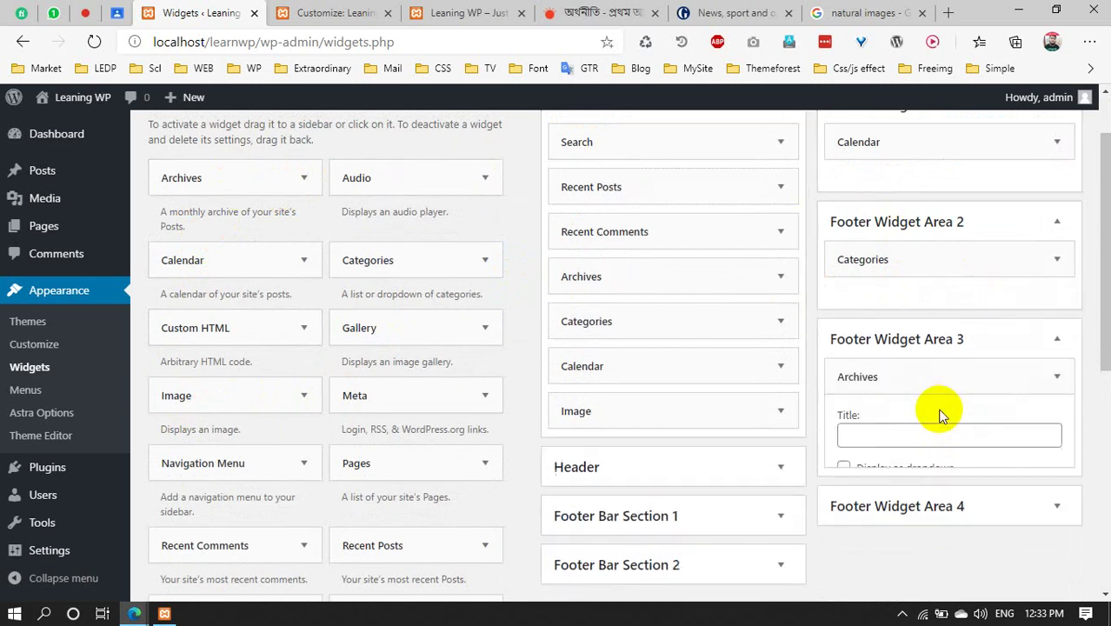
pyautogui.click(925, 366)
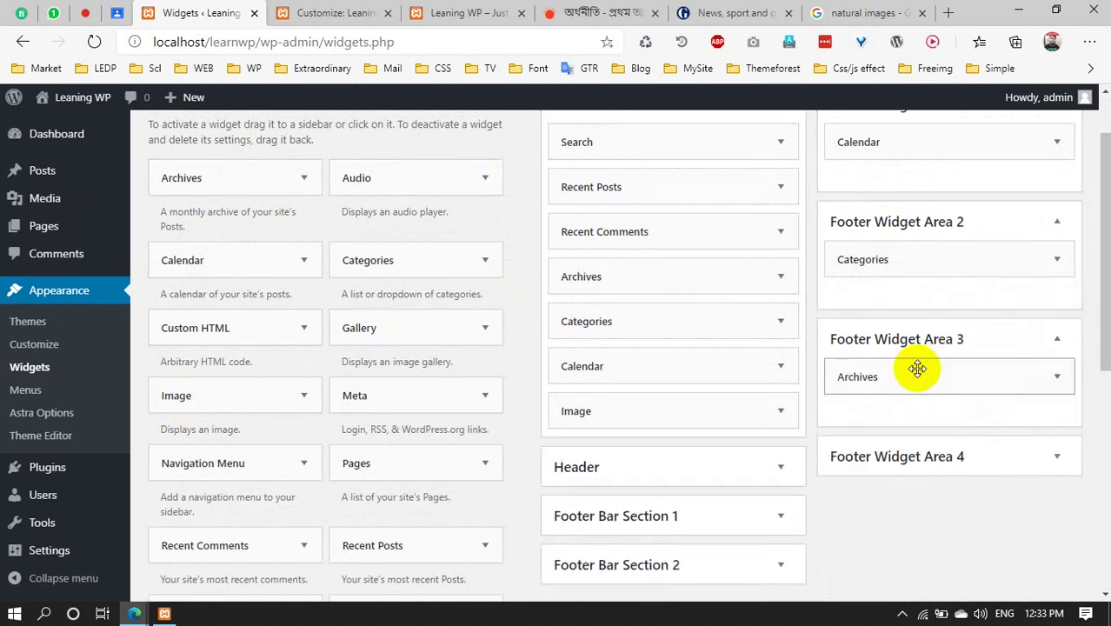
# Add an untitled Recent Posts widget without post dates to Footer Widget Area 4
pyautogui.scroll(-2, 944, 472)
pyautogui.click(925, 309)
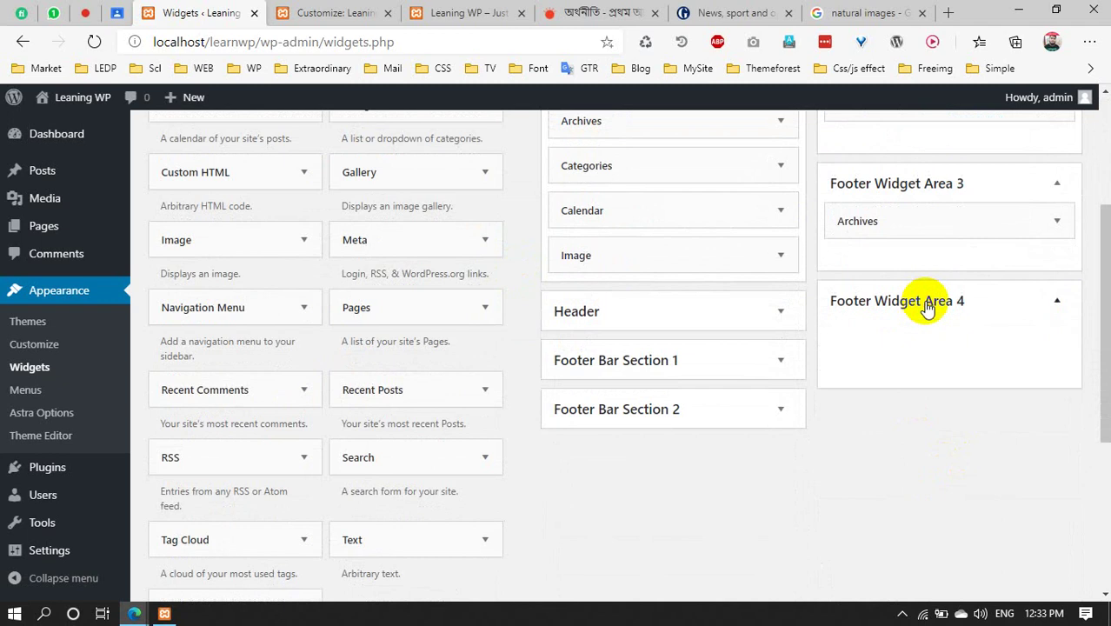
pyautogui.scroll(1, 305, 400)
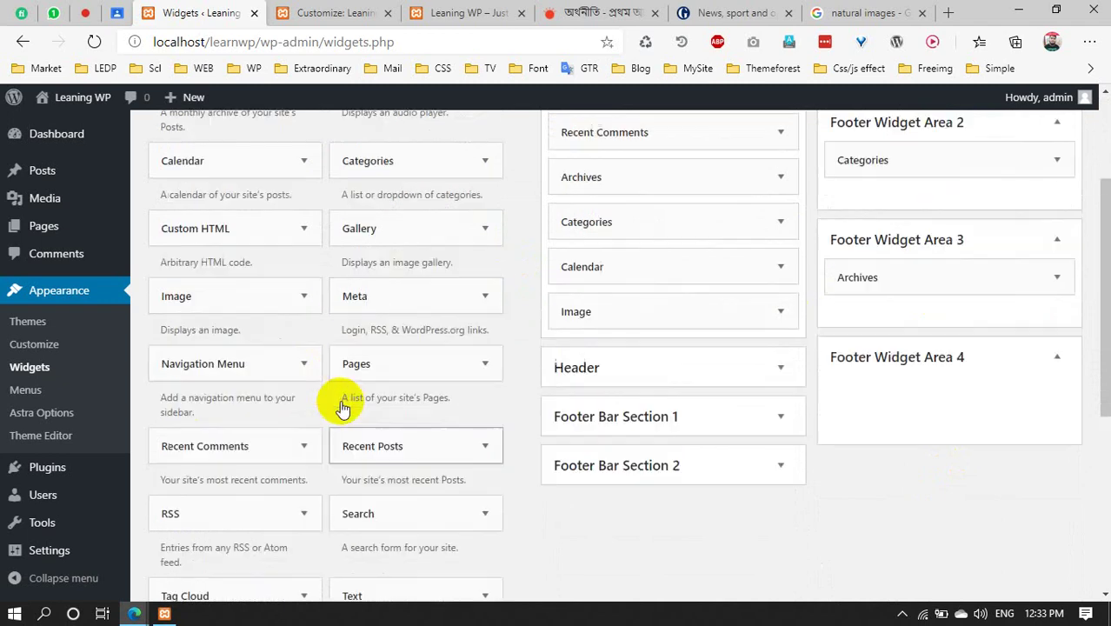
pyautogui.moveTo(377, 490); pyautogui.dragTo(898, 414)
pyautogui.scroll(-1, 922, 464)
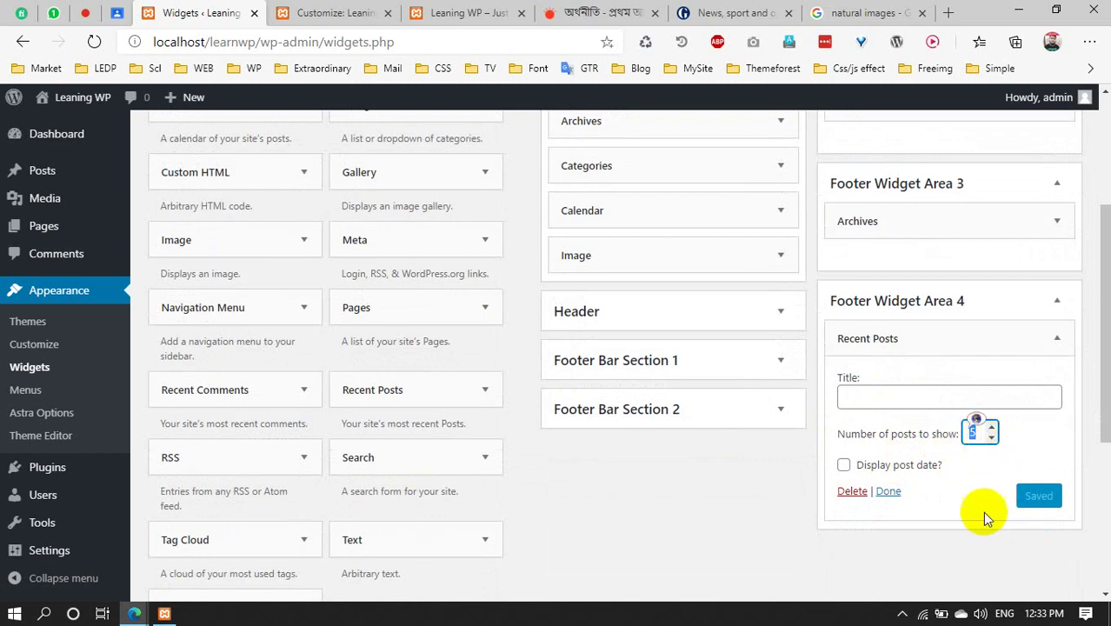
pyautogui.click(887, 492)
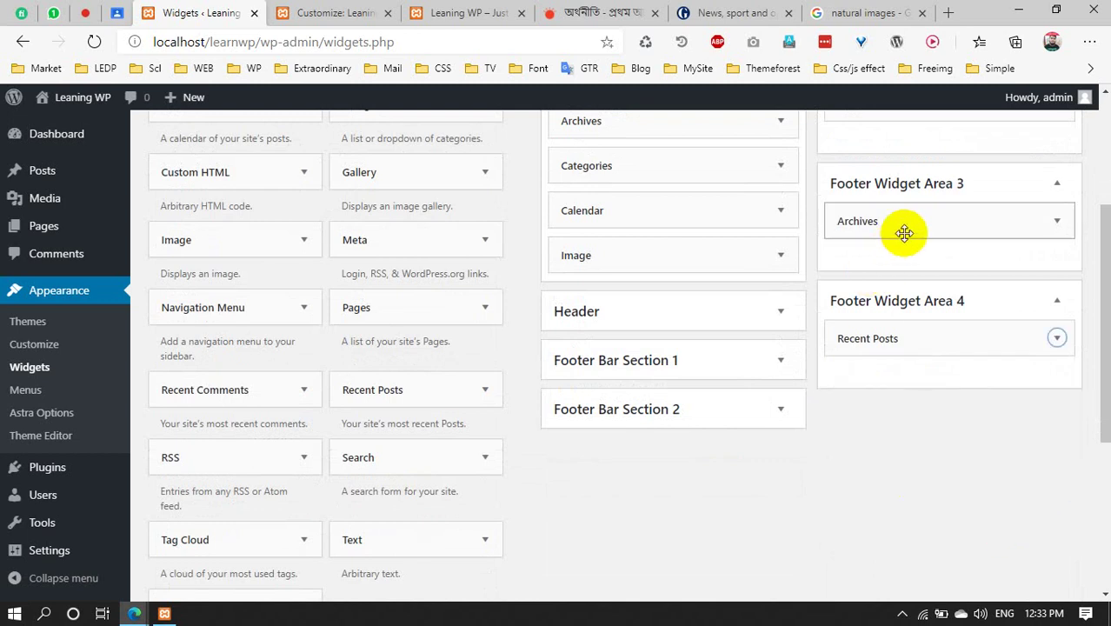
# Reload the live site's front page and examine the widgets in the four footer columns
pyautogui.scroll(3, 904, 233)
pyautogui.click(439, 9)
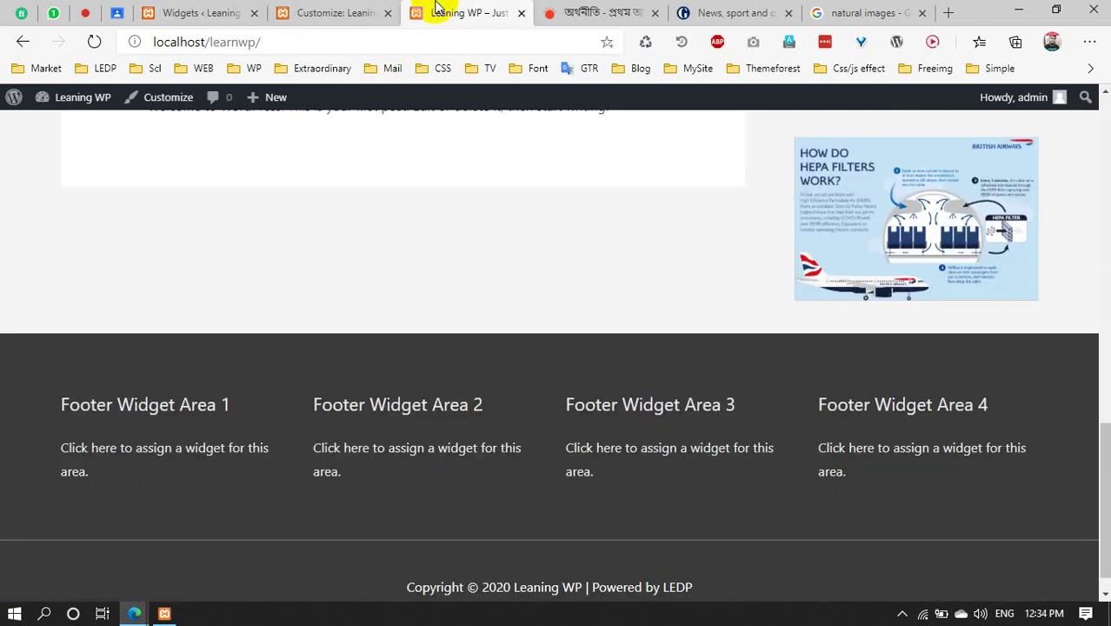
pyautogui.click(95, 43)
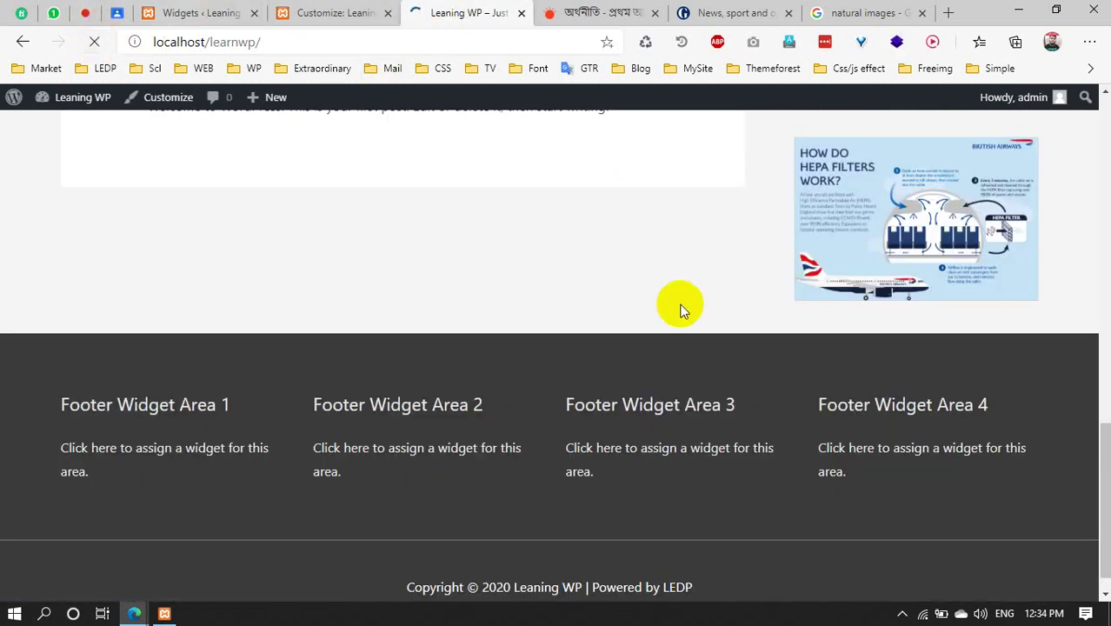
pyautogui.scroll(-2, 357, 508)
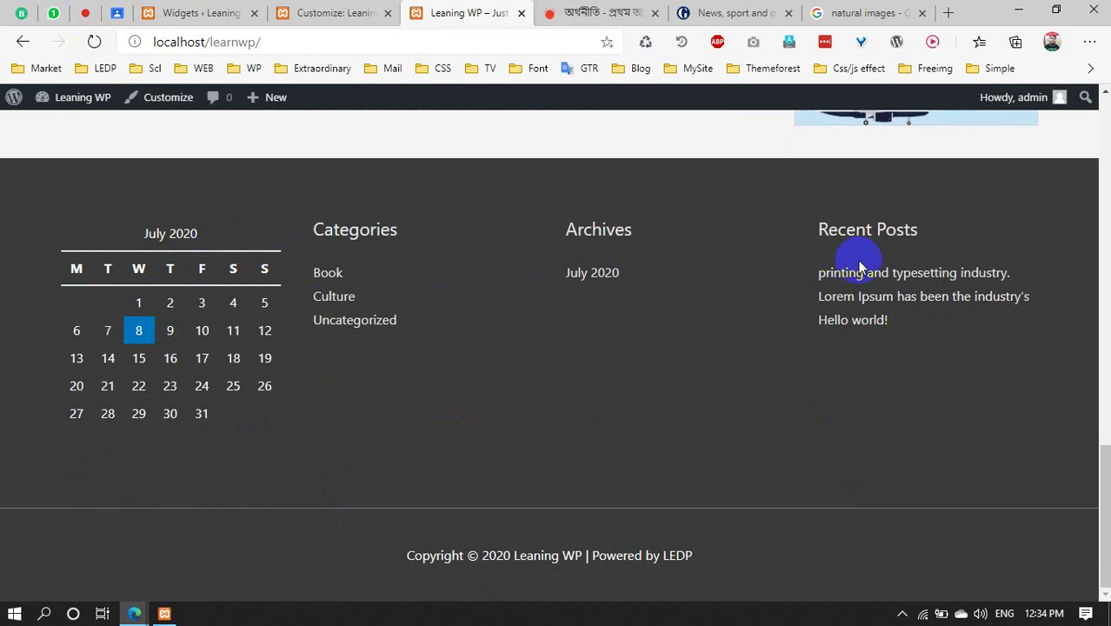
pyautogui.moveTo(920, 337); pyautogui.dragTo(841, 280)
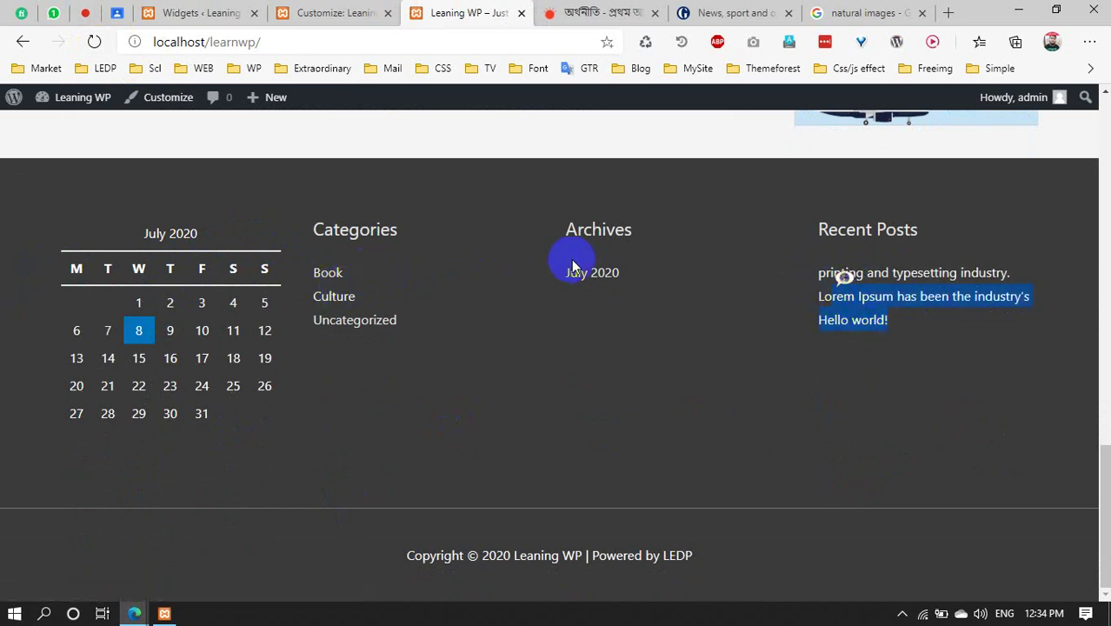
pyautogui.click(893, 333)
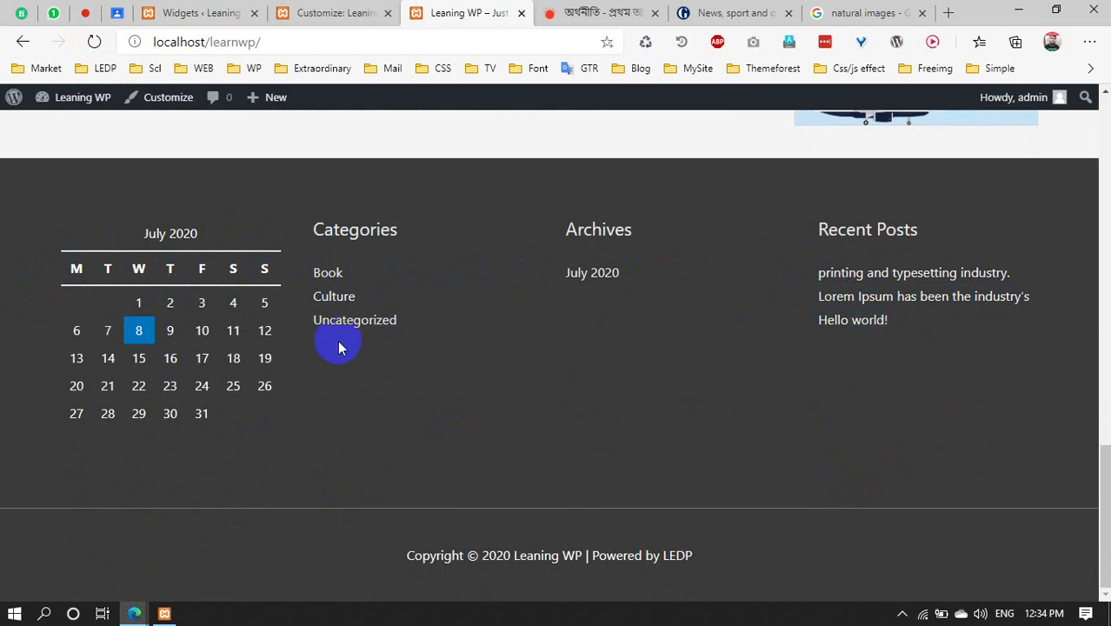
pyautogui.scroll(3, 338, 339)
pyautogui.scroll(-3, 337, 340)
# On the Widgets admin page, collapse Footer Widget Area 3, Footer Widget Area 2 and Main Sidebar, and check Footer Bar Section 1
pyautogui.click(355, 10)
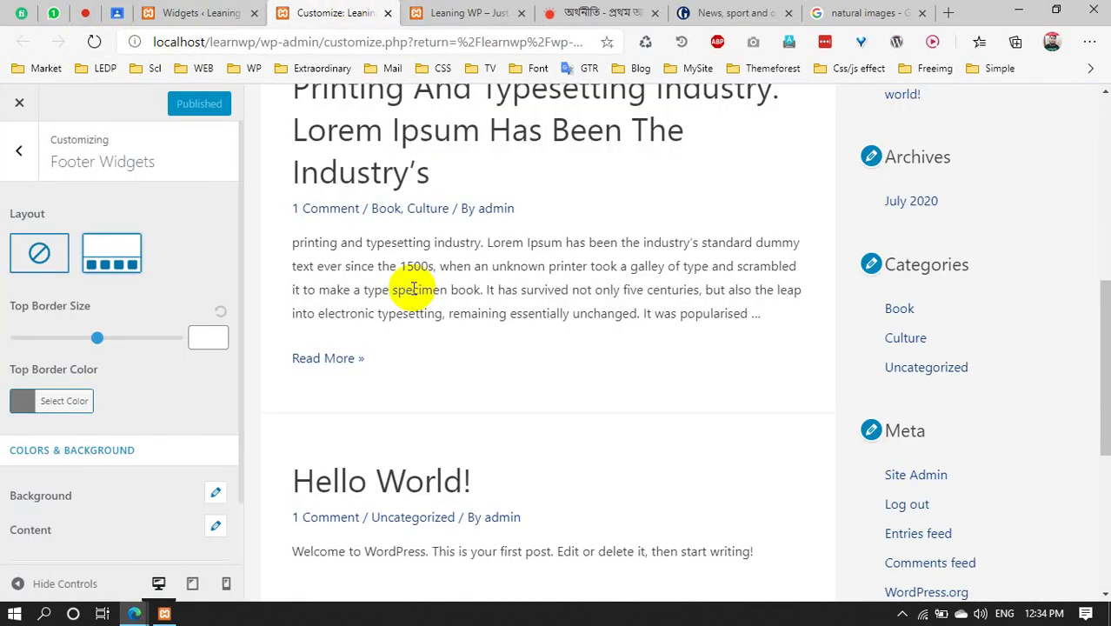
pyautogui.click(183, 13)
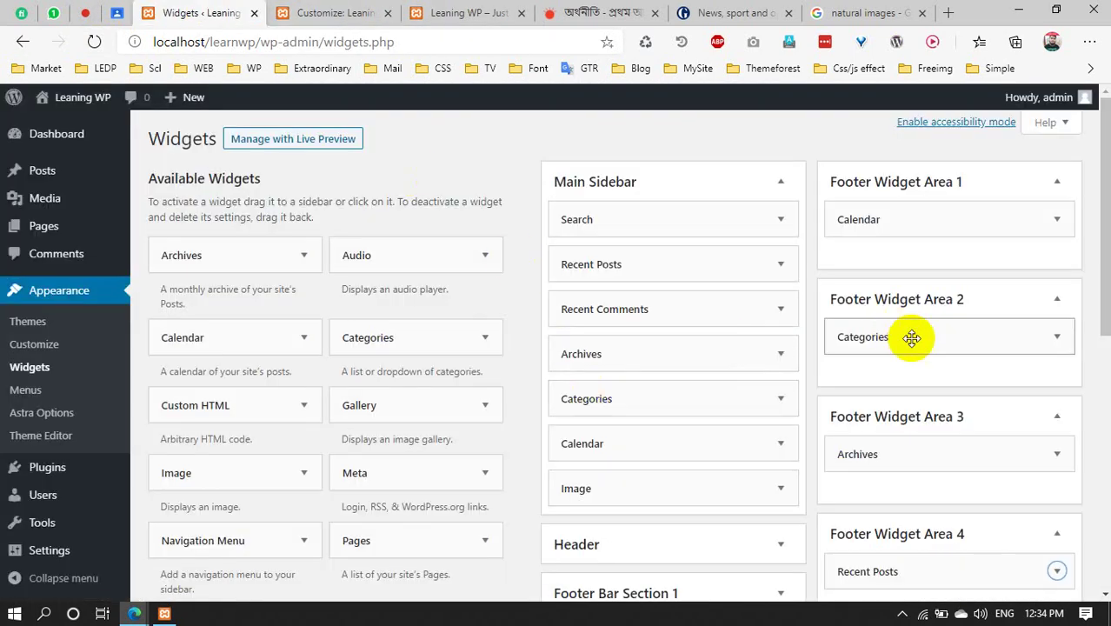
pyautogui.click(858, 416)
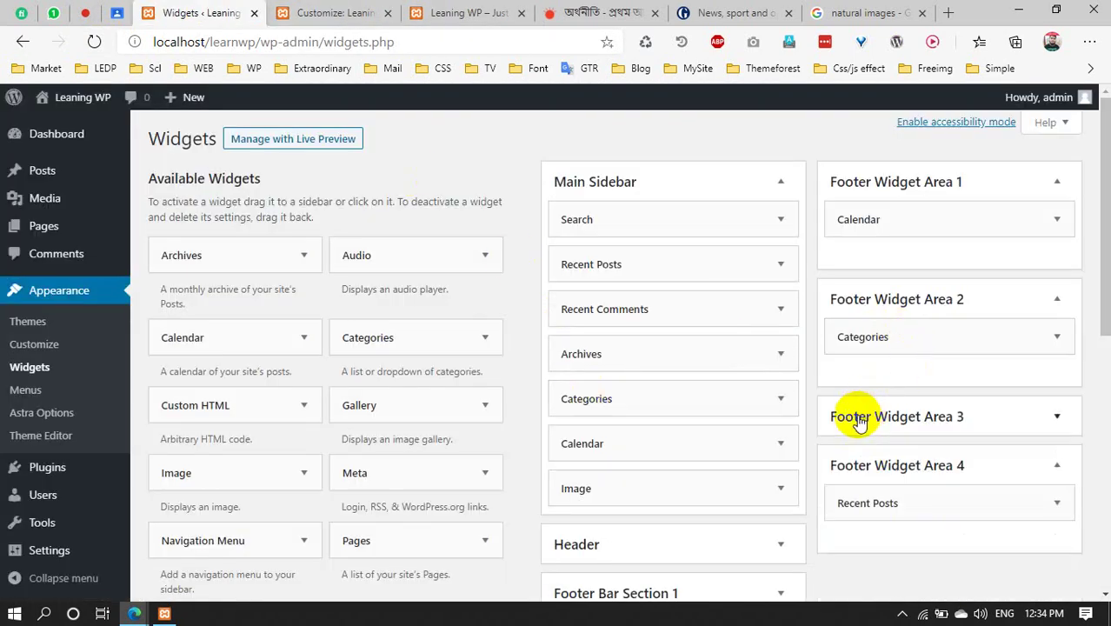
pyautogui.click(902, 298)
pyautogui.click(597, 189)
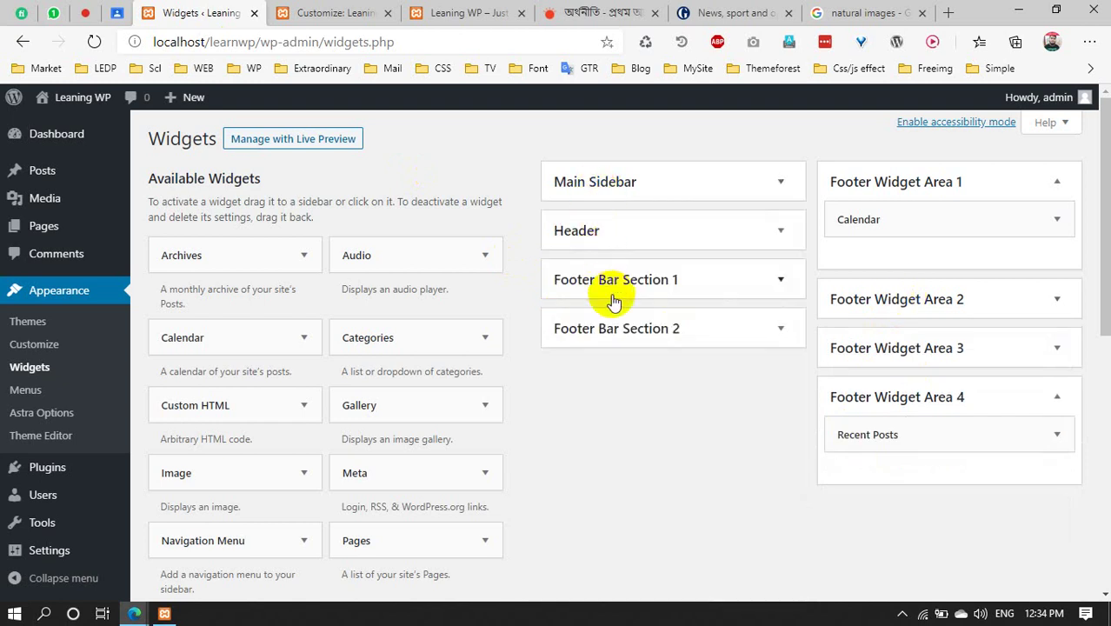
pyautogui.click(652, 289)
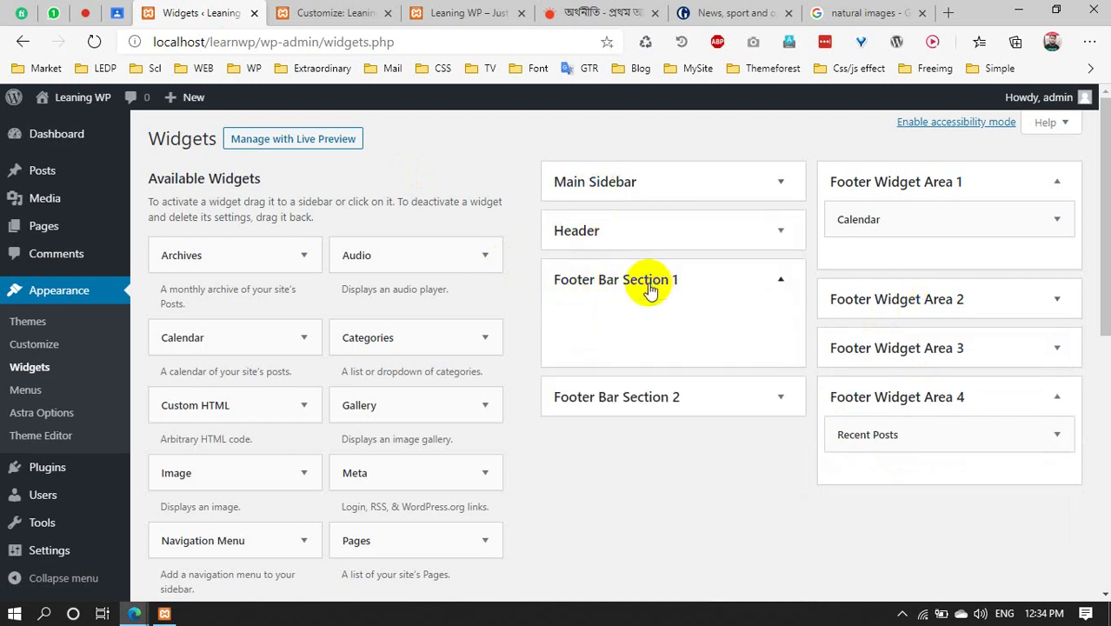
pyautogui.click(647, 291)
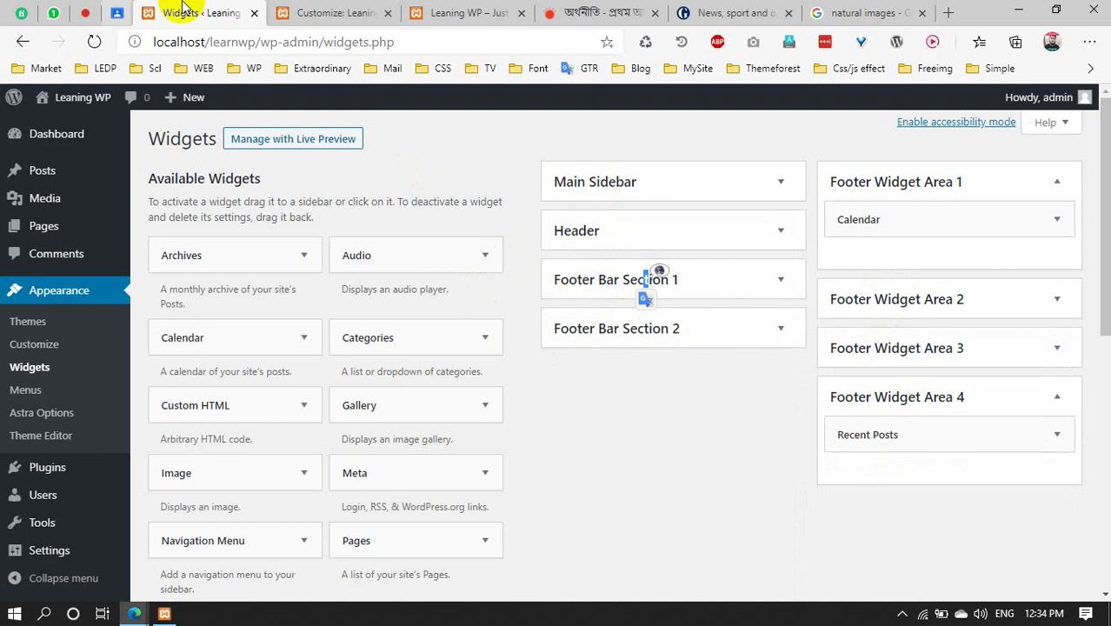
# Compare the live site's footer copyright line with the Footer Widgets settings in the Customizer
pyautogui.click(295, 14)
pyautogui.click(483, 16)
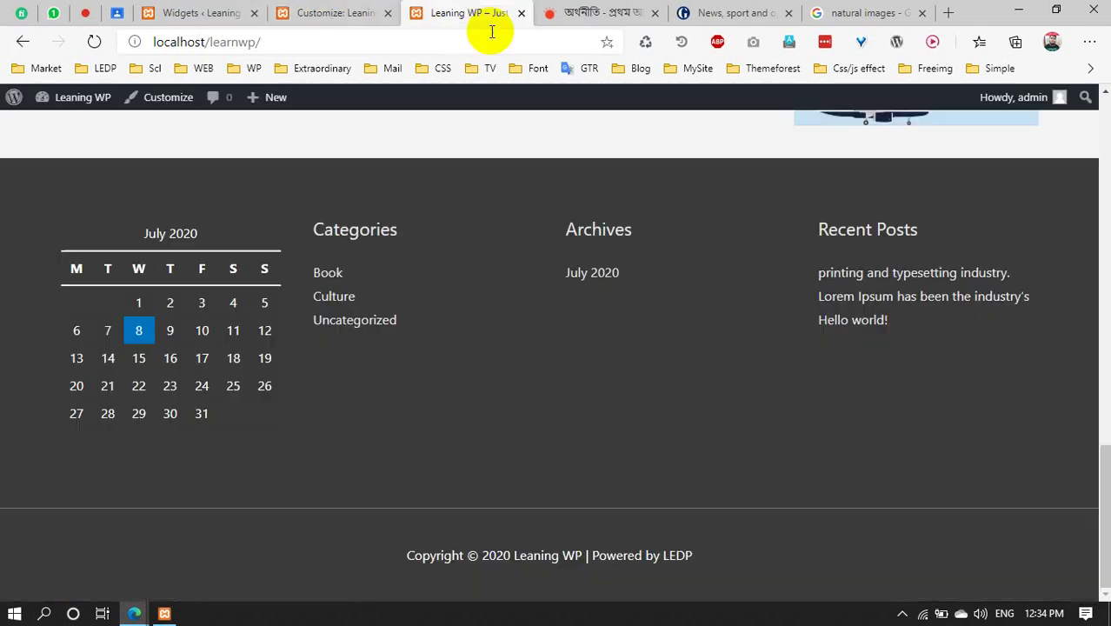
pyautogui.moveTo(516, 558); pyautogui.dragTo(654, 558)
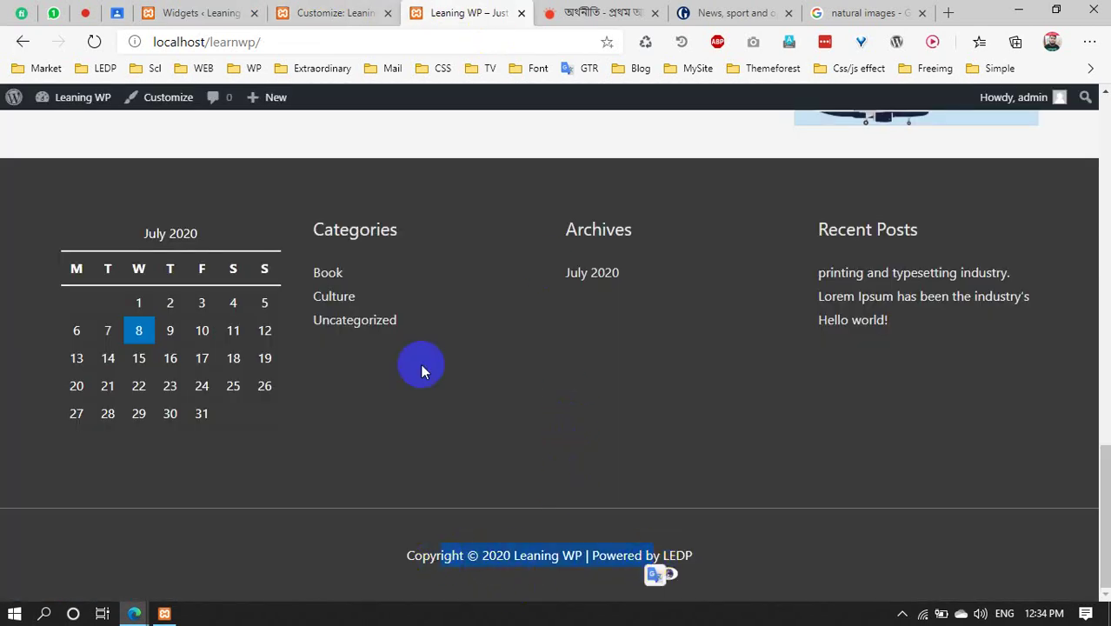
pyautogui.click(327, 12)
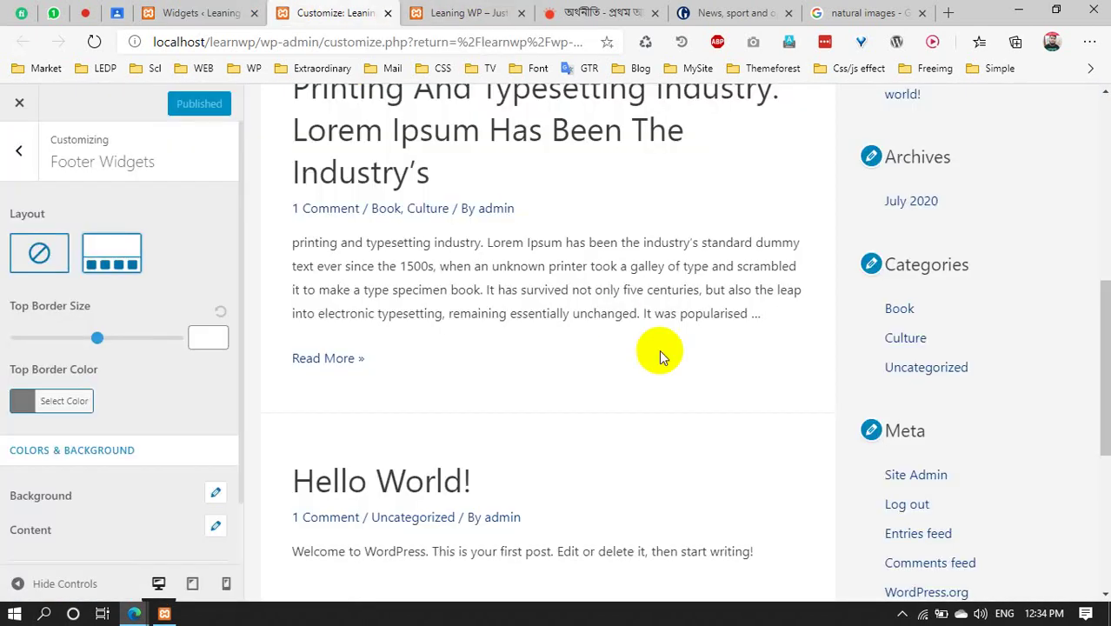
pyautogui.click(422, 13)
# Expand both Footer Bar Sections on the Widgets admin page and add a Custom HTML widget to Footer Bar Section 1
pyautogui.click(224, 8)
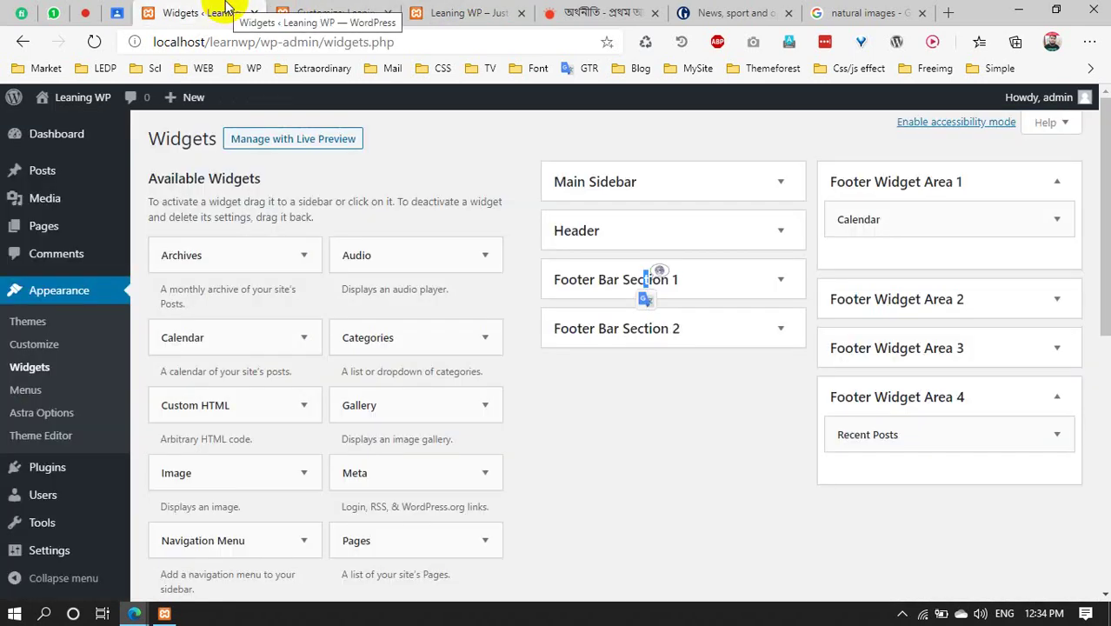
pyautogui.click(634, 331)
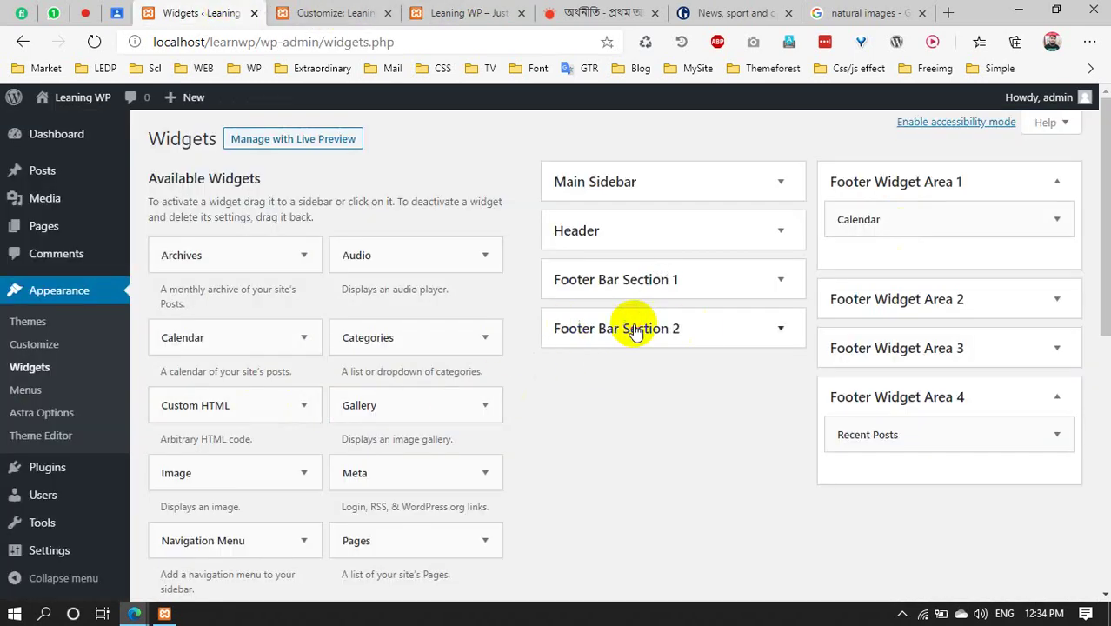
pyautogui.click(683, 278)
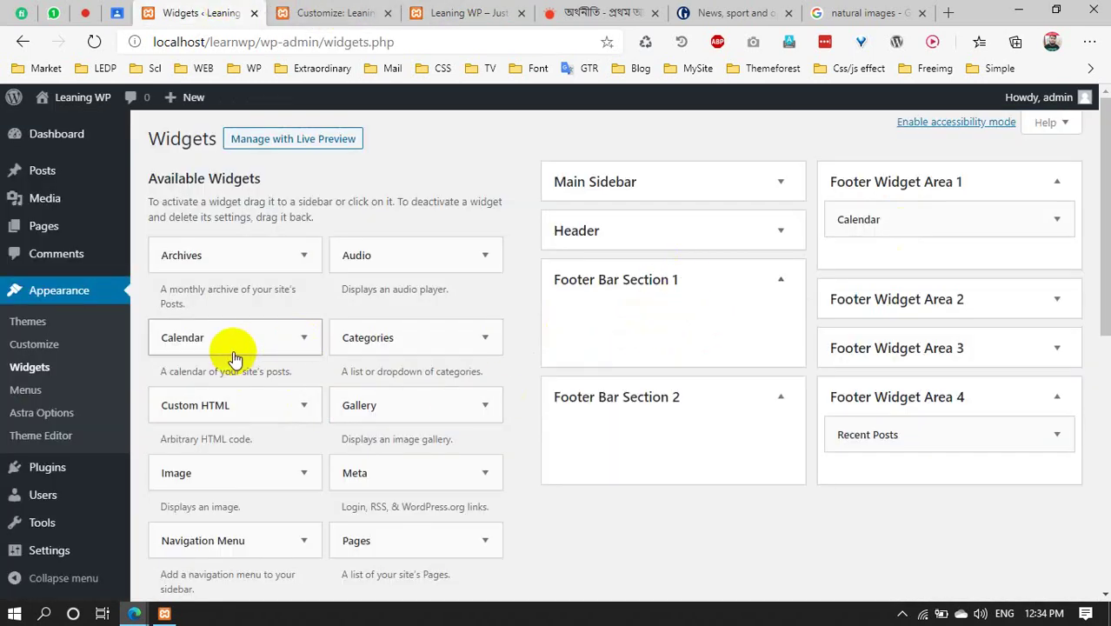
pyautogui.scroll(-1, 415, 469)
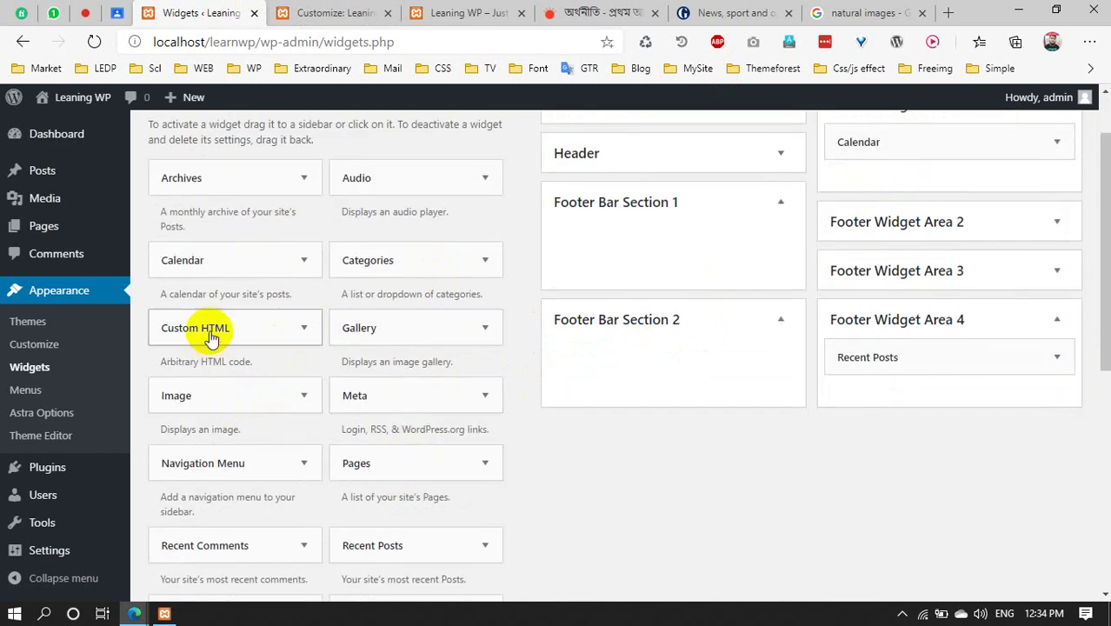
pyautogui.moveTo(218, 331); pyautogui.dragTo(619, 243)
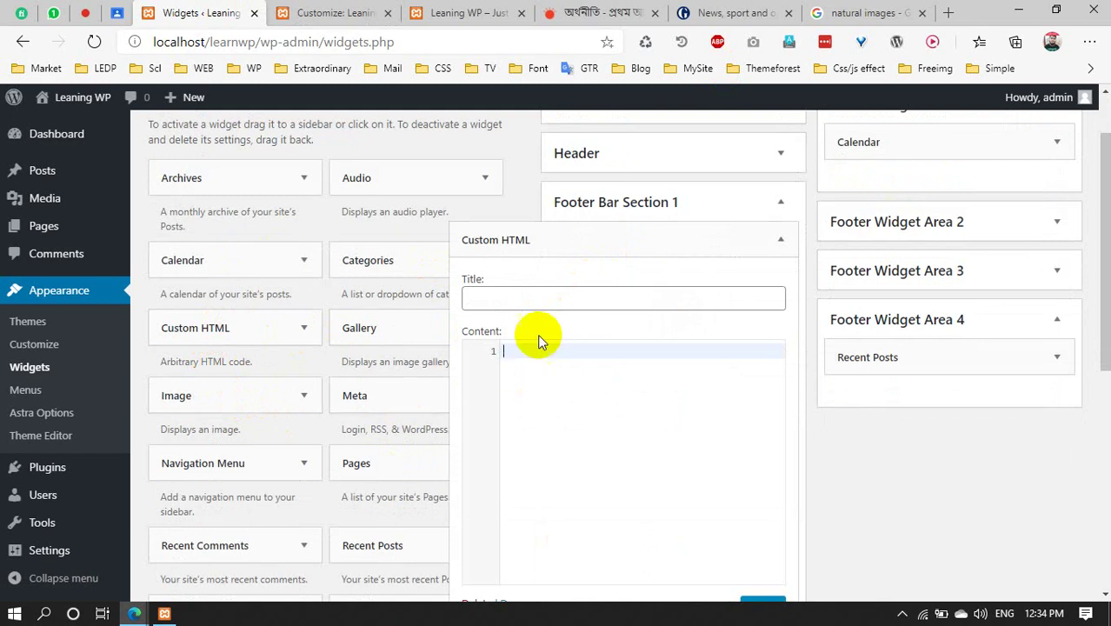
# Enter "Hello" as the Custom HTML widget's content in Footer Bar Section 1, save it and collapse the widget
pyautogui.write('HELLO')
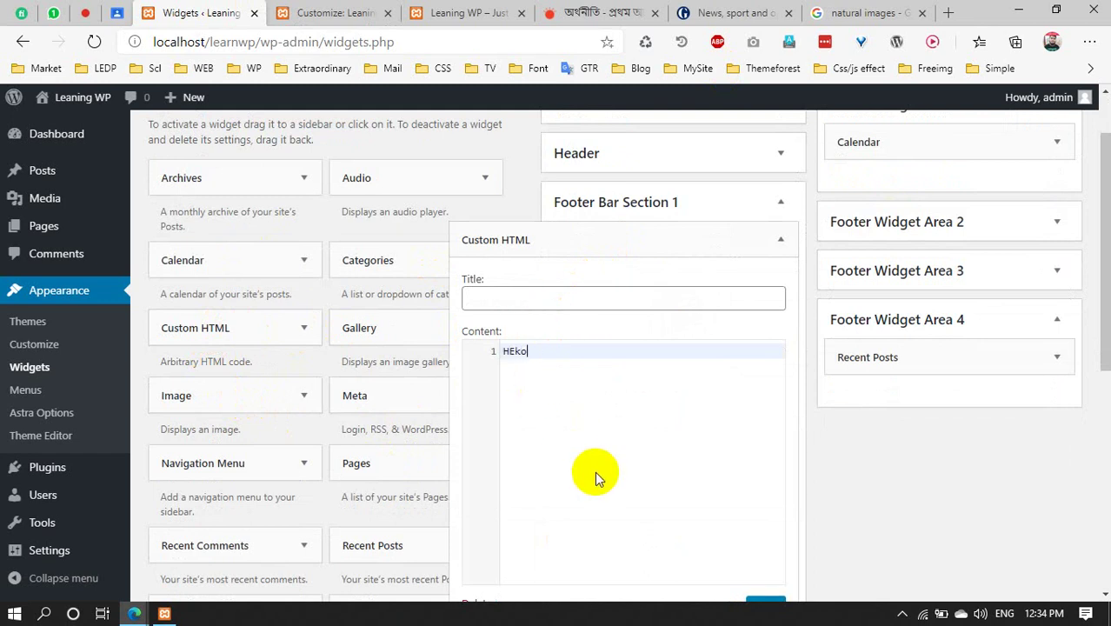
pyautogui.press('BackSpace')
pyautogui.press('BackSpace')
pyautogui.press('BackSpace')
pyautogui.press('BackSpace')
pyautogui.write('eloo')
pyautogui.press('BackSpace')
pyautogui.press('BackSpace')
pyautogui.write('lo')
pyautogui.scroll(-3, 661, 460)
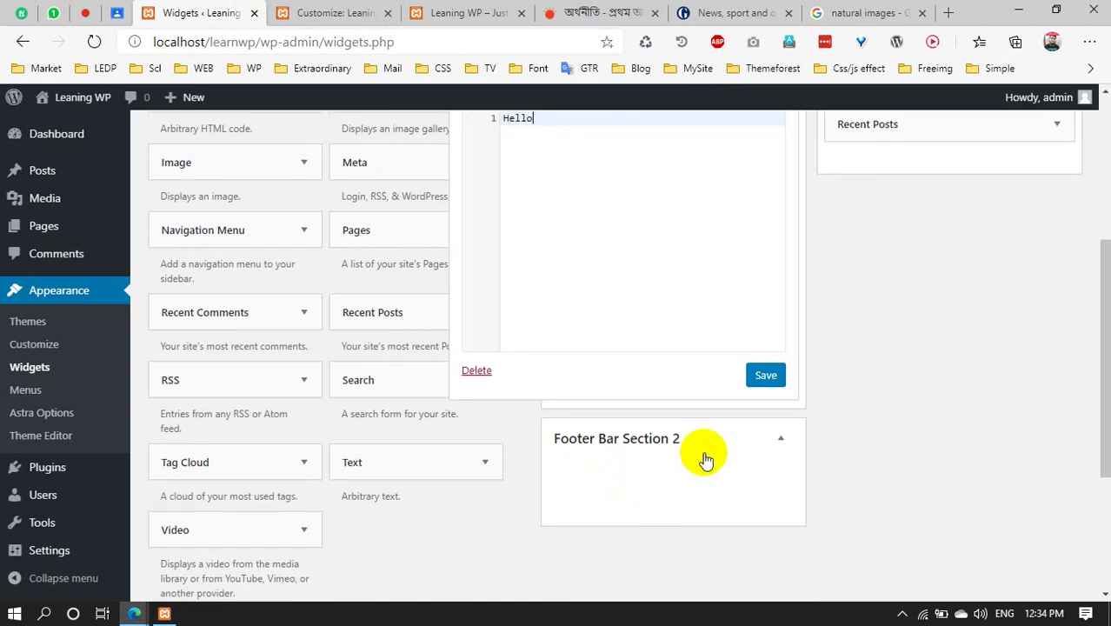
pyautogui.click(765, 375)
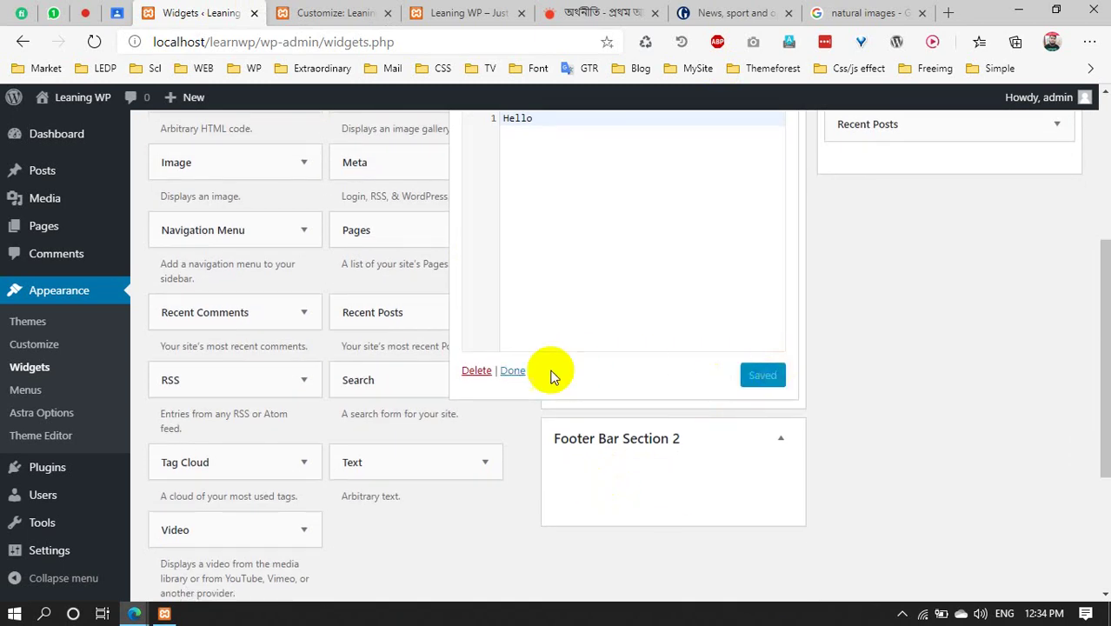
pyautogui.click(513, 371)
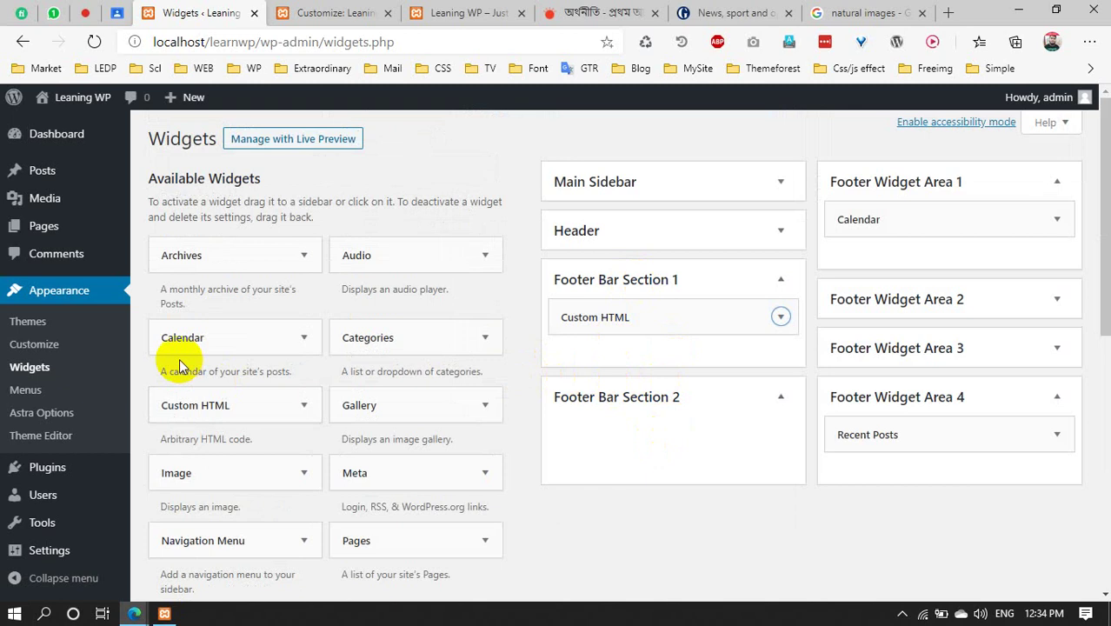
# Add an untitled Custom HTML widget containing "Hello 2" to Footer Bar Section 2 and save it
pyautogui.moveTo(217, 413); pyautogui.dragTo(706, 438)
pyautogui.scroll(-3, 574, 439)
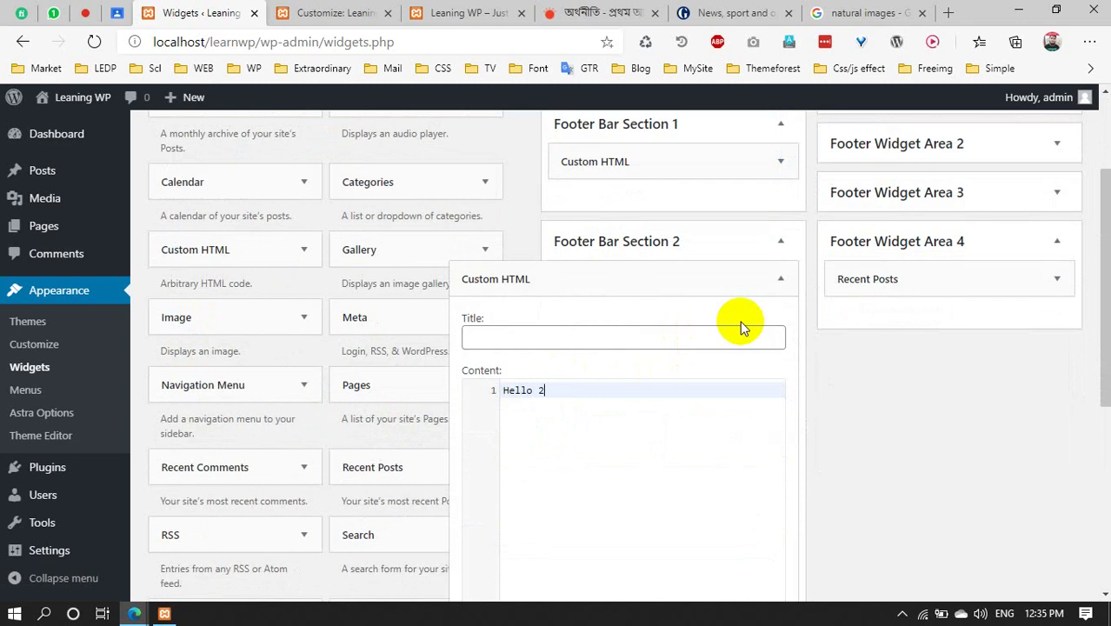
pyautogui.scroll(-5, 740, 321)
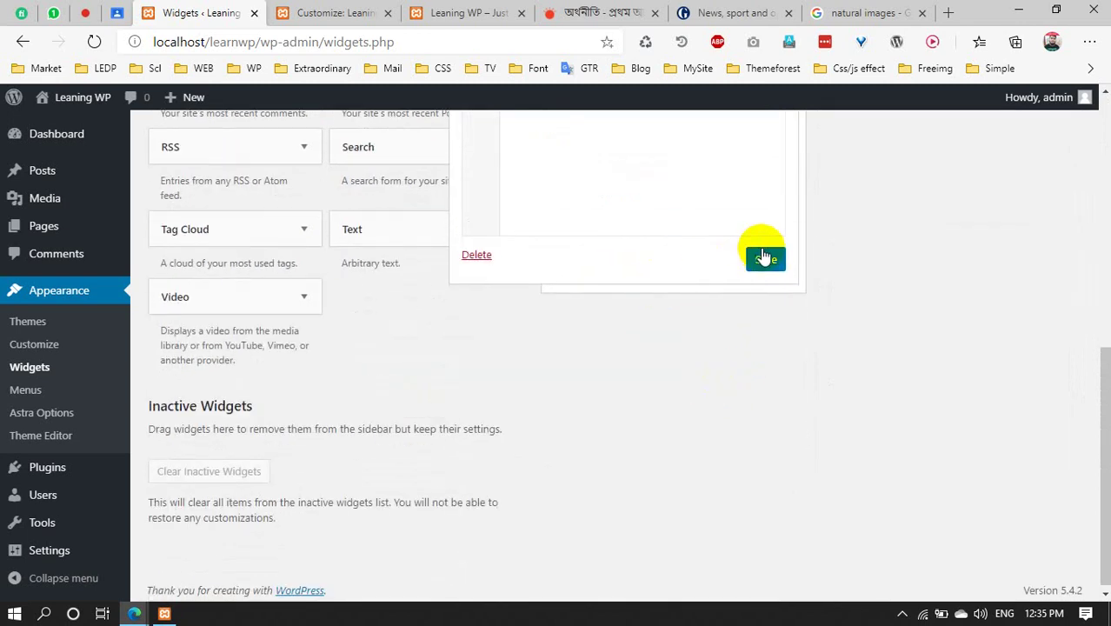
# Reload the live site and check the bottom footer bar for the Custom HTML widgets' text
pyautogui.click(443, 12)
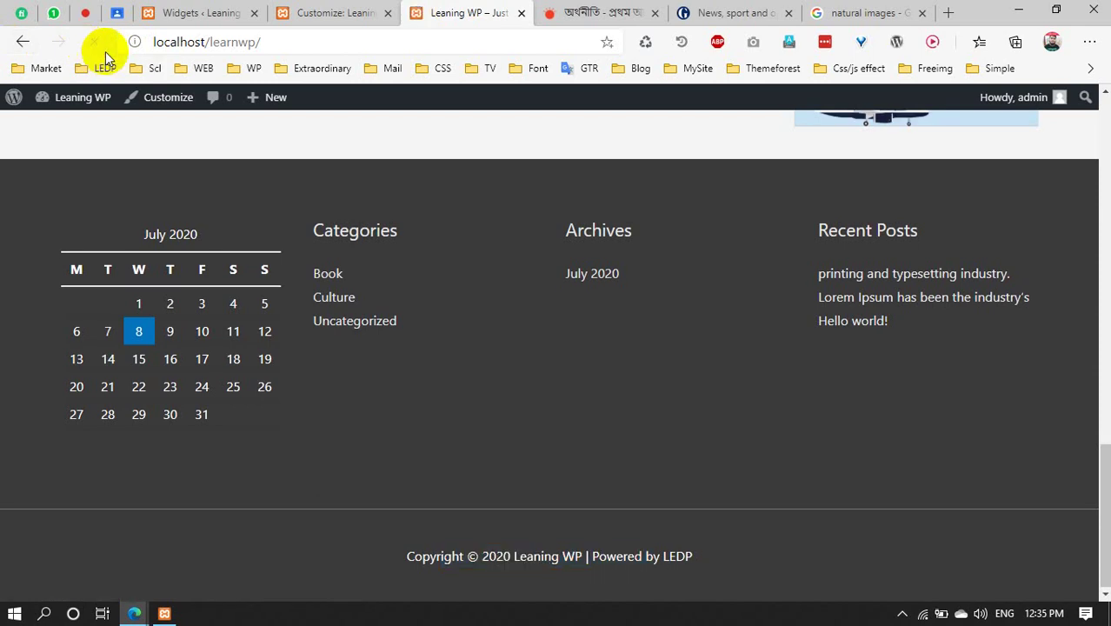
pyautogui.click(593, 445)
pyautogui.scroll(-2, 596, 456)
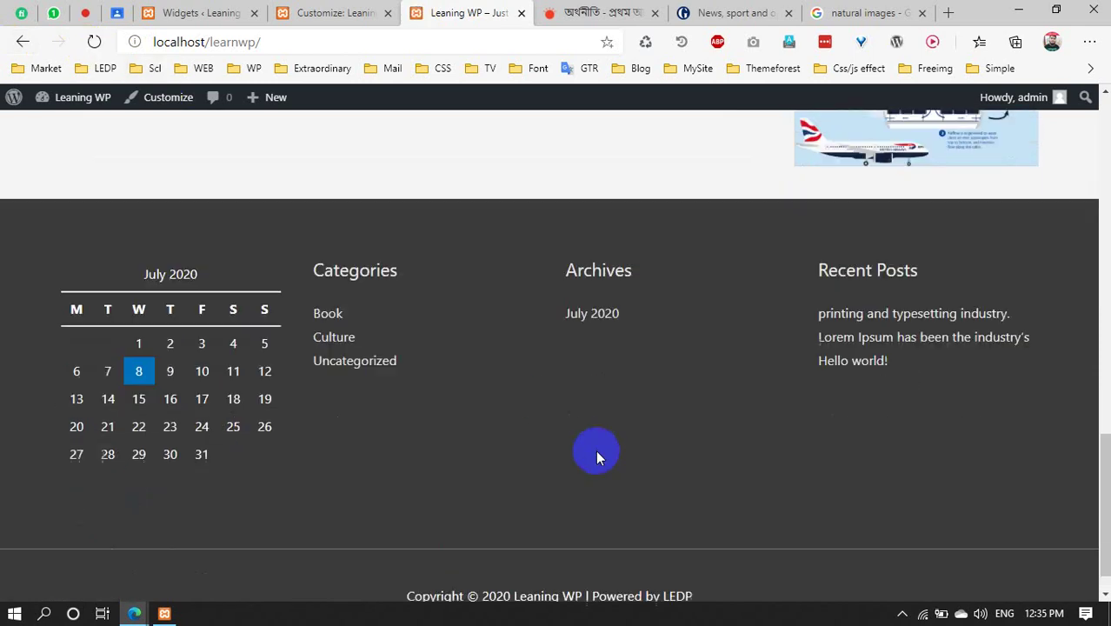
pyautogui.moveTo(430, 549); pyautogui.dragTo(563, 574)
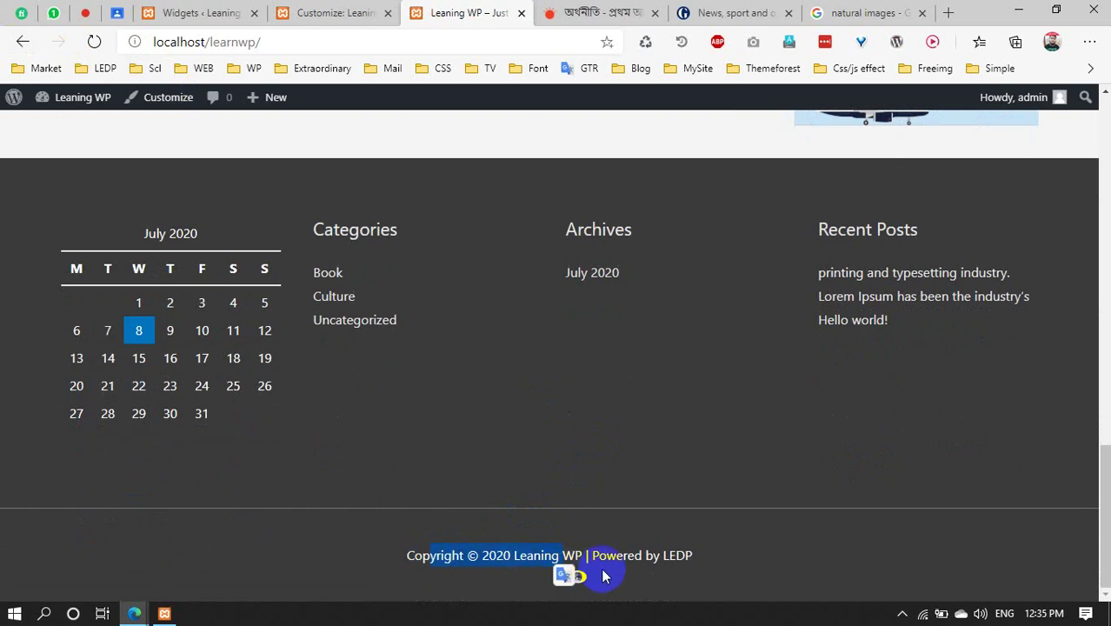
pyautogui.click(747, 569)
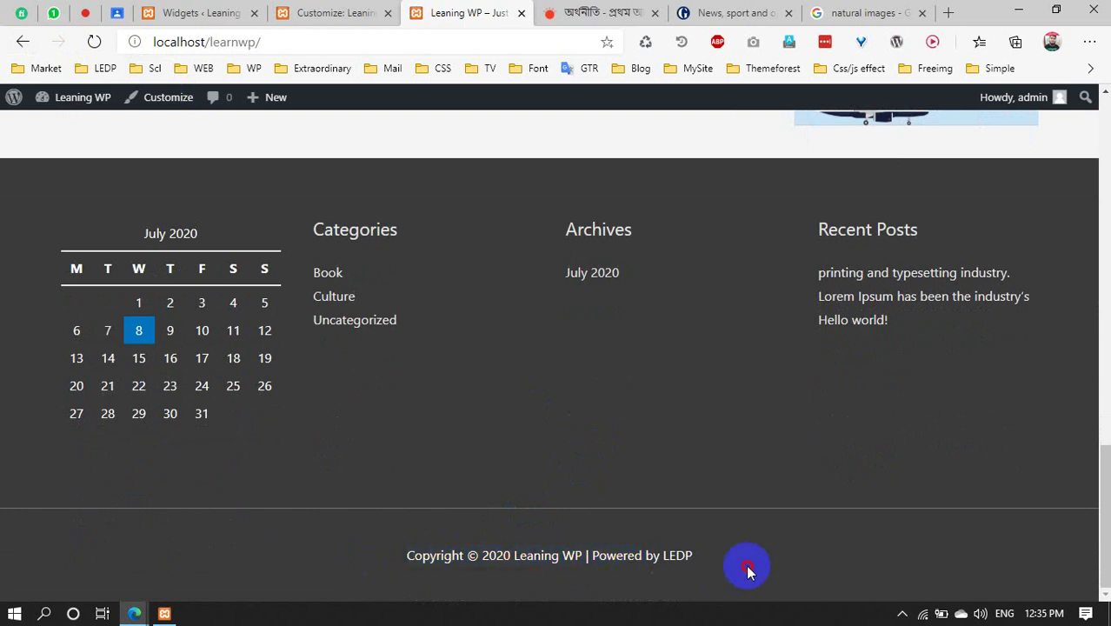
# Return to the Widgets admin page and collapse the Custom HTML widget in Footer Bar Section 2
pyautogui.click(375, 9)
pyautogui.click(174, 12)
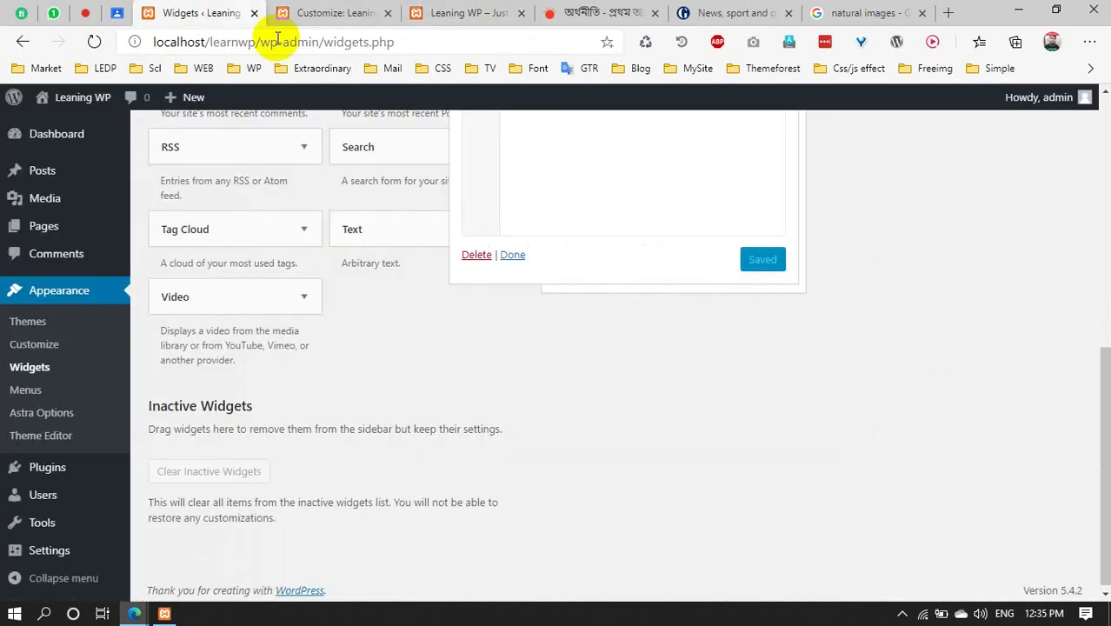
pyautogui.click(512, 256)
pyautogui.scroll(6, 526, 269)
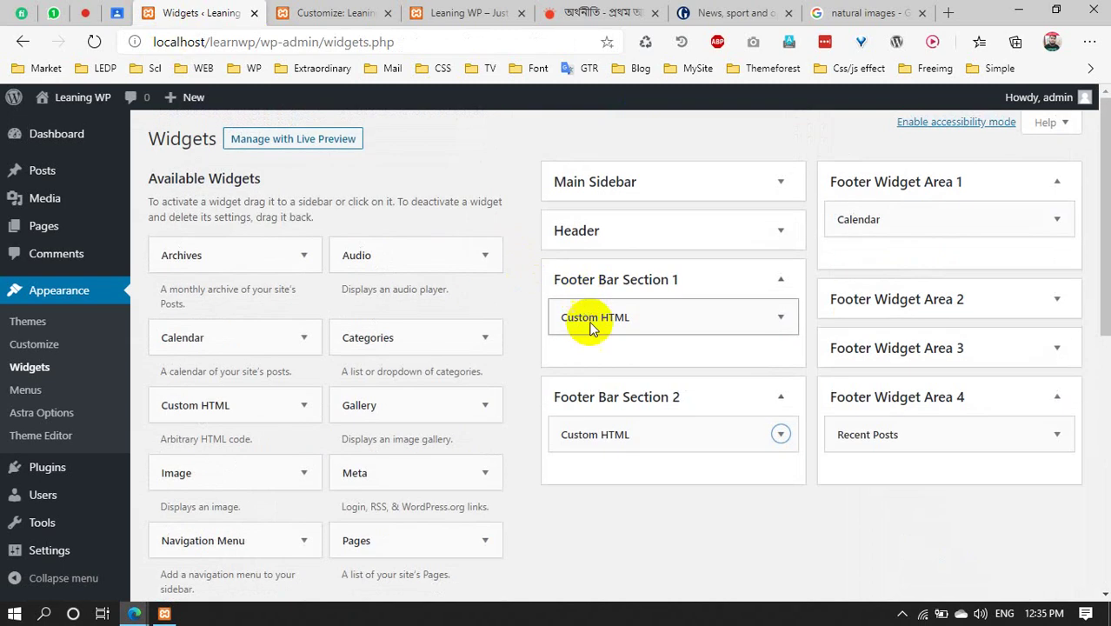
# Inspect the saved Custom HTML widget in Footer Bar Section 1, collapse it, and return to the live site's footer
pyautogui.click(768, 322)
pyautogui.scroll(-4, 532, 365)
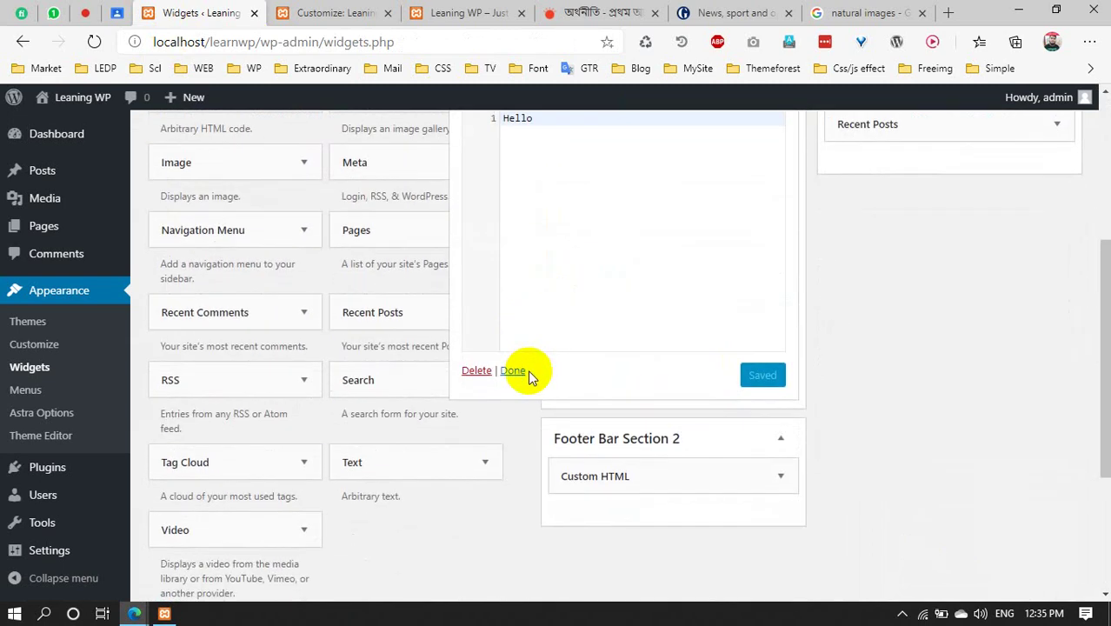
pyautogui.click(524, 374)
pyautogui.scroll(4, 524, 375)
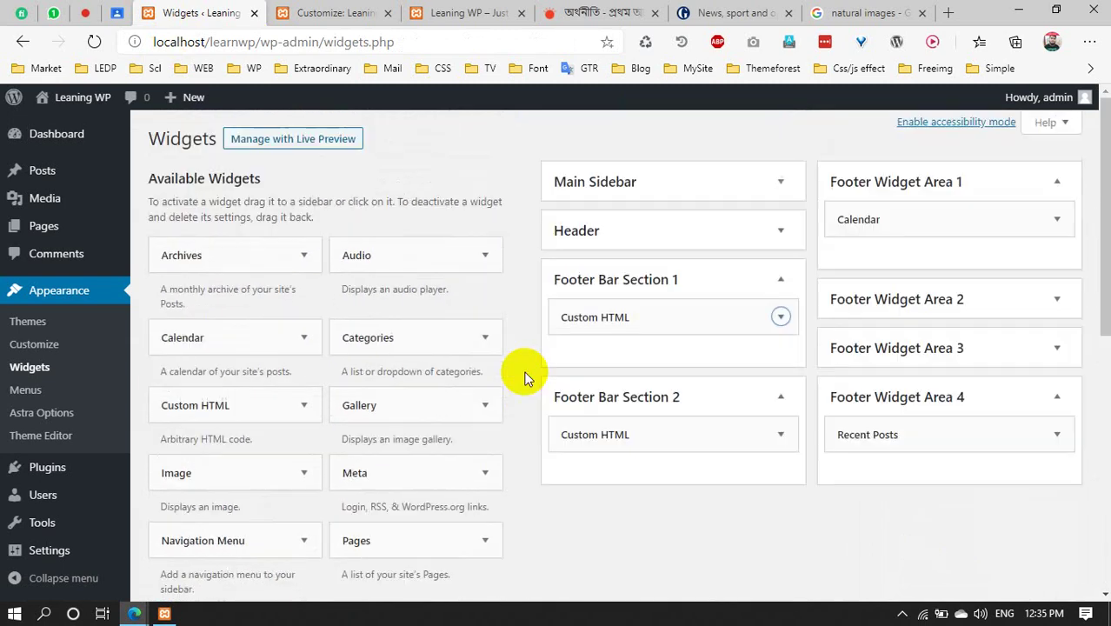
pyautogui.click(680, 318)
pyautogui.scroll(-3, 680, 325)
pyautogui.scroll(4, 678, 321)
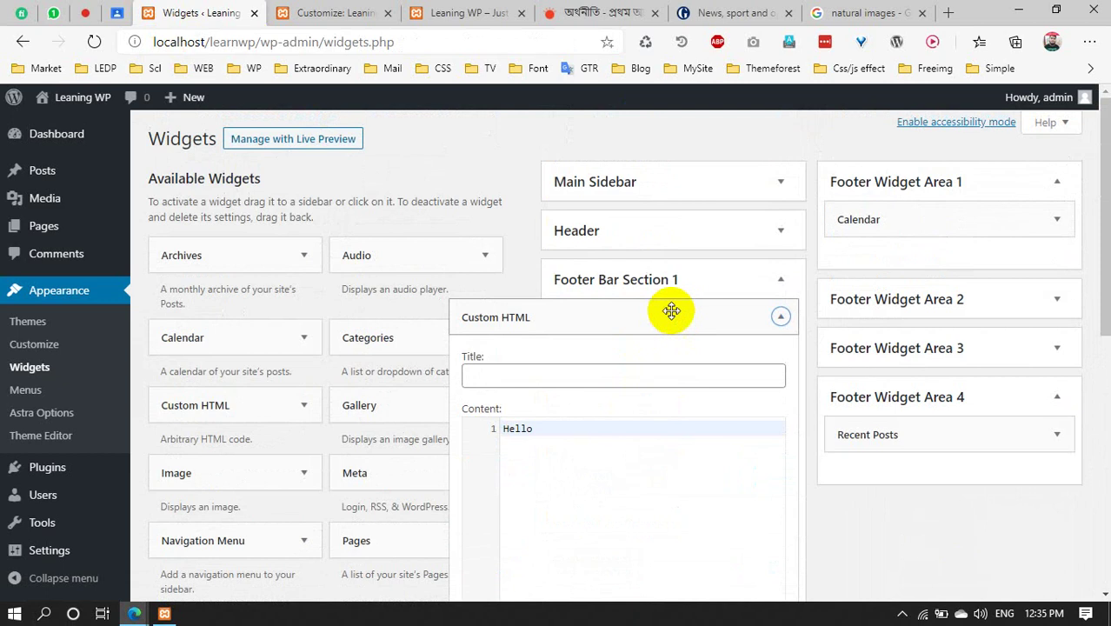
pyautogui.click(658, 320)
pyautogui.click(323, 13)
pyautogui.click(460, 13)
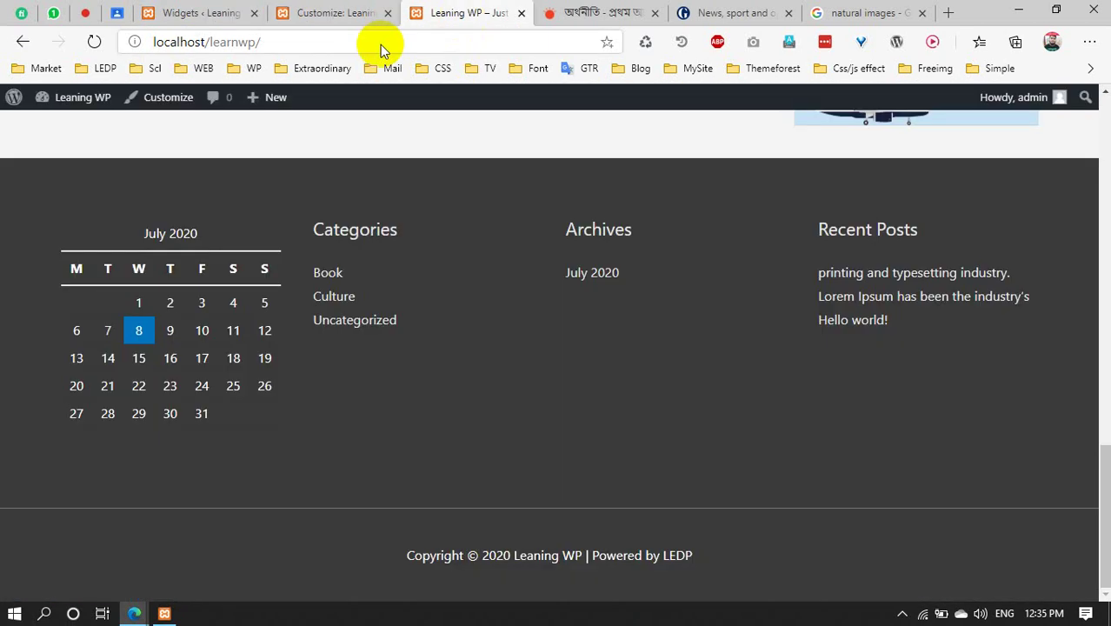
# Reload the live site and open the Footer Bar settings in the Customizer
pyautogui.click(97, 42)
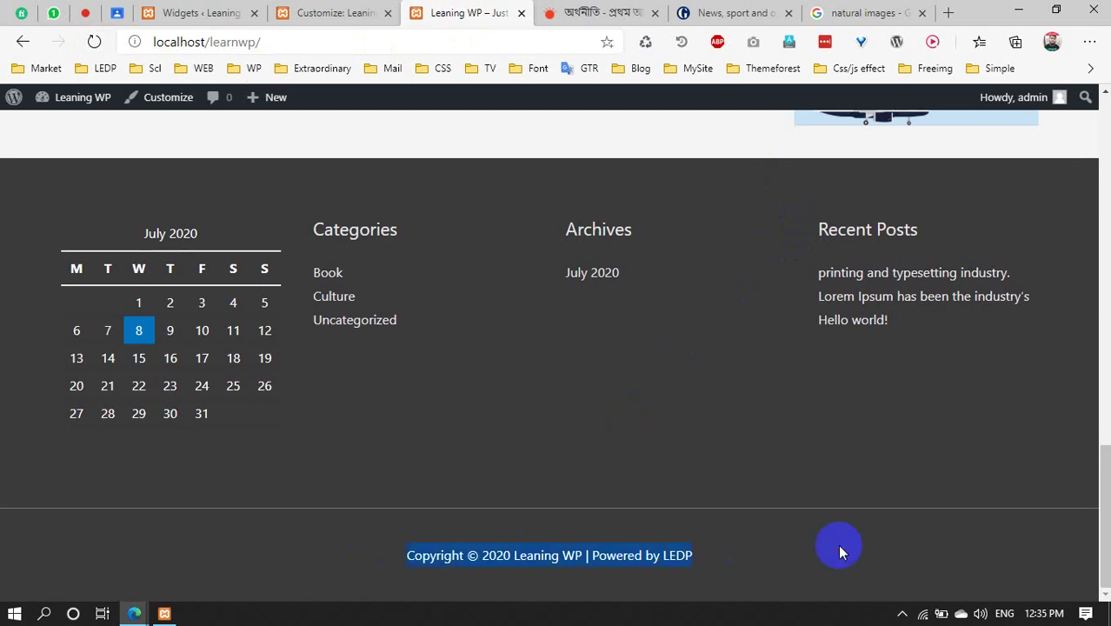
pyautogui.click(317, 7)
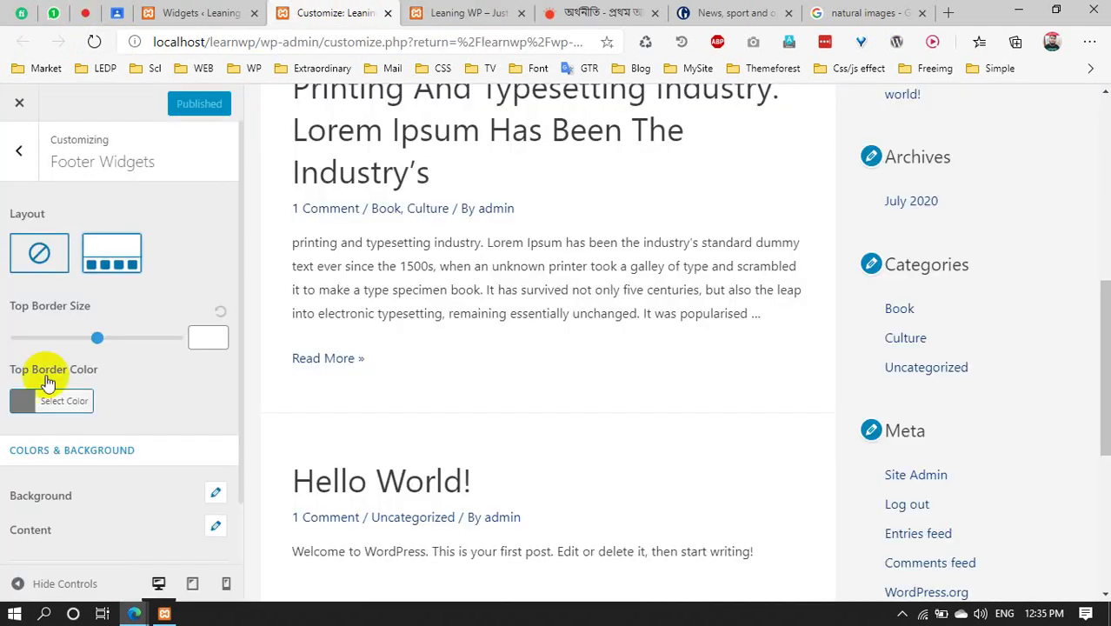
pyautogui.scroll(-1, 41, 367)
pyautogui.scroll(1, 16, 132)
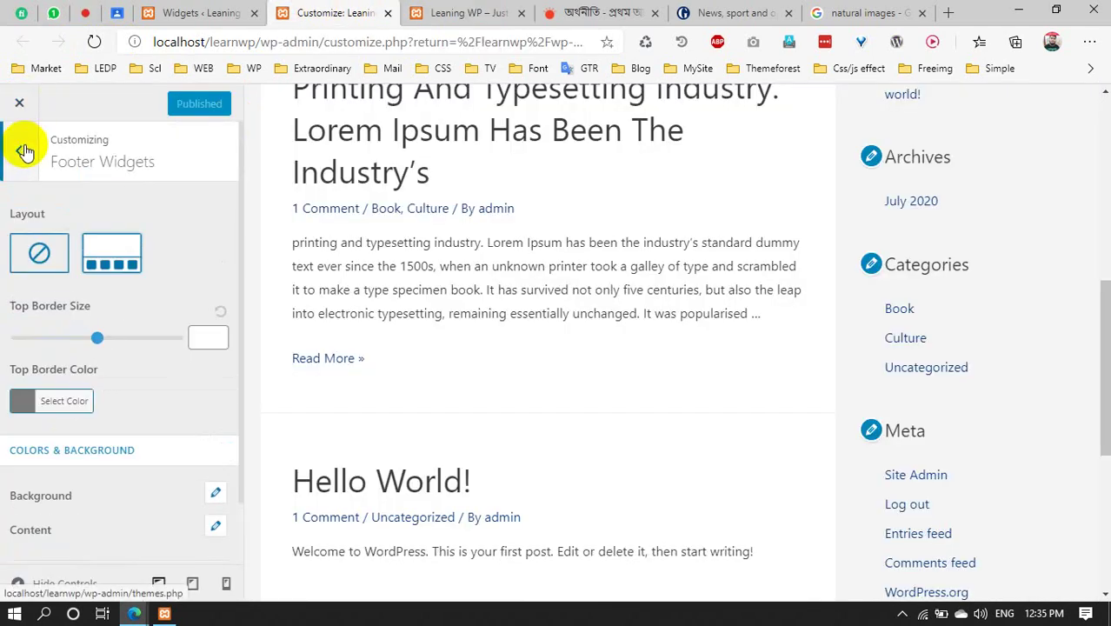
pyautogui.click(21, 151)
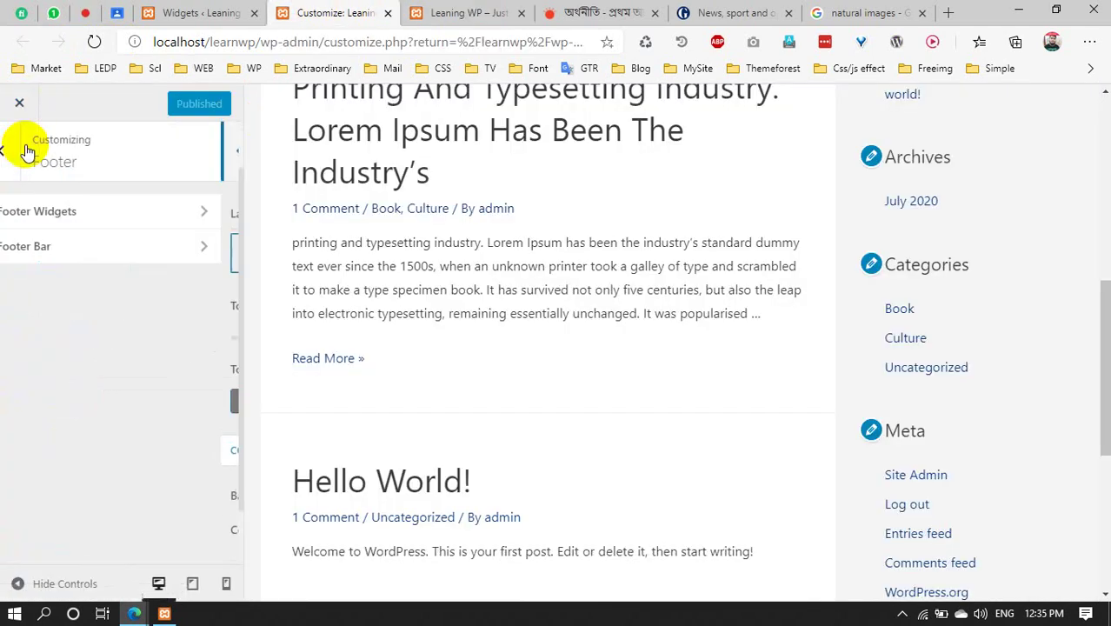
pyautogui.click(75, 251)
# Review the Footer Bar's Section 1 content type options and its custom text
pyautogui.scroll(-3, 149, 438)
pyautogui.scroll(3, 148, 441)
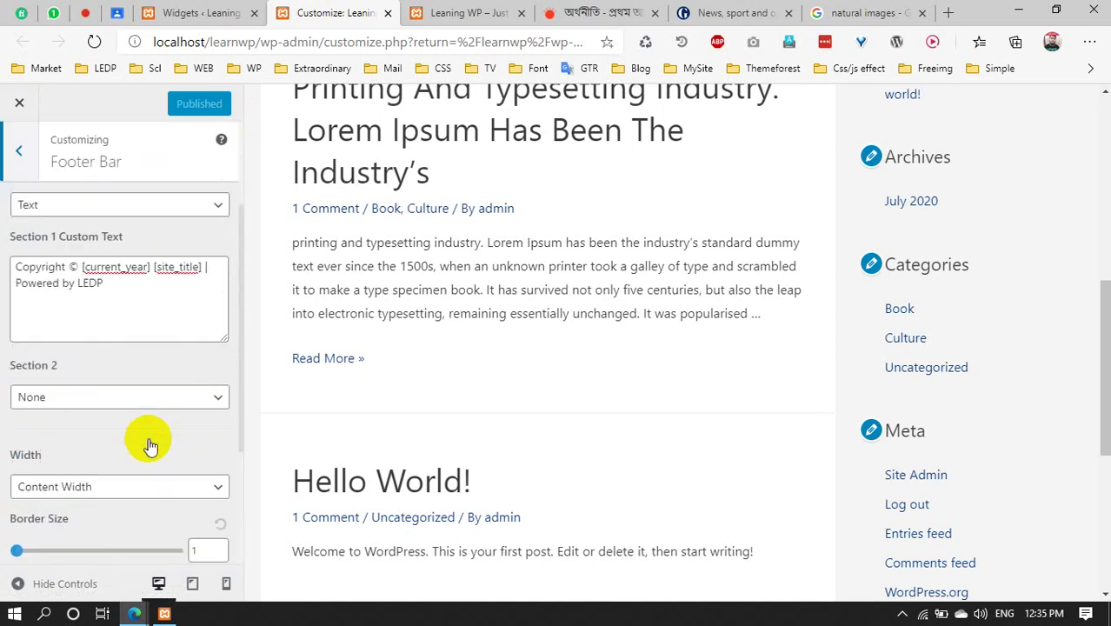
pyautogui.click(75, 223)
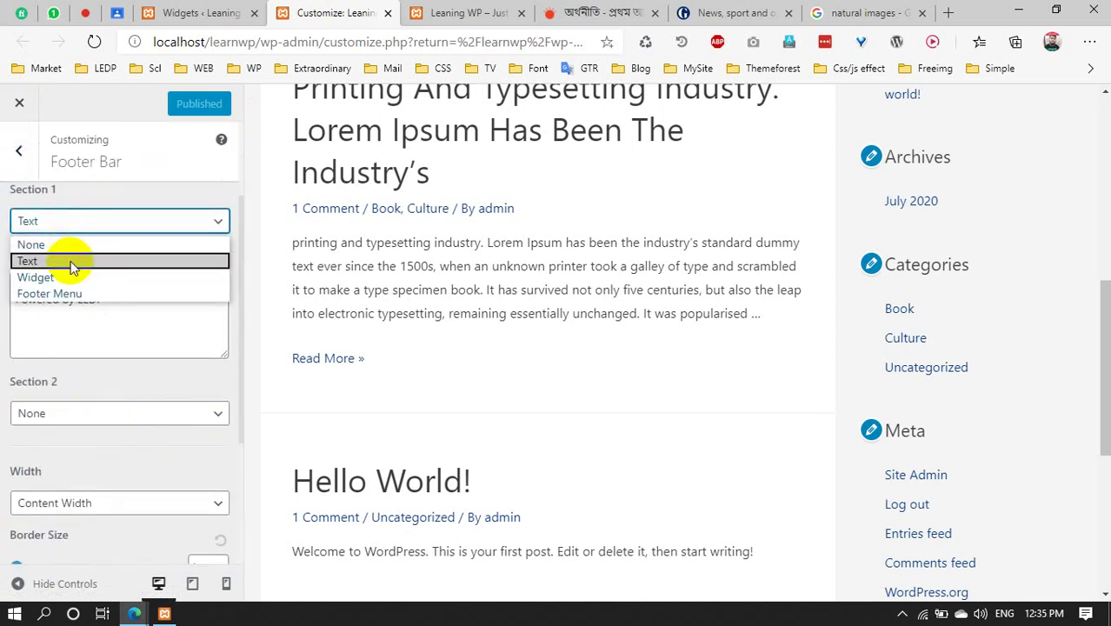
pyautogui.click(75, 216)
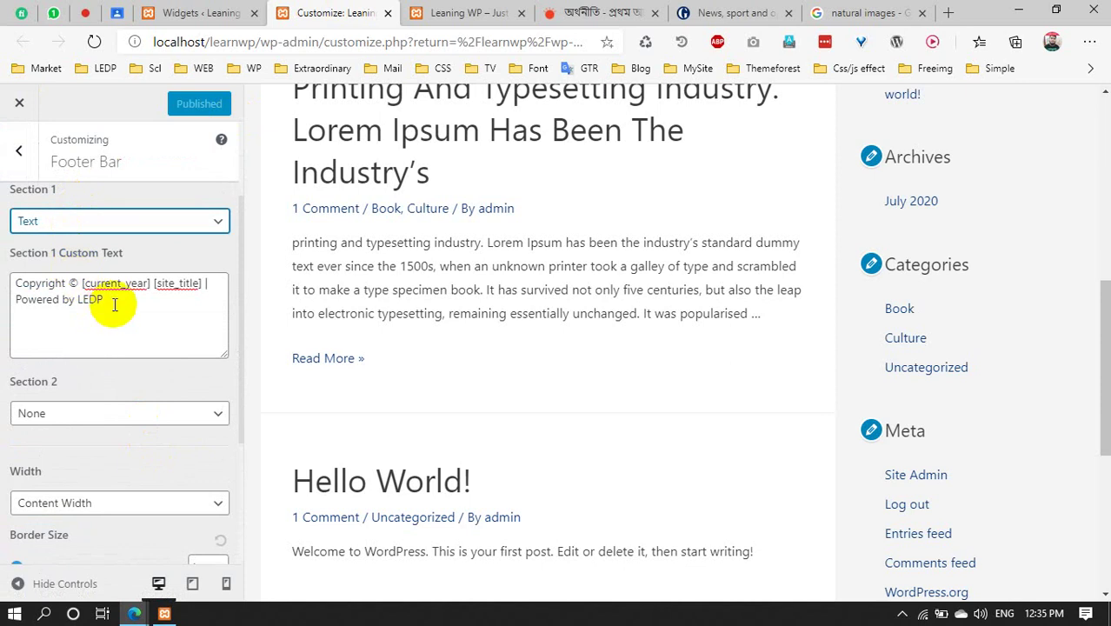
pyautogui.moveTo(112, 302); pyautogui.dragTo(17, 258)
# Set Footer Bar Section 2 to Text and check the footer in the preview
pyautogui.scroll(-3, 116, 365)
pyautogui.click(35, 281)
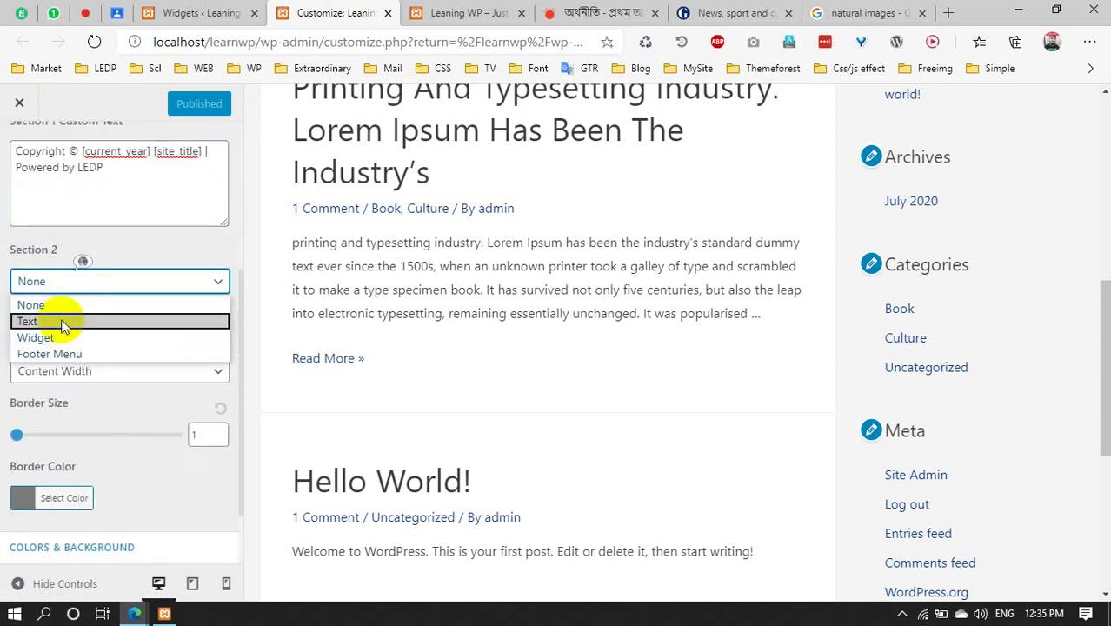
pyautogui.click(61, 321)
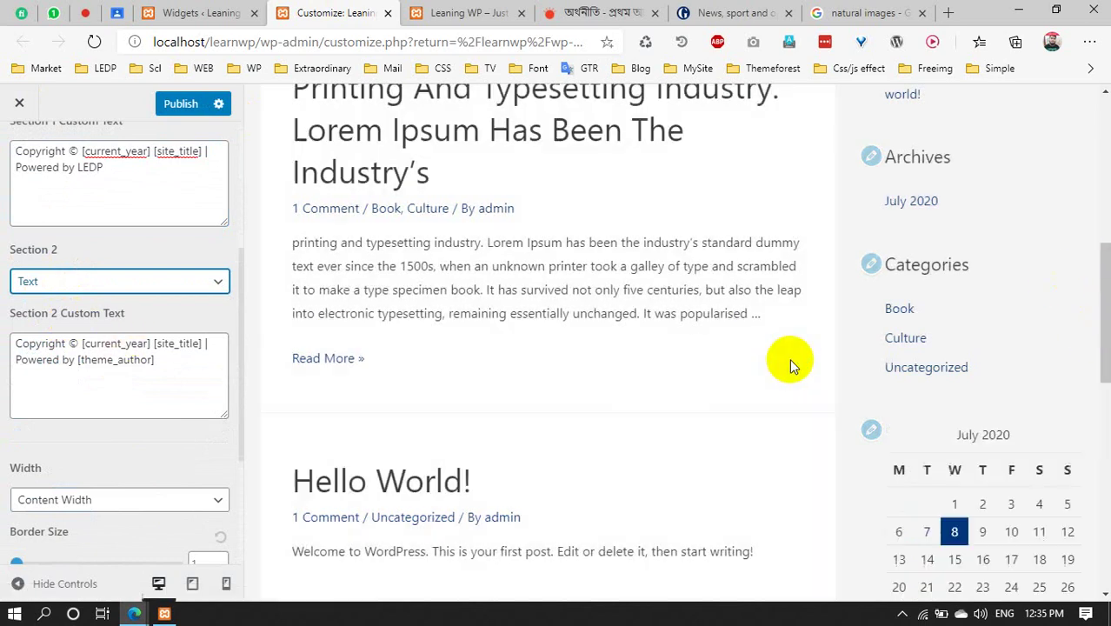
pyautogui.scroll(-10, 789, 358)
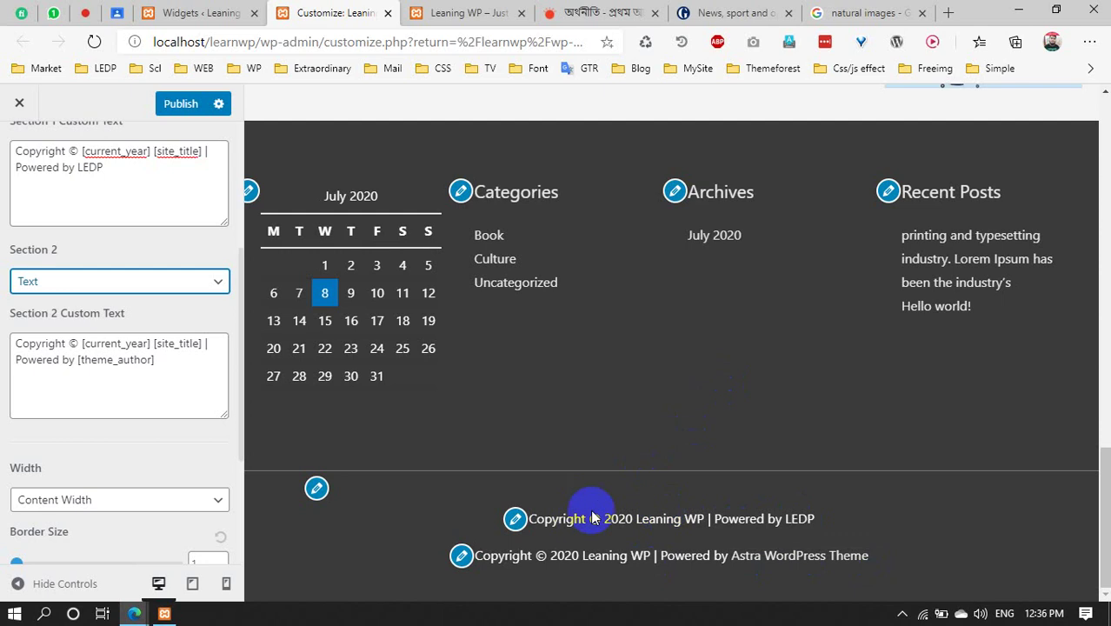
# Set Footer Bar Section 2 back to None and publish the customization
pyautogui.click(61, 276)
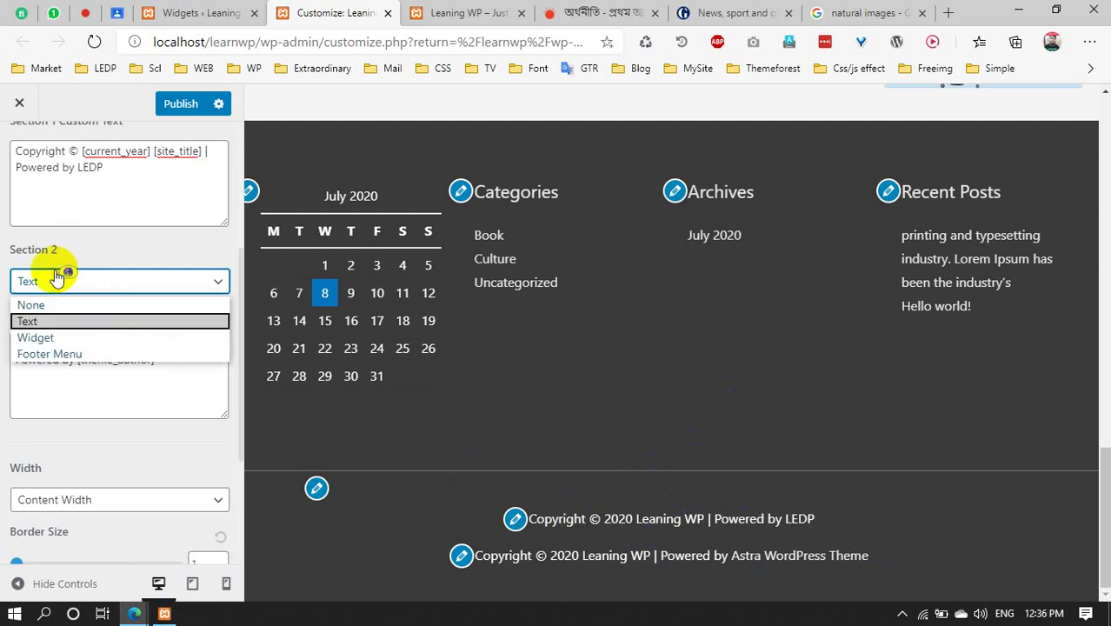
pyautogui.click(38, 306)
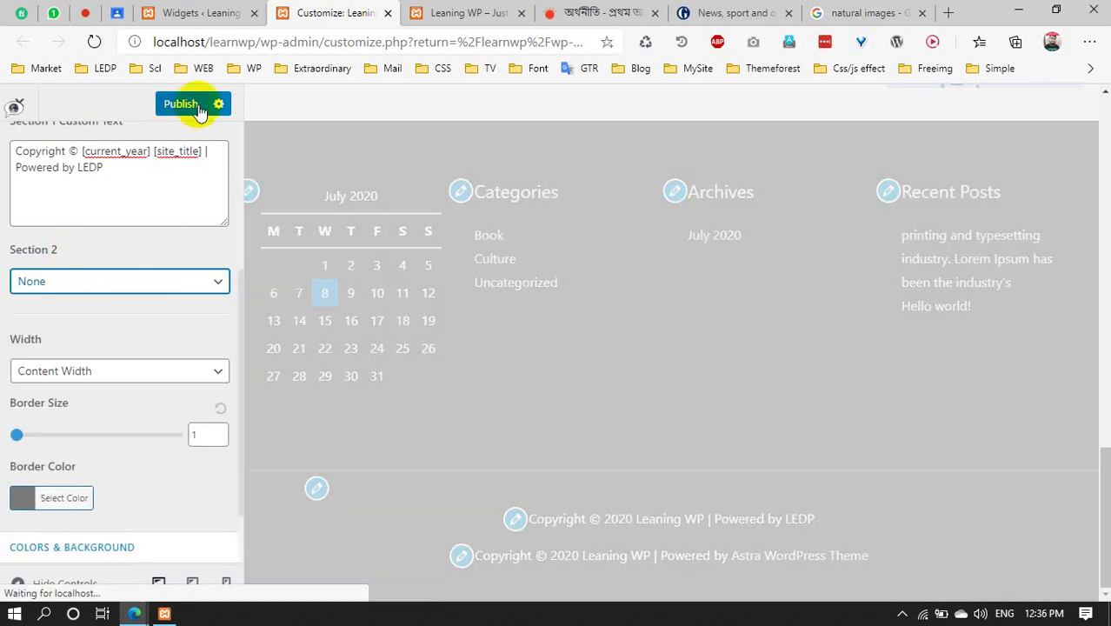
pyautogui.click(194, 106)
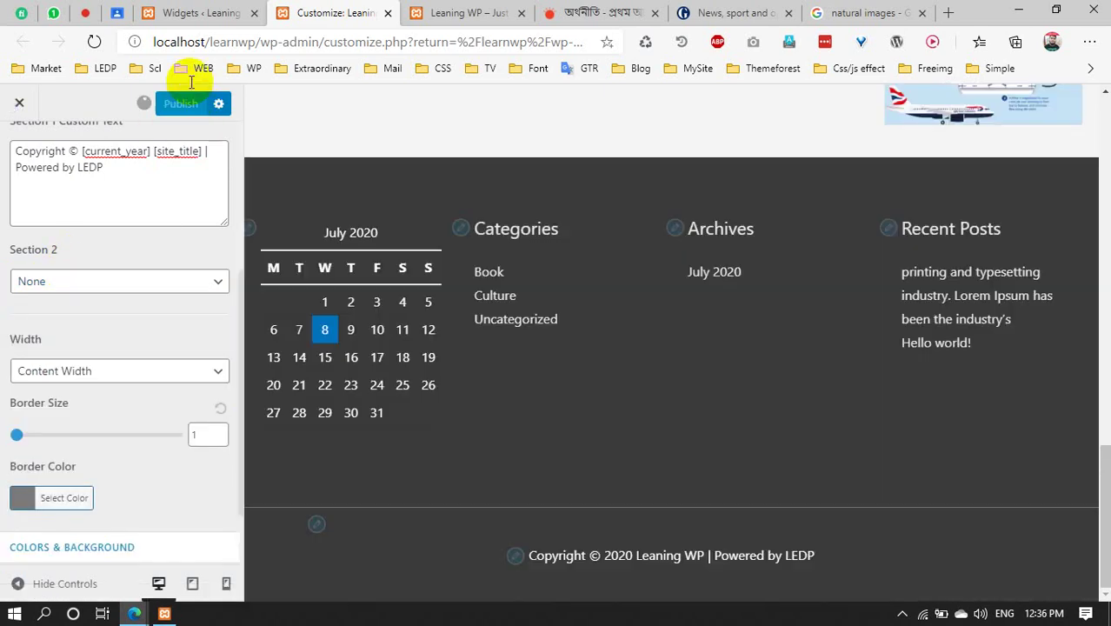
# Return to the Widgets admin page and look through the list of available widgets
pyautogui.click(193, 13)
pyautogui.scroll(-2, 535, 339)
pyautogui.scroll(2, 526, 345)
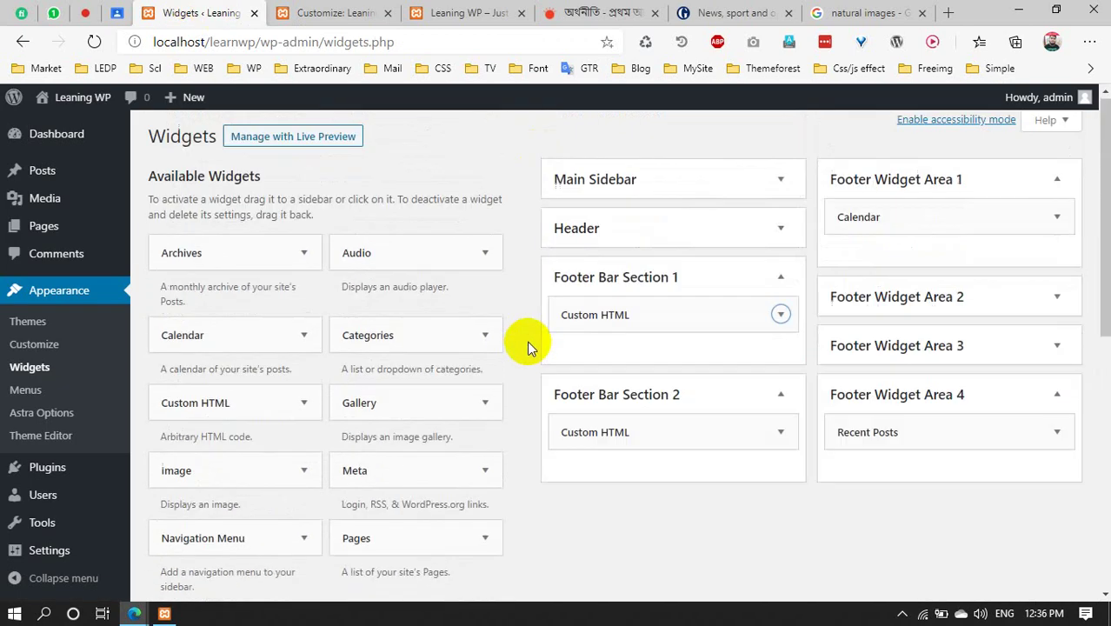
pyautogui.scroll(-4, 521, 362)
pyautogui.scroll(-2, 182, 335)
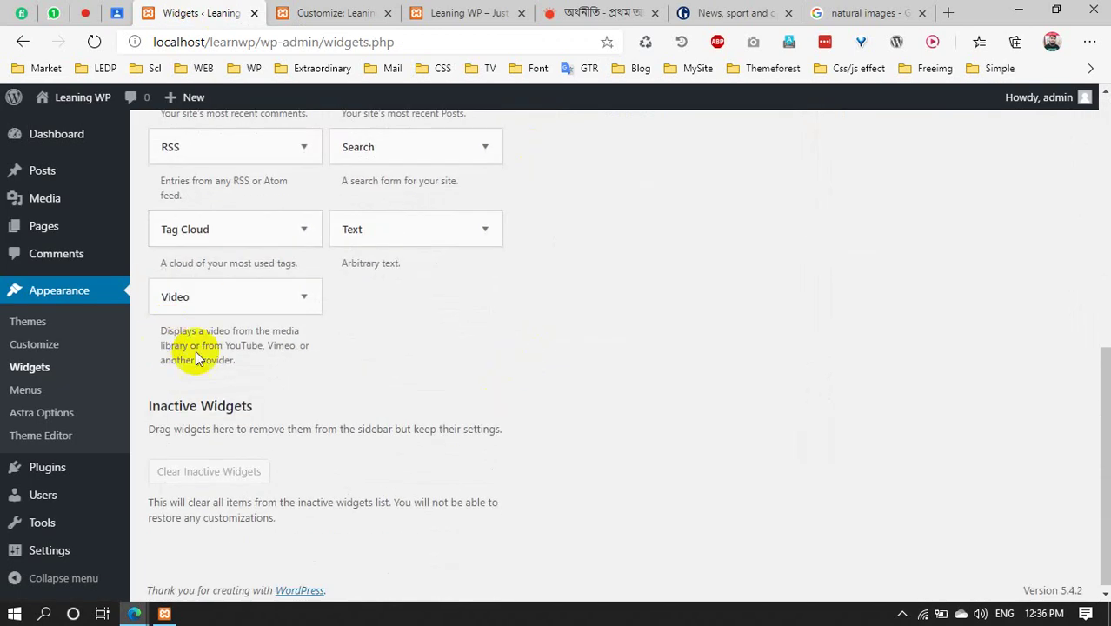
pyautogui.scroll(5, 200, 351)
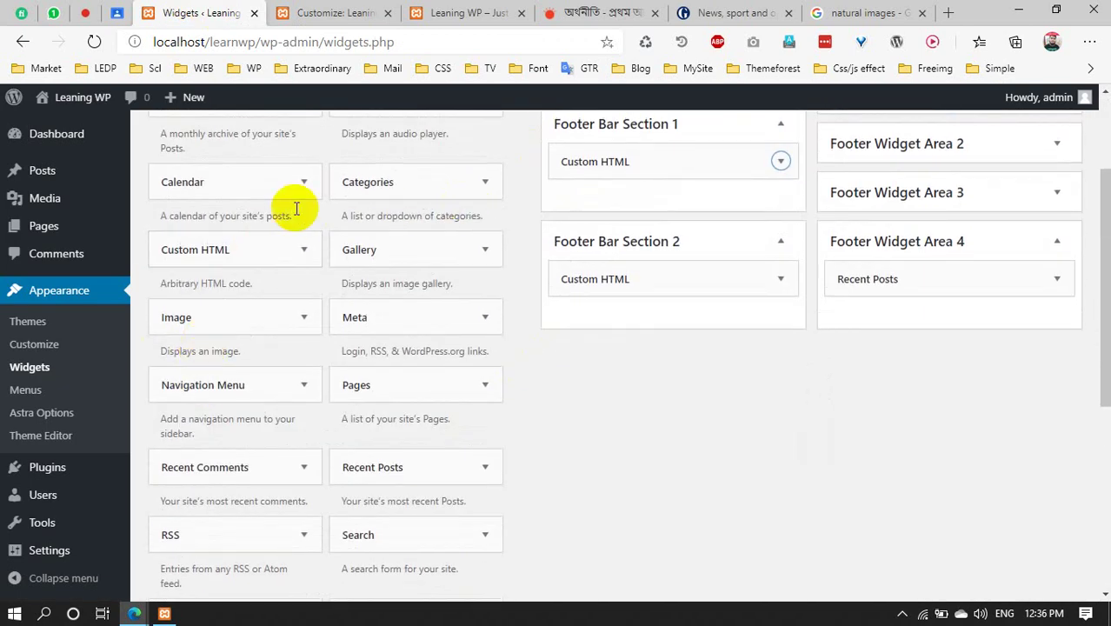
pyautogui.scroll(2, 469, 272)
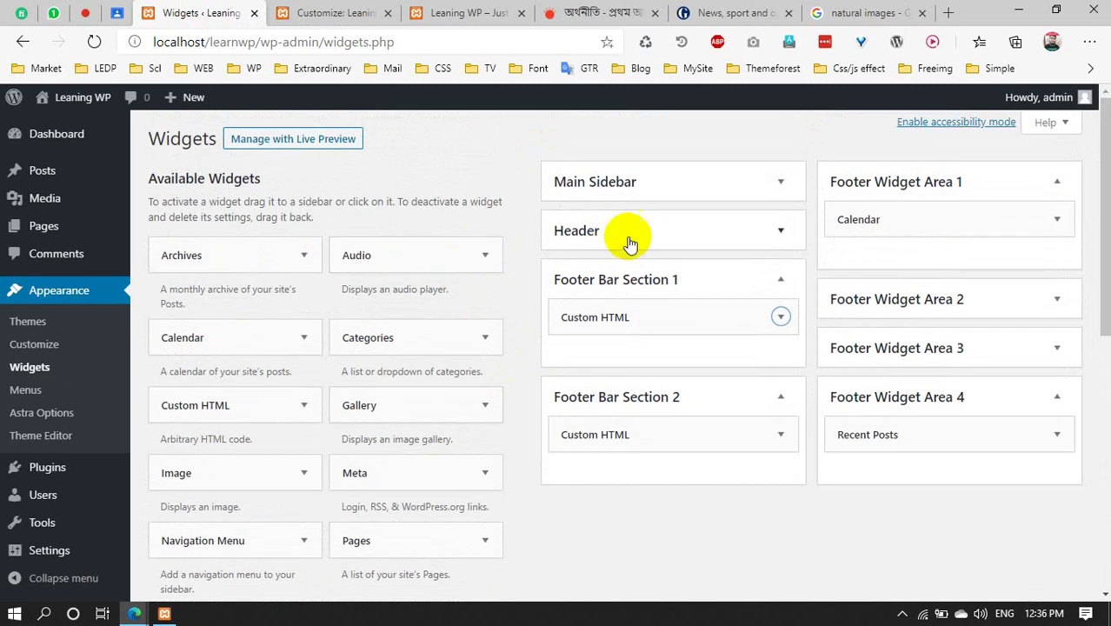
# Collapse Footer Bar Sections 1 and 2 and all the footer widget areas, dismissing the Windows Defender notification
pyautogui.click(734, 283)
pyautogui.click(675, 330)
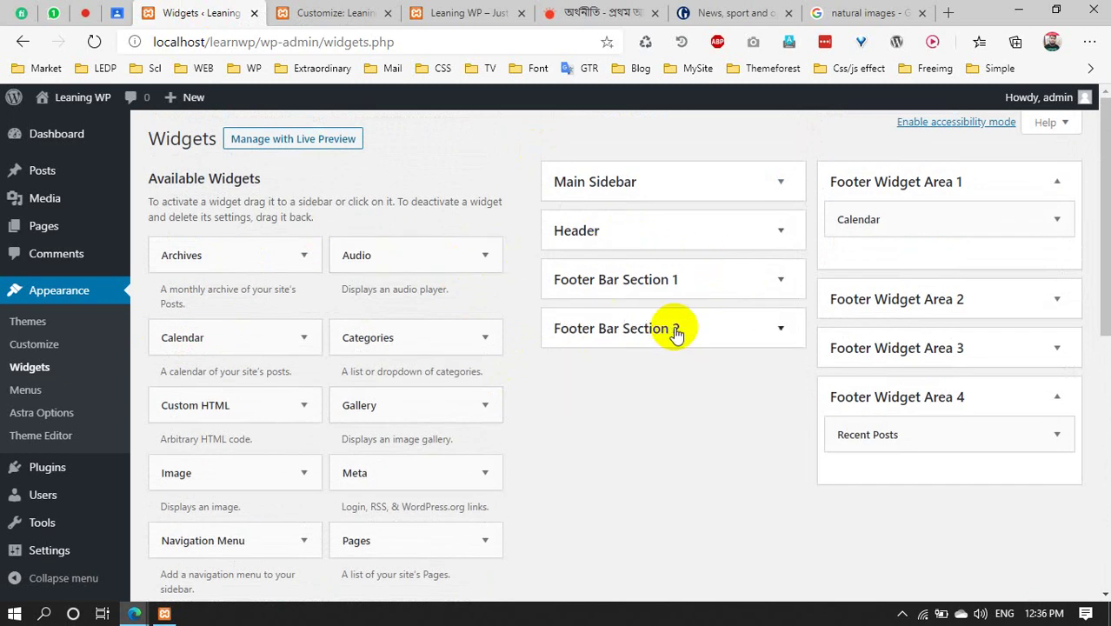
pyautogui.click(927, 347)
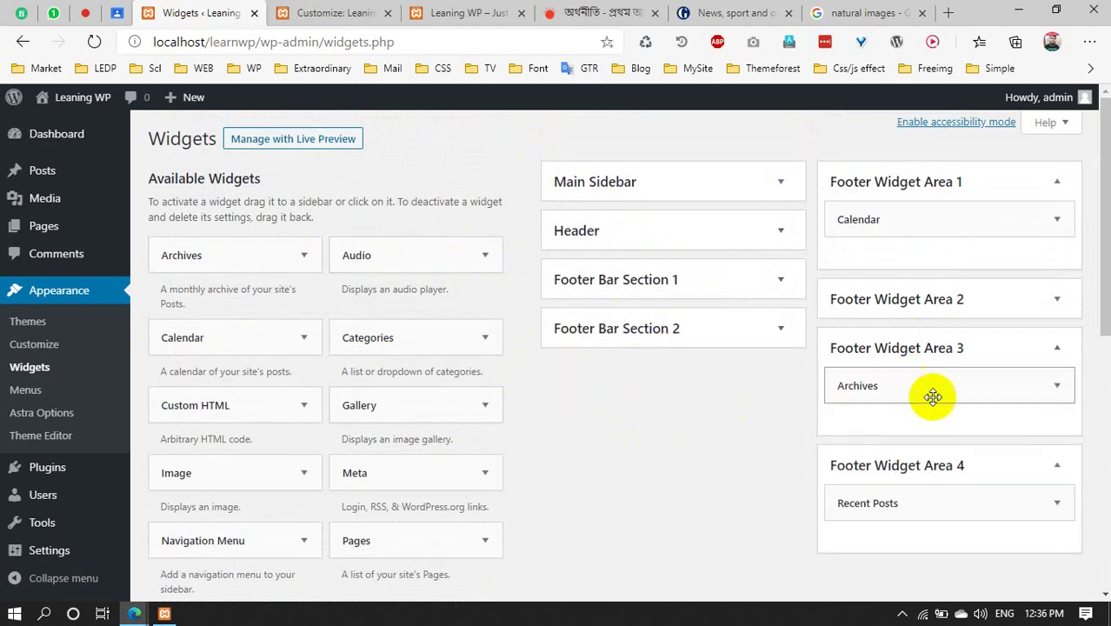
pyautogui.click(924, 347)
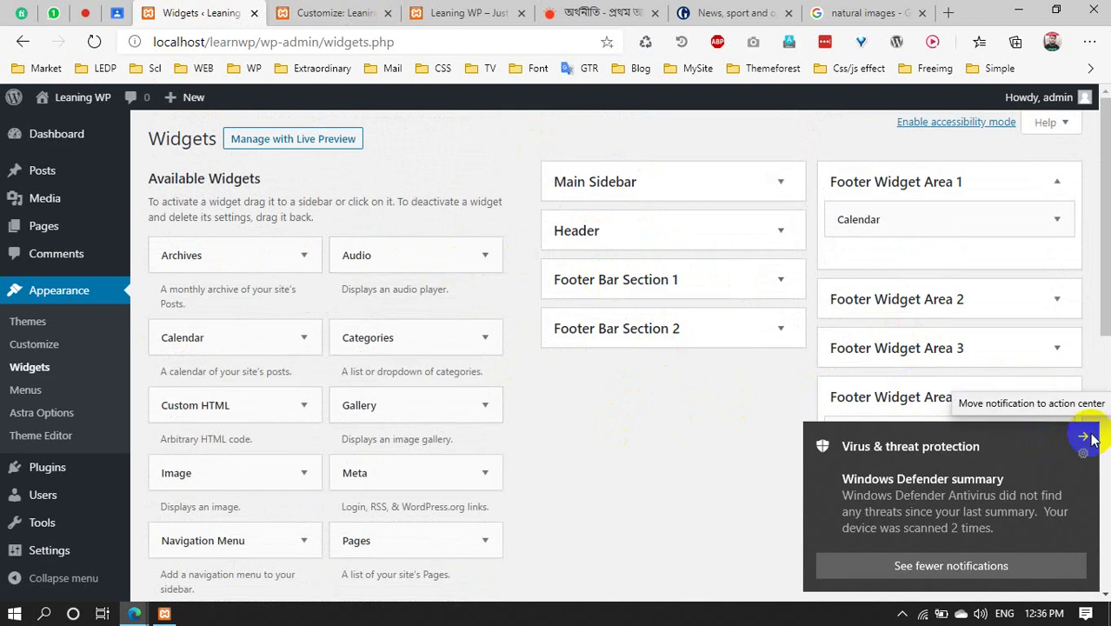
pyautogui.click(1085, 437)
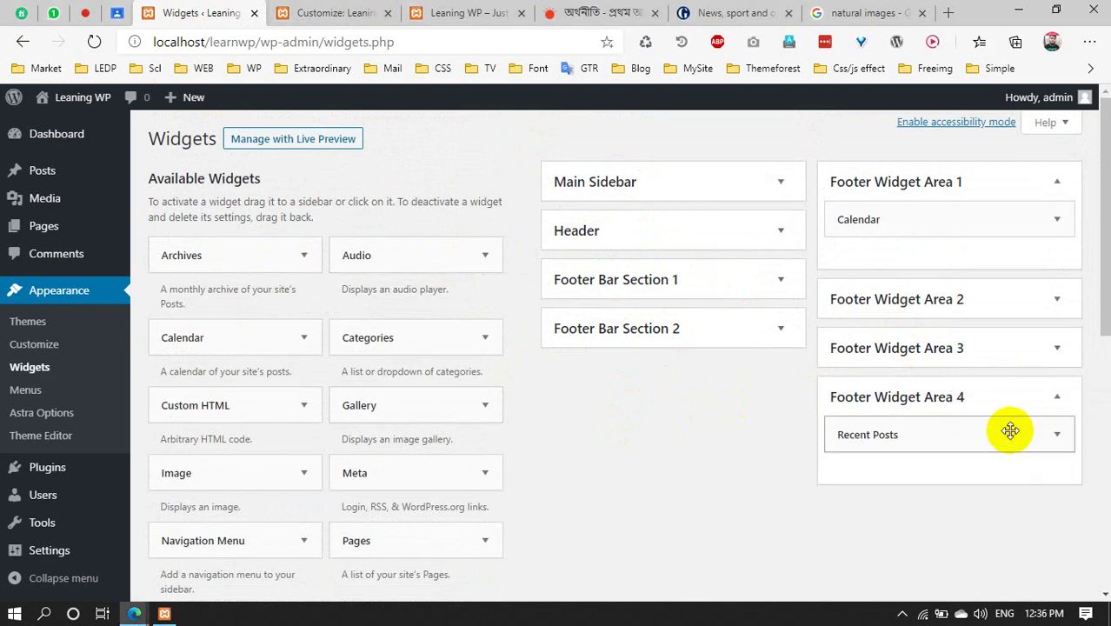
pyautogui.click(918, 403)
pyautogui.click(934, 178)
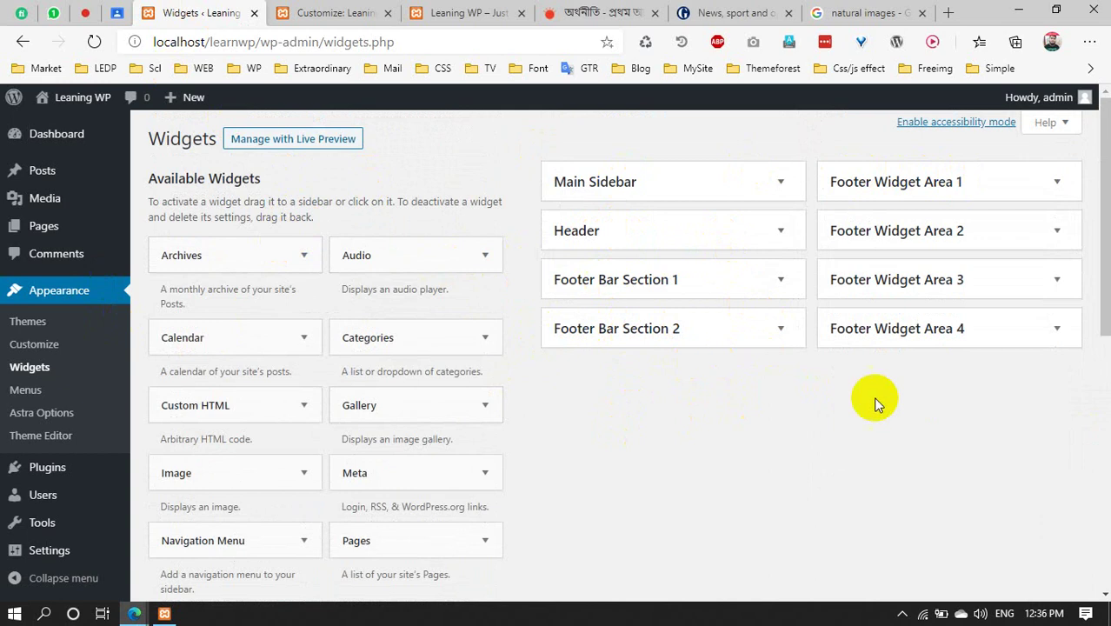
# Look into the Header widget area, collapse it, and open the Menus admin page
pyautogui.click(643, 230)
pyautogui.click(644, 230)
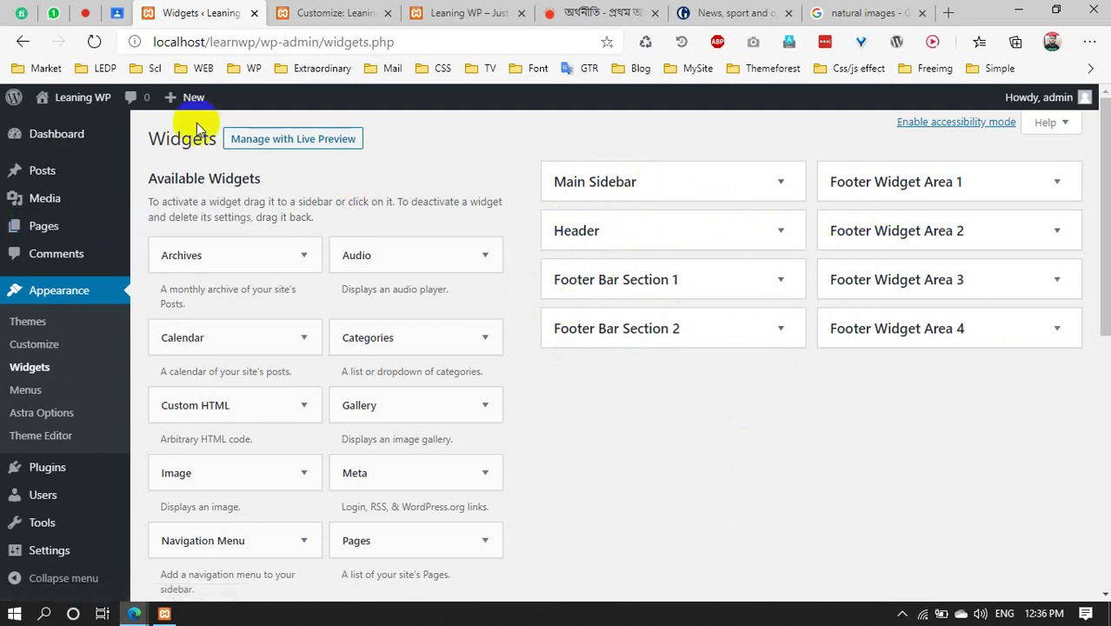
pyautogui.moveTo(79, 193)
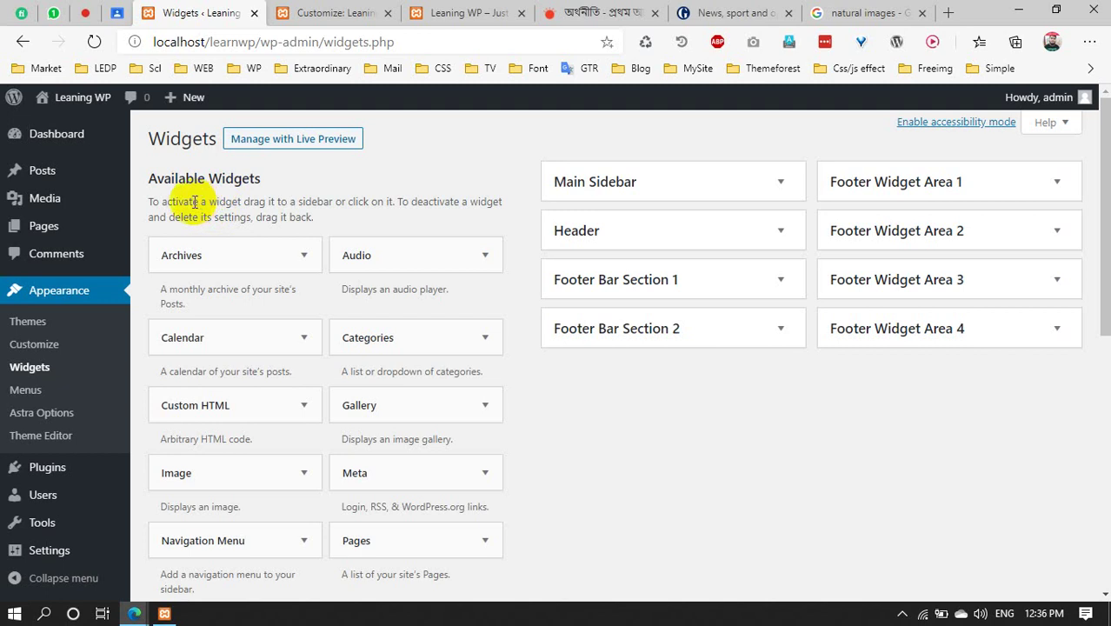
pyautogui.click(41, 393)
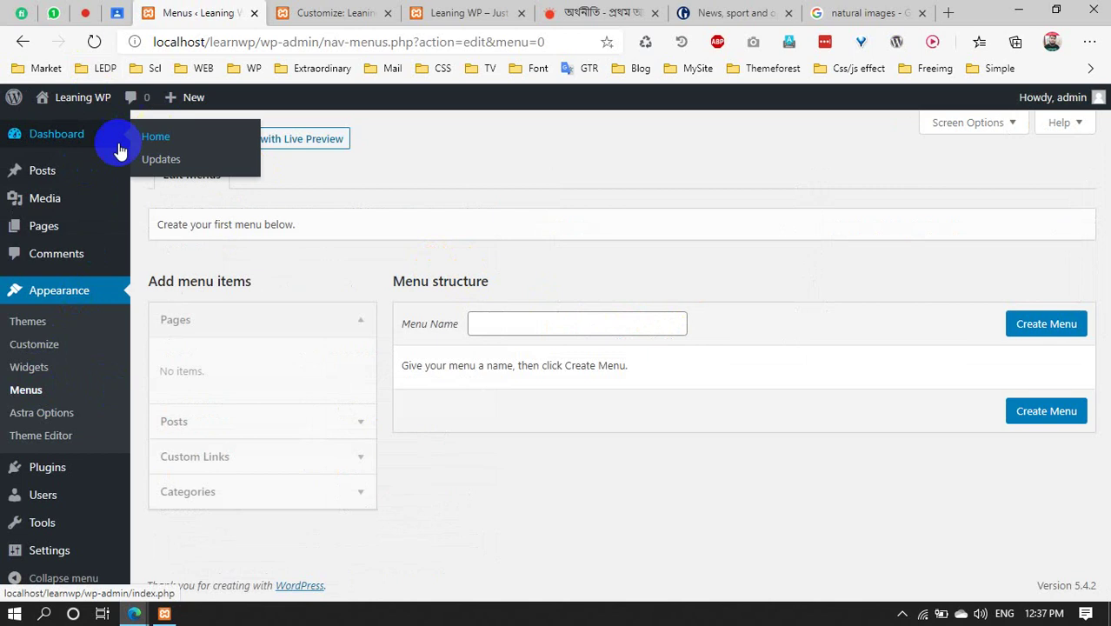
# Switch to the live site and look at the header area at the start of the home page
pyautogui.click(326, 12)
pyautogui.click(456, 10)
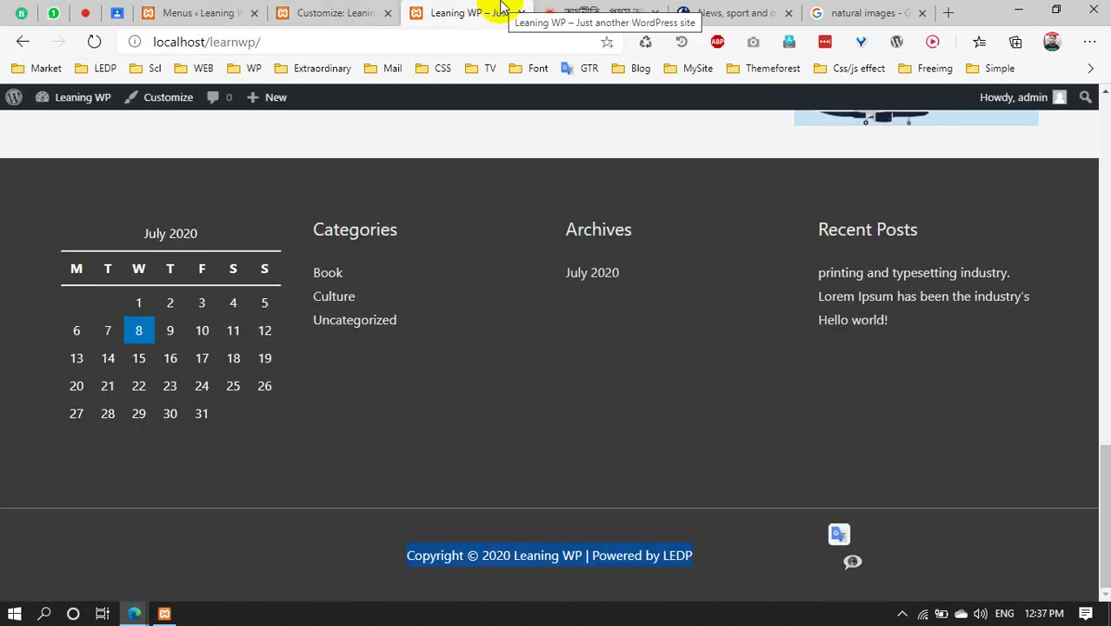
pyautogui.moveTo(1102, 502); pyautogui.dragTo(1102, 139)
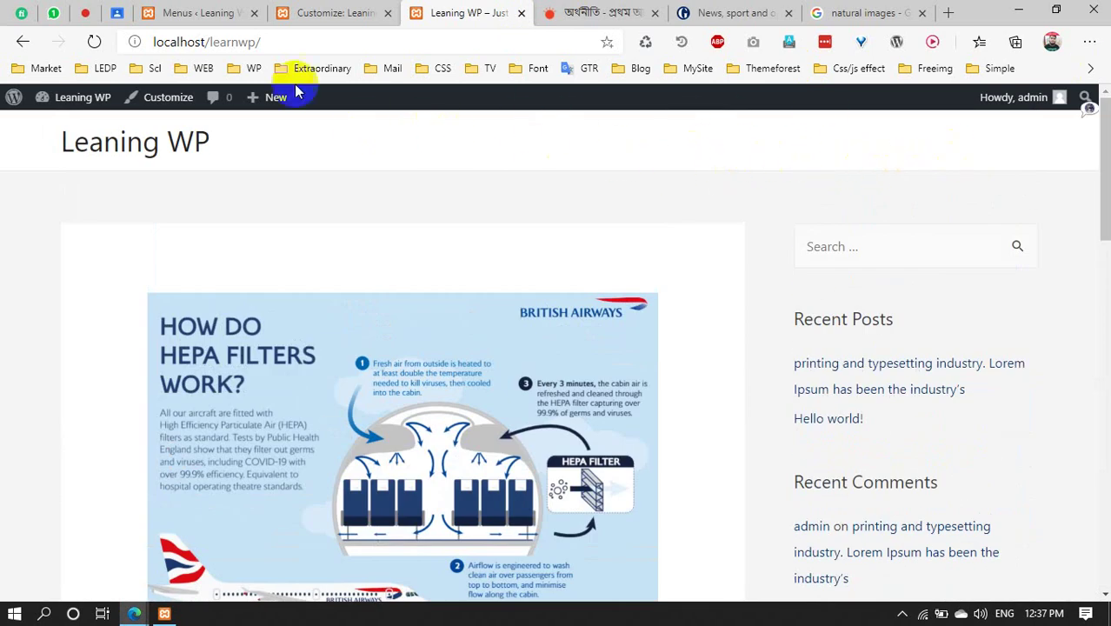
# Create a menu named "main menu" on the Menus page and review its display location settings
pyautogui.click(341, 12)
pyautogui.click(213, 12)
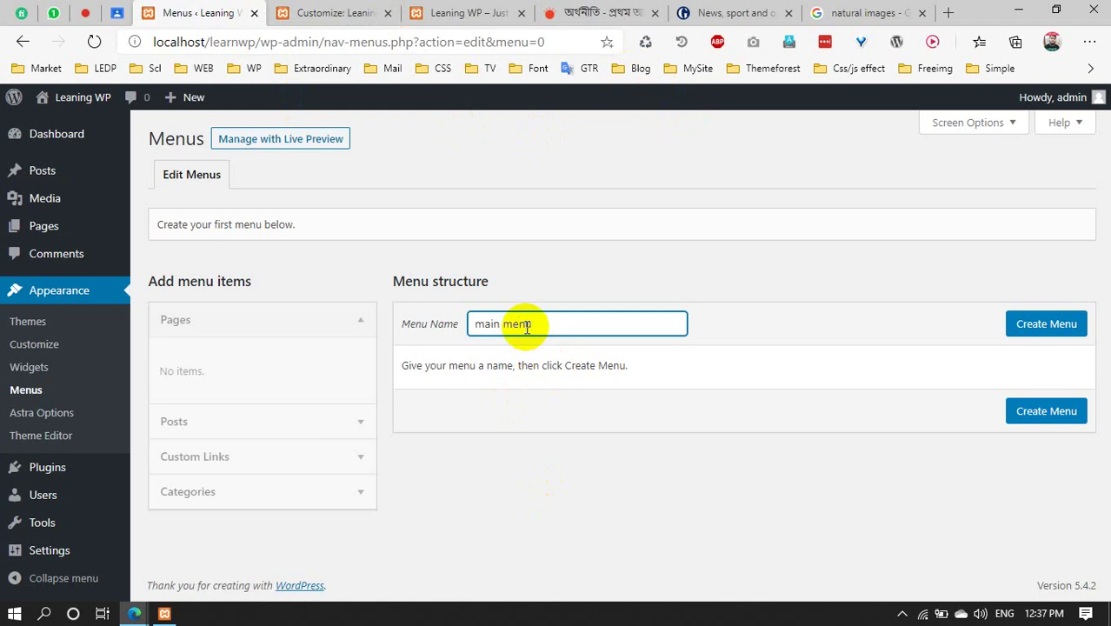
pyautogui.click(1034, 323)
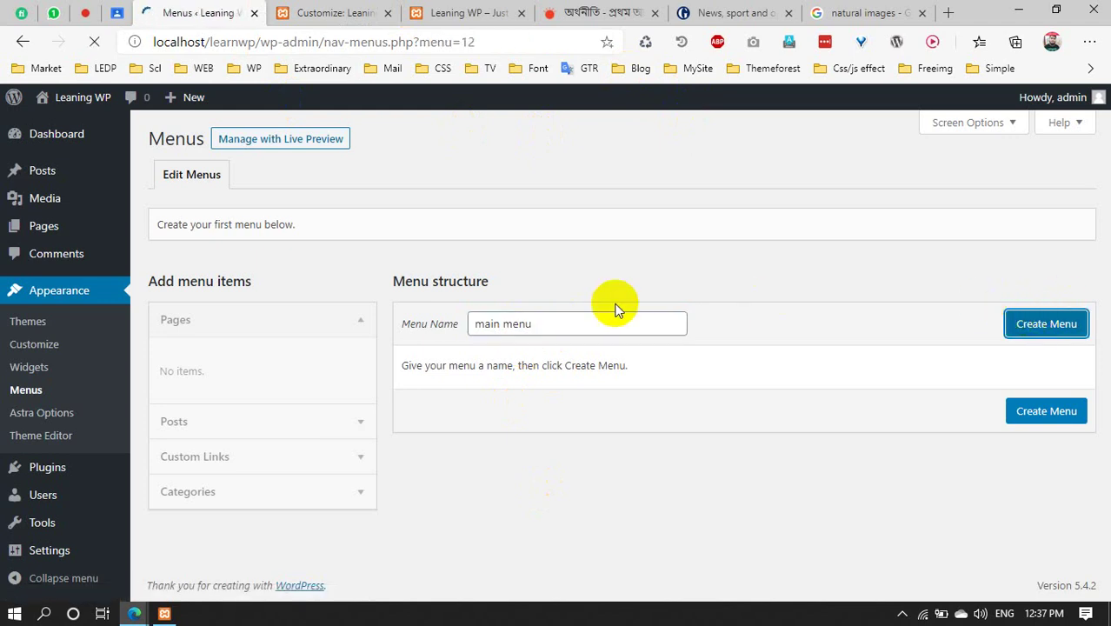
pyautogui.scroll(-1, 746, 275)
pyautogui.scroll(1, 646, 385)
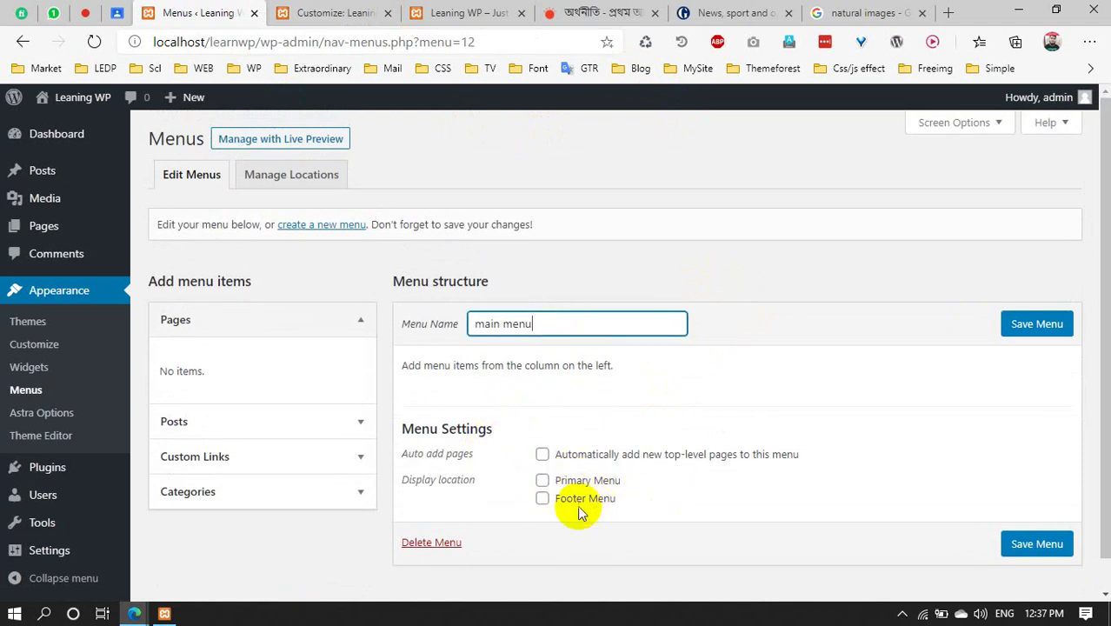
# Inspect the live site's header and footer as possible menu locations, and return to the Customizer
pyautogui.click(441, 12)
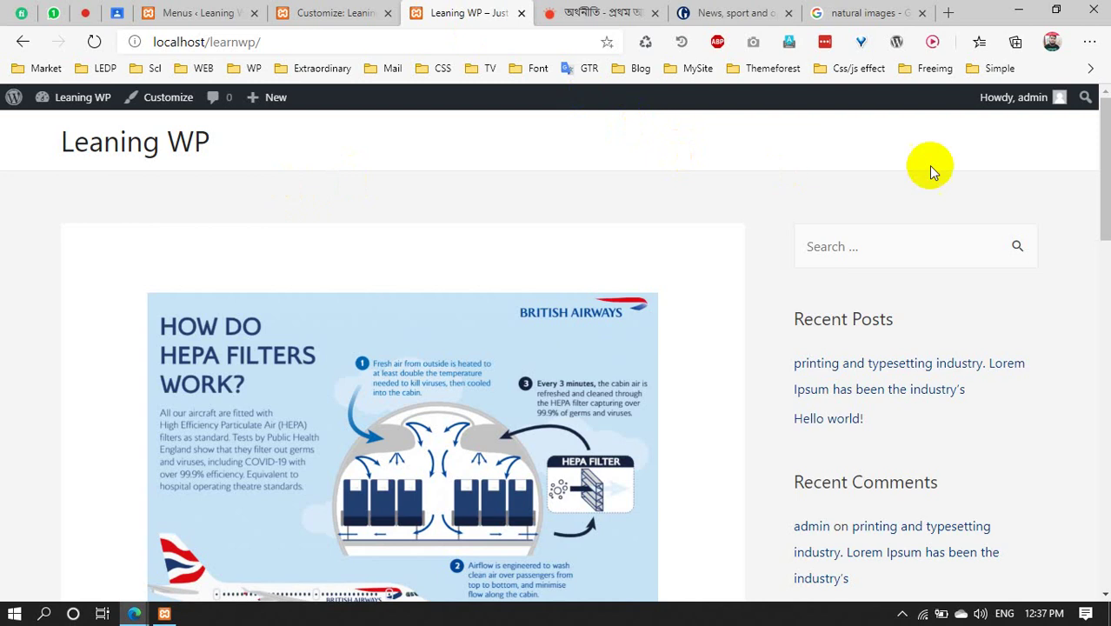
pyautogui.click(1109, 175)
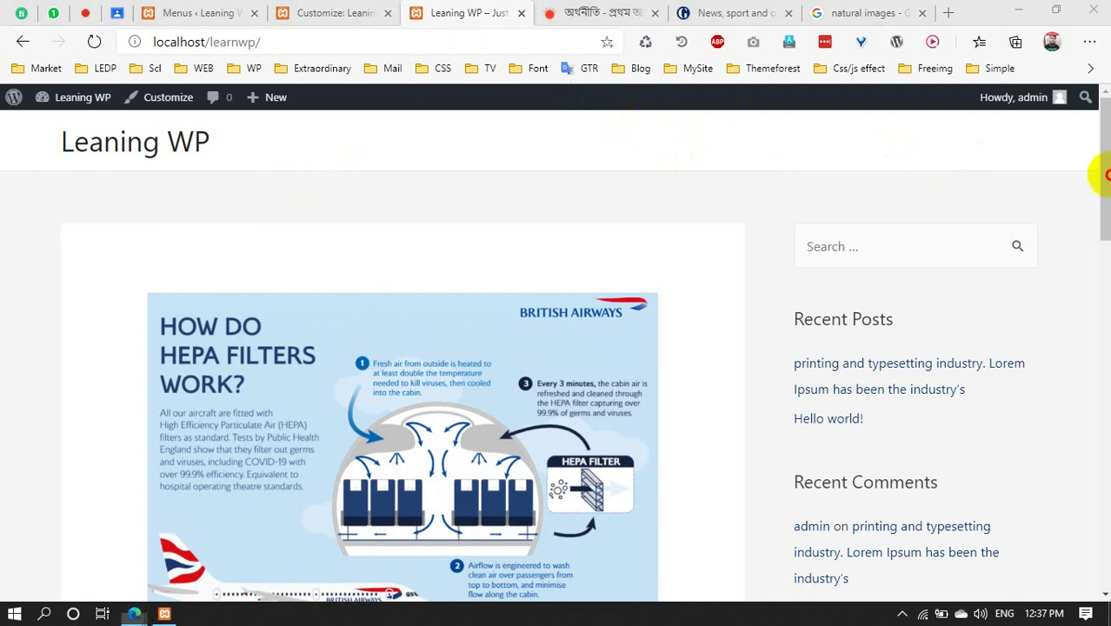
pyautogui.moveTo(1092, 168); pyautogui.dragTo(1093, 502)
pyautogui.scroll(-1, 1093, 502)
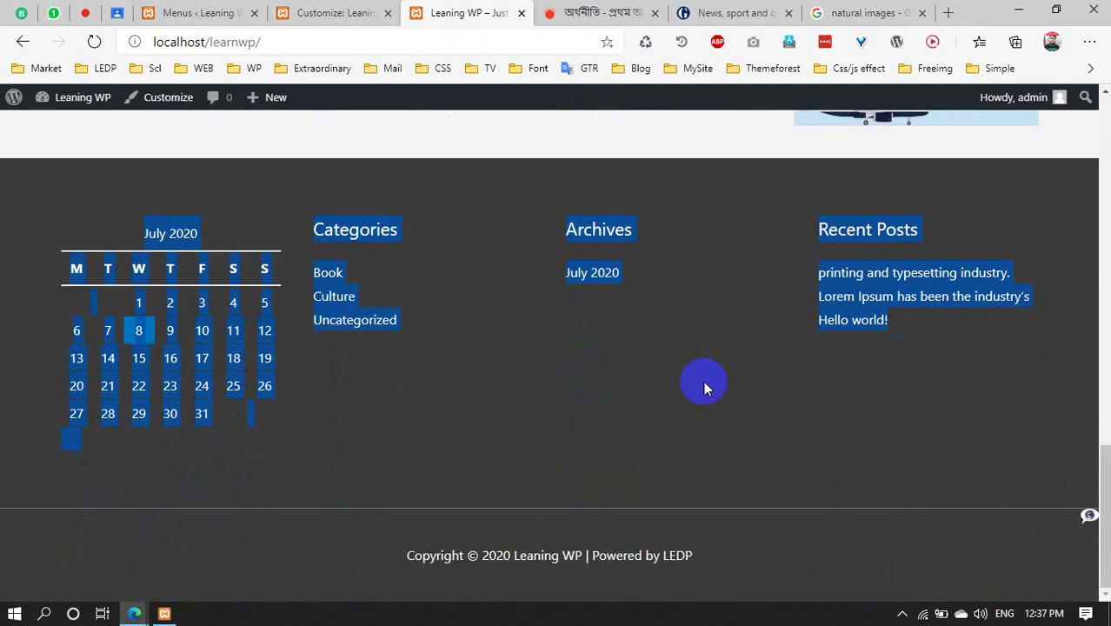
pyautogui.moveTo(1104, 511); pyautogui.dragTo(1086, 44)
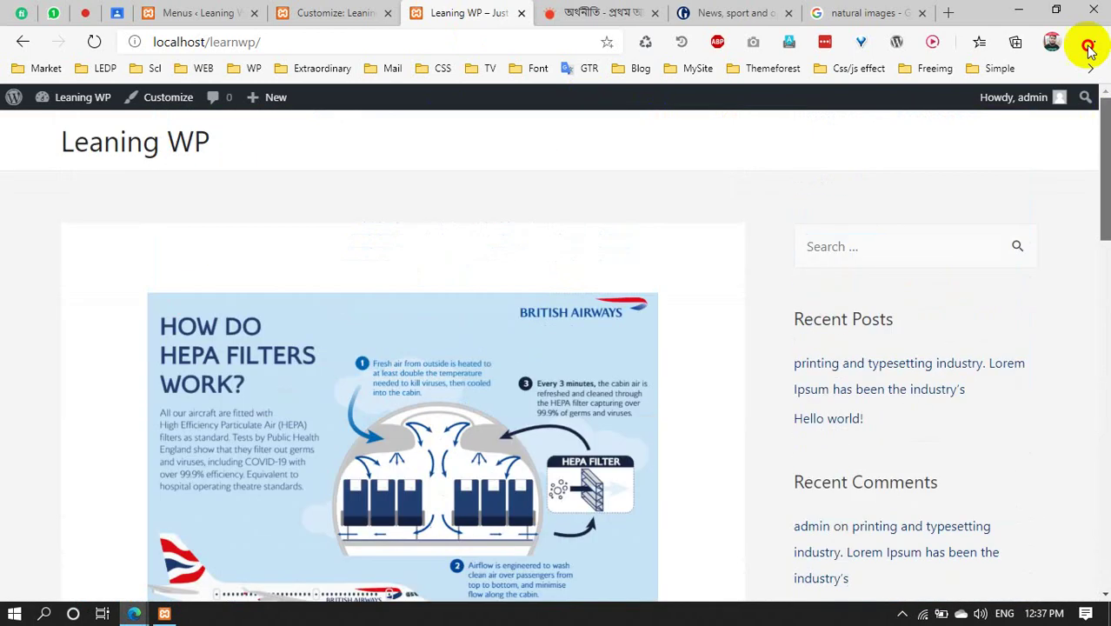
pyautogui.click(329, 10)
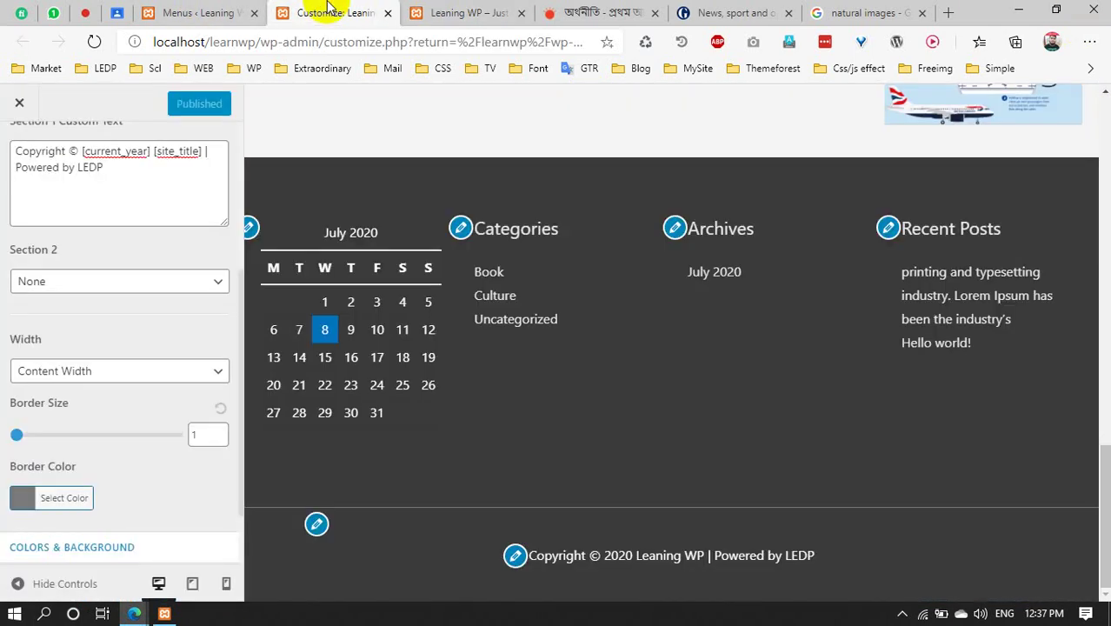
# Review the Pages, Posts and Custom Links sources available for adding items to the main menu on the Menus page
pyautogui.click(222, 10)
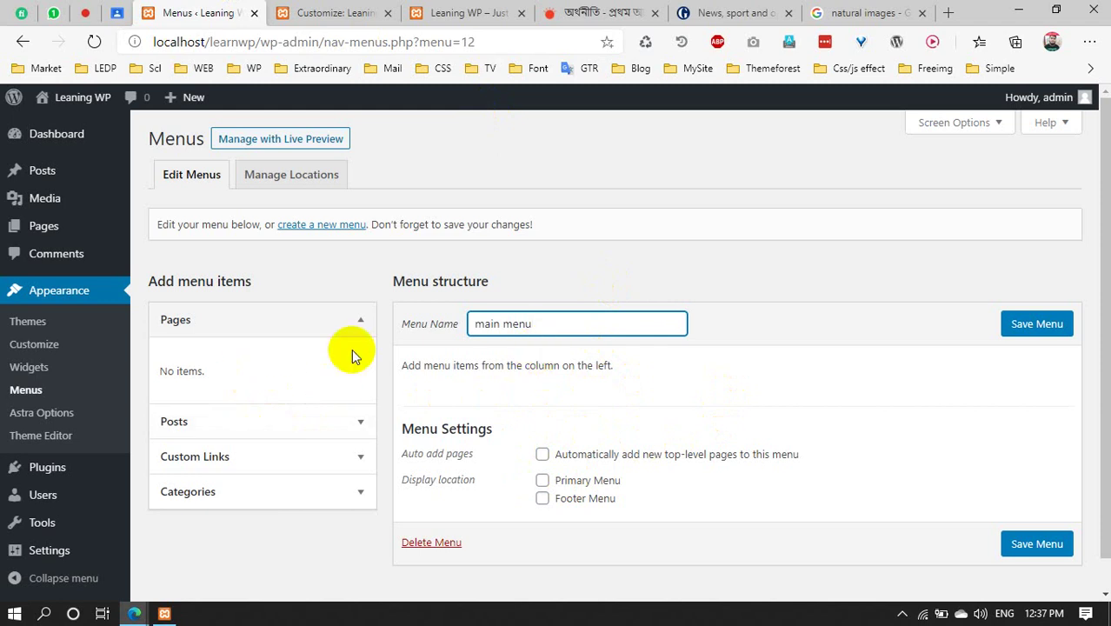
pyautogui.click(184, 323)
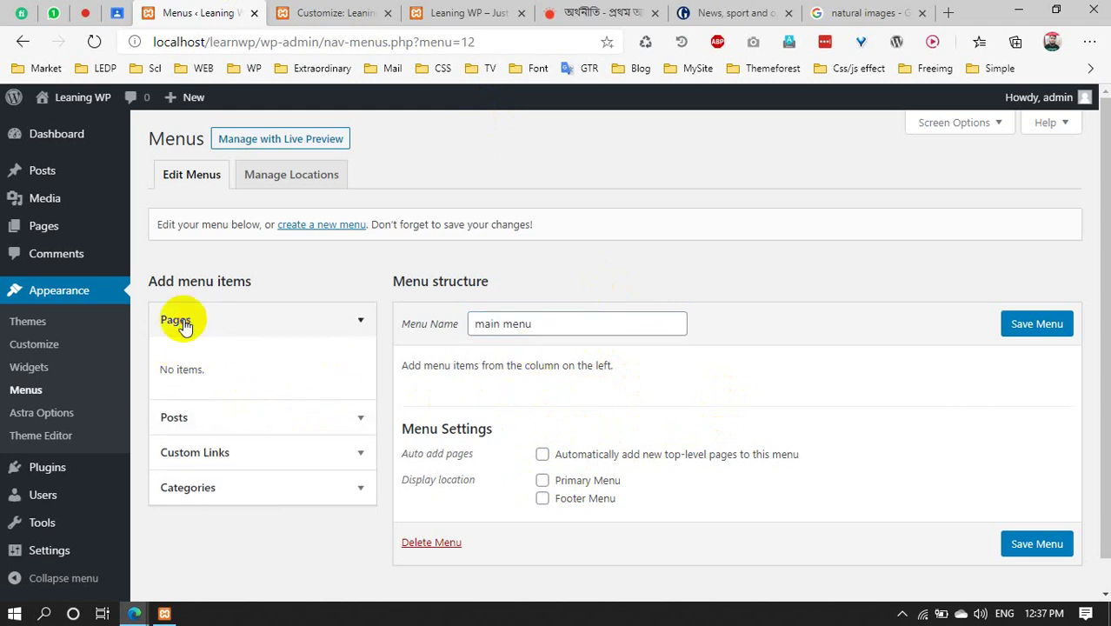
pyautogui.doubleClick(243, 318)
pyautogui.click(231, 359)
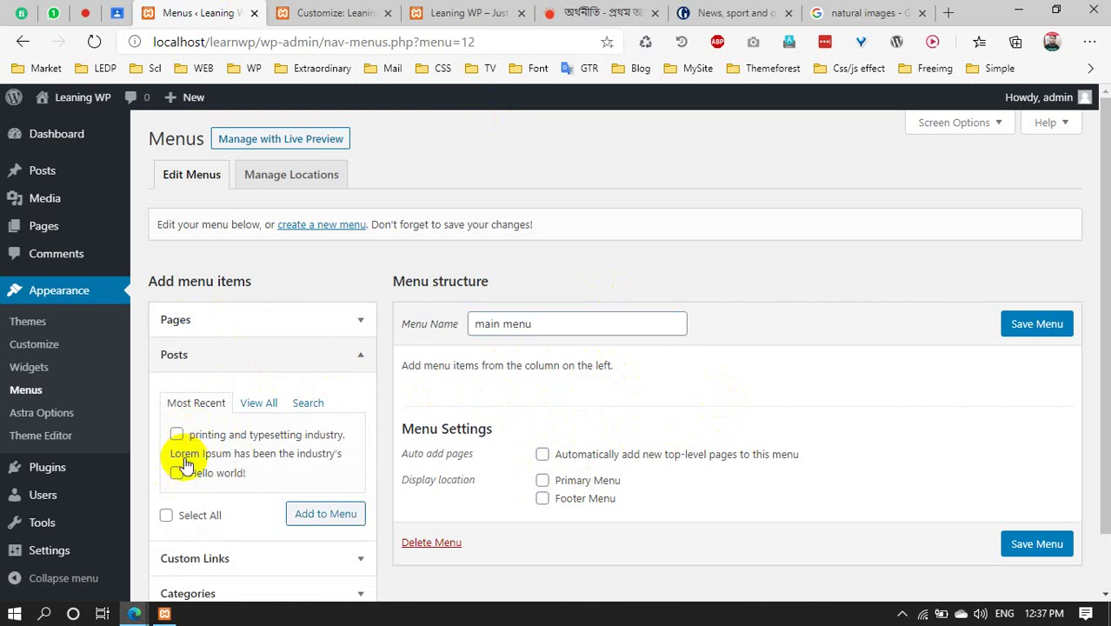
pyautogui.click(213, 358)
pyautogui.click(211, 390)
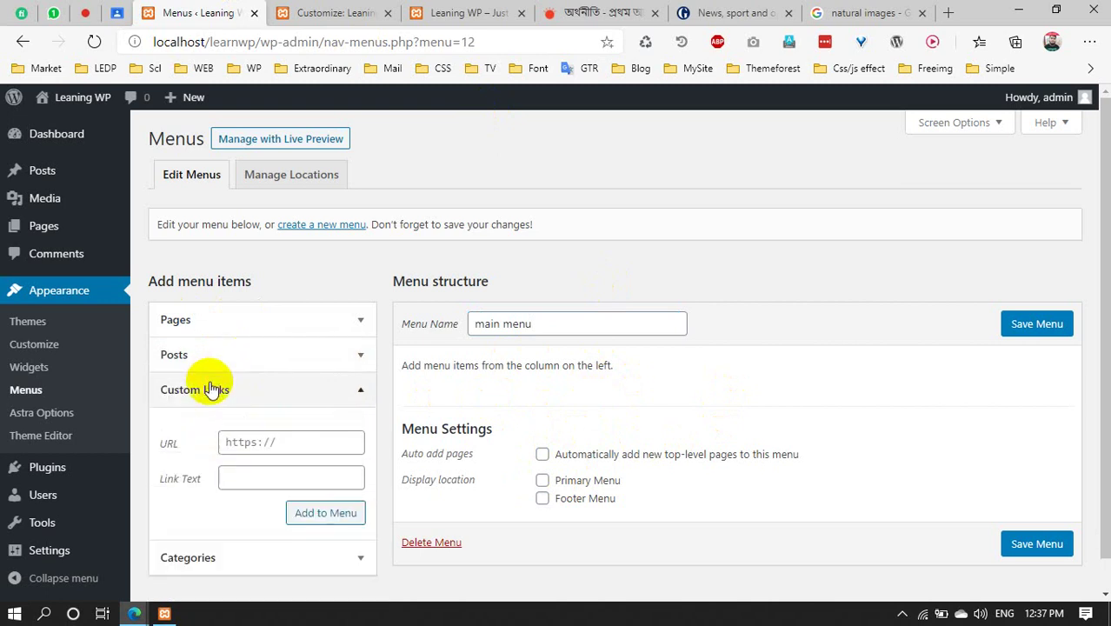
pyautogui.click(242, 320)
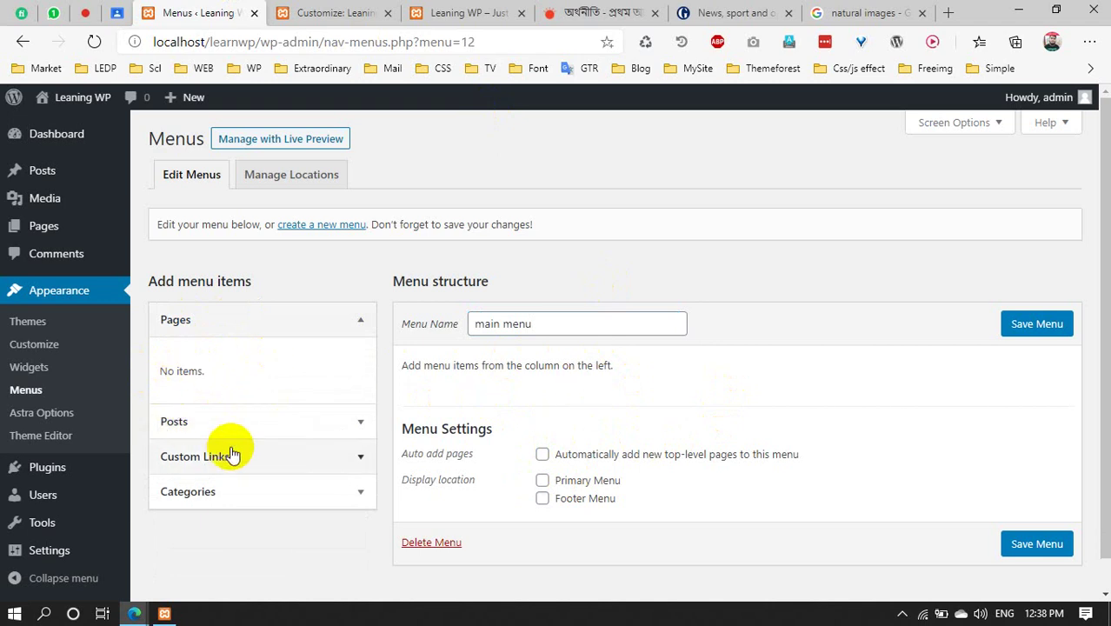
# Add the categories Graphics Design, Web Design, Front-end Development and HTML to the main menu from the full category list
pyautogui.click(223, 493)
pyautogui.scroll(-1, 243, 478)
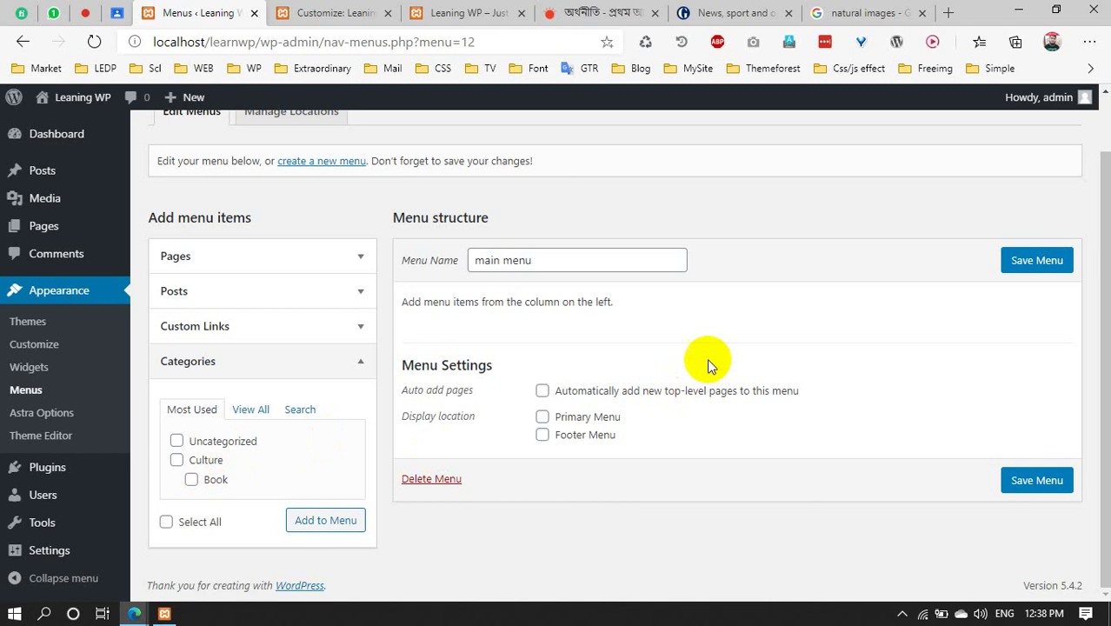
pyautogui.click(192, 482)
pyautogui.click(252, 411)
pyautogui.scroll(-2, 255, 421)
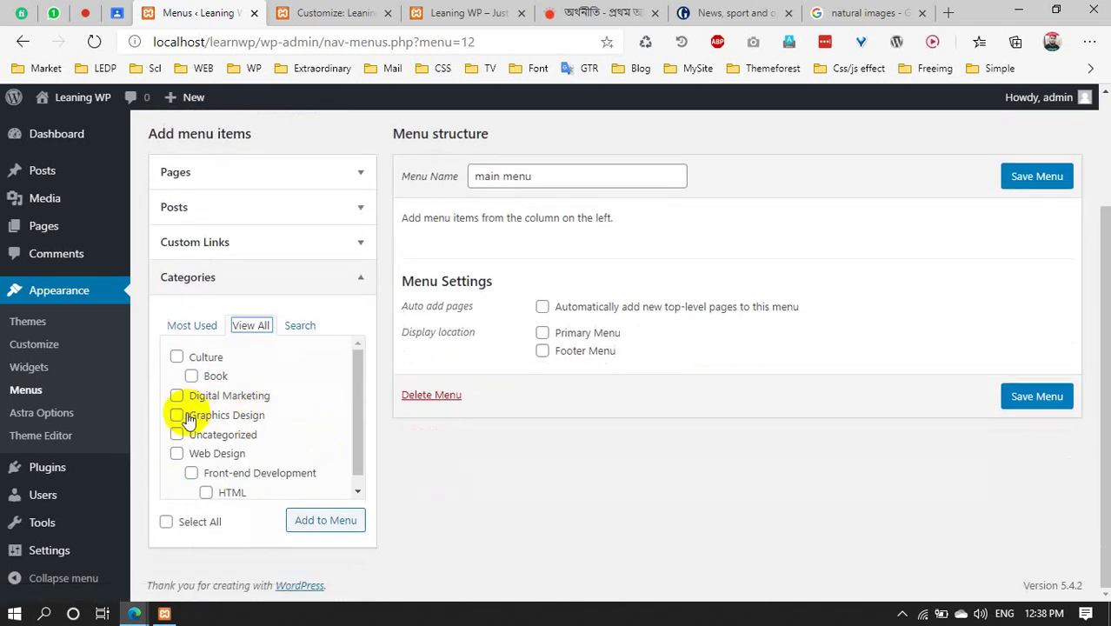
pyautogui.click(206, 492)
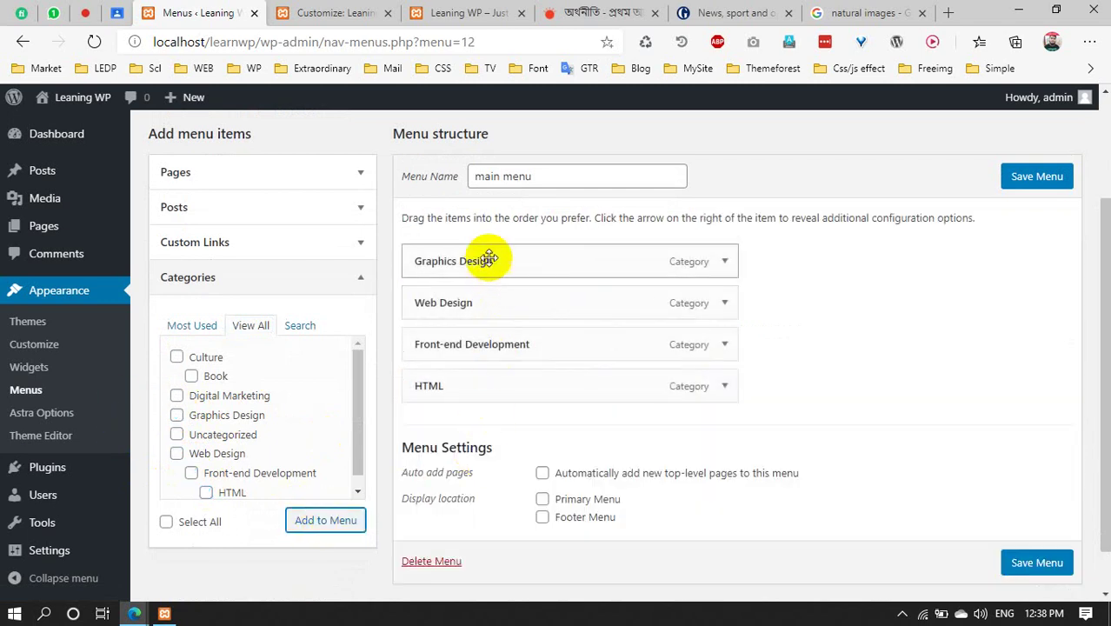
pyautogui.click(278, 292)
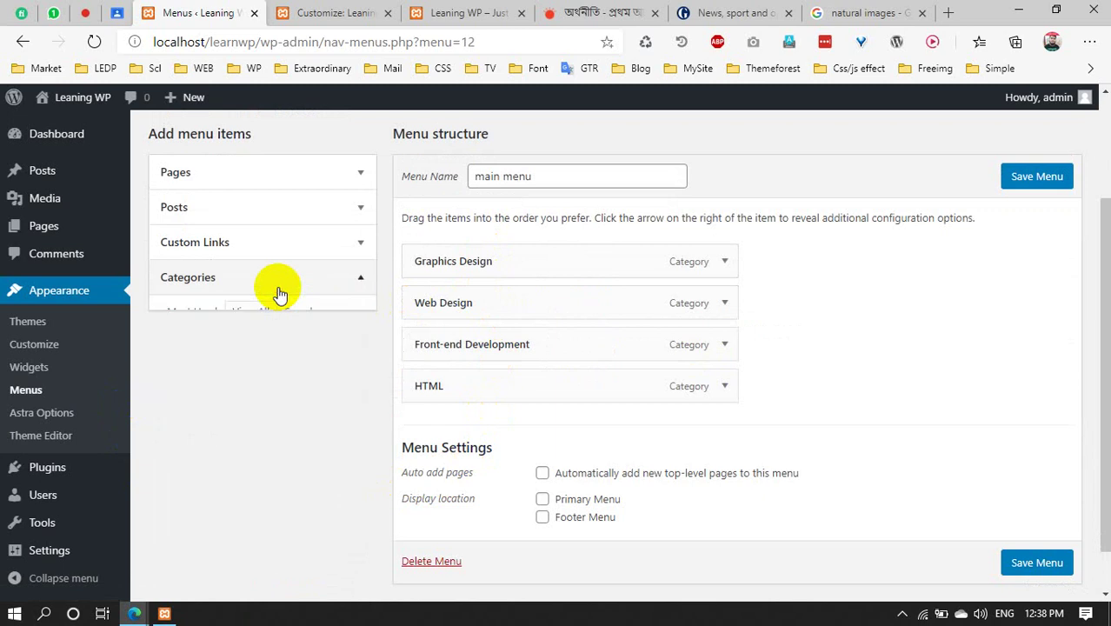
pyautogui.click(277, 290)
pyautogui.click(283, 285)
pyautogui.click(294, 261)
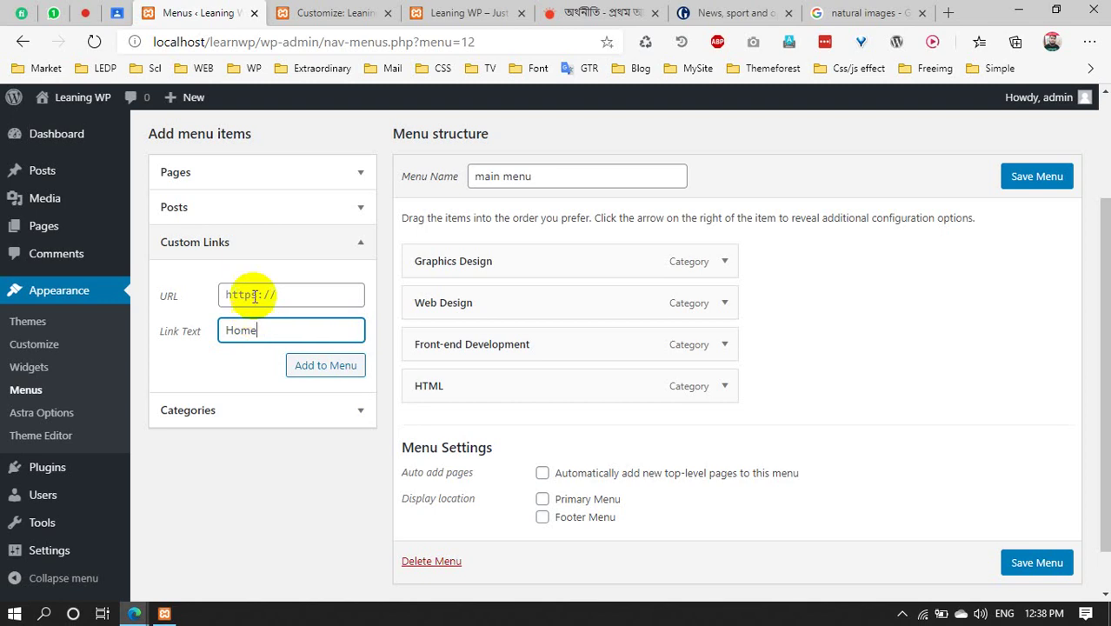
pyautogui.click(254, 296)
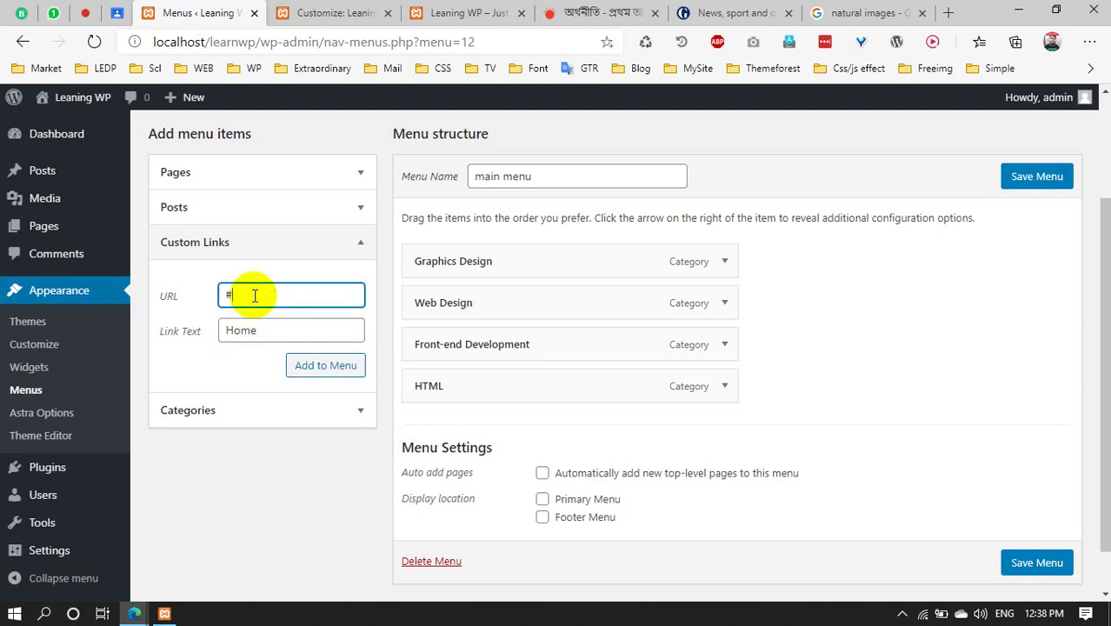
pyautogui.moveTo(155, 41); pyautogui.dragTo(257, 42)
pyautogui.hotkey('ctrl', 'c')
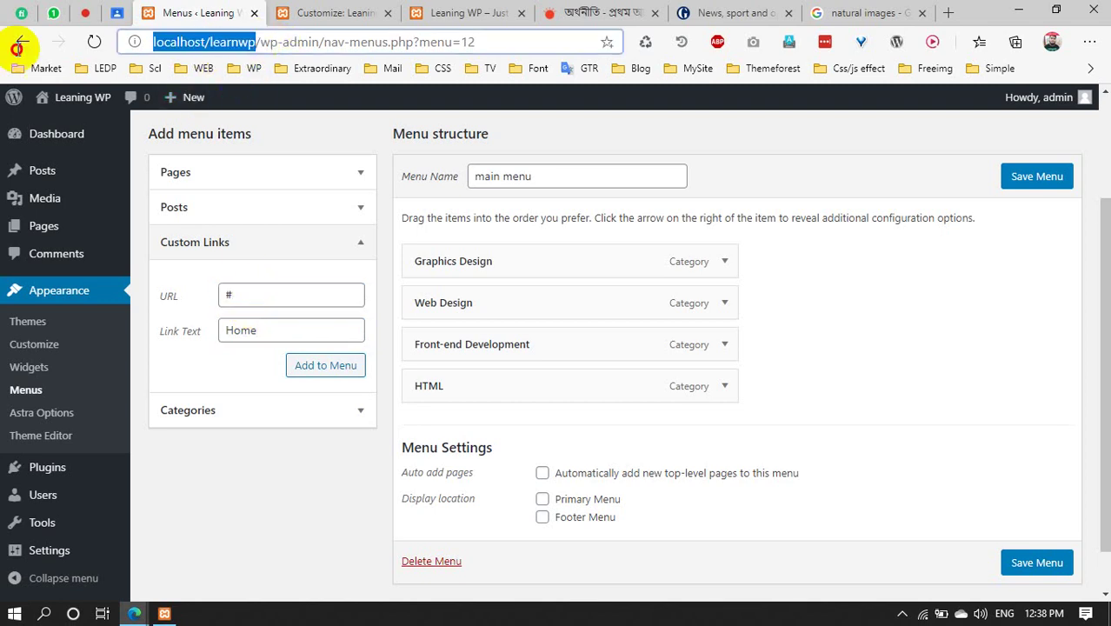
pyautogui.doubleClick(241, 296)
pyautogui.hotkey('ctrl', 'v')
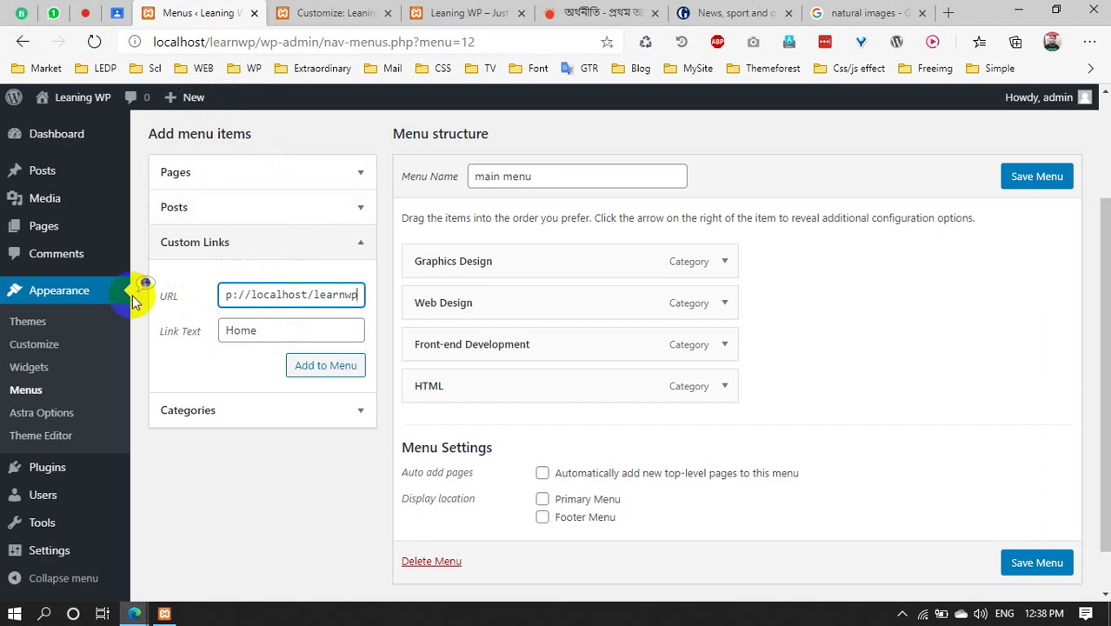
# List all posts available as menu items, and save the main menu
pyautogui.click(258, 245)
pyautogui.click(256, 214)
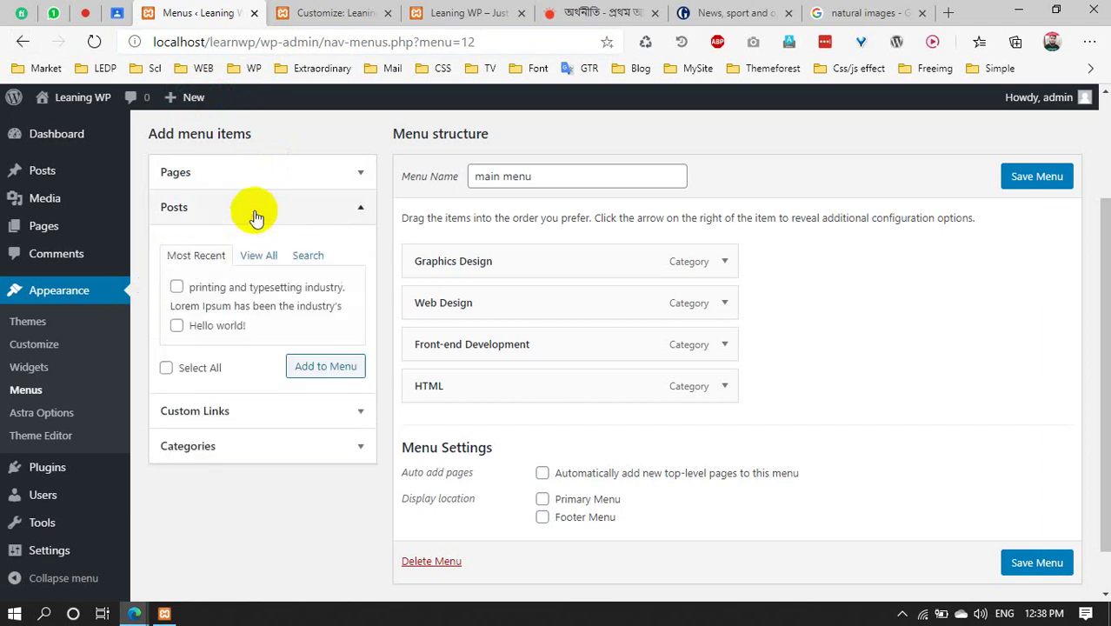
pyautogui.click(252, 263)
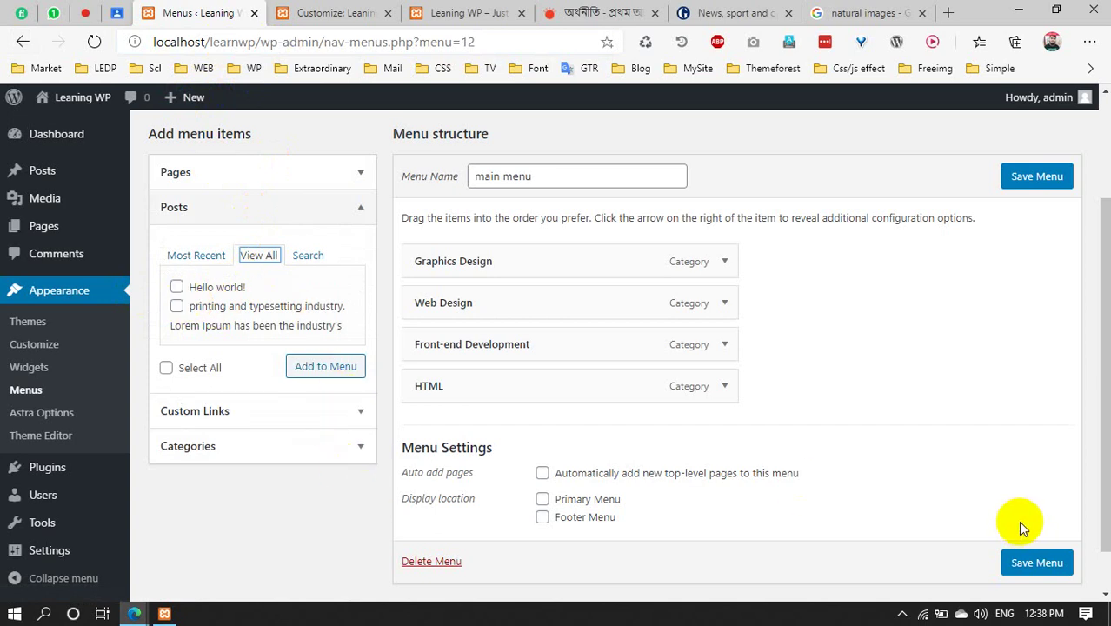
pyautogui.click(1039, 563)
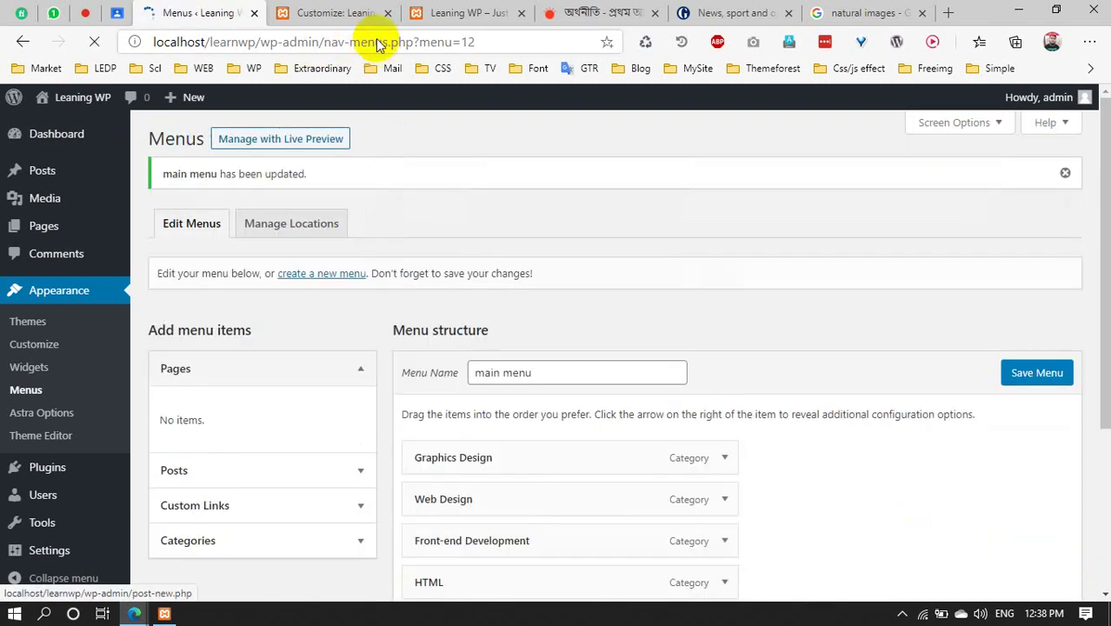
# Reload the live site and check its header for the menu
pyautogui.click(487, 7)
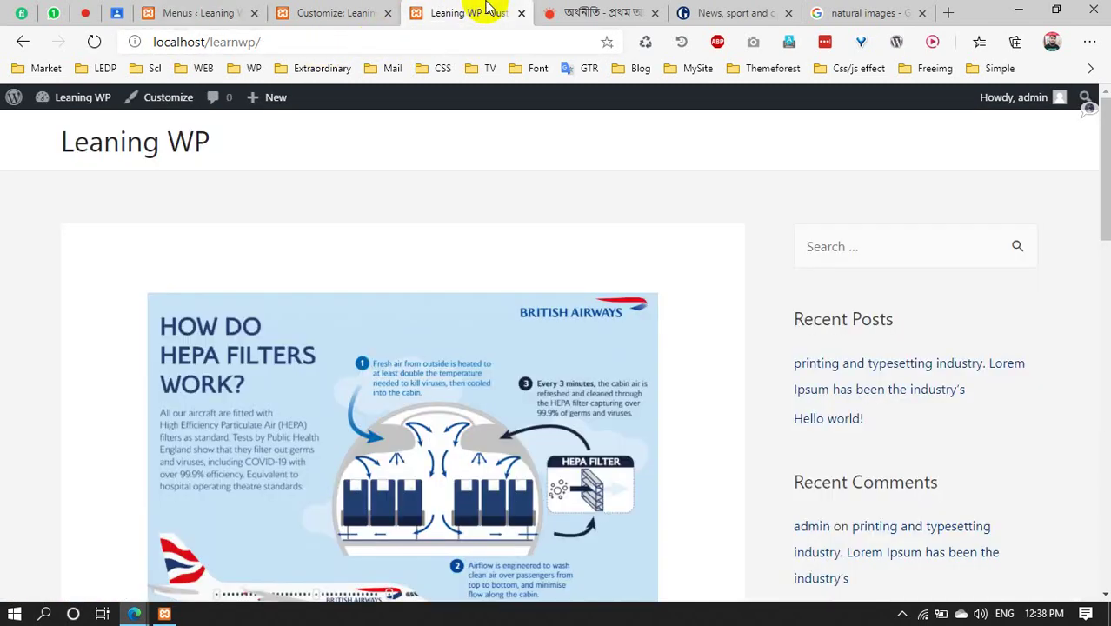
pyautogui.click(92, 43)
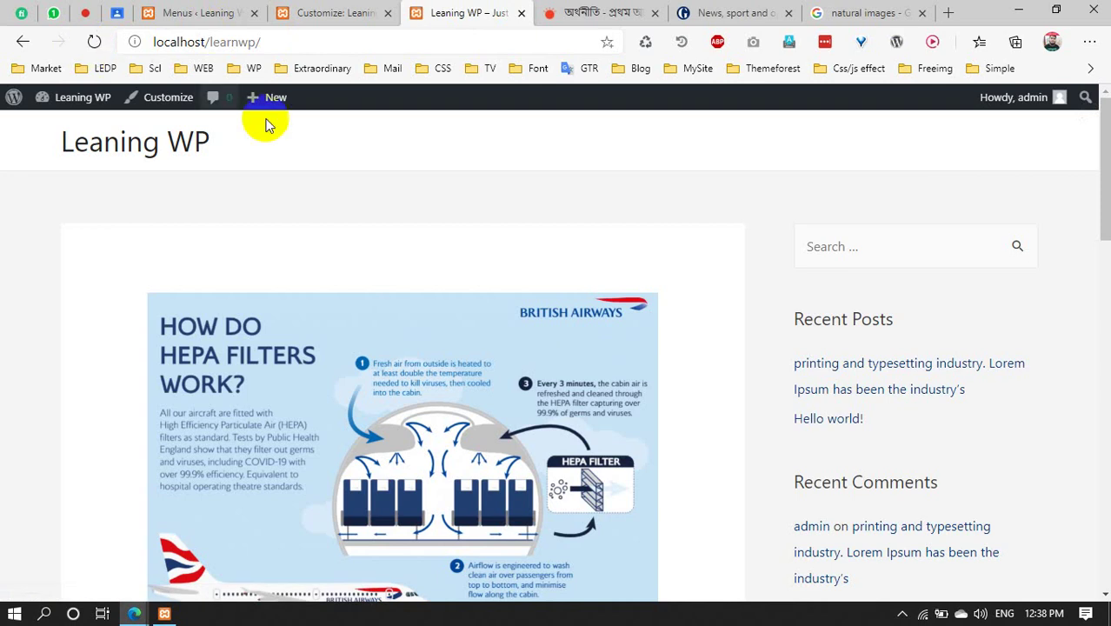
pyautogui.scroll(-2, 537, 364)
pyautogui.scroll(1, 537, 363)
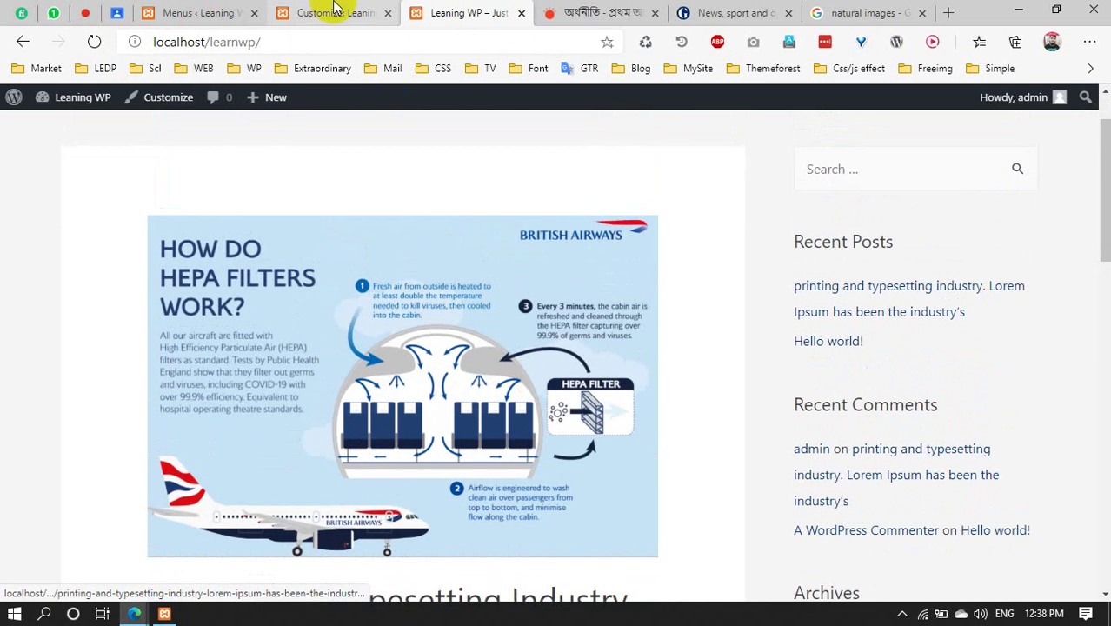
# Set the main menu's display location to Primary Menu on the Menus page and save the menu
pyautogui.click(323, 12)
pyautogui.click(189, 13)
pyautogui.scroll(-3, 492, 420)
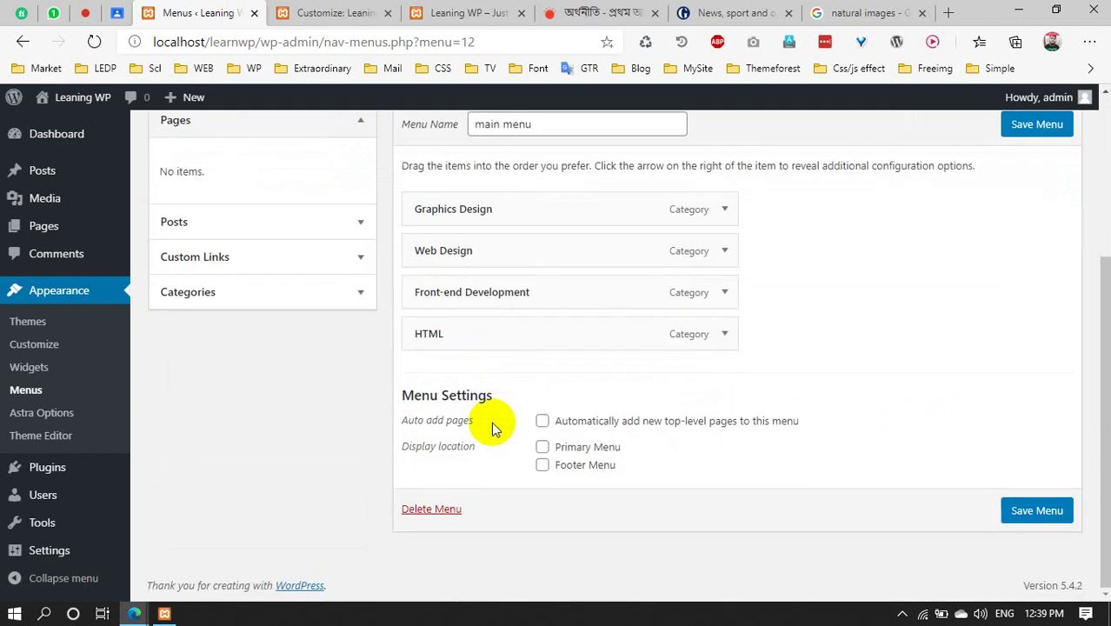
pyautogui.click(1037, 513)
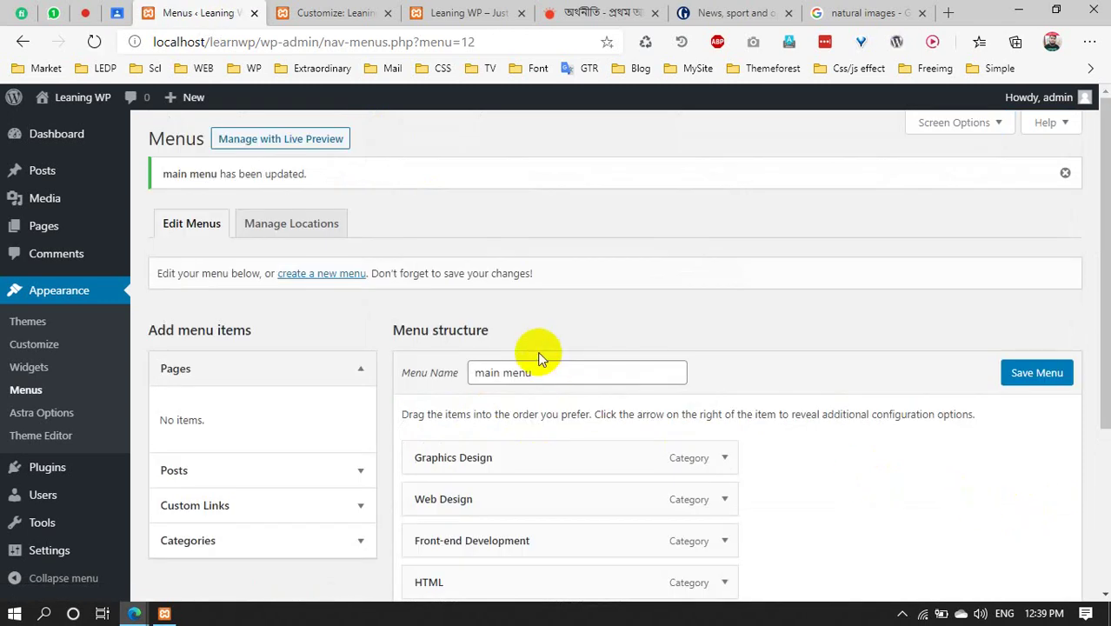
# Reload the live home page and open Web Design from its header menu
pyautogui.click(443, 12)
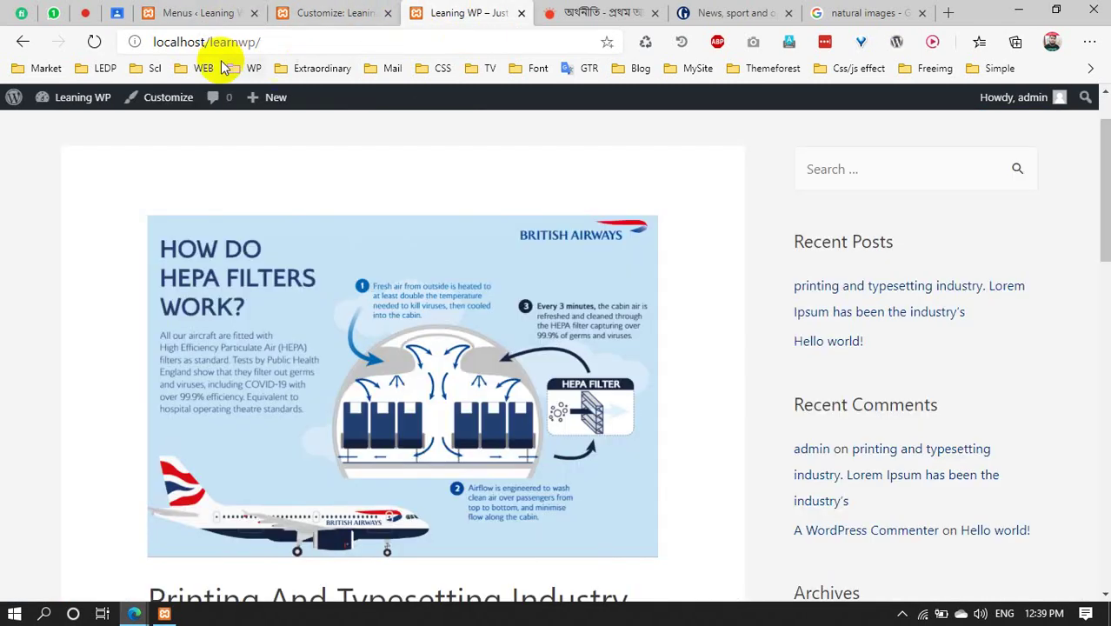
pyautogui.click(94, 44)
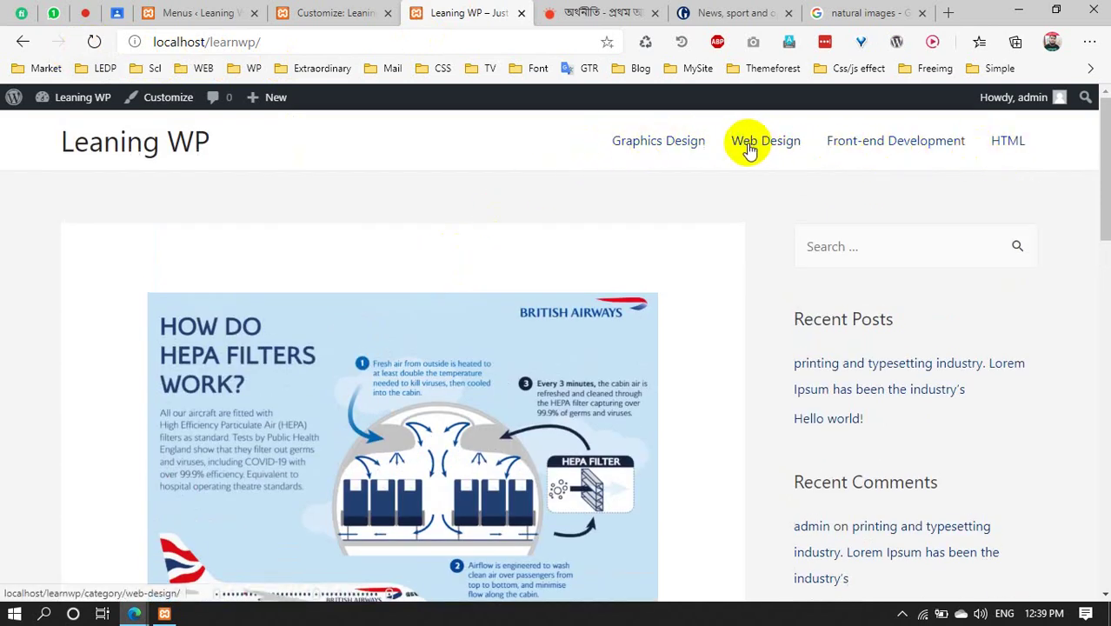
pyautogui.click(762, 150)
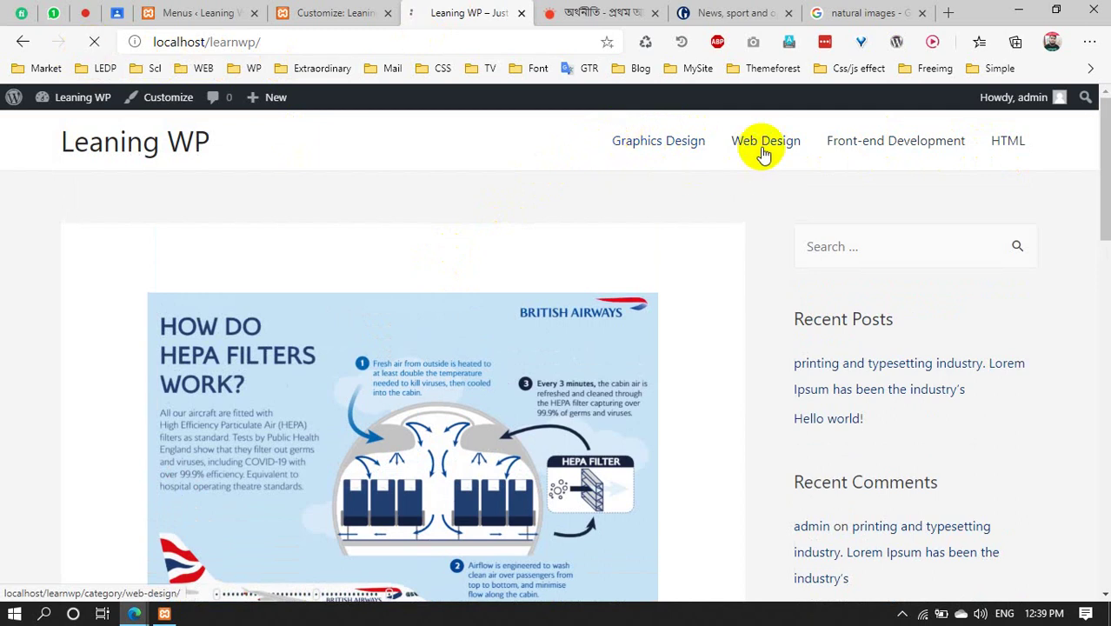
# Examine the Web Design category page's address, heading and content on the live site
pyautogui.click(319, 43)
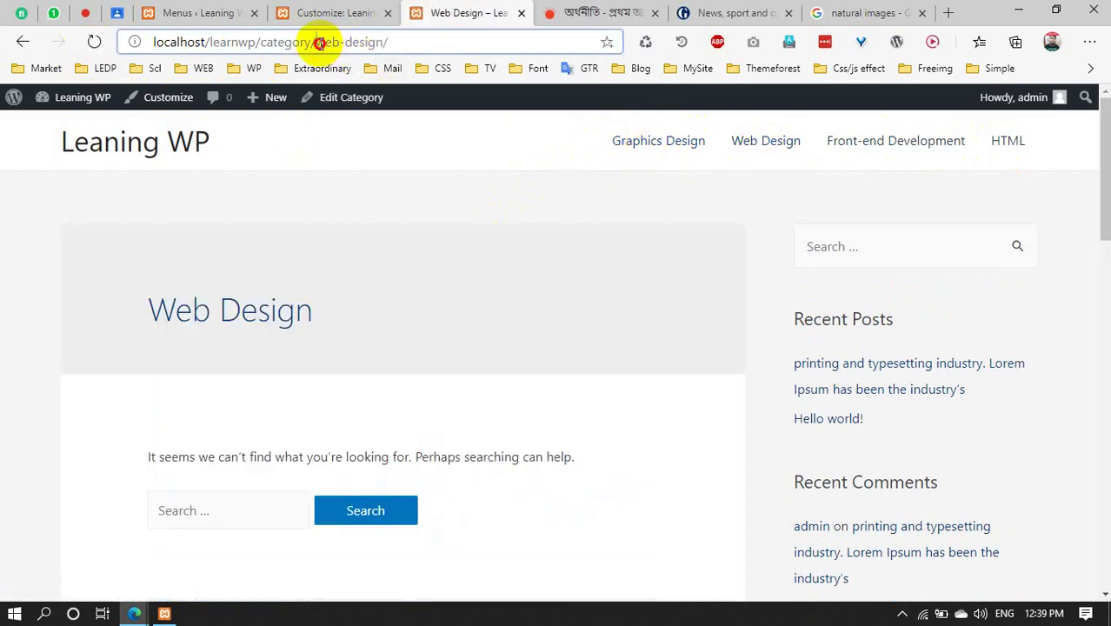
pyautogui.doubleClick(319, 42)
pyautogui.scroll(-3, 276, 515)
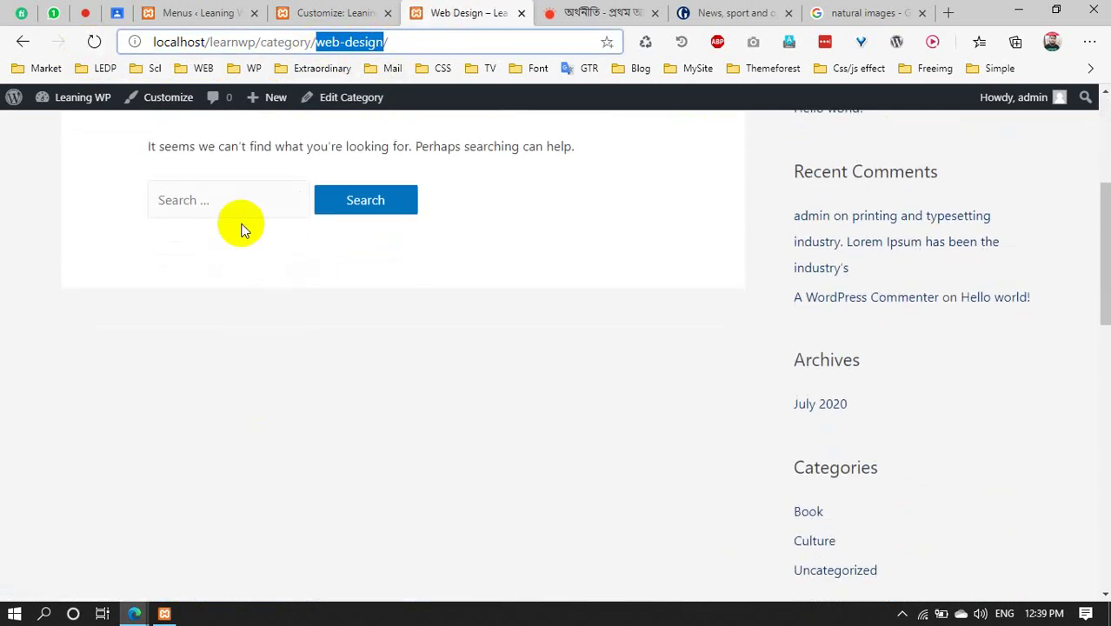
pyautogui.scroll(1, 242, 228)
pyautogui.moveTo(201, 224); pyautogui.dragTo(554, 224)
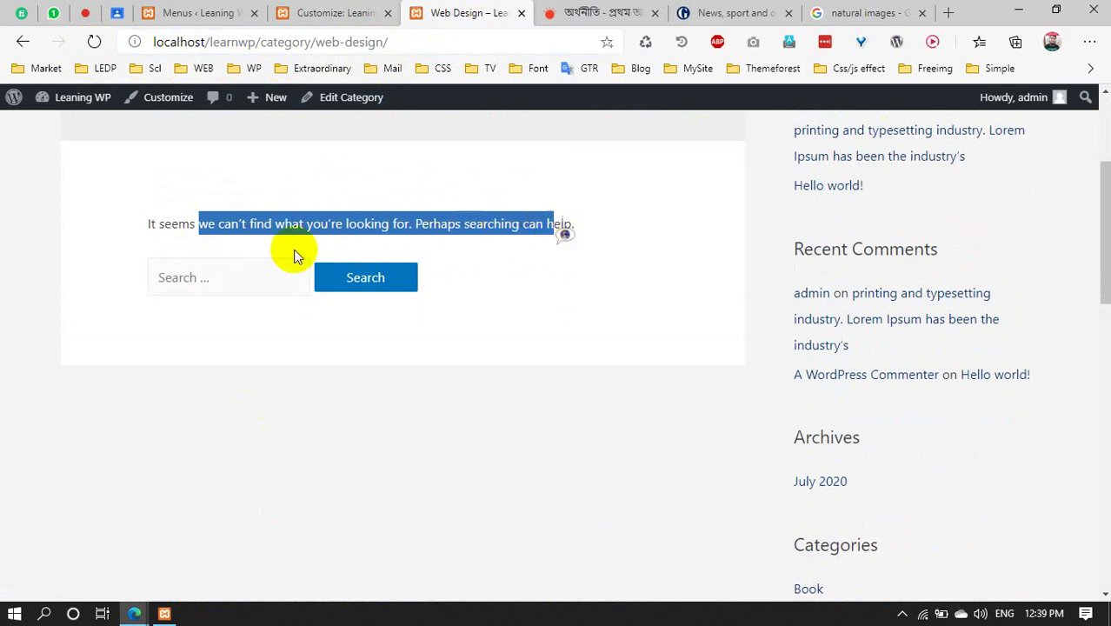
pyautogui.scroll(3, 238, 284)
pyautogui.moveTo(356, 306); pyautogui.dragTo(152, 313)
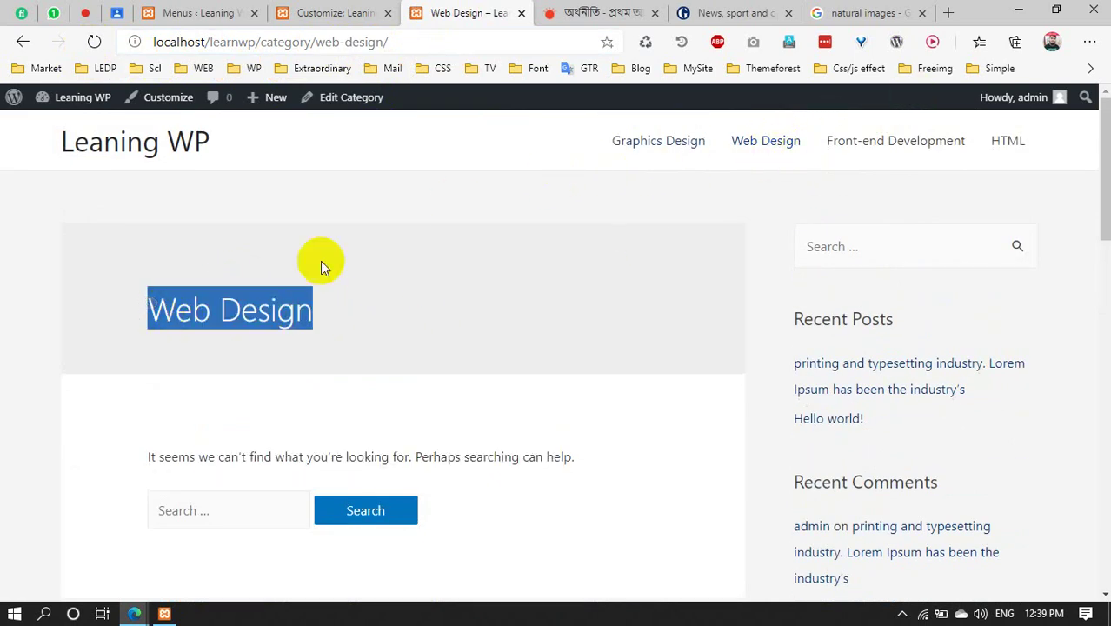
pyautogui.click(397, 319)
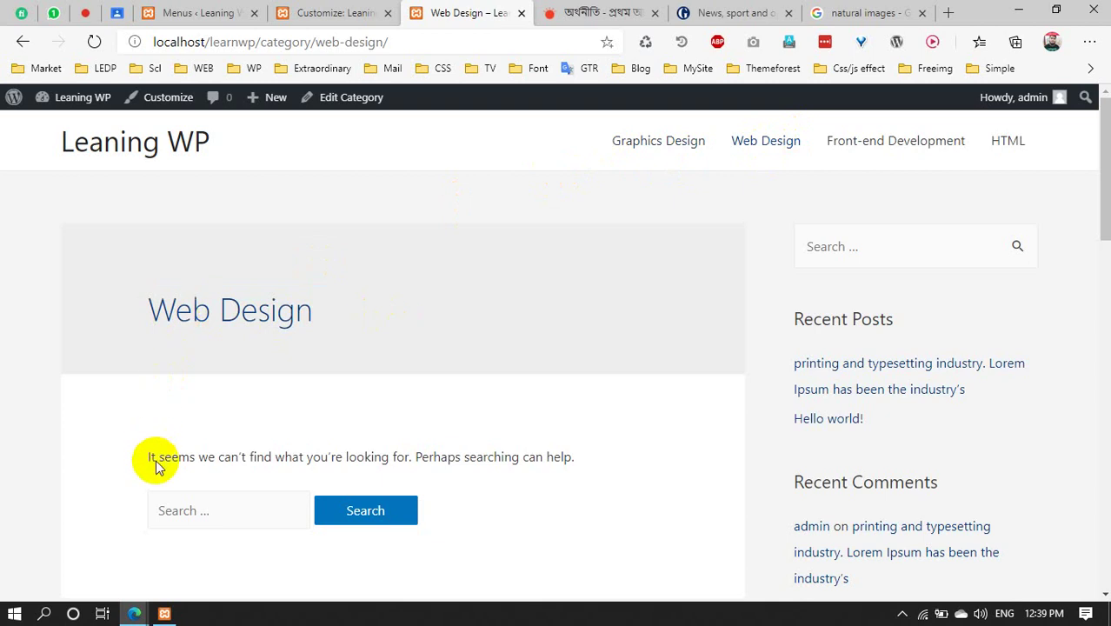
# Return to the Menus page and remove the Web Design item from the main menu
pyautogui.click(356, 11)
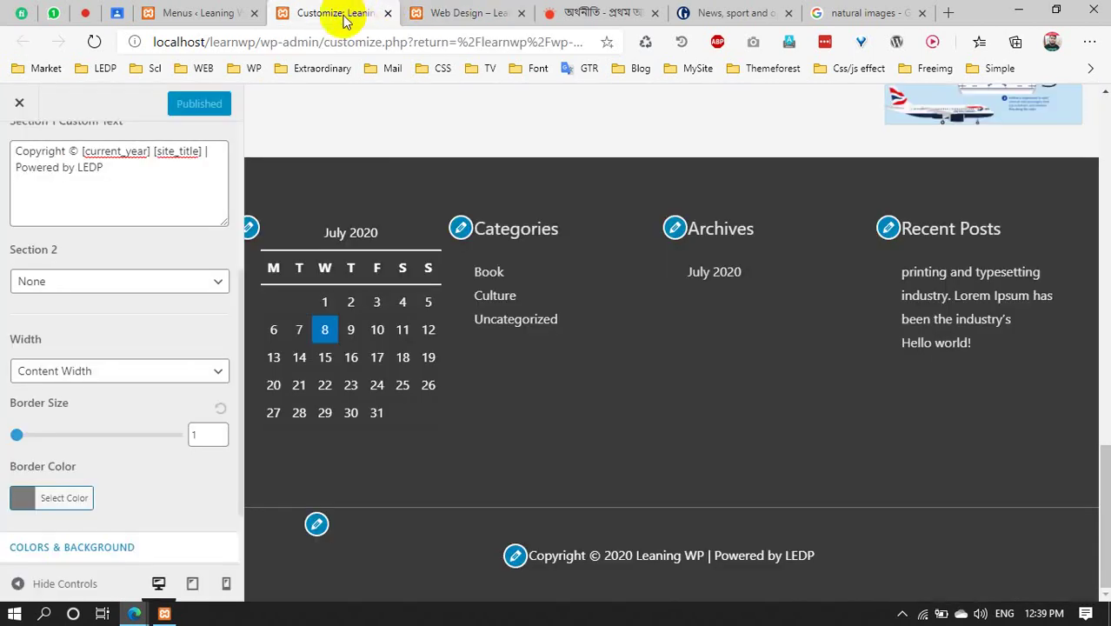
pyautogui.click(214, 7)
pyautogui.scroll(-3, 521, 391)
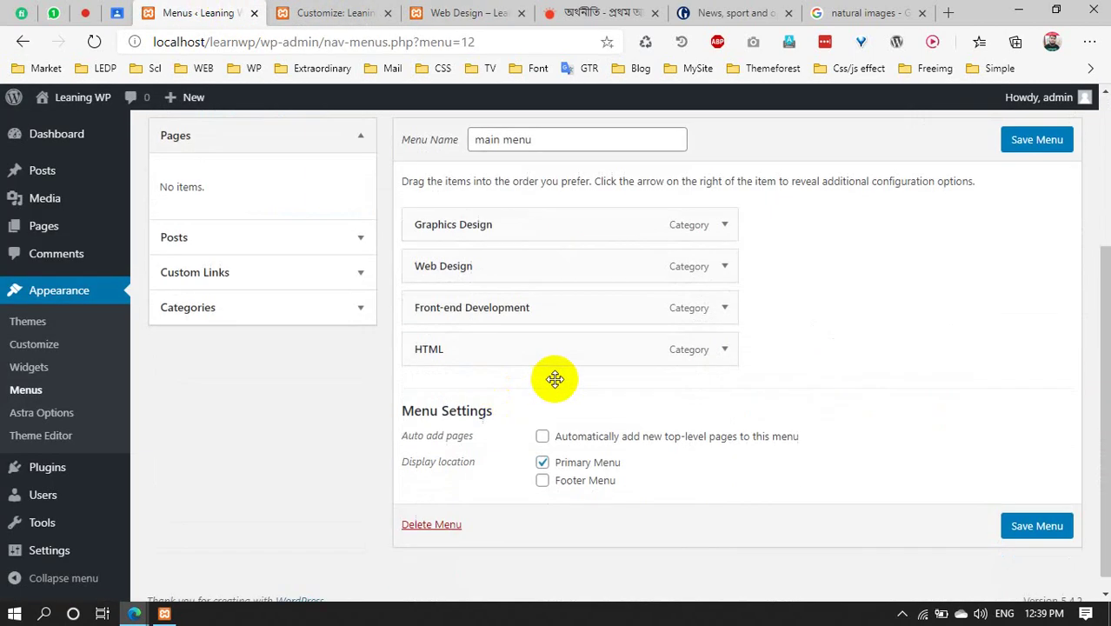
pyautogui.click(723, 269)
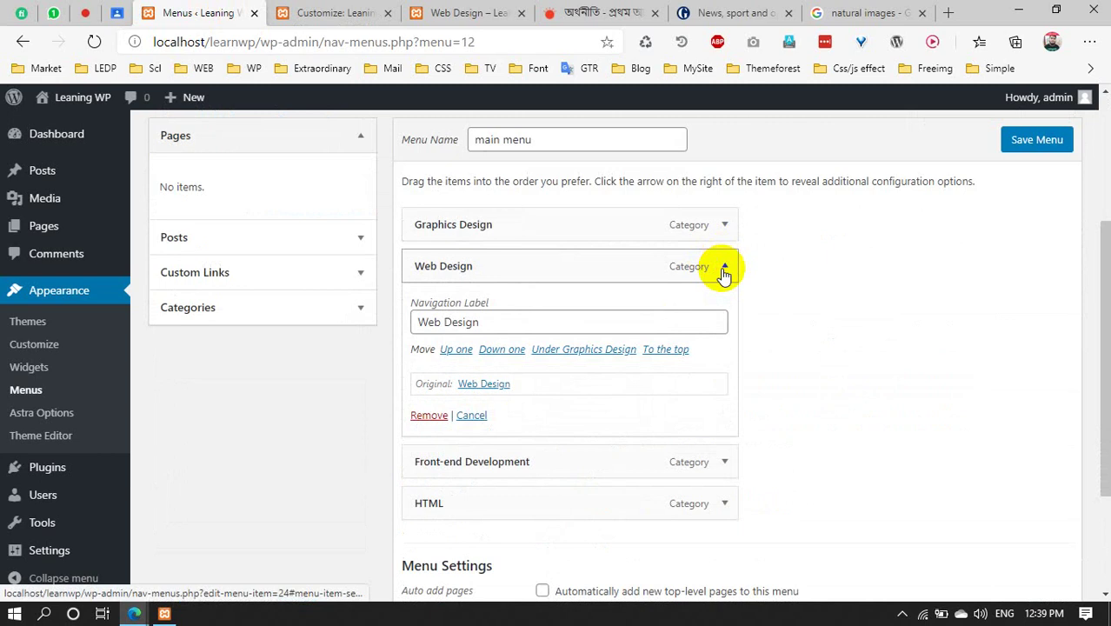
pyautogui.click(724, 269)
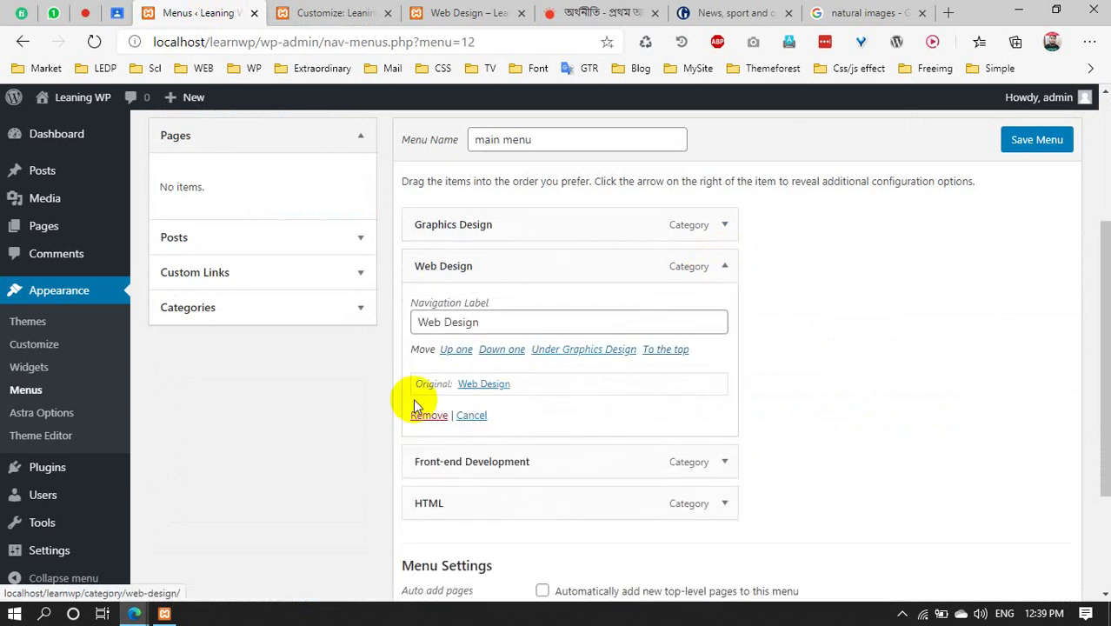
pyautogui.click(447, 416)
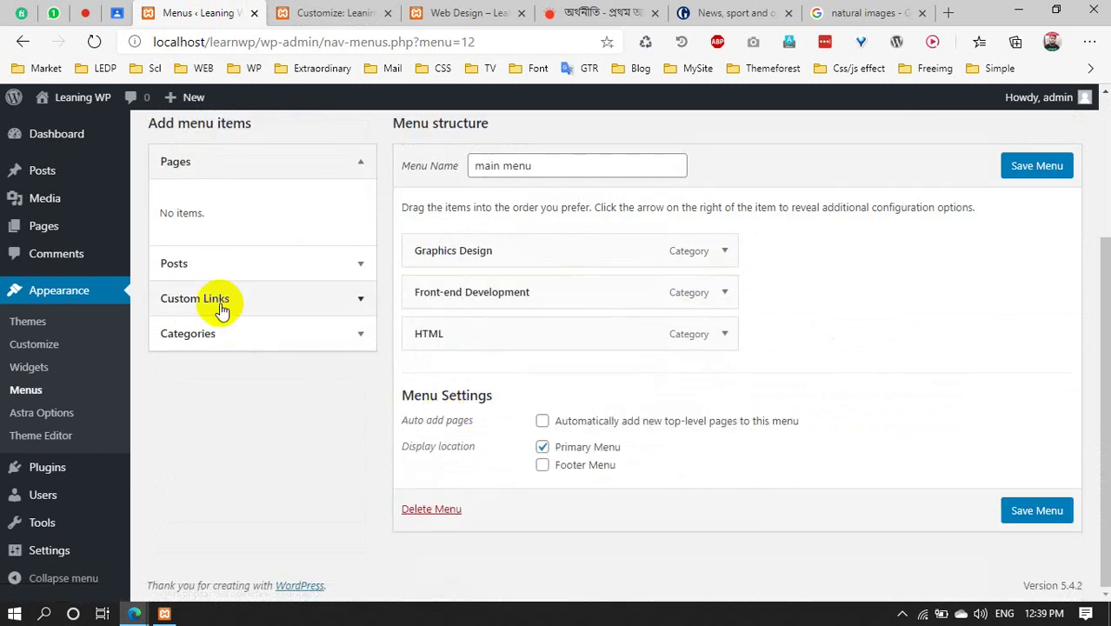
# Add the Hello world! post to the main menu, place it directly below Graphics Design and save the menu
pyautogui.click(198, 256)
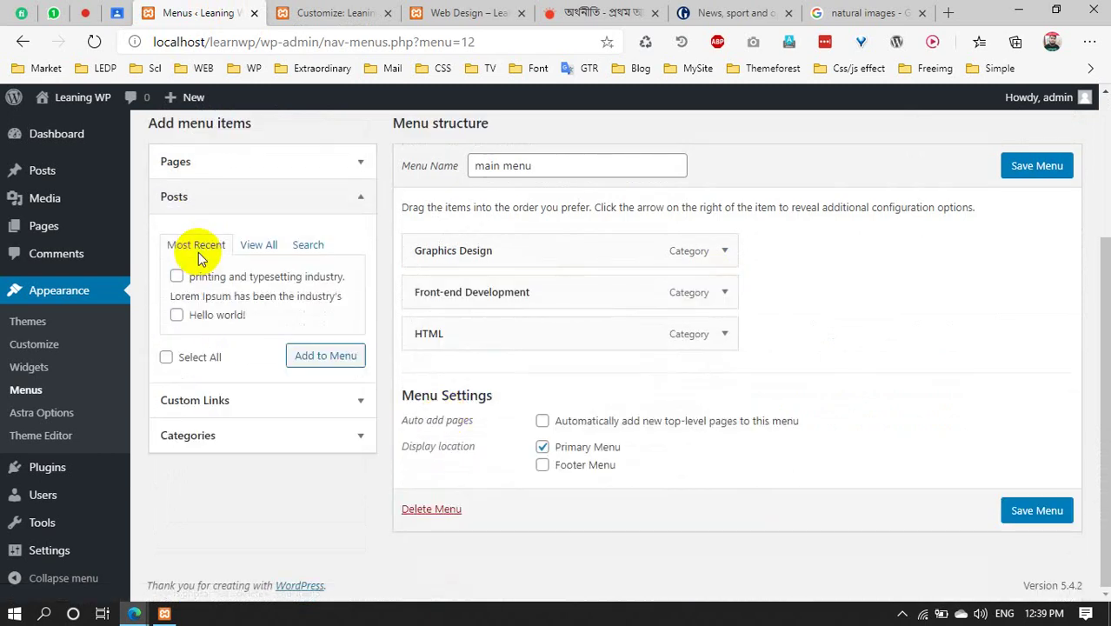
pyautogui.click(176, 315)
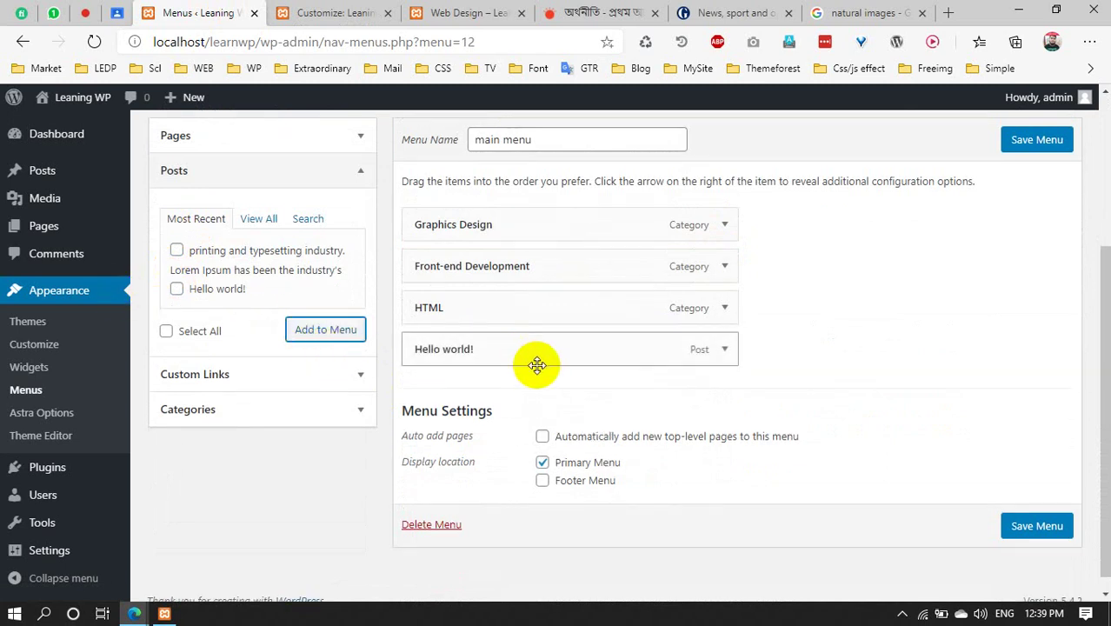
pyautogui.moveTo(532, 364); pyautogui.dragTo(524, 308)
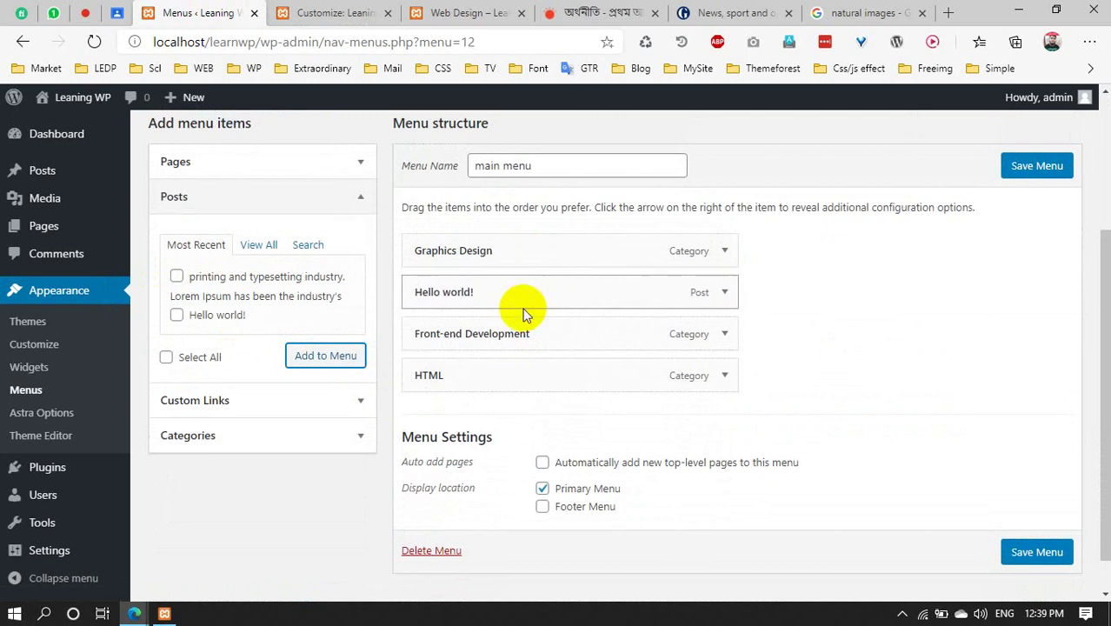
pyautogui.click(1037, 551)
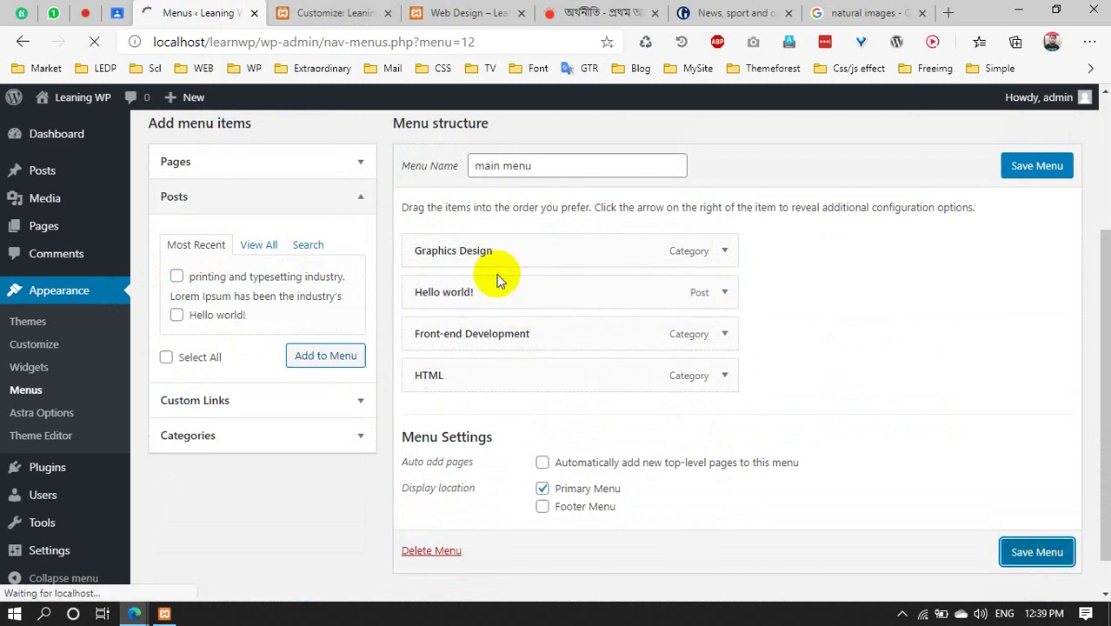
# Reload the live Web Design page to check the header menu
pyautogui.click(351, 13)
pyautogui.click(446, 16)
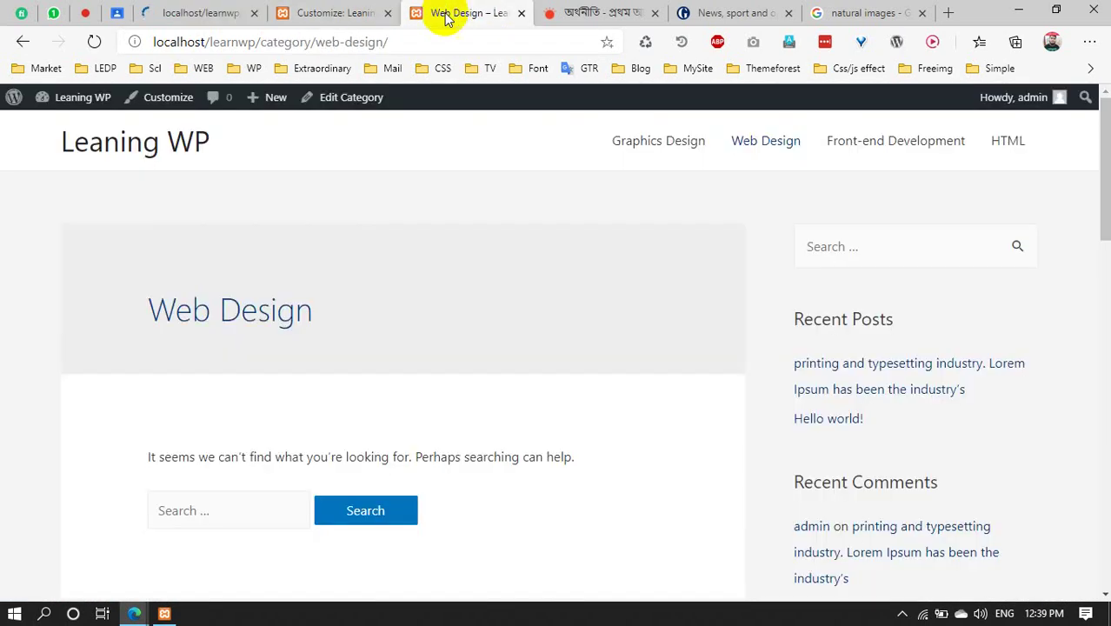
pyautogui.click(94, 42)
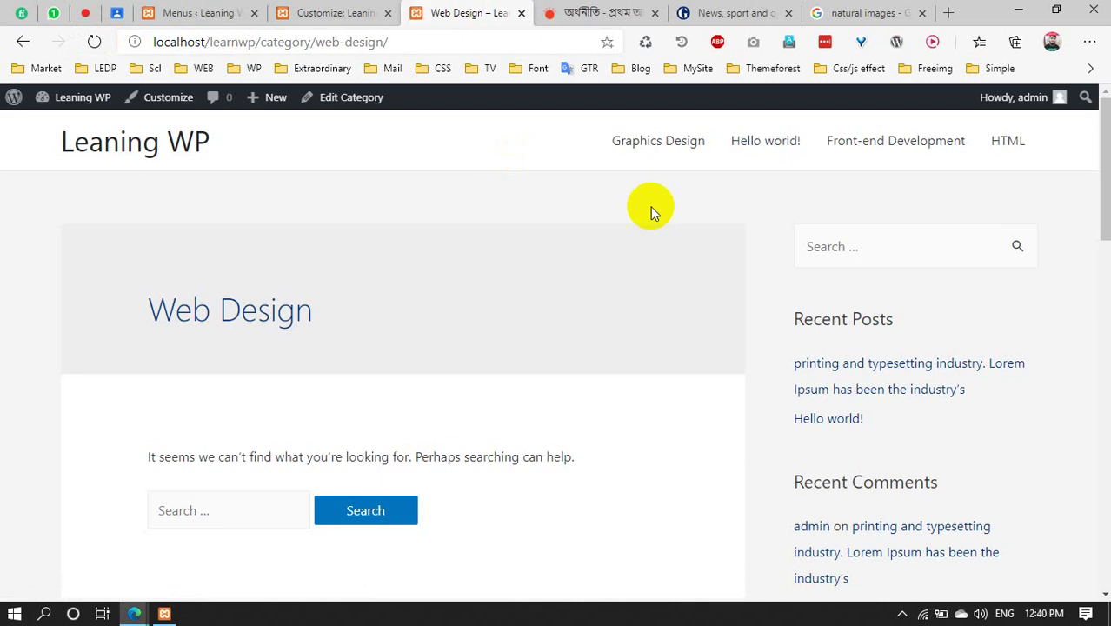
# Make Hello world! a sub item of Graphics Design in the main menu and save the menu
pyautogui.click(218, 12)
pyautogui.scroll(-2, 660, 348)
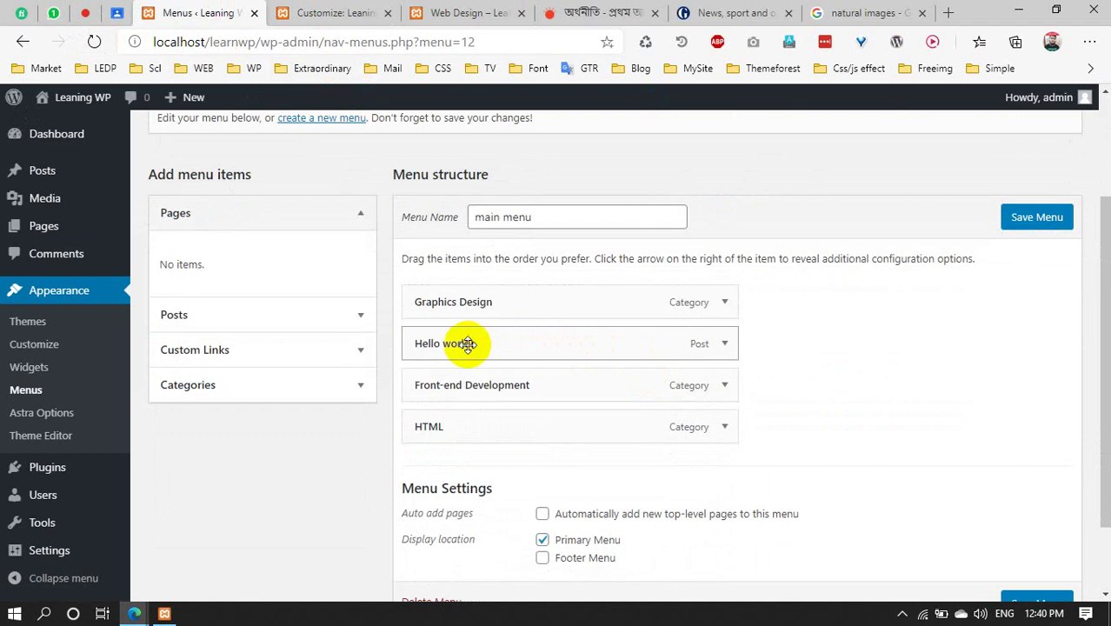
pyautogui.moveTo(484, 344); pyautogui.dragTo(498, 345)
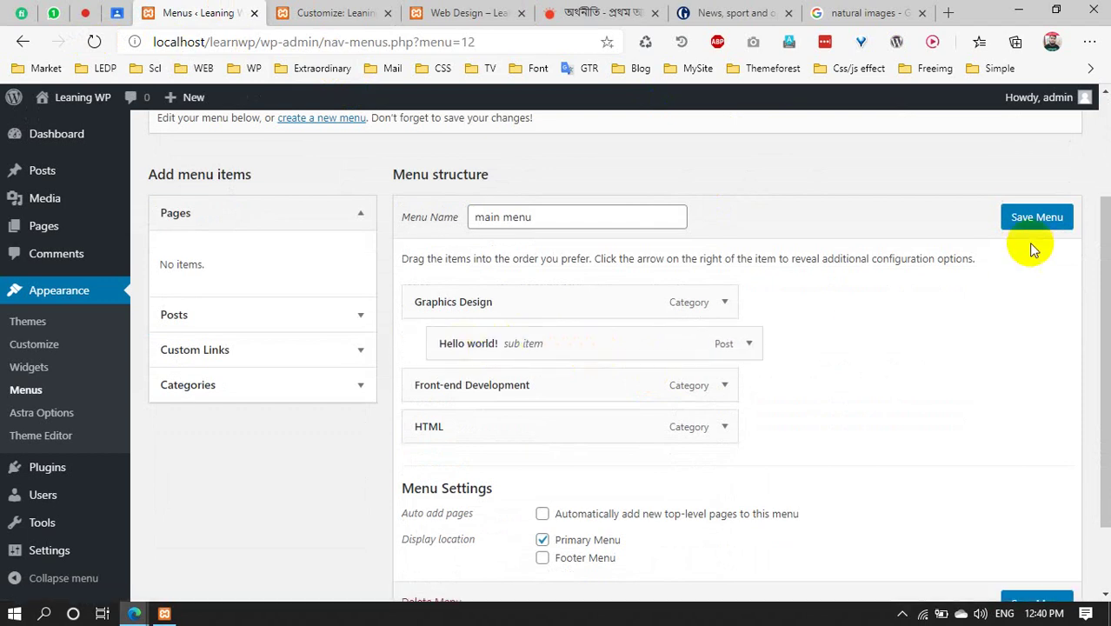
pyautogui.click(1038, 217)
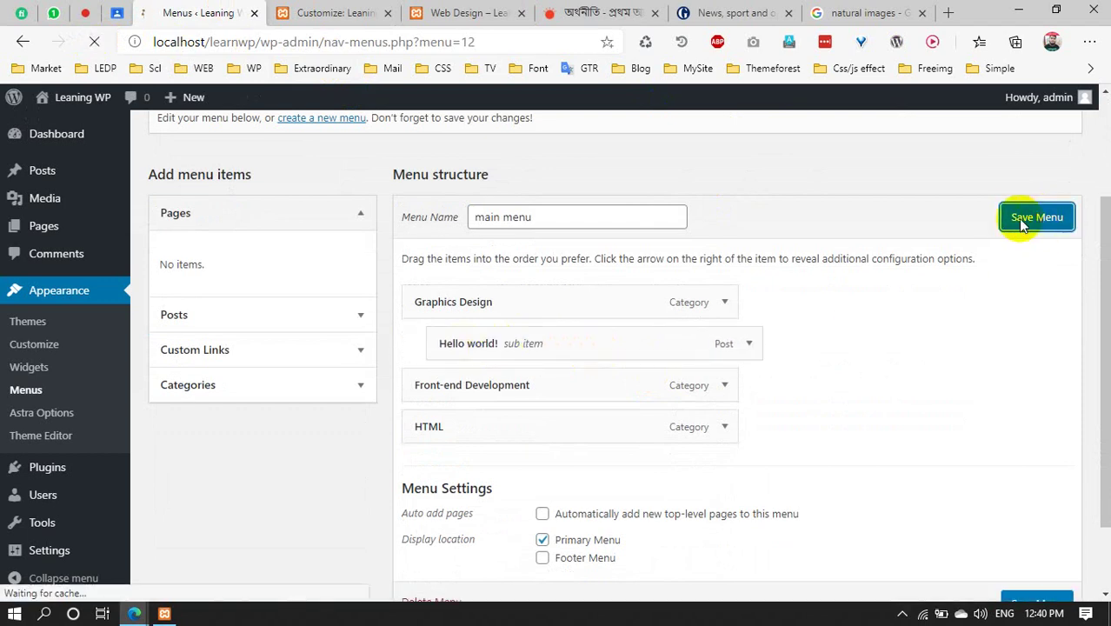
# Reload the live site page and reveal the submenu under Graphics Design in the header
pyautogui.click(434, 10)
pyautogui.click(94, 43)
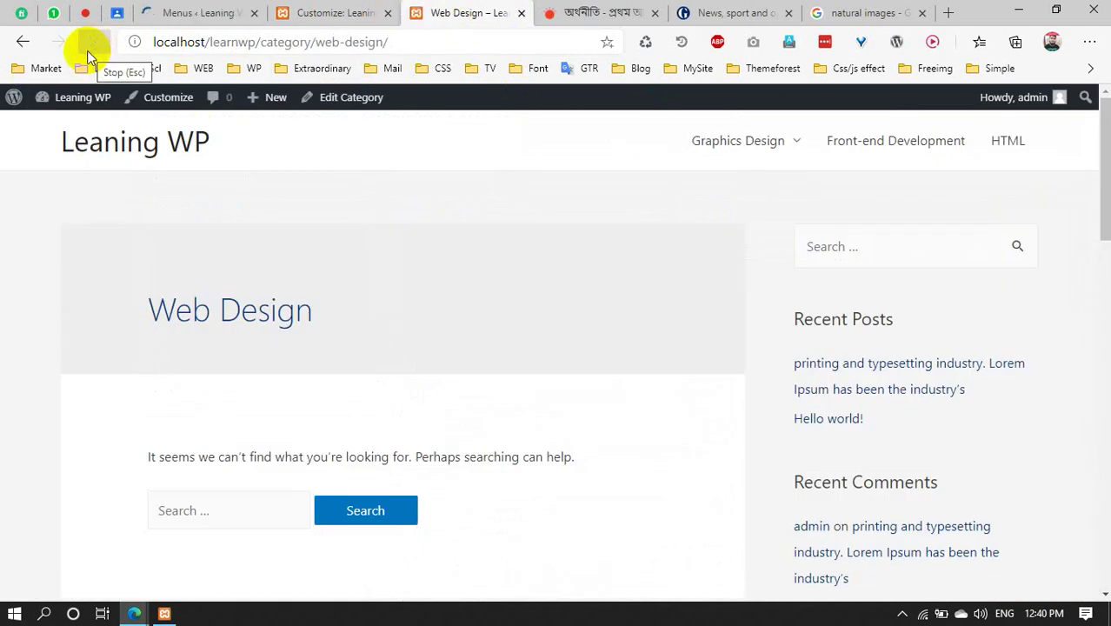
pyautogui.moveTo(768, 149)
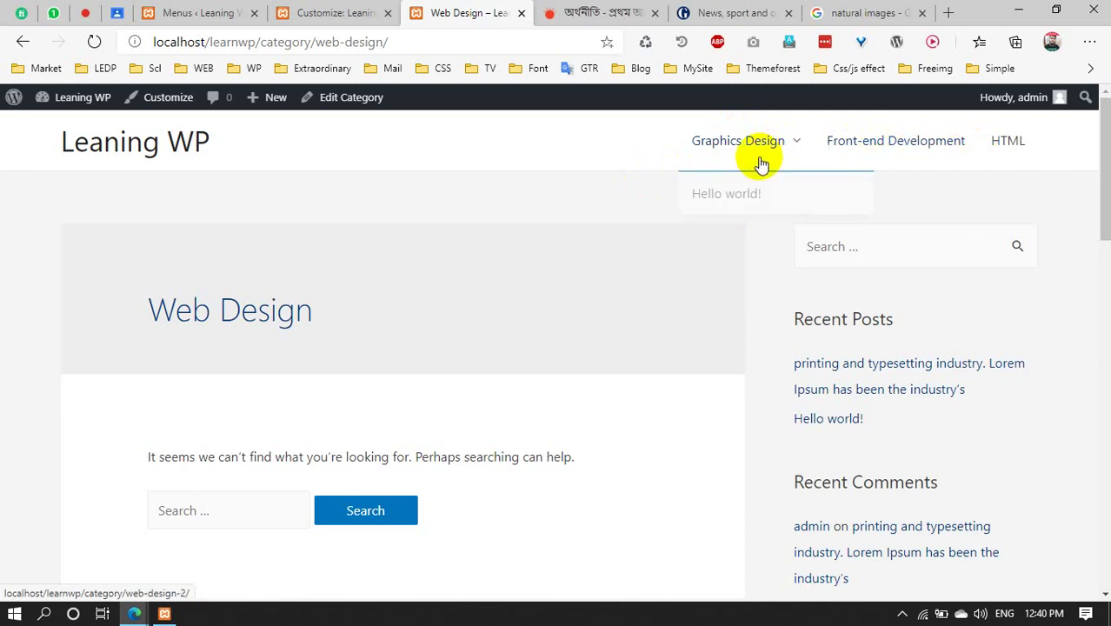
# On the Menus page, nest Front-end Development as a sub item under Hello world! and save the menu
pyautogui.click(317, 14)
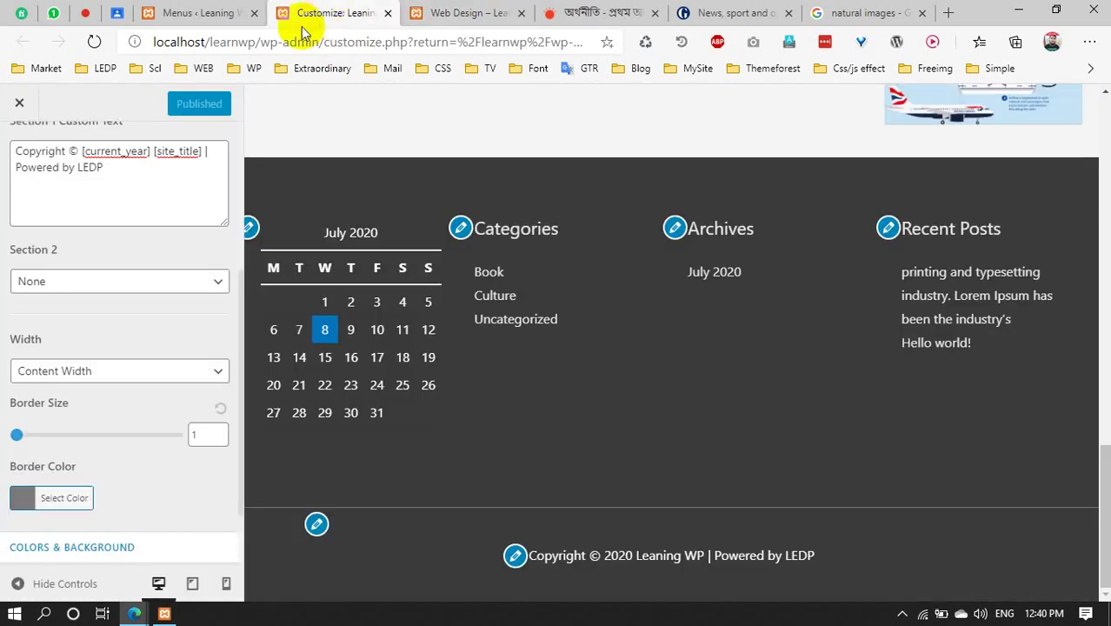
pyautogui.click(231, 18)
pyautogui.scroll(-2, 352, 382)
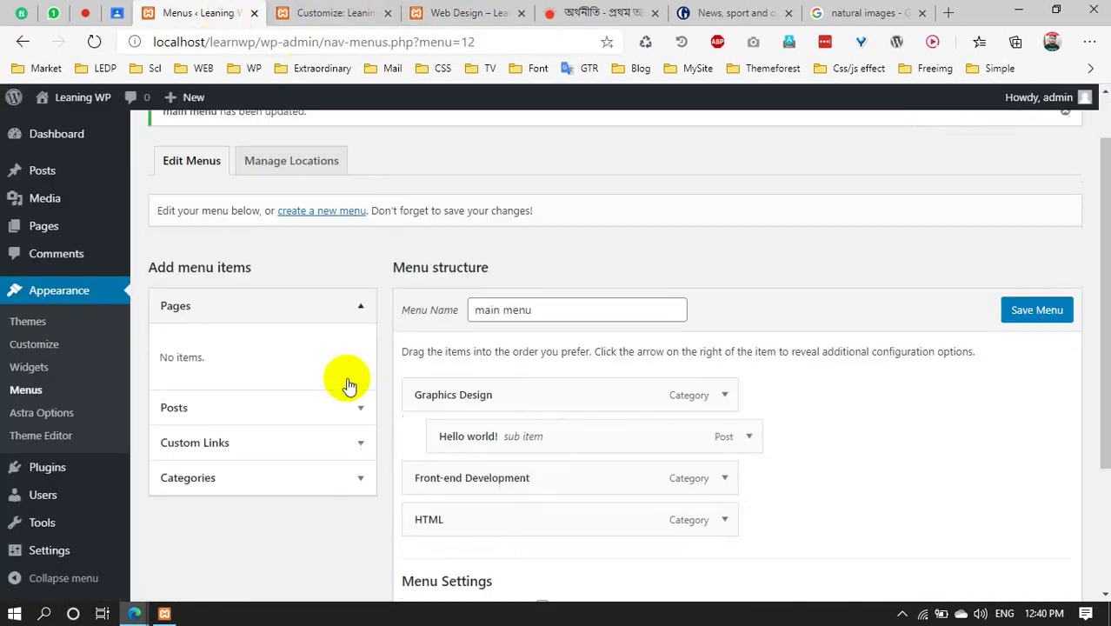
pyautogui.moveTo(466, 385); pyautogui.dragTo(516, 382)
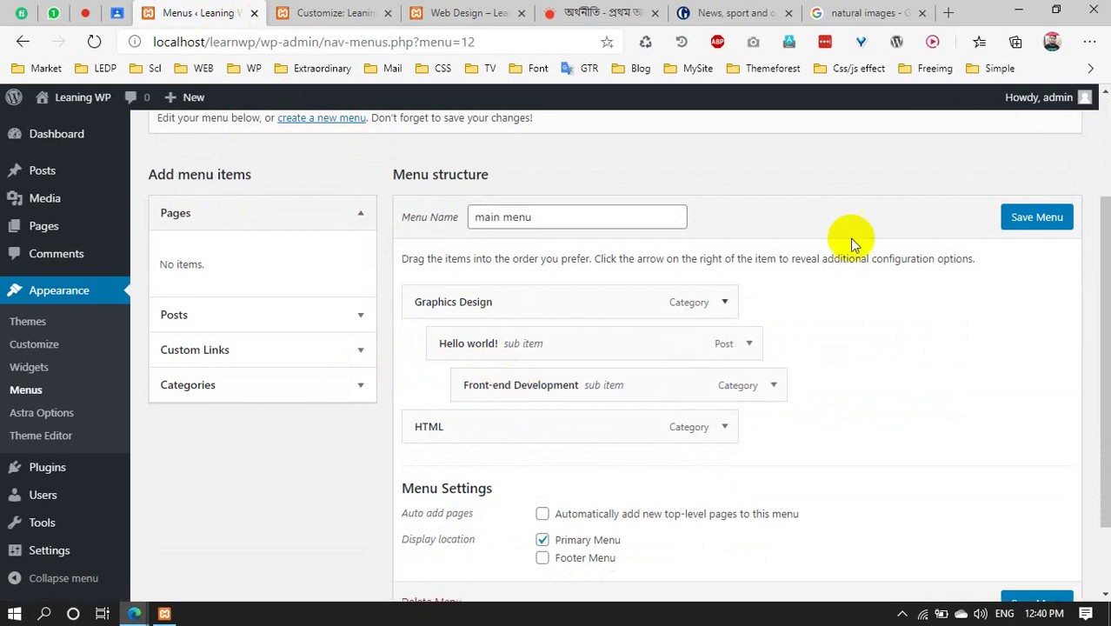
pyautogui.click(1034, 224)
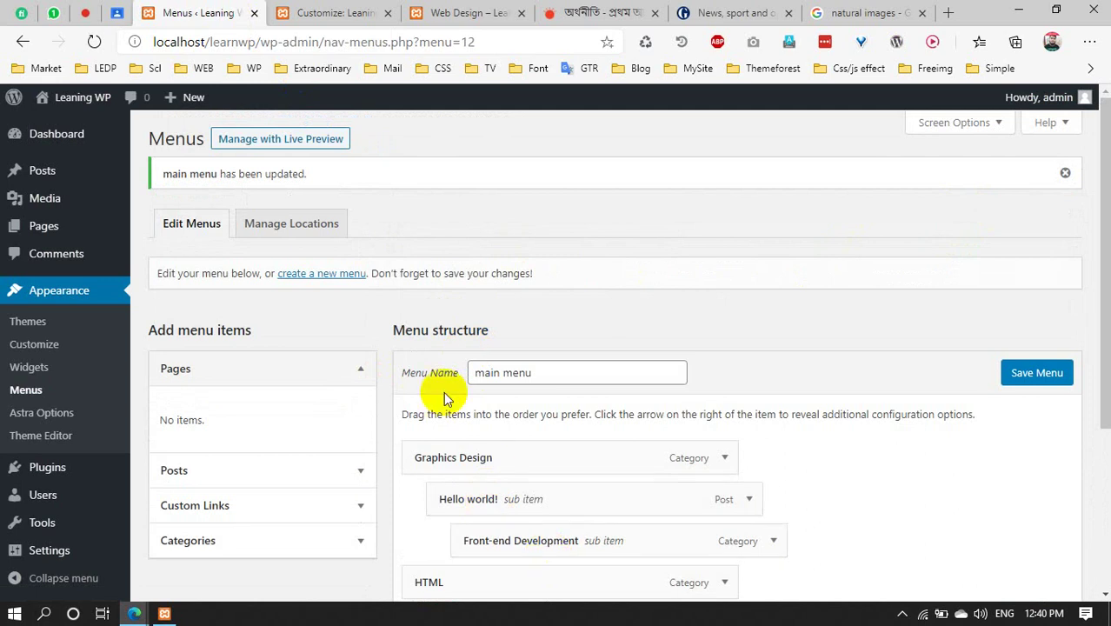
# Check the live header's nested submenus under Graphics Design and Hello world!
pyautogui.click(339, 7)
pyautogui.click(413, 10)
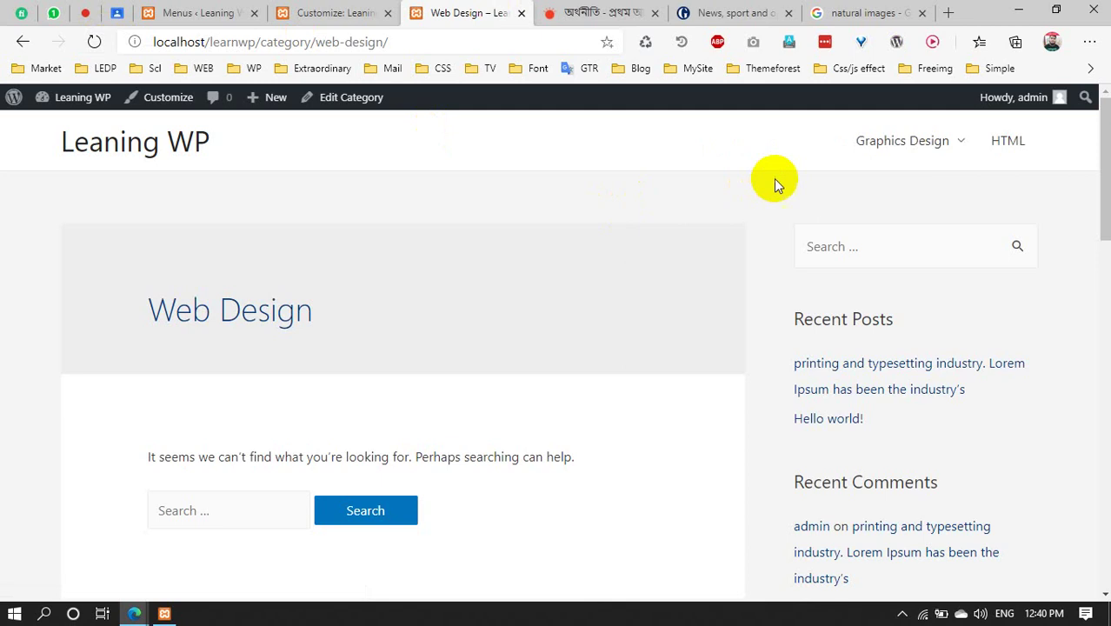
pyautogui.moveTo(926, 153)
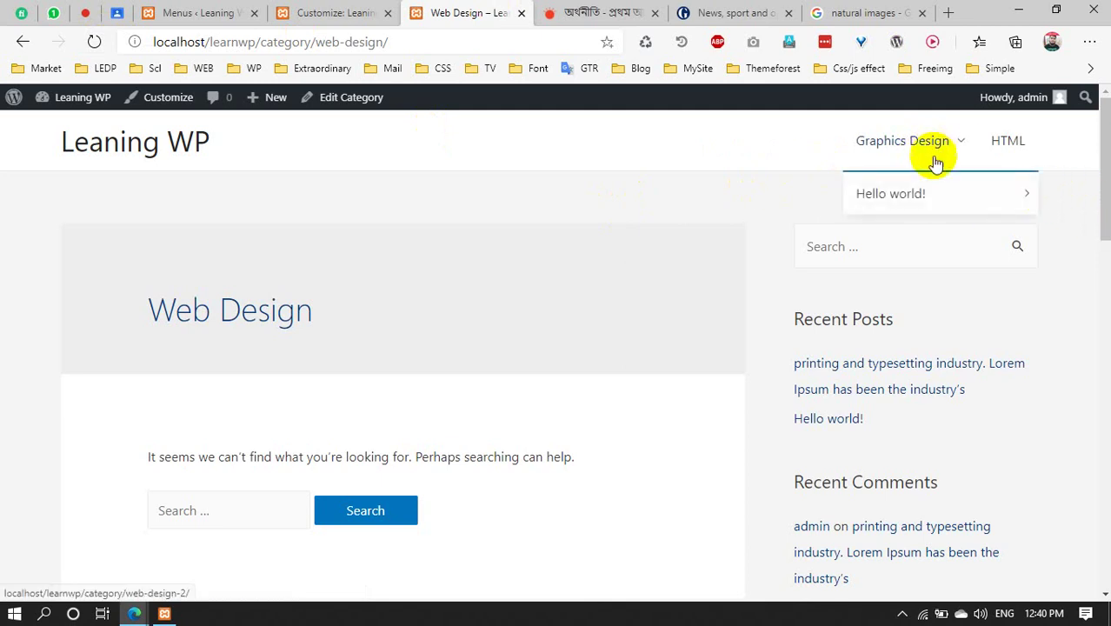
pyautogui.moveTo(1025, 193)
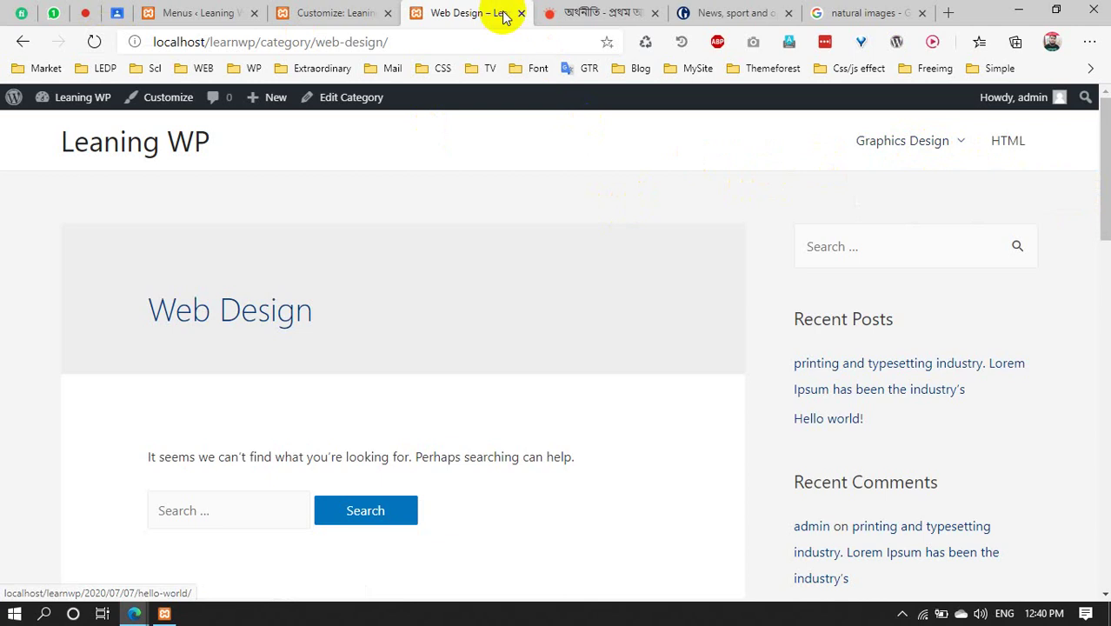
# Return to the Menus page, move Front-end Development back to the top level of the main menu and save
pyautogui.click(343, 12)
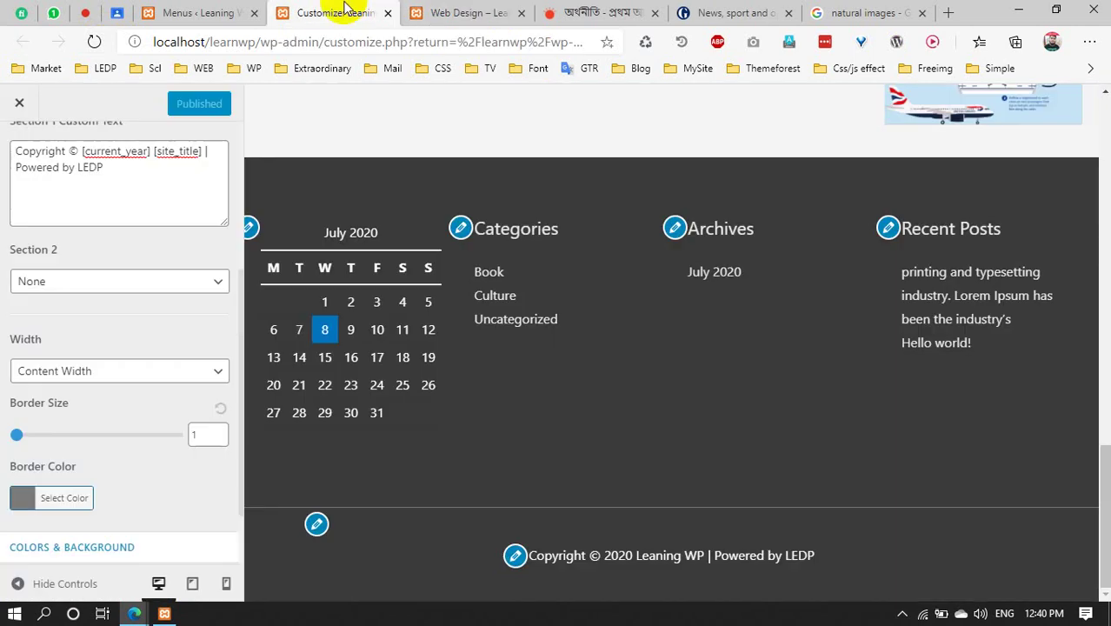
pyautogui.click(222, 8)
pyautogui.scroll(-1, 516, 416)
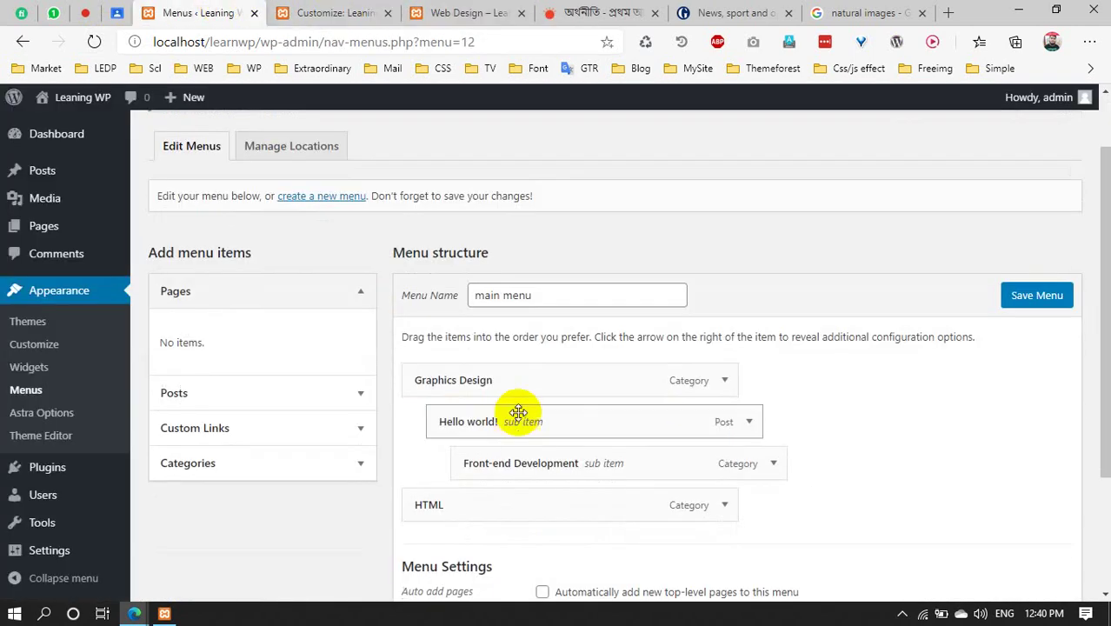
pyautogui.moveTo(510, 456); pyautogui.dragTo(459, 461)
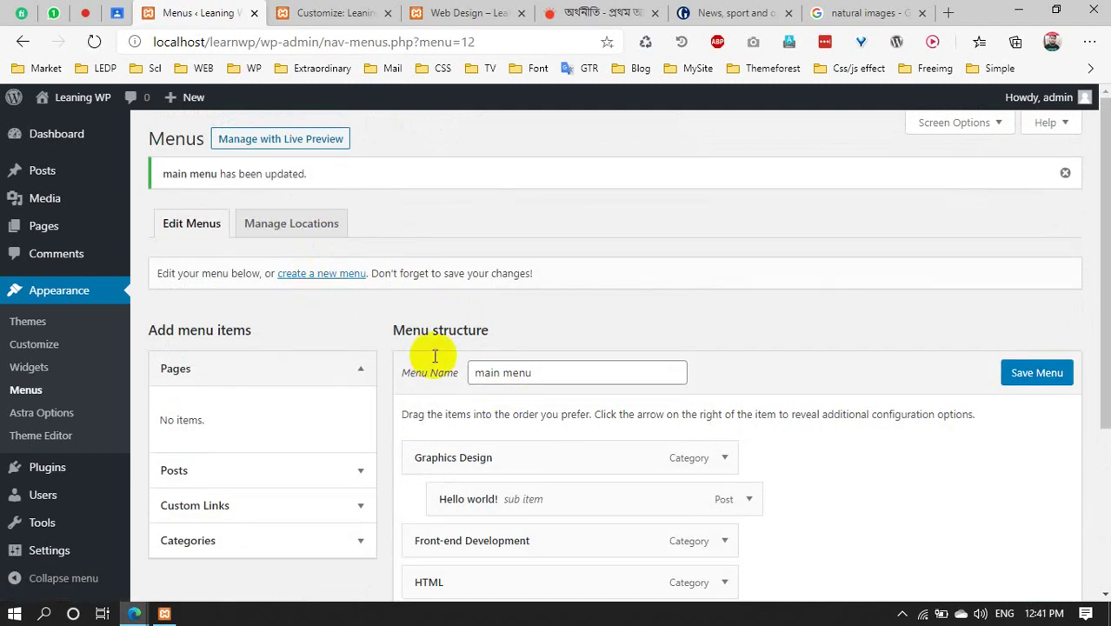
# Review the main menu's display location options and name, and start creating a new menu
pyautogui.scroll(-3, 426, 345)
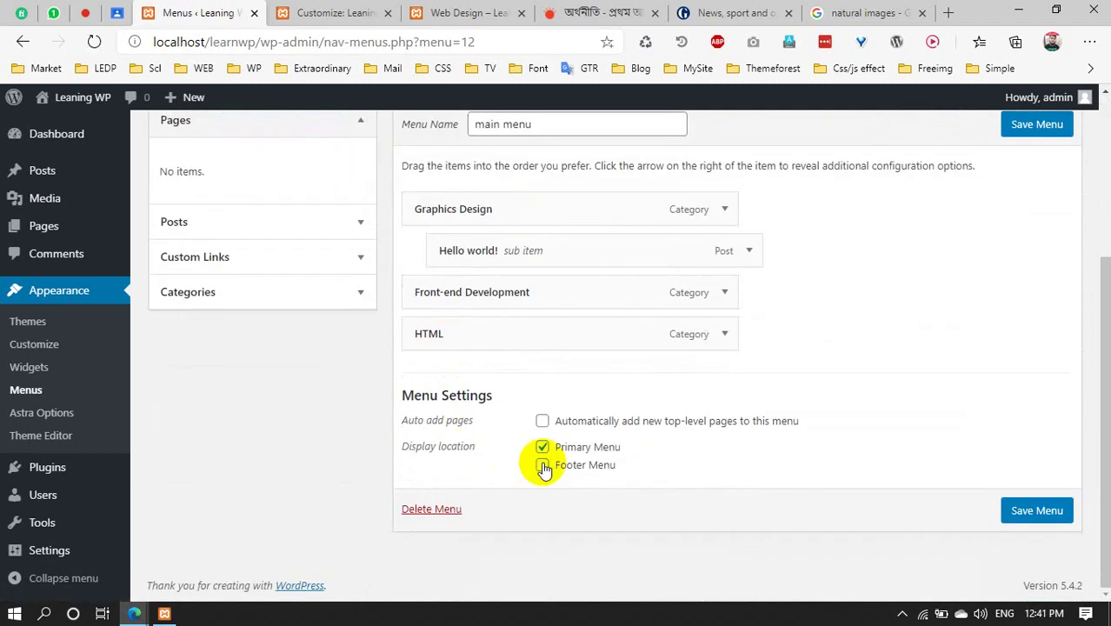
pyautogui.scroll(3, 412, 294)
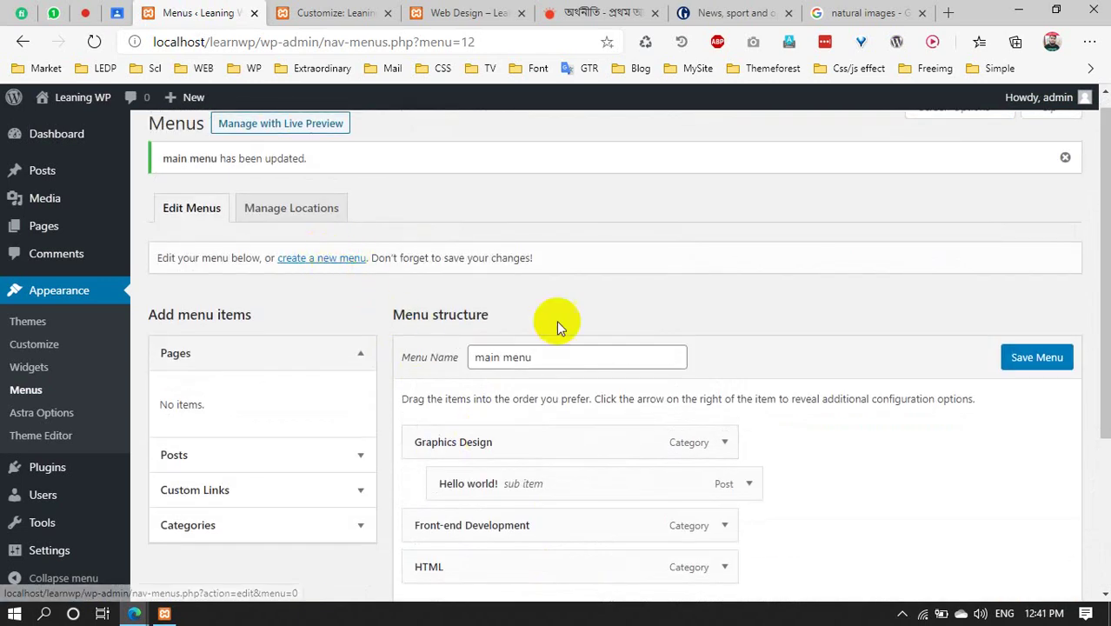
pyautogui.moveTo(551, 357); pyautogui.dragTo(464, 356)
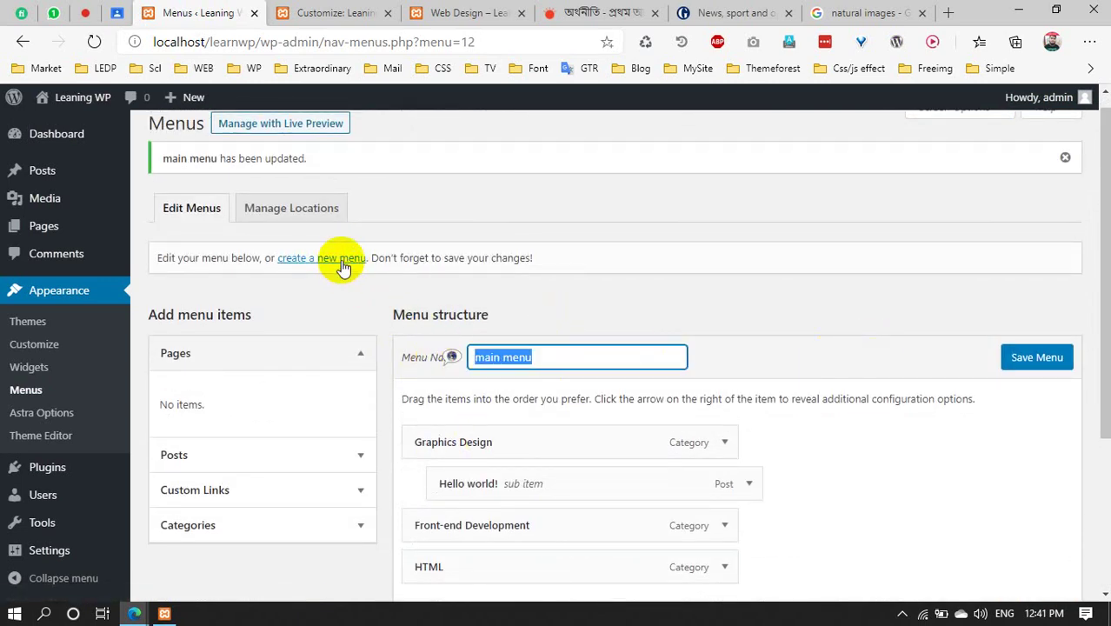
pyautogui.click(341, 260)
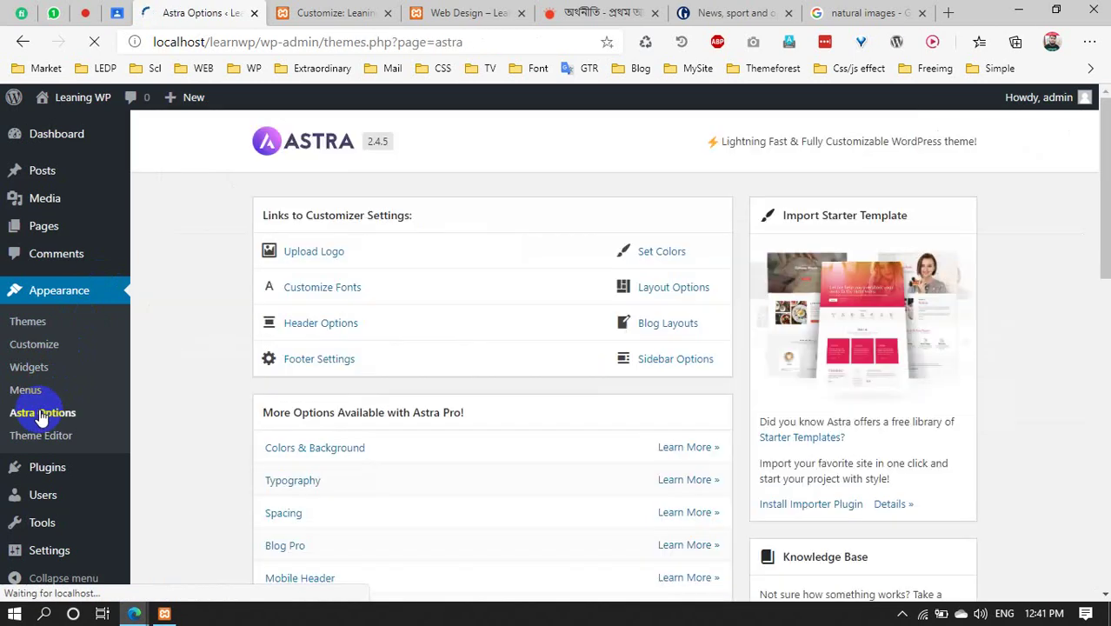
# Examine the Astra Options page, including its customizer links, Astra Pro options and header tagline
pyautogui.scroll(-4, 631, 409)
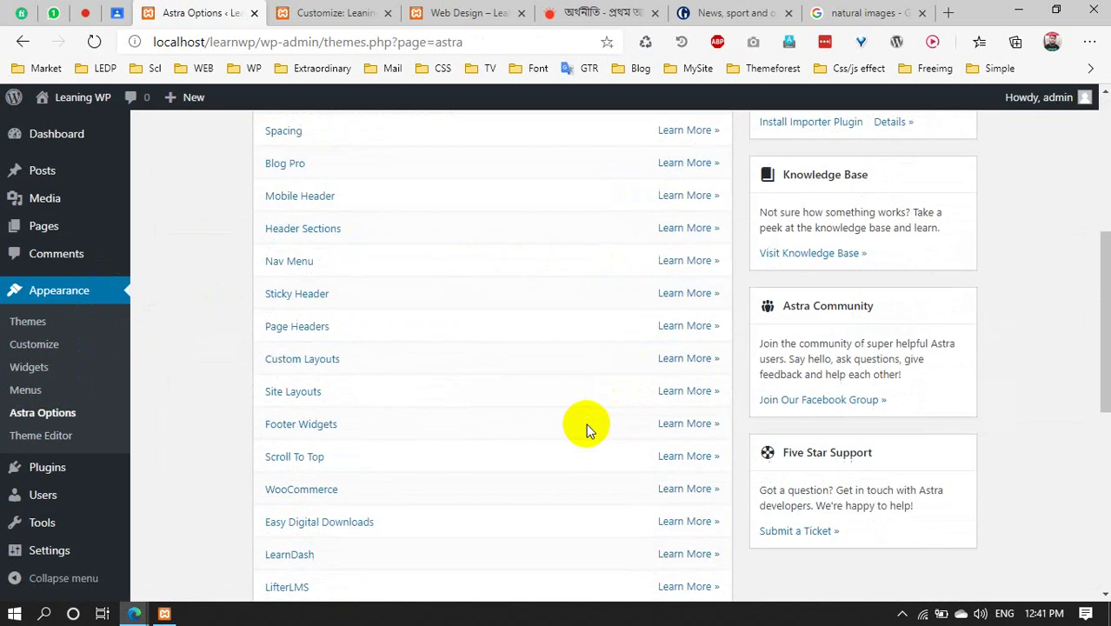
pyautogui.scroll(5, 585, 427)
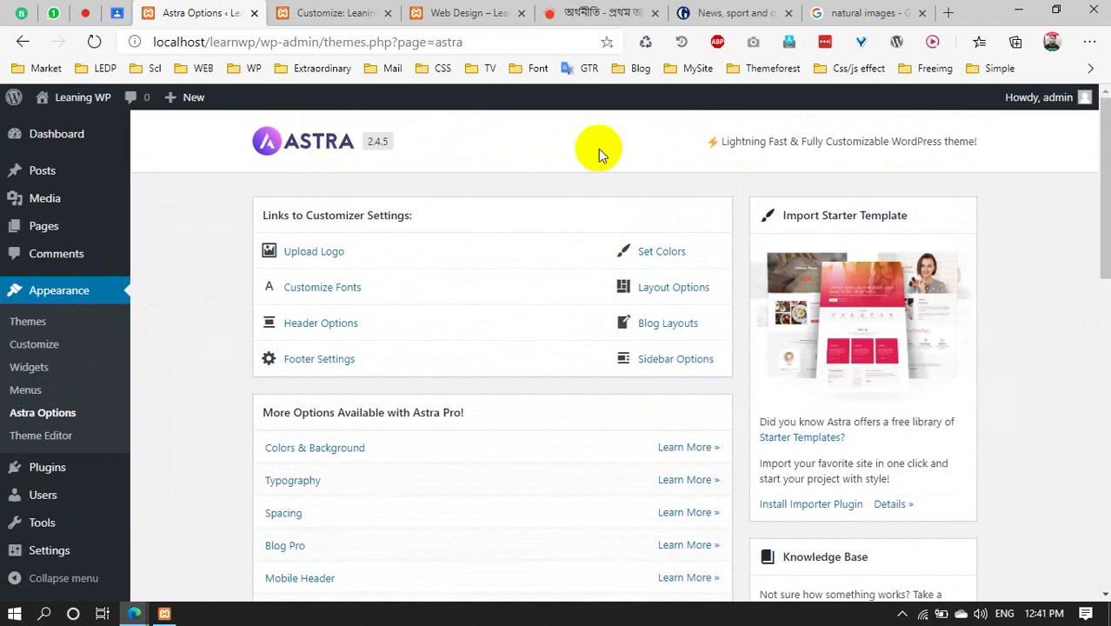
pyautogui.moveTo(708, 148); pyautogui.dragTo(901, 143)
pyautogui.click(591, 167)
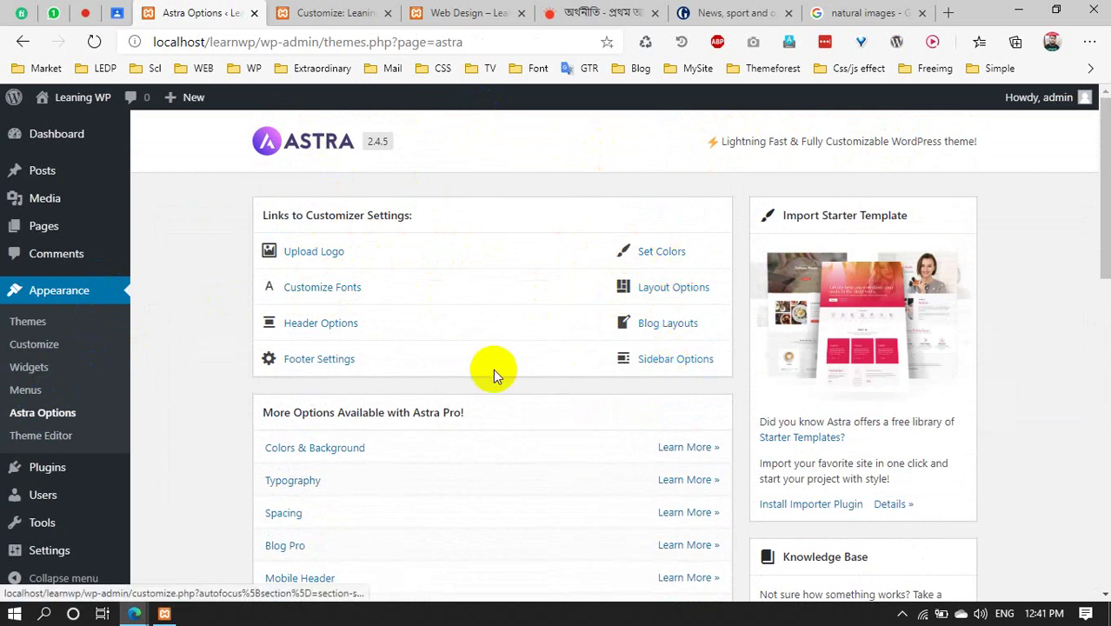
# Close the theme Customizer and return to the Astra Options page
pyautogui.click(352, 14)
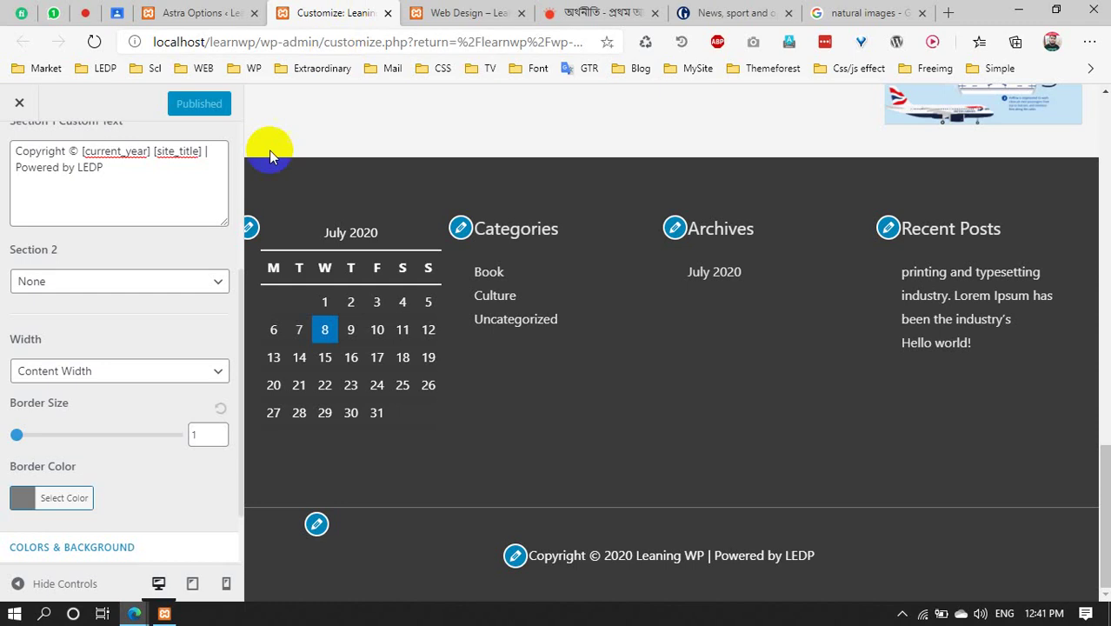
pyautogui.click(22, 107)
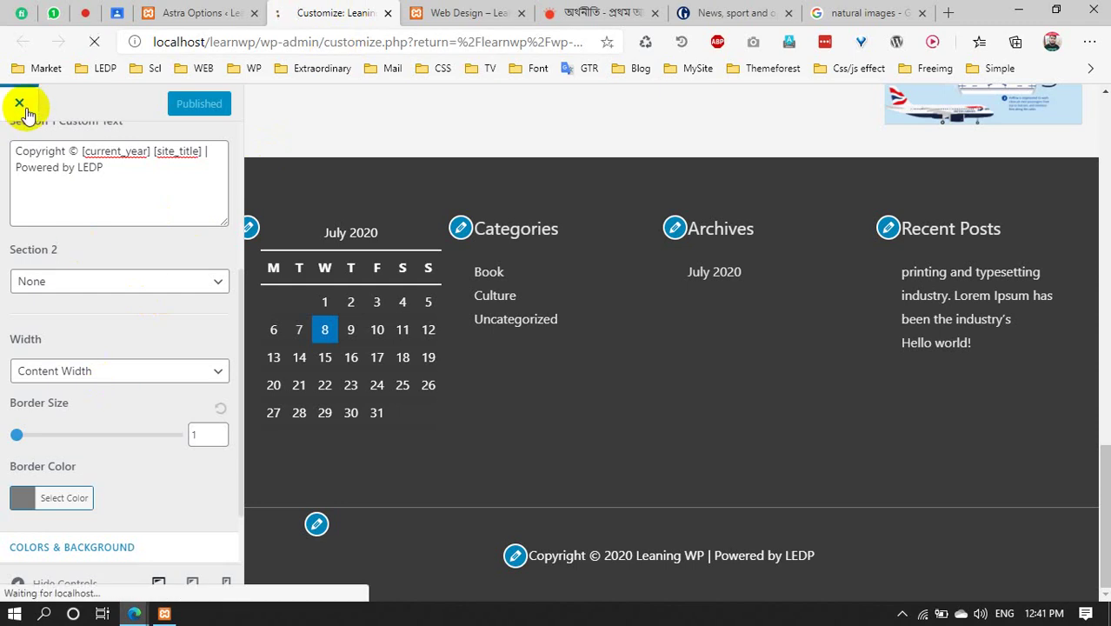
pyautogui.click(186, 12)
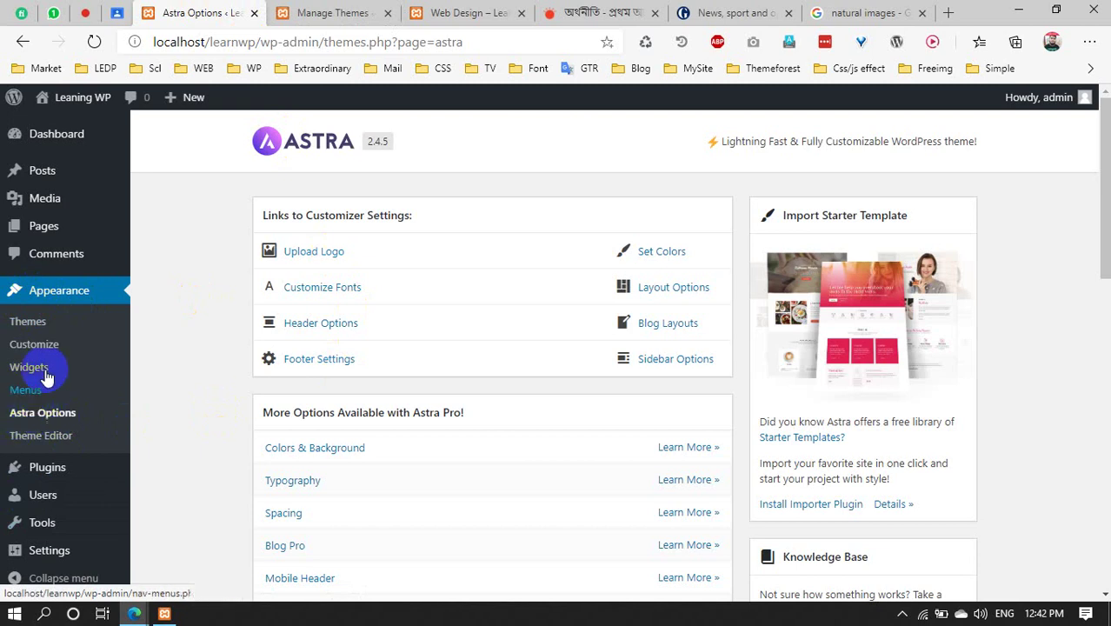
# Examine the Astra Pro options and the free plugins offered for extending Astra
pyautogui.scroll(-5, 434, 470)
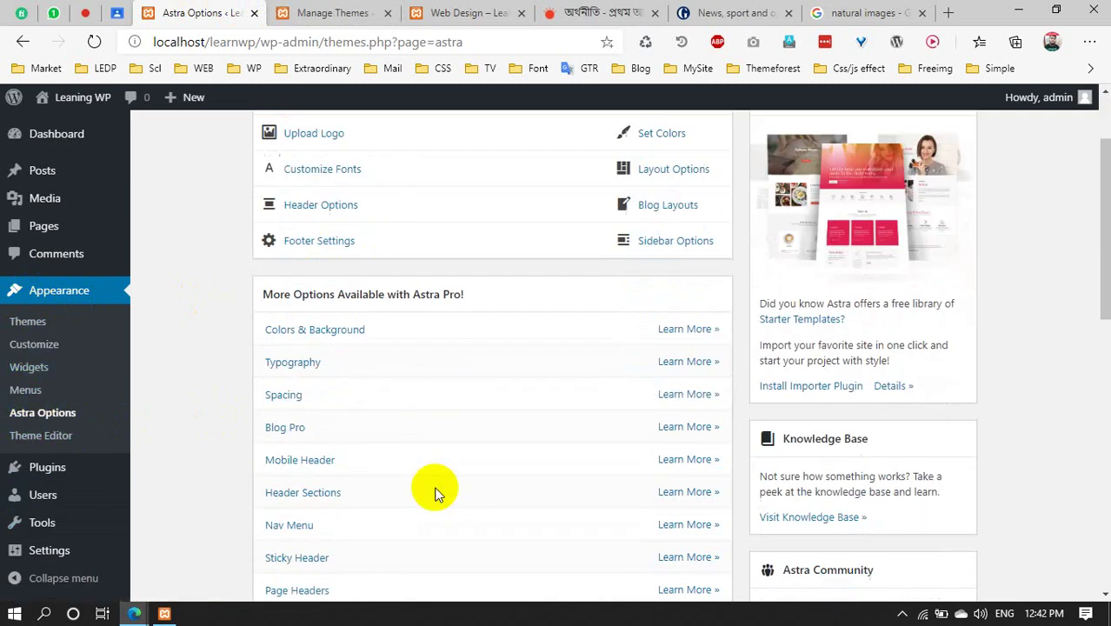
pyautogui.scroll(-2, 436, 488)
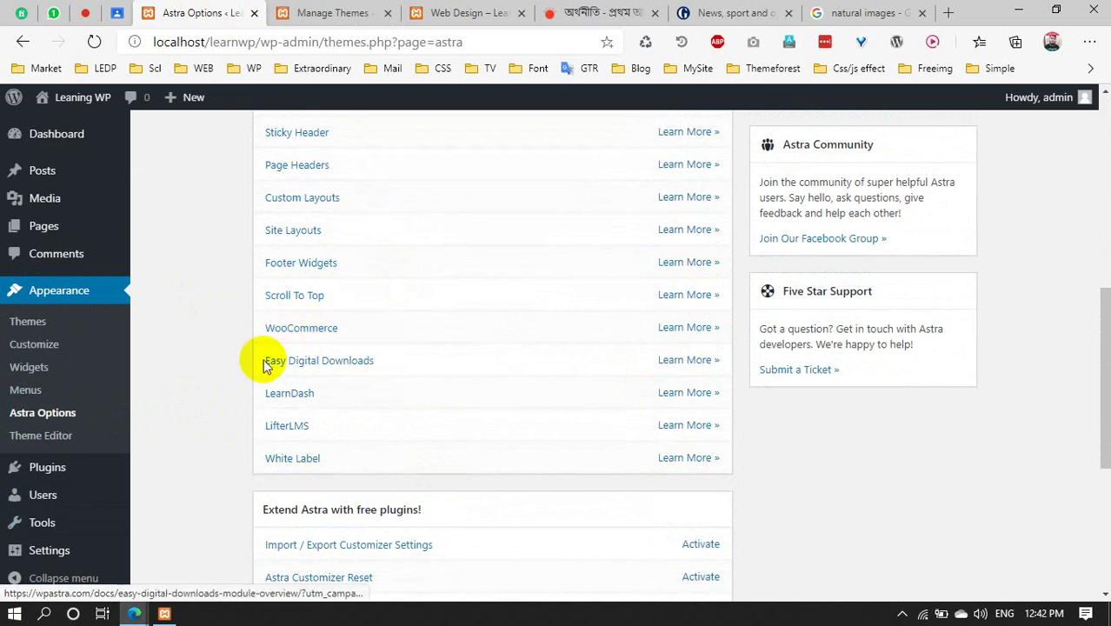
pyautogui.scroll(-3, 378, 414)
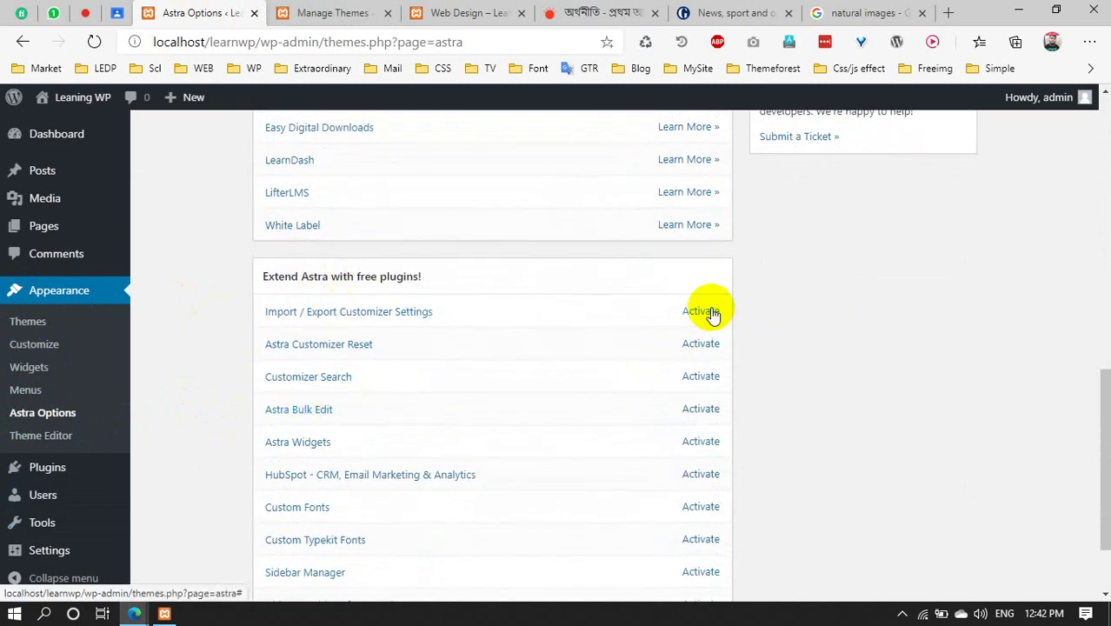
pyautogui.scroll(-2, 761, 379)
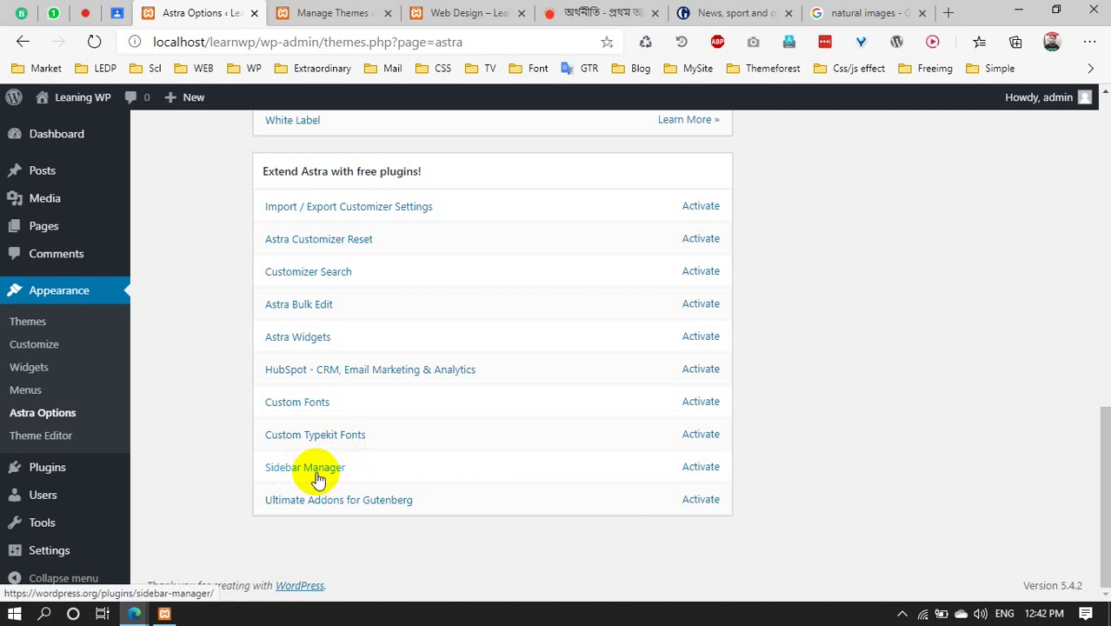
# Review the Astra Options page from the free plugins list back up to the header tagline
pyautogui.scroll(1, 372, 372)
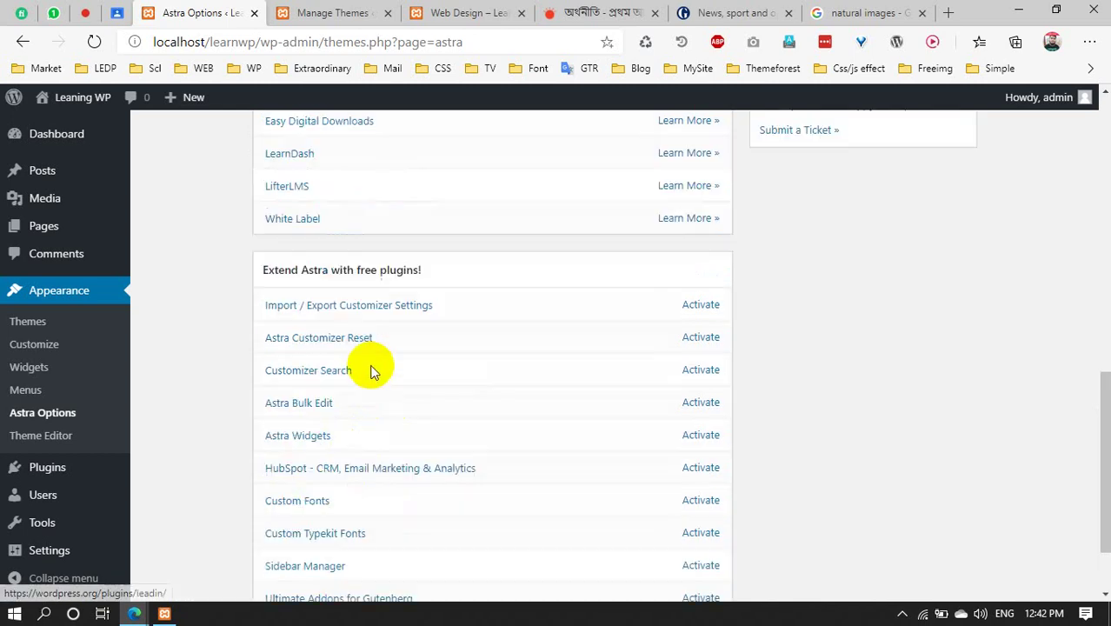
pyautogui.scroll(9, 347, 317)
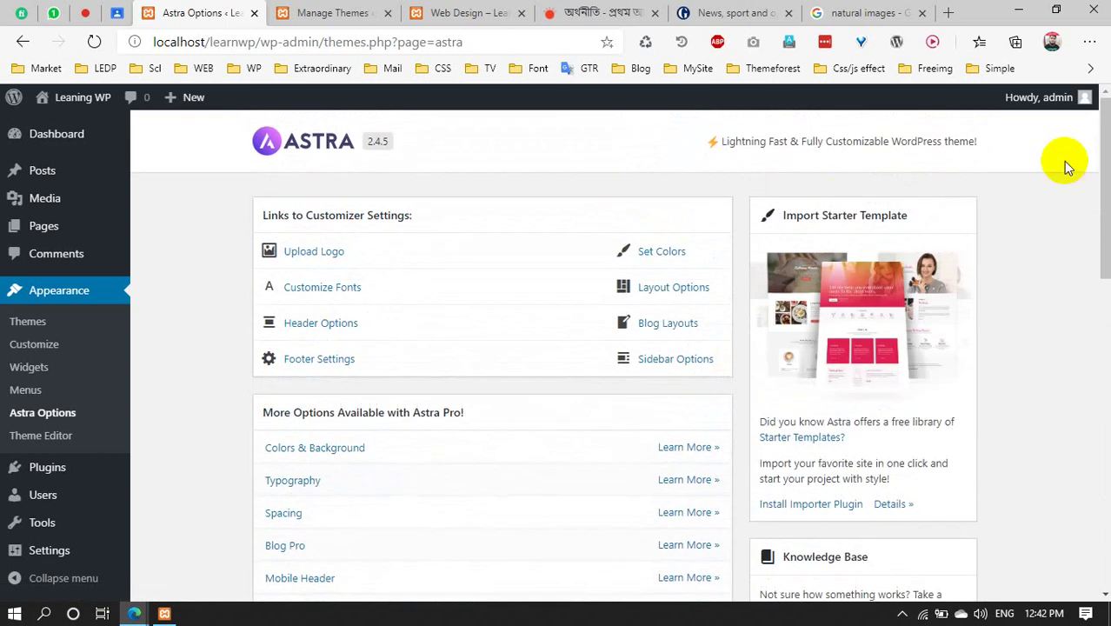
pyautogui.moveTo(769, 141); pyautogui.dragTo(979, 143)
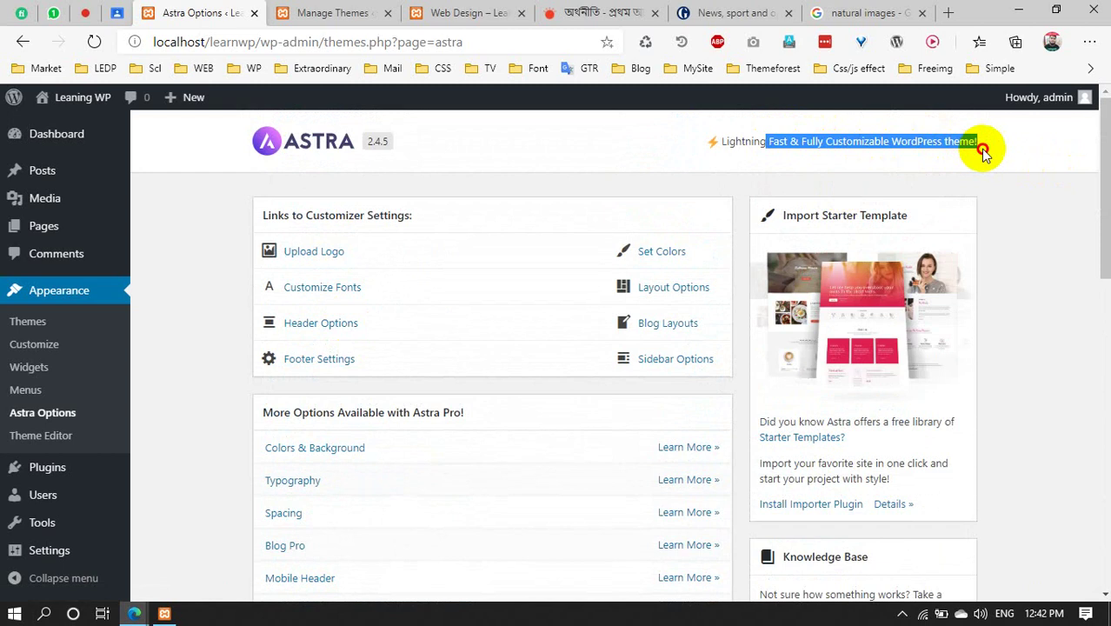
pyautogui.click(856, 155)
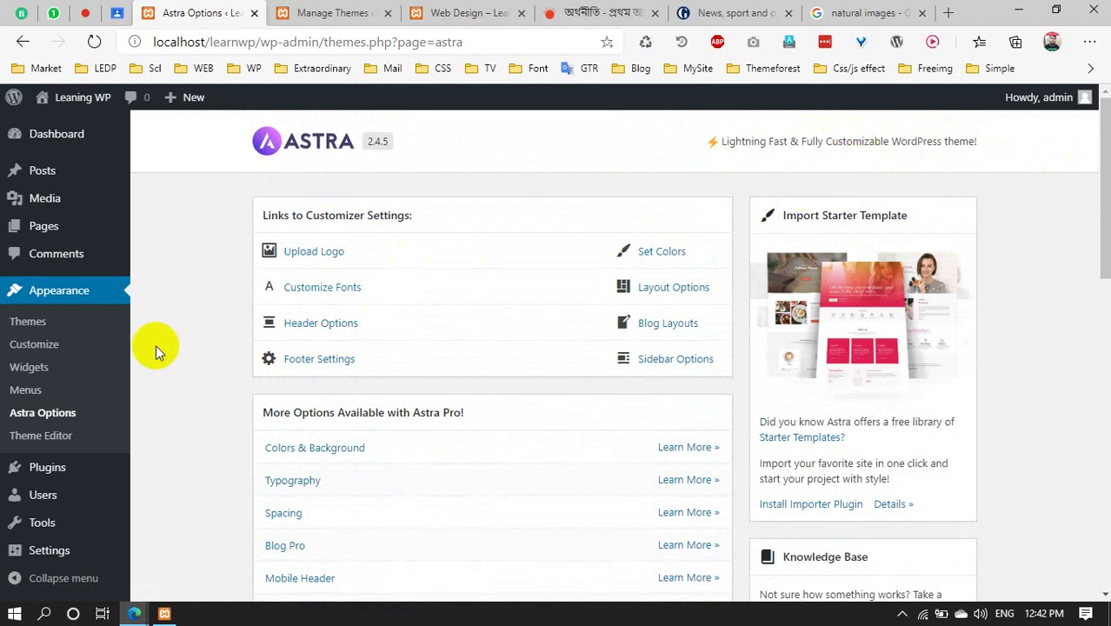
# Open the Theme Editor for the Astra theme and acknowledge the direct-editing warning
pyautogui.click(68, 441)
pyautogui.click(73, 409)
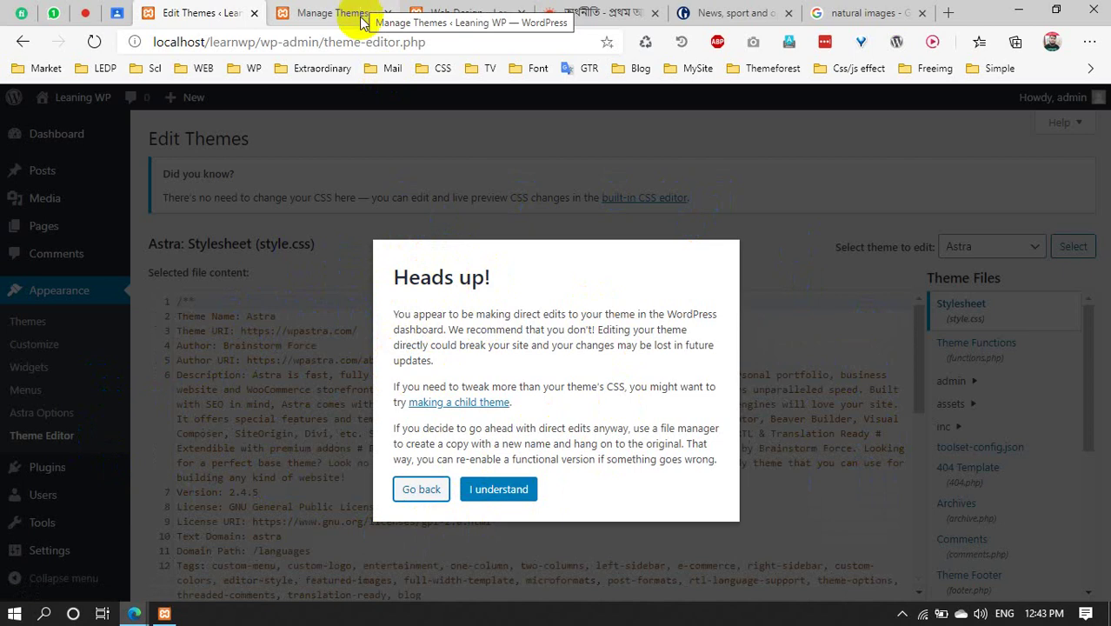
pyautogui.click(512, 491)
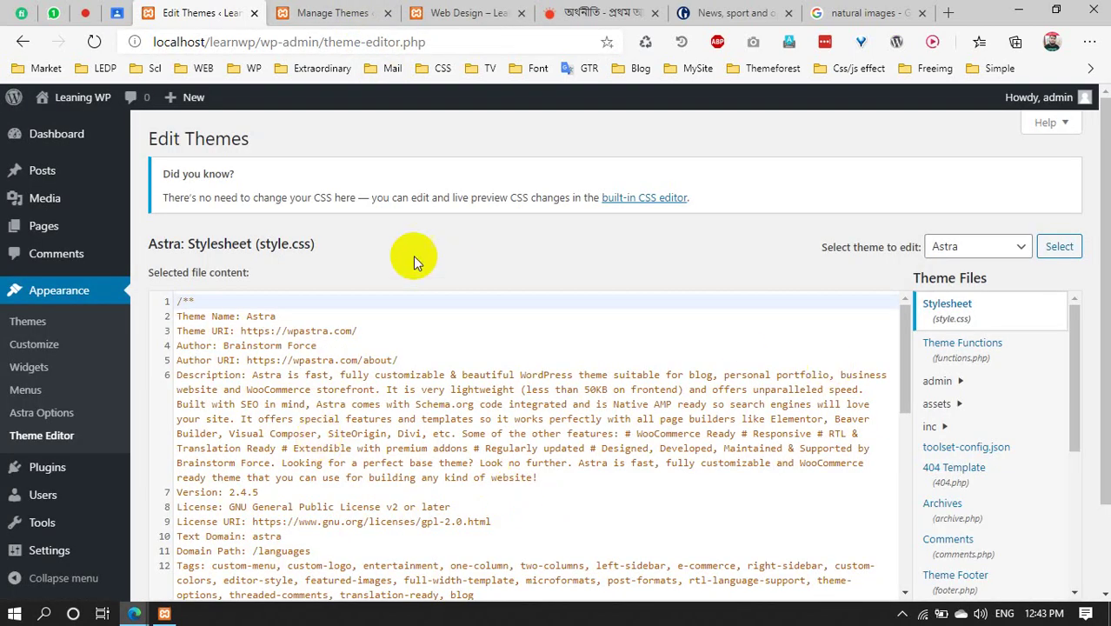
# Examine the contents of Astra's stylesheet (style.css) and Theme Functions file (functions.php)
pyautogui.scroll(-5, 503, 341)
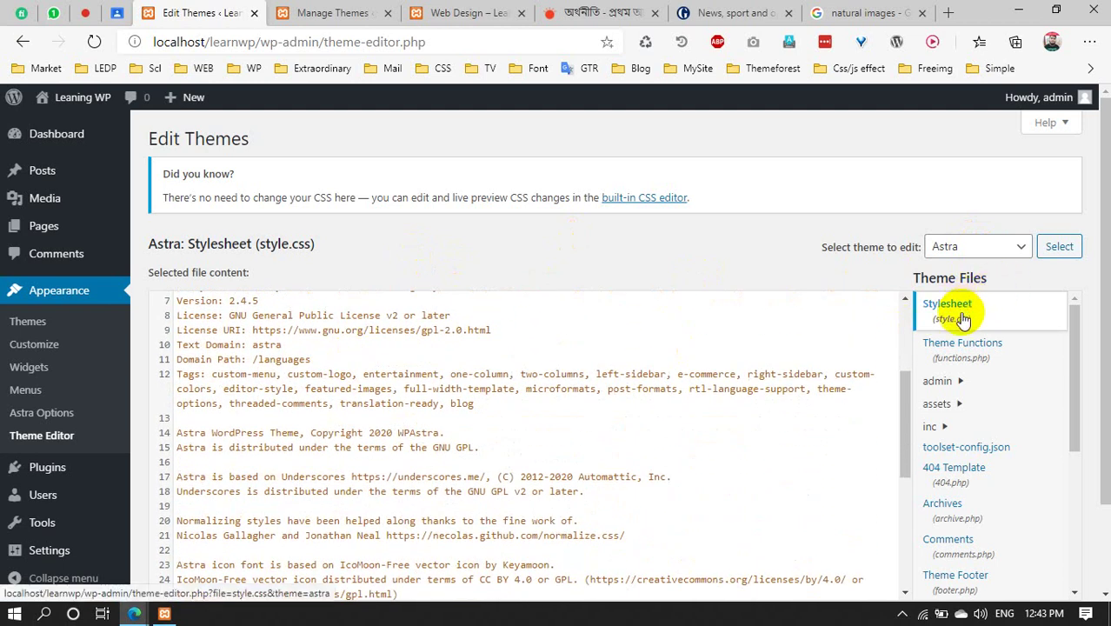
pyautogui.scroll(-4, 395, 337)
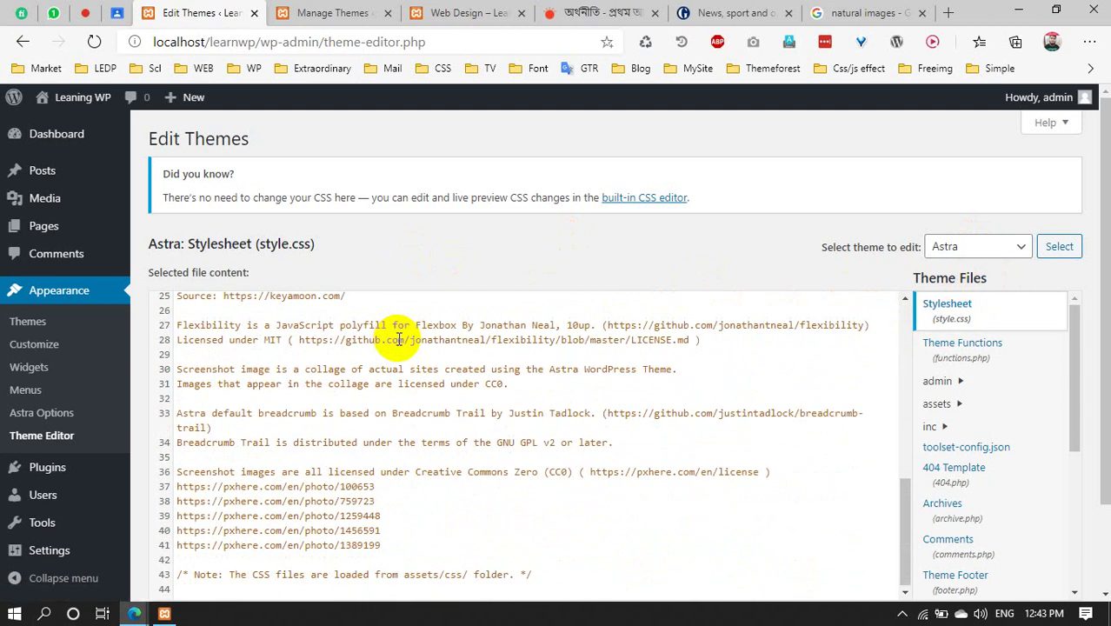
pyautogui.click(978, 360)
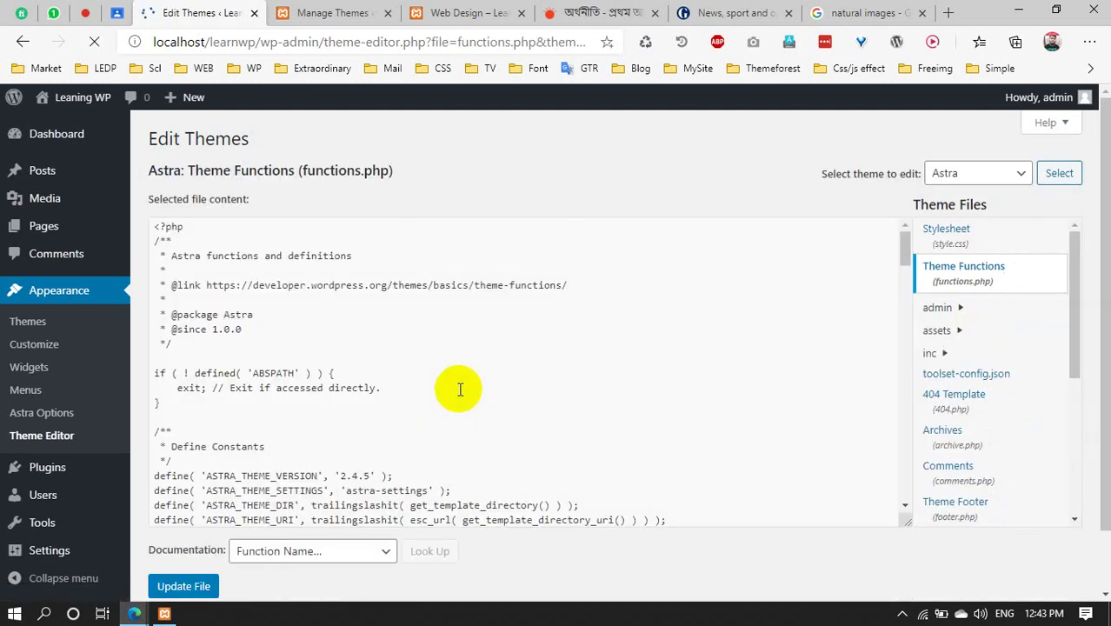
pyautogui.scroll(-2, 364, 346)
pyautogui.scroll(-5, 364, 346)
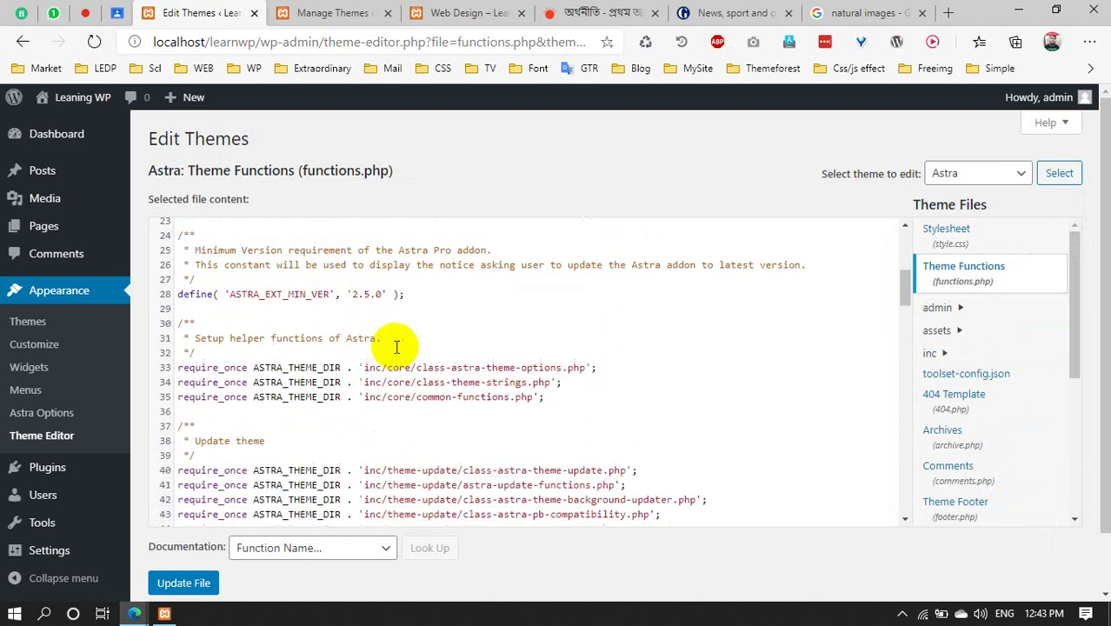
# Expand the theme's assets folder and inspect its css, fonts and images subfolders
pyautogui.click(956, 332)
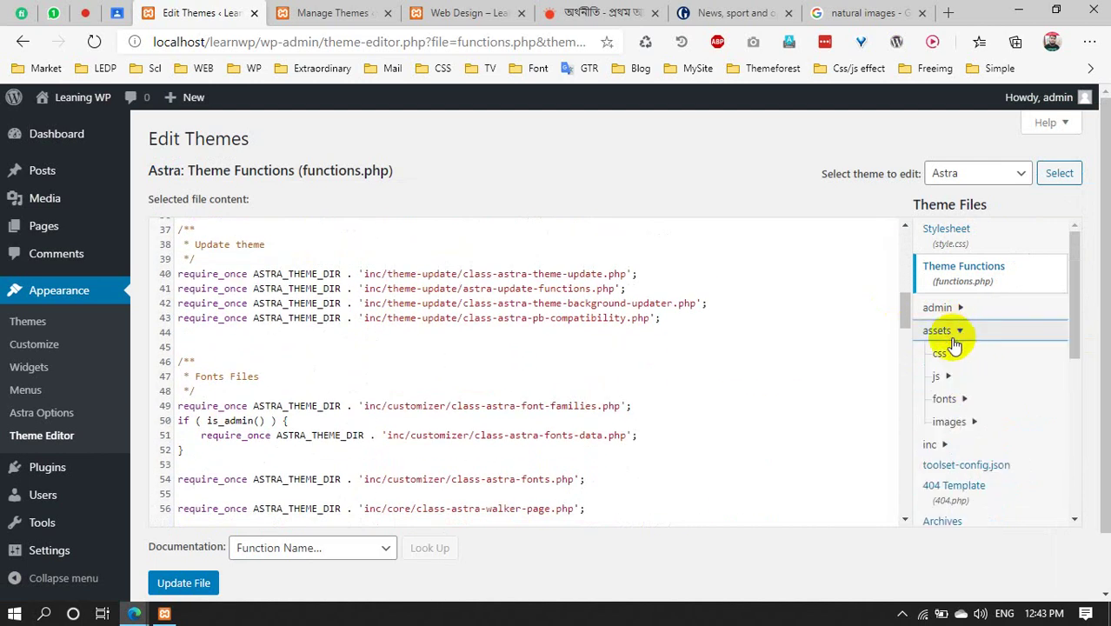
pyautogui.click(953, 356)
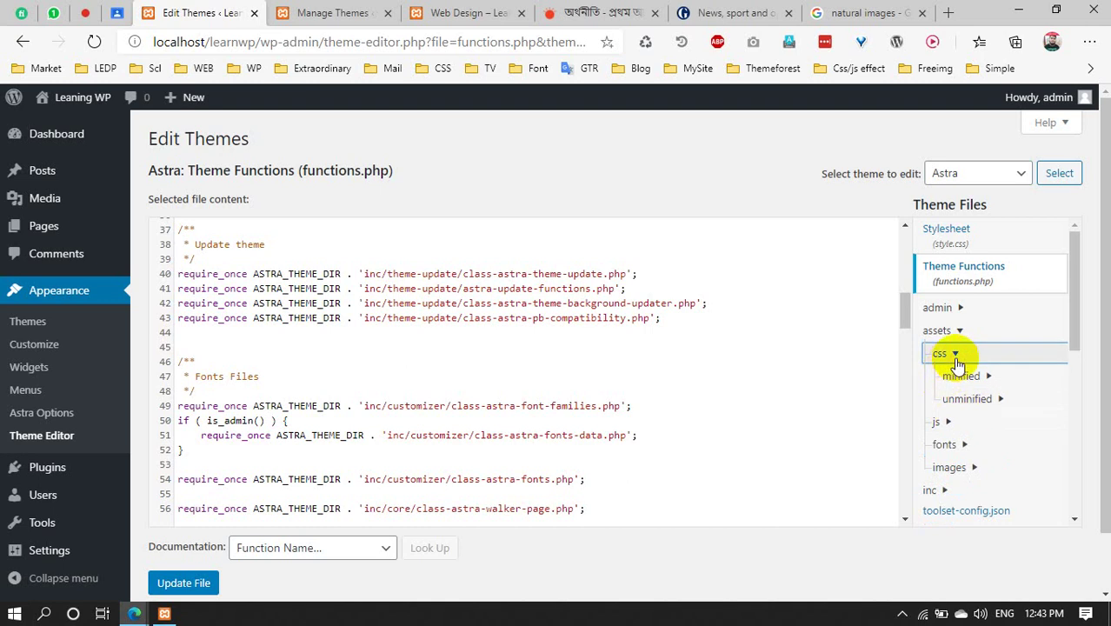
pyautogui.click(955, 358)
pyautogui.click(963, 400)
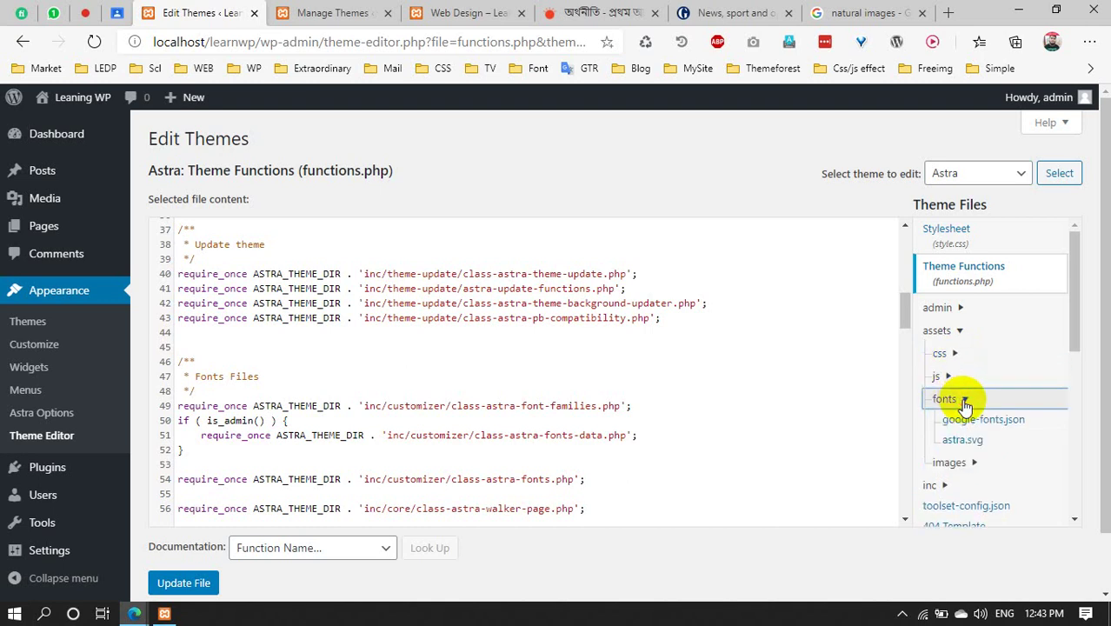
pyautogui.click(962, 399)
pyautogui.click(964, 401)
pyautogui.click(965, 401)
pyautogui.click(968, 423)
pyautogui.click(971, 423)
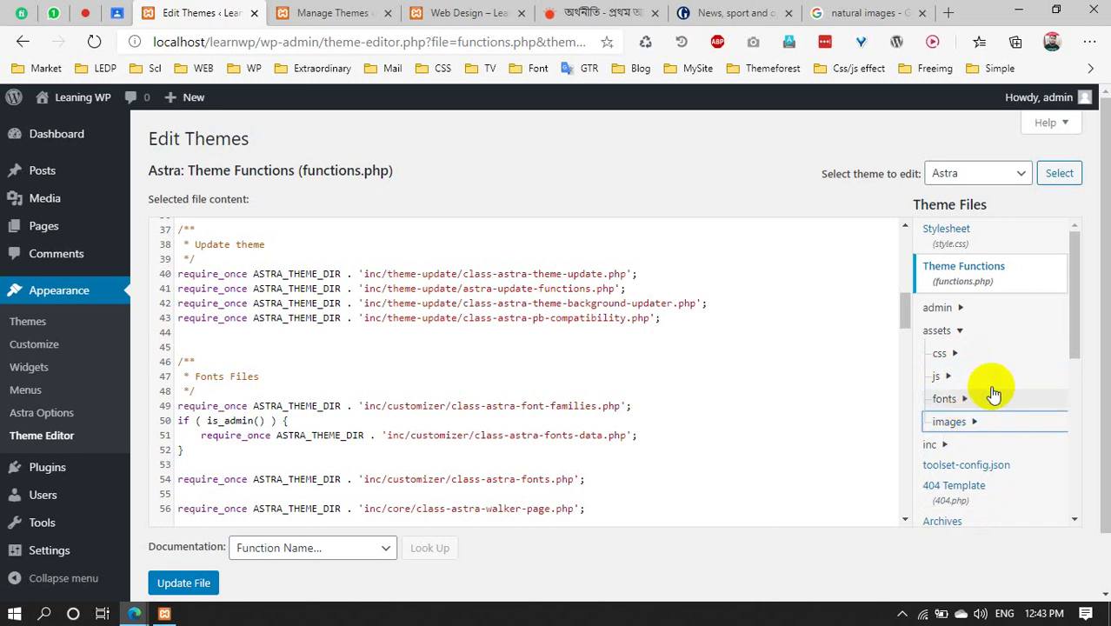
# Inspect the inc folder and look through the remaining theme template files, such as header, footer, sidebar and single post
pyautogui.scroll(-1, 971, 391)
pyautogui.click(946, 353)
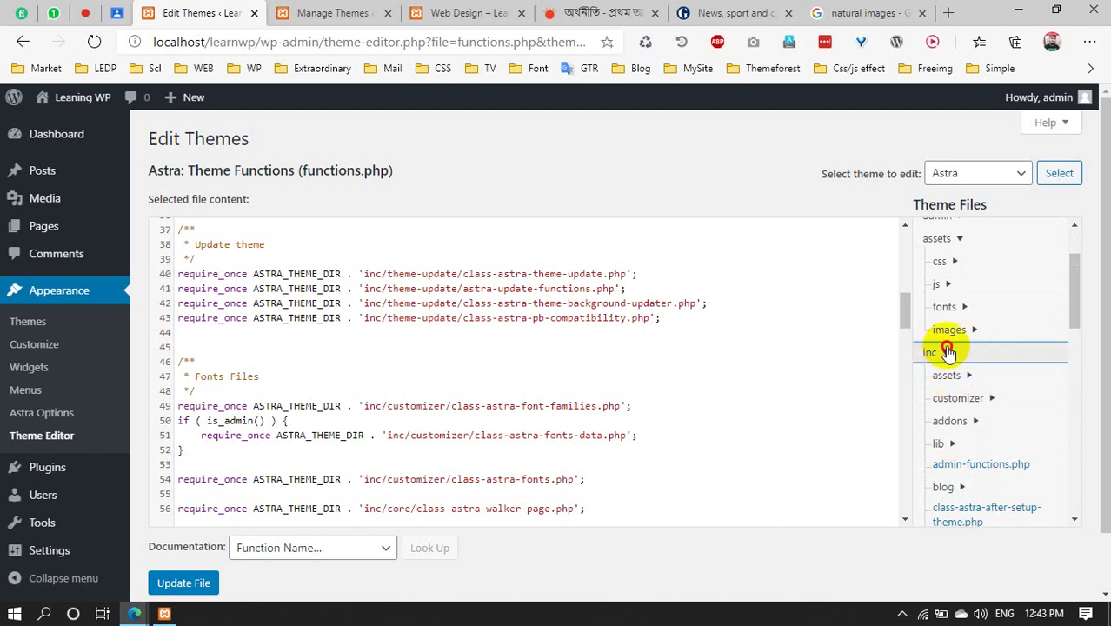
pyautogui.click(946, 351)
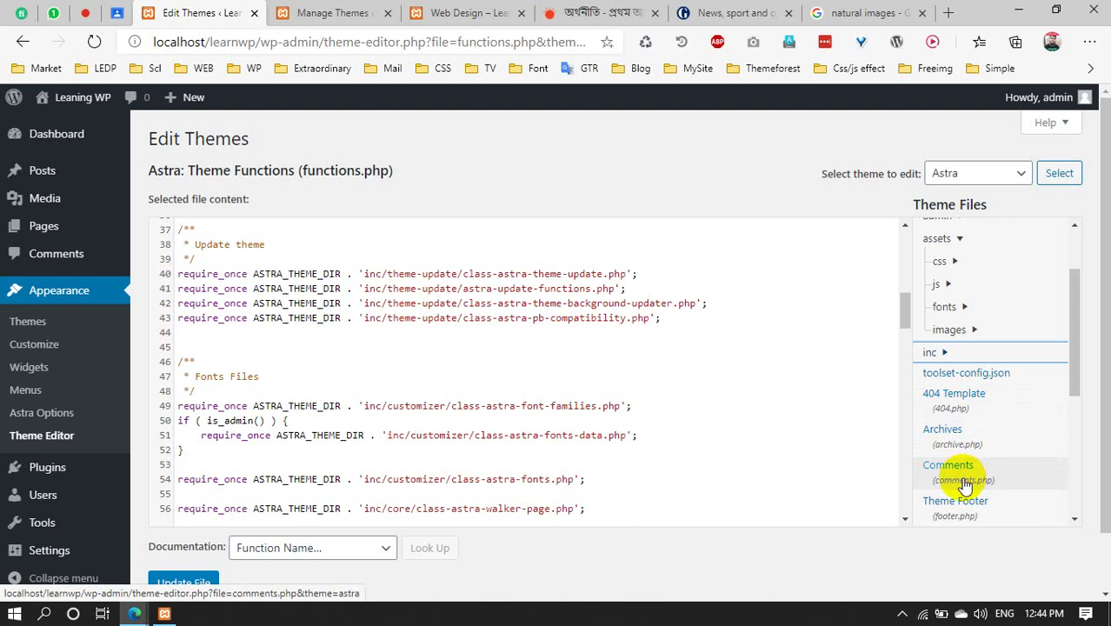
pyautogui.scroll(-2, 963, 482)
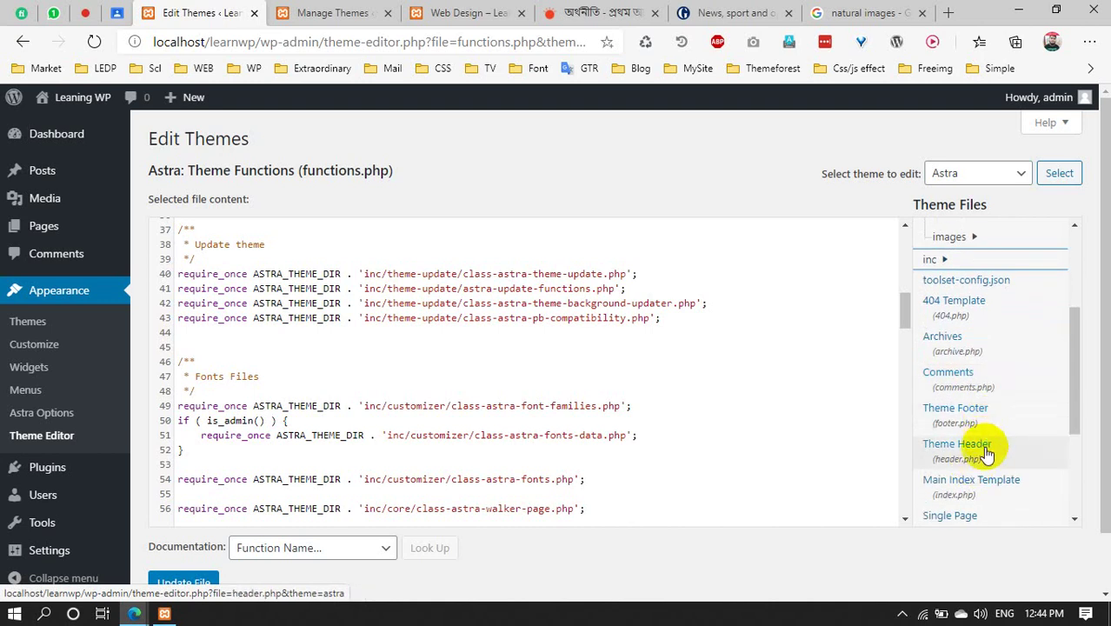
pyautogui.scroll(-2, 979, 489)
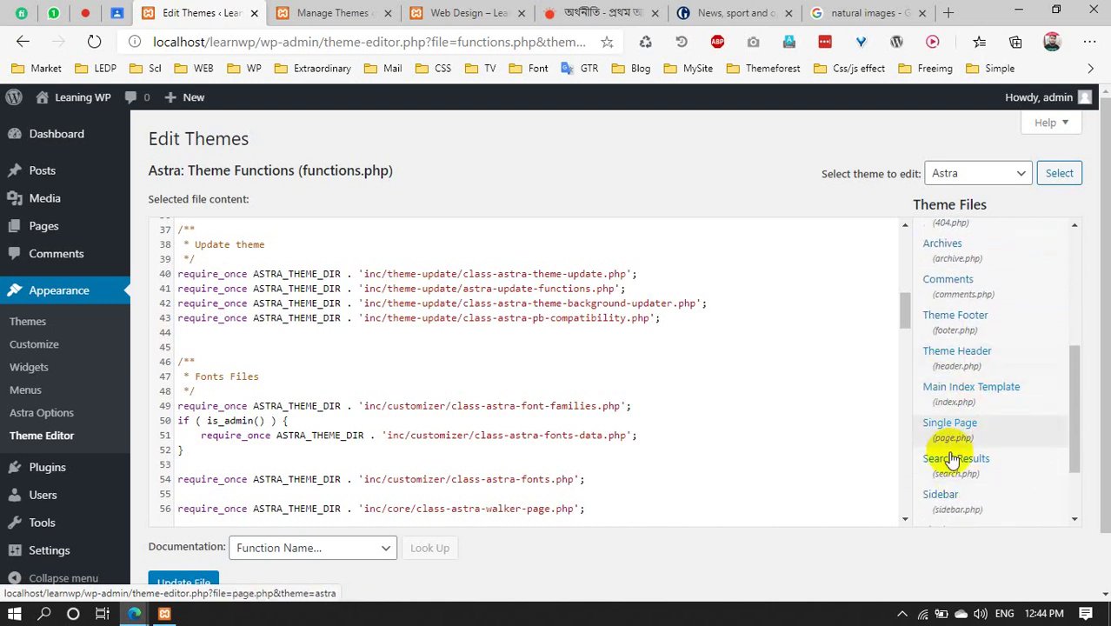
pyautogui.scroll(-2, 1003, 484)
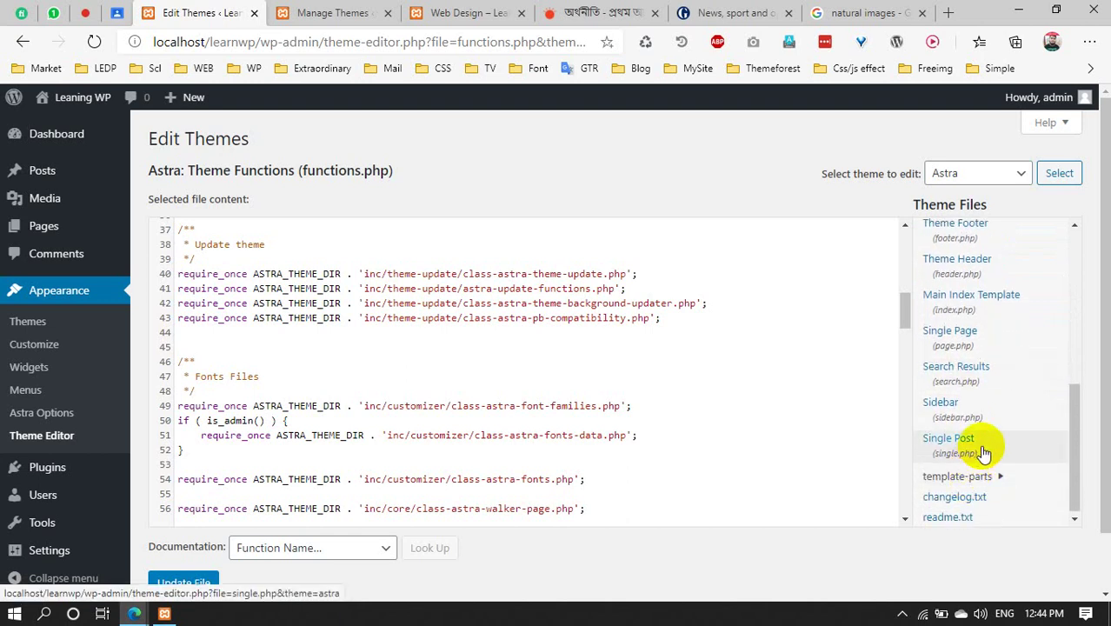
pyautogui.scroll(3, 965, 294)
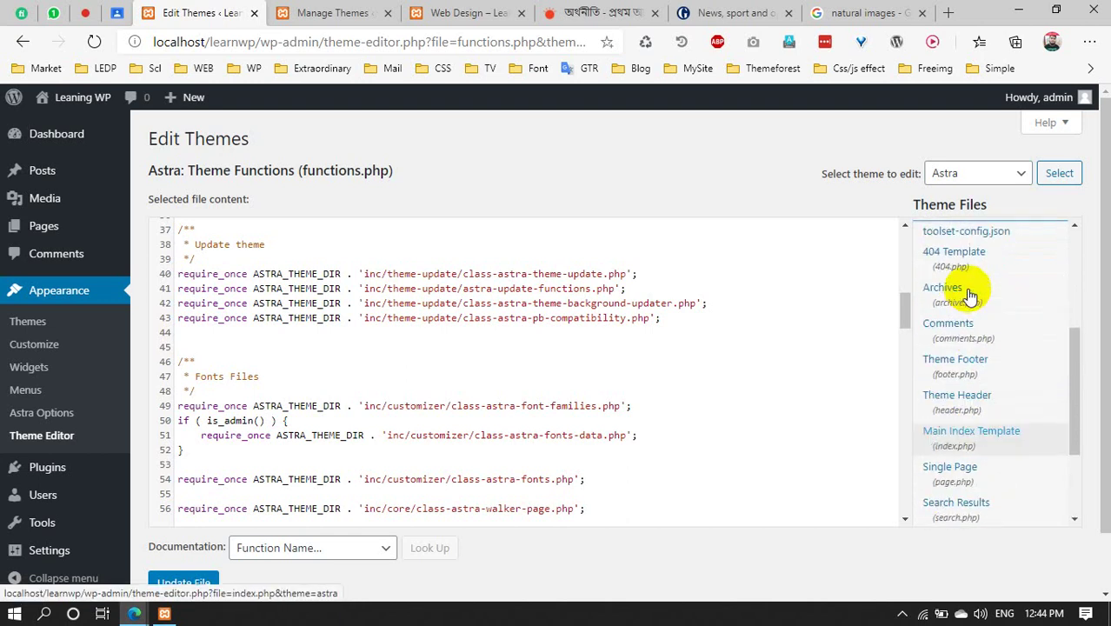
pyautogui.scroll(5, 966, 294)
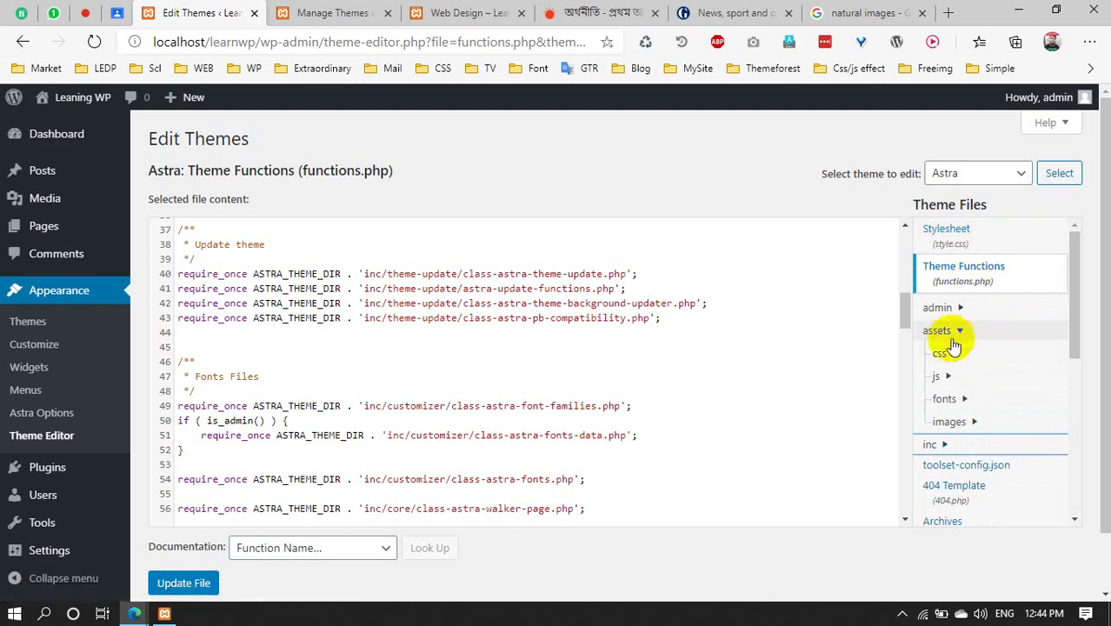
pyautogui.click(953, 331)
pyautogui.click(952, 330)
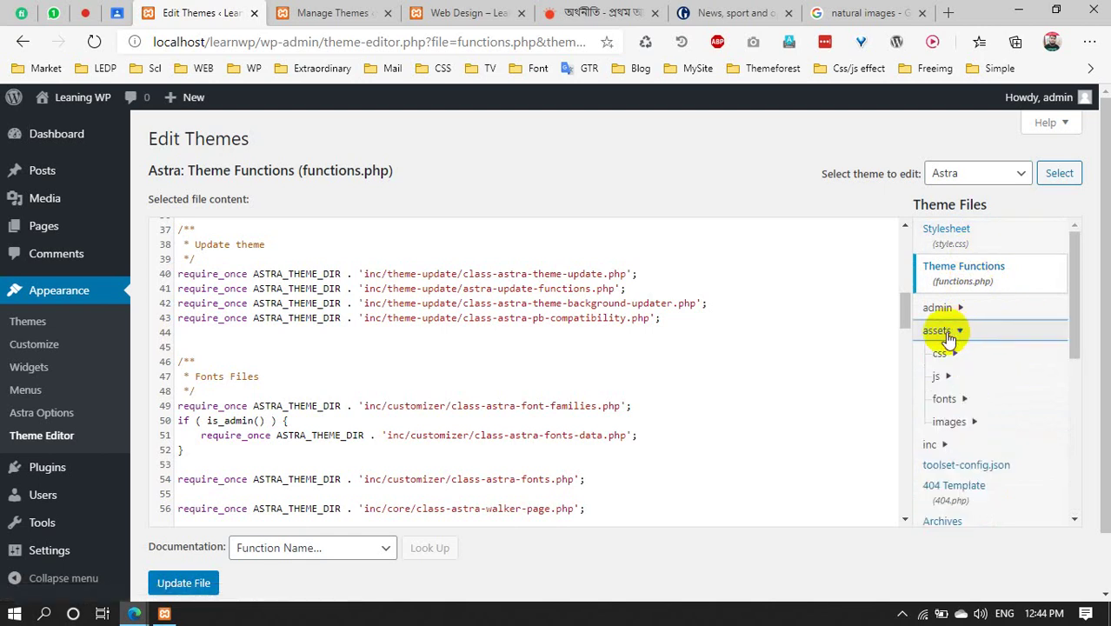
# Examine the require_once ASTRA_THEME_DIR statements in functions.php through to the end of the file
pyautogui.scroll(-2, 270, 367)
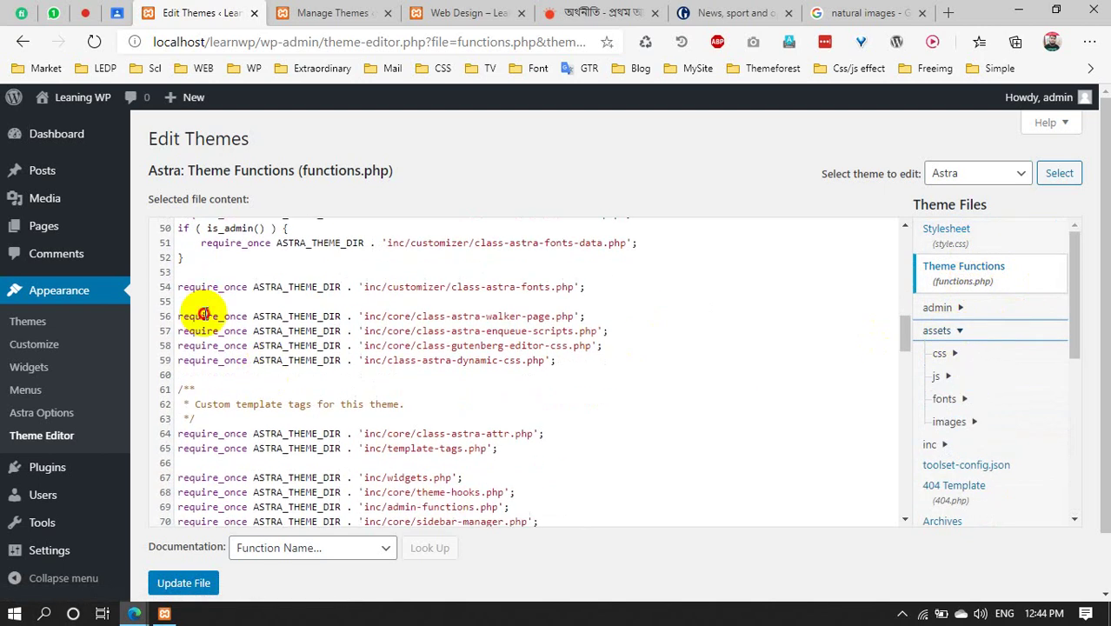
pyautogui.doubleClick(296, 315)
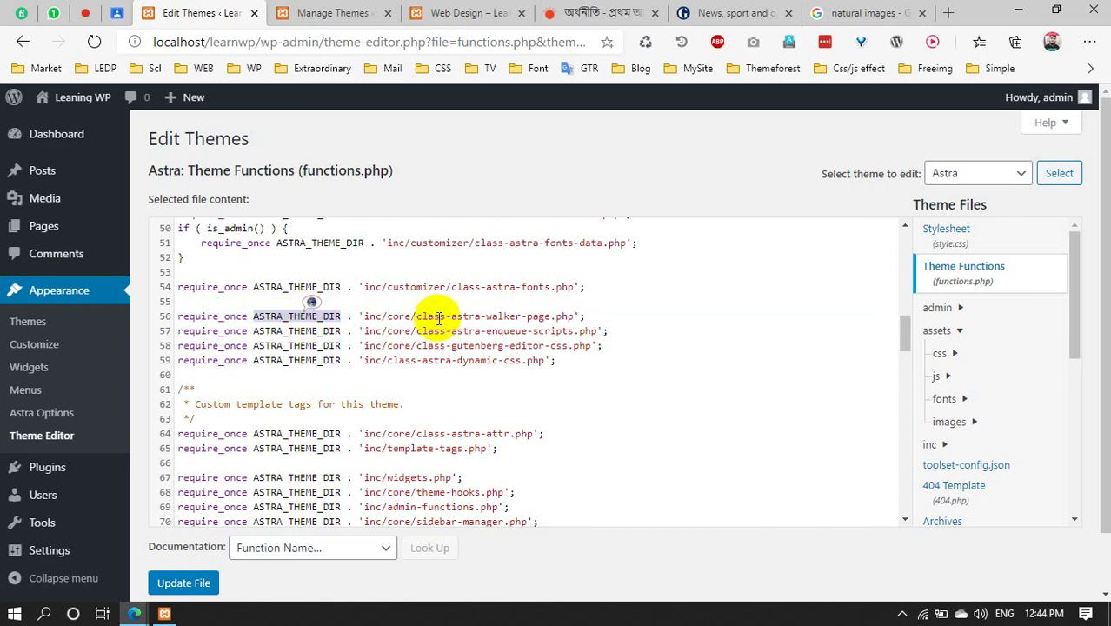
pyautogui.scroll(1, 339, 320)
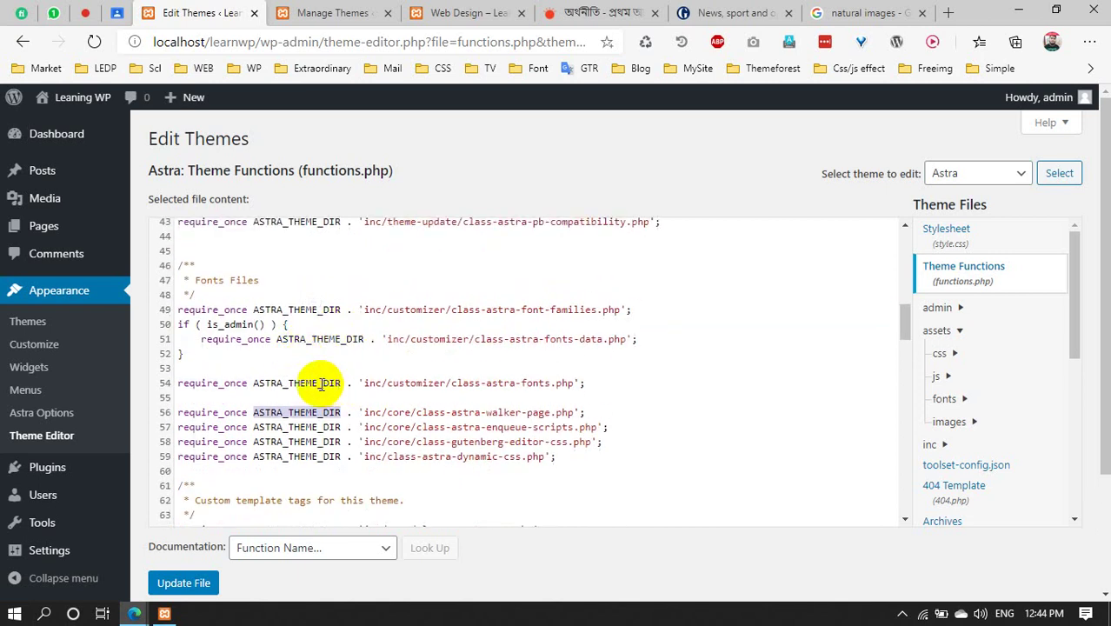
pyautogui.scroll(2, 278, 365)
pyautogui.scroll(-2, 304, 331)
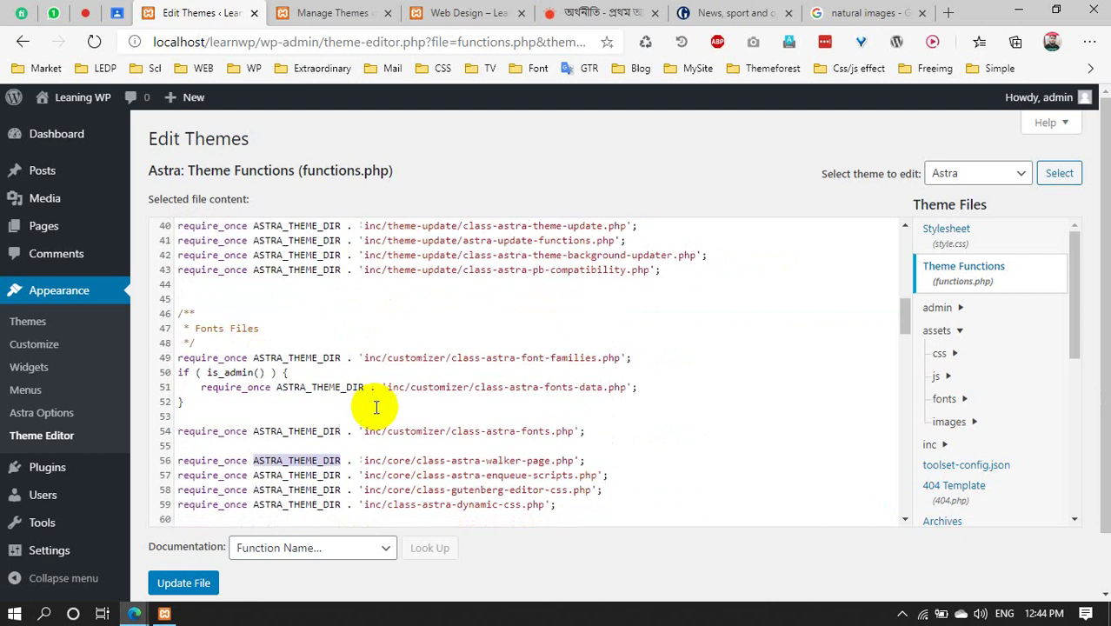
pyautogui.scroll(-8, 375, 406)
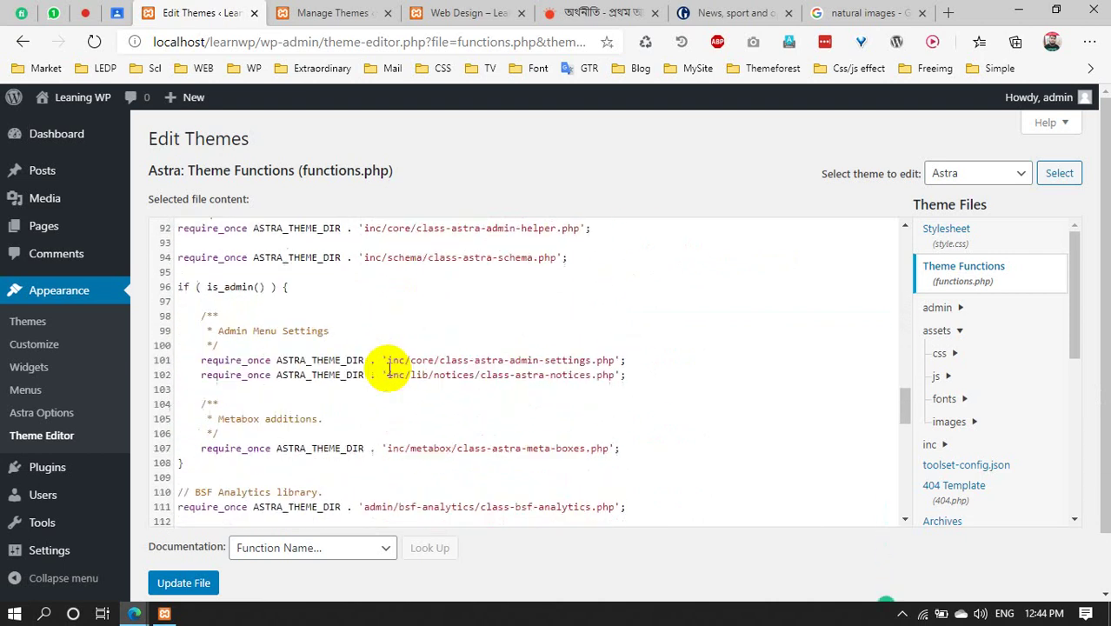
pyautogui.scroll(-8, 388, 368)
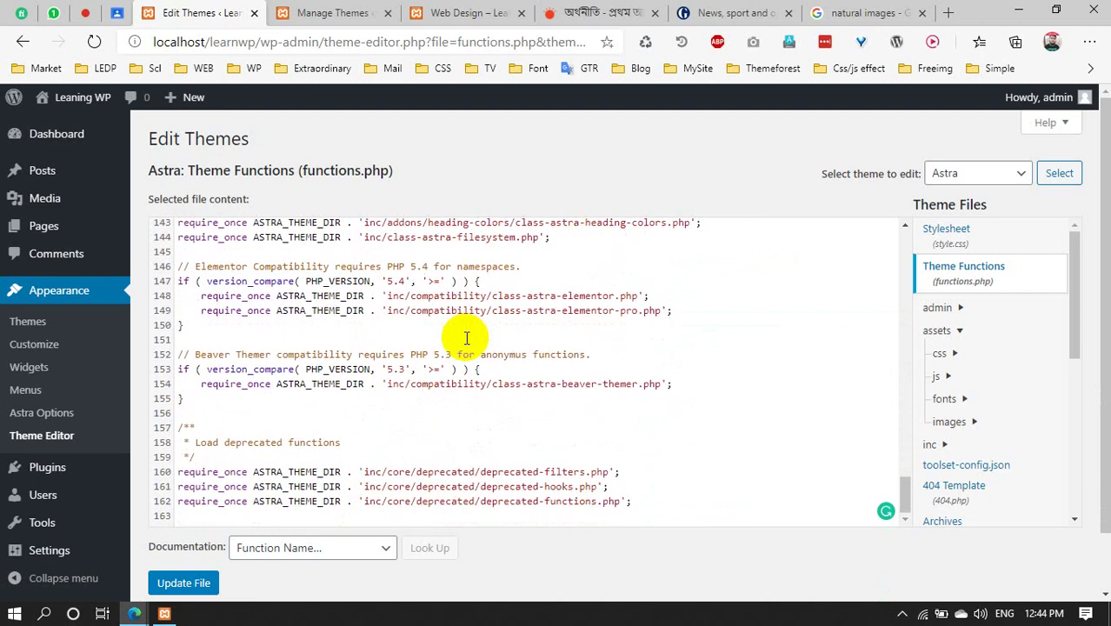
pyautogui.scroll(-3, 932, 371)
pyautogui.scroll(3, 922, 384)
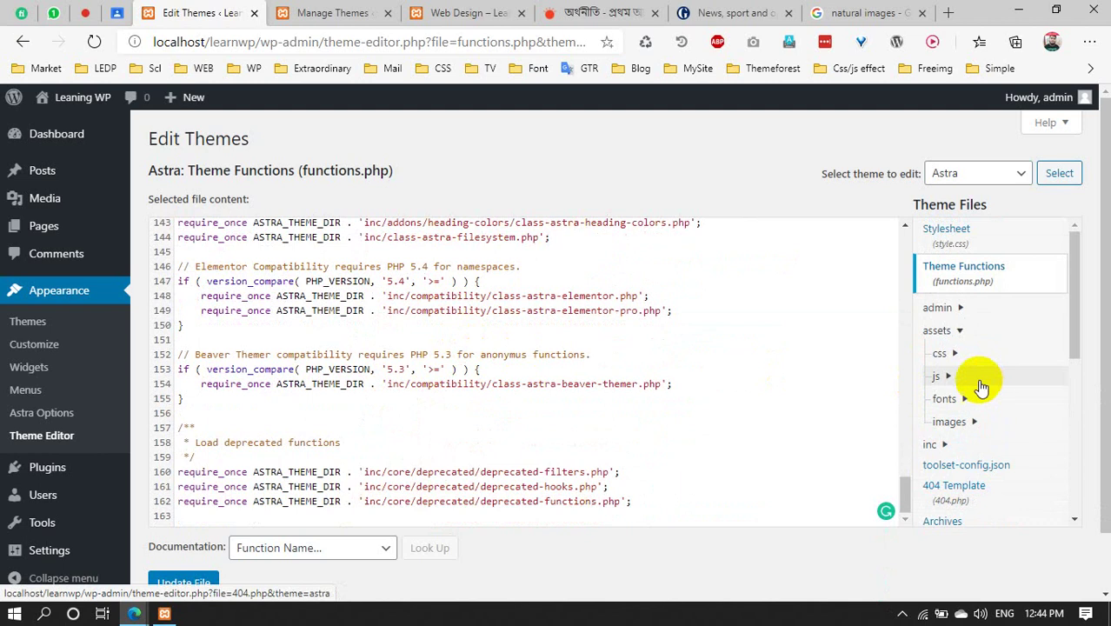
# Open the Theme Footer file (footer.php) and examine its wp_footer, astra_body_bottom and other Astra function calls
pyautogui.scroll(-3, 937, 357)
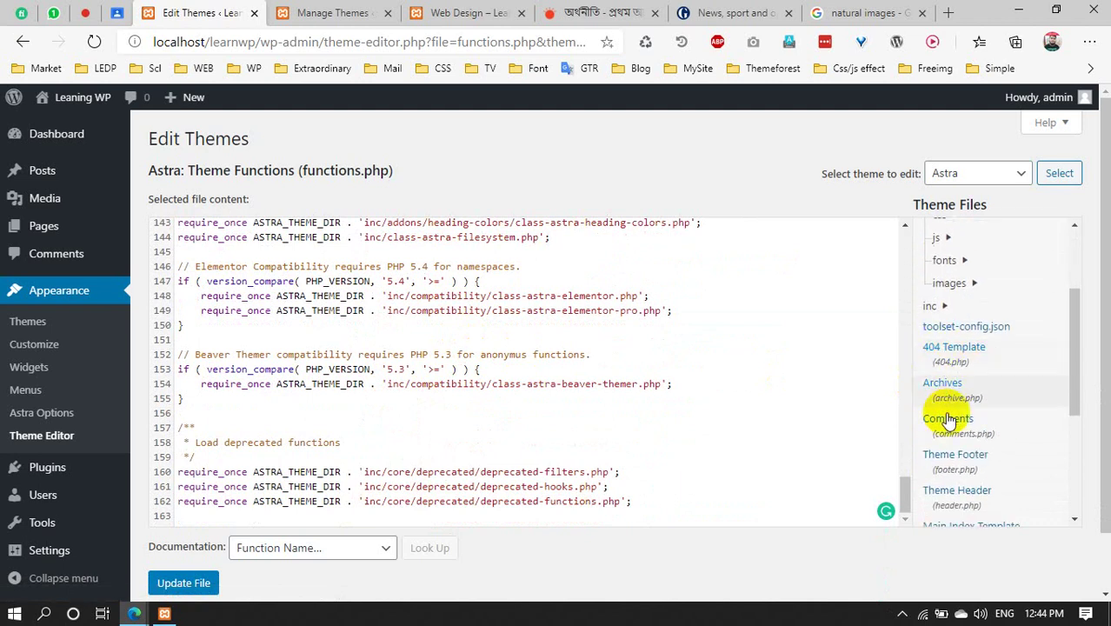
pyautogui.click(977, 467)
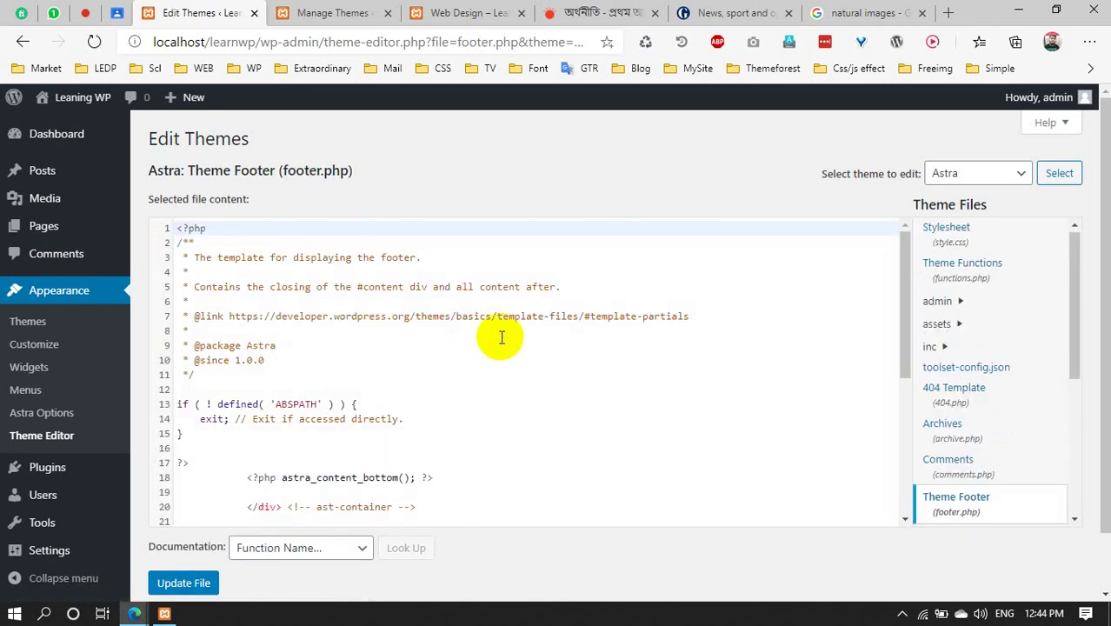
pyautogui.scroll(-3, 503, 328)
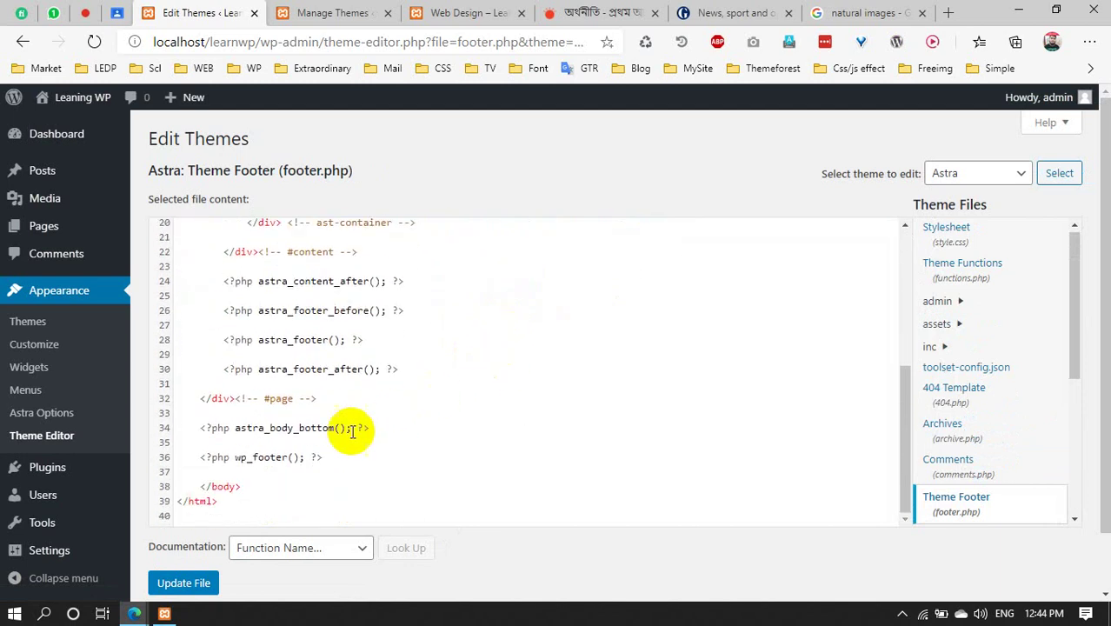
pyautogui.doubleClick(252, 457)
pyautogui.moveTo(261, 456); pyautogui.dragTo(315, 427)
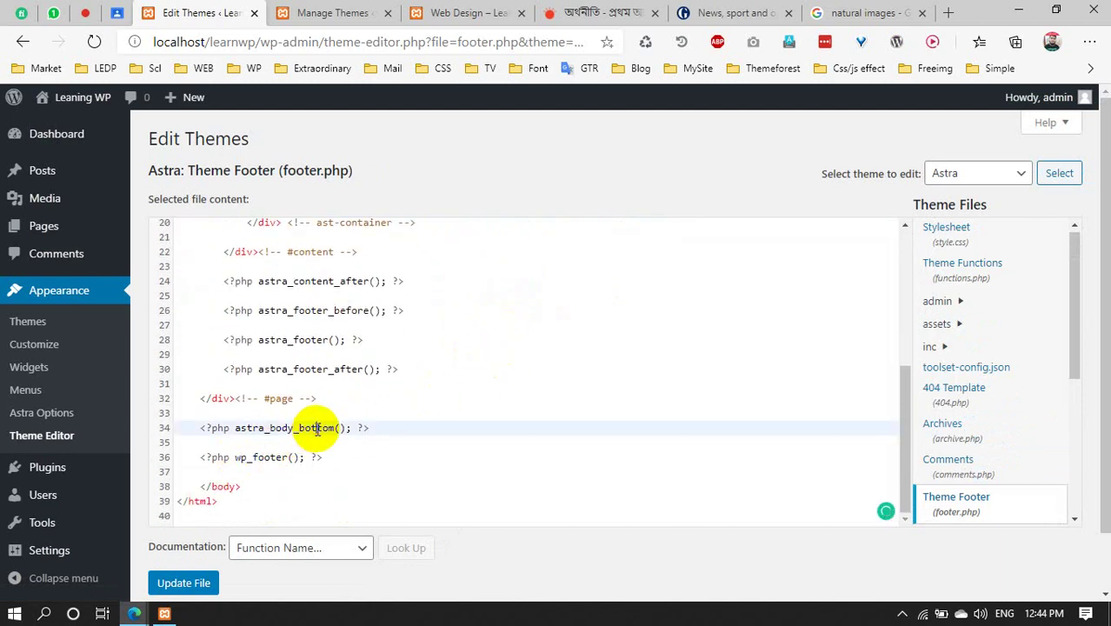
pyautogui.scroll(1, 270, 427)
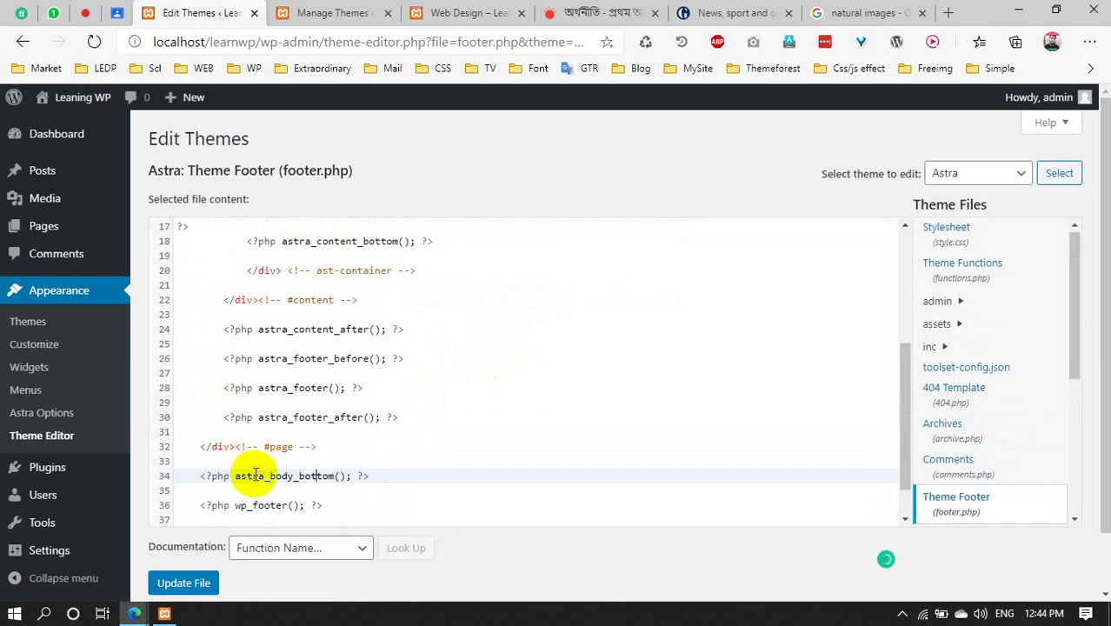
pyautogui.moveTo(353, 478); pyautogui.dragTo(236, 471)
pyautogui.scroll(2, 317, 380)
pyautogui.click(290, 422)
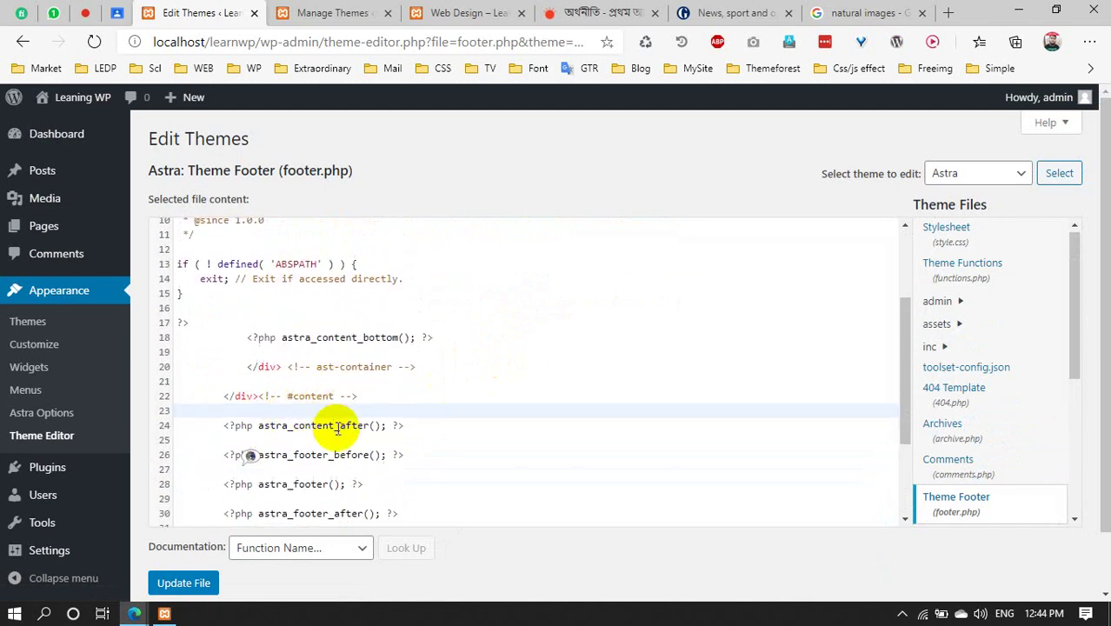
# Review the astra_content_after and footer function calls in footer.php and look through the rest of the theme files list
pyautogui.doubleClick(292, 425)
pyautogui.scroll(2, 306, 358)
pyautogui.scroll(1, 305, 358)
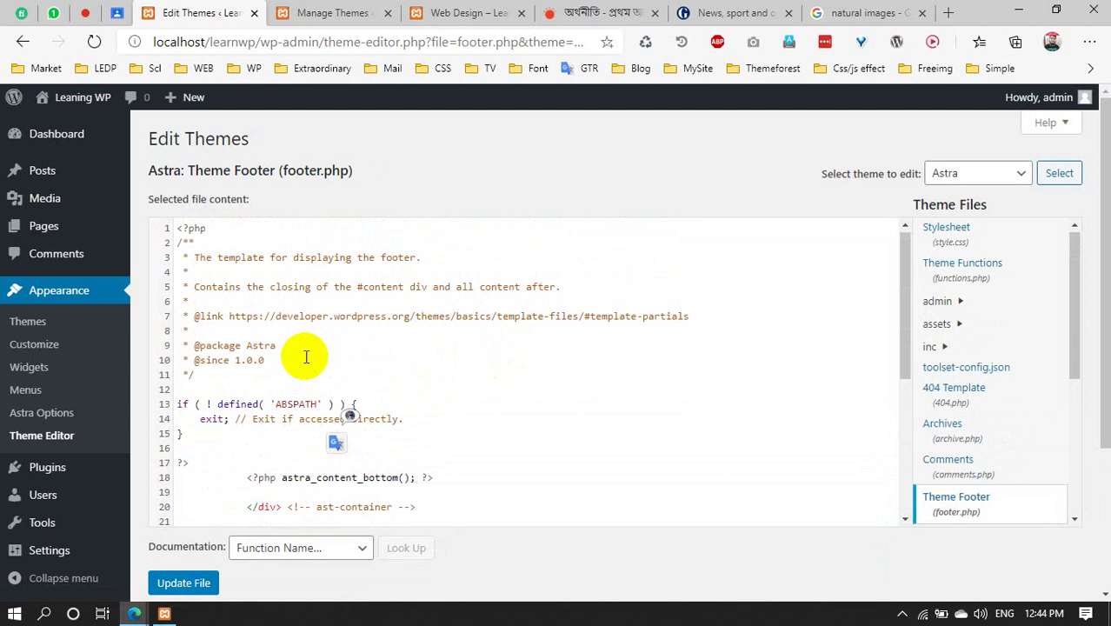
pyautogui.click(771, 388)
pyautogui.scroll(-2, 973, 460)
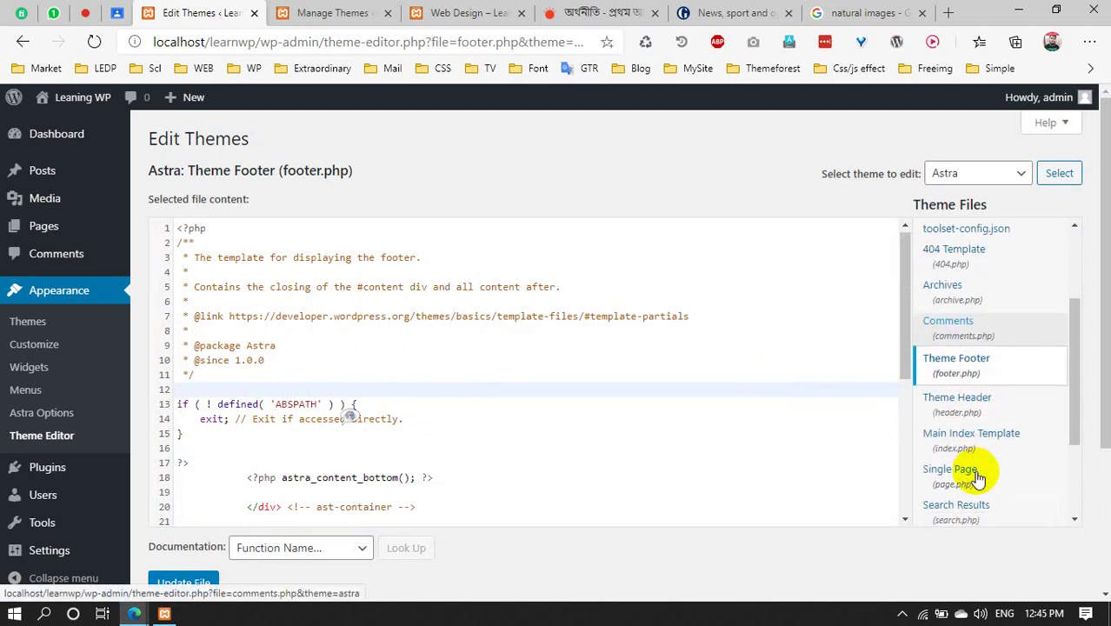
pyautogui.scroll(-1, 972, 426)
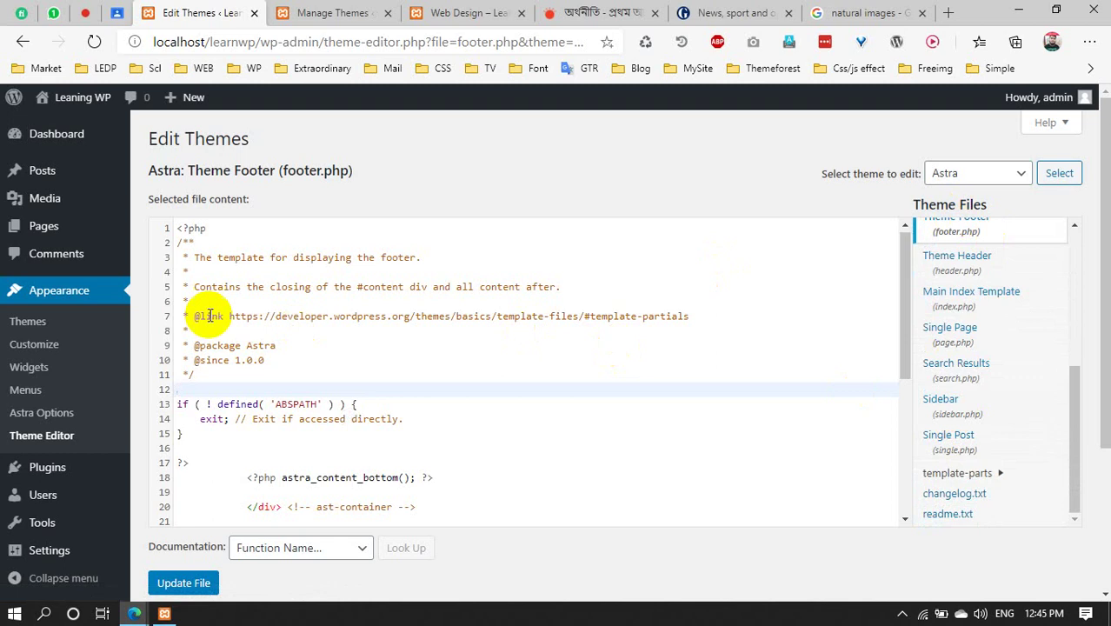
pyautogui.click(33, 330)
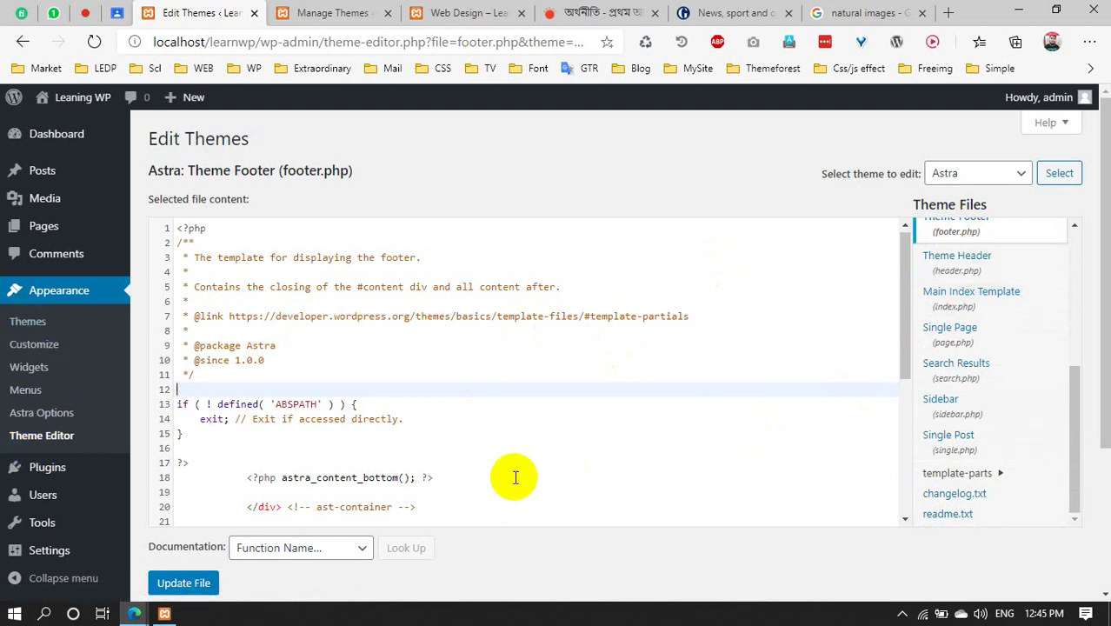
pyautogui.scroll(-1, 504, 477)
pyautogui.scroll(-1, 332, 350)
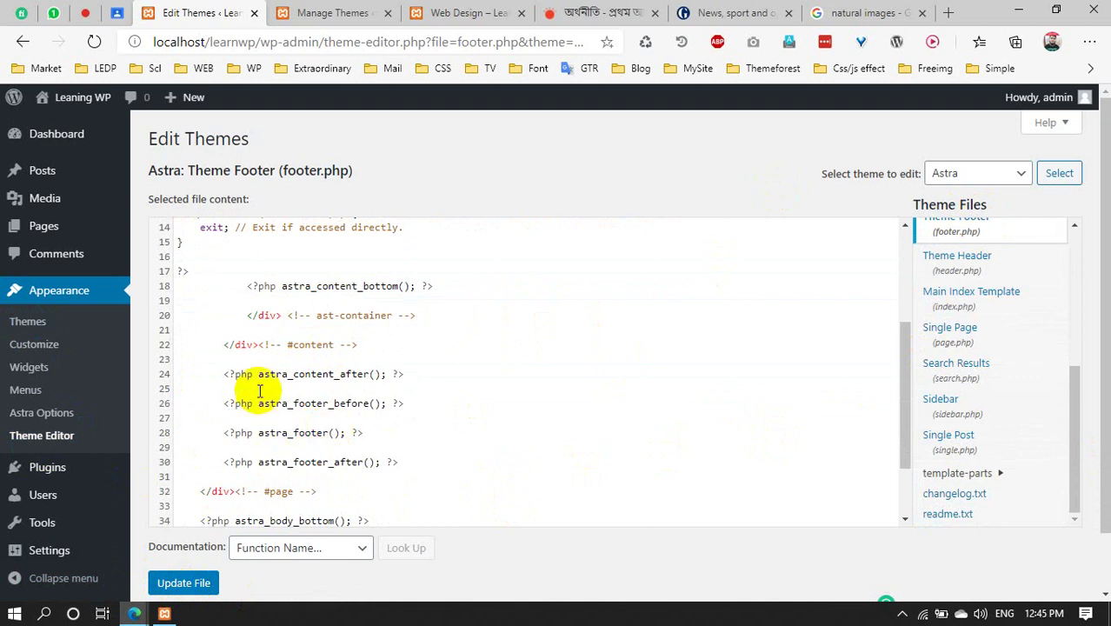
pyautogui.scroll(2, 259, 399)
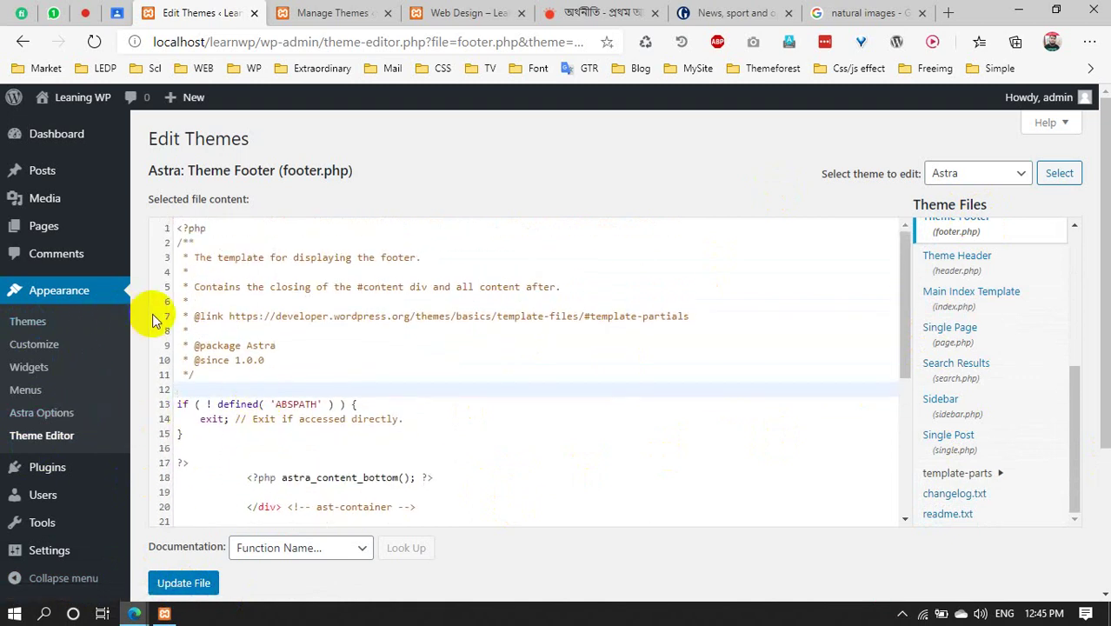
pyautogui.moveTo(78, 470)
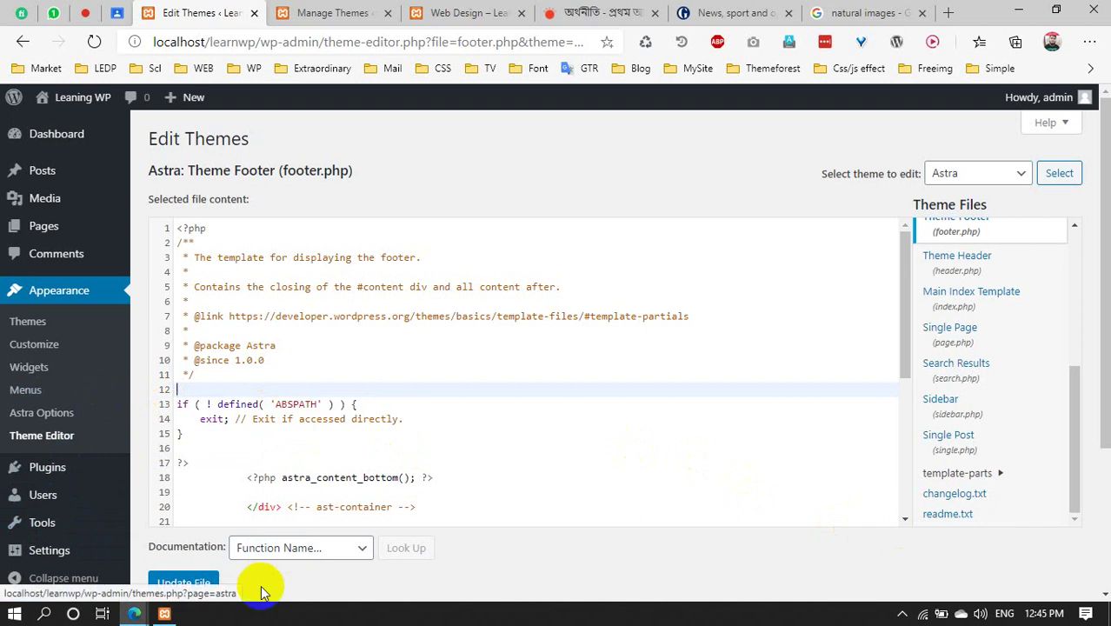
pyautogui.click(901, 611)
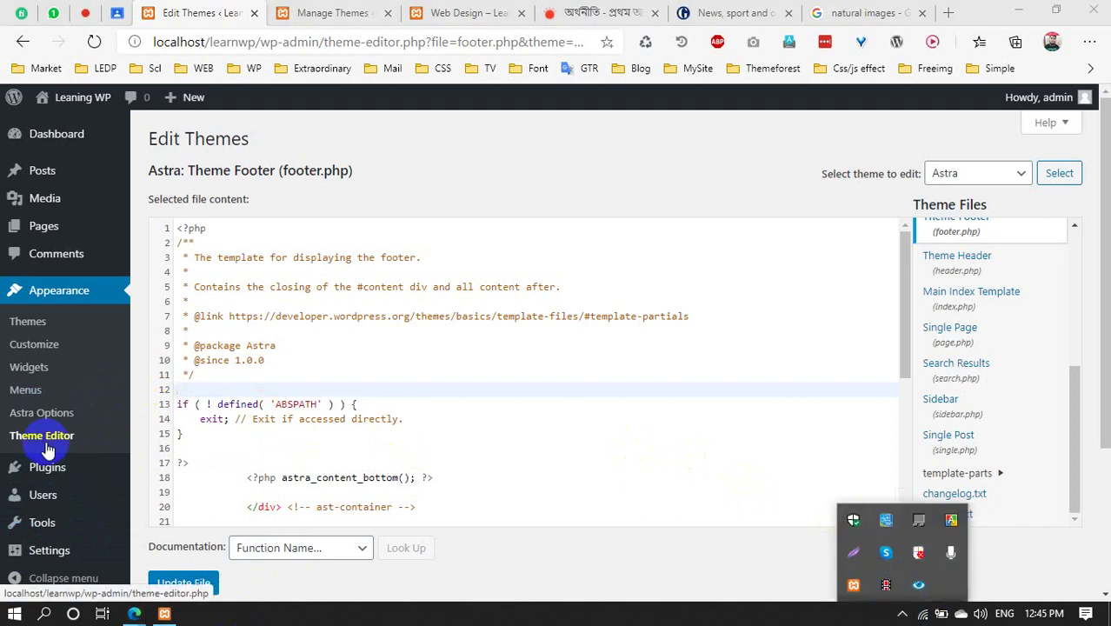
pyautogui.click(4, 463)
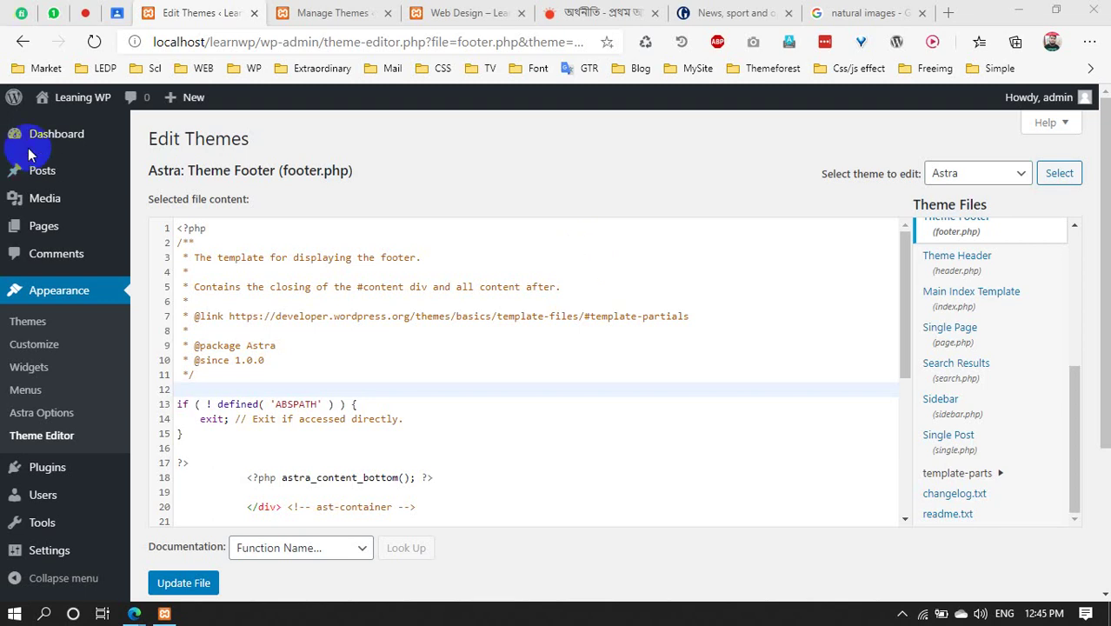
pyautogui.moveTo(191, 170); pyautogui.dragTo(377, 169)
pyautogui.click(424, 163)
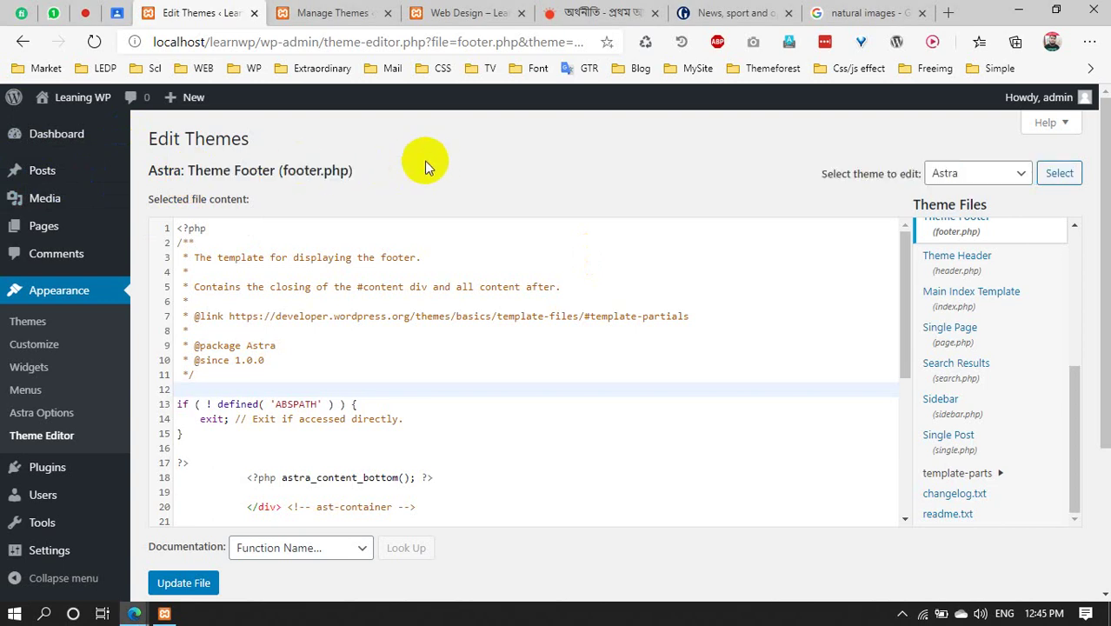